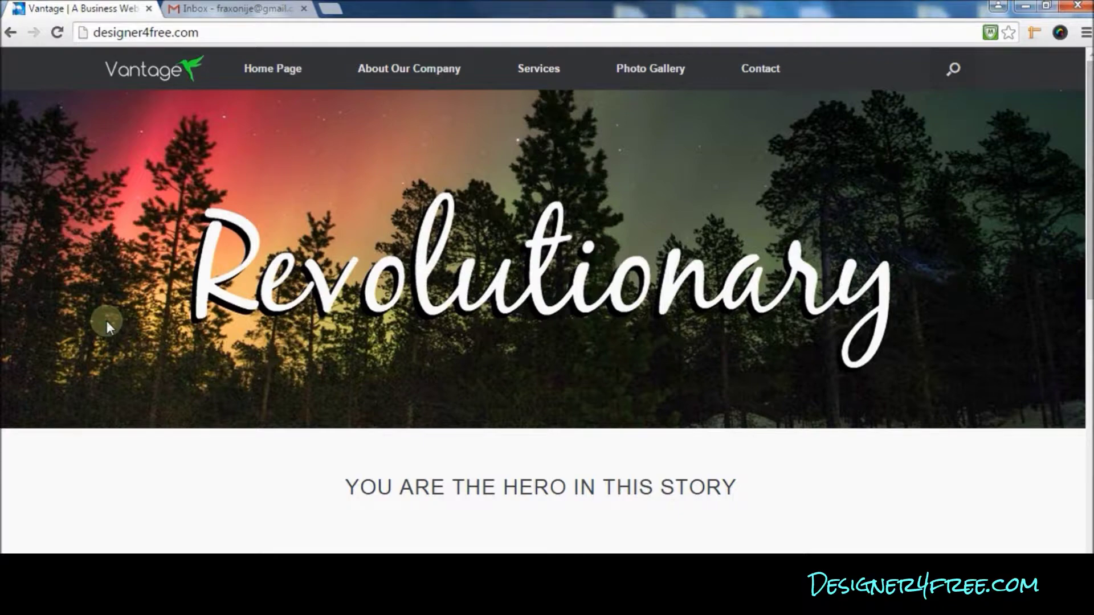
- Browse the home page, play and pause The Mountain video, then return to the top
{"action": "scroll", "coordinate": [107, 320], "scroll_direction": "down", "scroll_amount": 3}
{"action": "scroll", "coordinate": [110, 326], "scroll_direction": "up", "scroll_amount": 3}
{"action": "scroll", "coordinate": [110, 324], "scroll_direction": "down", "scroll_amount": 3}
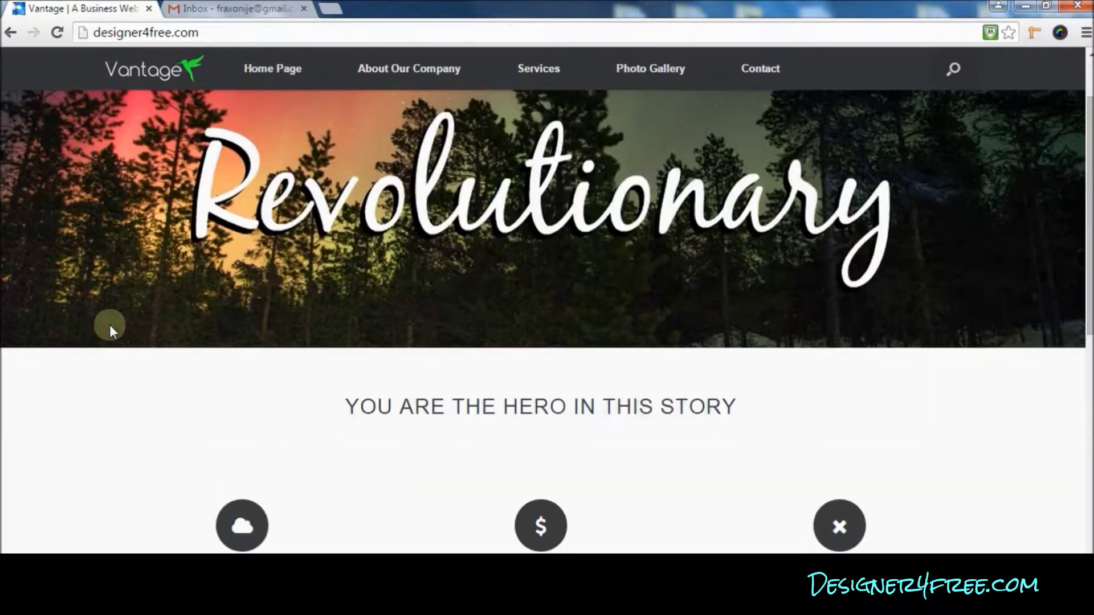
{"action": "scroll", "coordinate": [111, 326], "scroll_direction": "up", "scroll_amount": 3}
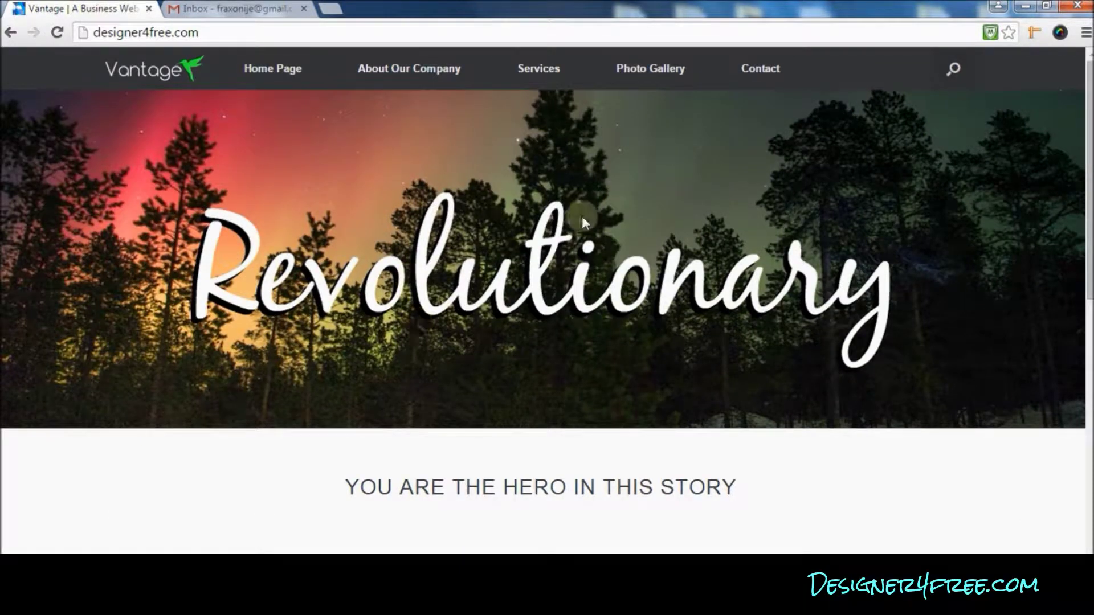
{"action": "scroll", "coordinate": [271, 334], "scroll_direction": "down", "scroll_amount": 3}
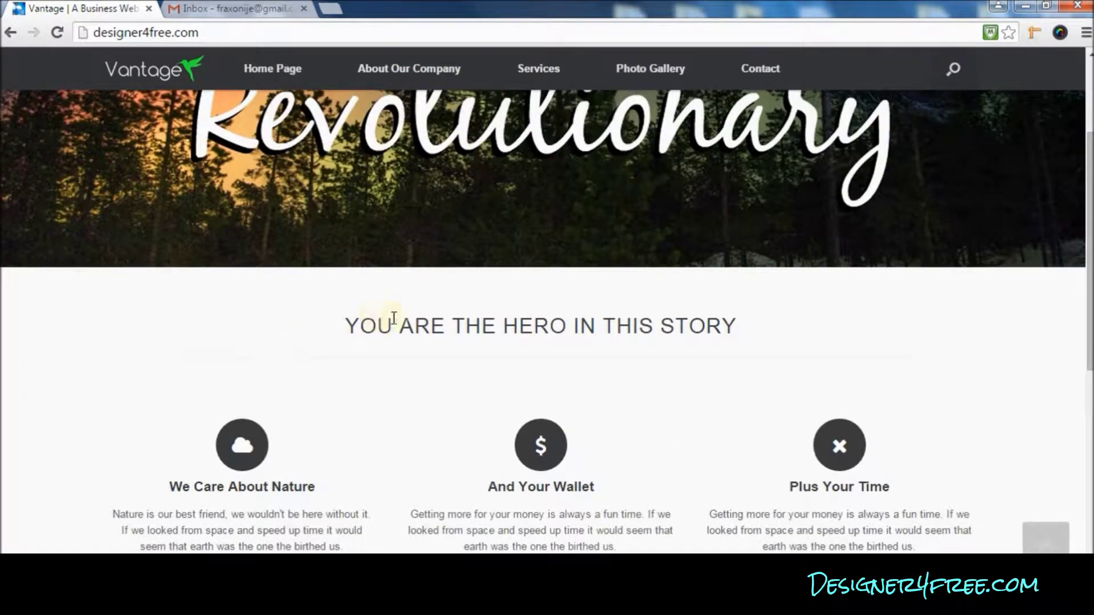
{"action": "scroll", "coordinate": [292, 401], "scroll_direction": "down", "scroll_amount": 3}
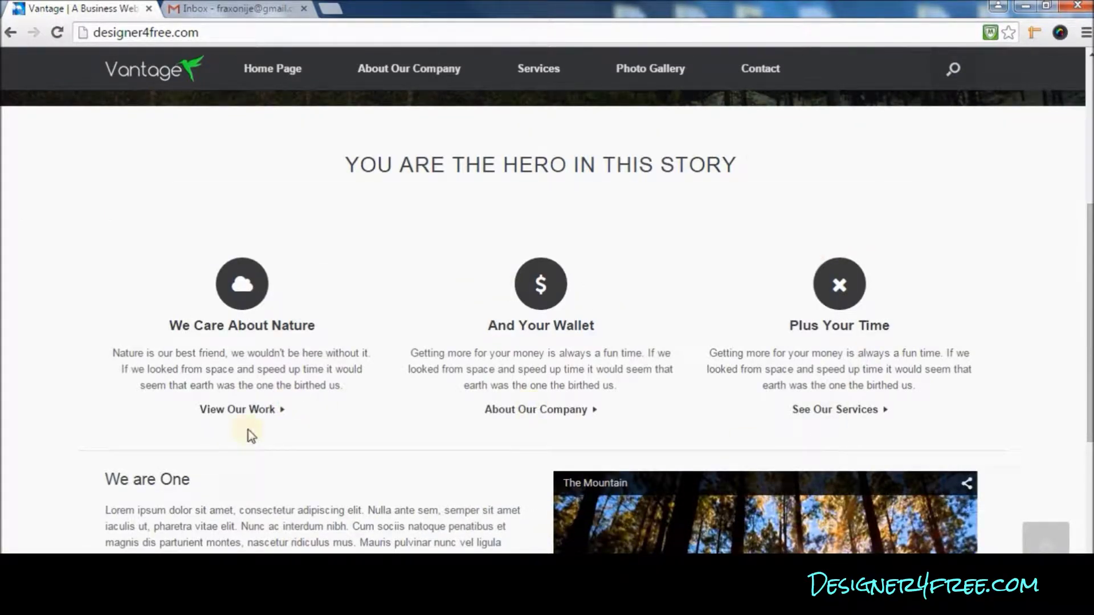
{"action": "scroll", "coordinate": [246, 420], "scroll_direction": "down", "scroll_amount": 5}
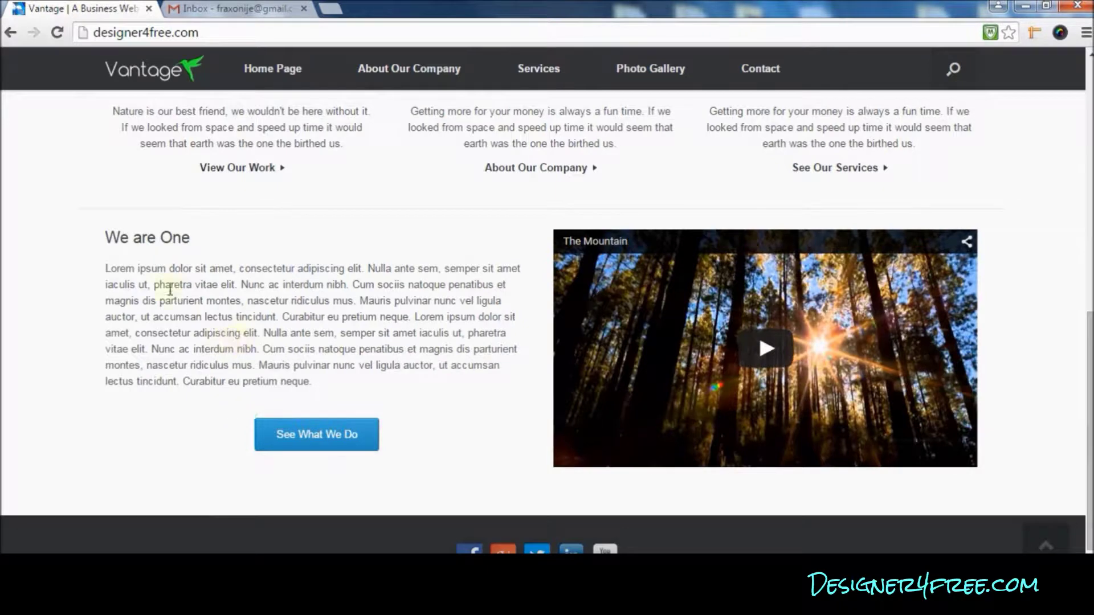
{"action": "left_click", "coordinate": [330, 440]}
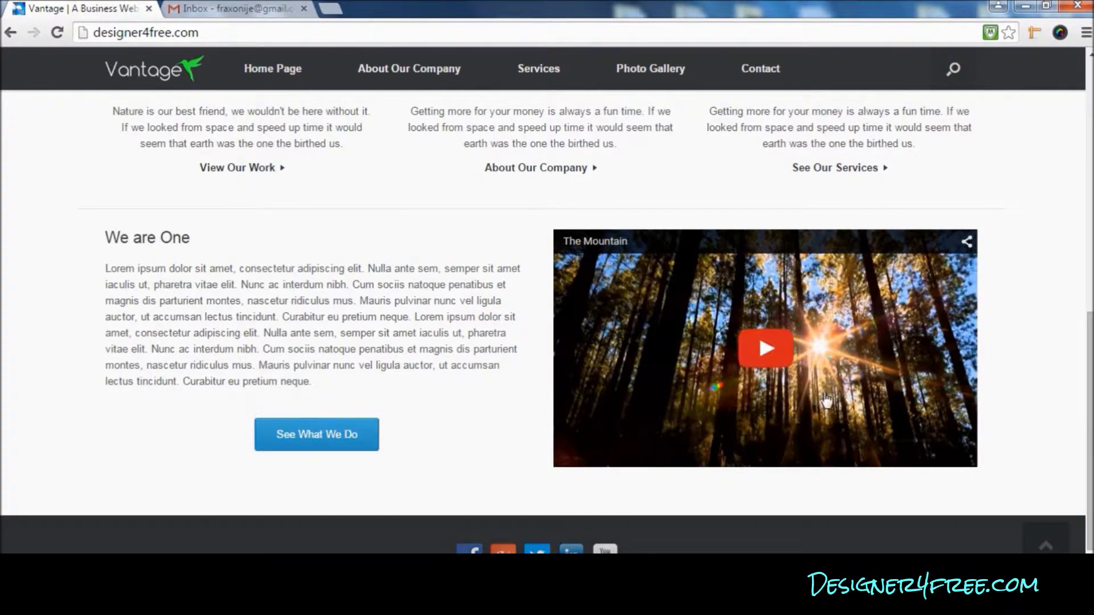
{"action": "left_click", "coordinate": [766, 361]}
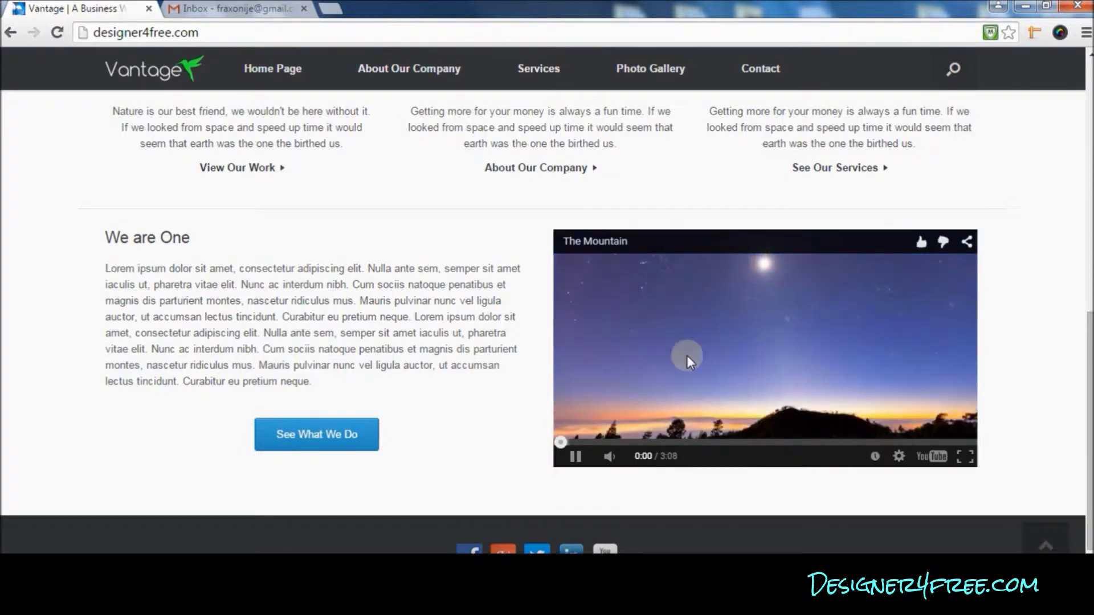
{"action": "left_click", "coordinate": [678, 367]}
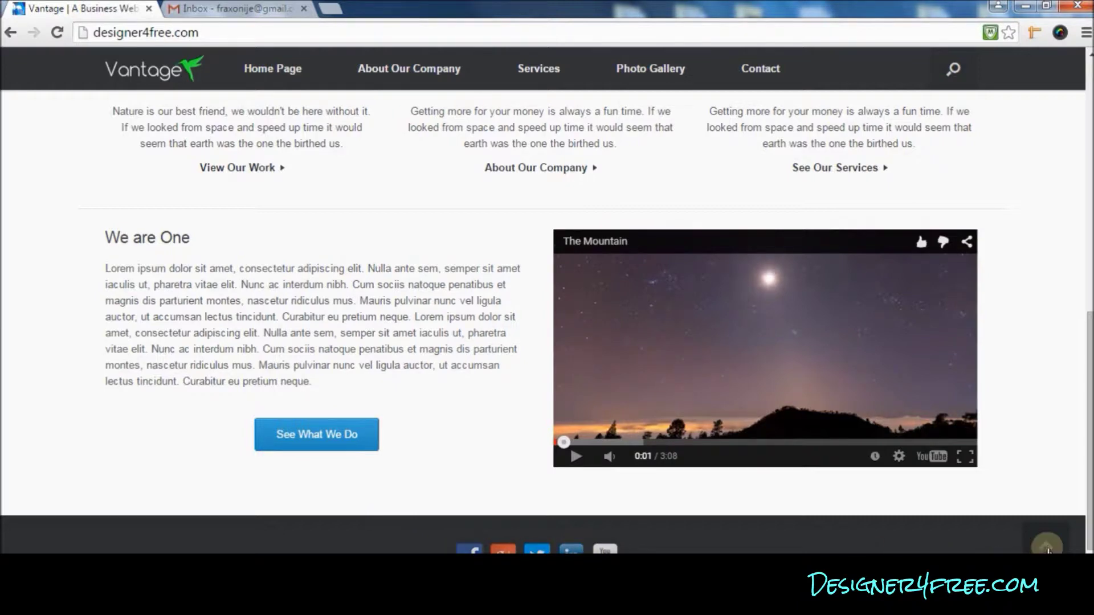
{"action": "left_click", "coordinate": [1046, 546]}
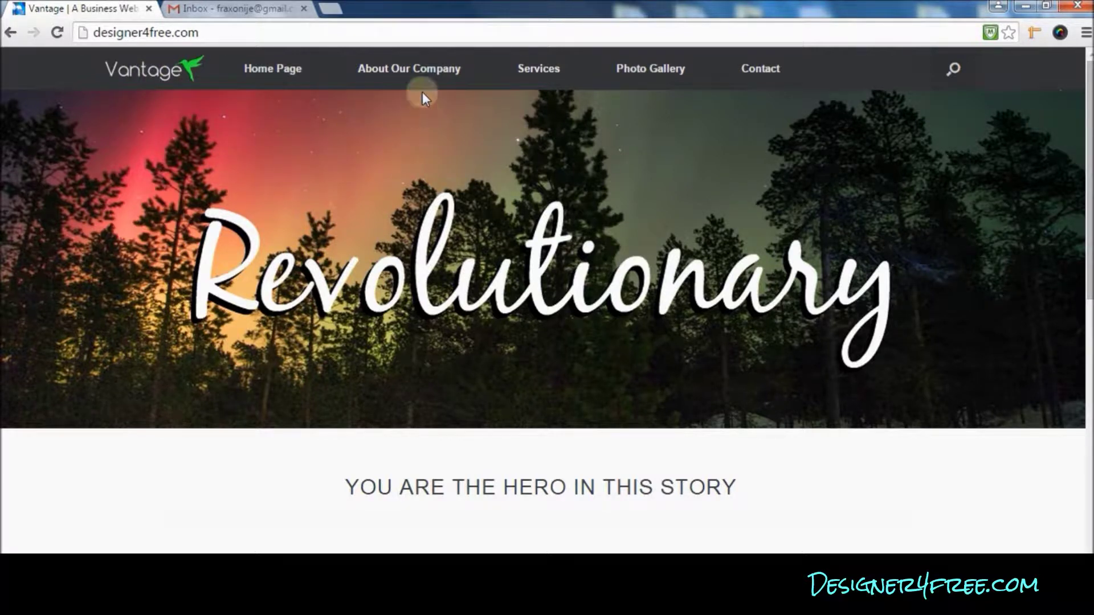
- Open the About Our Company page and scroll through it
{"action": "left_click", "coordinate": [403, 73]}
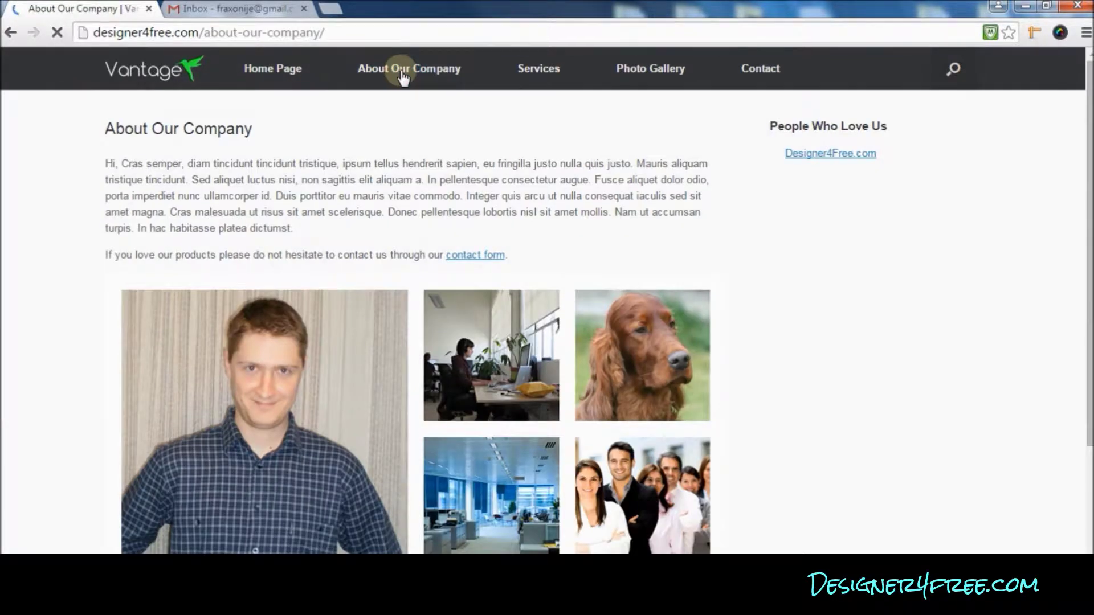
{"action": "scroll", "coordinate": [124, 253], "scroll_direction": "down", "scroll_amount": 3}
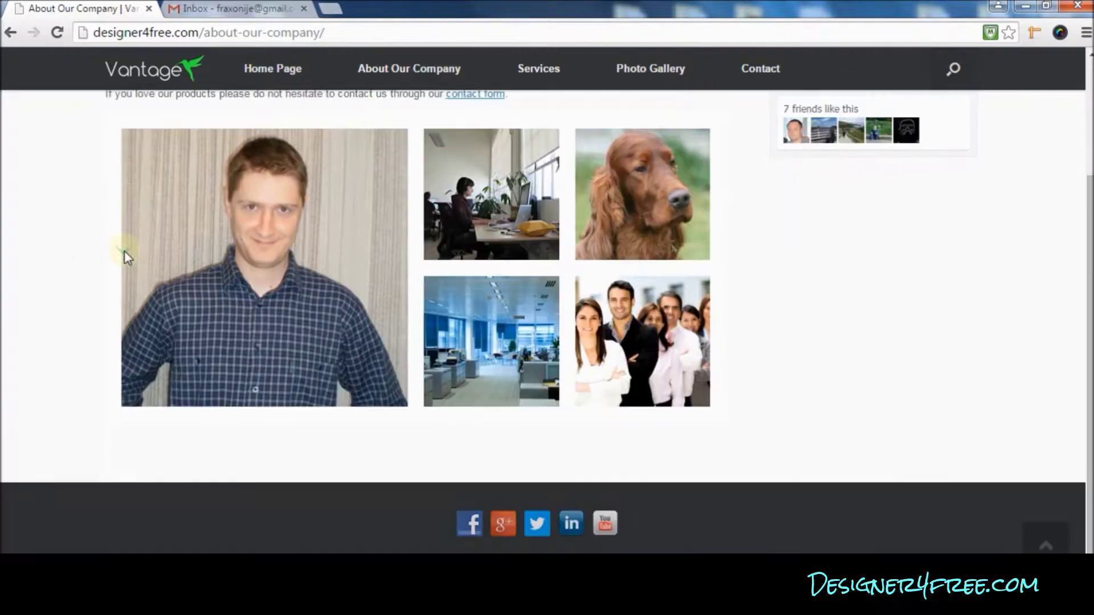
{"action": "scroll", "coordinate": [122, 253], "scroll_direction": "up", "scroll_amount": 3}
{"action": "scroll", "coordinate": [128, 256], "scroll_direction": "down", "scroll_amount": 2}
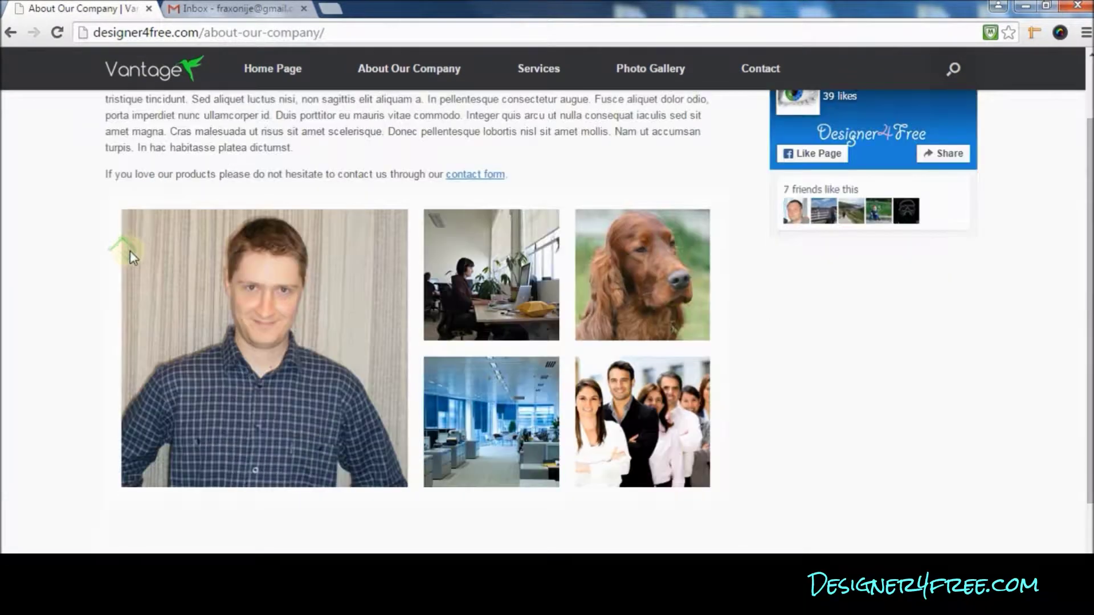
{"action": "scroll", "coordinate": [131, 255], "scroll_direction": "up", "scroll_amount": 2}
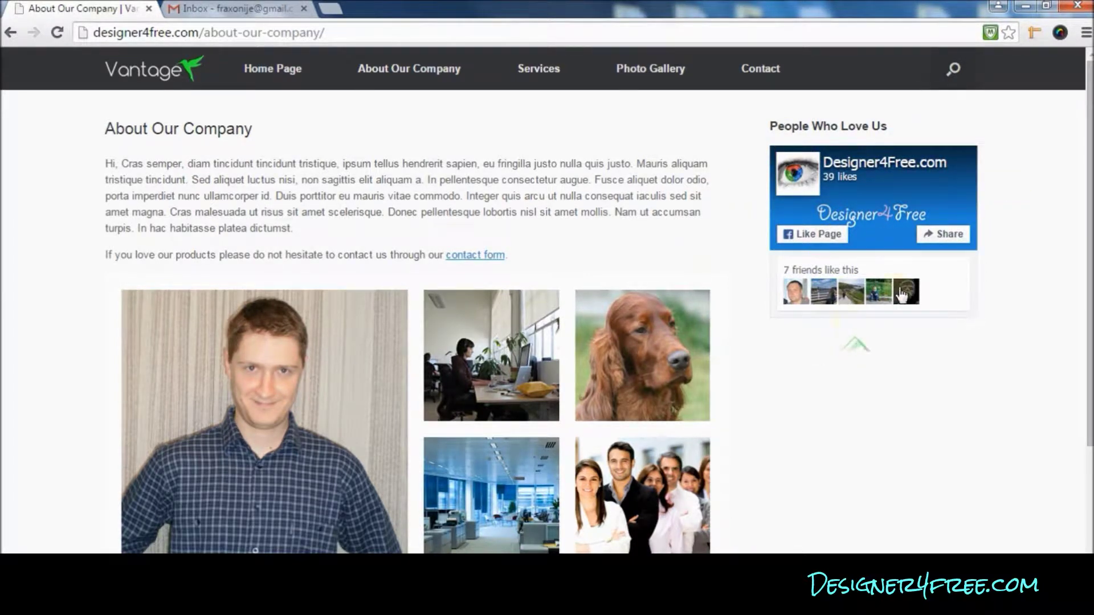
{"action": "scroll", "coordinate": [766, 309], "scroll_direction": "down", "scroll_amount": 3}
{"action": "scroll", "coordinate": [769, 310], "scroll_direction": "up", "scroll_amount": 3}
- Open the Services page to see its six listed services
{"action": "left_click", "coordinate": [541, 69]}
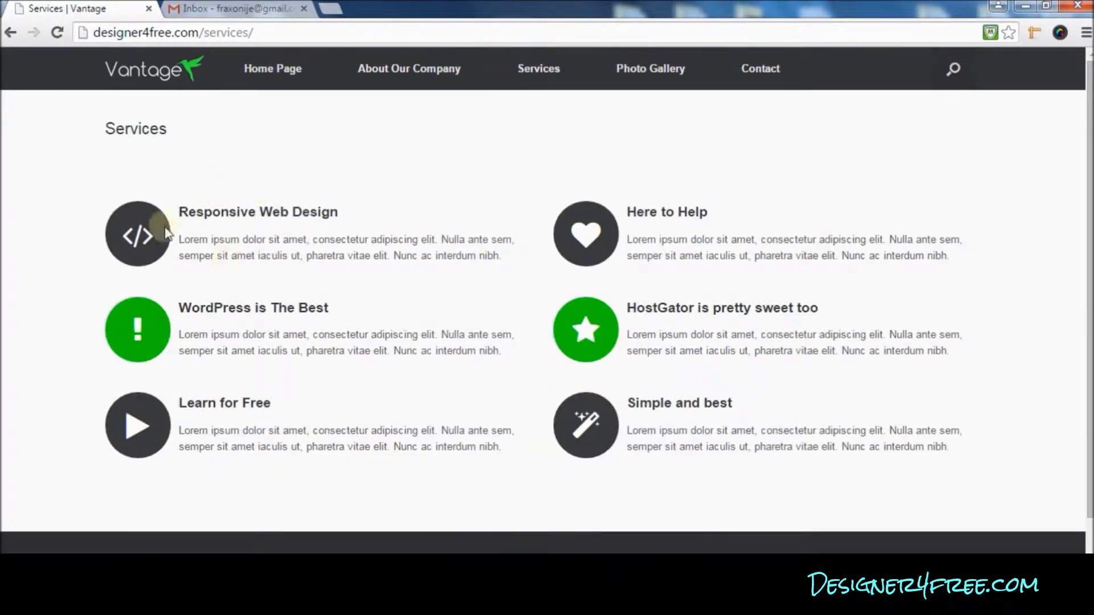
{"action": "scroll", "coordinate": [254, 330], "scroll_direction": "down", "scroll_amount": 2}
{"action": "scroll", "coordinate": [257, 328], "scroll_direction": "up", "scroll_amount": 2}
- Open the Photo Gallery page with its twelve-photo grid
{"action": "left_click", "coordinate": [664, 73]}
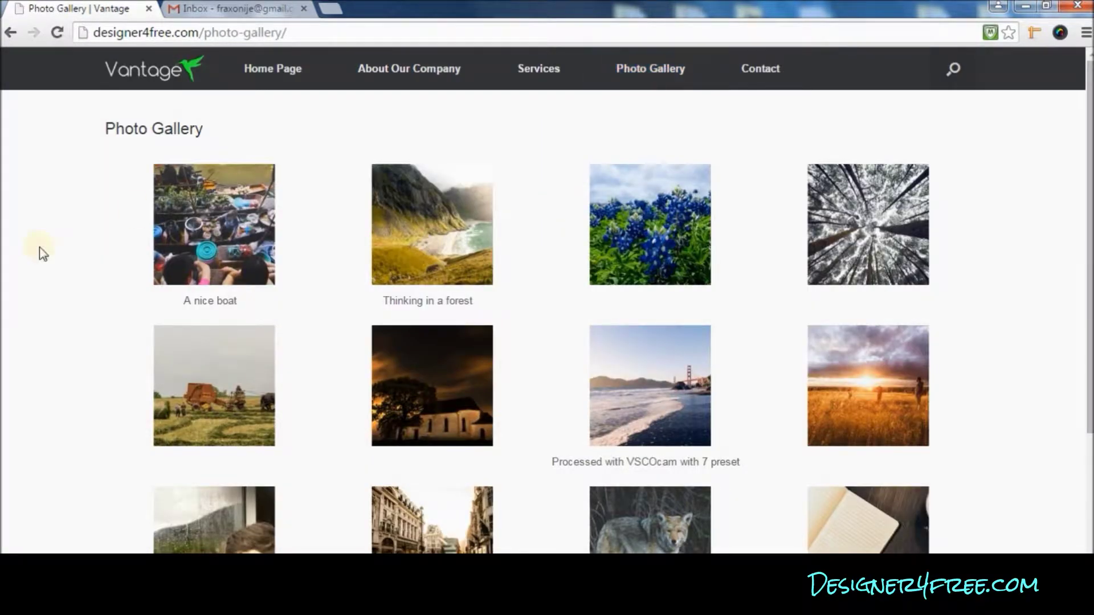
{"action": "scroll", "coordinate": [81, 276], "scroll_direction": "down", "scroll_amount": 3}
{"action": "scroll", "coordinate": [86, 275], "scroll_direction": "up", "scroll_amount": 3}
- Step through the enlarged photos from 'A nice boat' to 'sunny', then close the lightbox
{"action": "left_click", "coordinate": [171, 271]}
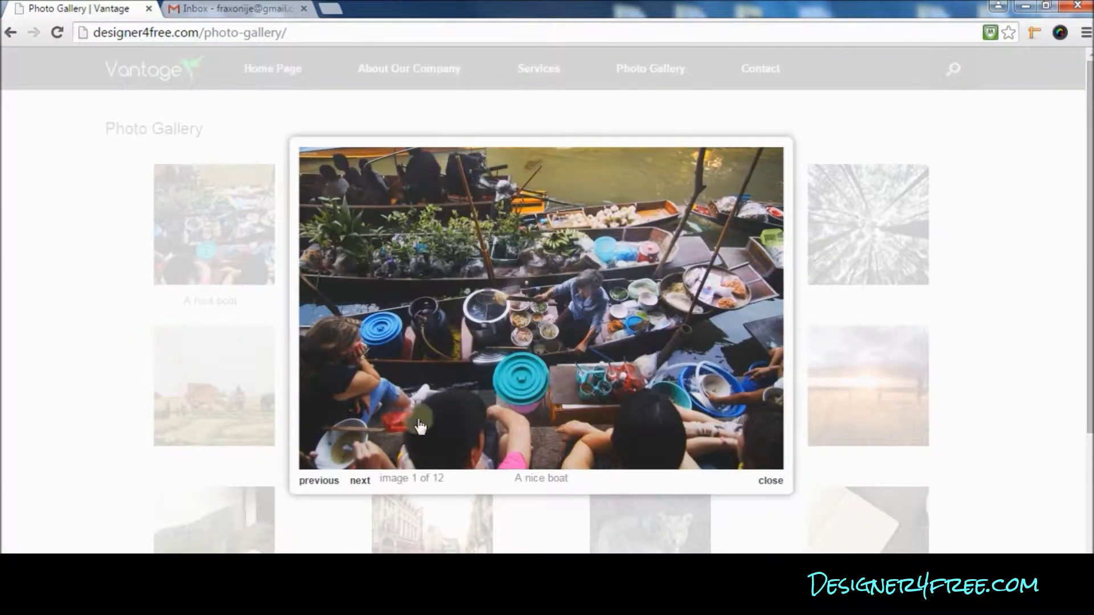
{"action": "left_click", "coordinate": [758, 307]}
{"action": "left_click", "coordinate": [757, 306]}
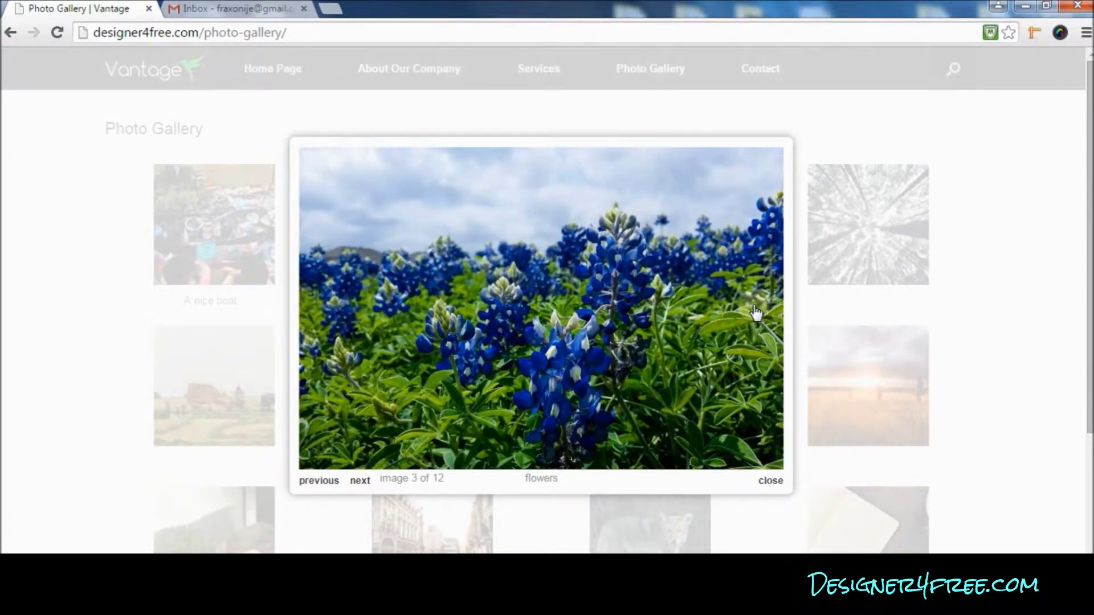
{"action": "left_click", "coordinate": [756, 311]}
{"action": "left_click", "coordinate": [756, 311]}
{"action": "left_click", "coordinate": [755, 311]}
{"action": "left_click", "coordinate": [755, 311]}
{"action": "left_click", "coordinate": [756, 311]}
{"action": "left_click", "coordinate": [978, 238]}
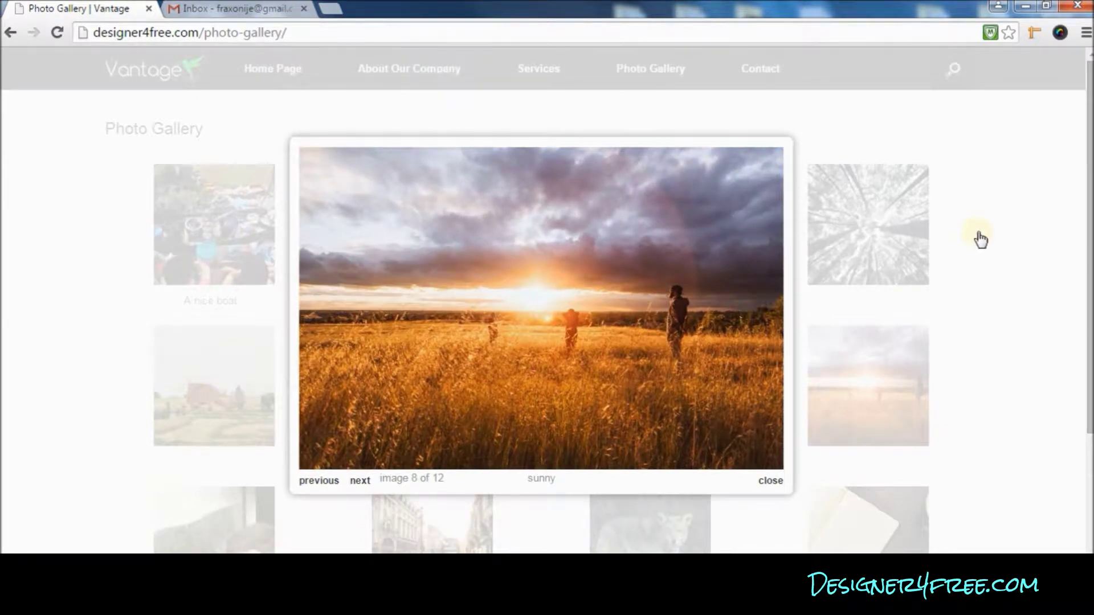
{"action": "scroll", "coordinate": [782, 425], "scroll_direction": "down", "scroll_amount": 3}
{"action": "left_click", "coordinate": [104, 340]}
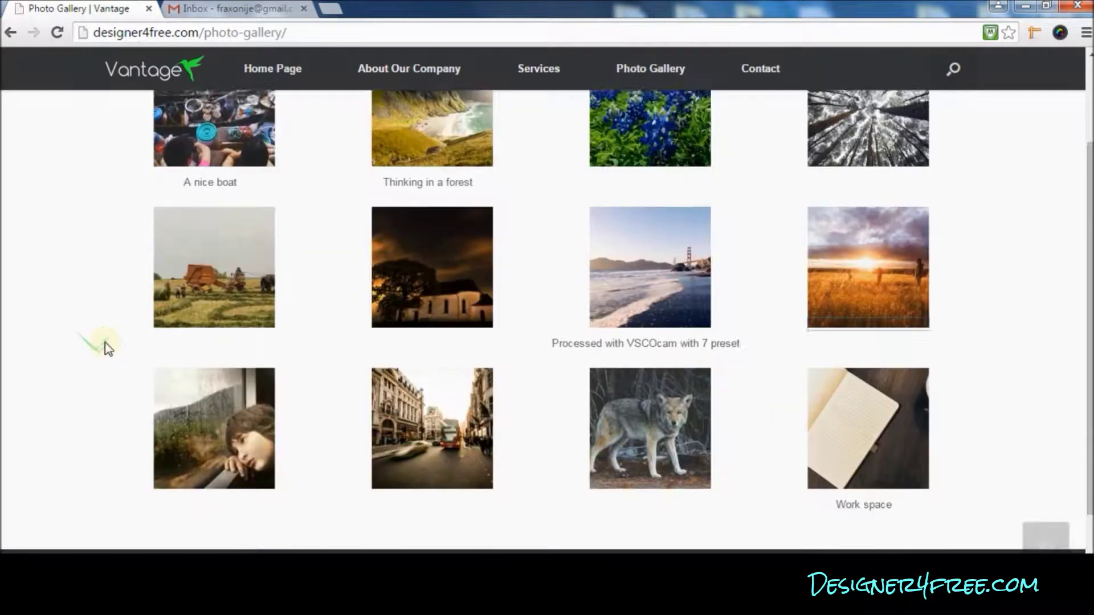
- Open the Contact page and look over its Office Hours and Location details
{"action": "left_click", "coordinate": [770, 81]}
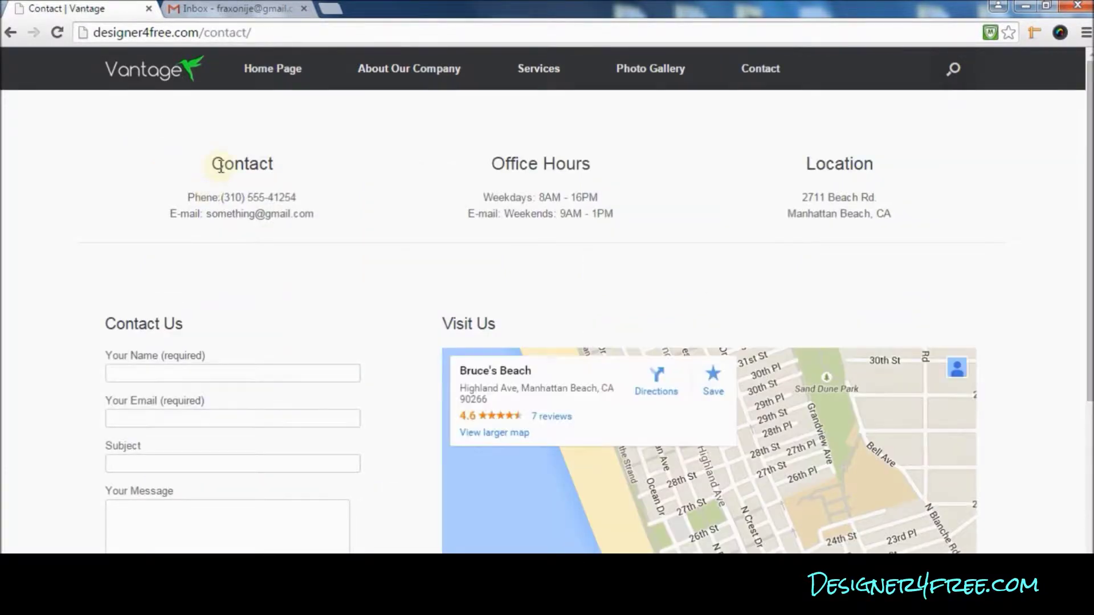
{"action": "left_click_drag", "start_coordinate": [216, 164], "coordinate": [620, 169]}
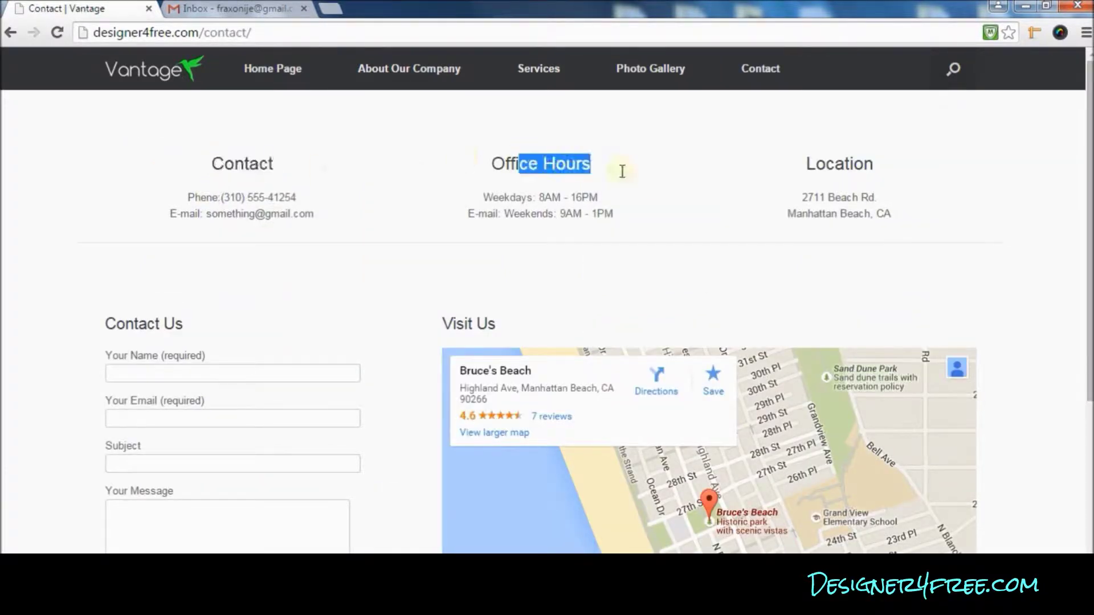
{"action": "left_click_drag", "start_coordinate": [850, 164], "coordinate": [889, 165]}
{"action": "left_click", "coordinate": [364, 219]}
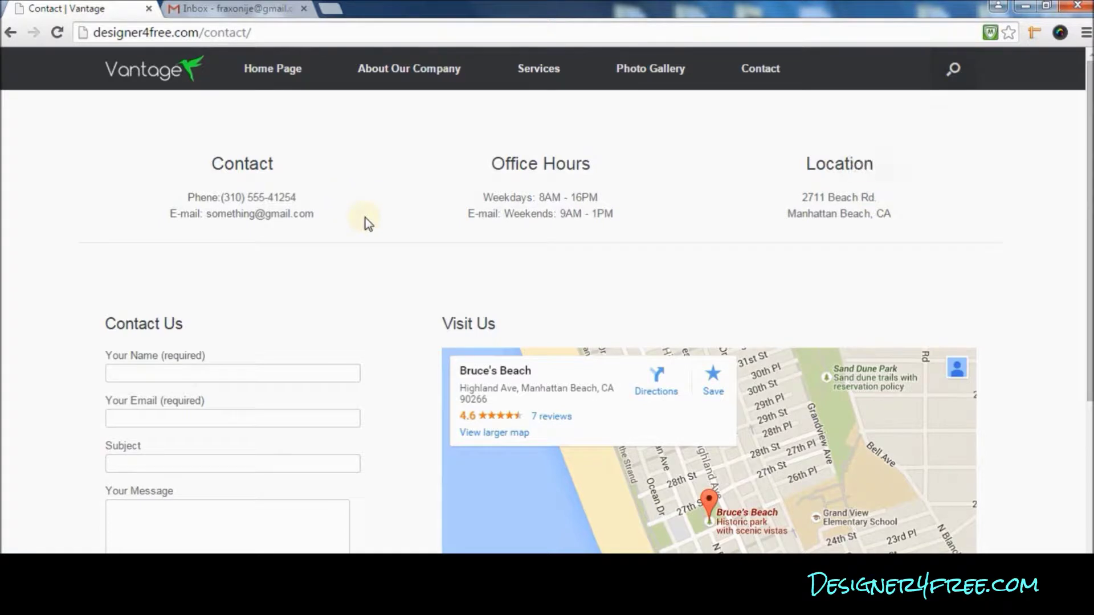
{"action": "scroll", "coordinate": [141, 307], "scroll_direction": "down", "scroll_amount": 4}
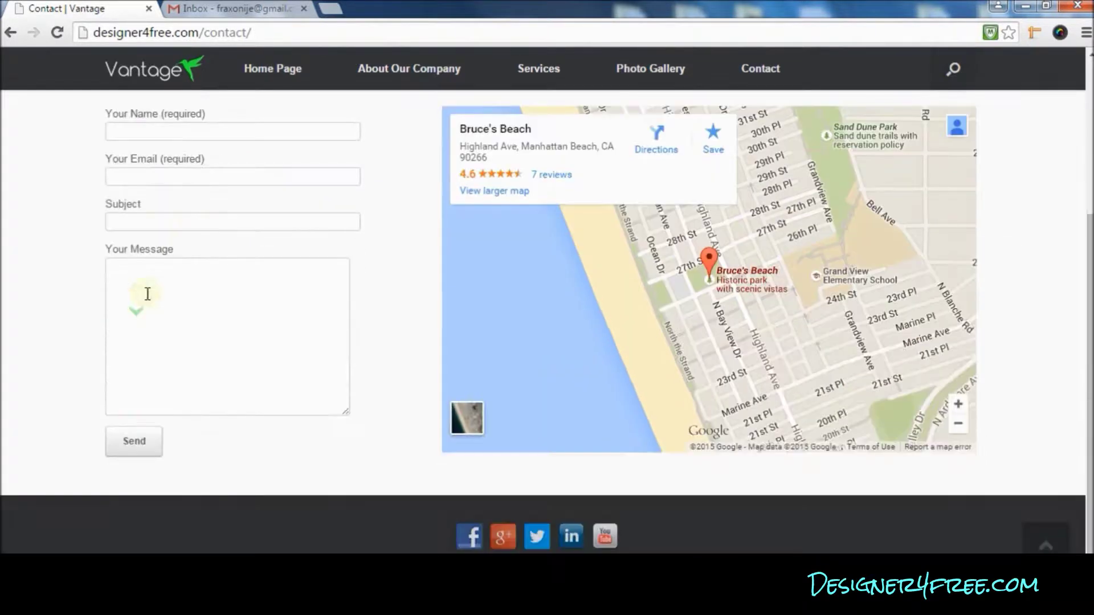
- Fill the contact form's name, e-mail address and subject 'hello' fields
{"action": "left_click", "coordinate": [163, 132]}
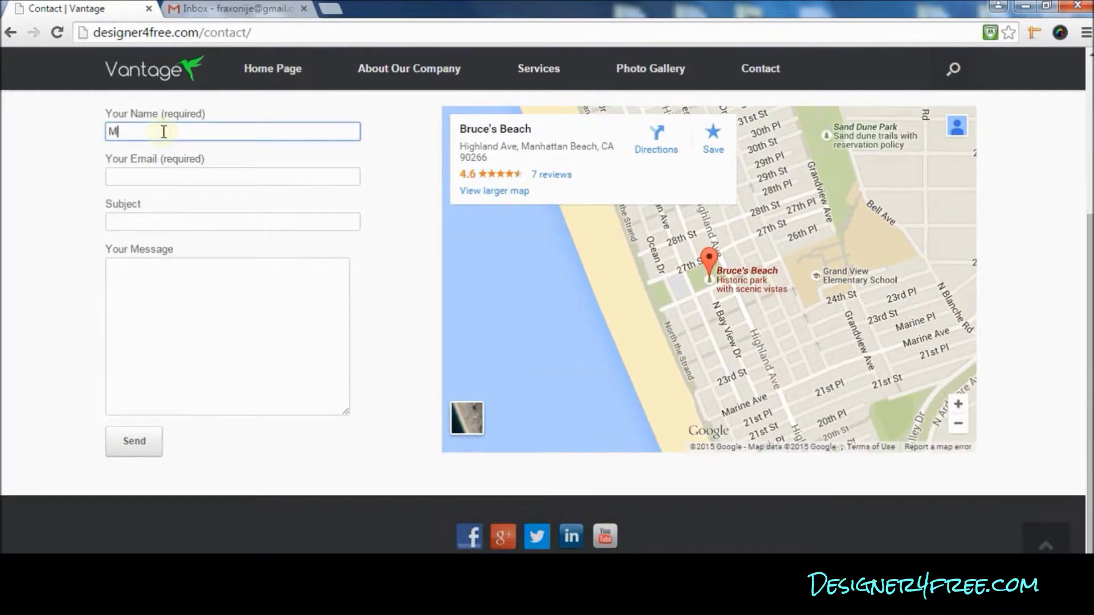
{"action": "key", "text": "Tab"}
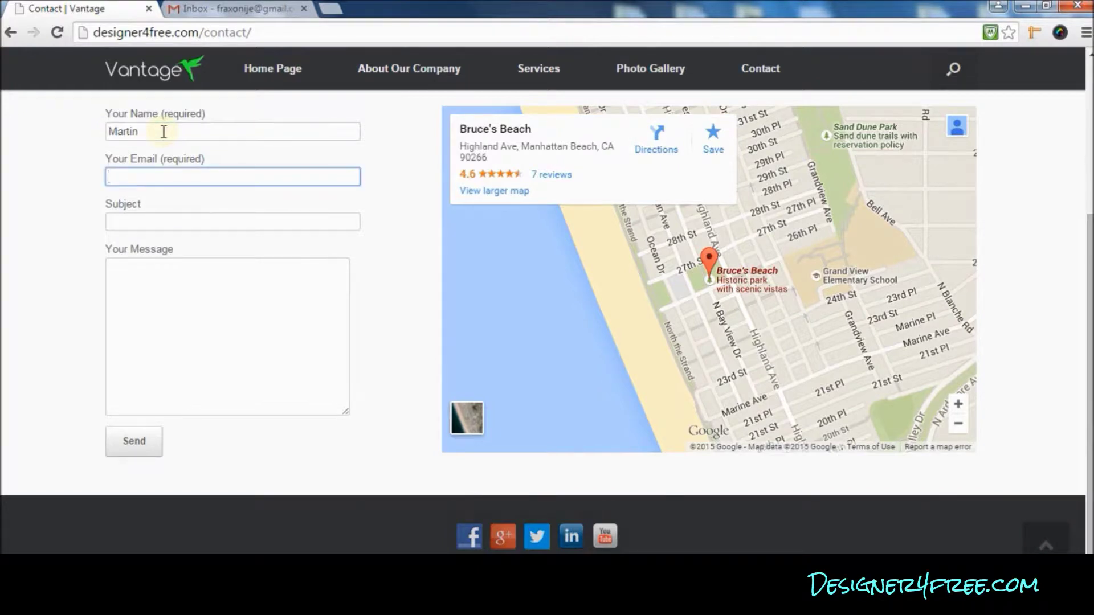
{"action": "key", "text": "Tab"}
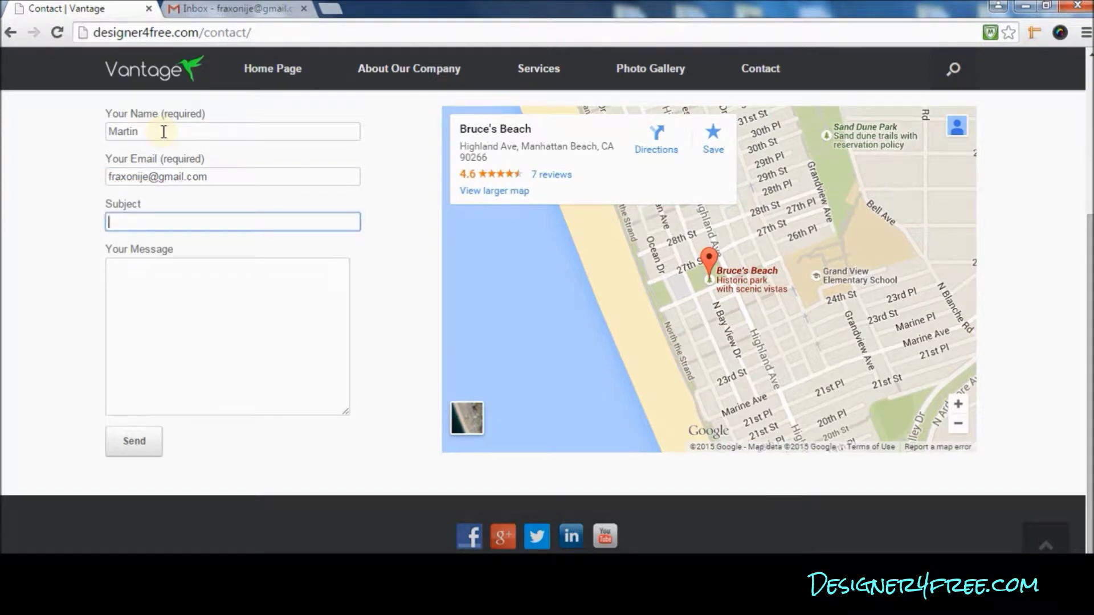
{"action": "key", "text": "Tab"}
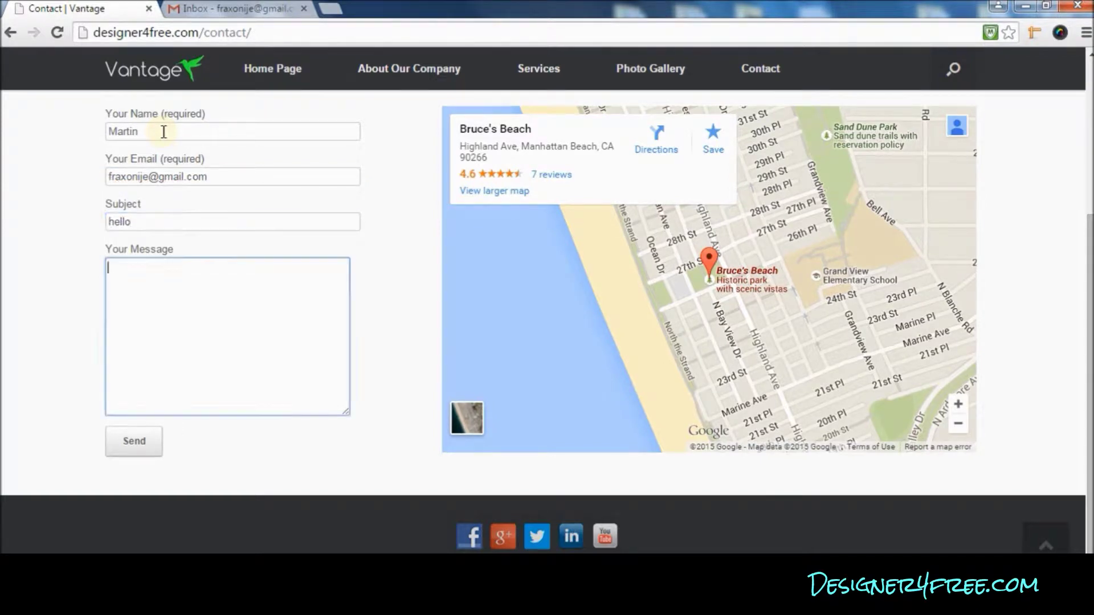
- Send the contact form with message 'ljhnfjn' and refresh the Gmail inbox
{"action": "type", "text": "ljhnfjn"}
{"action": "left_click", "coordinate": [137, 443]}
{"action": "left_click", "coordinate": [234, 9]}
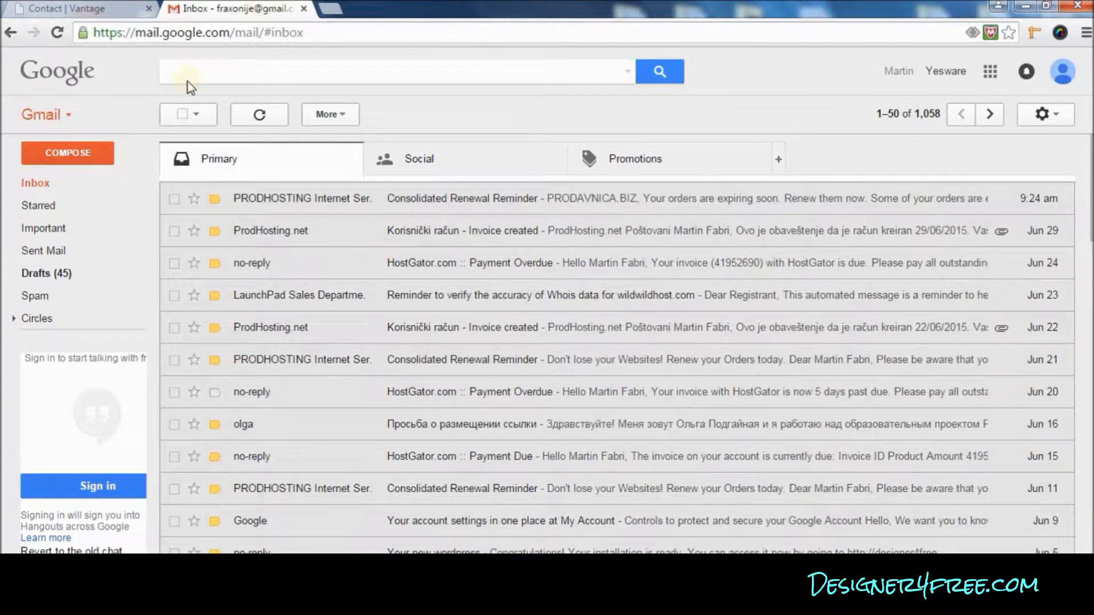
{"action": "left_click", "coordinate": [61, 190]}
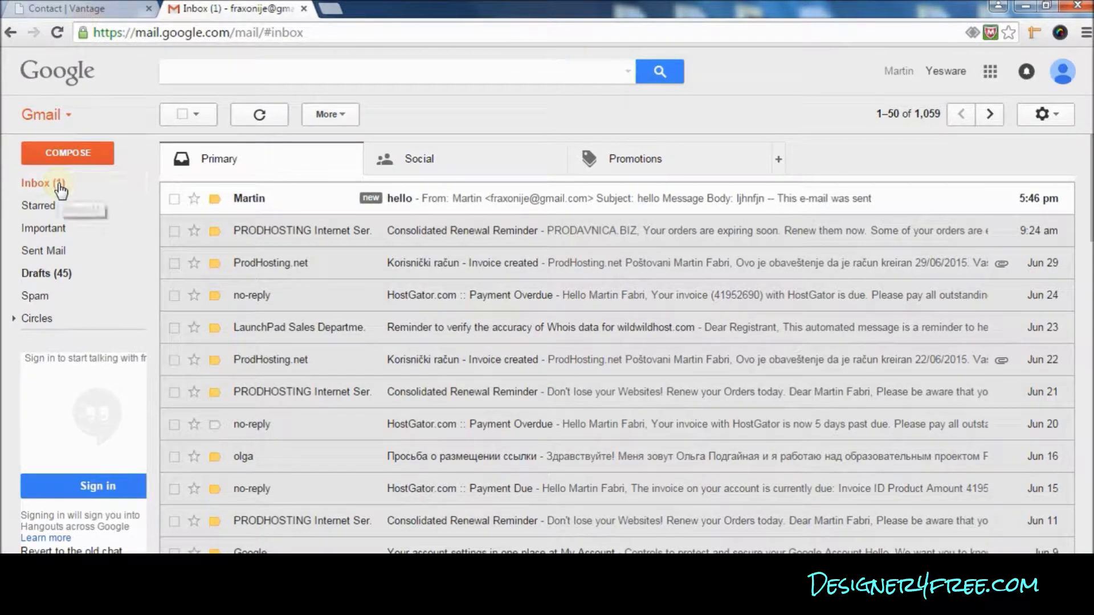
- Read the 'hello' message in Gmail, then return to the site's Contact page
{"action": "left_click", "coordinate": [461, 199]}
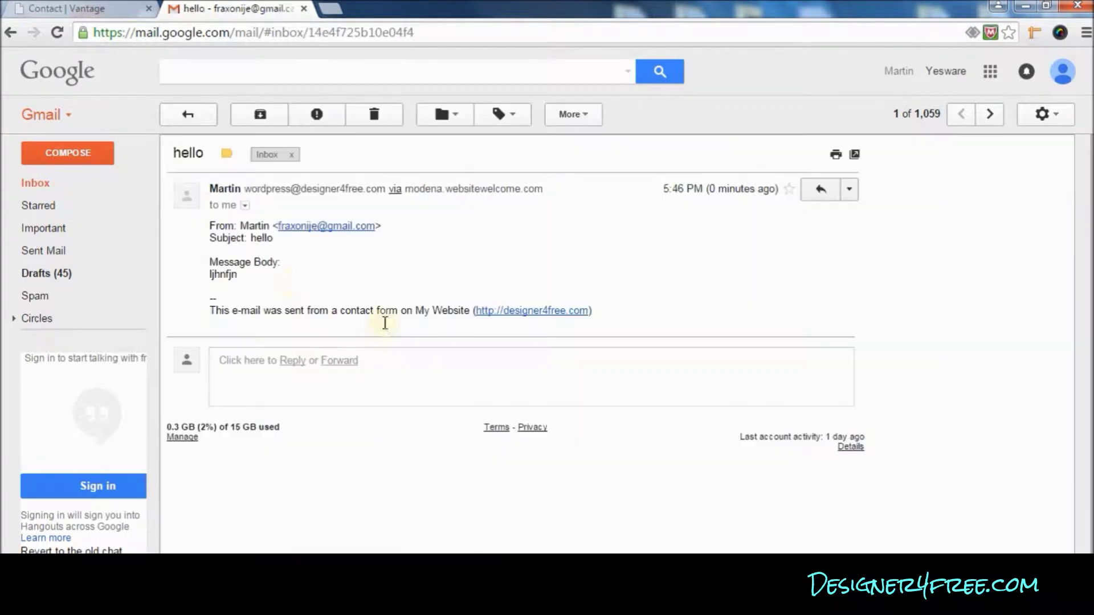
{"action": "left_click", "coordinate": [80, 197]}
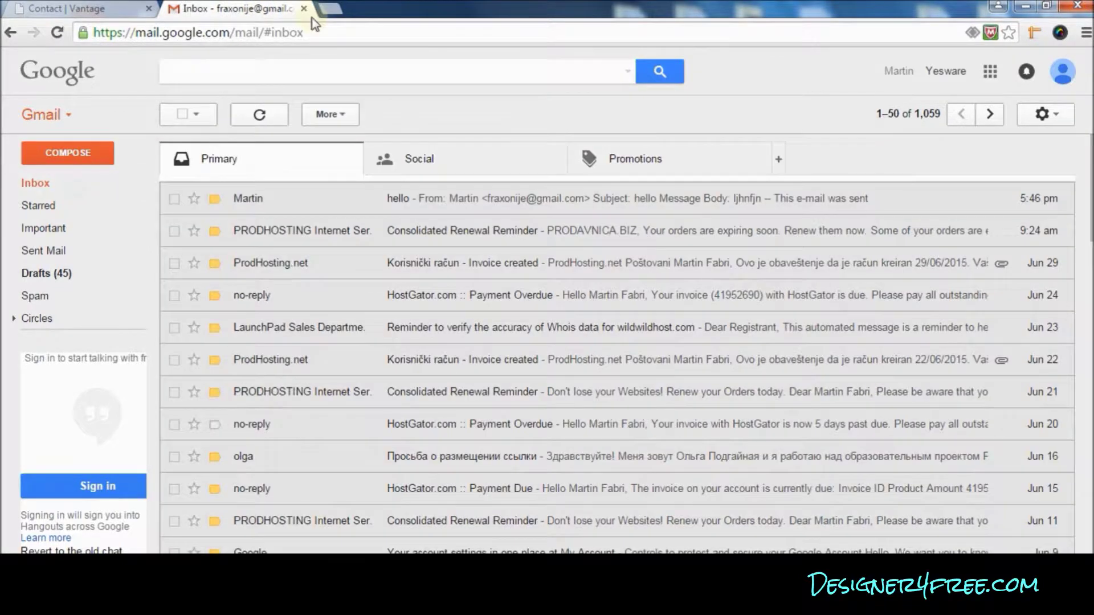
{"action": "left_click", "coordinate": [78, 8]}
{"action": "scroll", "coordinate": [31, 301], "scroll_direction": "up", "scroll_amount": 3}
{"action": "scroll", "coordinate": [308, 245], "scroll_direction": "down", "scroll_amount": 1}
{"action": "scroll", "coordinate": [316, 237], "scroll_direction": "up", "scroll_amount": 1}
- View the home page in a restored, narrower browser window, then maximize it again
{"action": "left_click", "coordinate": [265, 73]}
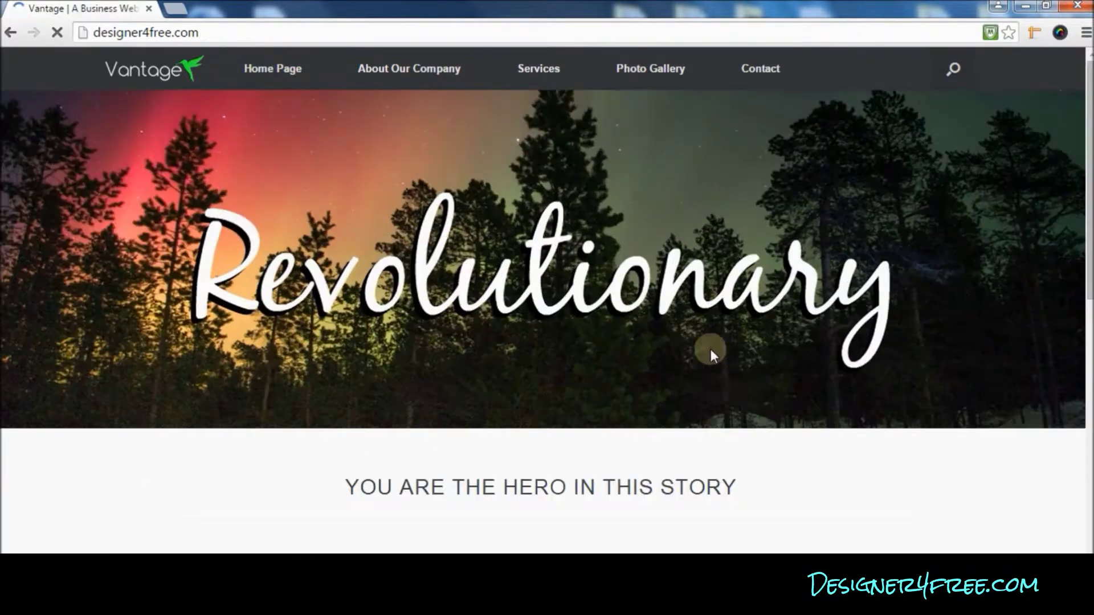
{"action": "left_click", "coordinate": [1045, 6]}
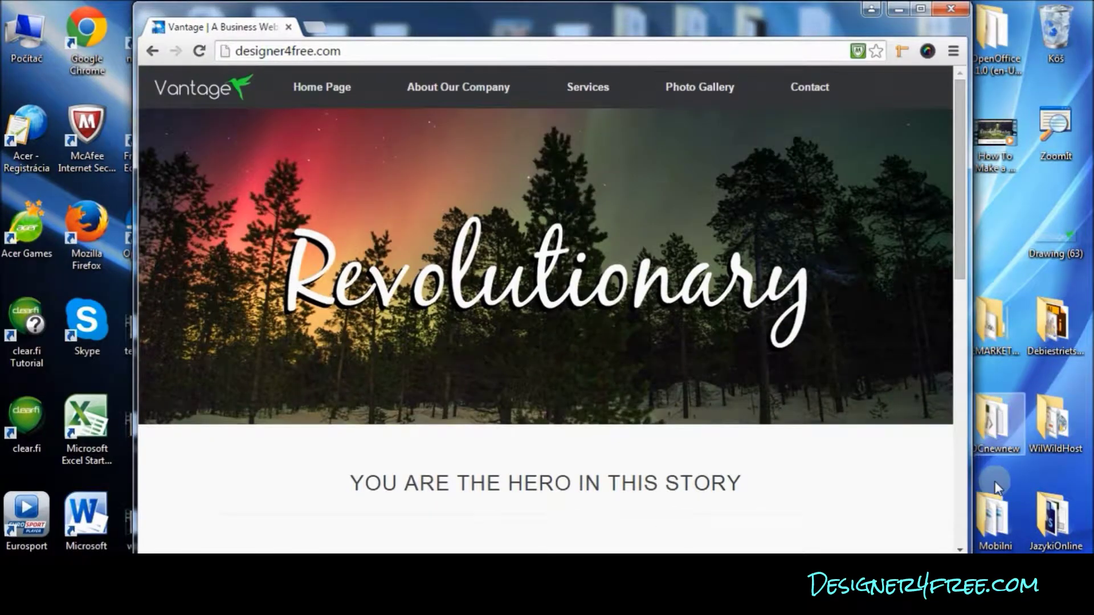
{"action": "left_click_drag", "start_coordinate": [970, 548], "coordinate": [1020, 548]}
{"action": "scroll", "coordinate": [494, 335], "scroll_direction": "down", "scroll_amount": 10}
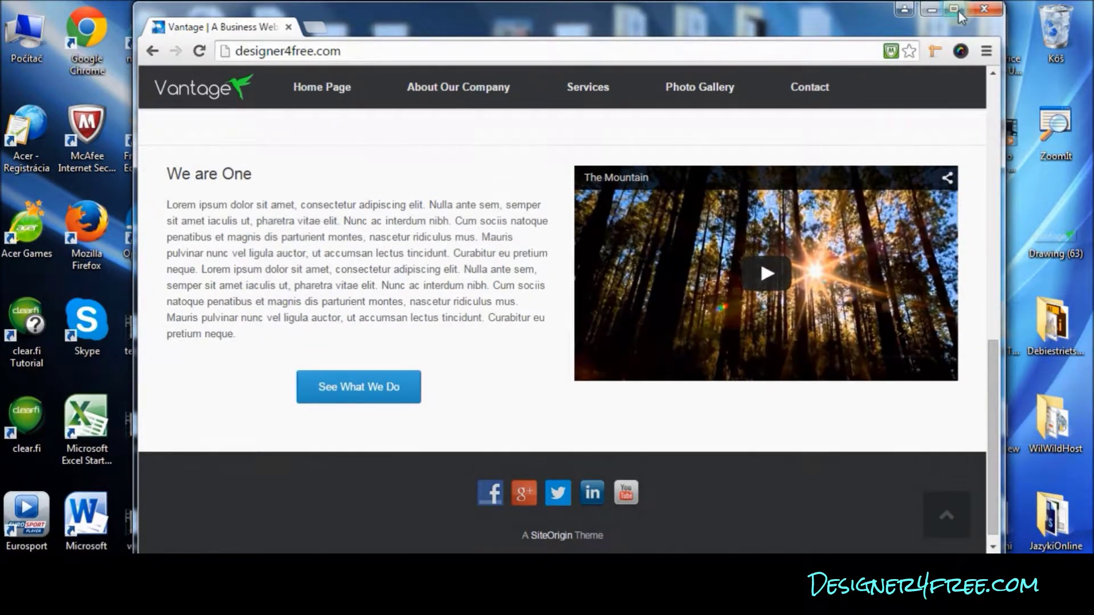
{"action": "left_click", "coordinate": [963, 13]}
{"action": "scroll", "coordinate": [273, 239], "scroll_direction": "up", "scroll_amount": 10}
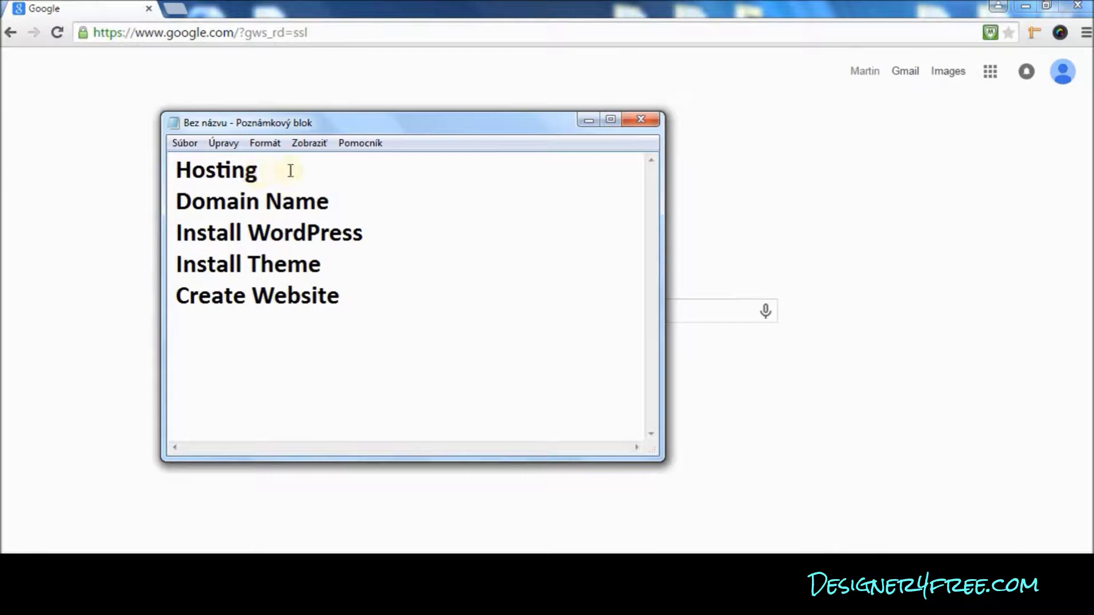
- Add '$10/month' after Hosting in the checklist
{"action": "left_click_drag", "start_coordinate": [285, 169], "coordinate": [127, 165]}
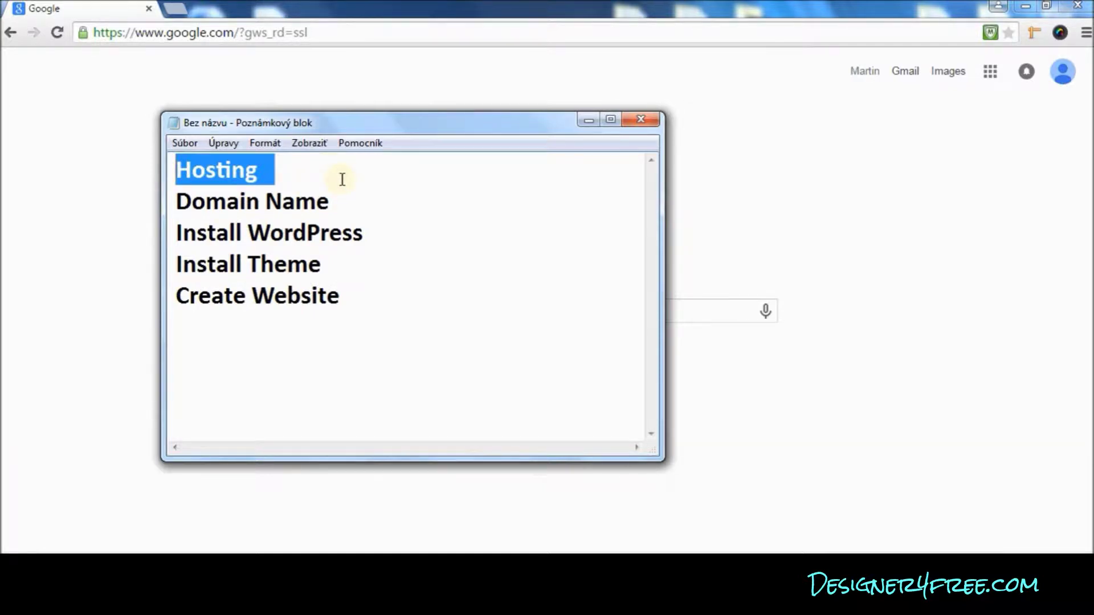
{"action": "left_click", "coordinate": [342, 180]}
{"action": "type", "text": "$"}
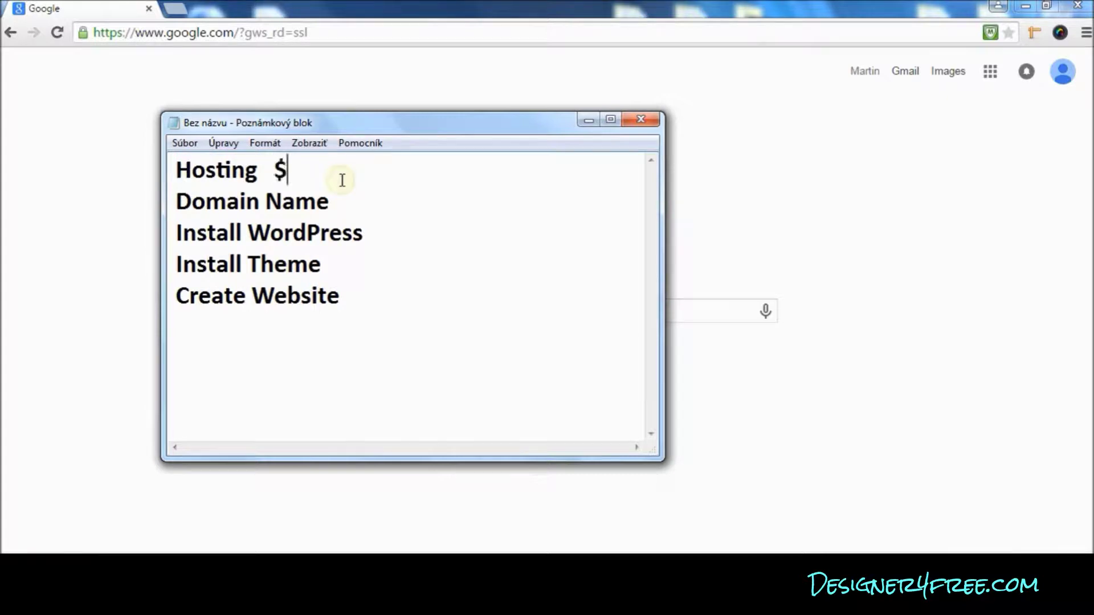
{"action": "type", "text": "10/mo"}
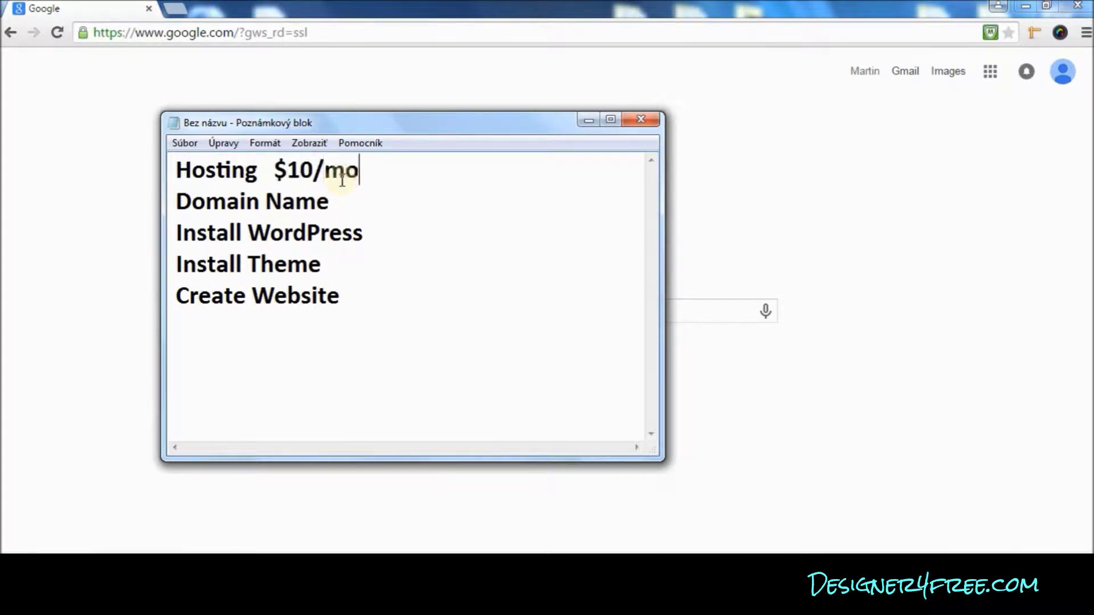
{"action": "type", "text": "nth"}
- Add '$13/Year' after Domain Name in the checklist
{"action": "left_click", "coordinate": [365, 201]}
{"action": "left_click_drag", "start_coordinate": [365, 202], "coordinate": [142, 212]}
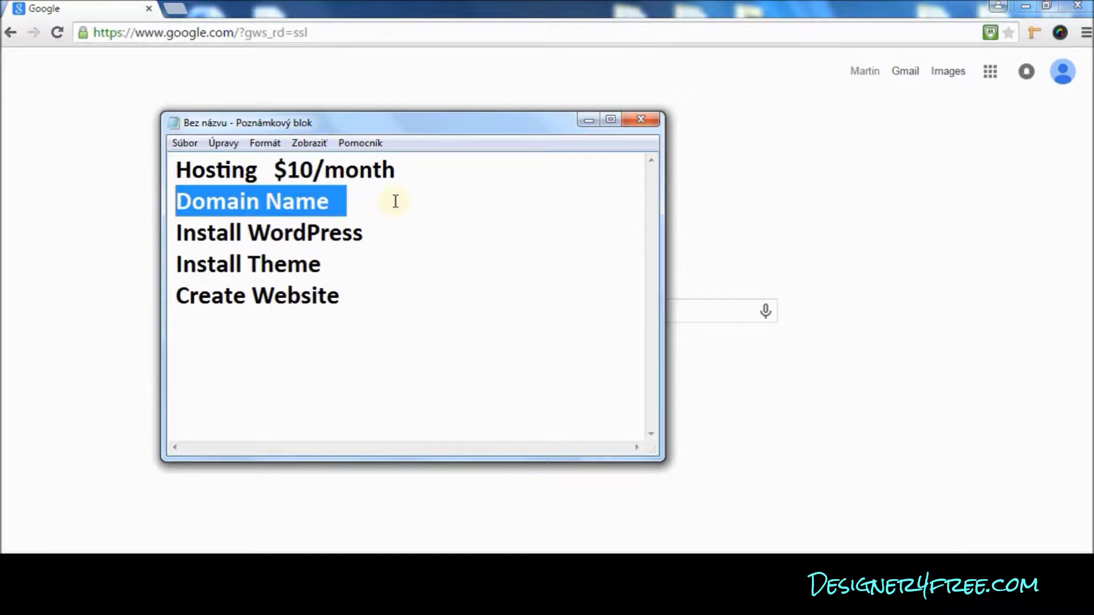
{"action": "left_click", "coordinate": [396, 201]}
{"action": "type", "text": "$"}
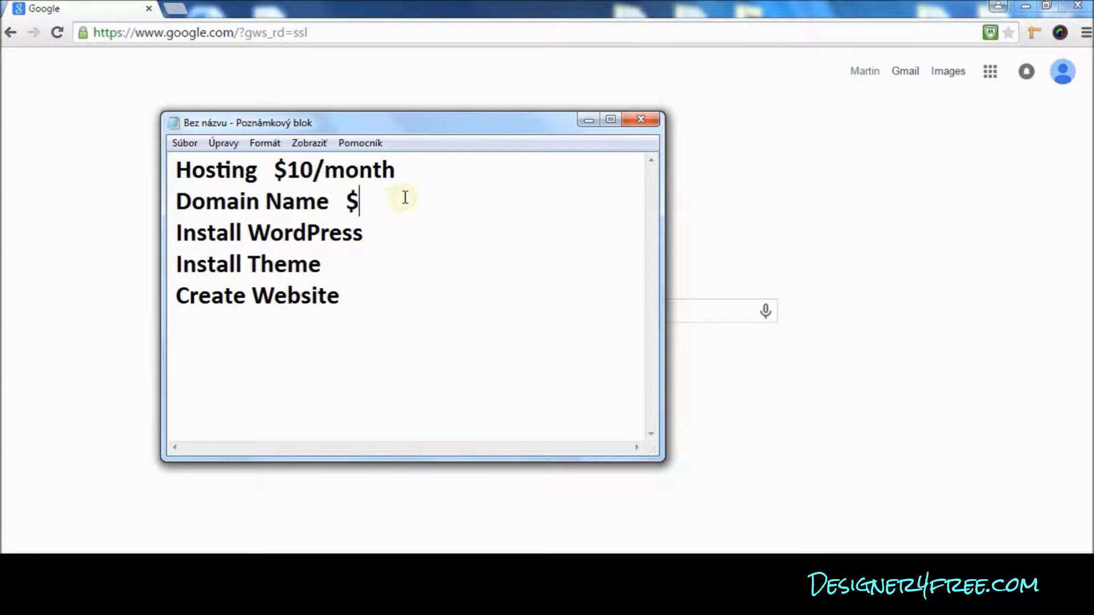
{"action": "type", "text": "13/Year"}
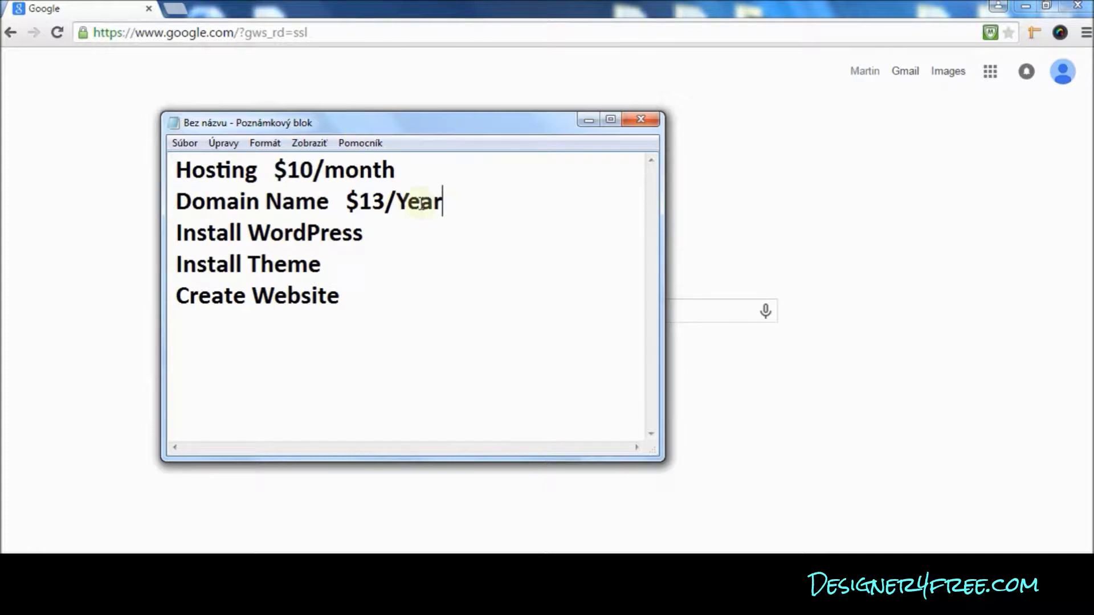
- Highlight the Domain Name and Hosting prices and the Install WordPress line while reviewing them
{"action": "left_click_drag", "start_coordinate": [420, 202], "coordinate": [184, 201]}
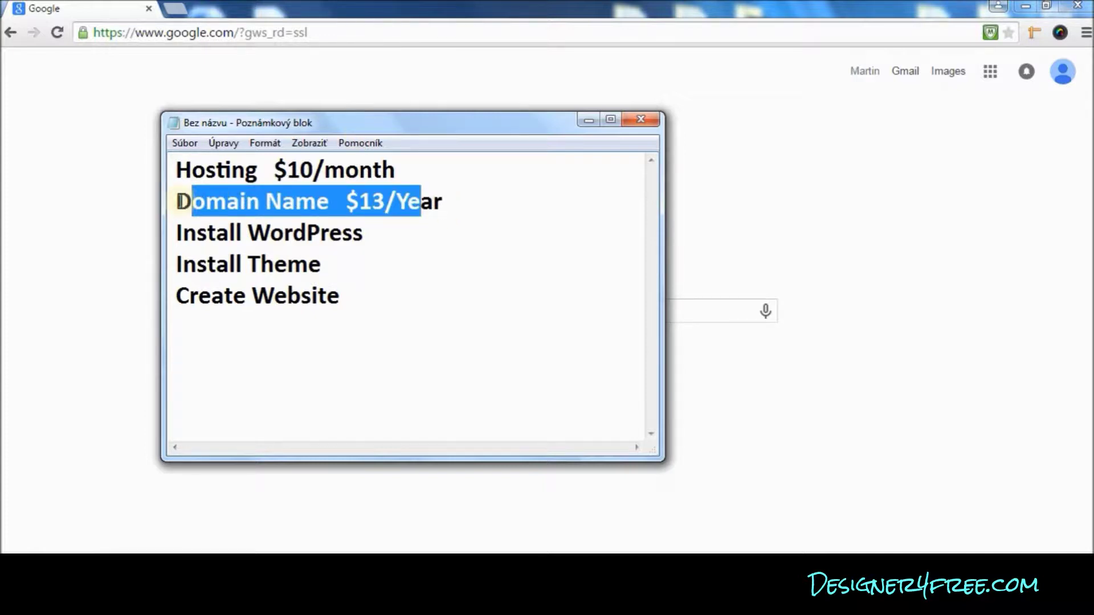
{"action": "left_click_drag", "start_coordinate": [205, 170], "coordinate": [399, 170]}
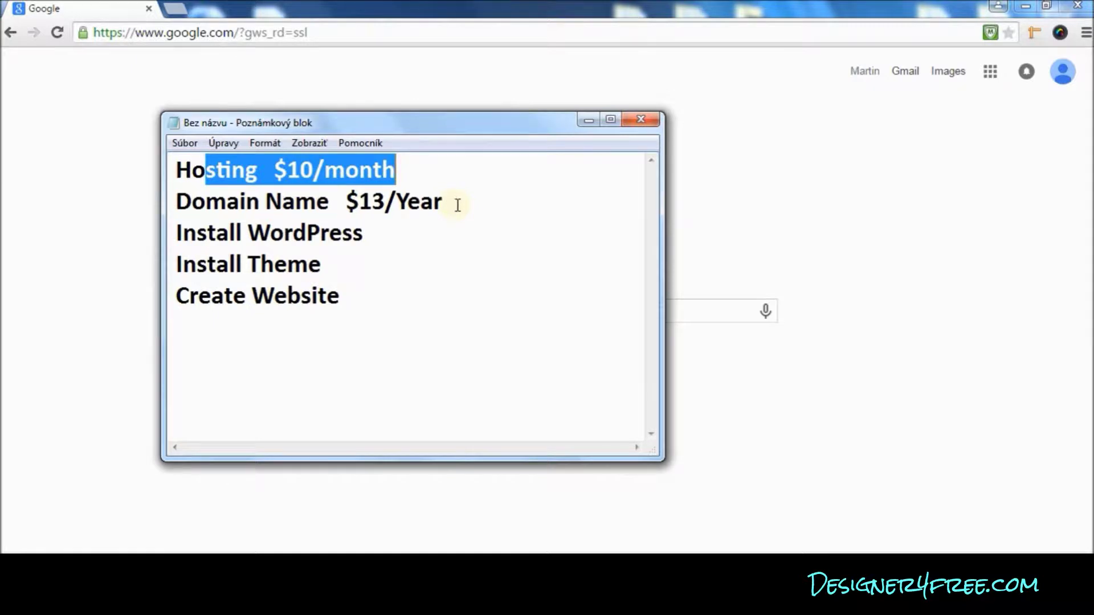
{"action": "left_click_drag", "start_coordinate": [454, 201], "coordinate": [175, 202]}
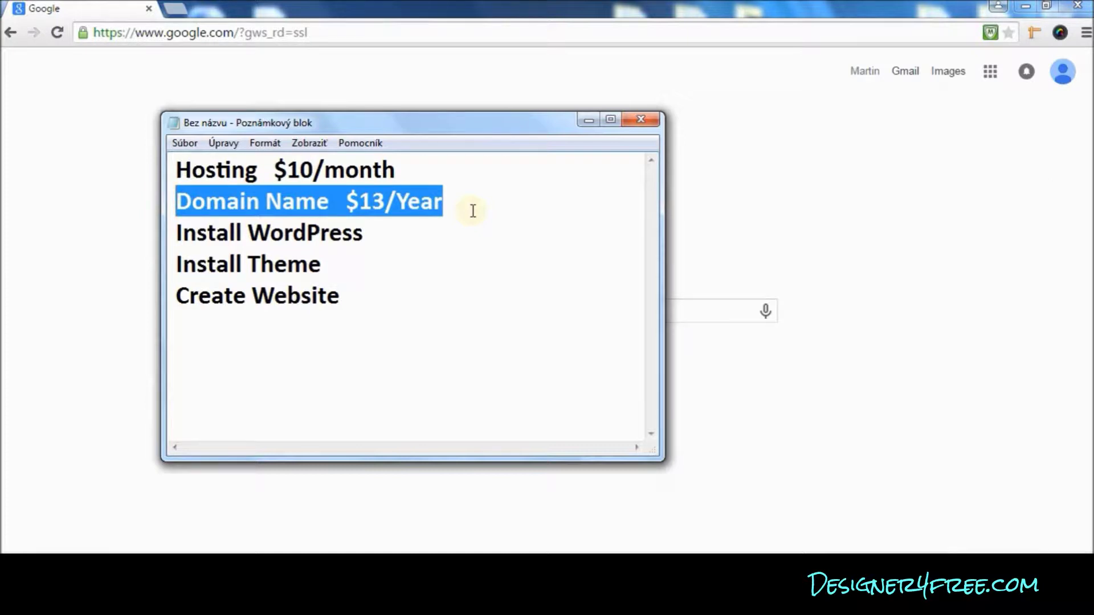
{"action": "left_click_drag", "start_coordinate": [384, 227], "coordinate": [174, 231]}
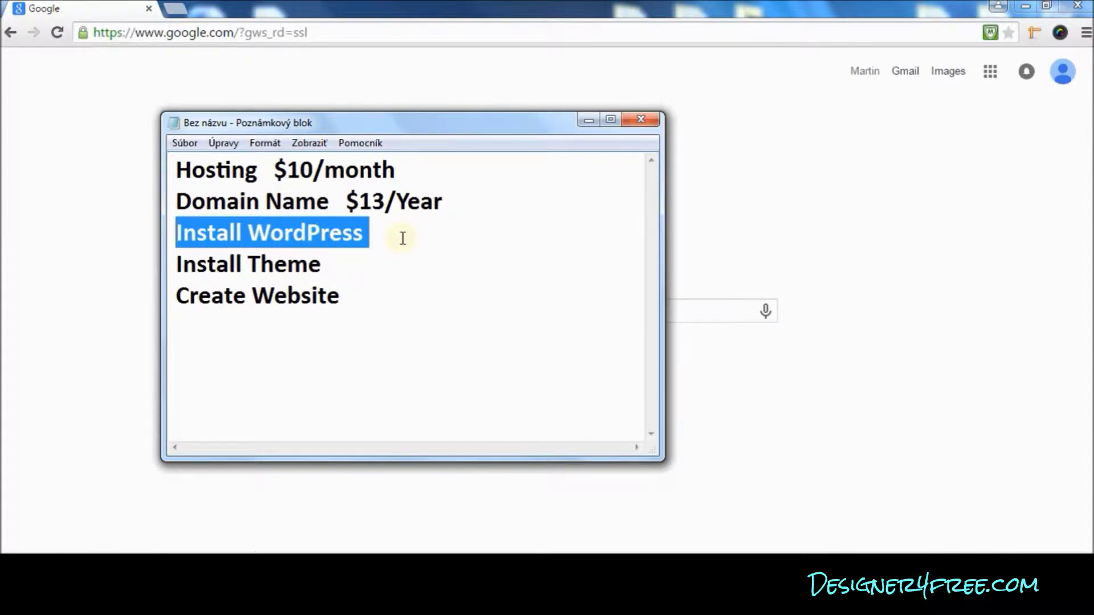
- Highlight the Install Theme and Create Website steps
{"action": "left_click_drag", "start_coordinate": [344, 262], "coordinate": [177, 267]}
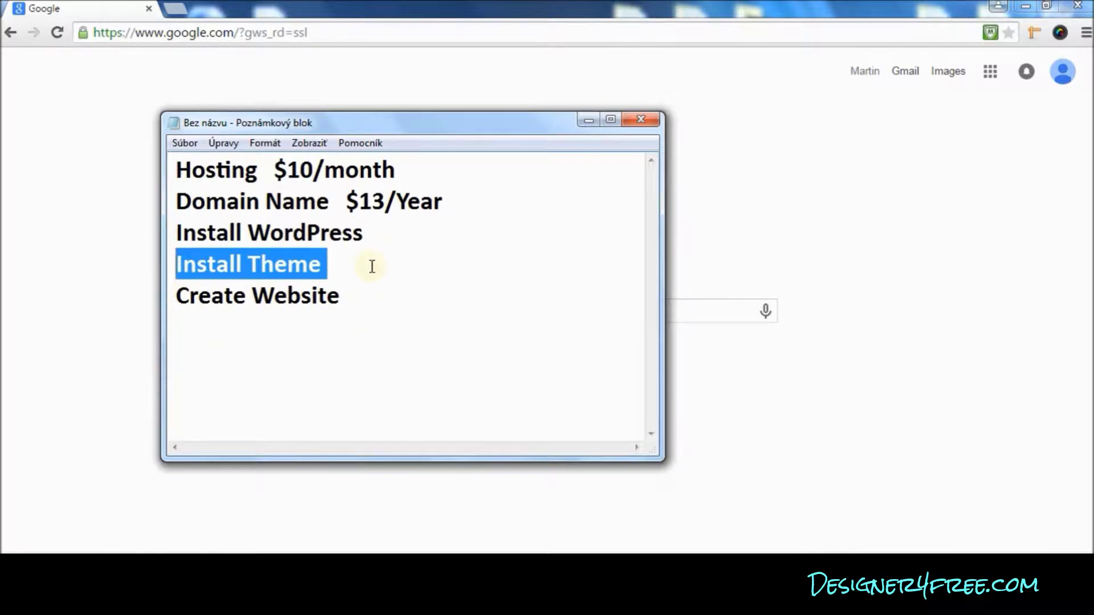
{"action": "left_click_drag", "start_coordinate": [372, 266], "coordinate": [142, 264]}
{"action": "left_click_drag", "start_coordinate": [364, 296], "coordinate": [127, 302]}
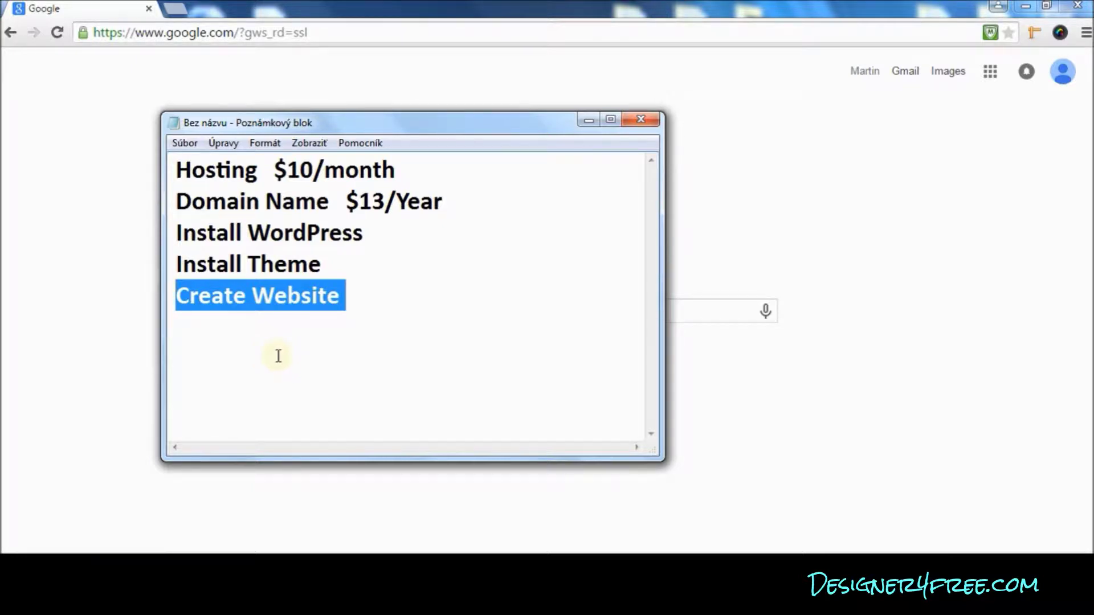
- Type a '$25' total below the list, delete it, and minimize Notepad
{"action": "left_click", "coordinate": [278, 356]}
{"action": "type", "text": "$25"}
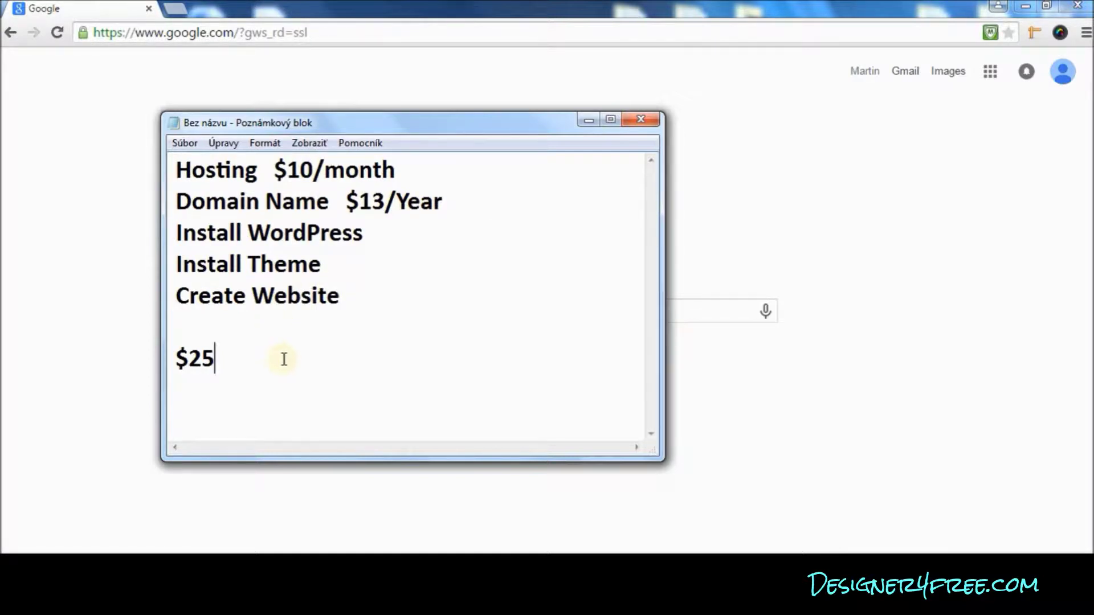
{"action": "left_click_drag", "start_coordinate": [271, 354], "coordinate": [153, 333]}
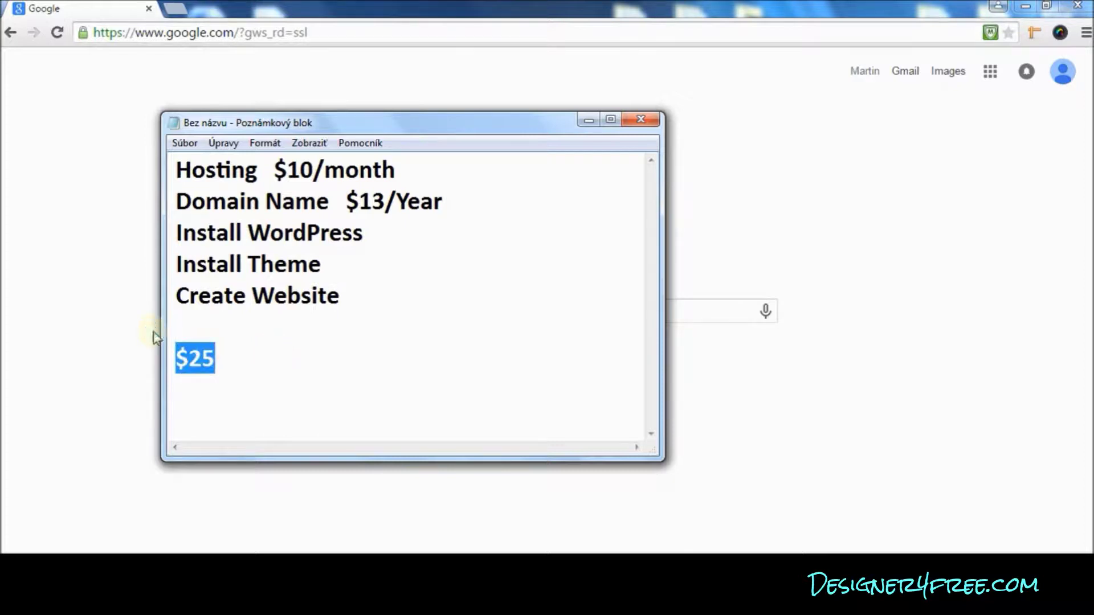
{"action": "key", "text": "Delete"}
{"action": "left_click", "coordinate": [589, 121]}
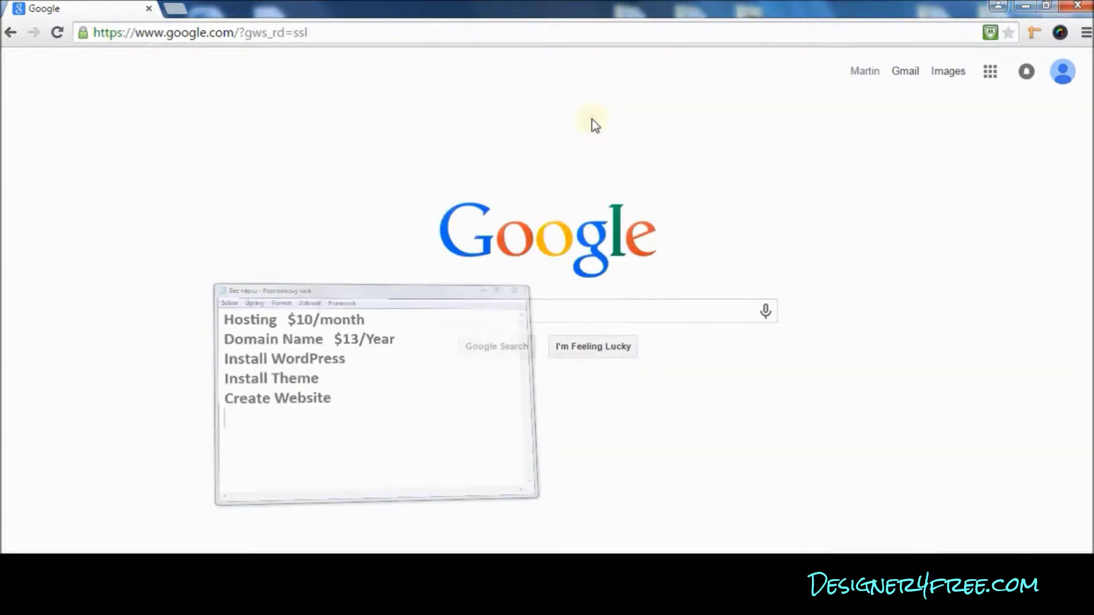
{"action": "left_click", "coordinate": [357, 33]}
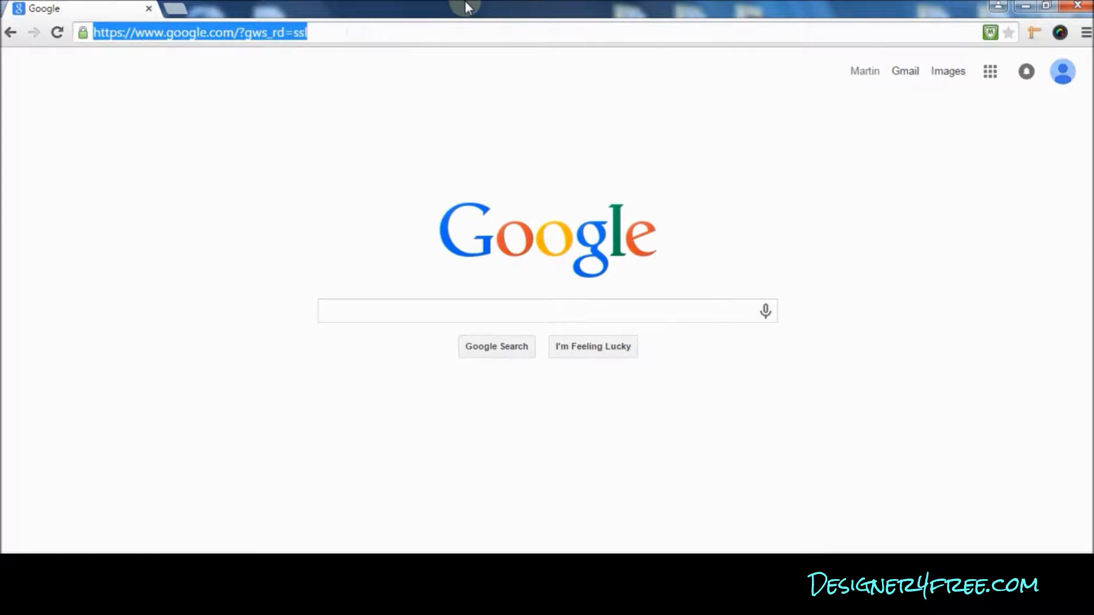
{"action": "type", "text": "www."}
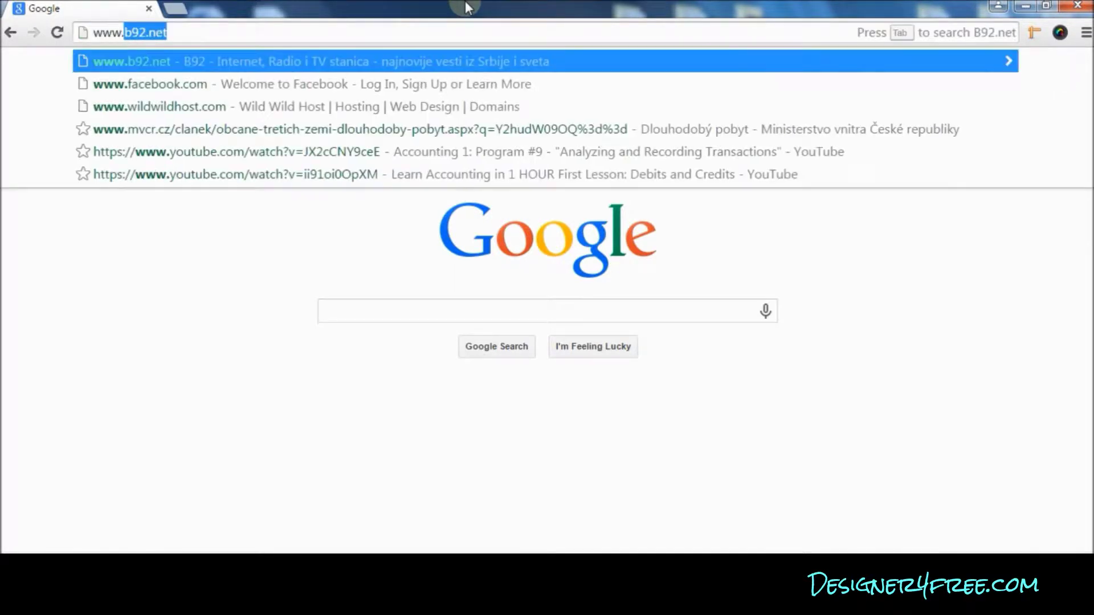
{"action": "type", "text": "hostga"}
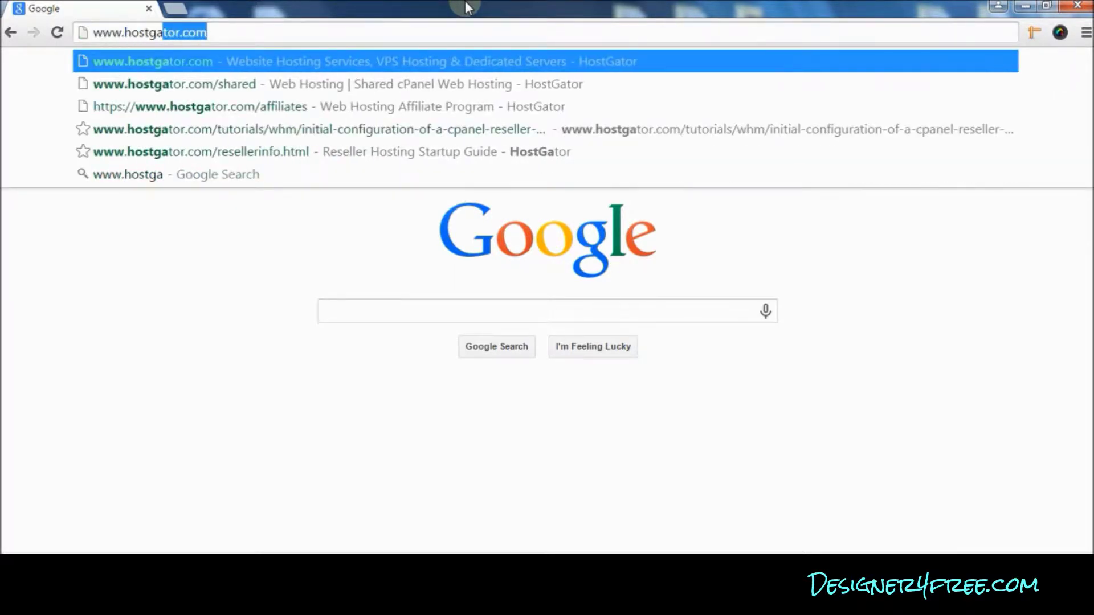
{"action": "type", "text": "tor.com"}
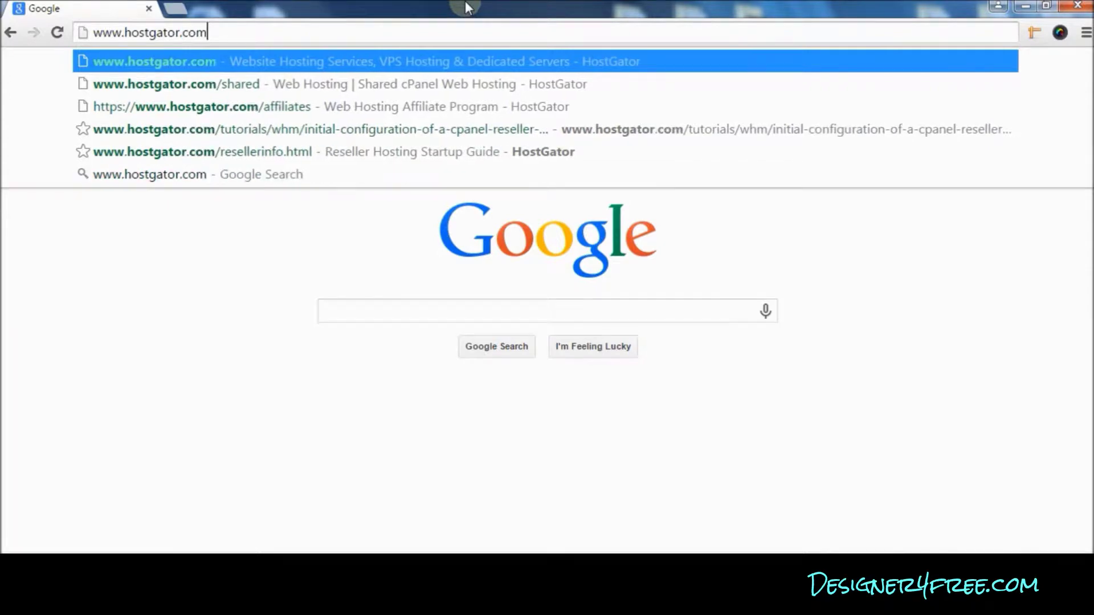
{"action": "key", "text": "Return"}
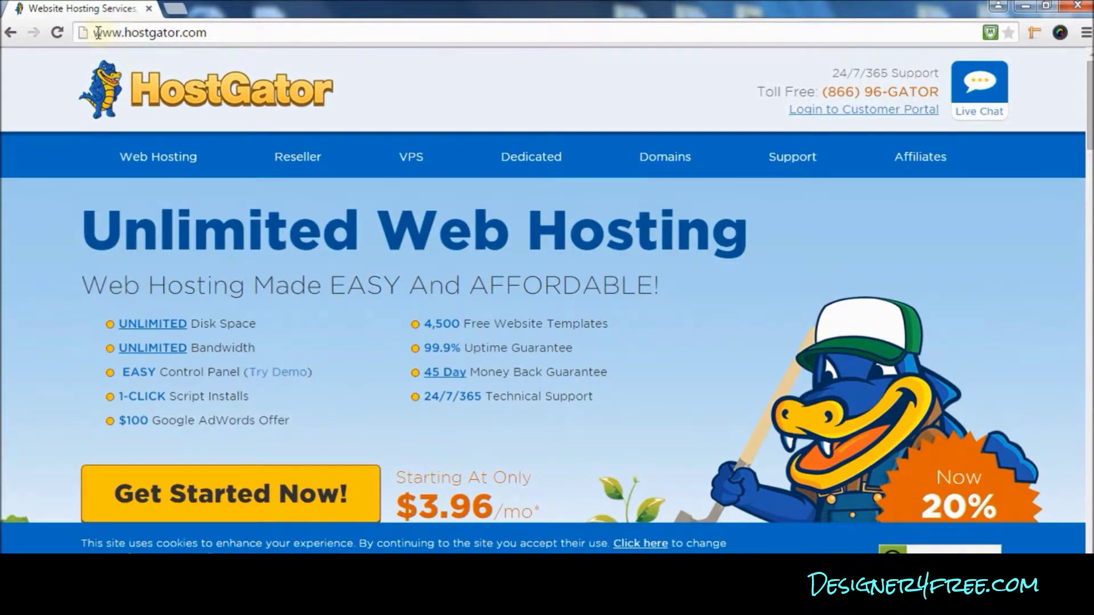
{"action": "left_click_drag", "start_coordinate": [93, 32], "coordinate": [234, 36]}
{"action": "left_click", "coordinate": [155, 32]}
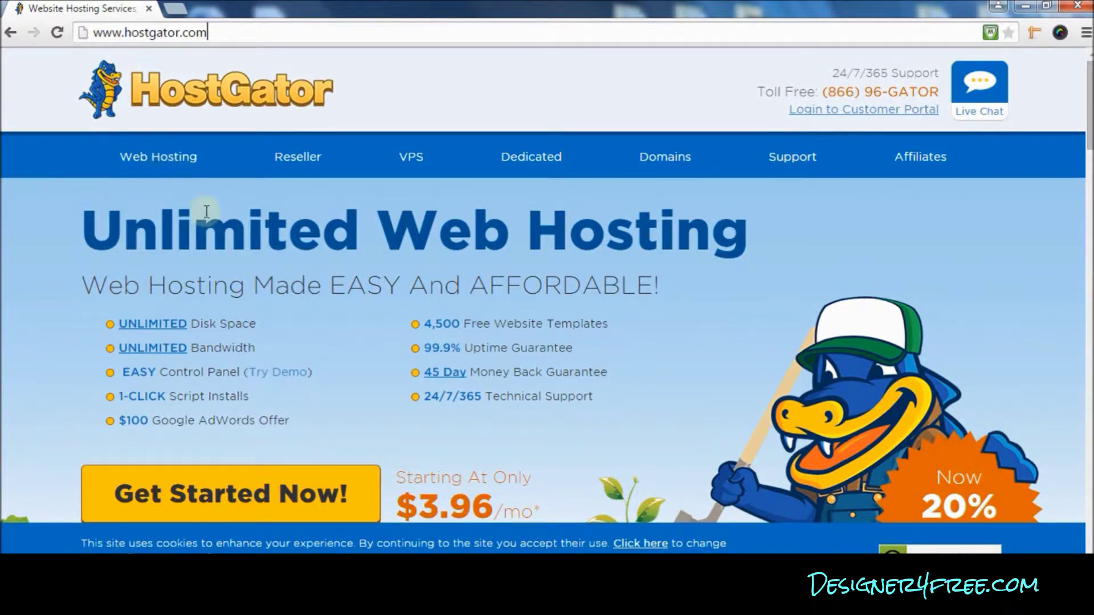
{"action": "left_click", "coordinate": [170, 158]}
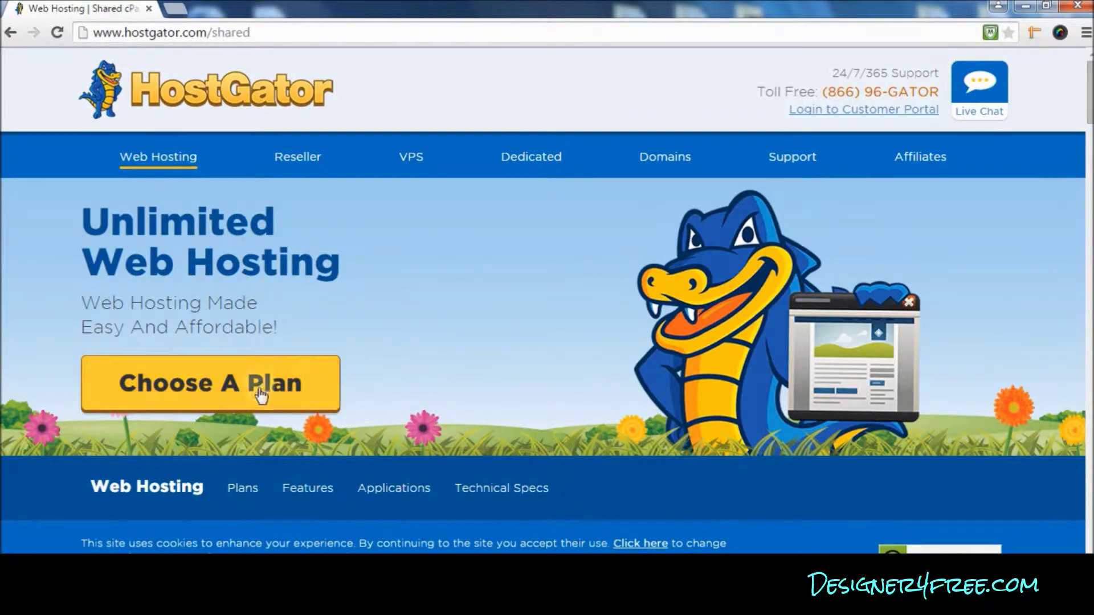
{"action": "left_click", "coordinate": [329, 383]}
{"action": "scroll", "coordinate": [432, 341], "scroll_direction": "up", "scroll_amount": 7}
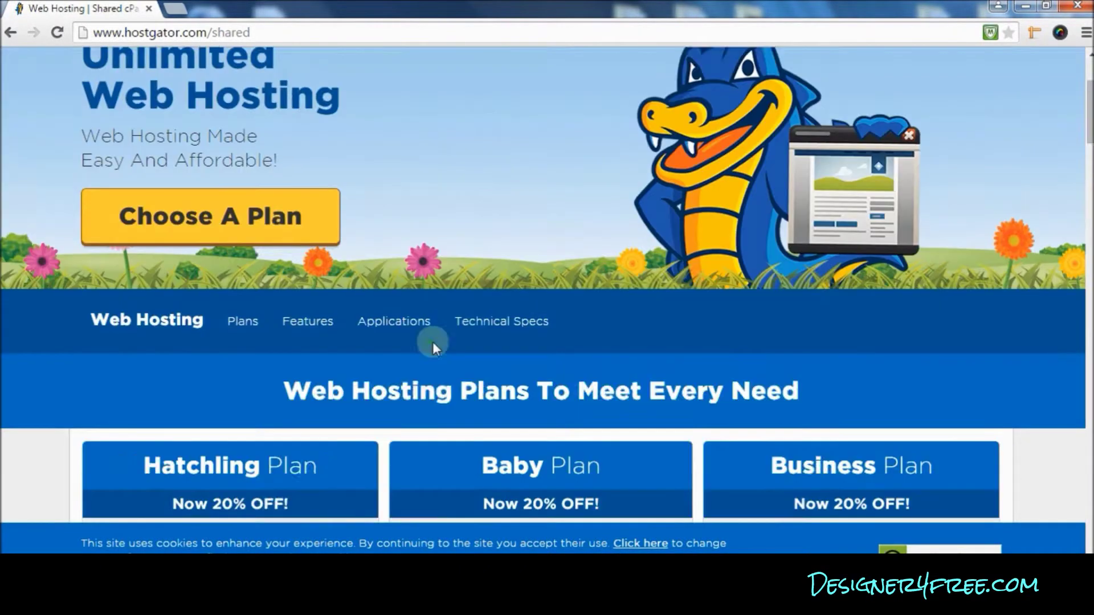
{"action": "scroll", "coordinate": [450, 354], "scroll_direction": "down", "scroll_amount": 4}
{"action": "scroll", "coordinate": [450, 354], "scroll_direction": "down", "scroll_amount": 4}
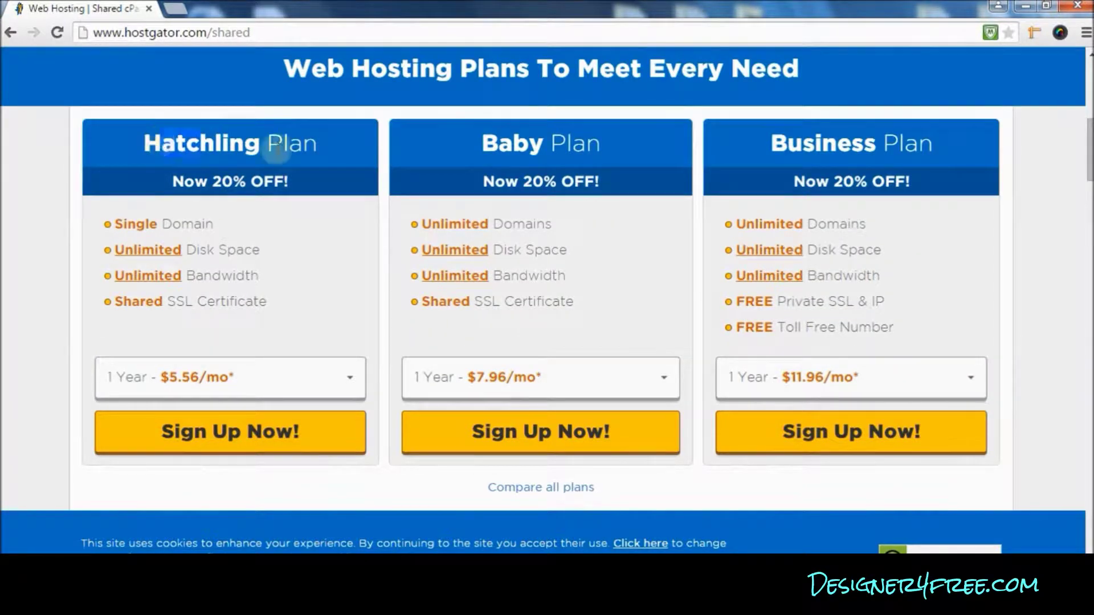
{"action": "left_click_drag", "start_coordinate": [493, 141], "coordinate": [677, 143]}
{"action": "left_click_drag", "start_coordinate": [786, 144], "coordinate": [918, 142]}
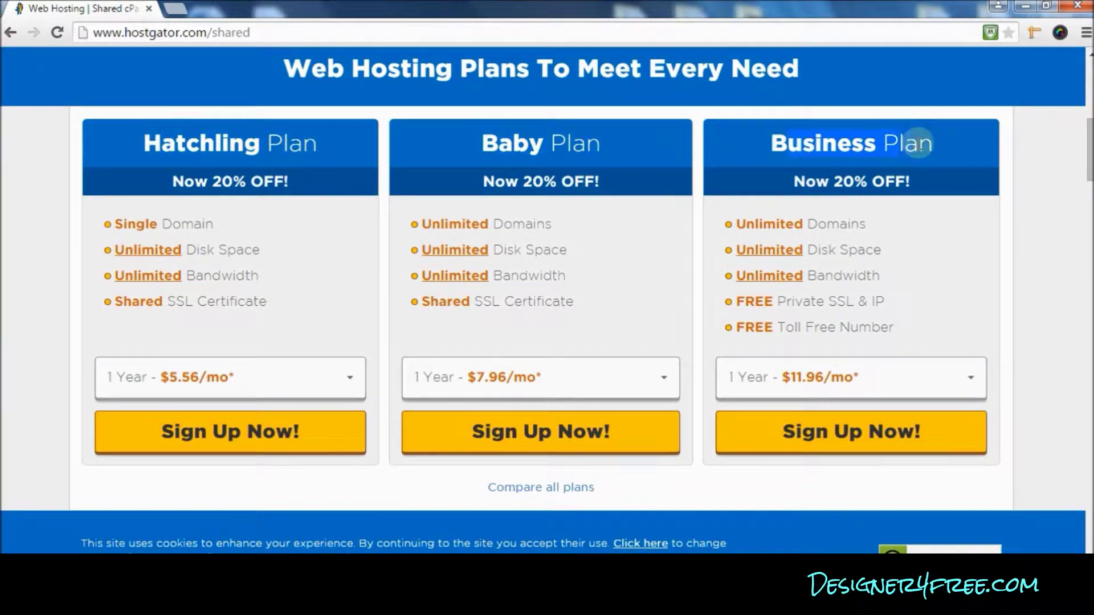
{"action": "left_click", "coordinate": [609, 151]}
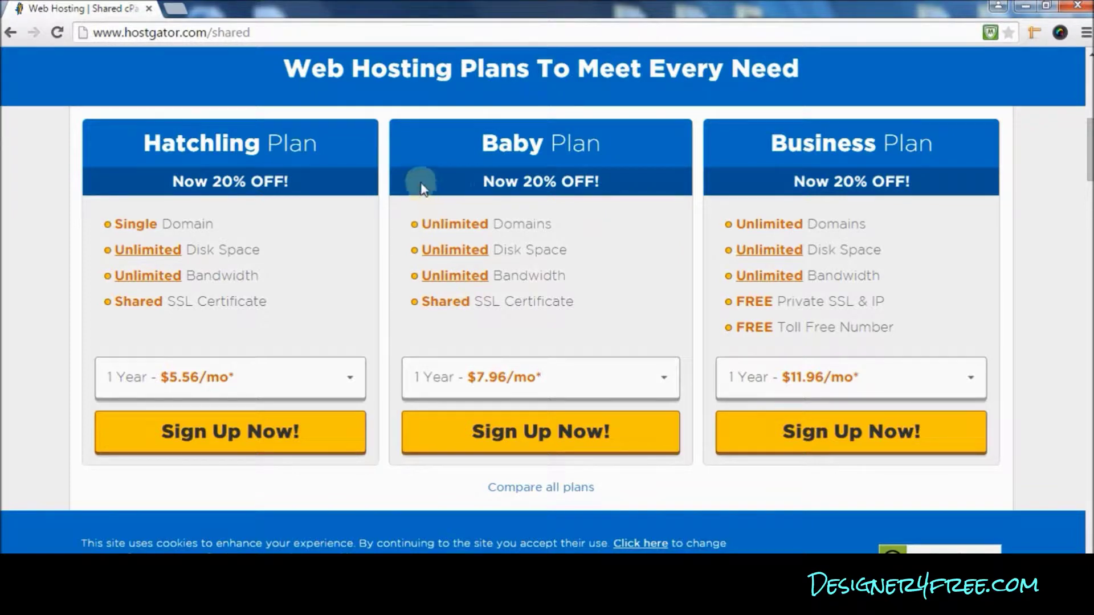
{"action": "left_click_drag", "start_coordinate": [146, 142], "coordinate": [365, 143]}
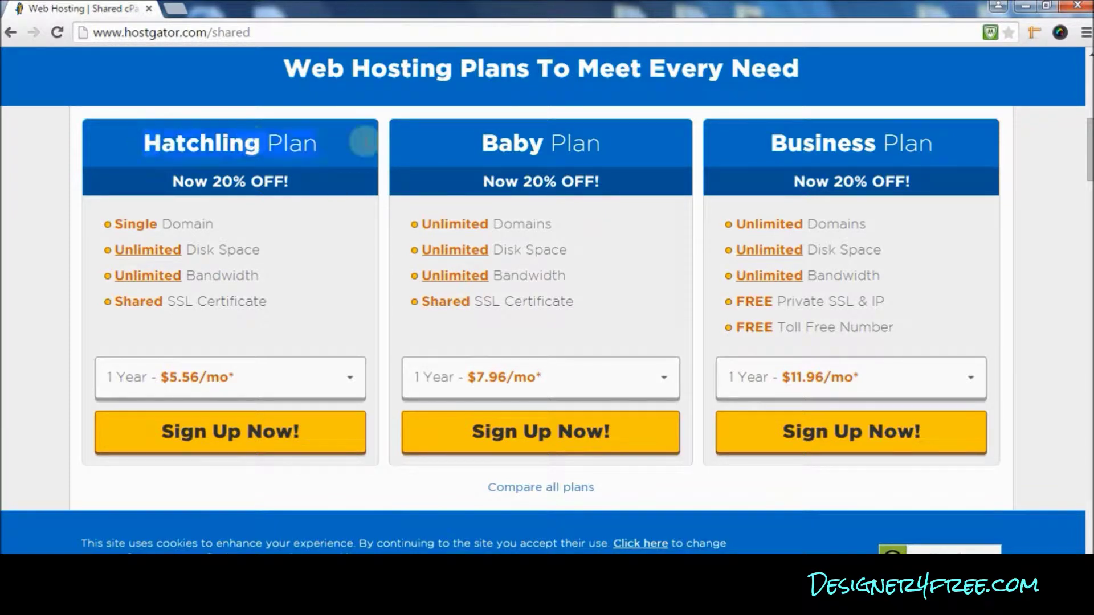
{"action": "left_click_drag", "start_coordinate": [443, 146], "coordinate": [641, 146]}
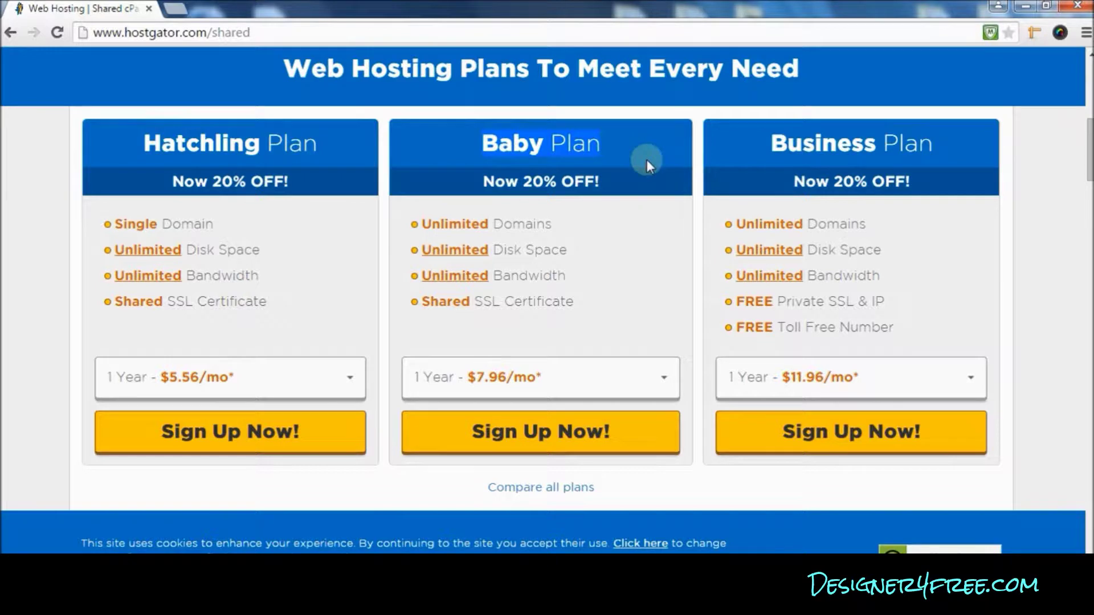
{"action": "left_click", "coordinate": [647, 162]}
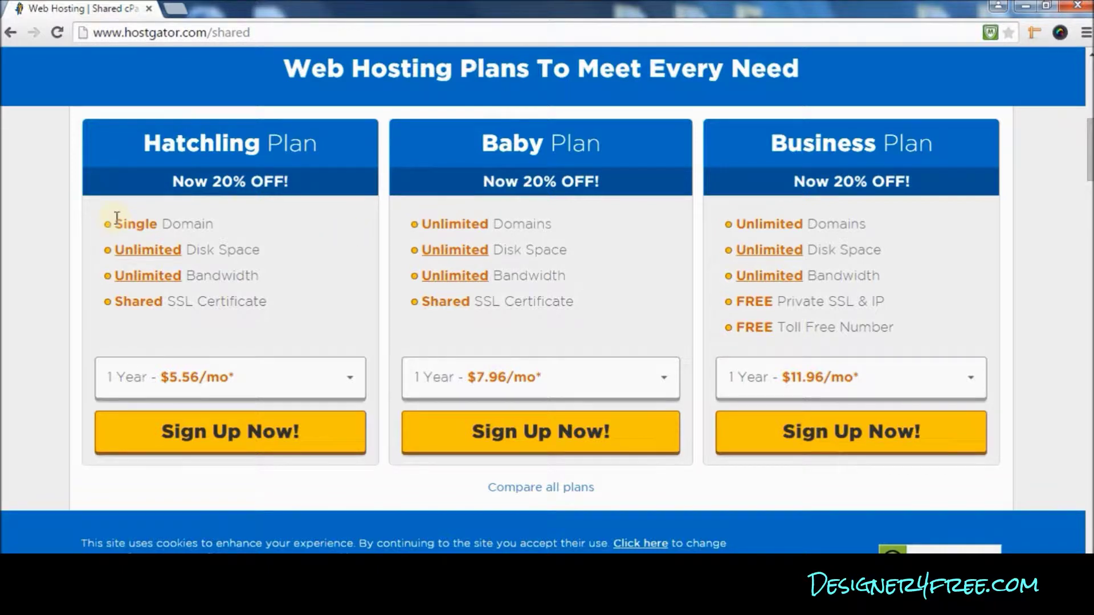
{"action": "left_click_drag", "start_coordinate": [114, 222], "coordinate": [222, 221]}
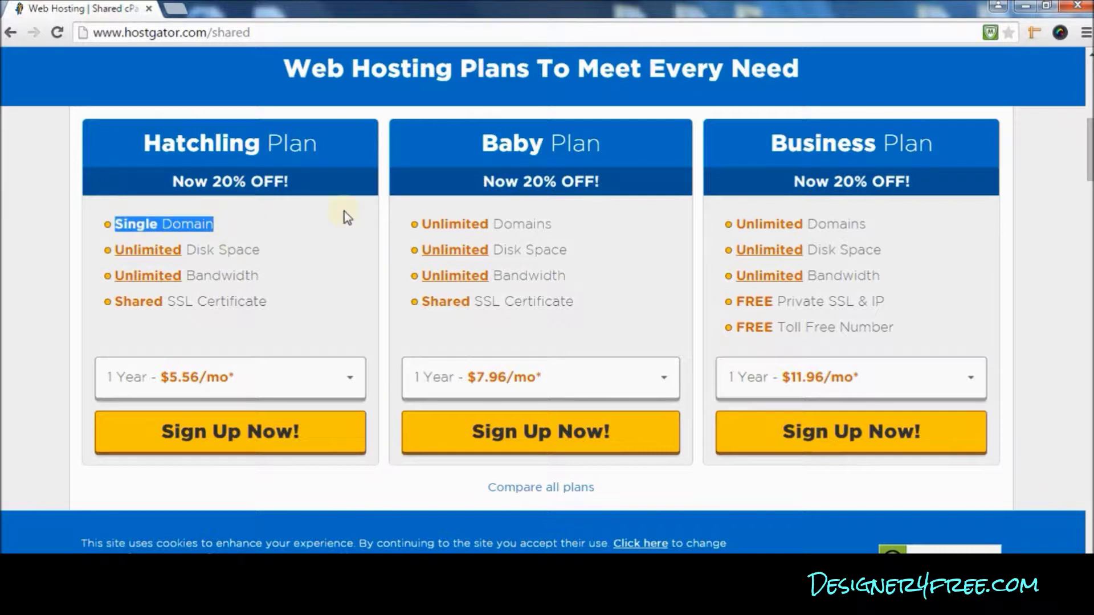
{"action": "left_click", "coordinate": [422, 225]}
{"action": "left_click_drag", "start_coordinate": [419, 223], "coordinate": [572, 225]}
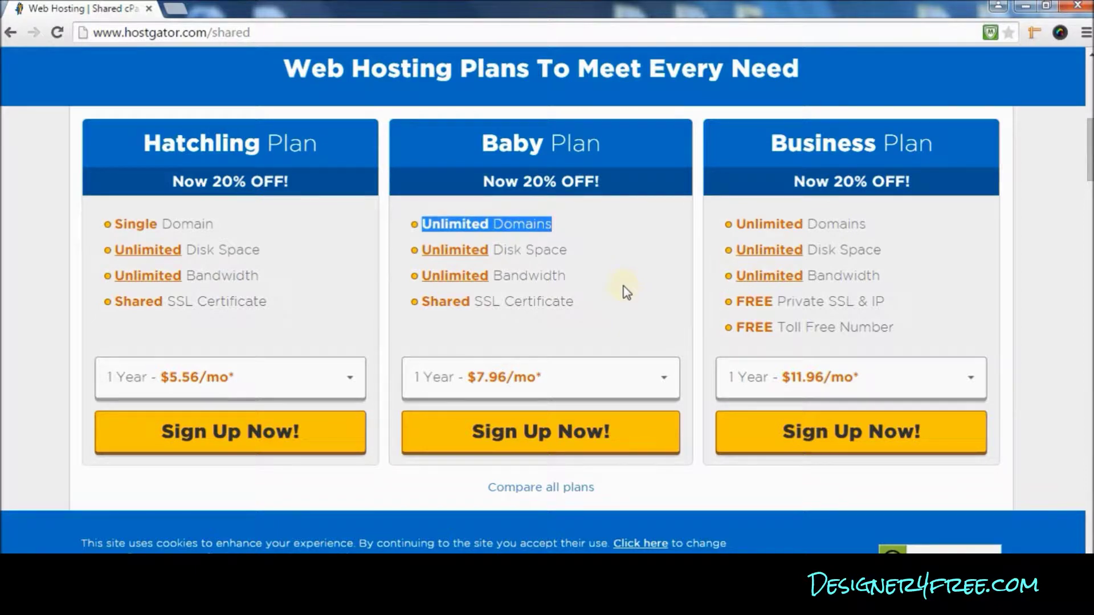
{"action": "scroll", "coordinate": [644, 343], "scroll_direction": "down", "scroll_amount": 2}
{"action": "scroll", "coordinate": [644, 343], "scroll_direction": "up", "scroll_amount": 2}
- Choose Monthly - $7.96/mo billing for the Baby plan and start its Sign Up Now! order
{"action": "left_click", "coordinate": [665, 378]}
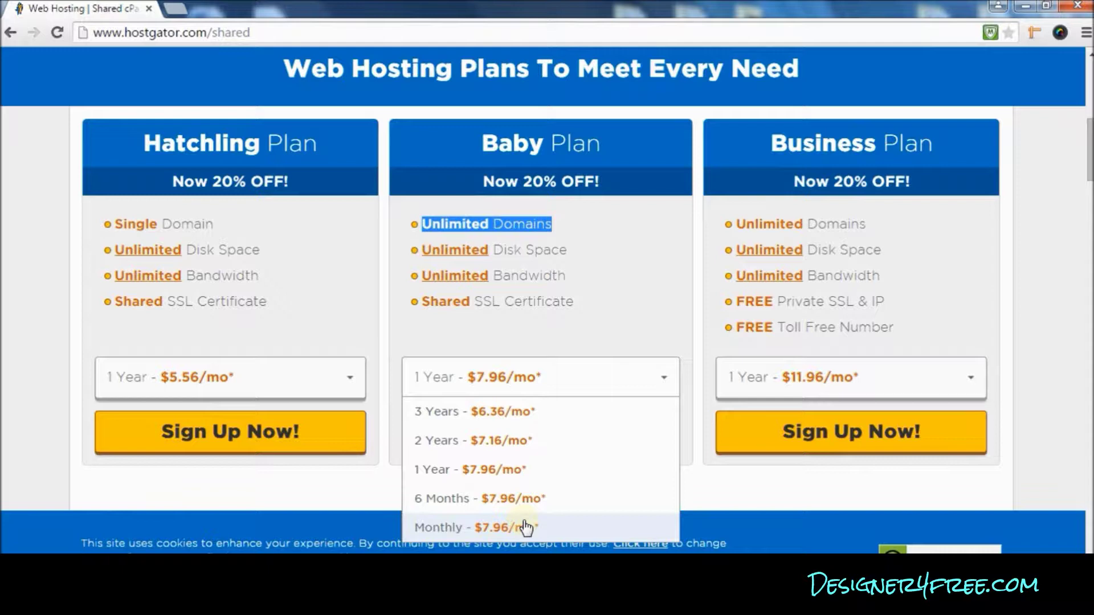
{"action": "left_click", "coordinate": [525, 528]}
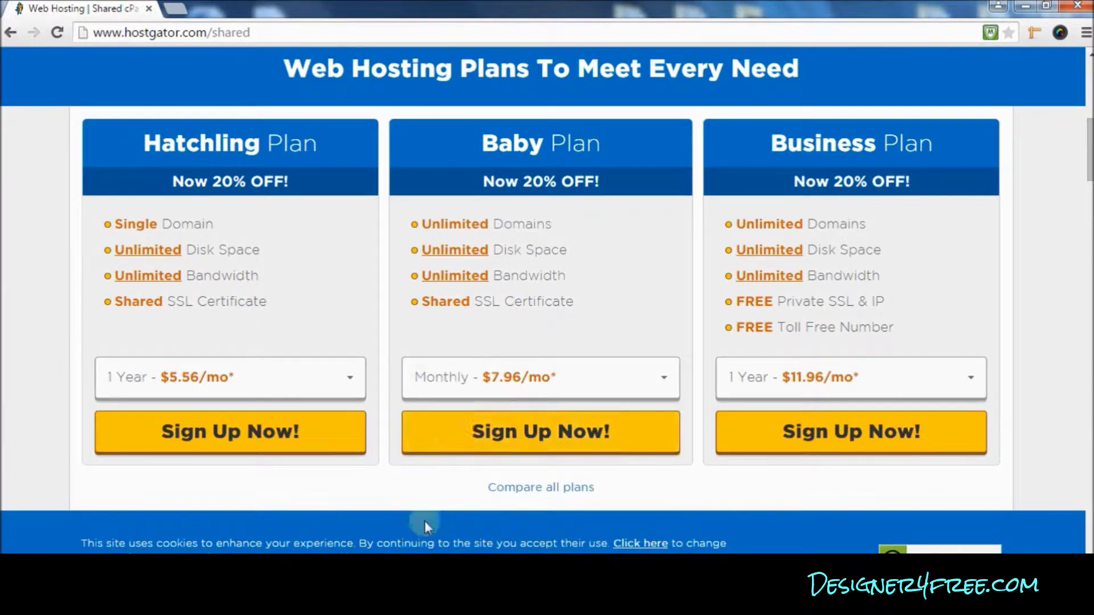
{"action": "left_click", "coordinate": [497, 434]}
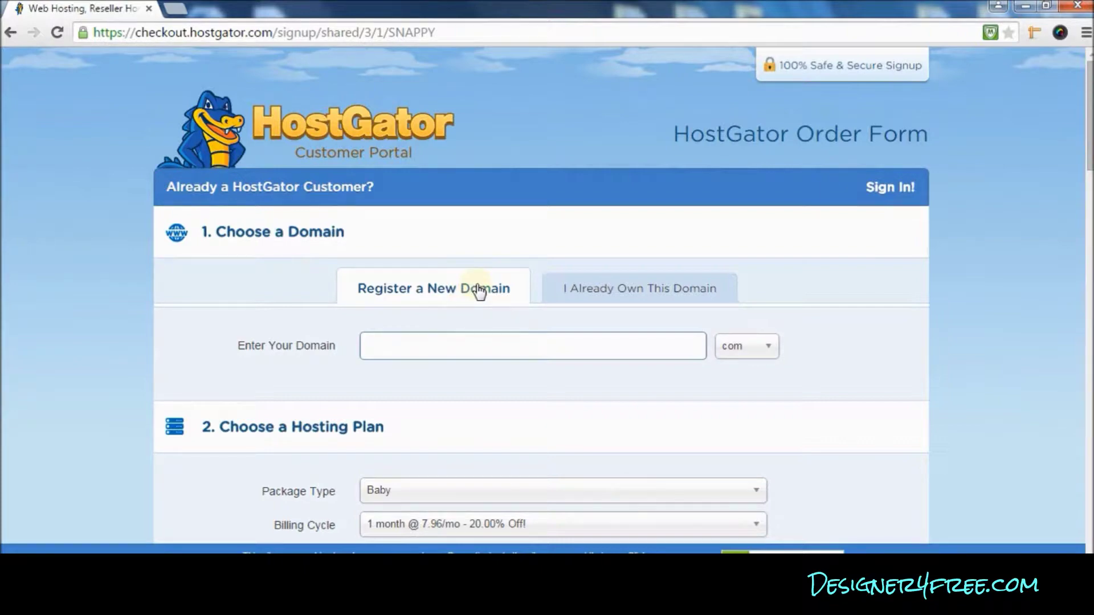
- Search the mybusiness domain and check the .com extension list, finding every extension unavailable
{"action": "left_click", "coordinate": [518, 342]}
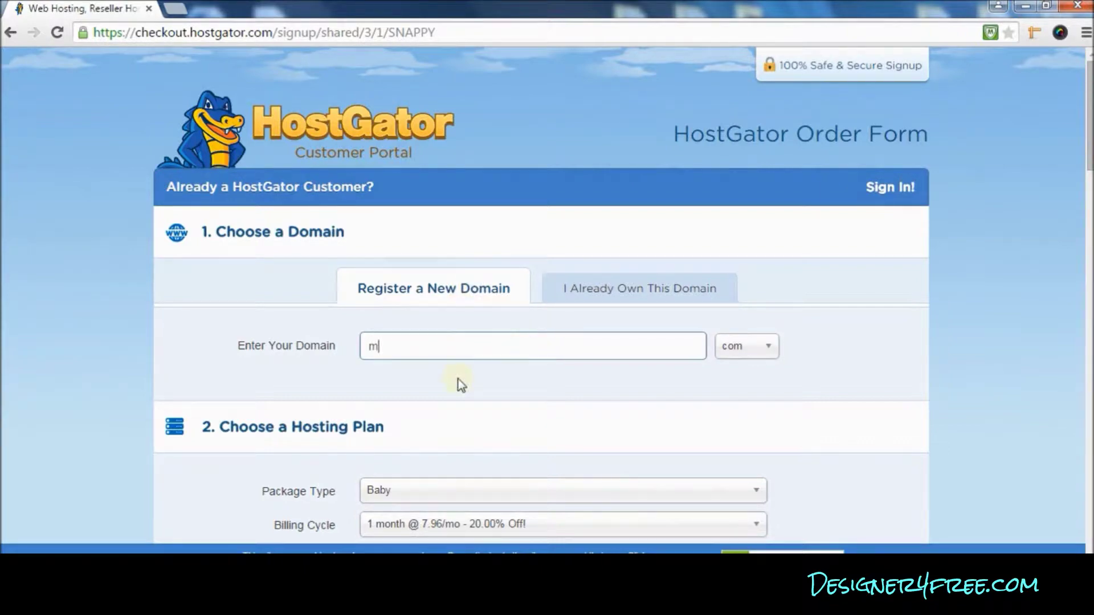
{"action": "type", "text": "mybusiness"}
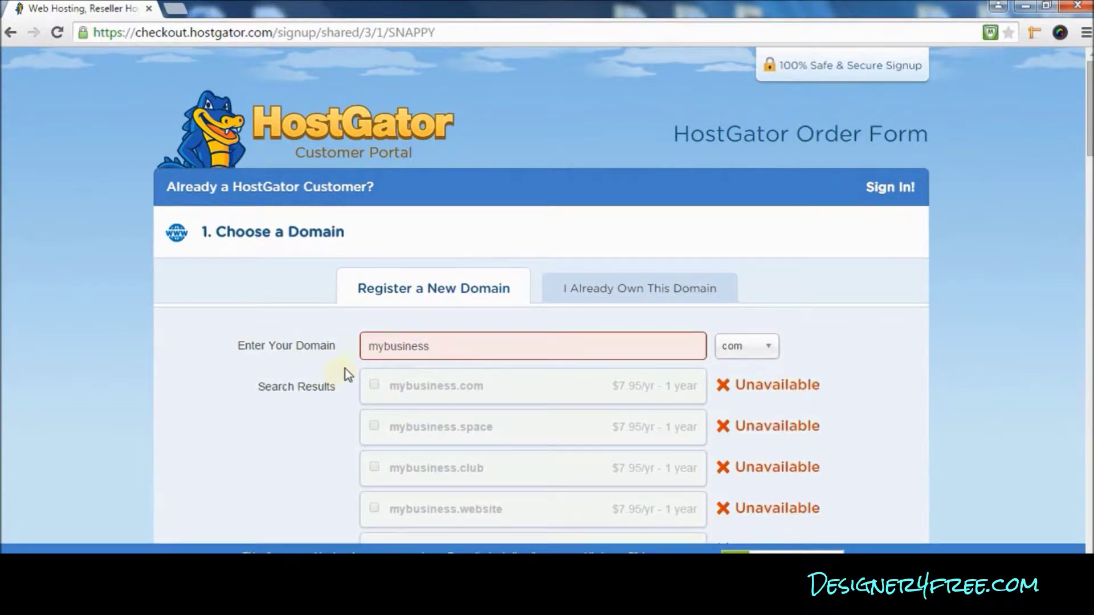
{"action": "left_click", "coordinate": [764, 354]}
{"action": "scroll", "coordinate": [829, 350], "scroll_direction": "down", "scroll_amount": 1}
{"action": "scroll", "coordinate": [741, 373], "scroll_direction": "down", "scroll_amount": 1}
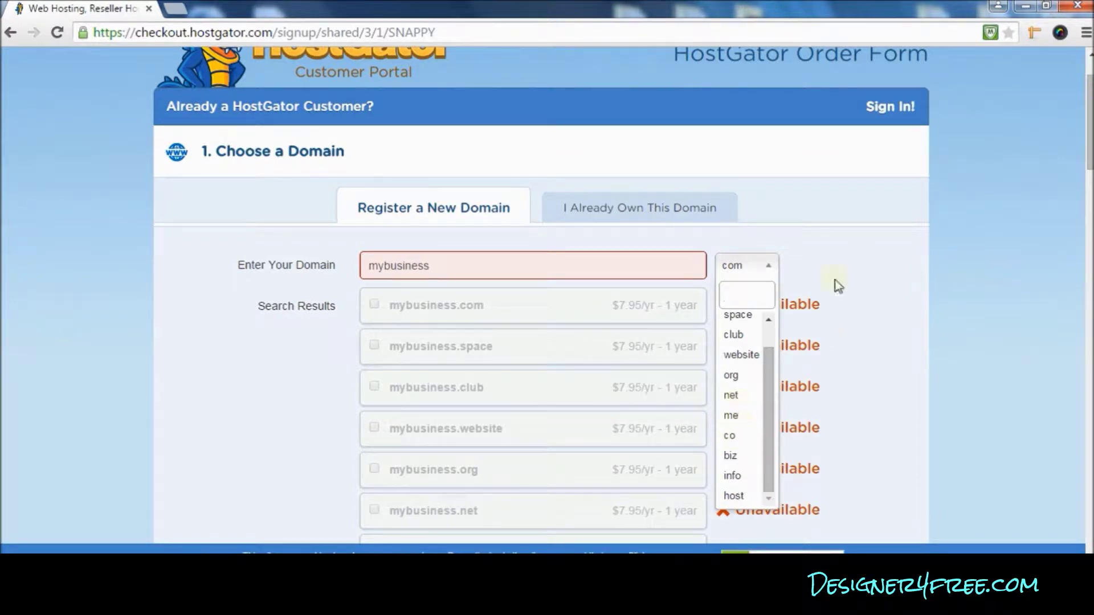
{"action": "left_click", "coordinate": [821, 265]}
- Clear the domain name field and switch the order form to an already-owned domain
{"action": "double_click", "coordinate": [388, 266]}
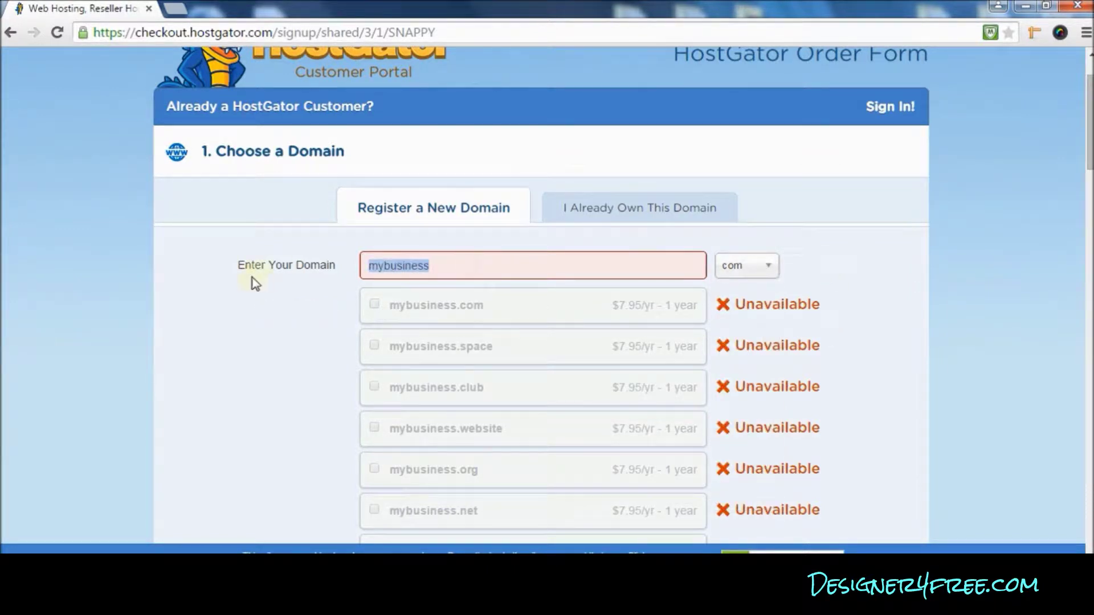
{"action": "type", "text": "desig"}
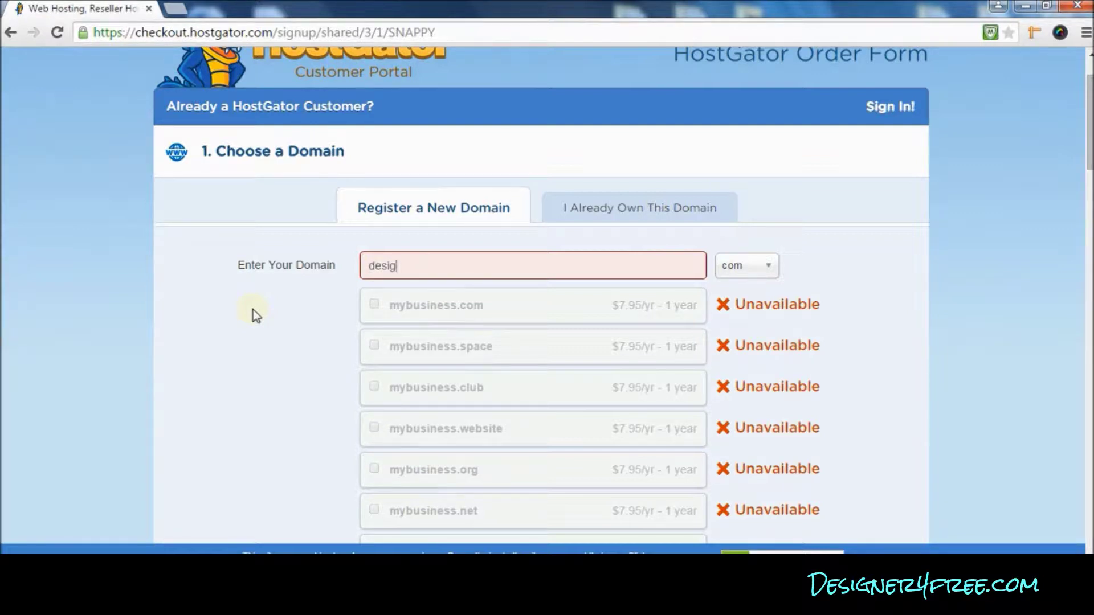
{"action": "key", "text": "BackSpace"}
{"action": "key", "text": "BackSpace"}
{"action": "key", "text": "BackSpace"}
{"action": "key", "text": "BackSpace"}
{"action": "key", "text": "BackSpace"}
{"action": "left_click", "coordinate": [627, 209]}
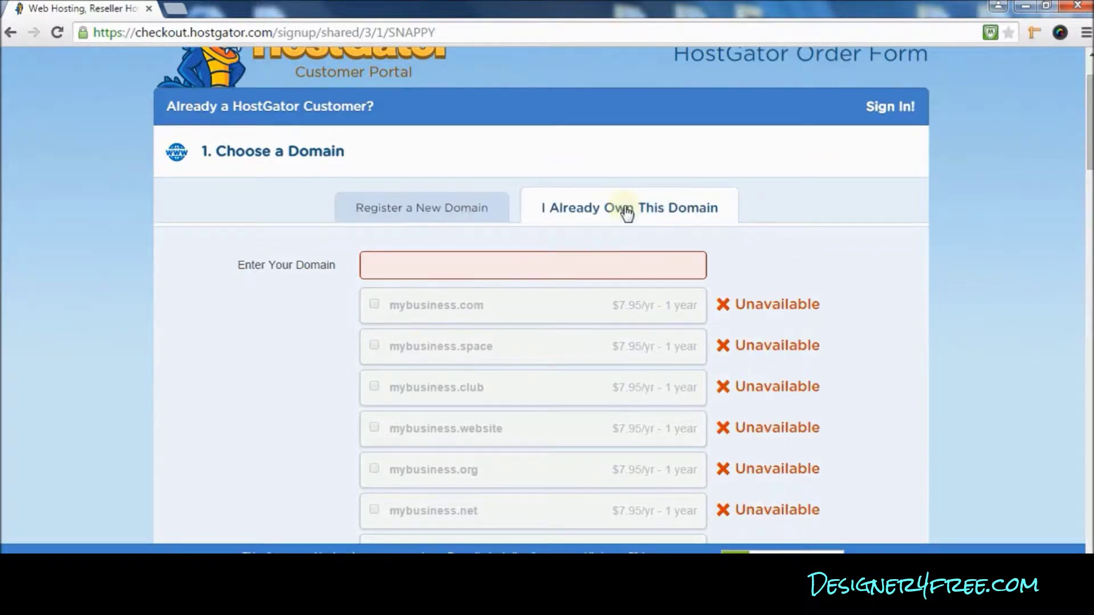
- Search desiigner4free and add desiigner4free.com as the primary domain at $12.95/yr
{"action": "left_click", "coordinate": [416, 212]}
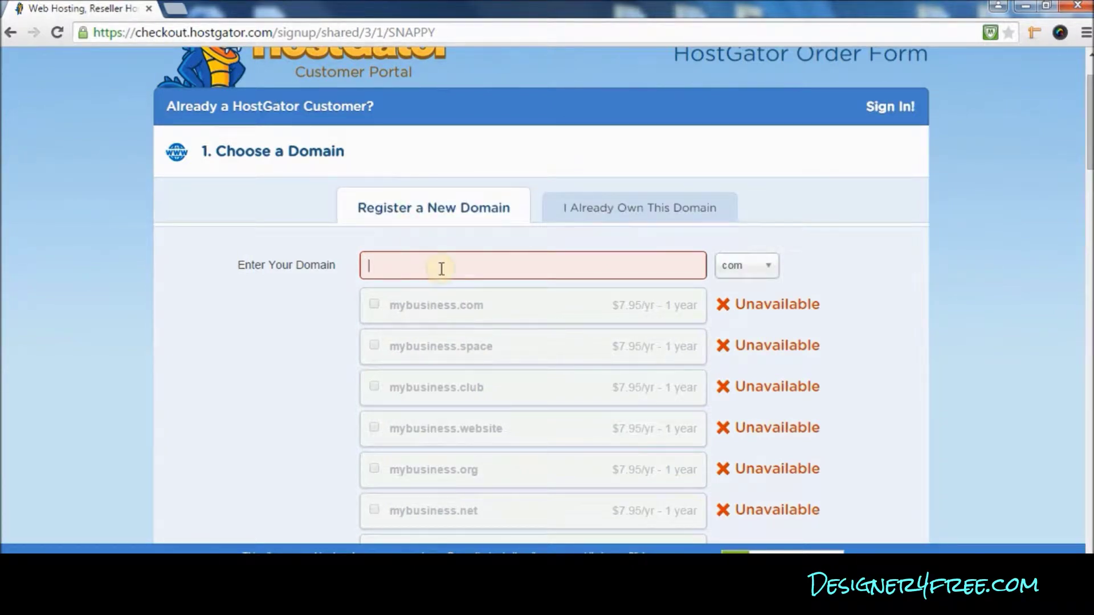
{"action": "type", "text": "desiigner4free"}
{"action": "left_click", "coordinate": [363, 236]}
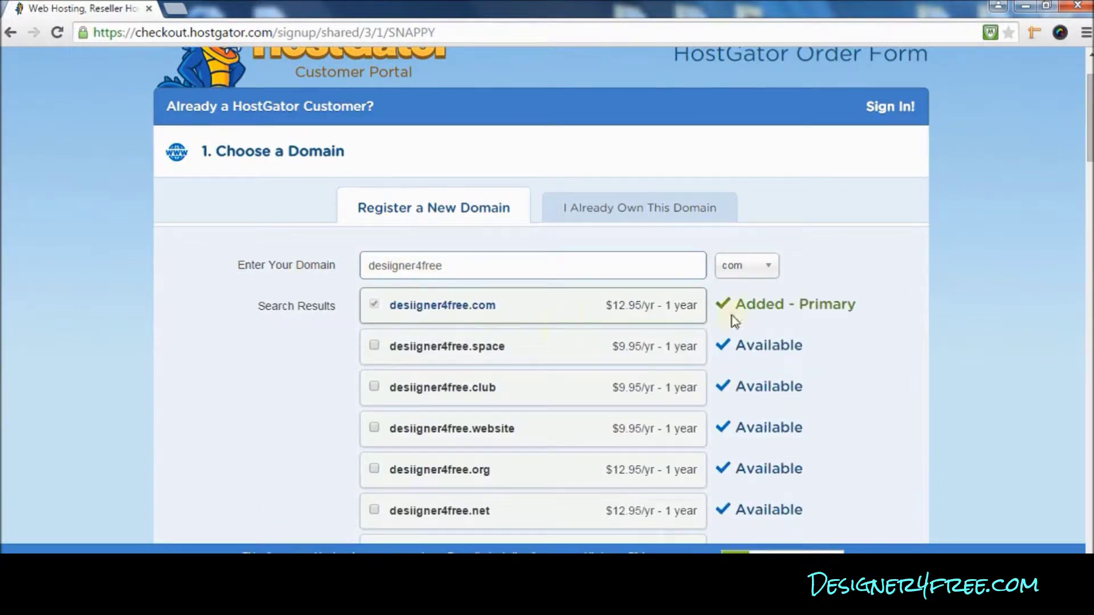
{"action": "left_click_drag", "start_coordinate": [734, 304], "coordinate": [887, 304]}
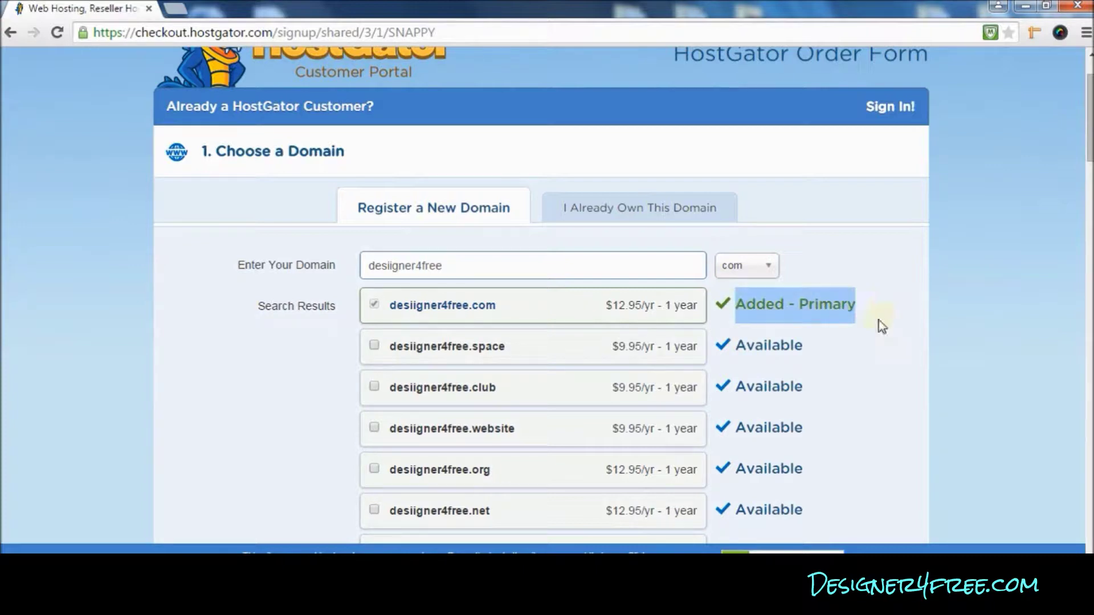
{"action": "left_click", "coordinate": [877, 322]}
{"action": "scroll", "coordinate": [454, 356], "scroll_direction": "down", "scroll_amount": 1}
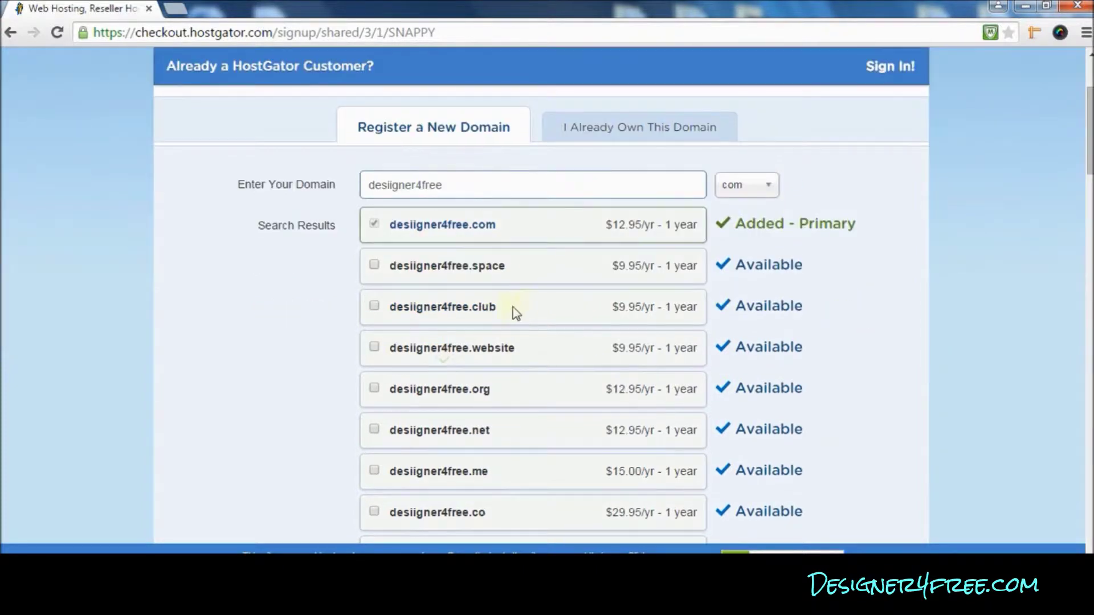
{"action": "scroll", "coordinate": [515, 312], "scroll_direction": "down", "scroll_amount": 2}
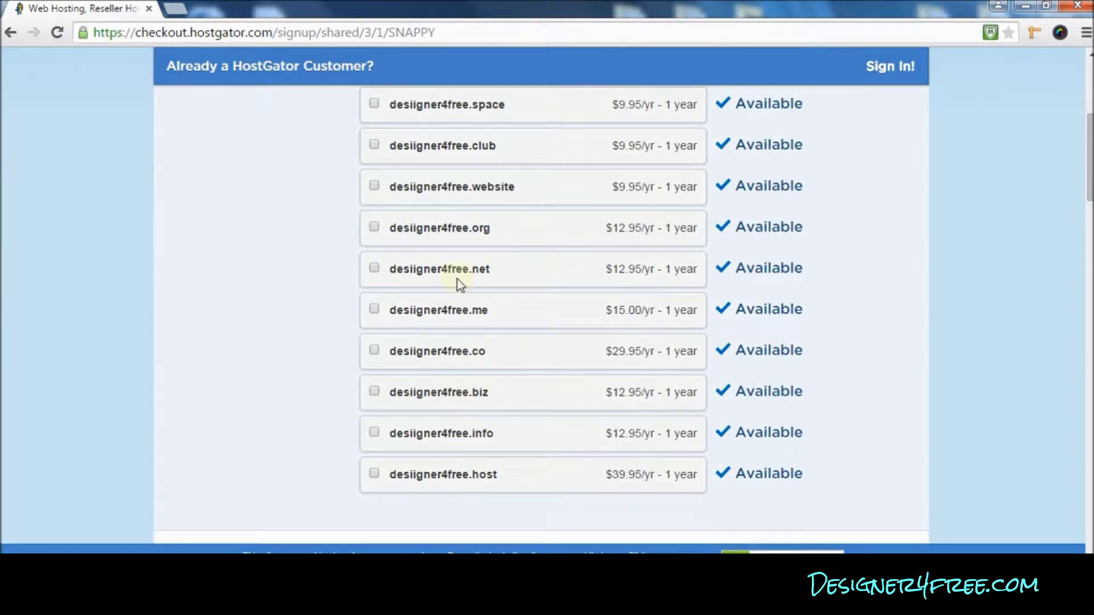
{"action": "scroll", "coordinate": [291, 373], "scroll_direction": "up", "scroll_amount": 3}
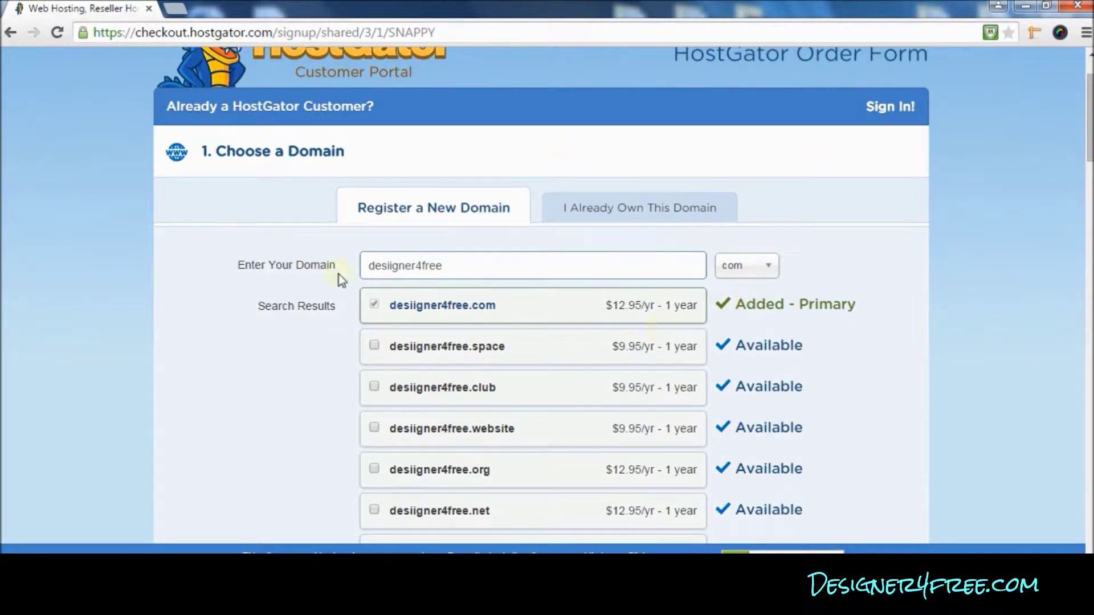
{"action": "scroll", "coordinate": [772, 331], "scroll_direction": "down", "scroll_amount": 2}
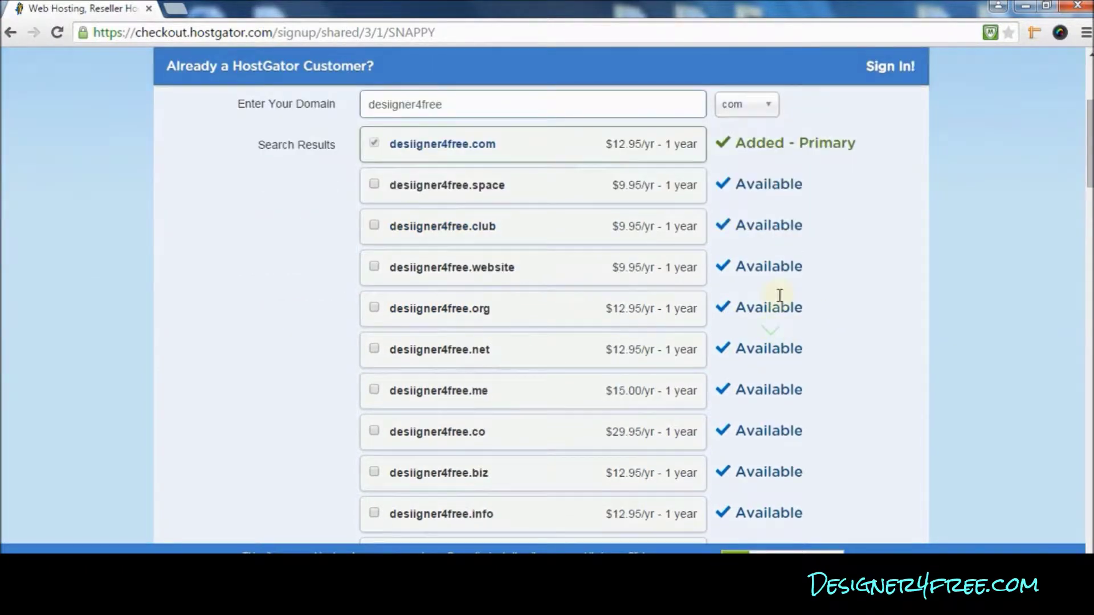
- Keep the Baby package type with a 1 month billing cycle
{"action": "scroll", "coordinate": [88, 351], "scroll_direction": "down", "scroll_amount": 5}
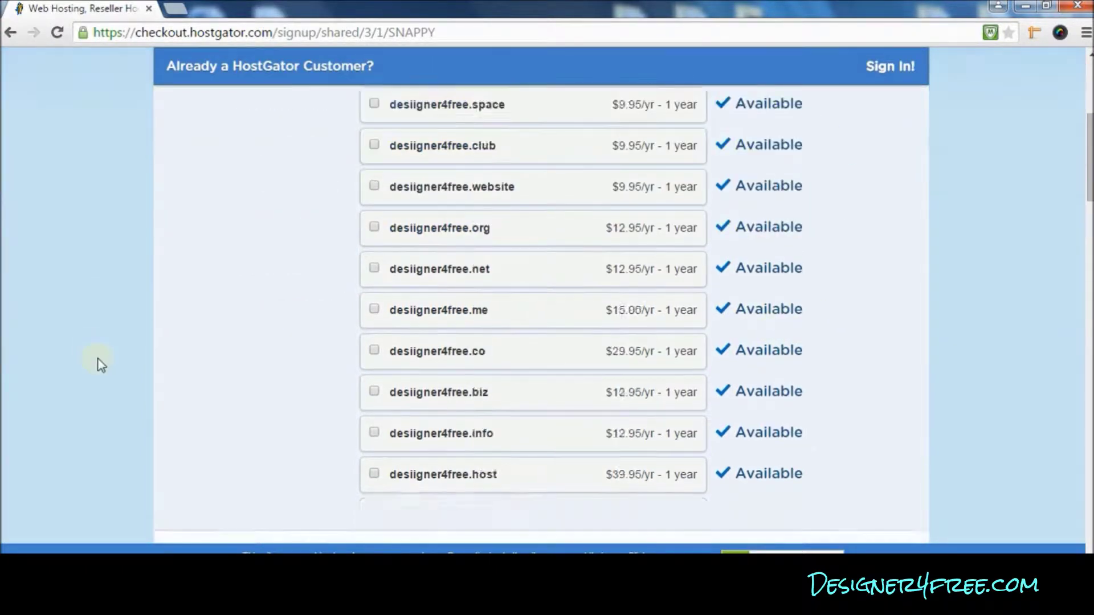
{"action": "scroll", "coordinate": [227, 338], "scroll_direction": "down", "scroll_amount": 1}
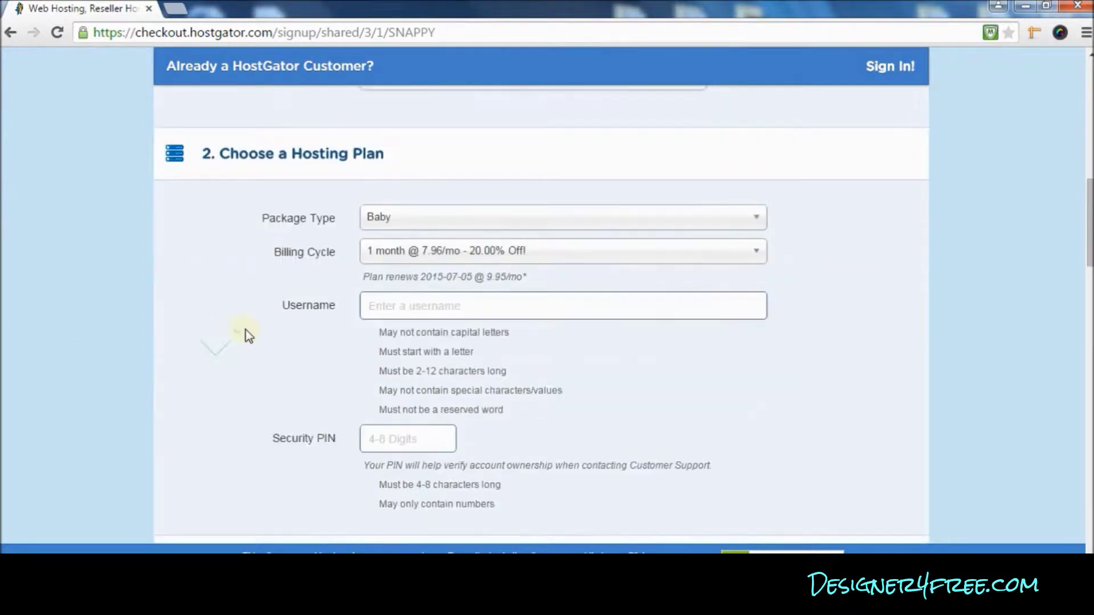
{"action": "left_click", "coordinate": [530, 222]}
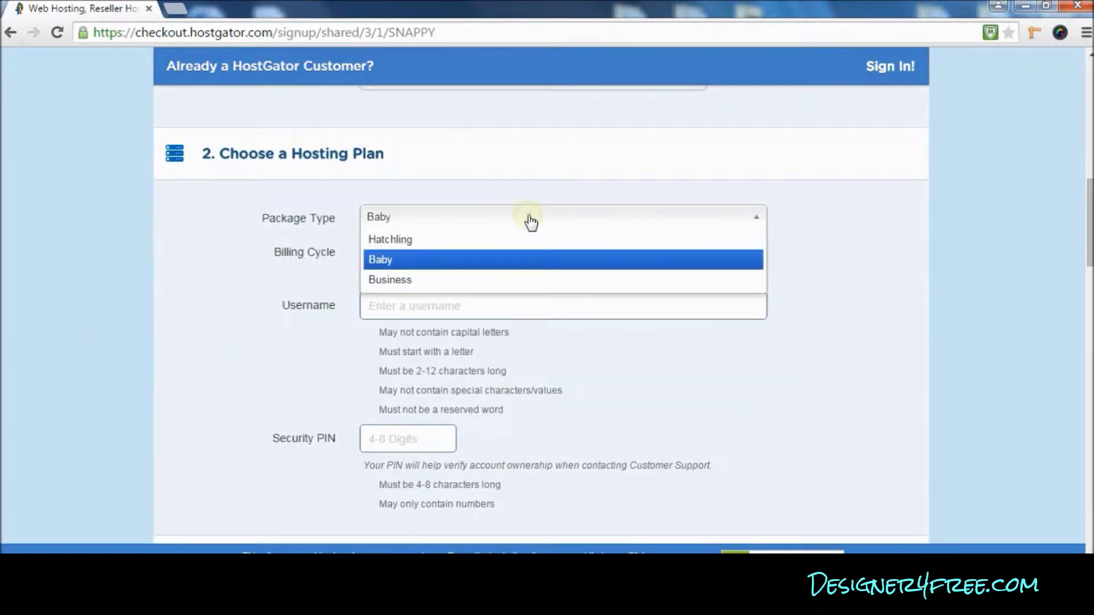
{"action": "left_click", "coordinate": [508, 269]}
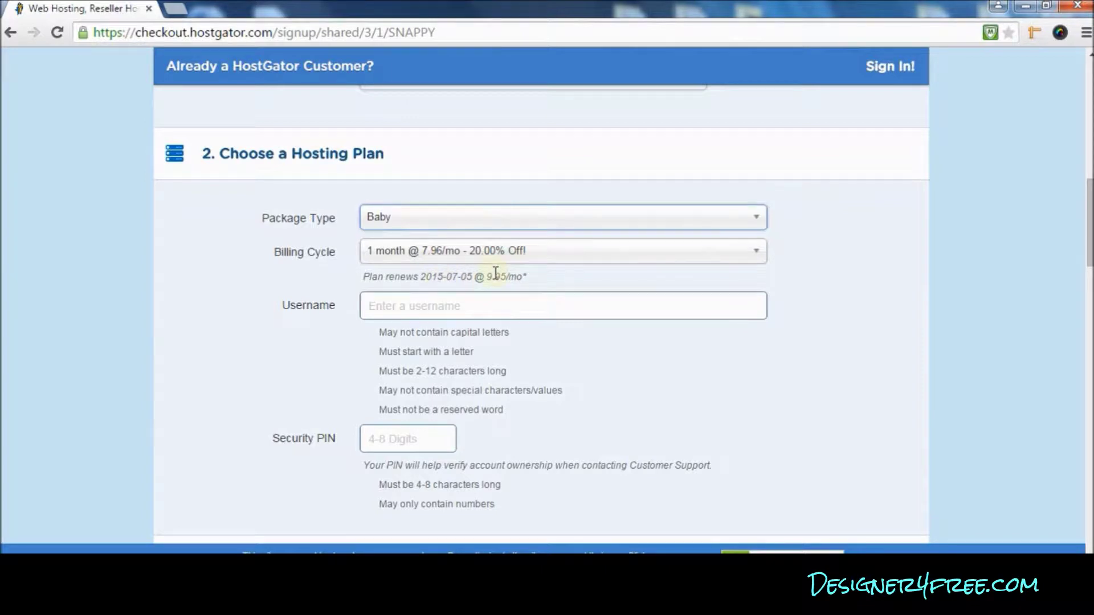
{"action": "left_click", "coordinate": [516, 258]}
{"action": "left_click", "coordinate": [516, 259]}
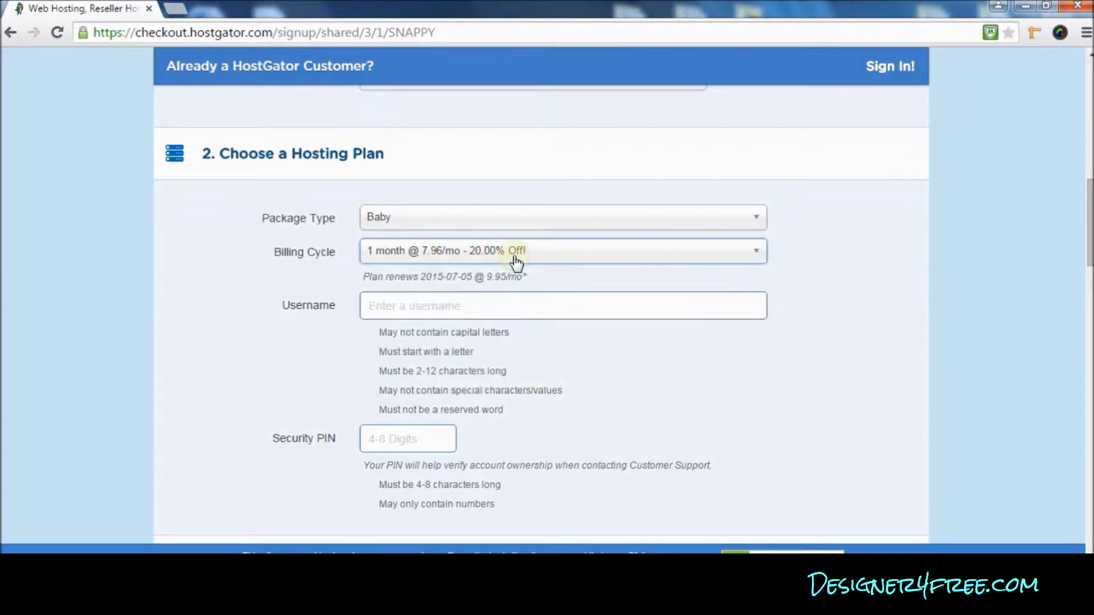
{"action": "left_click", "coordinate": [504, 260]}
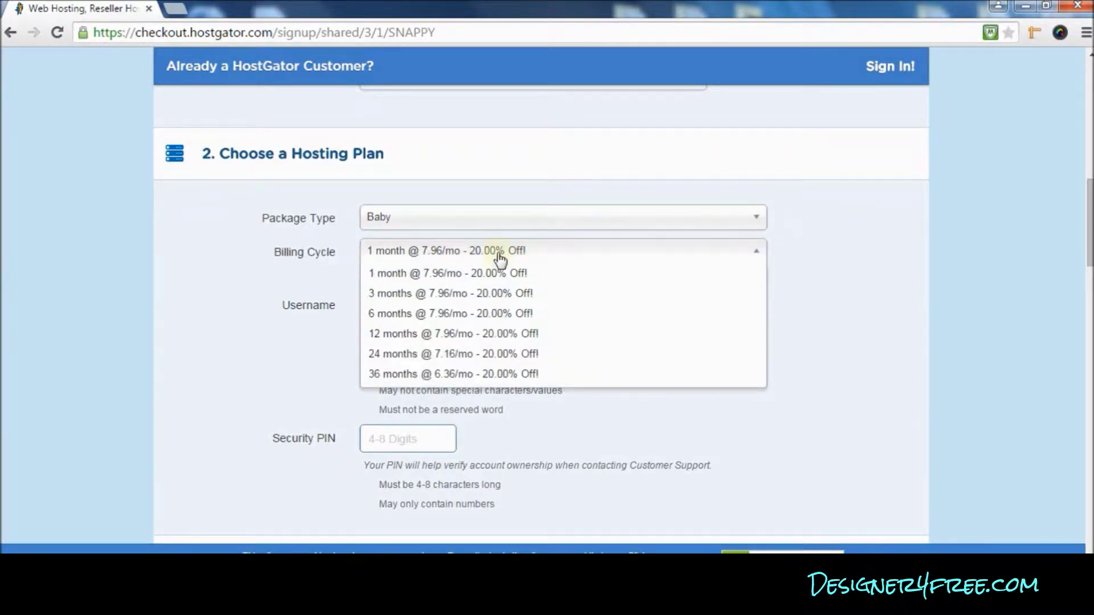
{"action": "left_click", "coordinate": [502, 256]}
- Enter the account username and a security PIN, then scroll to Enter Your Billing Info
{"action": "left_click", "coordinate": [454, 297]}
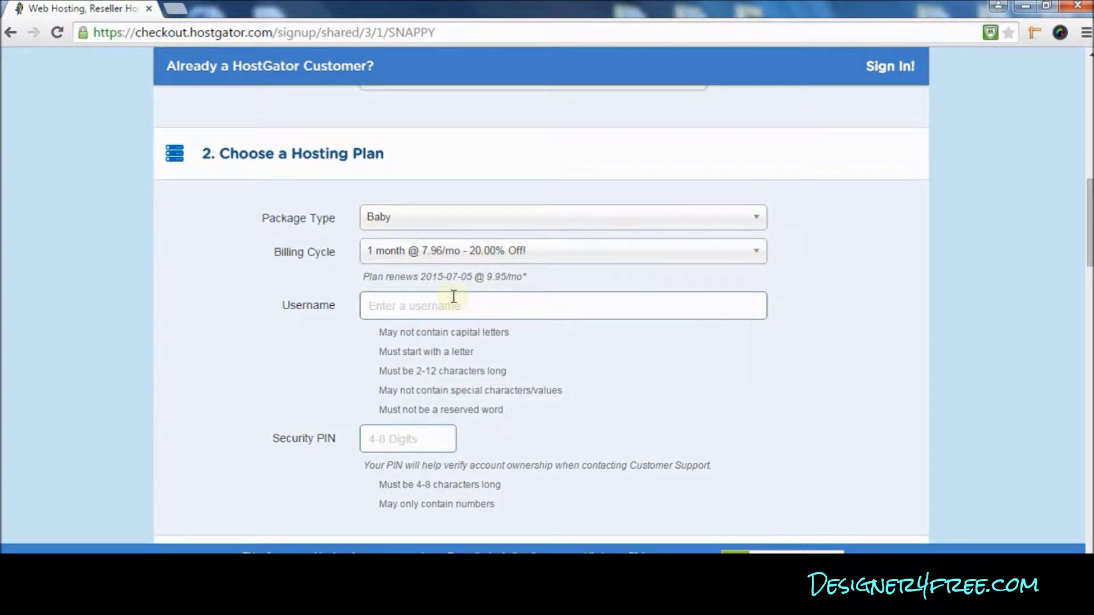
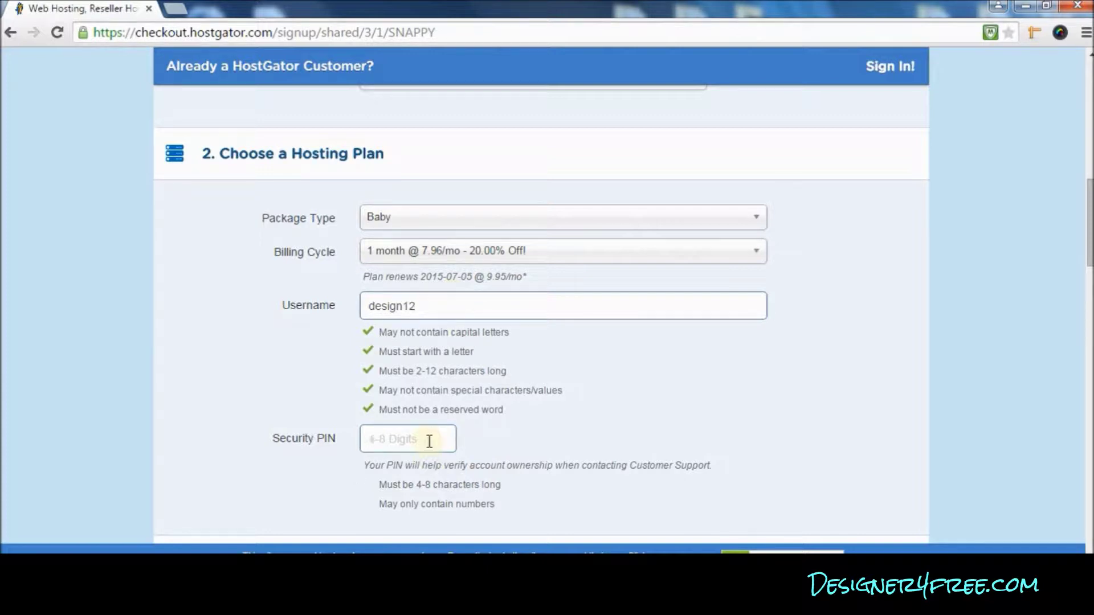
{"action": "left_click", "coordinate": [428, 441]}
{"action": "scroll", "coordinate": [215, 451], "scroll_direction": "down", "scroll_amount": 5}
{"action": "left_click_drag", "start_coordinate": [228, 239], "coordinate": [408, 235]}
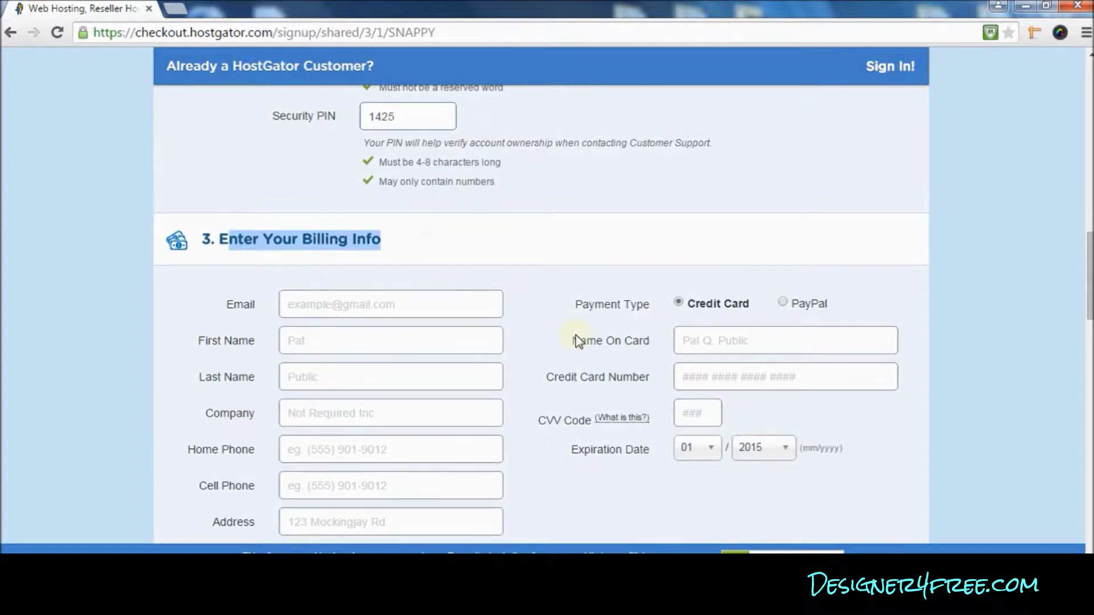
- Set the payment type to PayPal
{"action": "scroll", "coordinate": [579, 339], "scroll_direction": "down", "scroll_amount": 1}
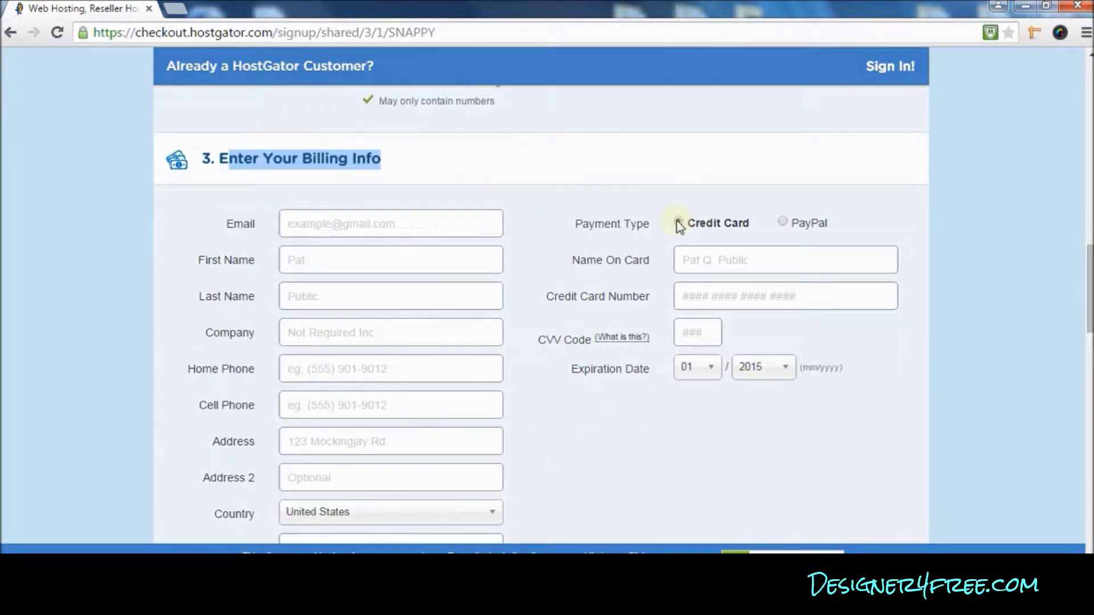
{"action": "left_click", "coordinate": [512, 246]}
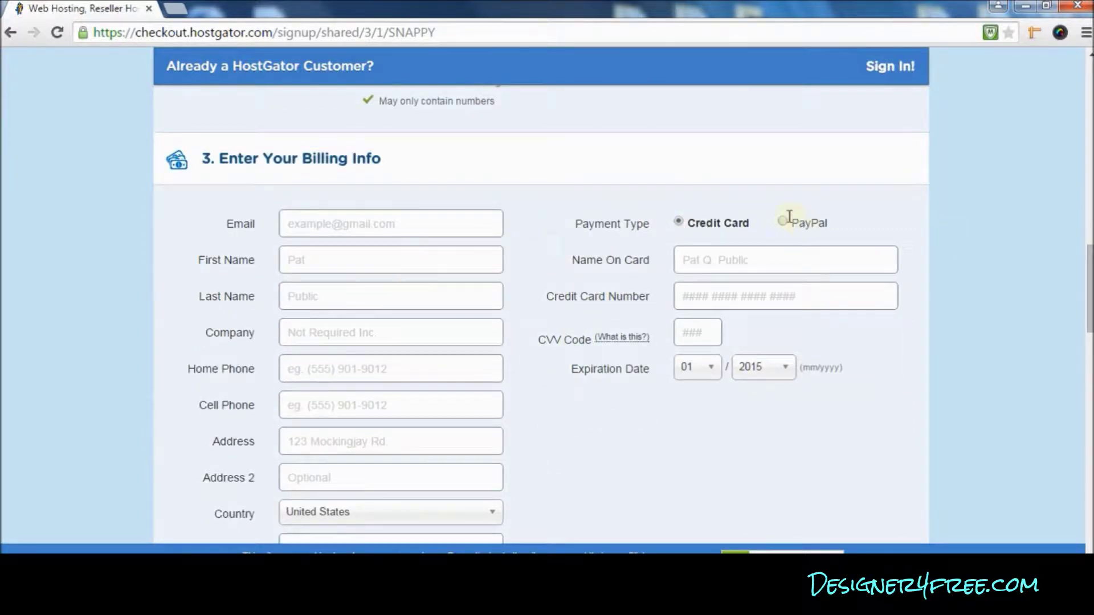
{"action": "left_click", "coordinate": [782, 222]}
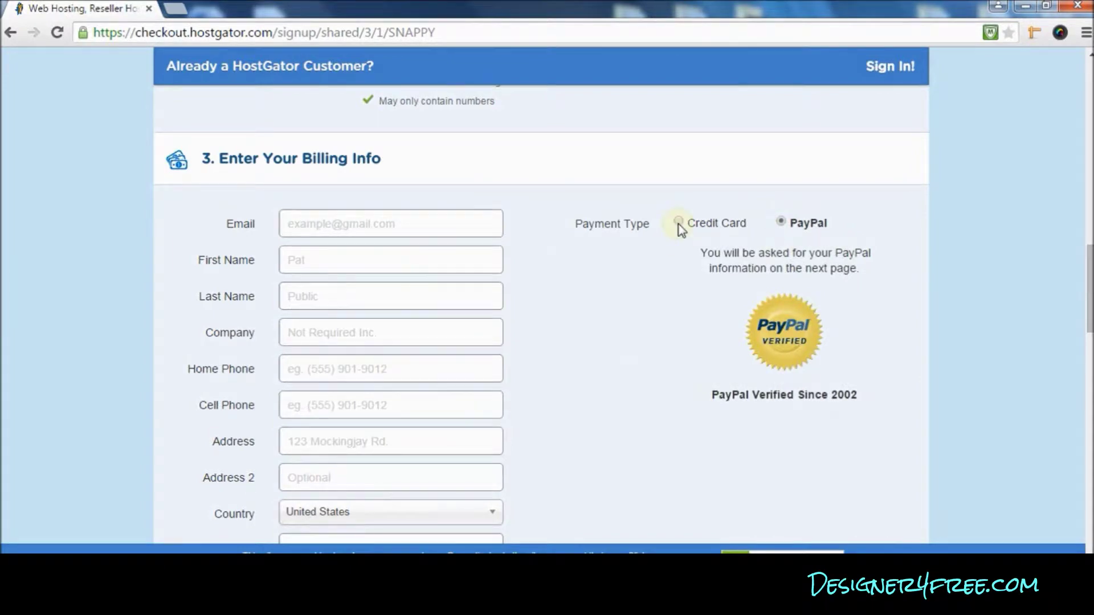
{"action": "left_click", "coordinate": [677, 222]}
{"action": "left_click", "coordinate": [781, 222]}
- Leave Domain Privacy Protection unticked and remove the SiteLock add-on from the order
{"action": "scroll", "coordinate": [515, 331], "scroll_direction": "down", "scroll_amount": 10}
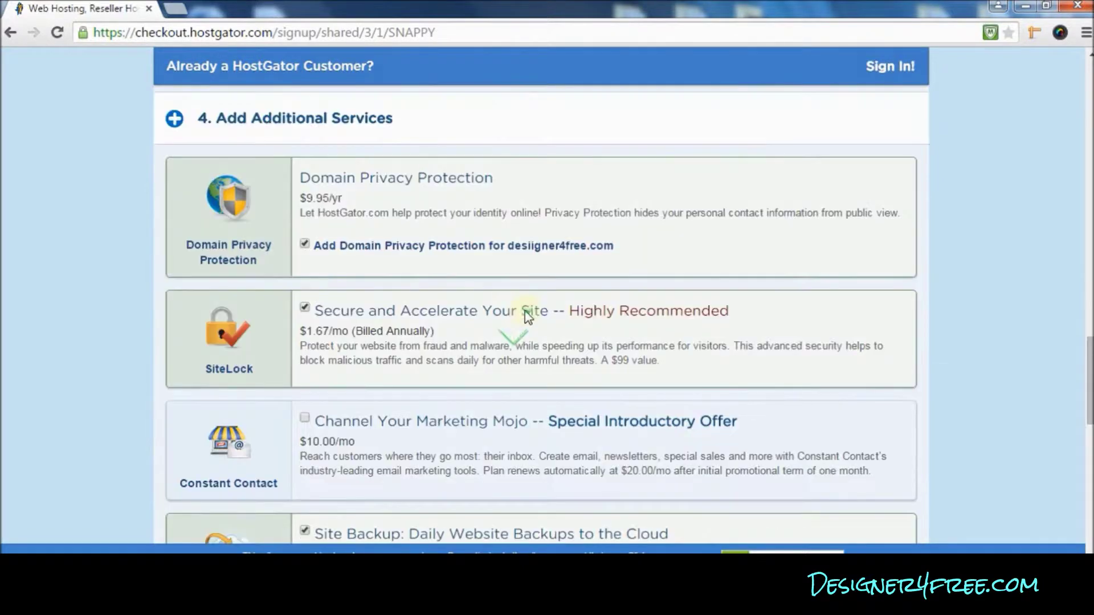
{"action": "scroll", "coordinate": [507, 313], "scroll_direction": "up", "scroll_amount": 3}
{"action": "scroll", "coordinate": [496, 310], "scroll_direction": "down", "scroll_amount": 3}
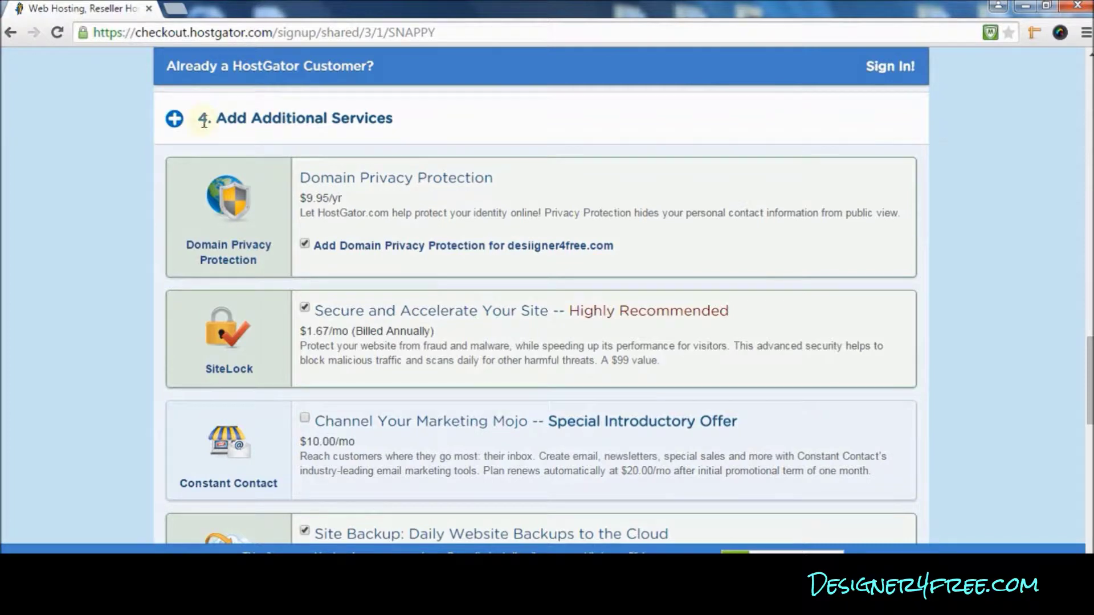
{"action": "left_click_drag", "start_coordinate": [208, 118], "coordinate": [486, 105]}
{"action": "left_click", "coordinate": [450, 140]}
{"action": "left_click_drag", "start_coordinate": [320, 178], "coordinate": [468, 180]}
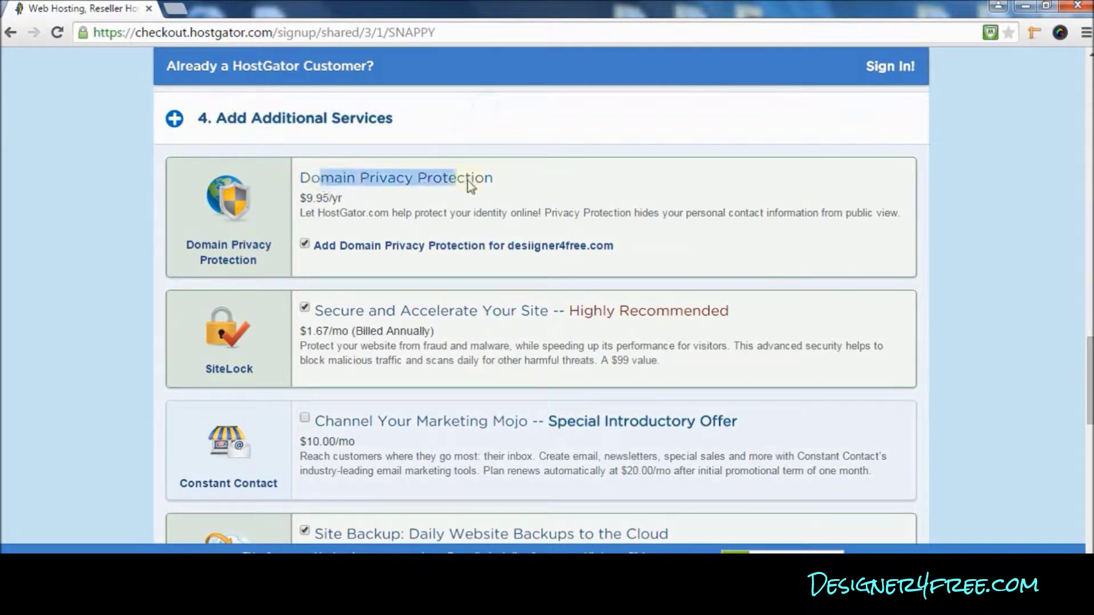
{"action": "left_click", "coordinate": [525, 179]}
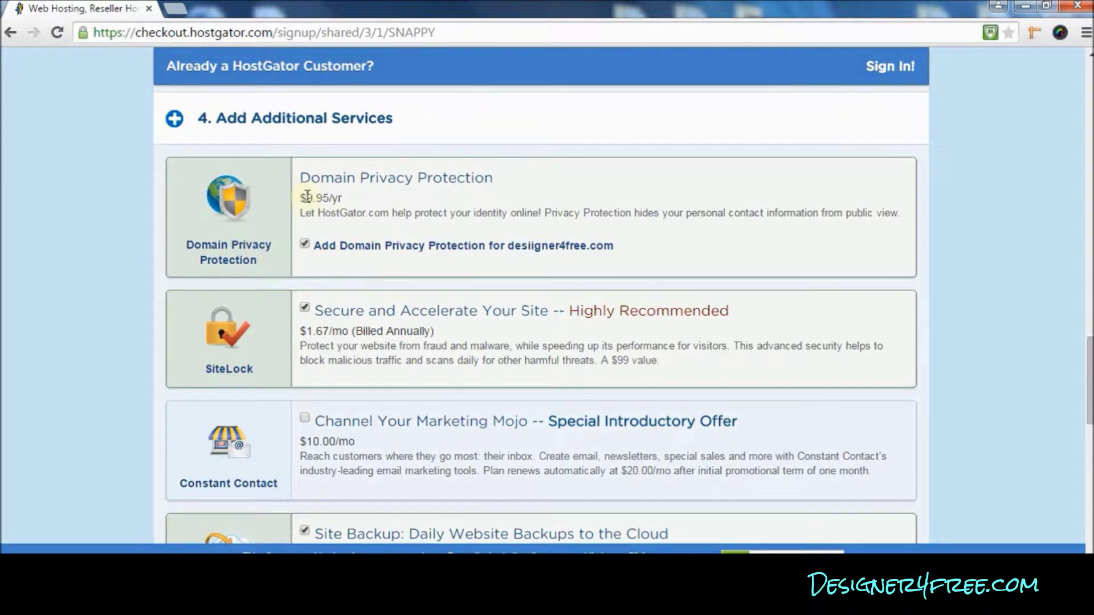
{"action": "left_click_drag", "start_coordinate": [307, 196], "coordinate": [364, 259]}
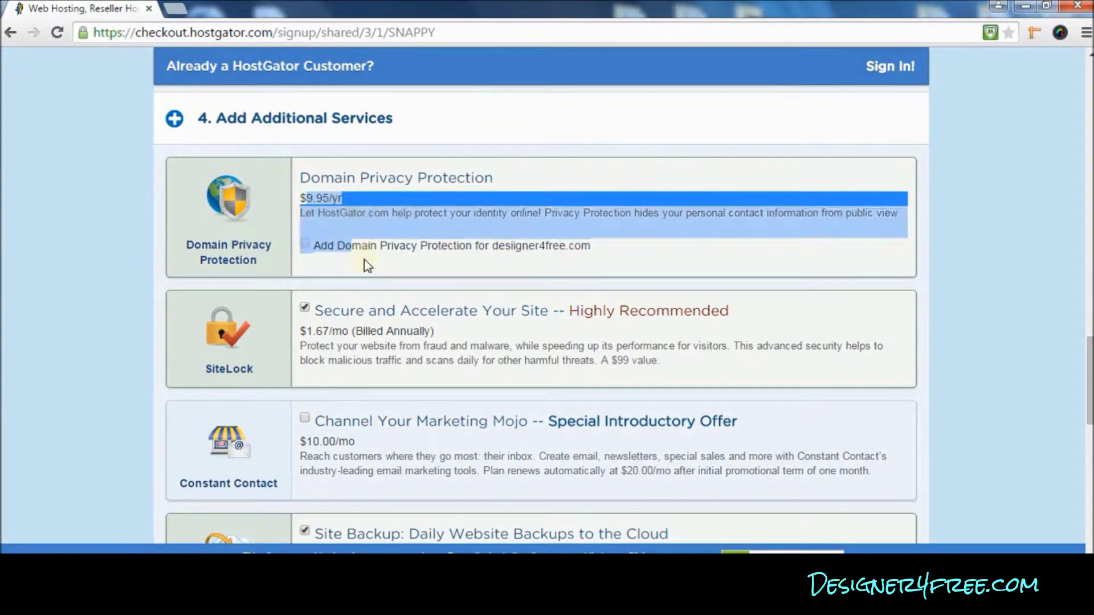
{"action": "left_click", "coordinate": [336, 248]}
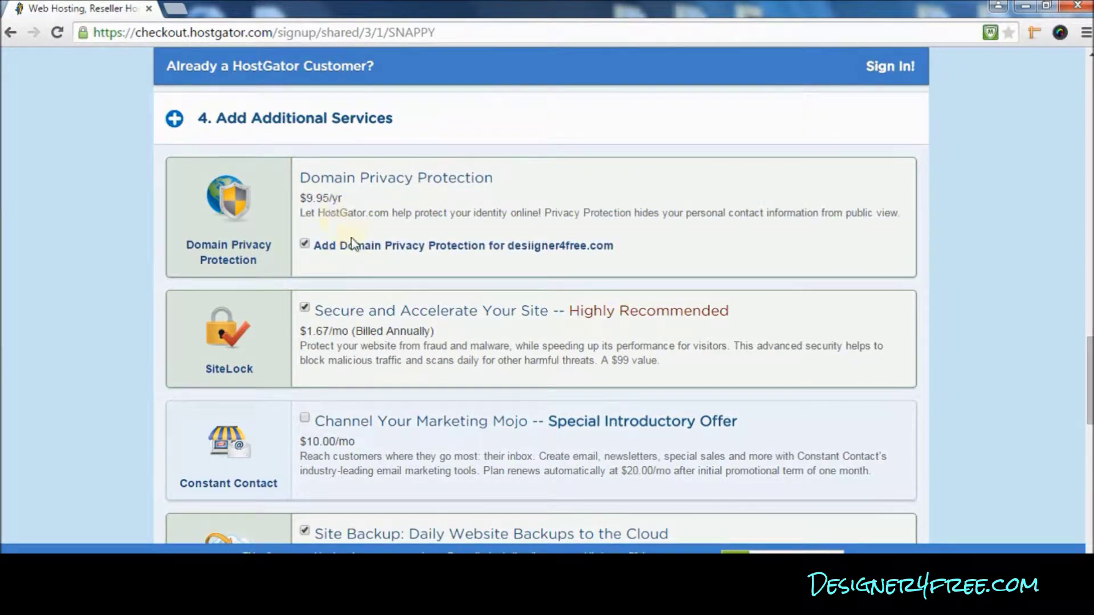
{"action": "left_click", "coordinate": [305, 245]}
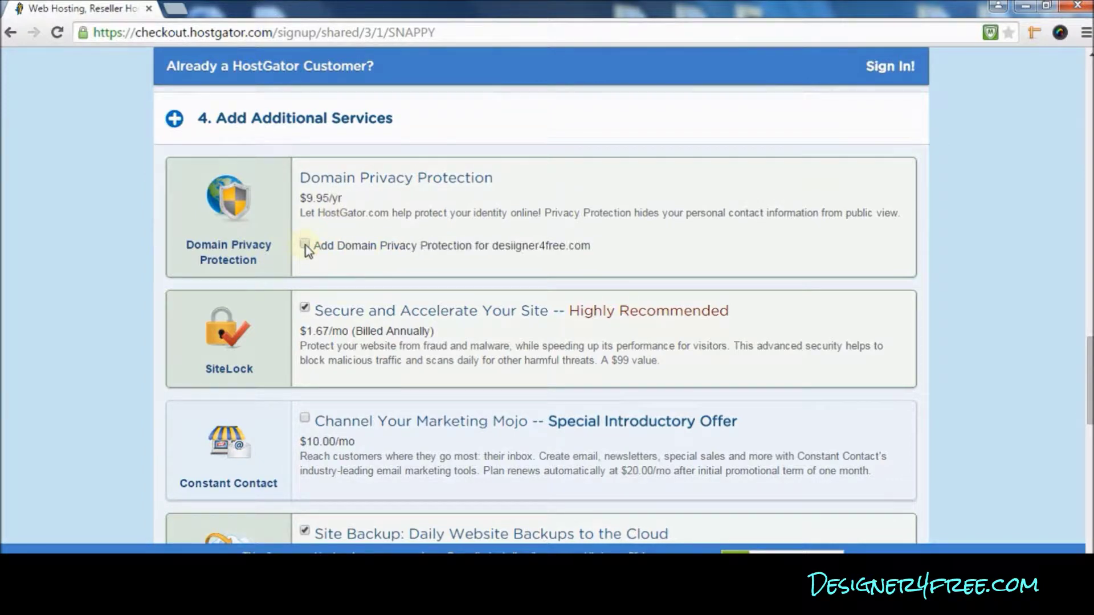
{"action": "scroll", "coordinate": [343, 265], "scroll_direction": "down", "scroll_amount": 1}
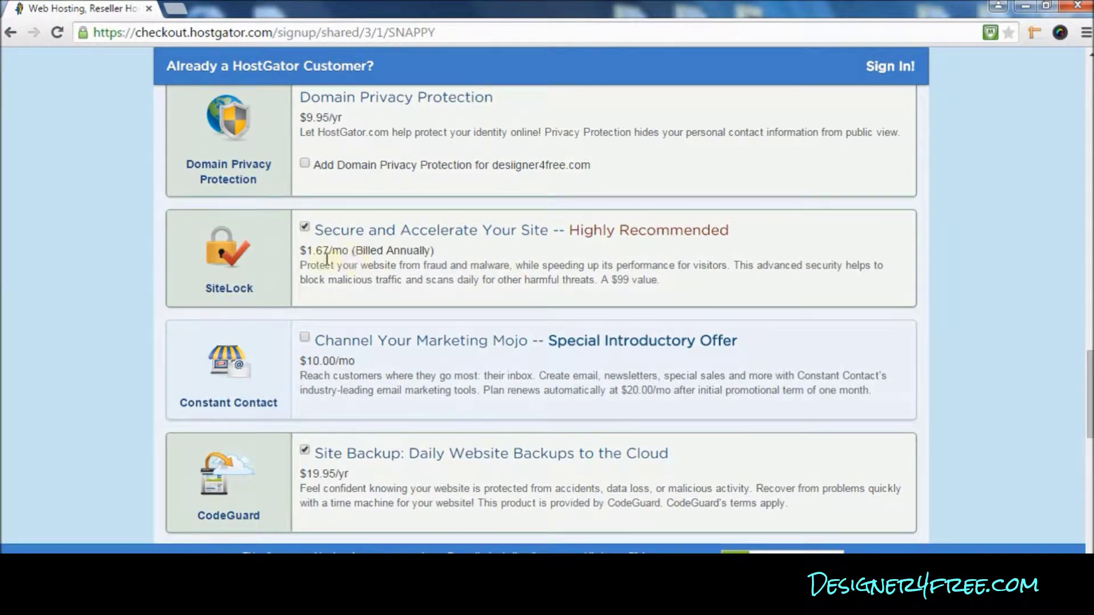
{"action": "left_click", "coordinate": [305, 227]}
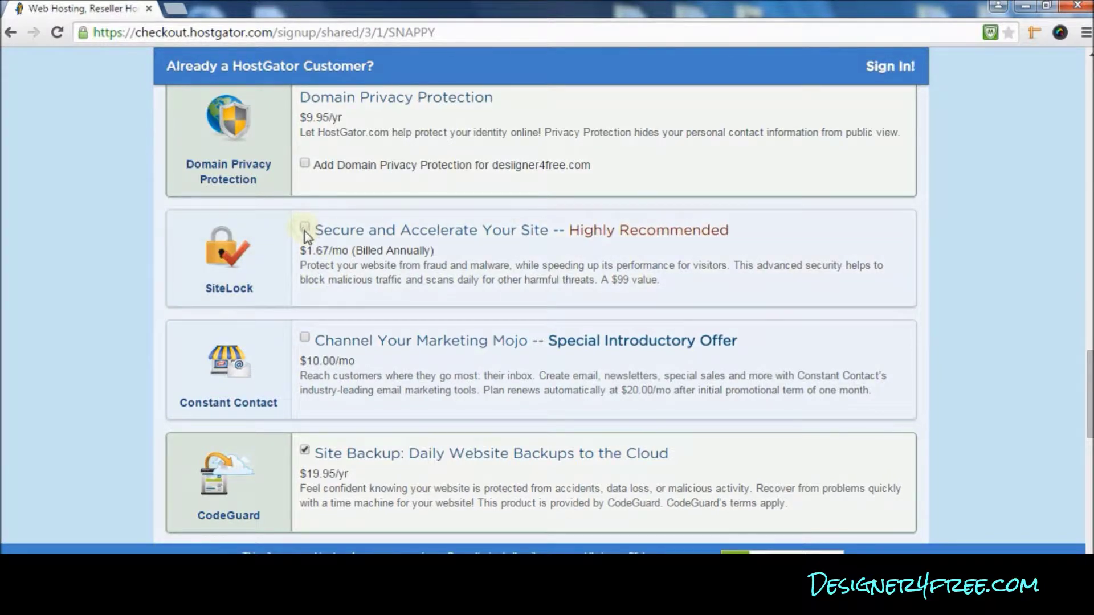
- Remove the Site Backup add-on from the order
{"action": "scroll", "coordinate": [439, 291], "scroll_direction": "down", "scroll_amount": 2}
{"action": "scroll", "coordinate": [438, 295], "scroll_direction": "down", "scroll_amount": 2}
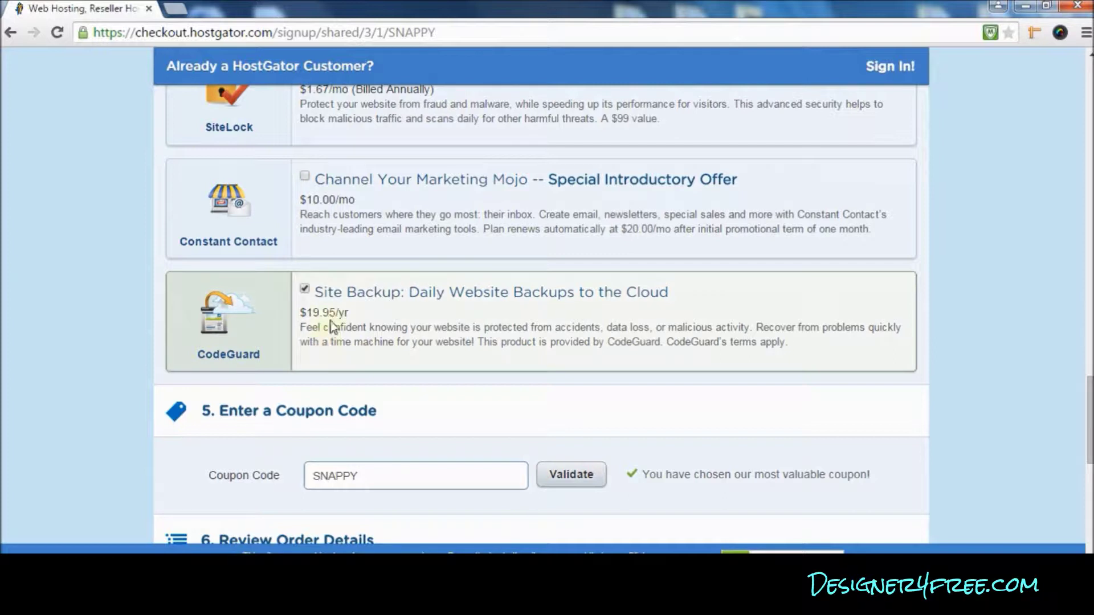
{"action": "left_click", "coordinate": [306, 292]}
{"action": "scroll", "coordinate": [354, 339], "scroll_direction": "down", "scroll_amount": 4}
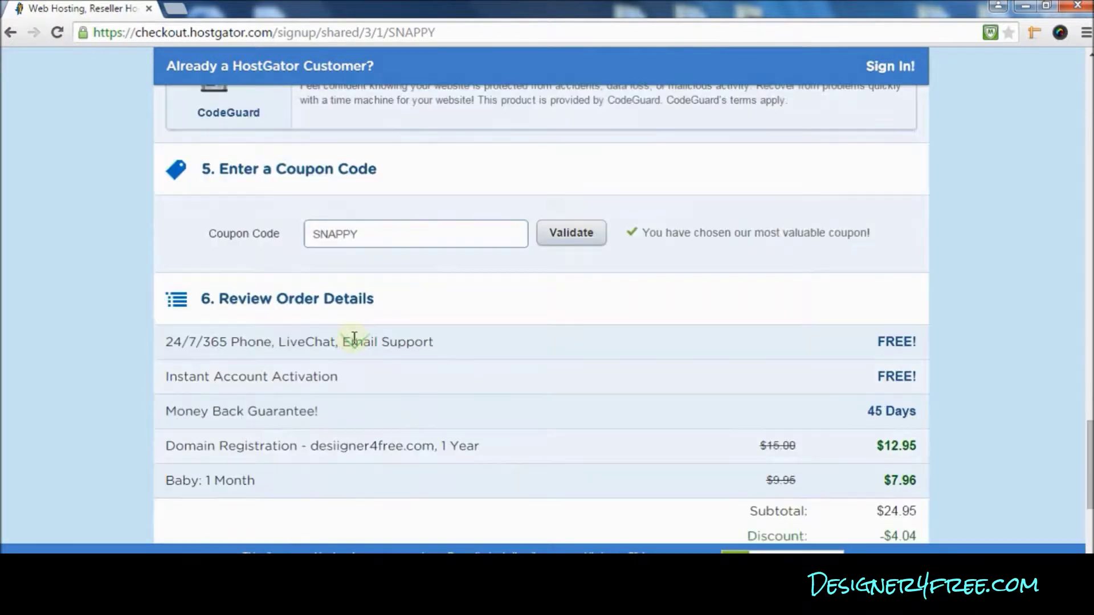
- Replace coupon SNAPPY with web25design and validate it, bringing the amount due to $20.41
{"action": "left_click_drag", "start_coordinate": [237, 171], "coordinate": [423, 171]}
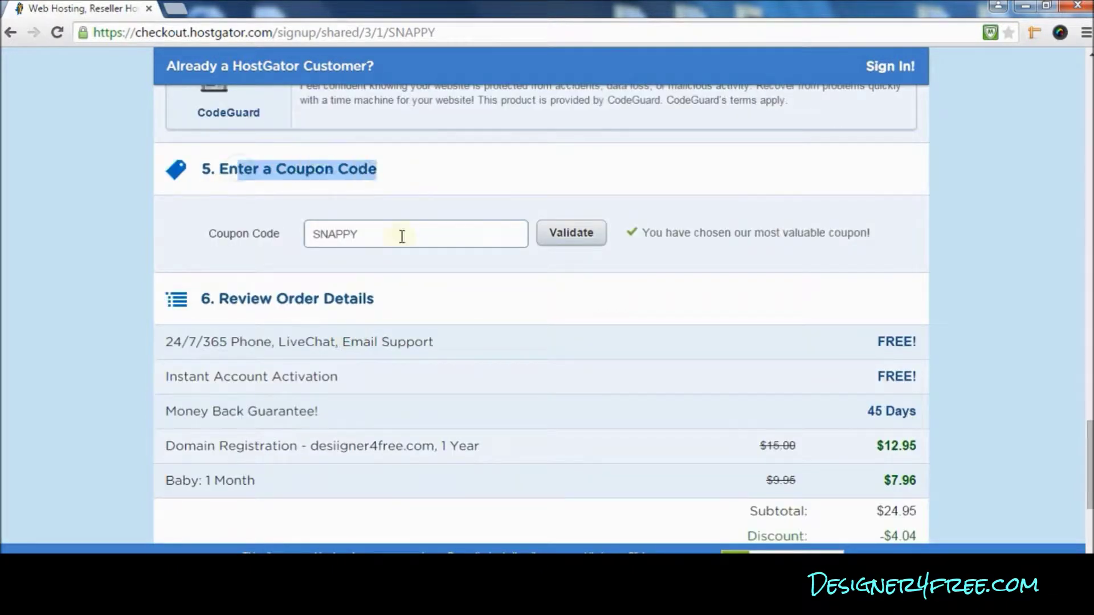
{"action": "left_click", "coordinate": [395, 240]}
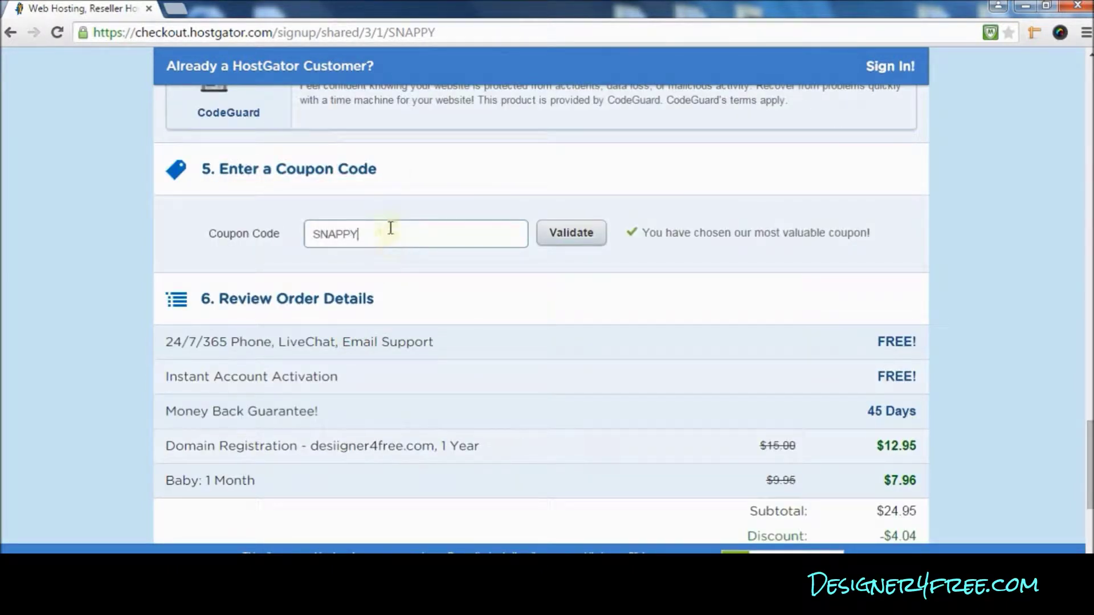
{"action": "left_click_drag", "start_coordinate": [378, 234], "coordinate": [289, 236]}
{"action": "type", "text": "web"}
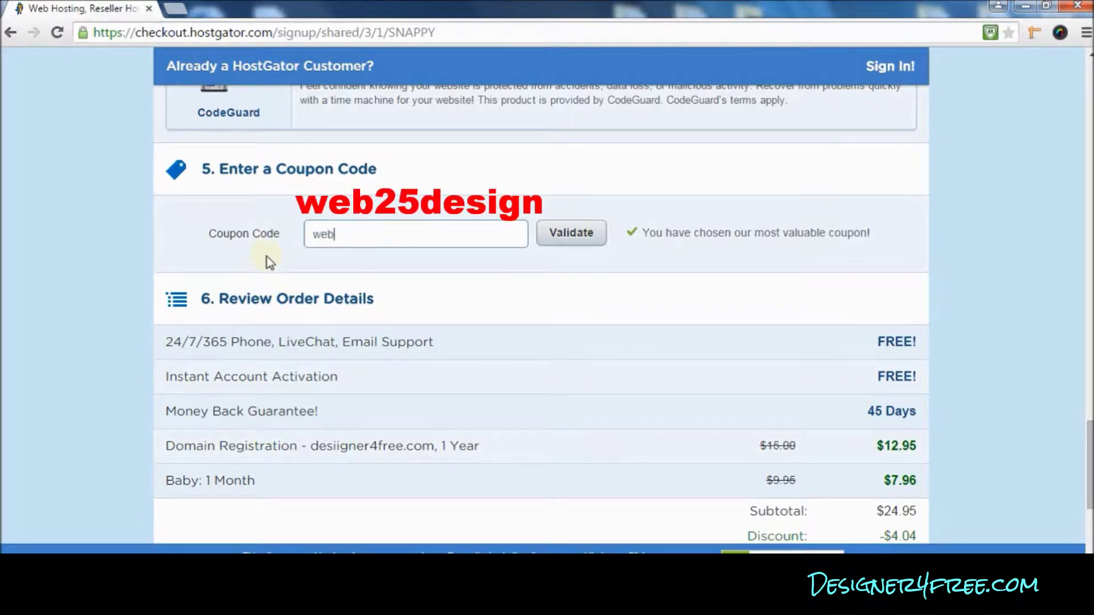
{"action": "type", "text": "25design"}
{"action": "left_click", "coordinate": [568, 244]}
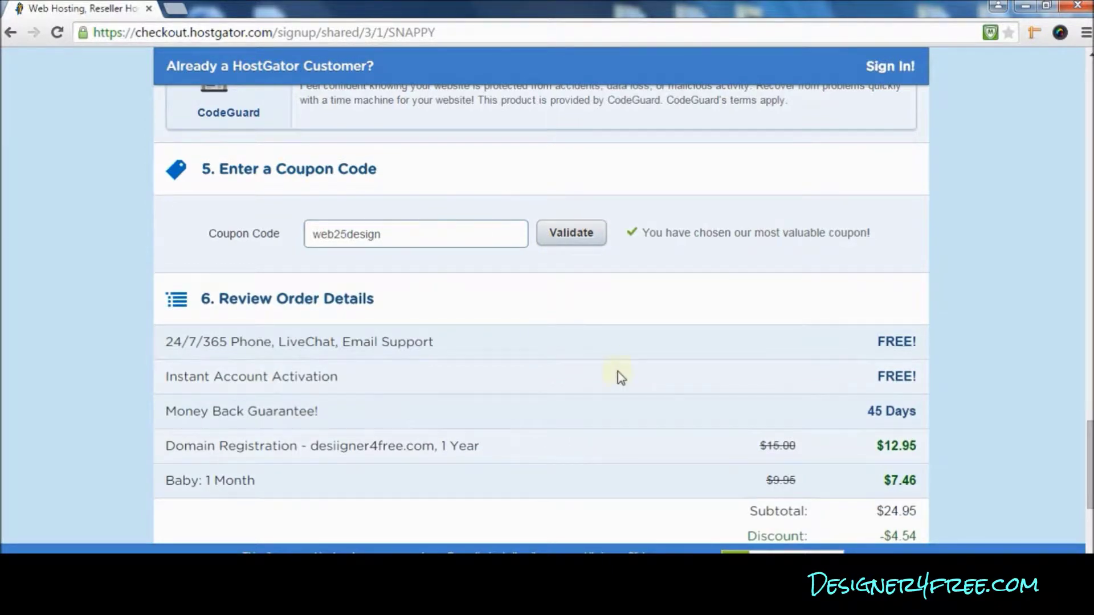
{"action": "scroll", "coordinate": [626, 399], "scroll_direction": "down", "scroll_amount": 1}
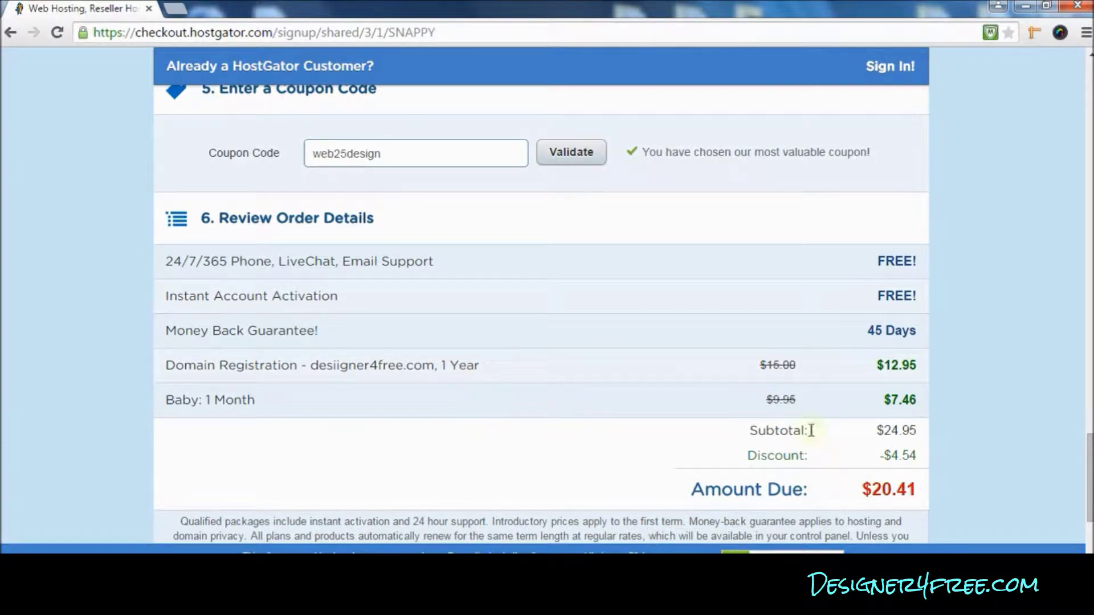
{"action": "scroll", "coordinate": [467, 454], "scroll_direction": "down", "scroll_amount": 3}
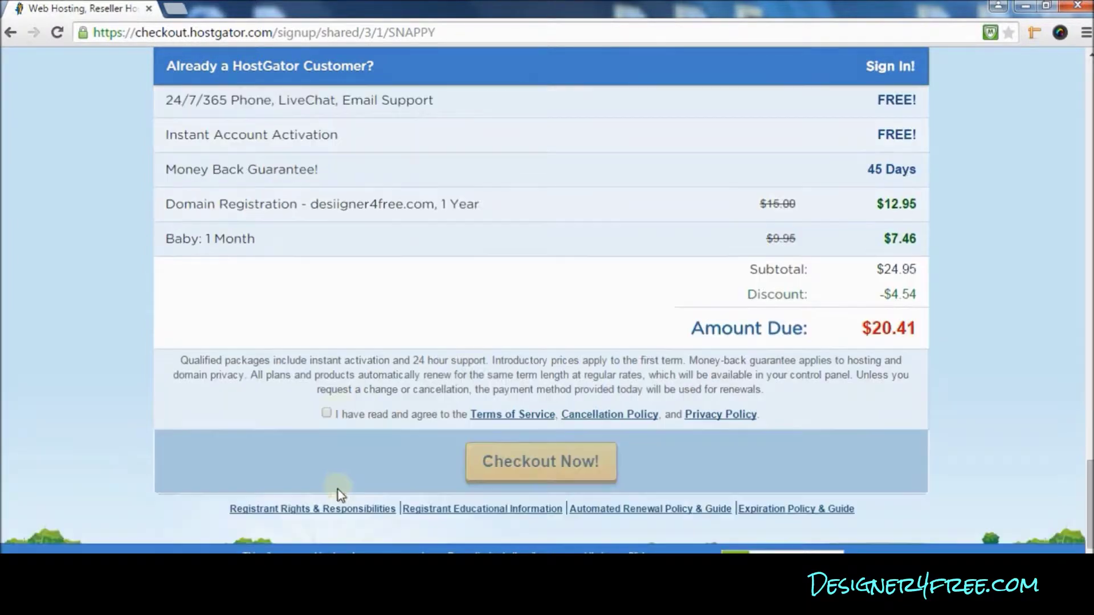
- Agree to the terms and open the 'Hostgator.com :: Your Account Info' email in Gmail
{"action": "left_click", "coordinate": [326, 412]}
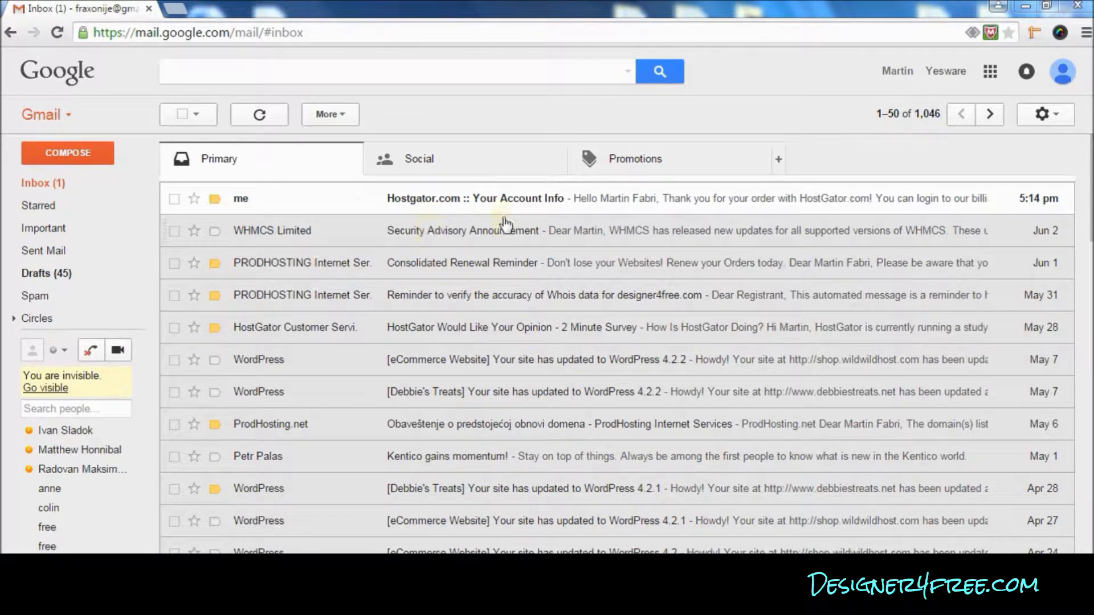
{"action": "left_click", "coordinate": [454, 210]}
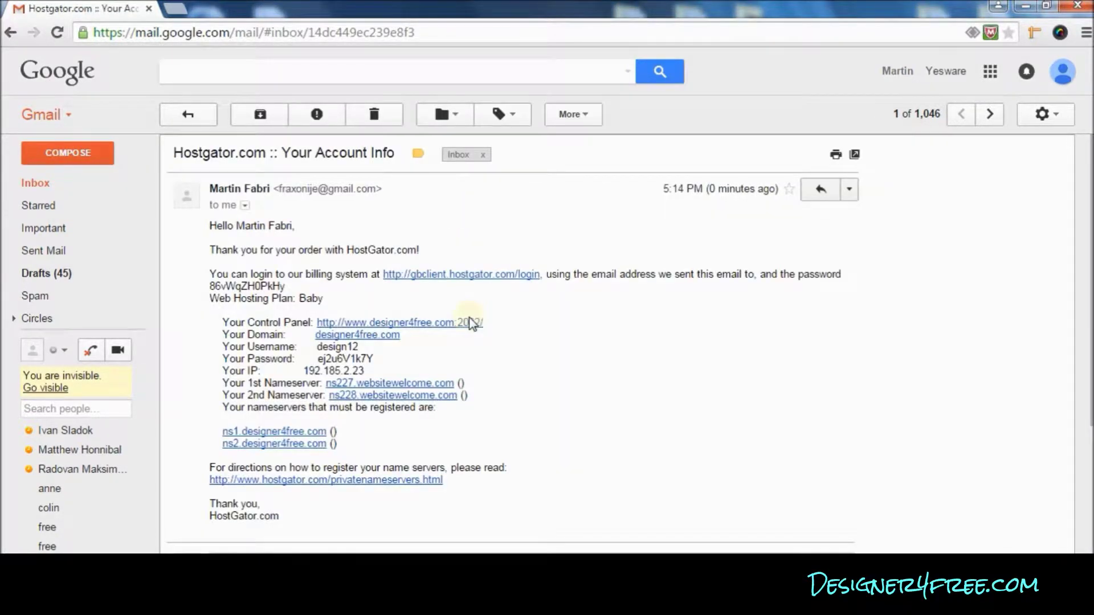
{"action": "scroll", "coordinate": [288, 328], "scroll_direction": "down", "scroll_amount": 1}
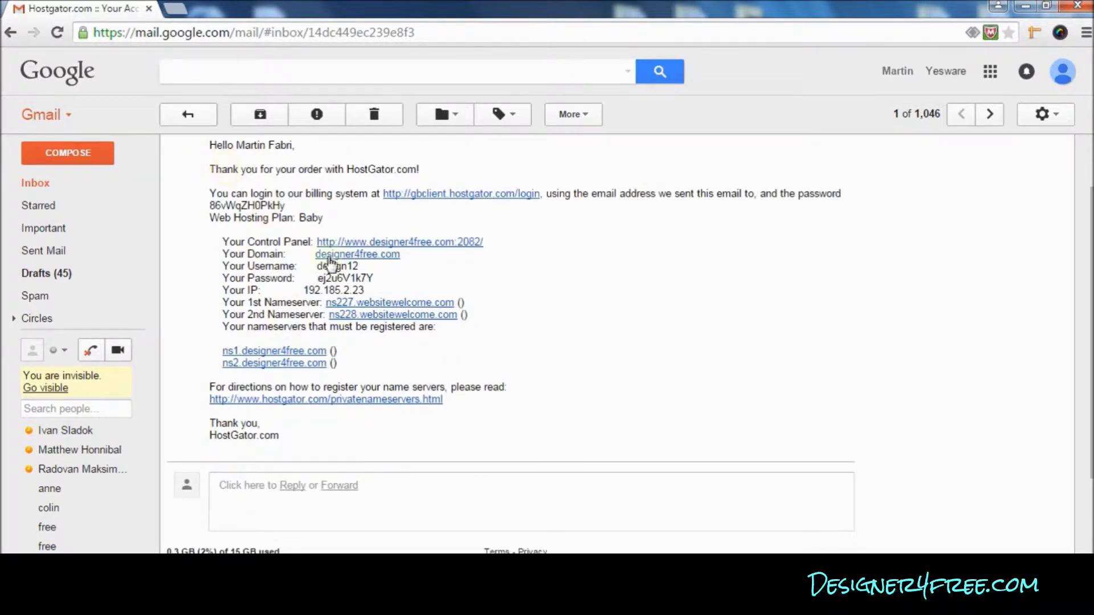
- Locate the Control Panel login details in the email and bring the Notepad checklist forward
{"action": "left_click_drag", "start_coordinate": [325, 278], "coordinate": [373, 279]}
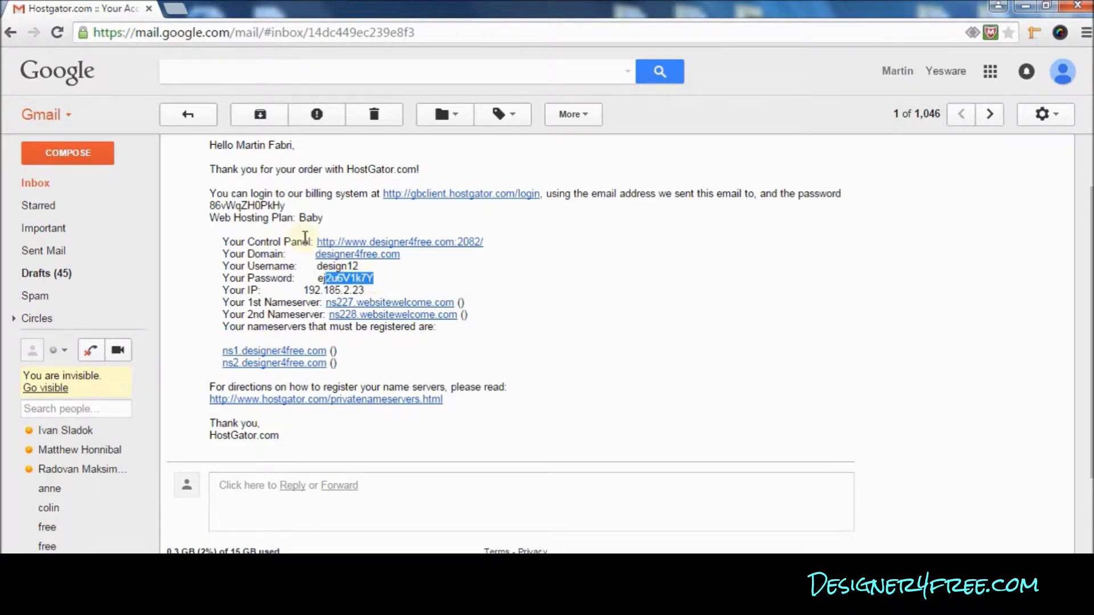
{"action": "left_click_drag", "start_coordinate": [261, 242], "coordinate": [282, 243]}
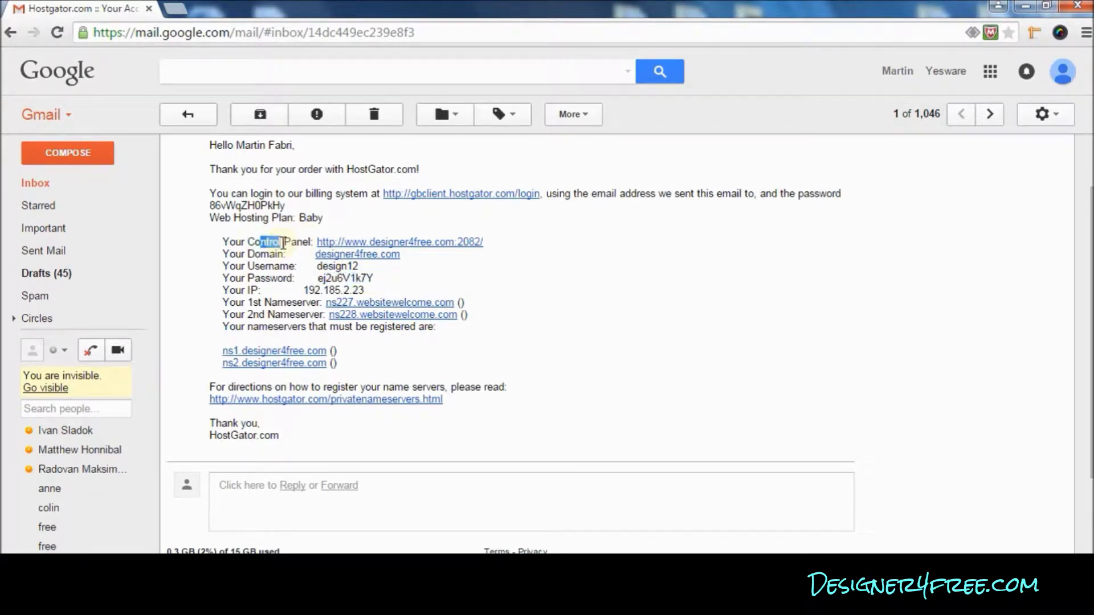
{"action": "left_click", "coordinate": [278, 275]}
{"action": "left_click", "coordinate": [289, 598]}
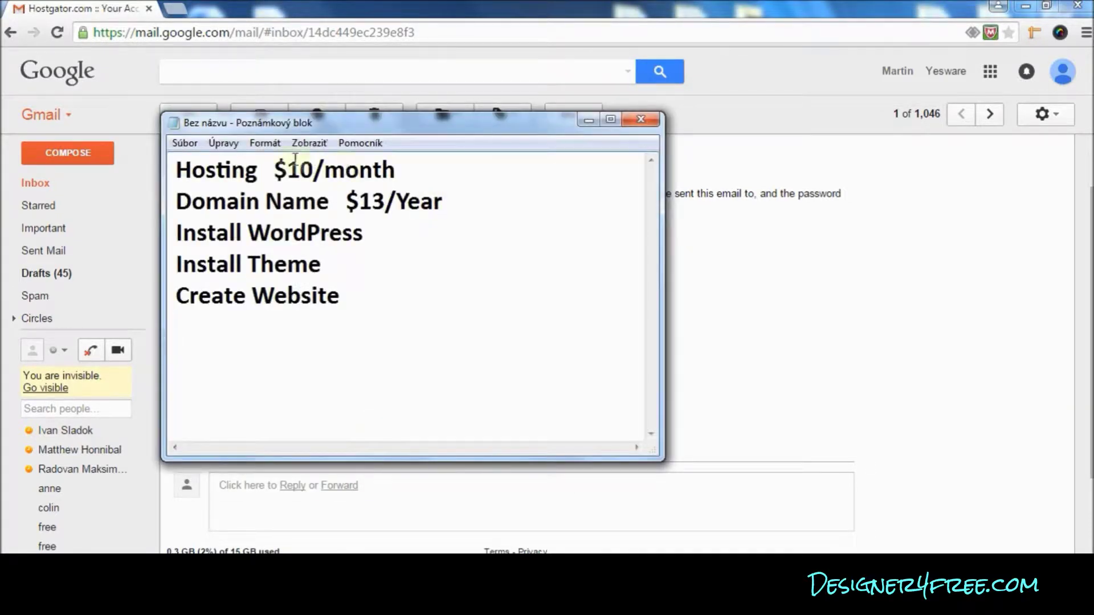
- Append '- Done' to the Hosting and Domain Name lines of the checklist
{"action": "left_click_drag", "start_coordinate": [285, 169], "coordinate": [430, 169]}
{"action": "left_click", "coordinate": [431, 169]}
{"action": "type", "text": "- Done"}
{"action": "left_click", "coordinate": [486, 198]}
{"action": "type", "text": "-Done"}
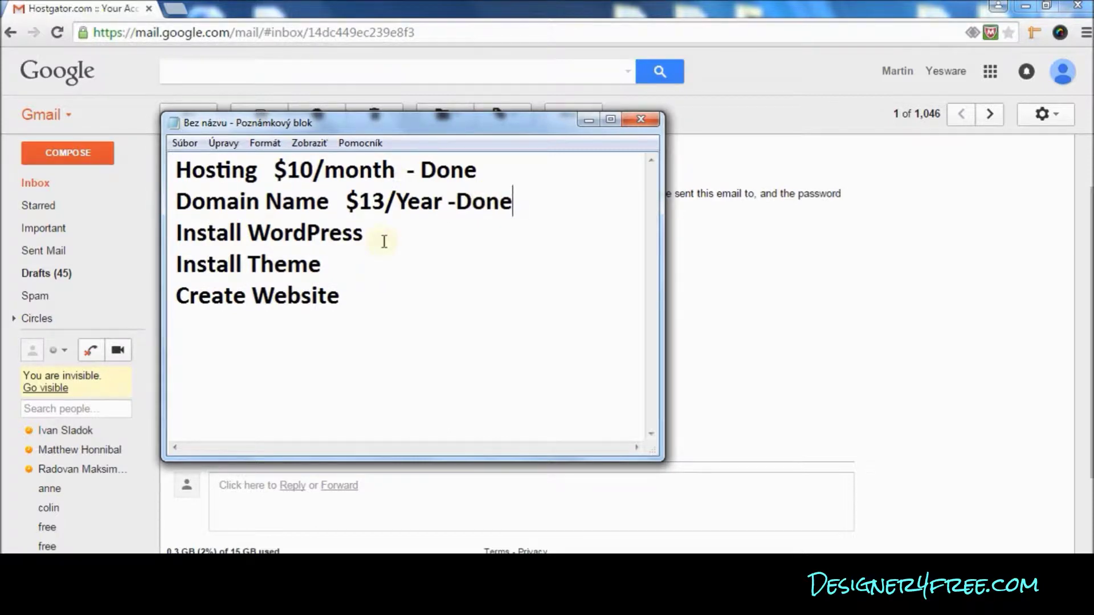
{"action": "left_click_drag", "start_coordinate": [384, 239], "coordinate": [151, 234]}
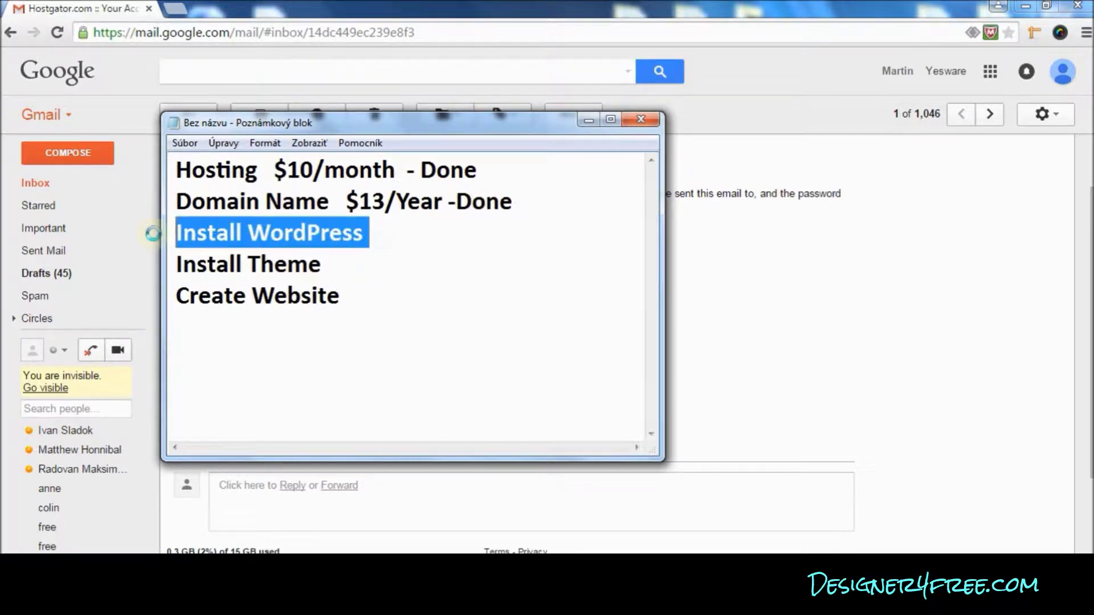
- Open the cPanel login page and paste in the hosting username copied from the HostGator email
{"action": "left_click", "coordinate": [588, 120]}
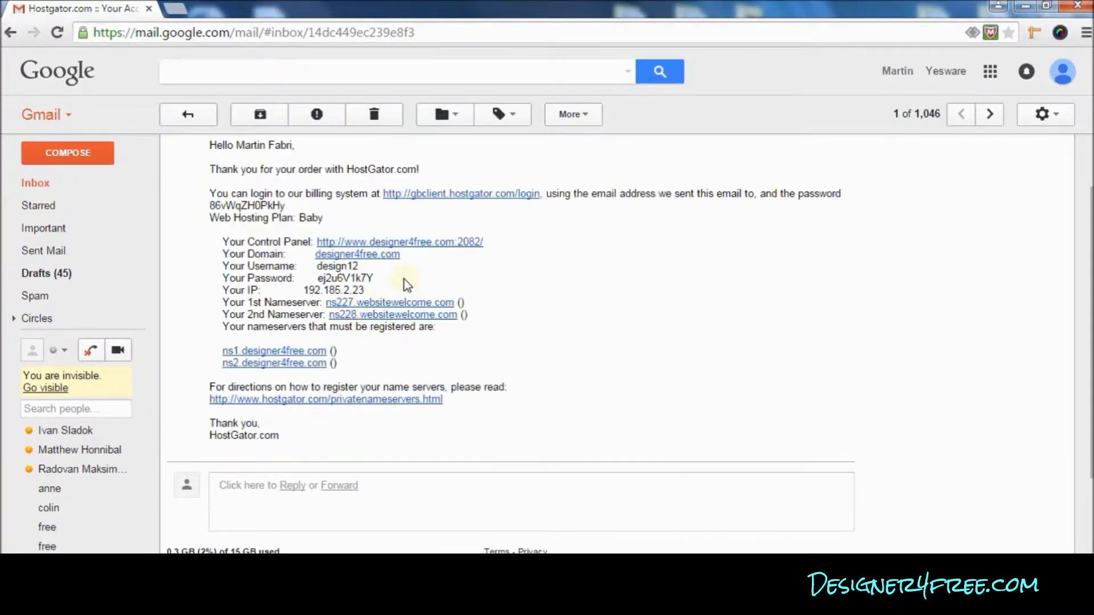
{"action": "left_click", "coordinate": [429, 243]}
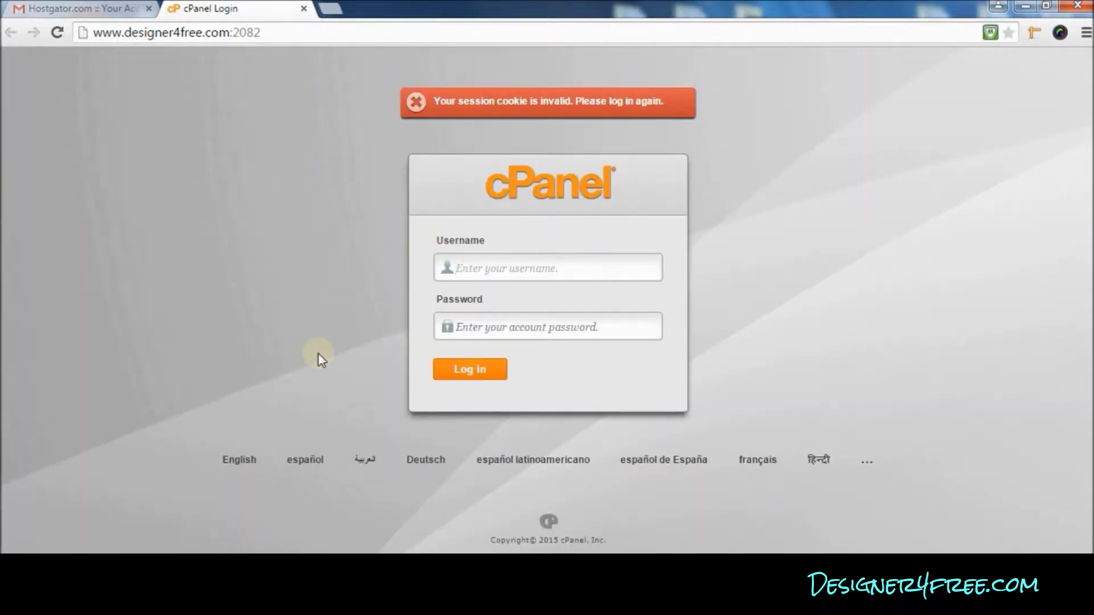
{"action": "left_click", "coordinate": [80, 8]}
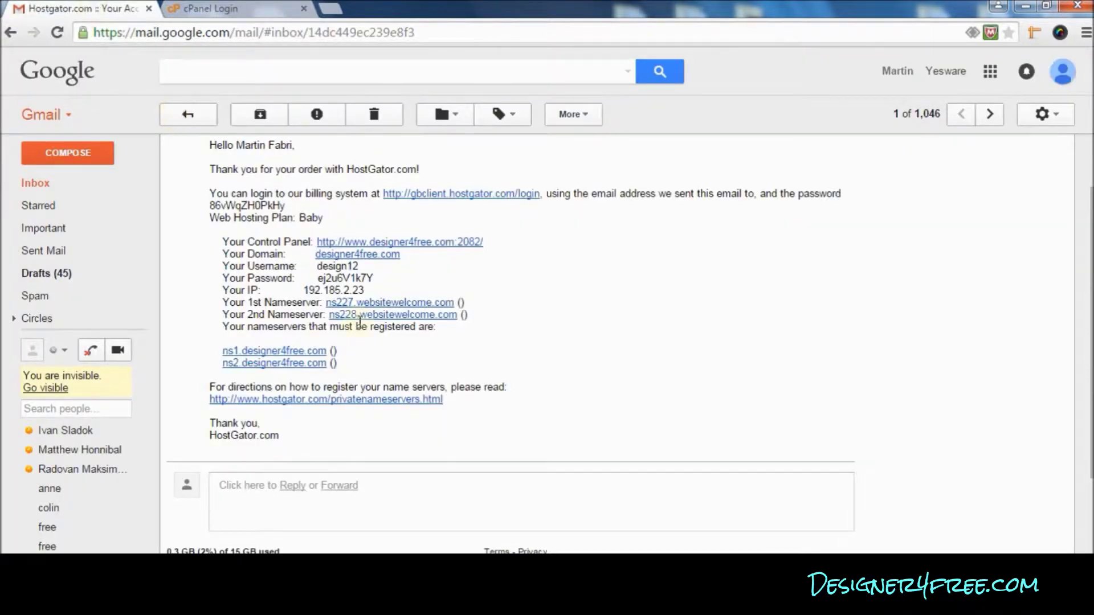
{"action": "double_click", "coordinate": [320, 267]}
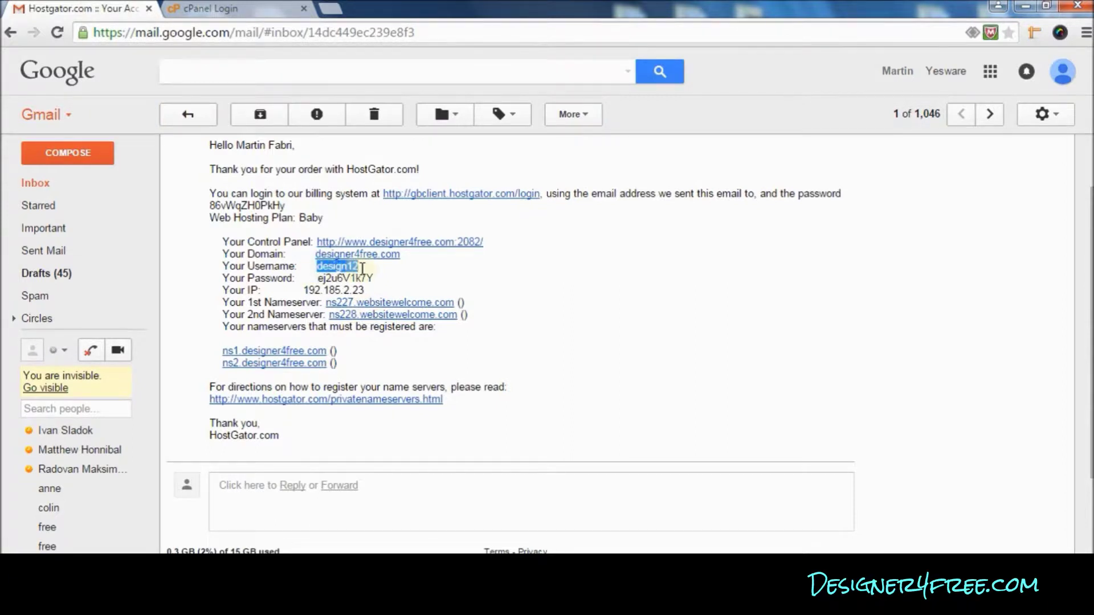
{"action": "right_click", "coordinate": [342, 267]}
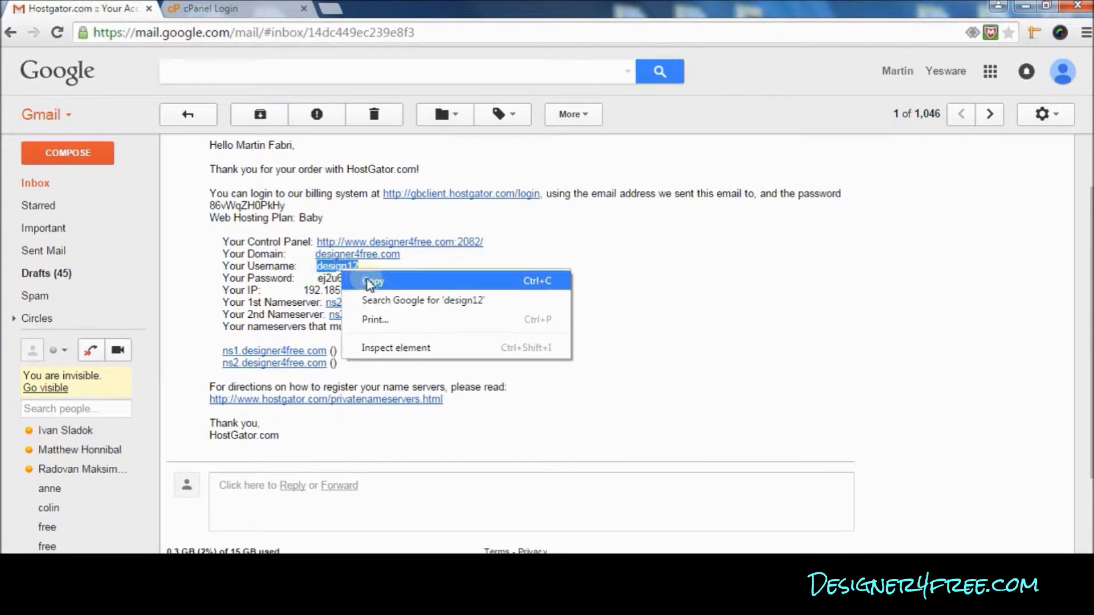
{"action": "left_click", "coordinate": [367, 279]}
{"action": "left_click", "coordinate": [263, 8]}
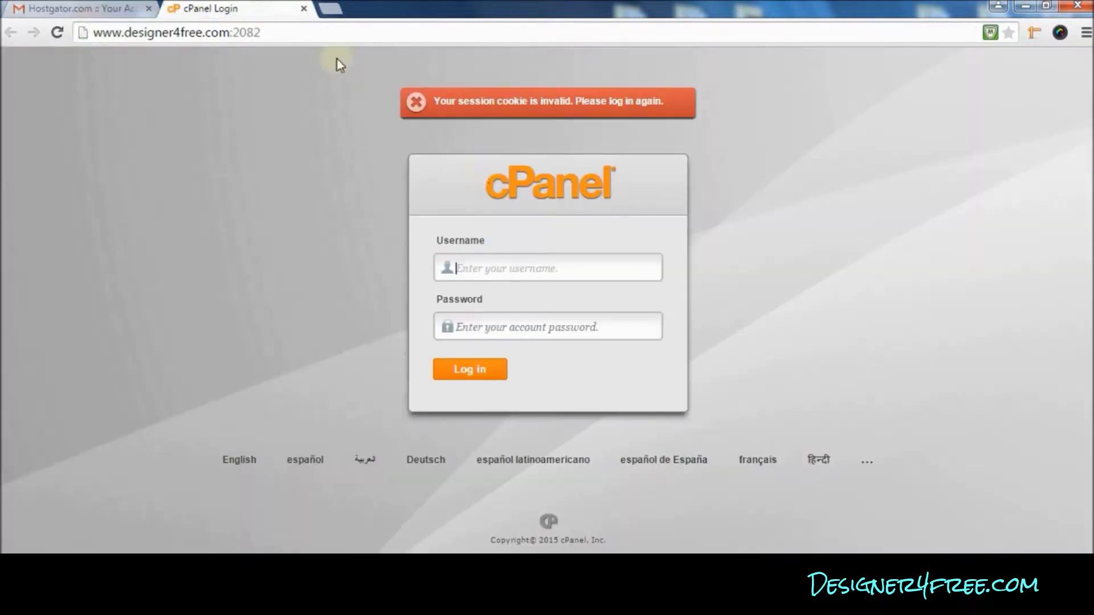
{"action": "right_click", "coordinate": [472, 274]}
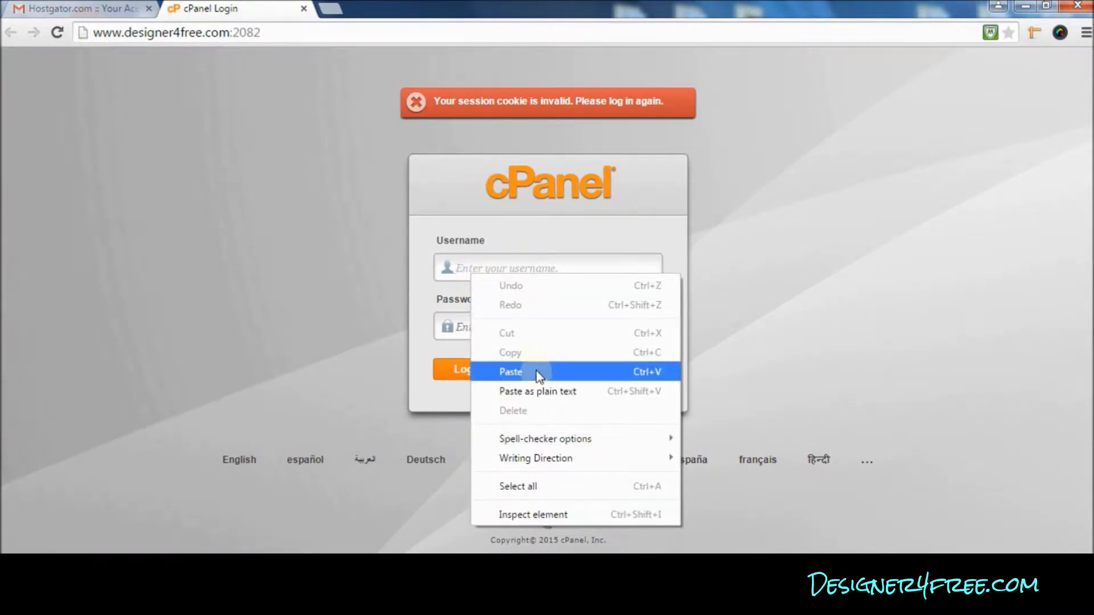
{"action": "left_click", "coordinate": [511, 371]}
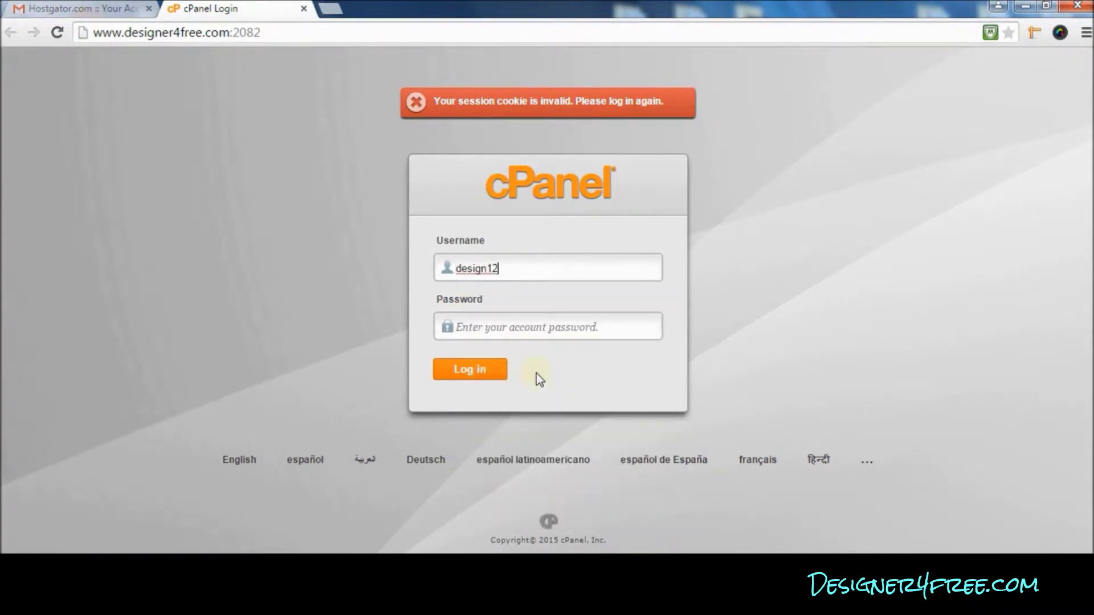
- Copy the account password from the email into the cPanel password field and log in
{"action": "left_click", "coordinate": [93, 7]}
{"action": "left_click_drag", "start_coordinate": [318, 278], "coordinate": [376, 279]}
{"action": "right_click", "coordinate": [362, 279]}
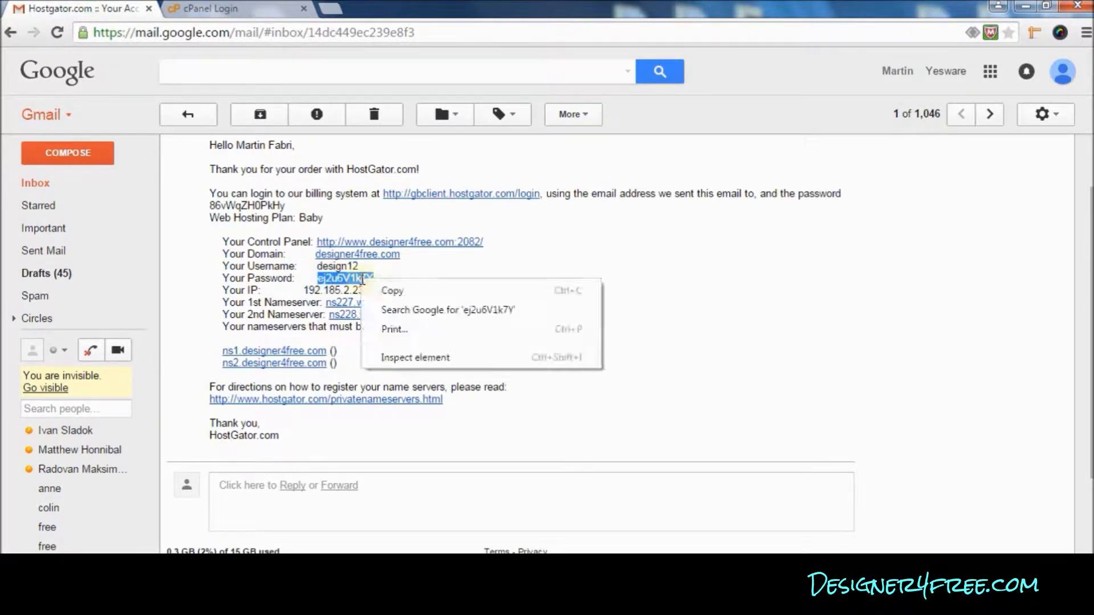
{"action": "left_click", "coordinate": [385, 292]}
{"action": "left_click", "coordinate": [269, 7]}
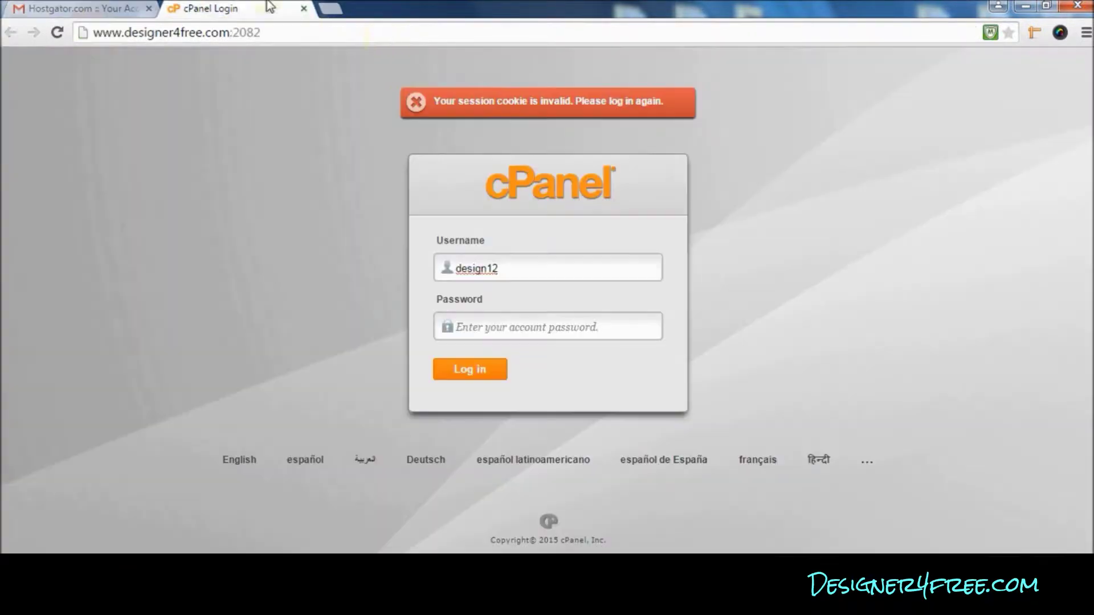
{"action": "right_click", "coordinate": [488, 329]}
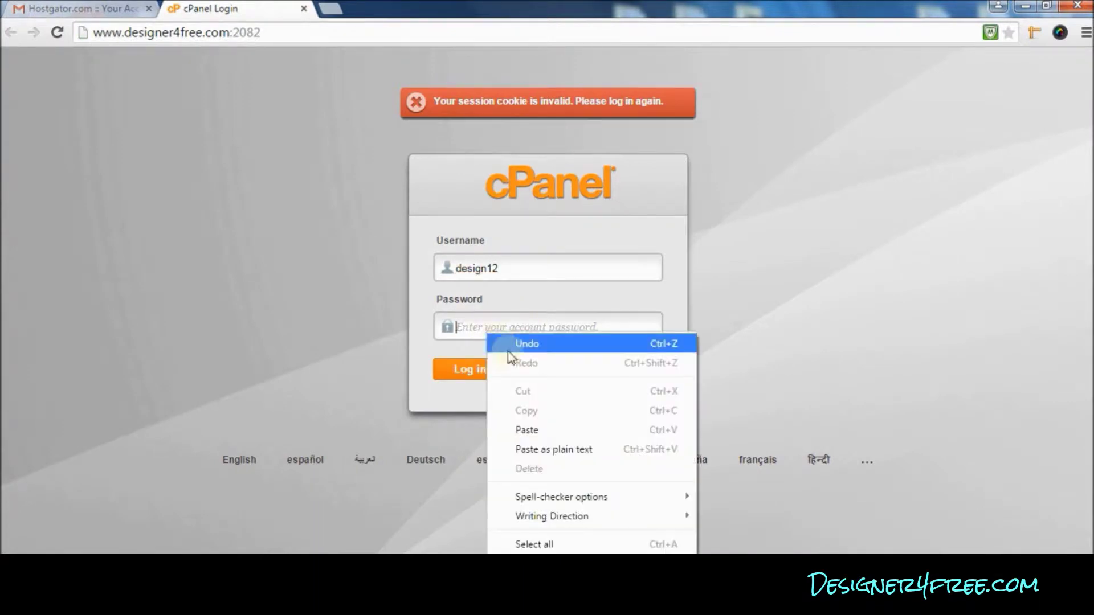
{"action": "left_click", "coordinate": [548, 429]}
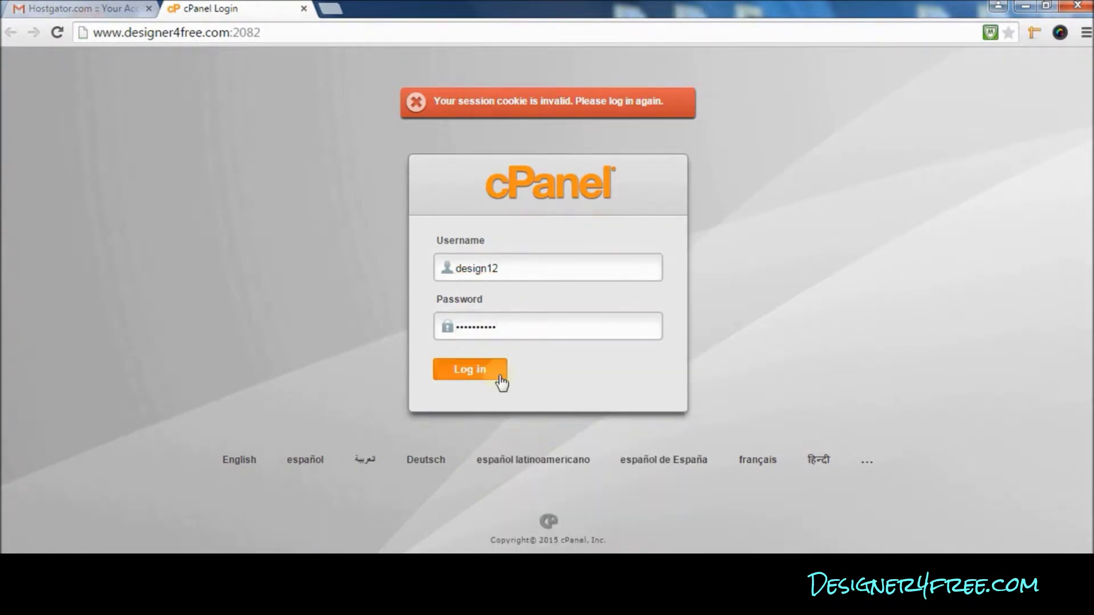
{"action": "left_click", "coordinate": [474, 376]}
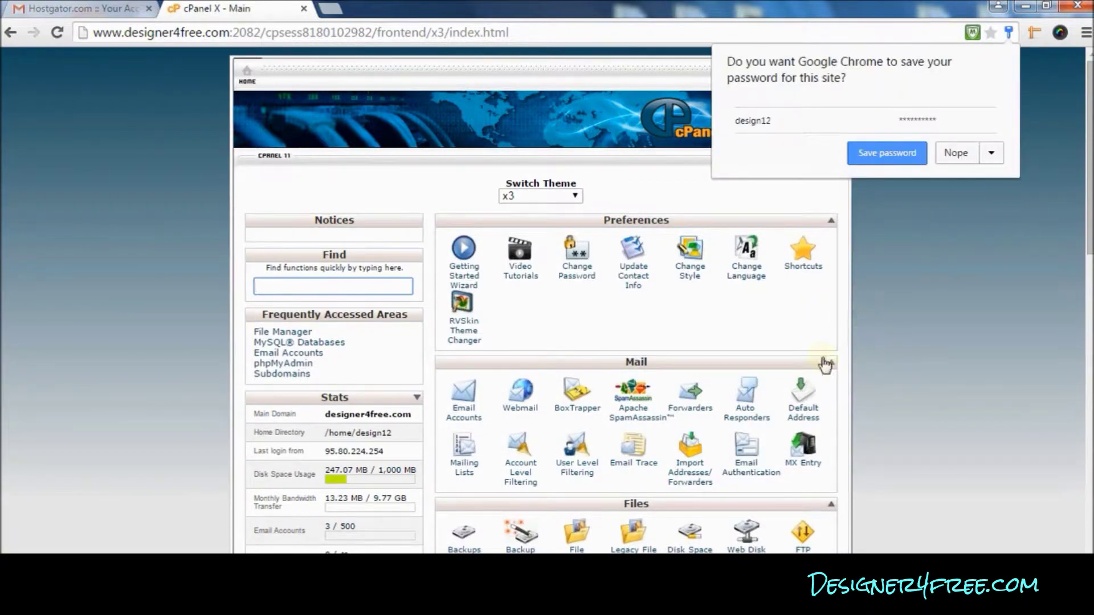
- Decline saving the password, close the Gmail tab, and open QuickInstall under Software/Services
{"action": "left_click", "coordinate": [869, 341]}
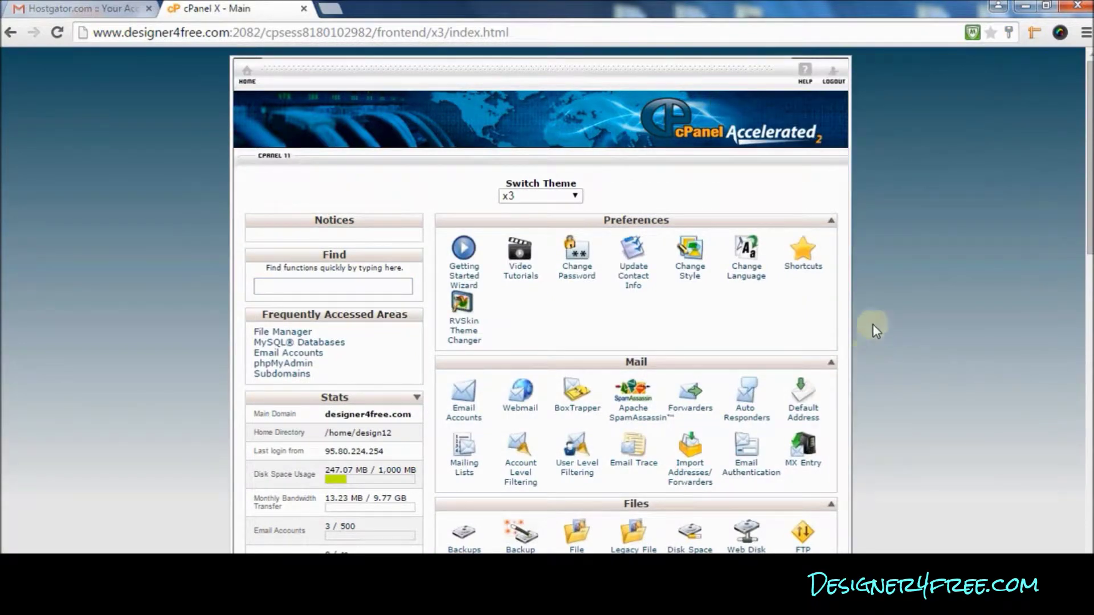
{"action": "left_click", "coordinate": [150, 9]}
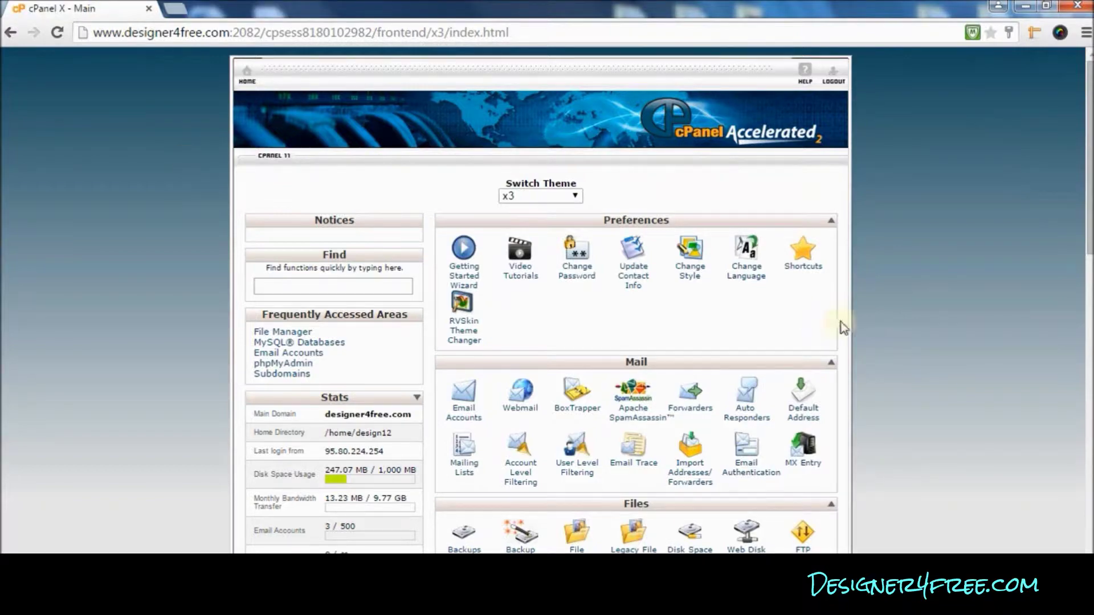
{"action": "scroll", "coordinate": [864, 348], "scroll_direction": "down", "scroll_amount": 2}
{"action": "scroll", "coordinate": [864, 346], "scroll_direction": "down", "scroll_amount": 7}
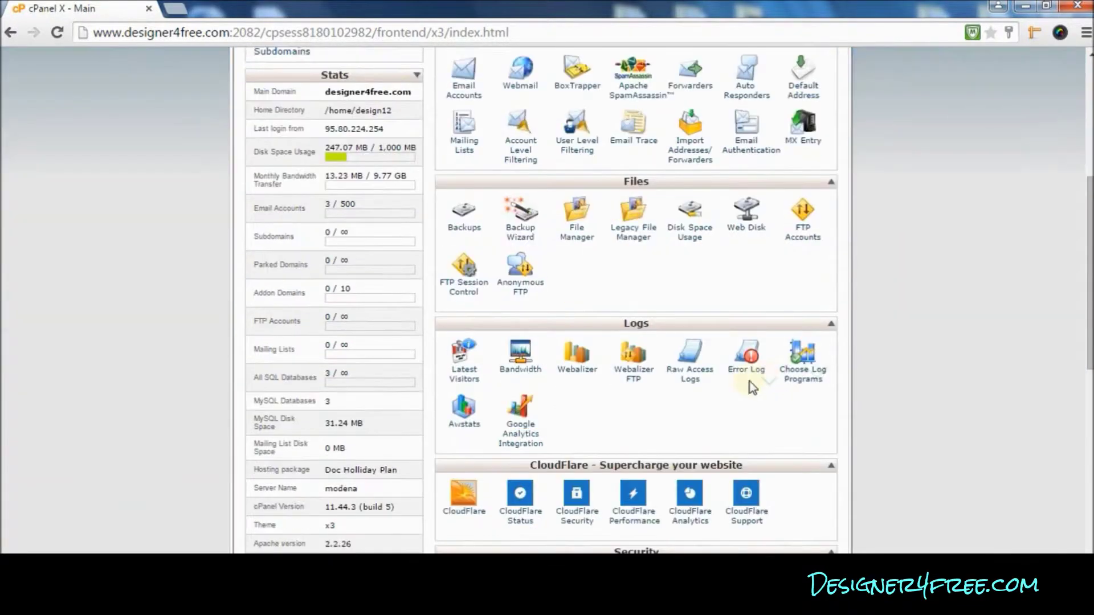
{"action": "scroll", "coordinate": [722, 383], "scroll_direction": "down", "scroll_amount": 6}
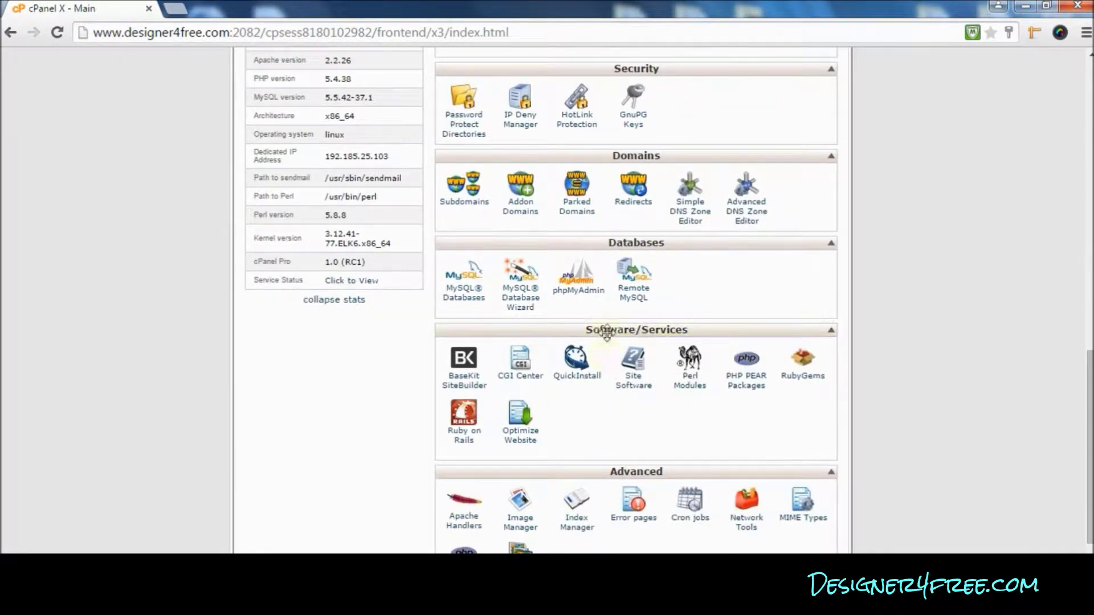
{"action": "left_click", "coordinate": [574, 377]}
- Choose WordPress under Blog Software in QuickInstall and continue to the Install WordPress 4.2.2 form
{"action": "left_click", "coordinate": [577, 379]}
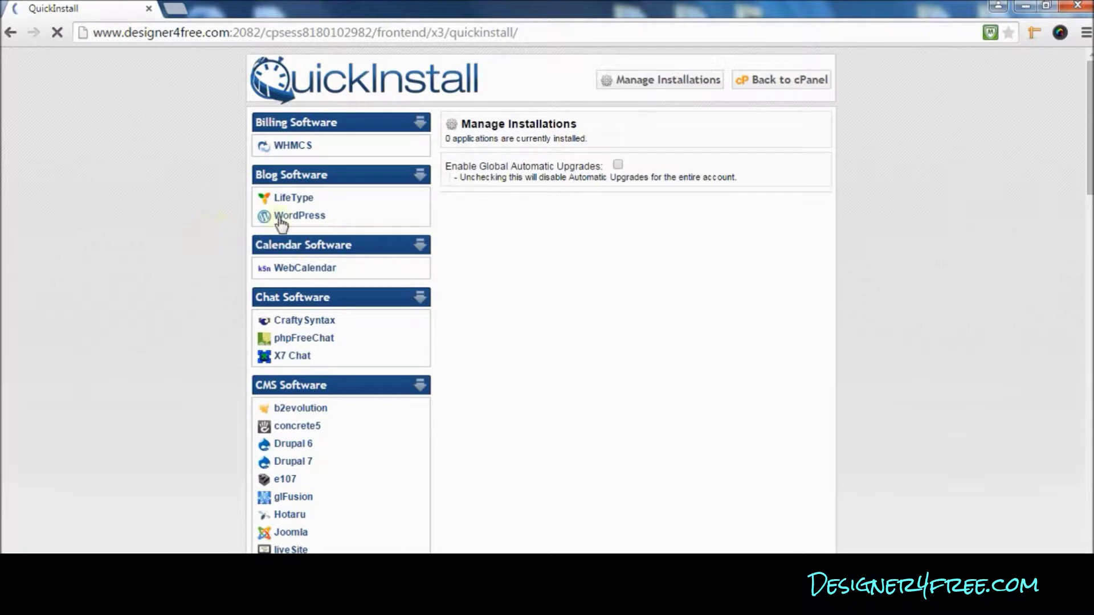
{"action": "left_click", "coordinate": [312, 218]}
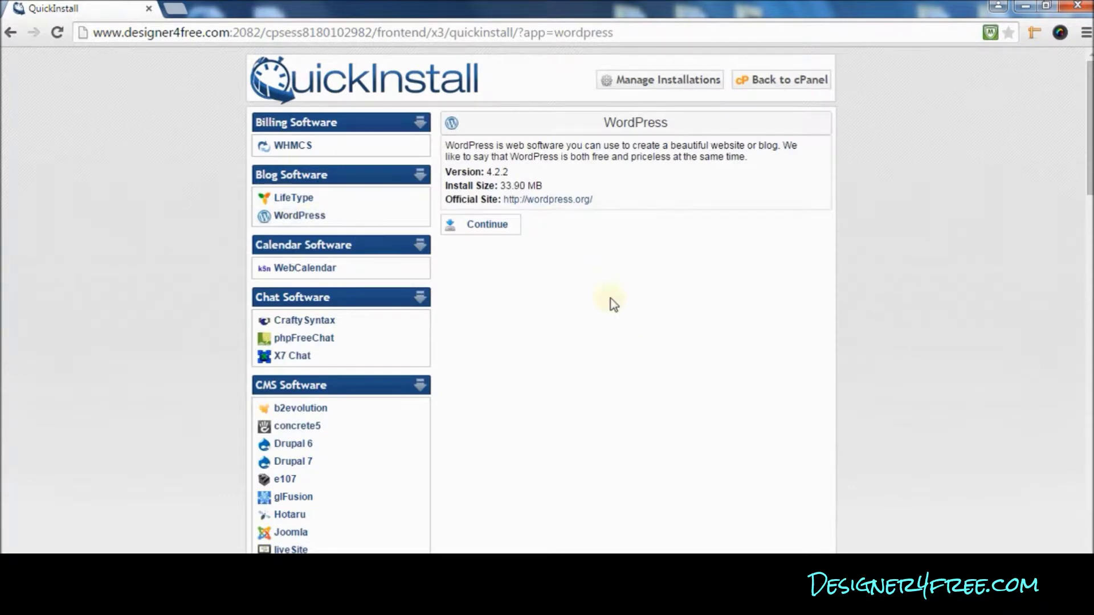
{"action": "left_click", "coordinate": [485, 228]}
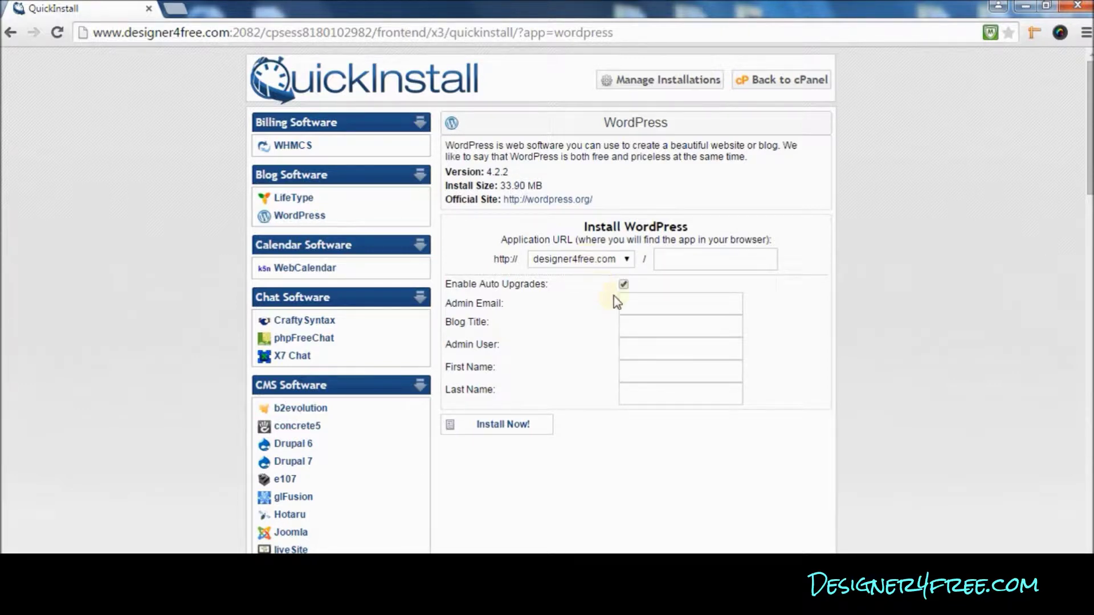
- Keep designer4free.com as the install domain, leave the folder empty, and keep automatic upgrades on
{"action": "left_click", "coordinate": [627, 261]}
{"action": "left_click", "coordinate": [626, 260]}
{"action": "left_click", "coordinate": [581, 280]}
{"action": "left_click", "coordinate": [695, 256]}
{"action": "left_click", "coordinate": [690, 258]}
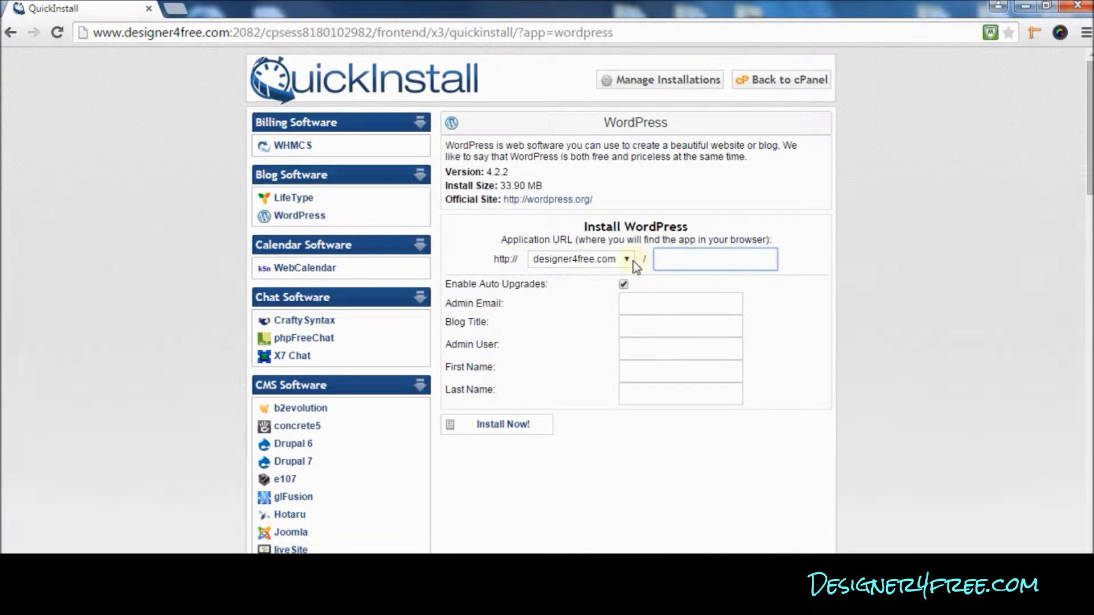
{"action": "left_click", "coordinate": [789, 272]}
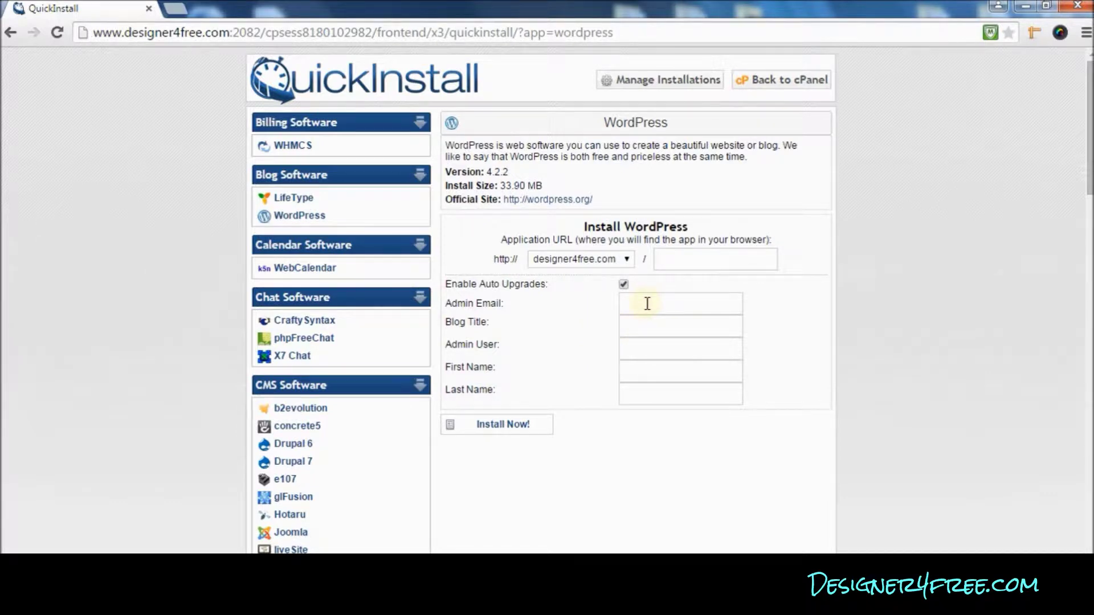
{"action": "left_click", "coordinate": [623, 285]}
{"action": "left_click", "coordinate": [623, 285]}
- Enter the admin e-mail address and the blog title 'My Website'
{"action": "left_click", "coordinate": [664, 306]}
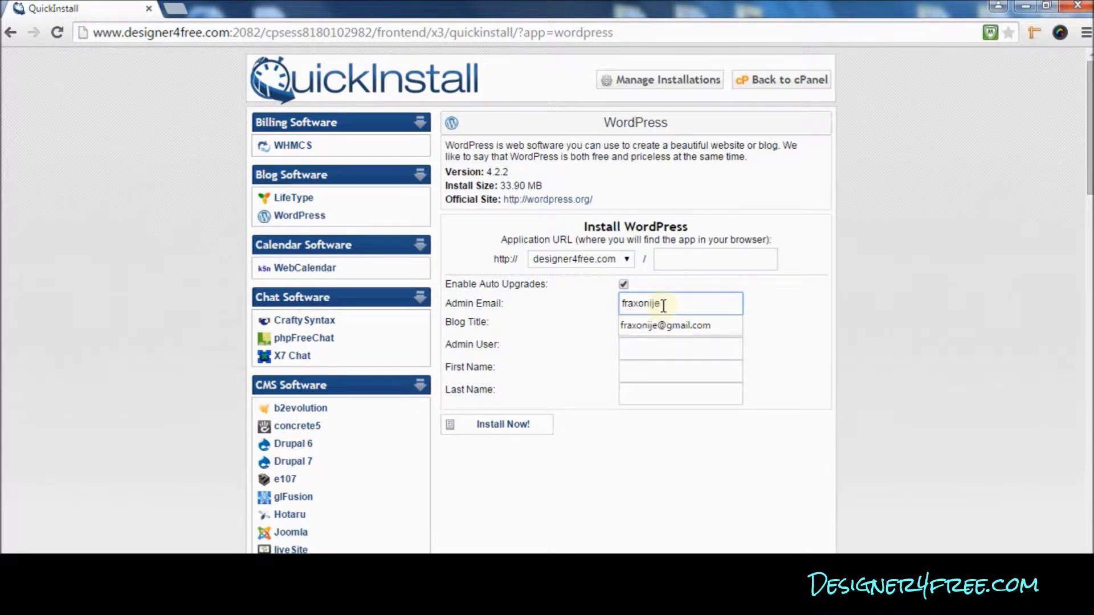
{"action": "key", "text": "Down"}
{"action": "key", "text": "Return"}
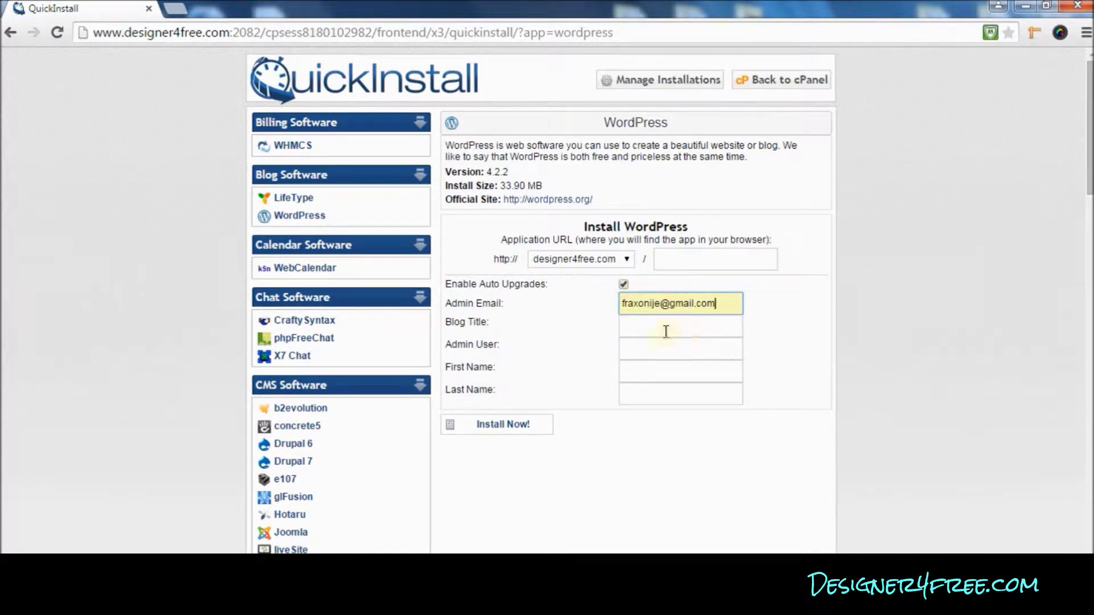
{"action": "left_click", "coordinate": [665, 331]}
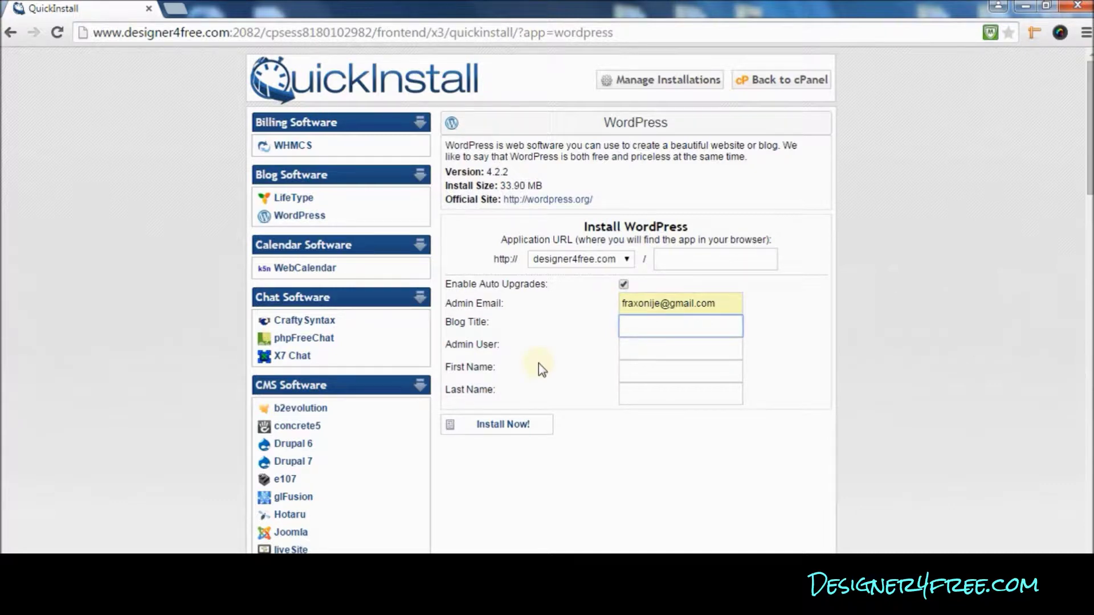
{"action": "type", "text": "My Website"}
- Fill in the admin username and the admin's first and last name, then start the install
{"action": "left_click", "coordinate": [650, 347]}
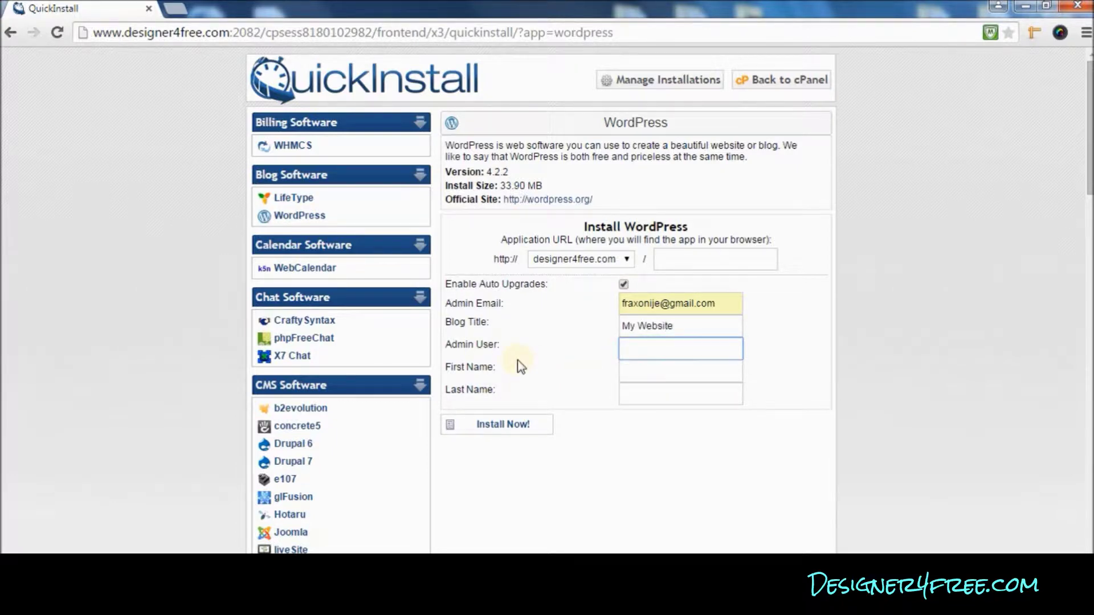
{"action": "type", "text": "designer"}
{"action": "left_click", "coordinate": [657, 371]}
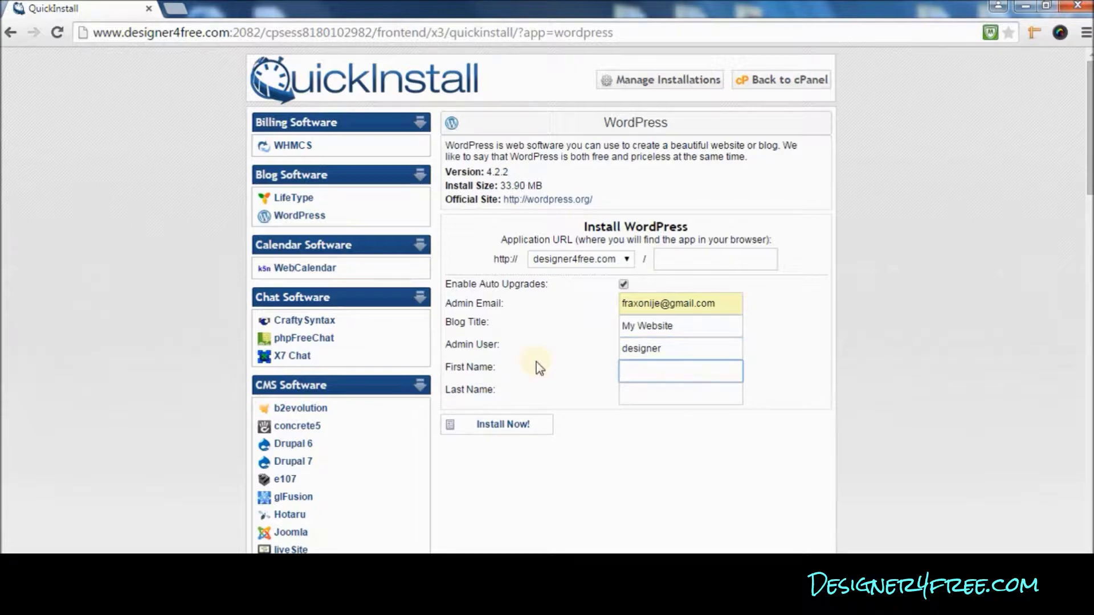
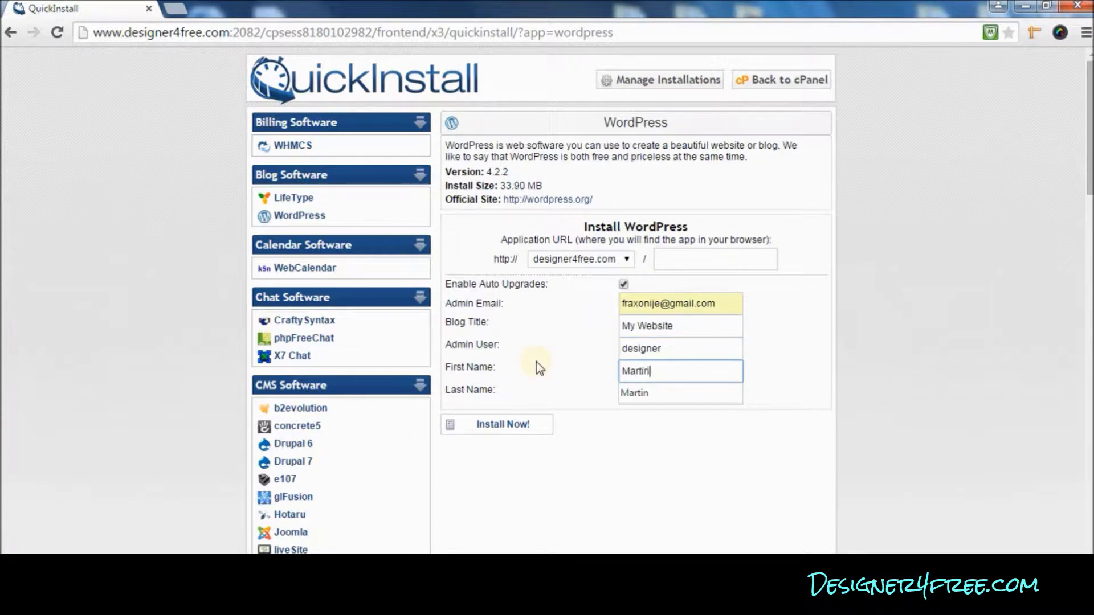
{"action": "left_click", "coordinate": [659, 395]}
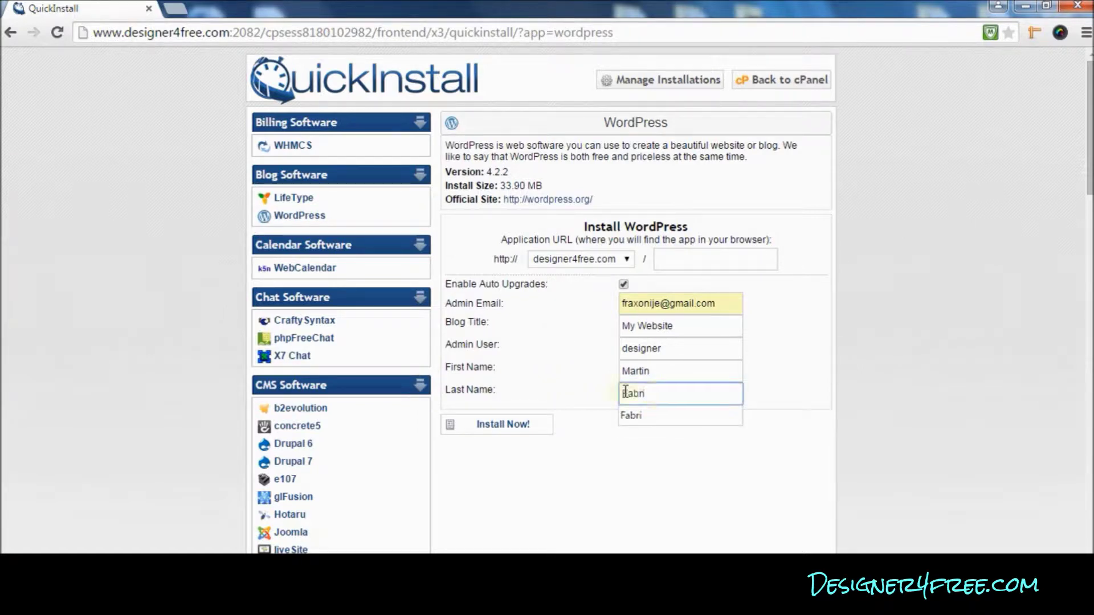
{"action": "left_click", "coordinate": [511, 430]}
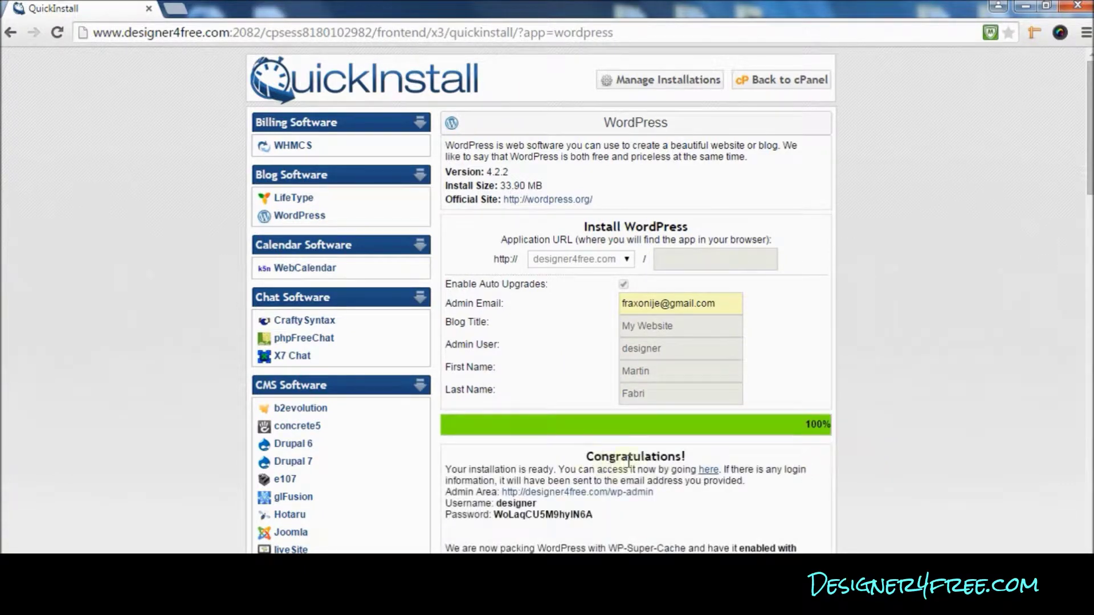
- Review the generated WordPress login details on the completed install page
{"action": "left_click_drag", "start_coordinate": [629, 462], "coordinate": [719, 457]}
{"action": "left_click", "coordinate": [715, 463]}
{"action": "scroll", "coordinate": [632, 463], "scroll_direction": "down", "scroll_amount": 2}
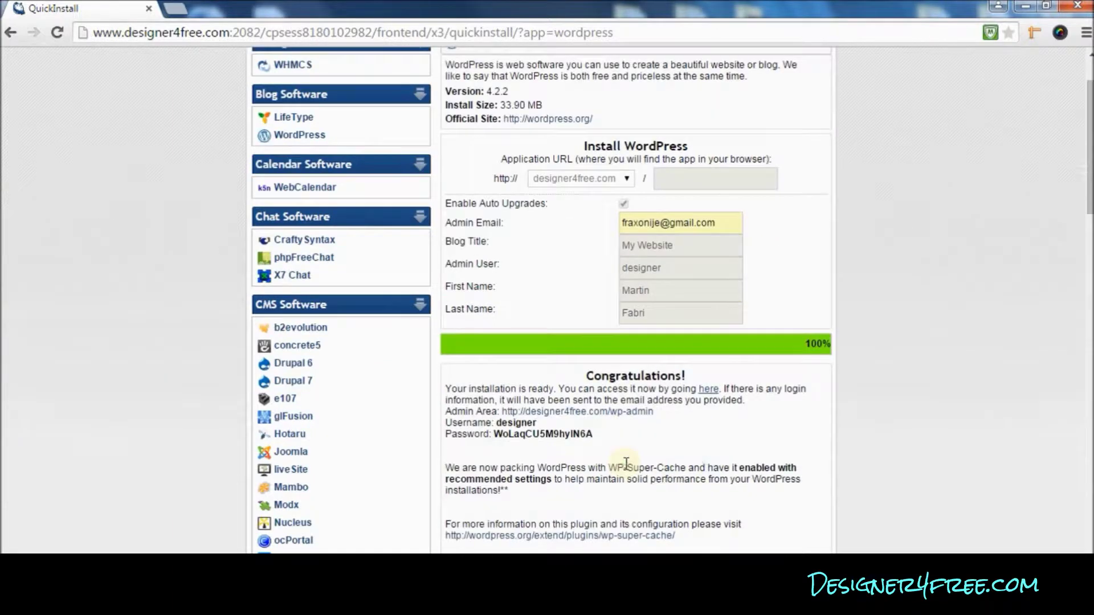
{"action": "scroll", "coordinate": [625, 463], "scroll_direction": "down", "scroll_amount": 1}
{"action": "left_click_drag", "start_coordinate": [496, 342], "coordinate": [607, 354]}
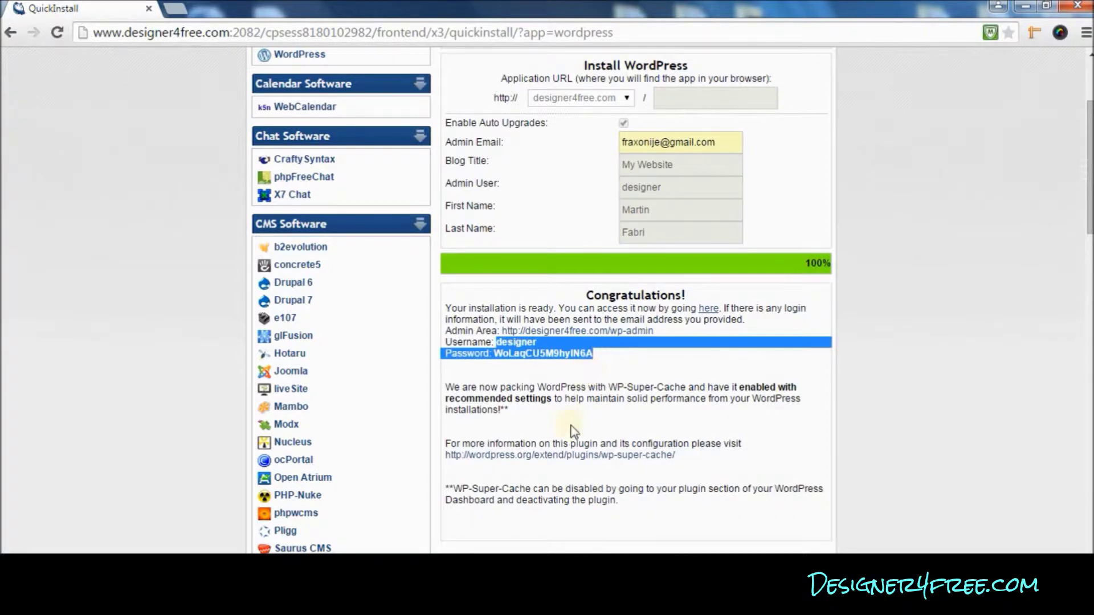
{"action": "left_click", "coordinate": [579, 397]}
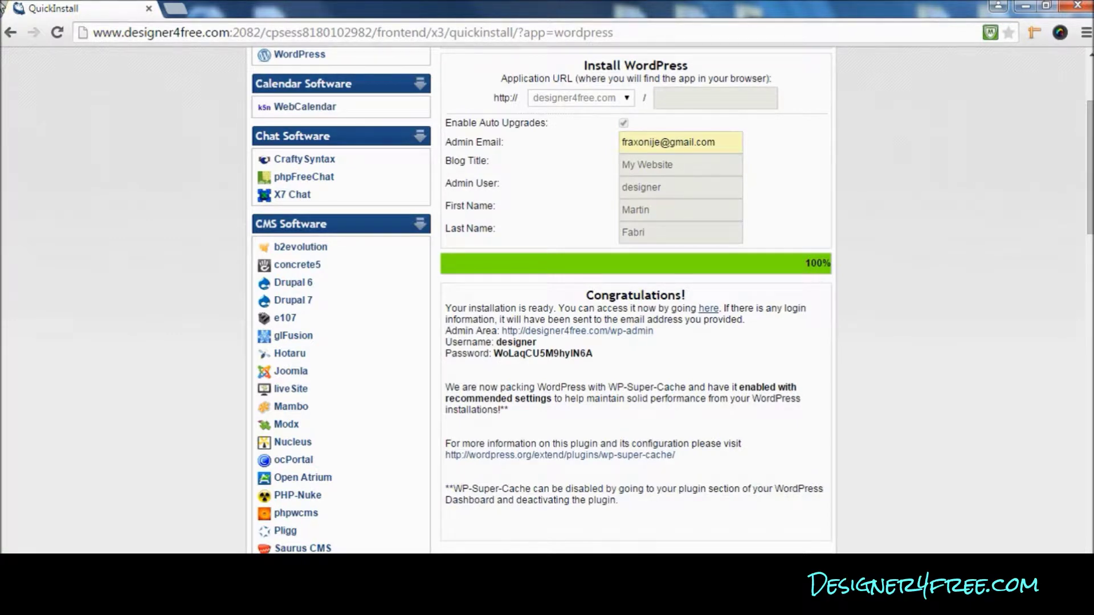
- Open the new site from the Congratulations message's 'here' link in a new tab
{"action": "scroll", "coordinate": [489, 281], "scroll_direction": "down", "scroll_amount": 2}
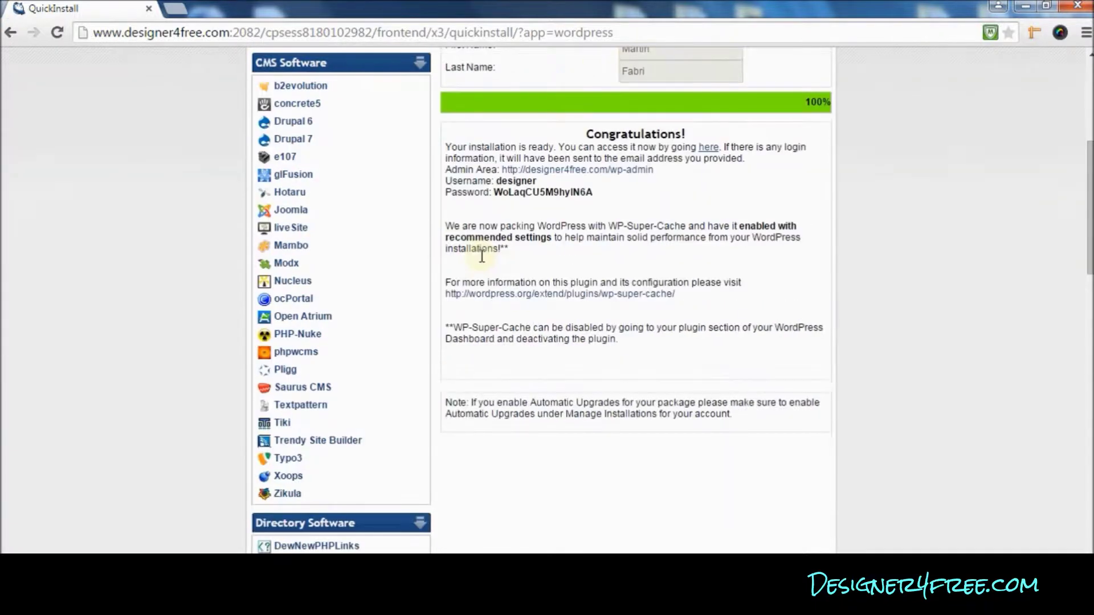
{"action": "scroll", "coordinate": [493, 279], "scroll_direction": "up", "scroll_amount": 1}
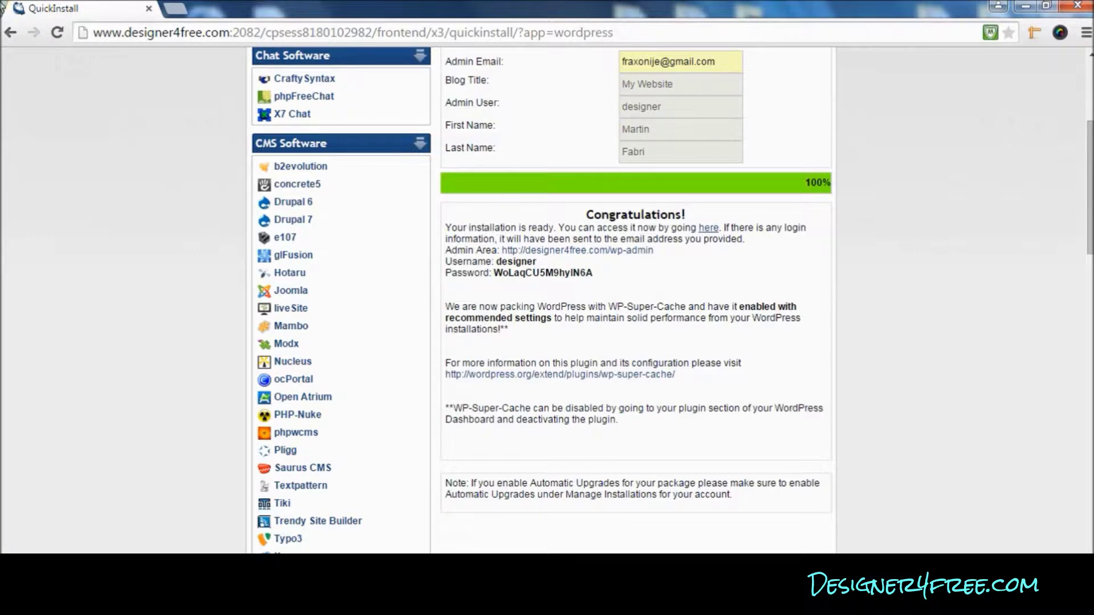
{"action": "scroll", "coordinate": [2, 7], "scroll_direction": "up", "scroll_amount": 1}
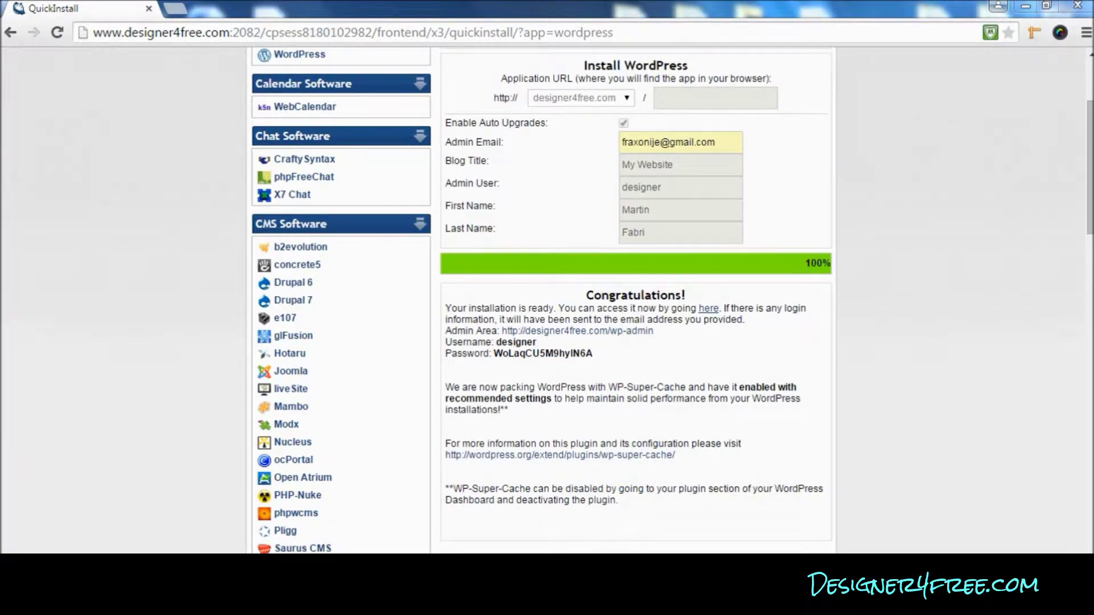
{"action": "left_click_drag", "start_coordinate": [585, 295], "coordinate": [685, 289]}
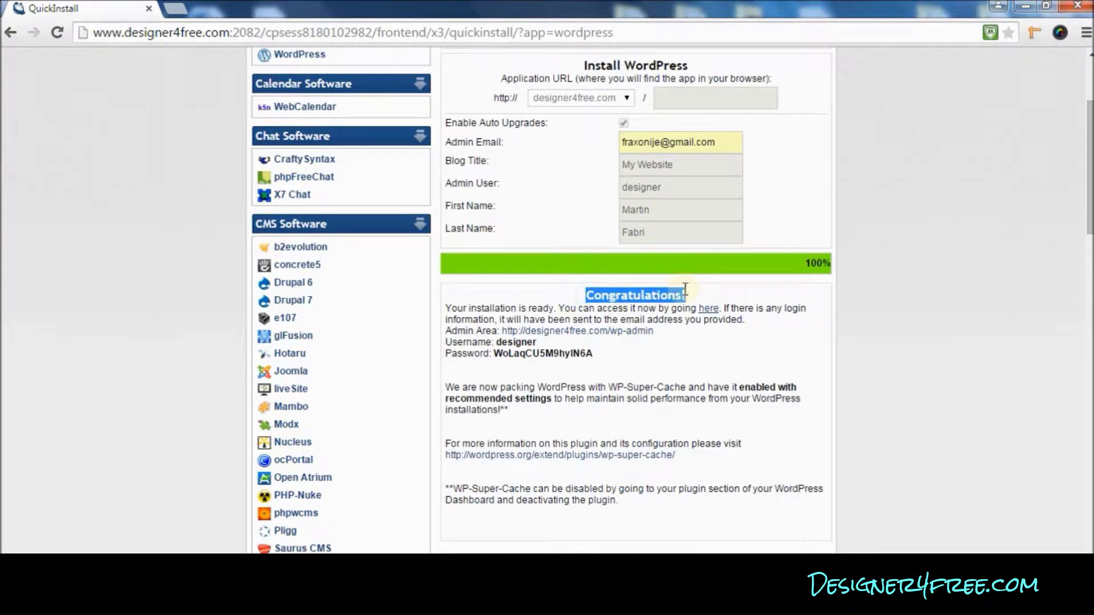
{"action": "left_click", "coordinate": [686, 289]}
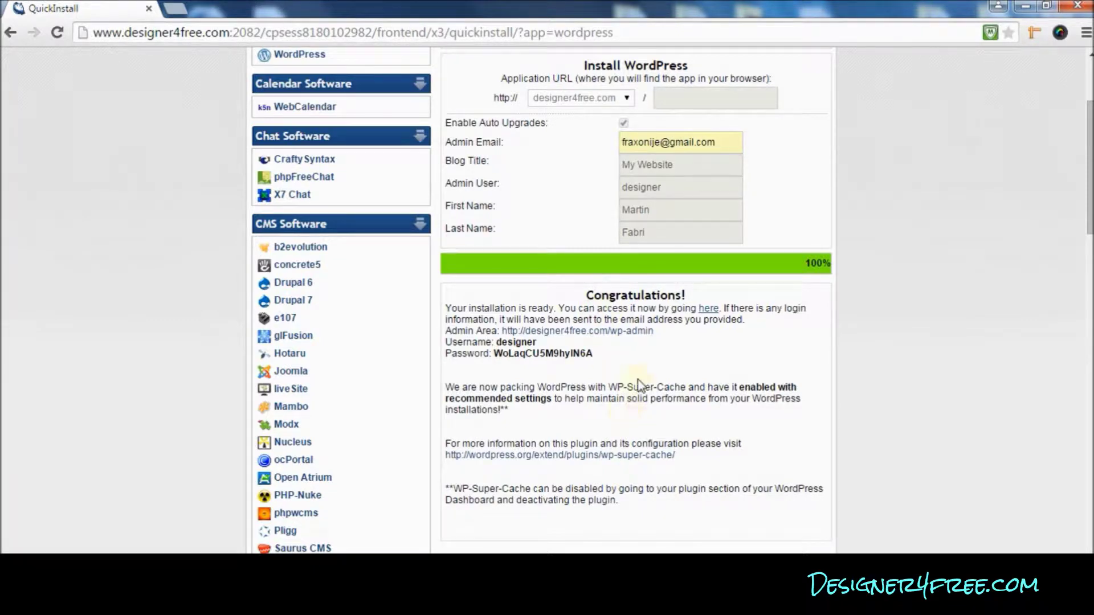
{"action": "right_click", "coordinate": [712, 313]}
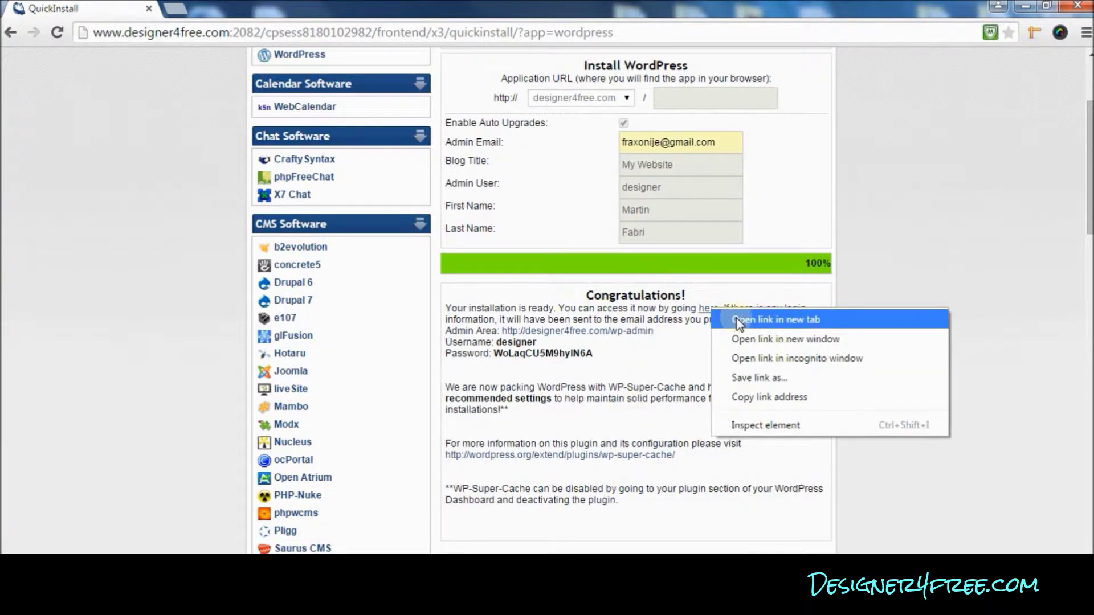
{"action": "left_click", "coordinate": [737, 319]}
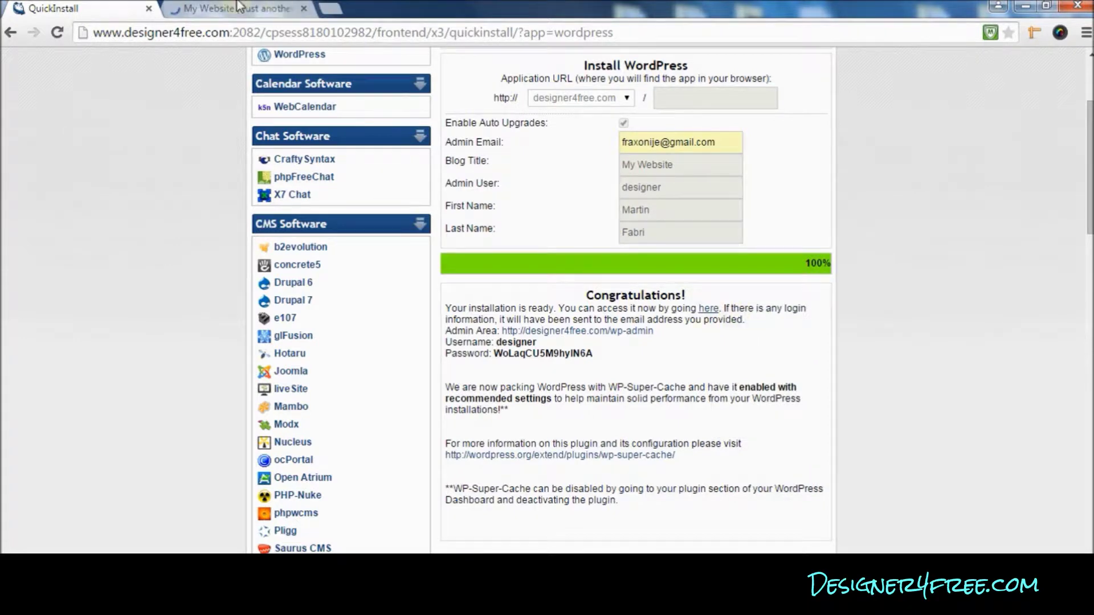
- Switch to the new My Website tab and browse the default front page
{"action": "left_click", "coordinate": [236, 8]}
{"action": "scroll", "coordinate": [336, 296], "scroll_direction": "down", "scroll_amount": 7}
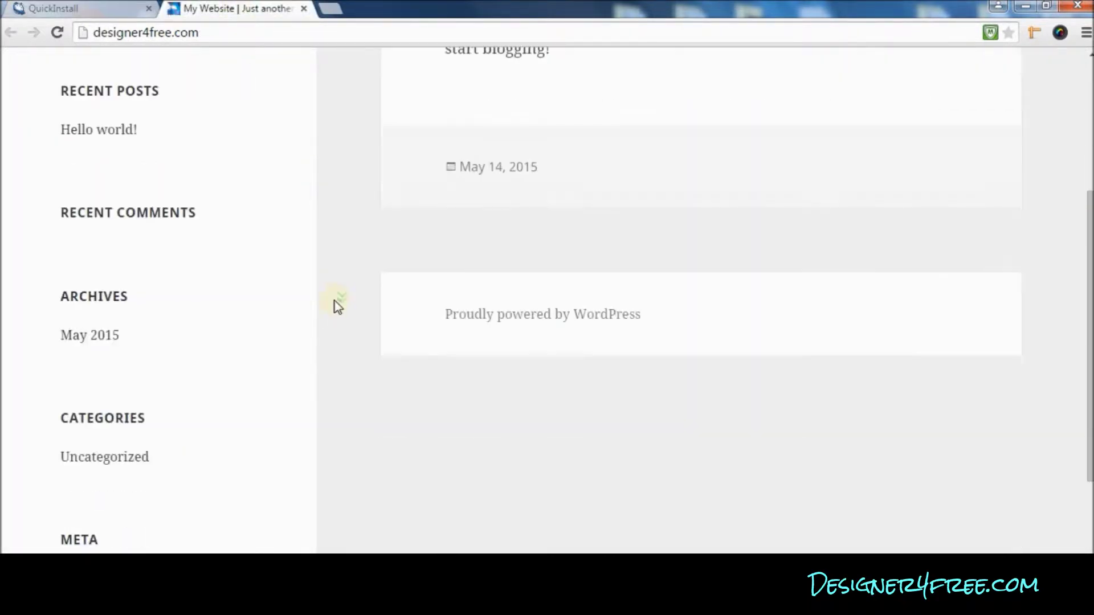
{"action": "scroll", "coordinate": [333, 293], "scroll_direction": "up", "scroll_amount": 1}
{"action": "scroll", "coordinate": [333, 293], "scroll_direction": "up", "scroll_amount": 5}
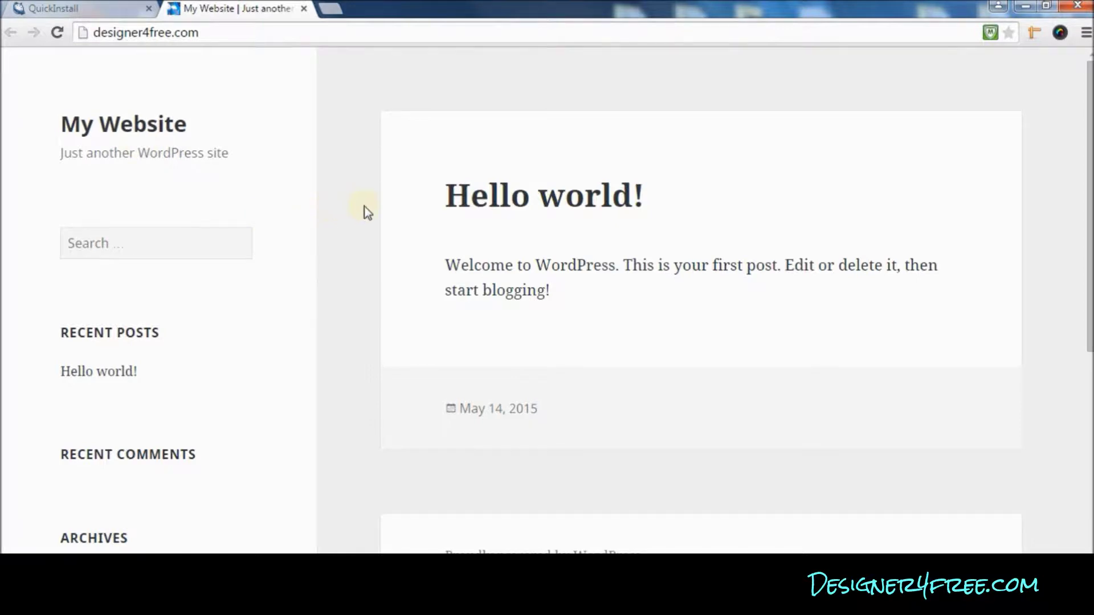
{"action": "scroll", "coordinate": [364, 217], "scroll_direction": "down", "scroll_amount": 1}
{"action": "scroll", "coordinate": [365, 217], "scroll_direction": "up", "scroll_amount": 1}
{"action": "scroll", "coordinate": [364, 216], "scroll_direction": "down", "scroll_amount": 5}
{"action": "scroll", "coordinate": [364, 220], "scroll_direction": "up", "scroll_amount": 5}
{"action": "scroll", "coordinate": [370, 162], "scroll_direction": "down", "scroll_amount": 1}
{"action": "left_click_drag", "start_coordinate": [347, 50], "coordinate": [576, 369]}
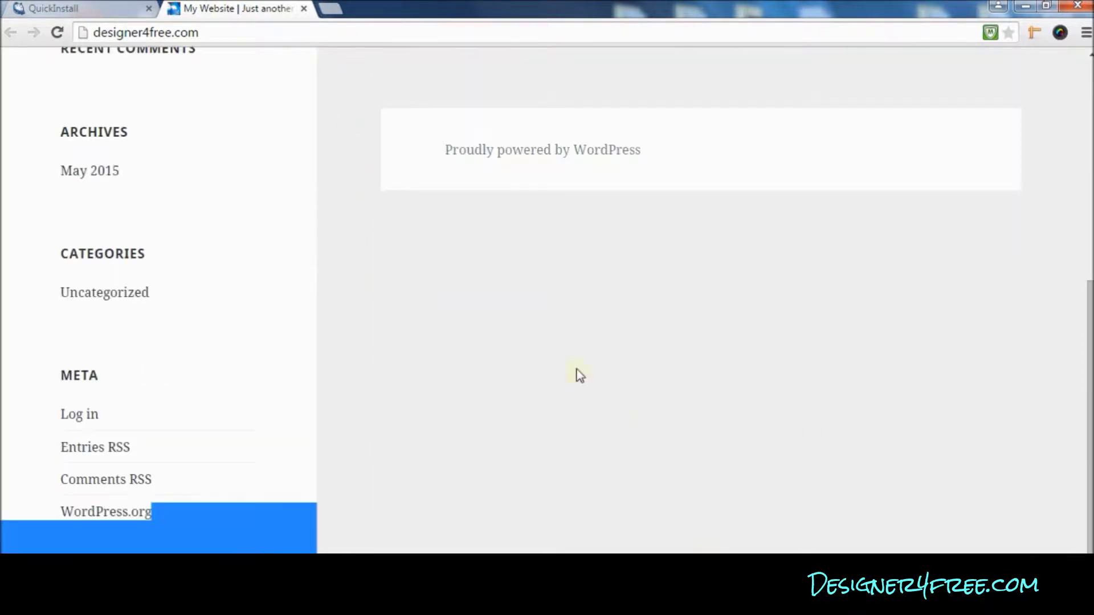
{"action": "scroll", "coordinate": [423, 392], "scroll_direction": "up", "scroll_amount": 7}
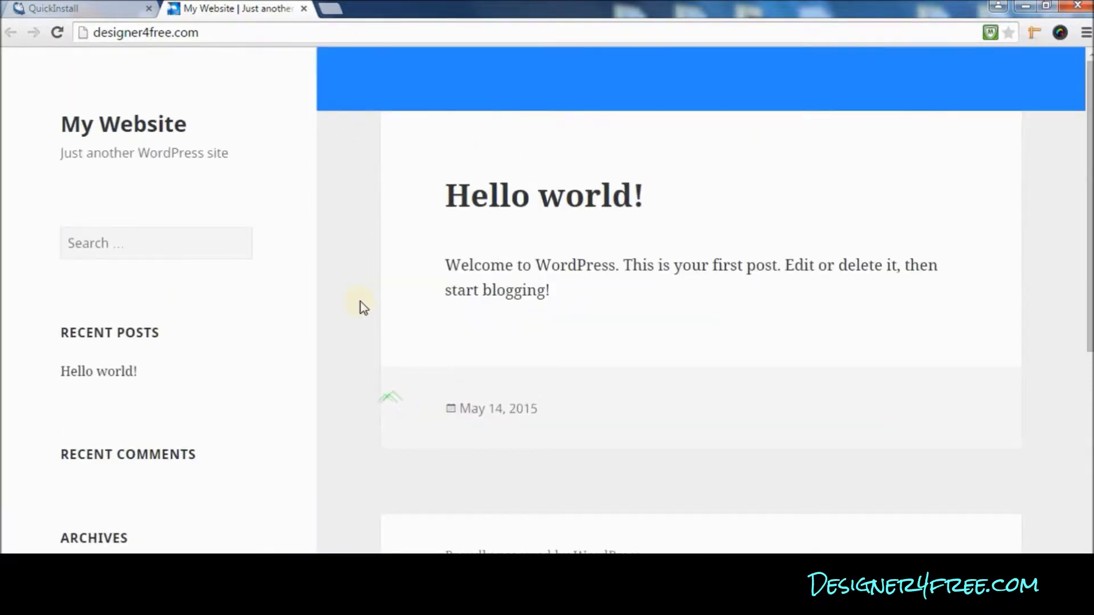
{"action": "left_click", "coordinate": [362, 308]}
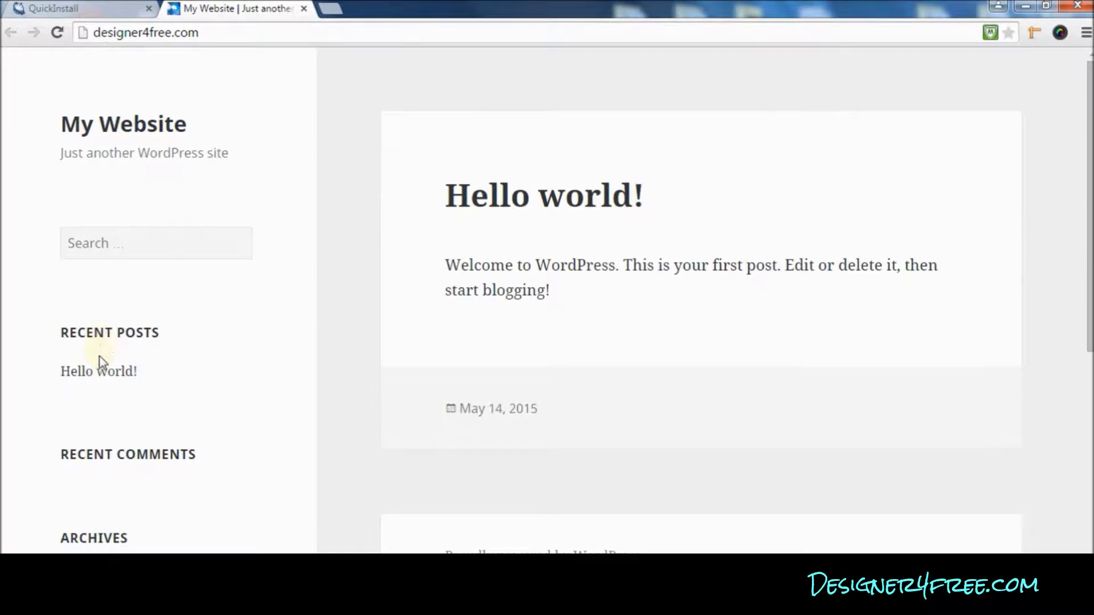
- Open the 'Hello world!' post from Recent Posts and look over its text
{"action": "left_click", "coordinate": [104, 378]}
{"action": "scroll", "coordinate": [422, 269], "scroll_direction": "down", "scroll_amount": 3}
{"action": "scroll", "coordinate": [423, 269], "scroll_direction": "up", "scroll_amount": 3}
{"action": "left_click_drag", "start_coordinate": [469, 196], "coordinate": [655, 310]}
{"action": "left_click", "coordinate": [655, 310]}
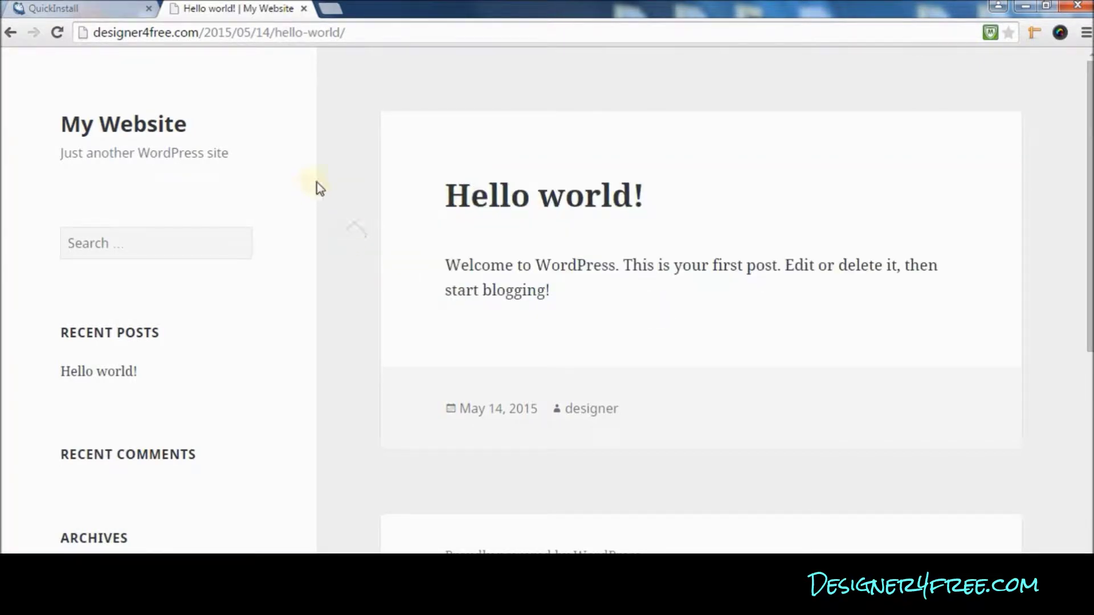
- Mark 'Install WordPress - Done' in the Notepad checklist, then return to the browser
{"action": "mouse_move", "coordinate": [306, 575]}
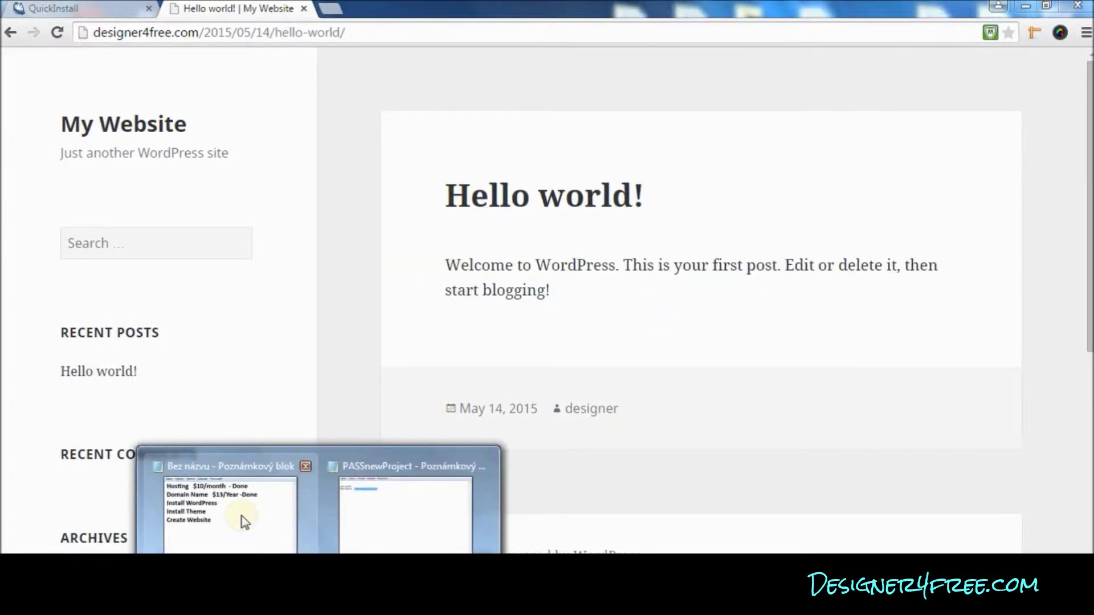
{"action": "left_click", "coordinate": [241, 516]}
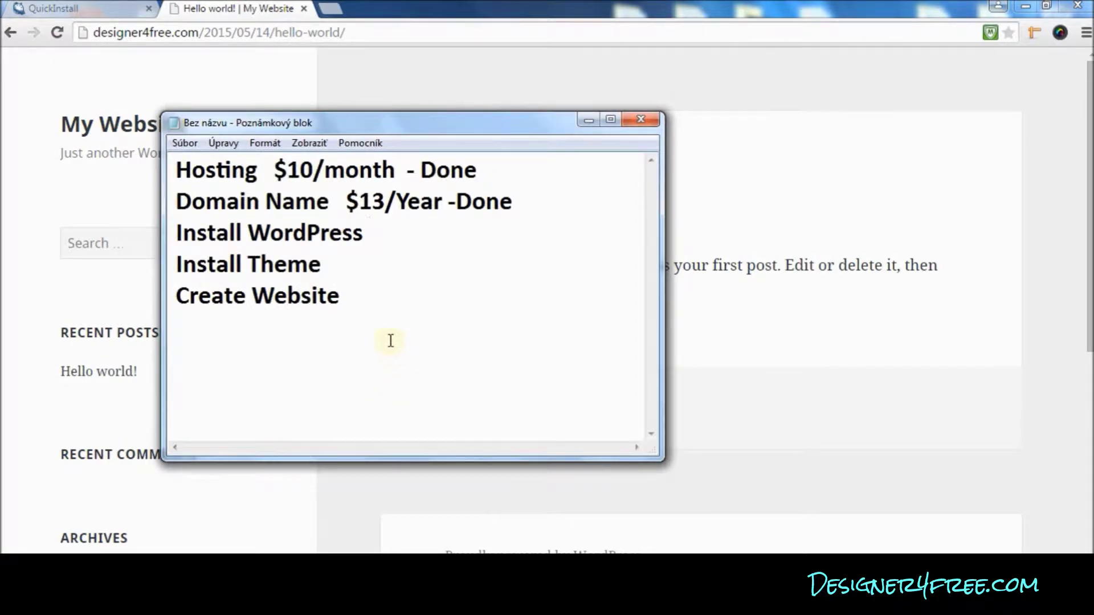
{"action": "left_click_drag", "start_coordinate": [204, 172], "coordinate": [373, 170]}
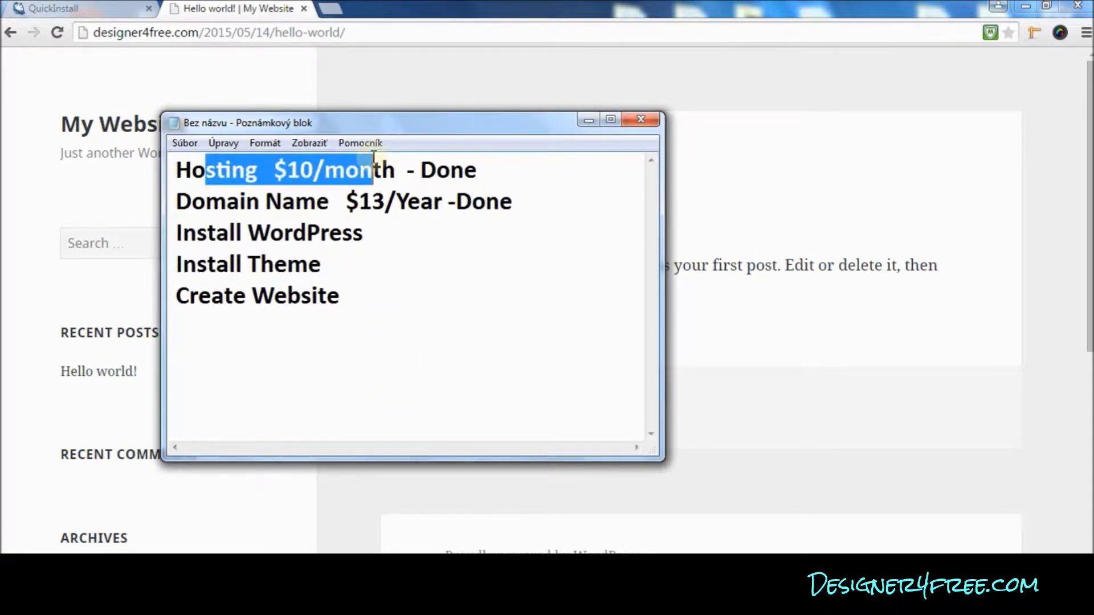
{"action": "left_click_drag", "start_coordinate": [261, 202], "coordinate": [441, 203]}
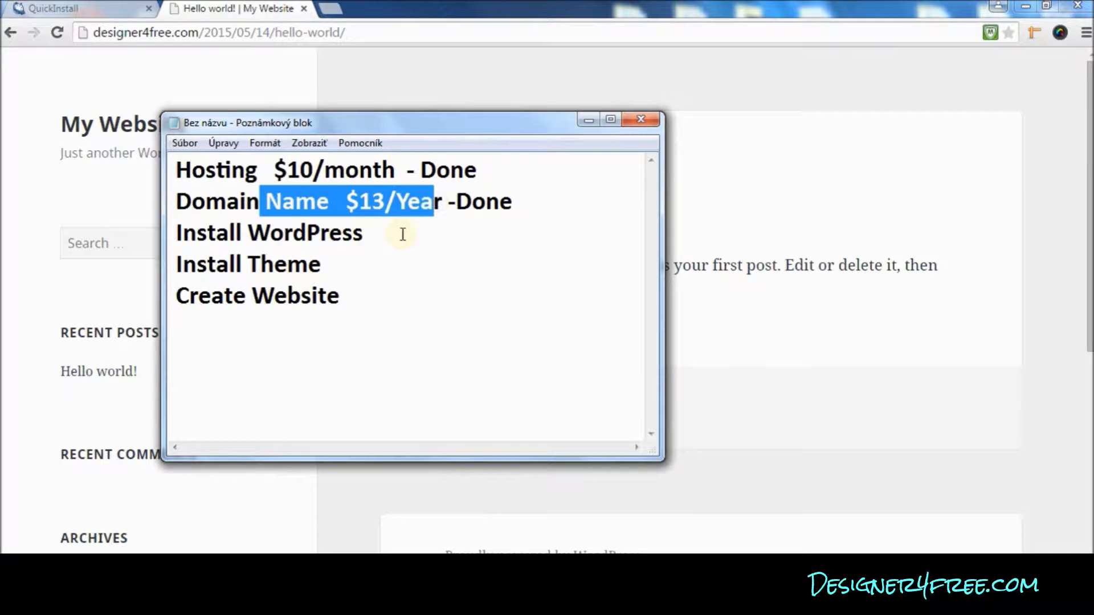
{"action": "left_click", "coordinate": [405, 234]}
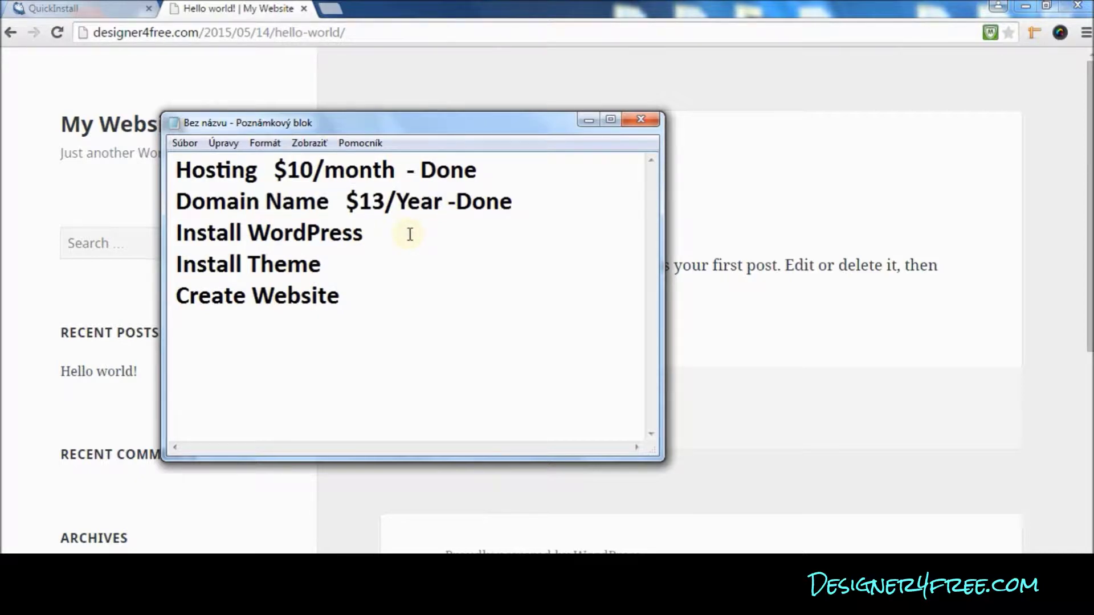
{"action": "type", "text": "Done"}
{"action": "left_click_drag", "start_coordinate": [340, 265], "coordinate": [171, 264]}
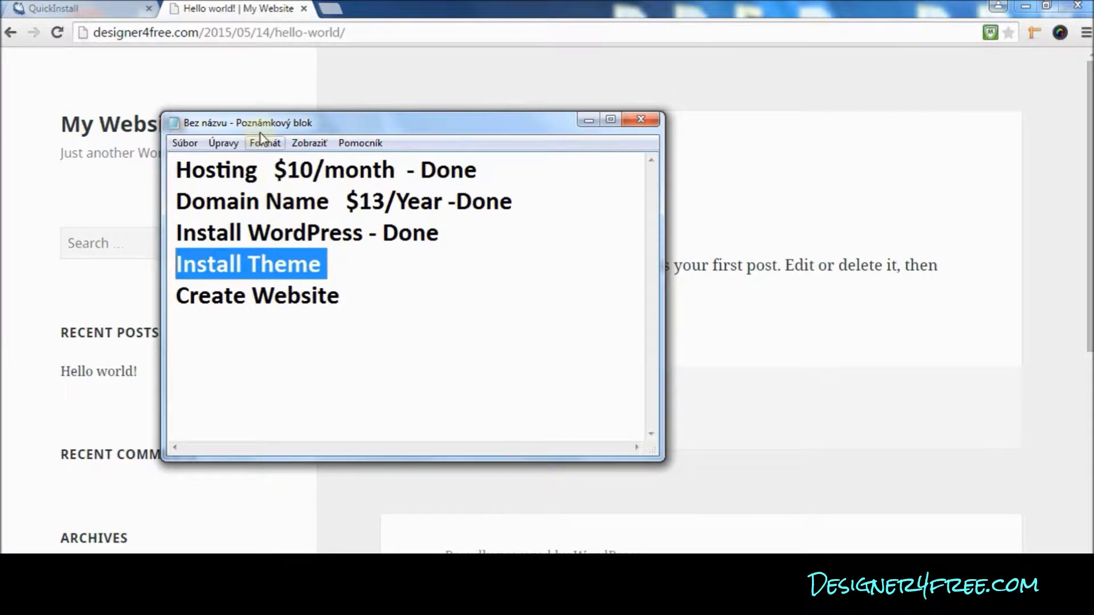
{"action": "left_click", "coordinate": [251, 7]}
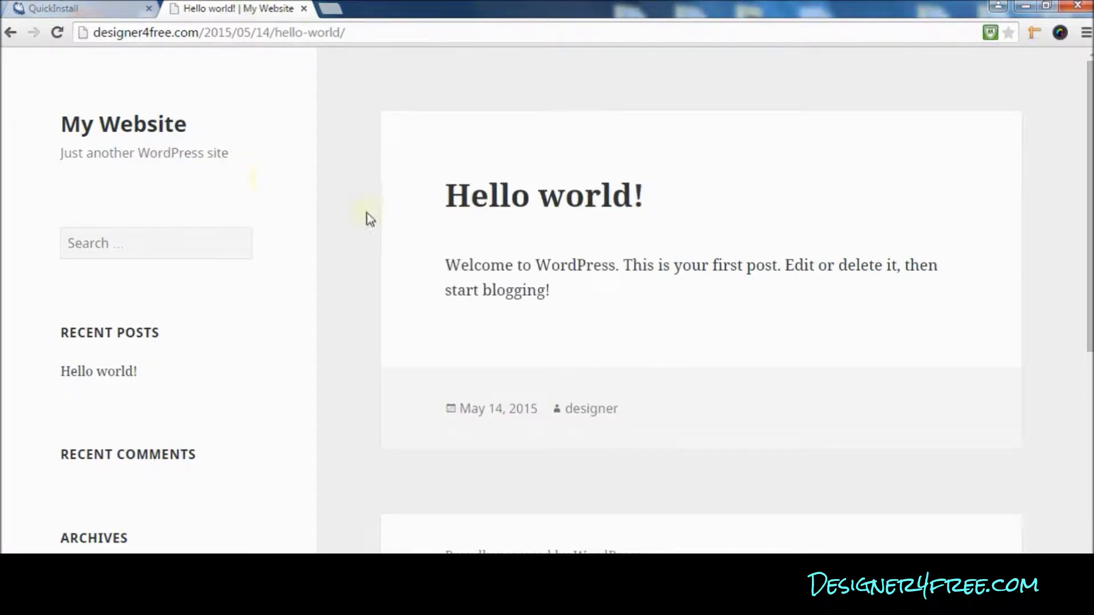
- Look up the new admin username on the QuickInstall details page
{"action": "scroll", "coordinate": [366, 251], "scroll_direction": "down", "scroll_amount": 2}
{"action": "scroll", "coordinate": [364, 254], "scroll_direction": "up", "scroll_amount": 2}
{"action": "left_click", "coordinate": [80, 7]}
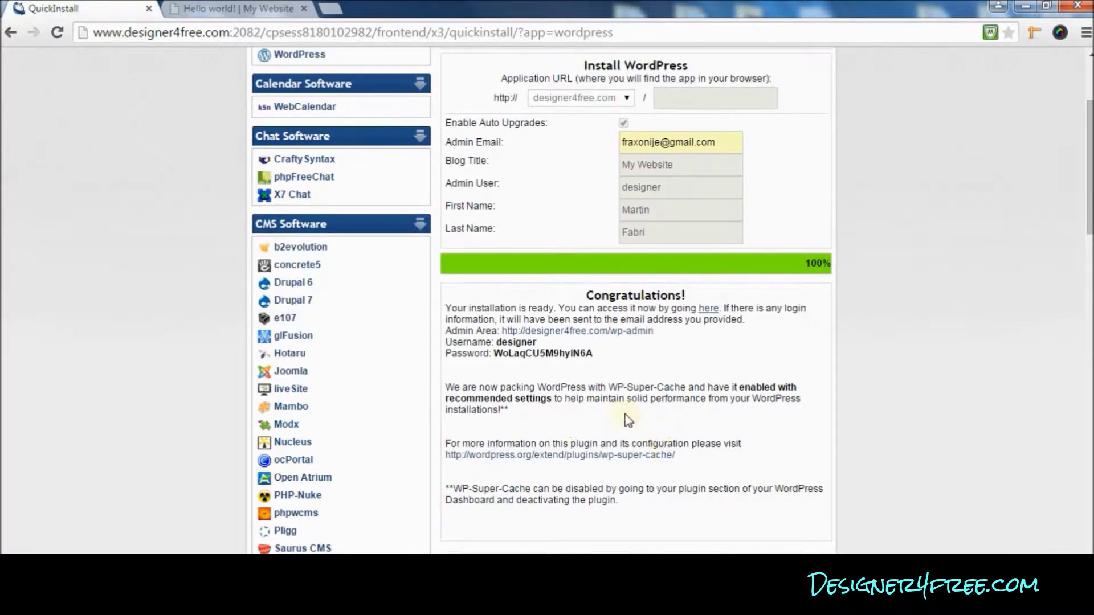
{"action": "left_click_drag", "start_coordinate": [498, 342], "coordinate": [535, 342]}
{"action": "key", "text": "ctrl+c"}
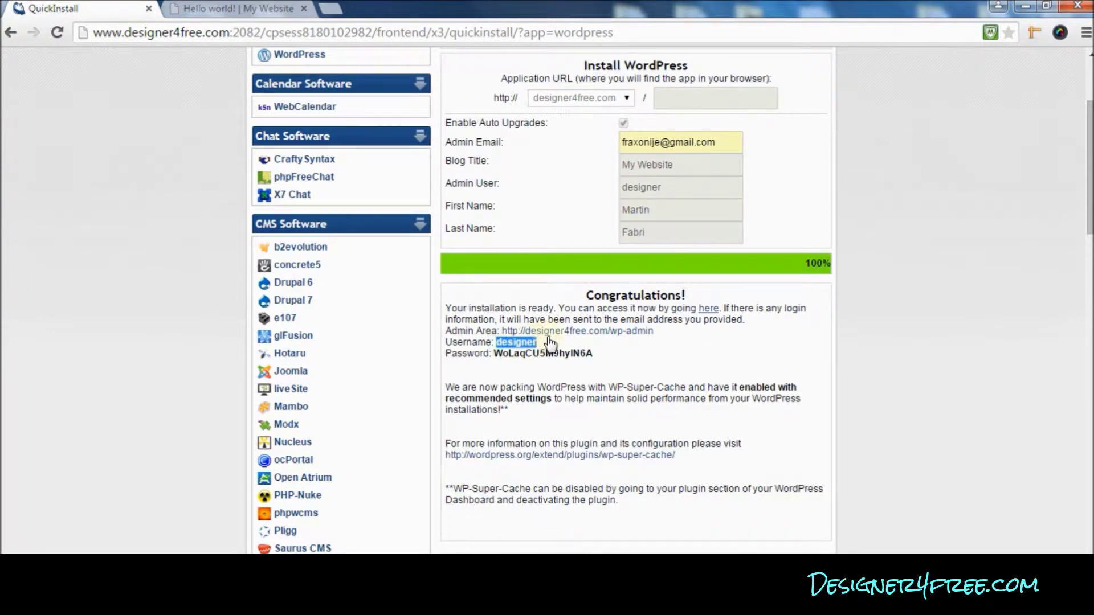
{"action": "left_click", "coordinate": [250, 7]}
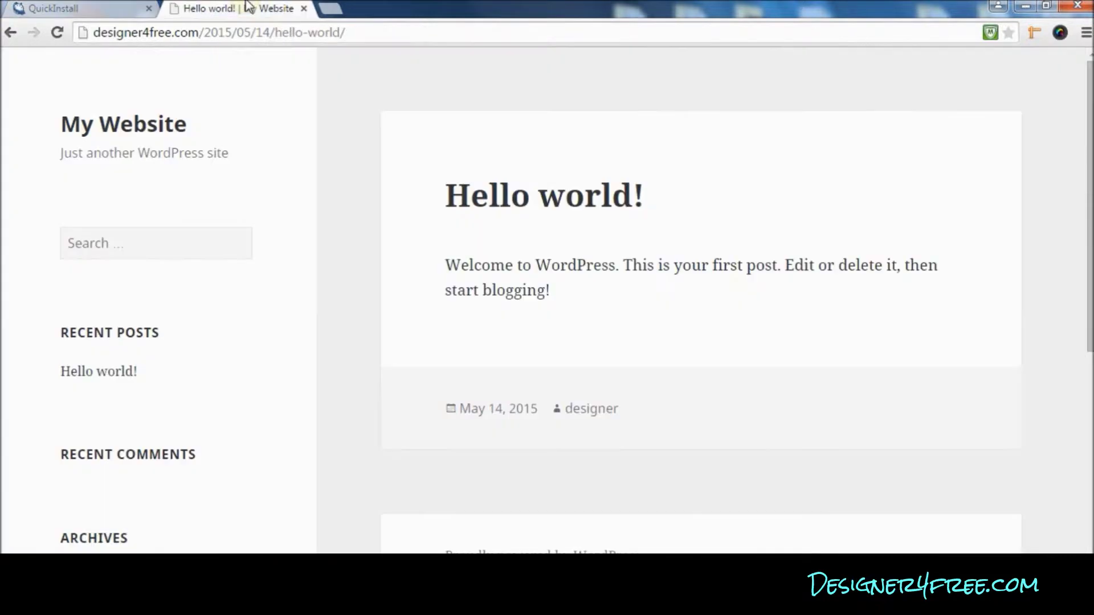
- Go to designer4free.com/wp-admin to load the WordPress login page
{"action": "left_click", "coordinate": [134, 123]}
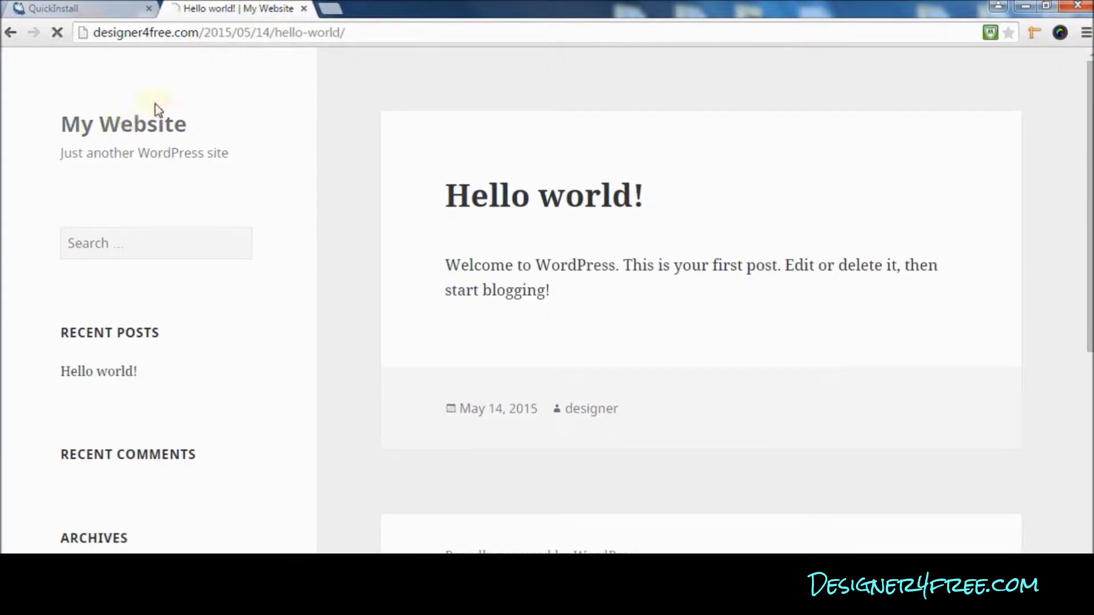
{"action": "left_click", "coordinate": [207, 34]}
{"action": "left_click", "coordinate": [205, 33]}
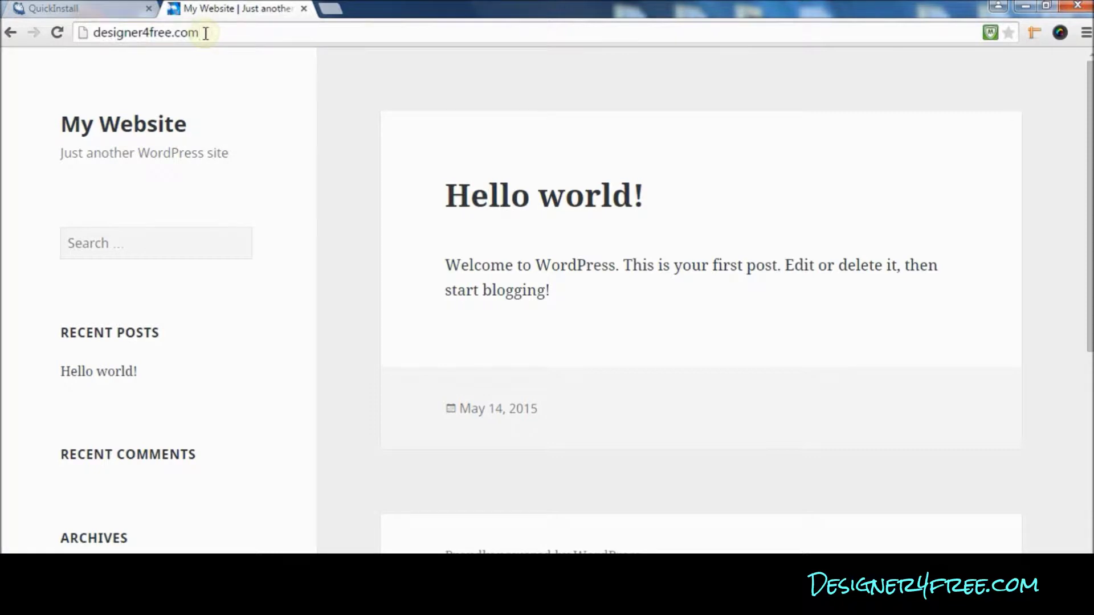
{"action": "type", "text": "/"}
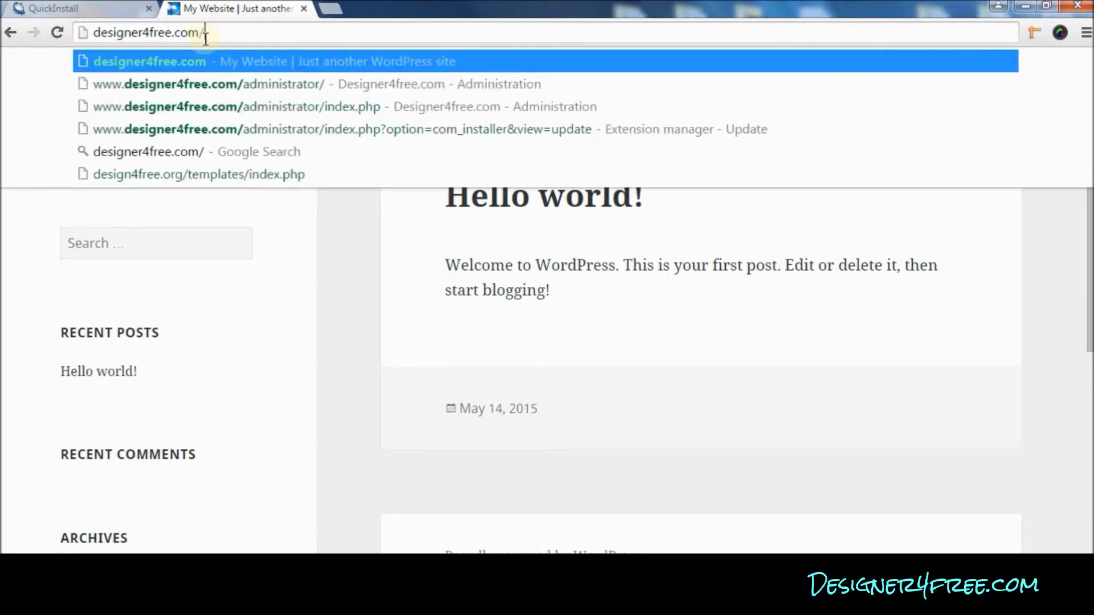
{"action": "type", "text": "wp-admin"}
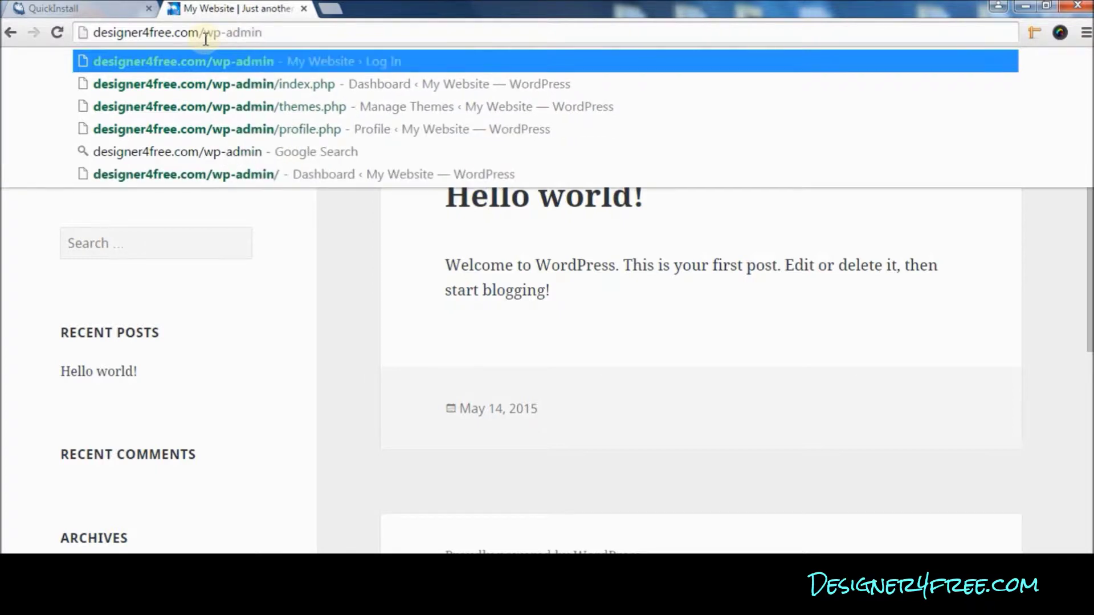
{"action": "key", "text": "Return"}
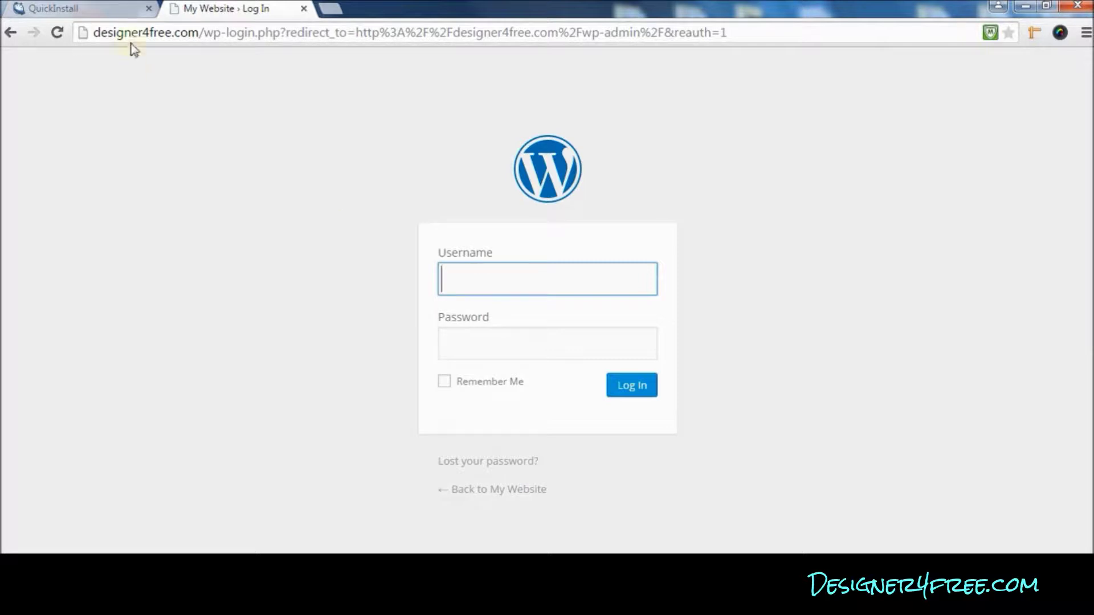
- Log in to the My Website admin with the admin username and the copied generated password
{"action": "left_click", "coordinate": [114, 8]}
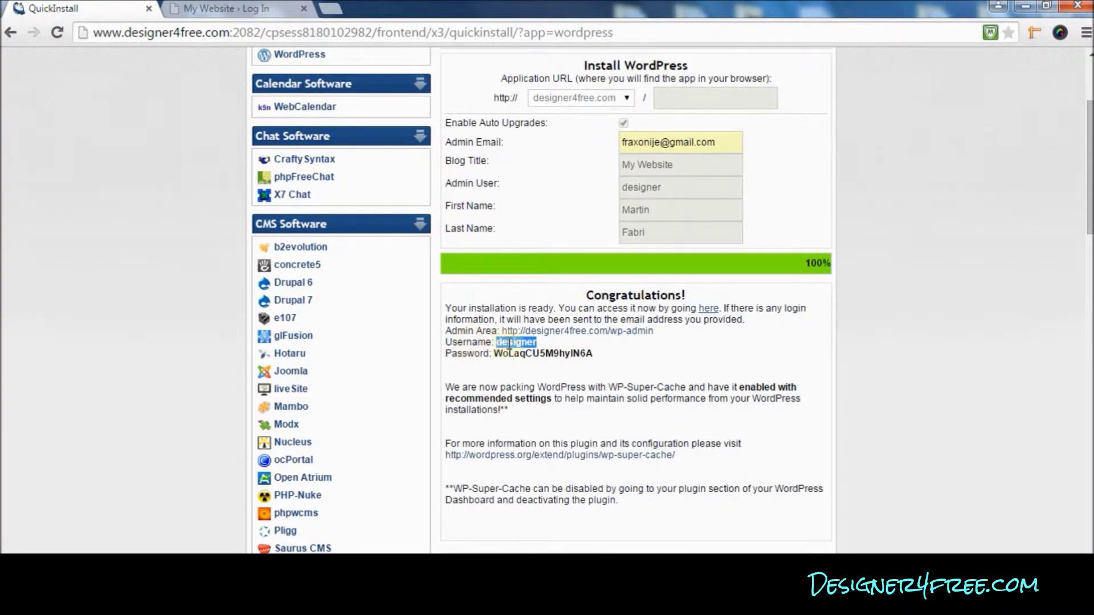
{"action": "left_click", "coordinate": [240, 8]}
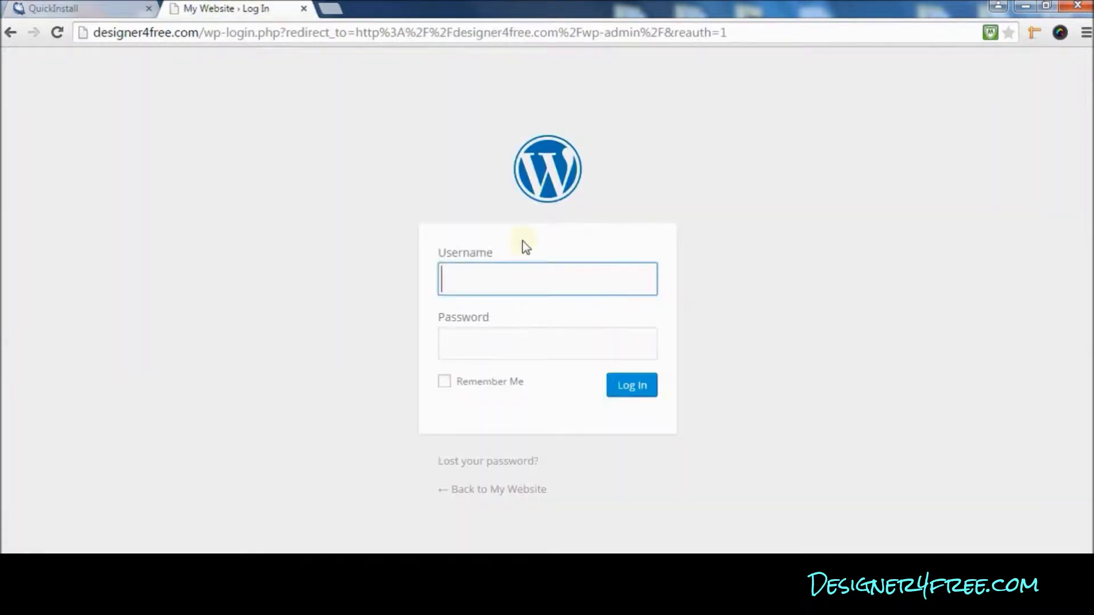
{"action": "key", "text": "ctrl+v"}
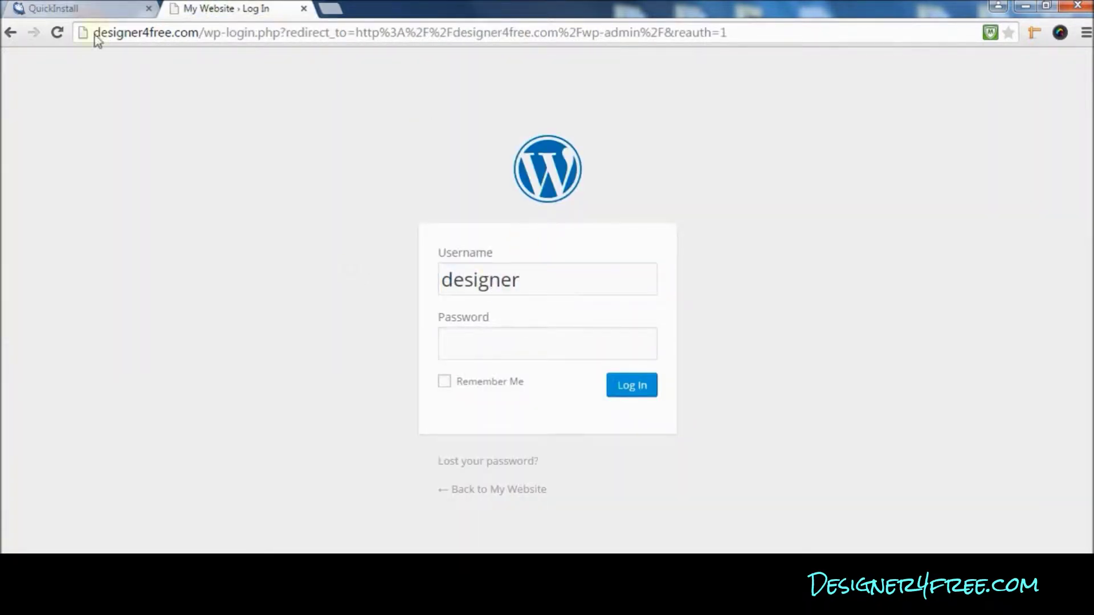
{"action": "key", "text": "ctrl+shift+Tab"}
{"action": "left_click_drag", "start_coordinate": [493, 353], "coordinate": [596, 353]}
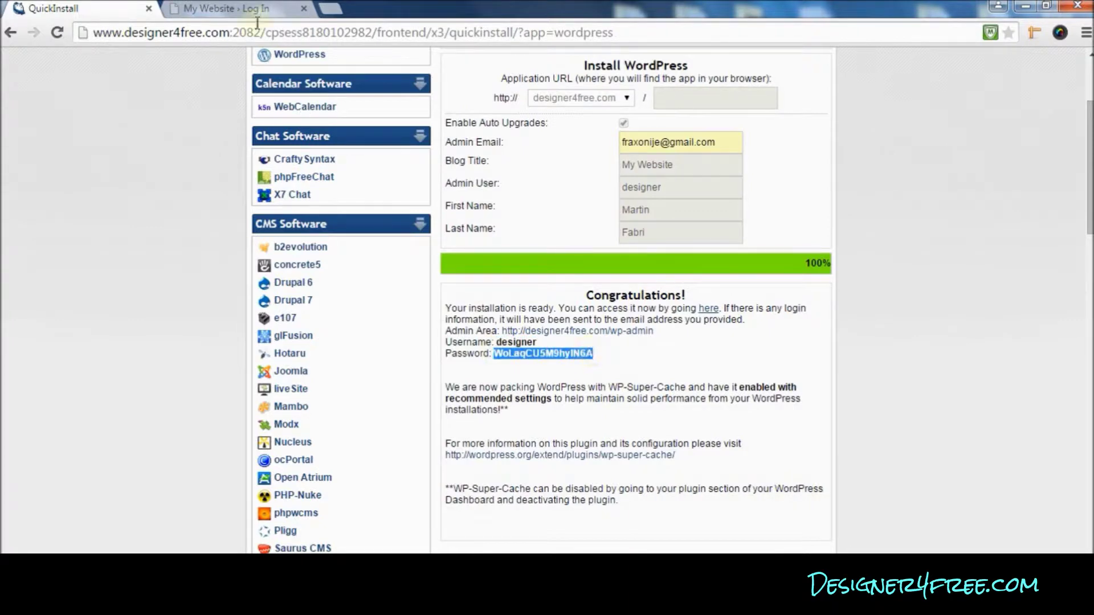
{"action": "left_click", "coordinate": [251, 7]}
{"action": "left_click", "coordinate": [486, 350]}
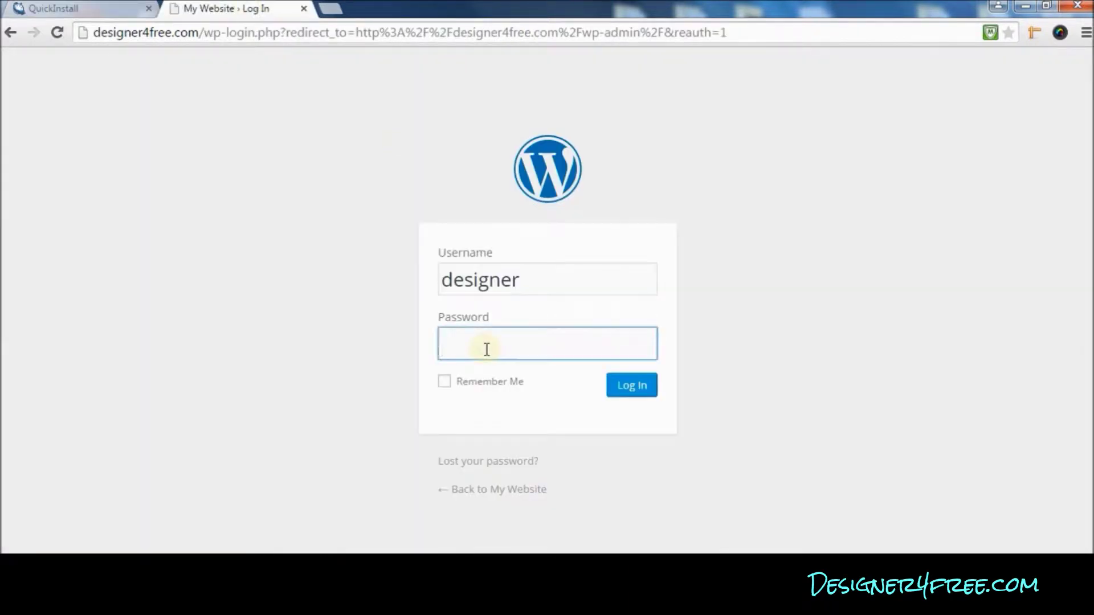
{"action": "key", "text": "ctrl+v"}
{"action": "left_click", "coordinate": [638, 387]}
{"action": "left_click", "coordinate": [635, 389]}
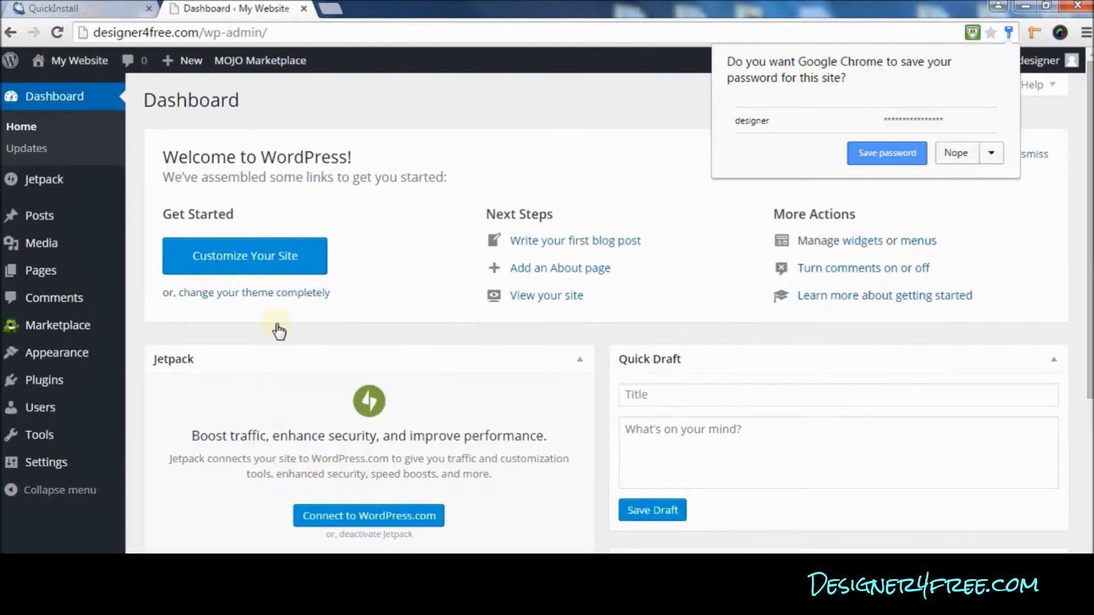
- Dismiss the save-password prompt, close the QuickInstall tab, and reload the Dashboard
{"action": "left_click", "coordinate": [459, 108]}
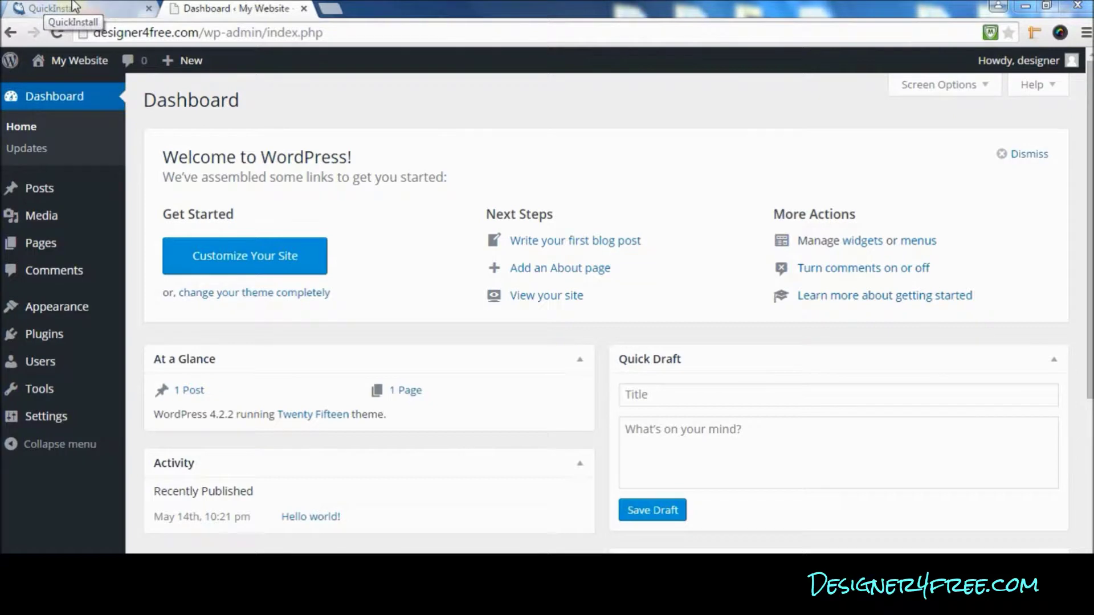
{"action": "left_click", "coordinate": [149, 8]}
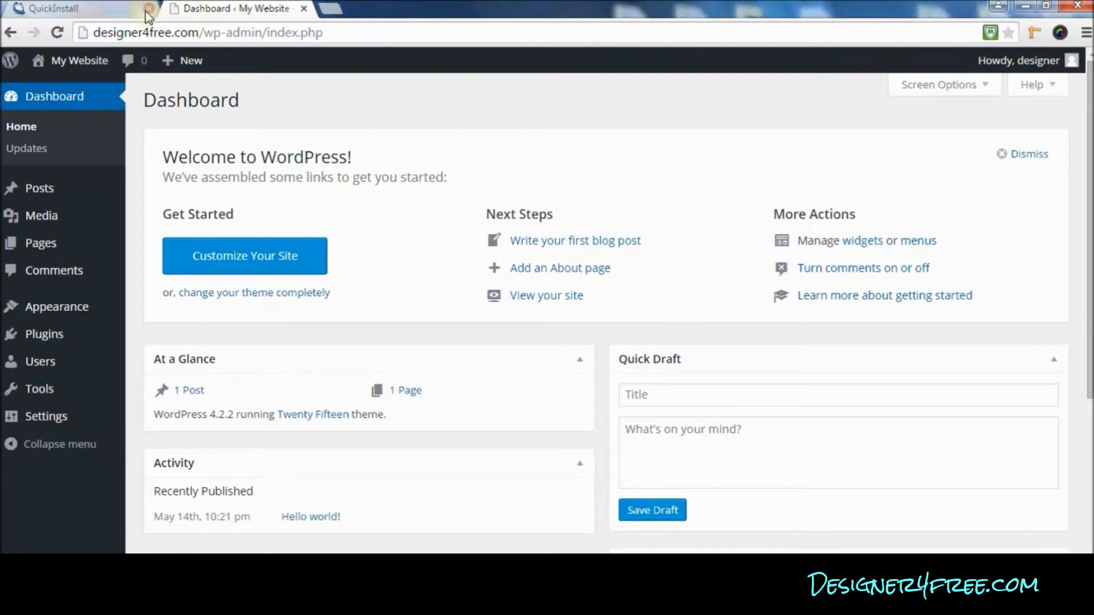
{"action": "left_click", "coordinate": [51, 96]}
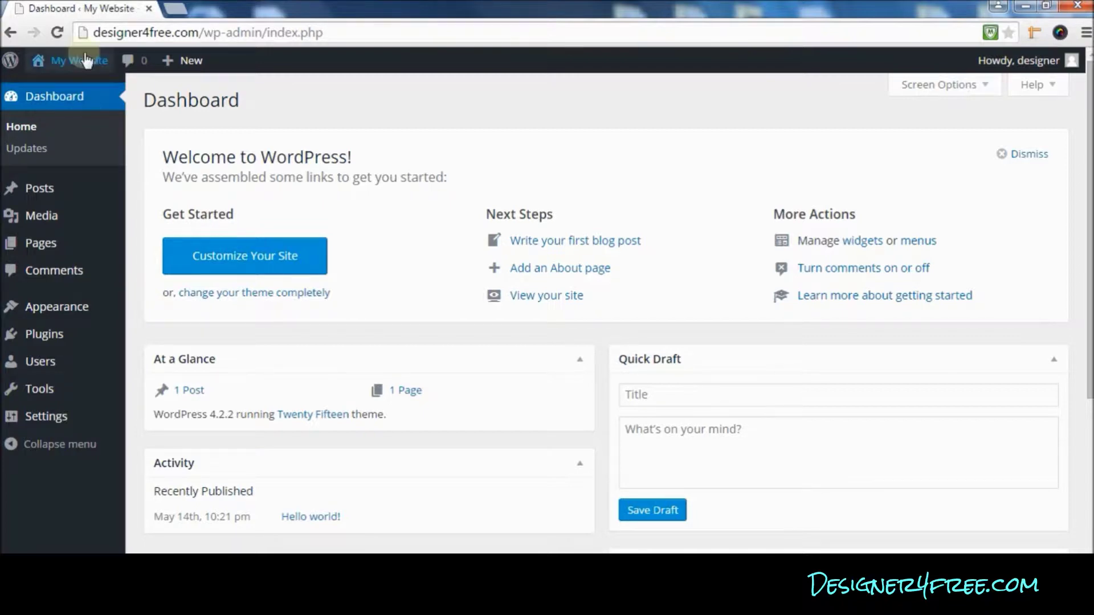
- Open the live site via My Website > Visit Site in a new tab and view it
{"action": "mouse_move", "coordinate": [83, 67]}
{"action": "right_click", "coordinate": [61, 92]}
{"action": "left_click", "coordinate": [97, 96]}
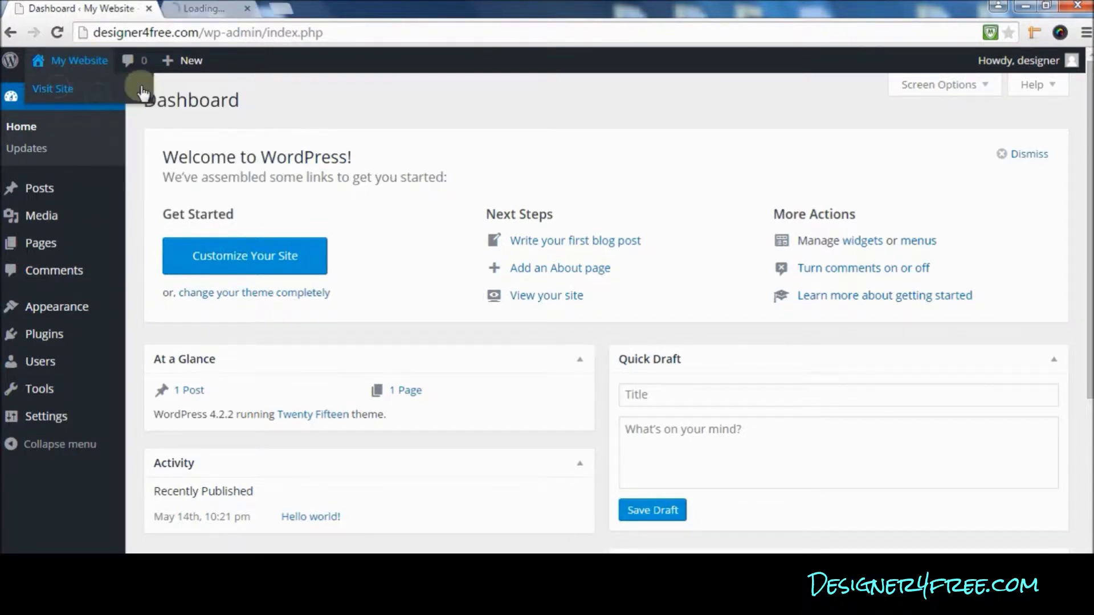
{"action": "left_click", "coordinate": [224, 8]}
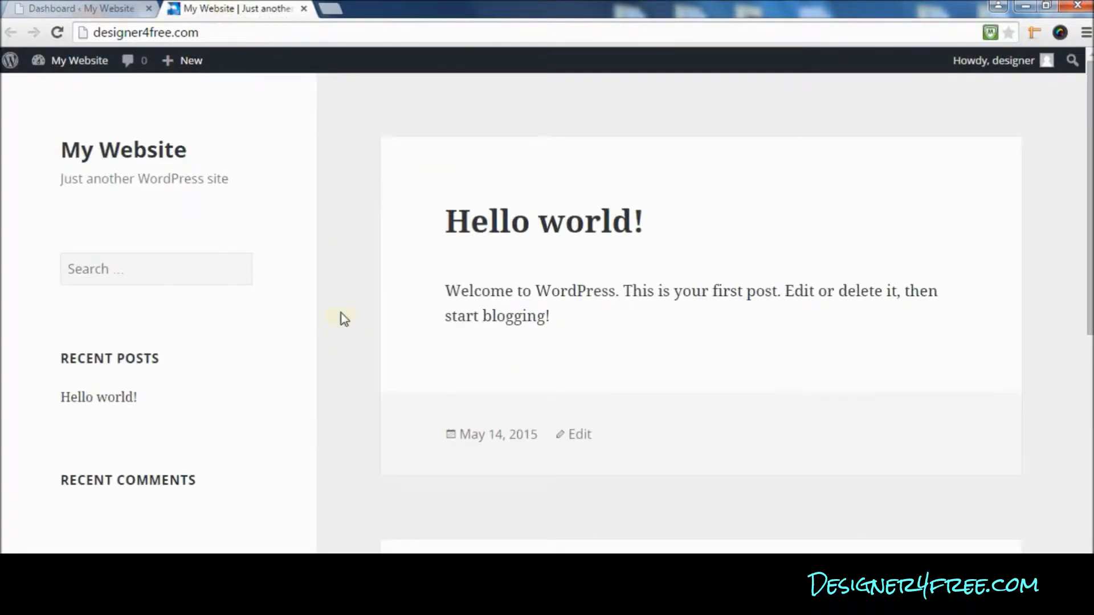
{"action": "scroll", "coordinate": [341, 325], "scroll_direction": "down", "scroll_amount": 7}
{"action": "scroll", "coordinate": [360, 393], "scroll_direction": "up", "scroll_amount": 1}
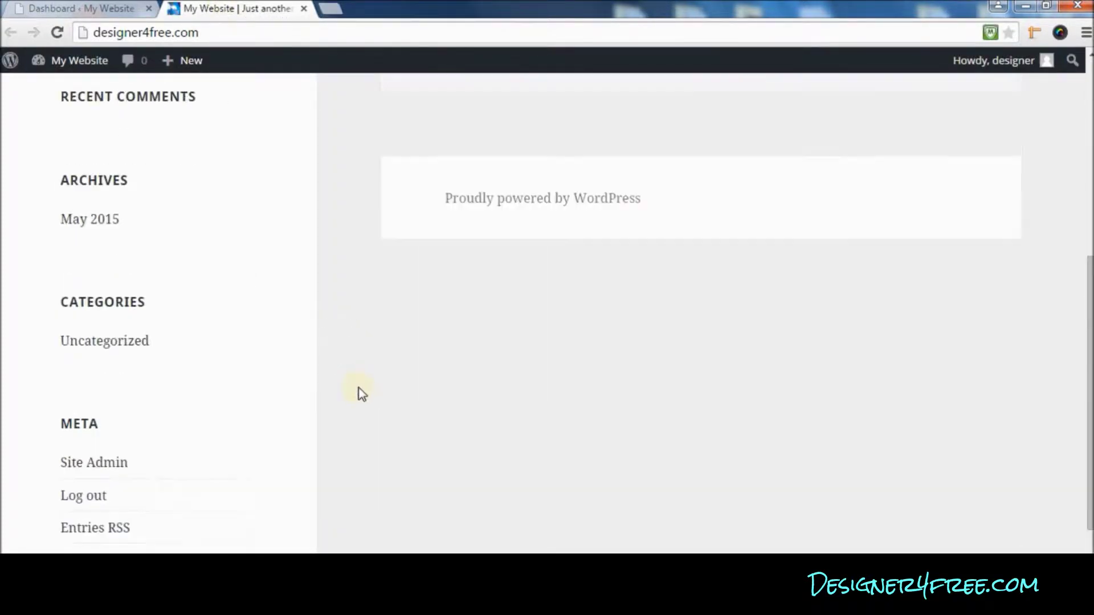
{"action": "scroll", "coordinate": [360, 393], "scroll_direction": "up", "scroll_amount": 8}
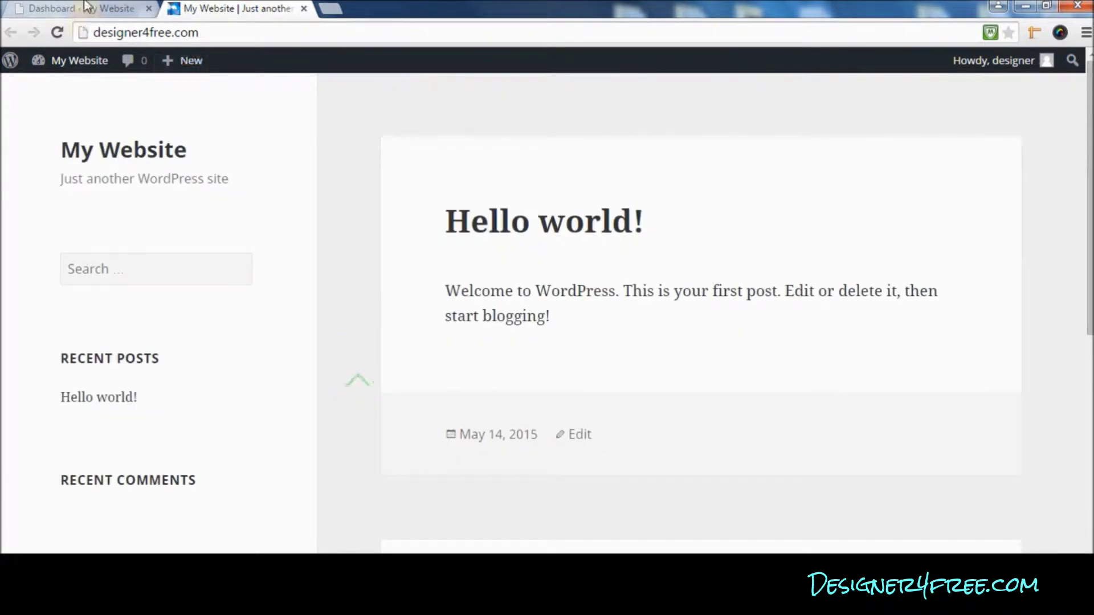
{"action": "left_click", "coordinate": [87, 7]}
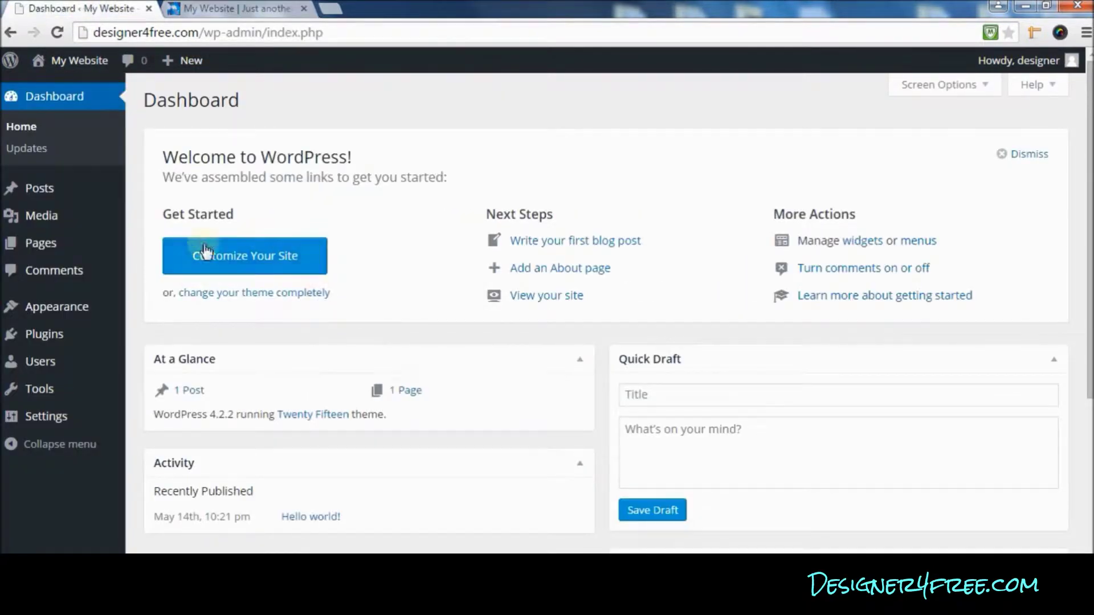
{"action": "left_click", "coordinate": [82, 313]}
- Search the theme directory for 'vantage' and install the Vantage 1.4.2 theme
{"action": "left_click", "coordinate": [159, 315]}
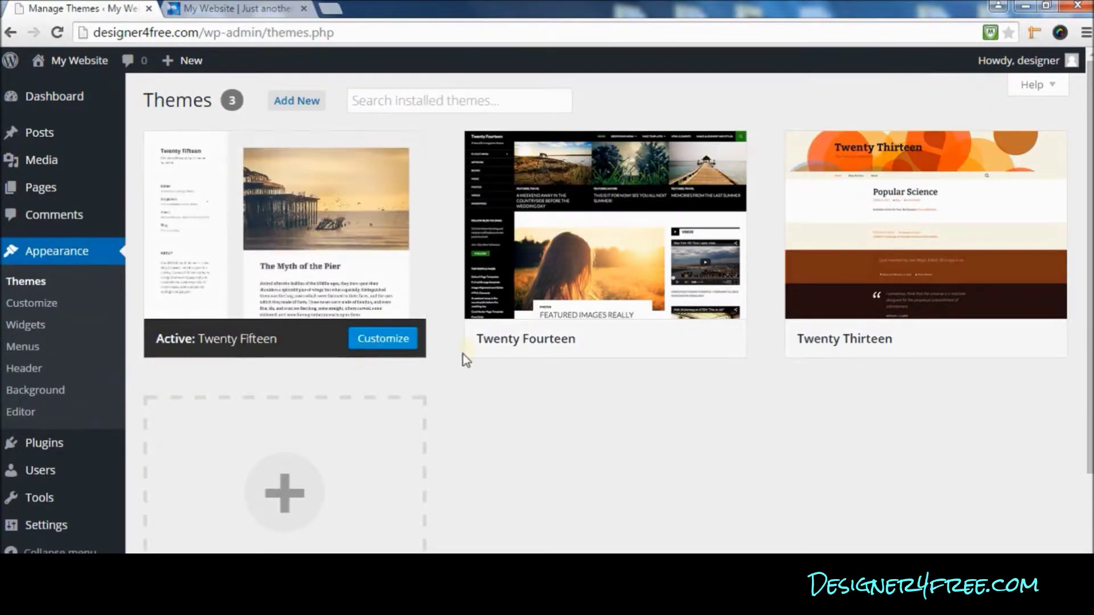
{"action": "left_click", "coordinate": [296, 101]}
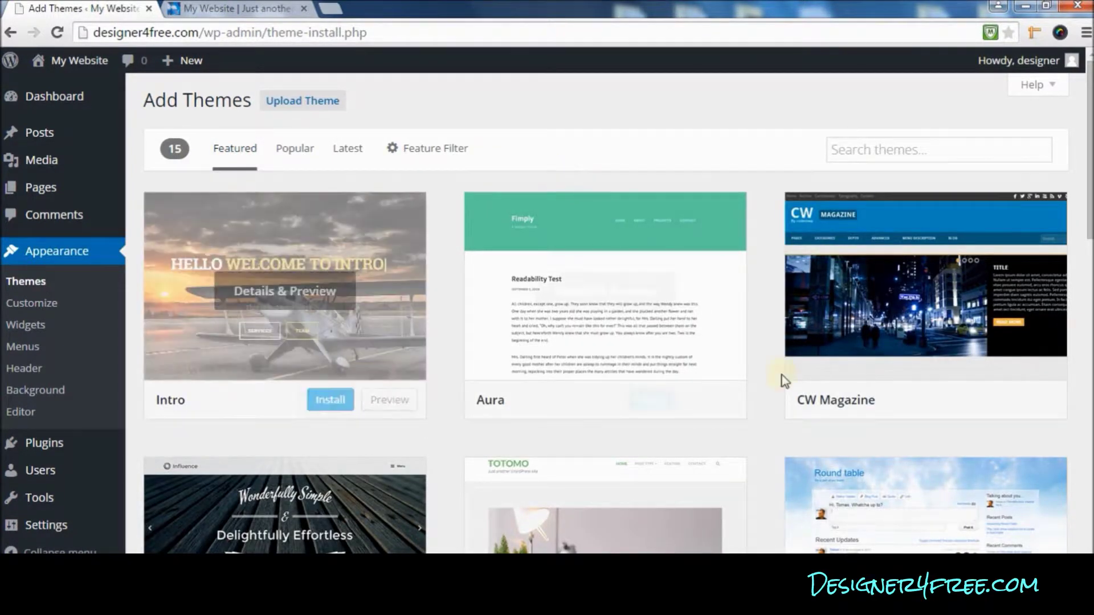
{"action": "scroll", "coordinate": [608, 438], "scroll_direction": "down", "scroll_amount": 7}
{"action": "scroll", "coordinate": [447, 398], "scroll_direction": "up", "scroll_amount": 7}
{"action": "mouse_move", "coordinate": [600, 336]}
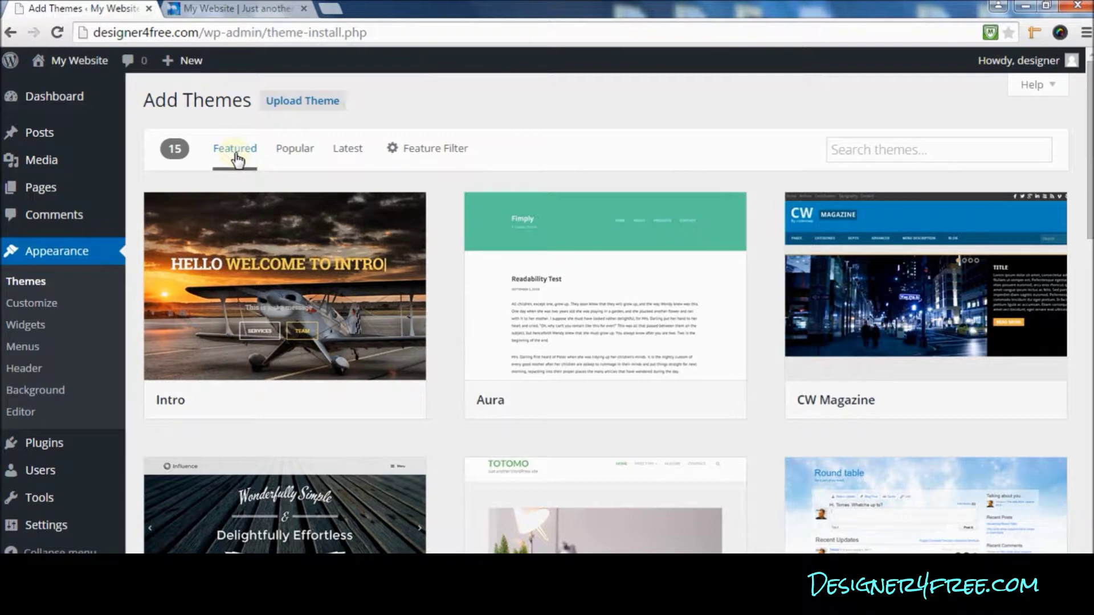
{"action": "left_click", "coordinate": [866, 149]}
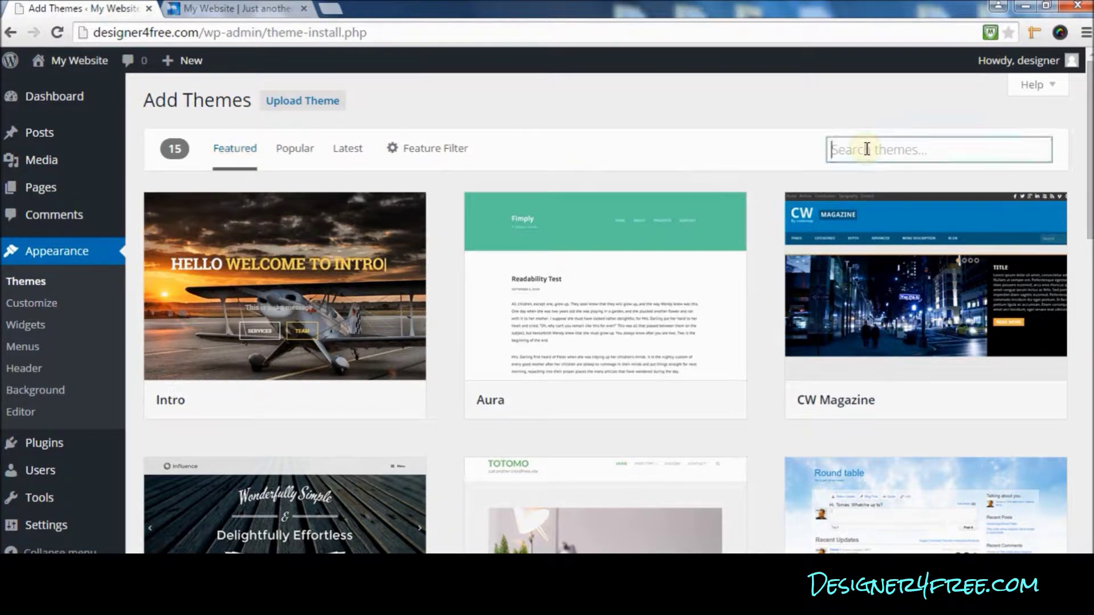
{"action": "type", "text": "vantage"}
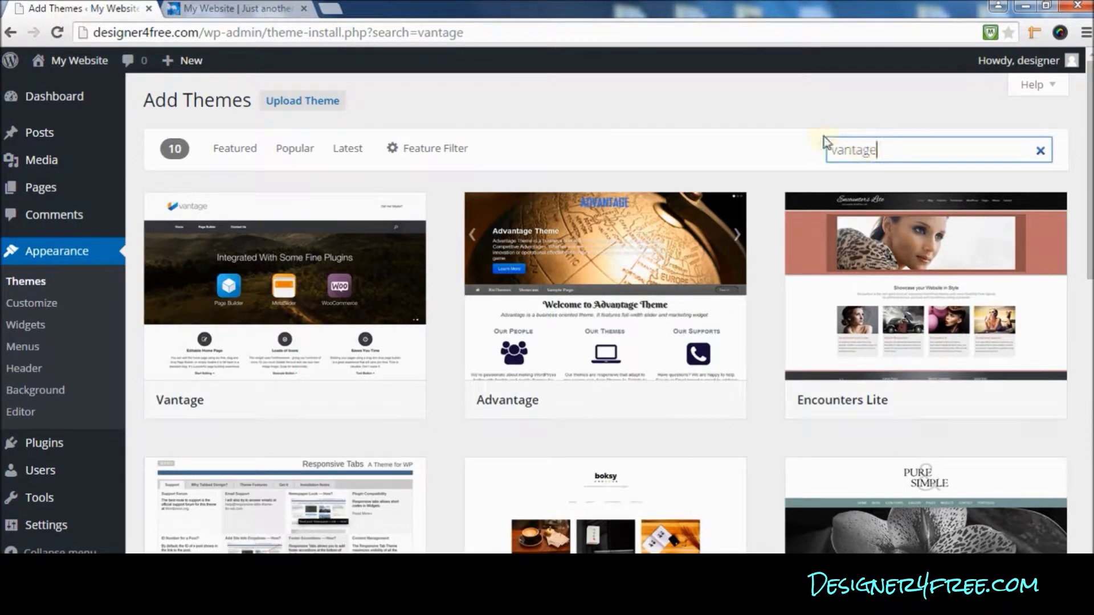
{"action": "left_click", "coordinate": [378, 179]}
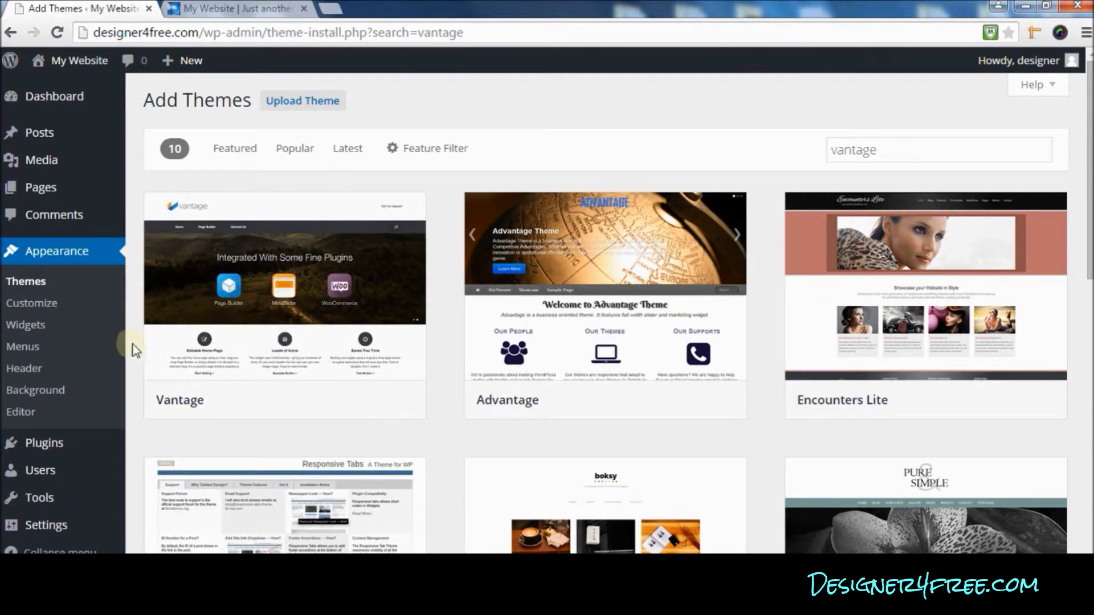
{"action": "mouse_move", "coordinate": [280, 286]}
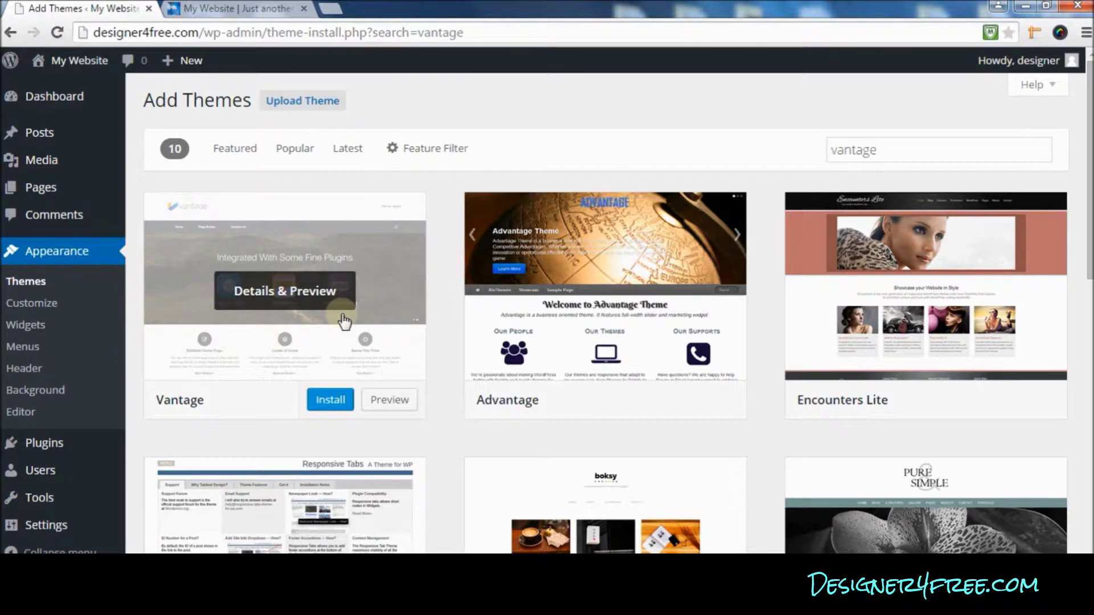
{"action": "left_click", "coordinate": [330, 402]}
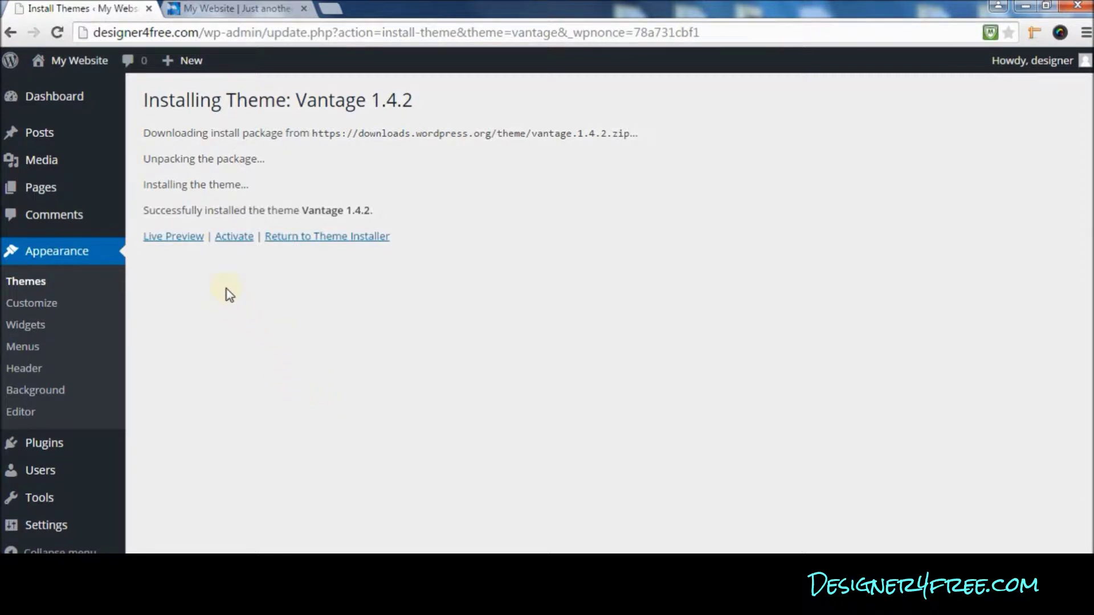
- Activate Vantage and reload the site's front page to see the new design
{"action": "left_click", "coordinate": [235, 236]}
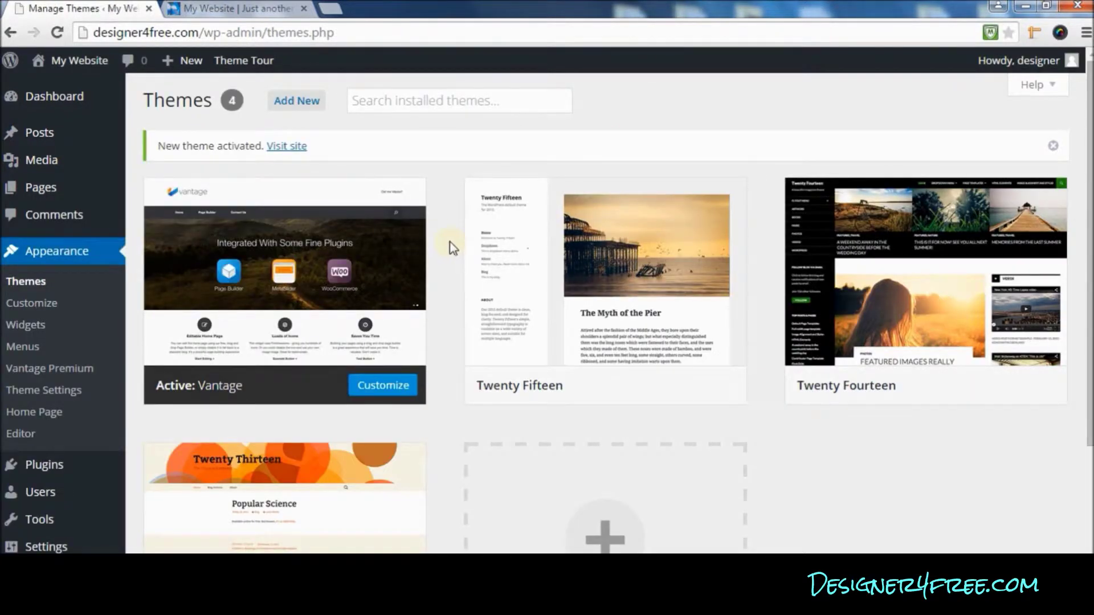
{"action": "left_click", "coordinate": [235, 11]}
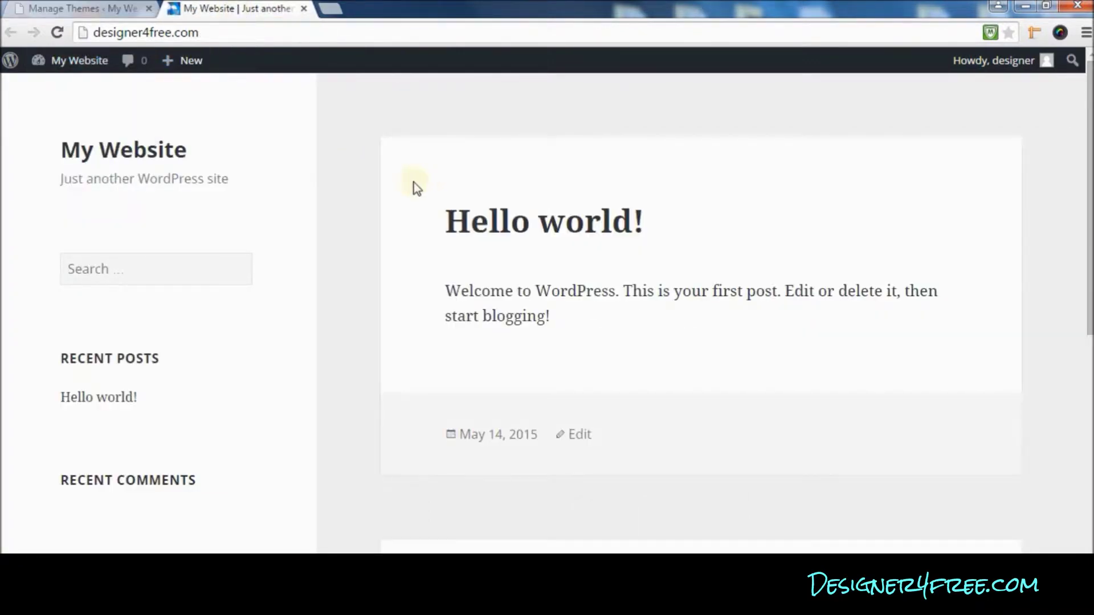
{"action": "scroll", "coordinate": [306, 390], "scroll_direction": "down", "scroll_amount": 5}
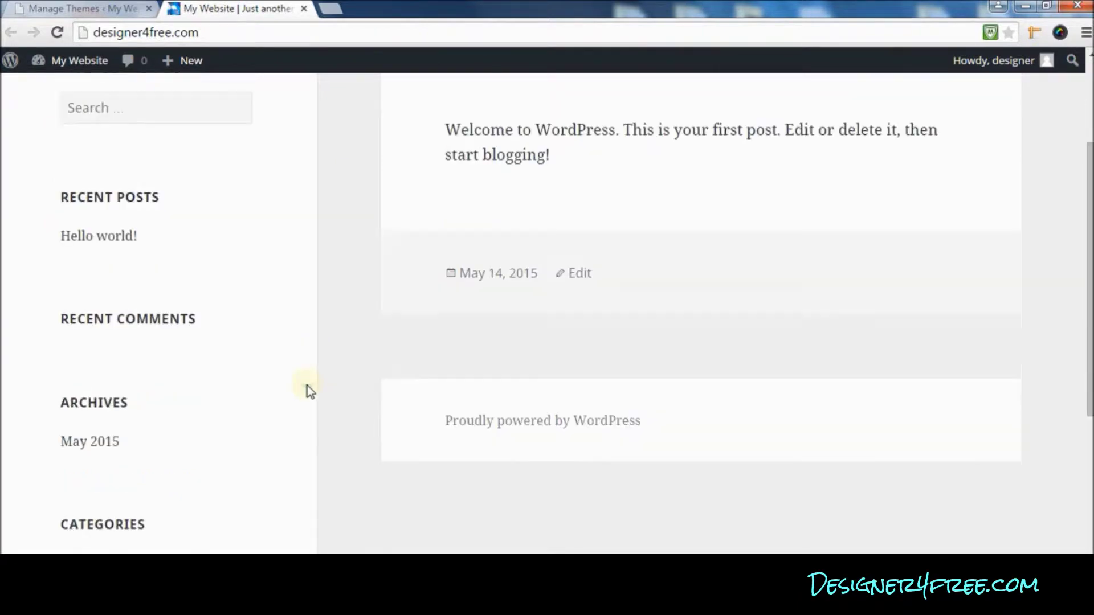
{"action": "scroll", "coordinate": [306, 389], "scroll_direction": "up", "scroll_amount": 5}
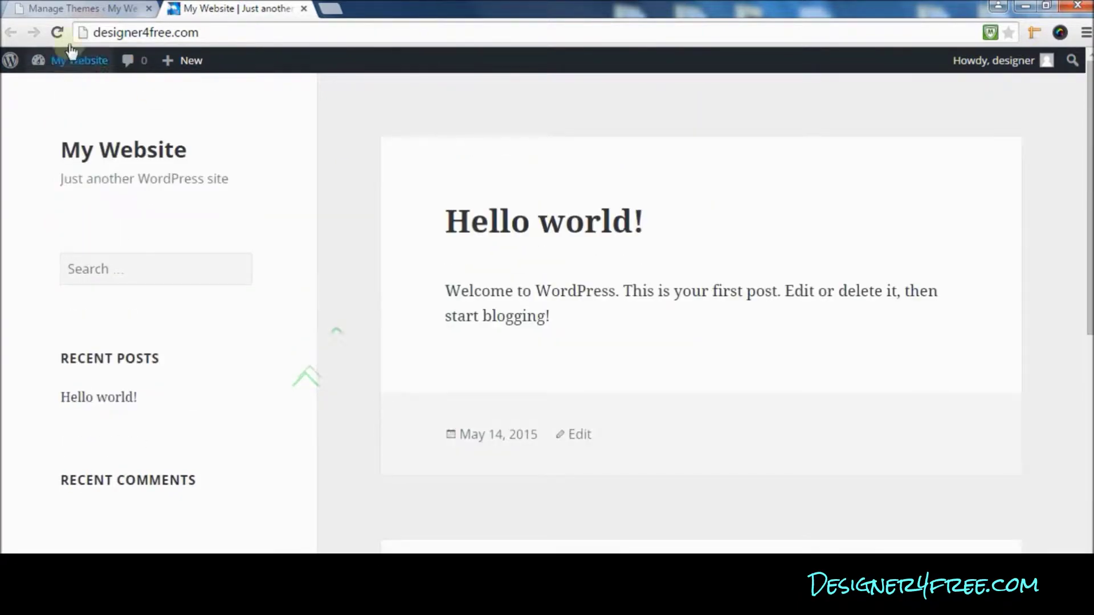
{"action": "left_click", "coordinate": [57, 32]}
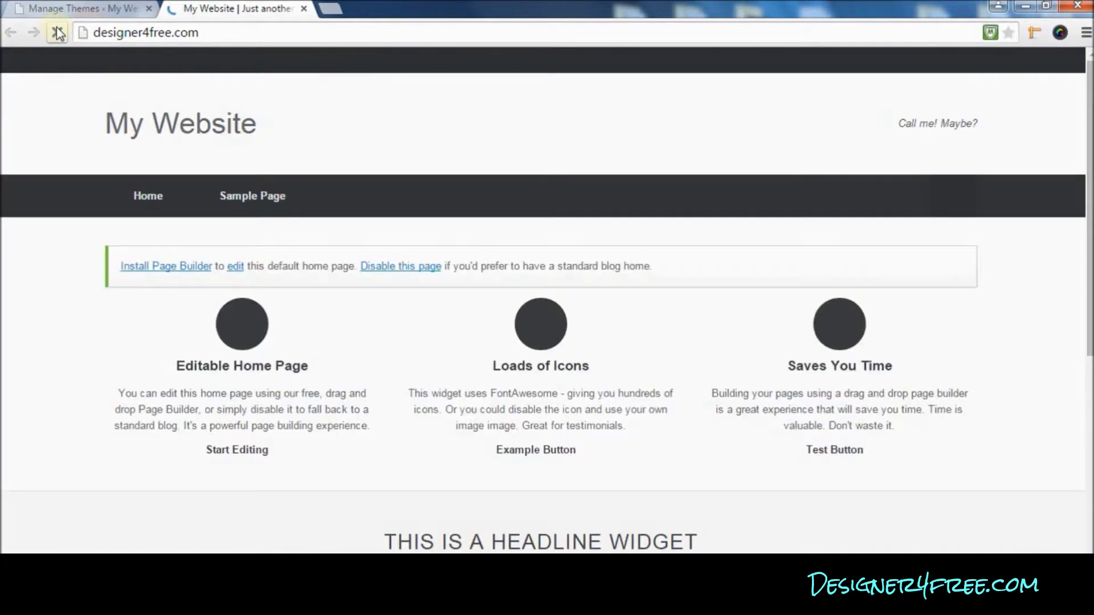
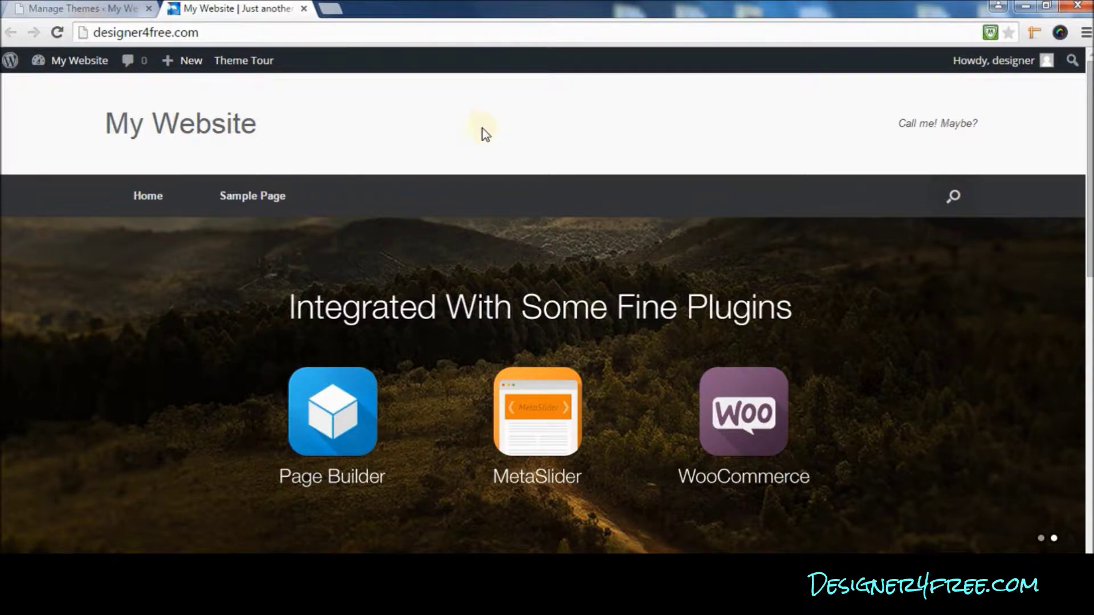
- Append ' - Done' to Install Theme in the Notepad checklist, highlight Create Website, and return to the browser
{"action": "scroll", "coordinate": [498, 335], "scroll_direction": "down", "scroll_amount": 8}
{"action": "scroll", "coordinate": [477, 342], "scroll_direction": "up", "scroll_amount": 1}
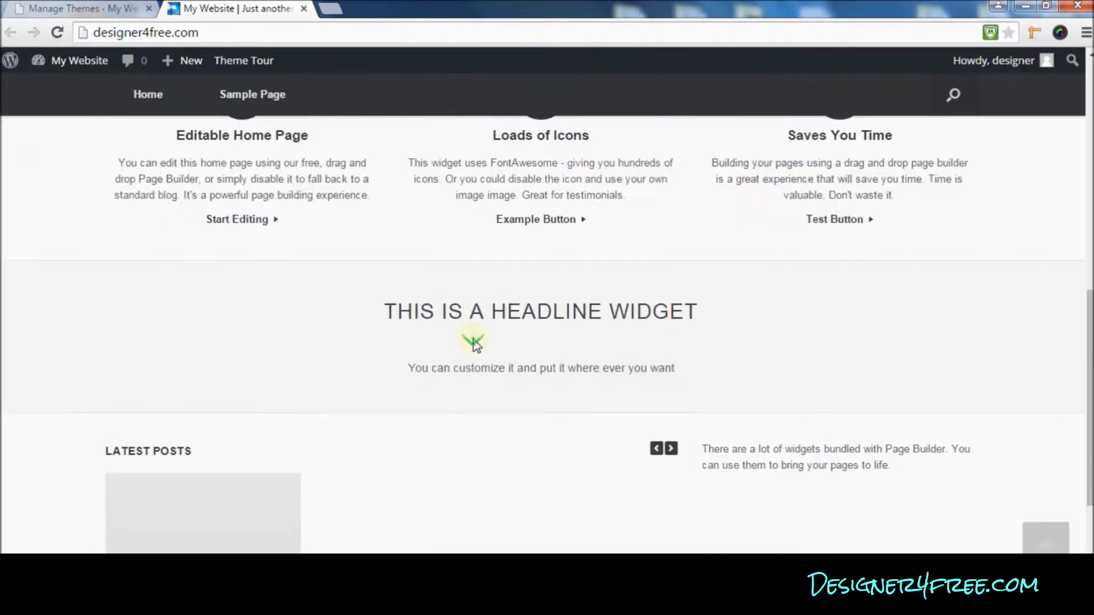
{"action": "scroll", "coordinate": [474, 342], "scroll_direction": "up", "scroll_amount": 7}
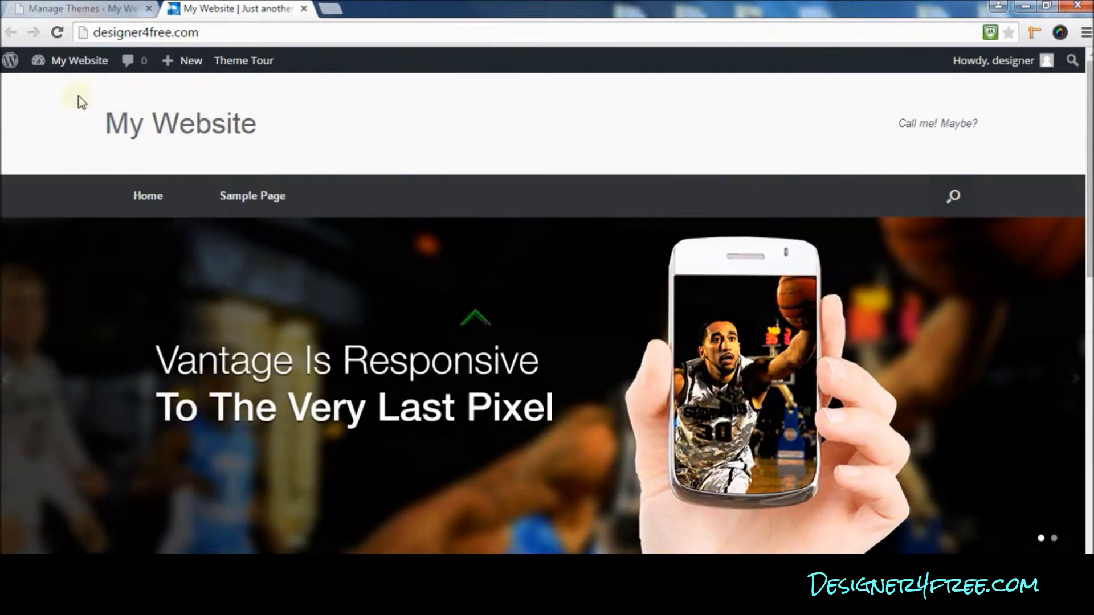
{"action": "mouse_move", "coordinate": [317, 599]}
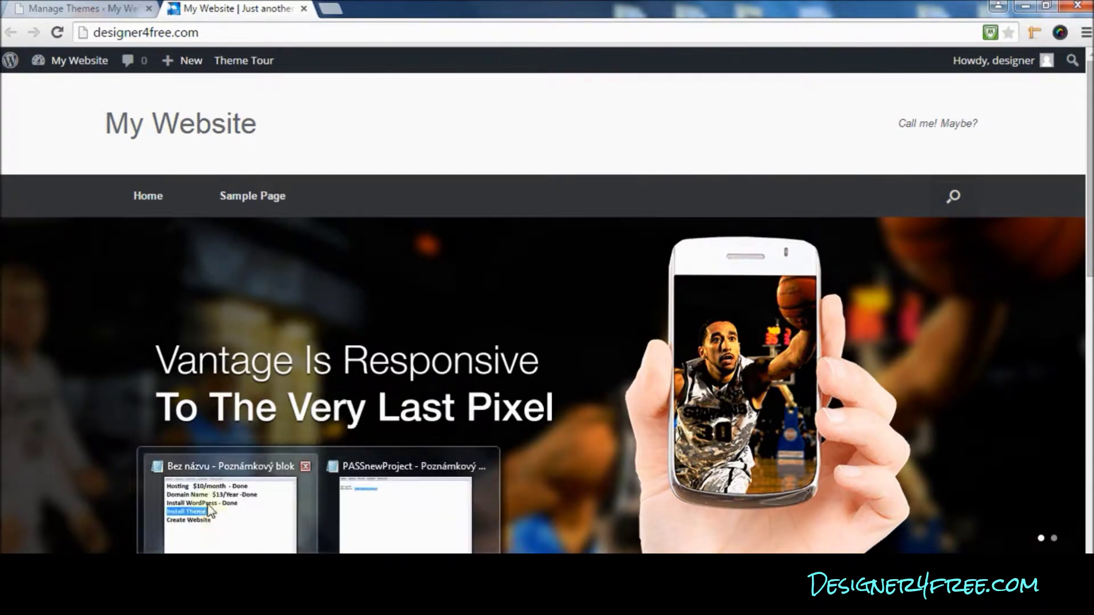
{"action": "left_click", "coordinate": [211, 511]}
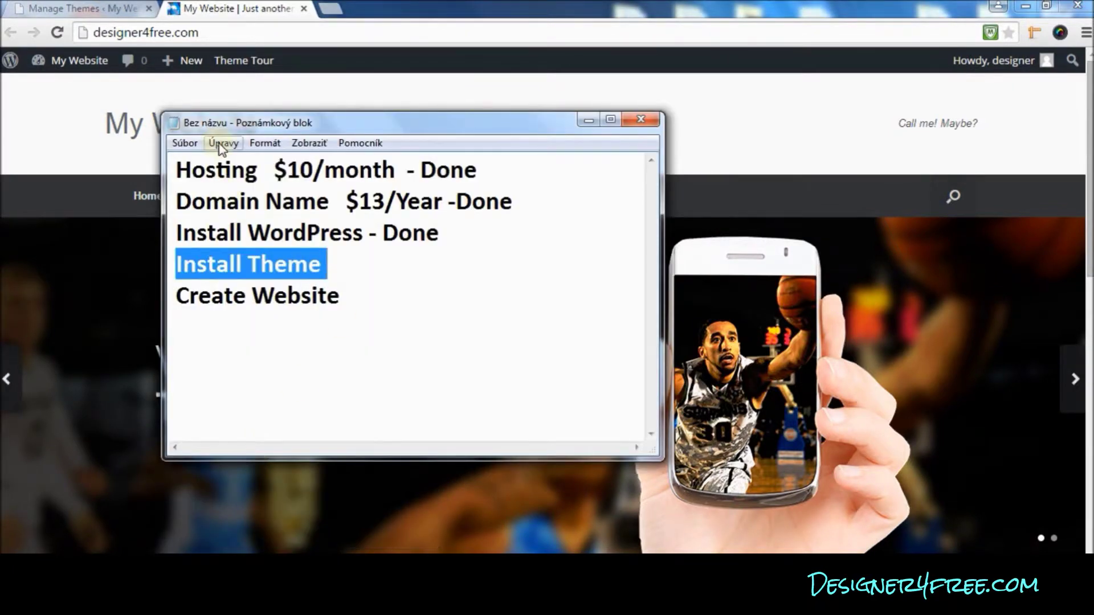
{"action": "left_click_drag", "start_coordinate": [233, 169], "coordinate": [486, 204]}
{"action": "left_click_drag", "start_coordinate": [459, 241], "coordinate": [329, 233]}
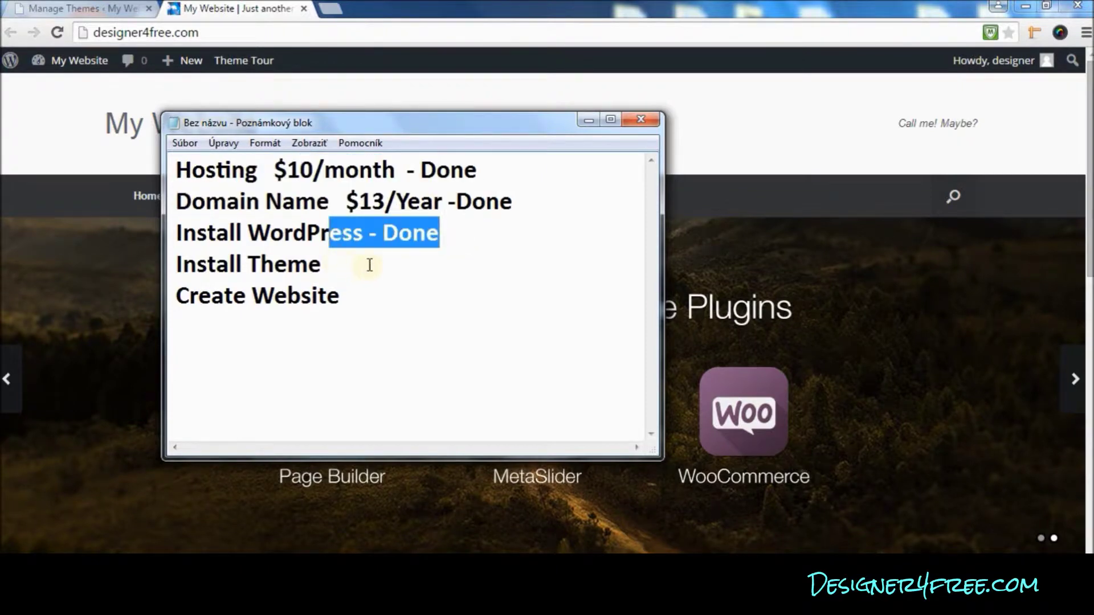
{"action": "left_click", "coordinate": [369, 264]}
{"action": "type", "text": "- "}
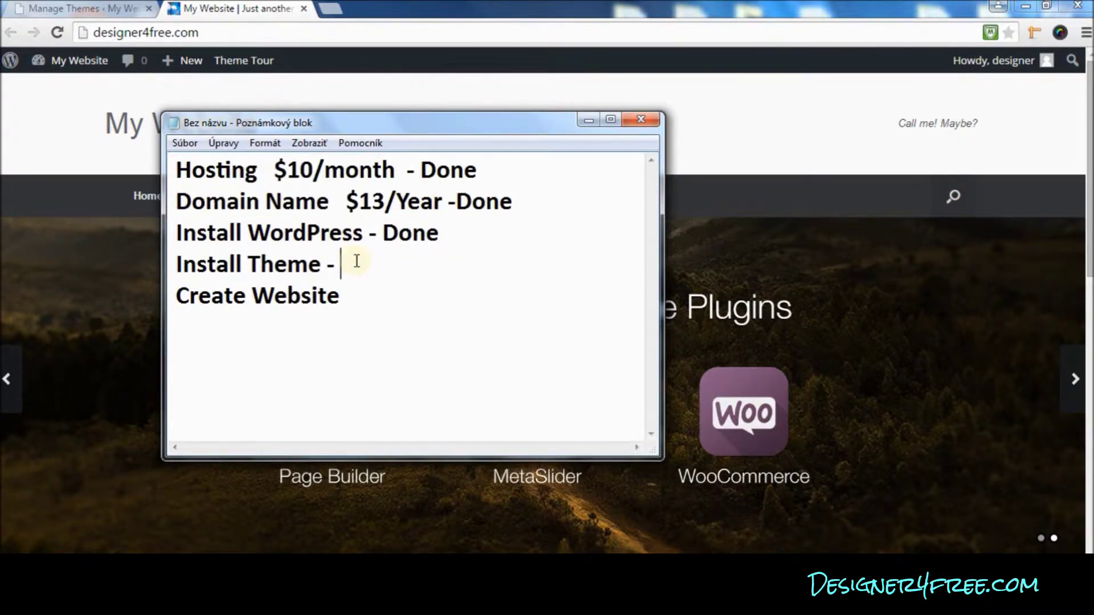
{"action": "type", "text": "Done"}
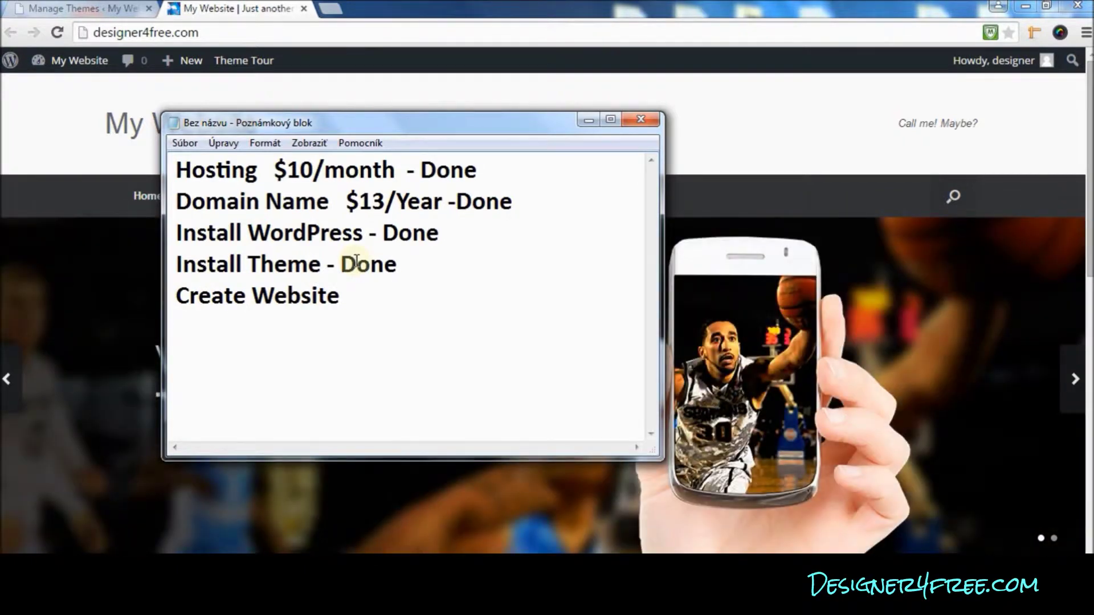
{"action": "left_click_drag", "start_coordinate": [345, 295], "coordinate": [181, 295]}
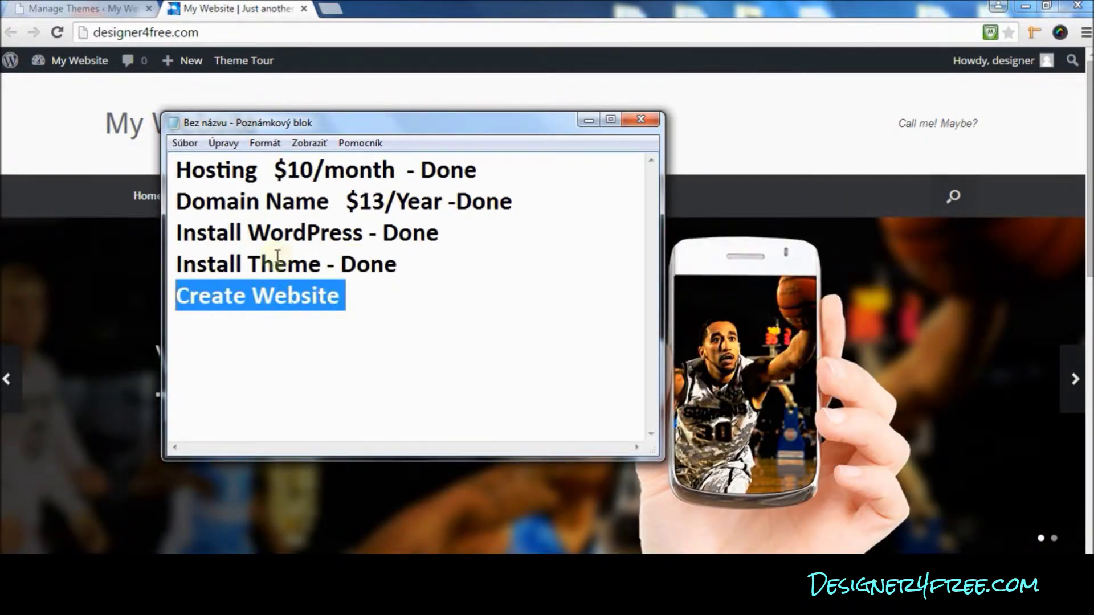
{"action": "left_click", "coordinate": [220, 5]}
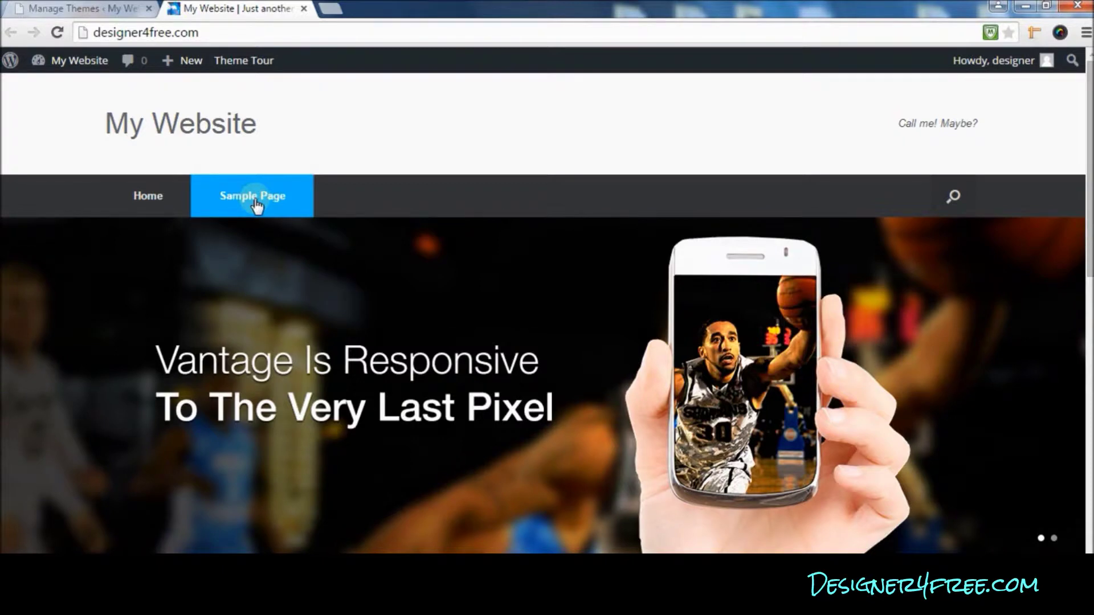
- Trash the default Sample Page from the admin Pages list, then view the live front page
{"action": "left_click", "coordinate": [116, 10]}
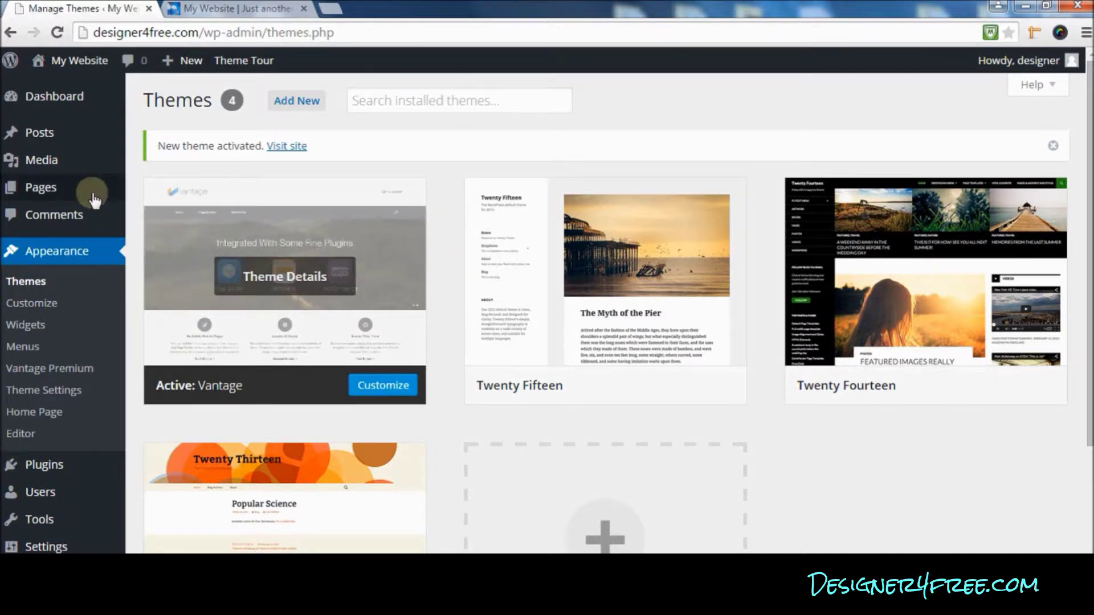
{"action": "left_click", "coordinate": [44, 192]}
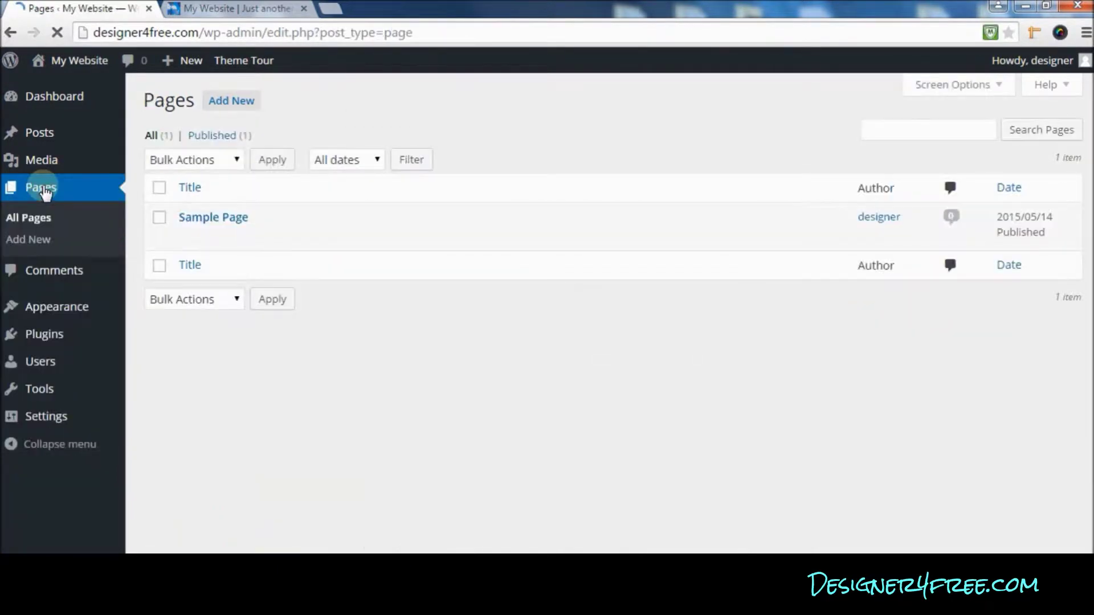
{"action": "mouse_move", "coordinate": [193, 220]}
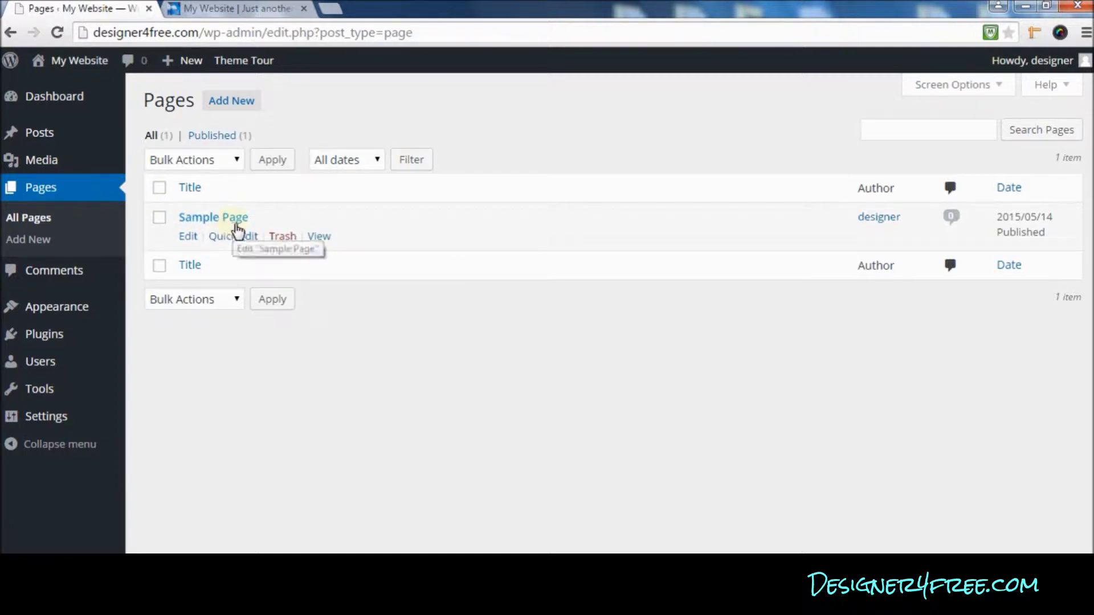
{"action": "left_click", "coordinate": [283, 236]}
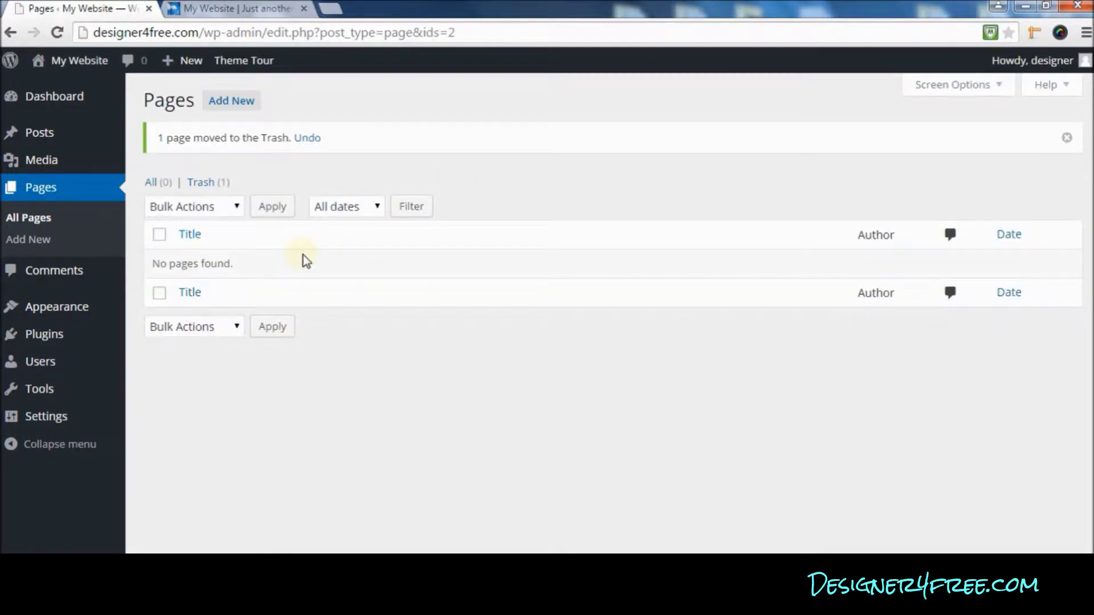
{"action": "left_click", "coordinate": [228, 8]}
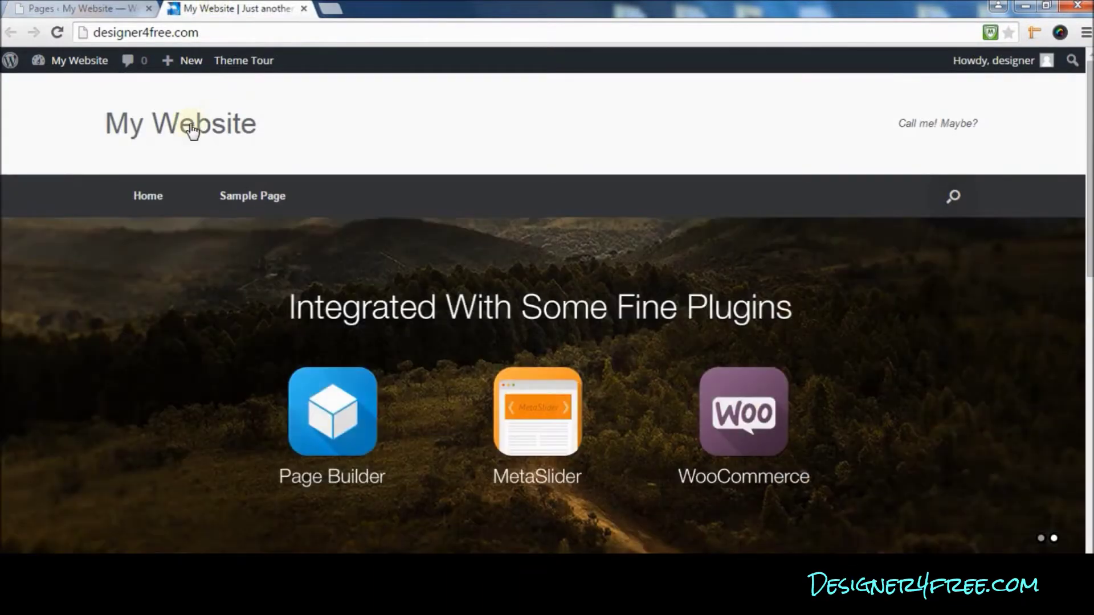
- Reload the front page and scroll it to confirm Sample Page left the menu, then return to Pages
{"action": "left_click", "coordinate": [57, 32]}
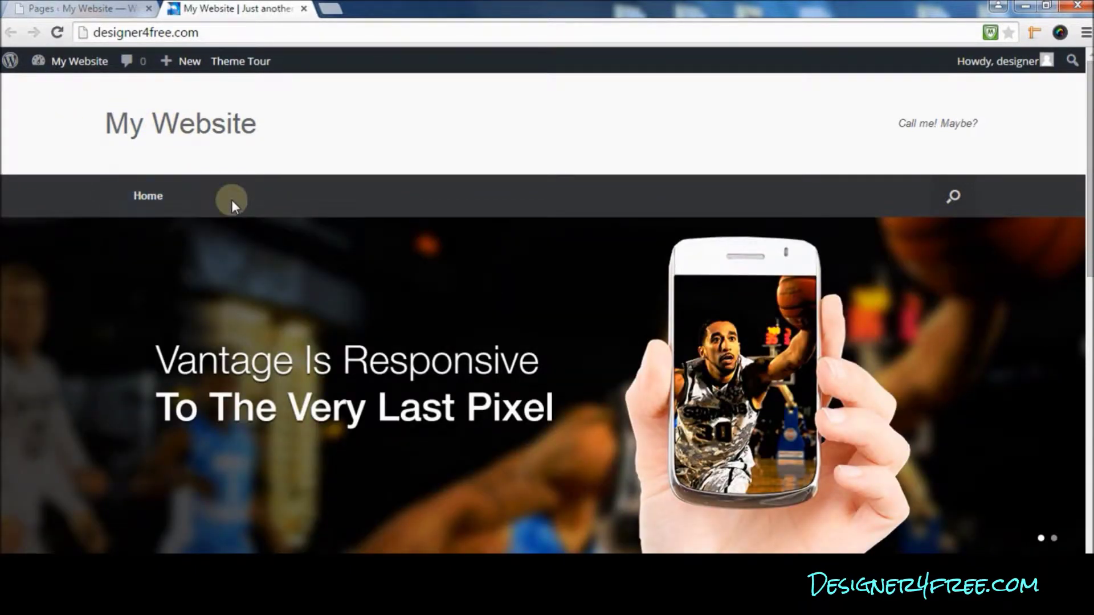
{"action": "scroll", "coordinate": [249, 219], "scroll_direction": "down", "scroll_amount": 8}
{"action": "scroll", "coordinate": [168, 277], "scroll_direction": "down", "scroll_amount": 4}
{"action": "scroll", "coordinate": [165, 283], "scroll_direction": "up", "scroll_amount": 12}
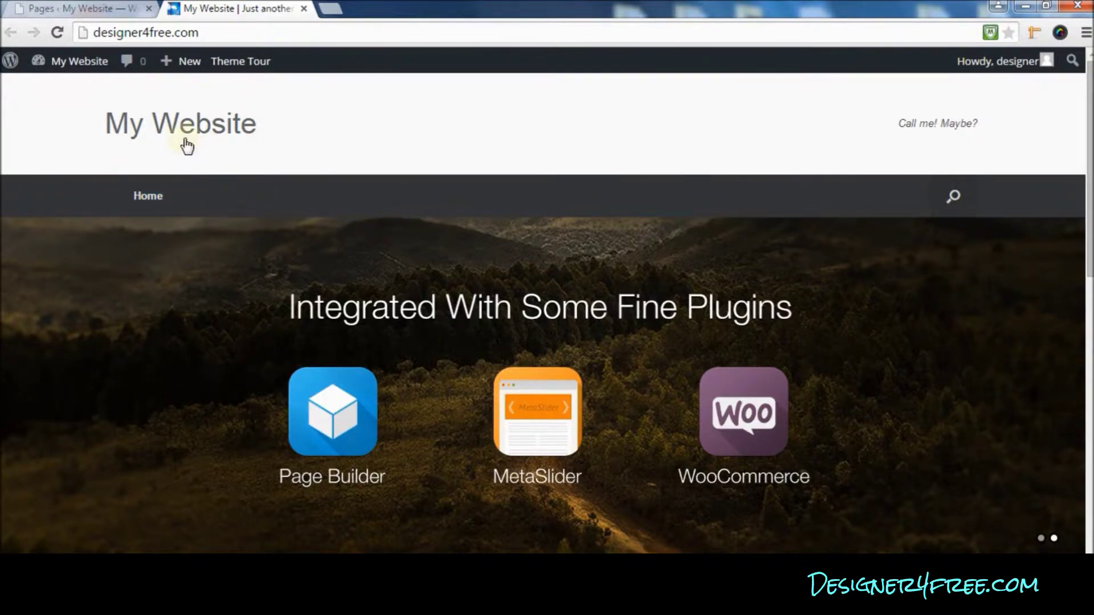
{"action": "left_click", "coordinate": [74, 10]}
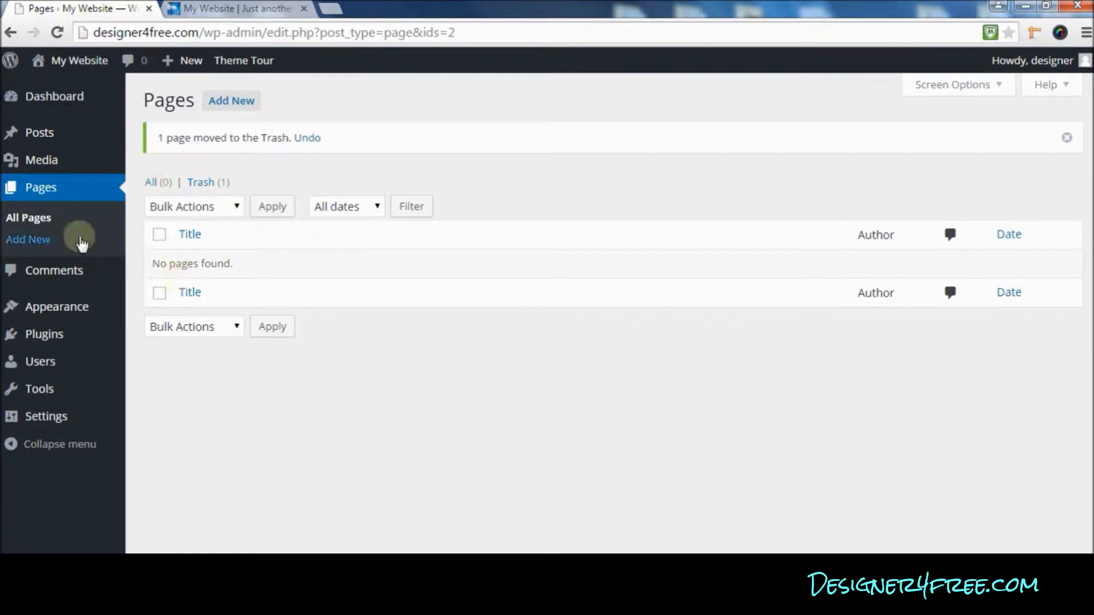
- Publish a new empty page titled 'About Our Company'
{"action": "left_click", "coordinate": [39, 188]}
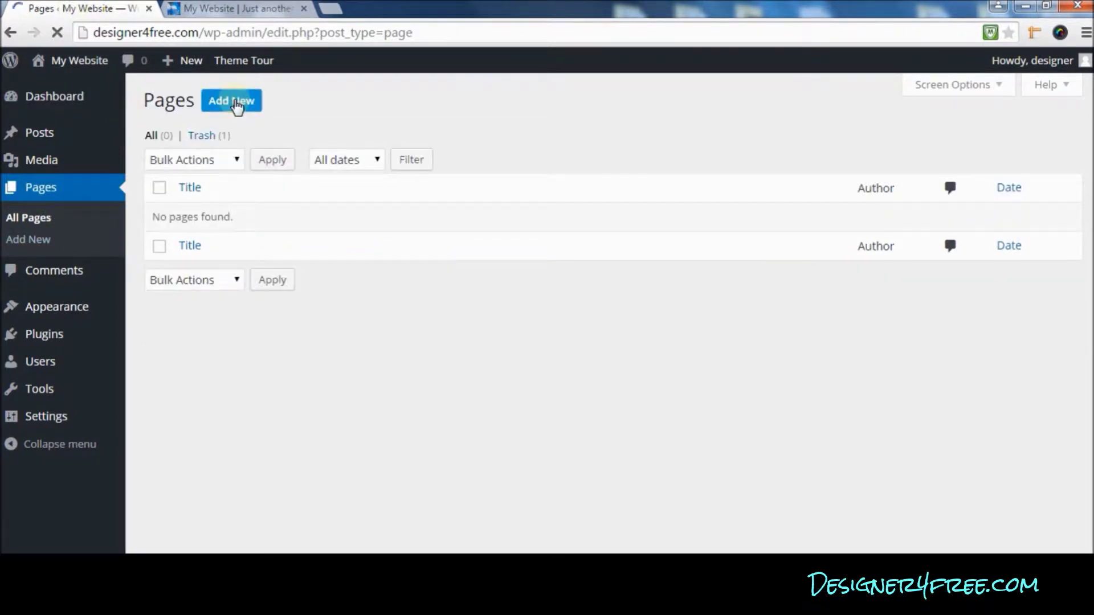
{"action": "left_click", "coordinate": [234, 102]}
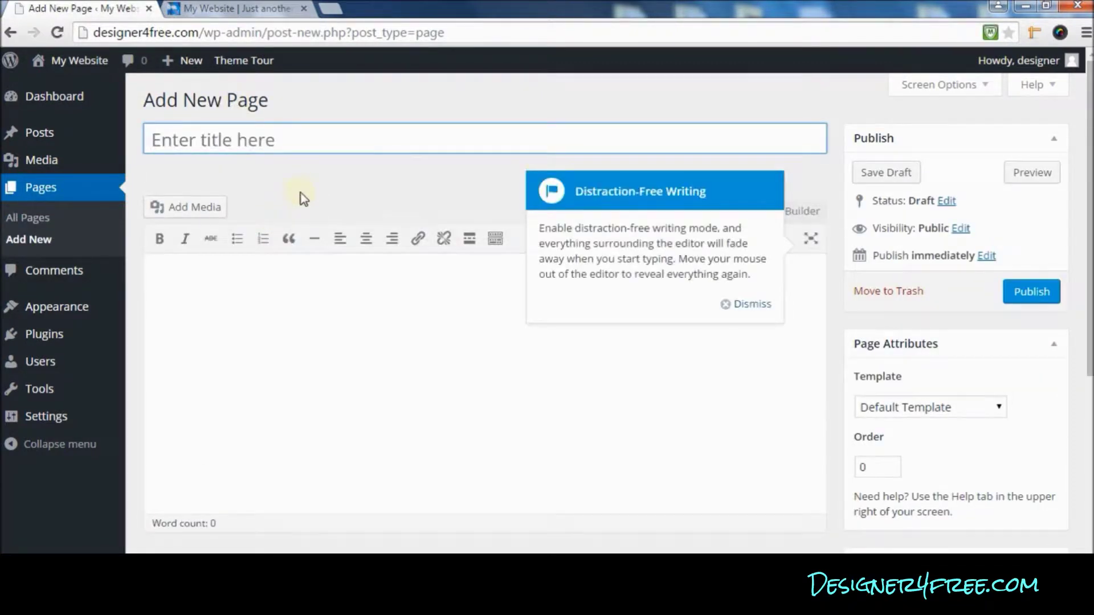
{"action": "left_click", "coordinate": [335, 181]}
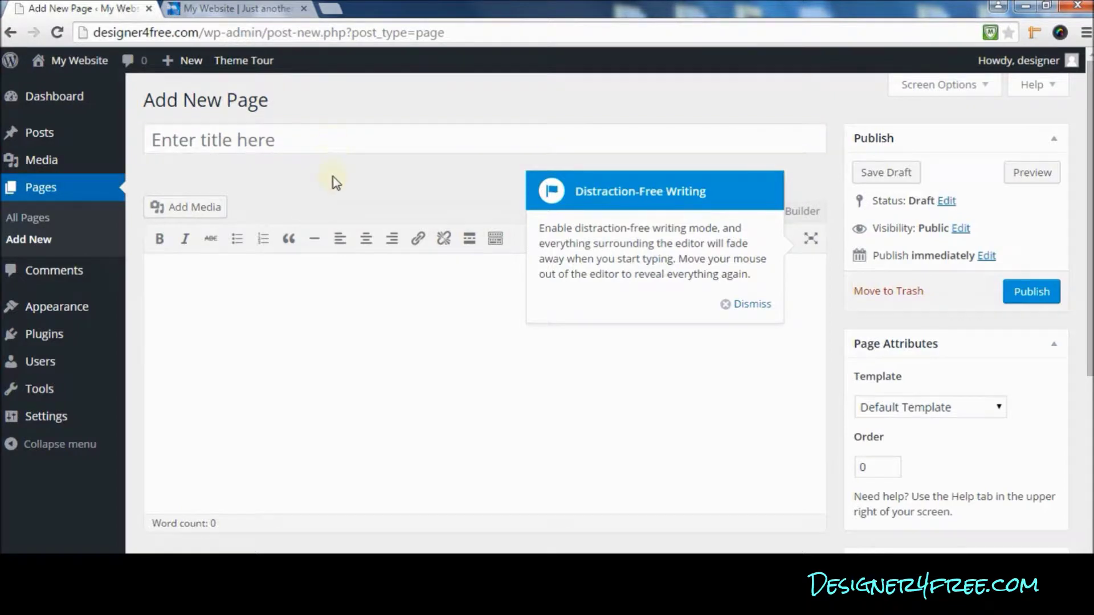
{"action": "left_click", "coordinate": [333, 139]}
{"action": "left_click", "coordinate": [752, 304]}
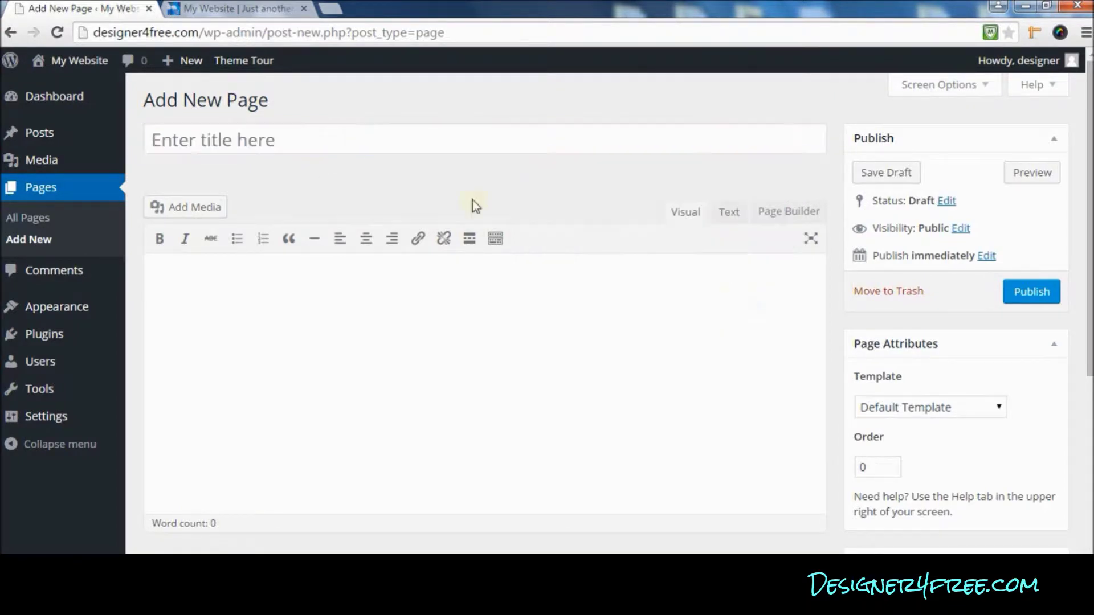
{"action": "left_click", "coordinate": [345, 134]}
{"action": "type", "text": "About"}
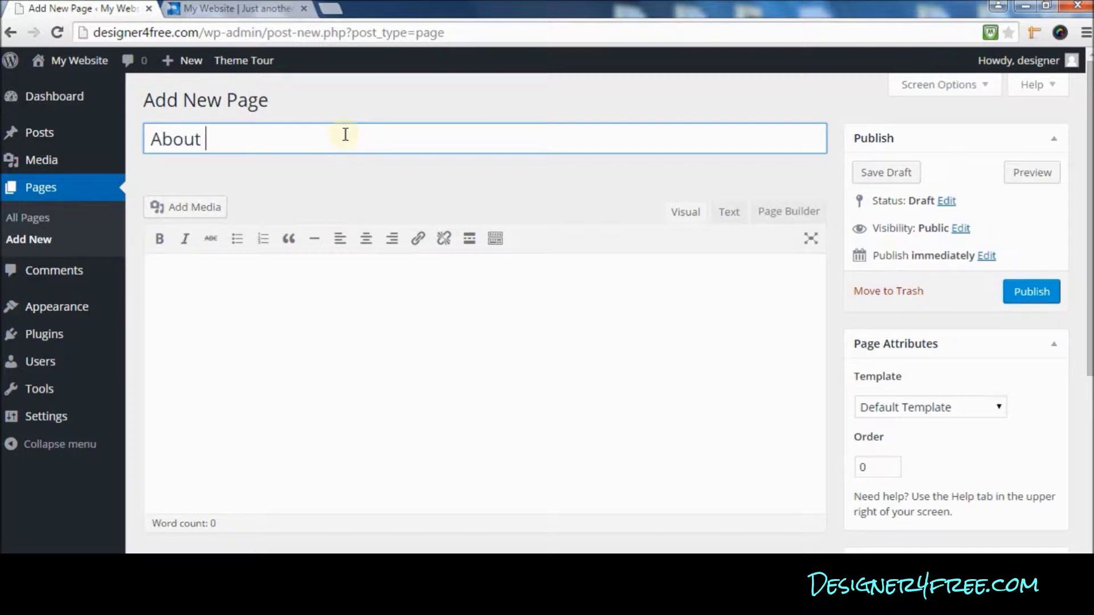
{"action": "type", "text": " Our Company"}
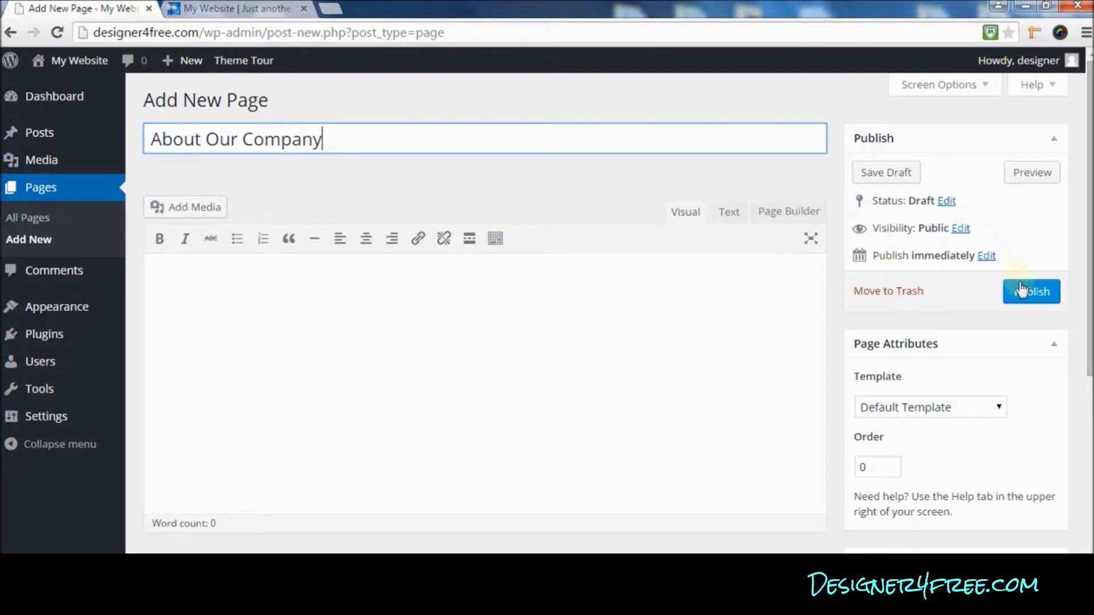
{"action": "left_click", "coordinate": [1021, 290]}
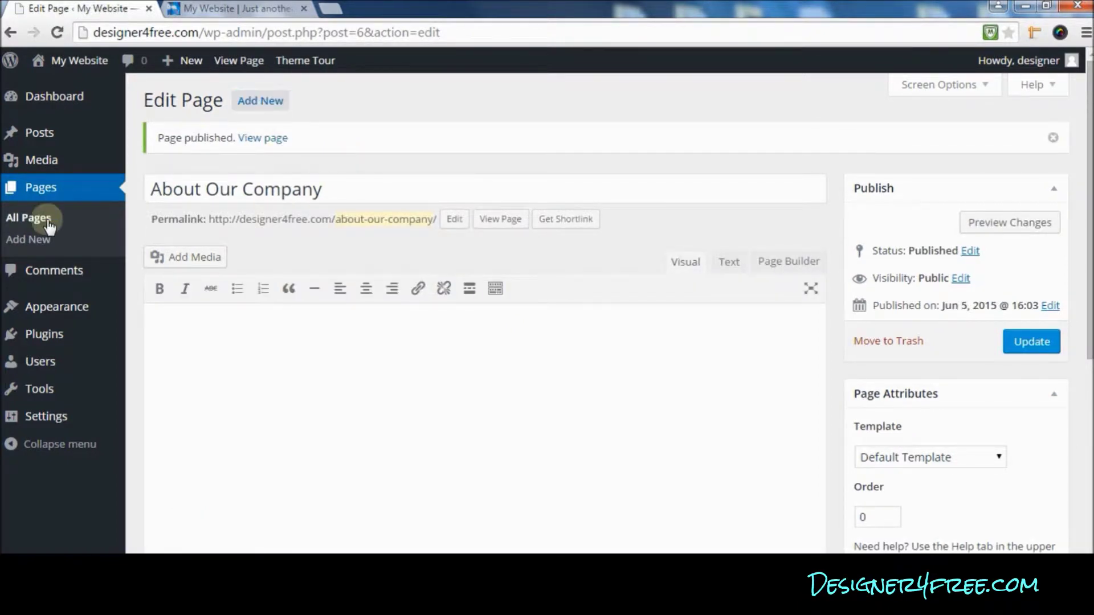
- Publish another new empty page titled 'Services'
{"action": "left_click", "coordinate": [34, 250]}
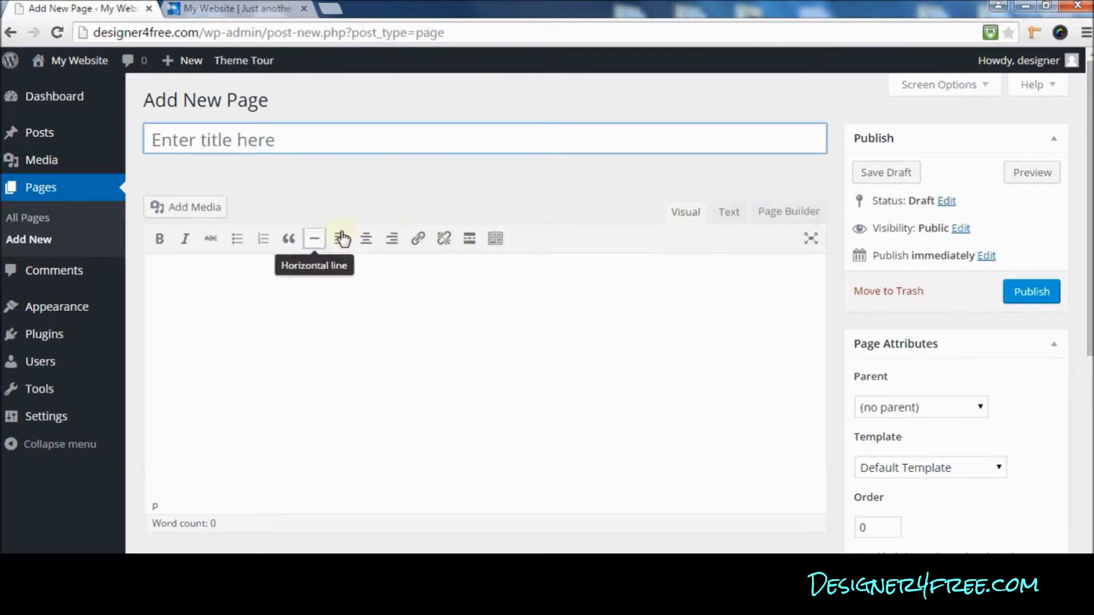
{"action": "type", "text": "Ser"}
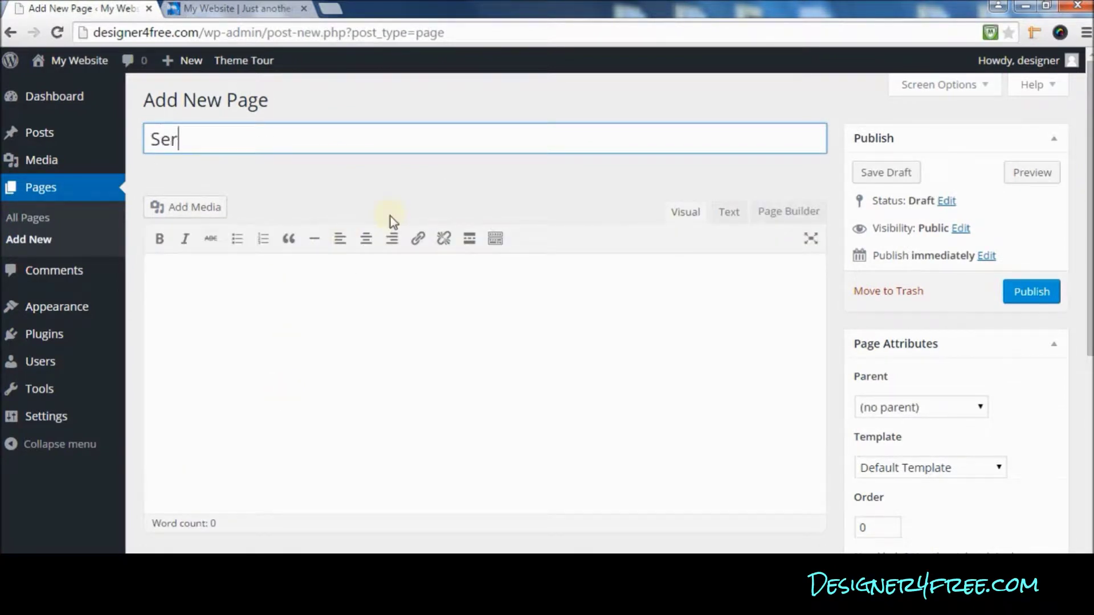
{"action": "type", "text": "vices"}
{"action": "left_click", "coordinate": [1046, 301]}
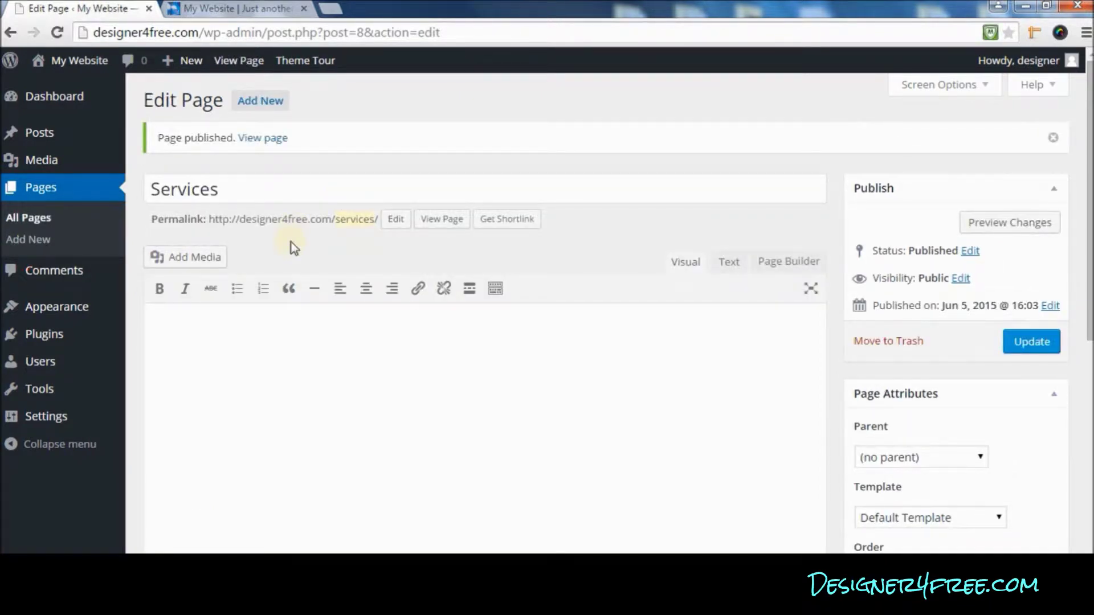
- Publish a new empty page titled 'Contact'
{"action": "left_click", "coordinate": [270, 113]}
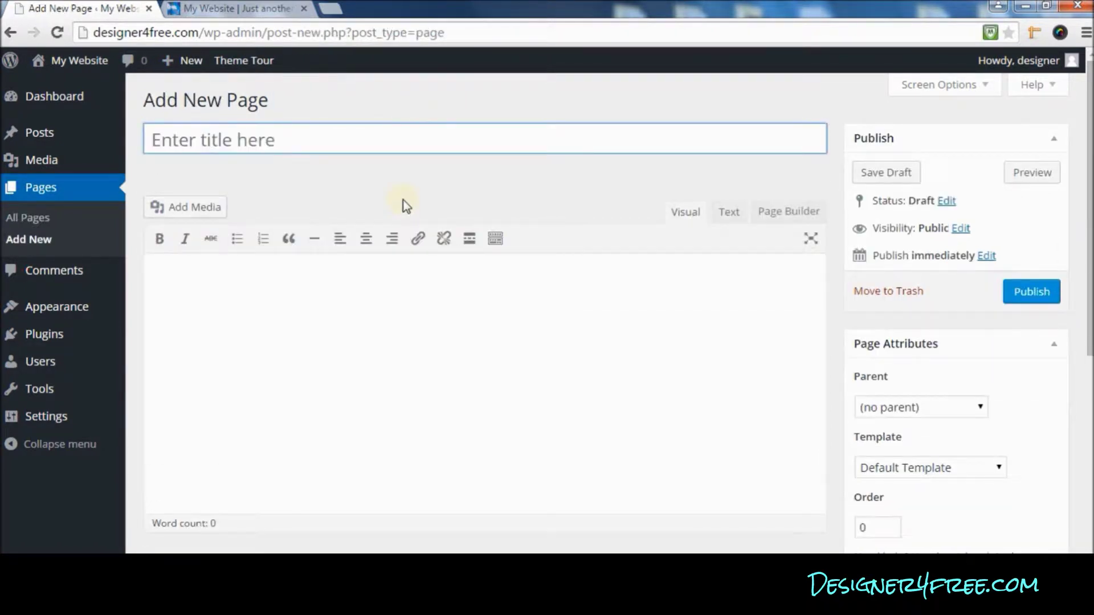
{"action": "type", "text": "Contact"}
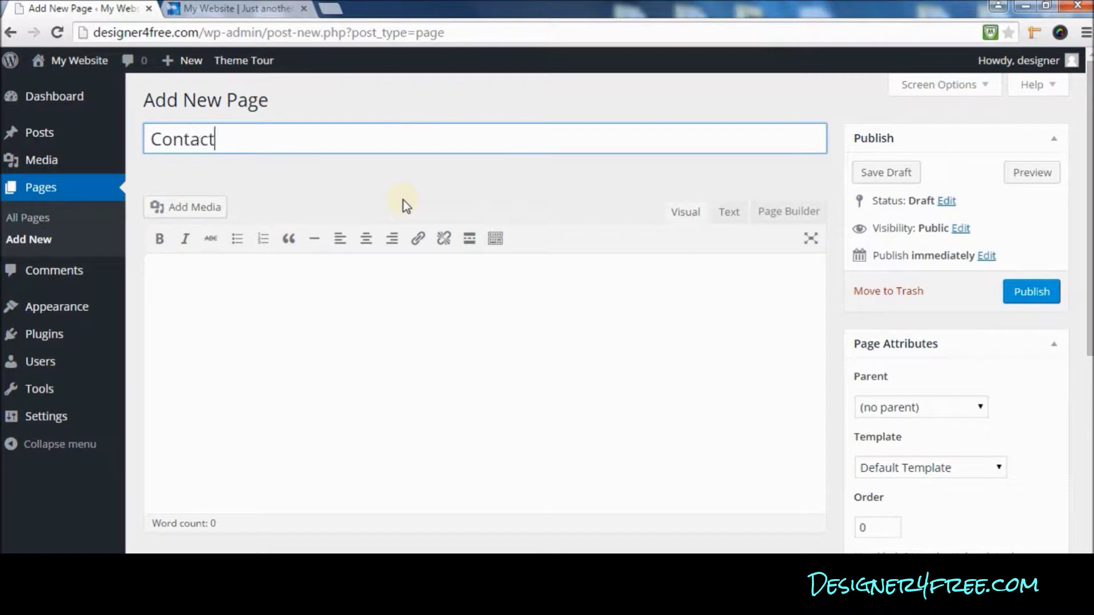
{"action": "left_click", "coordinate": [1010, 292]}
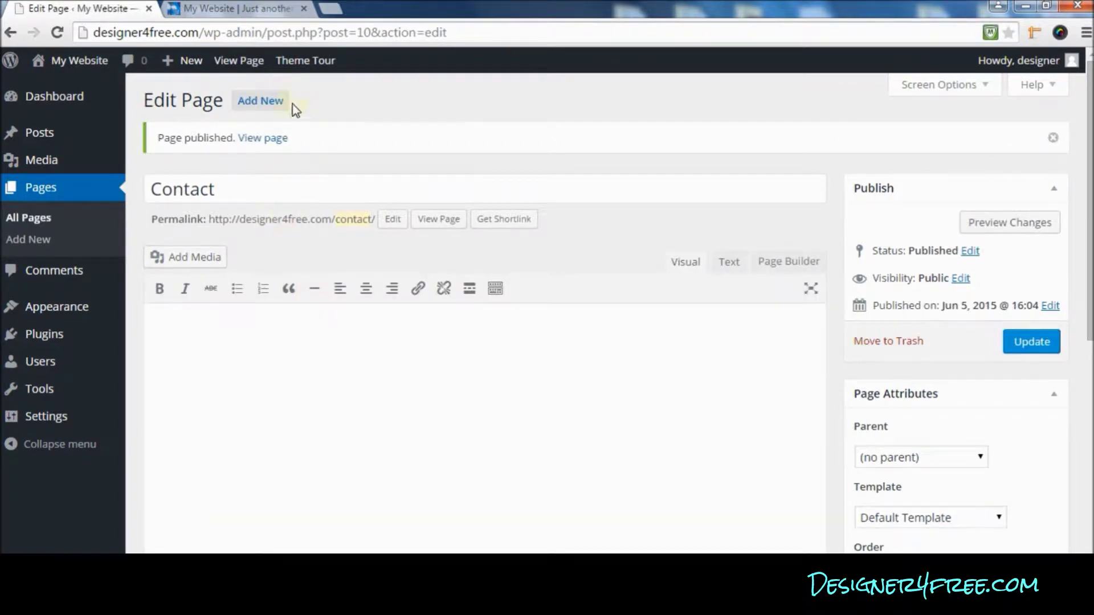
- Publish a new page titled 'Photo Gallery' and switch to the live site tab
{"action": "left_click", "coordinate": [271, 102]}
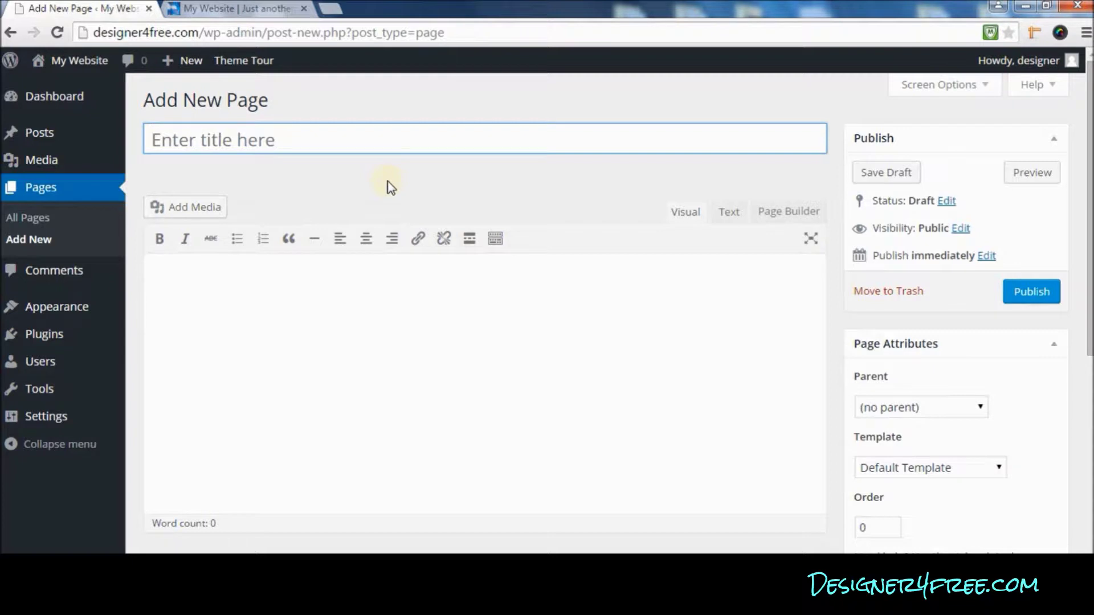
{"action": "type", "text": "Phot"}
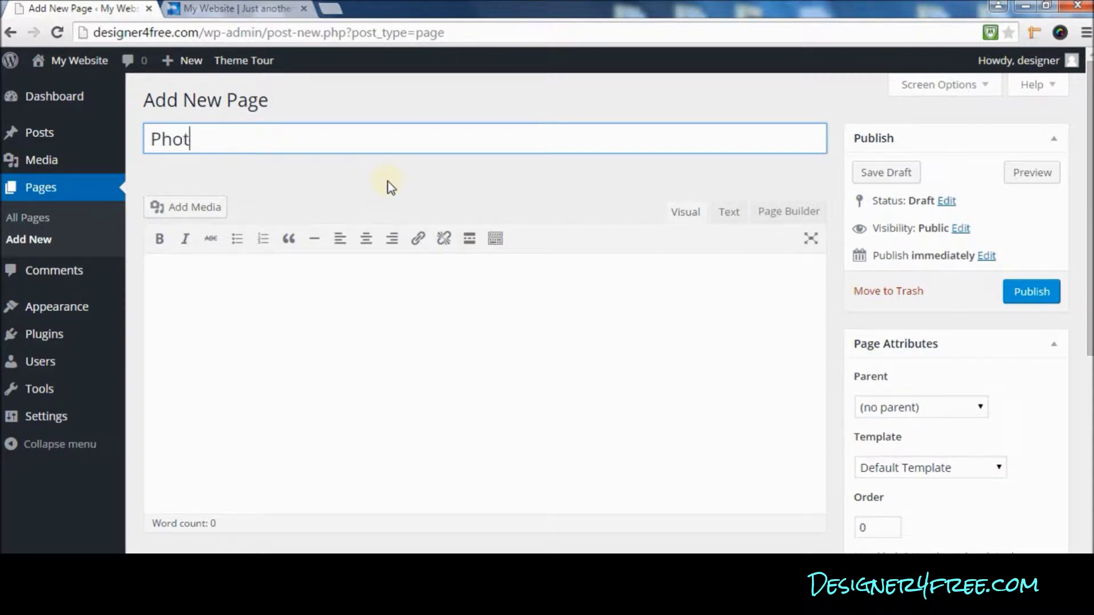
{"action": "type", "text": "o Gallery"}
{"action": "left_click", "coordinate": [1028, 292]}
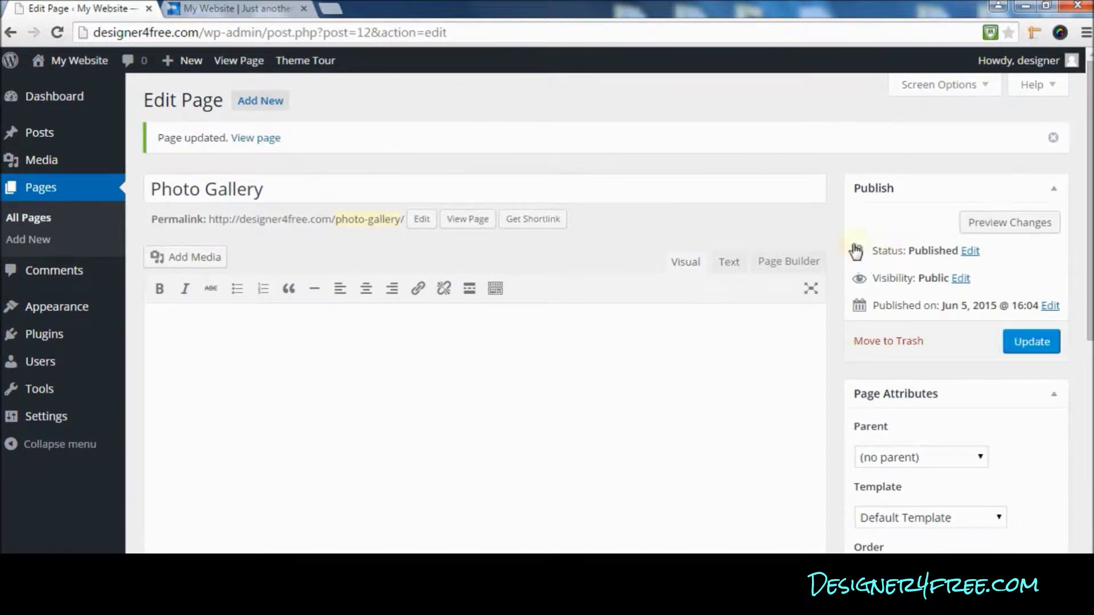
{"action": "left_click", "coordinate": [233, 7]}
- Reload the live site and visit About Our Company, Contact and Photo Gallery from its menu
{"action": "left_click", "coordinate": [57, 33]}
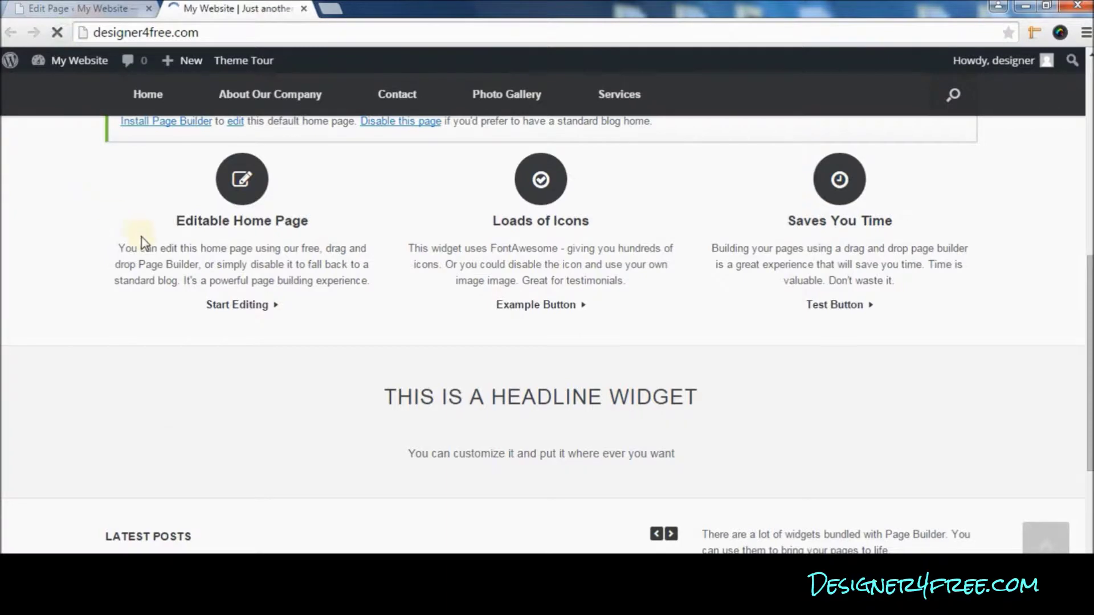
{"action": "scroll", "coordinate": [143, 238], "scroll_direction": "up", "scroll_amount": 5}
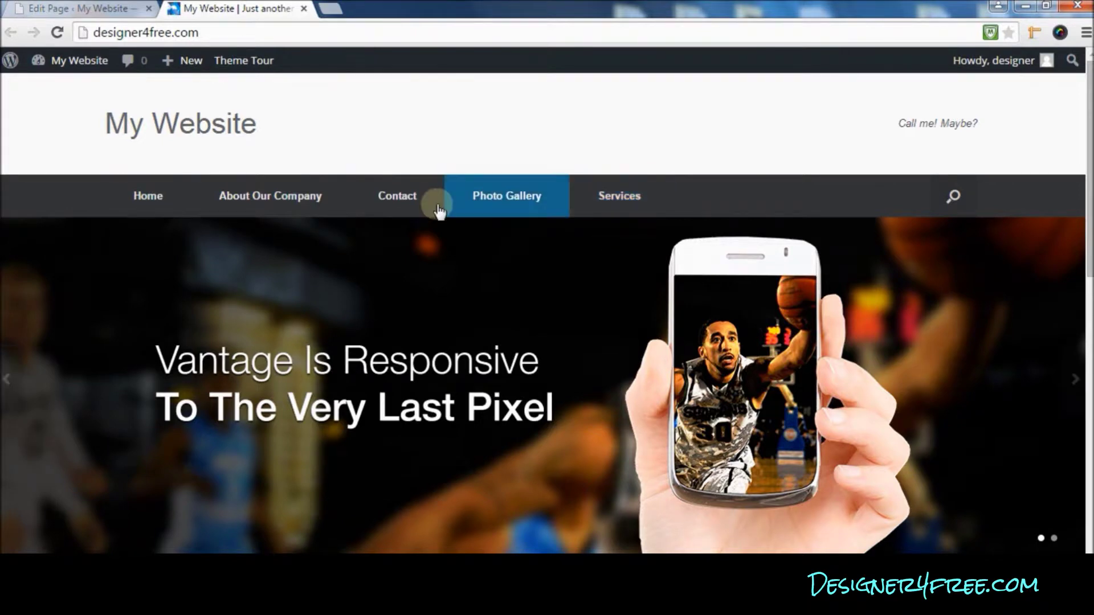
{"action": "left_click", "coordinate": [274, 185]}
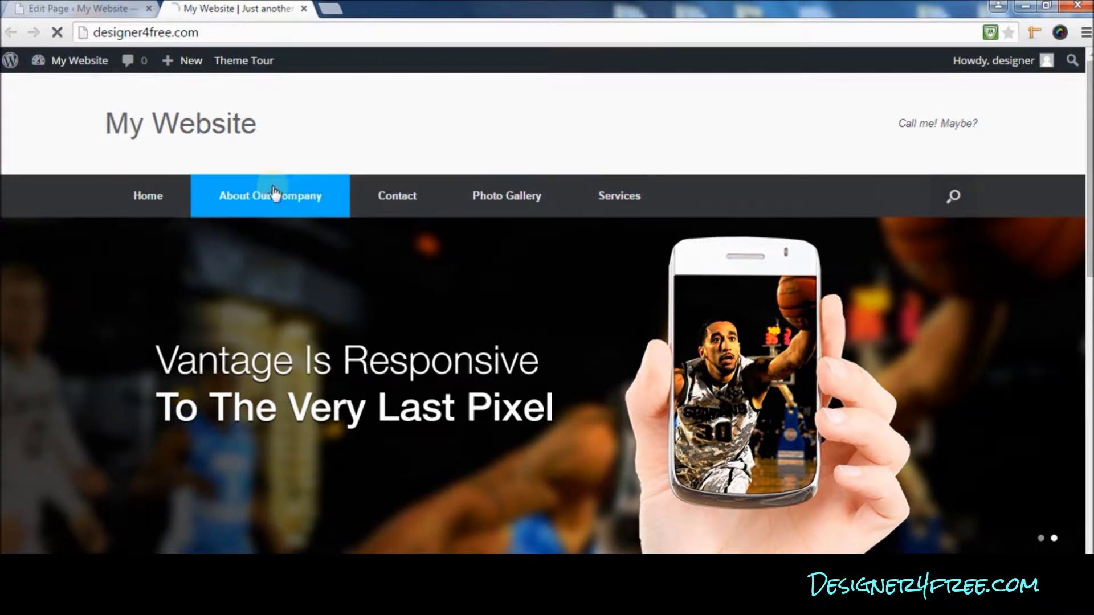
{"action": "left_click", "coordinate": [373, 214]}
{"action": "left_click", "coordinate": [503, 194]}
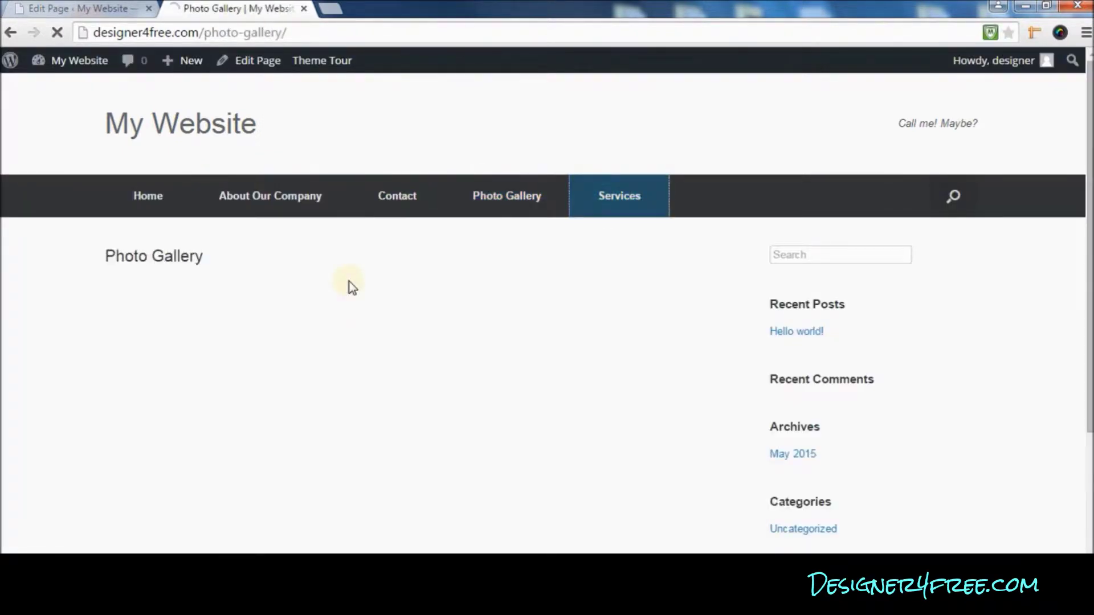
{"action": "left_click", "coordinate": [144, 195]}
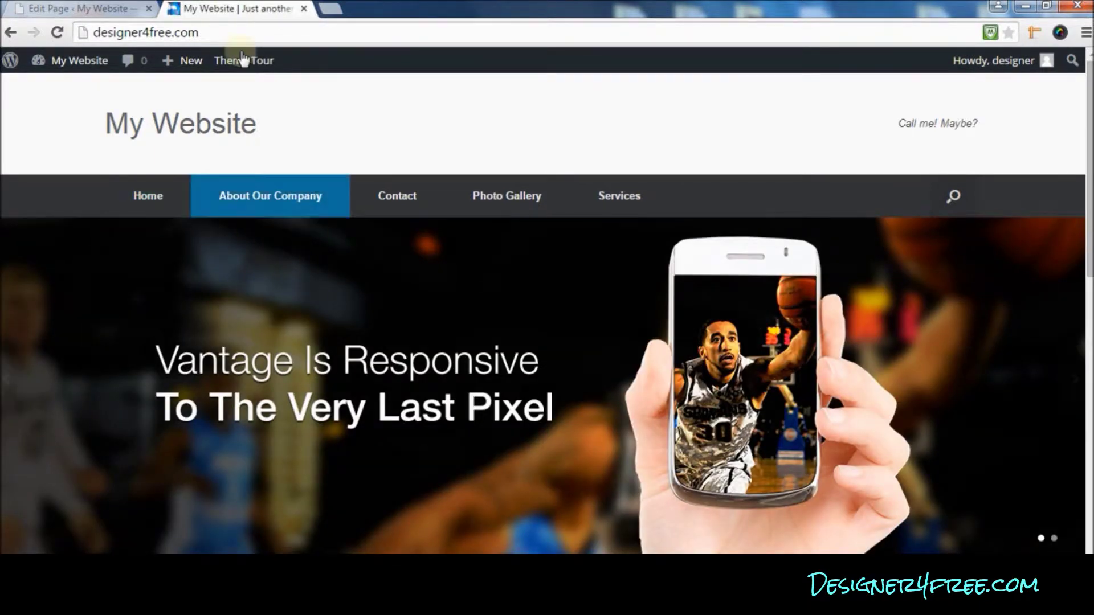
- Open the admin Dashboard, whose At a Glance box shows 1 post and 4 pages
{"action": "left_click", "coordinate": [90, 11]}
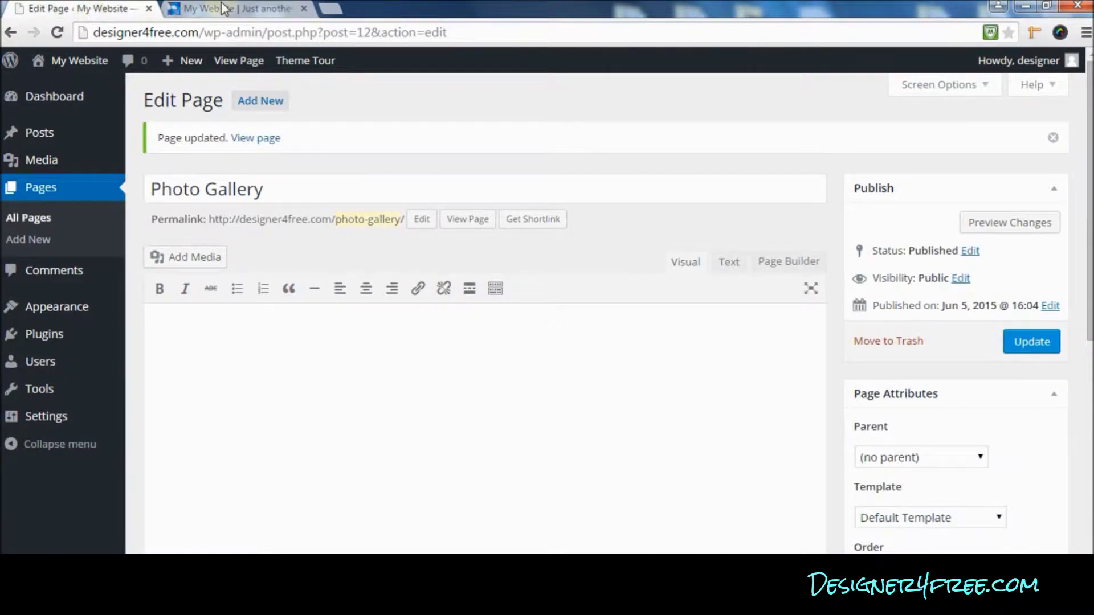
{"action": "left_click", "coordinate": [236, 9]}
{"action": "left_click", "coordinate": [103, 8]}
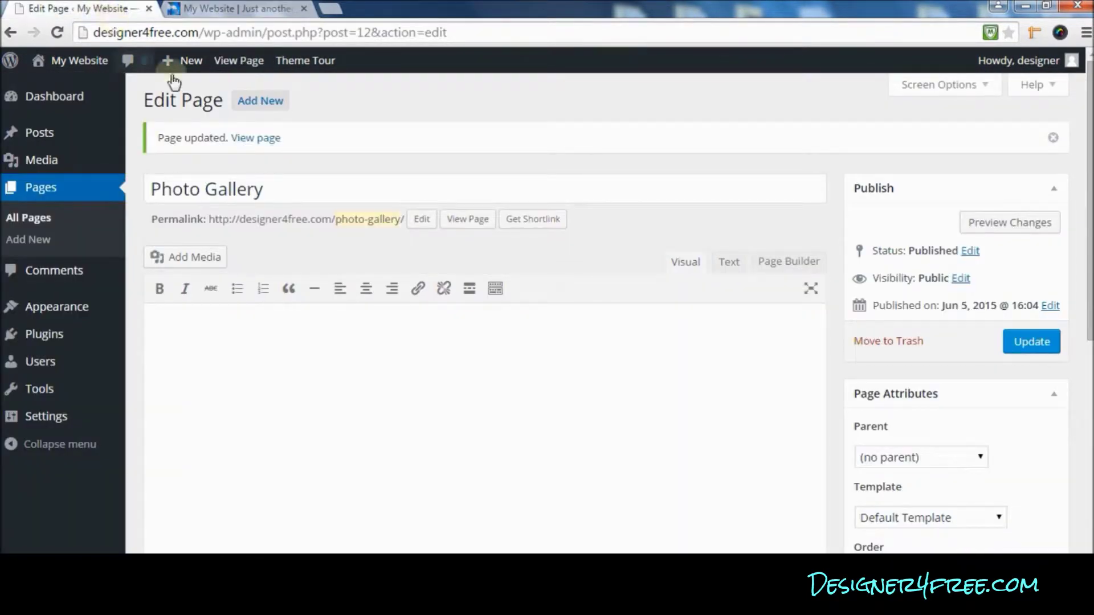
{"action": "left_click", "coordinate": [109, 96]}
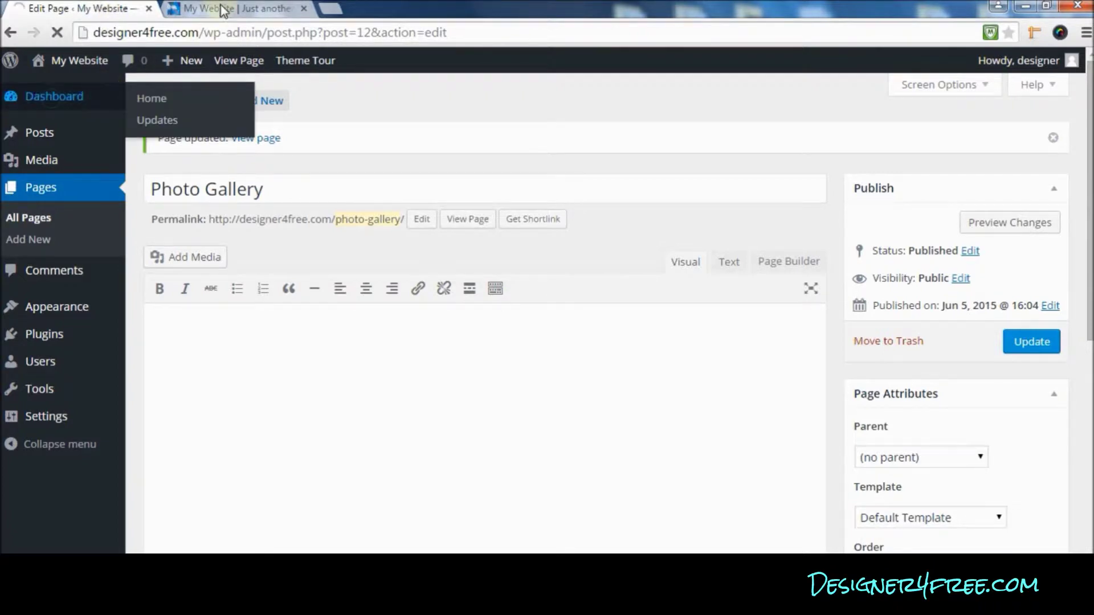
{"action": "left_click", "coordinate": [217, 9]}
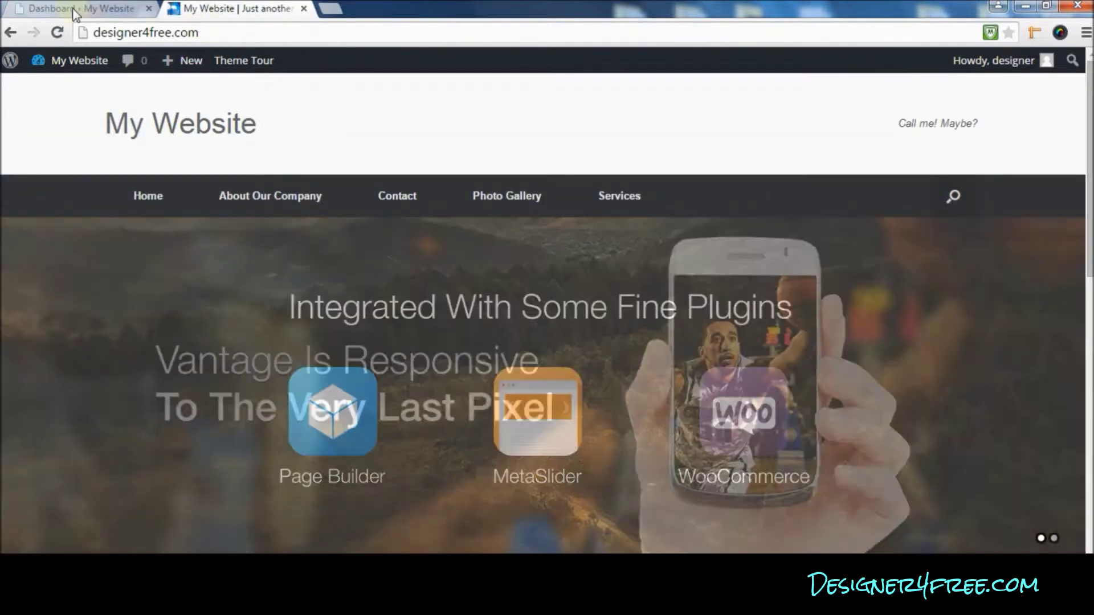
{"action": "left_click", "coordinate": [85, 9]}
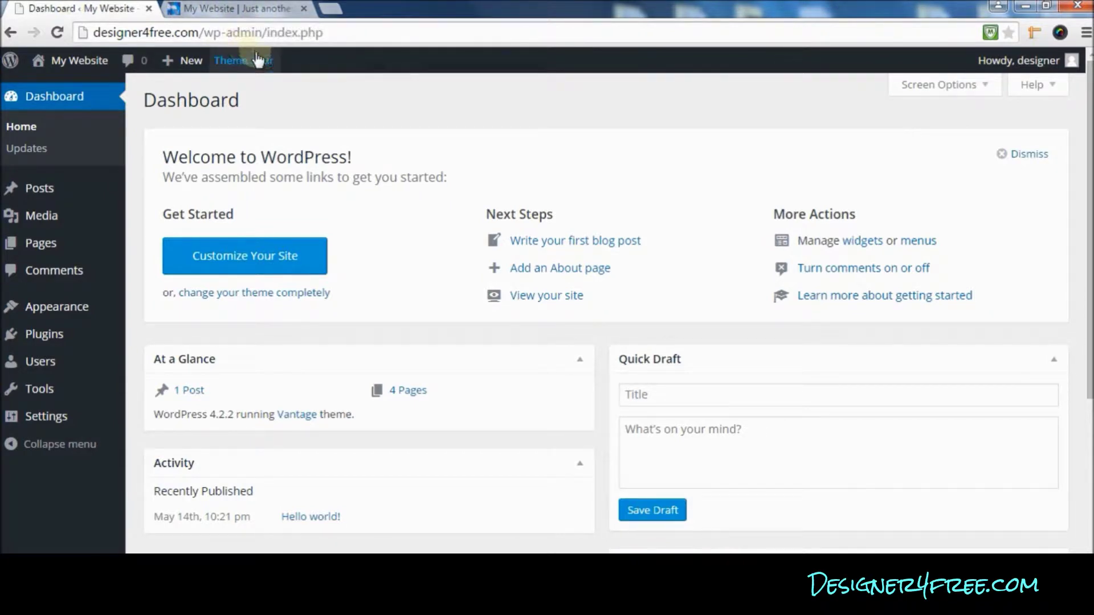
{"action": "left_click", "coordinate": [331, 10]}
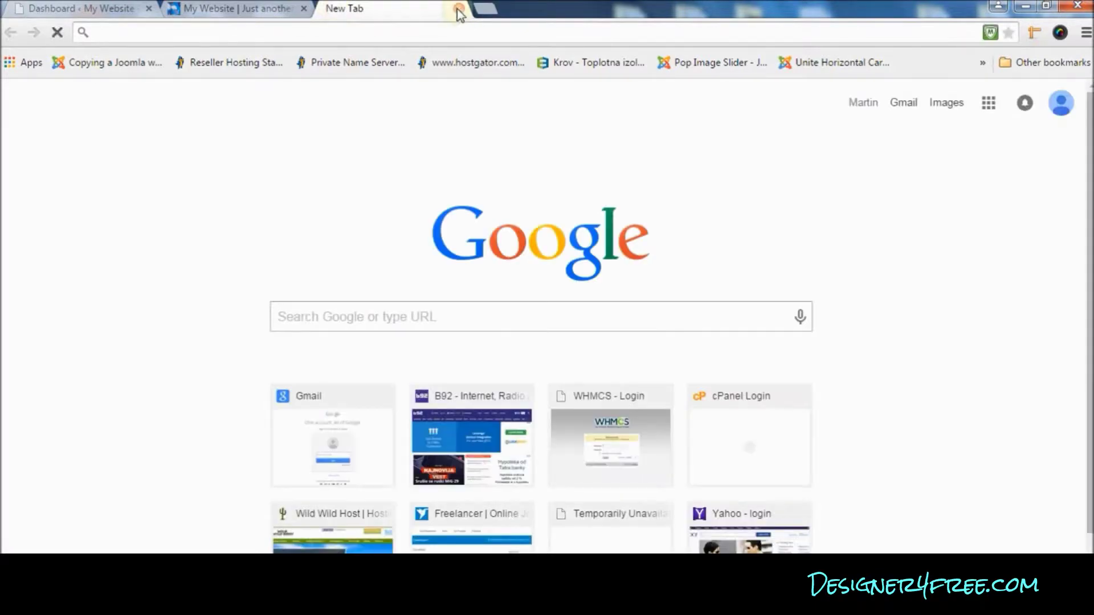
{"action": "left_click", "coordinate": [458, 9]}
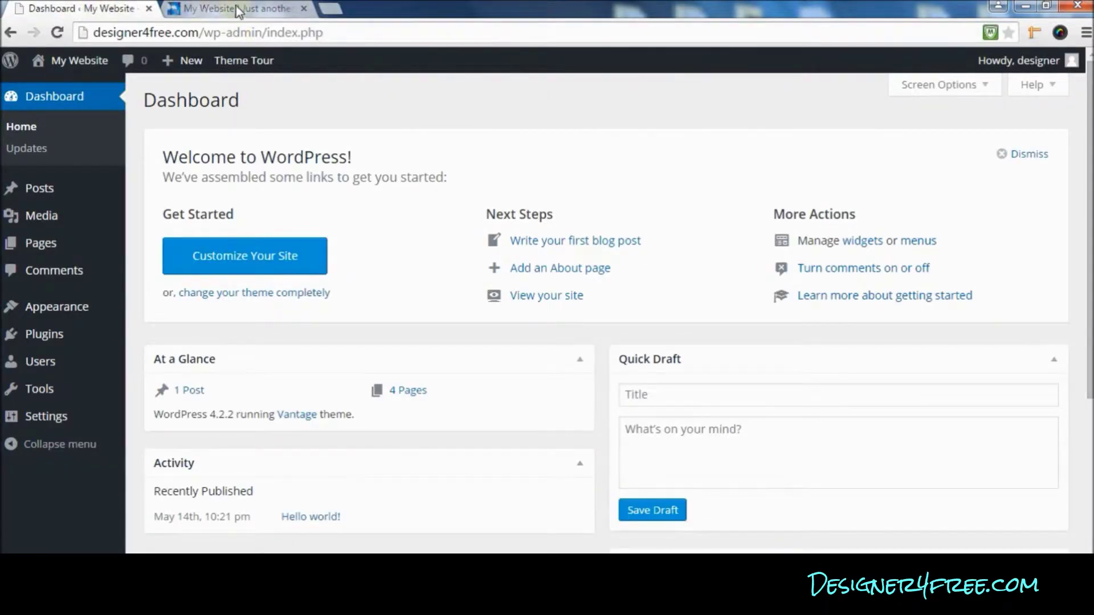
{"action": "left_click", "coordinate": [217, 12]}
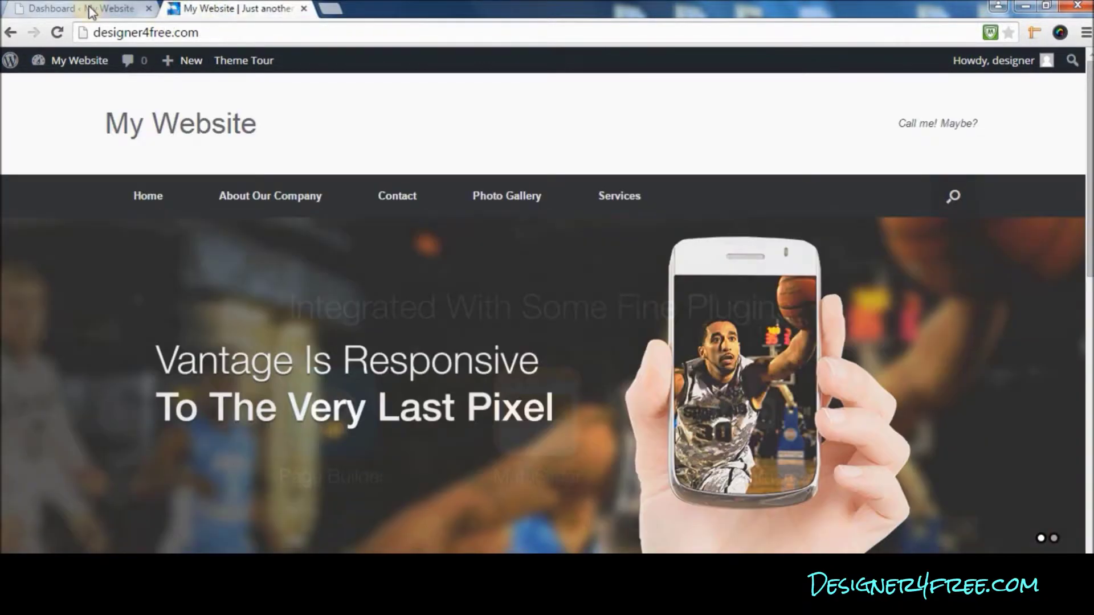
{"action": "left_click", "coordinate": [90, 11]}
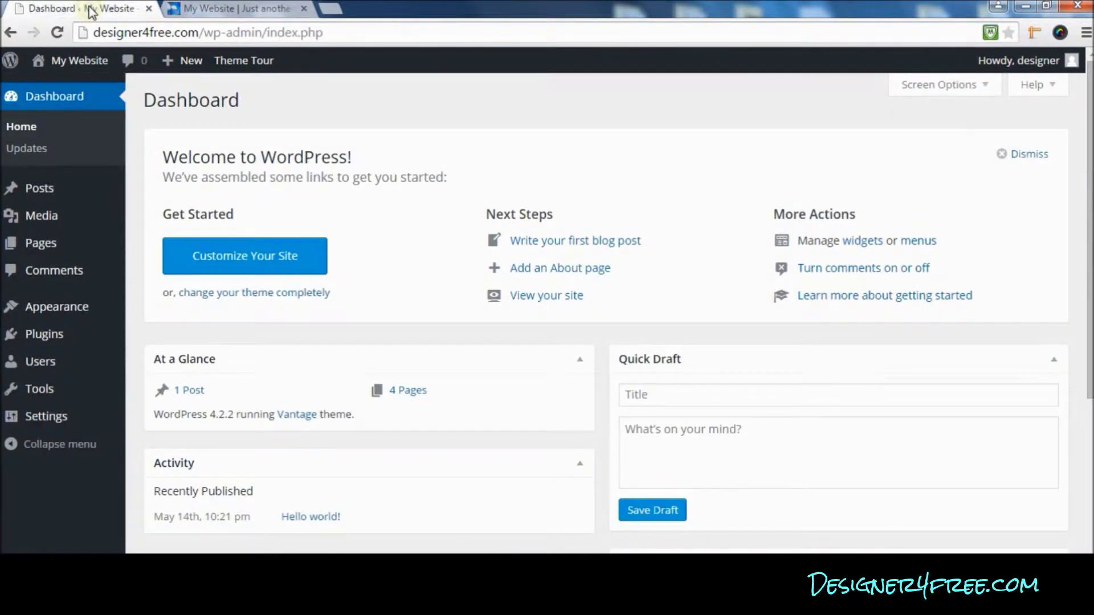
{"action": "left_click", "coordinate": [240, 7]}
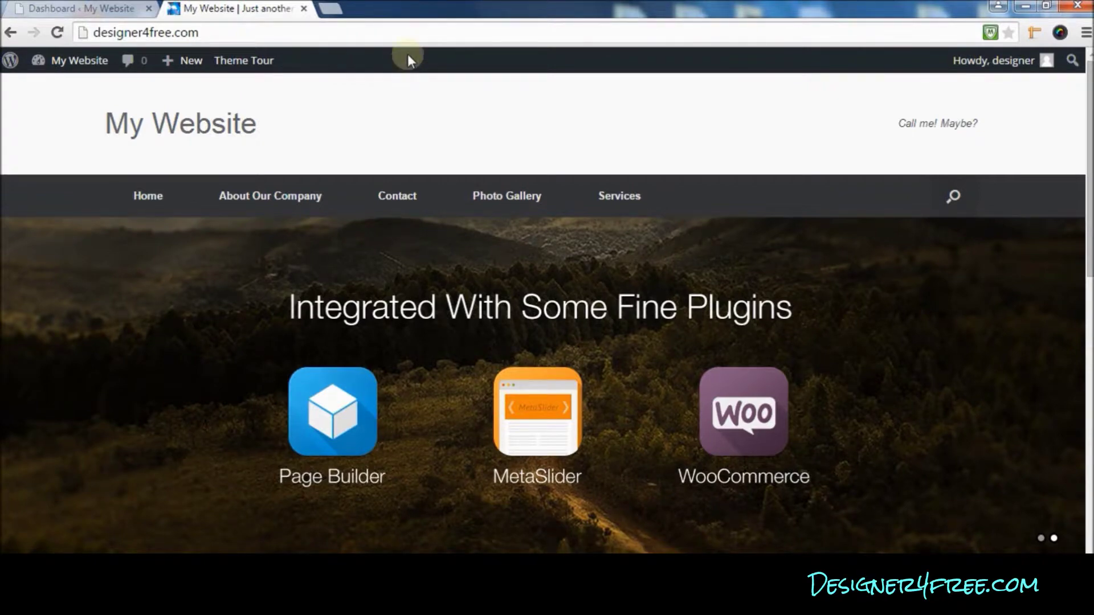
{"action": "mouse_move", "coordinate": [970, 66]}
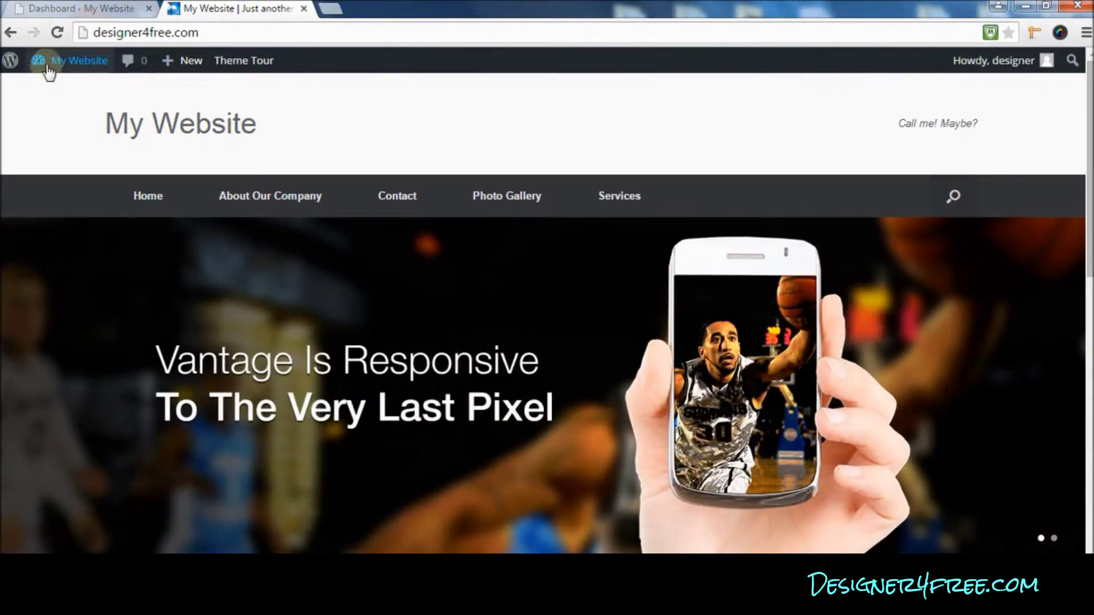
{"action": "mouse_move", "coordinate": [69, 60]}
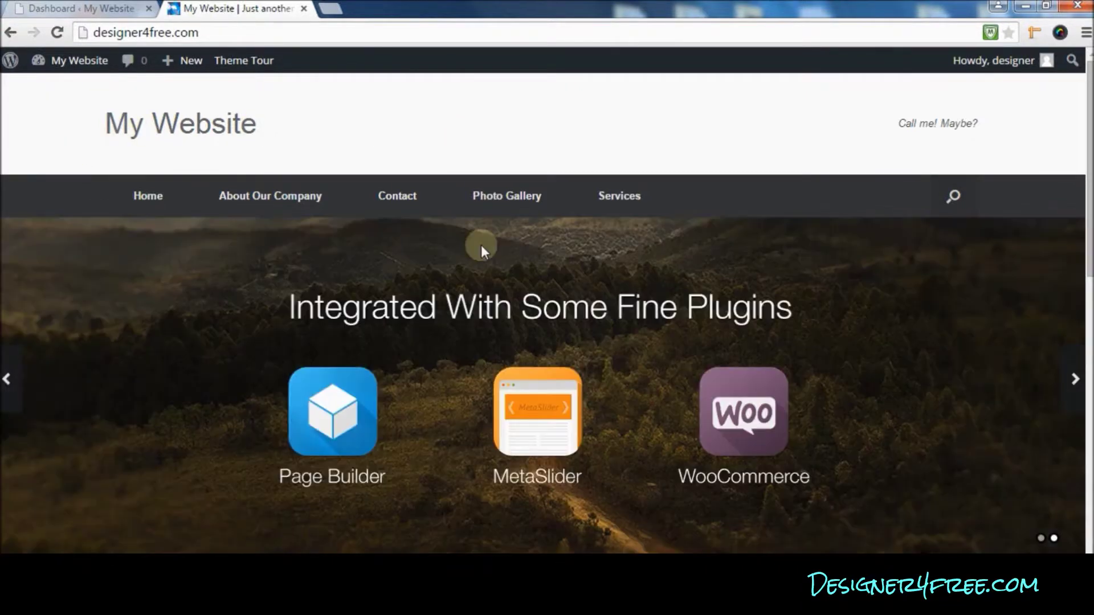
{"action": "scroll", "coordinate": [605, 338], "scroll_direction": "down", "scroll_amount": 1}
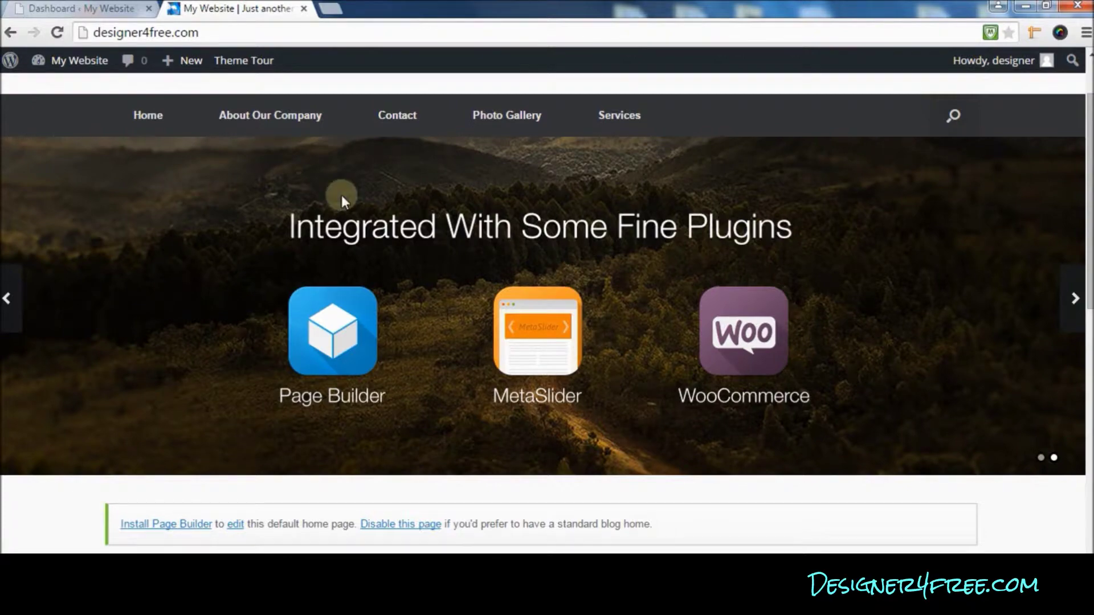
{"action": "scroll", "coordinate": [432, 310], "scroll_direction": "up", "scroll_amount": 1}
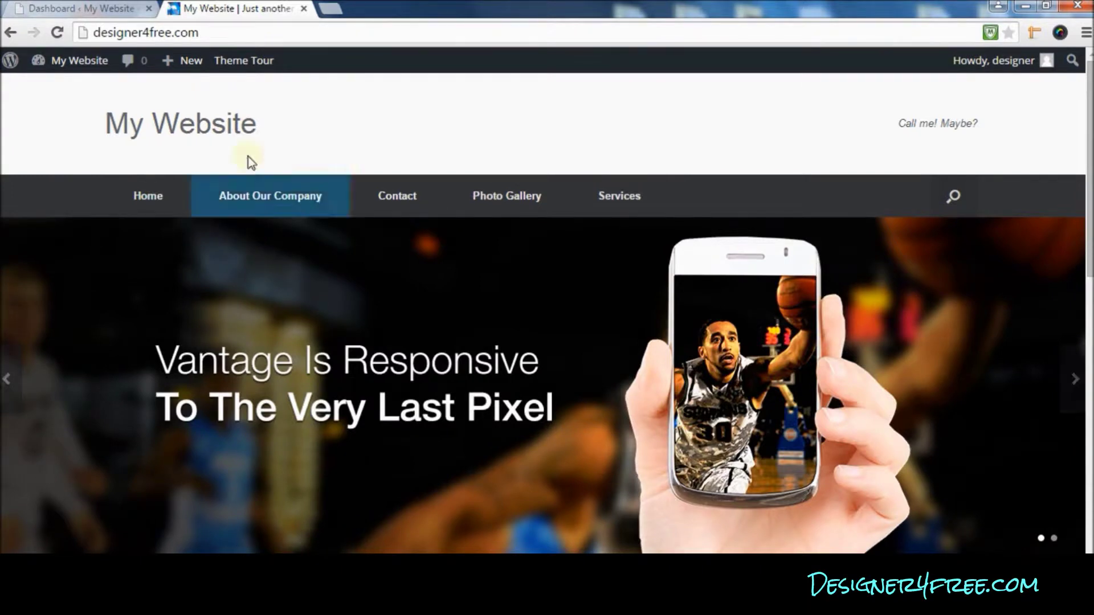
{"action": "left_click", "coordinate": [93, 10]}
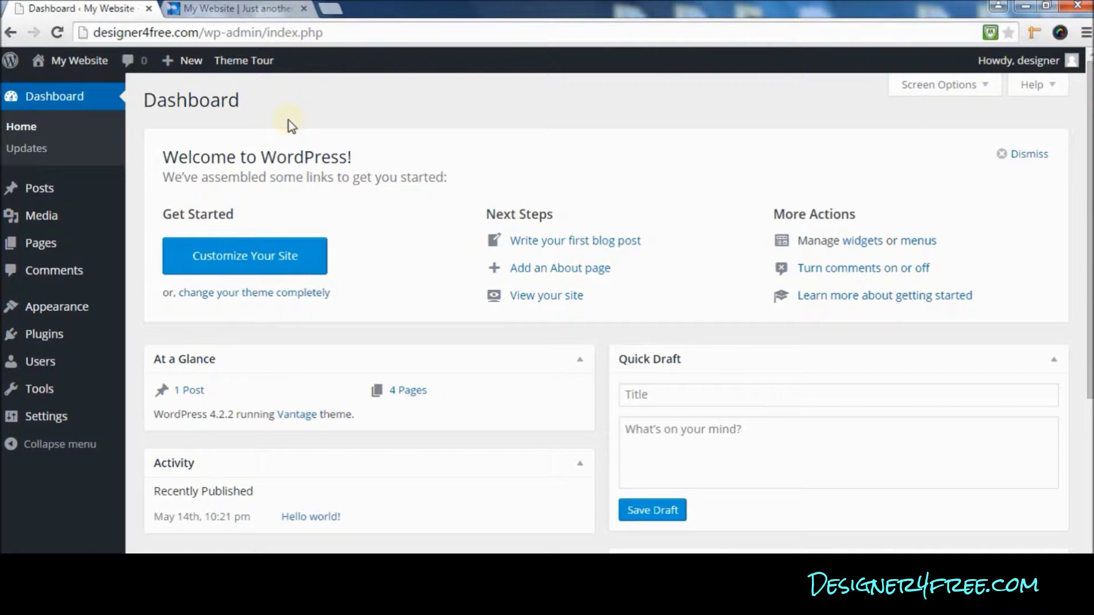
{"action": "mouse_move", "coordinate": [78, 307]}
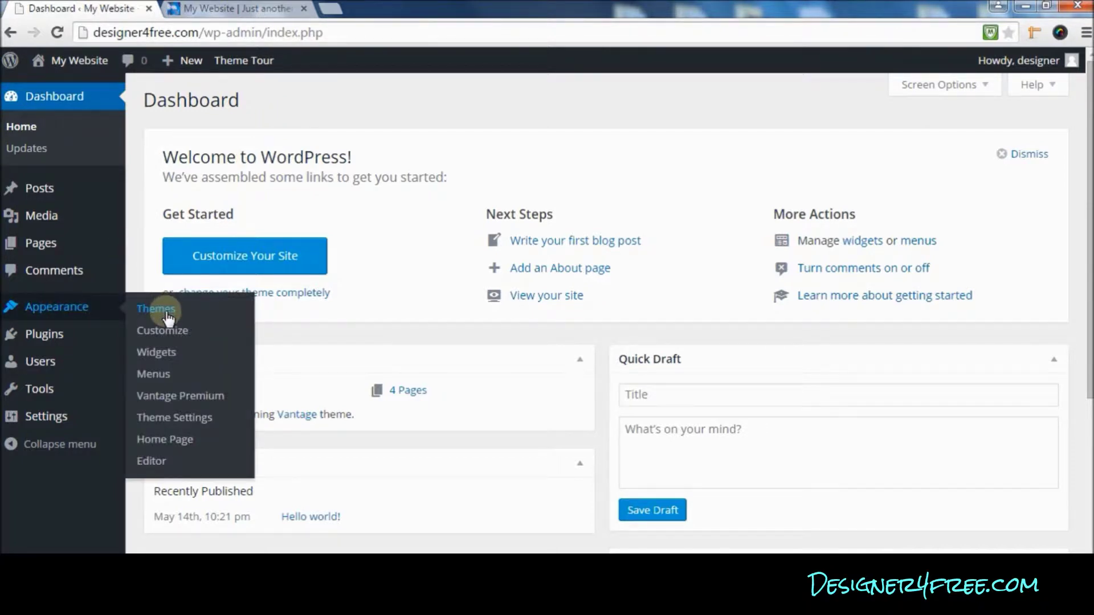
- Open Vantage Theme Settings' home slider options, then advance the live site's demo slider three times
{"action": "left_click", "coordinate": [174, 424]}
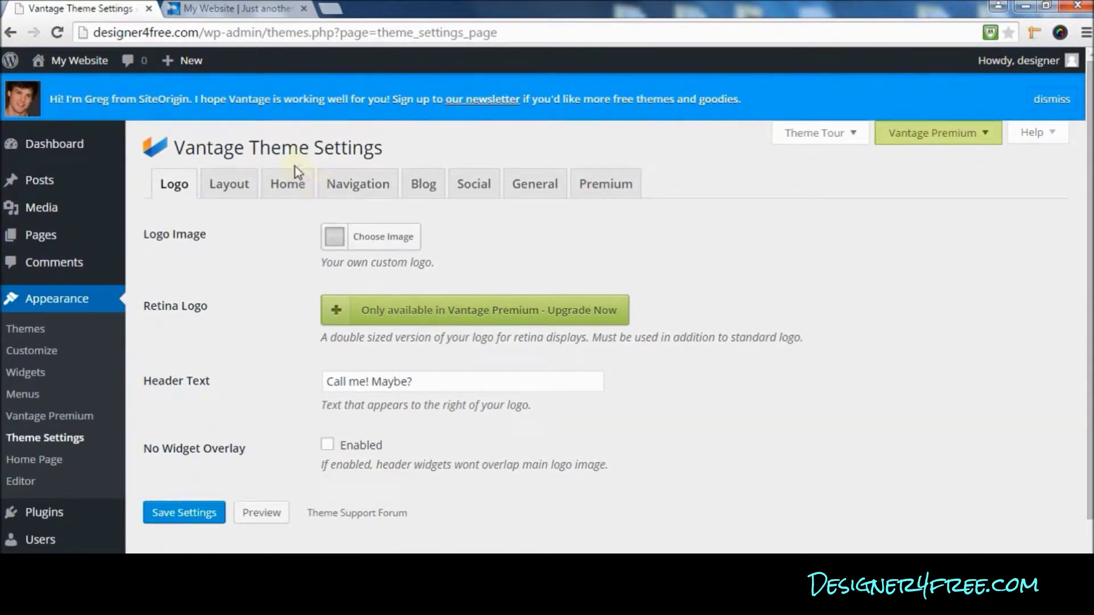
{"action": "left_click", "coordinate": [292, 187]}
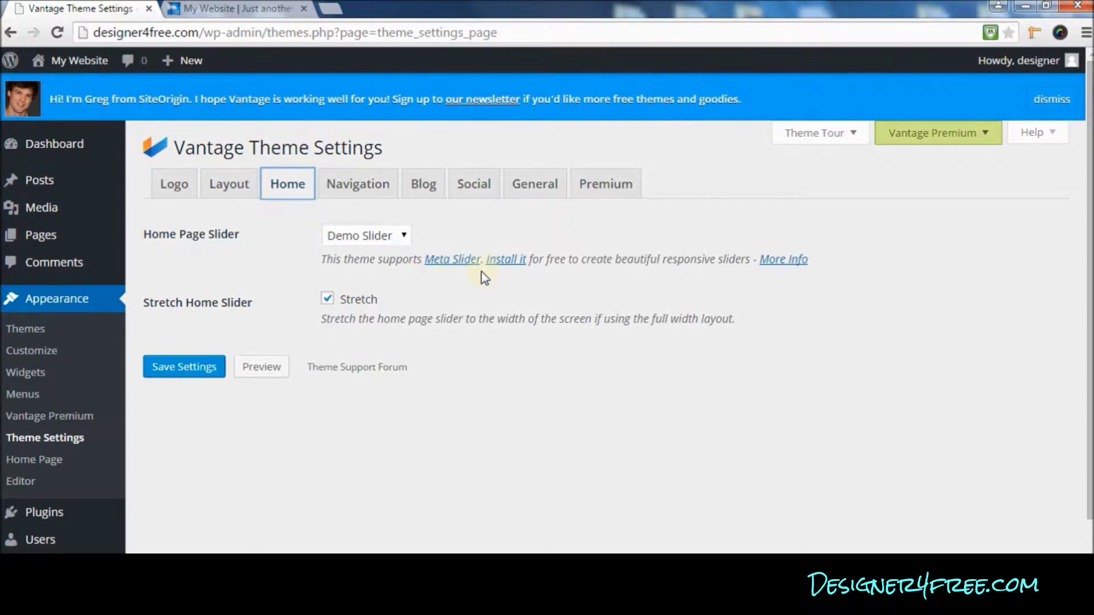
{"action": "left_click", "coordinate": [236, 6]}
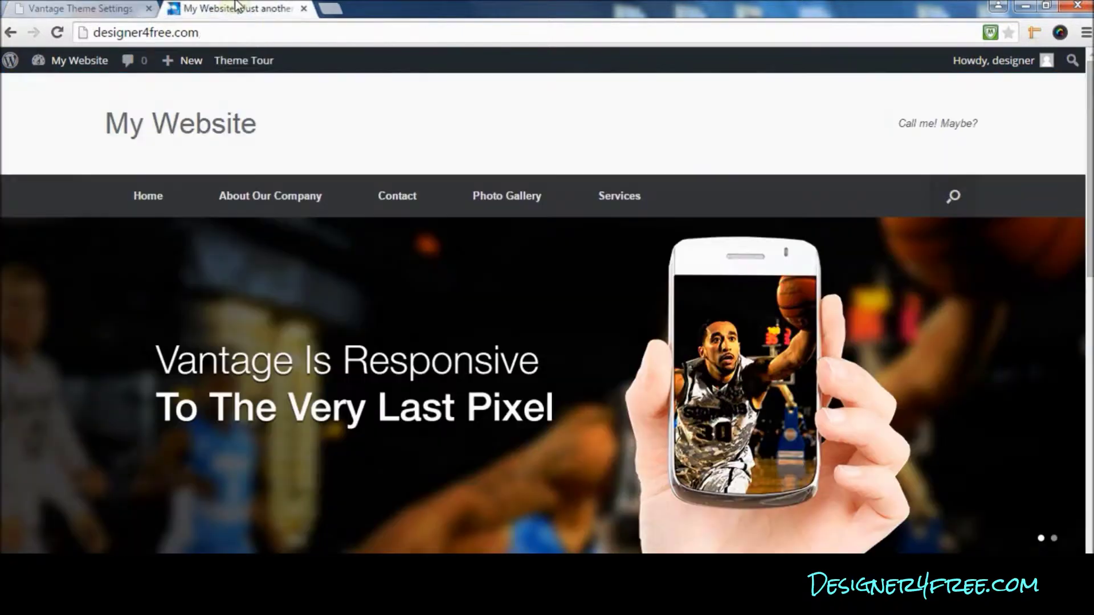
{"action": "left_click", "coordinate": [1071, 381]}
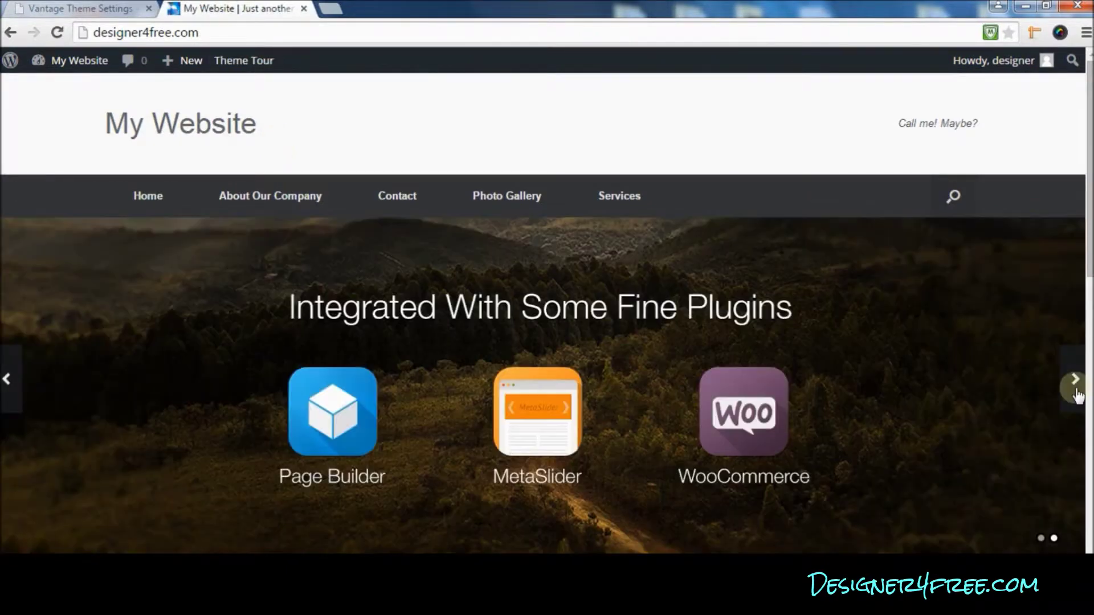
{"action": "left_click", "coordinate": [1075, 383]}
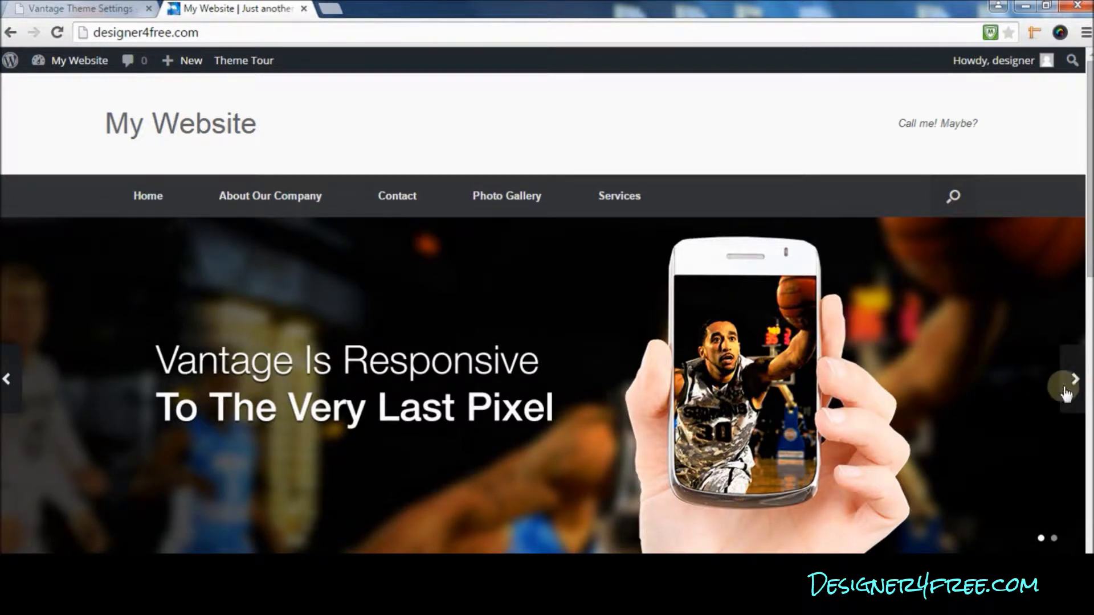
{"action": "left_click", "coordinate": [1067, 388]}
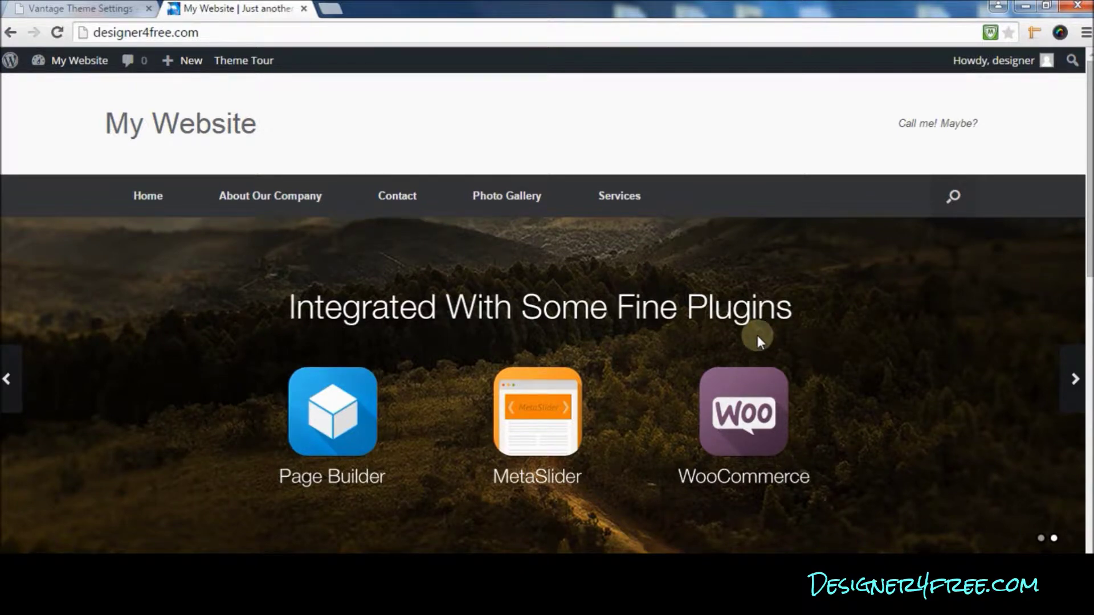
- Install the MetaSlider plugin from the Install it link in Vantage's Home settings
{"action": "left_click", "coordinate": [58, 8]}
{"action": "scroll", "coordinate": [482, 432], "scroll_direction": "down", "scroll_amount": 1}
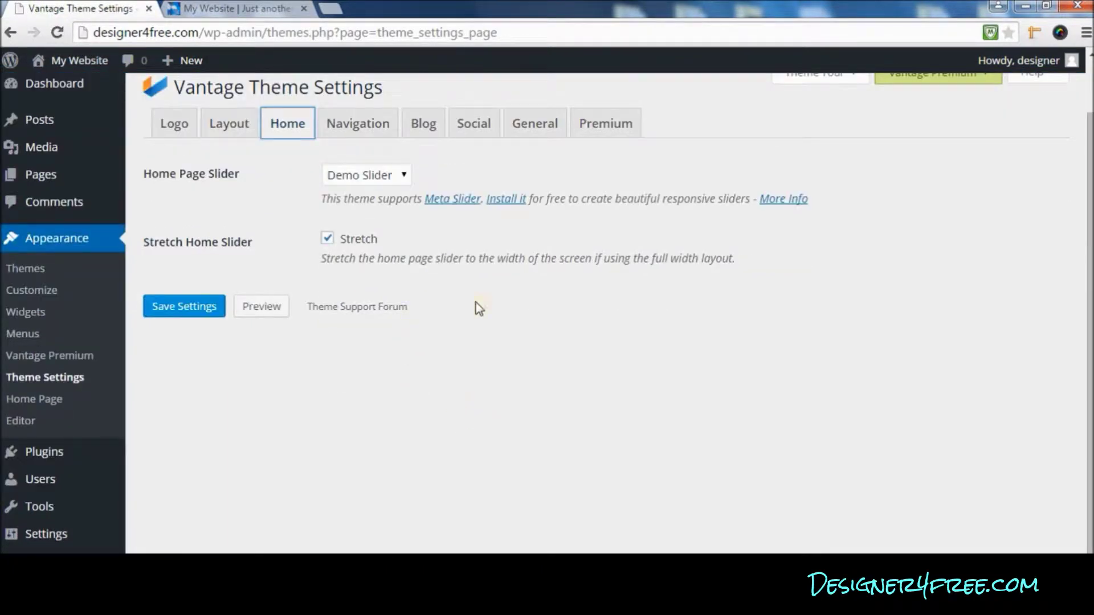
{"action": "left_click", "coordinate": [502, 200]}
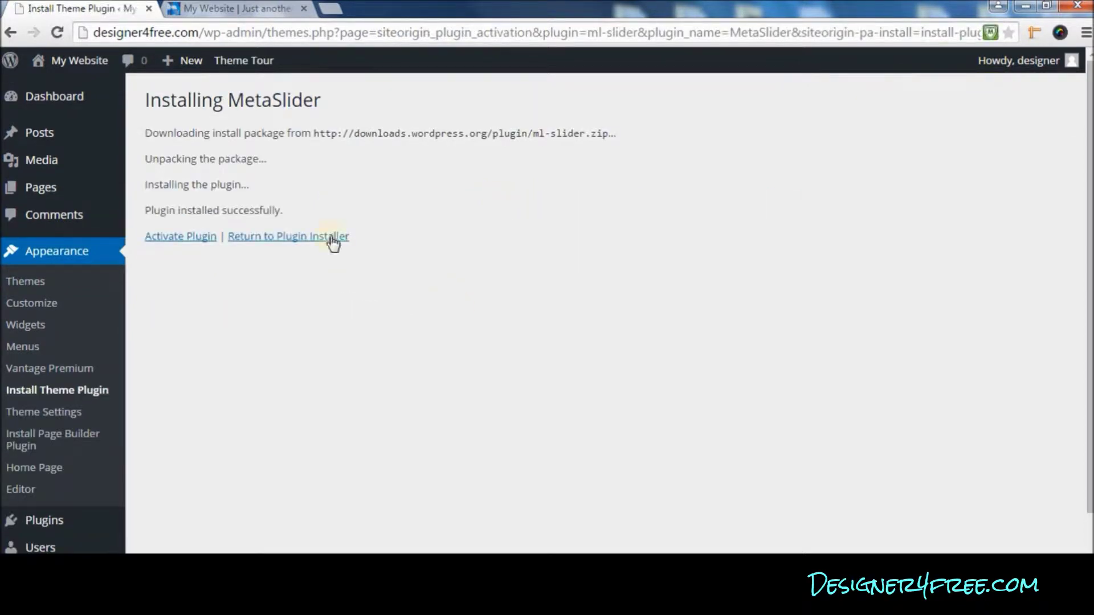
- Activate MetaSlider and open its Meta Slider admin page
{"action": "left_click", "coordinate": [180, 242]}
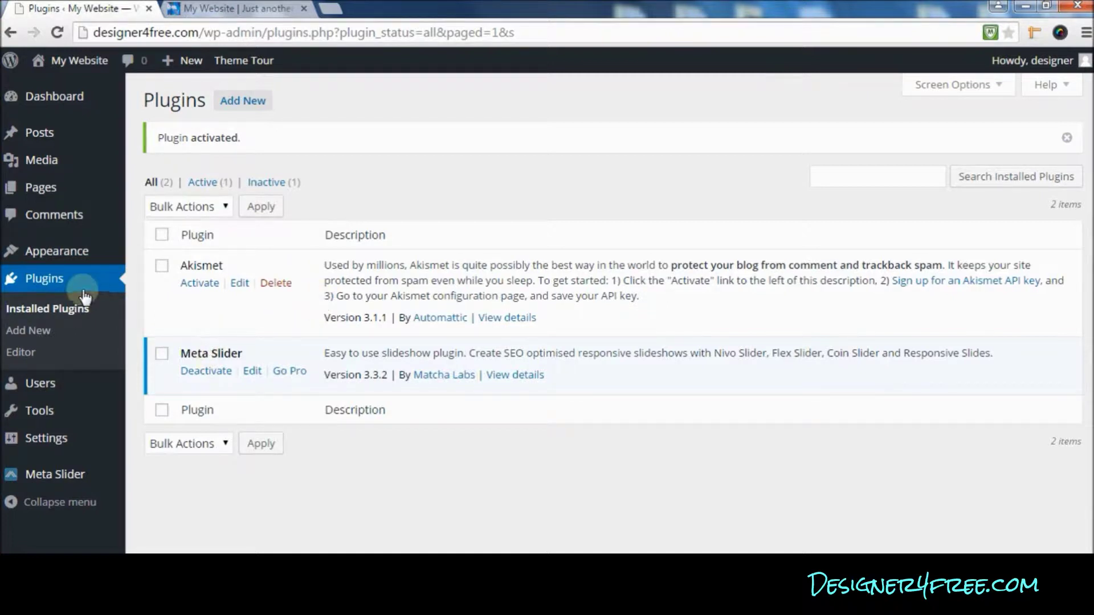
{"action": "mouse_move", "coordinate": [46, 478]}
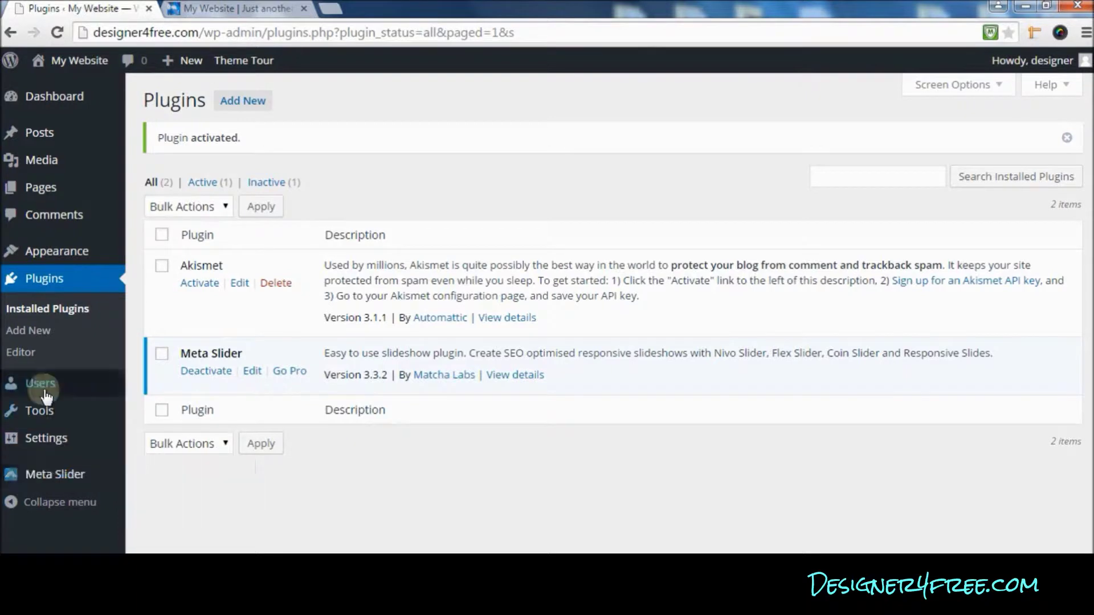
{"action": "left_click", "coordinate": [45, 478]}
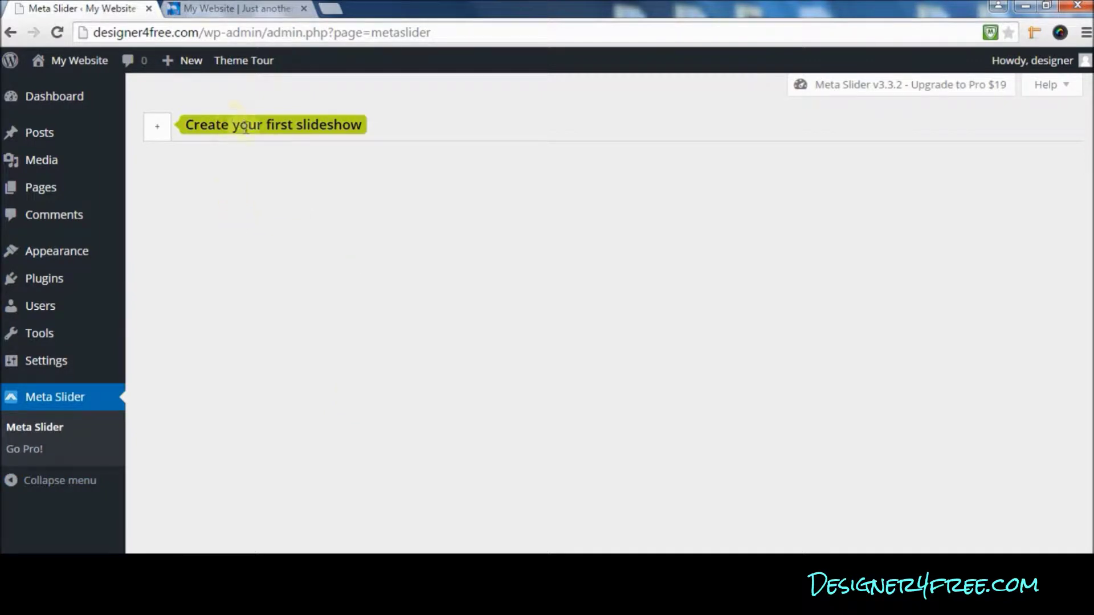
- Create the first Meta Slider slideshow, add a slide, and switch back to the live homepage
{"action": "left_click", "coordinate": [156, 133]}
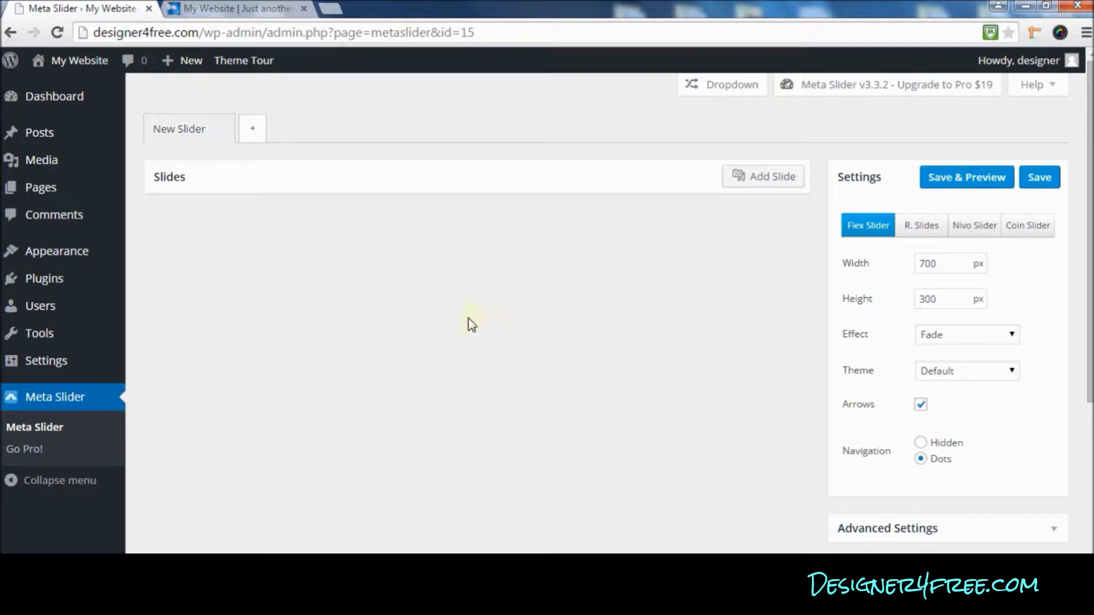
{"action": "left_click", "coordinate": [772, 178]}
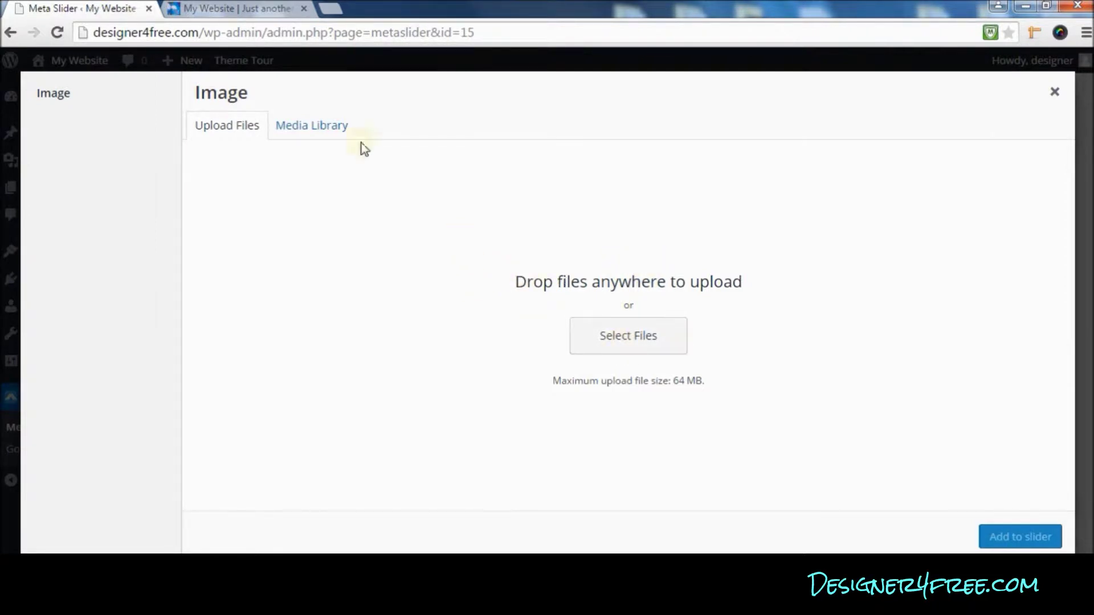
{"action": "left_click", "coordinate": [237, 3]}
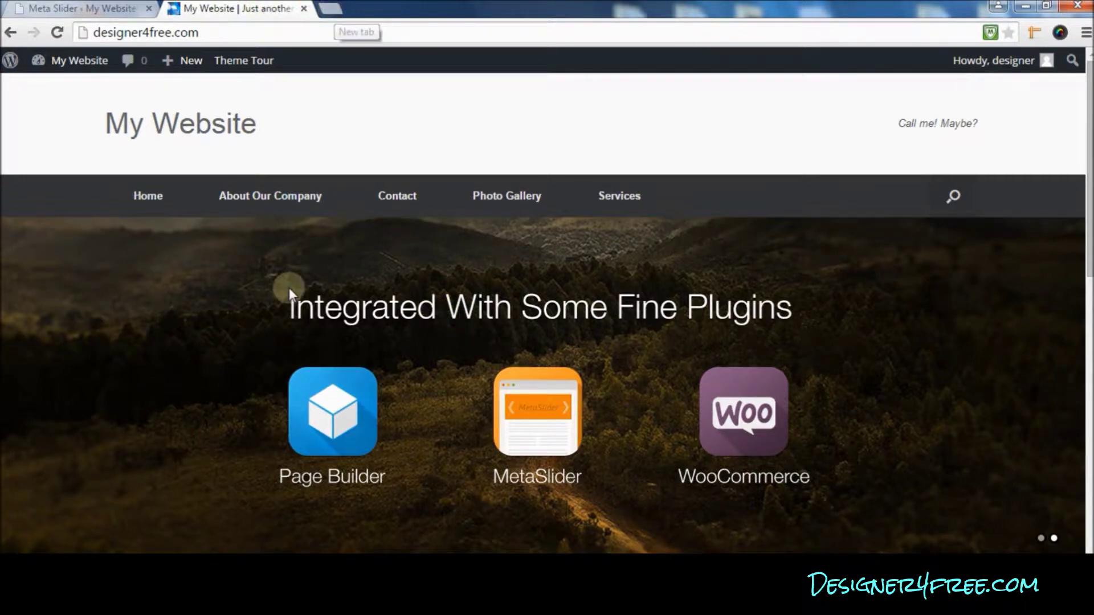
- Load unsplash.com in a new tab and scroll the feed to the tall pine forest photo
{"action": "left_click", "coordinate": [333, 9]}
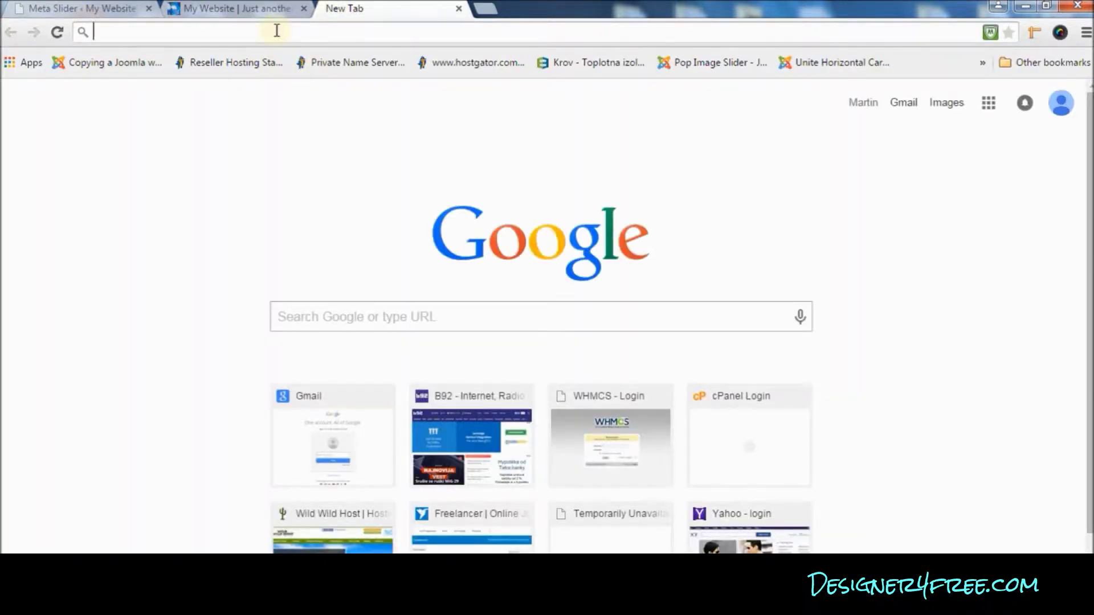
{"action": "type", "text": "un"}
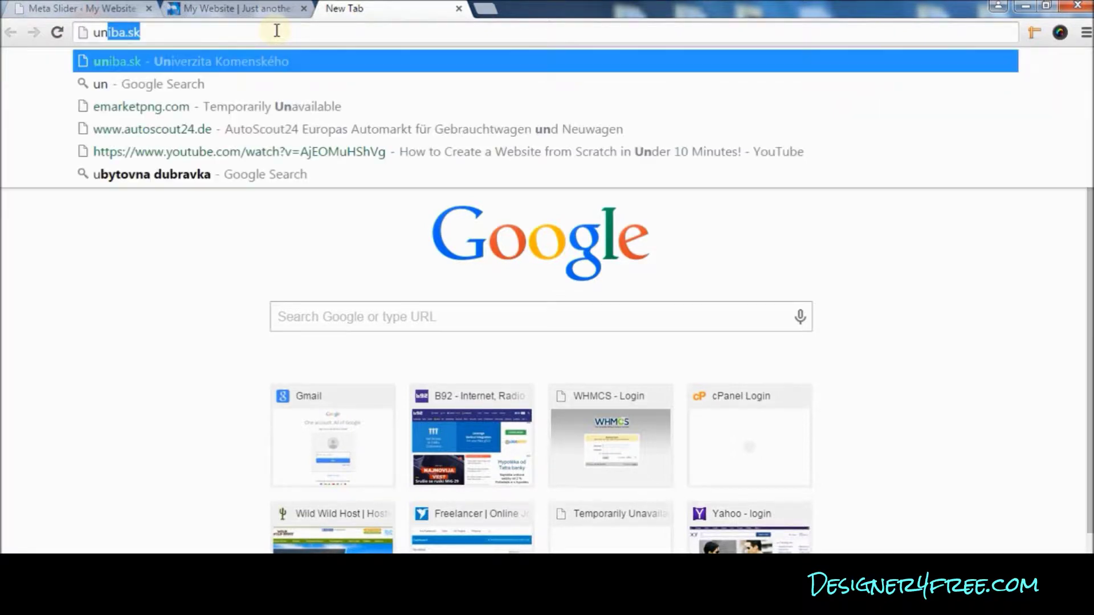
{"action": "type", "text": "splash"}
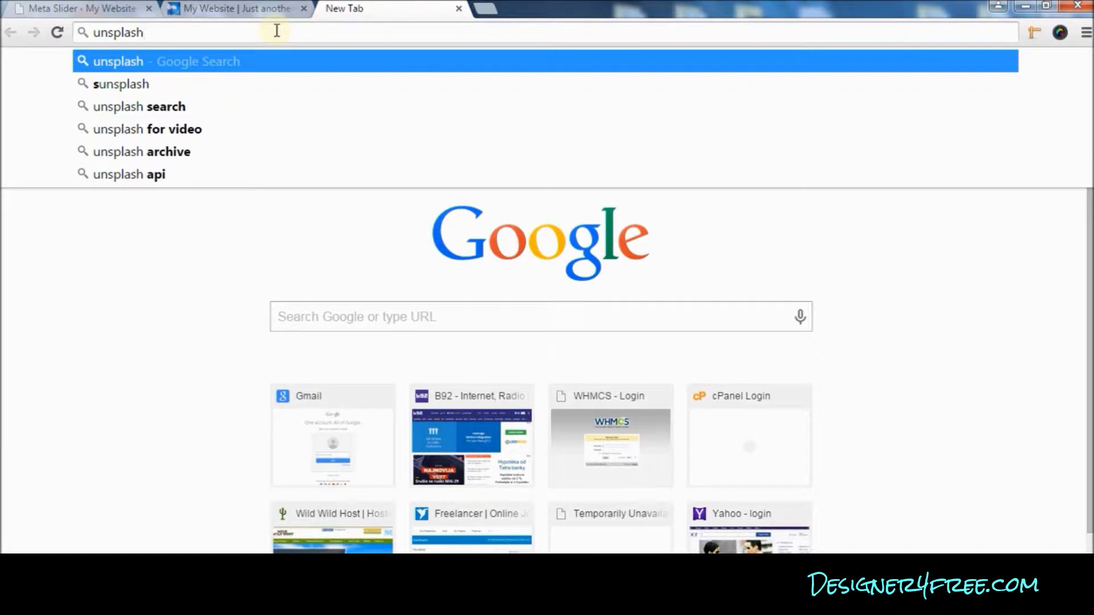
{"action": "type", "text": ".com"}
{"action": "key", "text": "Return"}
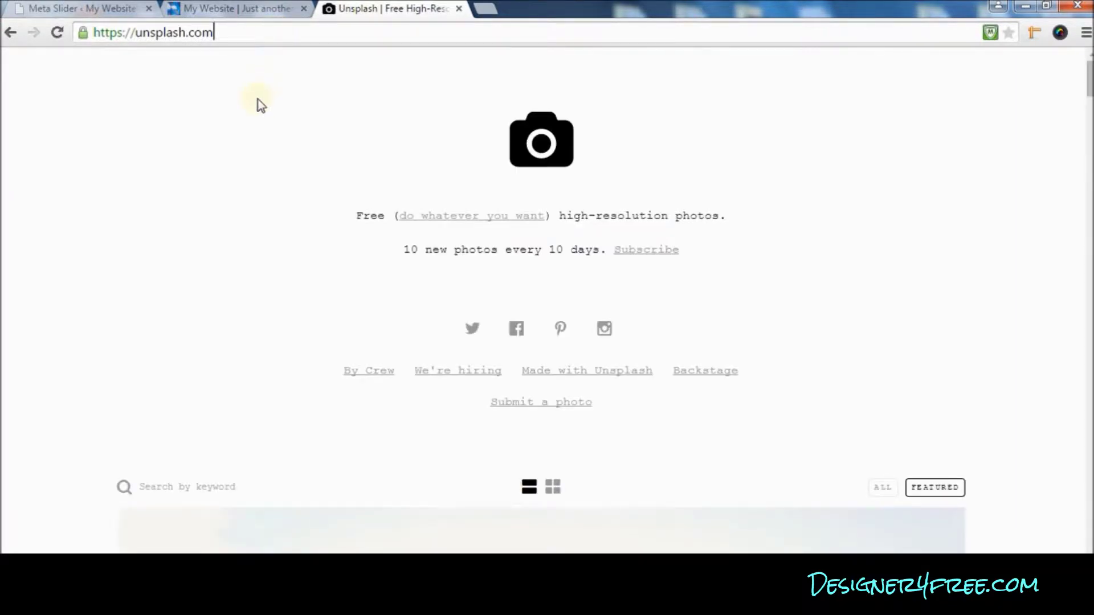
{"action": "scroll", "coordinate": [308, 234], "scroll_direction": "down", "scroll_amount": 10}
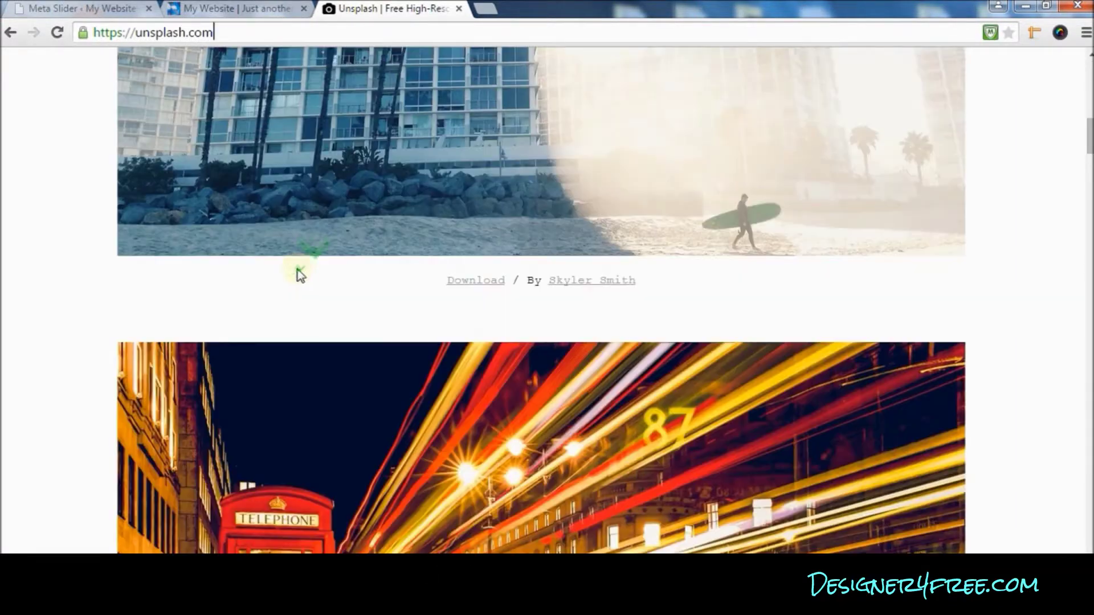
{"action": "scroll", "coordinate": [306, 275], "scroll_direction": "down", "scroll_amount": 7}
{"action": "scroll", "coordinate": [336, 275], "scroll_direction": "down", "scroll_amount": 7}
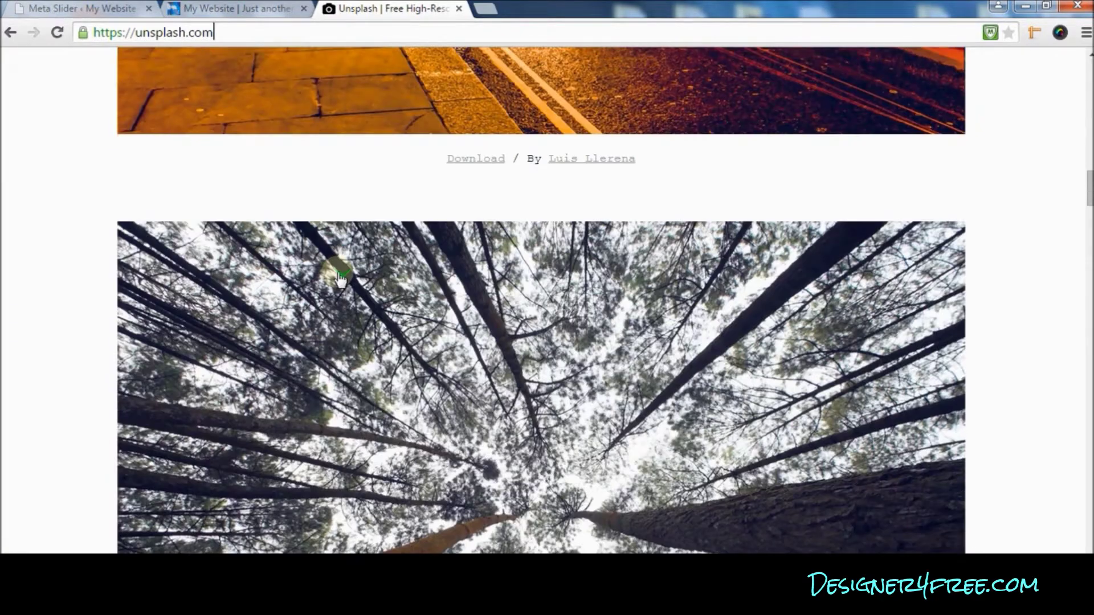
{"action": "scroll", "coordinate": [339, 275], "scroll_direction": "down", "scroll_amount": 10}
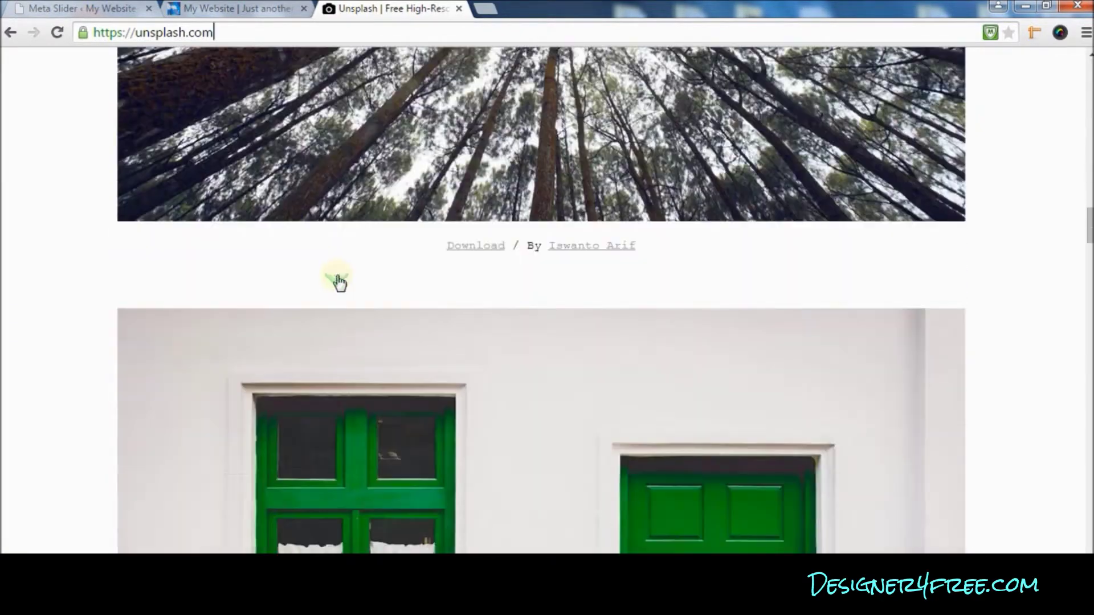
{"action": "scroll", "coordinate": [337, 279], "scroll_direction": "down", "scroll_amount": 4}
{"action": "scroll", "coordinate": [337, 279], "scroll_direction": "up", "scroll_amount": 4}
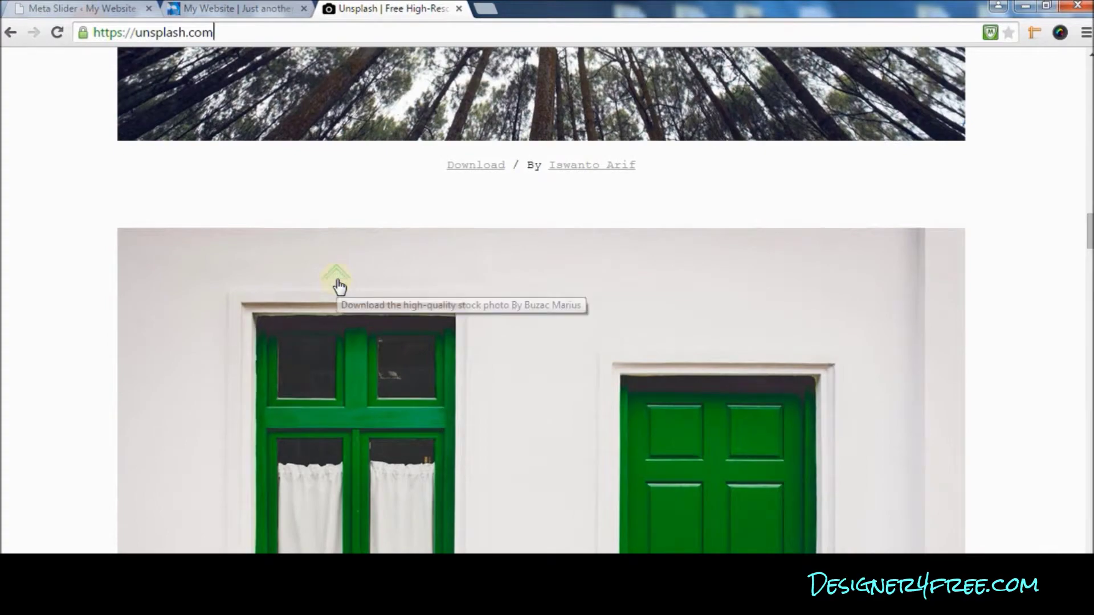
{"action": "scroll", "coordinate": [337, 279], "scroll_direction": "up", "scroll_amount": 2}
{"action": "scroll", "coordinate": [336, 279], "scroll_direction": "up", "scroll_amount": 1}
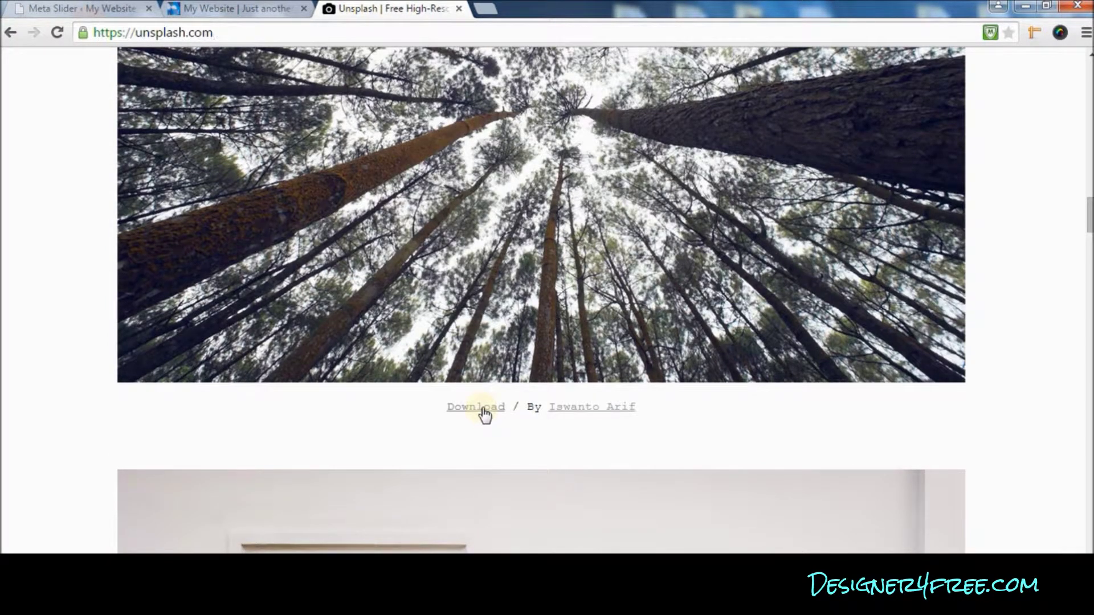
- Load the aurora-over-snowy-pine-forest photo's address in the Unsplash tab
{"action": "left_click", "coordinate": [483, 409]}
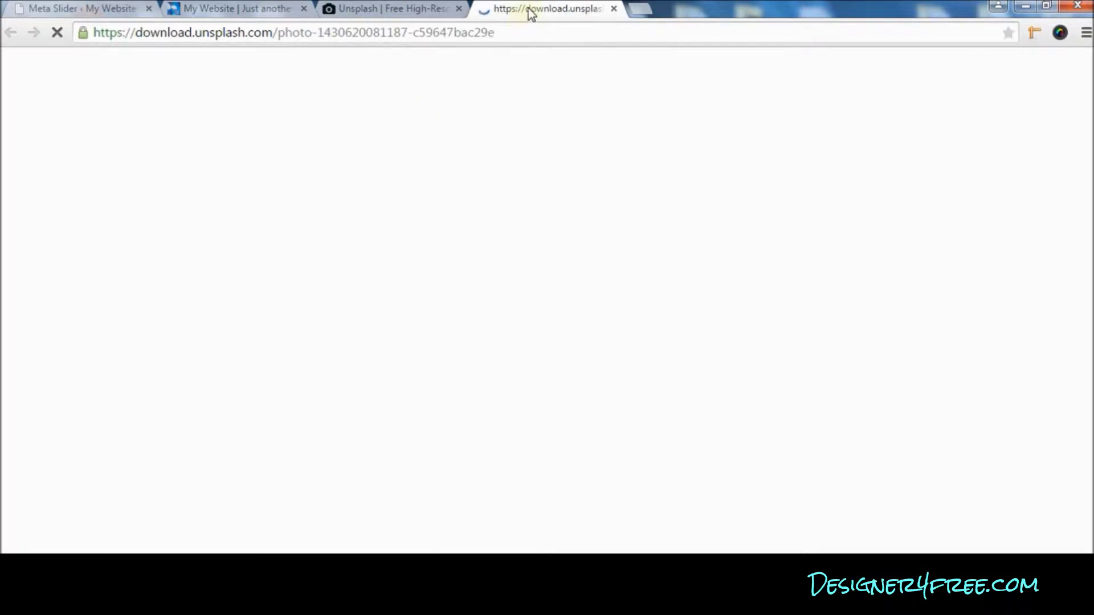
{"action": "left_click", "coordinate": [507, 32]}
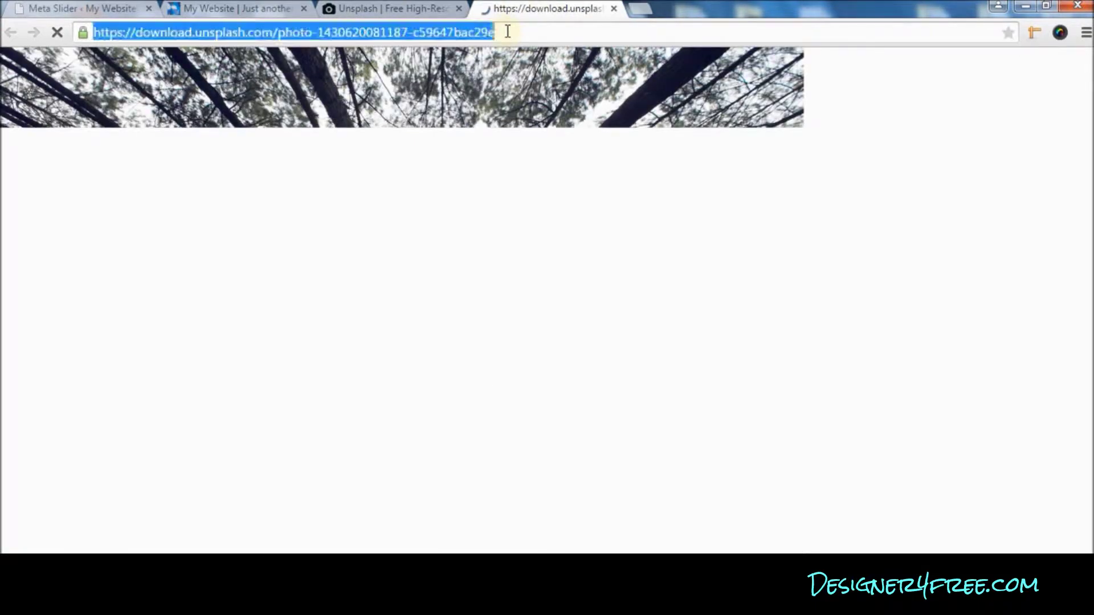
{"action": "key", "text": "ctrl+v"}
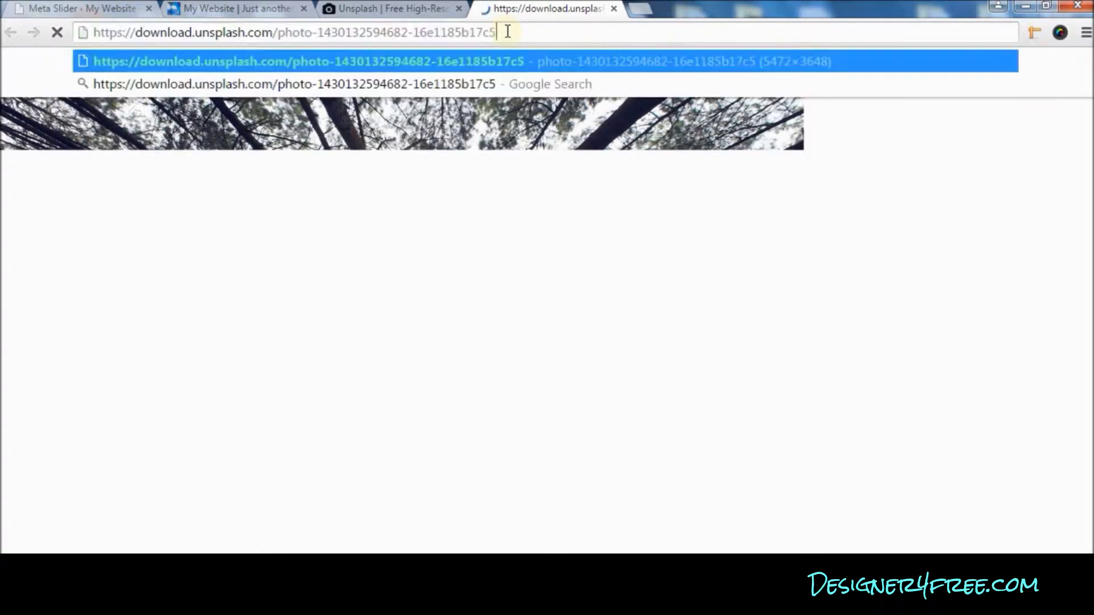
{"action": "key", "text": "Return"}
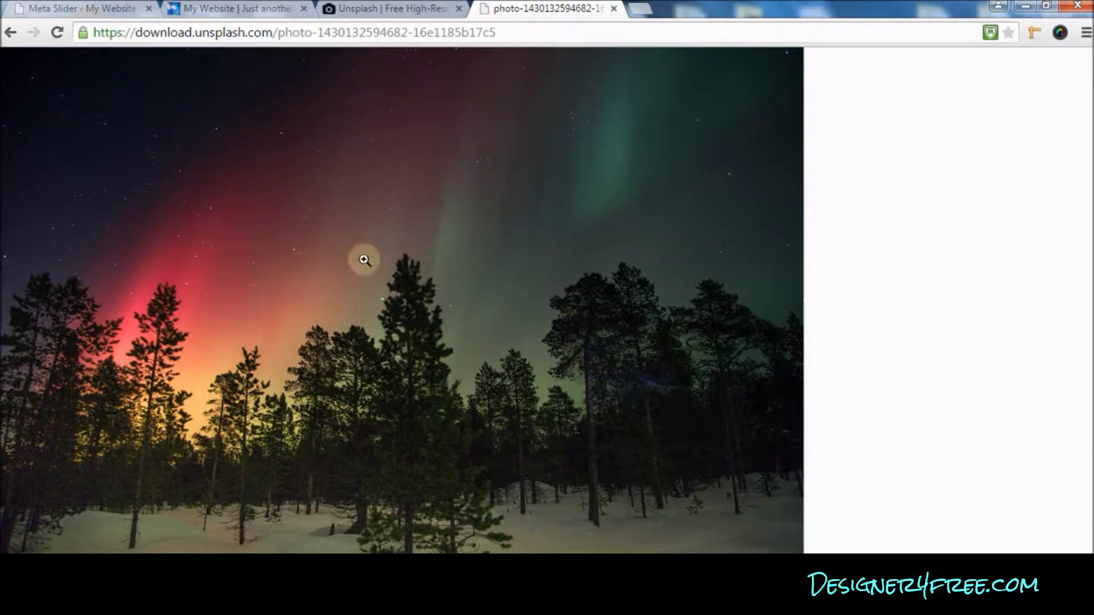
- Save the full-size aurora photo to the desktop as the JPEG 'forest'
{"action": "right_click", "coordinate": [295, 240]}
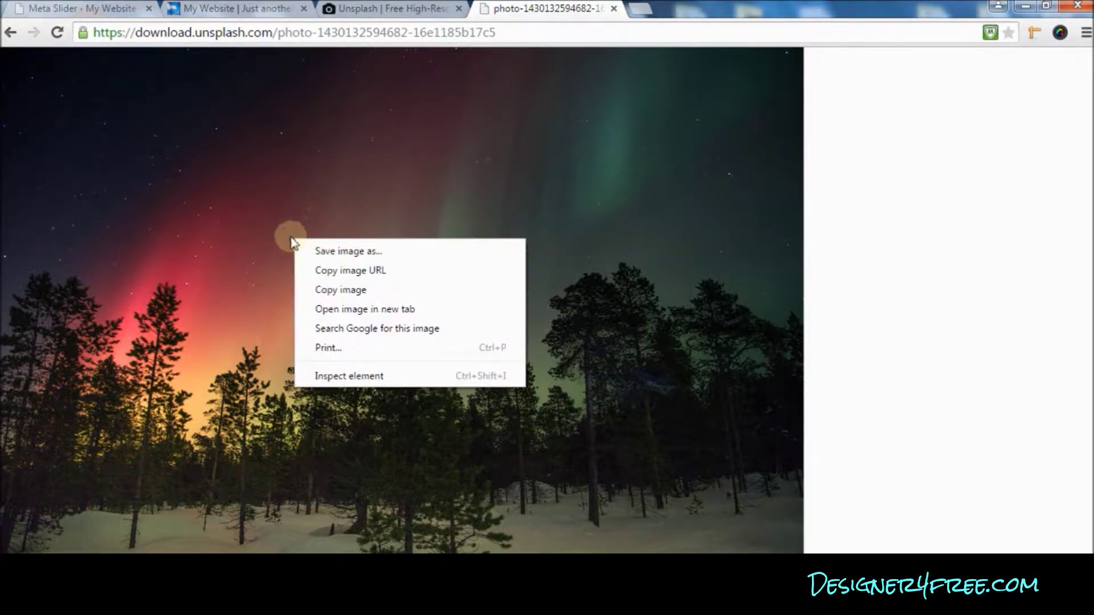
{"action": "left_click", "coordinate": [276, 230]}
{"action": "left_click", "coordinate": [310, 246]}
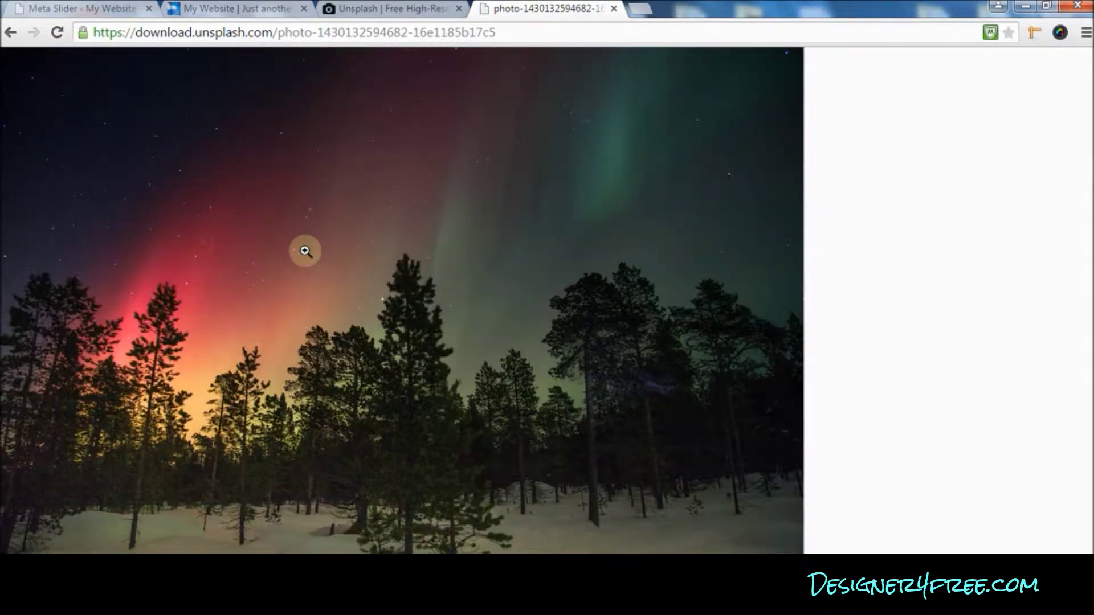
{"action": "right_click", "coordinate": [298, 249]}
{"action": "left_click", "coordinate": [340, 265]}
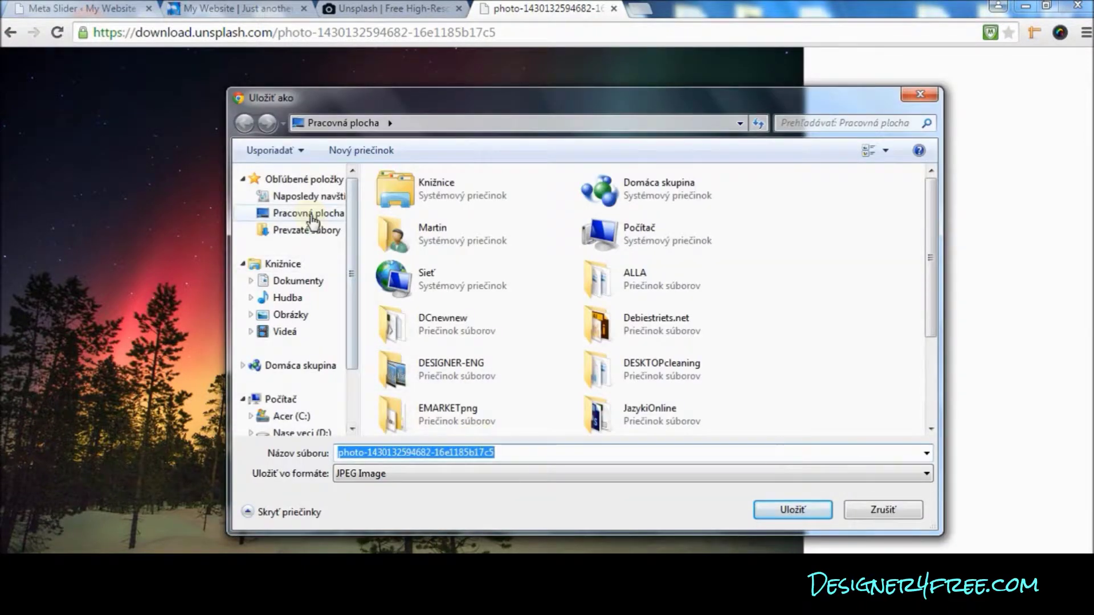
{"action": "left_click", "coordinate": [312, 216]}
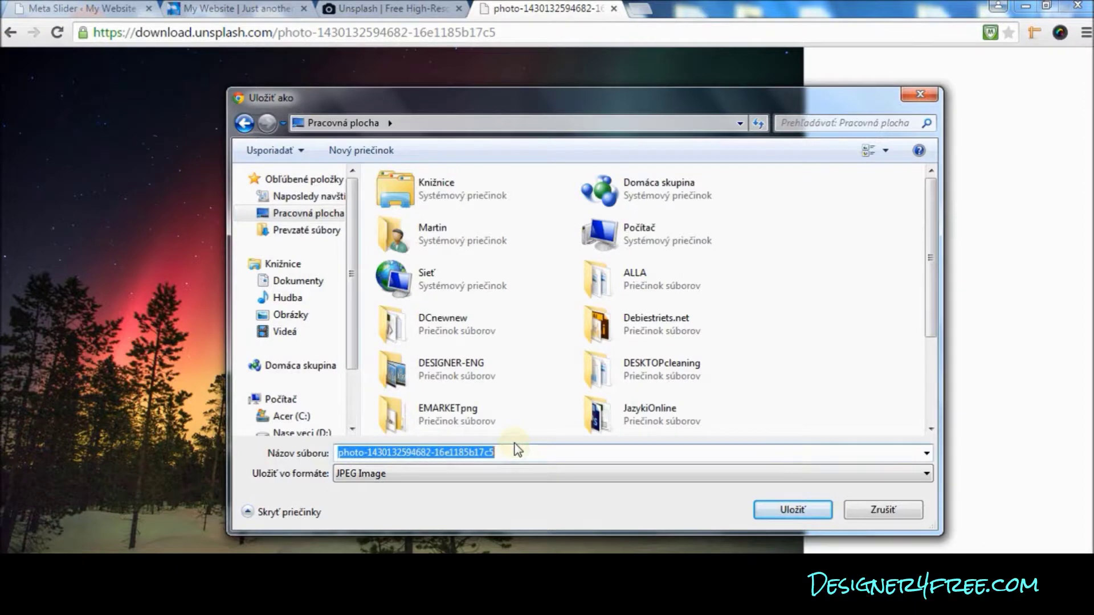
{"action": "type", "text": "forest"}
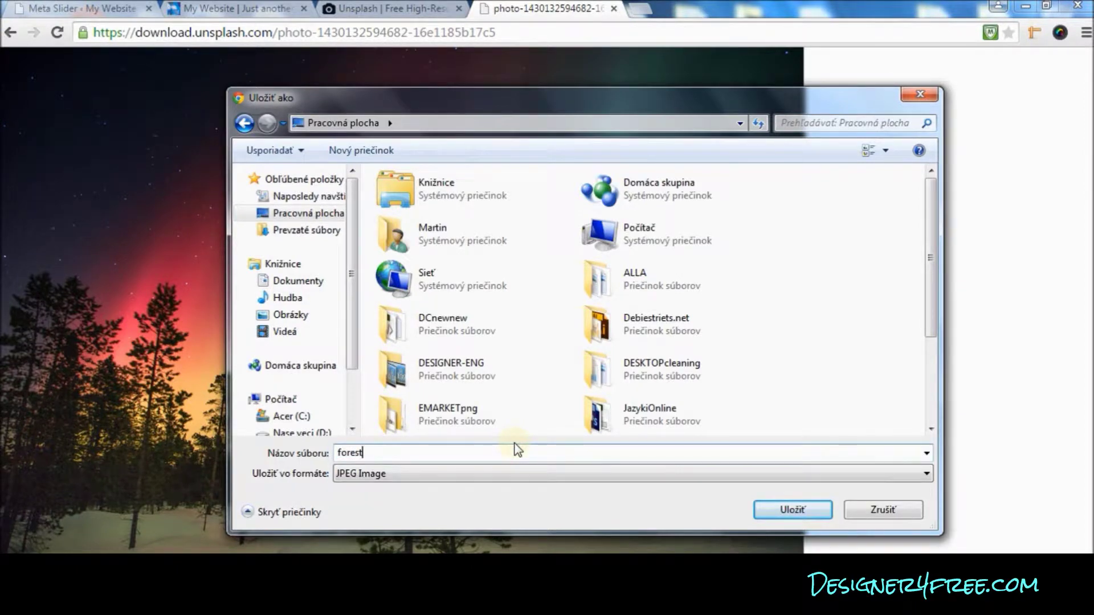
{"action": "left_click", "coordinate": [795, 513]}
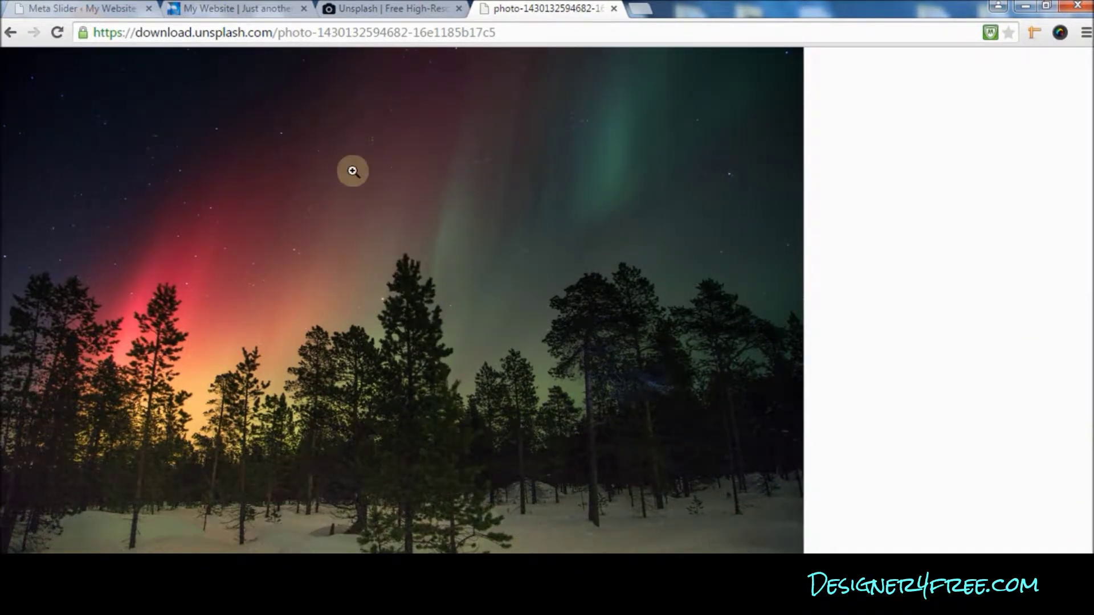
{"action": "left_click", "coordinate": [615, 9]}
- Close the Unsplash tab and scroll the My Website front page down and back to the top
{"action": "left_click", "coordinate": [458, 9]}
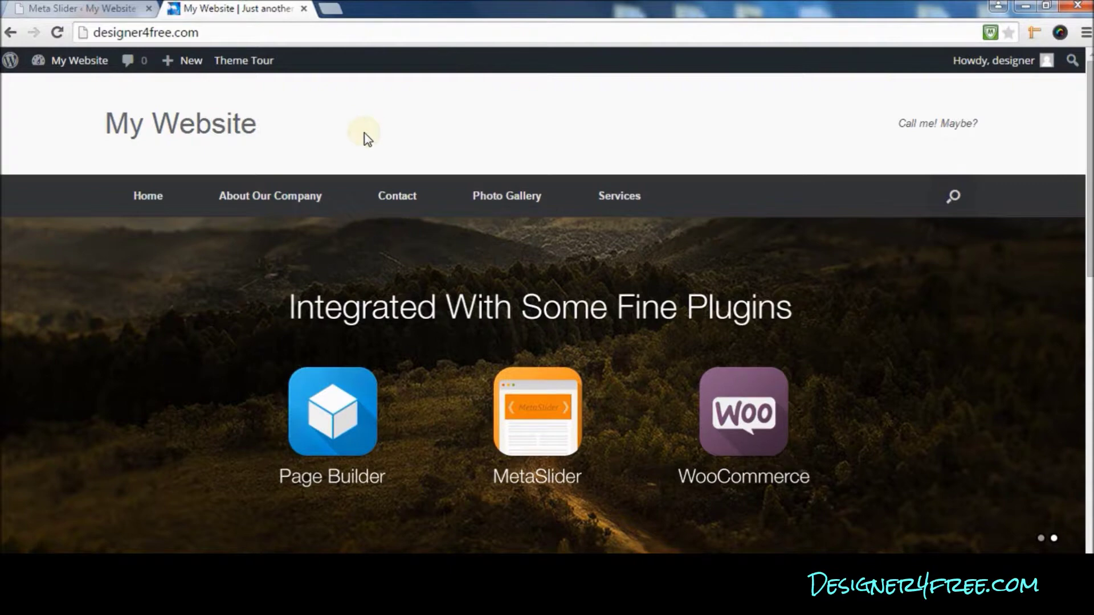
{"action": "scroll", "coordinate": [212, 298], "scroll_direction": "down", "scroll_amount": 2}
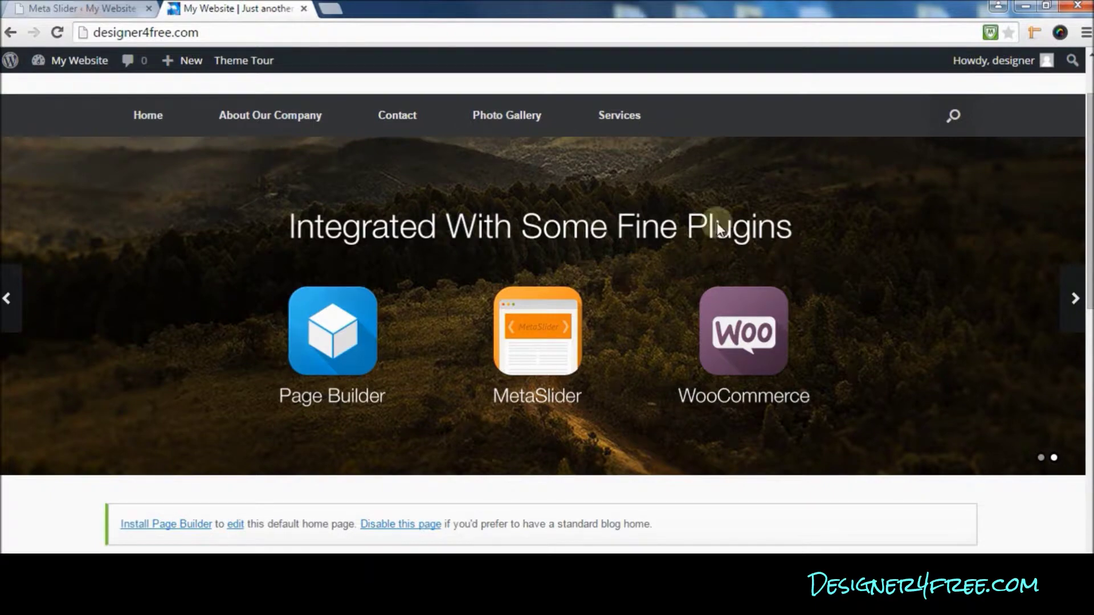
{"action": "scroll", "coordinate": [714, 286], "scroll_direction": "down", "scroll_amount": 1}
{"action": "scroll", "coordinate": [709, 286], "scroll_direction": "up", "scroll_amount": 1}
{"action": "scroll", "coordinate": [667, 290], "scroll_direction": "up", "scroll_amount": 1}
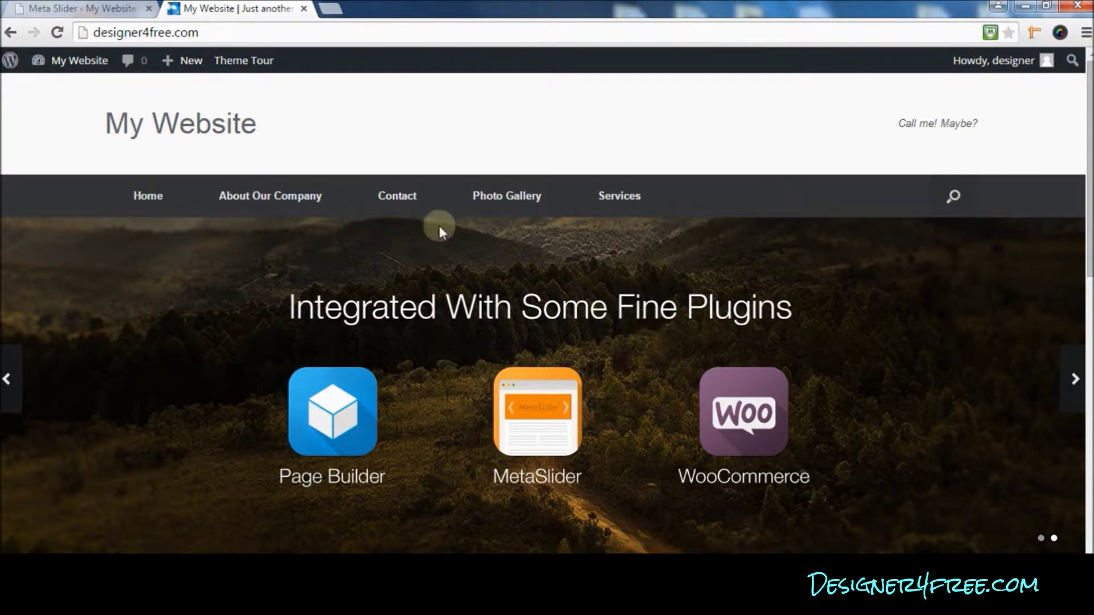
- Go to picmonkey.com in a new browser tab
{"action": "left_click", "coordinate": [332, 9]}
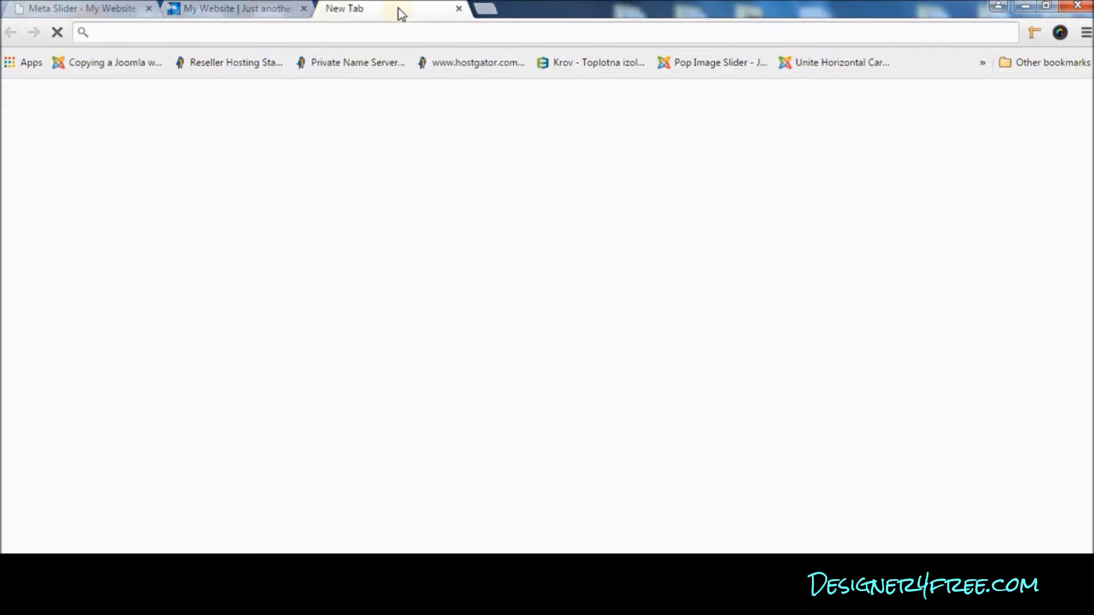
{"action": "type", "text": "picmonkey.com"}
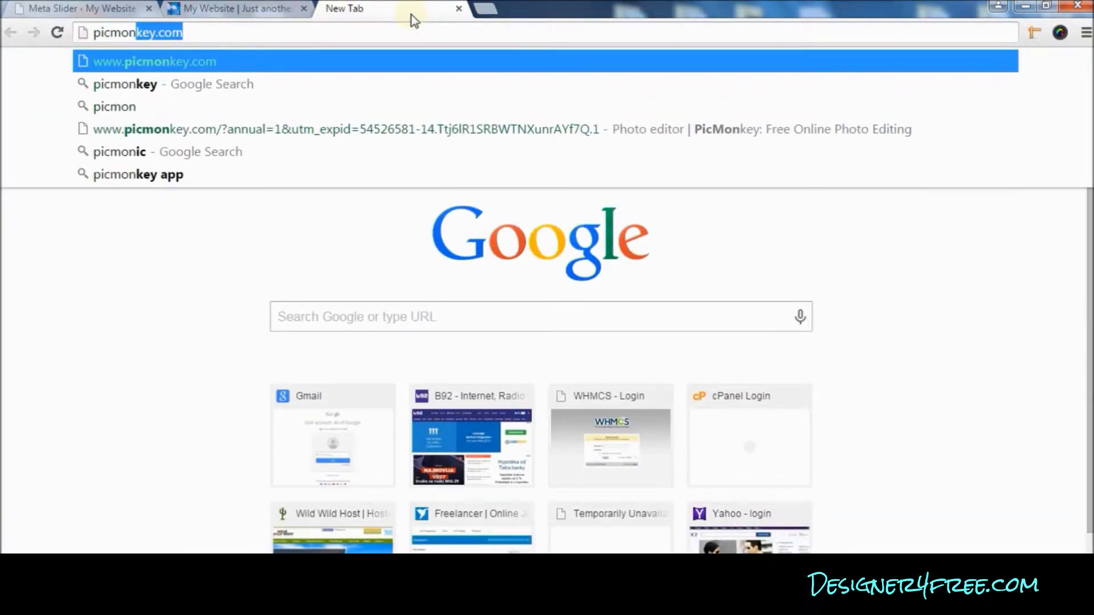
{"action": "key", "text": "Right"}
{"action": "key", "text": "Return"}
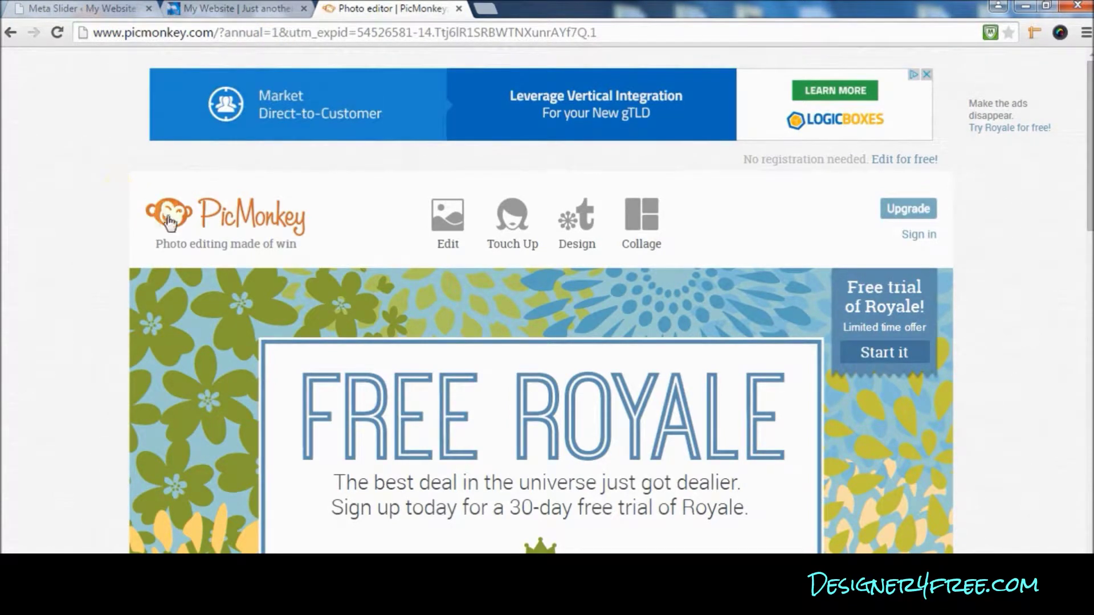
- Open the 'forest' image from the desktop in PicMonkey's editor via Edit > Computer
{"action": "left_click", "coordinate": [443, 253]}
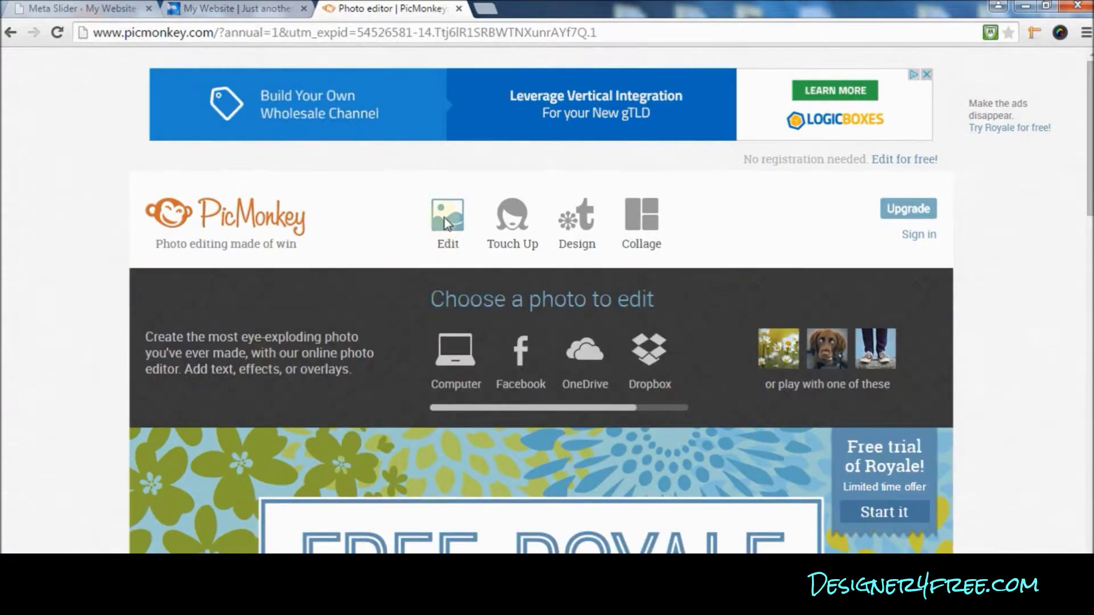
{"action": "left_click", "coordinate": [457, 358]}
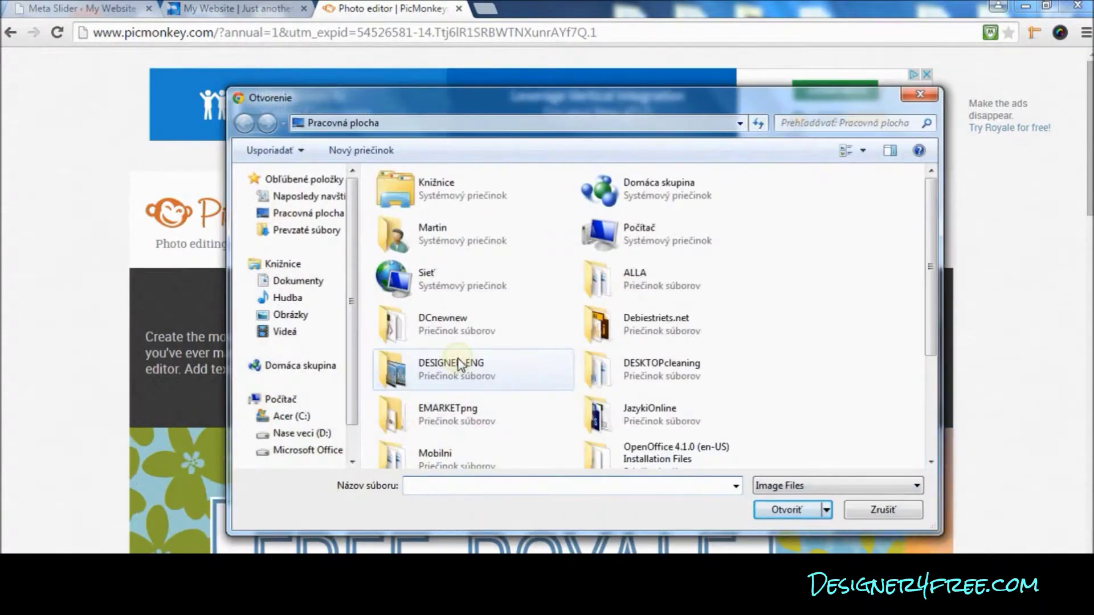
{"action": "left_click", "coordinate": [308, 213]}
{"action": "left_click", "coordinate": [573, 320]}
{"action": "key", "text": "f"}
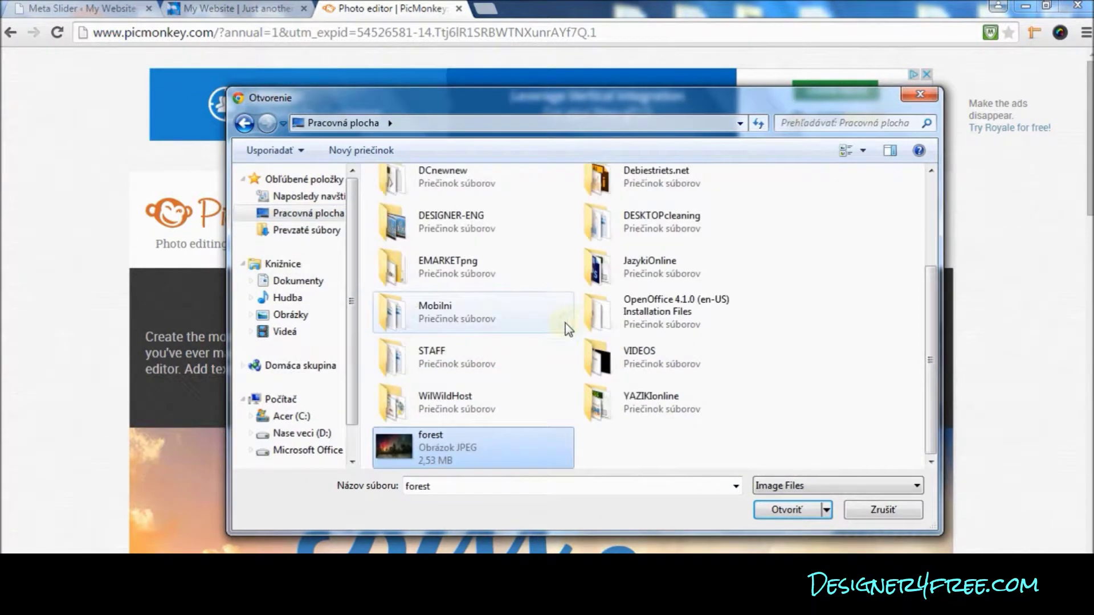
{"action": "double_click", "coordinate": [412, 450]}
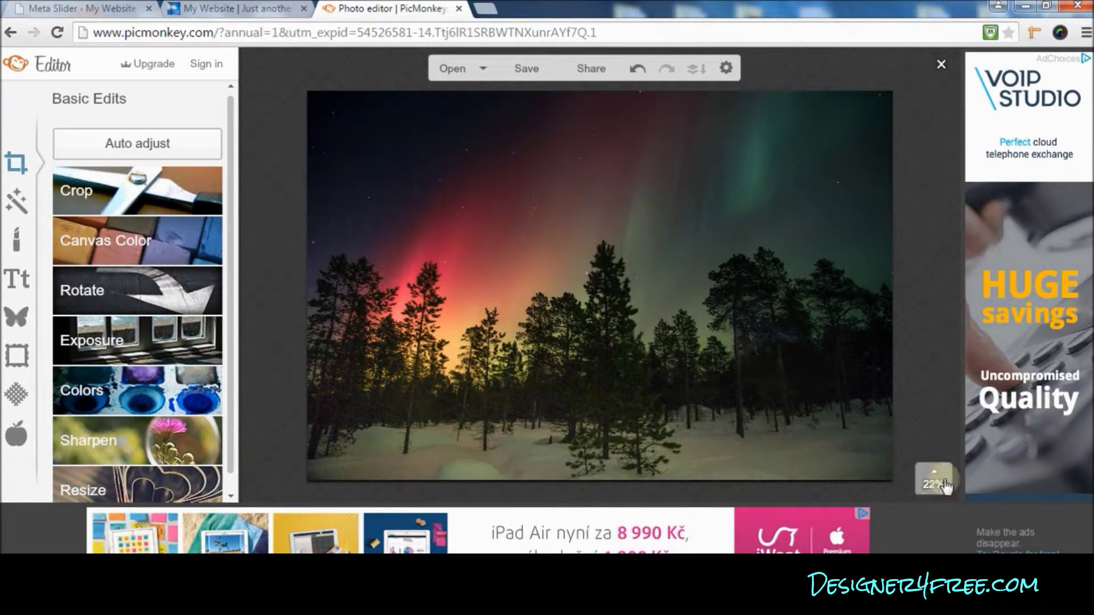
- Zoom in on the forest photo and bring up the Resize options in Basic Edits
{"action": "mouse_move", "coordinate": [945, 484]}
{"action": "left_click_drag", "start_coordinate": [936, 427], "coordinate": [936, 429]}
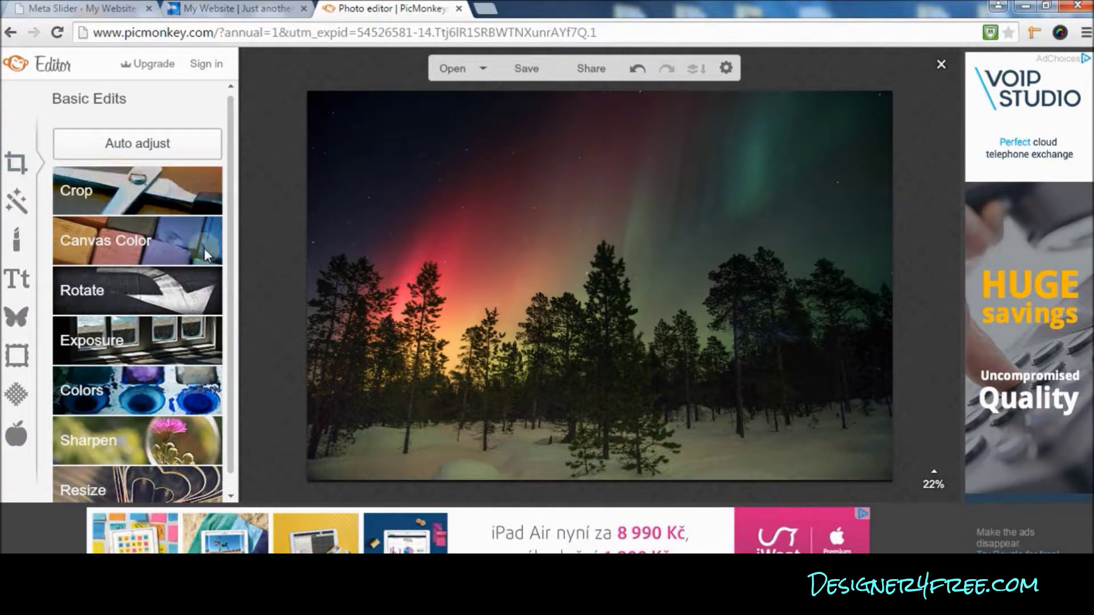
{"action": "scroll", "coordinate": [204, 247], "scroll_direction": "down", "scroll_amount": 1}
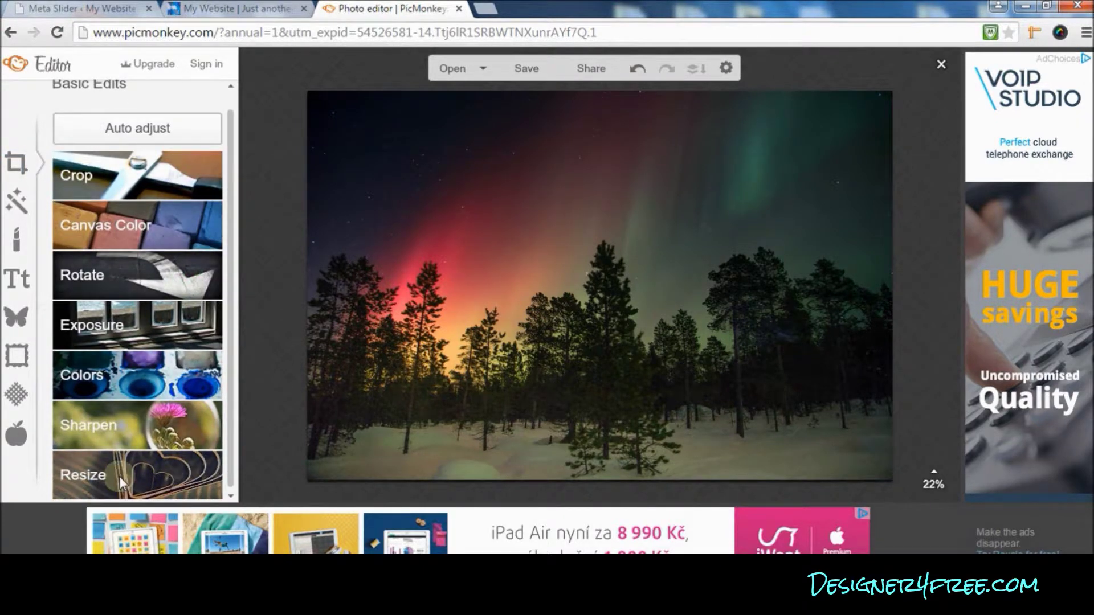
{"action": "left_click", "coordinate": [121, 483]}
{"action": "scroll", "coordinate": [385, 388], "scroll_direction": "up", "scroll_amount": 1}
{"action": "scroll", "coordinate": [173, 286], "scroll_direction": "up", "scroll_amount": 3}
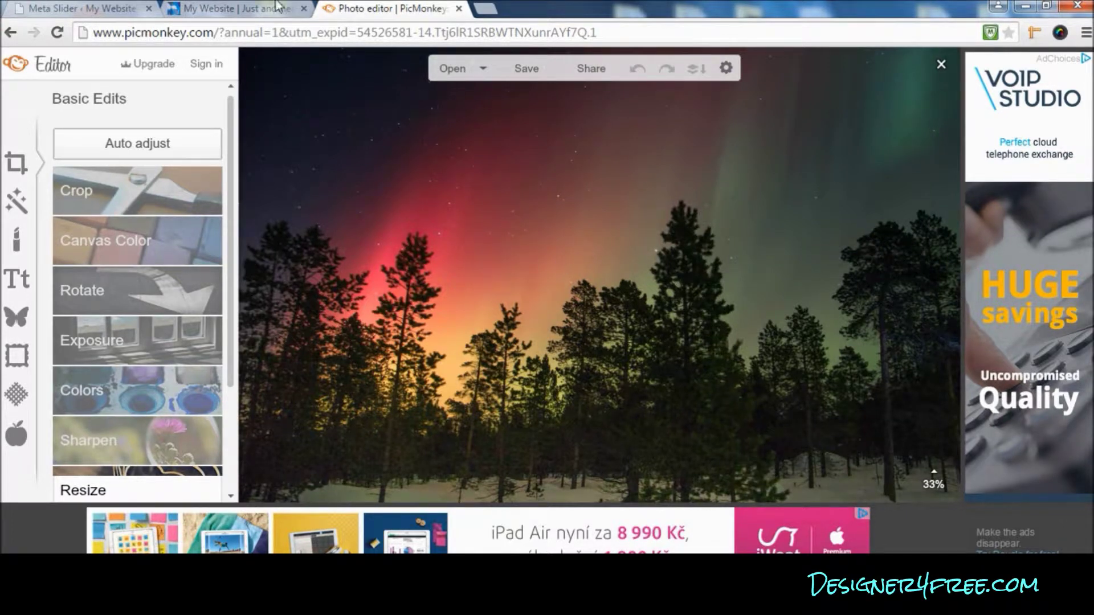
{"action": "left_click", "coordinate": [245, 9]}
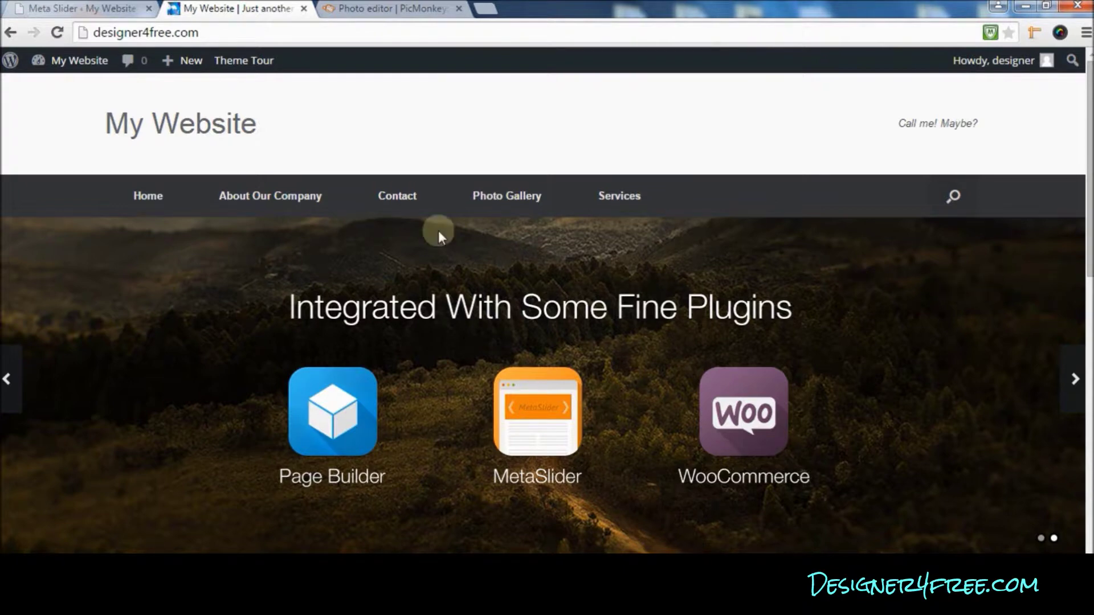
{"action": "left_click", "coordinate": [391, 7]}
- Resize the photo to 1200 × 800 pixels with proportions kept and apply it
{"action": "scroll", "coordinate": [160, 365], "scroll_direction": "down", "scroll_amount": 3}
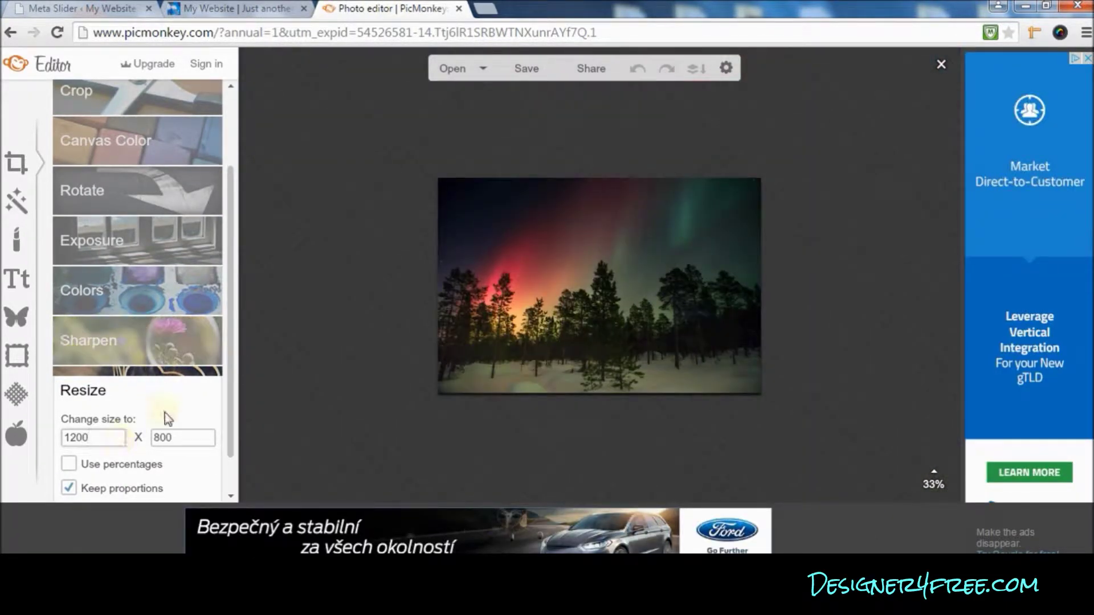
{"action": "key", "text": "Return"}
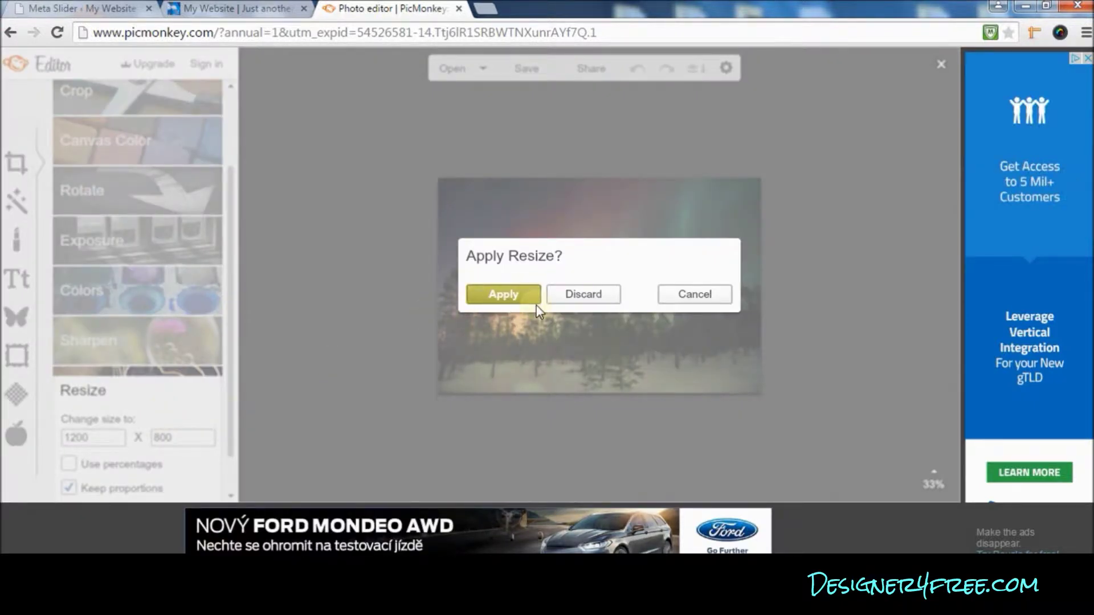
{"action": "left_click", "coordinate": [505, 296]}
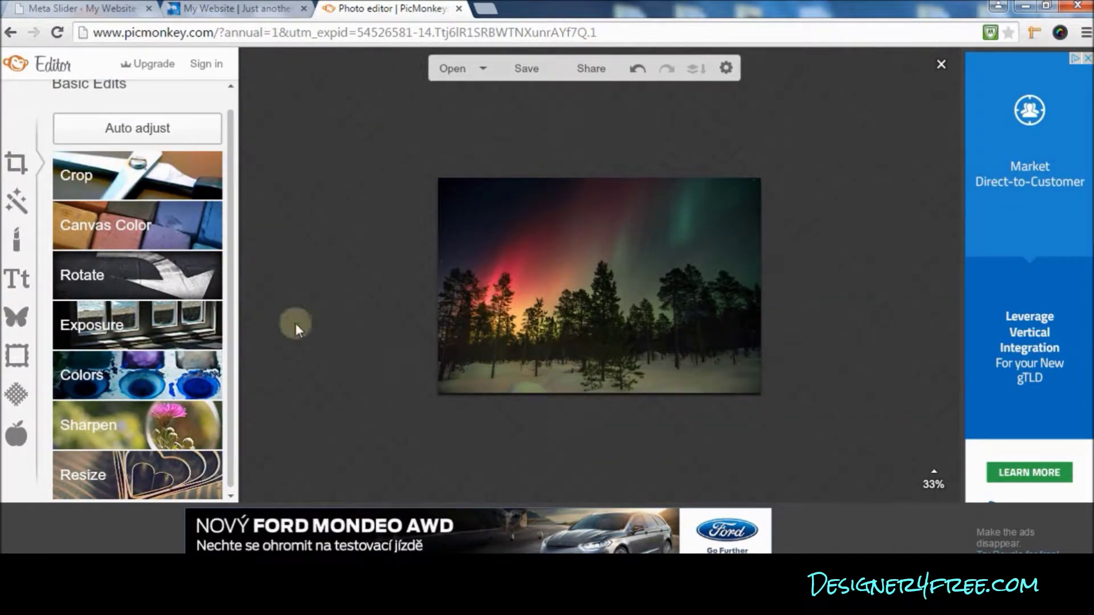
{"action": "scroll", "coordinate": [230, 353], "scroll_direction": "up", "scroll_amount": 1}
{"action": "scroll", "coordinate": [229, 350], "scroll_direction": "down", "scroll_amount": 1}
{"action": "scroll", "coordinate": [229, 351], "scroll_direction": "up", "scroll_amount": 1}
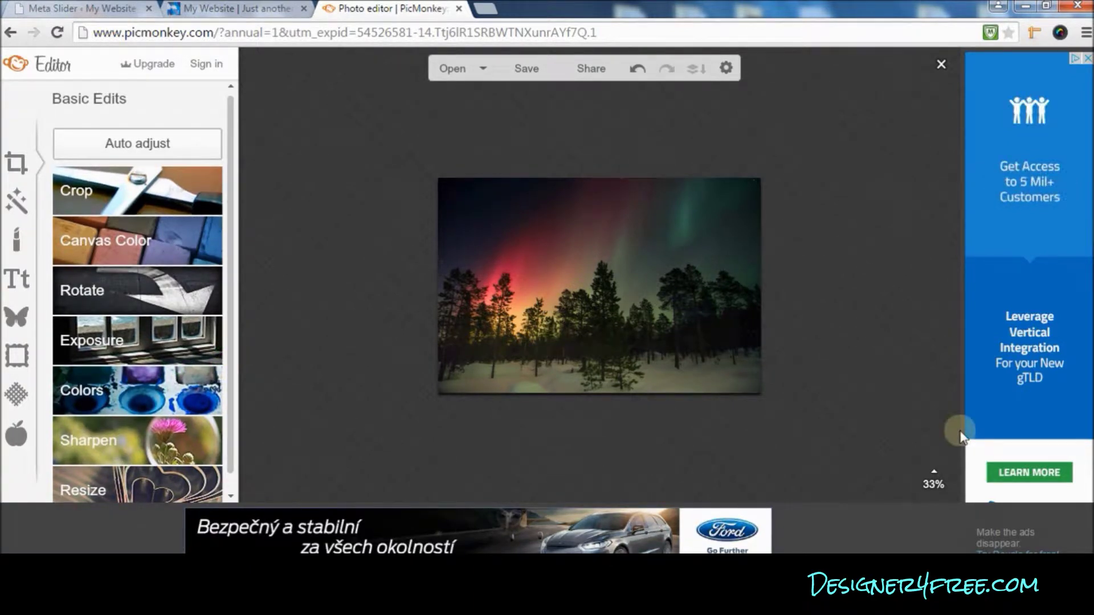
- Add a text box to the zoomed aurora photo and set it to the Black Jack font
{"action": "left_click", "coordinate": [932, 480]}
{"action": "left_click_drag", "start_coordinate": [937, 423], "coordinate": [936, 424]}
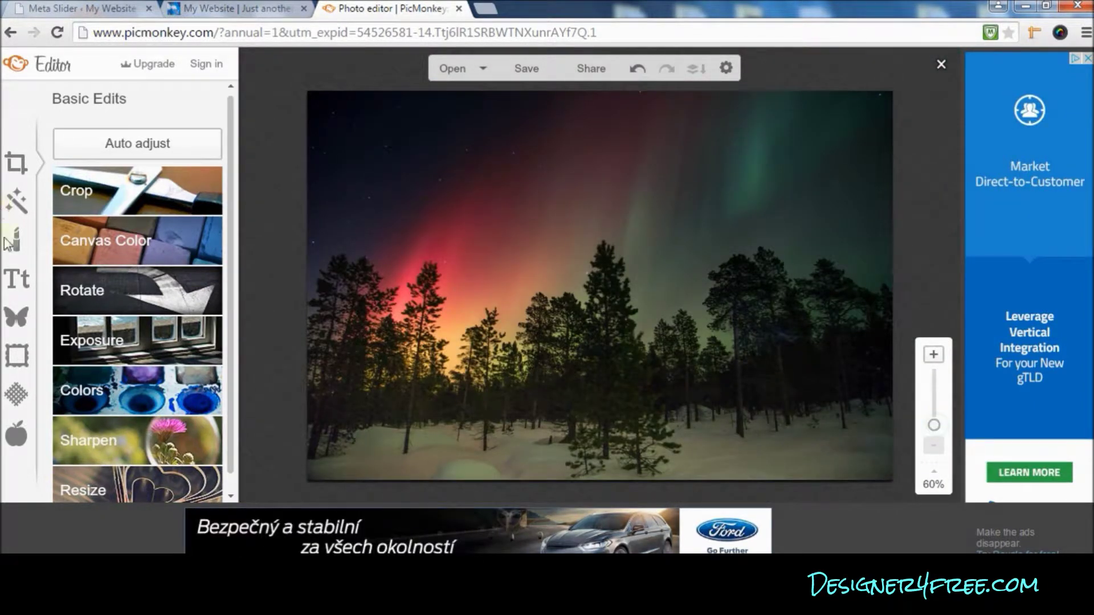
{"action": "left_click", "coordinate": [20, 283]}
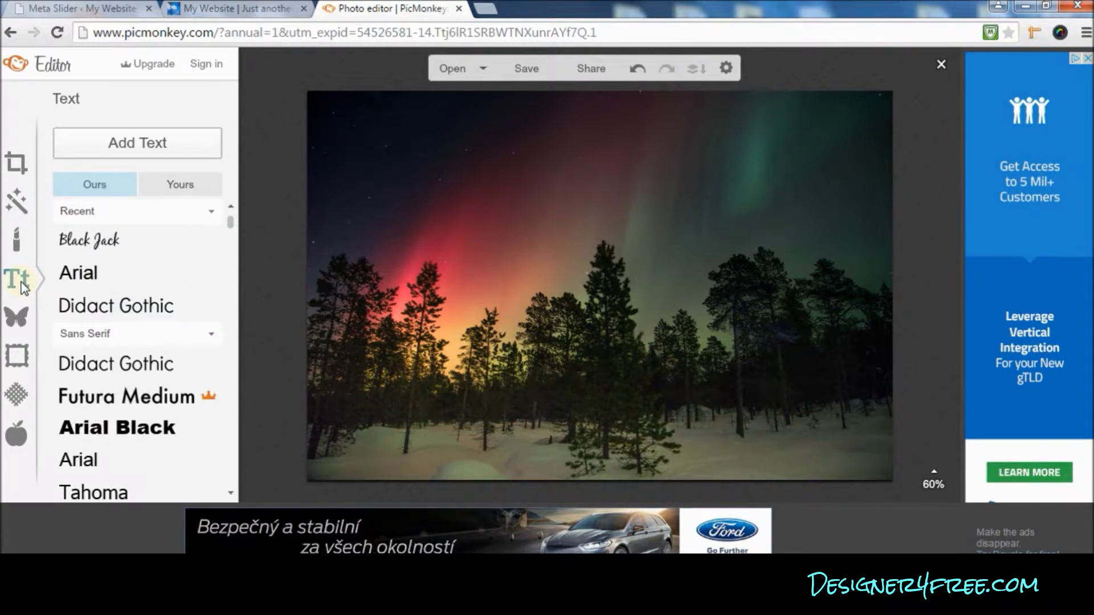
{"action": "left_click", "coordinate": [160, 149]}
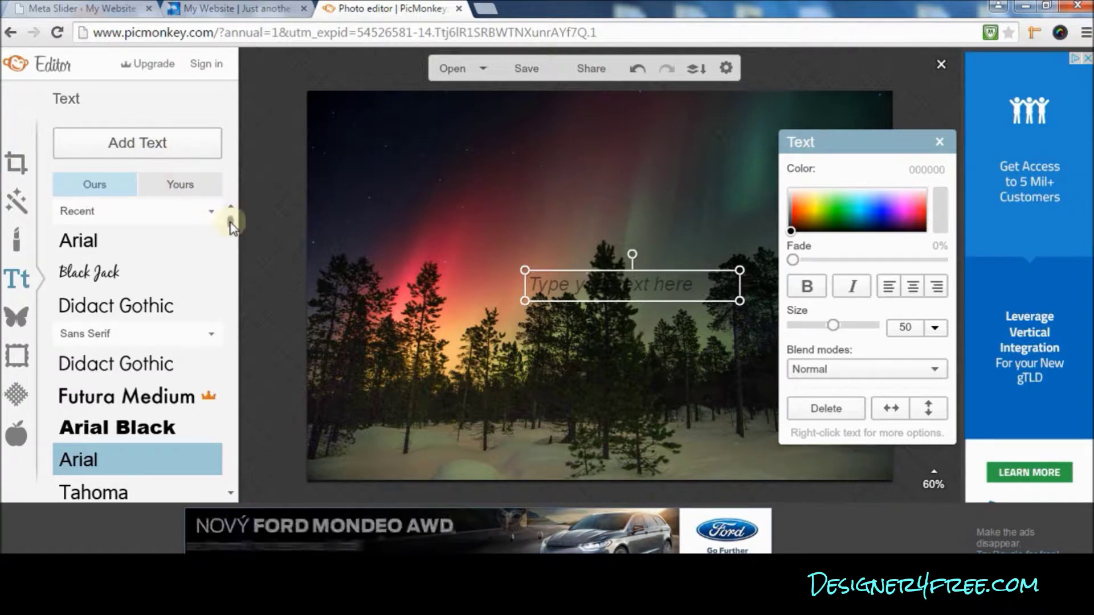
{"action": "mouse_move", "coordinate": [231, 222]}
{"action": "left_mouse_down"}
{"action": "mouse_move", "coordinate": [221, 425]}
{"action": "mouse_move", "coordinate": [220, 381]}
{"action": "left_mouse_up"}
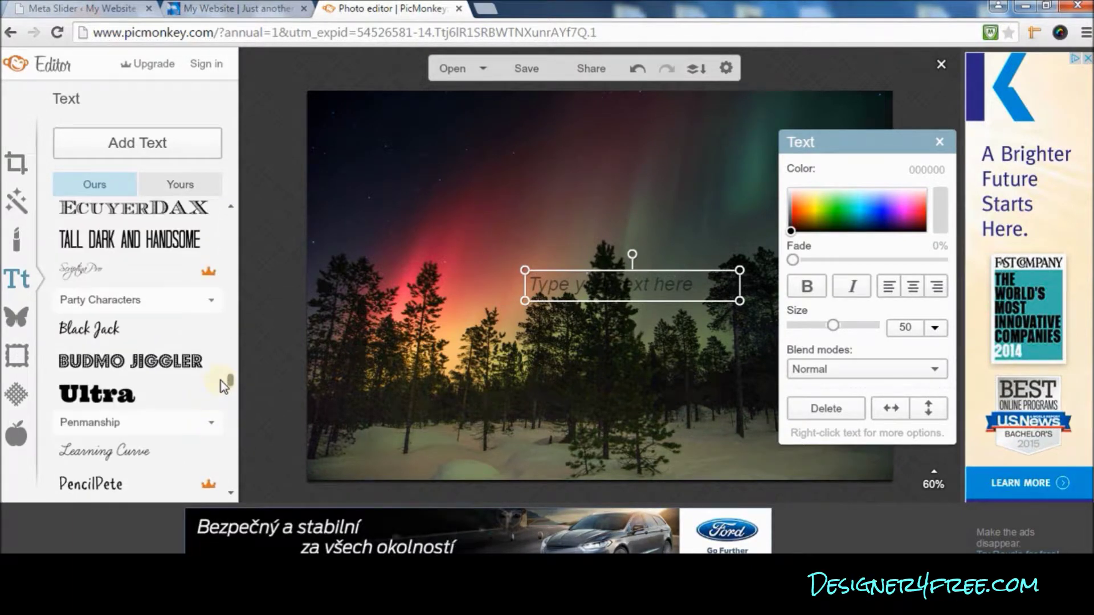
{"action": "left_click", "coordinate": [99, 333]}
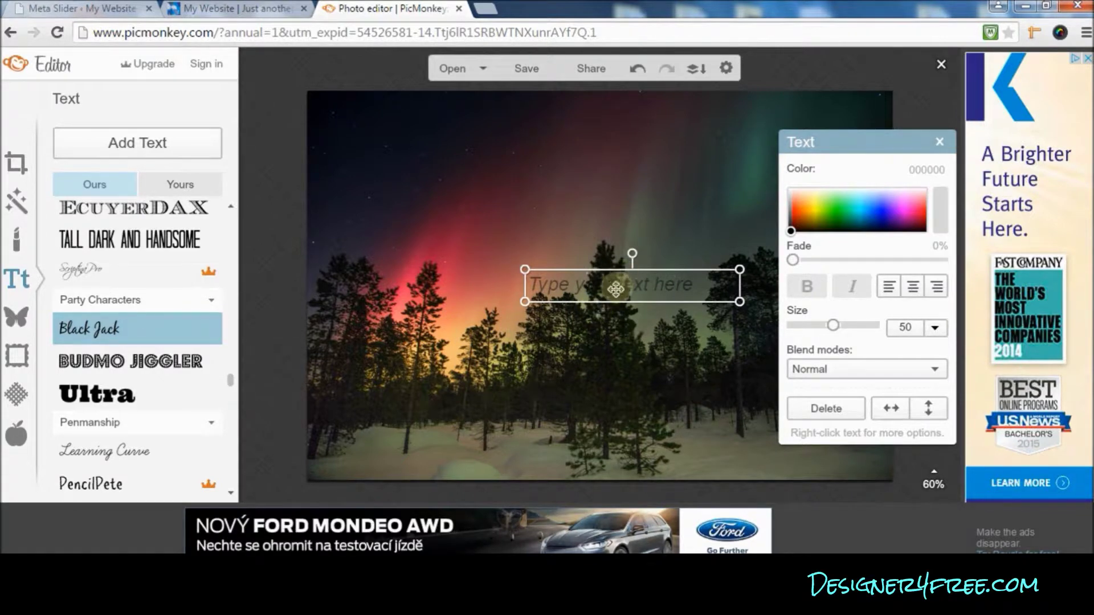
- Type 'Revolutionary' in the text box, stretch it across the photo and move it lower
{"action": "left_click", "coordinate": [616, 290]}
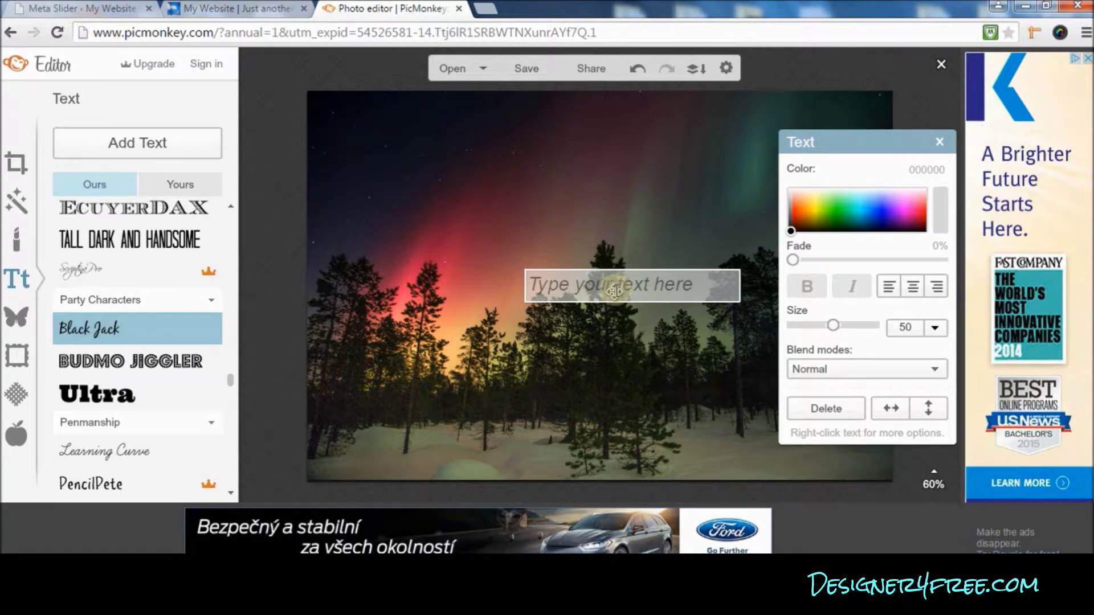
{"action": "type", "text": "Revolutio"}
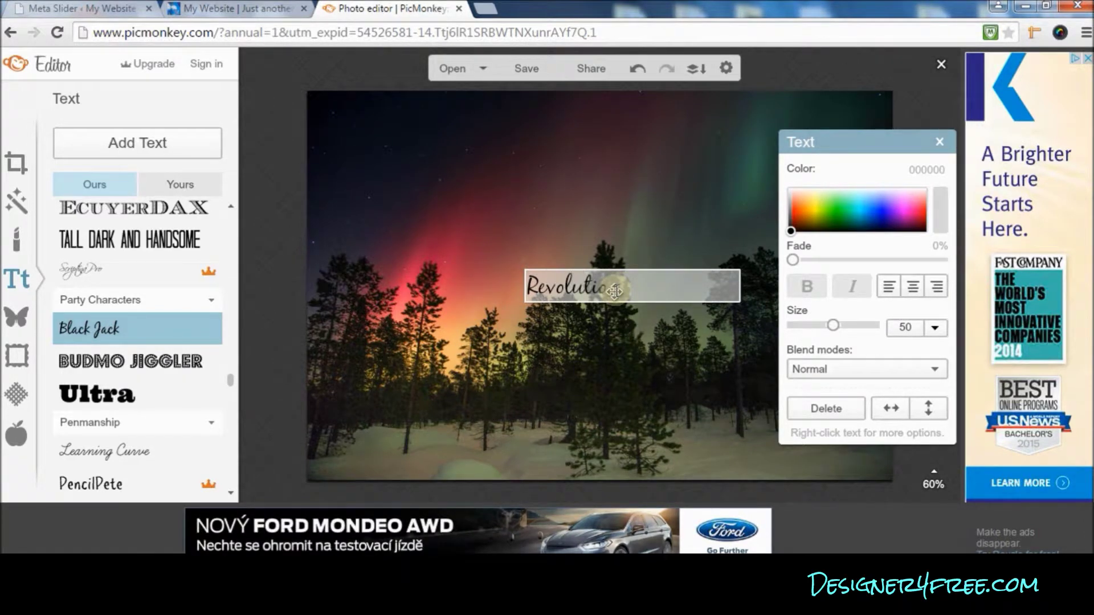
{"action": "type", "text": "y"}
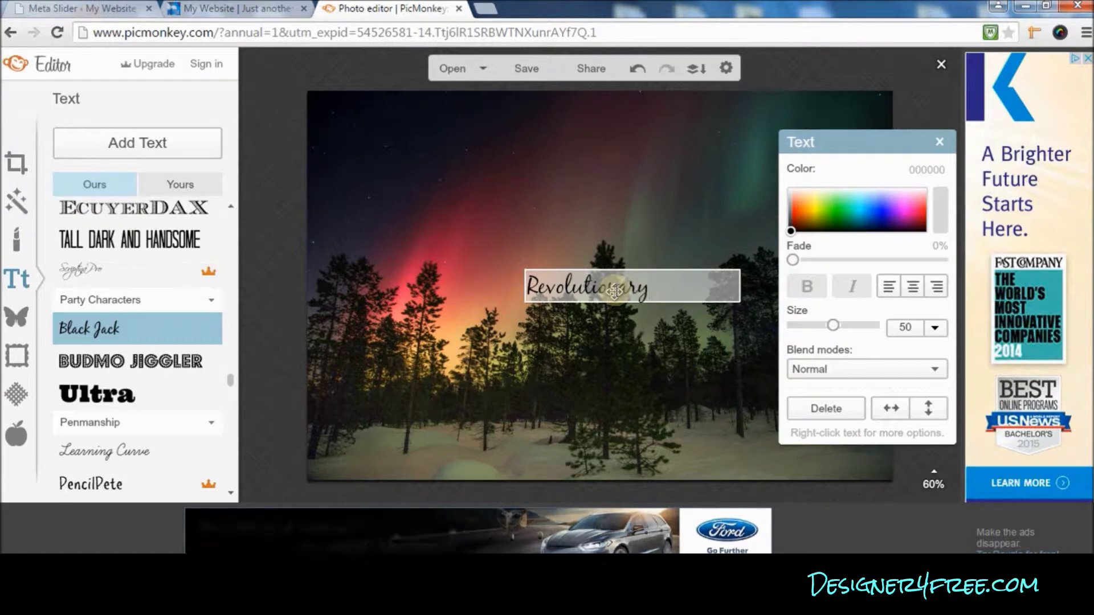
{"action": "left_click", "coordinate": [550, 271]}
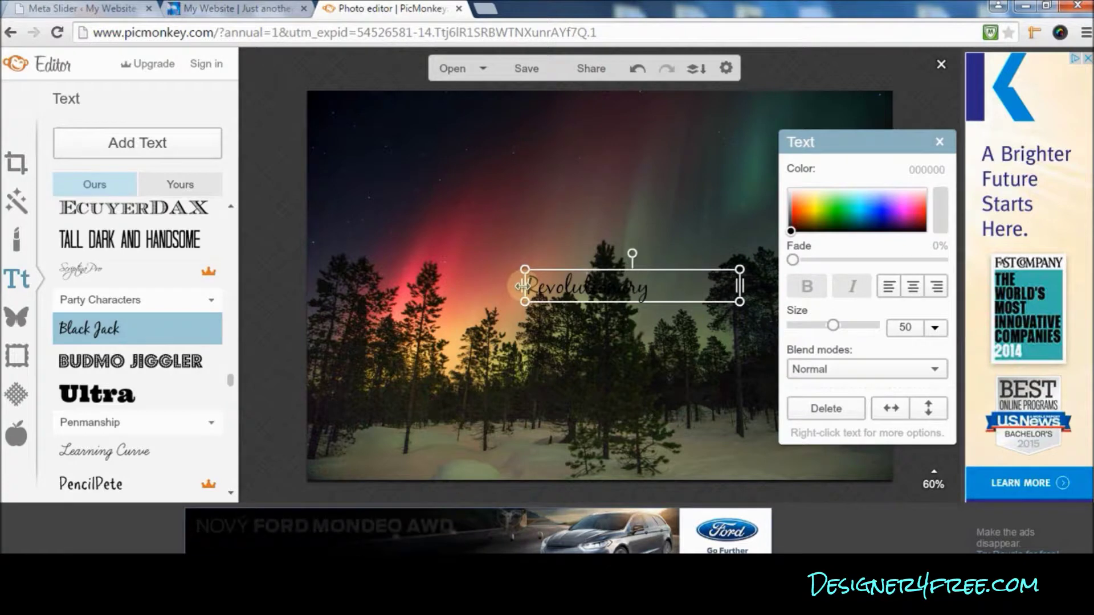
{"action": "left_click_drag", "start_coordinate": [523, 286], "coordinate": [305, 300]}
{"action": "left_click_drag", "start_coordinate": [807, 137], "coordinate": [478, 189]}
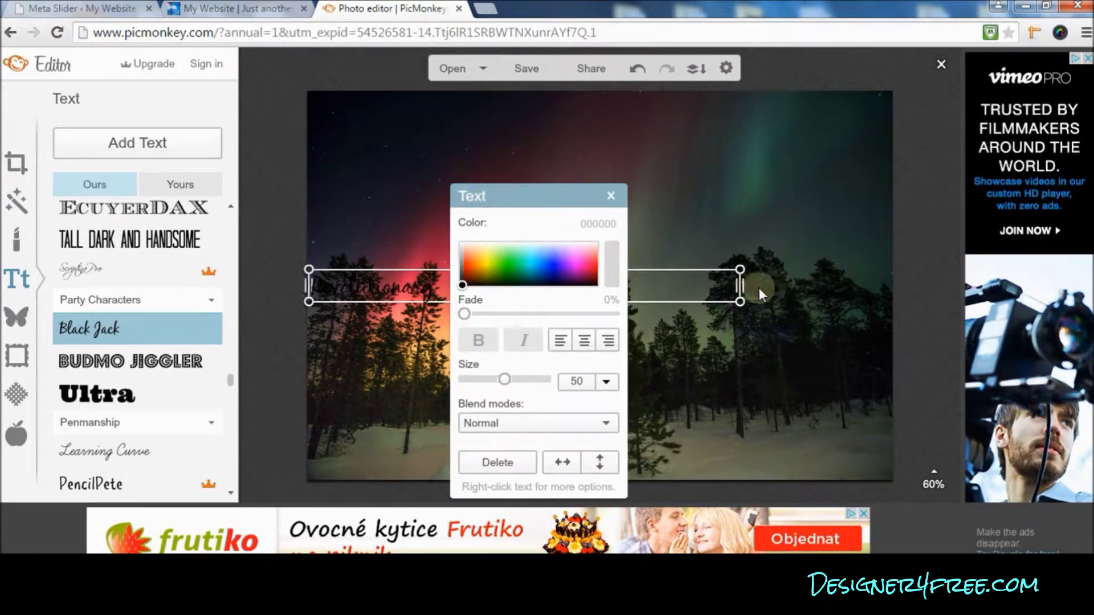
{"action": "left_click_drag", "start_coordinate": [738, 285], "coordinate": [890, 281]}
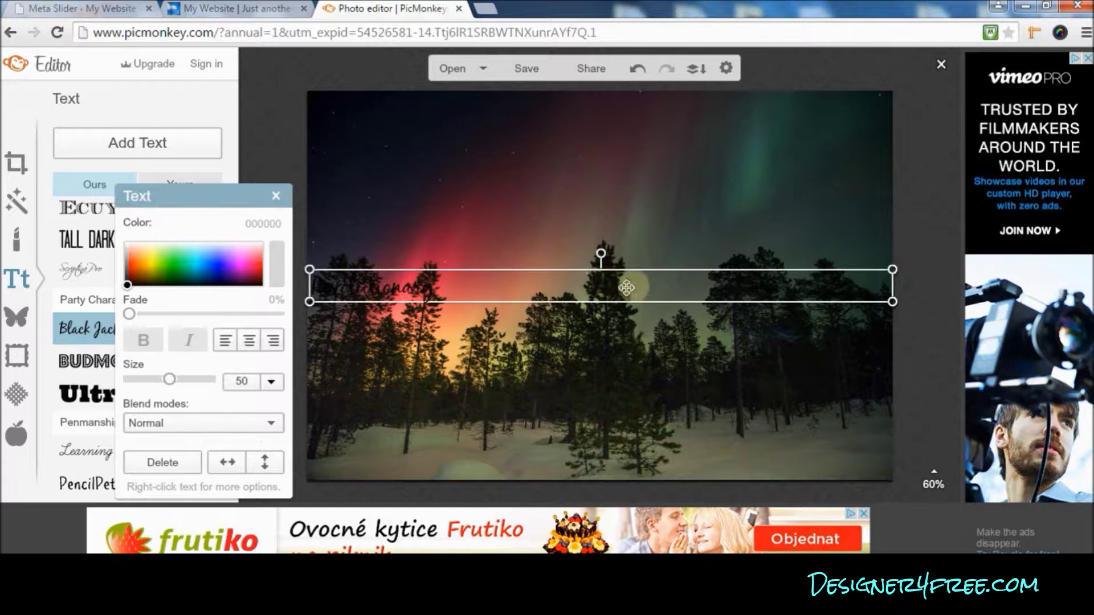
{"action": "left_click_drag", "start_coordinate": [635, 287], "coordinate": [632, 339]}
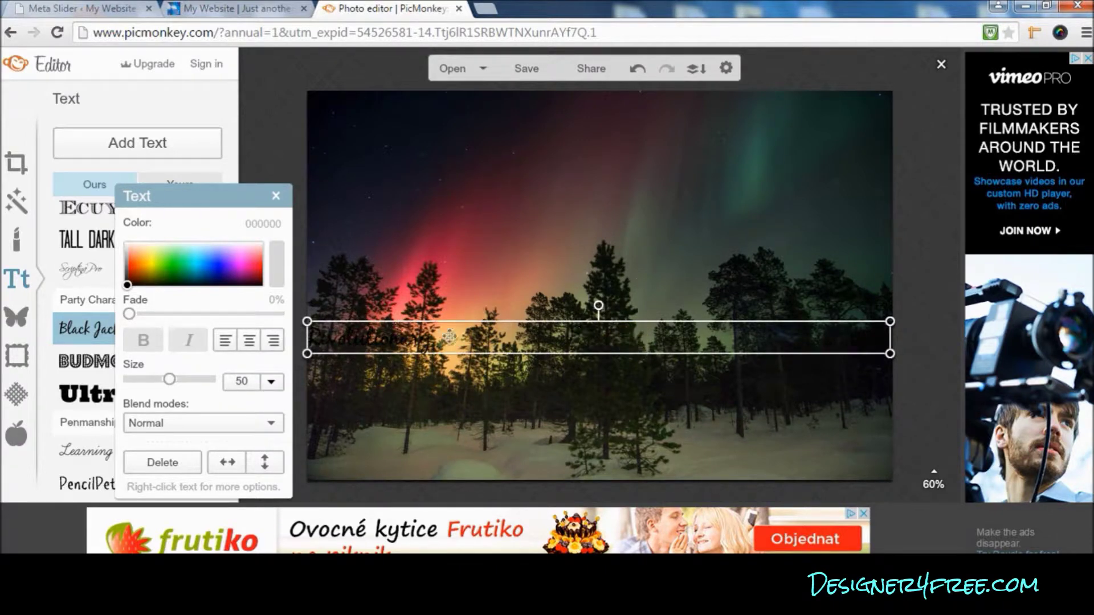
- Center-align the Revolutionary caption and set its size to 140
{"action": "double_click", "coordinate": [371, 338]}
{"action": "left_click", "coordinate": [256, 340]}
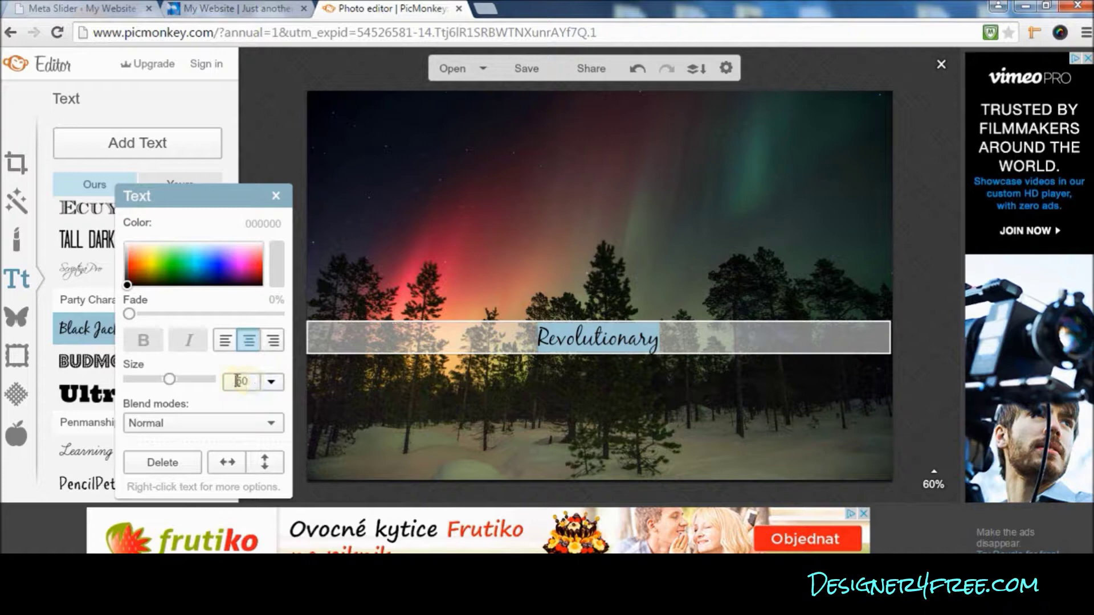
{"action": "left_click", "coordinate": [238, 381]}
{"action": "type", "text": "140"}
{"action": "left_click", "coordinate": [270, 382]}
{"action": "key", "text": "Delete"}
{"action": "key", "text": "Delete"}
{"action": "key", "text": "Return"}
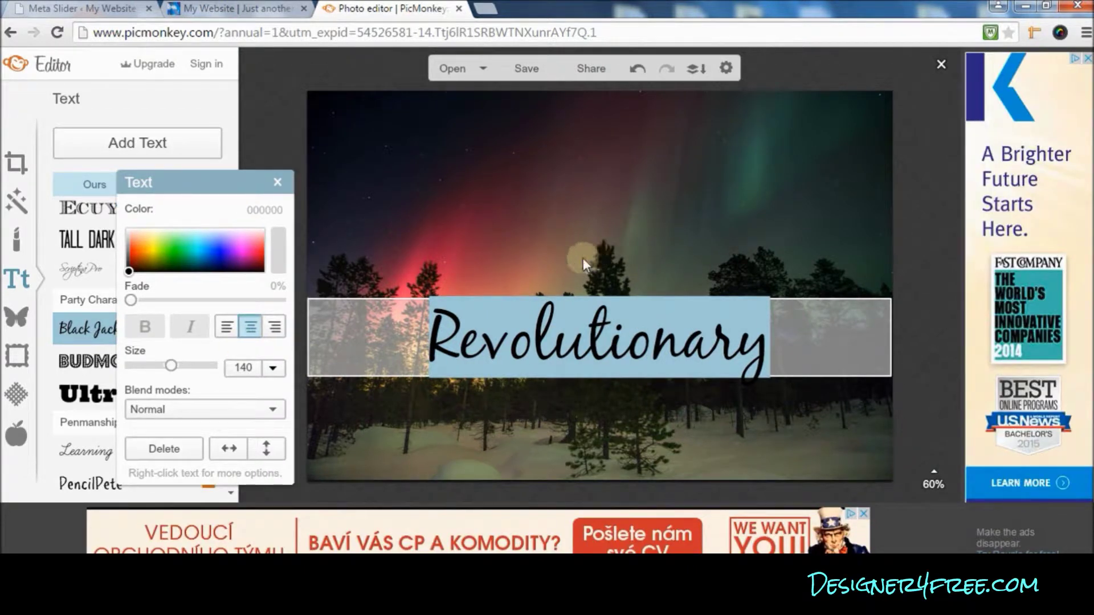
- Duplicate the Revolutionary caption and line the copy up over the original
{"action": "right_click", "coordinate": [578, 336]}
{"action": "left_click", "coordinate": [578, 234]}
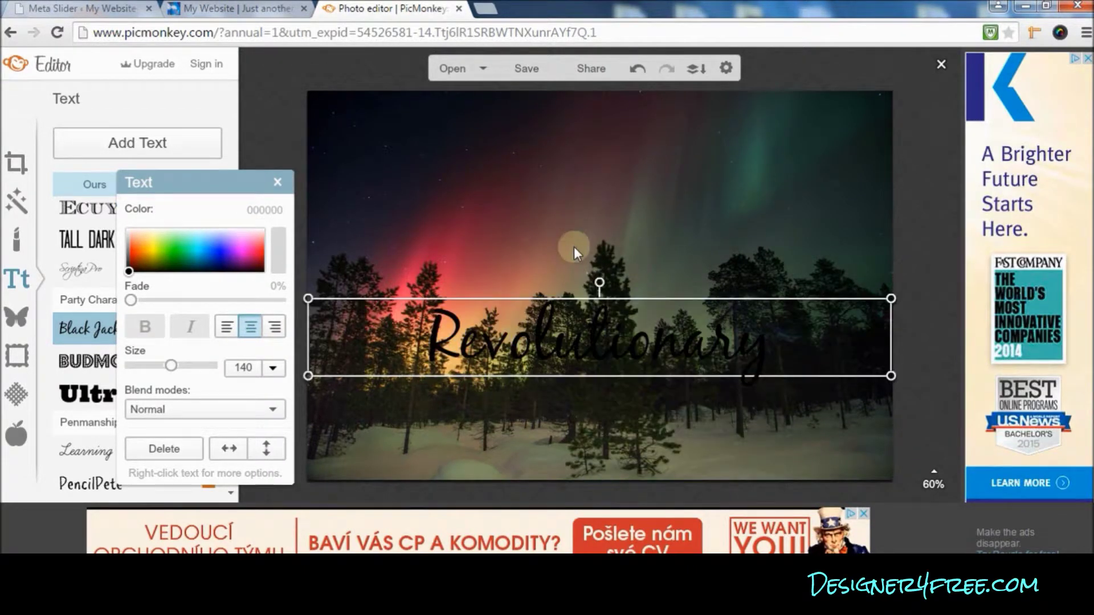
{"action": "left_click", "coordinate": [573, 247]}
{"action": "left_click", "coordinate": [583, 350]}
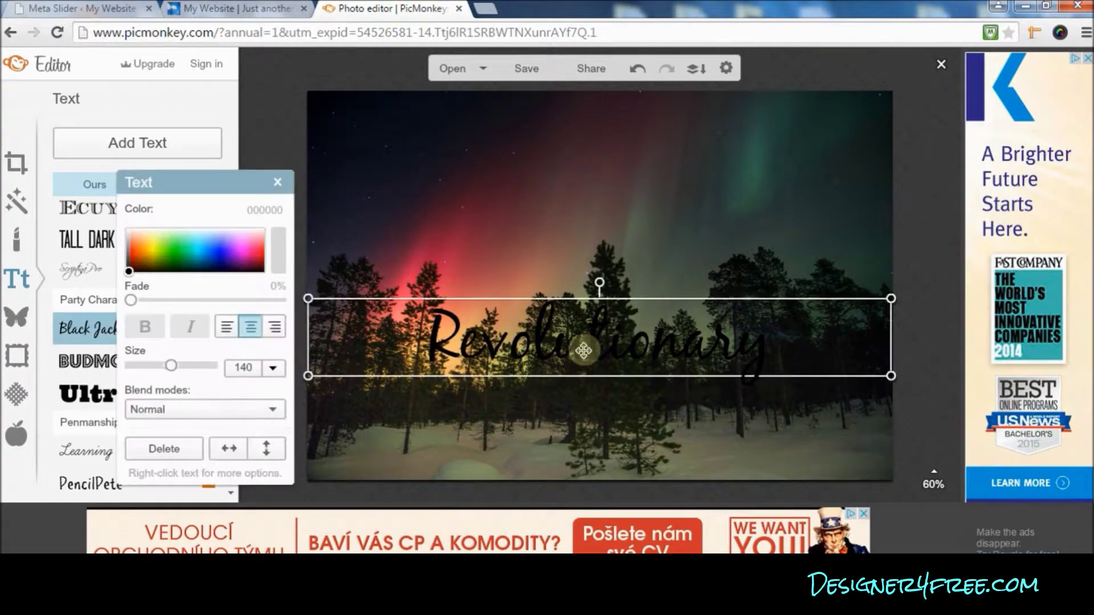
{"action": "left_click", "coordinate": [592, 295]}
{"action": "right_click", "coordinate": [590, 335]}
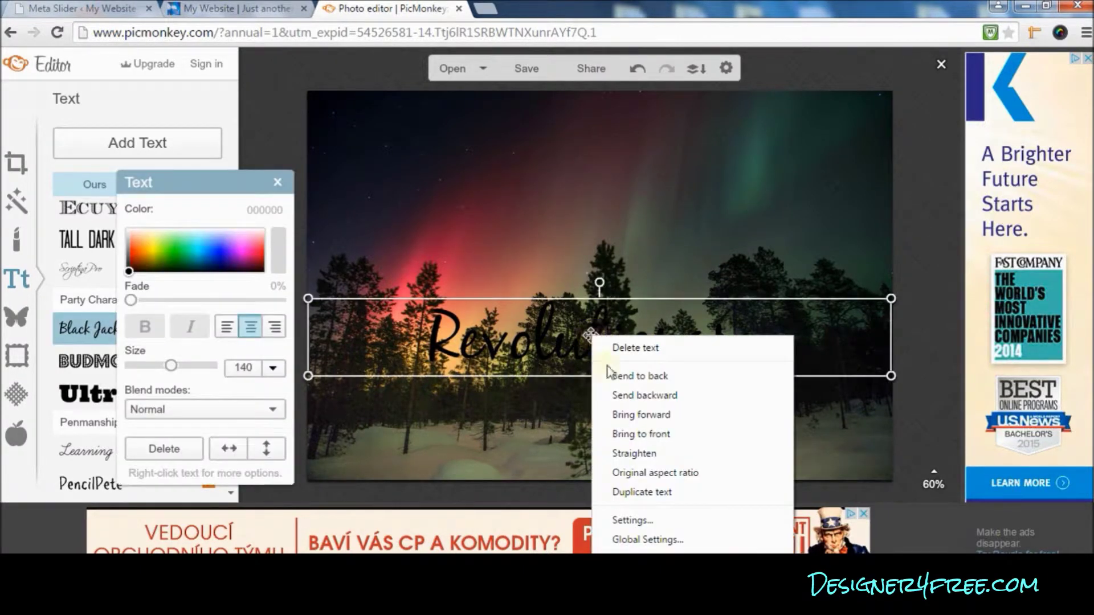
{"action": "left_click", "coordinate": [643, 492]}
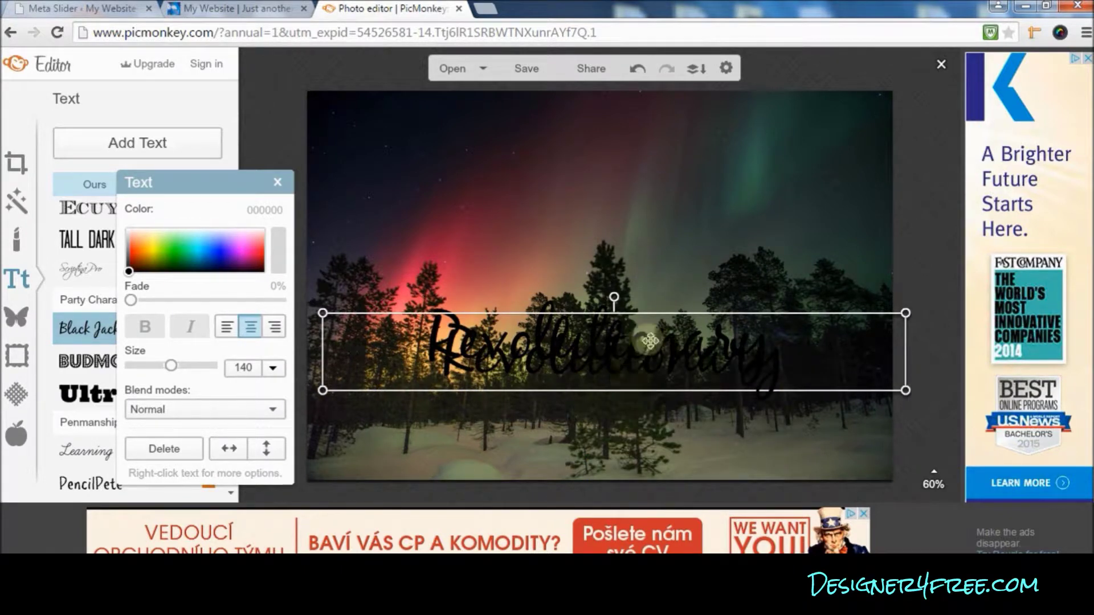
{"action": "left_click_drag", "start_coordinate": [621, 352], "coordinate": [605, 324]}
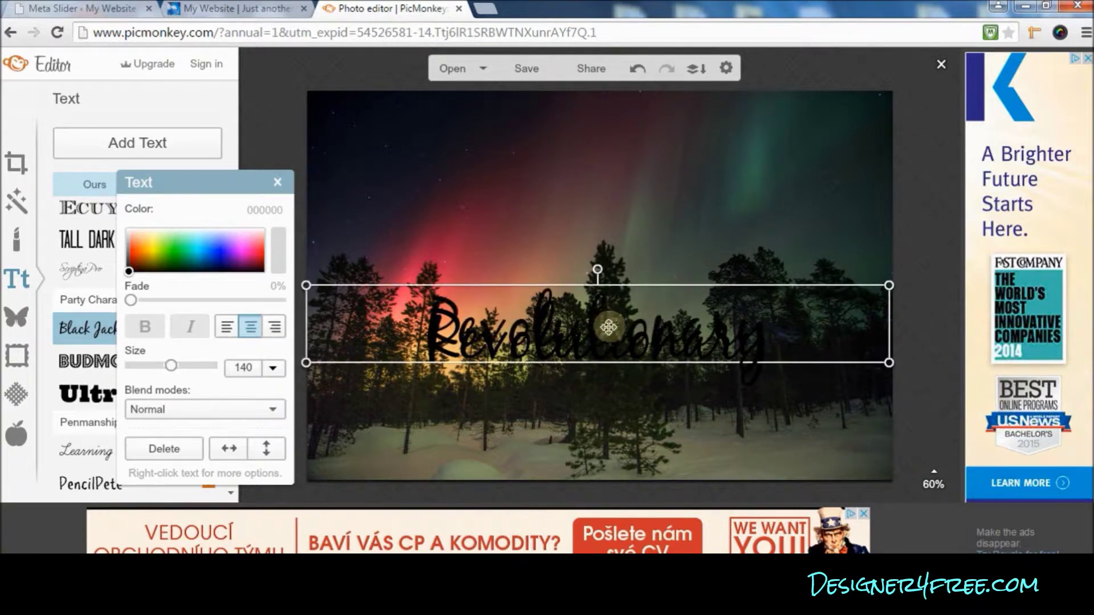
{"action": "left_click_drag", "start_coordinate": [533, 311], "coordinate": [534, 311]}
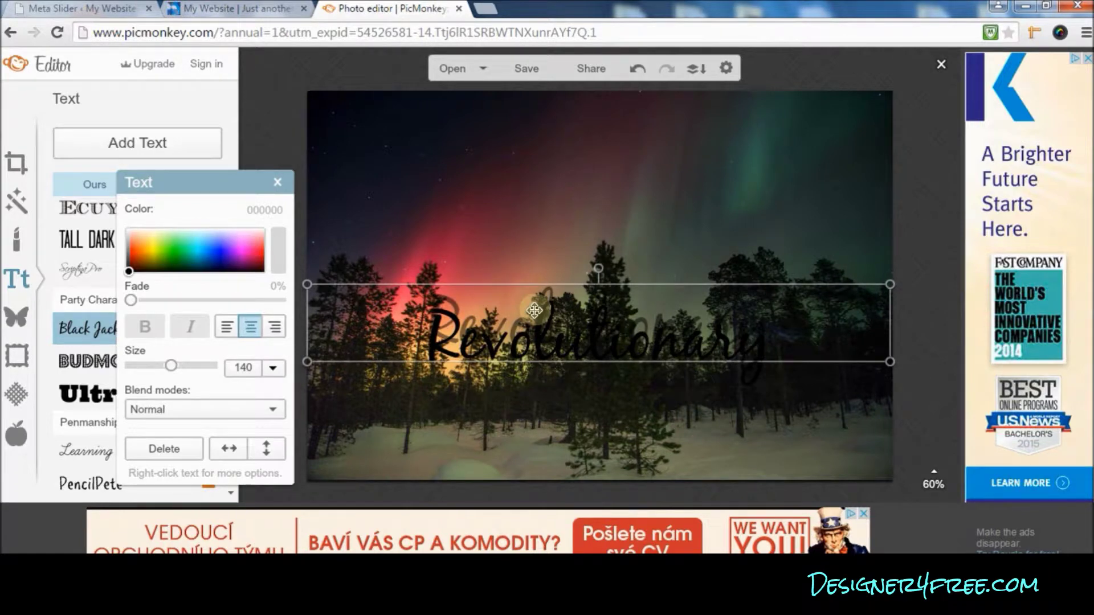
{"action": "left_click_drag", "start_coordinate": [534, 311], "coordinate": [537, 308]}
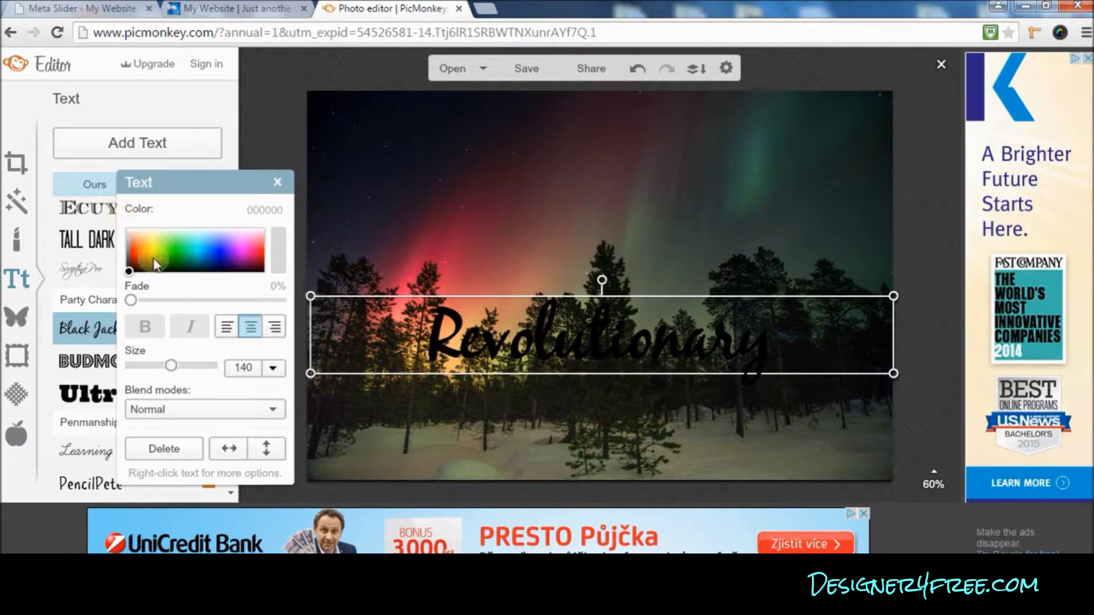
- Turn the duplicated caption white and open the Crop panel in Basic Edits
{"action": "left_click_drag", "start_coordinate": [142, 253], "coordinate": [124, 219]}
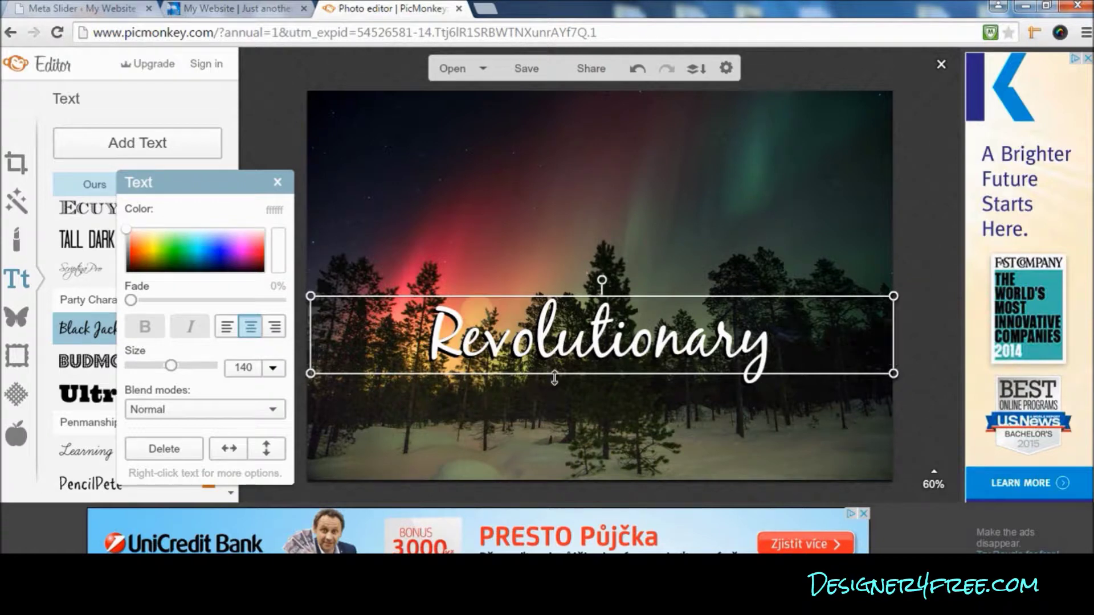
{"action": "left_click", "coordinate": [541, 160]}
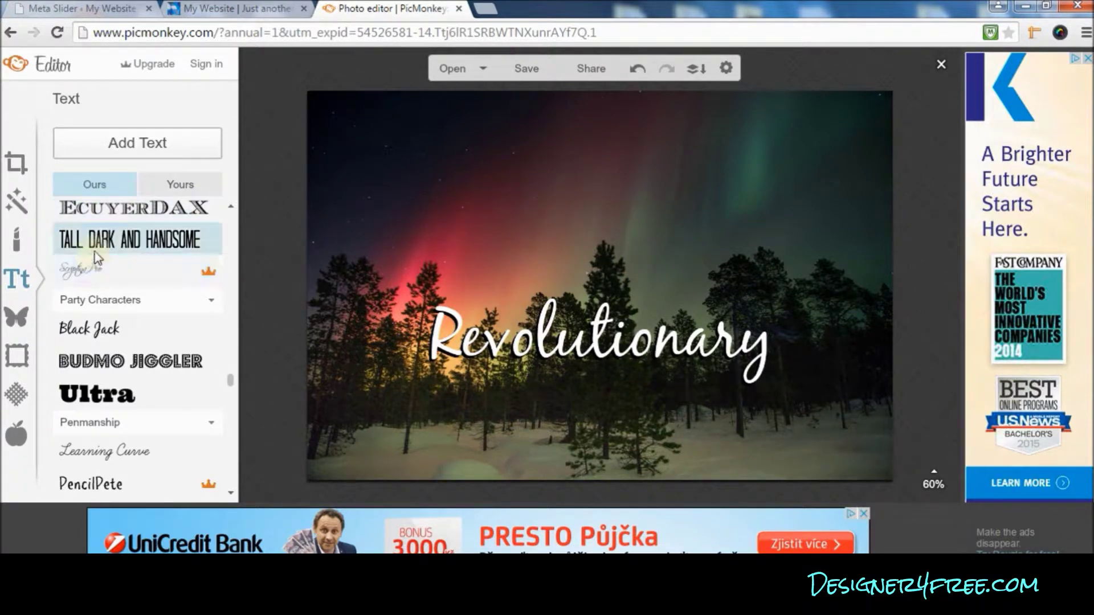
{"action": "left_click", "coordinate": [17, 165]}
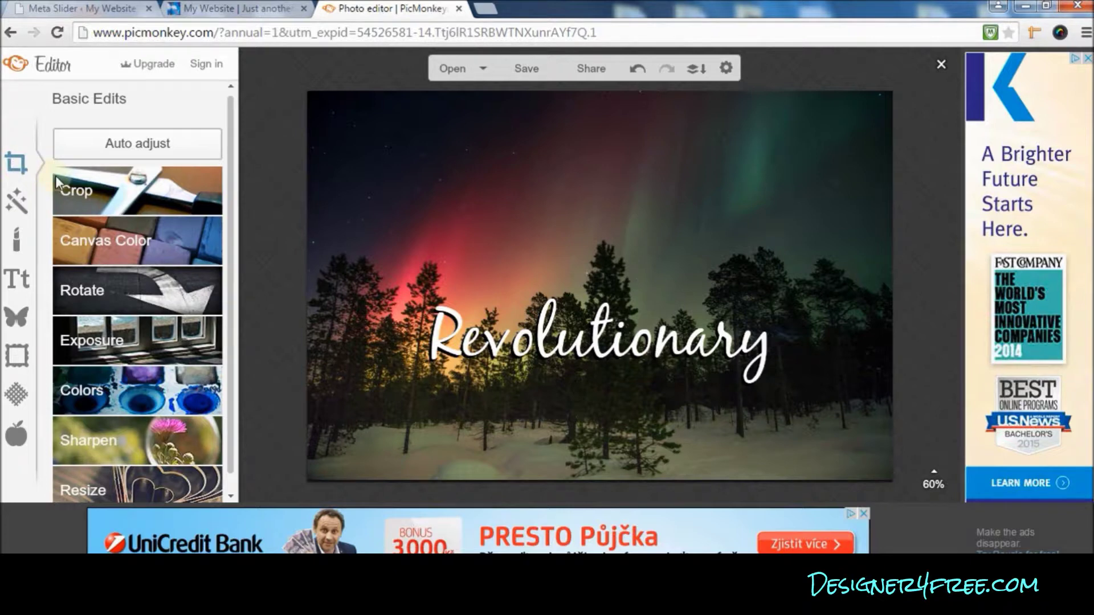
{"action": "left_click", "coordinate": [148, 194]}
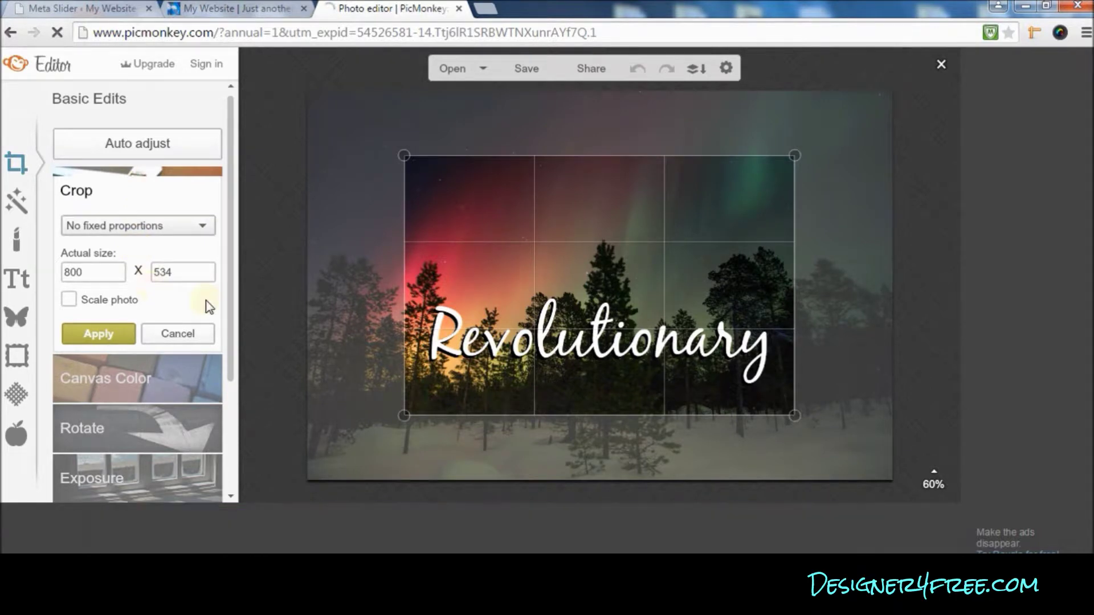
- Set the crop size to 1080 × 420, position it over the white caption, and apply
{"action": "left_click", "coordinate": [242, 8]}
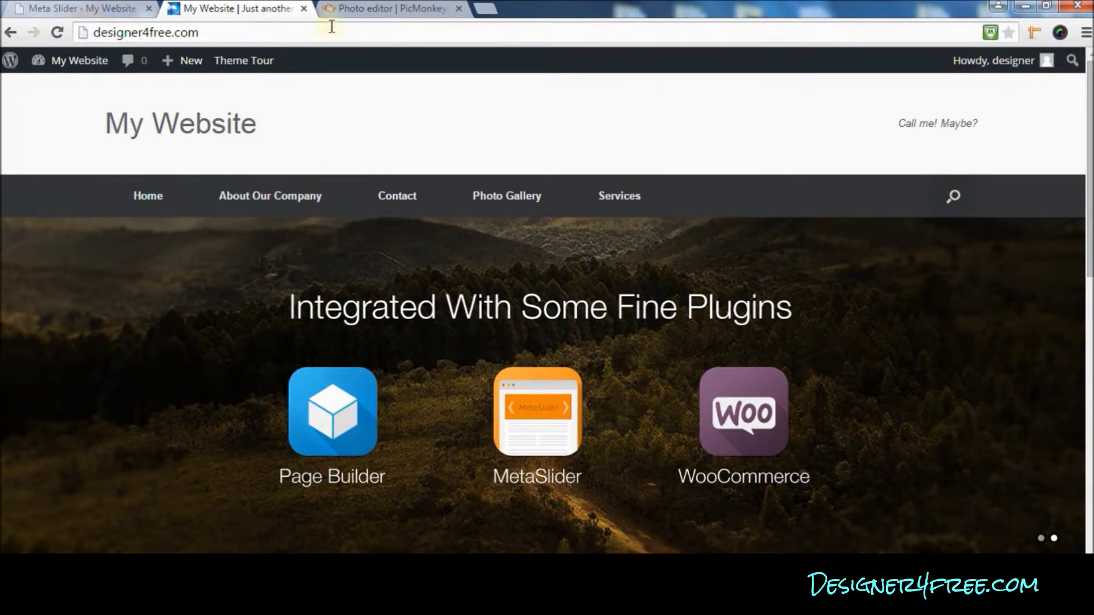
{"action": "left_click", "coordinate": [385, 7]}
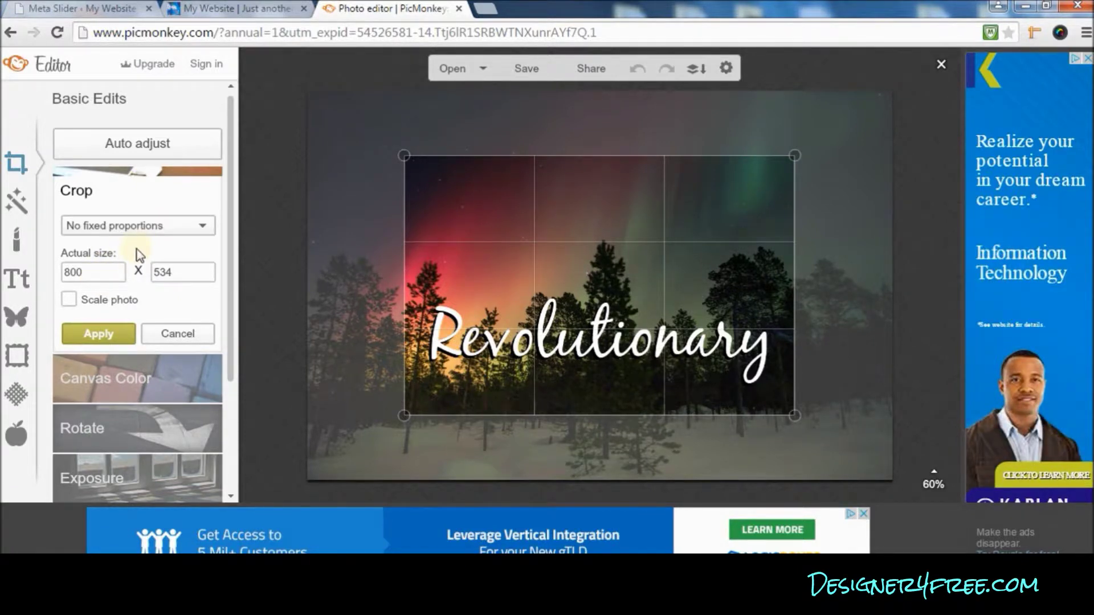
{"action": "left_click_drag", "start_coordinate": [92, 270], "coordinate": [49, 269]}
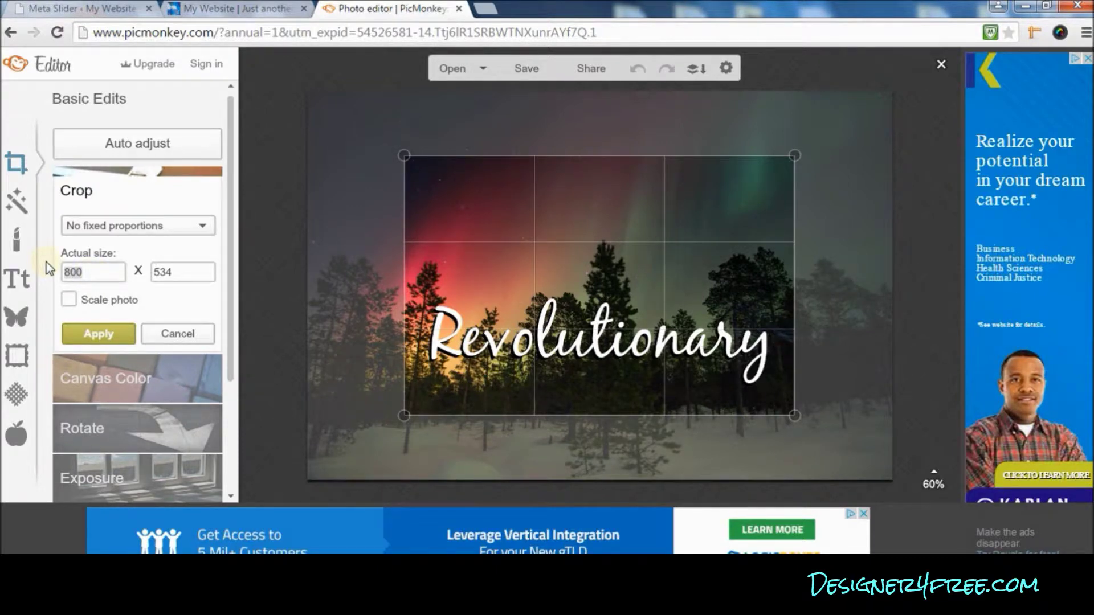
{"action": "type", "text": "1080"}
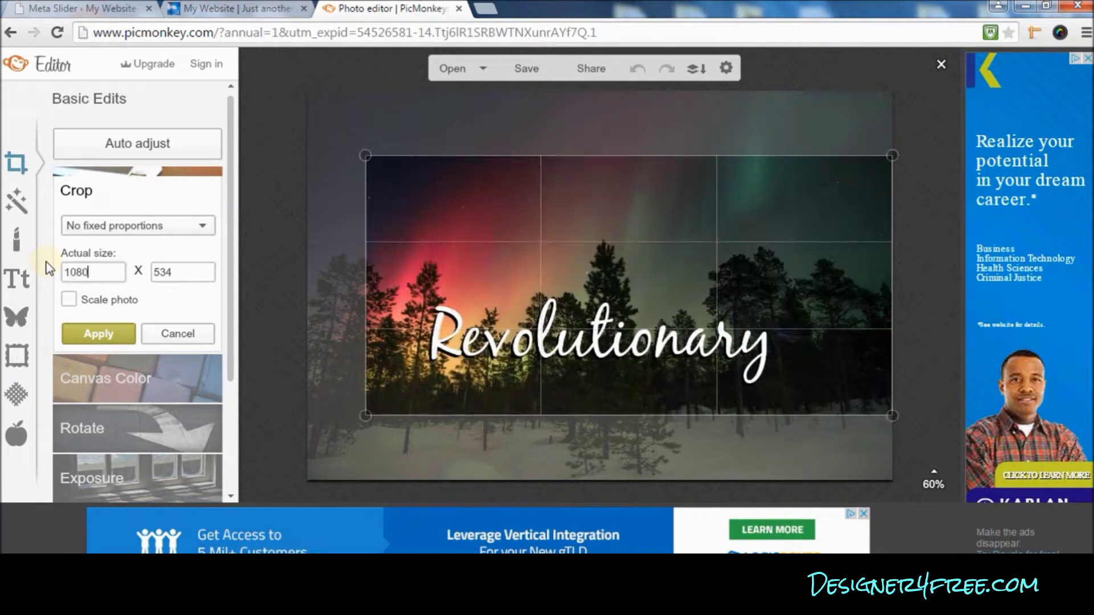
{"action": "key", "text": "Tab"}
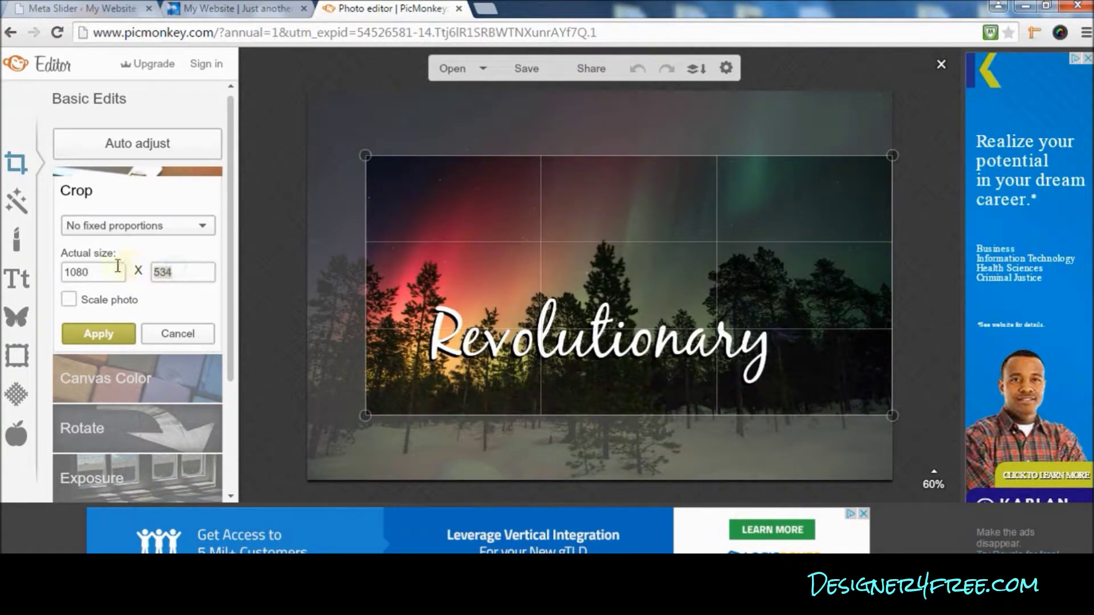
{"action": "type", "text": "420"}
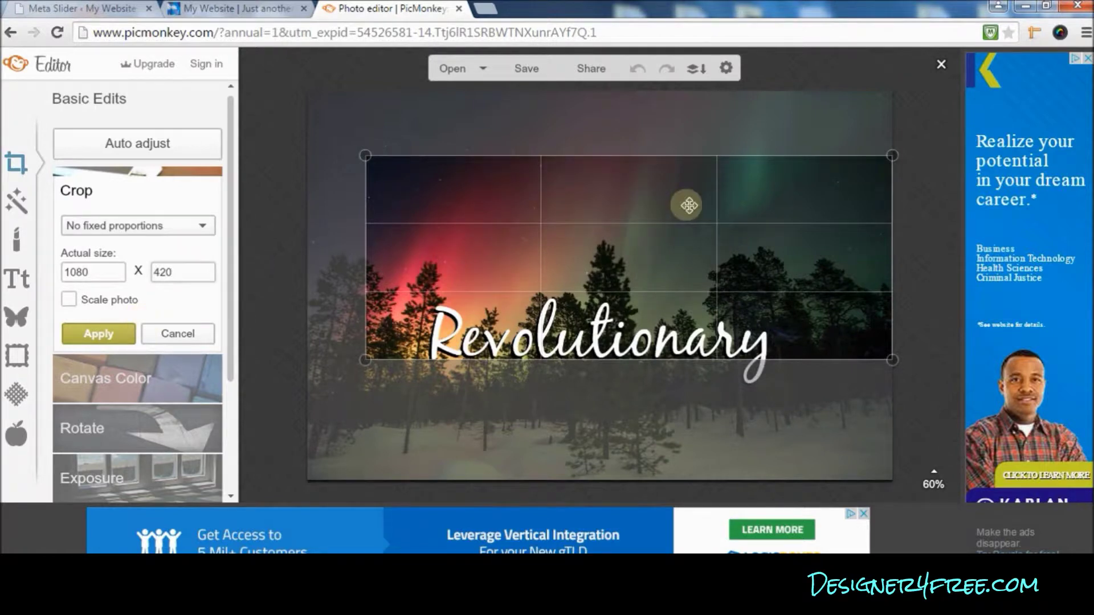
{"action": "left_click_drag", "start_coordinate": [686, 203], "coordinate": [640, 278]}
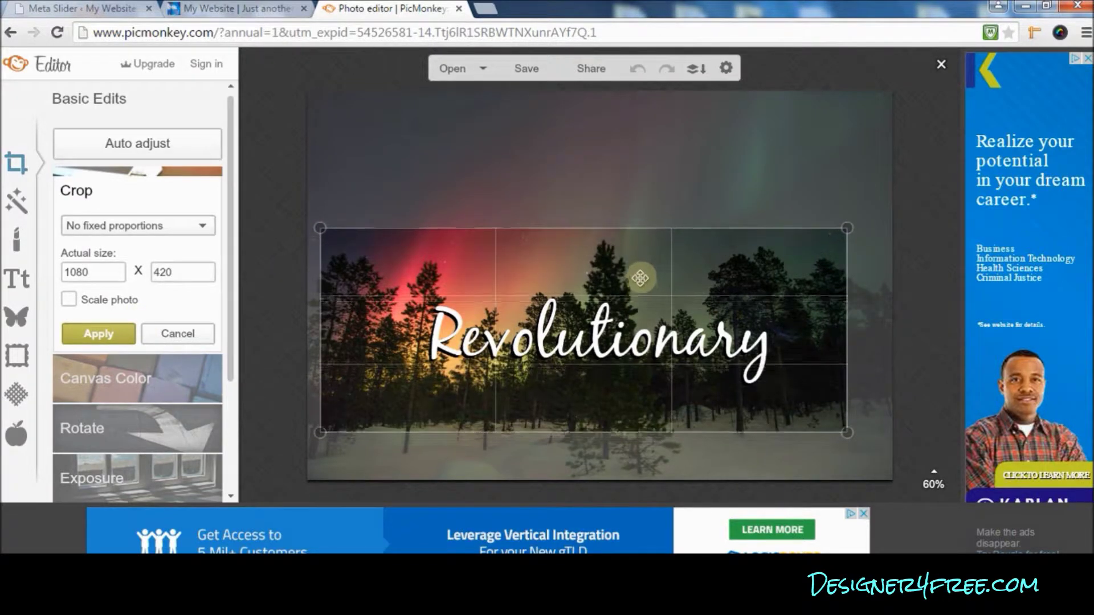
{"action": "left_click_drag", "start_coordinate": [639, 278], "coordinate": [654, 278]}
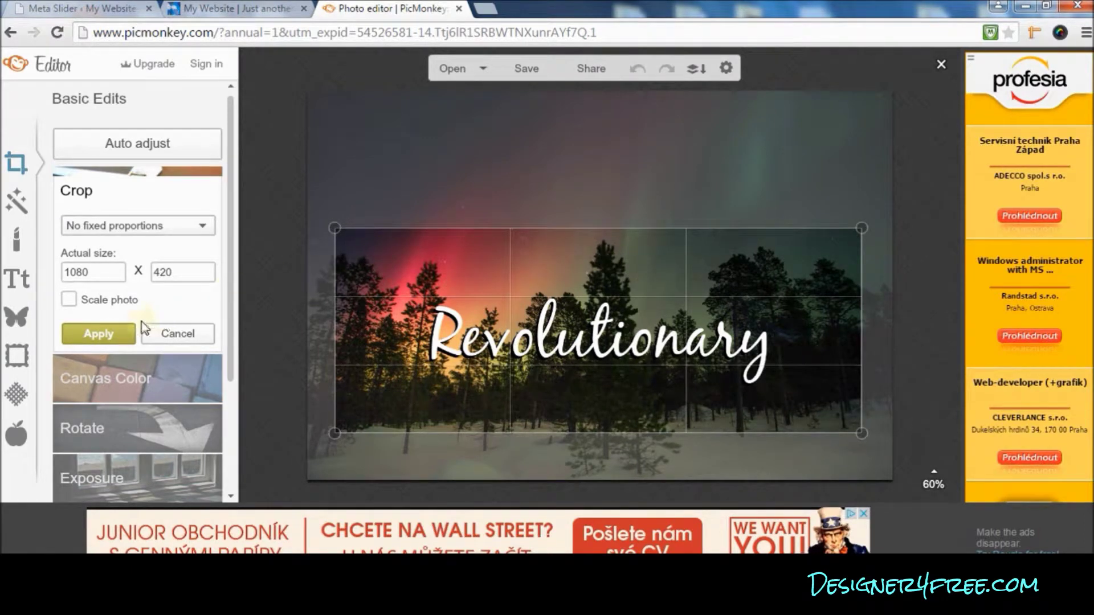
{"action": "left_click", "coordinate": [110, 337]}
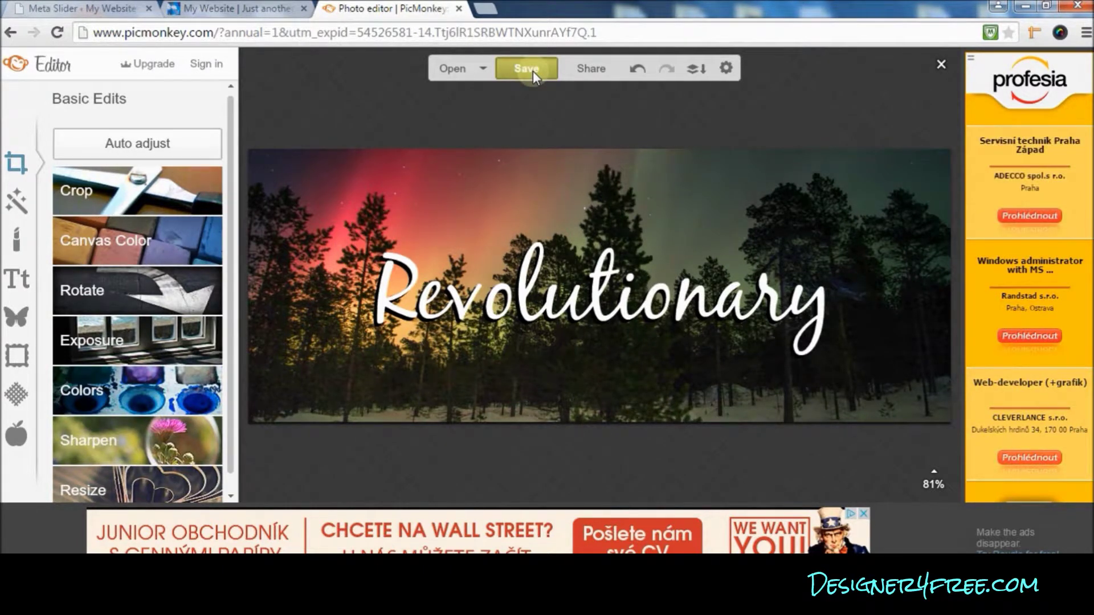
- Rename the banner forestSlider and save it to the desktop from PicMonkey
{"action": "left_click", "coordinate": [526, 69]}
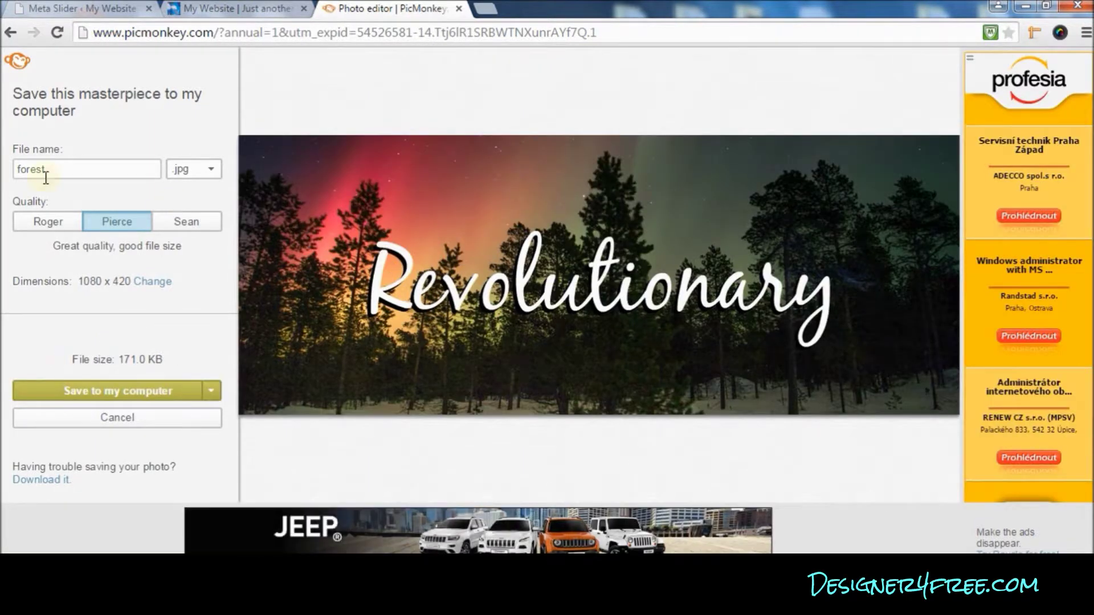
{"action": "left_click", "coordinate": [66, 172]}
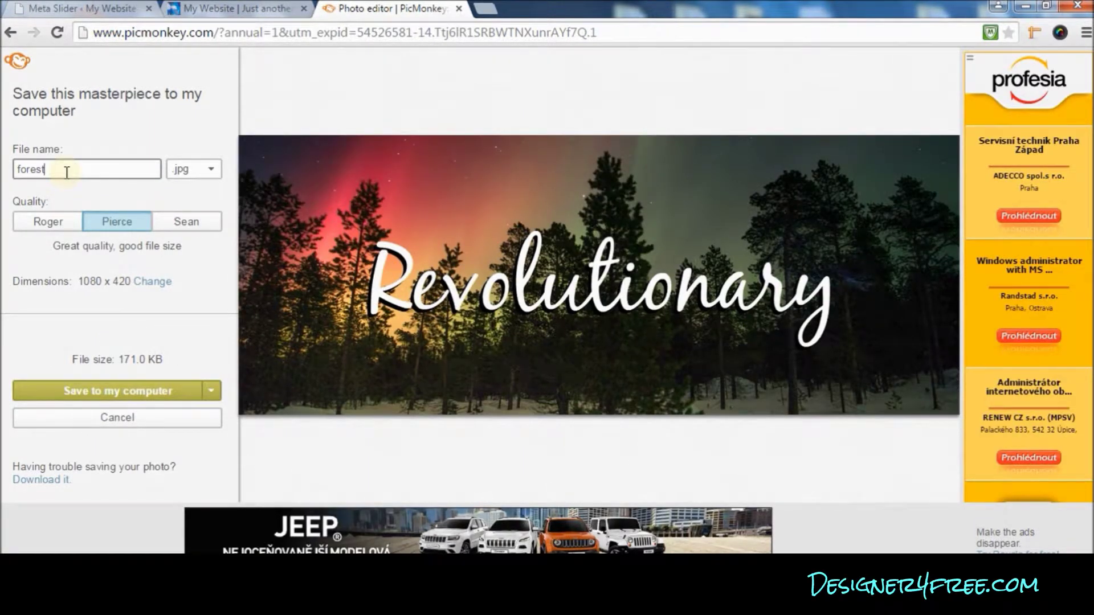
{"action": "type", "text": "Slider"}
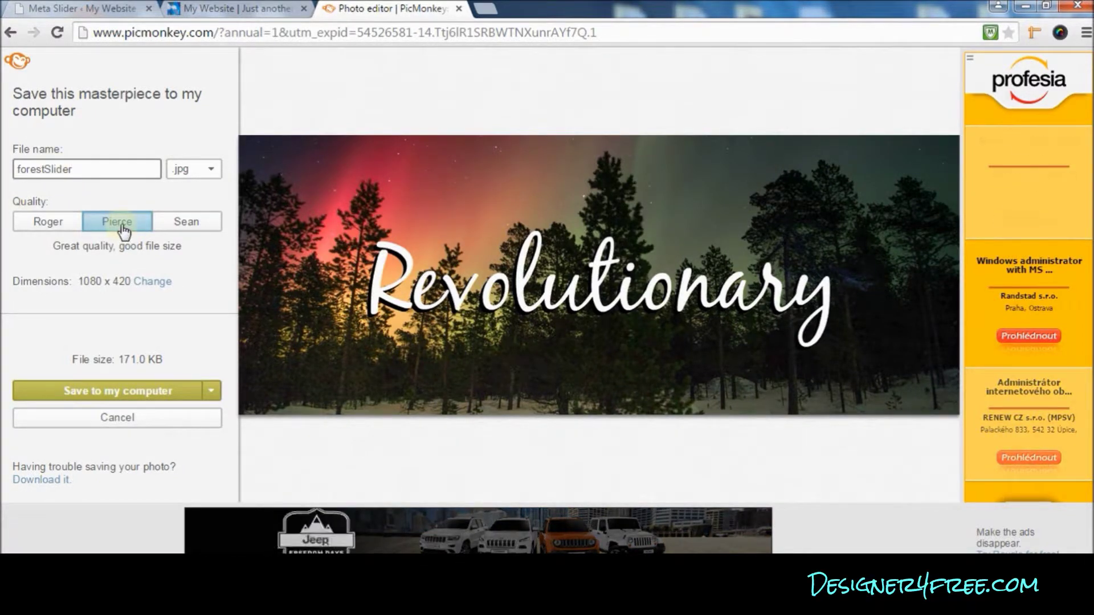
{"action": "left_click", "coordinate": [97, 399]}
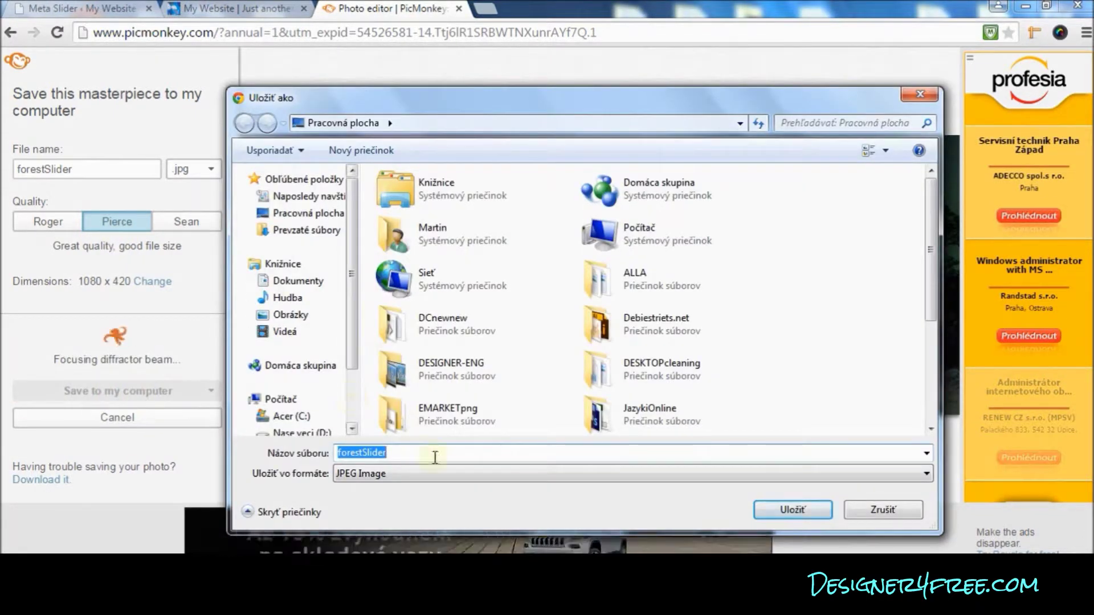
{"action": "left_click", "coordinate": [319, 214]}
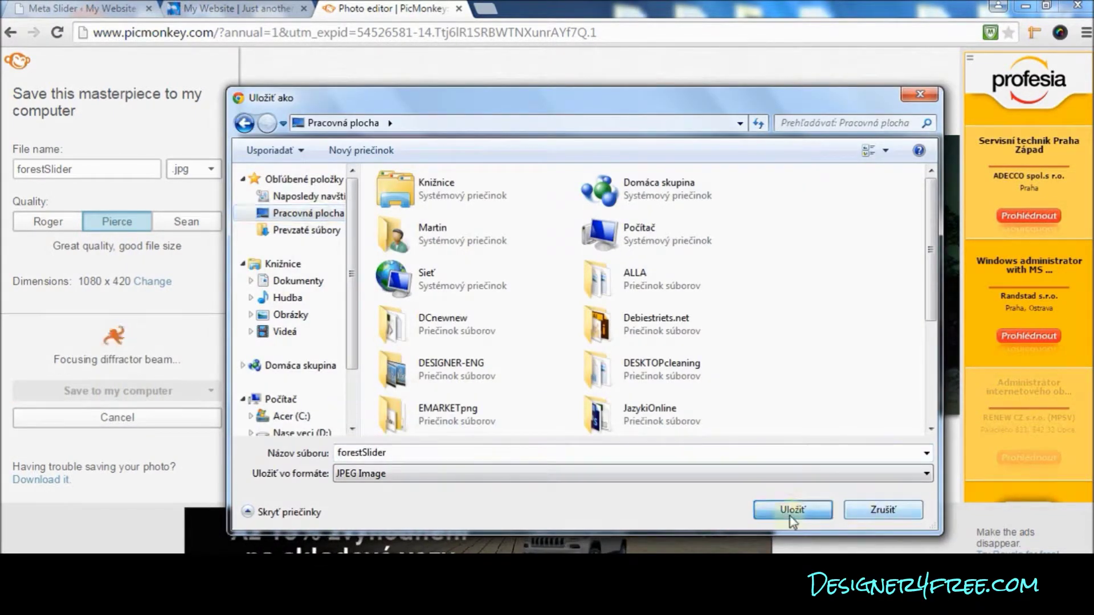
{"action": "left_click", "coordinate": [808, 511]}
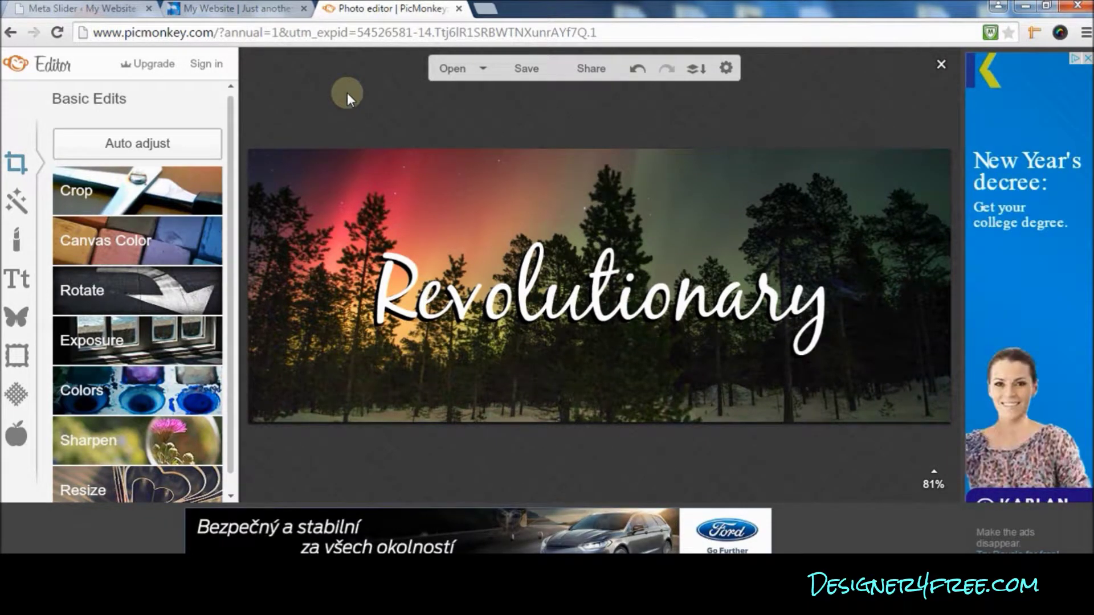
- Close PicMonkey, upload forestSlider from the desktop in MetaSlider, and add it as a slide
{"action": "left_click", "coordinate": [459, 9]}
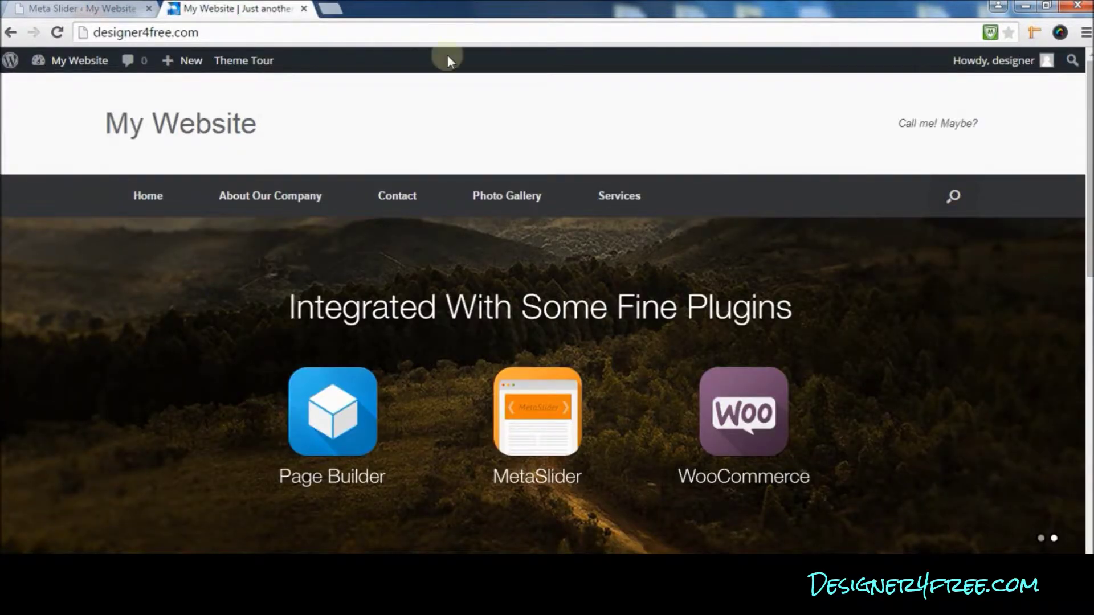
{"action": "left_click", "coordinate": [87, 7]}
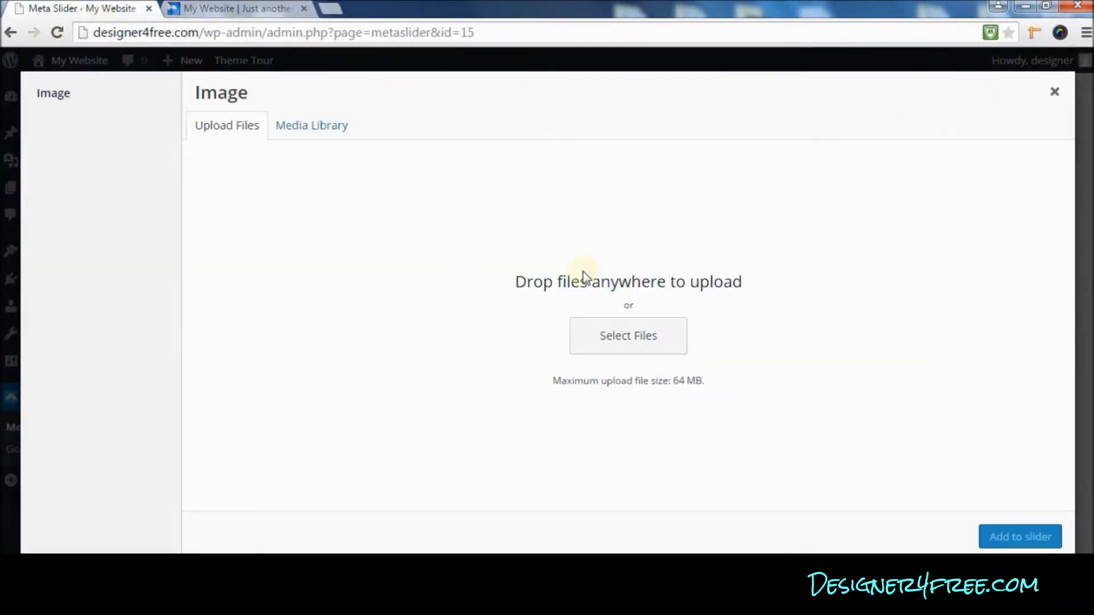
{"action": "left_click", "coordinate": [646, 341]}
{"action": "left_click", "coordinate": [308, 213]}
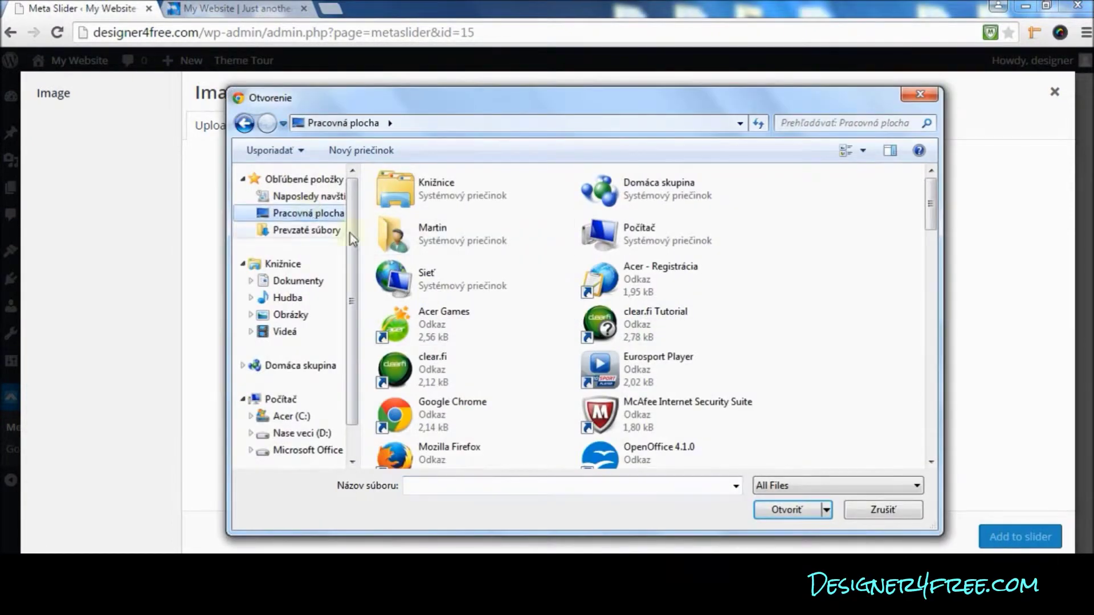
{"action": "left_click", "coordinate": [654, 358]}
{"action": "key", "text": "f"}
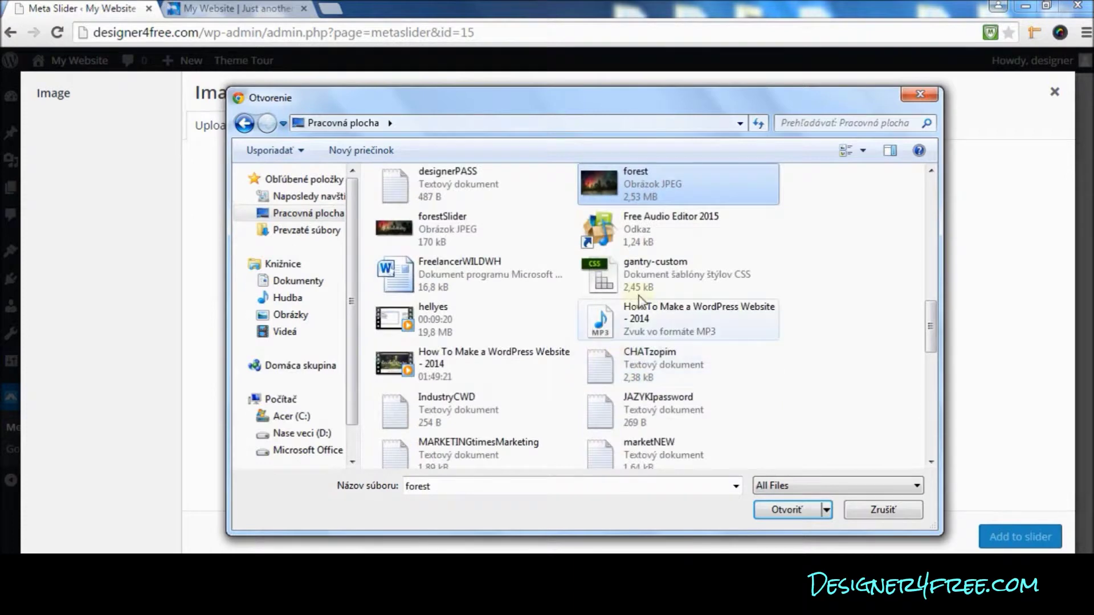
{"action": "double_click", "coordinate": [395, 226]}
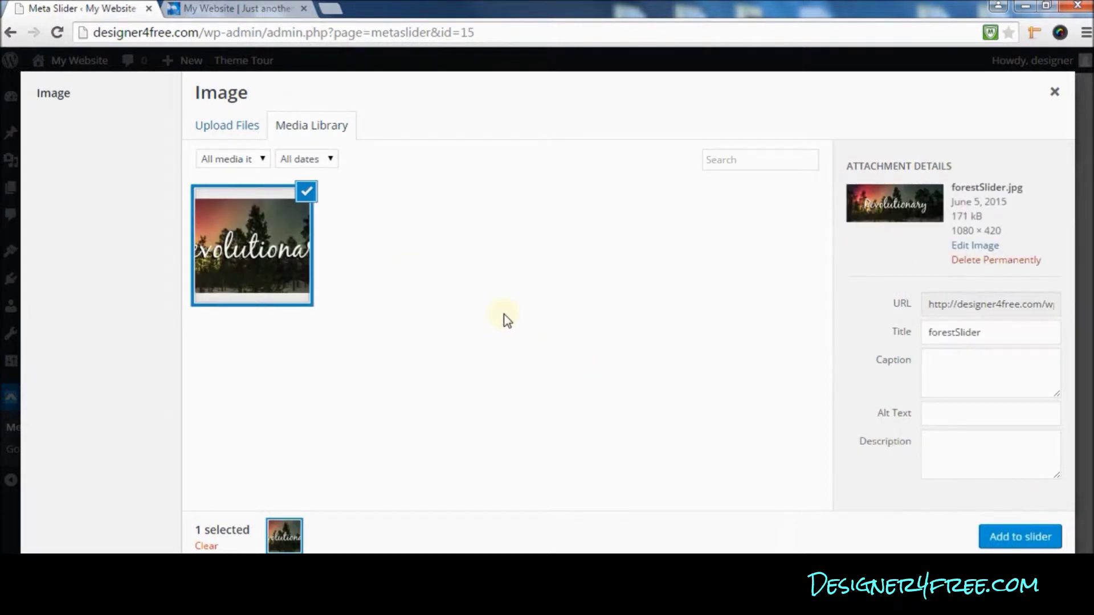
{"action": "left_click", "coordinate": [1017, 541]}
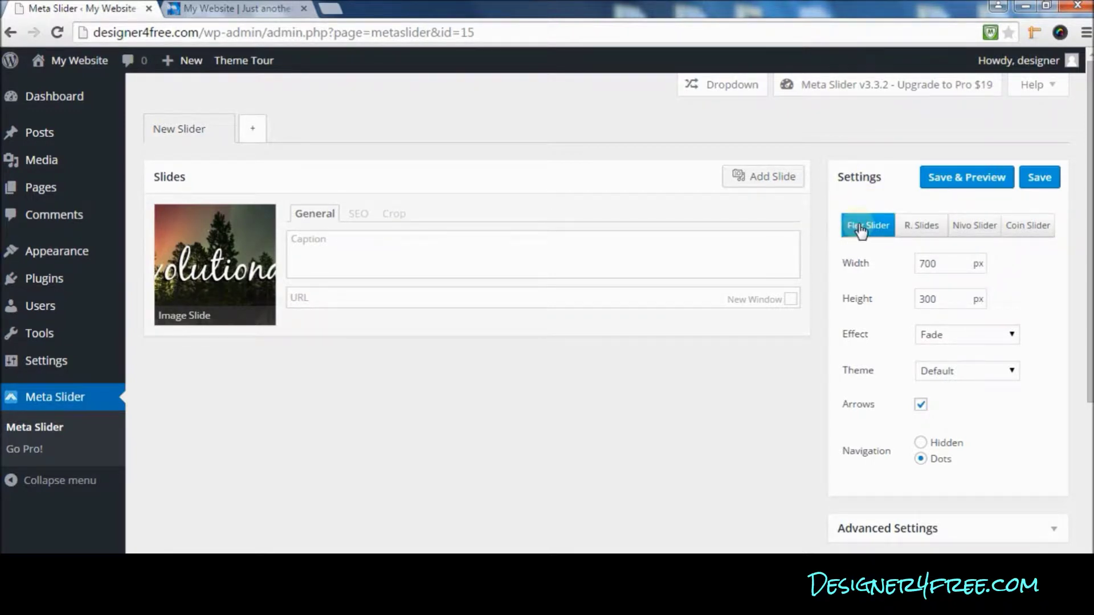
- Set the slider size to 1080 × 420 px and choose the Vantage (Flex) theme
{"action": "double_click", "coordinate": [941, 263]}
{"action": "type", "text": "1080"}
{"action": "key", "text": "Tab"}
{"action": "type", "text": "420"}
{"action": "scroll", "coordinate": [876, 361], "scroll_direction": "down", "scroll_amount": 2}
{"action": "scroll", "coordinate": [876, 361], "scroll_direction": "up", "scroll_amount": 2}
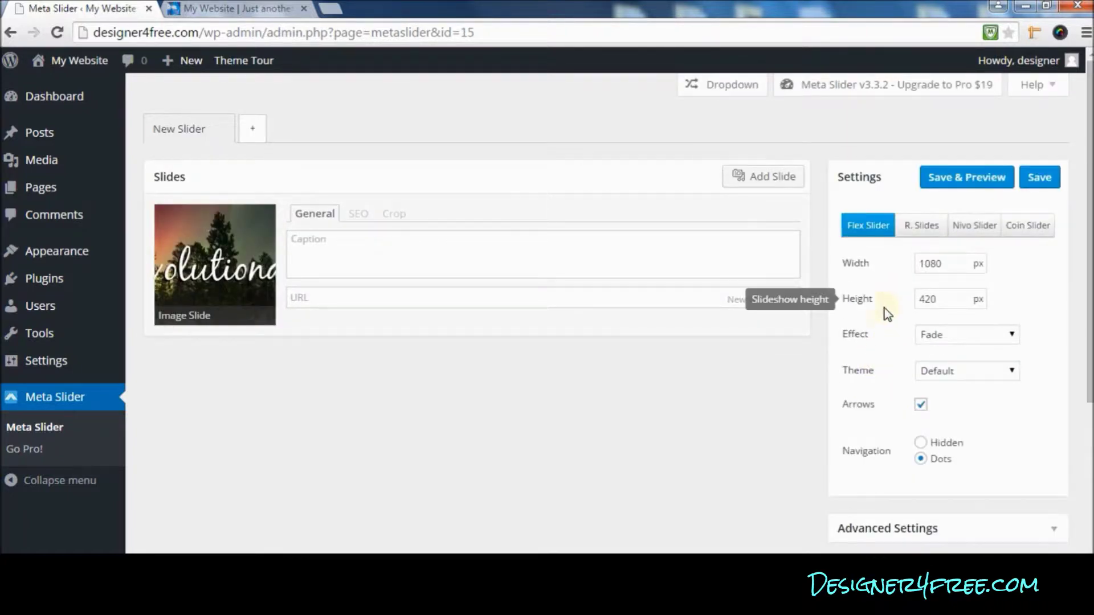
{"action": "left_click", "coordinate": [1007, 373]}
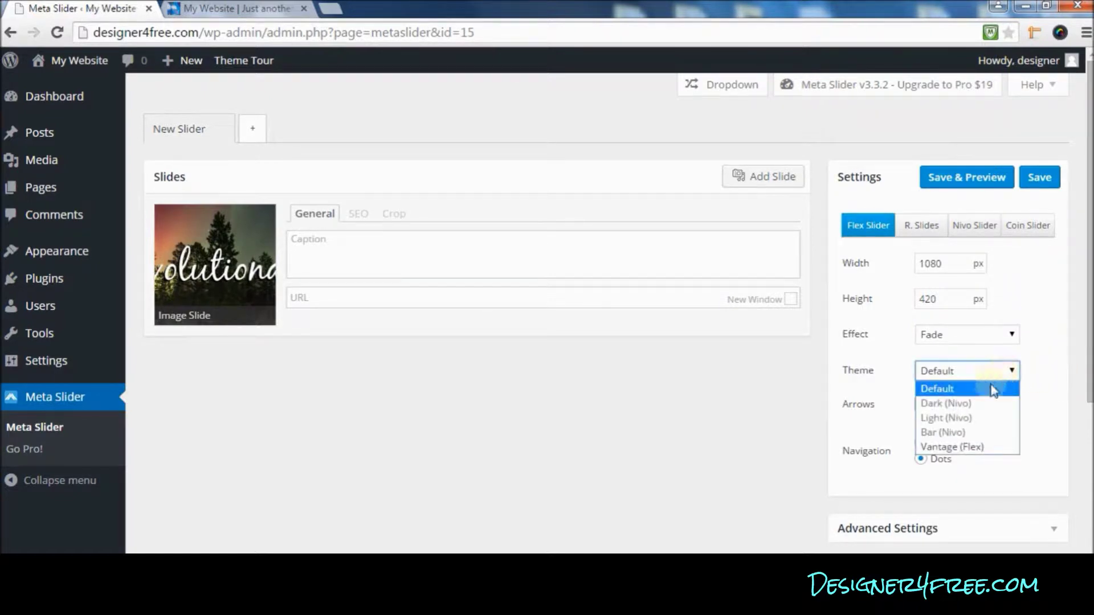
{"action": "left_click", "coordinate": [968, 447]}
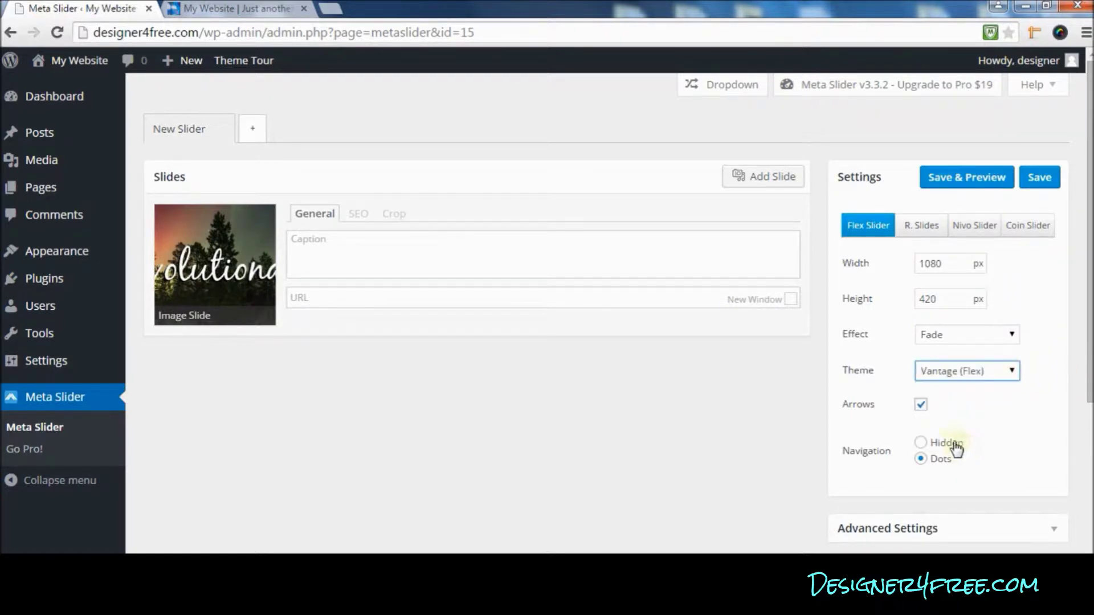
{"action": "left_click", "coordinate": [919, 404]}
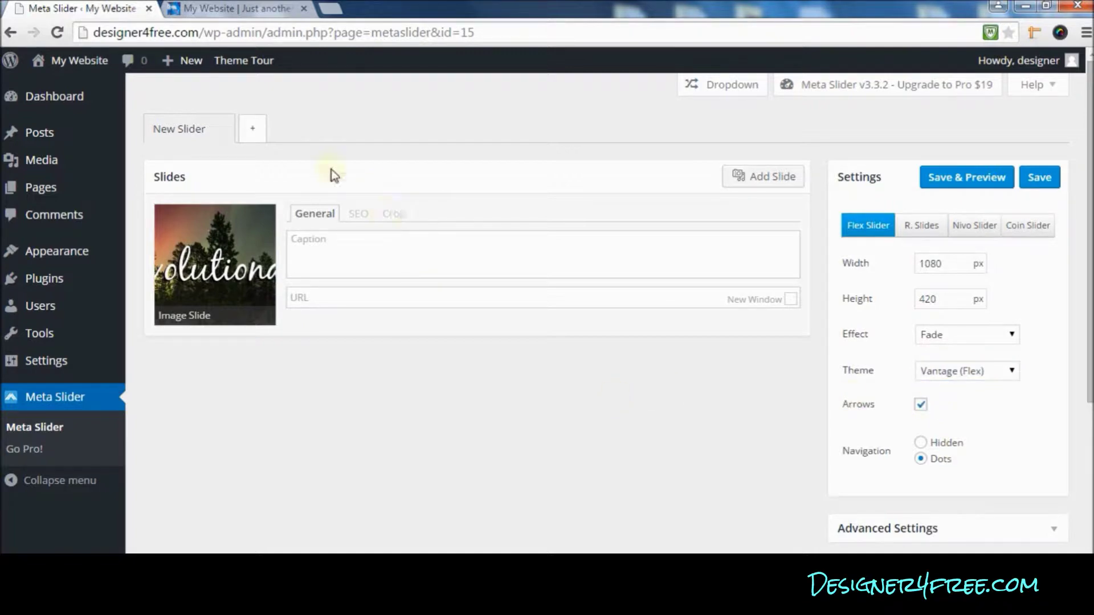
- Rename the slider from New Slider to Home and save it
{"action": "mouse_move", "coordinate": [189, 129]}
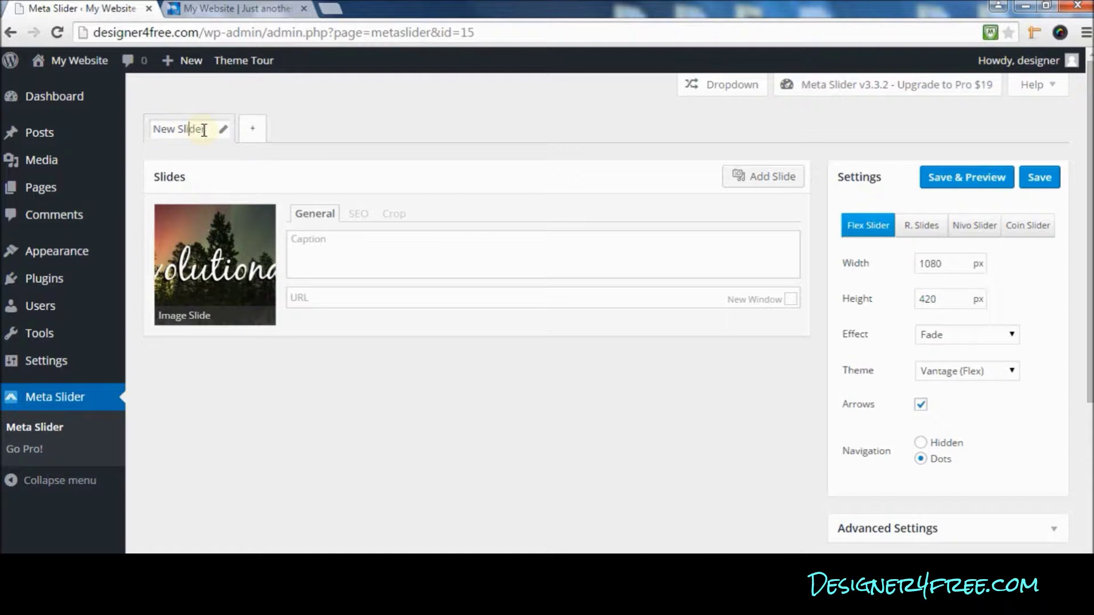
{"action": "triple_click", "coordinate": [202, 129]}
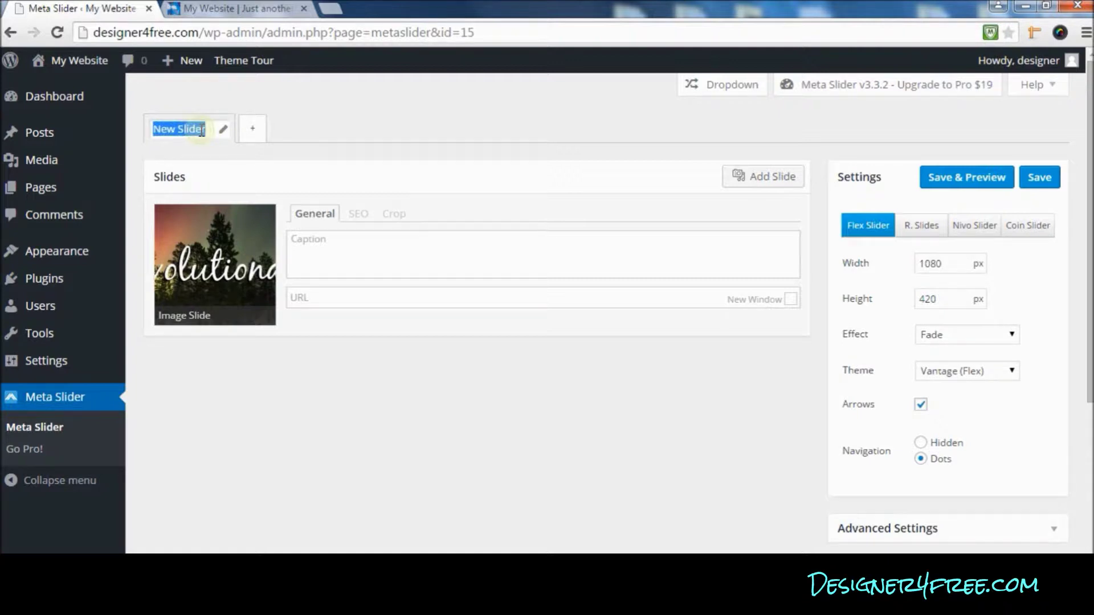
{"action": "type", "text": "Home"}
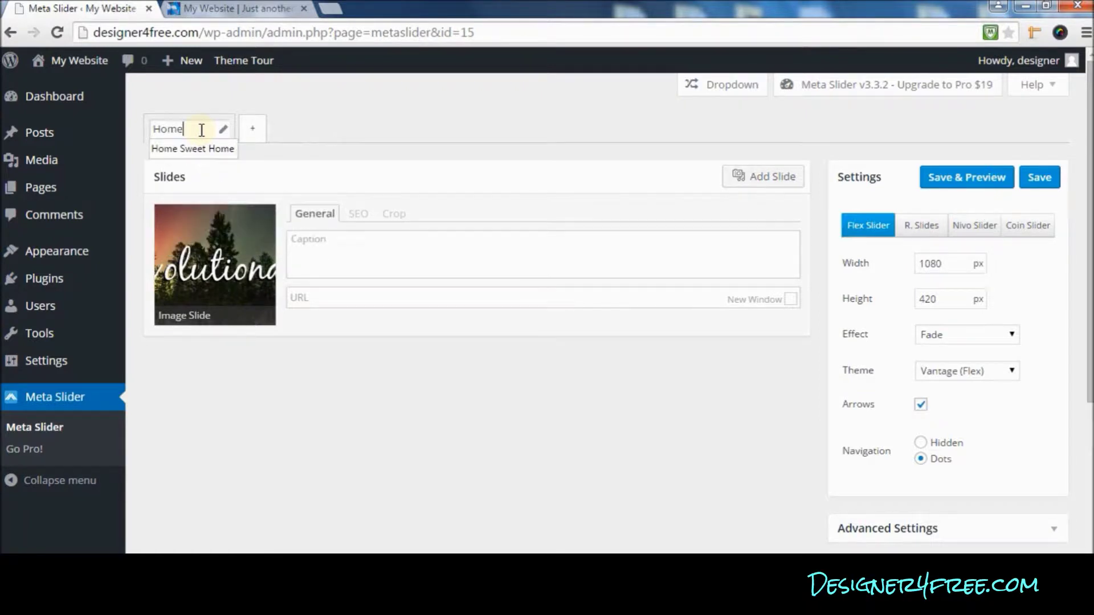
{"action": "left_click", "coordinate": [409, 115]}
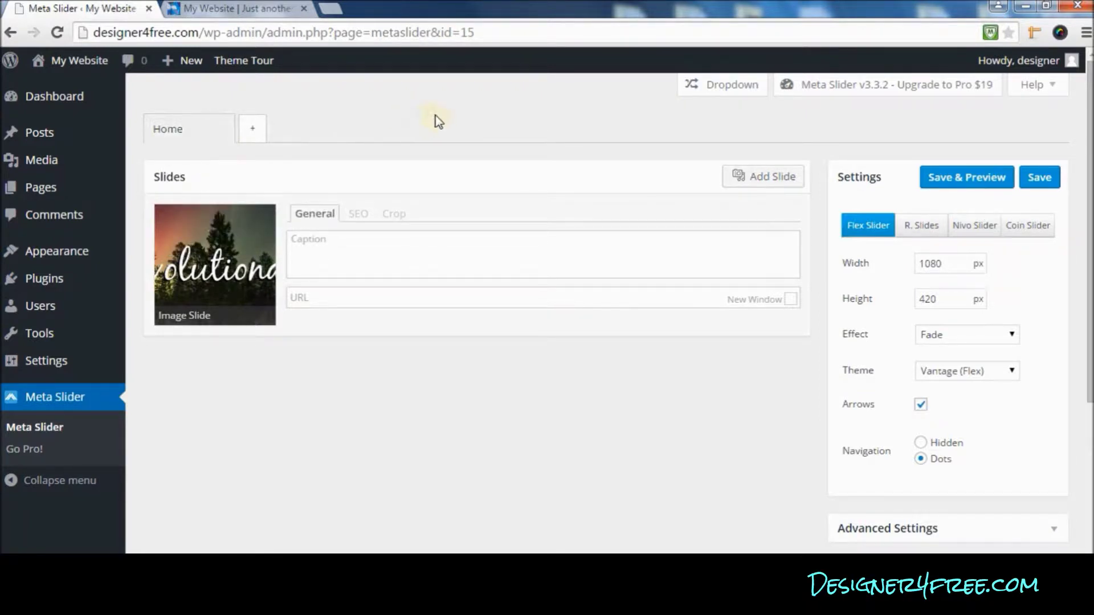
{"action": "left_click", "coordinate": [1038, 181]}
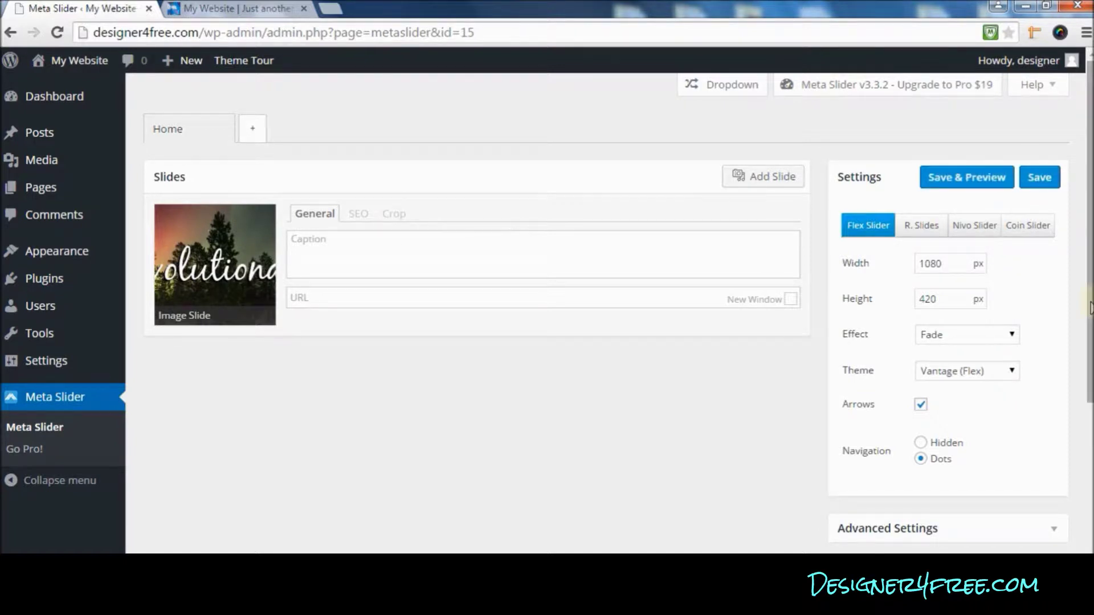
{"action": "left_click", "coordinate": [1040, 180]}
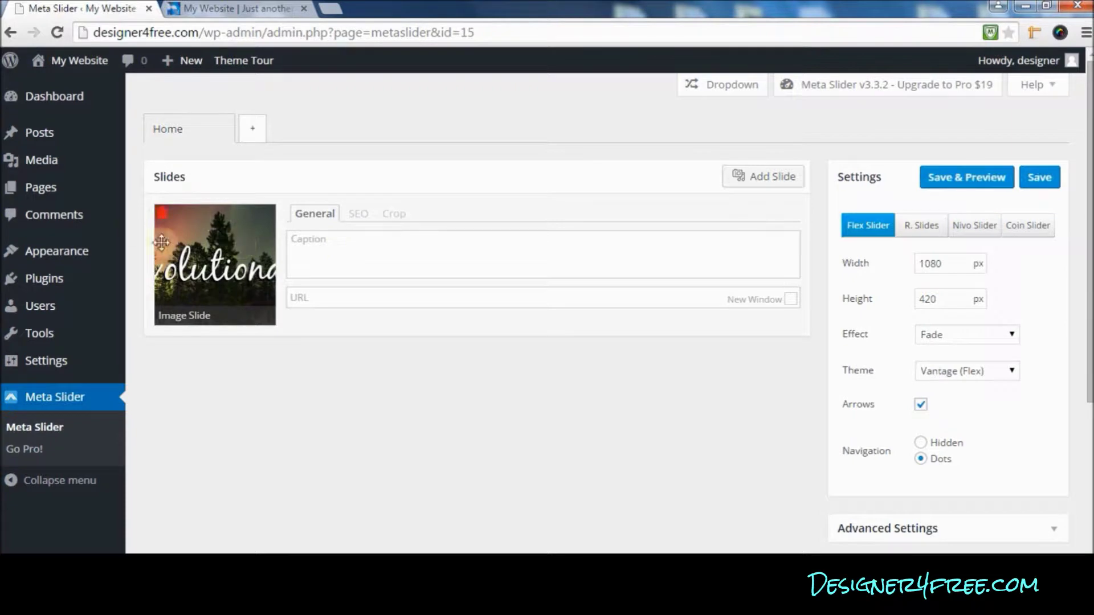
- Set the Vantage Home Page Slider to 'Slider: Home', save the settings, and view the front page
{"action": "mouse_move", "coordinate": [21, 255]}
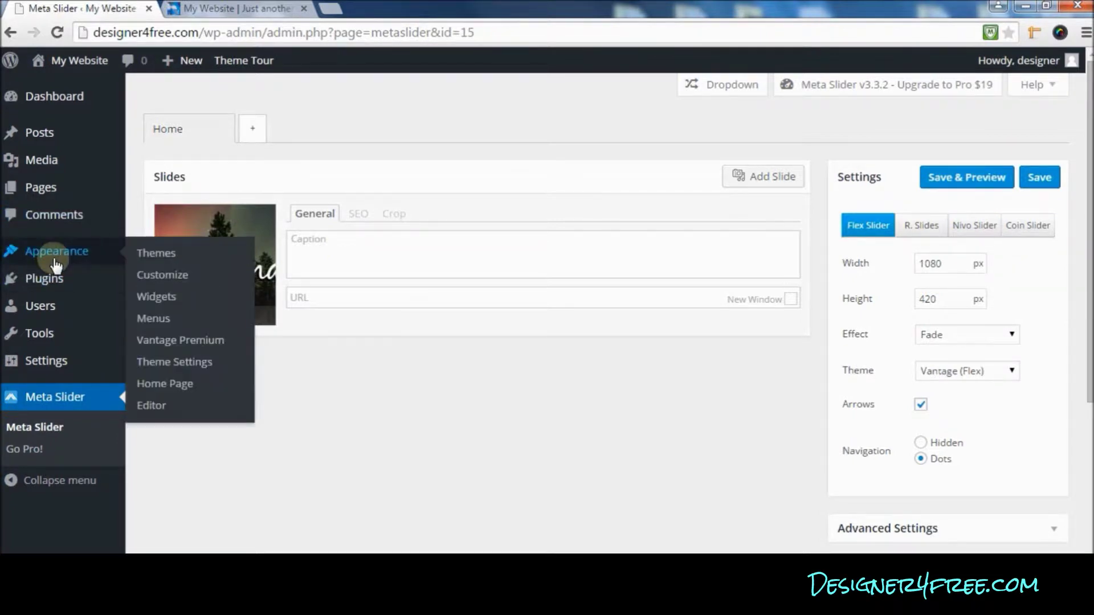
{"action": "left_click", "coordinate": [164, 365]}
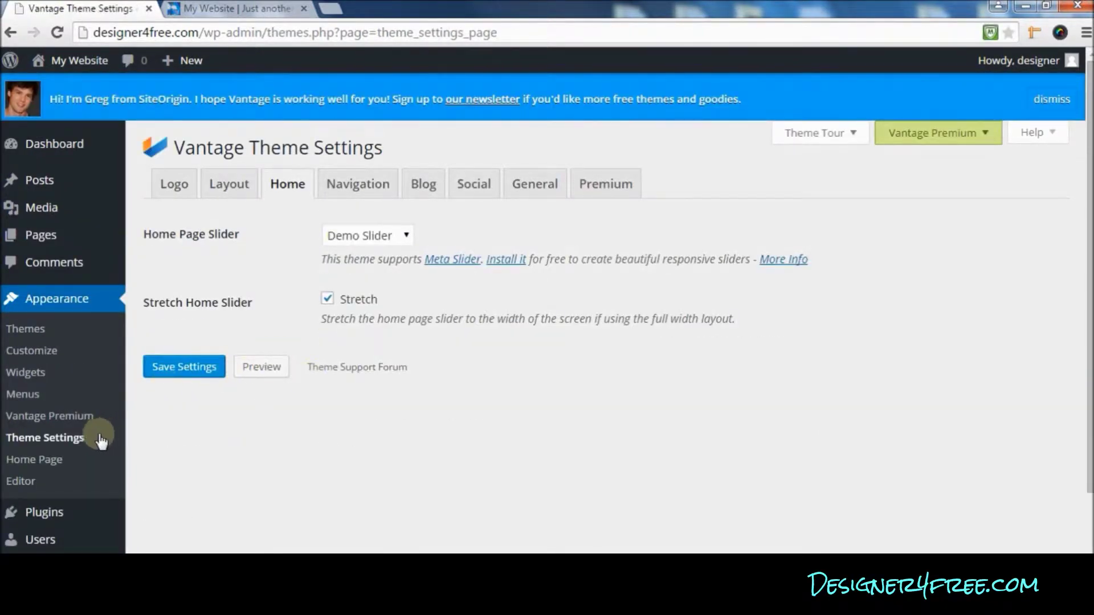
{"action": "left_click", "coordinate": [286, 185]}
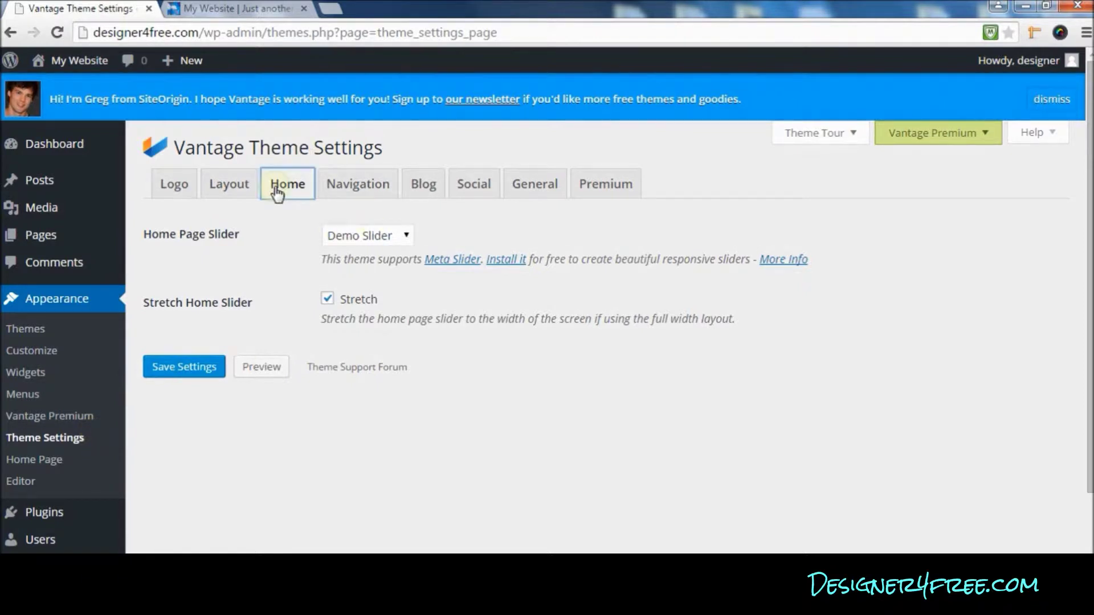
{"action": "left_click", "coordinate": [406, 236]}
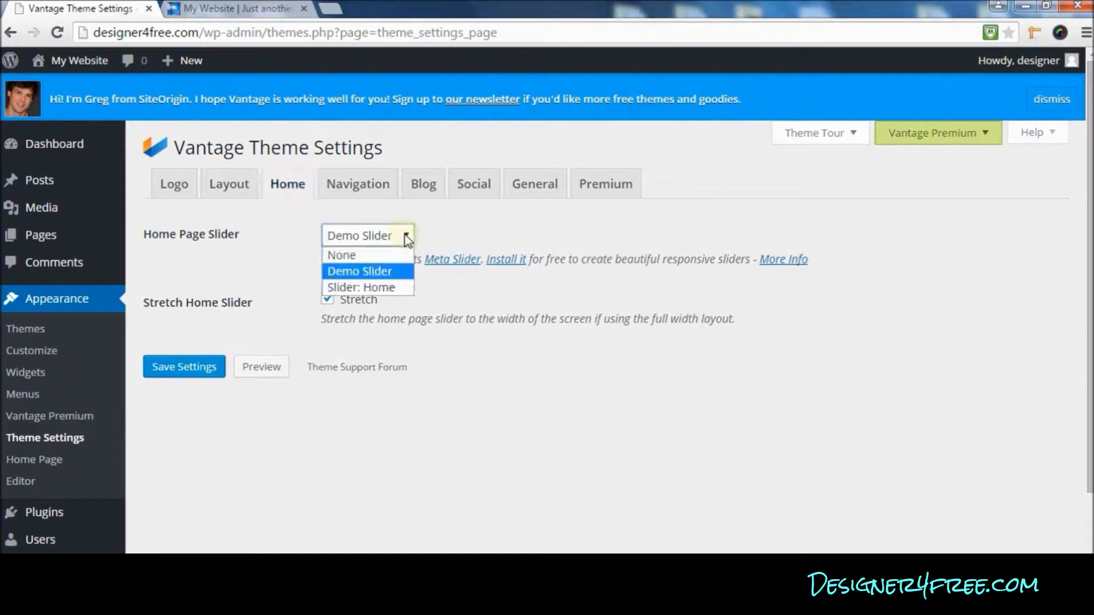
{"action": "left_click", "coordinate": [371, 287]}
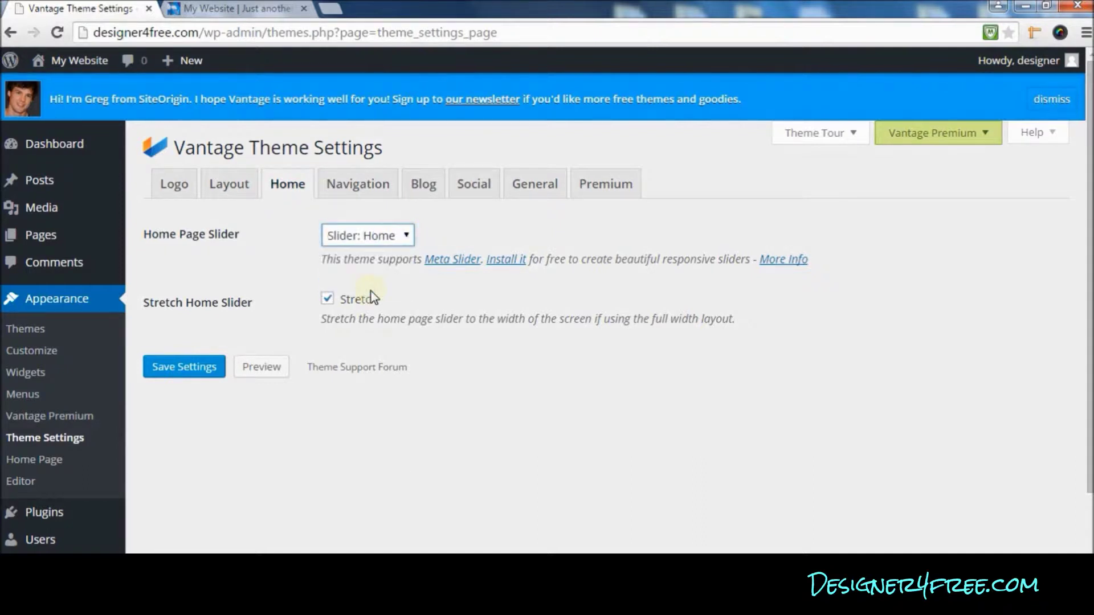
{"action": "left_click", "coordinate": [191, 371]}
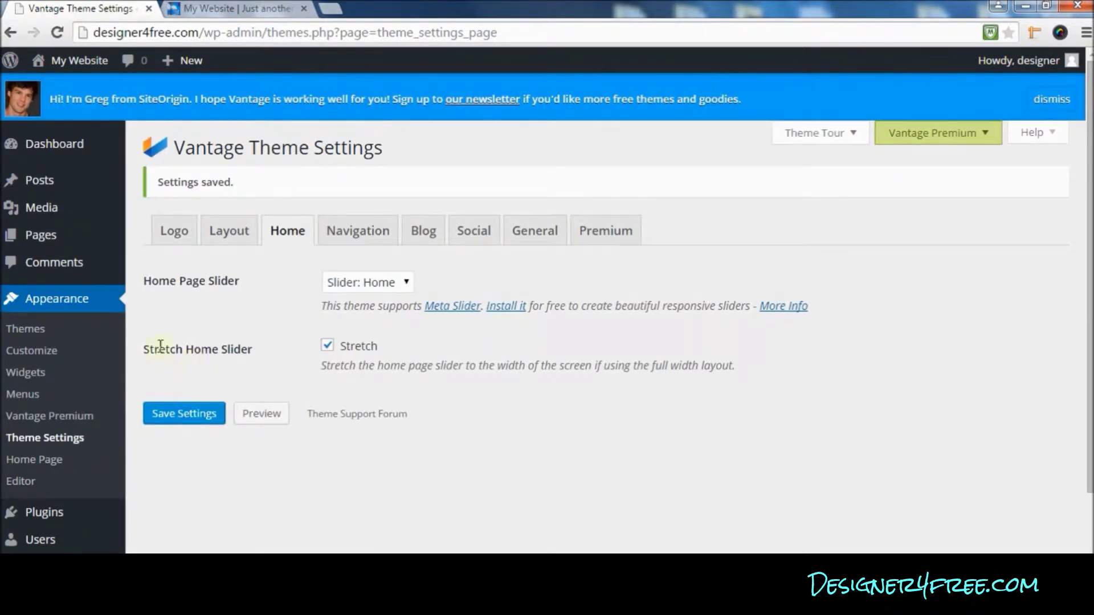
{"action": "left_click", "coordinate": [251, 8]}
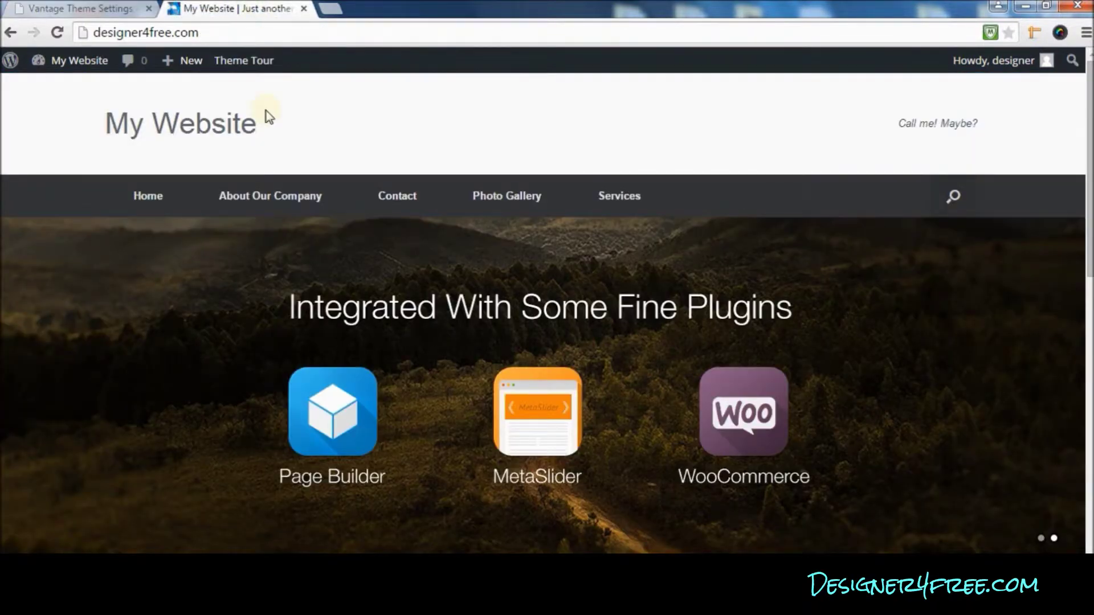
- Reload the front page and scroll to check the full-width Revolutionary forest slide
{"action": "left_click", "coordinate": [56, 33]}
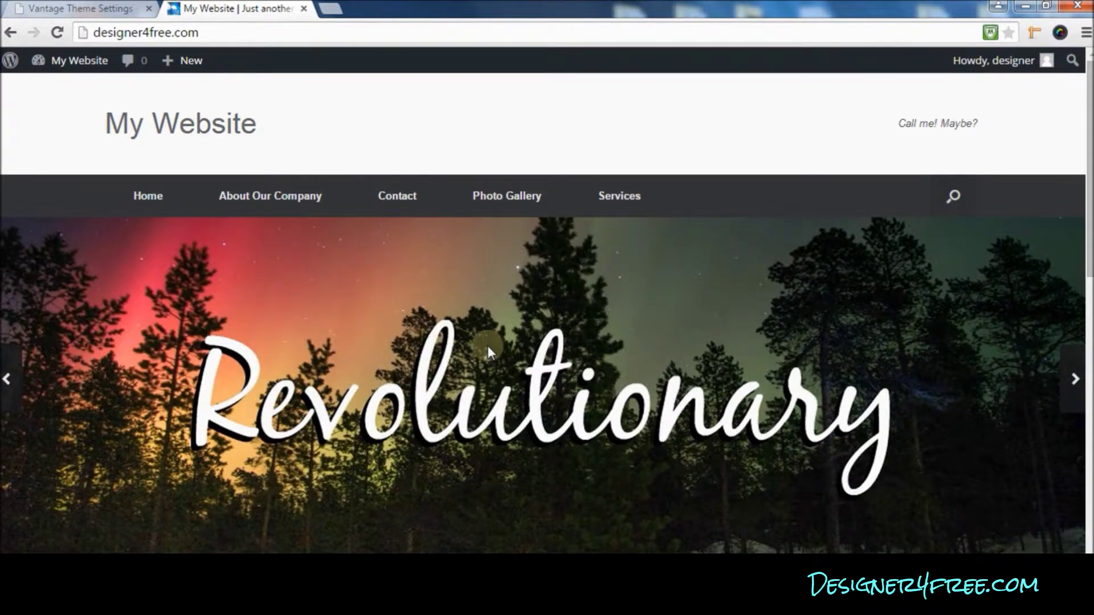
{"action": "scroll", "coordinate": [443, 354], "scroll_direction": "down", "scroll_amount": 2}
{"action": "scroll", "coordinate": [443, 355], "scroll_direction": "up", "scroll_amount": 2}
{"action": "scroll", "coordinate": [656, 333], "scroll_direction": "down", "scroll_amount": 2}
{"action": "scroll", "coordinate": [658, 333], "scroll_direction": "up", "scroll_amount": 2}
{"action": "scroll", "coordinate": [192, 360], "scroll_direction": "down", "scroll_amount": 3}
{"action": "scroll", "coordinate": [193, 360], "scroll_direction": "up", "scroll_amount": 3}
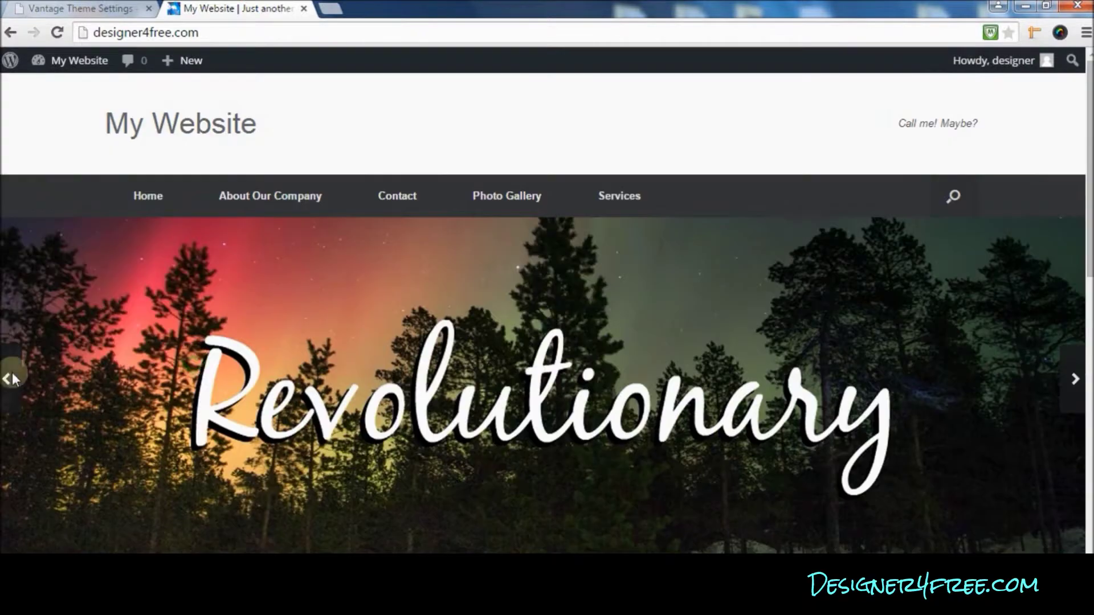
- Uncheck Arrows on the Home slider in Meta Slider and save it
{"action": "left_click", "coordinate": [89, 8]}
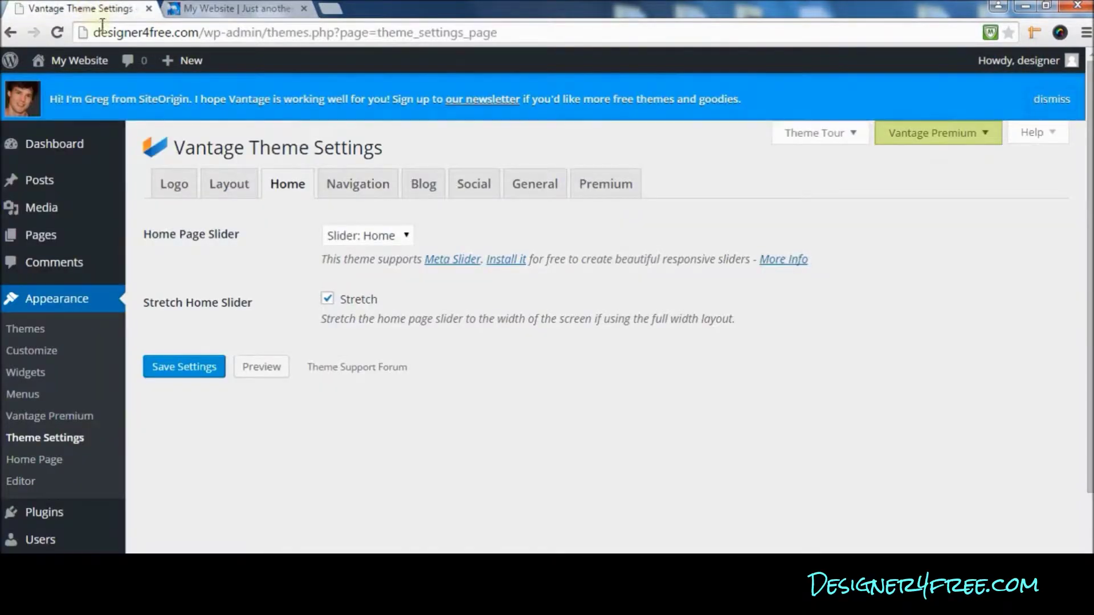
{"action": "mouse_move", "coordinate": [70, 148]}
{"action": "scroll", "coordinate": [68, 341], "scroll_direction": "down", "scroll_amount": 2}
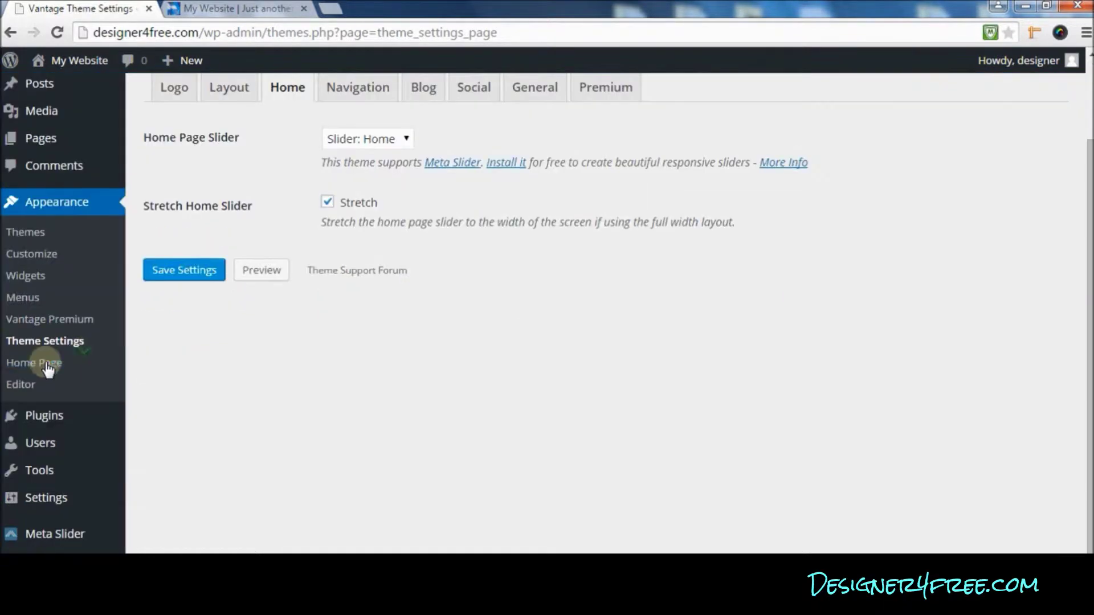
{"action": "mouse_move", "coordinate": [43, 541]}
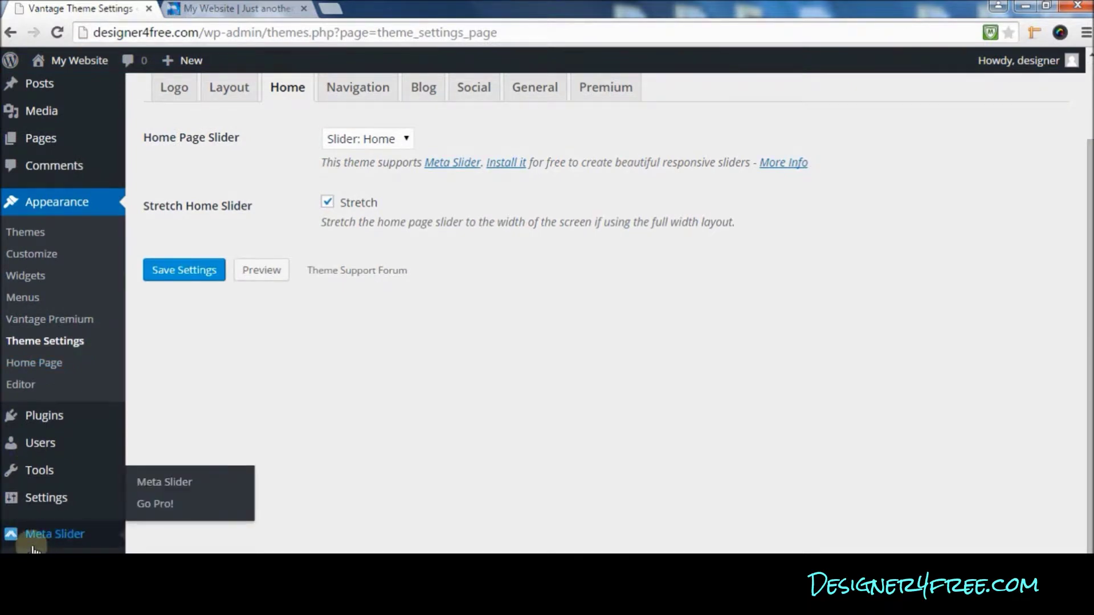
{"action": "left_click", "coordinate": [49, 541]}
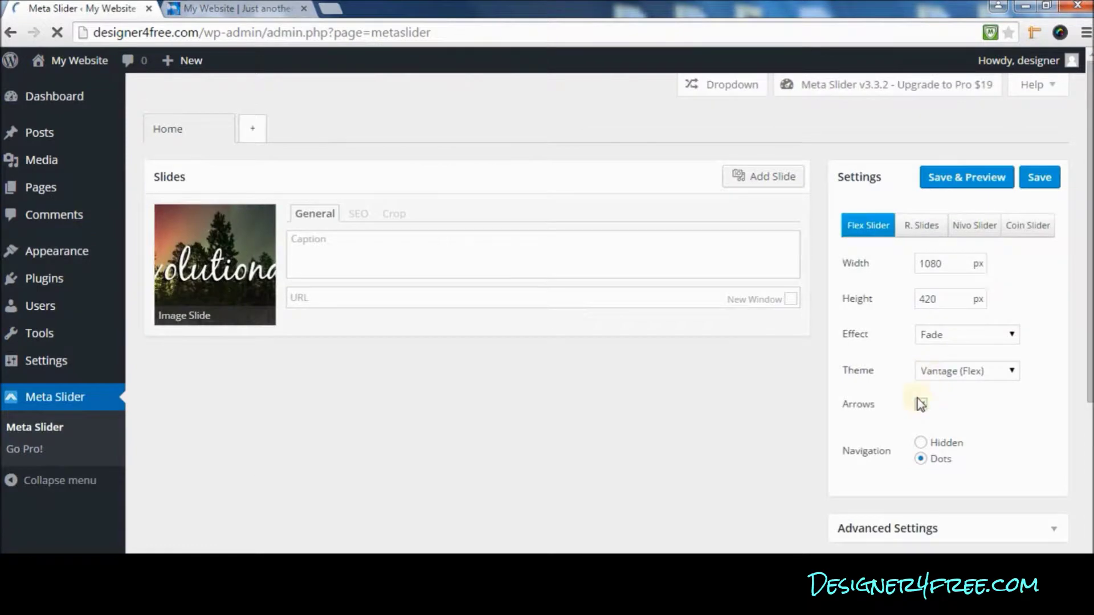
{"action": "left_click", "coordinate": [920, 405]}
{"action": "left_click", "coordinate": [920, 405]}
{"action": "left_click", "coordinate": [1040, 179]}
{"action": "left_click", "coordinate": [250, 8]}
- Reload the front page to confirm the slider now has no arrows
{"action": "left_click", "coordinate": [57, 33]}
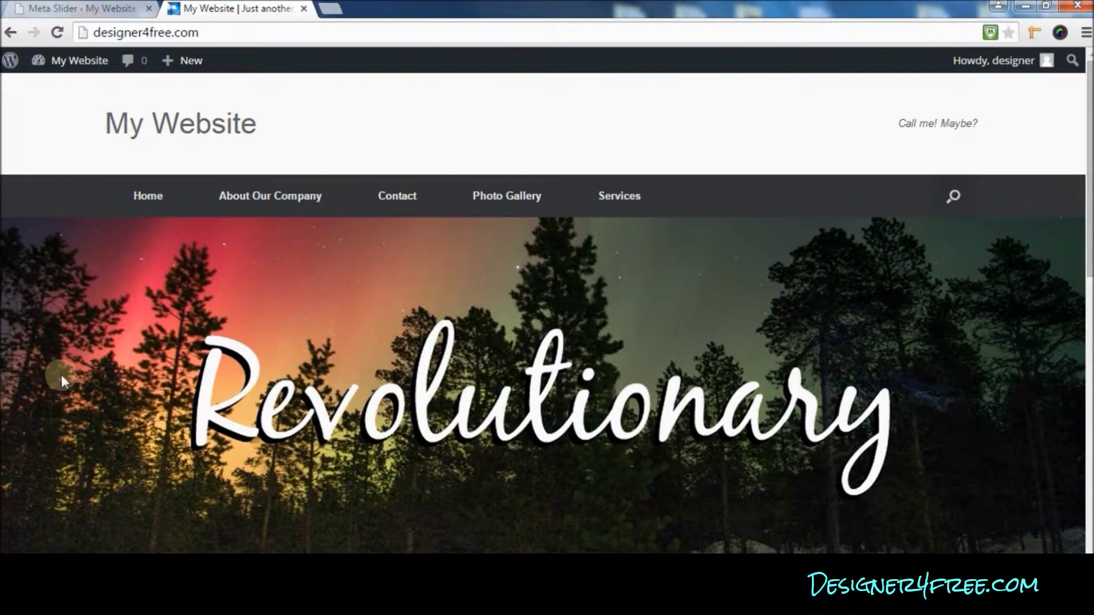
{"action": "scroll", "coordinate": [73, 374], "scroll_direction": "down", "scroll_amount": 3}
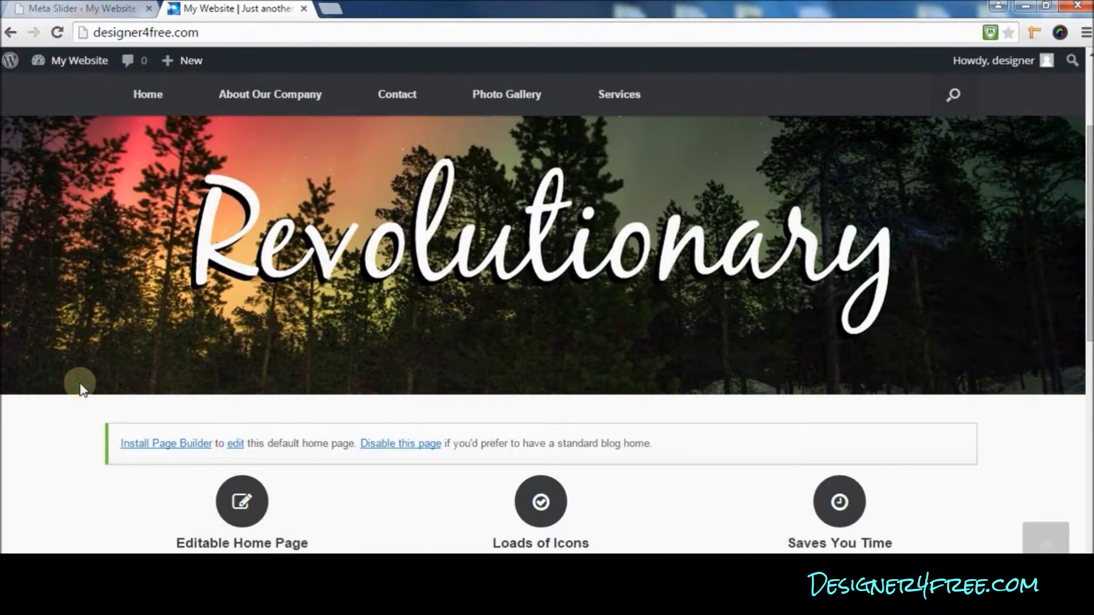
{"action": "scroll", "coordinate": [80, 385], "scroll_direction": "up", "scroll_amount": 3}
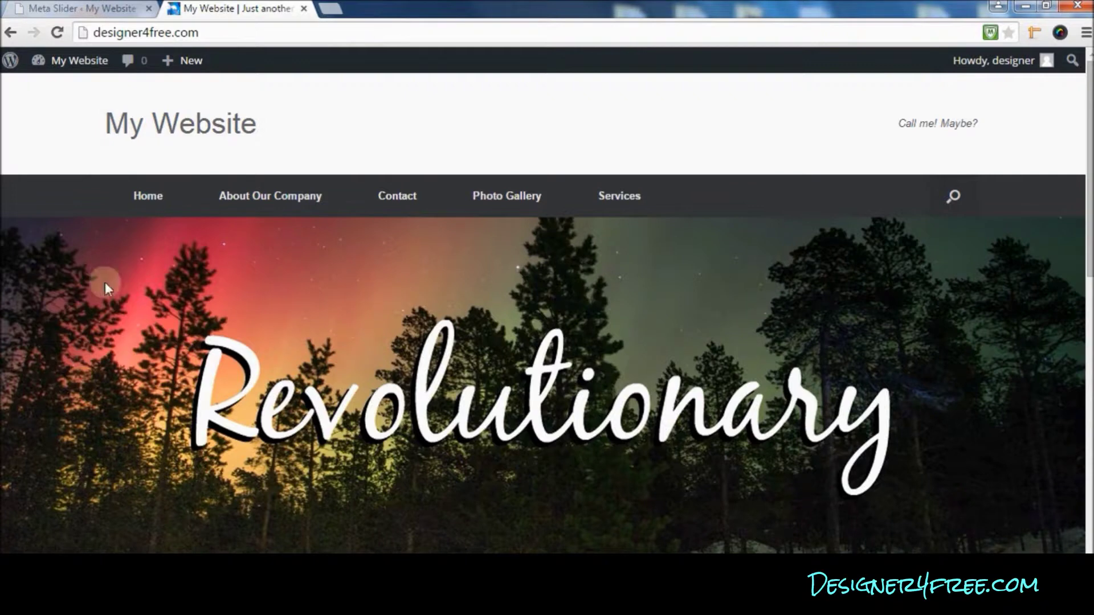
{"action": "left_click", "coordinate": [102, 8]}
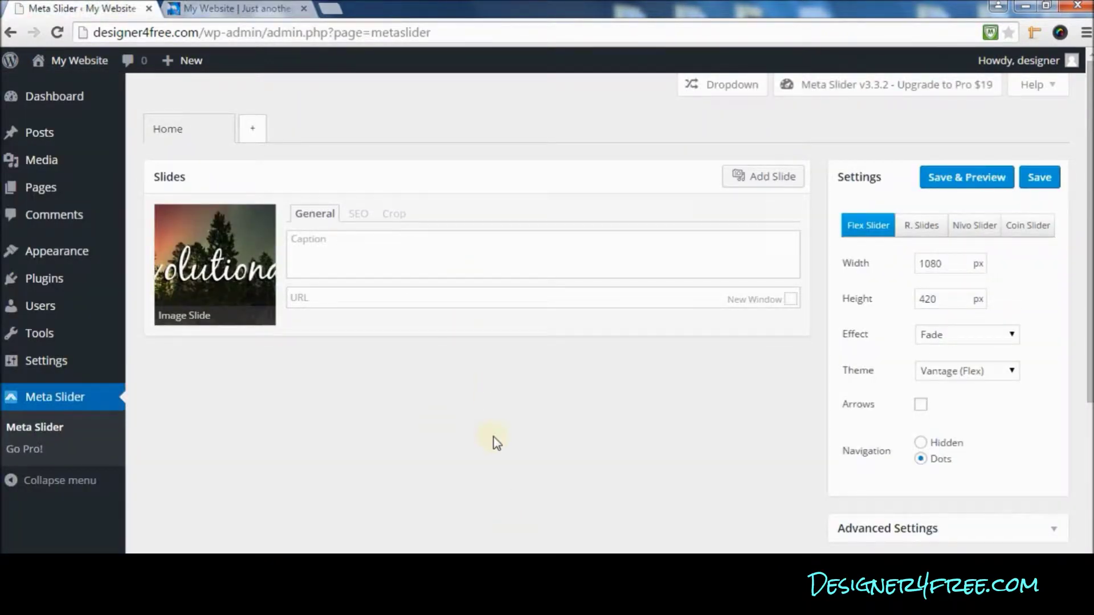
- Scroll through the default Vantage home page sections, then return to the Meta Slider admin
{"action": "left_click", "coordinate": [251, 9]}
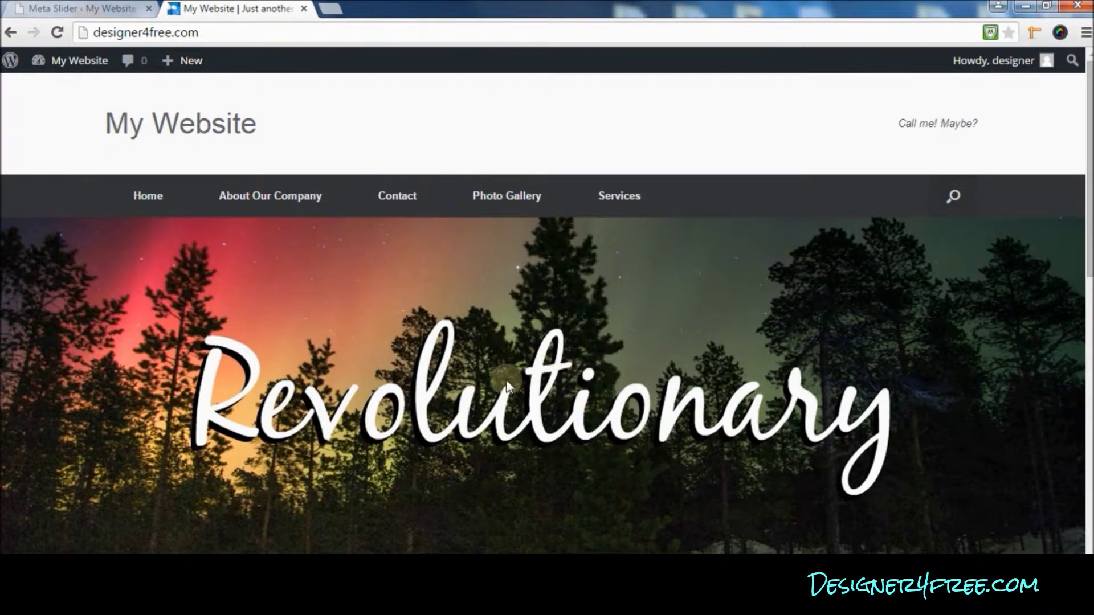
{"action": "scroll", "coordinate": [494, 361], "scroll_direction": "down", "scroll_amount": 2}
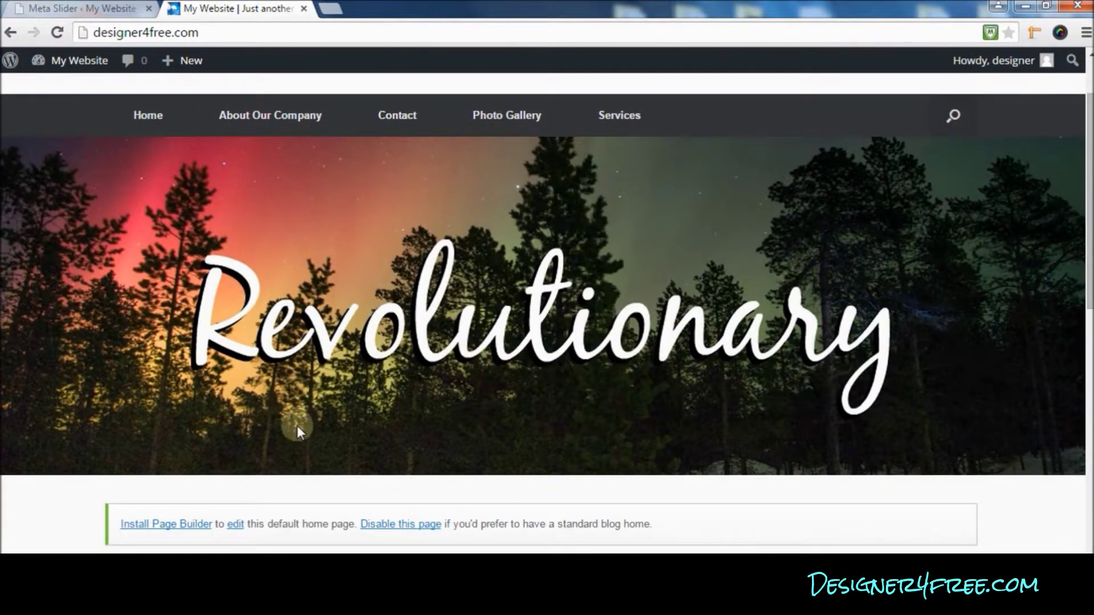
{"action": "scroll", "coordinate": [275, 456], "scroll_direction": "down", "scroll_amount": 2}
{"action": "scroll", "coordinate": [288, 446], "scroll_direction": "down", "scroll_amount": 2}
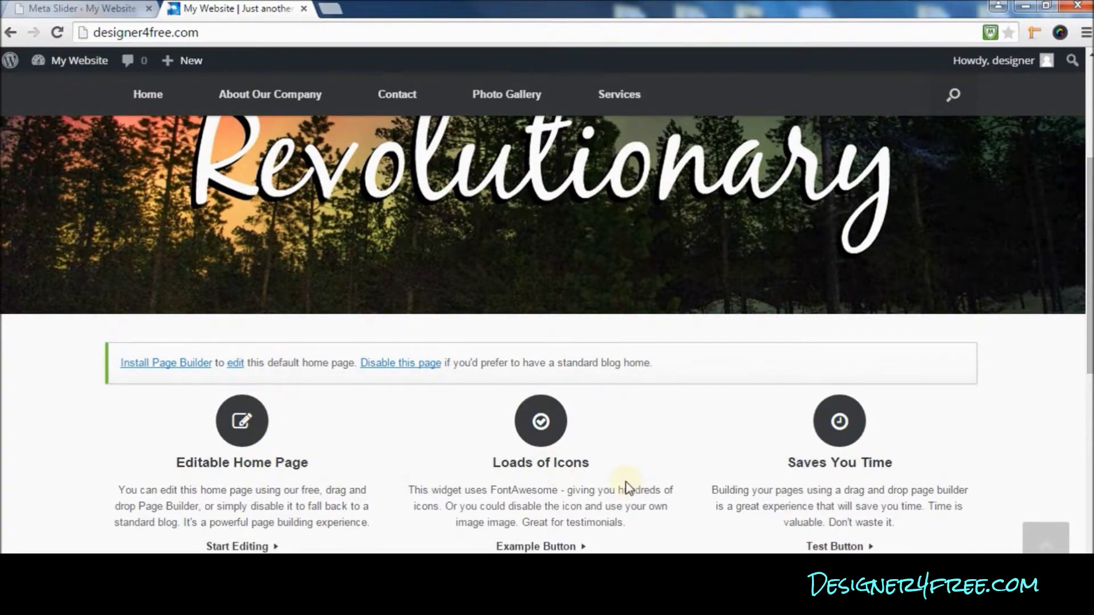
{"action": "scroll", "coordinate": [625, 488], "scroll_direction": "down", "scroll_amount": 2}
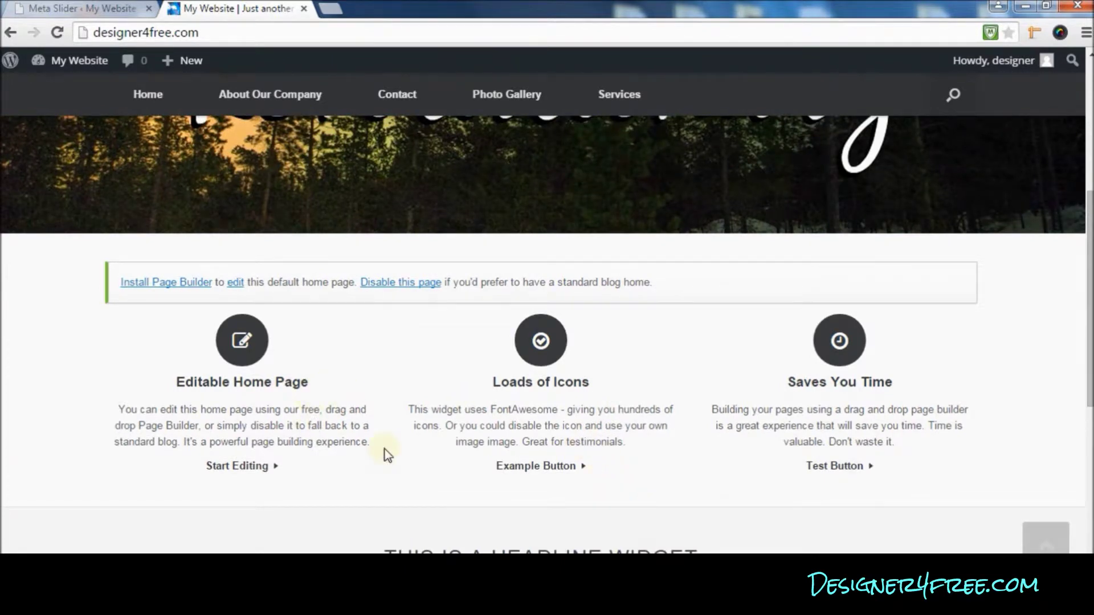
{"action": "scroll", "coordinate": [385, 450], "scroll_direction": "down", "scroll_amount": 4}
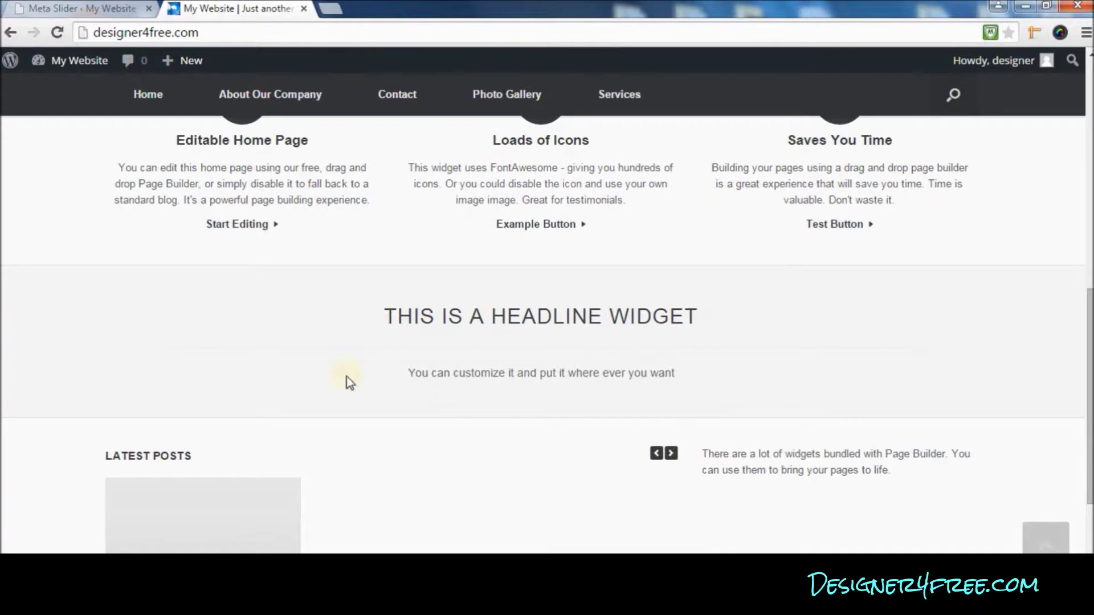
{"action": "scroll", "coordinate": [361, 405], "scroll_direction": "up", "scroll_amount": 10}
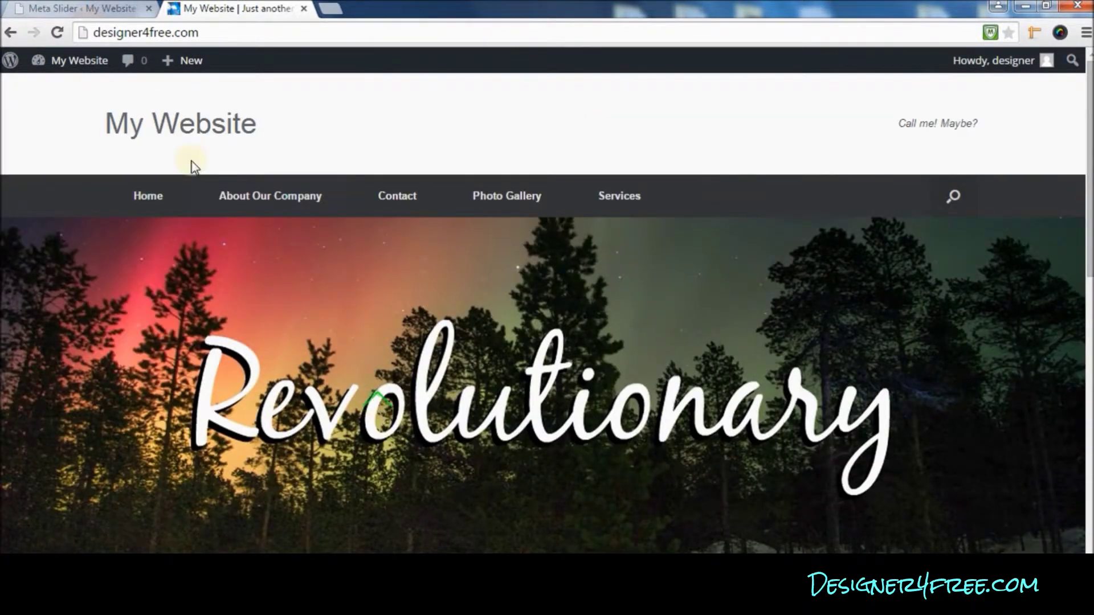
{"action": "left_click", "coordinate": [100, 7]}
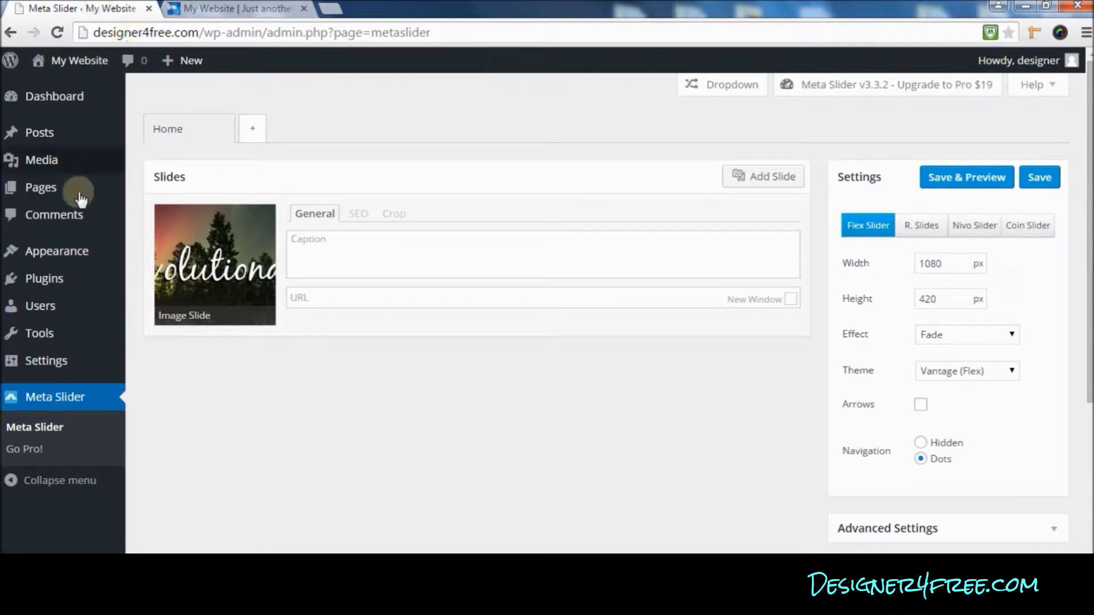
- Install the Page Builder by SiteOrigin plugin from Appearance > Home Page
{"action": "left_click", "coordinate": [71, 255]}
{"action": "left_click", "coordinate": [173, 390]}
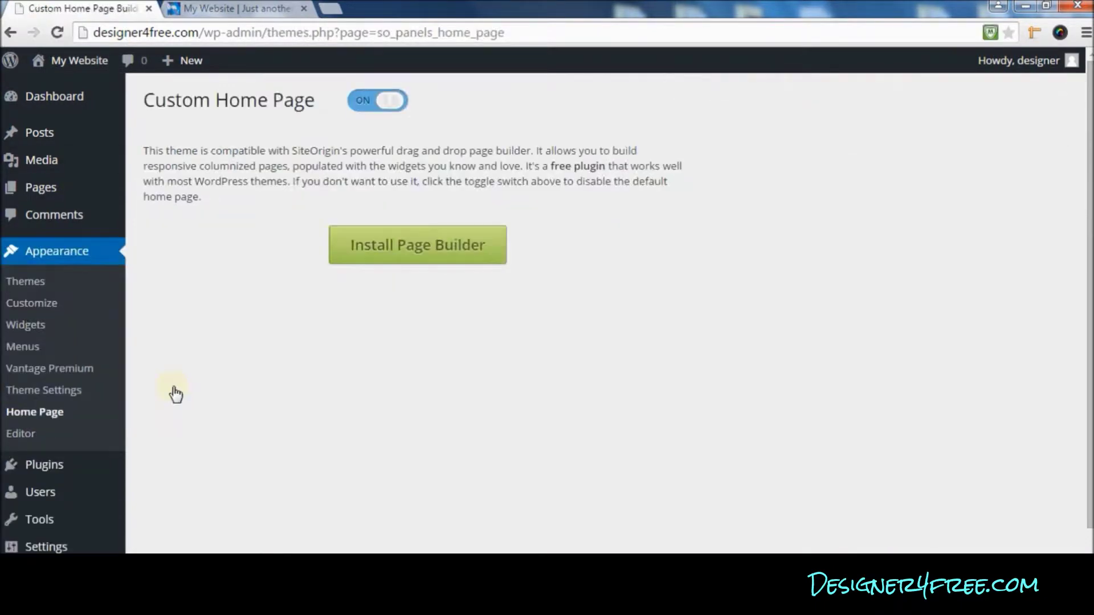
{"action": "left_click", "coordinate": [418, 257]}
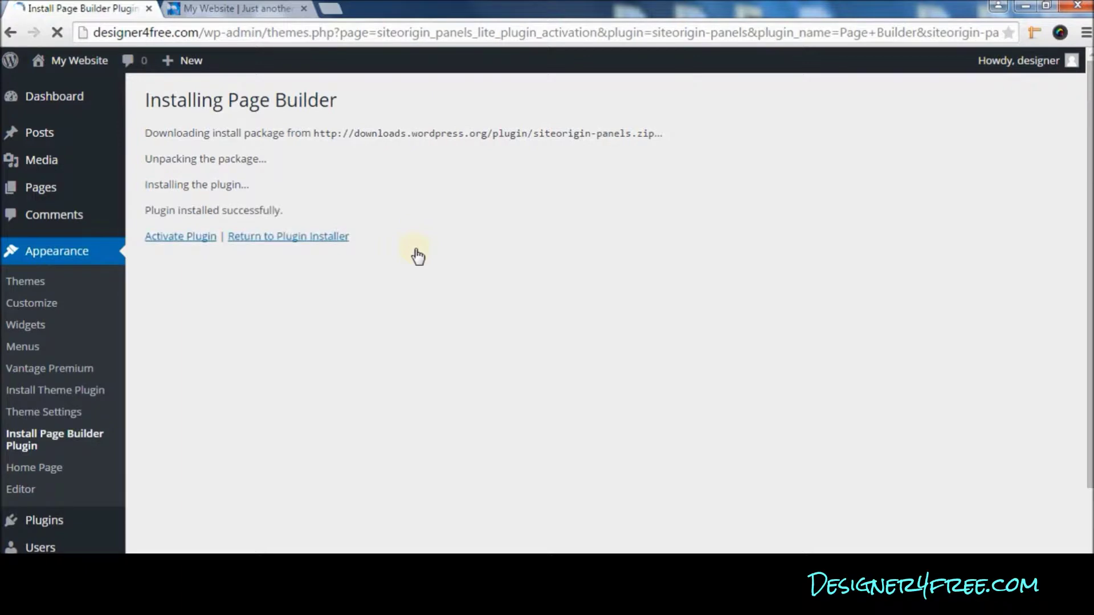
{"action": "left_click", "coordinate": [242, 8]}
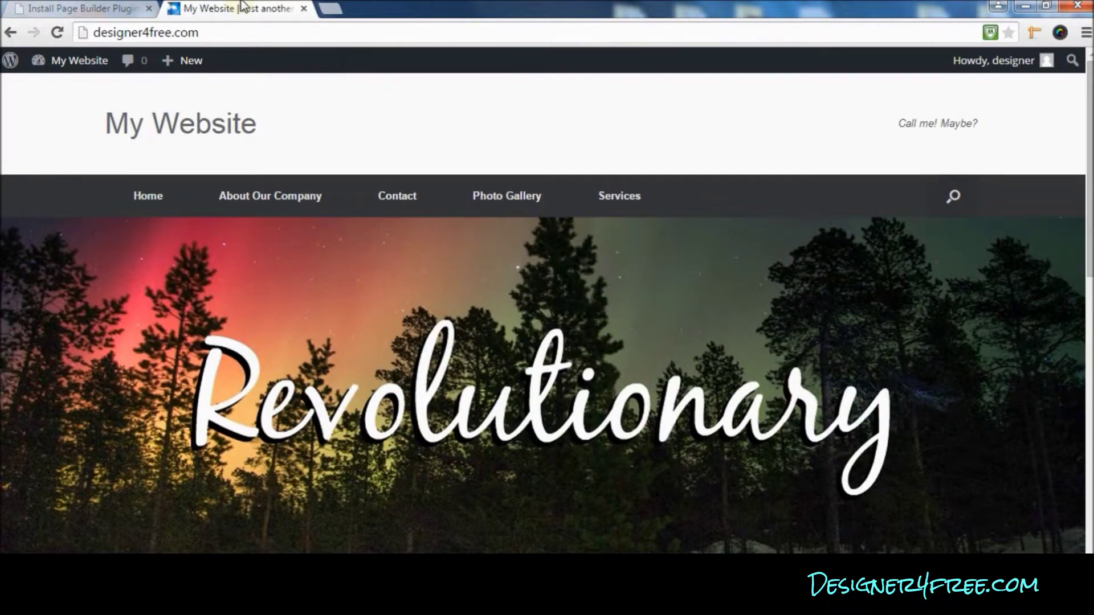
{"action": "scroll", "coordinate": [293, 224], "scroll_direction": "down", "scroll_amount": 5}
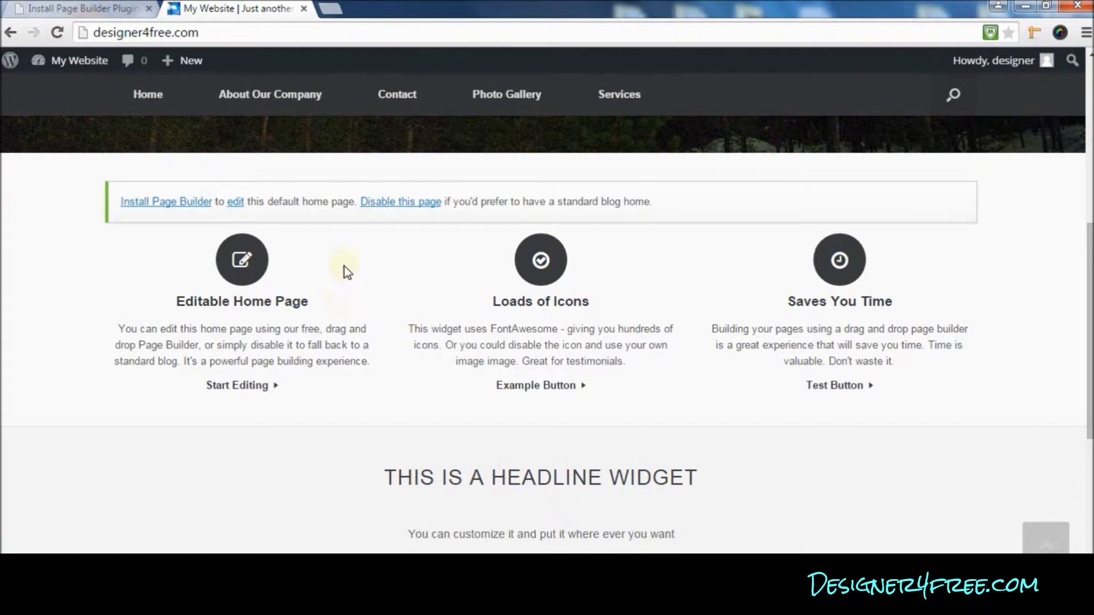
{"action": "left_click", "coordinate": [102, 7]}
{"action": "left_click", "coordinate": [233, 8]}
{"action": "left_click", "coordinate": [110, 9]}
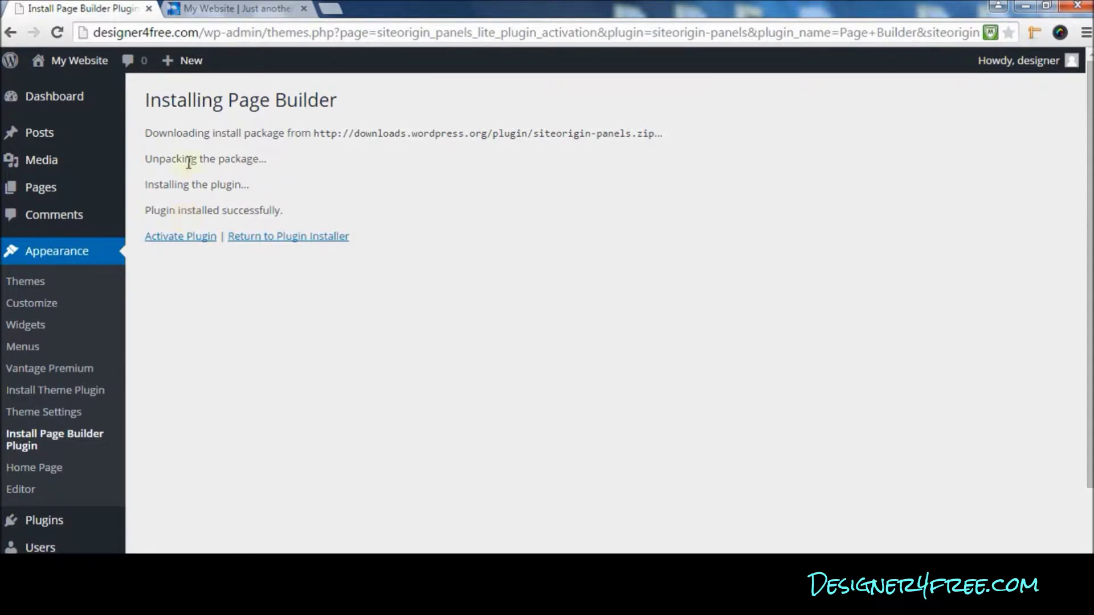
{"action": "left_click", "coordinate": [239, 8]}
{"action": "left_click", "coordinate": [94, 7]}
- Activate Page Builder and open the Custom Home Page layout
{"action": "left_click", "coordinate": [190, 238]}
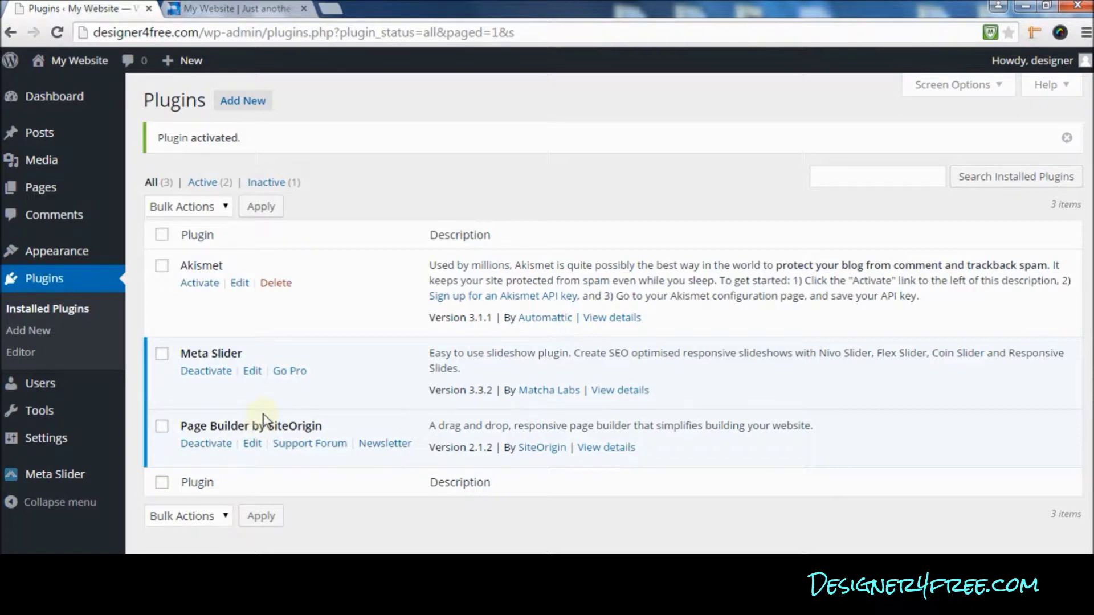
{"action": "mouse_move", "coordinate": [55, 441]}
{"action": "mouse_move", "coordinate": [63, 250]}
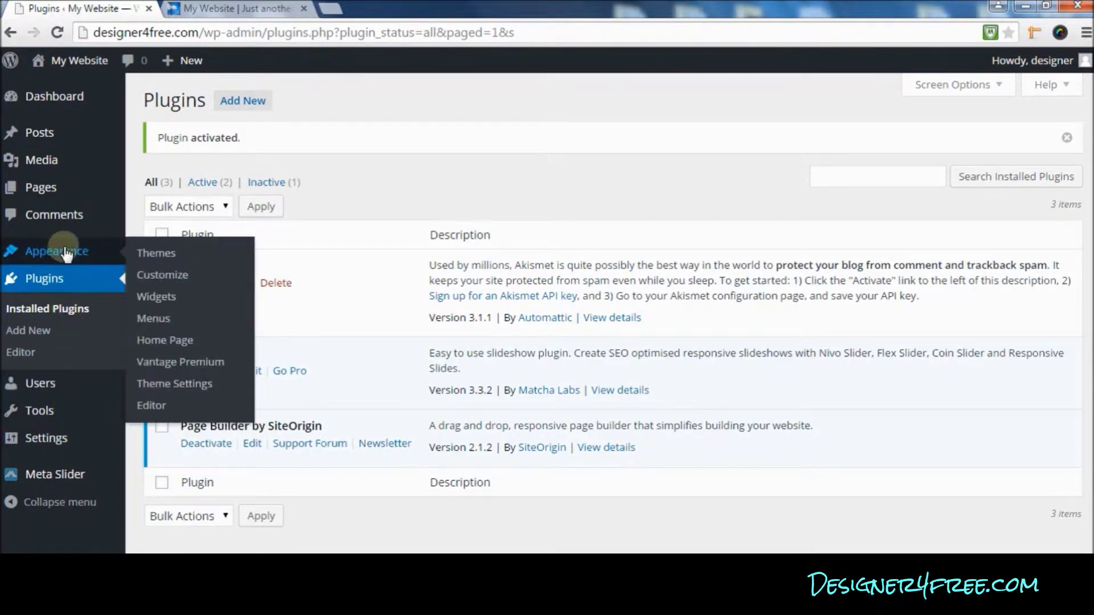
{"action": "left_click", "coordinate": [181, 342]}
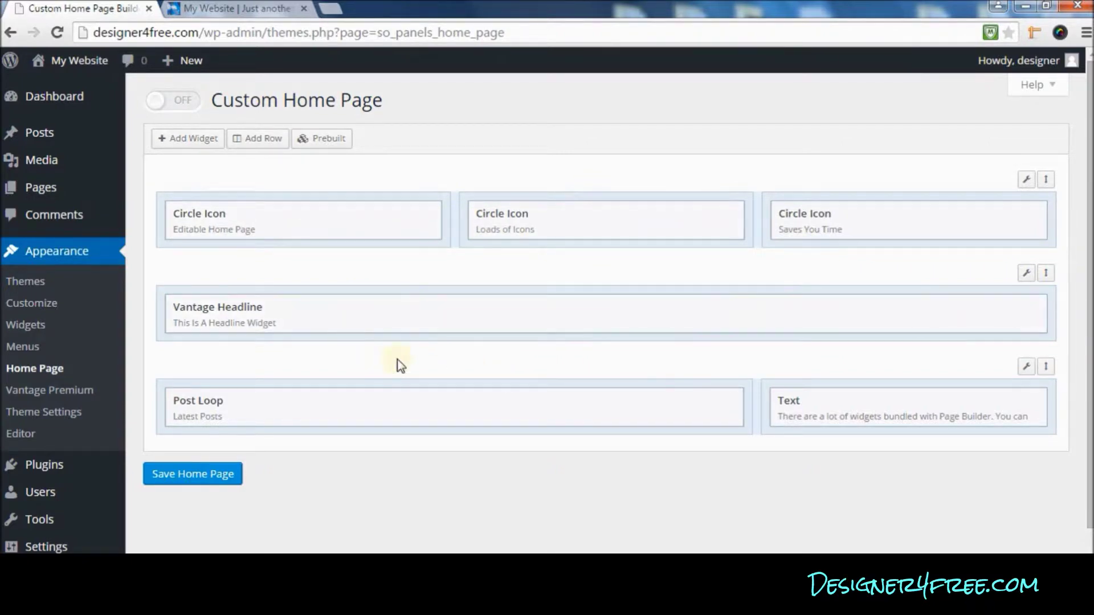
- Review the live home page content, including the THIS IS A HEADLINE WIDGET heading
{"action": "left_click", "coordinate": [238, 8]}
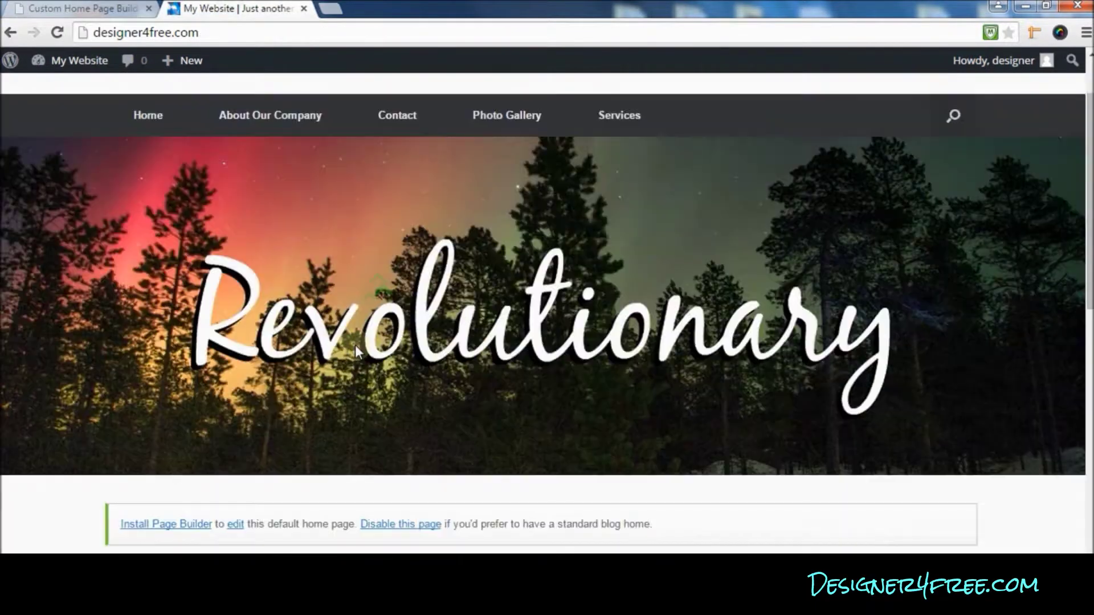
{"action": "scroll", "coordinate": [355, 344], "scroll_direction": "down", "scroll_amount": 7}
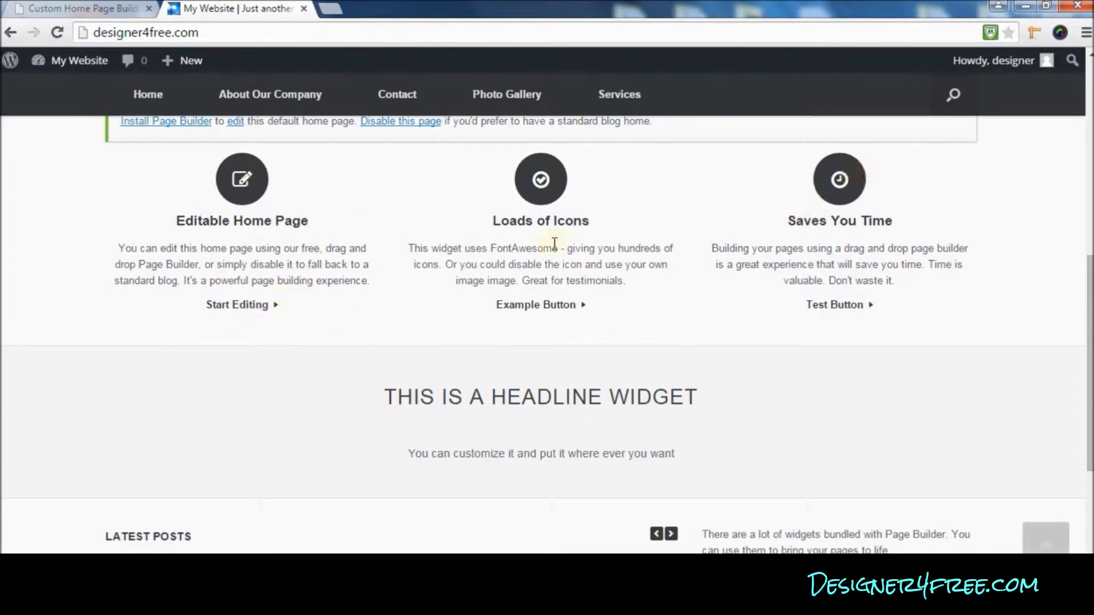
{"action": "left_click_drag", "start_coordinate": [389, 396], "coordinate": [794, 417]}
{"action": "scroll", "coordinate": [340, 404], "scroll_direction": "down", "scroll_amount": 4}
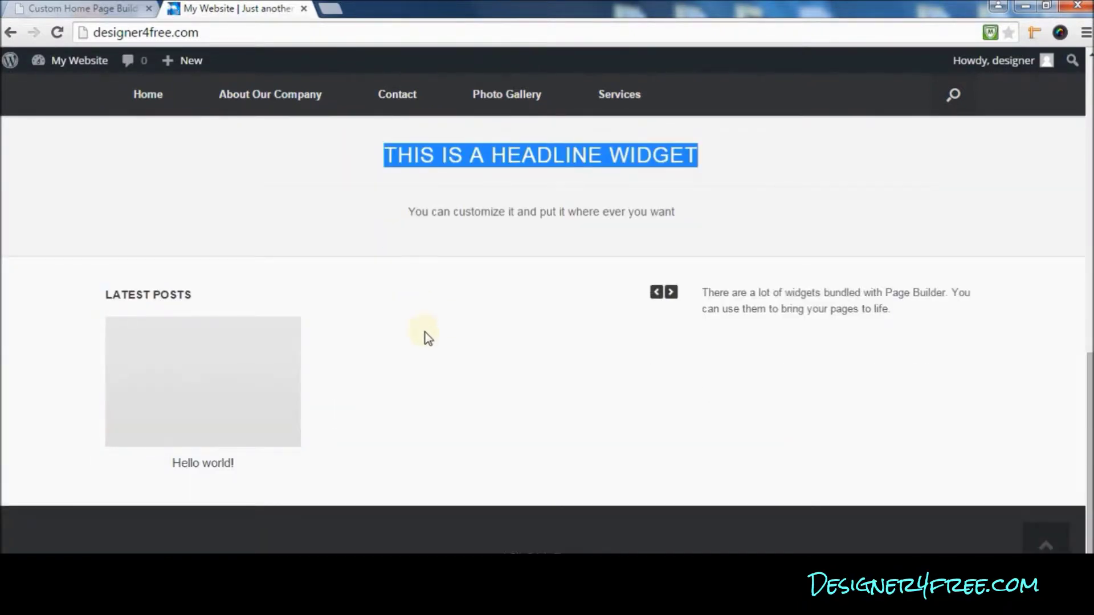
{"action": "scroll", "coordinate": [425, 333], "scroll_direction": "up", "scroll_amount": 12}
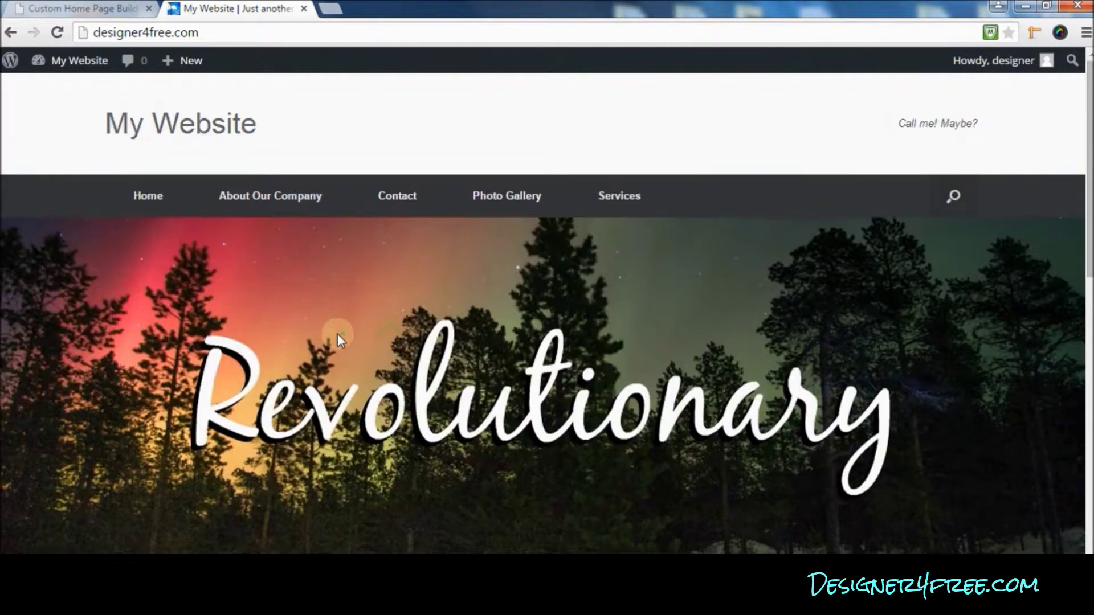
{"action": "left_click", "coordinate": [85, 7]}
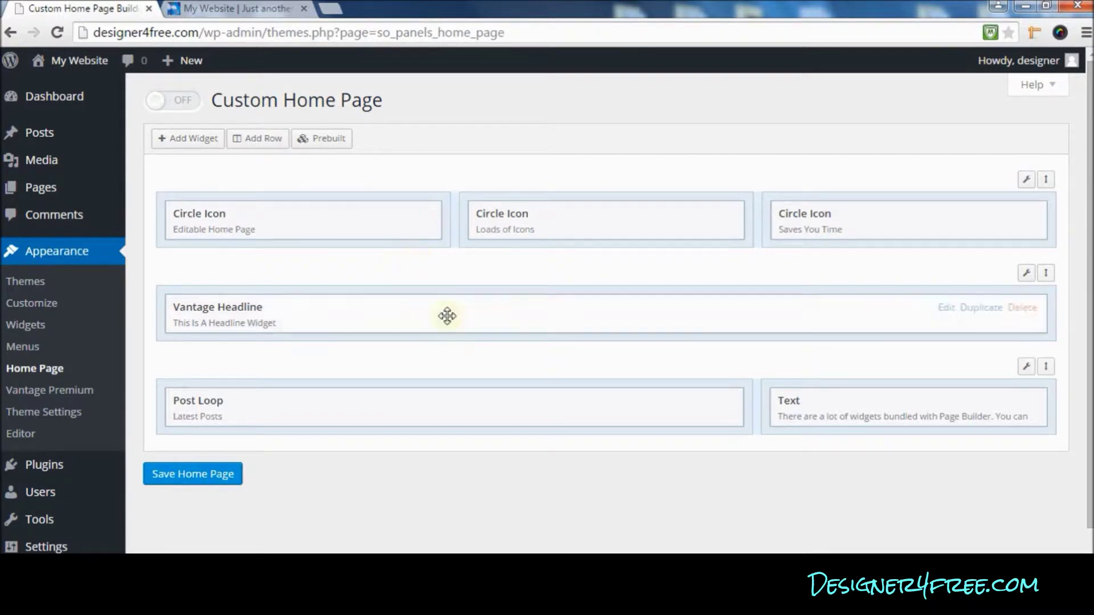
- Delete the Post Loop, Vantage Headline and Circle Icon rows from the layout
{"action": "mouse_move", "coordinate": [1026, 366]}
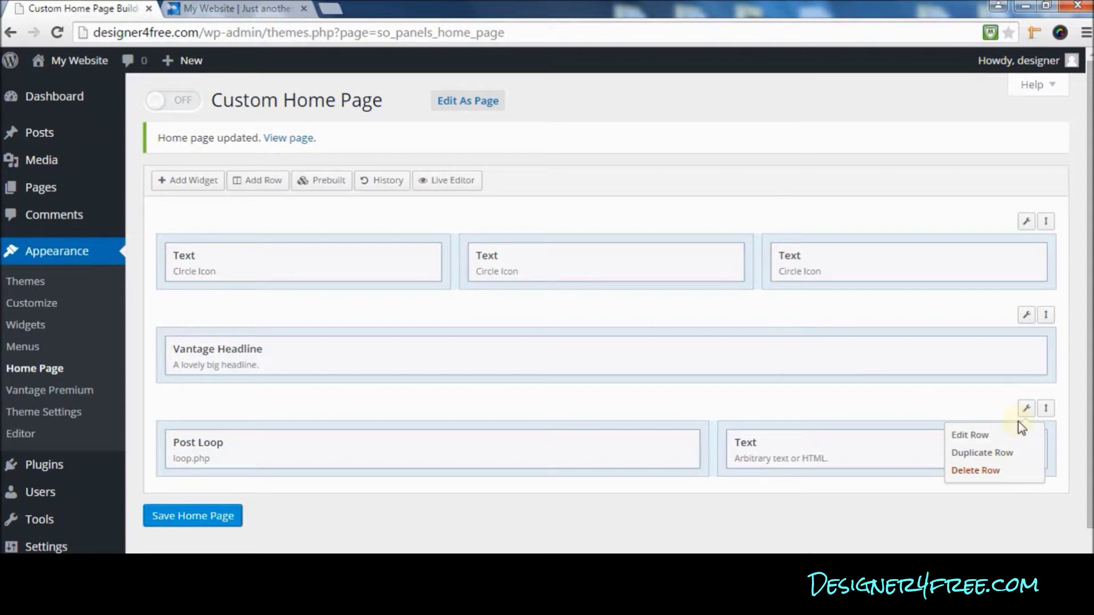
{"action": "left_click", "coordinate": [994, 477]}
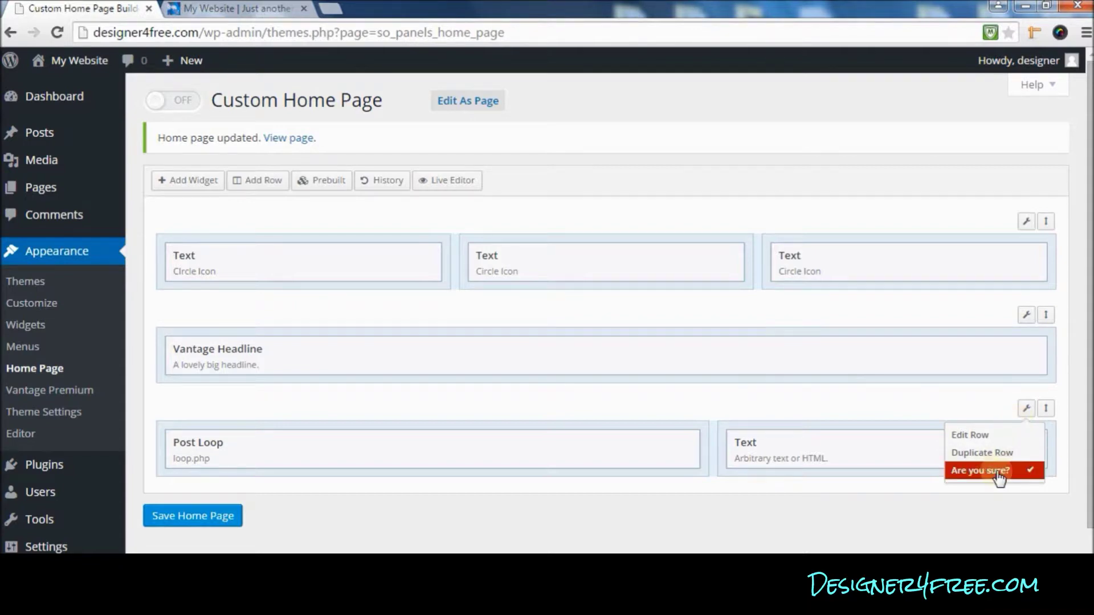
{"action": "left_click", "coordinate": [1032, 472]}
{"action": "mouse_move", "coordinate": [1026, 314]}
{"action": "left_click", "coordinate": [1025, 377]}
{"action": "left_click", "coordinate": [1031, 378]}
{"action": "mouse_move", "coordinate": [1027, 221]}
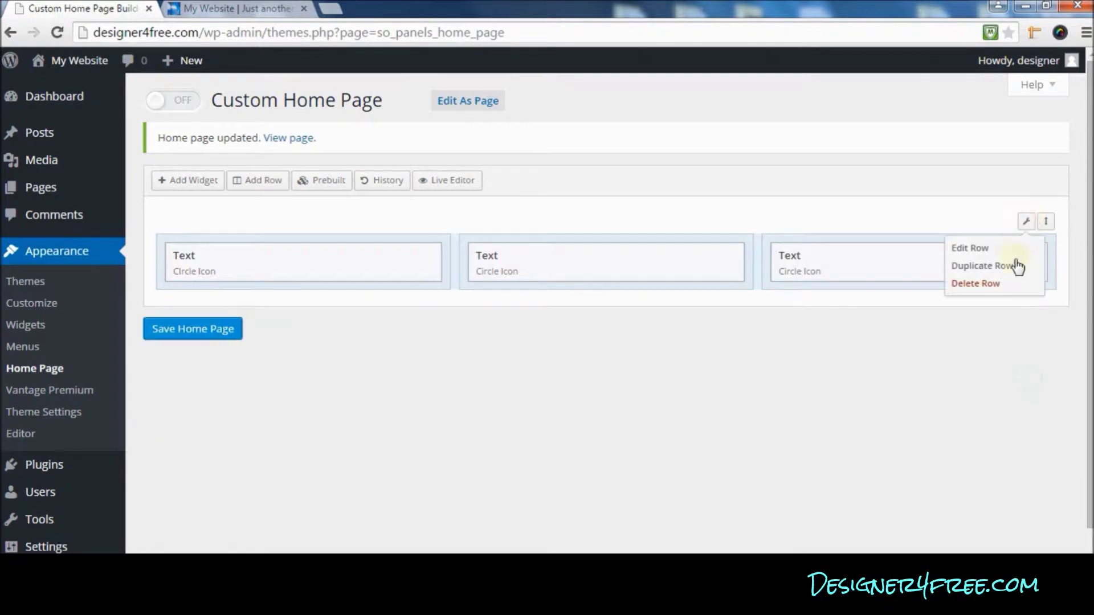
{"action": "left_click", "coordinate": [1003, 283]}
{"action": "left_click", "coordinate": [1031, 285]}
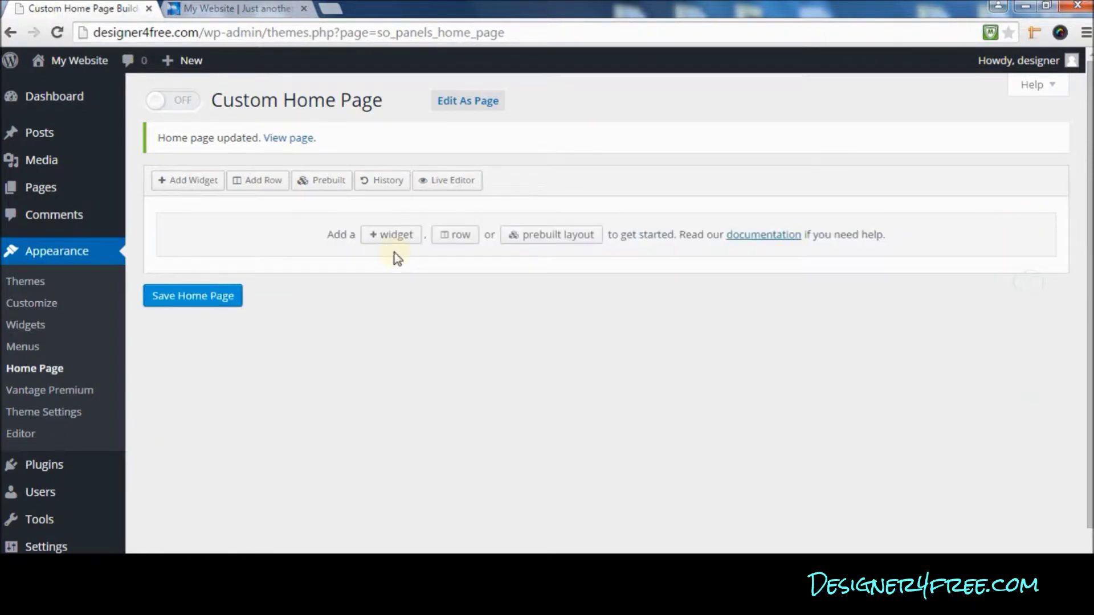
- Save the emptied home page layout and check the live Home page
{"action": "left_click", "coordinate": [196, 302]}
{"action": "left_click", "coordinate": [190, 6]}
{"action": "left_click", "coordinate": [57, 32]}
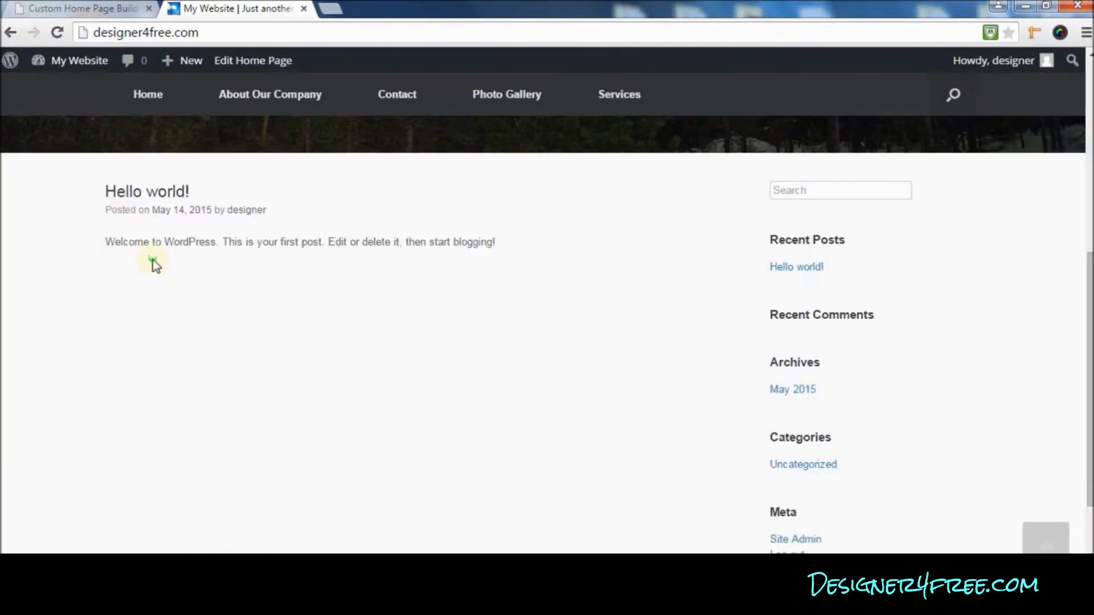
{"action": "left_click", "coordinate": [125, 200]}
{"action": "scroll", "coordinate": [101, 288], "scroll_direction": "down", "scroll_amount": 7}
{"action": "scroll", "coordinate": [98, 282], "scroll_direction": "up", "scroll_amount": 7}
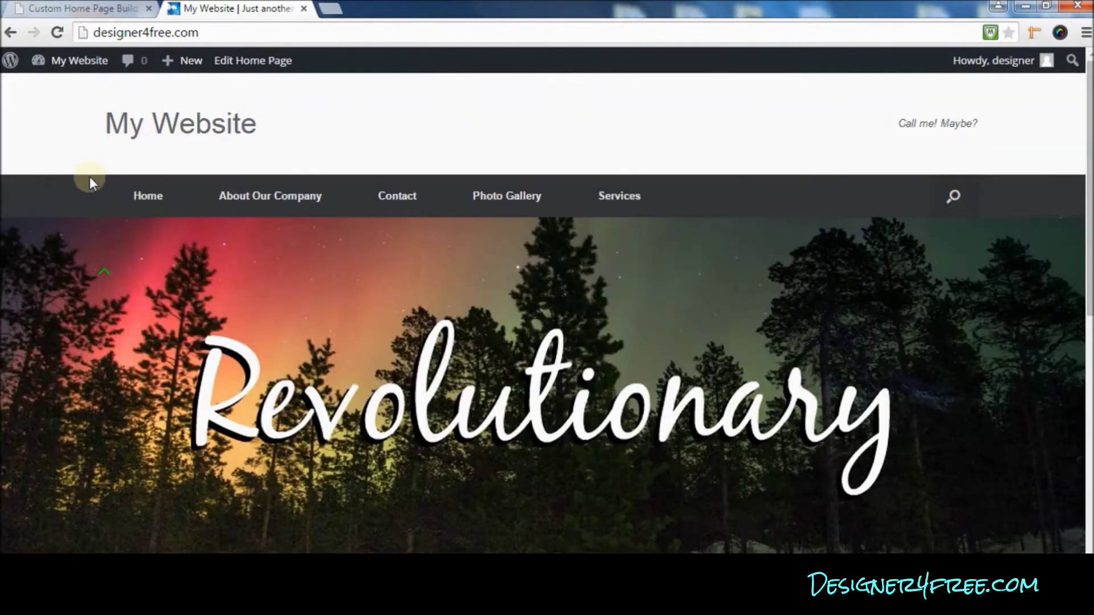
- Insert a single one-column, full-width row into the empty layout
{"action": "left_click", "coordinate": [61, 7]}
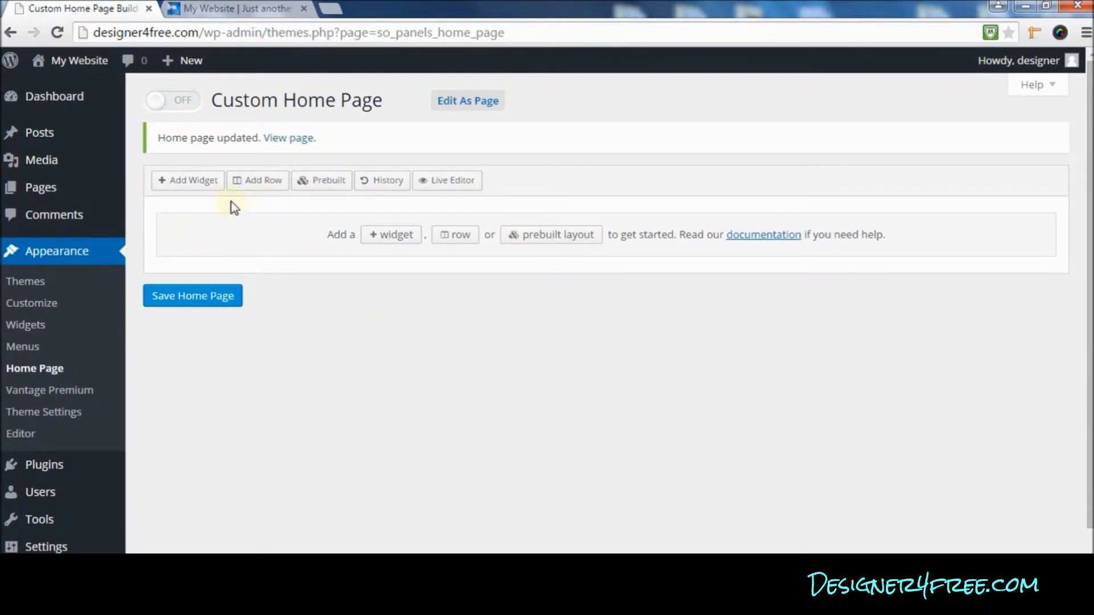
{"action": "left_click", "coordinate": [192, 187]}
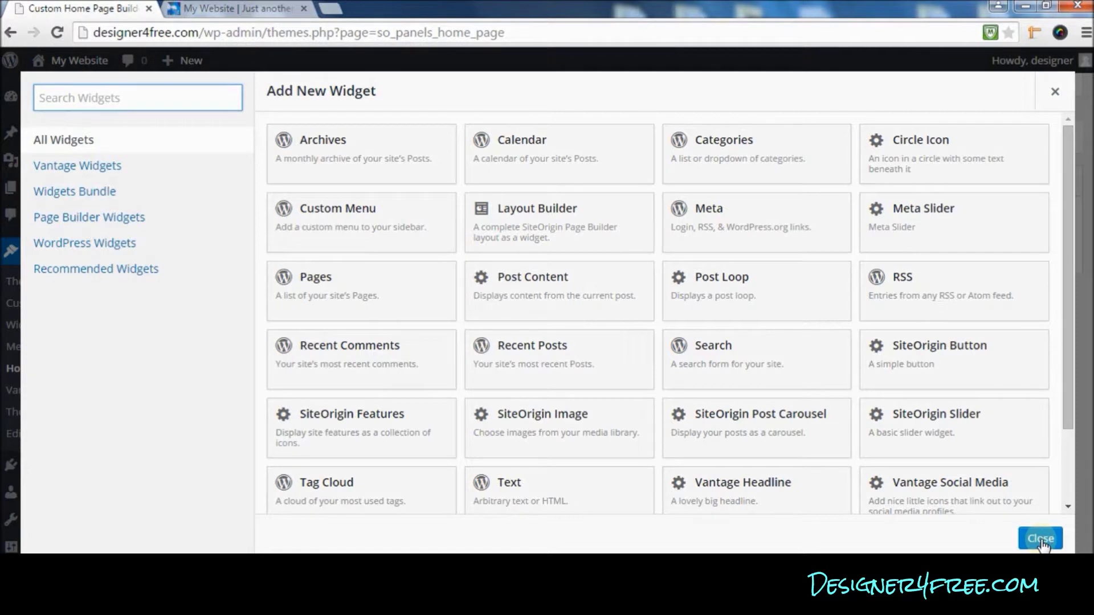
{"action": "left_click", "coordinate": [1040, 539]}
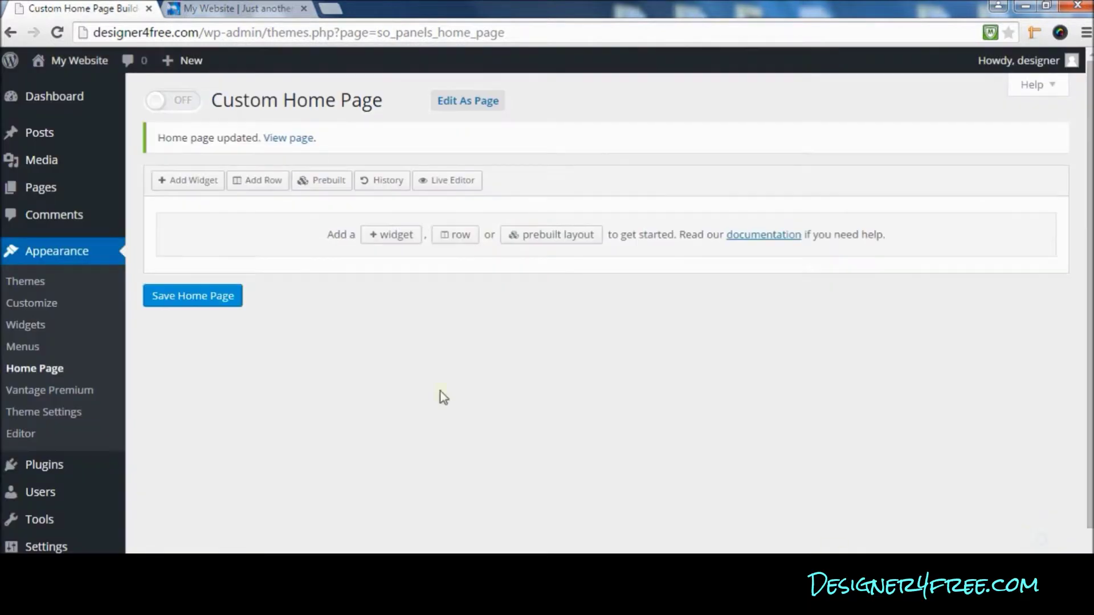
{"action": "left_click", "coordinate": [261, 188]}
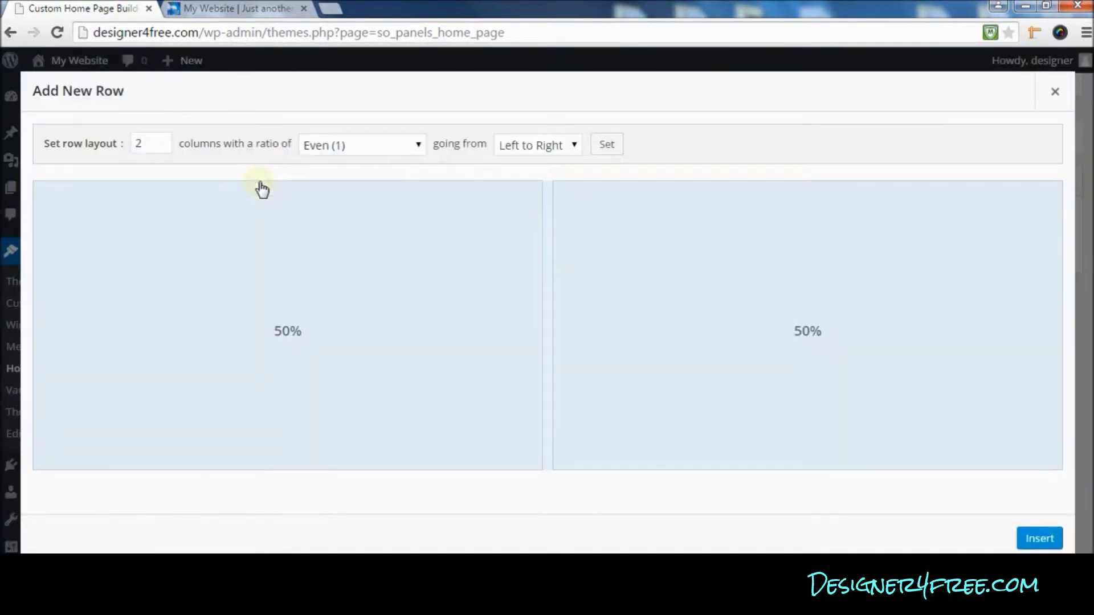
{"action": "mouse_move", "coordinate": [164, 146]}
{"action": "left_click", "coordinate": [162, 148]}
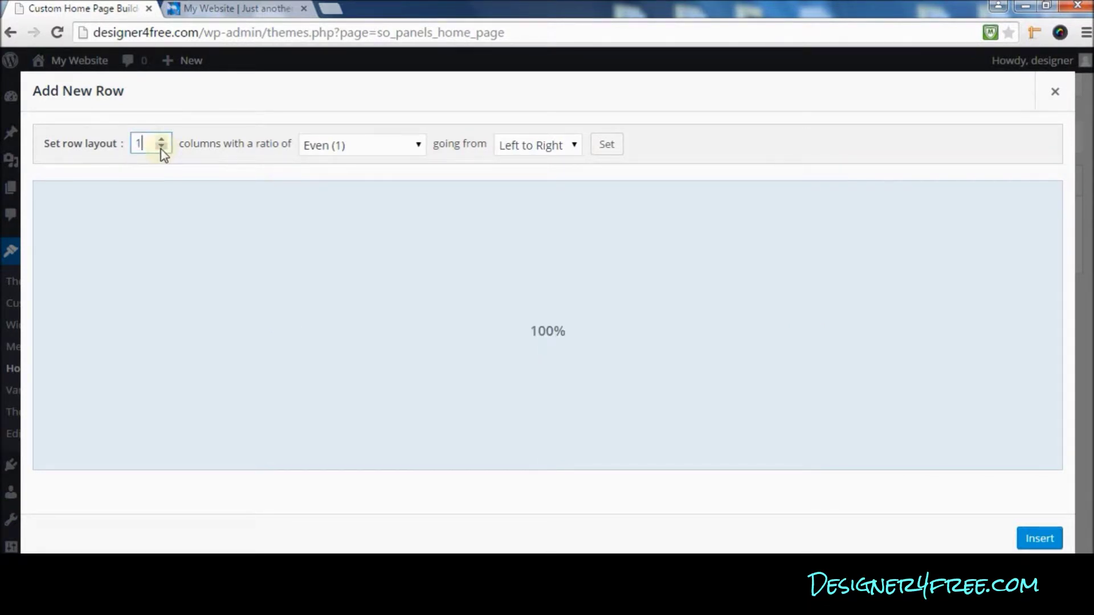
{"action": "left_click", "coordinate": [1032, 542]}
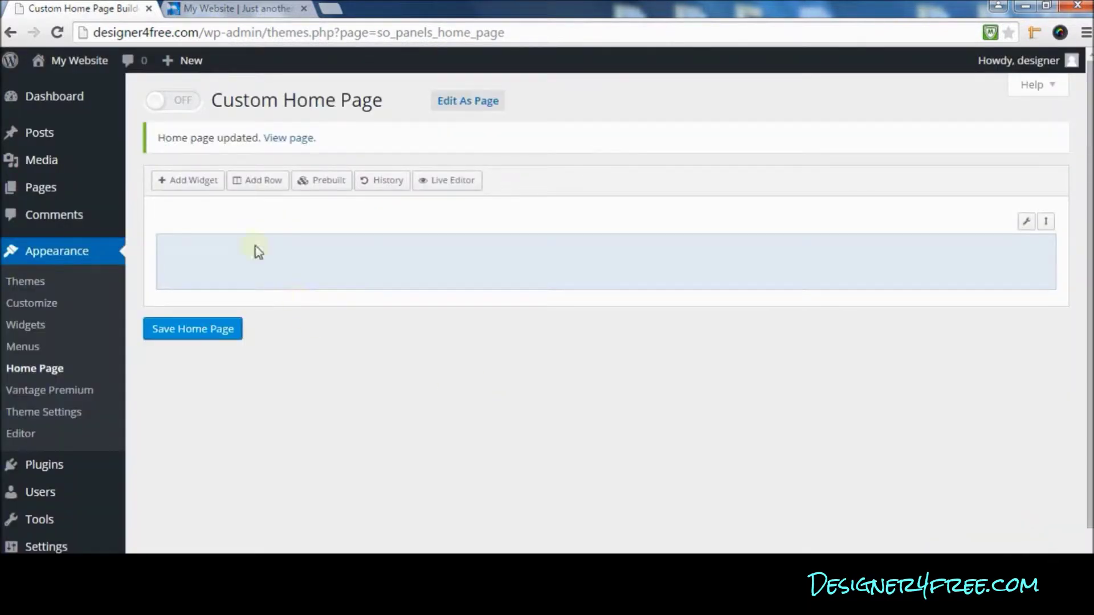
{"action": "left_click", "coordinate": [215, 261]}
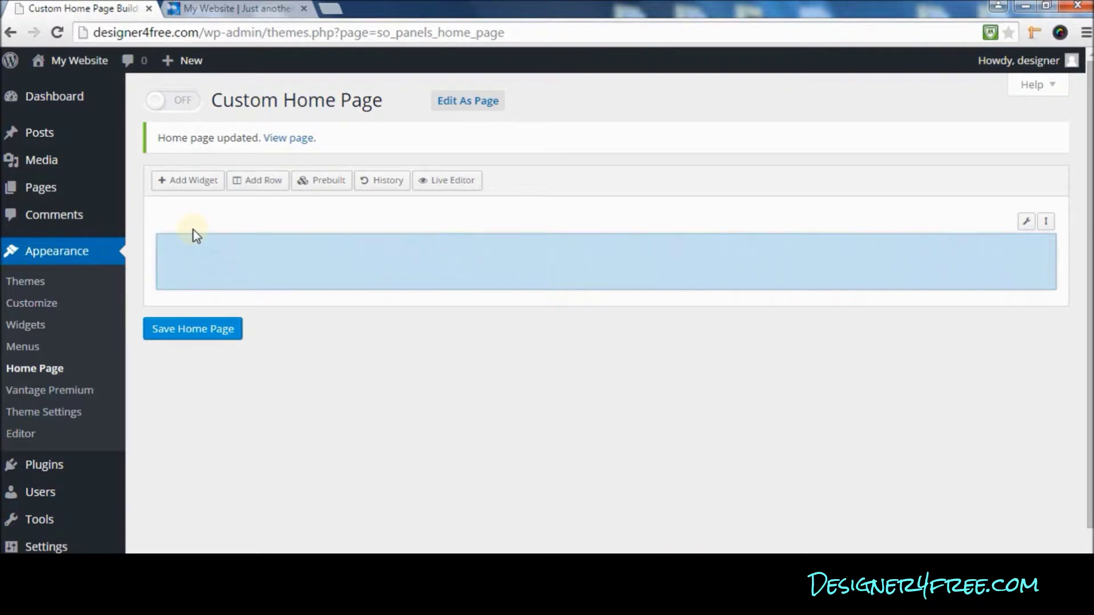
- Add a Vantage Headline widget to the row with the headline 'You Are The Hero In This Story'
{"action": "left_click", "coordinate": [194, 182]}
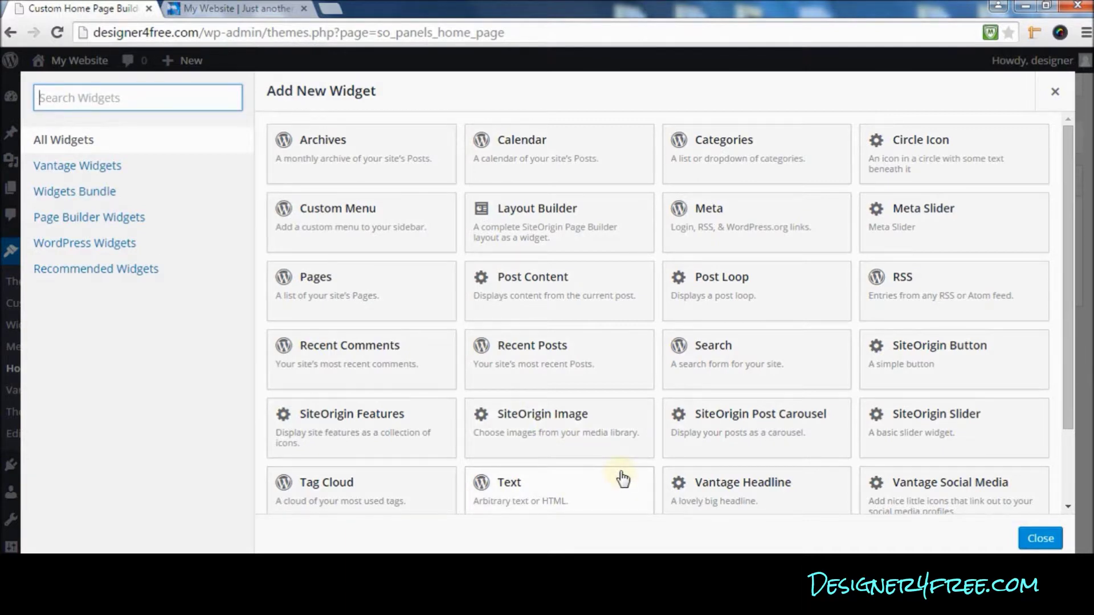
{"action": "left_click", "coordinate": [741, 493]}
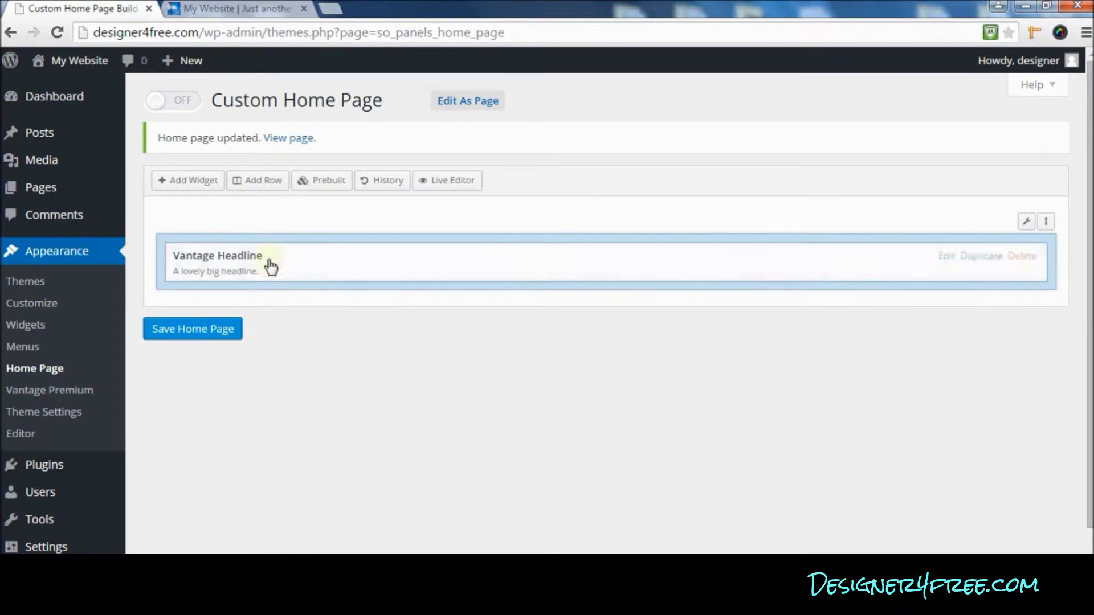
{"action": "left_click", "coordinate": [227, 264]}
{"action": "left_click", "coordinate": [129, 149]}
{"action": "type", "text": "You Are The"}
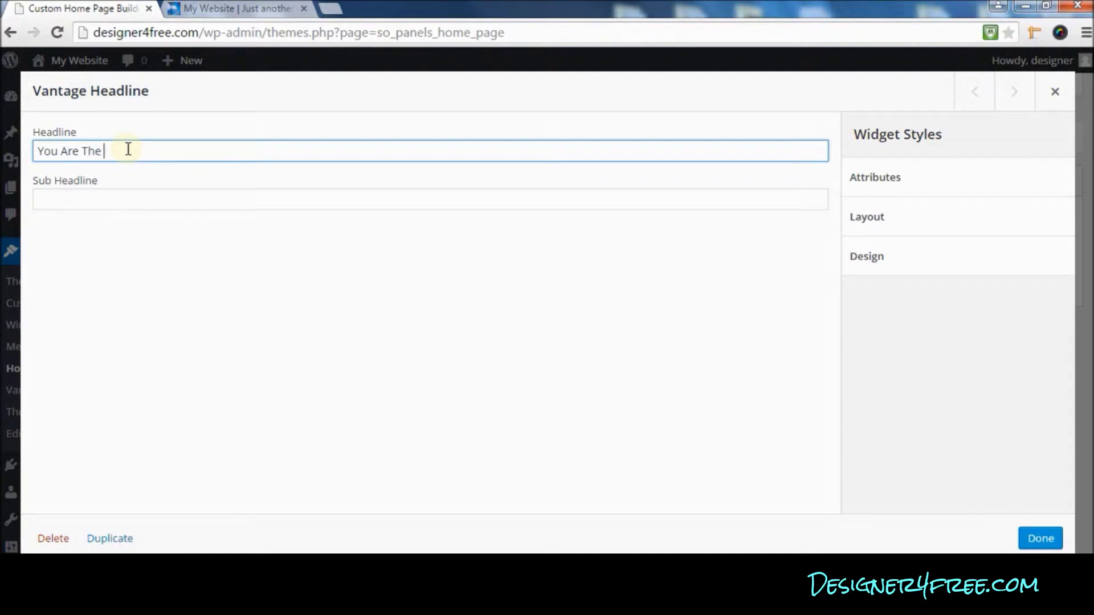
{"action": "type", "text": " Hero In This Story"}
{"action": "left_click", "coordinate": [611, 207]}
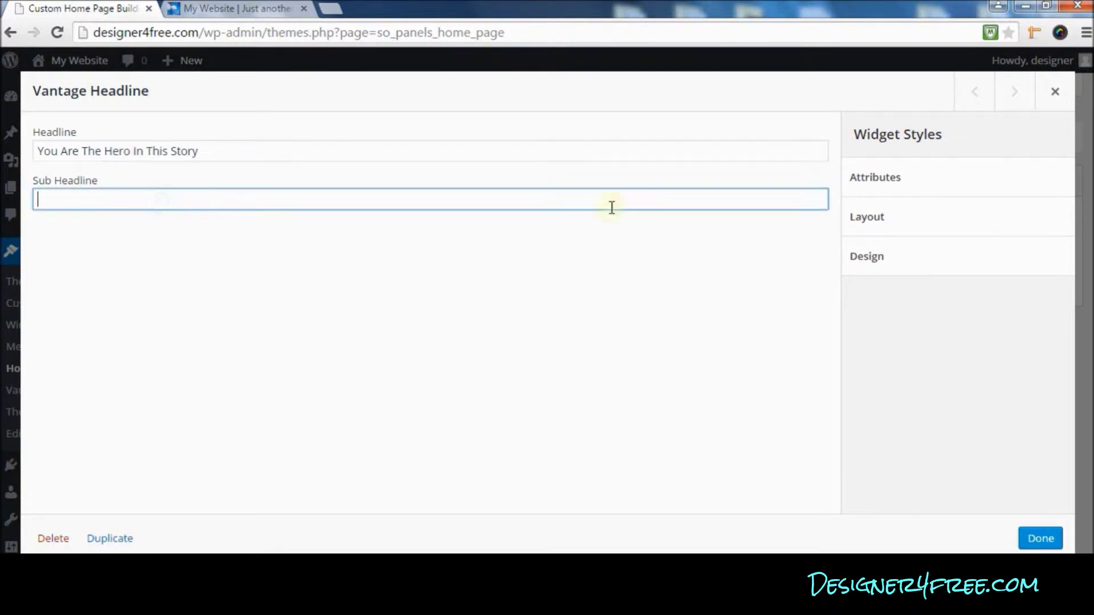
{"action": "left_click", "coordinate": [1051, 547]}
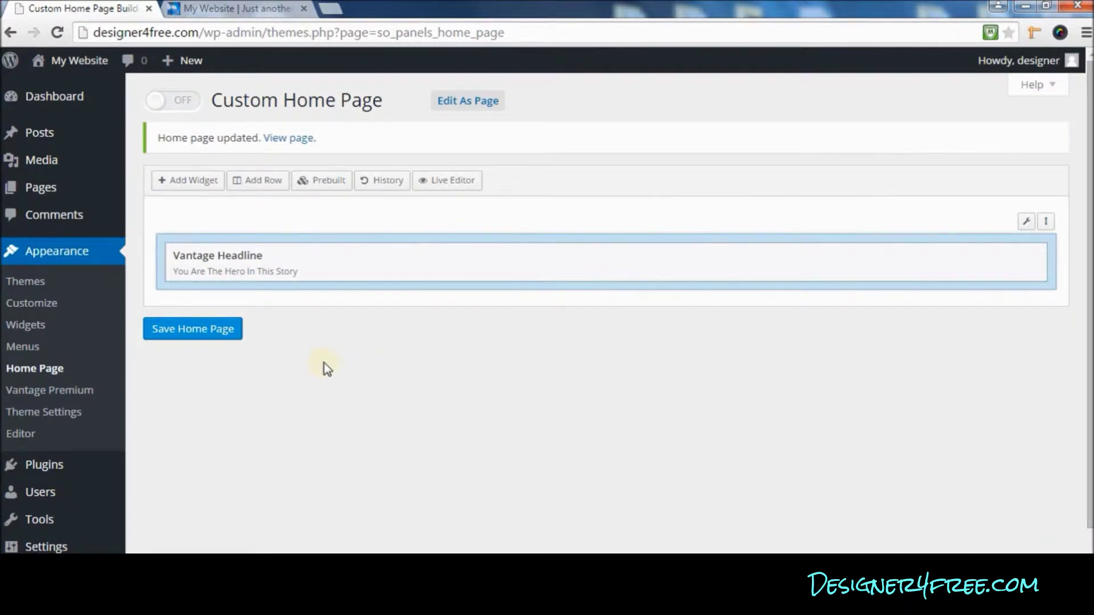
- Save the home page layout and reload the live site to check it
{"action": "left_click", "coordinate": [161, 335]}
{"action": "left_click", "coordinate": [231, 7]}
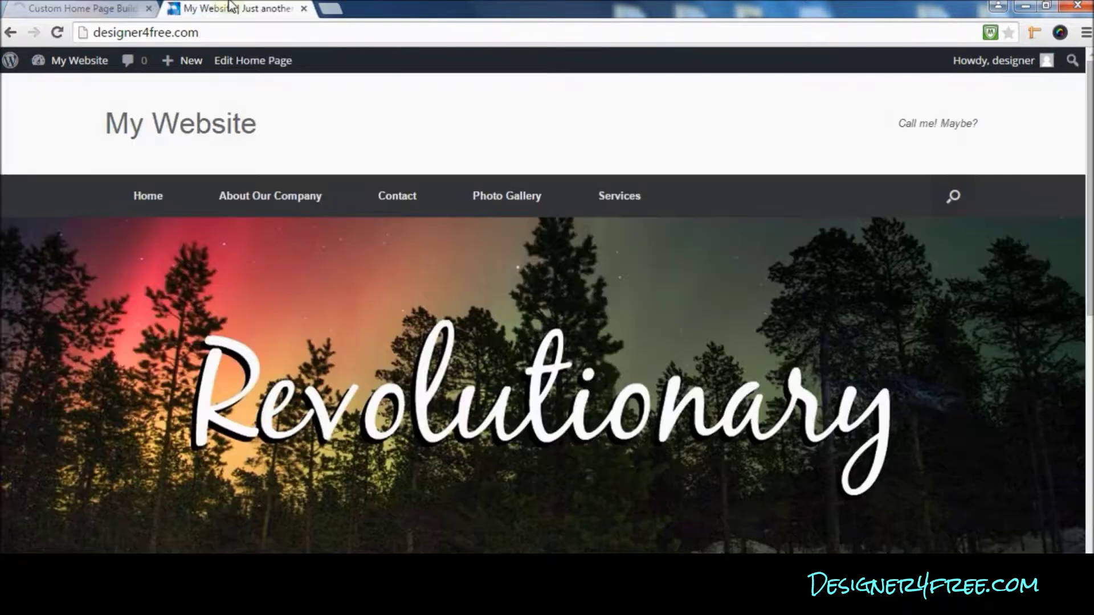
{"action": "left_click", "coordinate": [58, 35]}
{"action": "scroll", "coordinate": [149, 358], "scroll_direction": "down", "scroll_amount": 4}
{"action": "scroll", "coordinate": [78, 371], "scroll_direction": "down", "scroll_amount": 3}
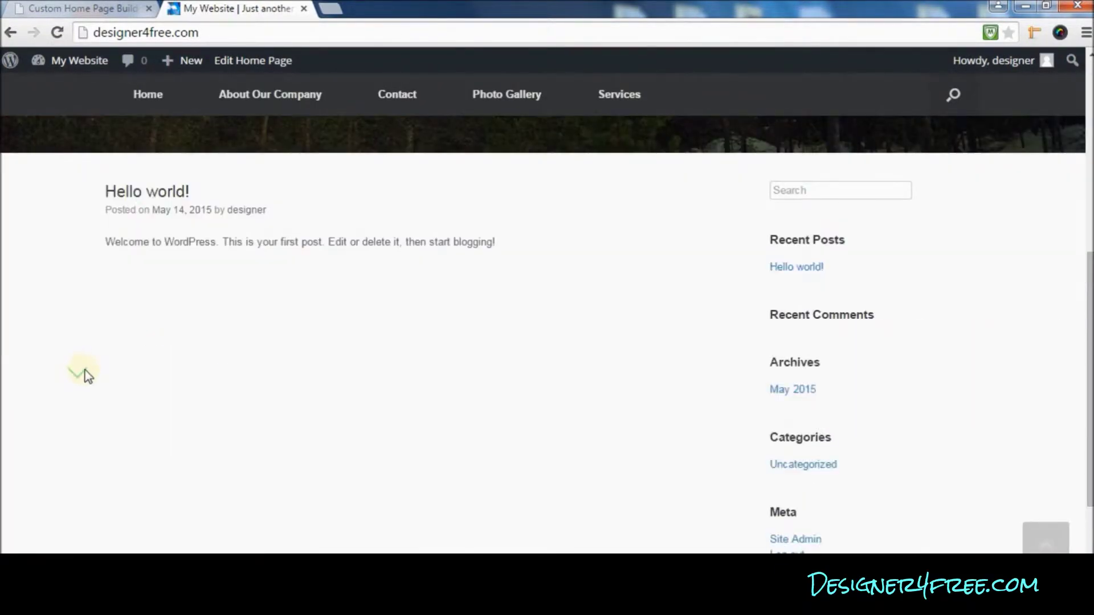
{"action": "scroll", "coordinate": [90, 371], "scroll_direction": "up", "scroll_amount": 4}
{"action": "left_click", "coordinate": [90, 366]}
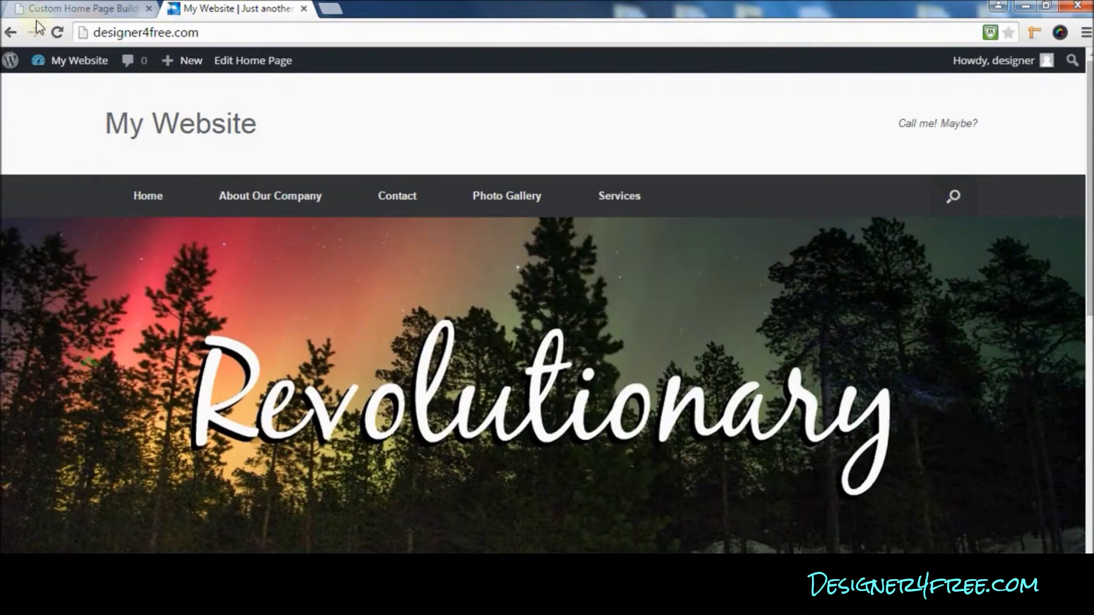
{"action": "left_click", "coordinate": [79, 8]}
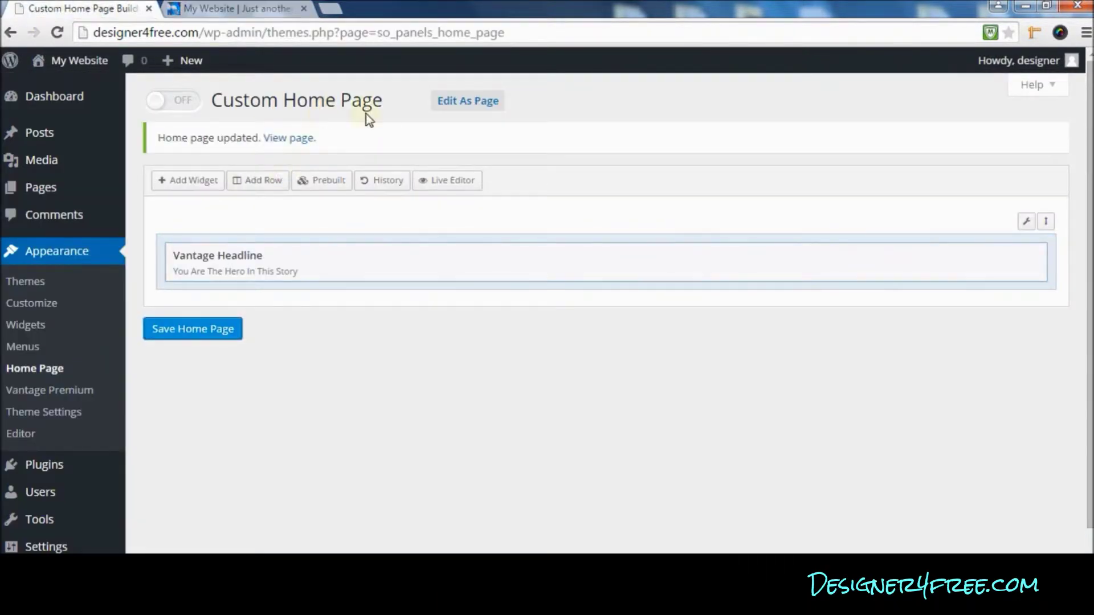
- Switch Custom Home Page ON, save, and confirm the hero headline on the live site
{"action": "left_click", "coordinate": [177, 109]}
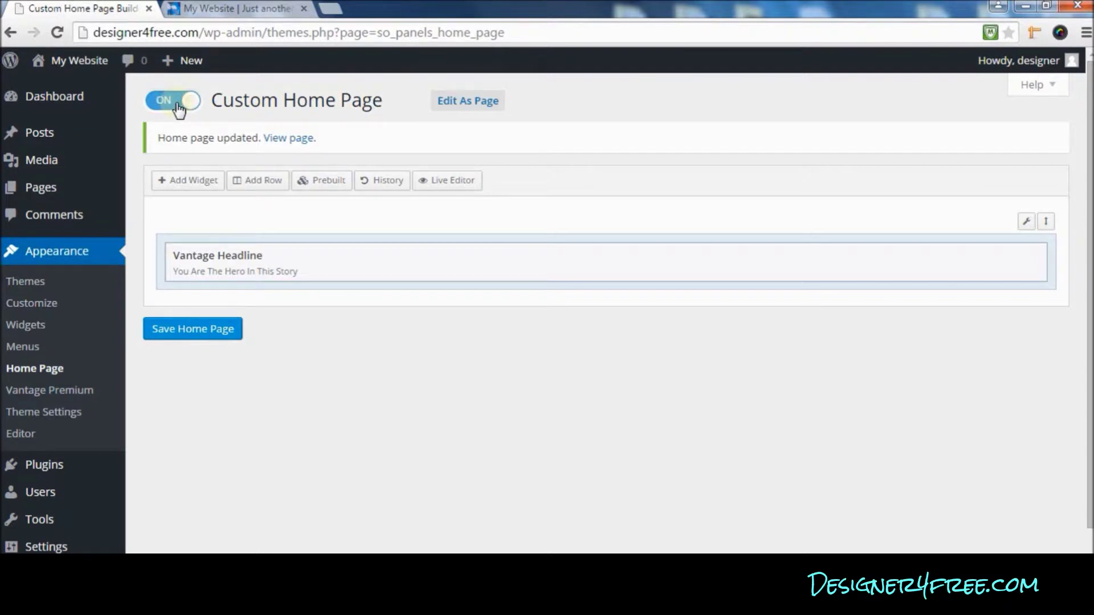
{"action": "left_click", "coordinate": [210, 336]}
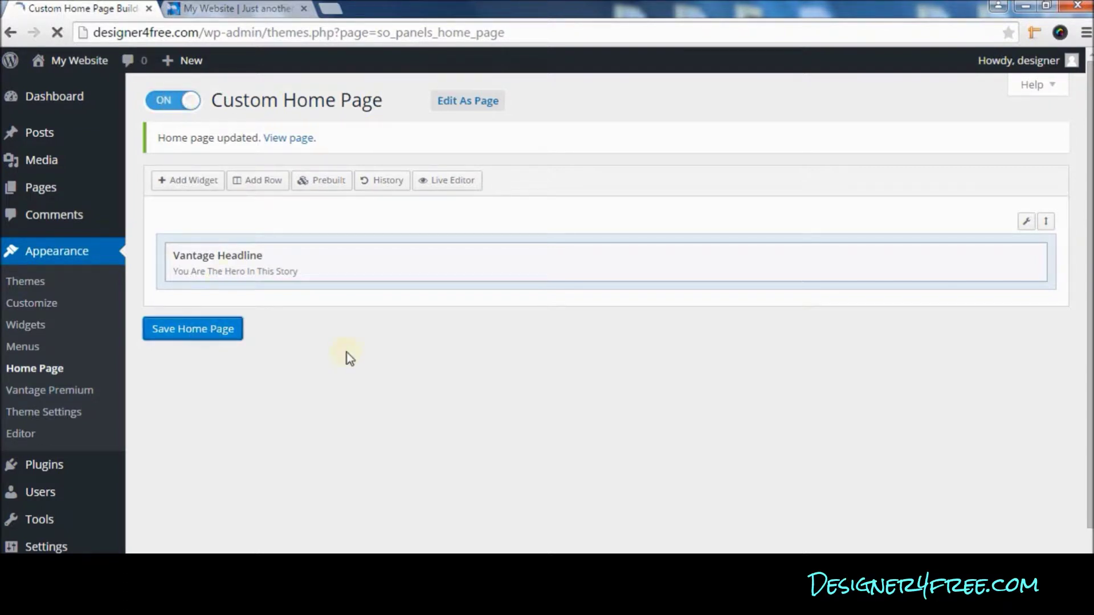
{"action": "left_click", "coordinate": [248, 8]}
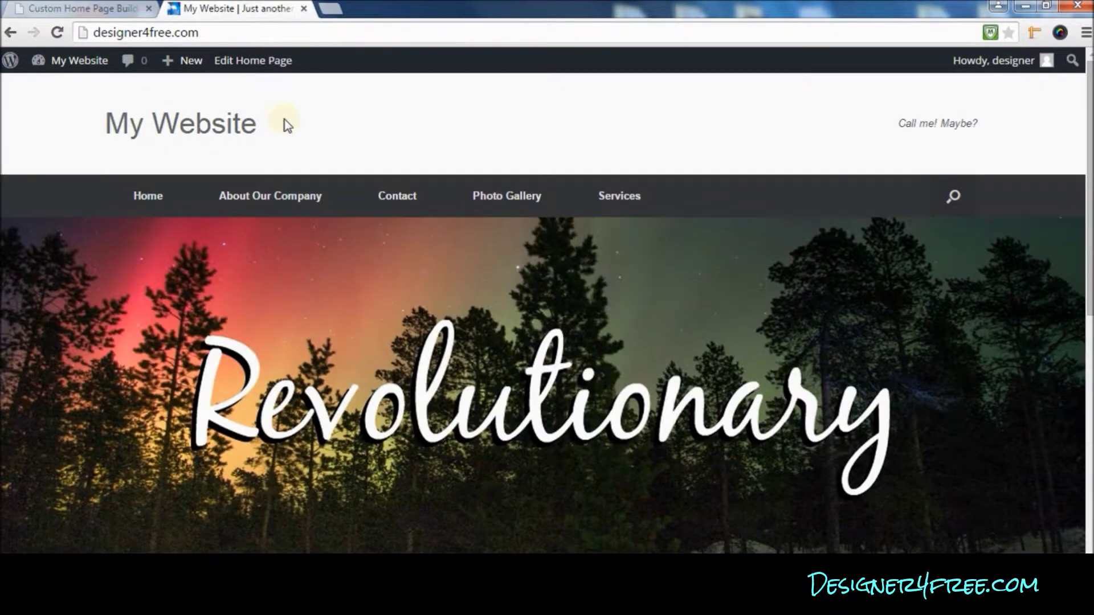
{"action": "left_click", "coordinate": [57, 33]}
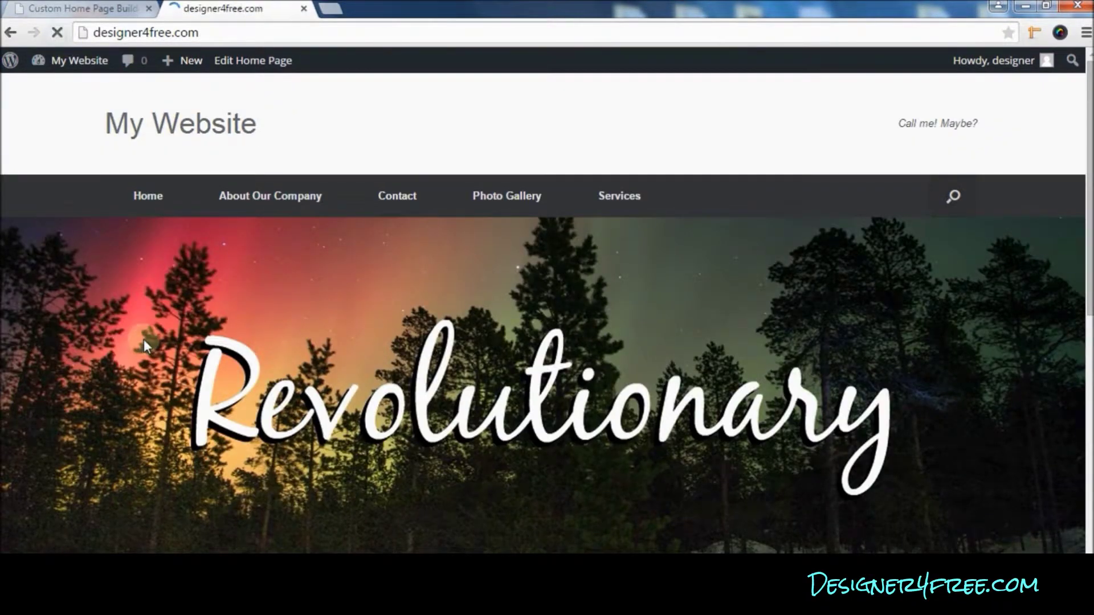
{"action": "scroll", "coordinate": [241, 387], "scroll_direction": "down", "scroll_amount": 4}
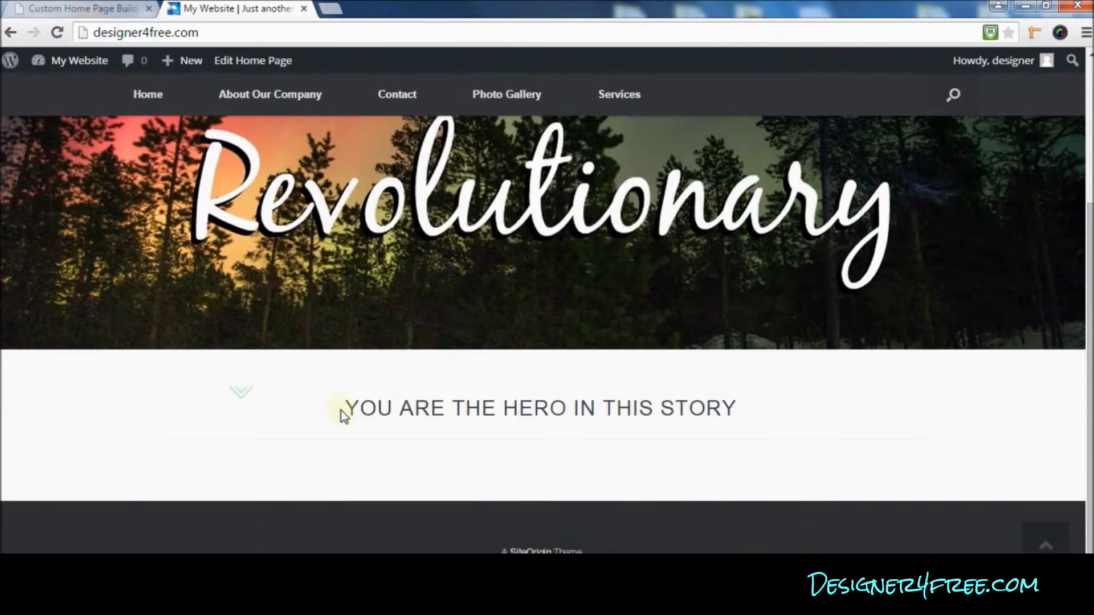
{"action": "left_click_drag", "start_coordinate": [353, 407], "coordinate": [741, 410]}
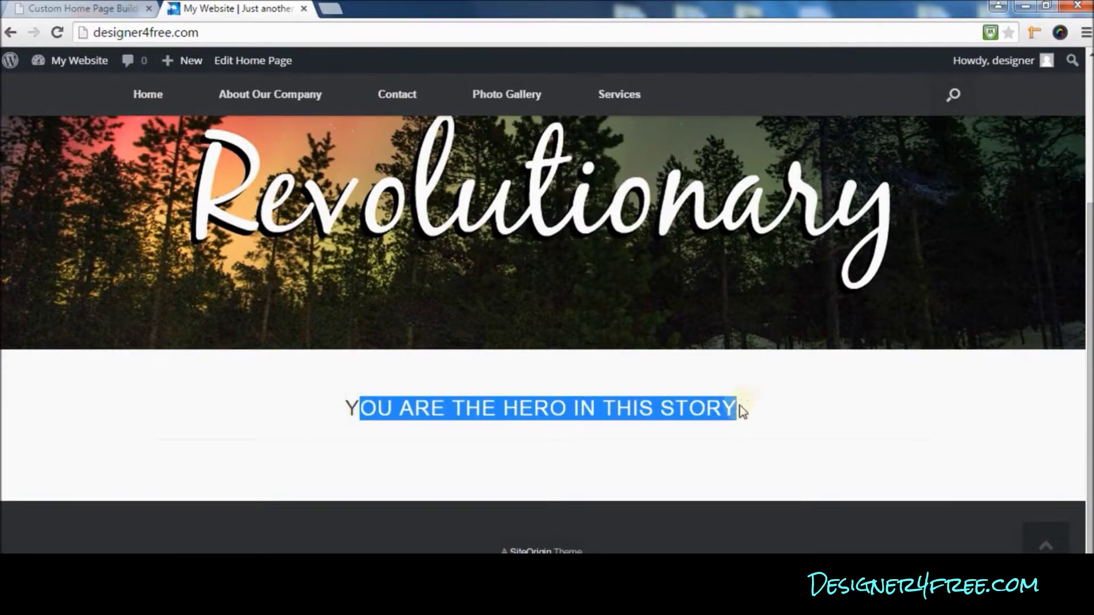
{"action": "left_click", "coordinate": [371, 406]}
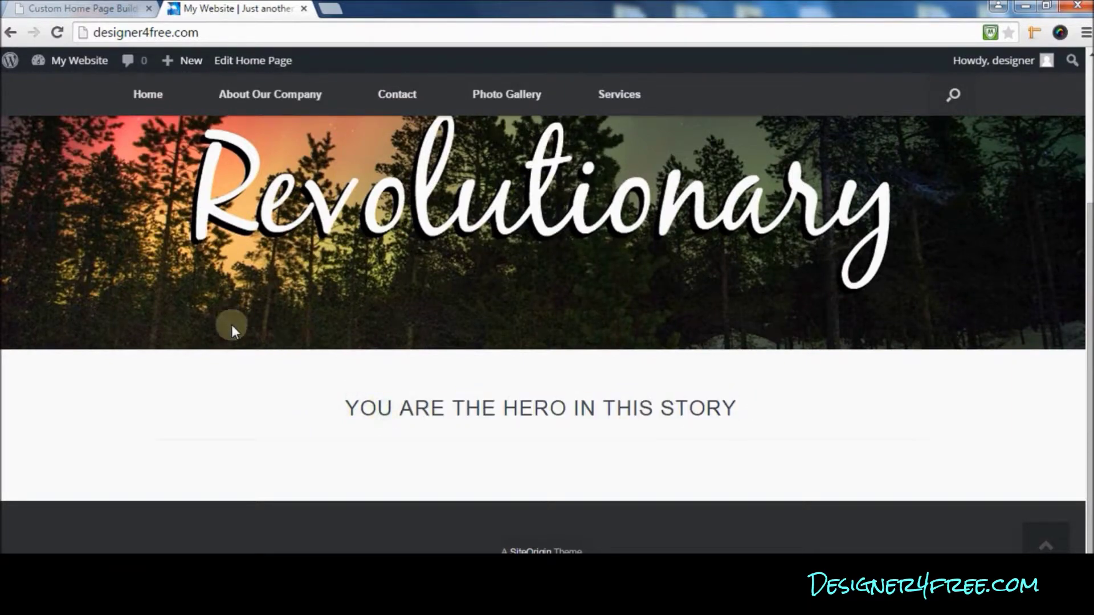
{"action": "scroll", "coordinate": [244, 376], "scroll_direction": "up", "scroll_amount": 4}
{"action": "scroll", "coordinate": [240, 380], "scroll_direction": "down", "scroll_amount": 1}
{"action": "scroll", "coordinate": [240, 375], "scroll_direction": "down", "scroll_amount": 2}
{"action": "scroll", "coordinate": [247, 365], "scroll_direction": "up", "scroll_amount": 3}
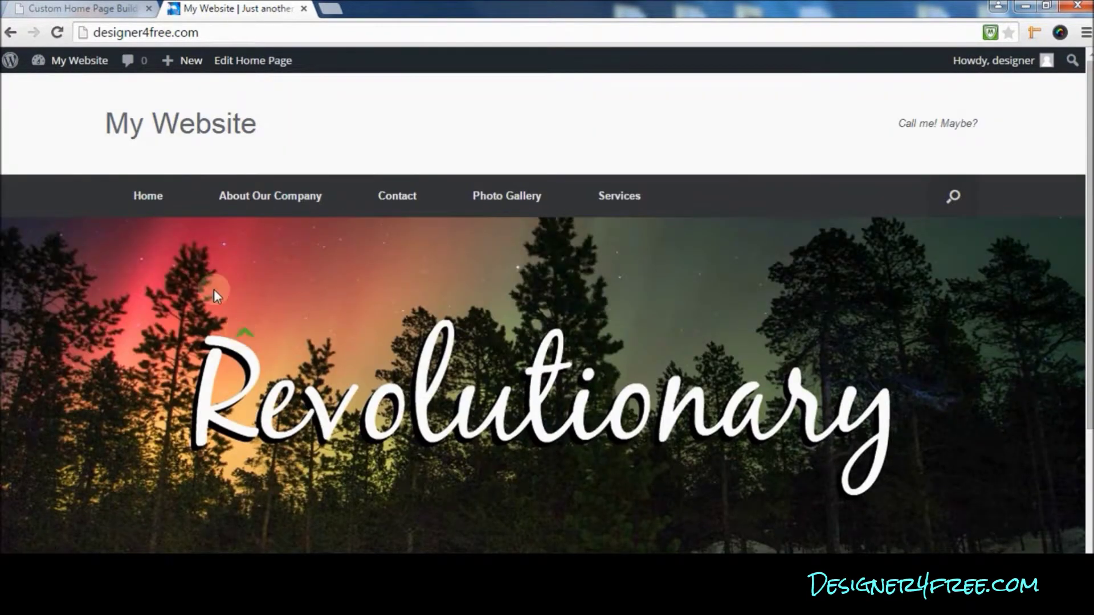
{"action": "left_click", "coordinate": [84, 8]}
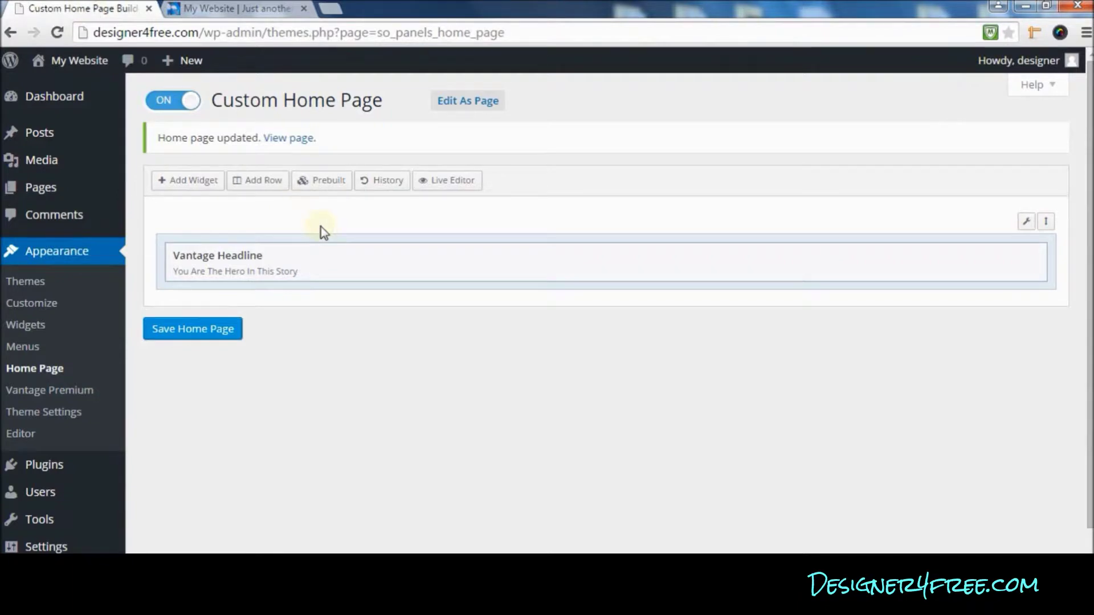
- Add a new three-column row below the headline
{"action": "left_click", "coordinate": [249, 181]}
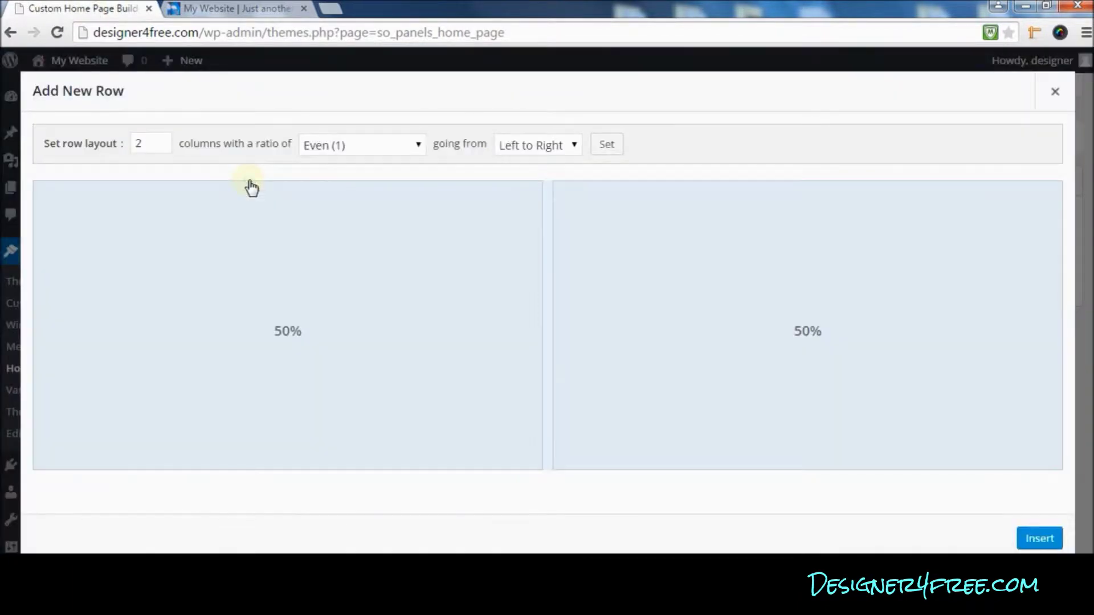
{"action": "left_click", "coordinate": [163, 141]}
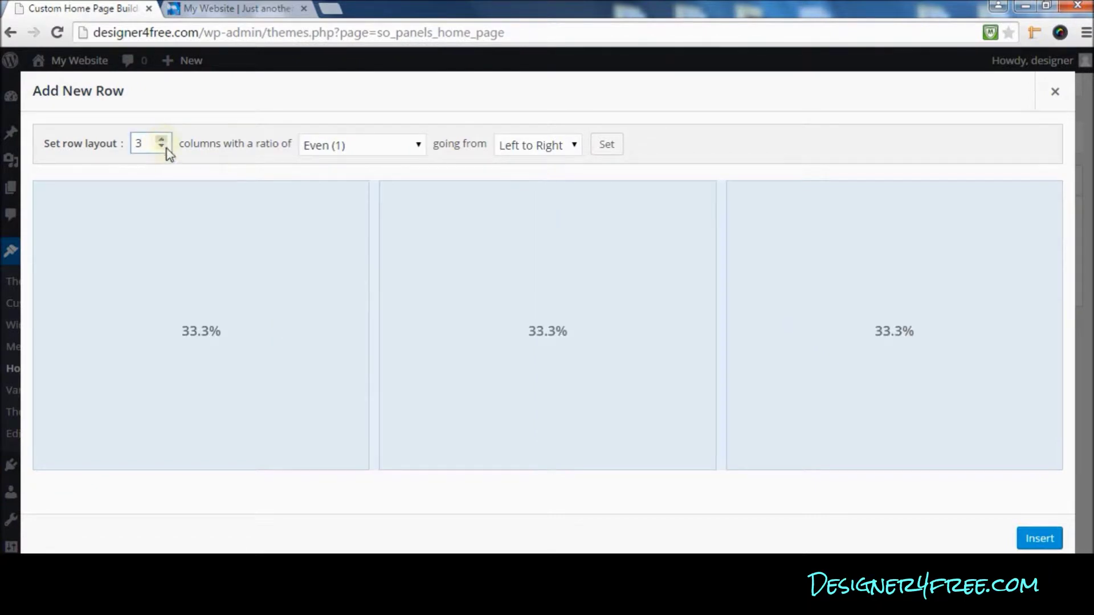
{"action": "left_click", "coordinate": [1041, 539]}
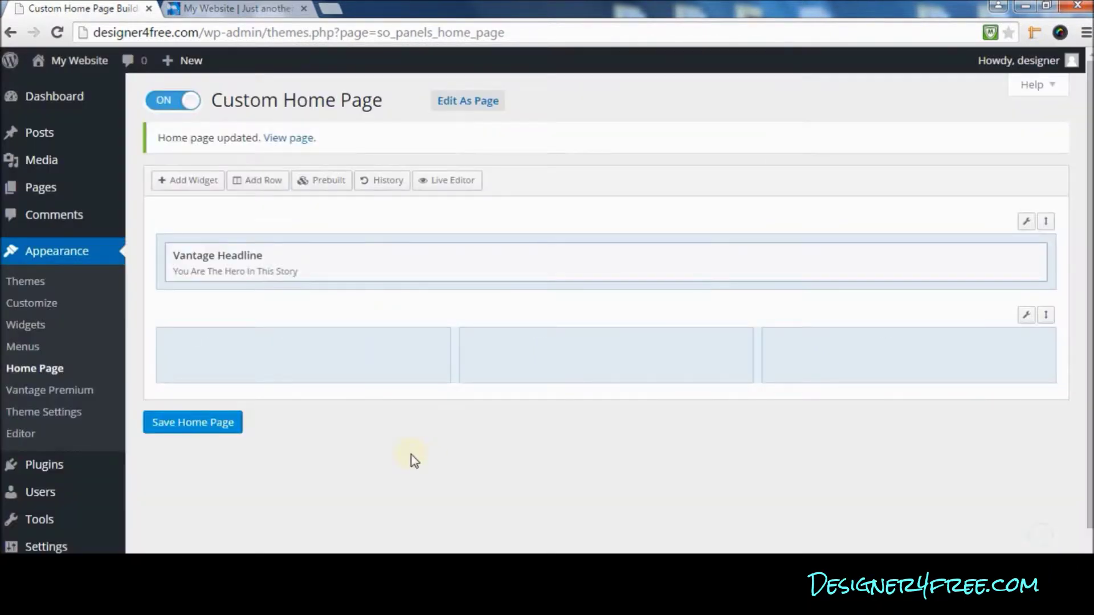
- Insert a Circle Icon widget into the row's first column and open its settings
{"action": "left_click", "coordinate": [308, 356]}
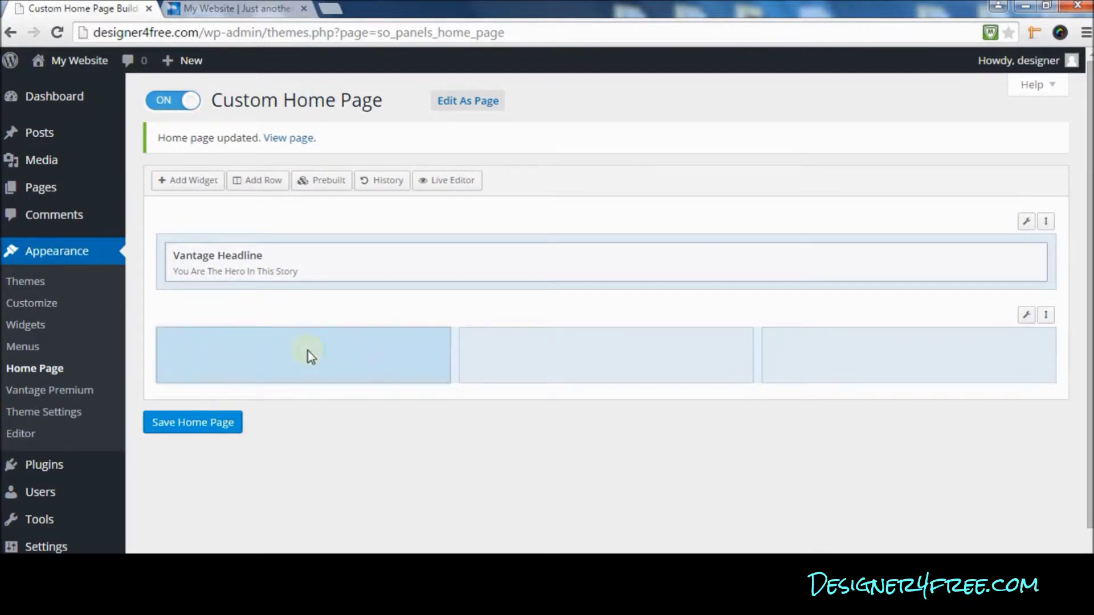
{"action": "left_click", "coordinate": [193, 182]}
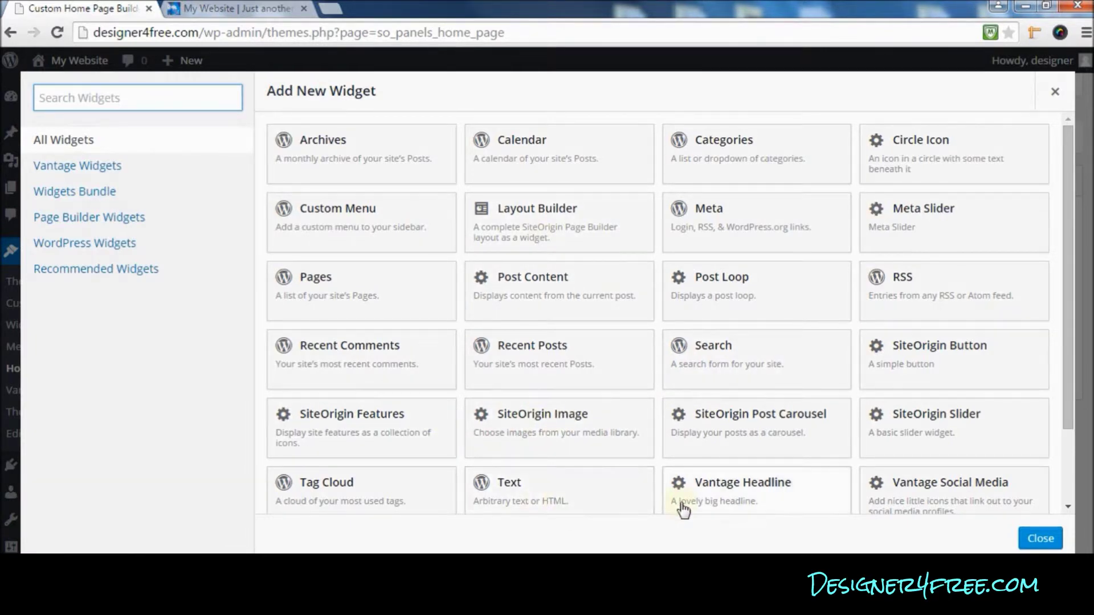
{"action": "left_click", "coordinate": [917, 152]}
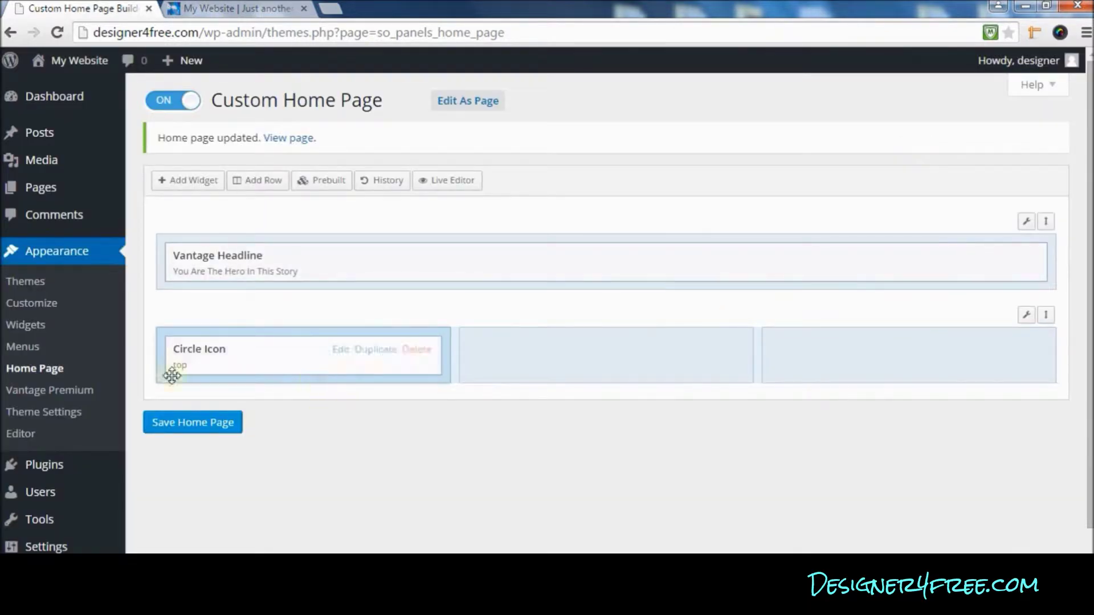
{"action": "left_click", "coordinate": [193, 357]}
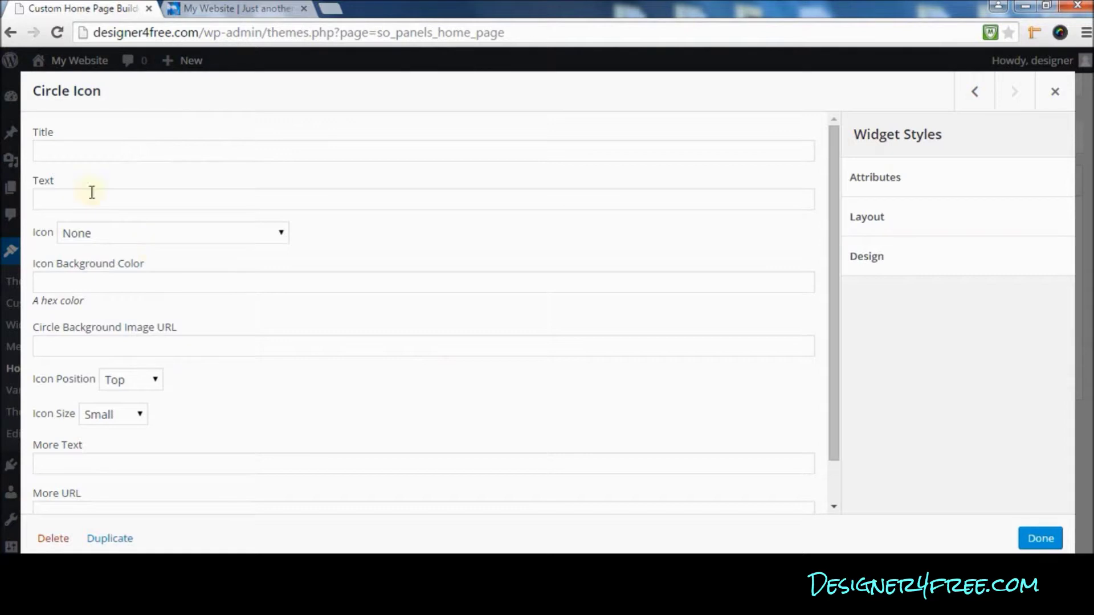
- Title the widget 'We Care About Nature' and paste the nature description as its text
{"action": "left_click", "coordinate": [117, 156]}
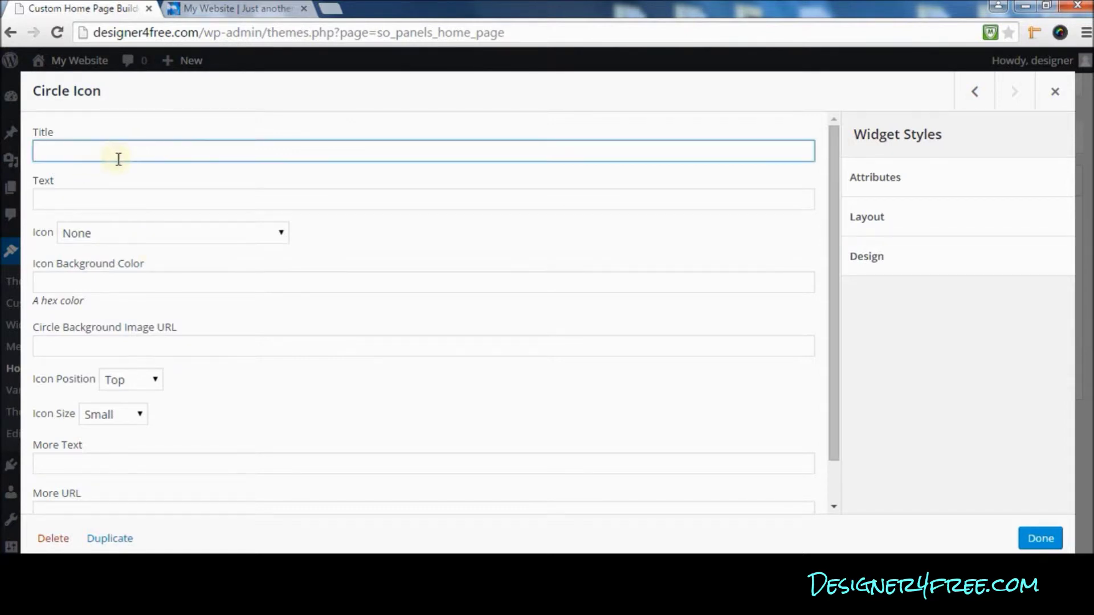
{"action": "type", "text": "We Care About Nature"}
{"action": "left_click", "coordinate": [72, 187]}
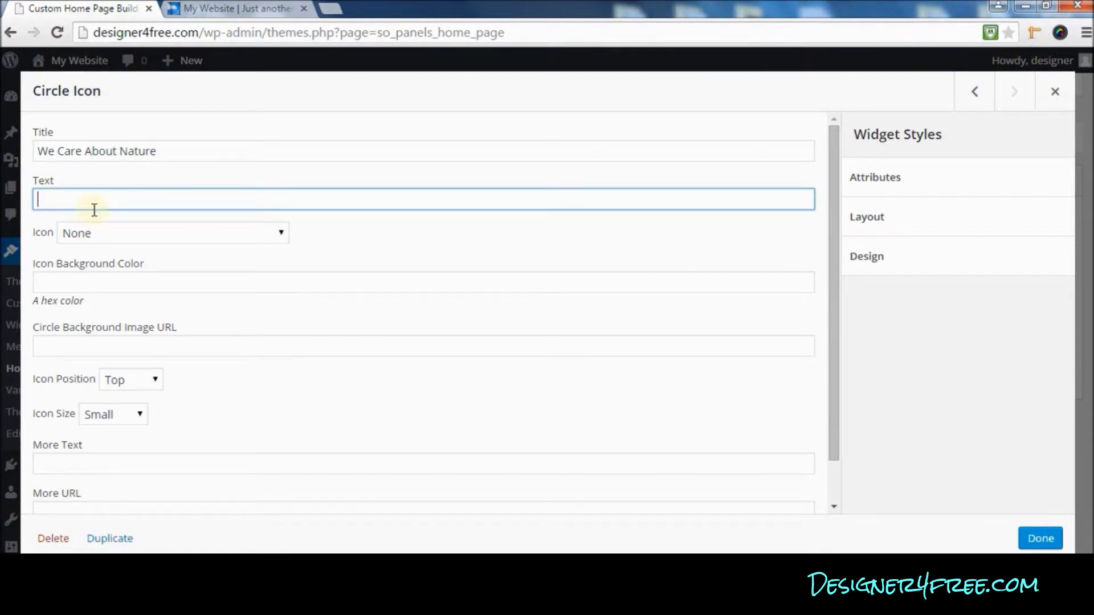
{"action": "key", "text": "ctrl+v"}
{"action": "left_click", "coordinate": [453, 224]}
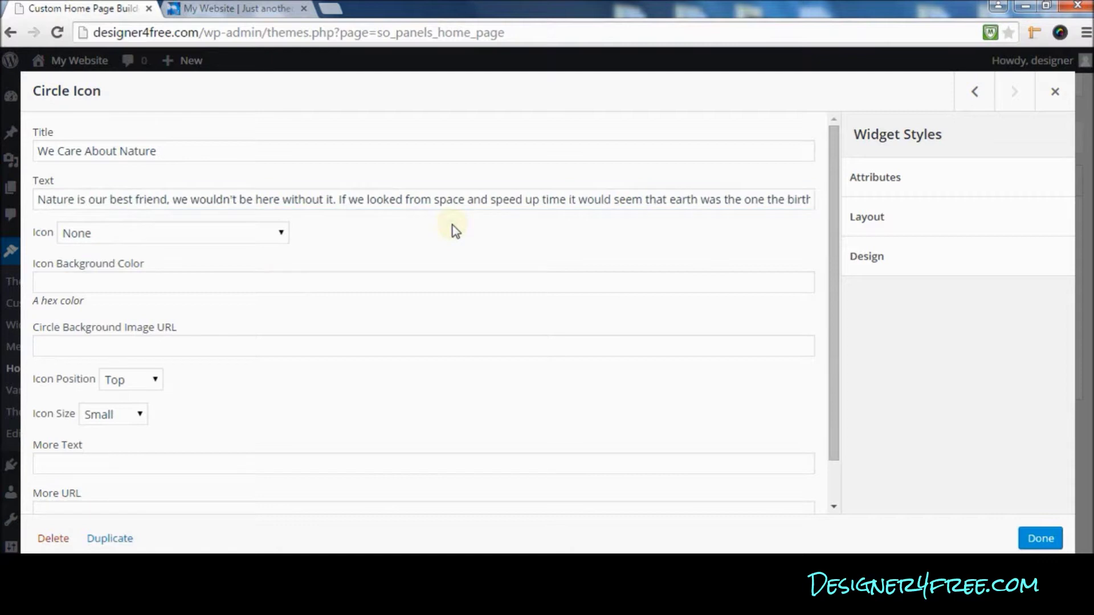
- Choose the Cloud icon for the widget
{"action": "left_click", "coordinate": [284, 234]}
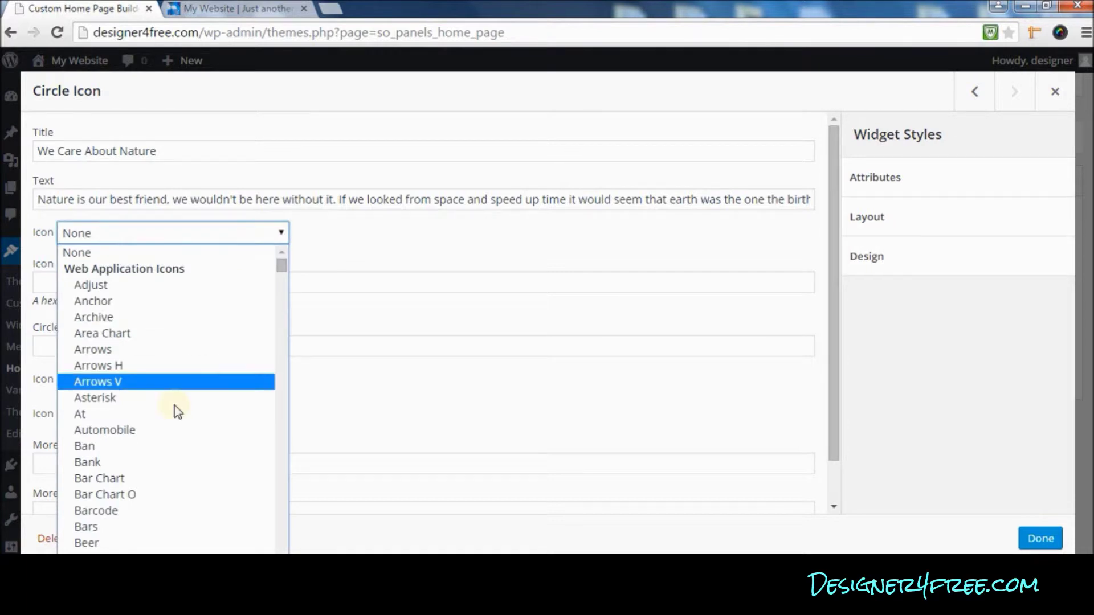
{"action": "scroll", "coordinate": [174, 407], "scroll_direction": "down", "scroll_amount": 6}
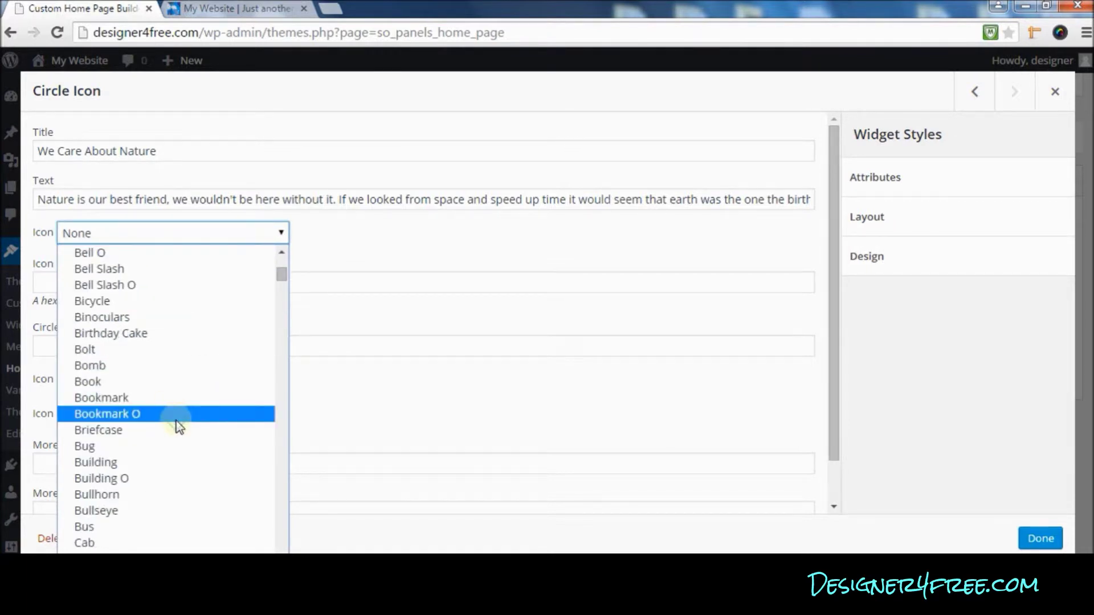
{"action": "scroll", "coordinate": [178, 427], "scroll_direction": "down", "scroll_amount": 20}
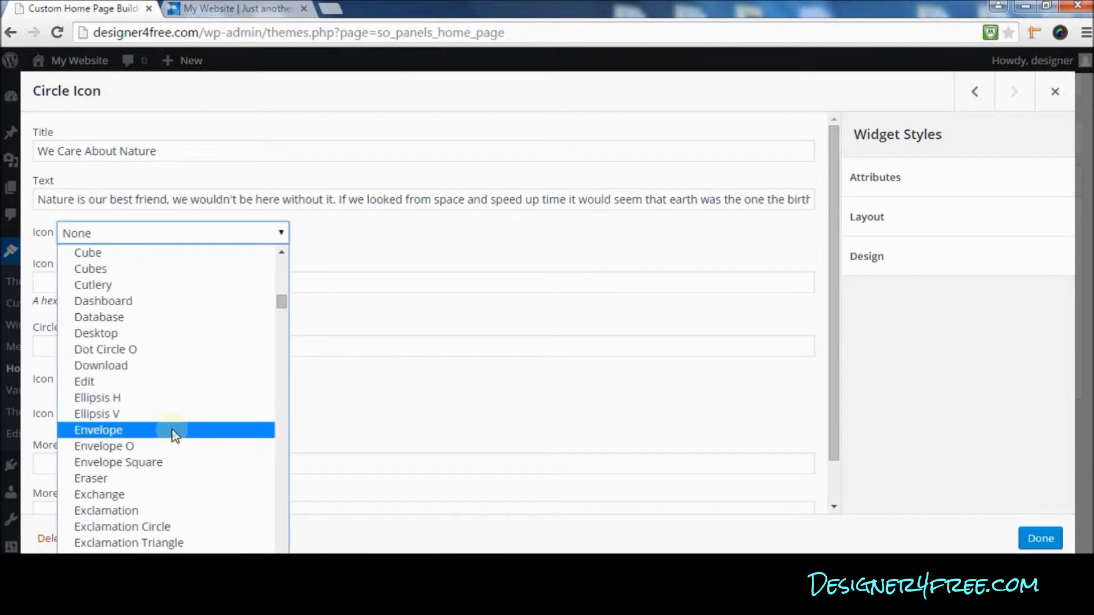
{"action": "scroll", "coordinate": [172, 420], "scroll_direction": "up", "scroll_amount": 3}
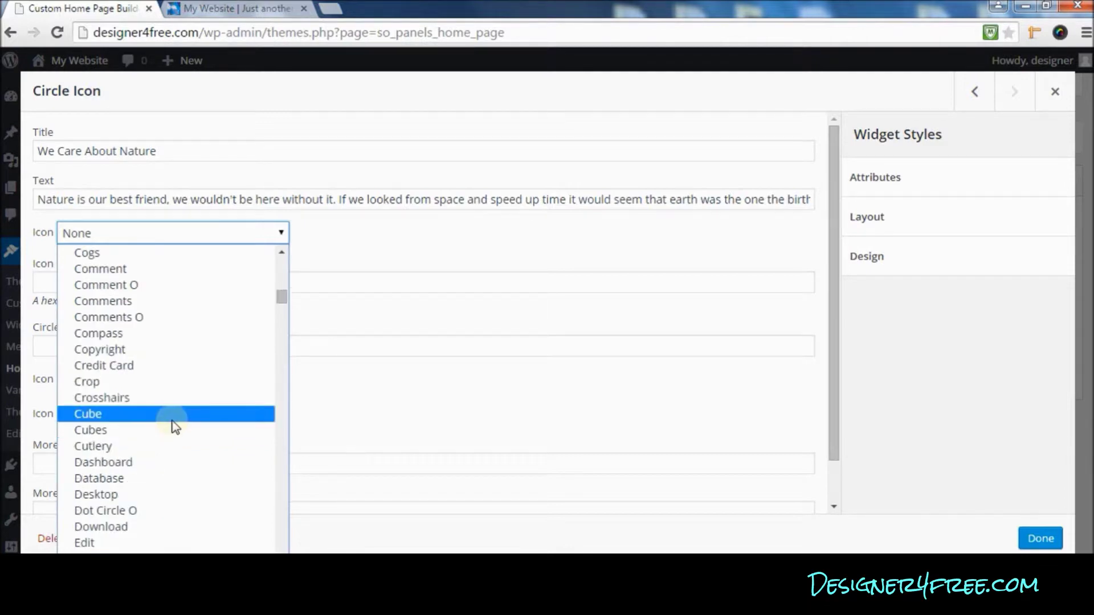
{"action": "scroll", "coordinate": [171, 364], "scroll_direction": "up", "scroll_amount": 3}
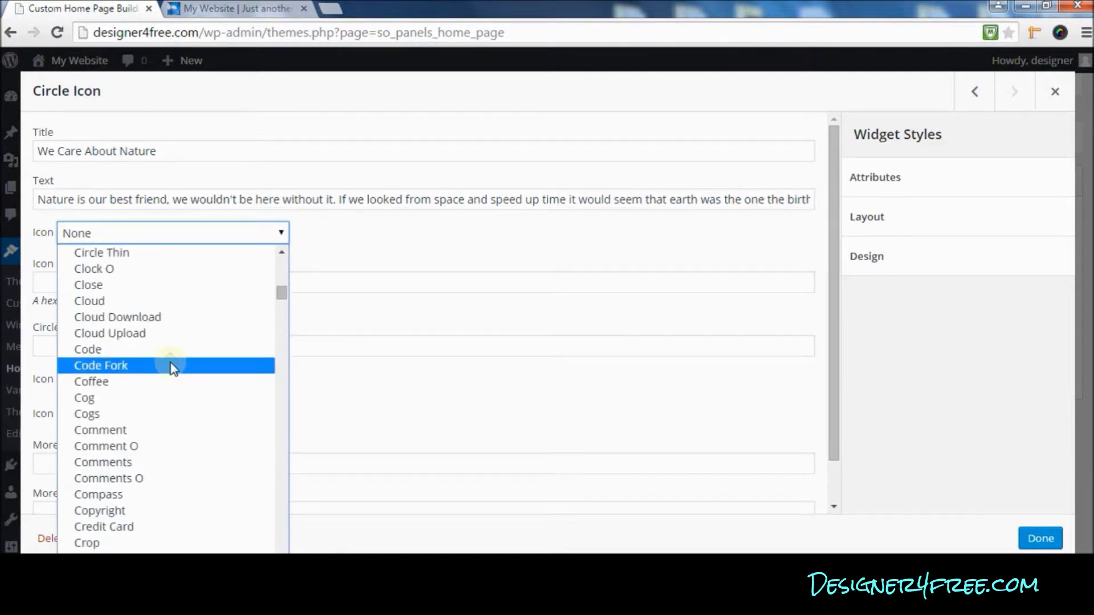
{"action": "left_click", "coordinate": [169, 308]}
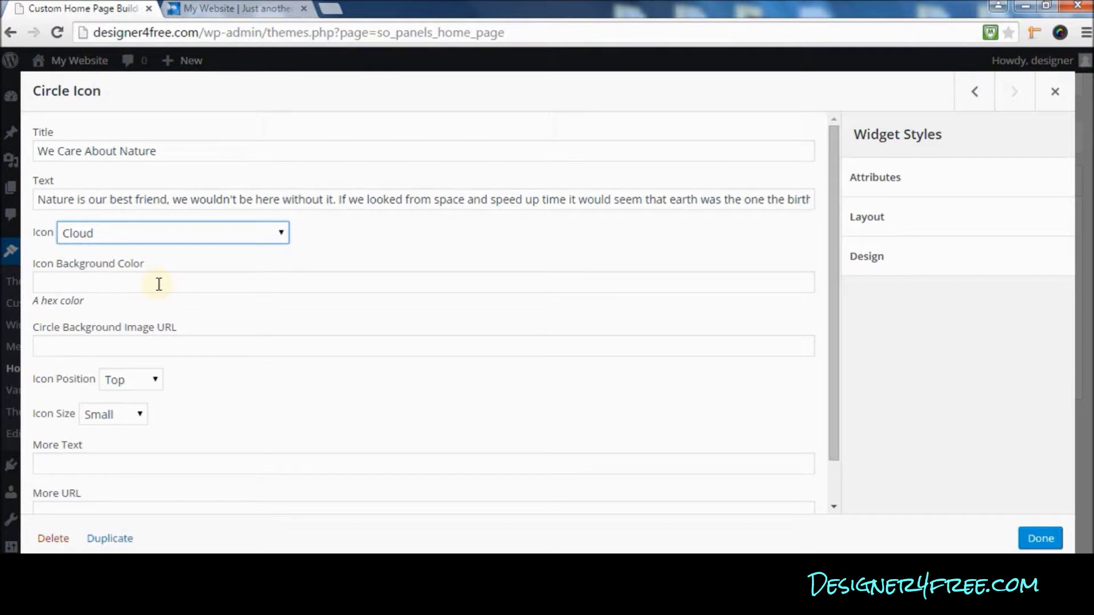
{"action": "left_click", "coordinate": [159, 283]}
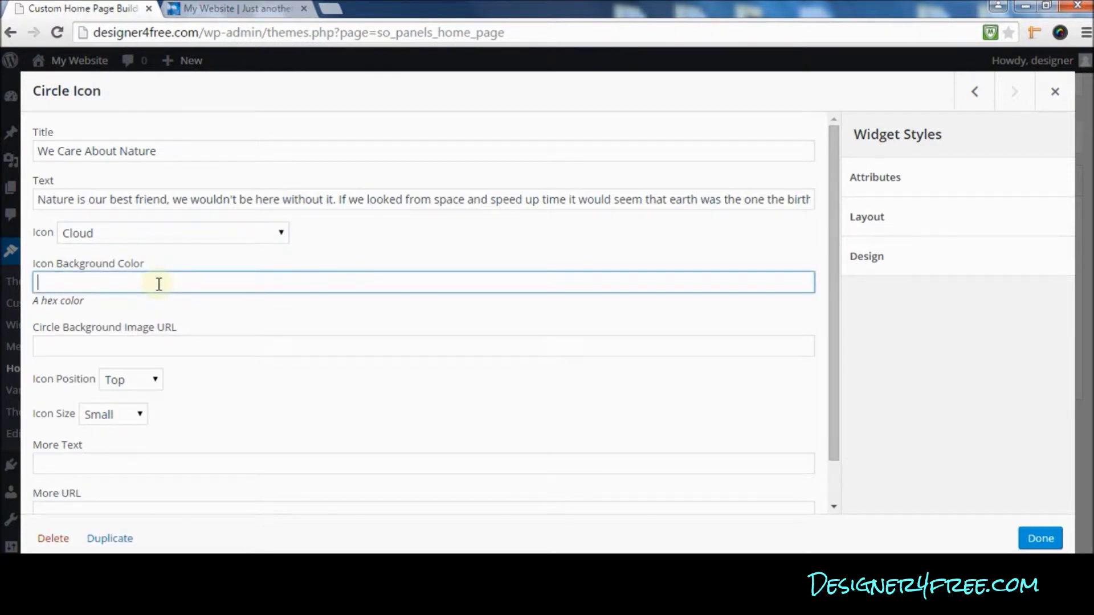
{"action": "scroll", "coordinate": [161, 311], "scroll_direction": "down", "scroll_amount": 2}
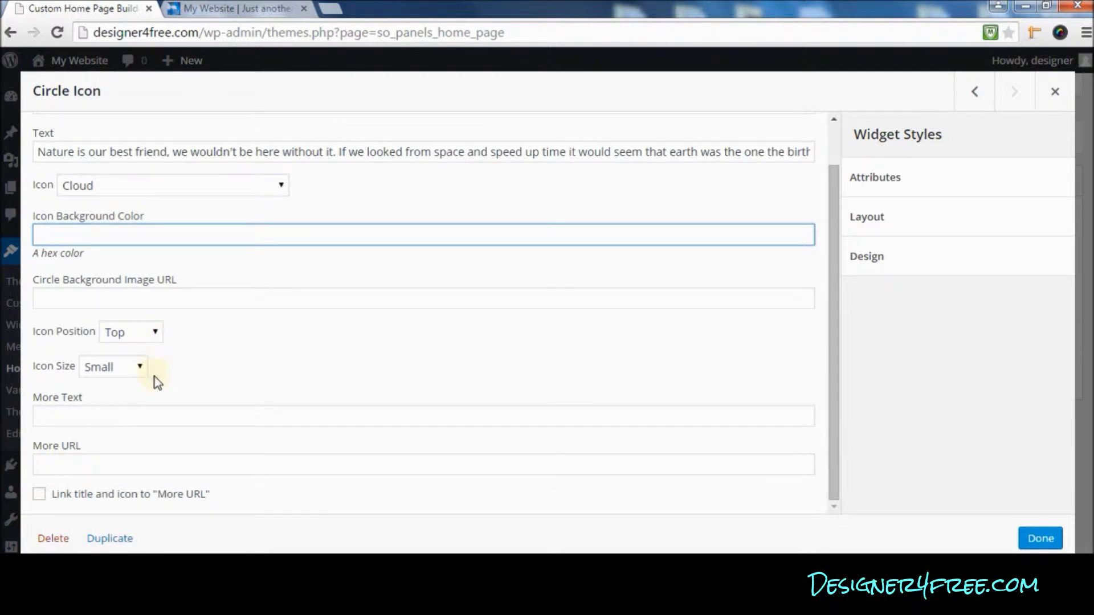
- Set the link text to 'View Our Work' and its URL to /photo-gallery
{"action": "left_click", "coordinate": [130, 419]}
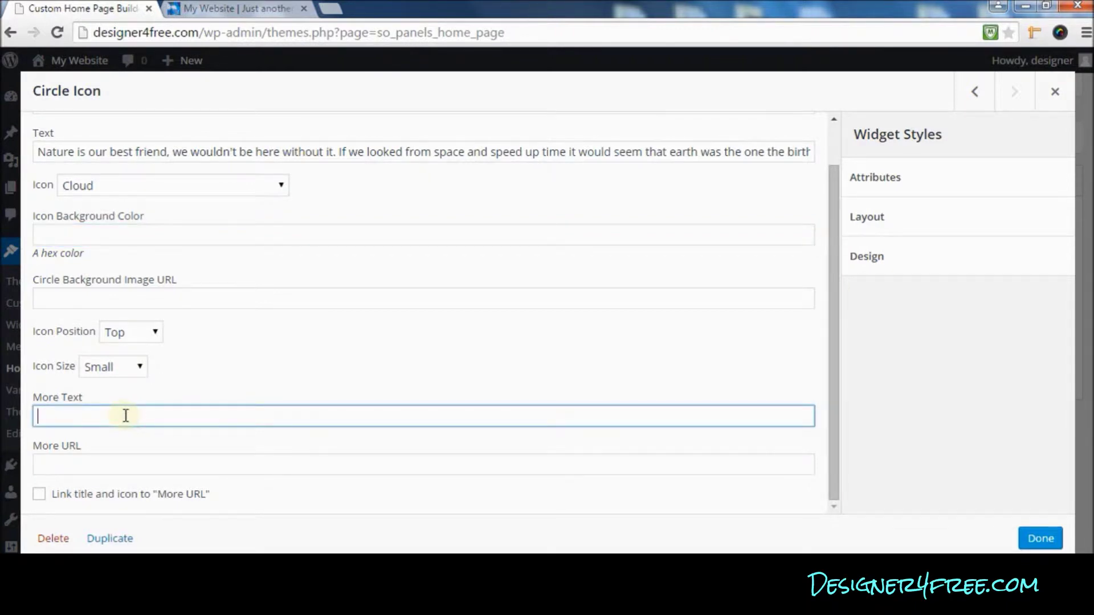
{"action": "type", "text": "View Our Work"}
{"action": "left_click", "coordinate": [94, 459]}
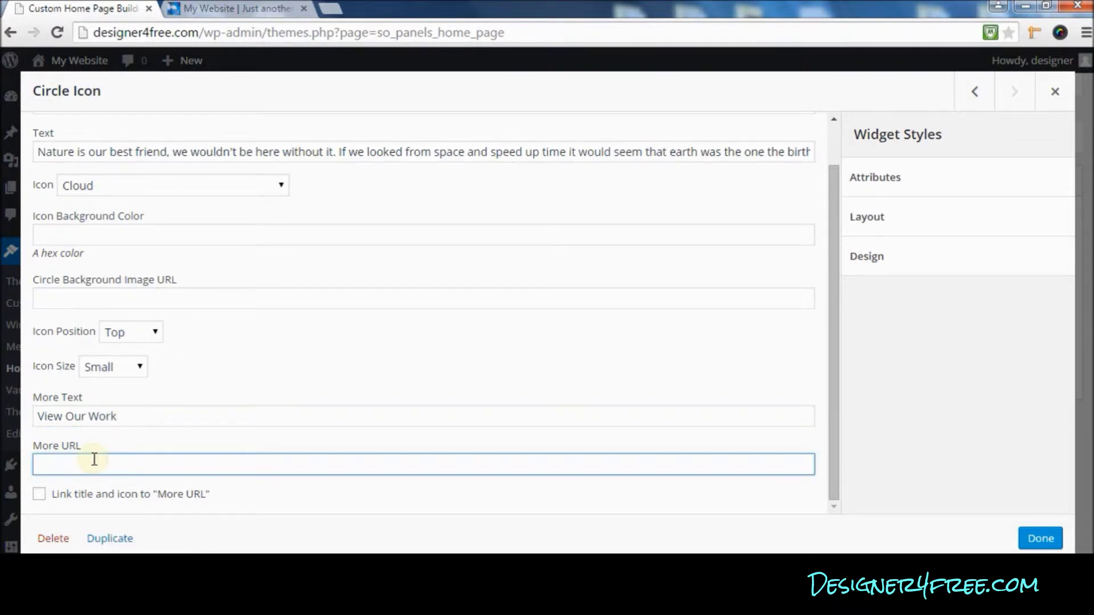
{"action": "type", "text": "/photo-gallery"}
- Copy the /photo-gallery path from the live site's Photo Gallery page address
{"action": "left_click", "coordinate": [242, 7]}
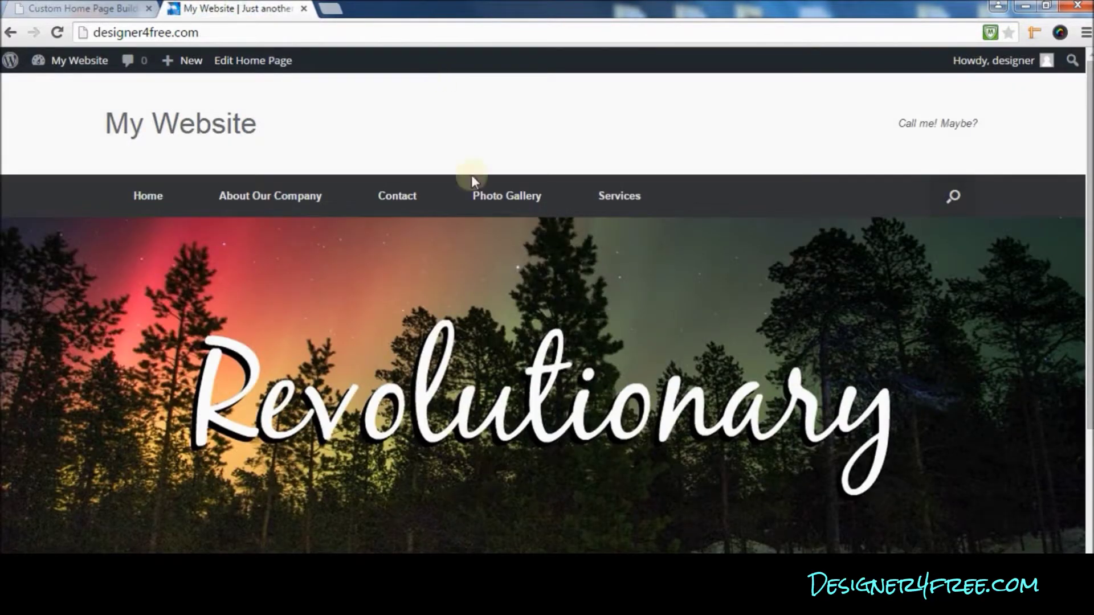
{"action": "left_click", "coordinate": [510, 199]}
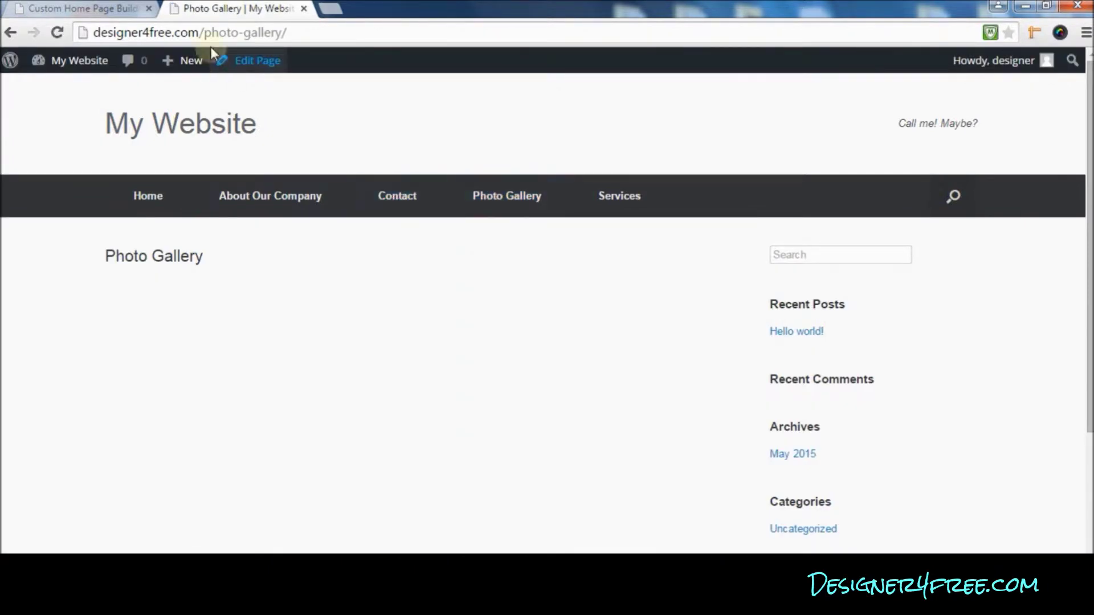
{"action": "left_click", "coordinate": [205, 33]}
{"action": "left_click", "coordinate": [204, 31]}
{"action": "left_click_drag", "start_coordinate": [202, 32], "coordinate": [282, 28]}
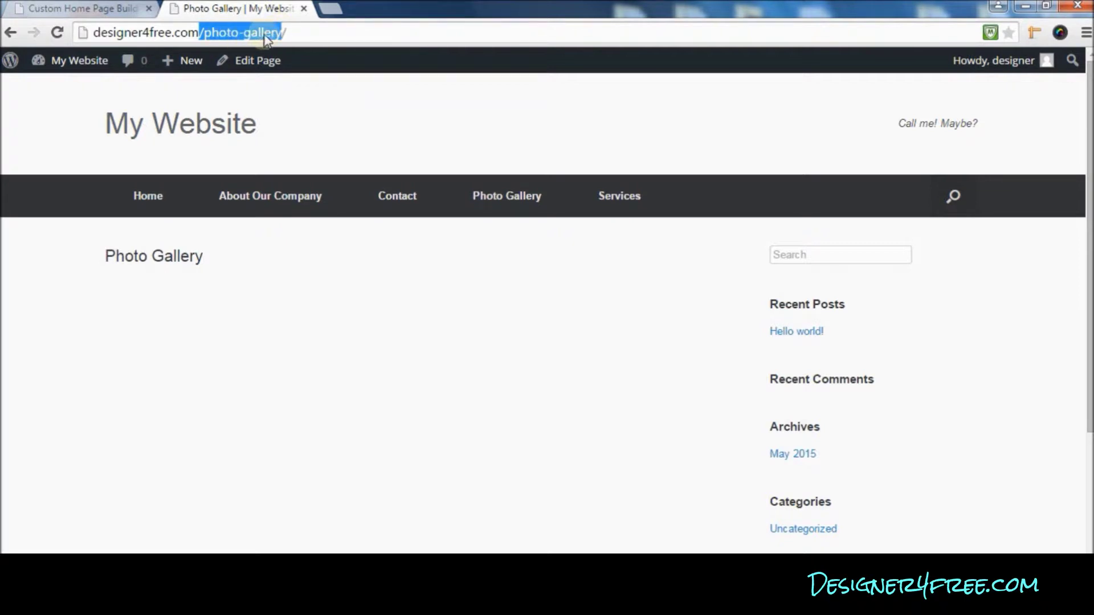
{"action": "key", "text": "ctrl+c"}
- Paste the path into the widget's More URL, verify it against the live page, and close the settings
{"action": "left_click", "coordinate": [86, 8]}
{"action": "key", "text": "ctrl+v"}
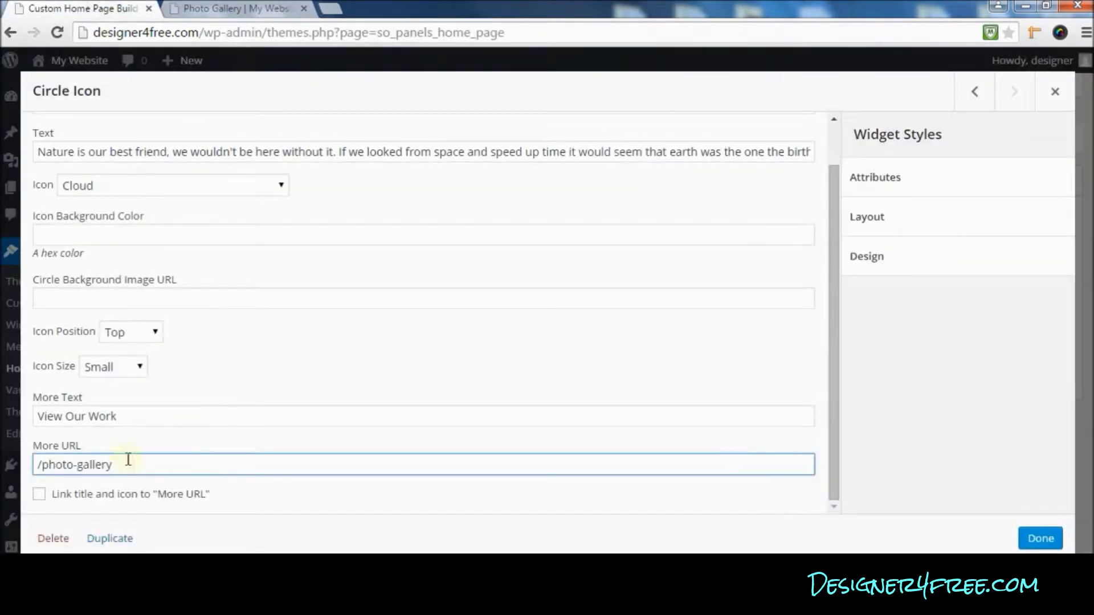
{"action": "left_click_drag", "start_coordinate": [130, 465], "coordinate": [30, 463]}
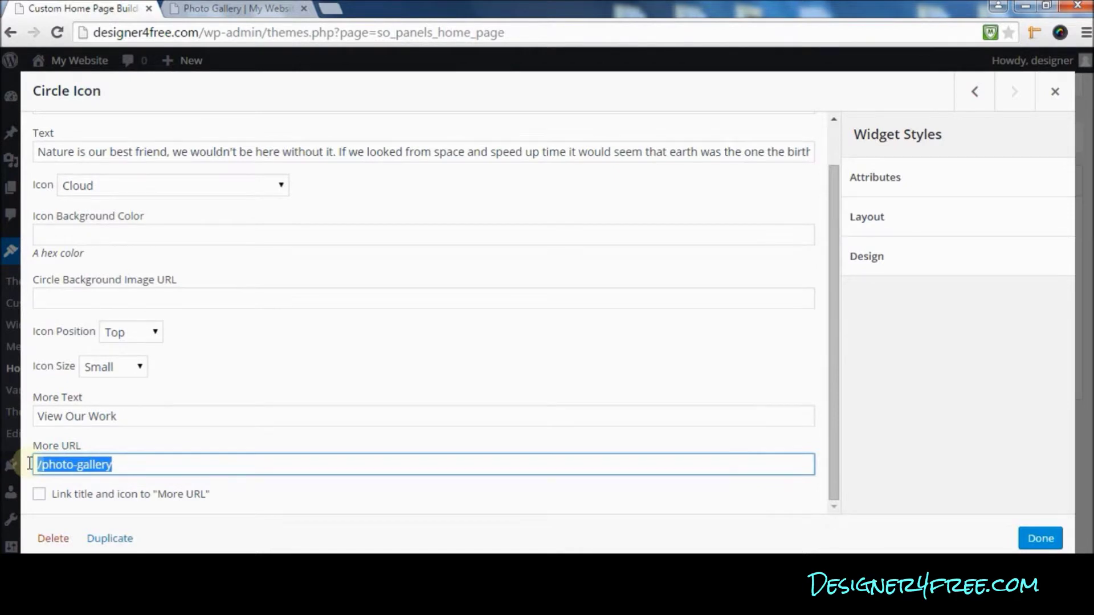
{"action": "left_click", "coordinate": [29, 463]}
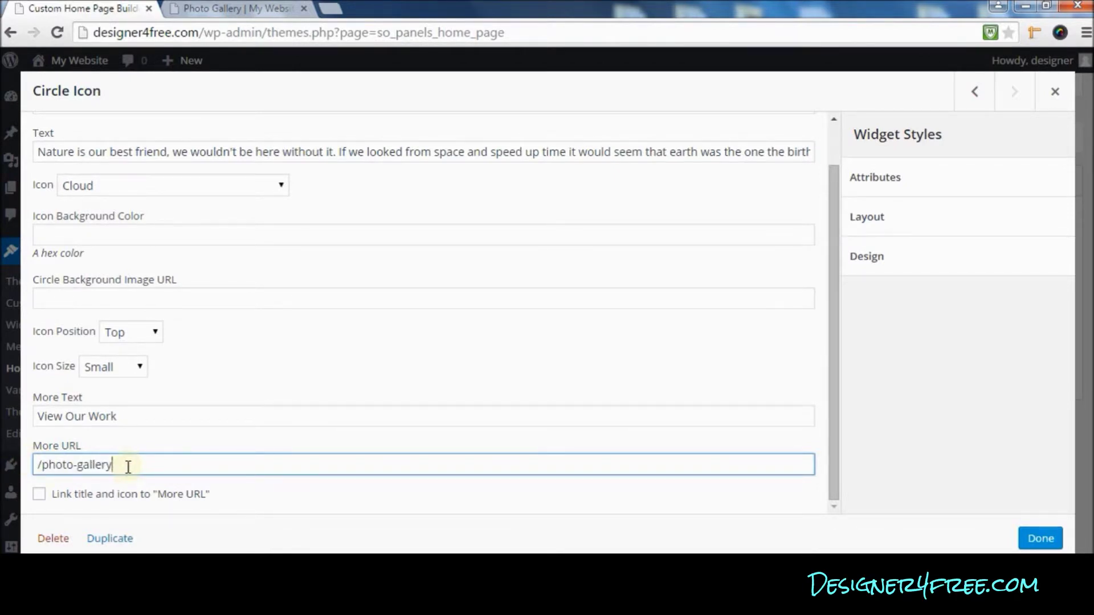
{"action": "left_click", "coordinate": [238, 9]}
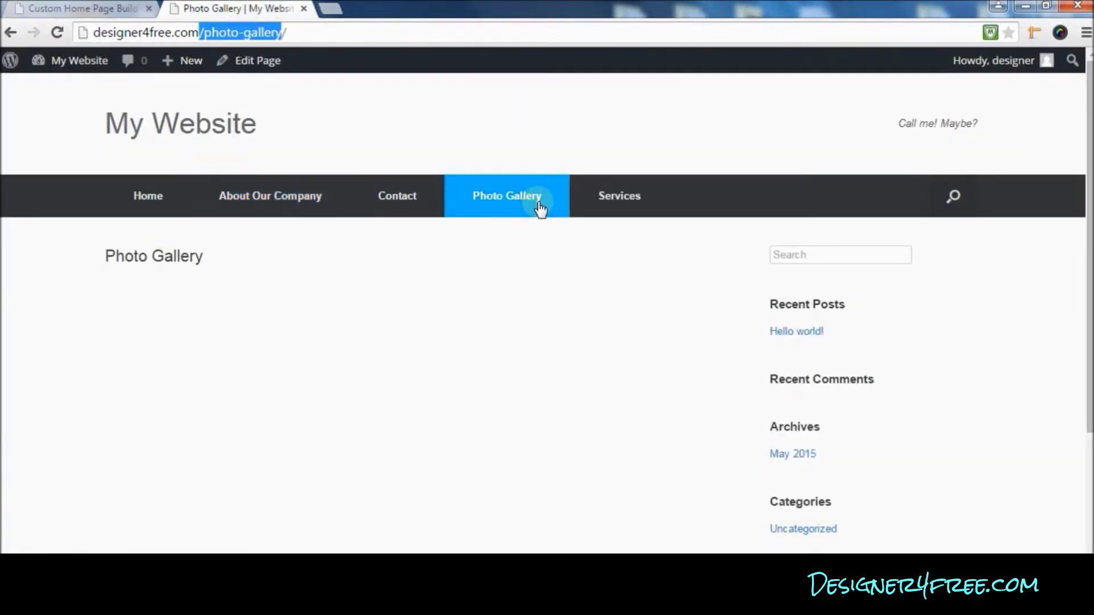
{"action": "left_click", "coordinate": [114, 9]}
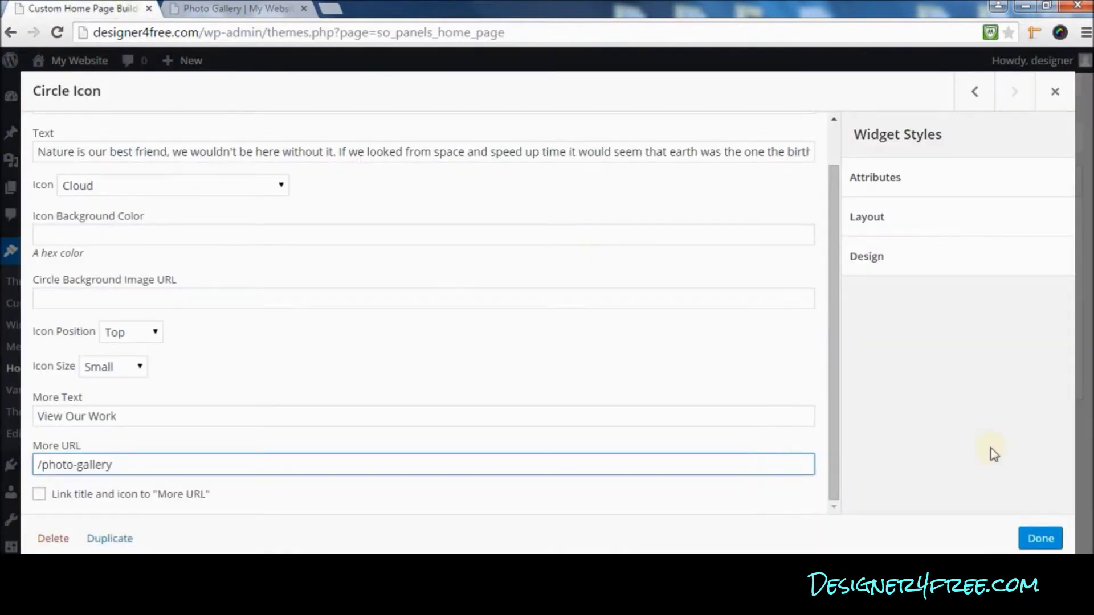
{"action": "left_click", "coordinate": [1040, 538]}
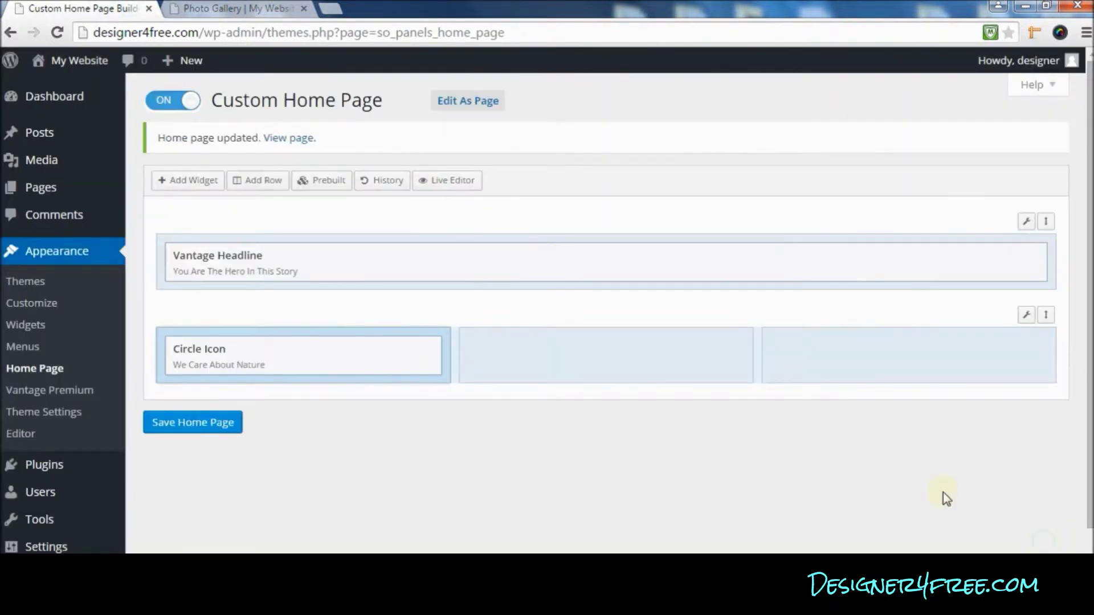
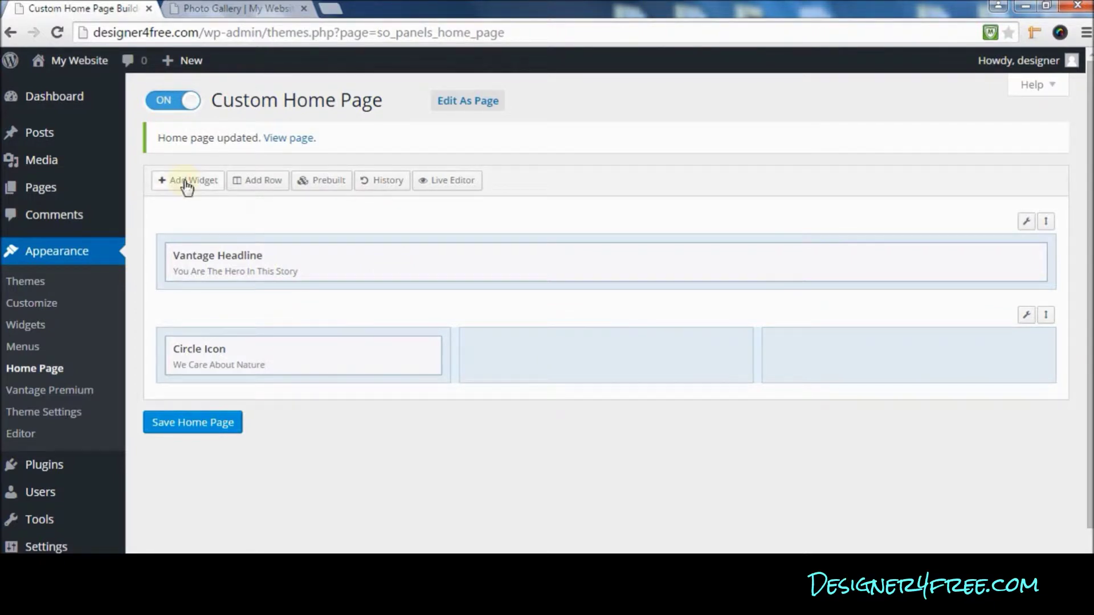
- Add a Circle Icon widget to the empty middle cell of the second row
{"action": "left_click", "coordinate": [521, 357]}
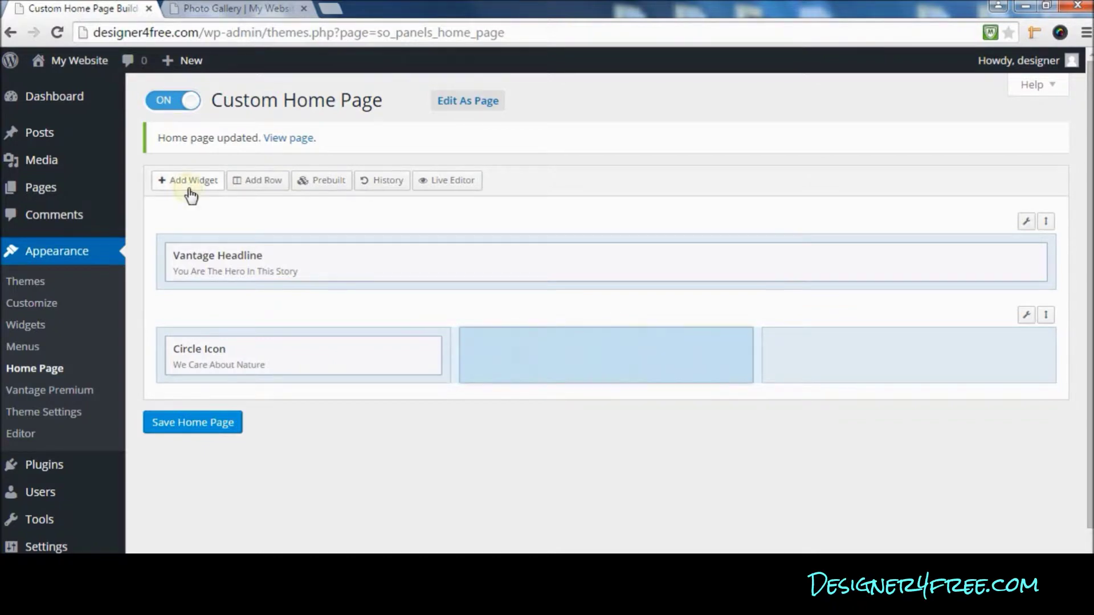
{"action": "left_click", "coordinate": [191, 194]}
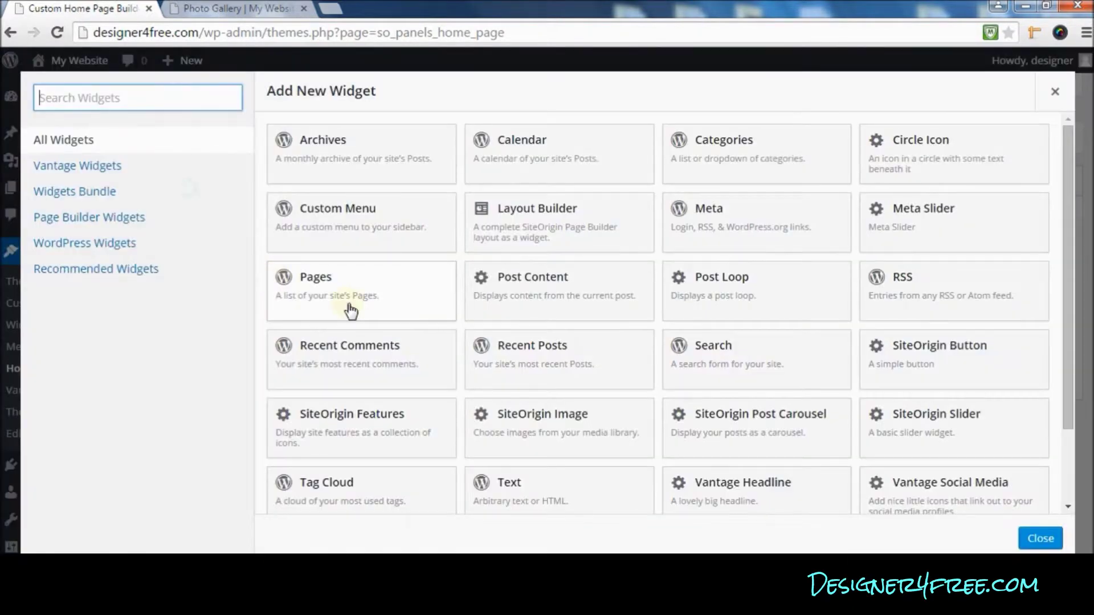
{"action": "left_click", "coordinate": [915, 146]}
{"action": "left_click", "coordinate": [501, 354]}
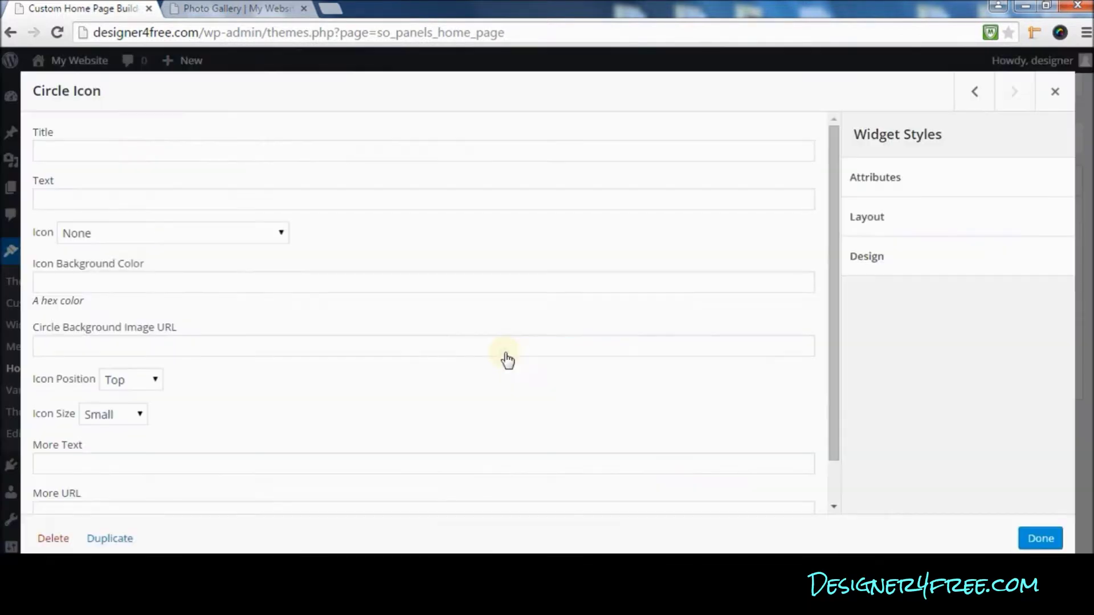
- Title the widget 'And Your Wallet' and paste the money sentence as its text
{"action": "left_click", "coordinate": [154, 155]}
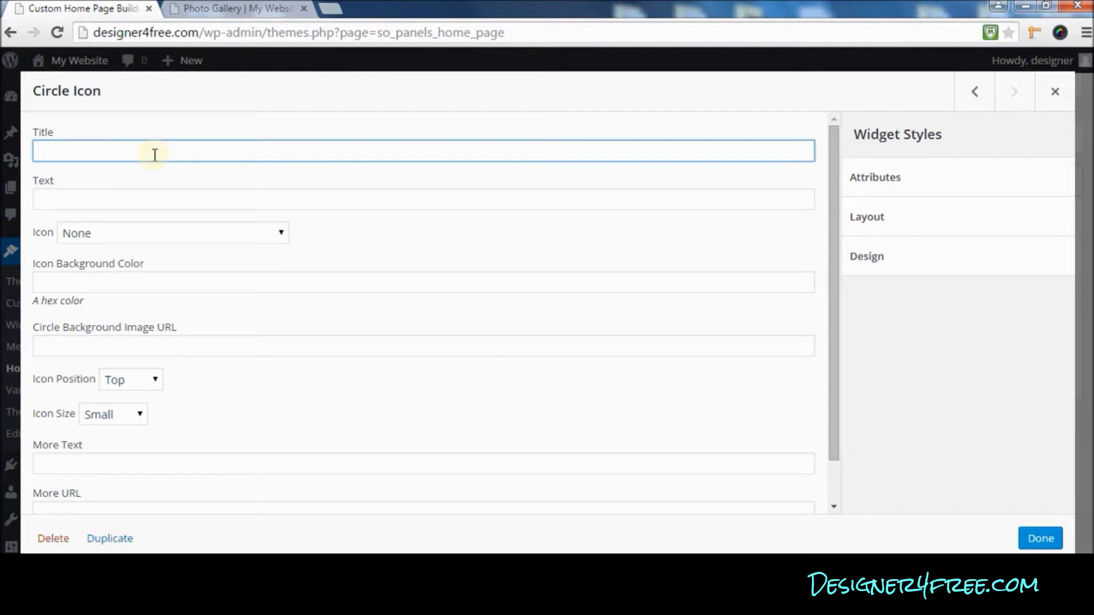
{"action": "type", "text": "And Your Wallet"}
{"action": "left_click", "coordinate": [192, 197]}
{"action": "type", "text": "Getting more for your money is always a fun time. If we looked from space and speed up time it would seem that earth was the one the birthed us."}
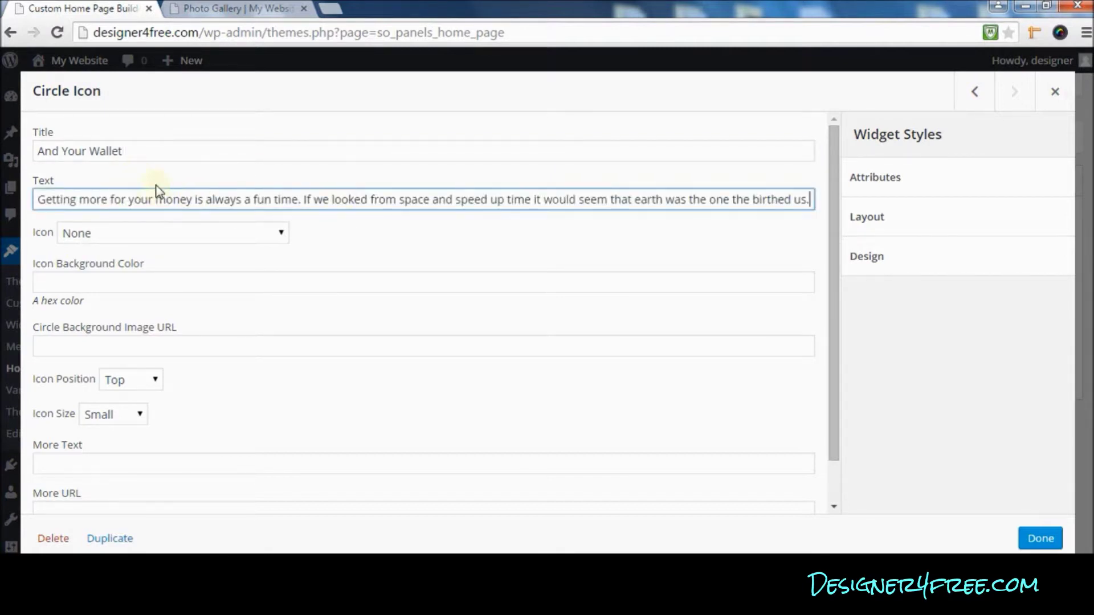
{"action": "left_click", "coordinate": [133, 152]}
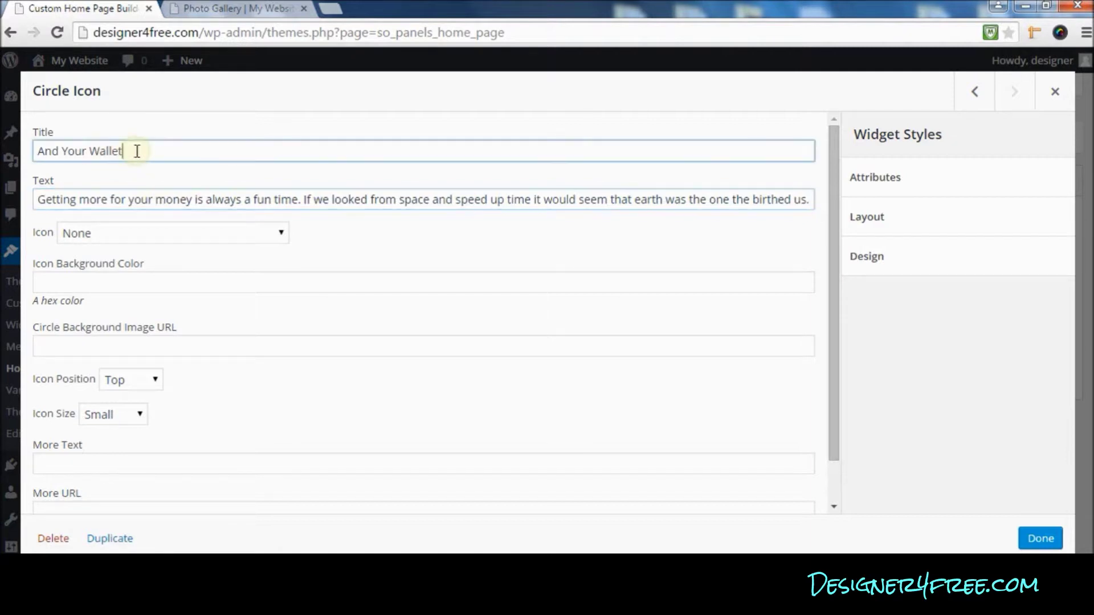
{"action": "left_click", "coordinate": [141, 203]}
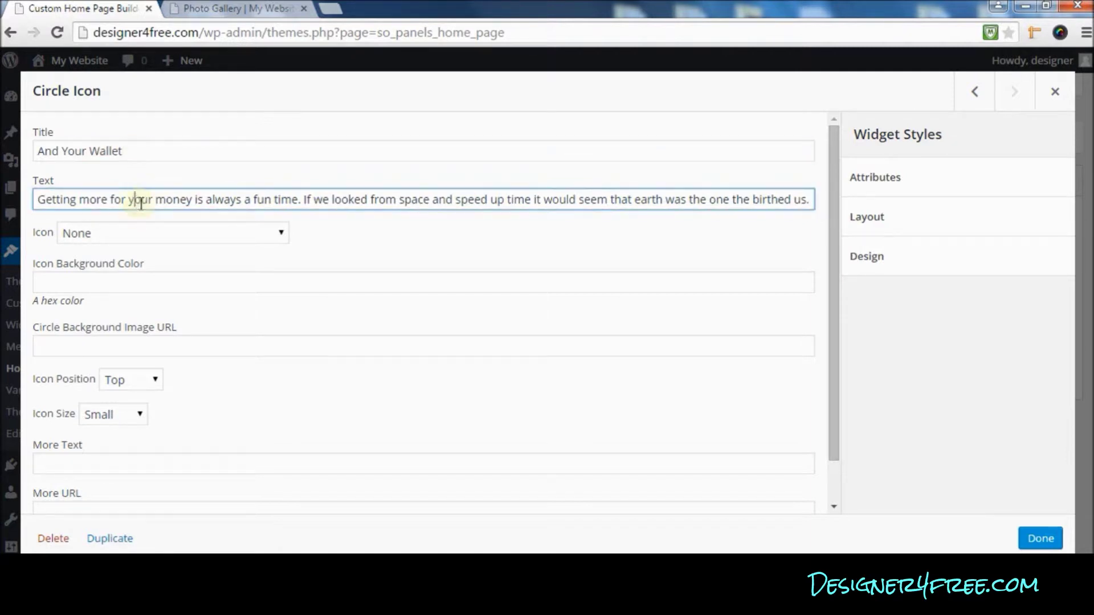
- Set the widget's icon to Dollar
{"action": "left_click", "coordinate": [265, 234]}
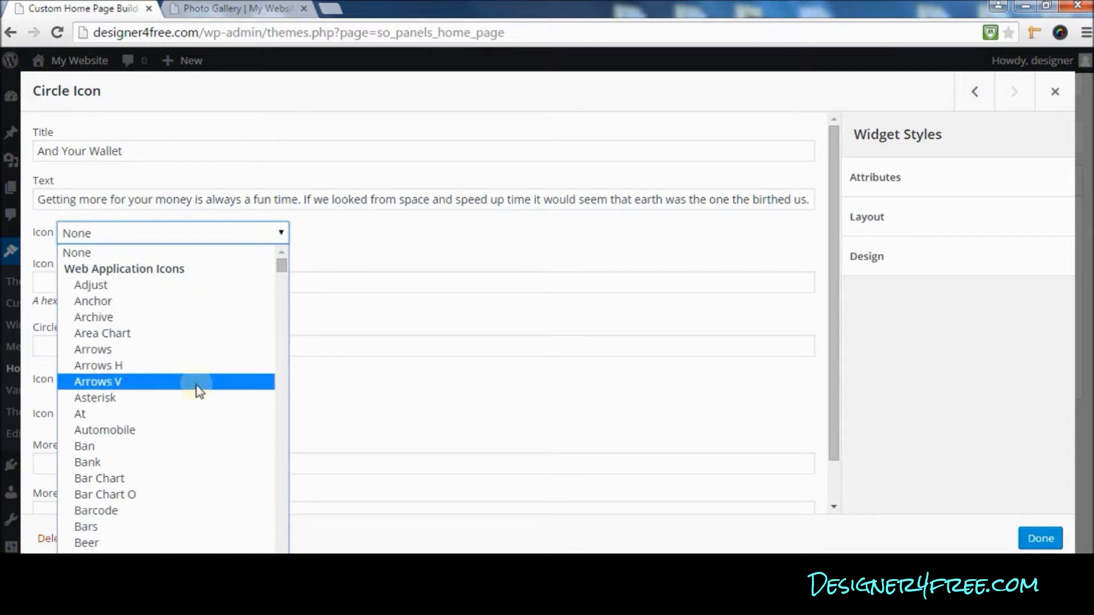
{"action": "scroll", "coordinate": [194, 387], "scroll_direction": "down", "scroll_amount": 10}
{"action": "left_click_drag", "start_coordinate": [285, 283], "coordinate": [283, 425]}
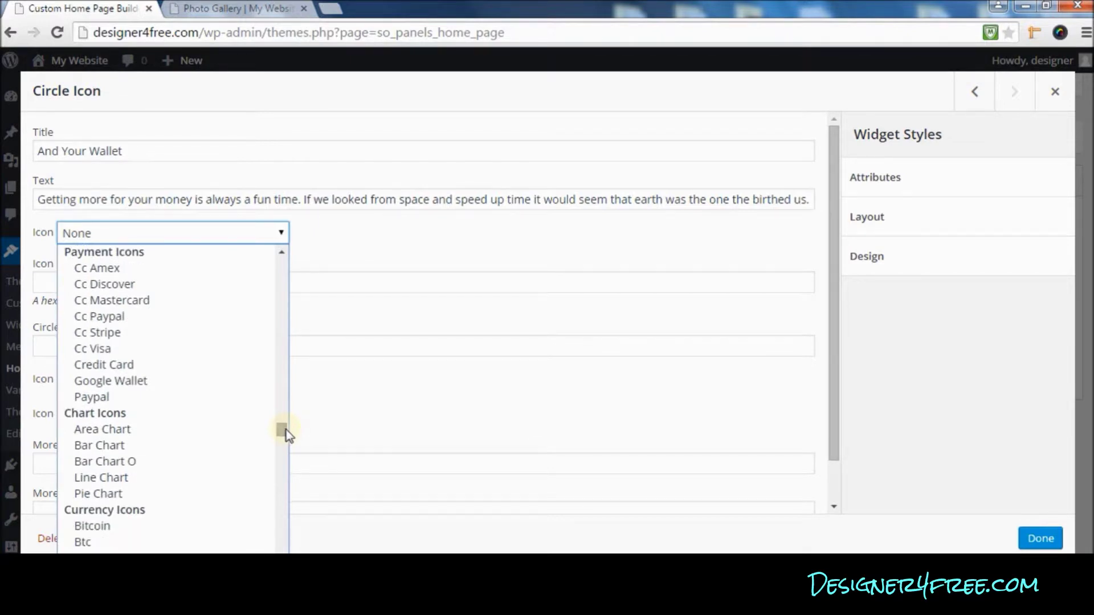
{"action": "scroll", "coordinate": [177, 412], "scroll_direction": "up", "scroll_amount": 5}
{"action": "scroll", "coordinate": [180, 421], "scroll_direction": "down", "scroll_amount": 5}
{"action": "scroll", "coordinate": [181, 423], "scroll_direction": "down", "scroll_amount": 3}
{"action": "left_click", "coordinate": [140, 254]}
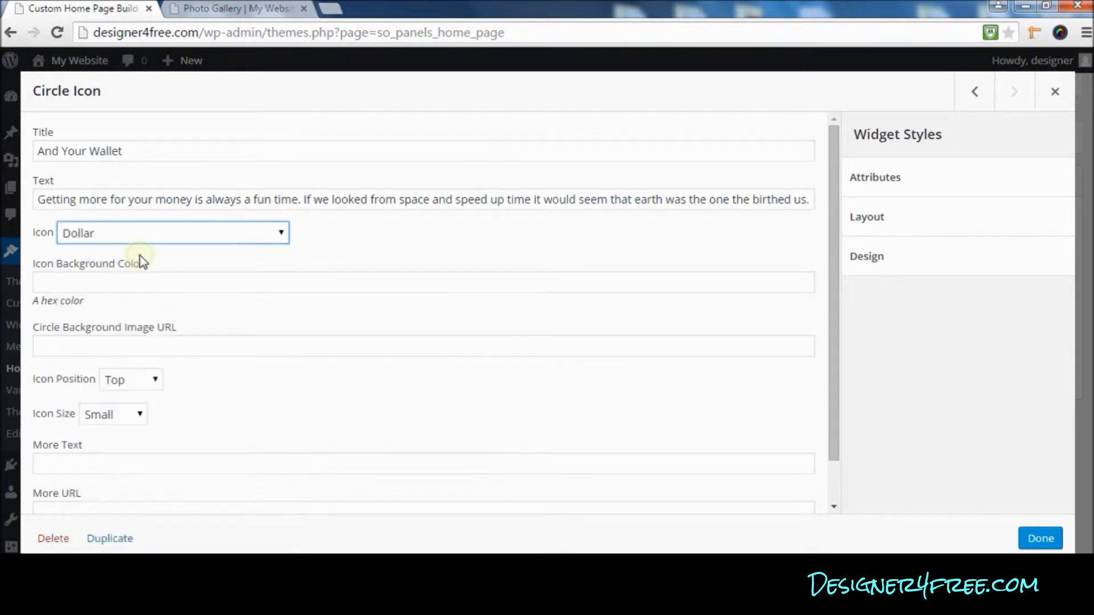
{"action": "left_click", "coordinate": [305, 260]}
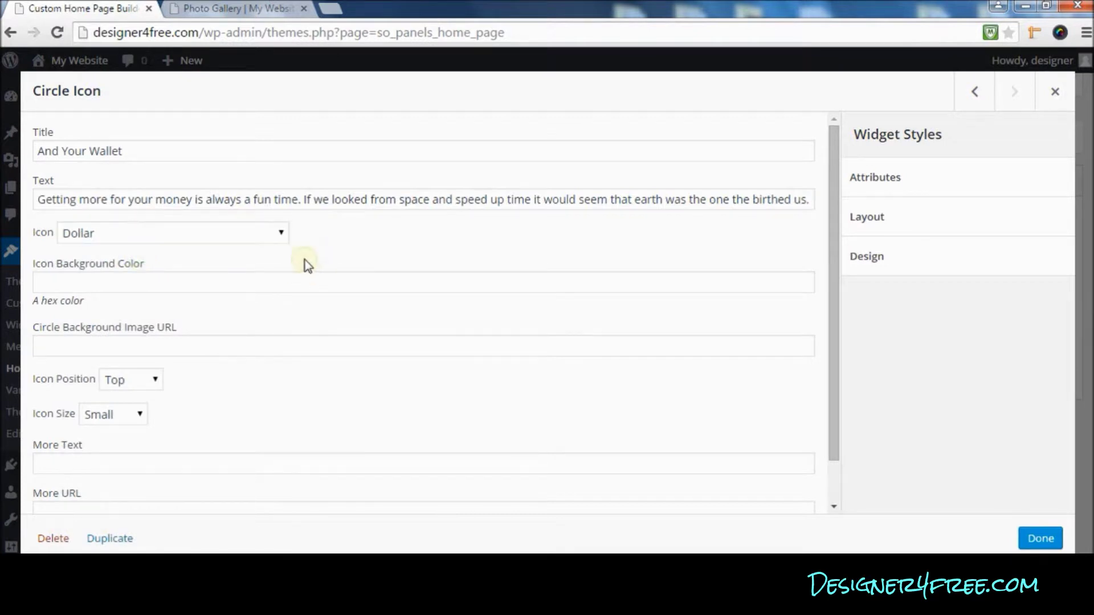
{"action": "left_click", "coordinate": [136, 281]}
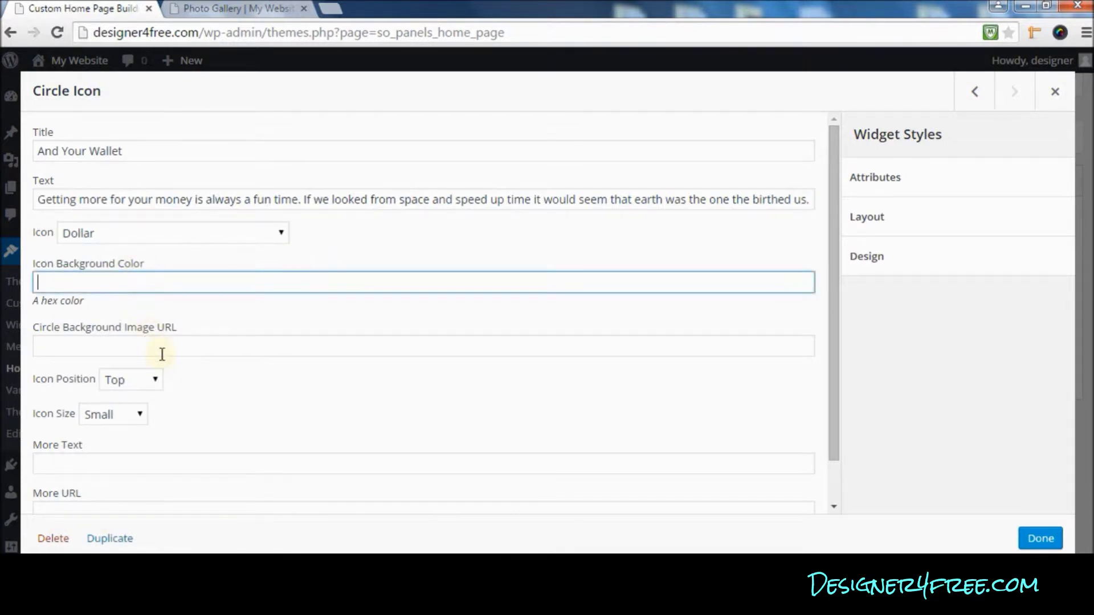
{"action": "scroll", "coordinate": [162, 378], "scroll_direction": "down", "scroll_amount": 1}
- Set the read-more text to 'About Our Company' and its URL to /about-our-company
{"action": "left_click", "coordinate": [111, 415]}
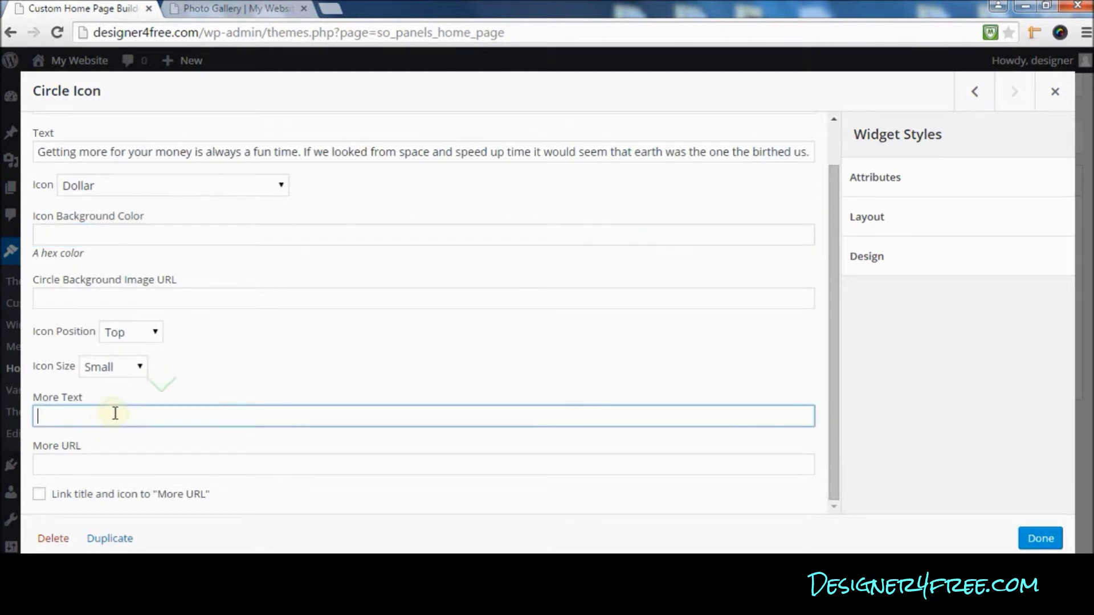
{"action": "type", "text": "About Our Company"}
{"action": "left_click", "coordinate": [108, 464]}
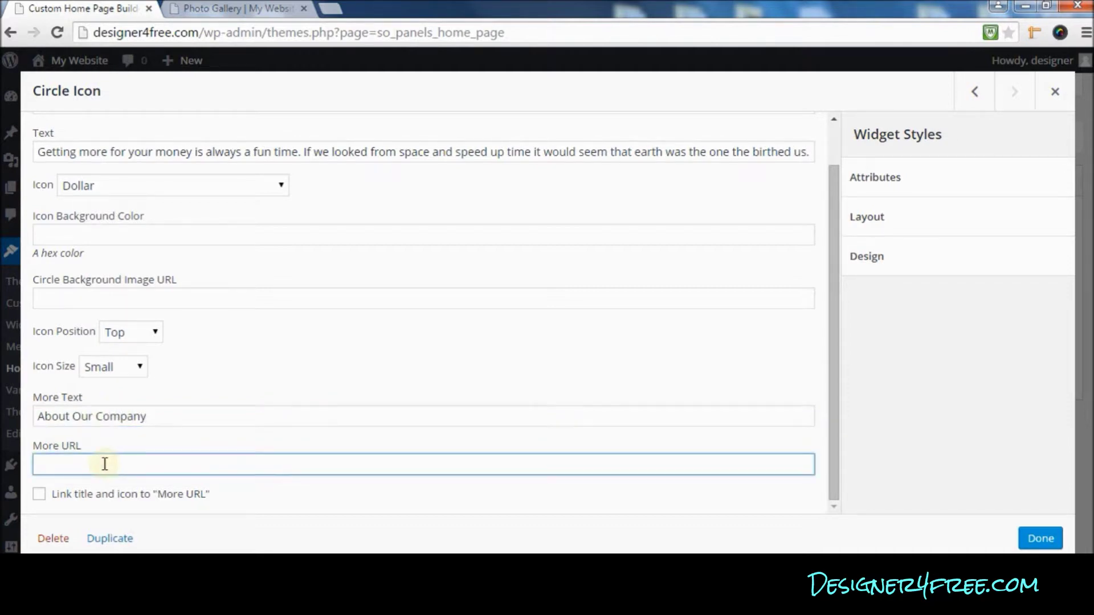
{"action": "type", "text": "/about-our-company"}
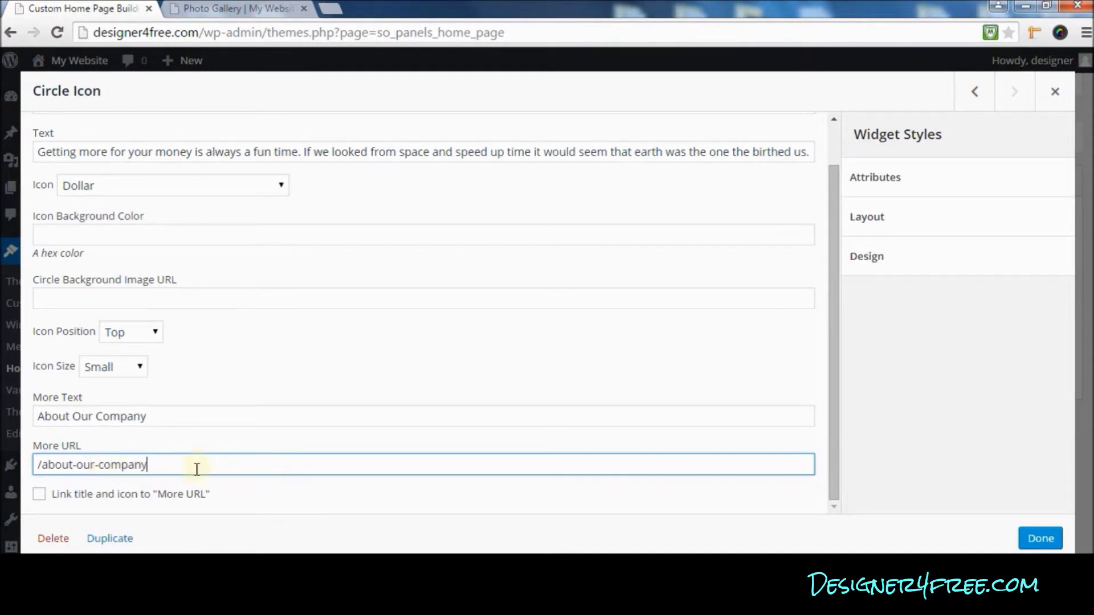
- Check the /about-our-company slug on the live About page, then close the widget settings
{"action": "left_click", "coordinate": [246, 8]}
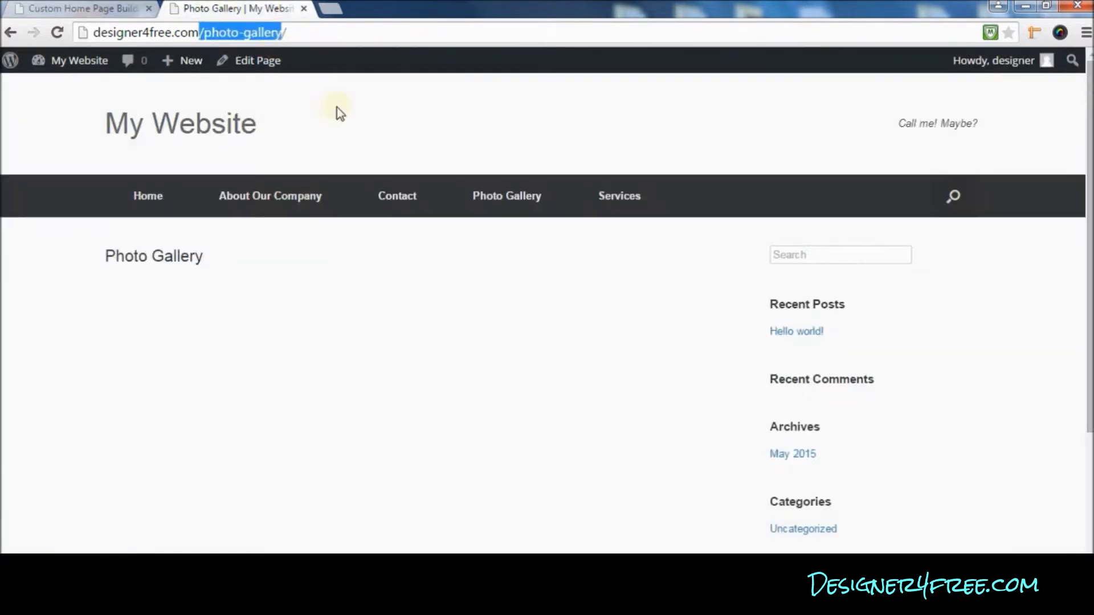
{"action": "left_click", "coordinate": [279, 212]}
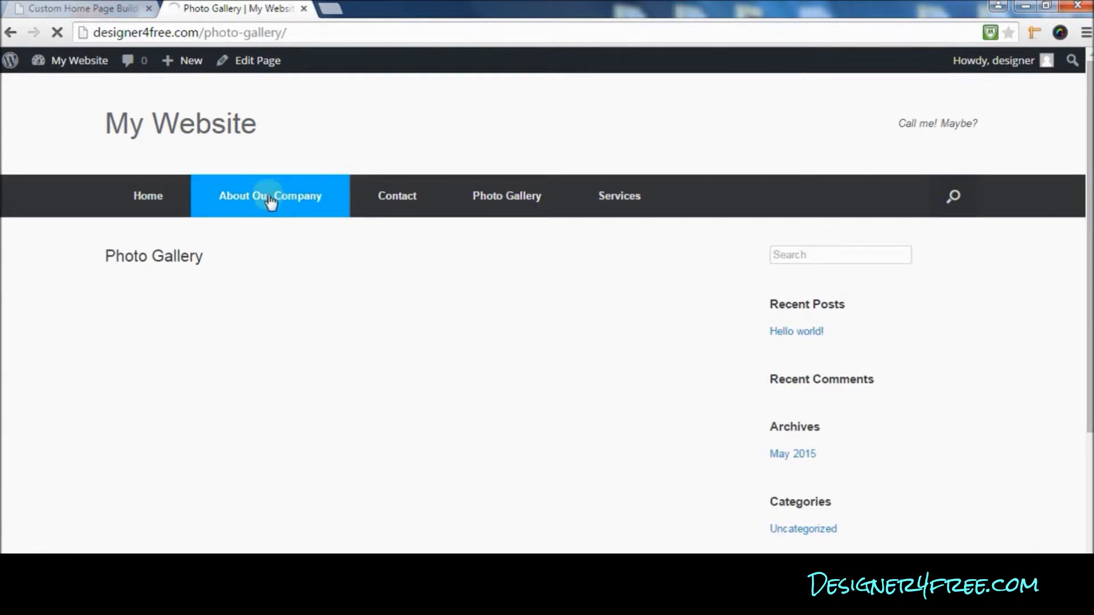
{"action": "left_click_drag", "start_coordinate": [206, 32], "coordinate": [337, 33]}
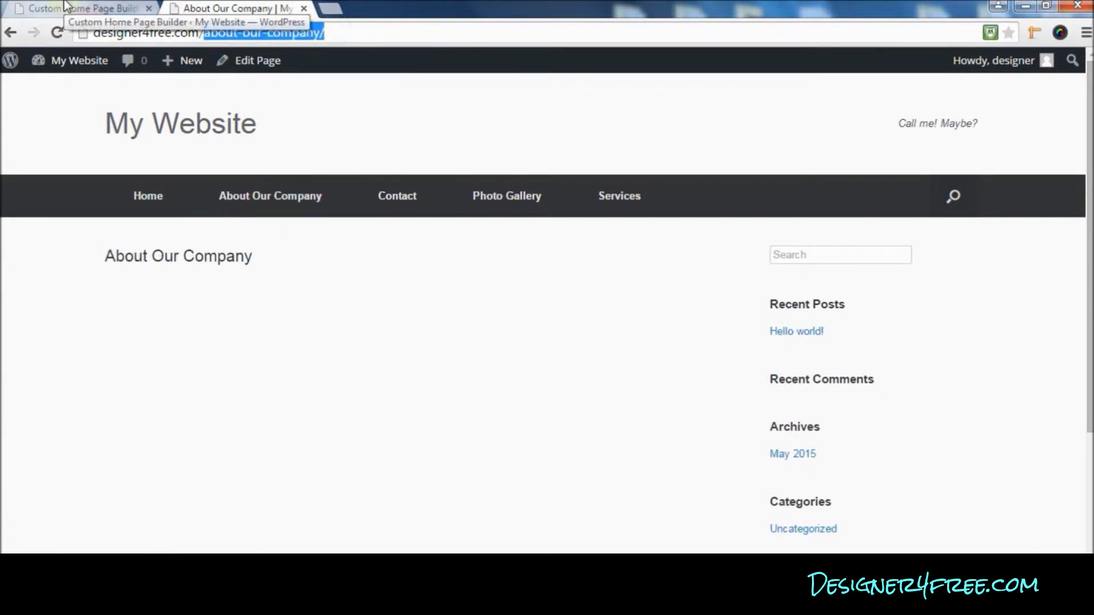
{"action": "left_click", "coordinate": [331, 32]}
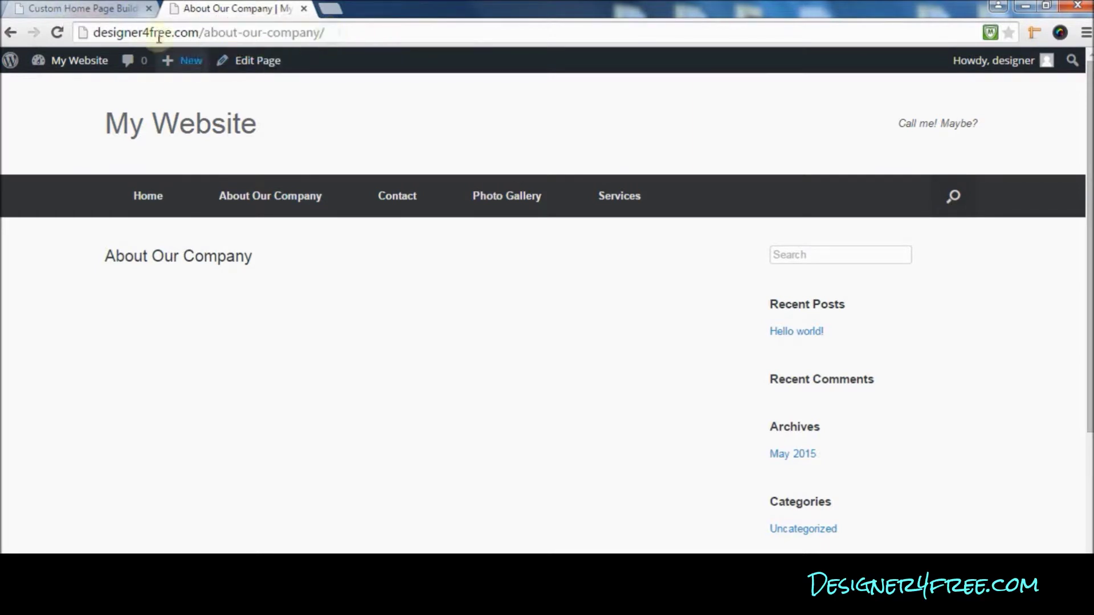
{"action": "left_click", "coordinate": [89, 5]}
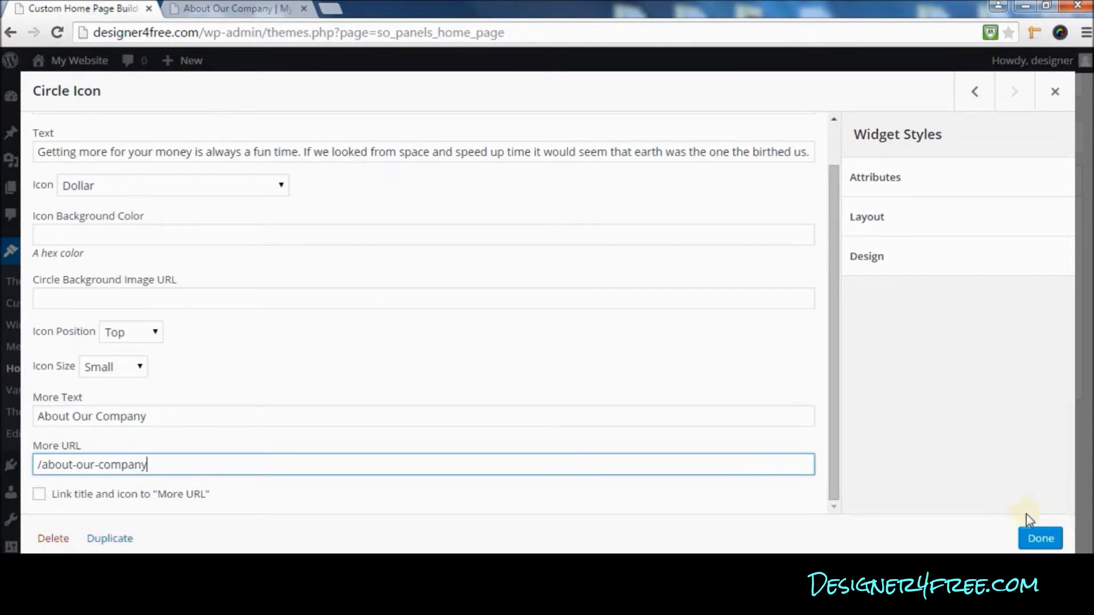
{"action": "left_click", "coordinate": [1041, 539]}
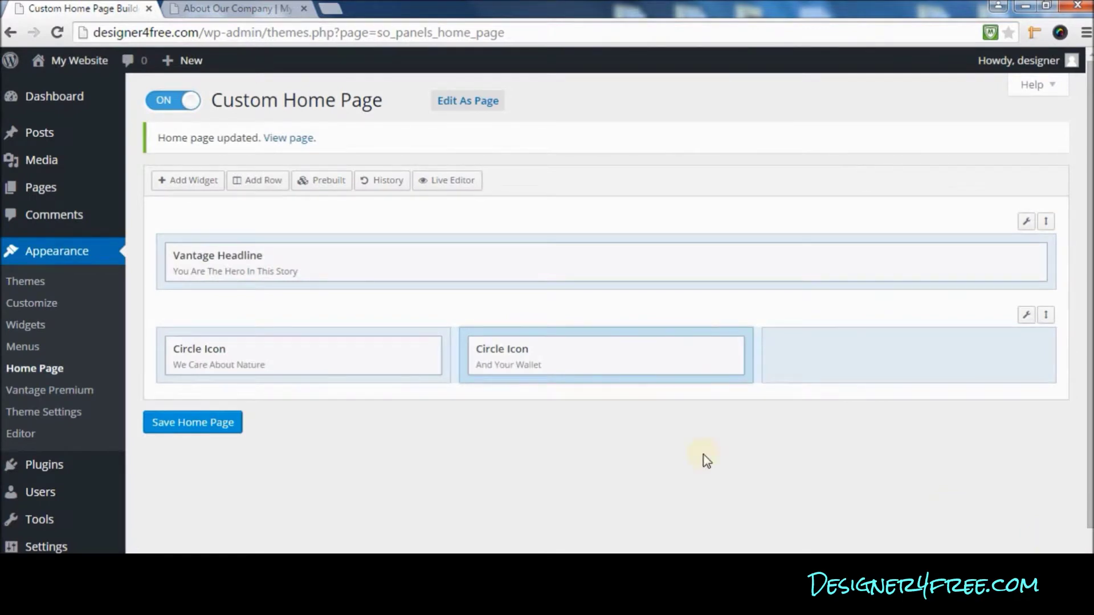
- Add a Circle Icon widget to the empty third cell of the second row
{"action": "left_click", "coordinate": [832, 367]}
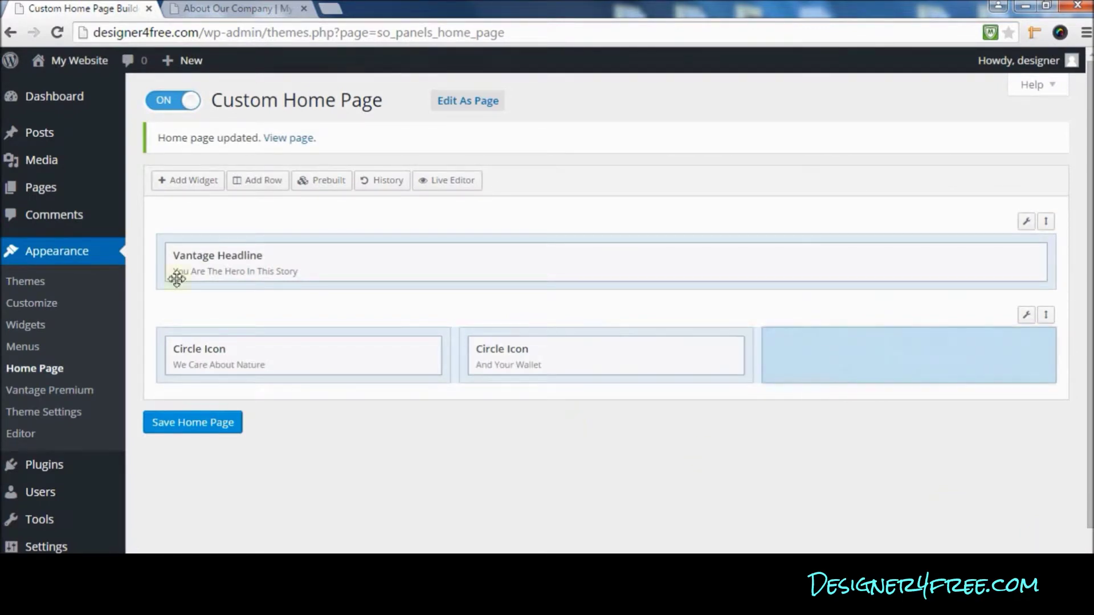
{"action": "left_click", "coordinate": [173, 180]}
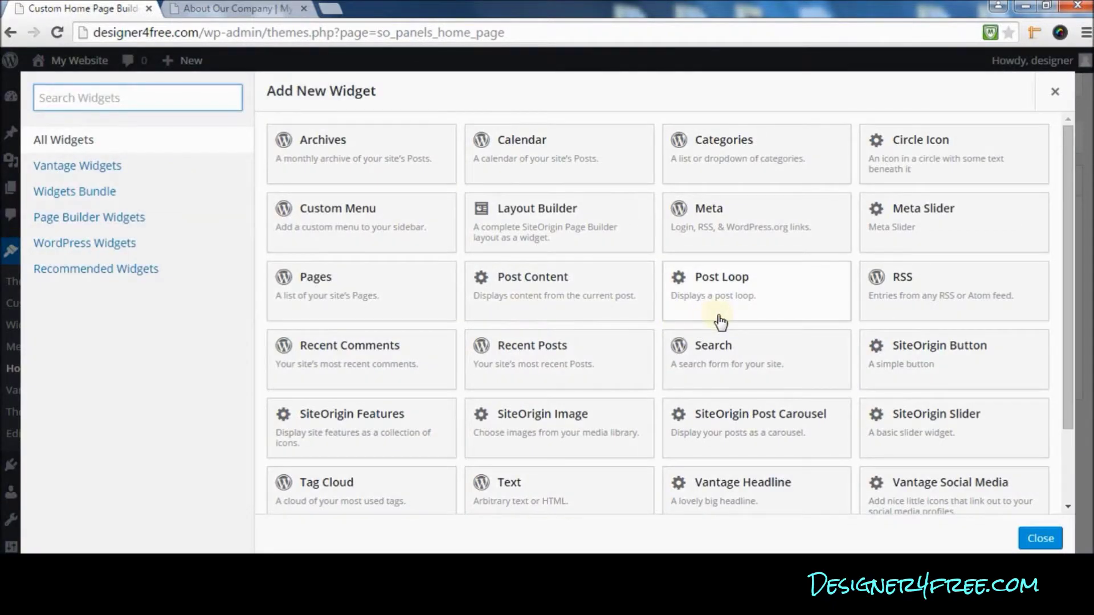
{"action": "left_click", "coordinate": [934, 151]}
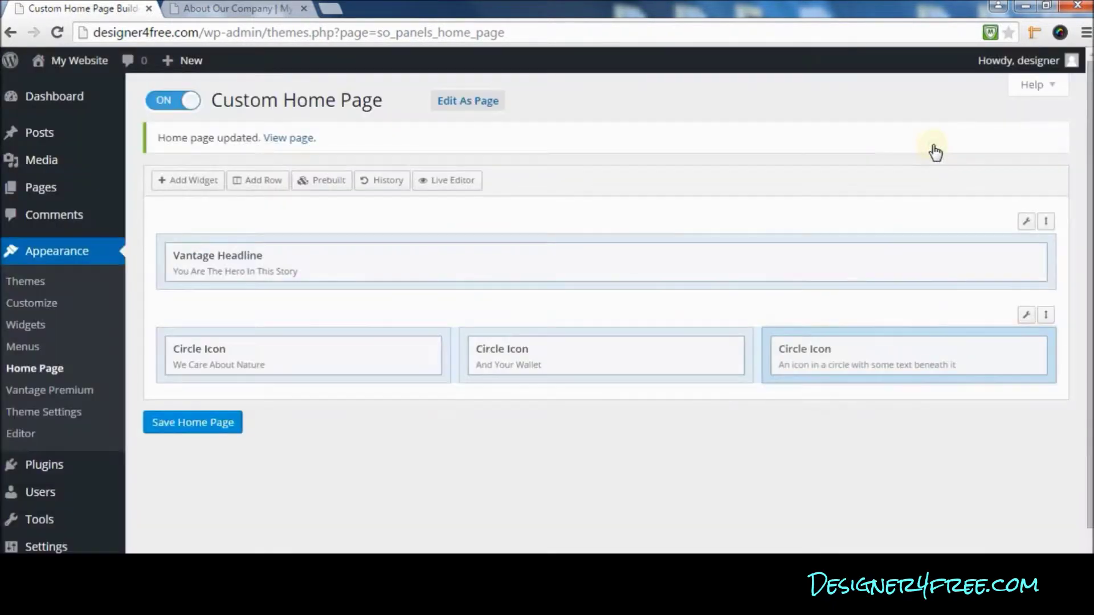
{"action": "left_click", "coordinate": [809, 356]}
- Title the widget 'Plus Your Time' and paste its description sentence
{"action": "left_click", "coordinate": [144, 156]}
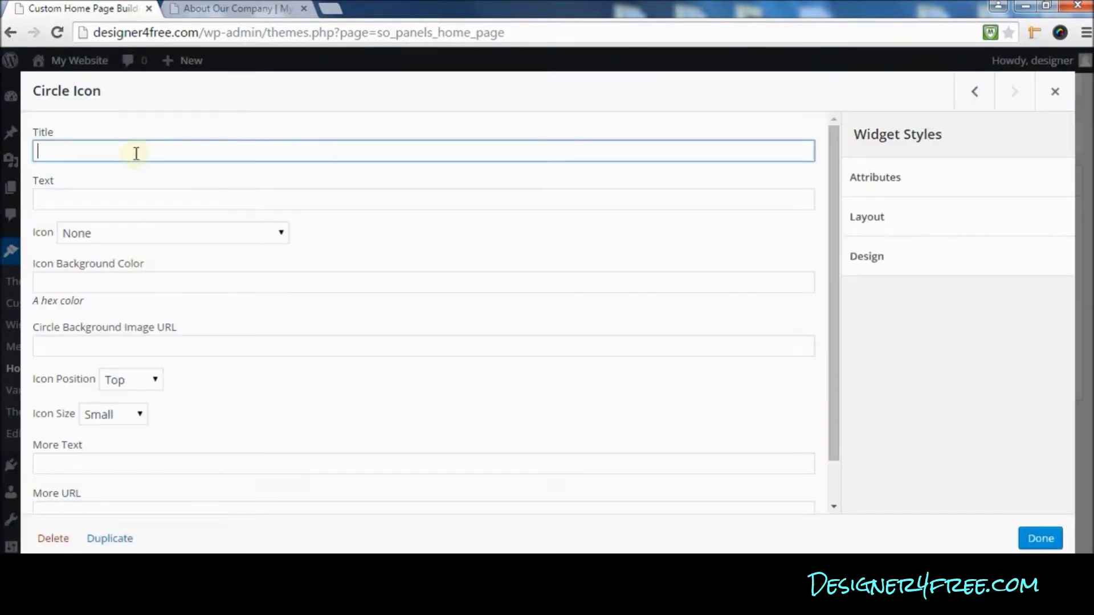
{"action": "type", "text": "Plus Your Time"}
{"action": "left_click", "coordinate": [108, 203]}
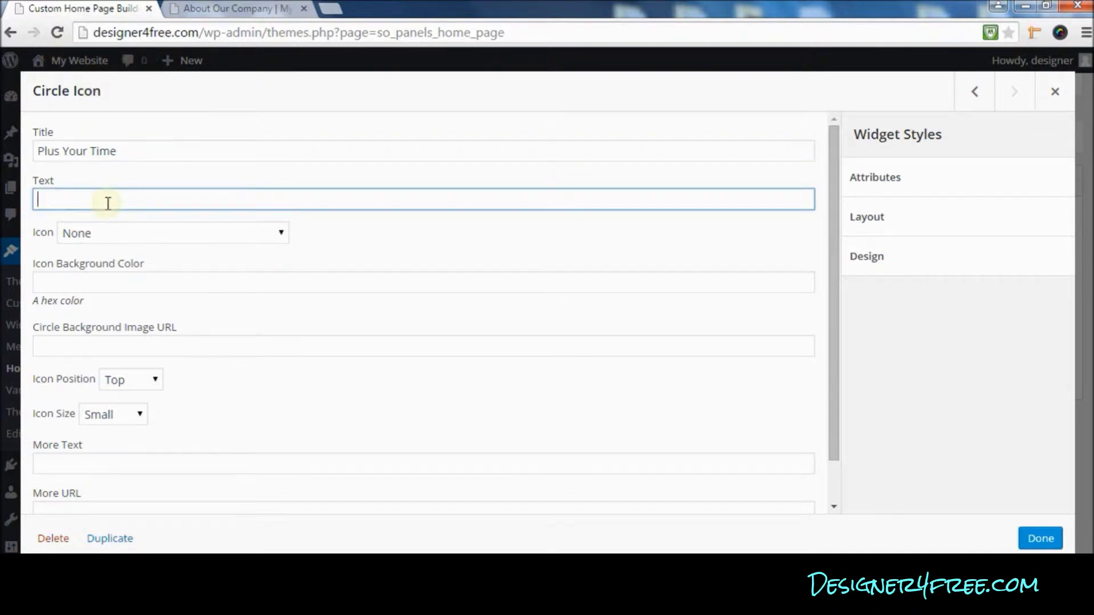
{"action": "type", "text": "Getting more for your money is always a fun time. If we looked from space and speed up time it would seem that earth was the one the birthed us."}
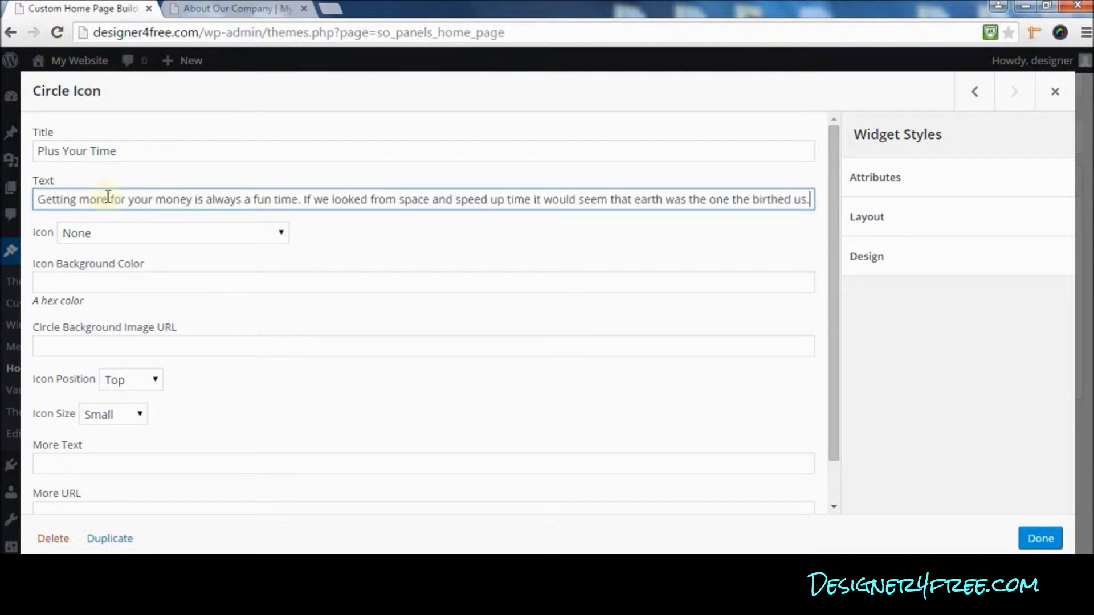
{"action": "left_click", "coordinate": [331, 228]}
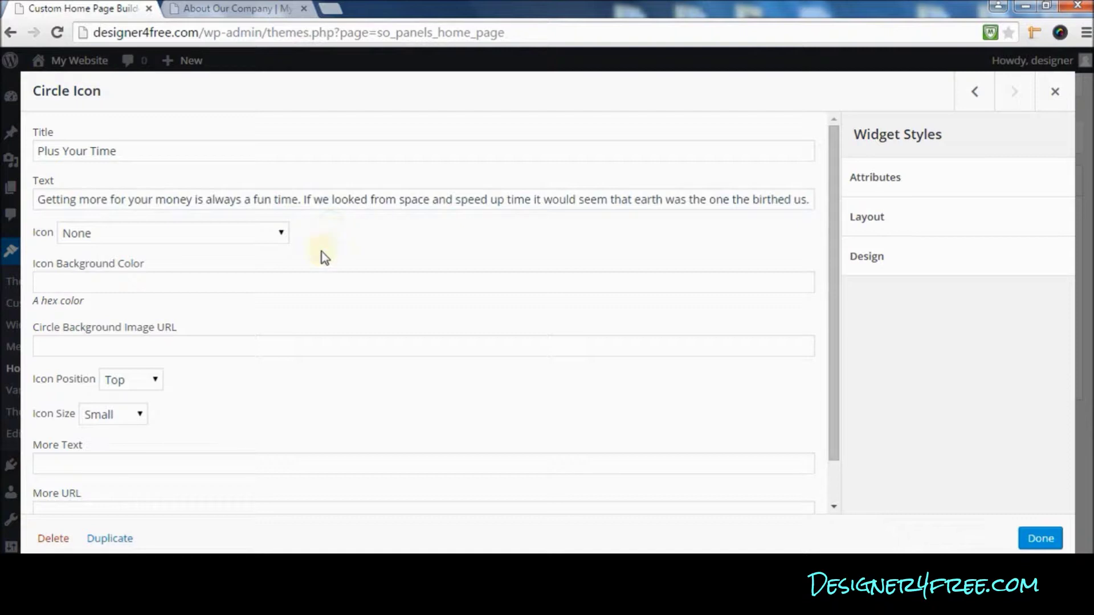
- Choose Times as the widget's icon
{"action": "left_click", "coordinate": [279, 233]}
{"action": "scroll", "coordinate": [214, 397], "scroll_direction": "down", "scroll_amount": 10}
{"action": "scroll", "coordinate": [214, 397], "scroll_direction": "down", "scroll_amount": 20}
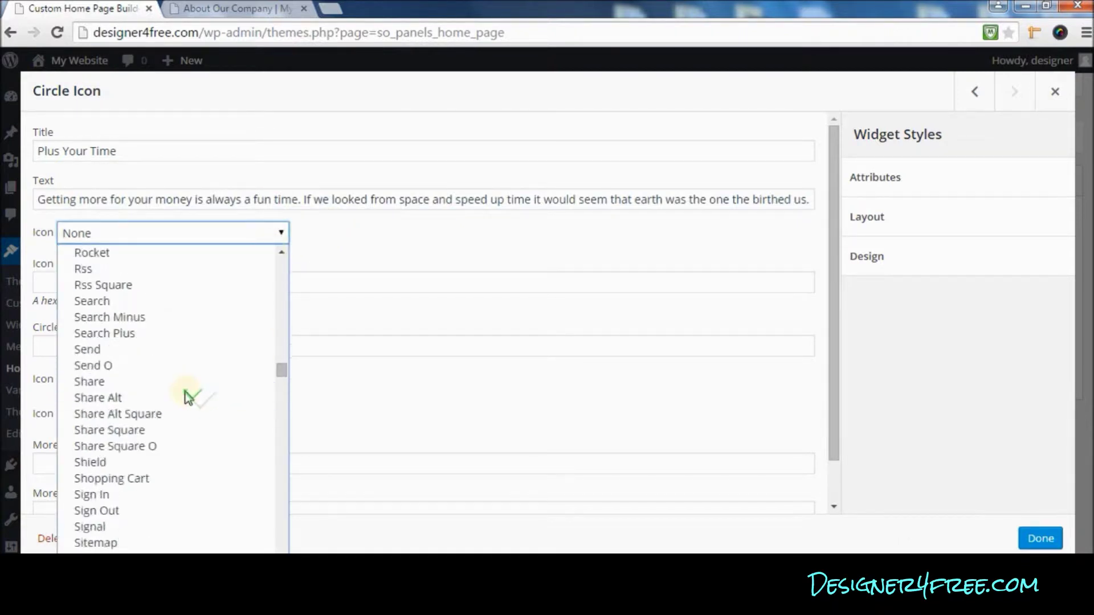
{"action": "scroll", "coordinate": [183, 399], "scroll_direction": "up", "scroll_amount": 9}
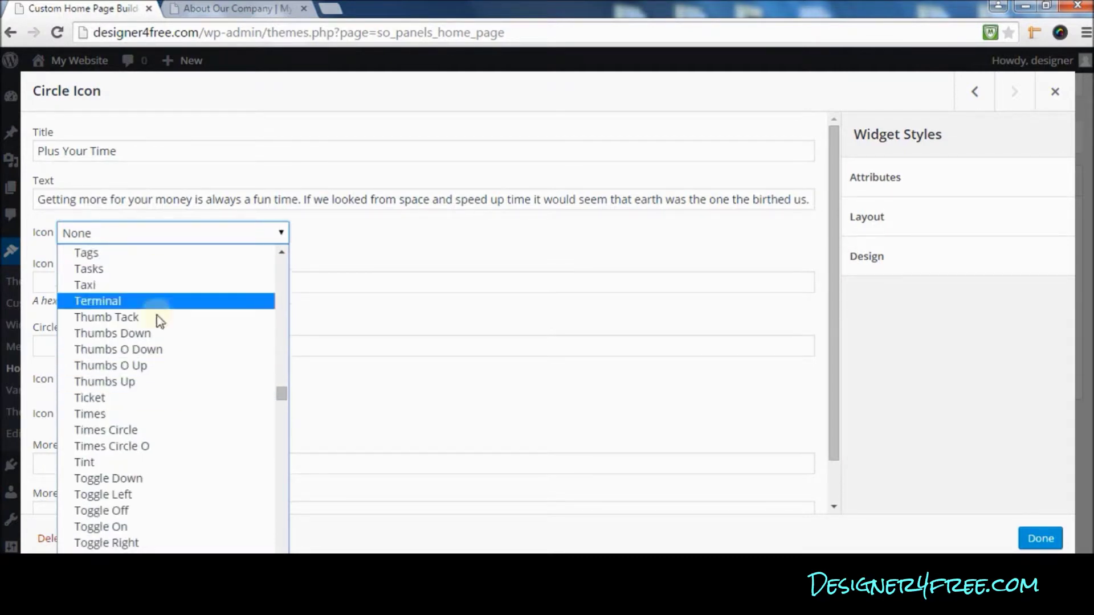
{"action": "left_click", "coordinate": [138, 415]}
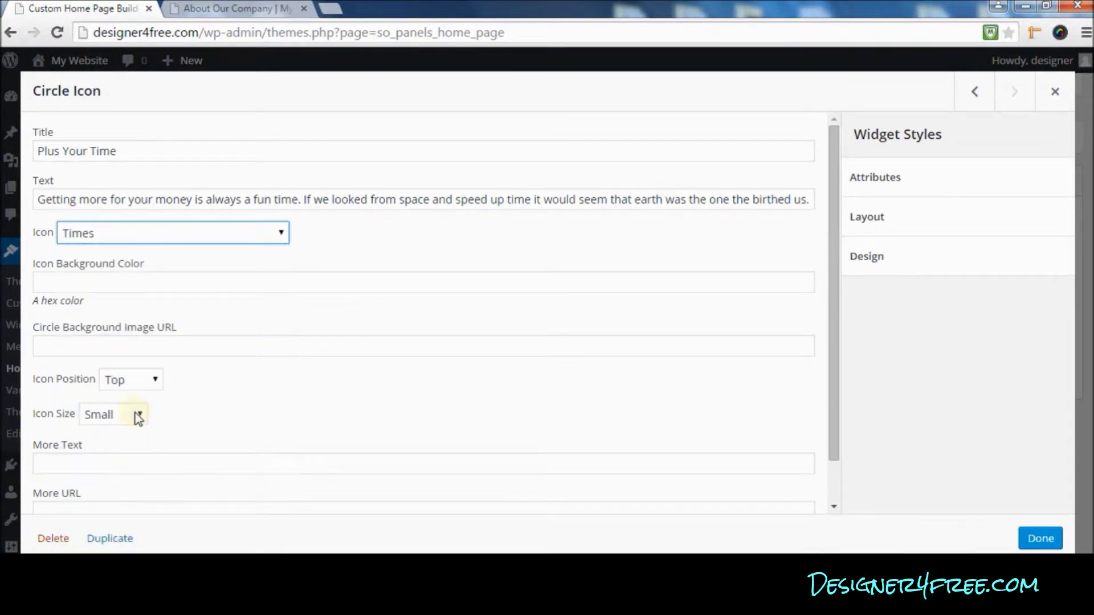
{"action": "left_click", "coordinate": [275, 239]}
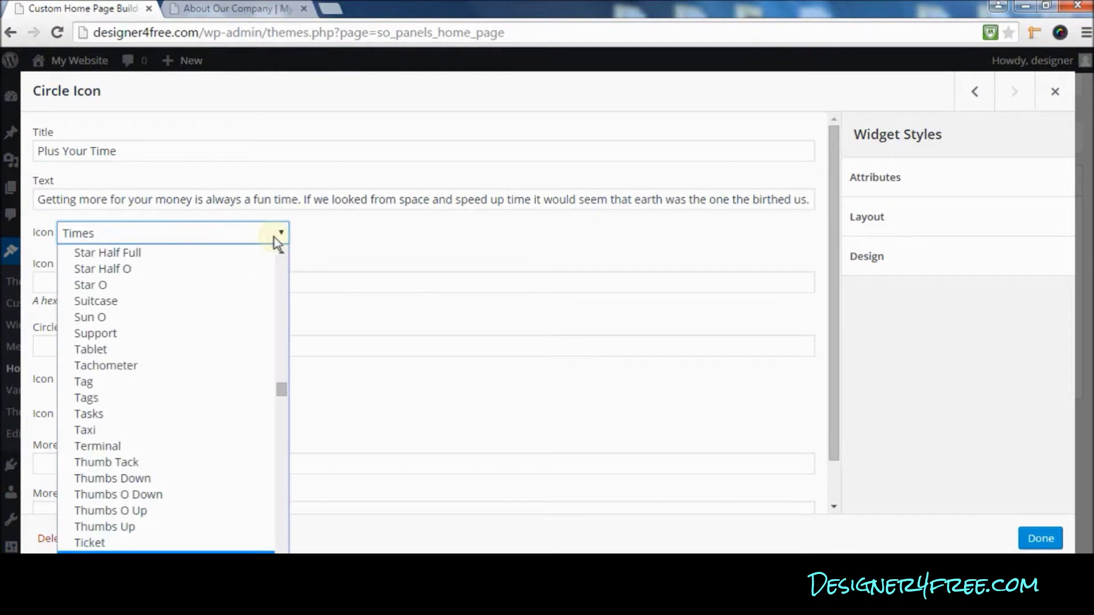
{"action": "left_click", "coordinate": [130, 550]}
{"action": "left_click", "coordinate": [331, 246]}
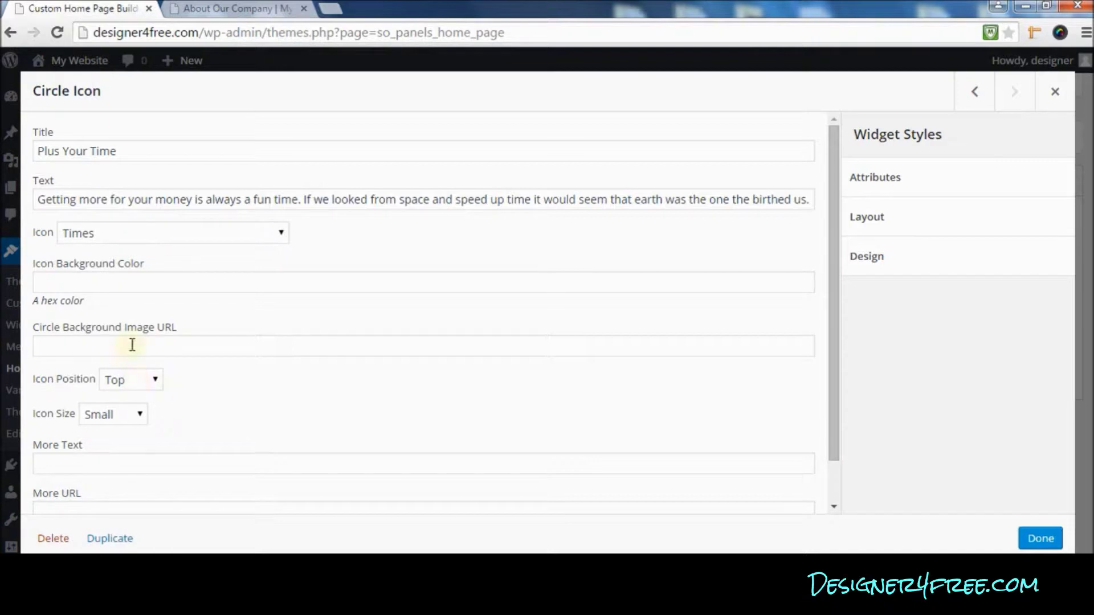
- Set the More Text to 'See Our Services' and the More URL to /services
{"action": "left_click", "coordinate": [102, 464]}
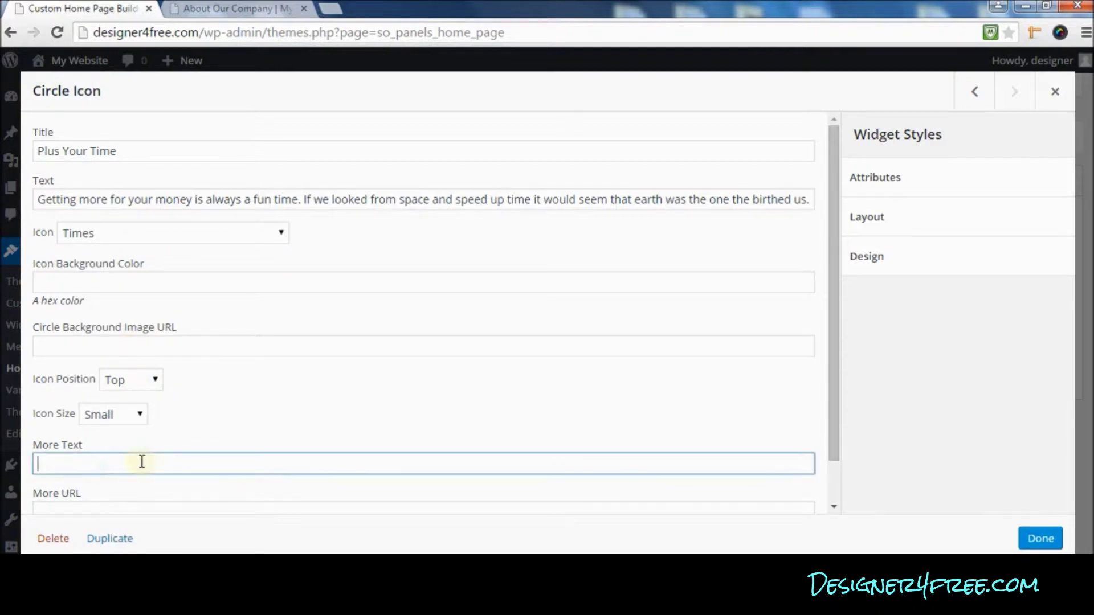
{"action": "type", "text": "See Our Services"}
{"action": "left_click", "coordinate": [111, 504]}
{"action": "scroll", "coordinate": [142, 473], "scroll_direction": "down", "scroll_amount": 1}
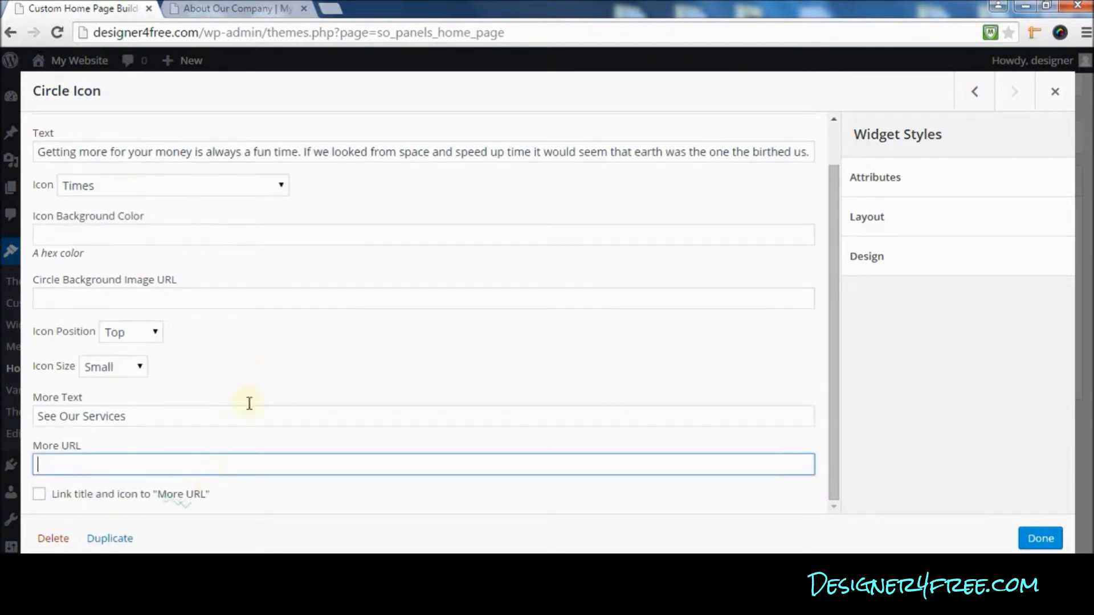
{"action": "type", "text": "/services"}
- Verify the /services slug on the live site, close the widget and save the home page
{"action": "left_click", "coordinate": [222, 8]}
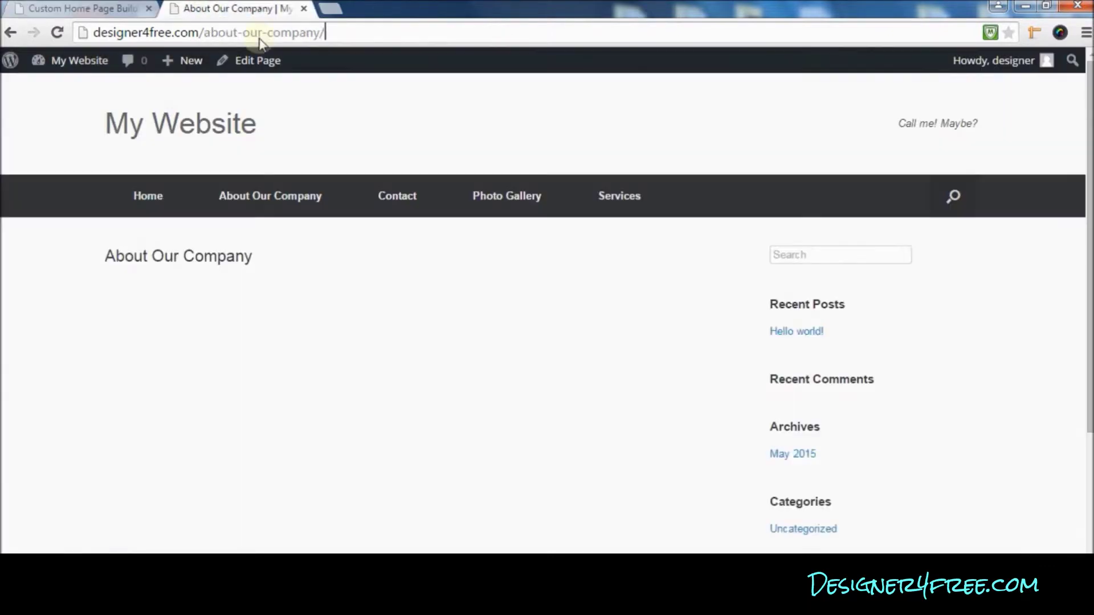
{"action": "left_click", "coordinate": [621, 209]}
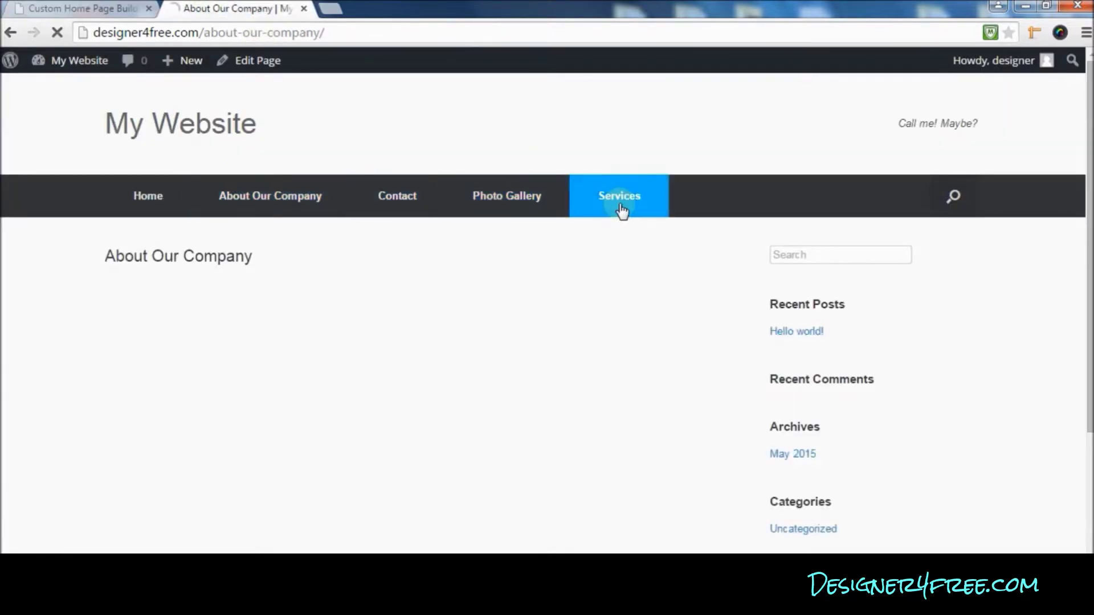
{"action": "left_click_drag", "start_coordinate": [204, 32], "coordinate": [276, 32]}
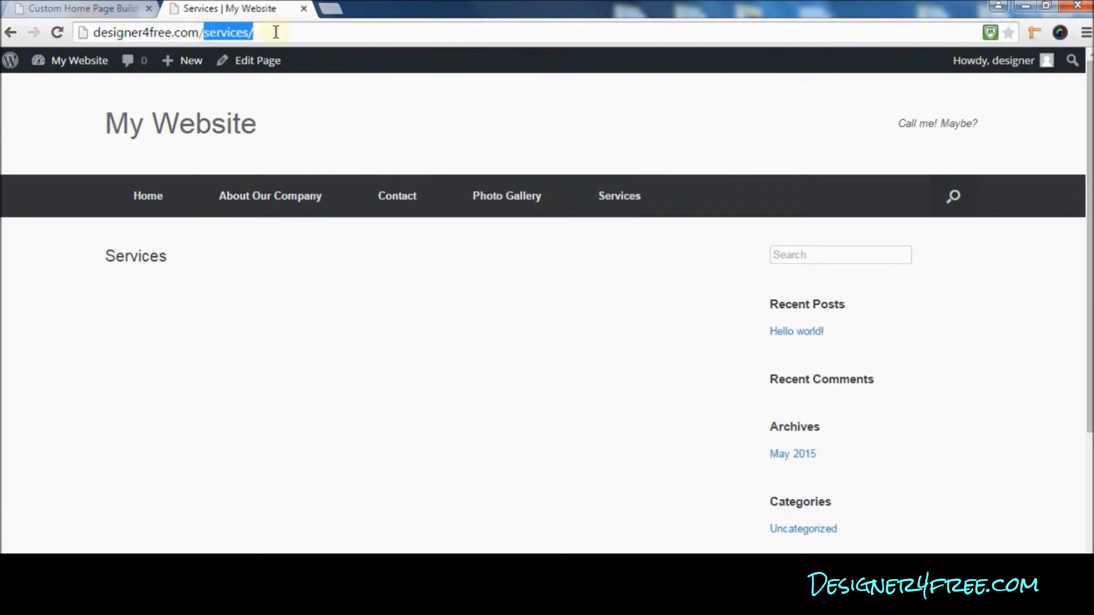
{"action": "left_click", "coordinate": [80, 6]}
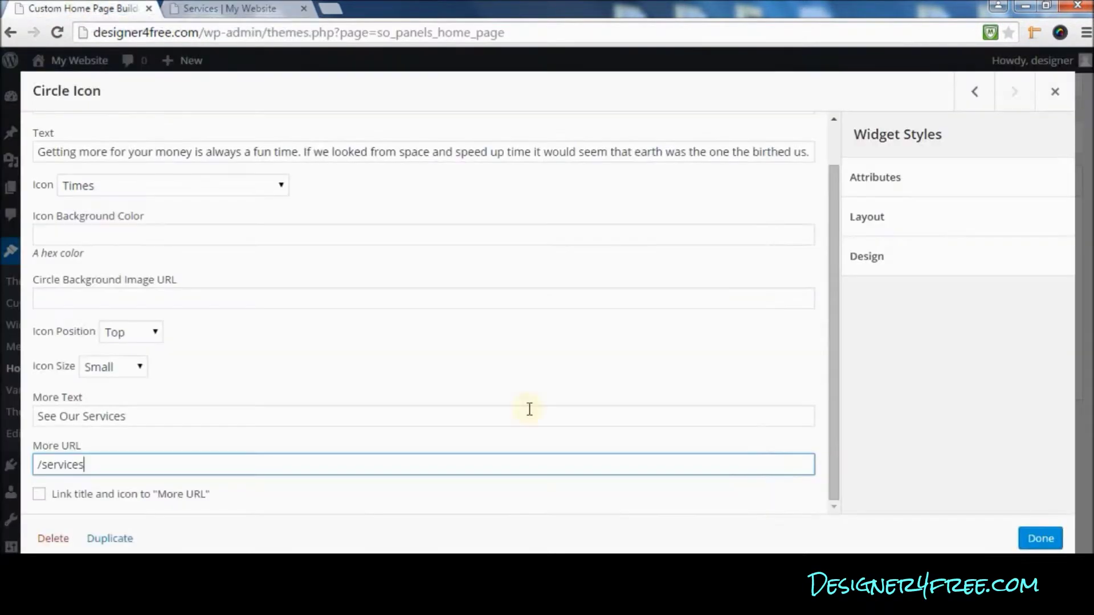
{"action": "left_click", "coordinate": [1044, 537]}
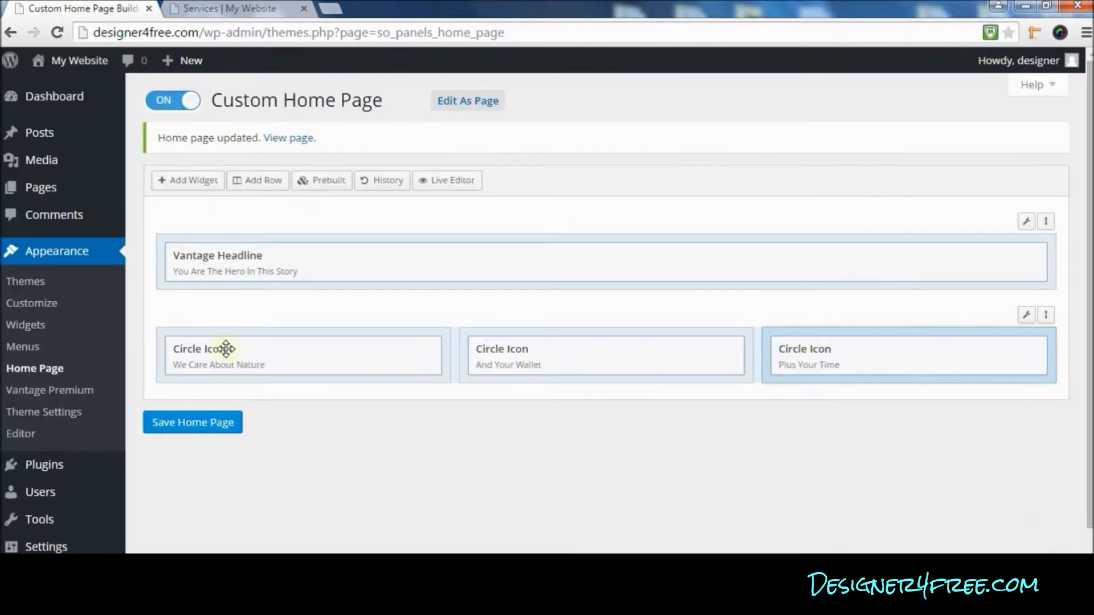
{"action": "left_click", "coordinate": [211, 424]}
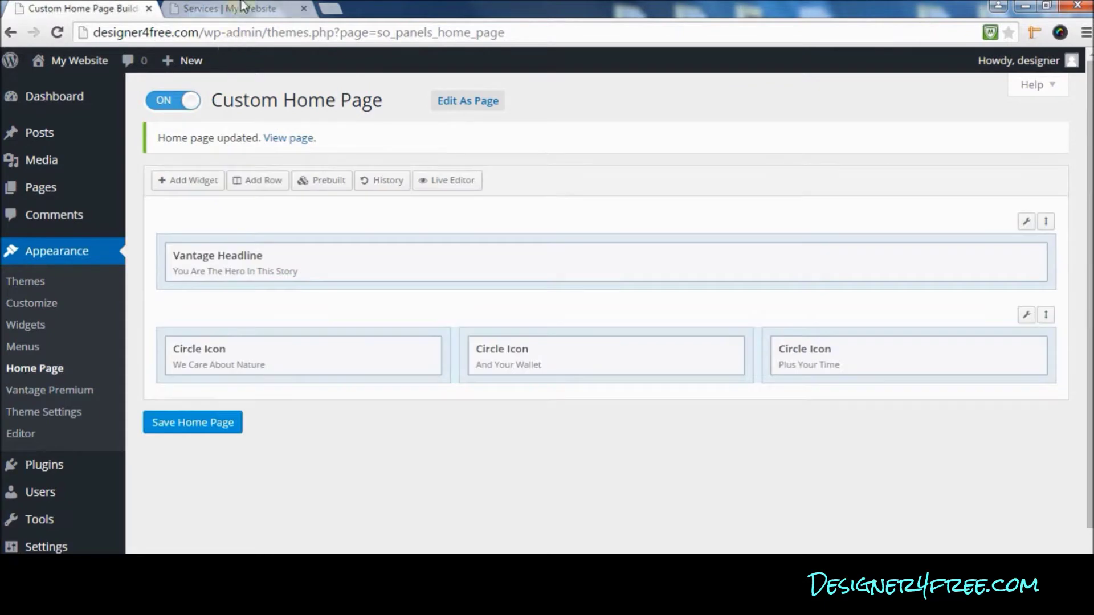
{"action": "left_click", "coordinate": [235, 9]}
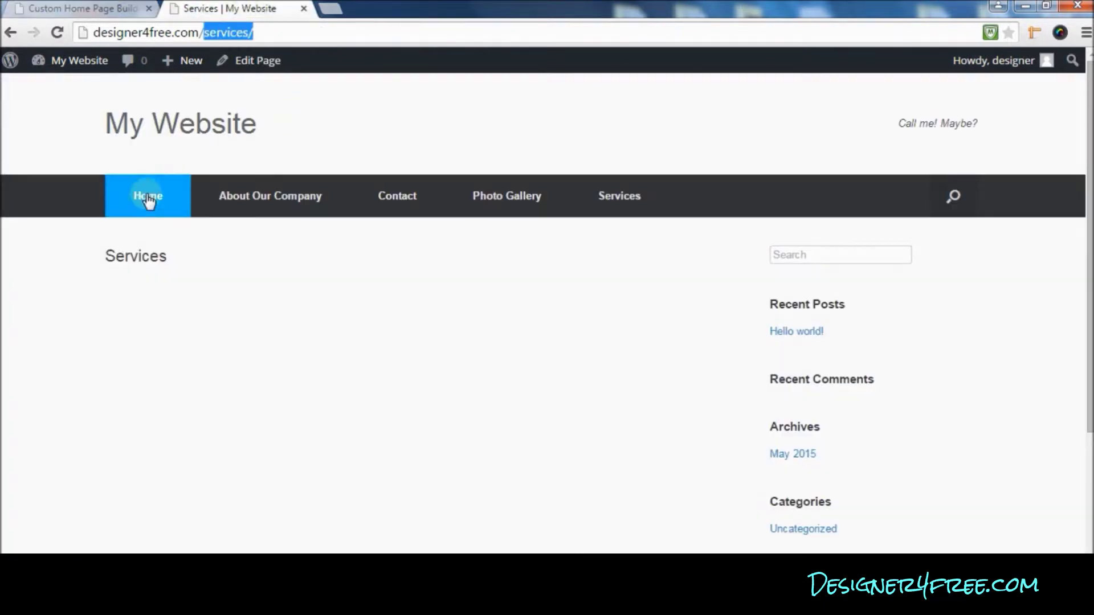
- Test the View Our Work and See Our Services links on the live home page
{"action": "left_click", "coordinate": [159, 122]}
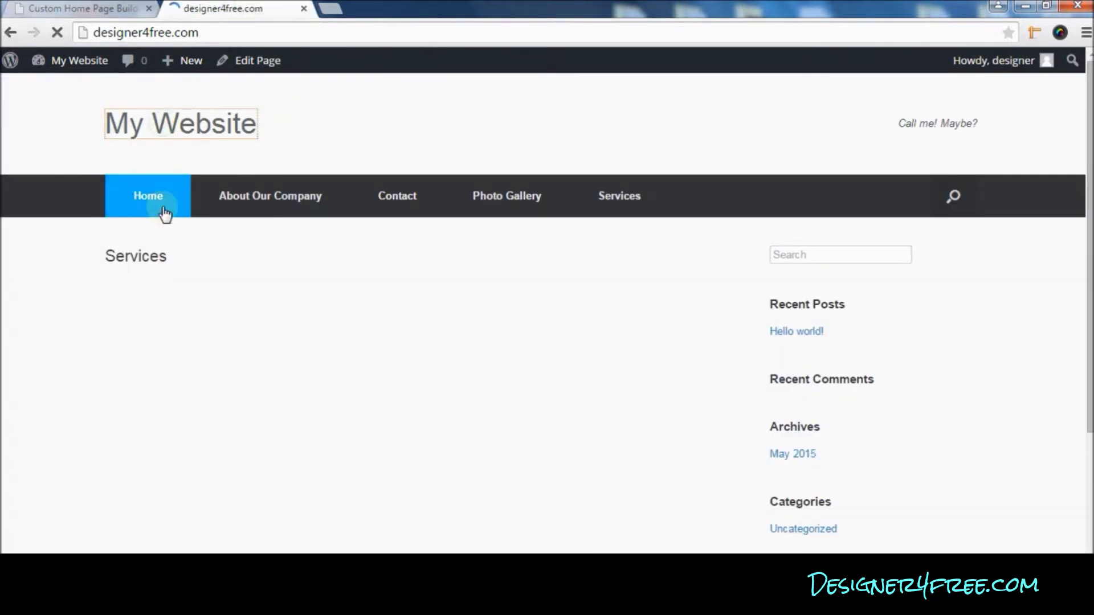
{"action": "scroll", "coordinate": [84, 358], "scroll_direction": "down", "scroll_amount": 8}
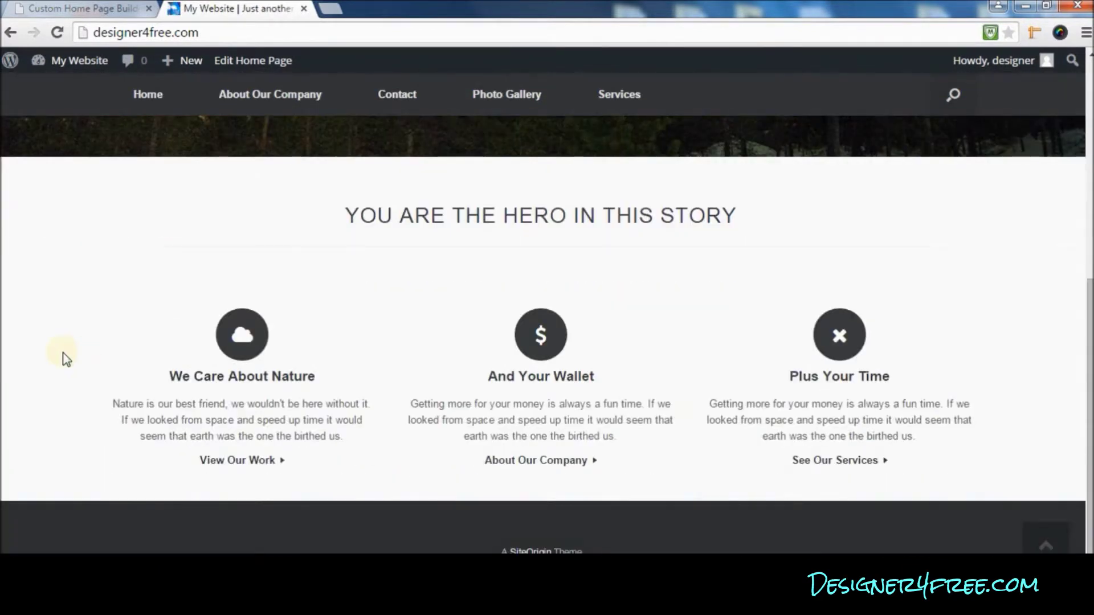
{"action": "scroll", "coordinate": [67, 369], "scroll_direction": "down", "scroll_amount": 2}
{"action": "left_click", "coordinate": [241, 468]}
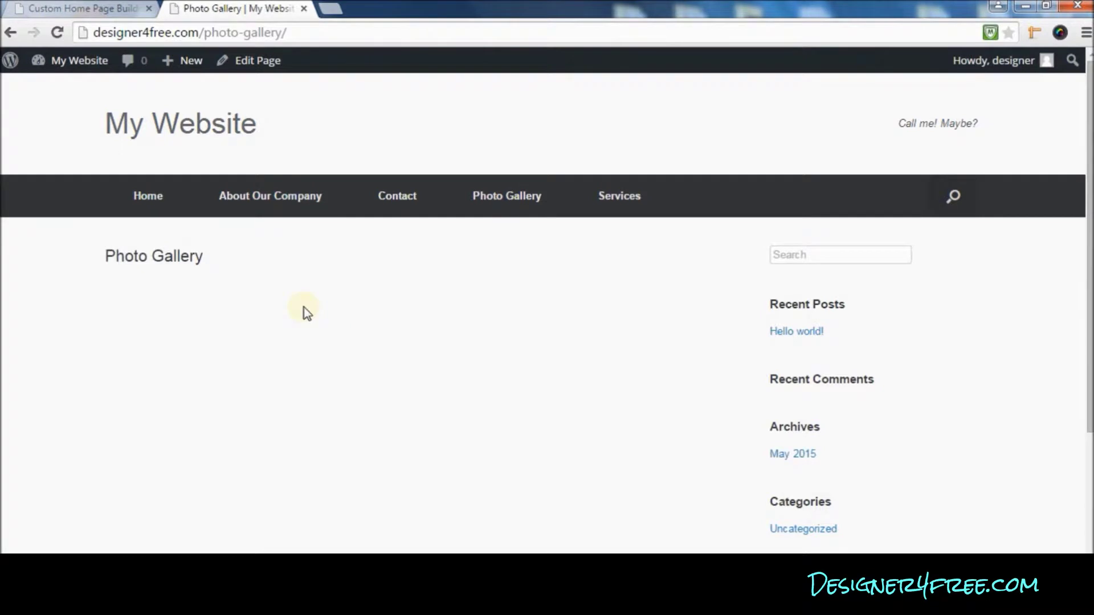
{"action": "left_click", "coordinate": [10, 32]}
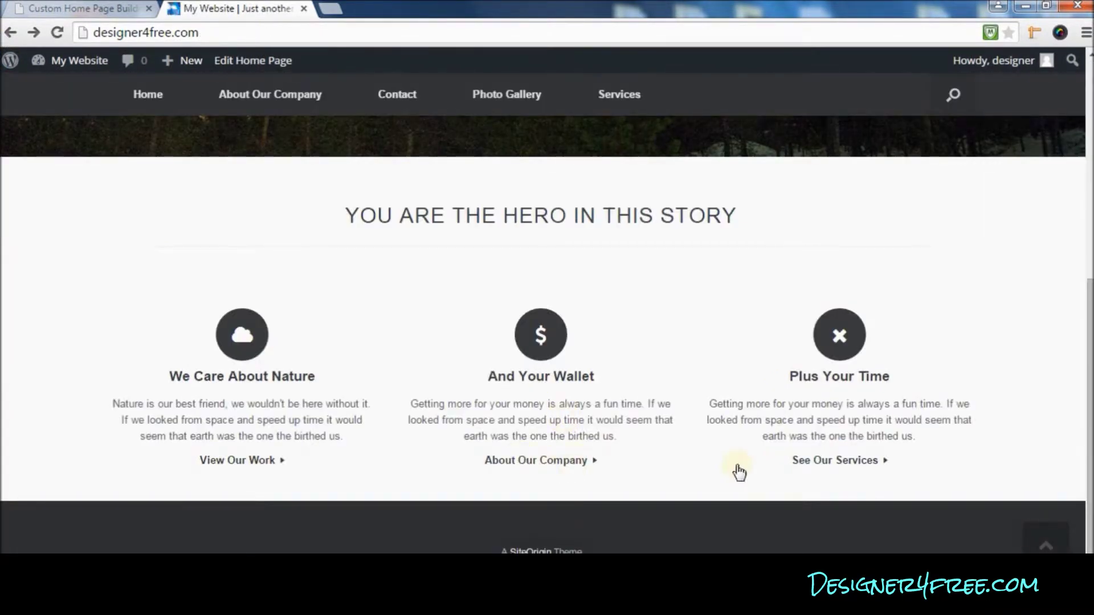
{"action": "left_click", "coordinate": [829, 470]}
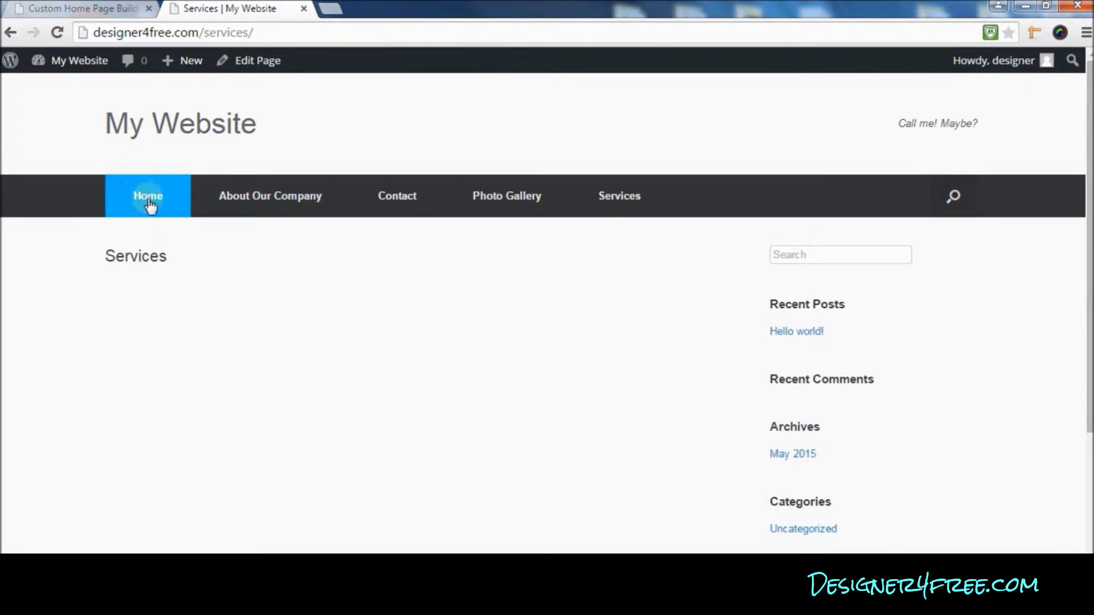
{"action": "left_click", "coordinate": [149, 199]}
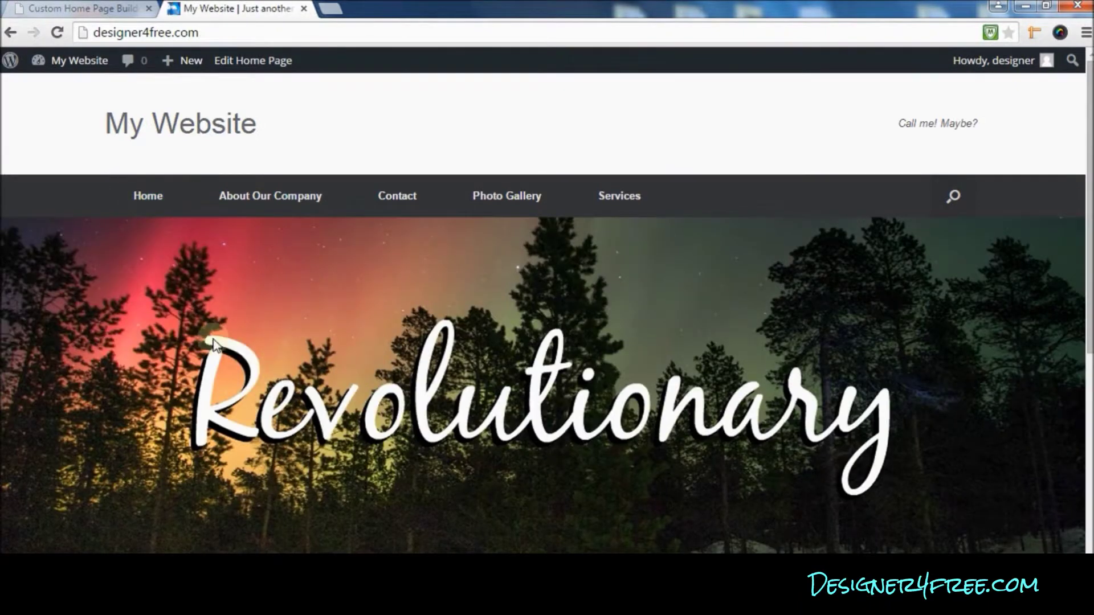
{"action": "scroll", "coordinate": [217, 347], "scroll_direction": "down", "scroll_amount": 5}
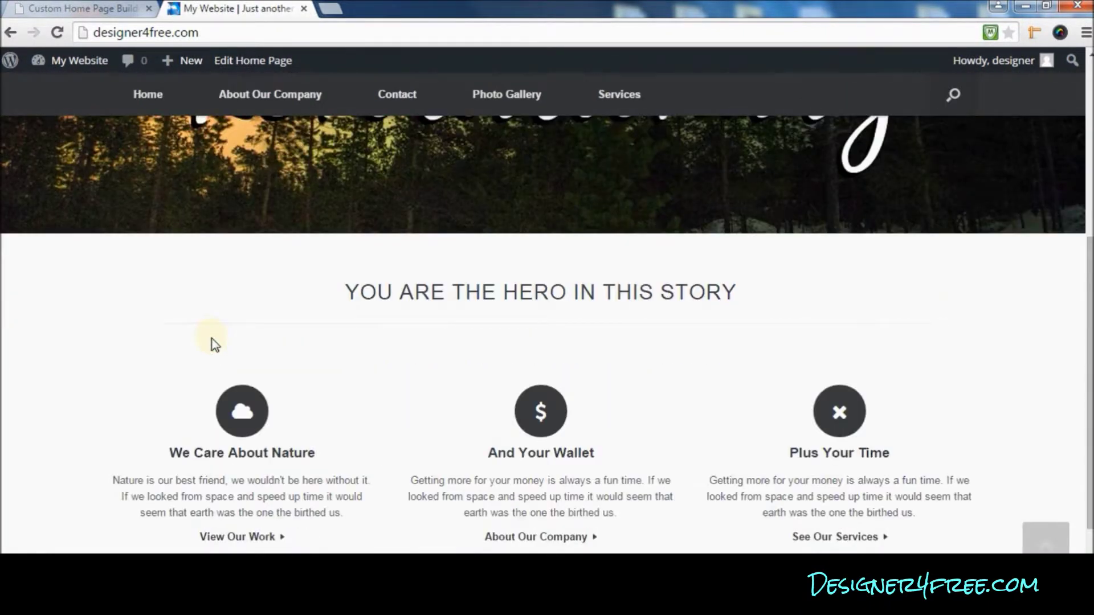
{"action": "scroll", "coordinate": [206, 357], "scroll_direction": "down", "scroll_amount": 1}
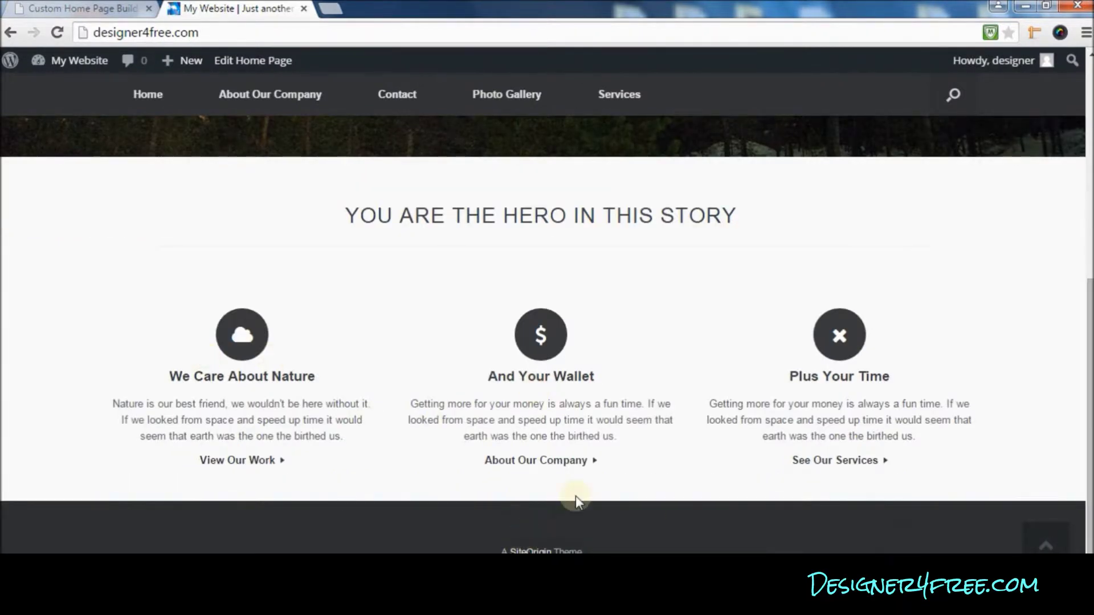
{"action": "scroll", "coordinate": [210, 276], "scroll_direction": "up", "scroll_amount": 6}
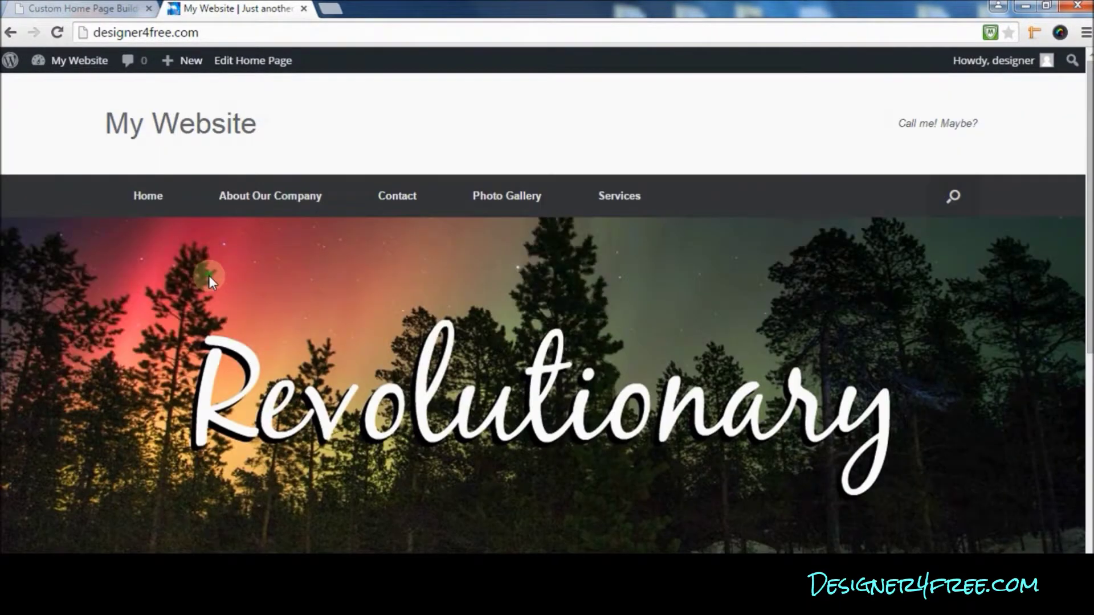
{"action": "left_click", "coordinate": [88, 7]}
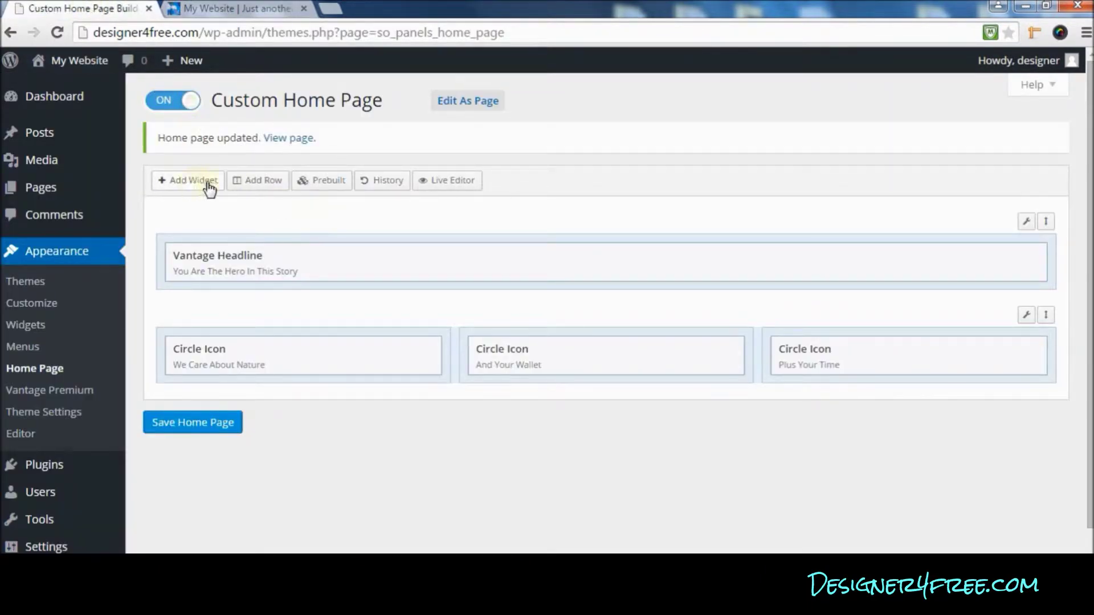
- Insert a two-column even row below the circle icons and put a Text widget in its left cell
{"action": "left_click", "coordinate": [251, 182]}
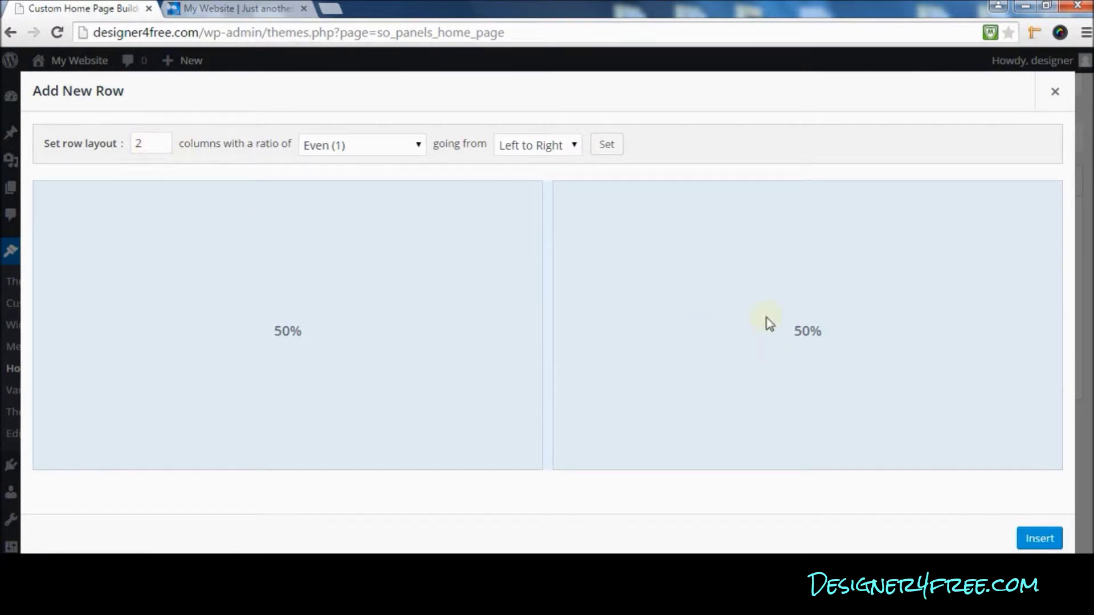
{"action": "left_click", "coordinate": [1040, 543]}
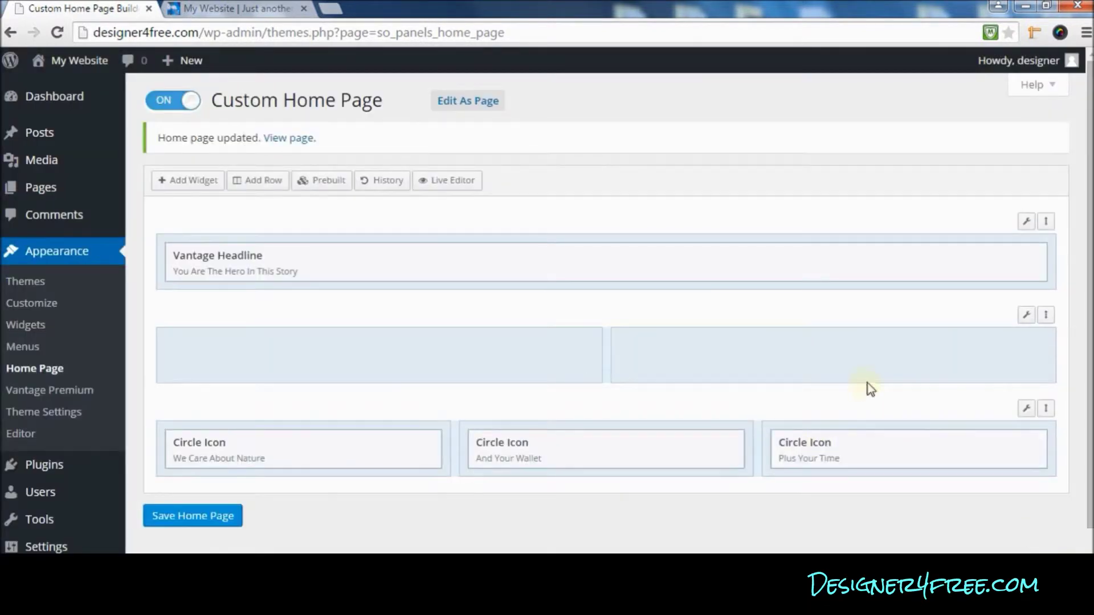
{"action": "left_click_drag", "start_coordinate": [1048, 314], "coordinate": [988, 409]}
{"action": "left_click", "coordinate": [391, 466]}
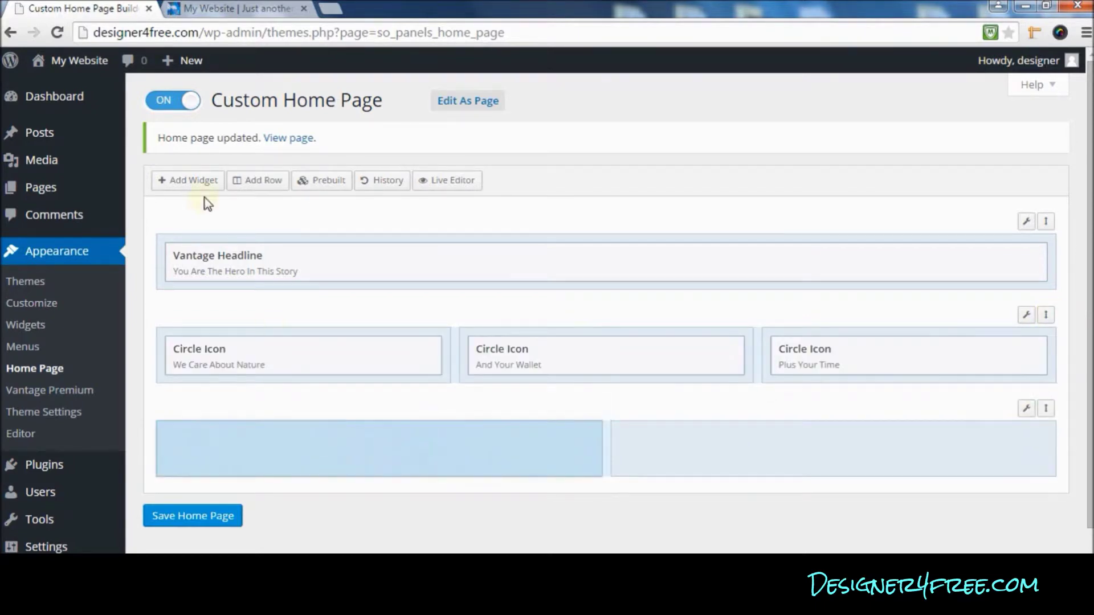
{"action": "left_click", "coordinate": [191, 180]}
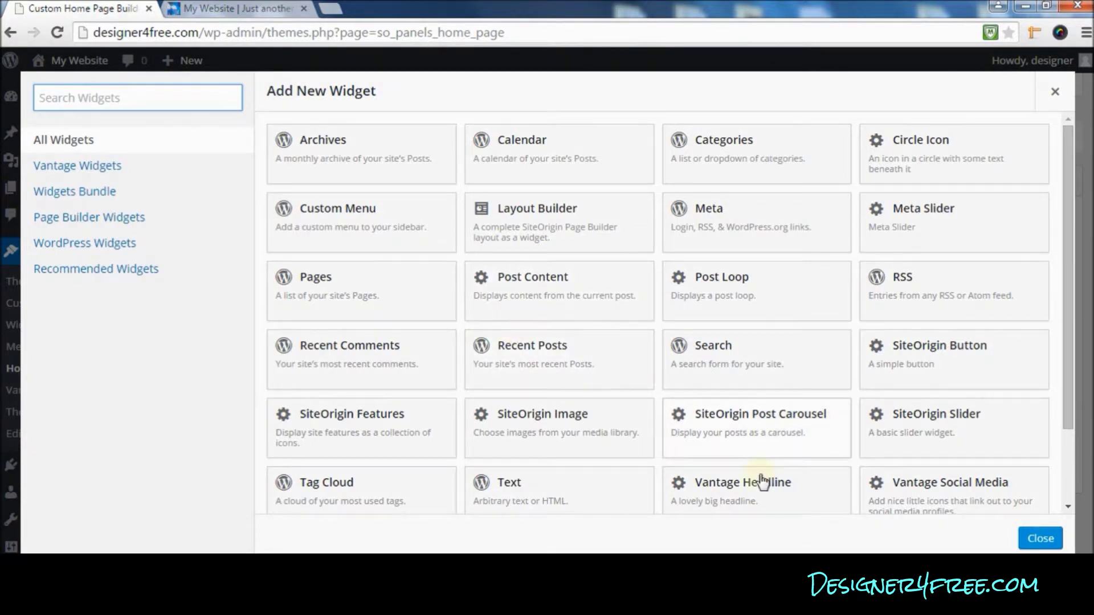
{"action": "left_click", "coordinate": [515, 485]}
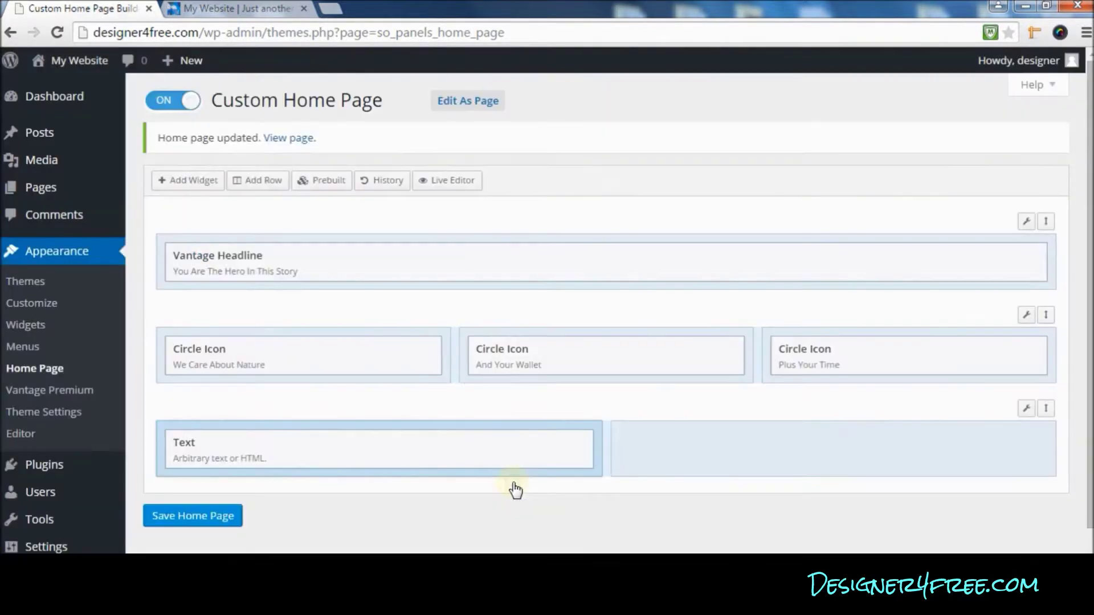
{"action": "left_click", "coordinate": [183, 447]}
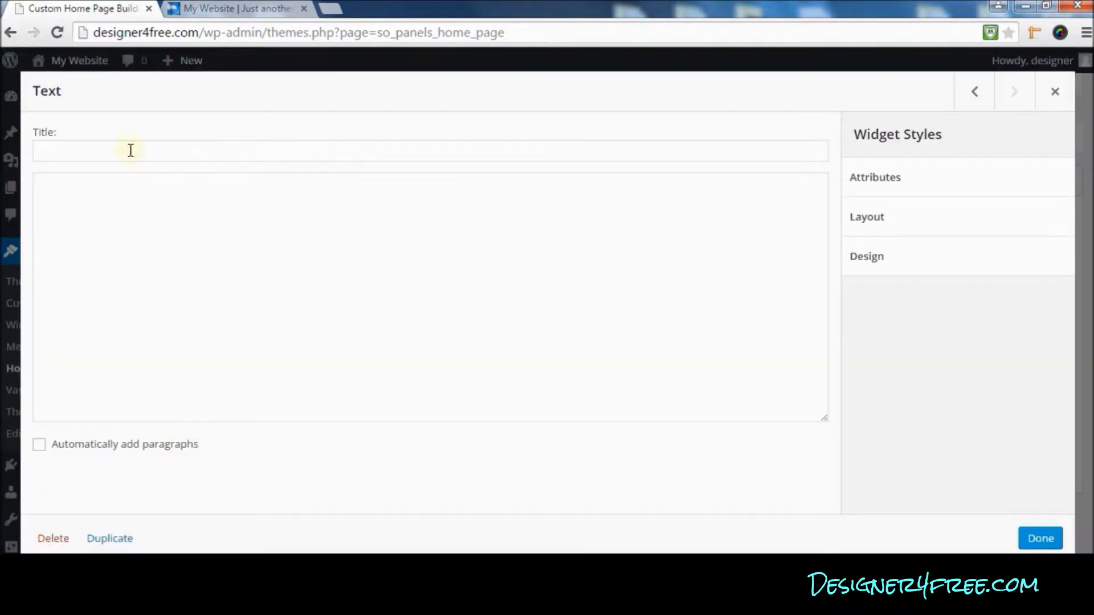
- Title the Text widget 'We are One', paste a Lorem ipsum paragraph as its body, and close it
{"action": "left_click", "coordinate": [111, 149]}
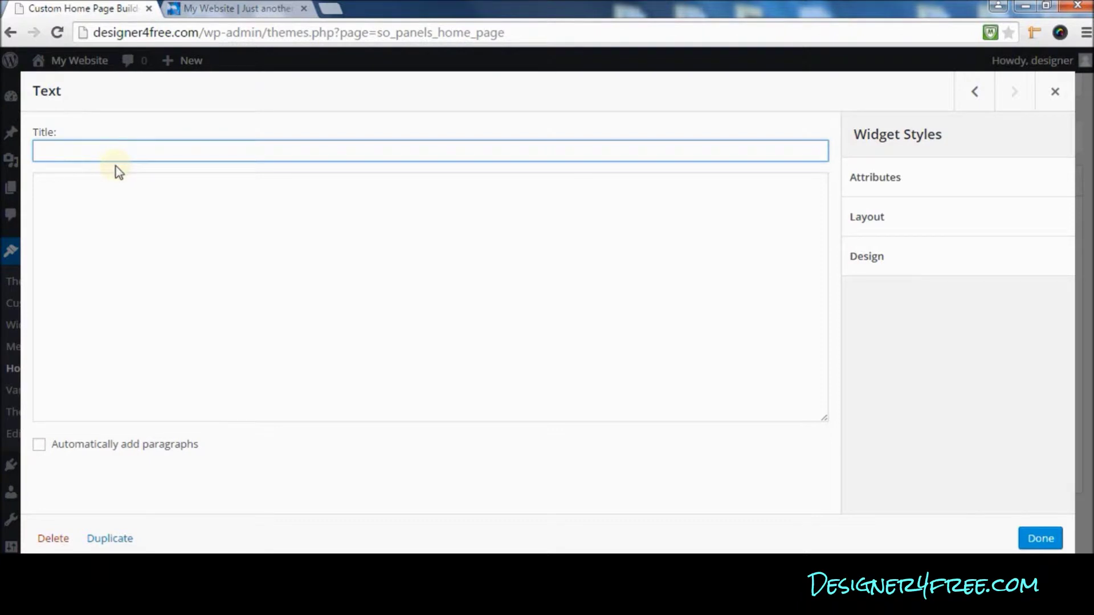
{"action": "type", "text": "We are"}
{"action": "left_click", "coordinate": [119, 202]}
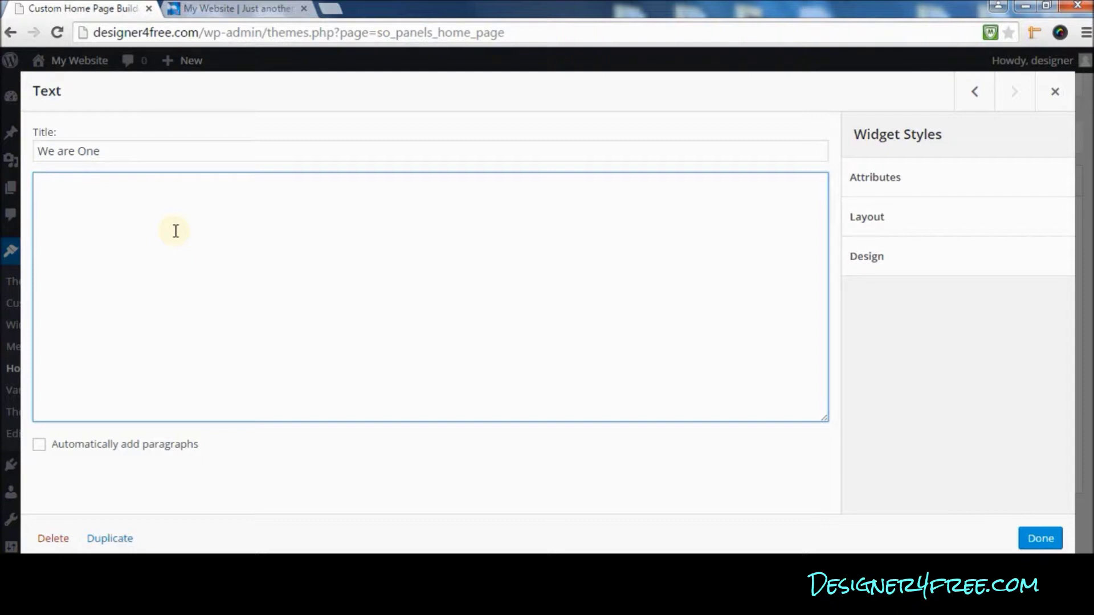
{"action": "type", "text": "Lorem ipsum dolor sit amet, consectetur adipiscing elit. Nulla ante sem, semper sit amet iaculis ut, pharetra vitae elit. Nunc ac interdum nibh. Cum sociis natoque penatibus et magnis dis parturient montes, nascetur ridiculus mus. Mauris pulvinar nunc vel ligula auctor, ut accumsan lectus tincidunt. Curabitur eu pretium neque."}
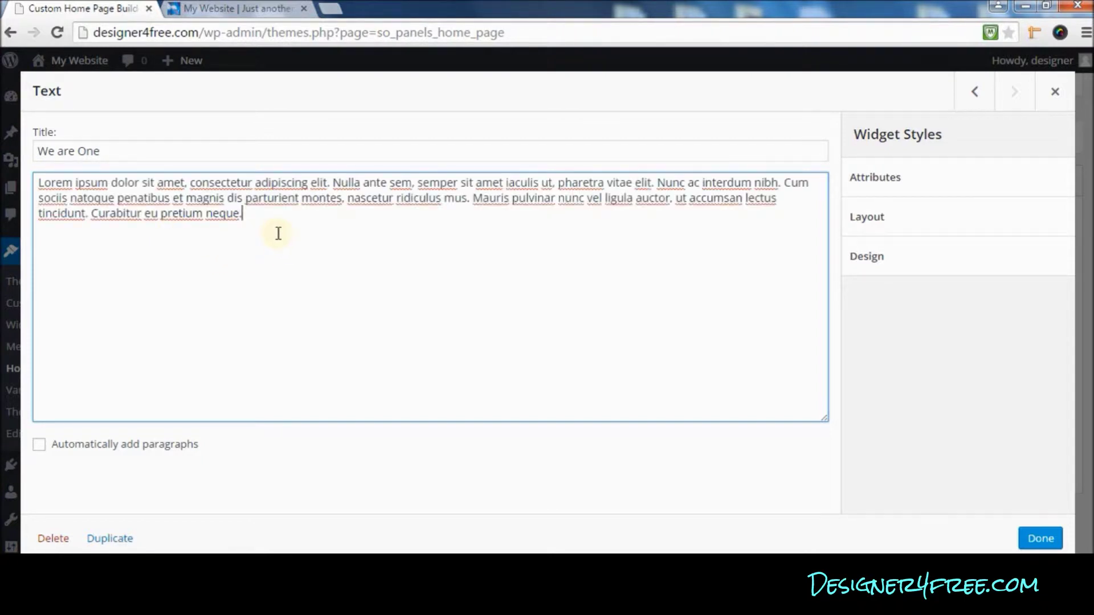
{"action": "left_click", "coordinate": [1033, 546]}
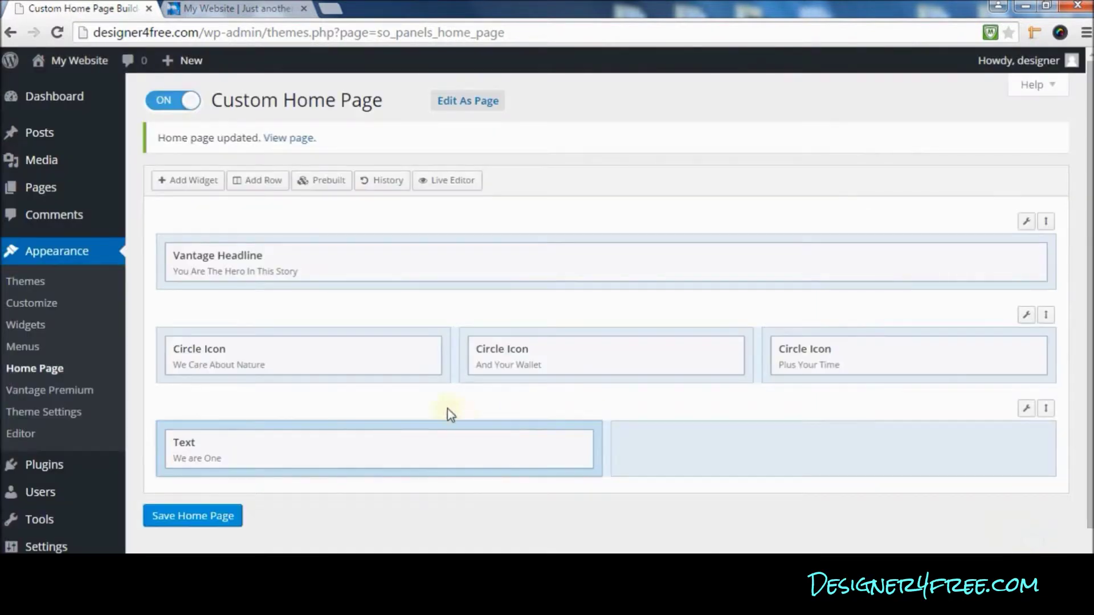
- Add a SiteOrigin Button widget beneath the We are One text
{"action": "mouse_move", "coordinate": [508, 448]}
{"action": "scroll", "coordinate": [361, 434], "scroll_direction": "down", "scroll_amount": 1}
{"action": "scroll", "coordinate": [361, 434], "scroll_direction": "up", "scroll_amount": 1}
{"action": "left_click", "coordinate": [184, 182]}
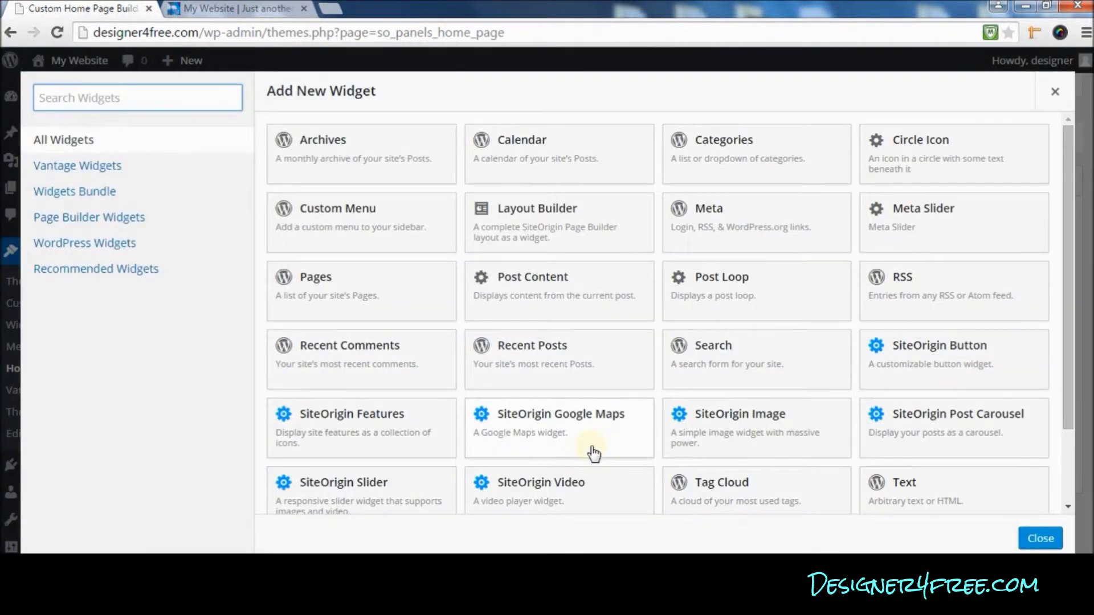
{"action": "left_click", "coordinate": [934, 350]}
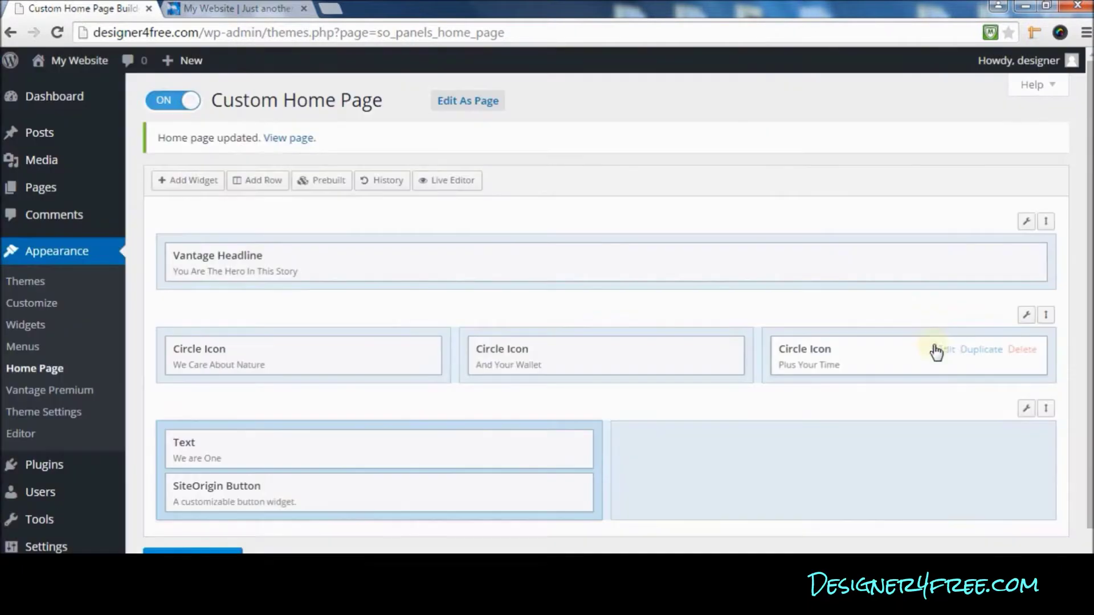
{"action": "left_click", "coordinate": [228, 487]}
- Set the button text to 'See What We Do' with destination URL /photo-gallery
{"action": "left_click", "coordinate": [150, 154]}
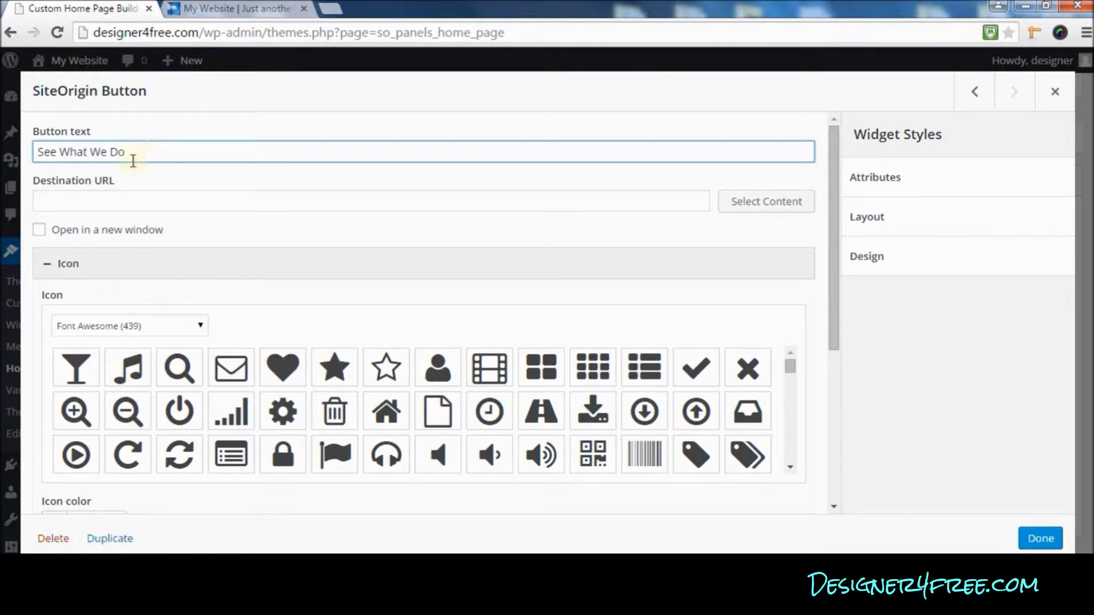
{"action": "left_click", "coordinate": [93, 200]}
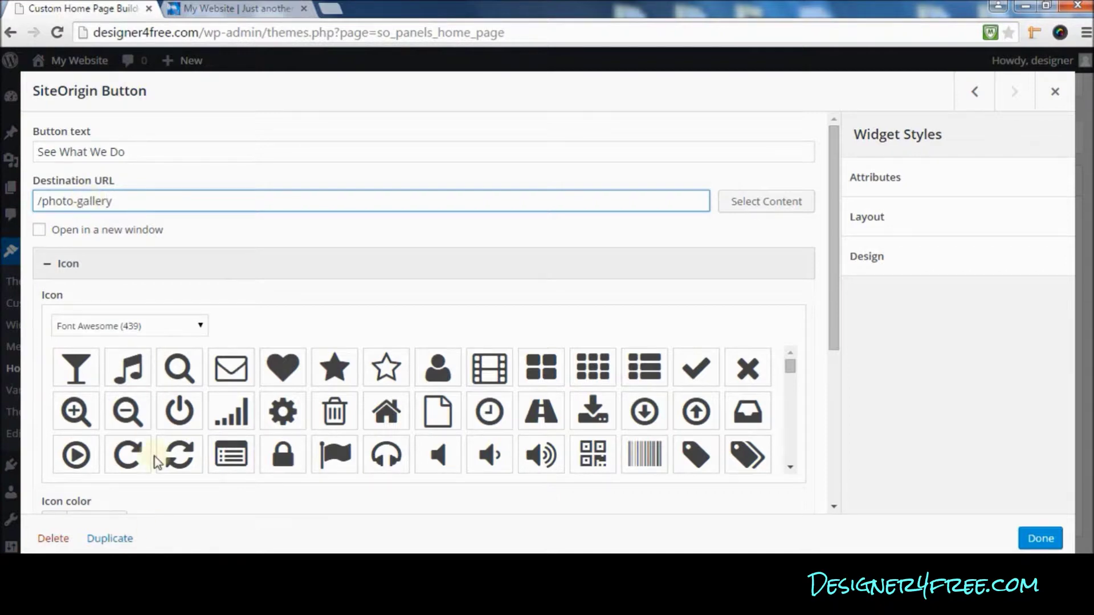
{"action": "scroll", "coordinate": [131, 484], "scroll_direction": "down", "scroll_amount": 5}
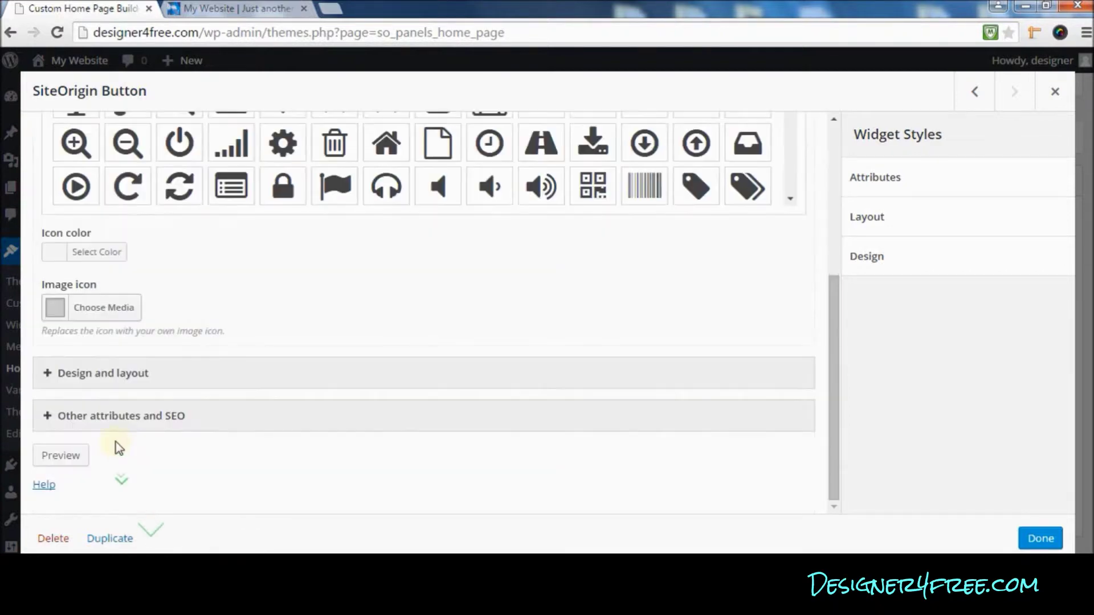
- Align the button right, save the home page, and reload the live site
{"action": "left_click", "coordinate": [72, 376]}
{"action": "left_click", "coordinate": [78, 427]}
{"action": "left_click", "coordinate": [61, 462]}
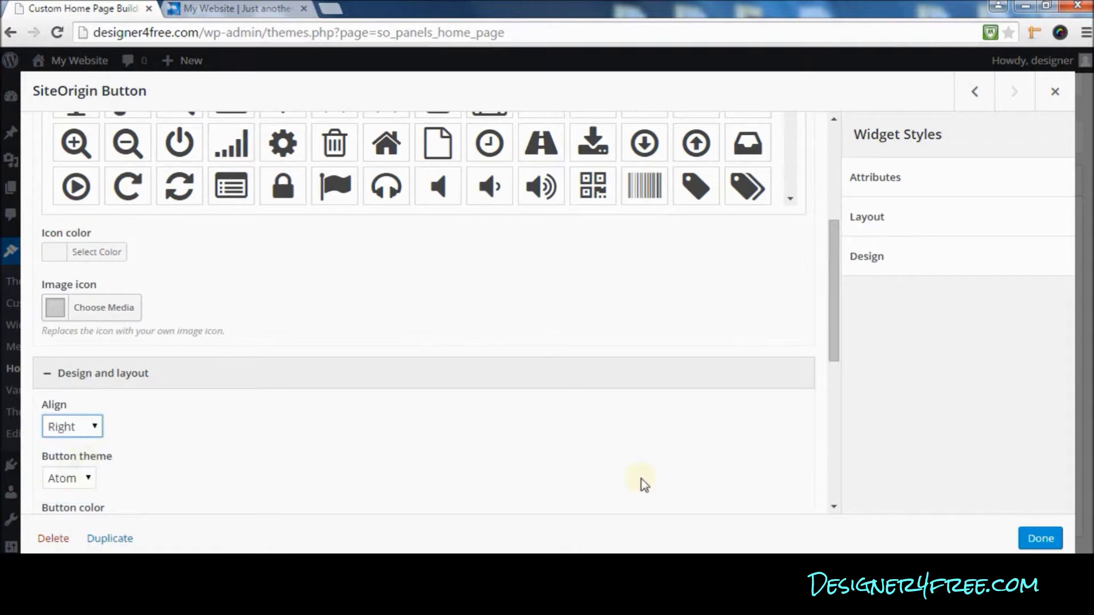
{"action": "left_click", "coordinate": [1040, 537]}
{"action": "left_click", "coordinate": [222, 8]}
{"action": "left_click", "coordinate": [79, 60]}
{"action": "left_click", "coordinate": [103, 7]}
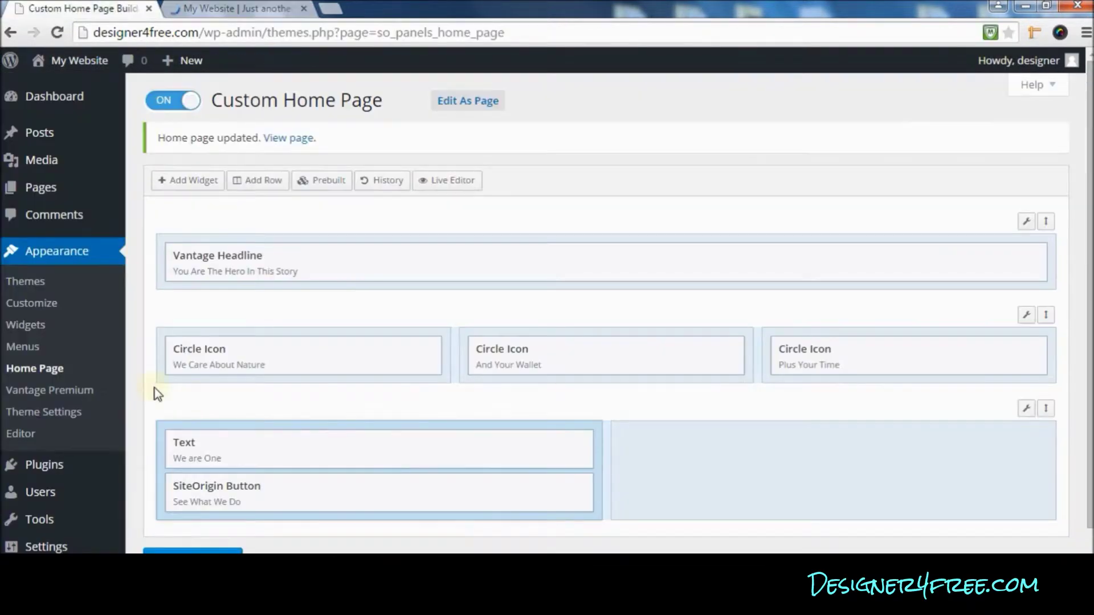
{"action": "left_click", "coordinate": [216, 7]}
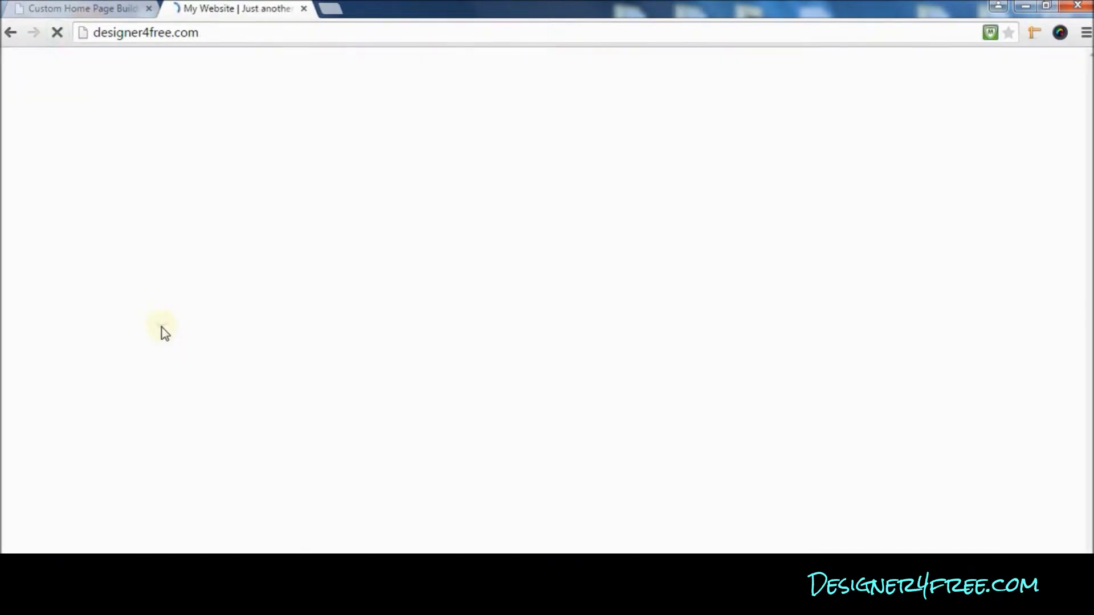
{"action": "scroll", "coordinate": [160, 328], "scroll_direction": "down", "scroll_amount": 8}
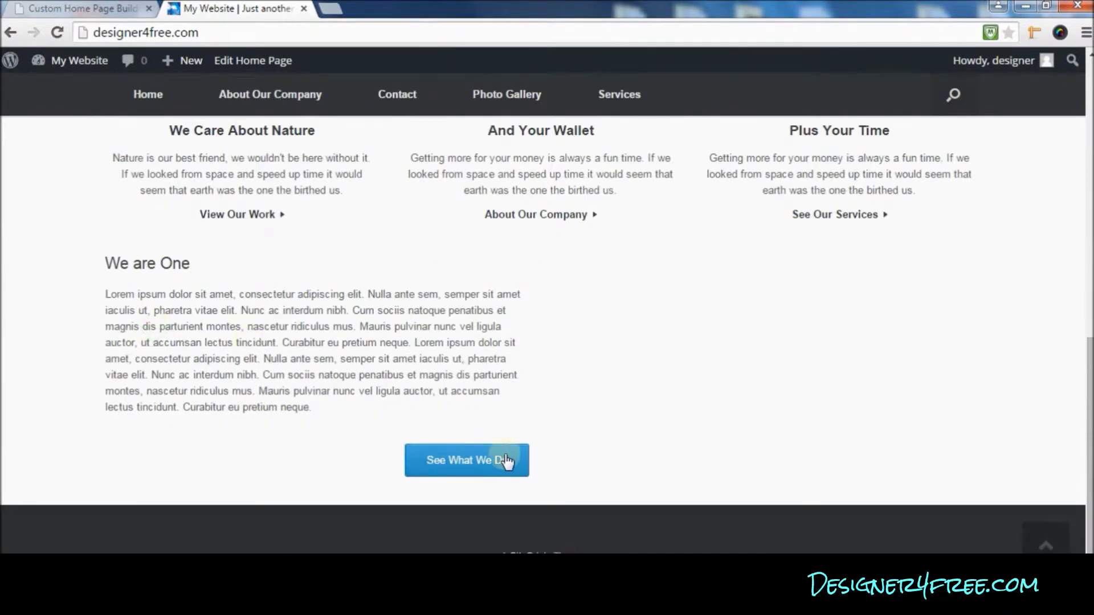
{"action": "left_click", "coordinate": [69, 6]}
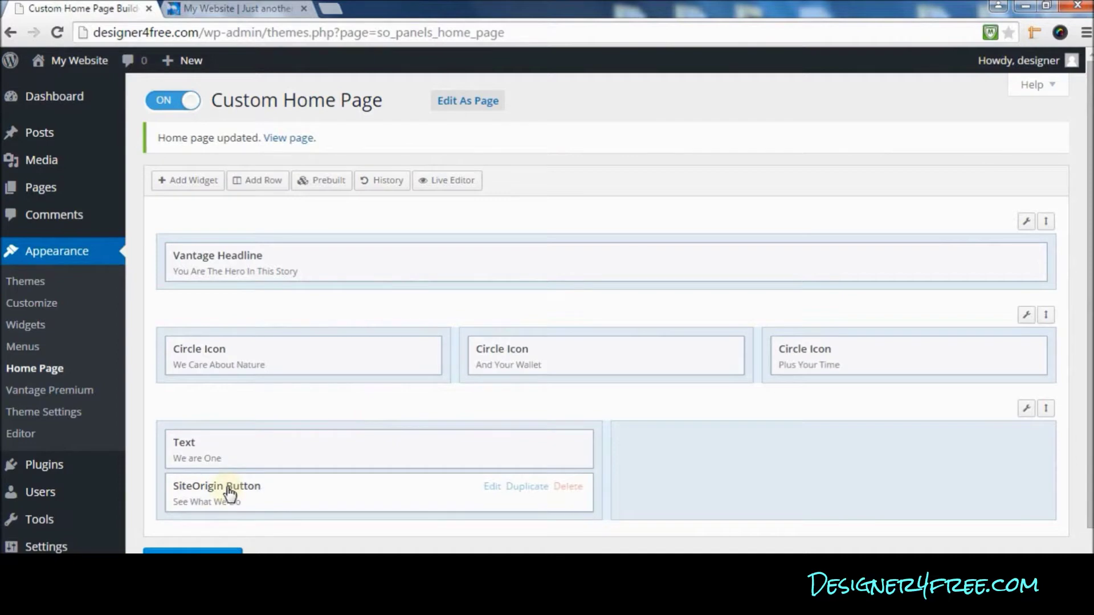
- Change the See What We Do button's alignment to Center and save the home page
{"action": "left_click", "coordinate": [240, 491]}
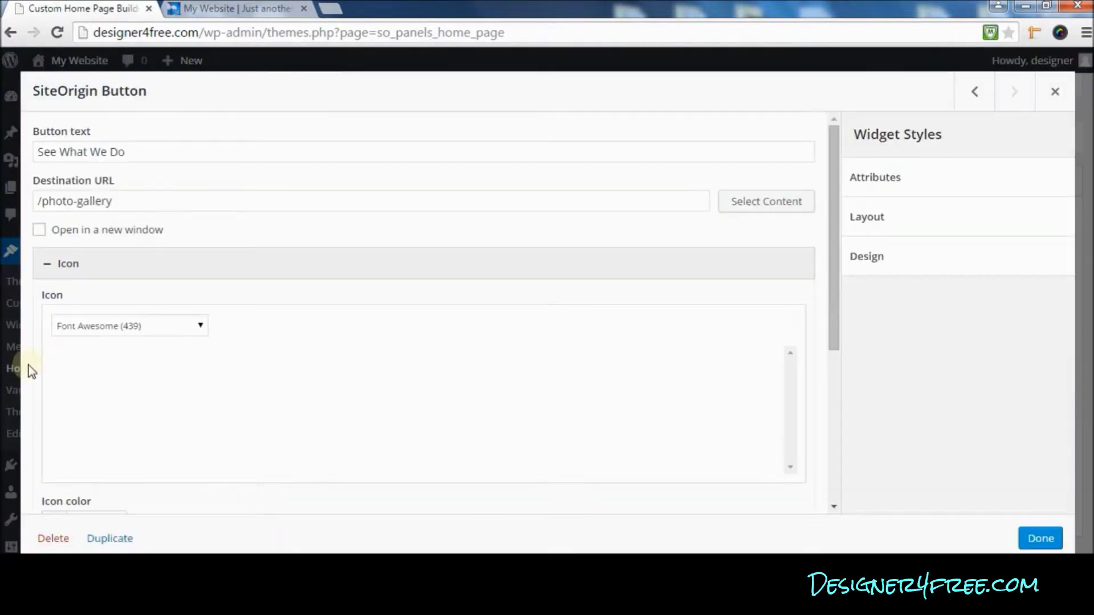
{"action": "scroll", "coordinate": [30, 370], "scroll_direction": "down", "scroll_amount": 5}
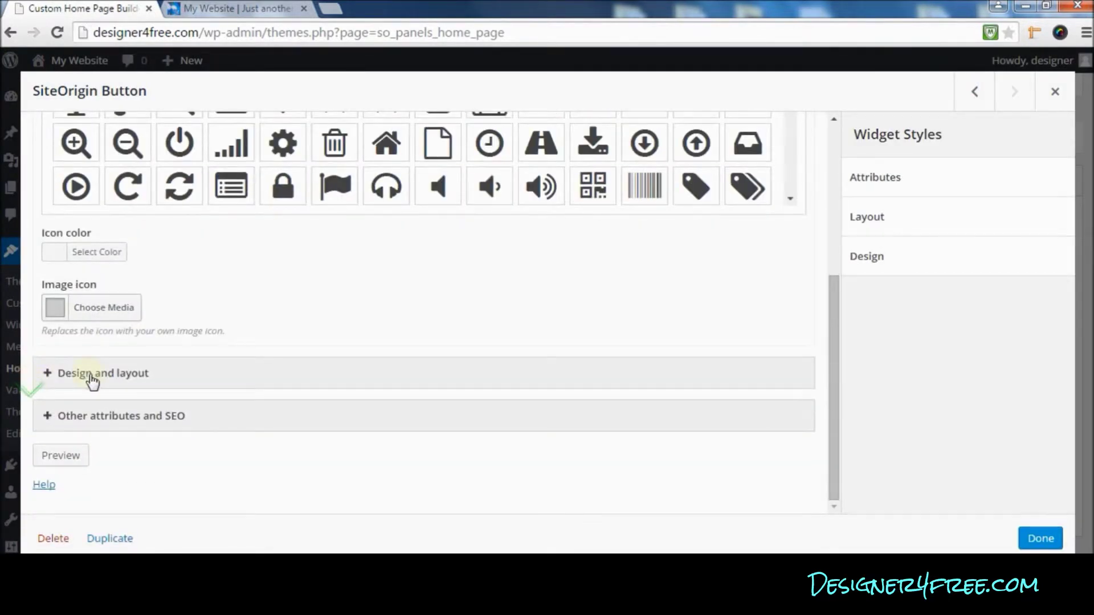
{"action": "left_click", "coordinate": [89, 373]}
{"action": "left_click", "coordinate": [91, 428]}
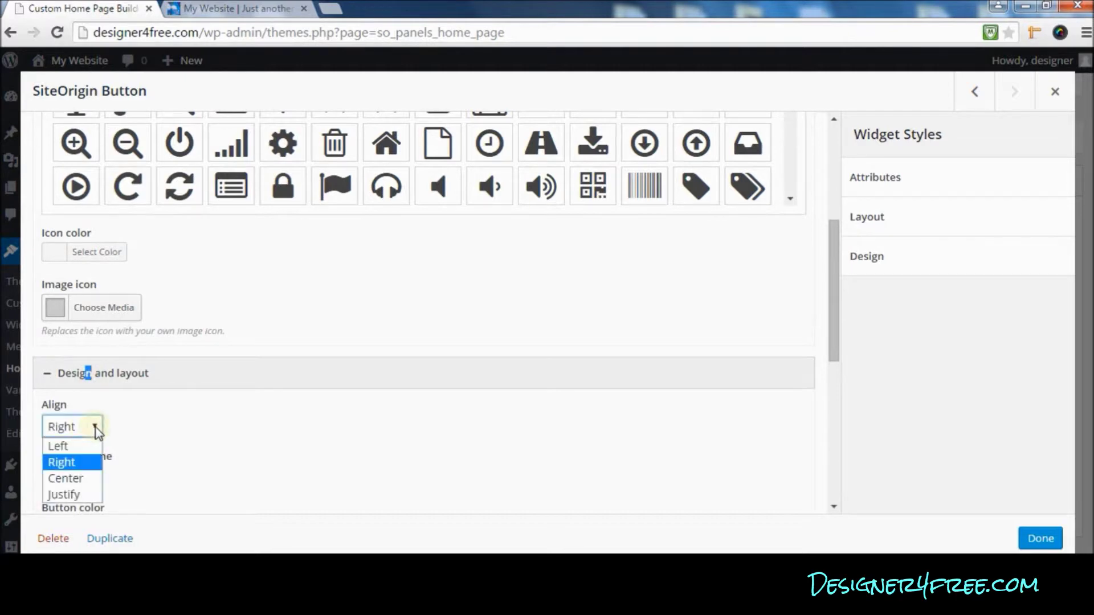
{"action": "left_click", "coordinate": [74, 482]}
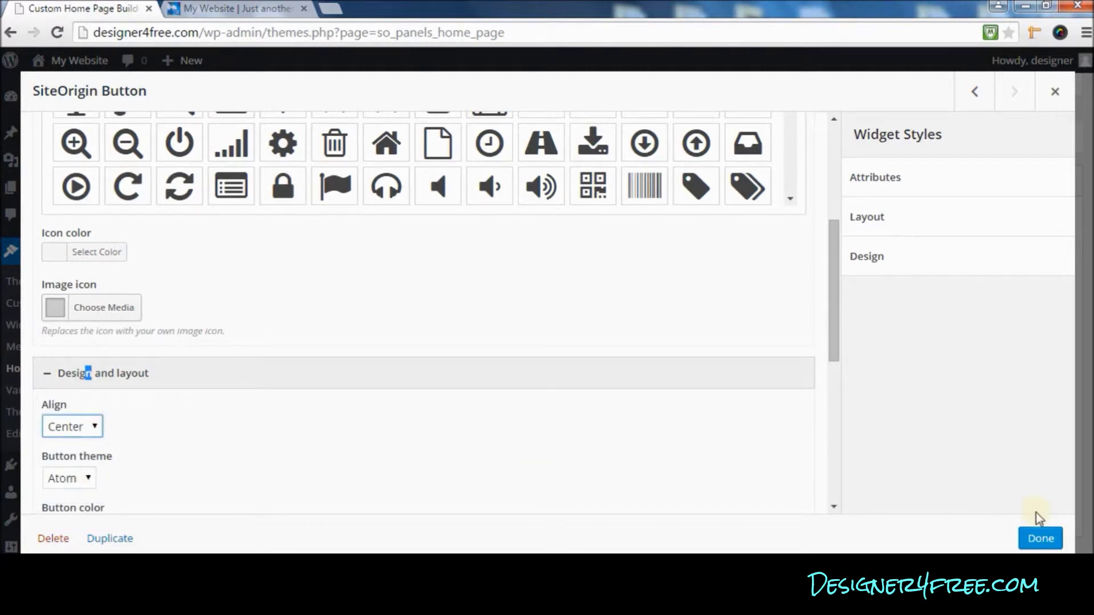
{"action": "left_click", "coordinate": [1040, 538]}
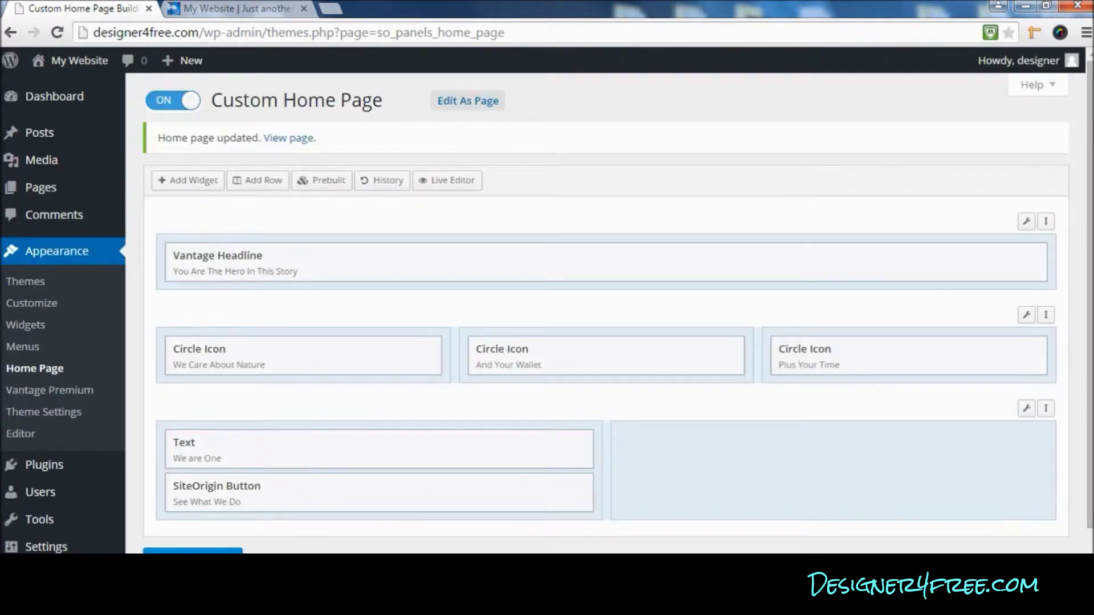
{"action": "left_click", "coordinate": [188, 550]}
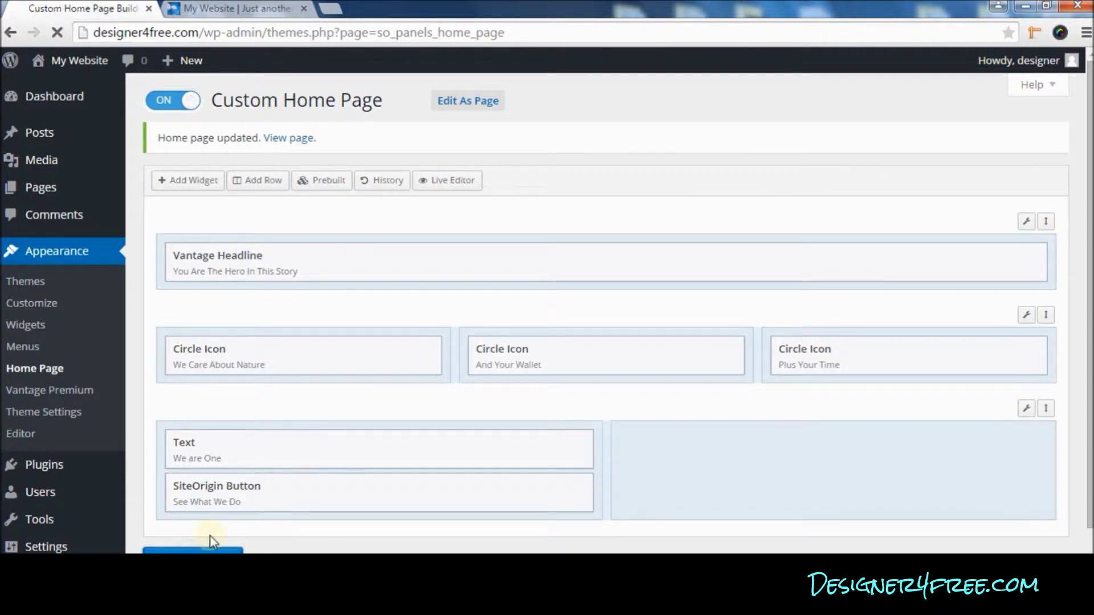
- Confirm on the live site that the button opens the Photo Gallery page
{"action": "left_click", "coordinate": [274, 8]}
{"action": "left_click", "coordinate": [58, 34]}
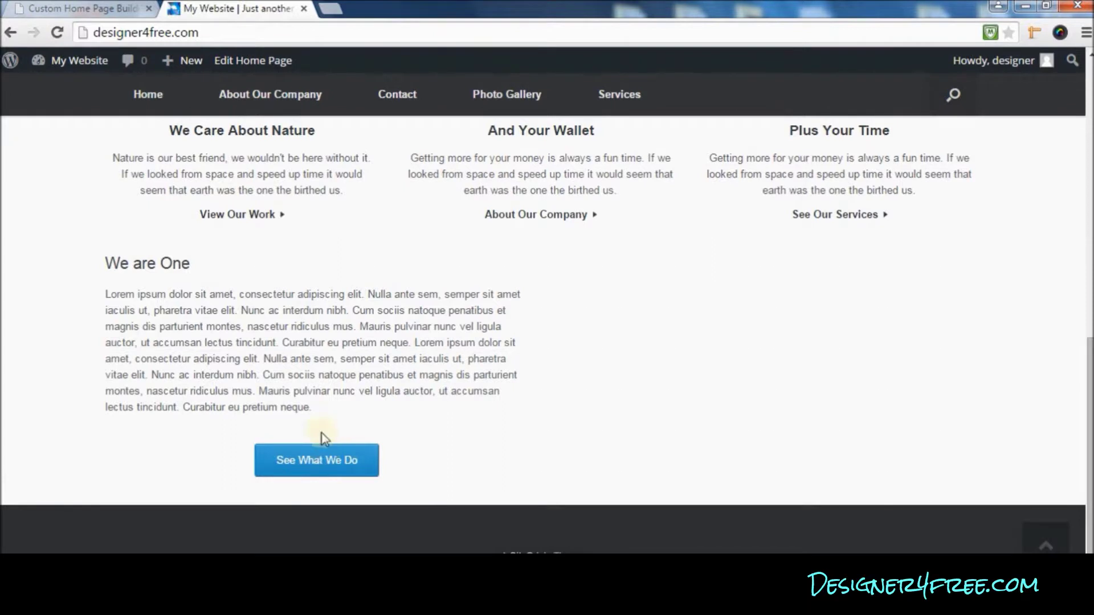
{"action": "left_click", "coordinate": [313, 462]}
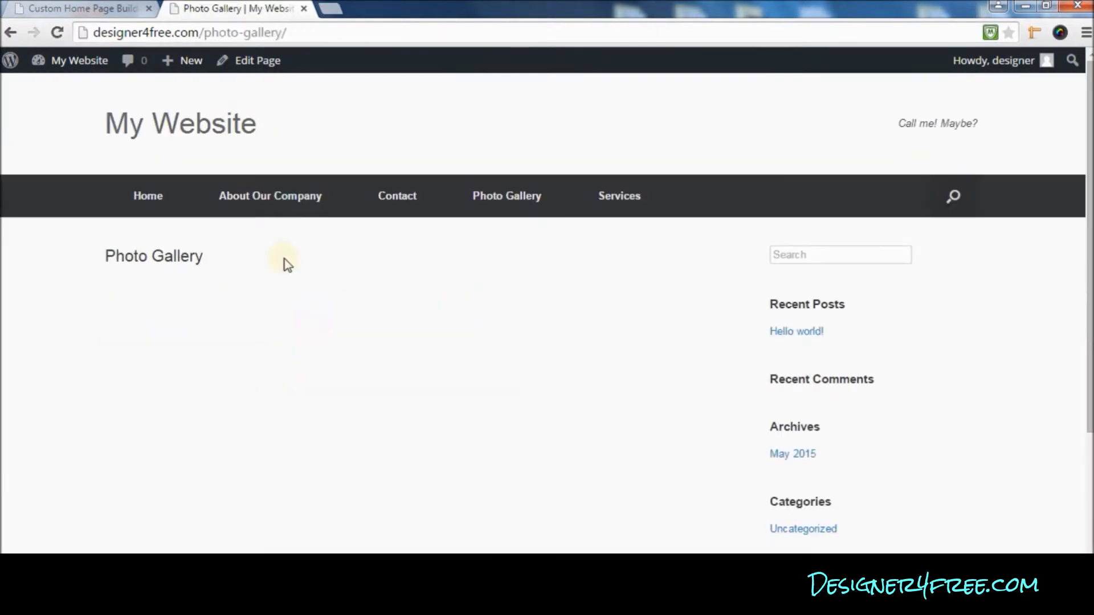
{"action": "left_click", "coordinate": [150, 202]}
{"action": "left_click", "coordinate": [86, 8]}
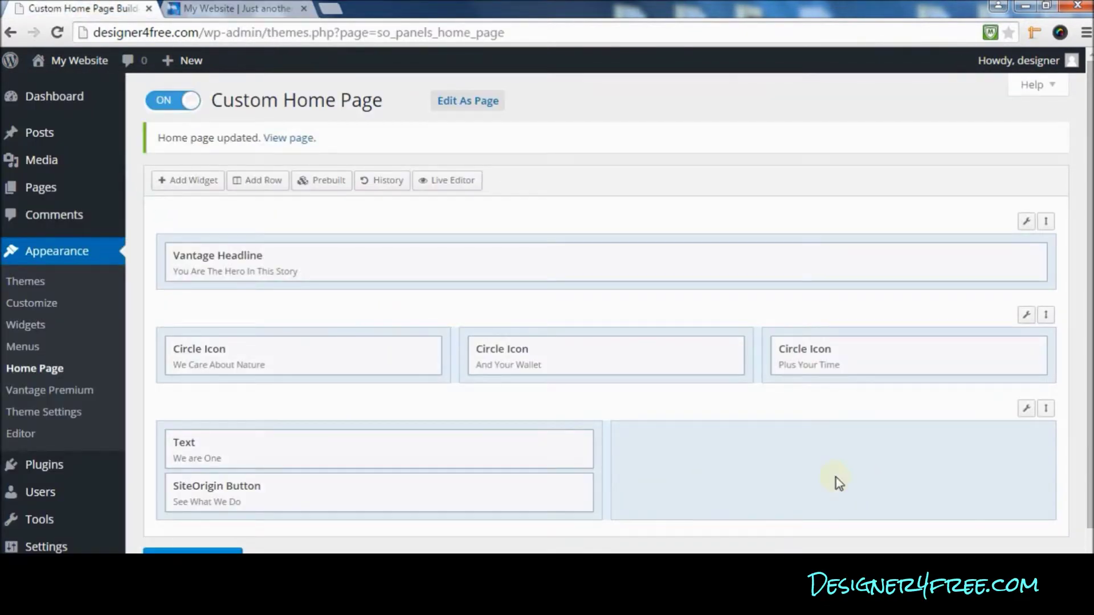
- Add a SiteOrigin Video widget to the empty right cell beside the We are One text
{"action": "left_click", "coordinate": [780, 462]}
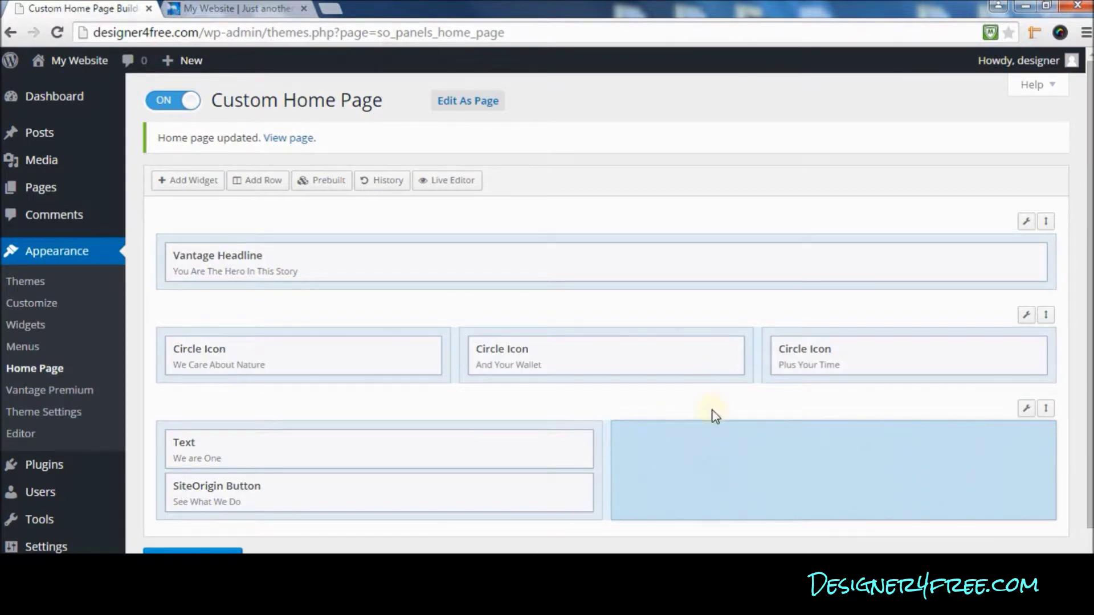
{"action": "left_click", "coordinate": [200, 181]}
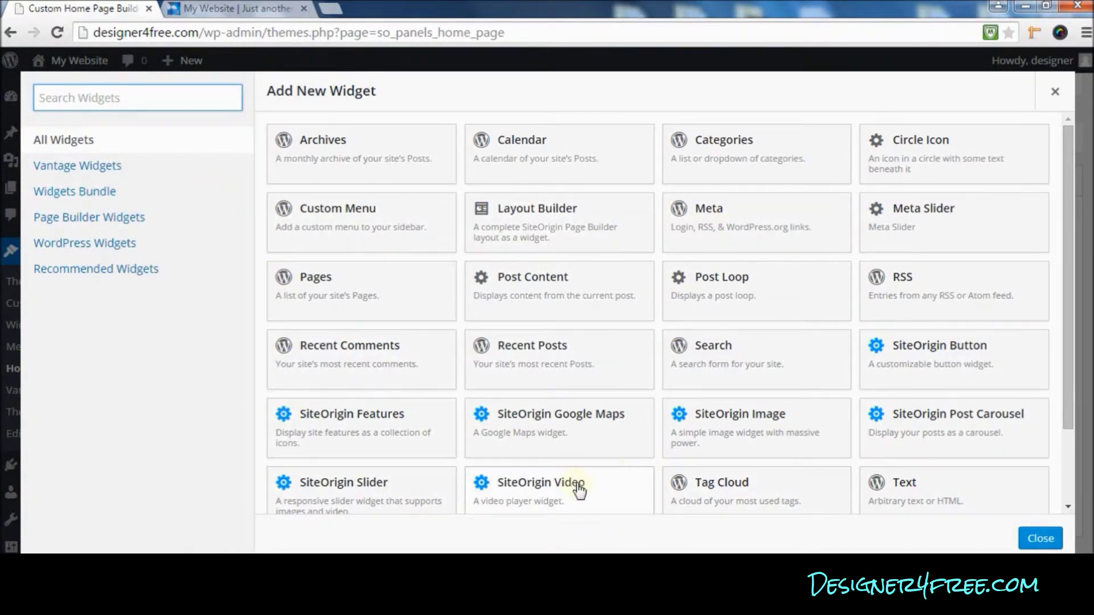
{"action": "left_click", "coordinate": [548, 490]}
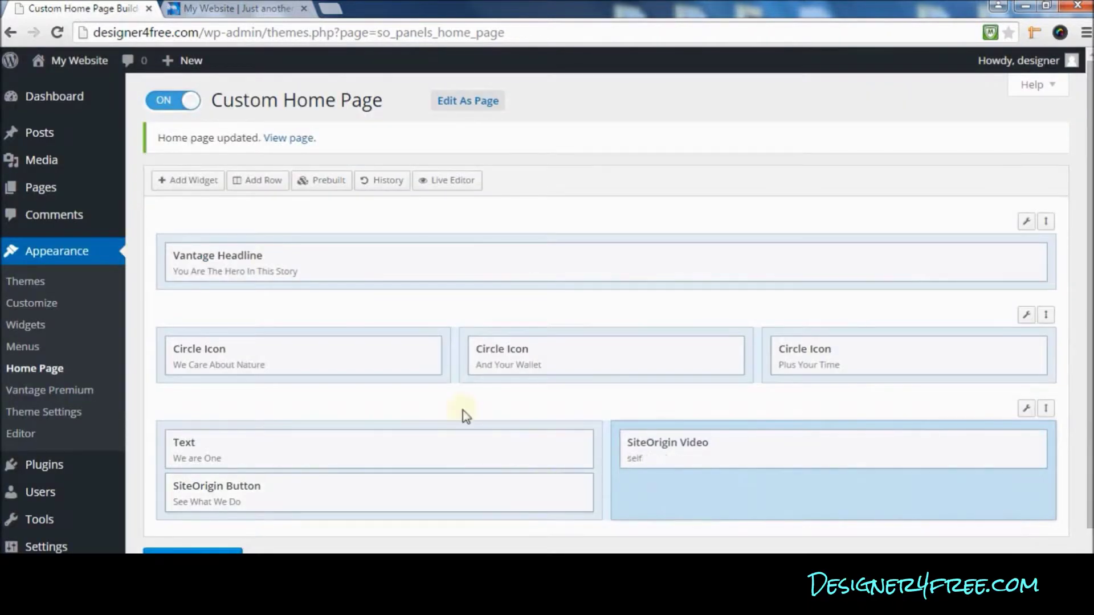
{"action": "left_click", "coordinate": [675, 450]}
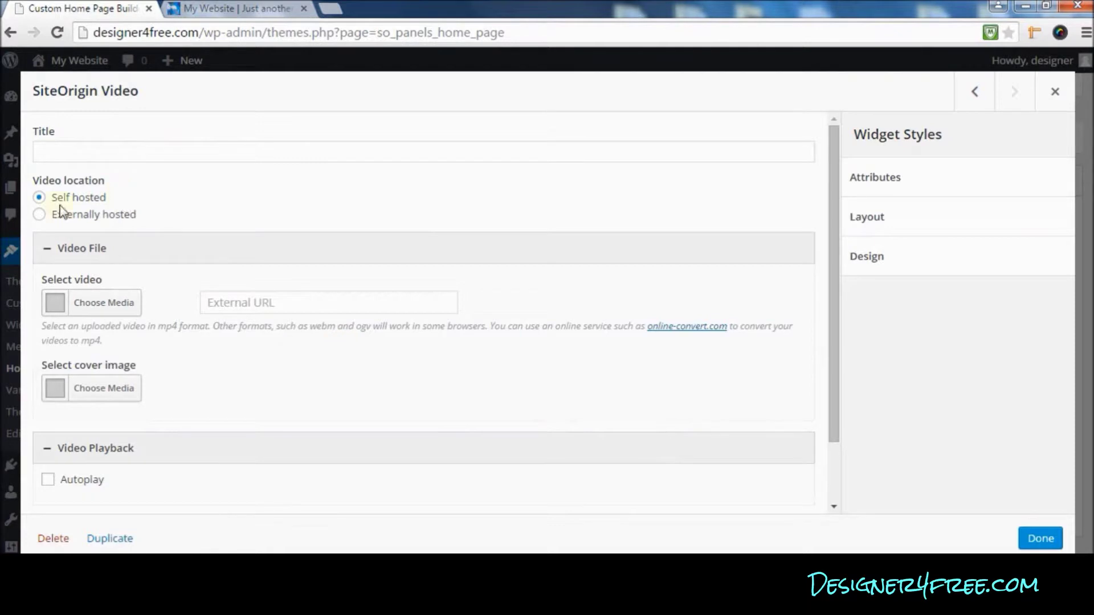
- Set the video to Externally hosted and open a new browser tab to find its URL
{"action": "left_click", "coordinate": [39, 214]}
{"action": "left_click", "coordinate": [92, 154]}
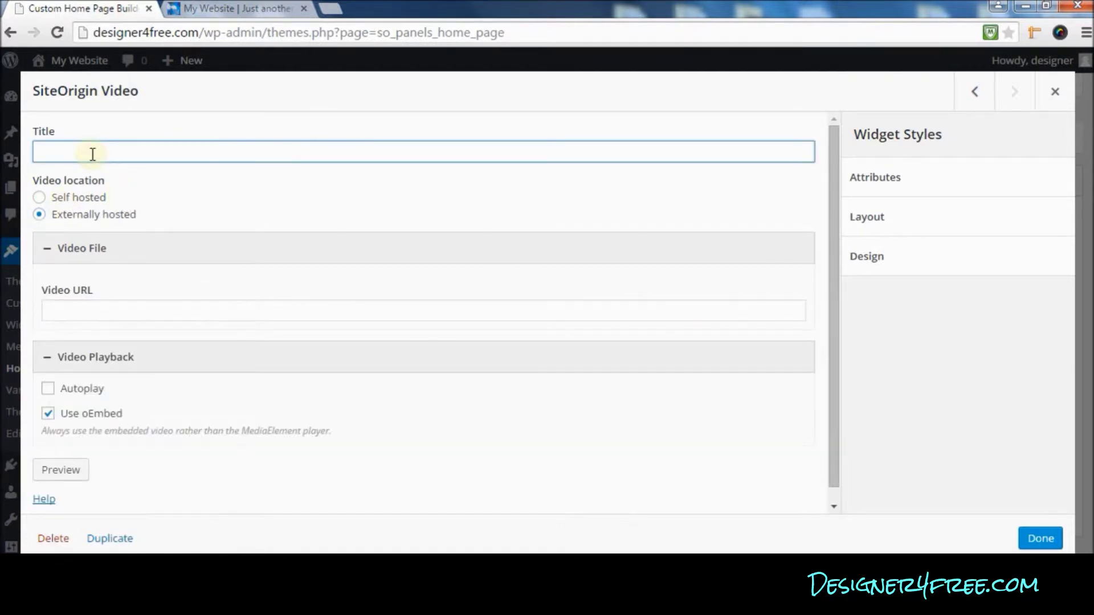
{"action": "left_click", "coordinate": [125, 318]}
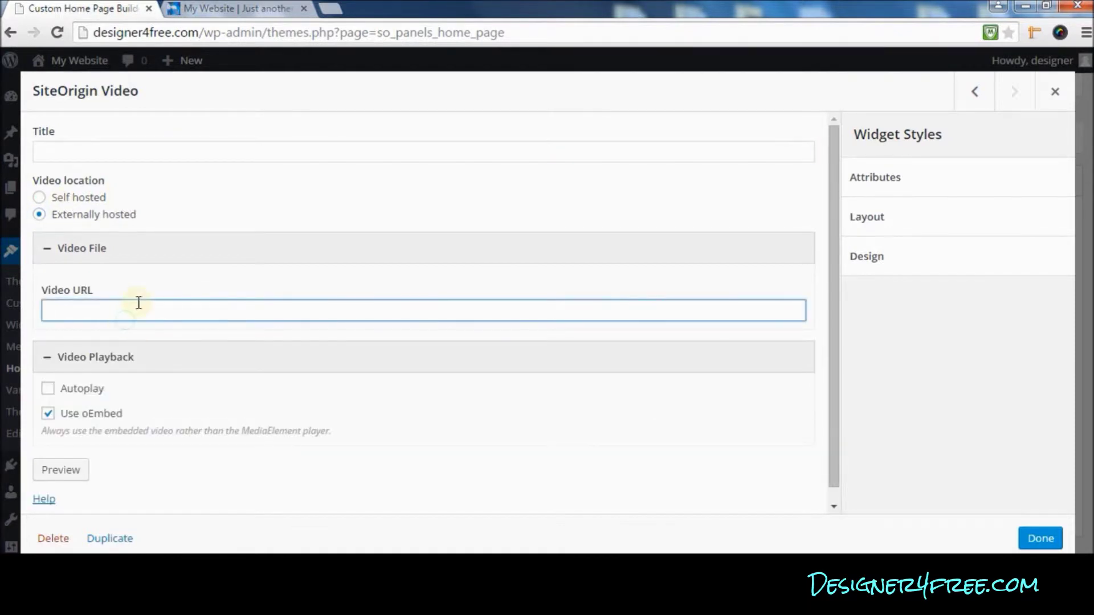
{"action": "left_click", "coordinate": [332, 9]}
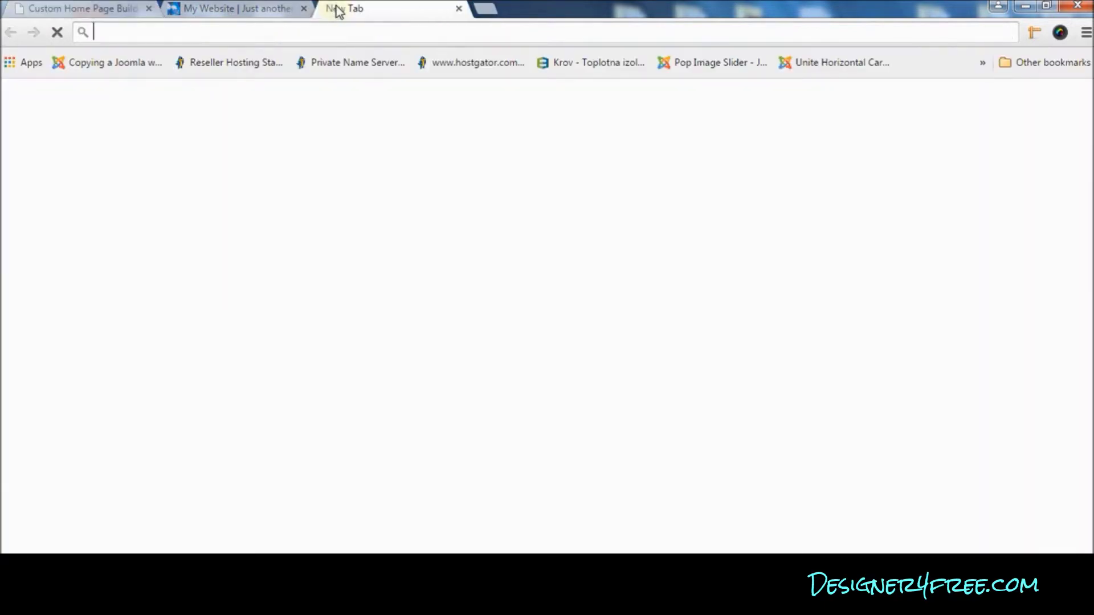
- Search YouTube for 'the mountain' and open The Mountain video
{"action": "type", "text": "youtube.com"}
{"action": "key", "text": "Return"}
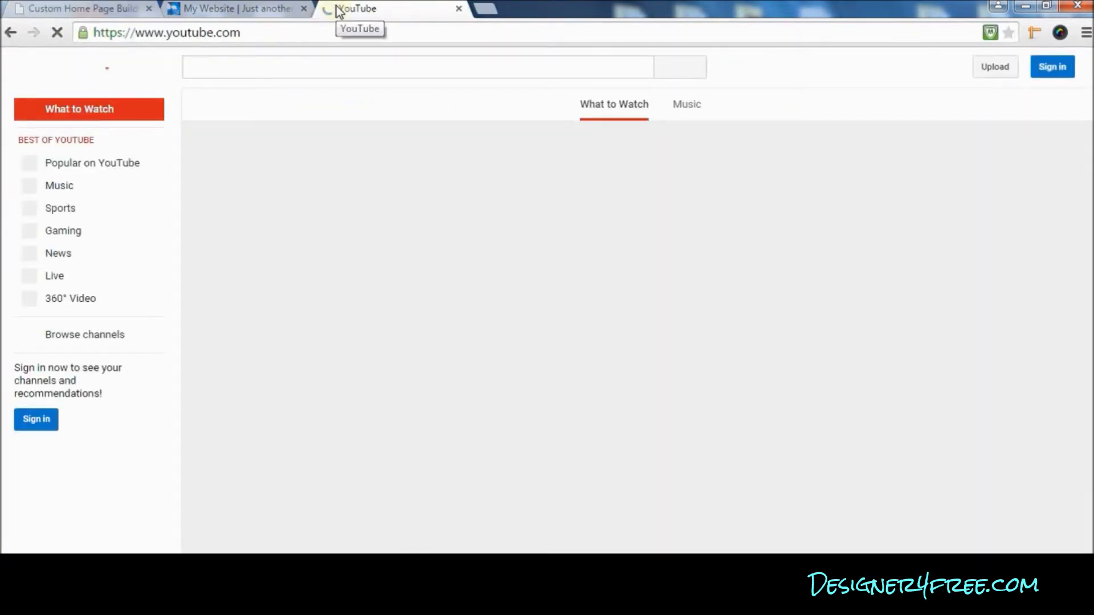
{"action": "type", "text": "the "}
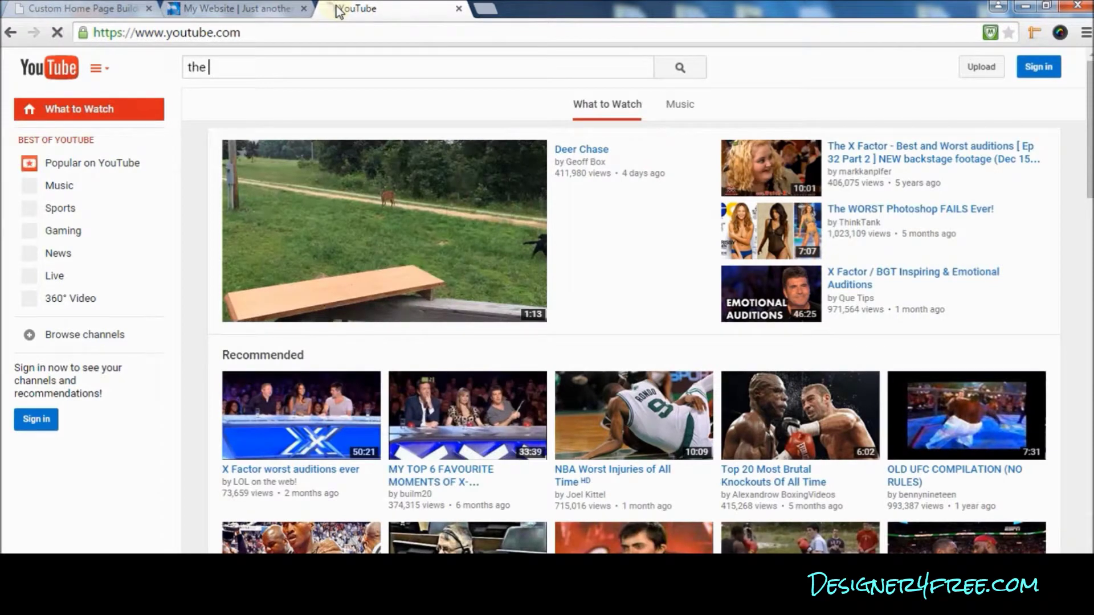
{"action": "type", "text": "mo"}
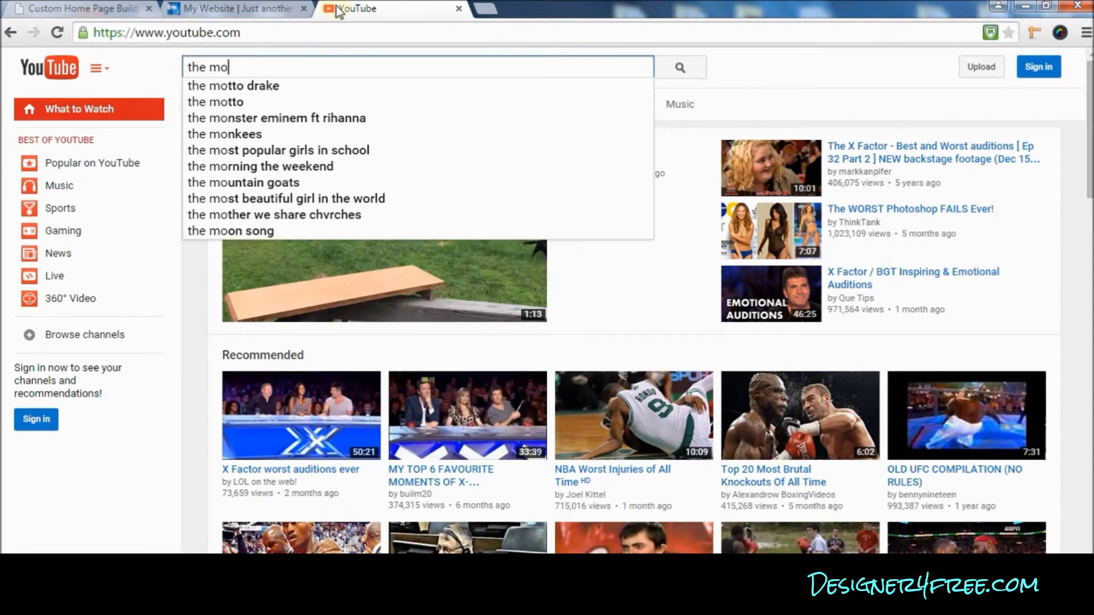
{"action": "type", "text": "unta"}
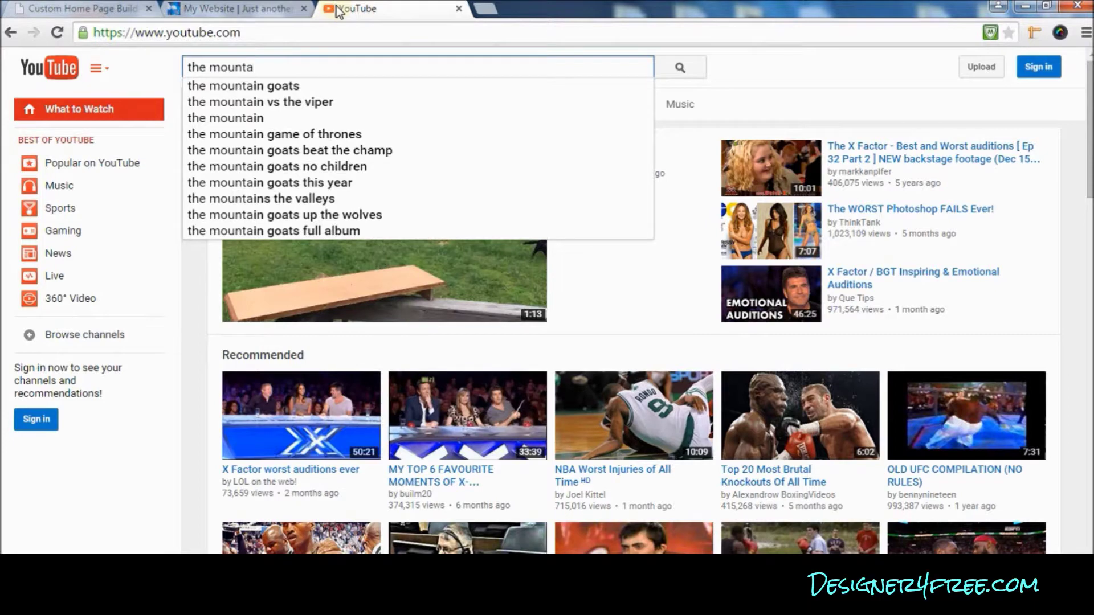
{"action": "key", "text": "Down"}
{"action": "key", "text": "BackSpace"}
{"action": "key", "text": "BackSpace"}
{"action": "key", "text": "BackSpace"}
{"action": "key", "text": "BackSpace"}
{"action": "key", "text": "BackSpace"}
{"action": "key", "text": "BackSpace"}
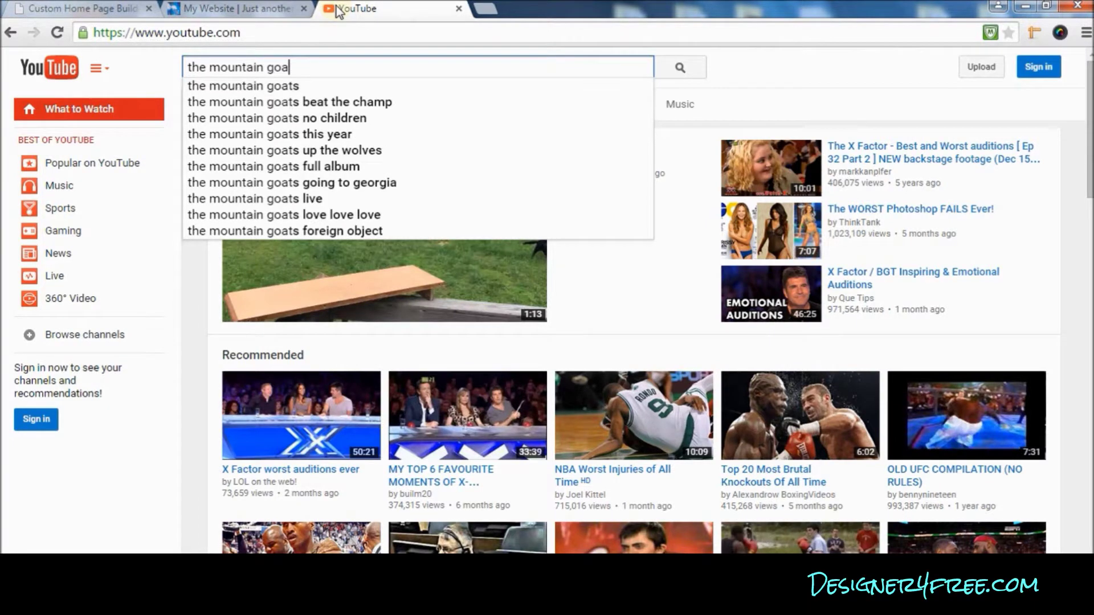
{"action": "key", "text": "Return"}
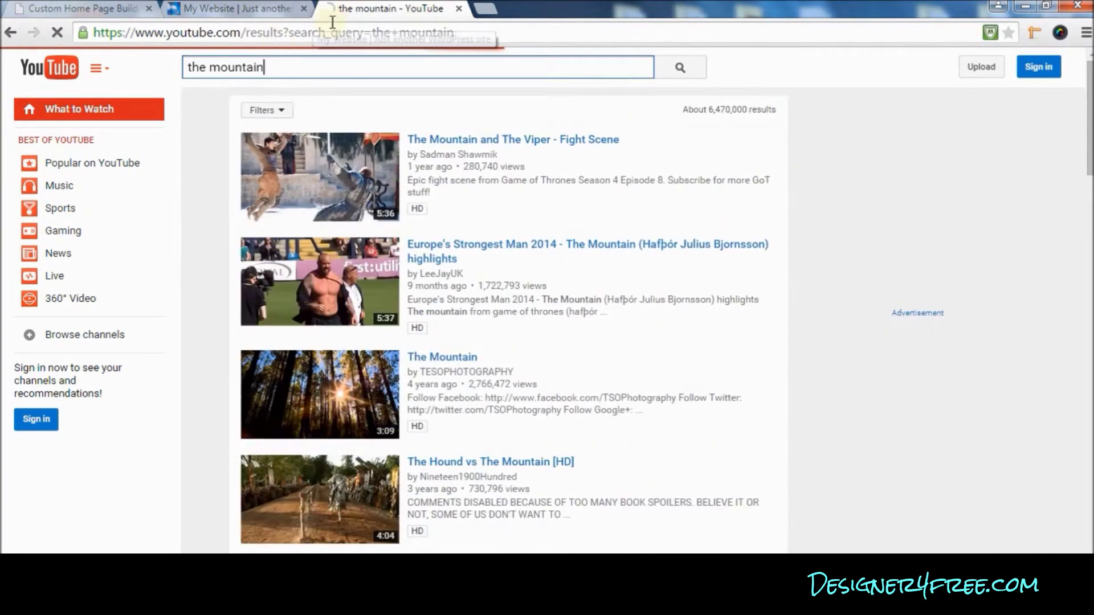
{"action": "left_click", "coordinate": [456, 358]}
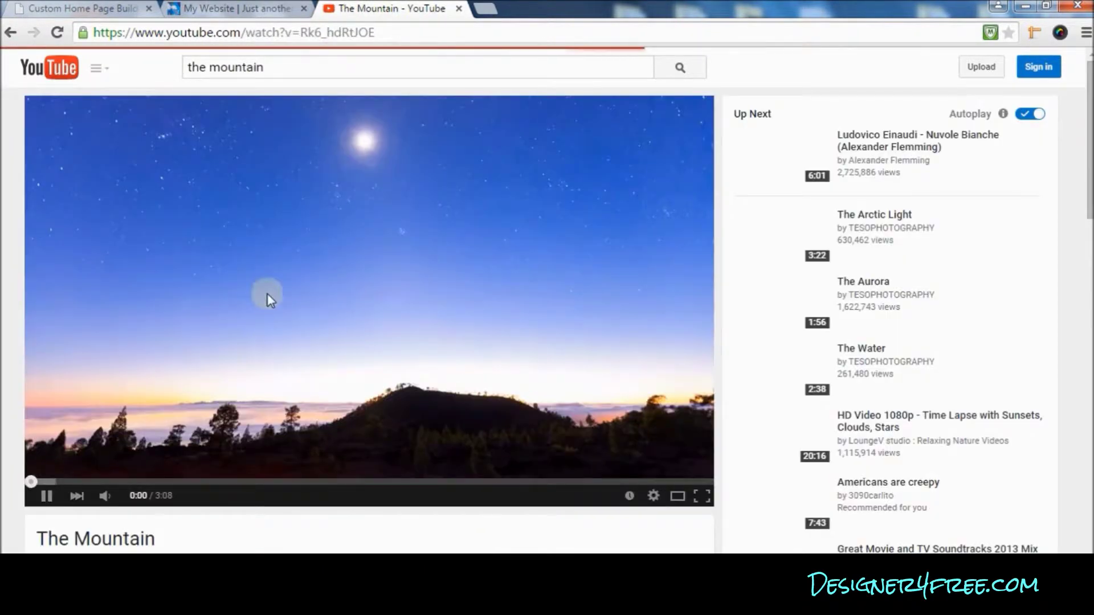
- Copy The Mountain video's web address and go back to the home page builder
{"action": "scroll", "coordinate": [13, 443], "scroll_direction": "down", "scroll_amount": 4}
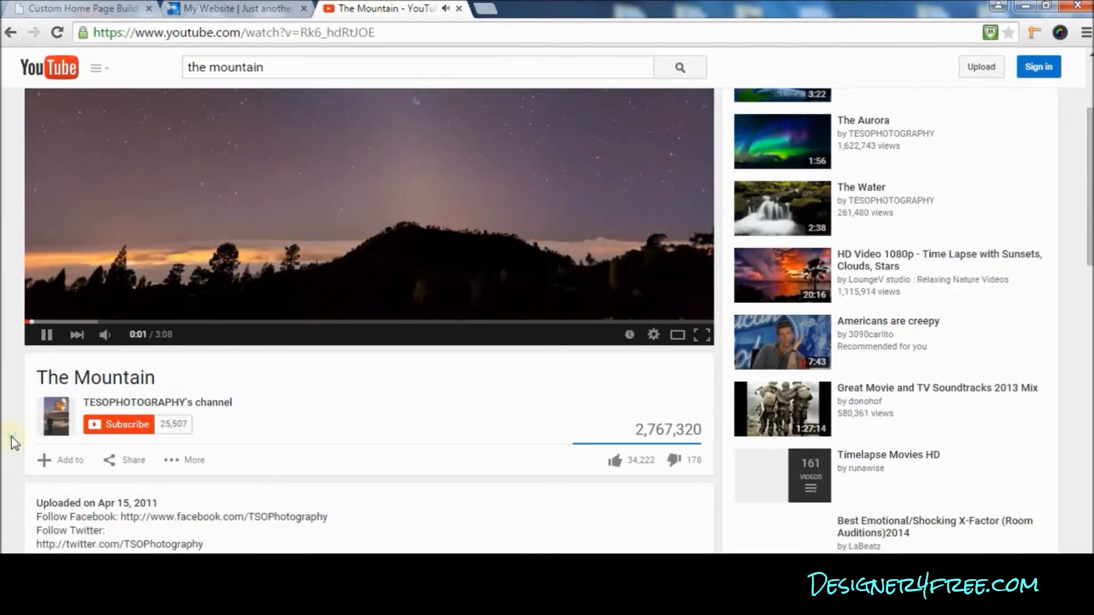
{"action": "scroll", "coordinate": [12, 444], "scroll_direction": "down", "scroll_amount": 1}
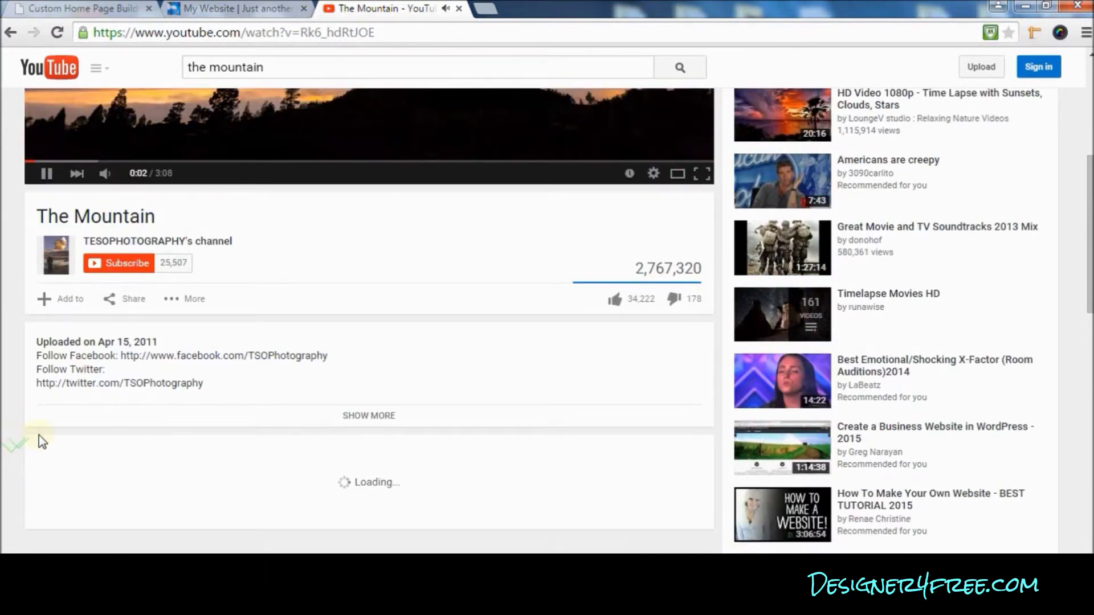
{"action": "left_click", "coordinate": [131, 299]}
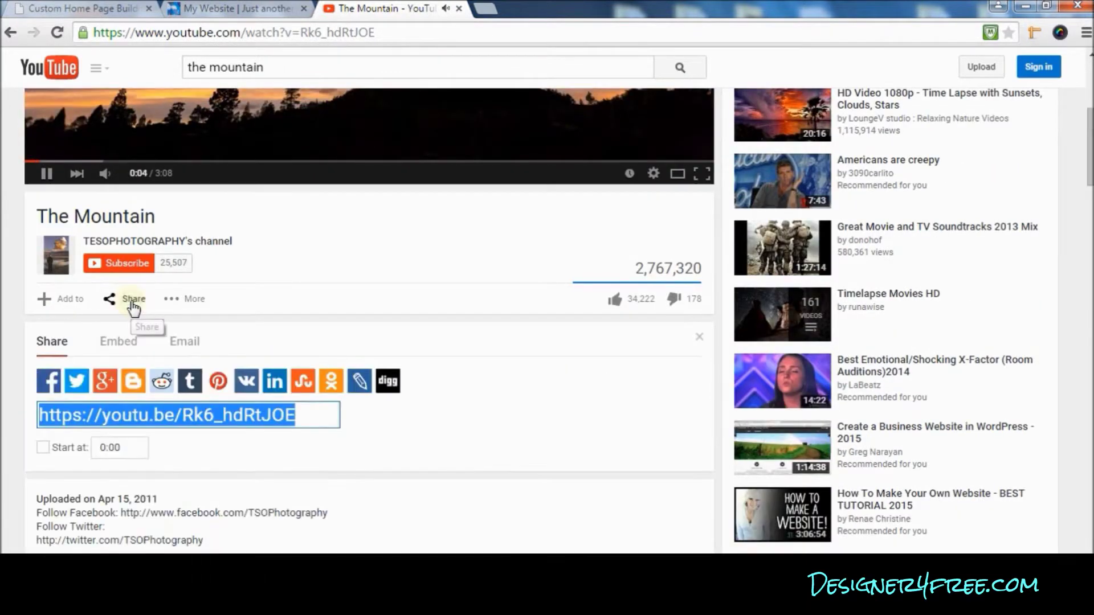
{"action": "left_click", "coordinate": [117, 348]}
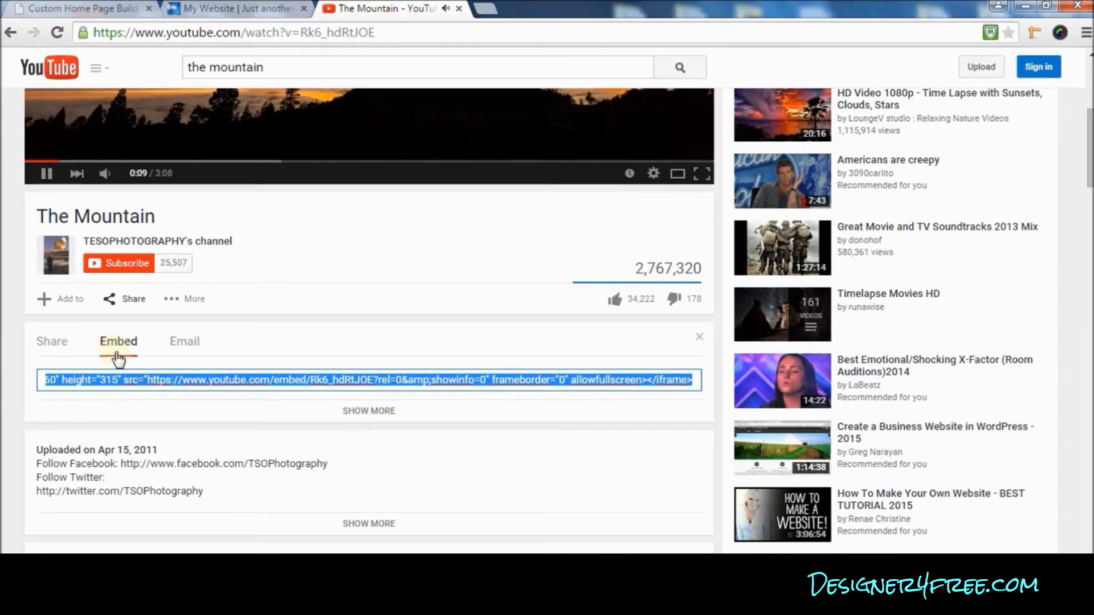
{"action": "left_click", "coordinate": [147, 380]}
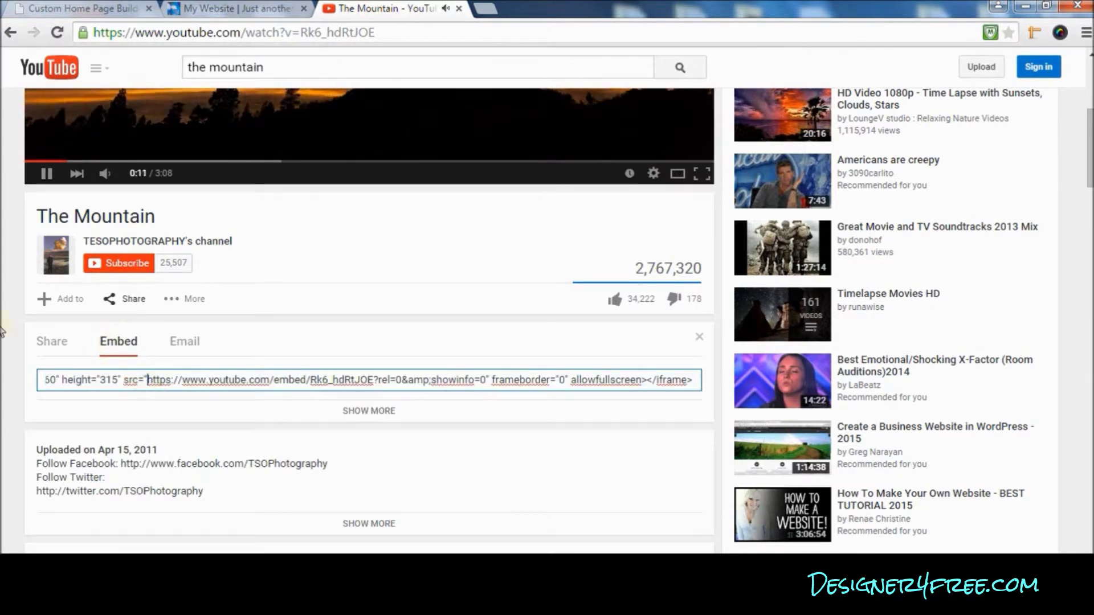
{"action": "scroll", "coordinate": [12, 354], "scroll_direction": "up", "scroll_amount": 5}
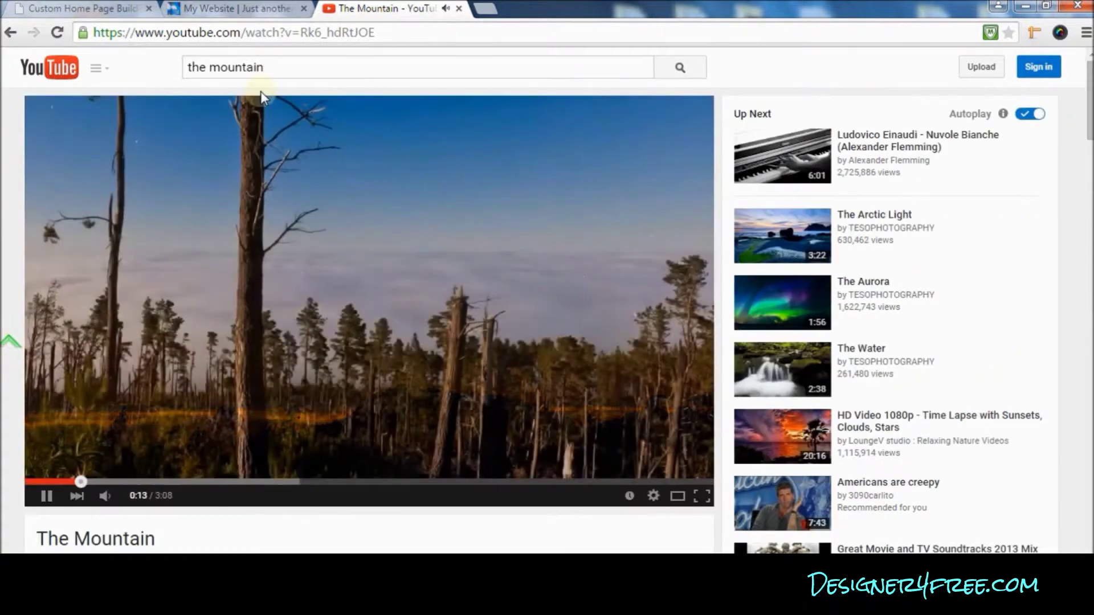
{"action": "left_click", "coordinate": [383, 33]}
{"action": "key", "text": "ctrl+c"}
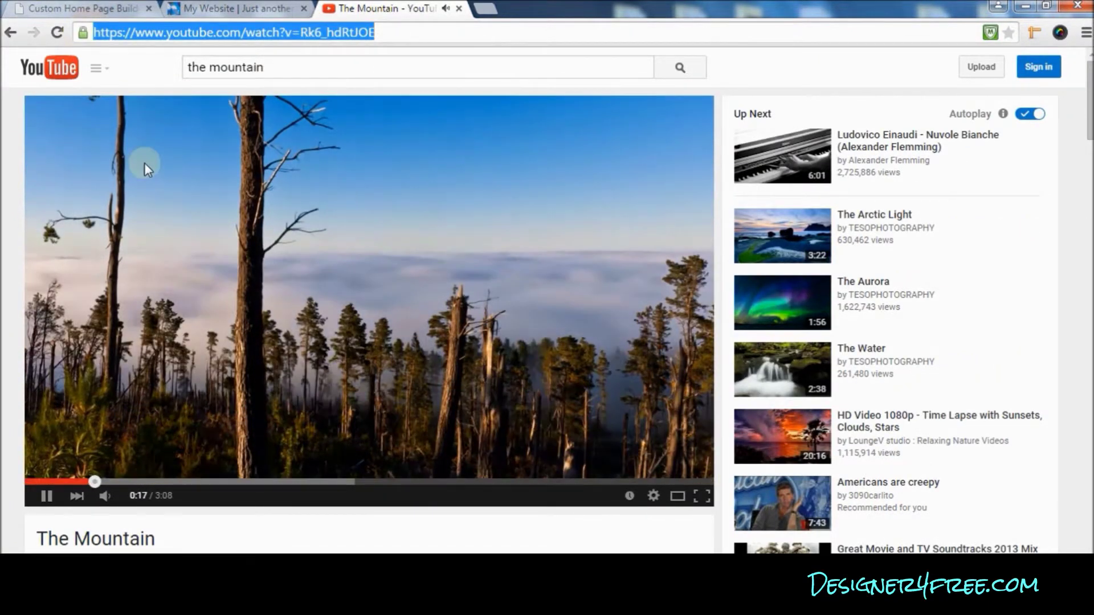
{"action": "left_click", "coordinate": [98, 7]}
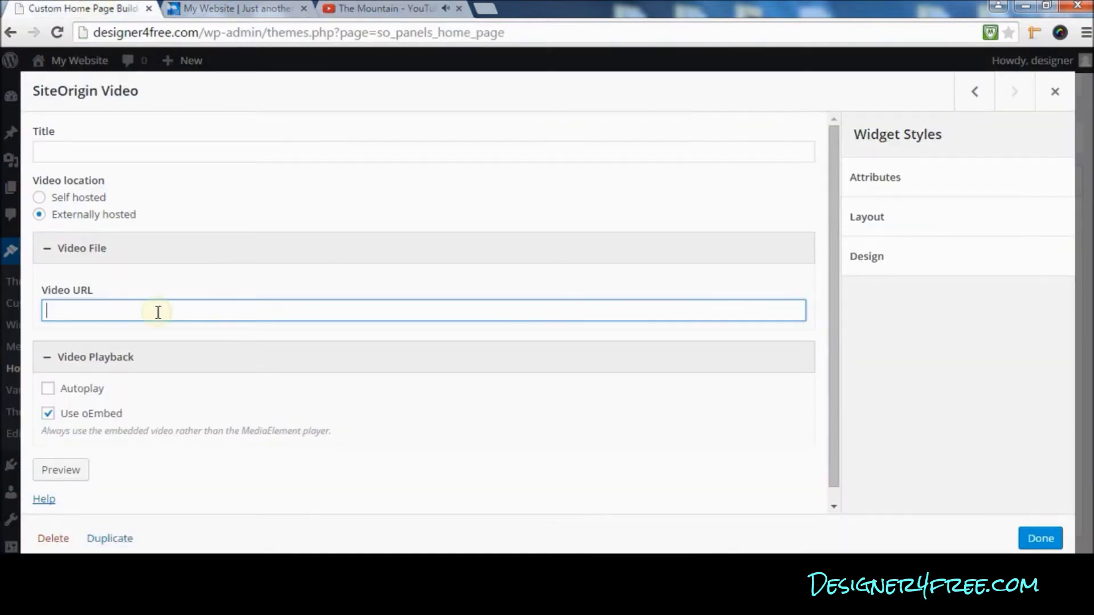
- Paste The Mountain's YouTube address as the Video URL, finish the widget, and save the home page
{"action": "key", "text": "ctrl+v"}
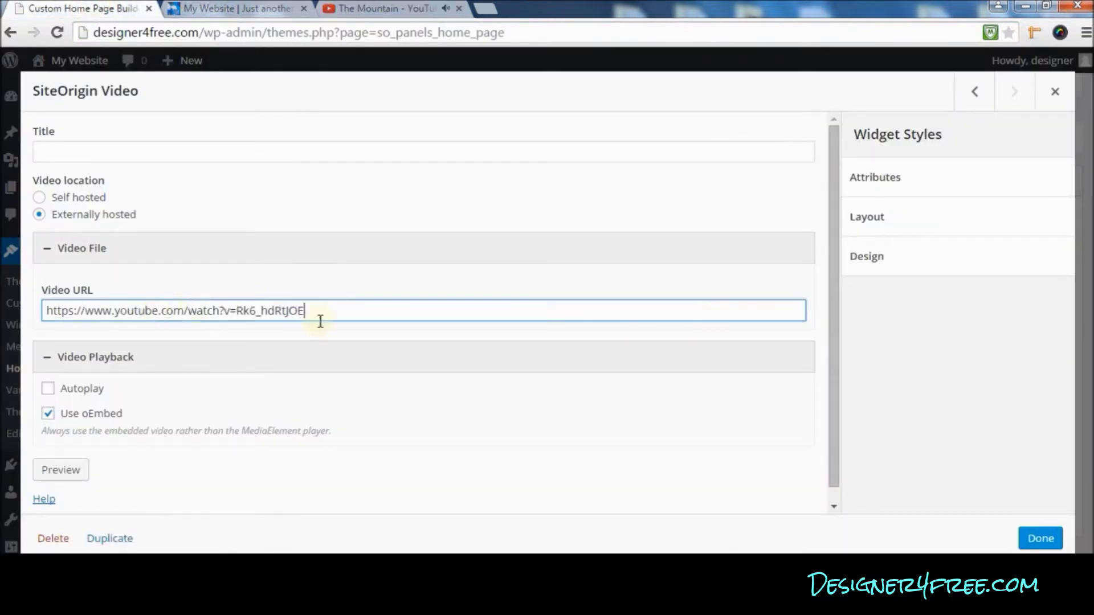
{"action": "left_click", "coordinate": [338, 327]}
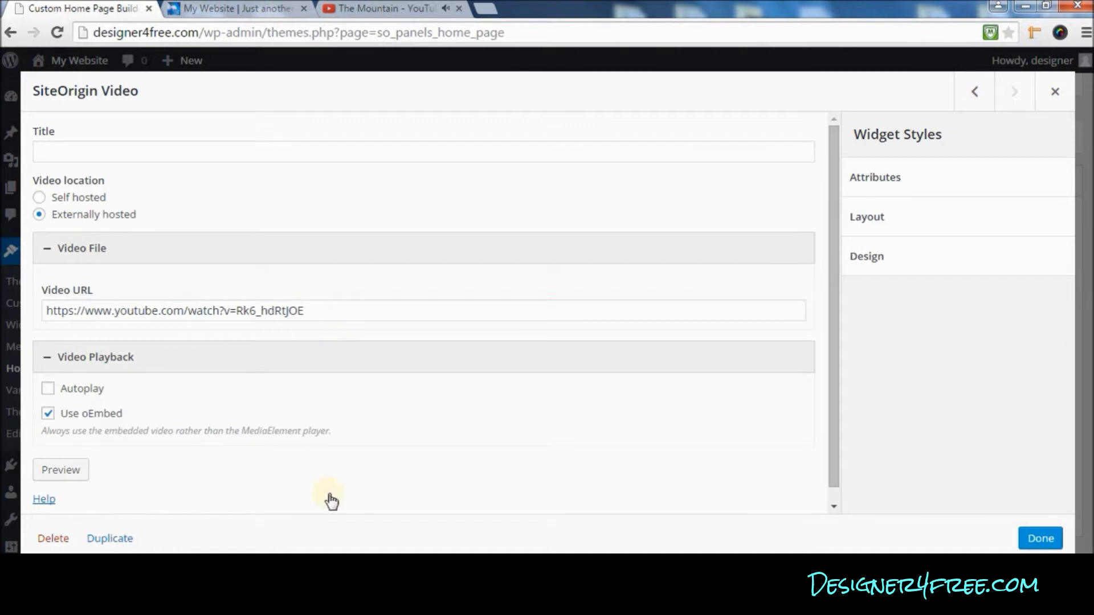
{"action": "left_click", "coordinate": [1040, 538]}
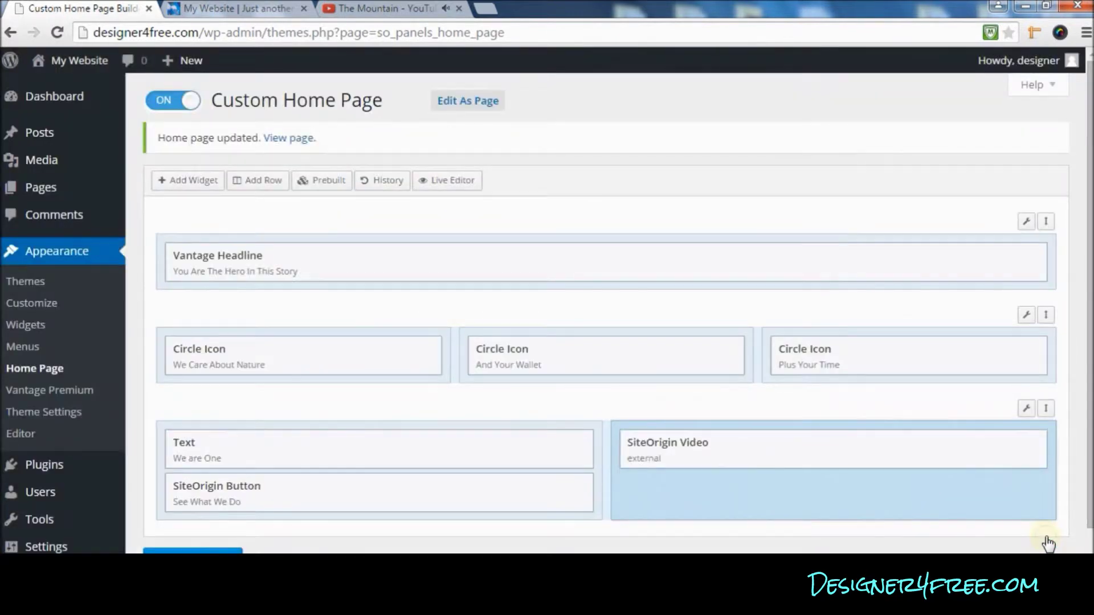
{"action": "left_click", "coordinate": [210, 550]}
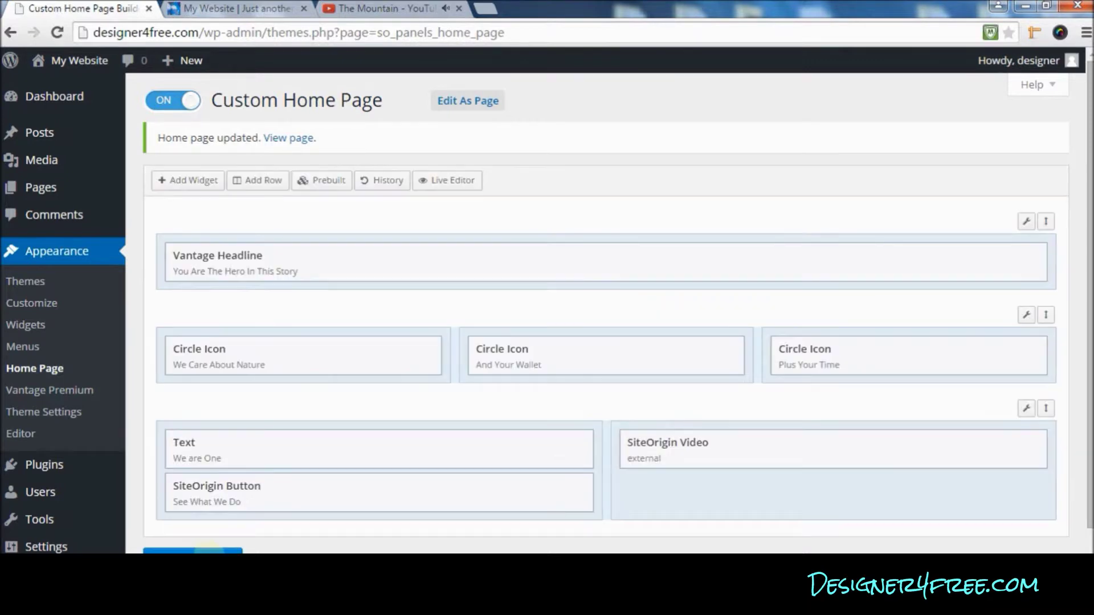
{"action": "left_click", "coordinate": [241, 7]}
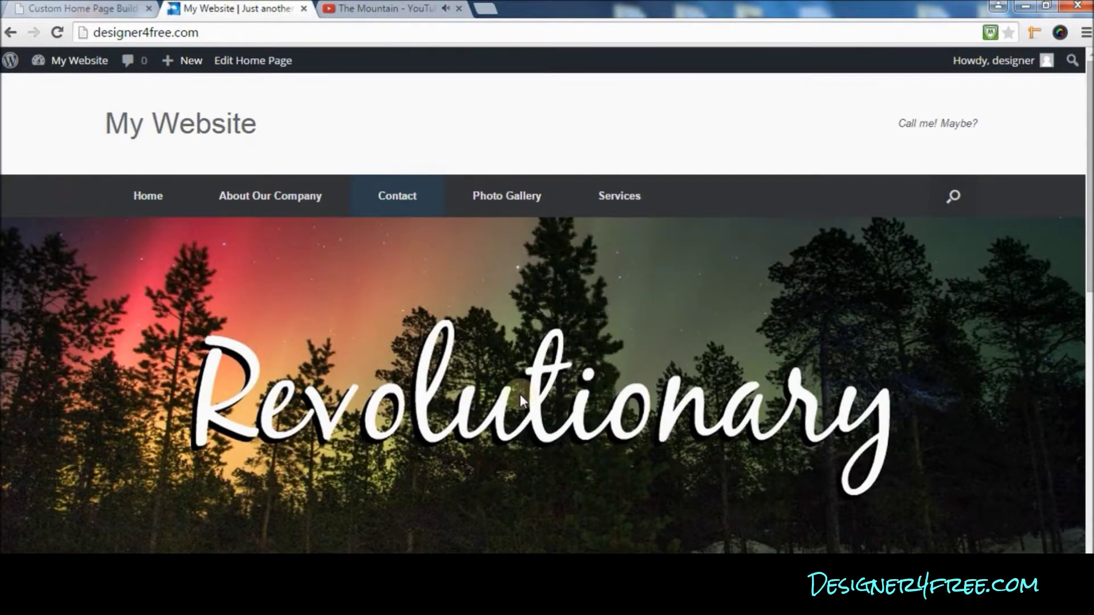
{"action": "scroll", "coordinate": [231, 143], "scroll_direction": "down", "scroll_amount": 10}
{"action": "left_click", "coordinate": [57, 33]}
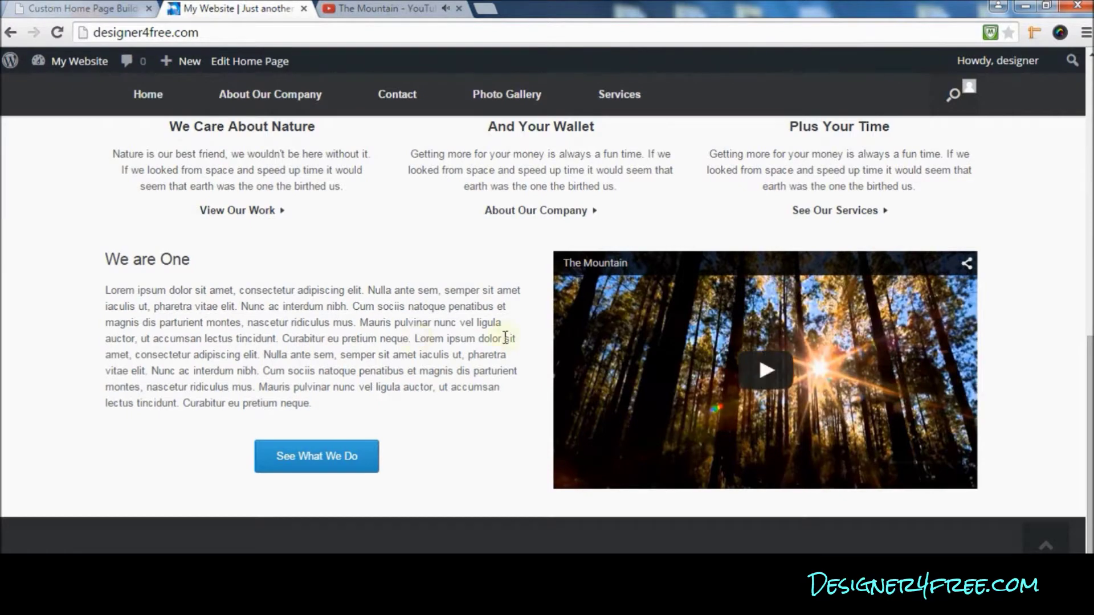
{"action": "scroll", "coordinate": [515, 353], "scroll_direction": "down", "scroll_amount": 1}
{"action": "scroll", "coordinate": [515, 348], "scroll_direction": "up", "scroll_amount": 10}
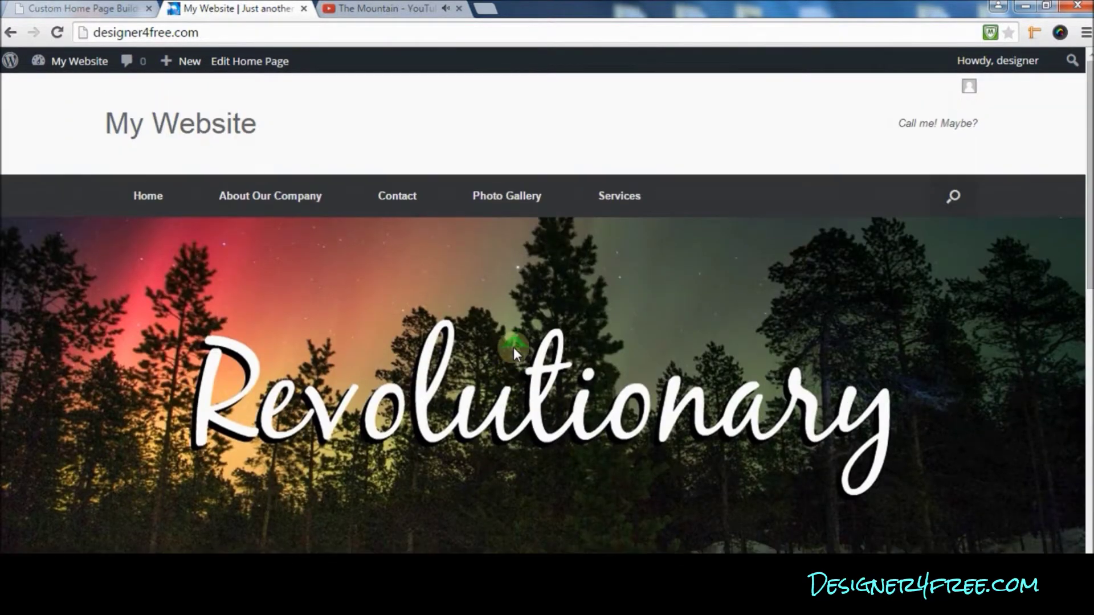
{"action": "scroll", "coordinate": [512, 371], "scroll_direction": "down", "scroll_amount": 10}
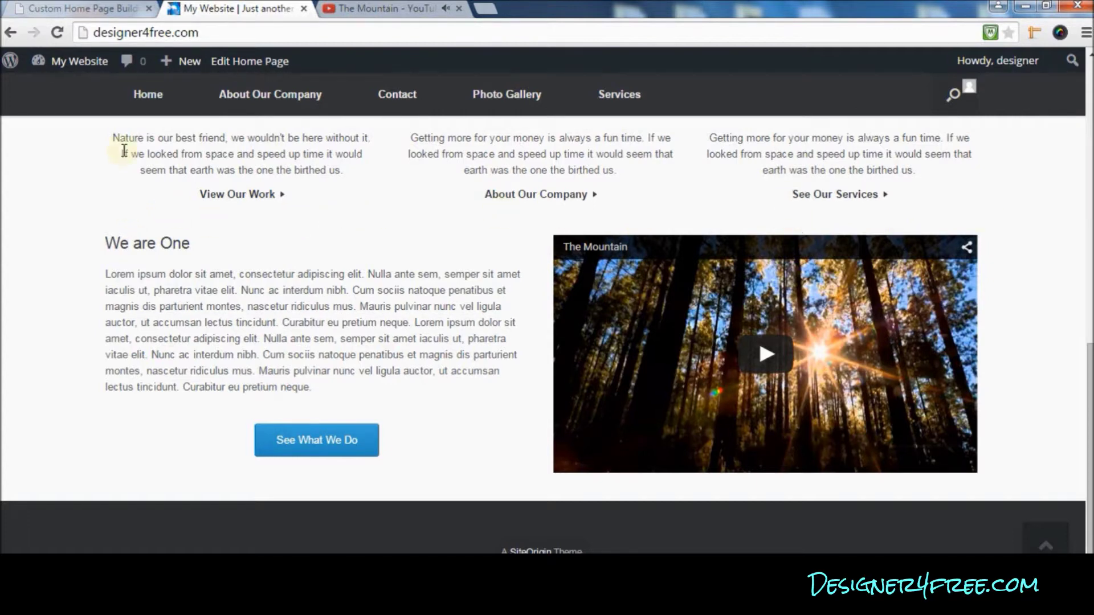
{"action": "left_click", "coordinate": [95, 7]}
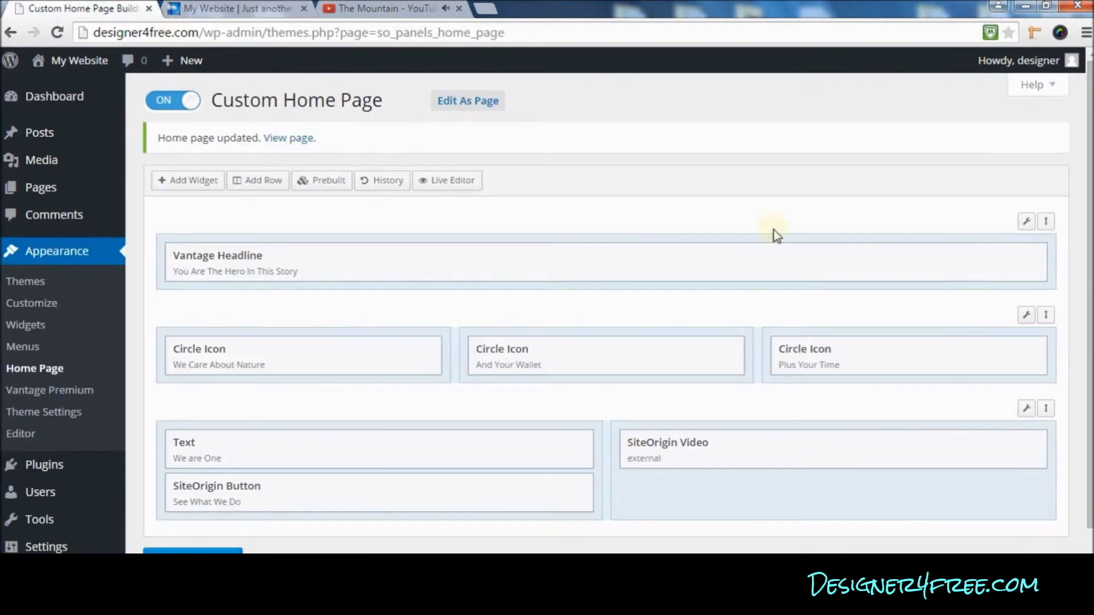
- Set the text-and-video row's top border colour to light grey #e0e0e0 and save the home page
{"action": "left_click", "coordinate": [1027, 409]}
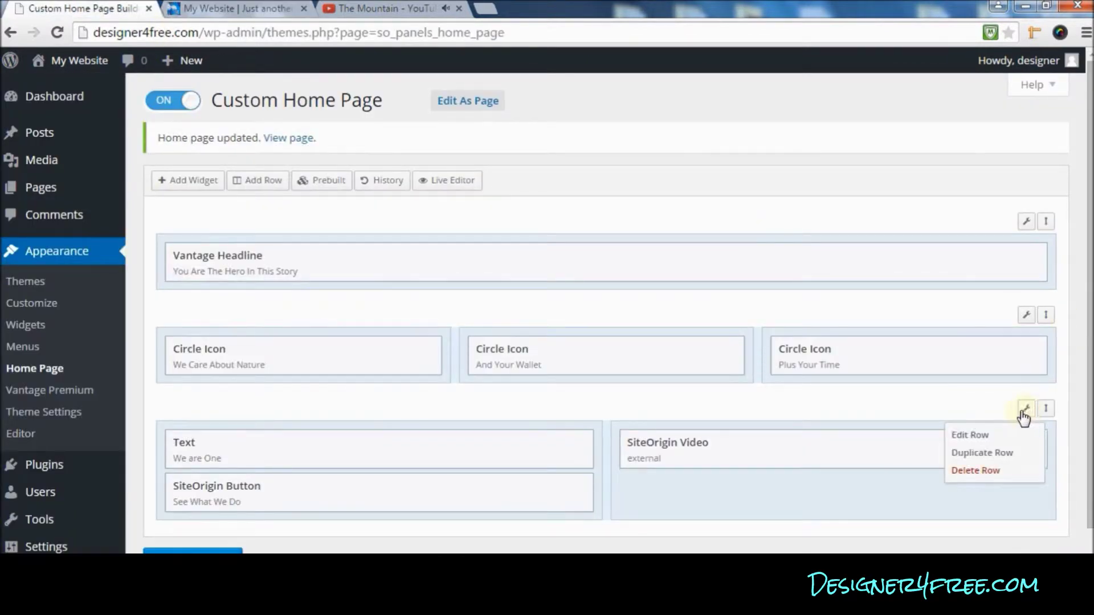
{"action": "left_click", "coordinate": [998, 436]}
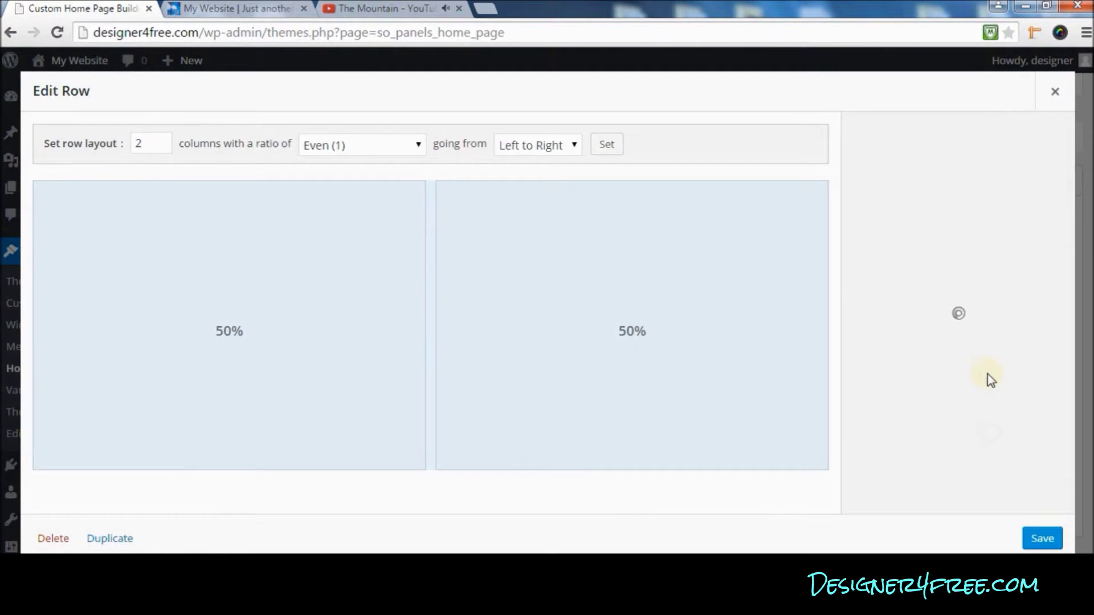
{"action": "left_click", "coordinate": [904, 221]}
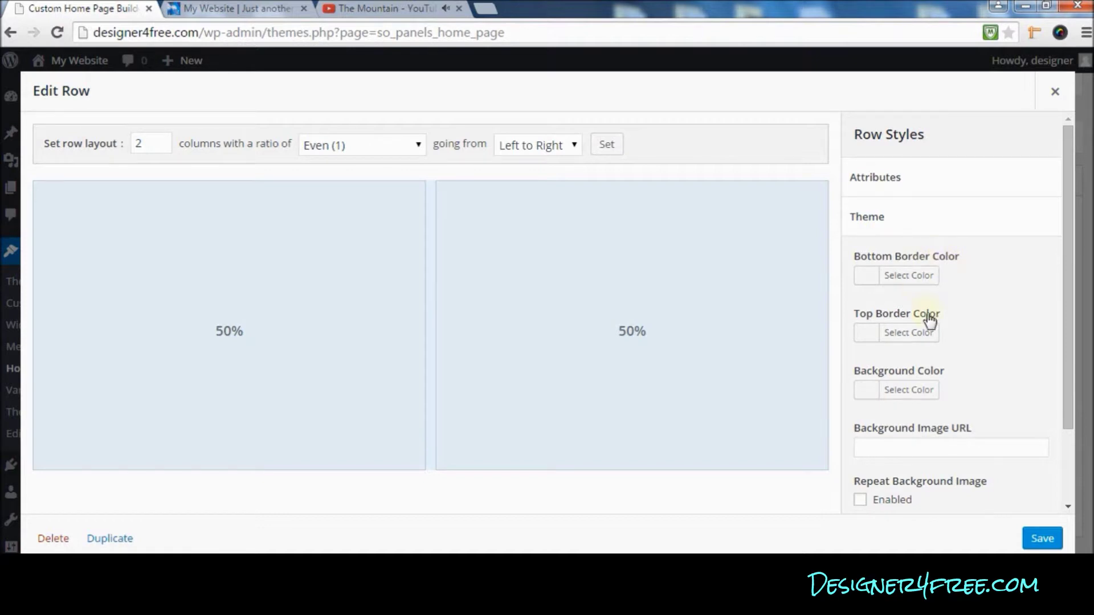
{"action": "left_click", "coordinate": [867, 336]}
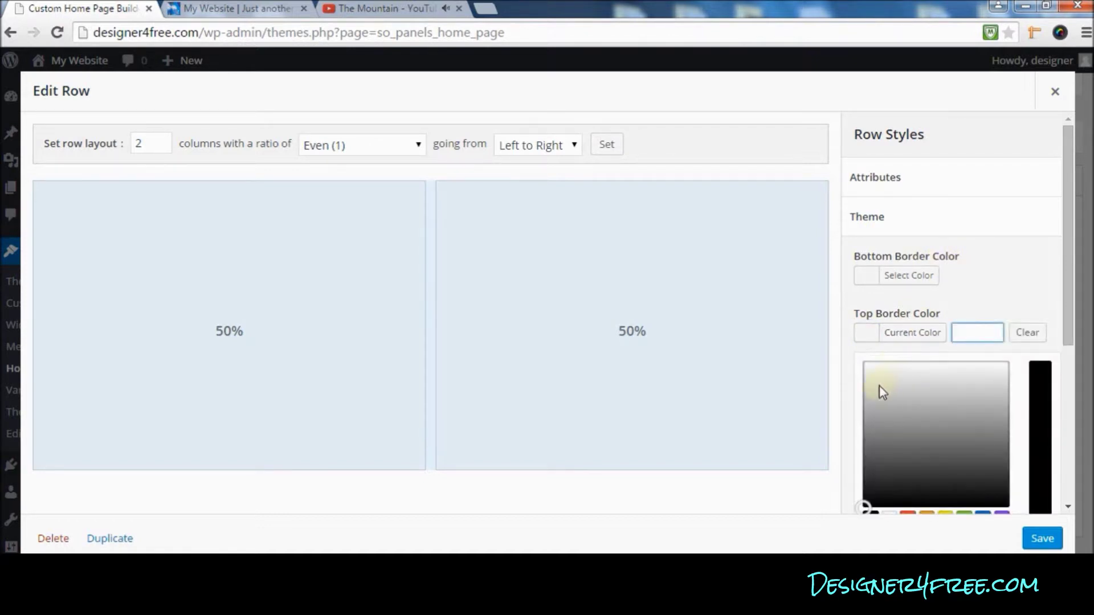
{"action": "left_click", "coordinate": [864, 382]}
{"action": "left_click_drag", "start_coordinate": [864, 382], "coordinate": [860, 378]}
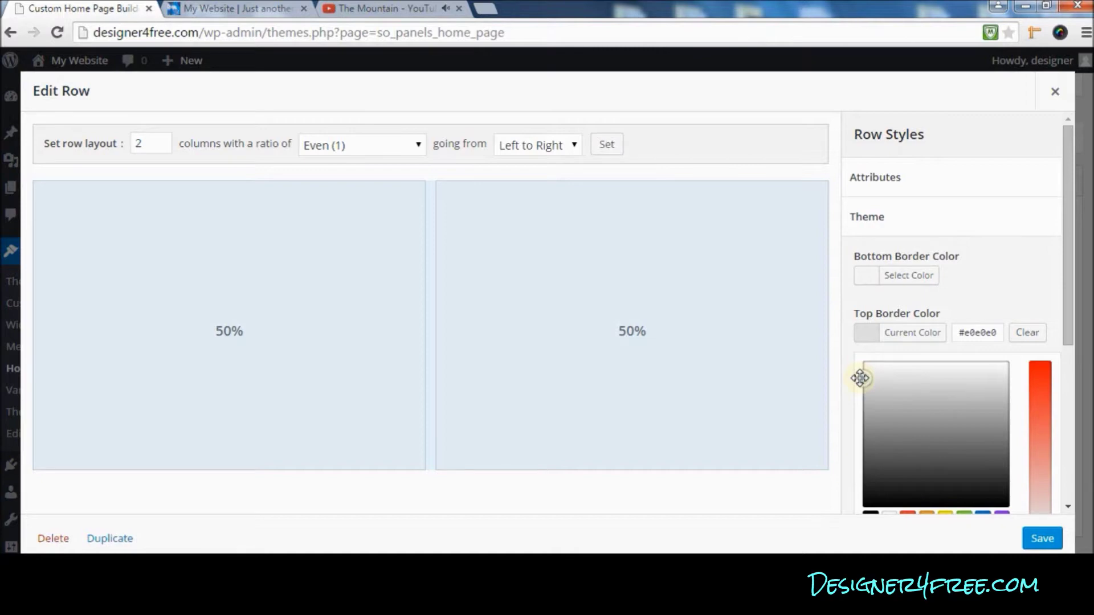
{"action": "left_click", "coordinate": [1040, 537]}
{"action": "left_click", "coordinate": [199, 550]}
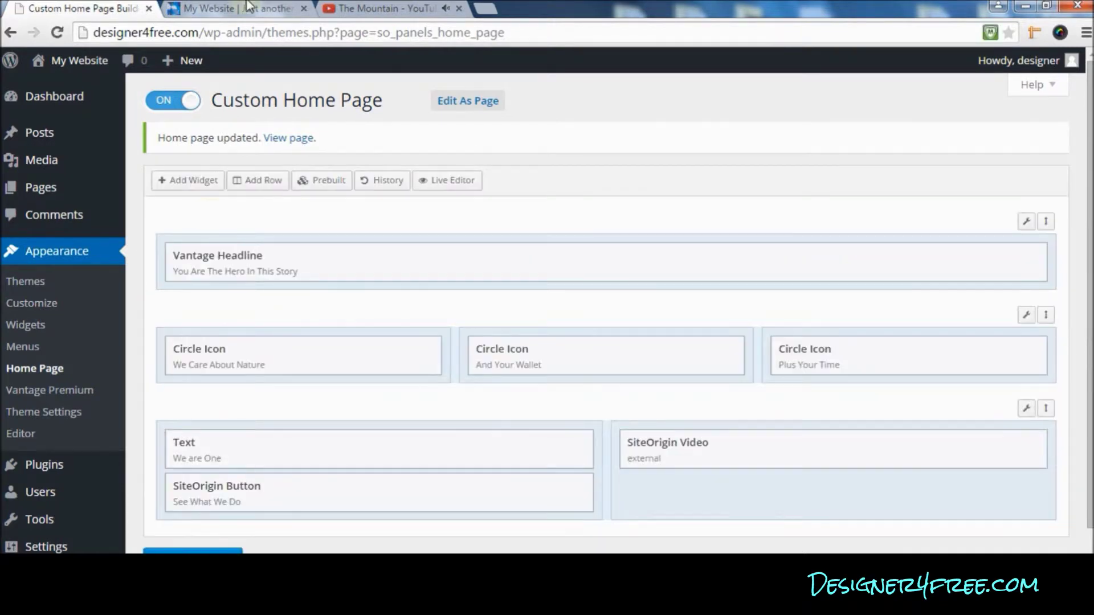
- Reload the live site to check the new row border and play the embedded Mountain video
{"action": "left_click", "coordinate": [249, 7]}
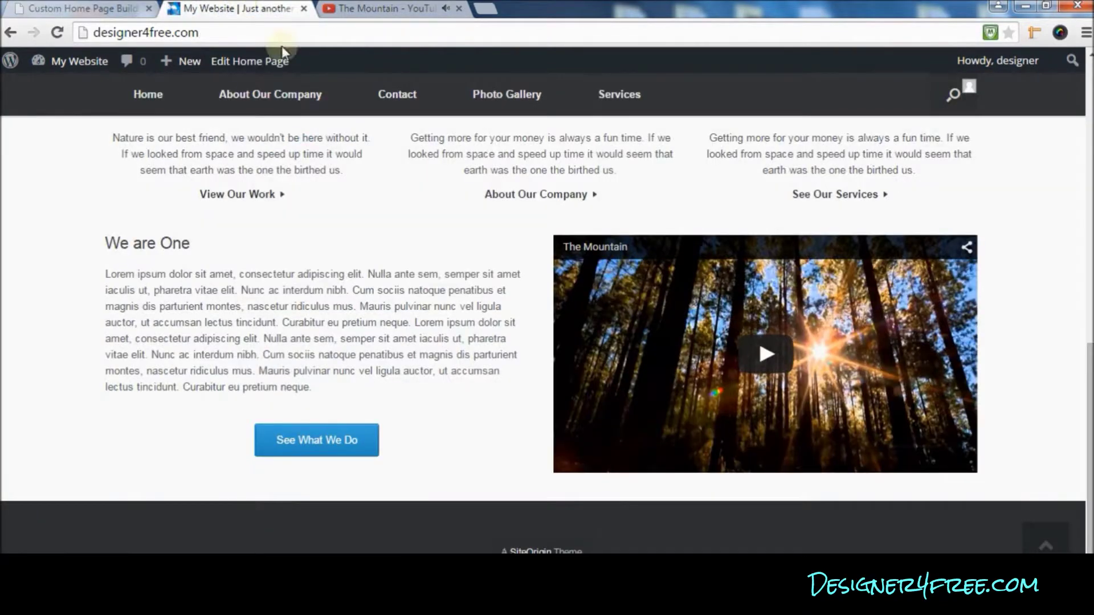
{"action": "left_click", "coordinate": [61, 35]}
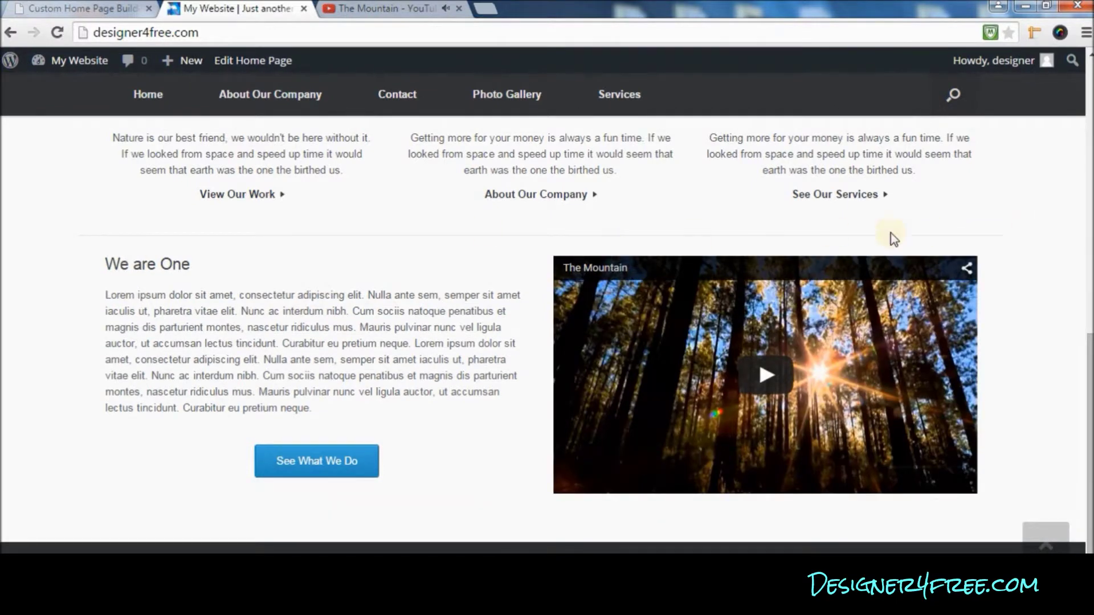
{"action": "scroll", "coordinate": [359, 279], "scroll_direction": "down", "scroll_amount": 1}
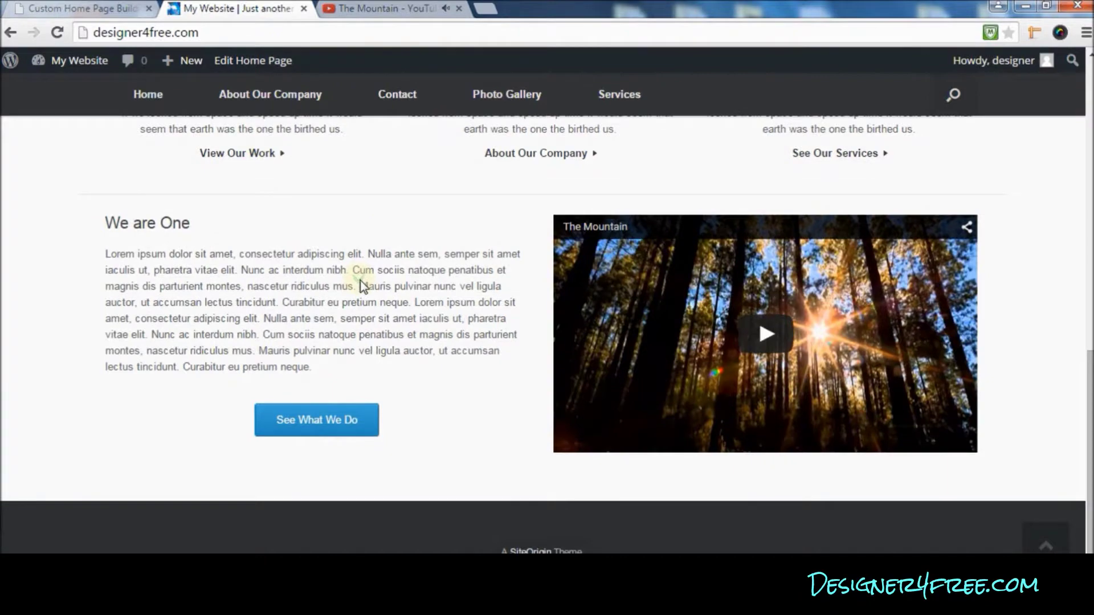
{"action": "scroll", "coordinate": [360, 280], "scroll_direction": "up", "scroll_amount": 7}
{"action": "scroll", "coordinate": [466, 293], "scroll_direction": "down", "scroll_amount": 6}
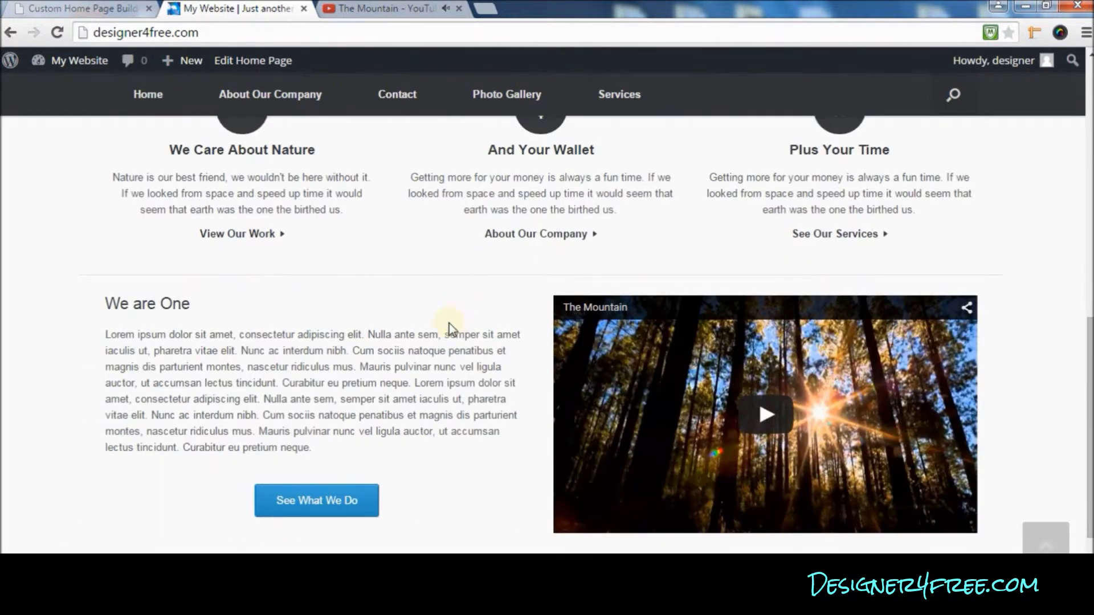
{"action": "scroll", "coordinate": [449, 326], "scroll_direction": "up", "scroll_amount": 1}
{"action": "scroll", "coordinate": [446, 293], "scroll_direction": "up", "scroll_amount": 3}
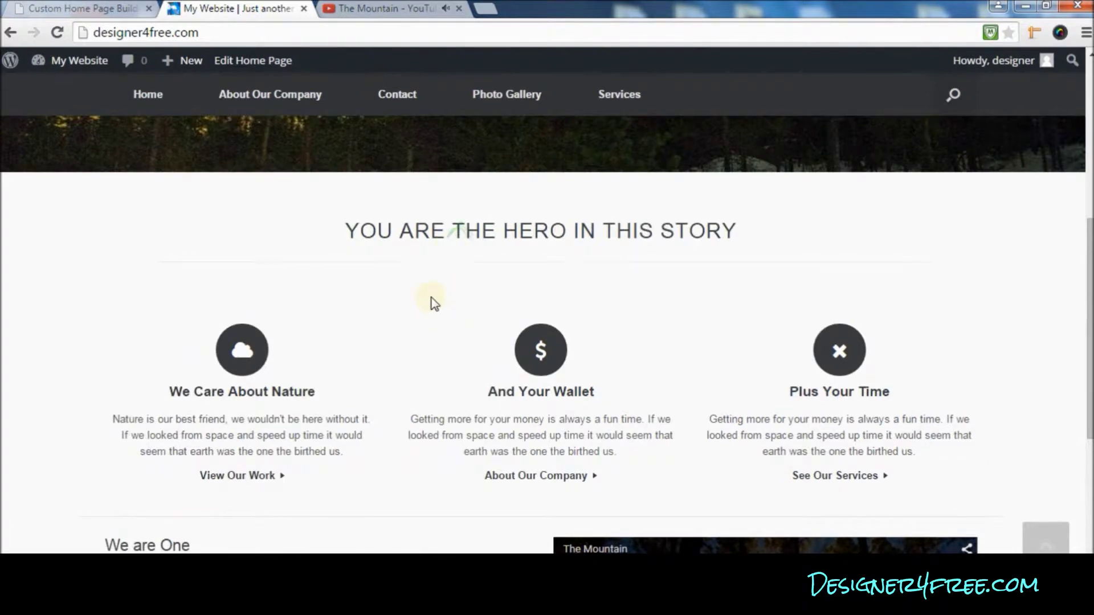
{"action": "scroll", "coordinate": [420, 279], "scroll_direction": "down", "scroll_amount": 4}
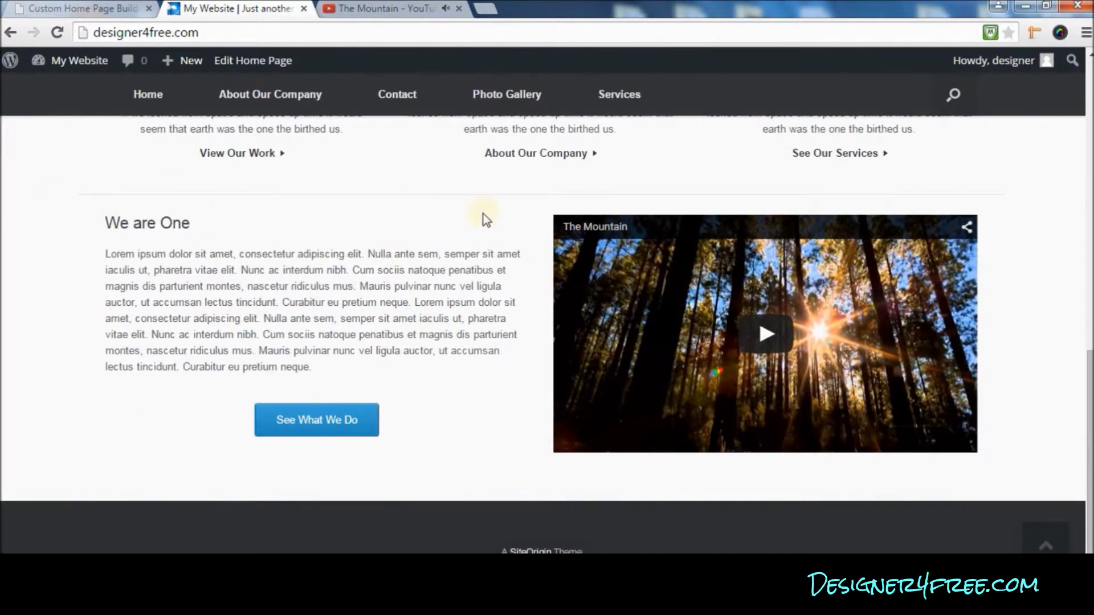
{"action": "scroll", "coordinate": [486, 245], "scroll_direction": "up", "scroll_amount": 4}
{"action": "scroll", "coordinate": [450, 318], "scroll_direction": "down", "scroll_amount": 4}
{"action": "left_click", "coordinate": [557, 367]}
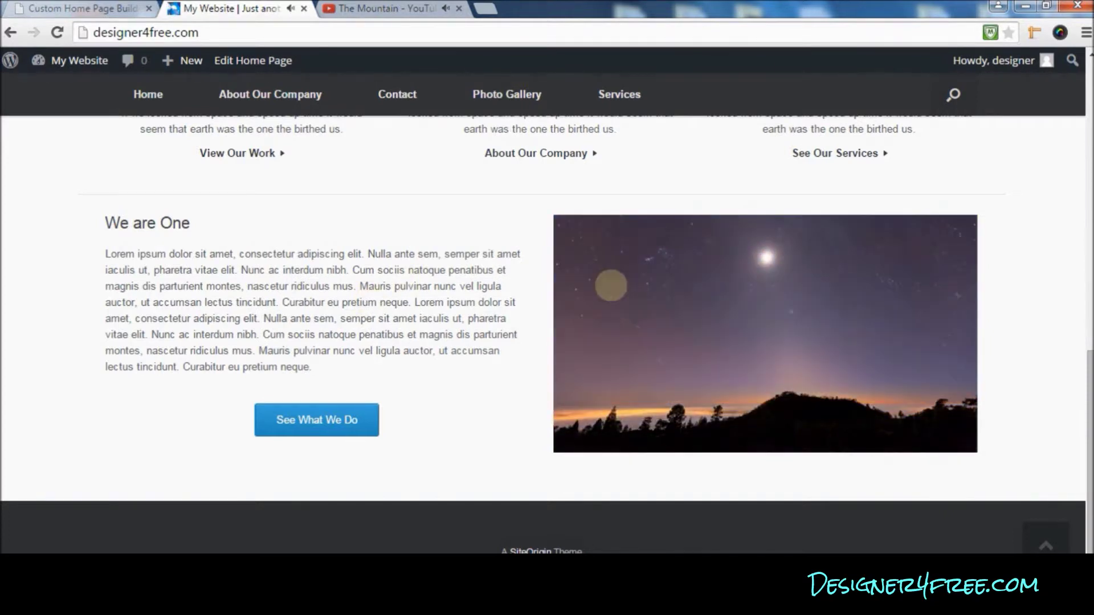
- Close the YouTube tab and open Photo Gallery from the site's main menu
{"action": "scroll", "coordinate": [461, 300], "scroll_direction": "up", "scroll_amount": 1}
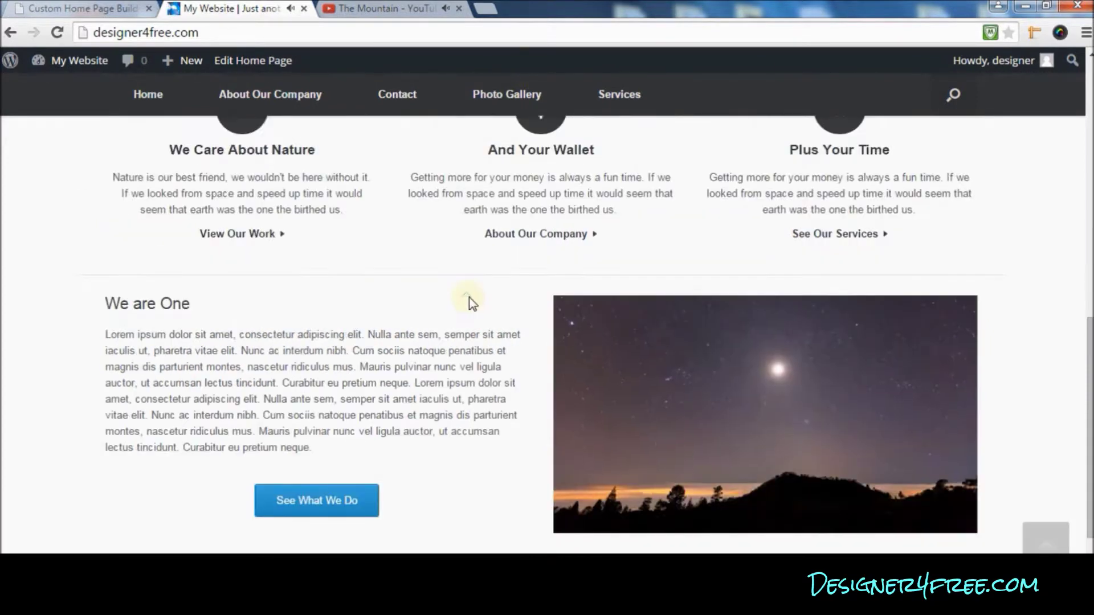
{"action": "scroll", "coordinate": [471, 302], "scroll_direction": "up", "scroll_amount": 10}
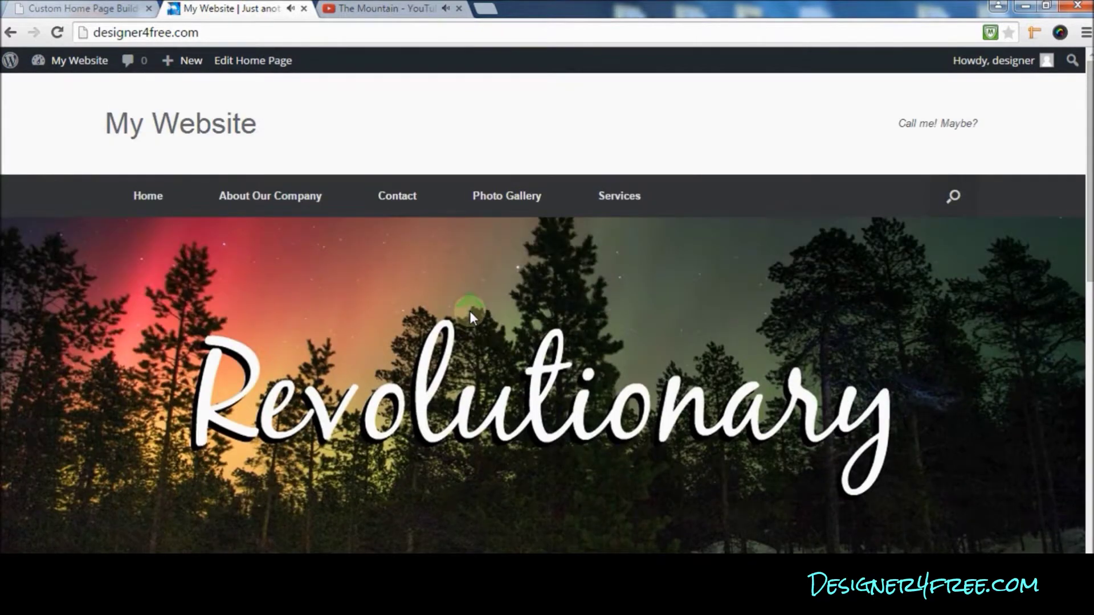
{"action": "left_click", "coordinate": [458, 8]}
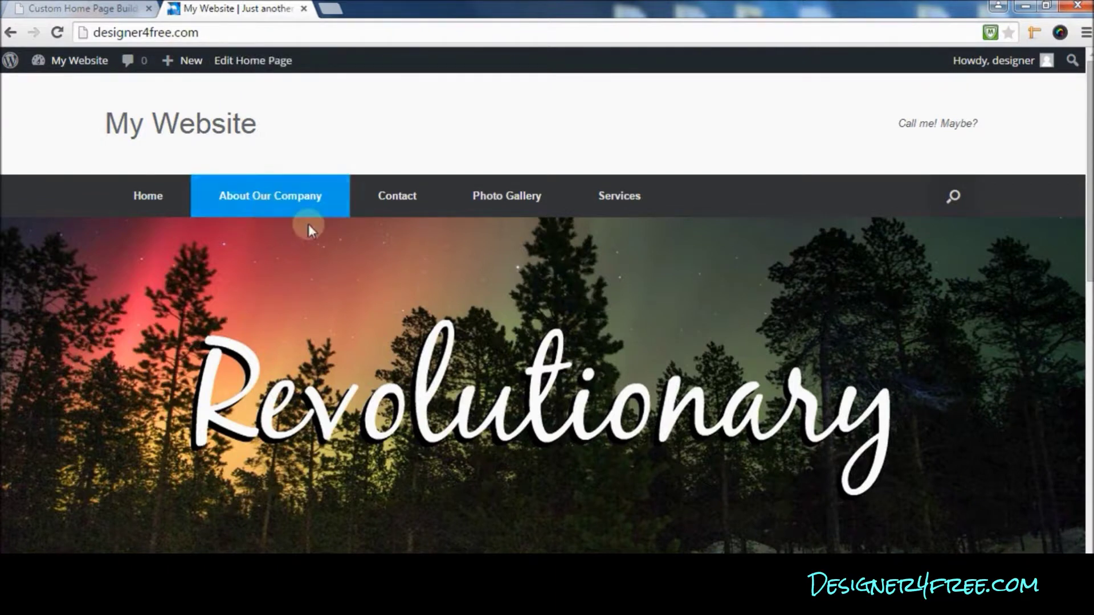
{"action": "left_click", "coordinate": [504, 204]}
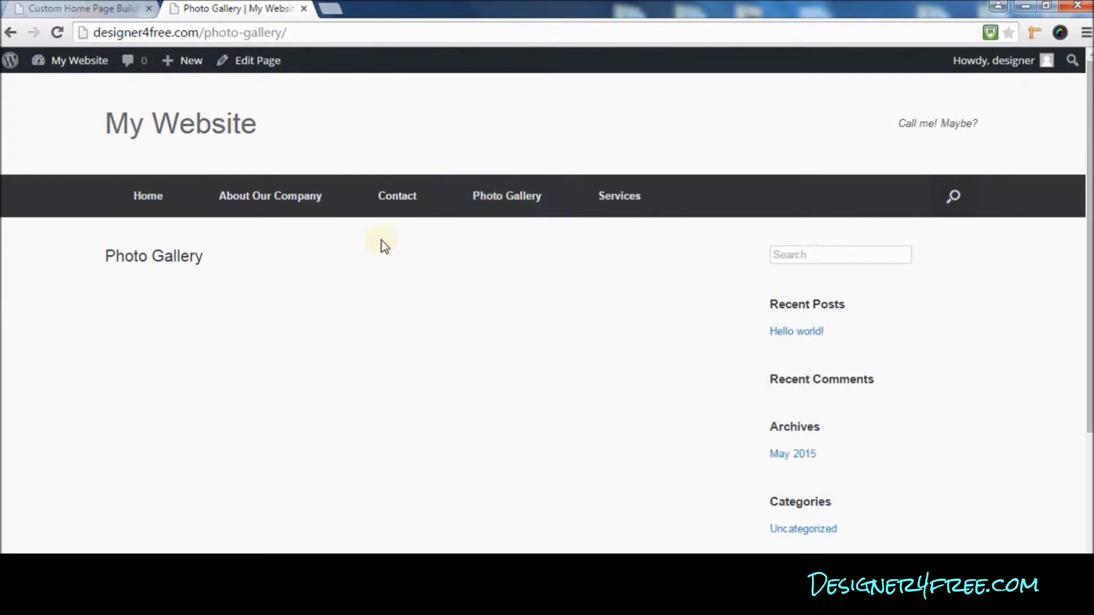
- Open the Photo Gallery page for editing from the admin's All Pages list
{"action": "left_click", "coordinate": [88, 8]}
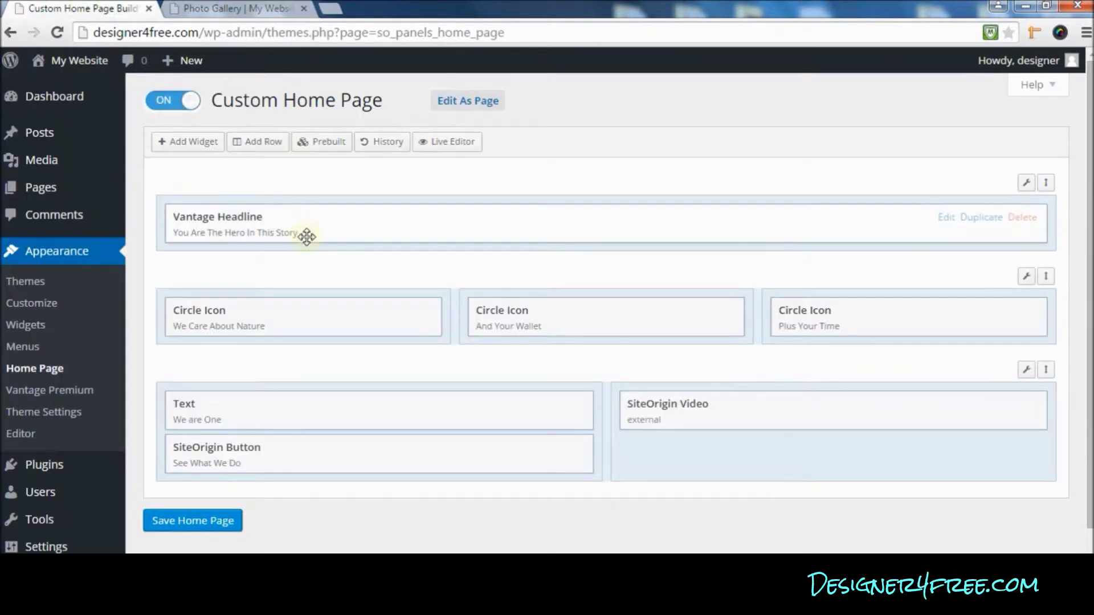
{"action": "left_click", "coordinate": [50, 192]}
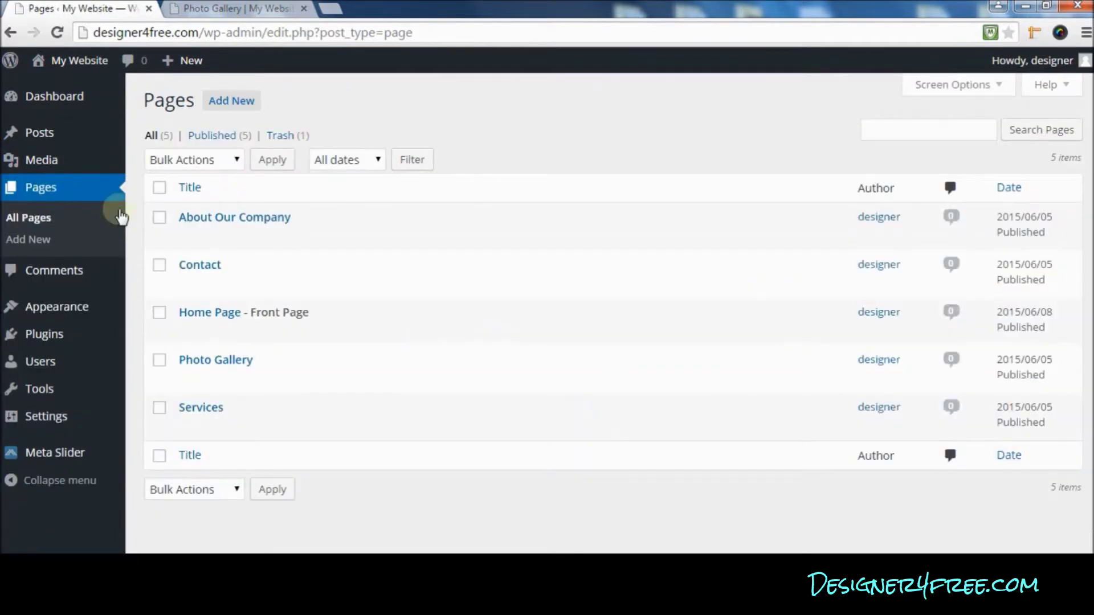
{"action": "left_click", "coordinate": [195, 360]}
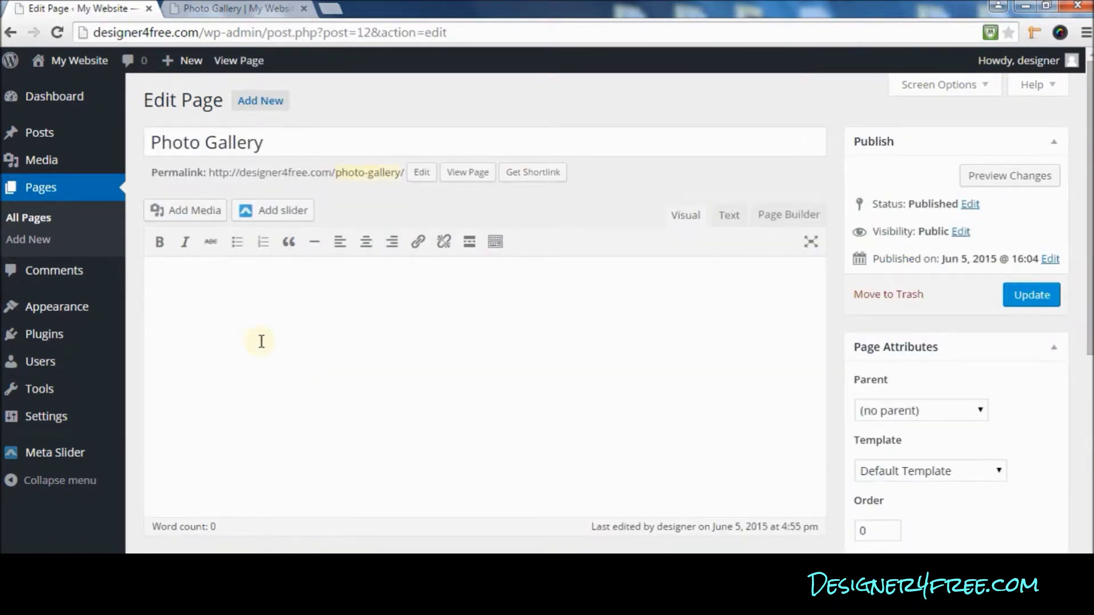
- Scroll through the live Photo Gallery page to confirm it is still empty
{"action": "left_click", "coordinate": [246, 6]}
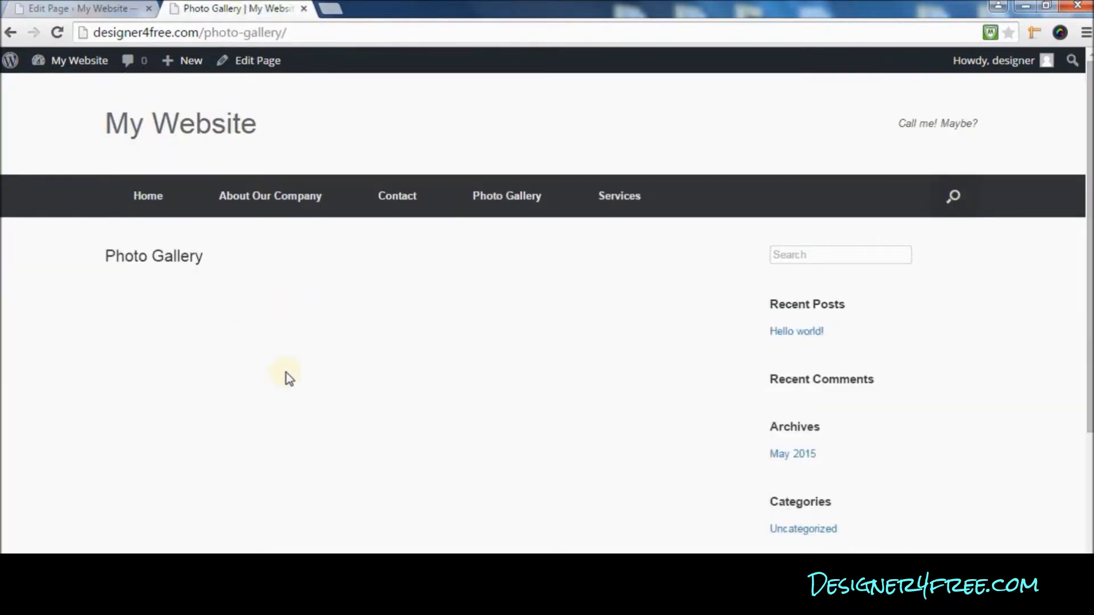
{"action": "scroll", "coordinate": [322, 392], "scroll_direction": "down", "scroll_amount": 3}
{"action": "scroll", "coordinate": [456, 369], "scroll_direction": "up", "scroll_amount": 3}
{"action": "scroll", "coordinate": [830, 427], "scroll_direction": "down", "scroll_amount": 3}
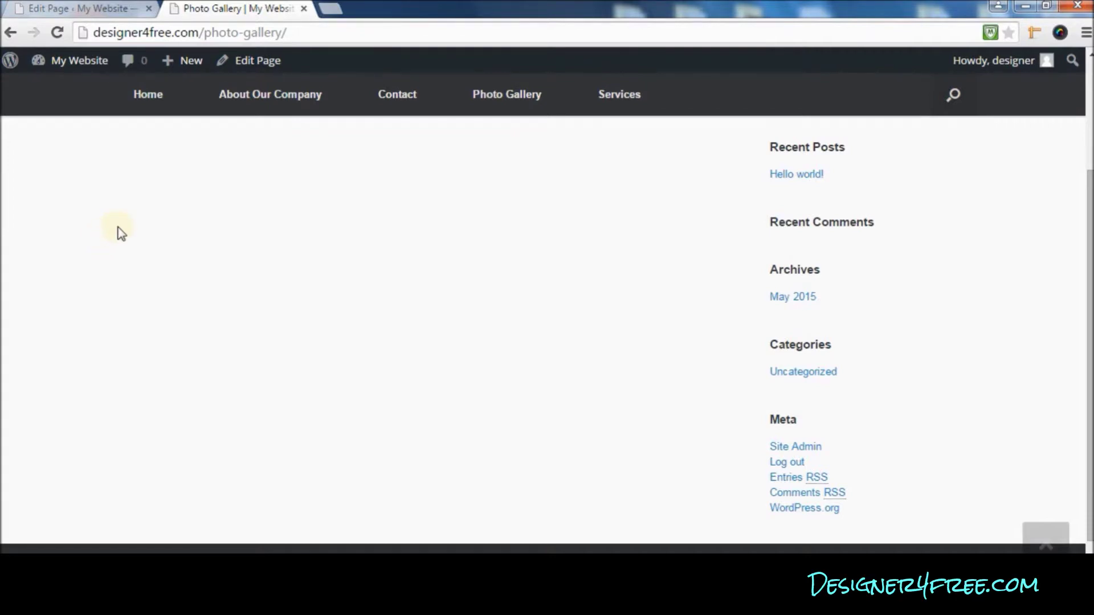
{"action": "scroll", "coordinate": [109, 228], "scroll_direction": "up", "scroll_amount": 2}
- Set the Photo Gallery page template to Full Width Page and update the page
{"action": "scroll", "coordinate": [6, 273], "scroll_direction": "up", "scroll_amount": 2}
{"action": "left_click", "coordinate": [93, 9]}
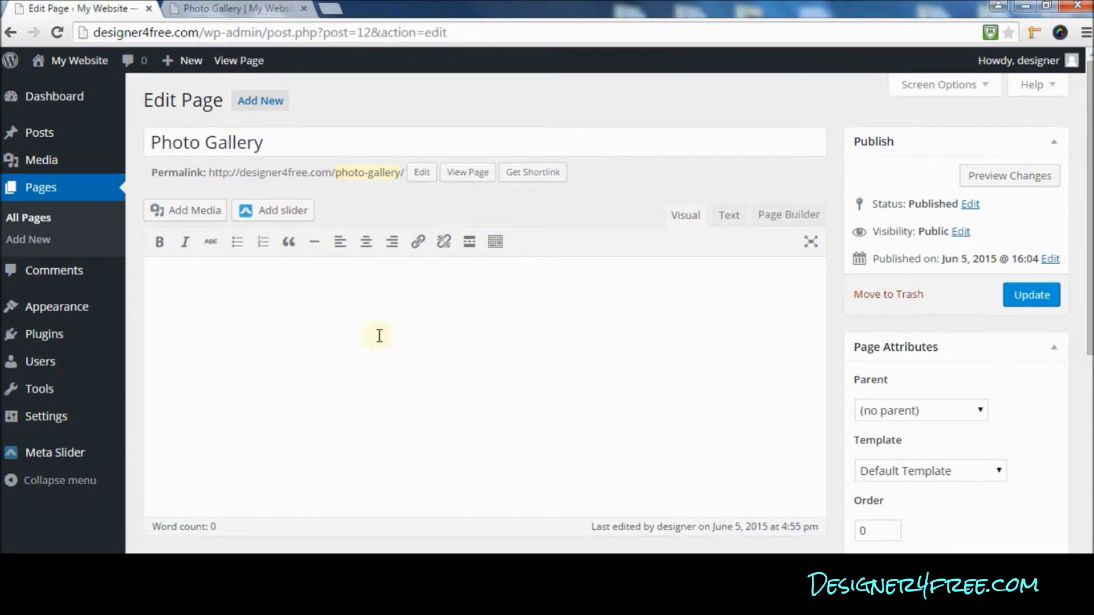
{"action": "scroll", "coordinate": [438, 365], "scroll_direction": "down", "scroll_amount": 3}
{"action": "scroll", "coordinate": [434, 367], "scroll_direction": "up", "scroll_amount": 3}
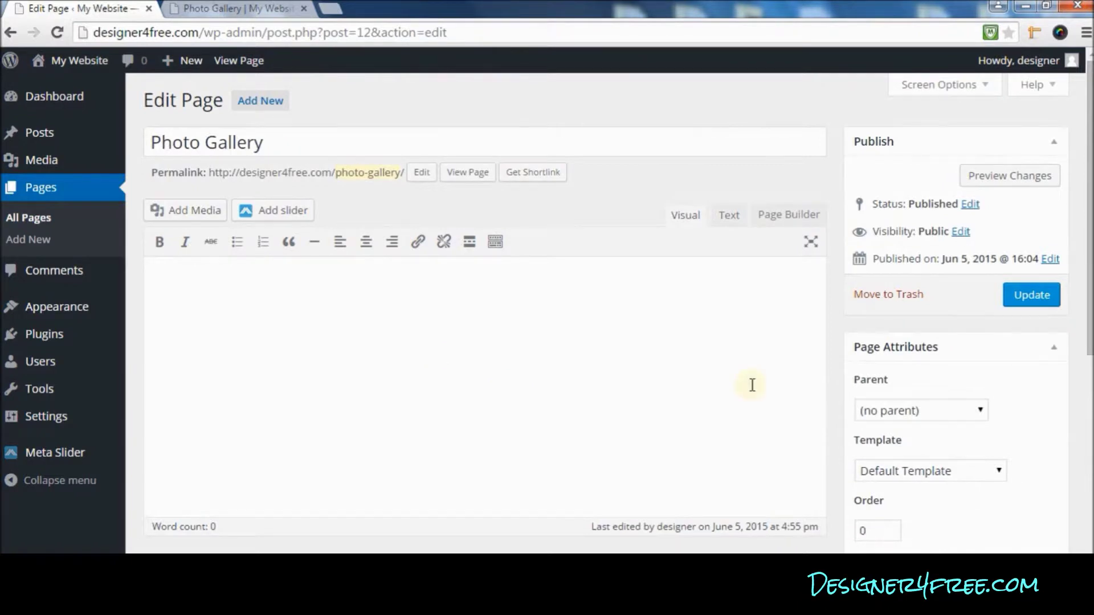
{"action": "scroll", "coordinate": [752, 384], "scroll_direction": "down", "scroll_amount": 2}
{"action": "left_click", "coordinate": [997, 389]}
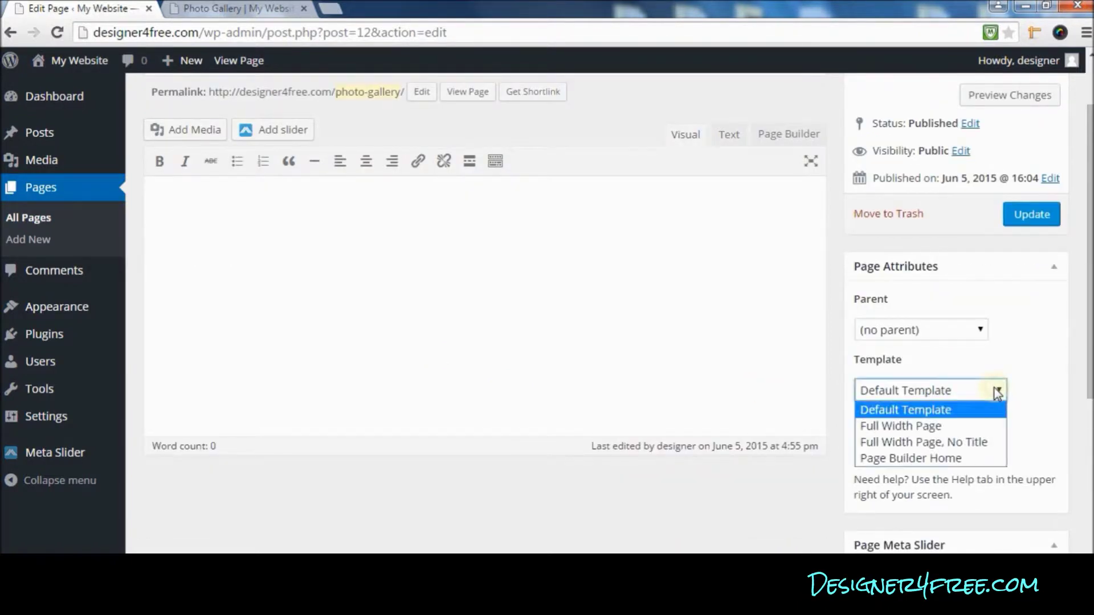
{"action": "left_click", "coordinate": [939, 427]}
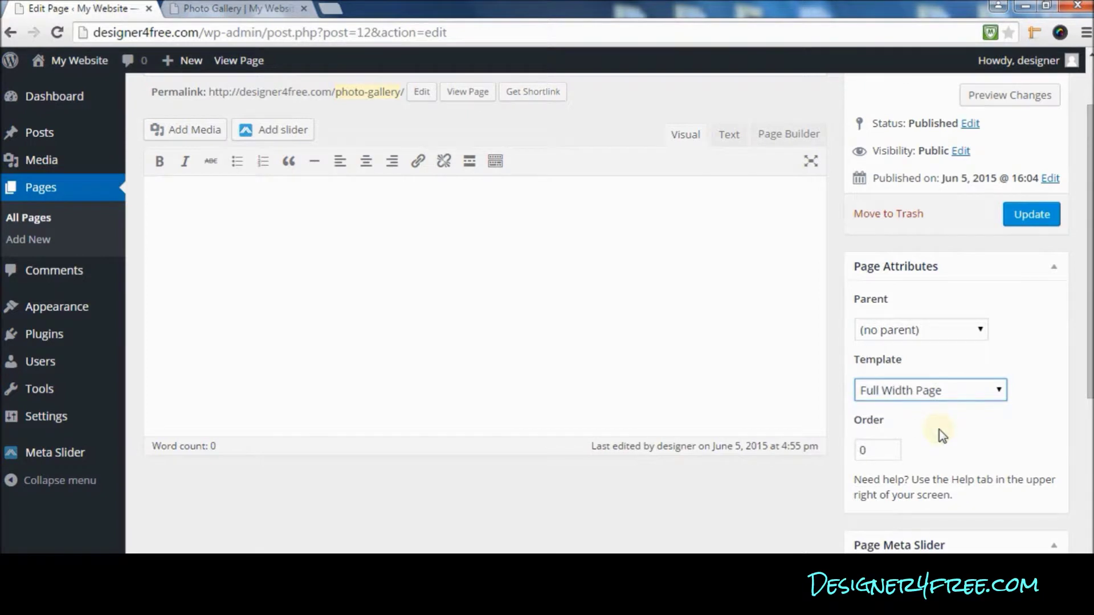
{"action": "left_click", "coordinate": [1033, 223]}
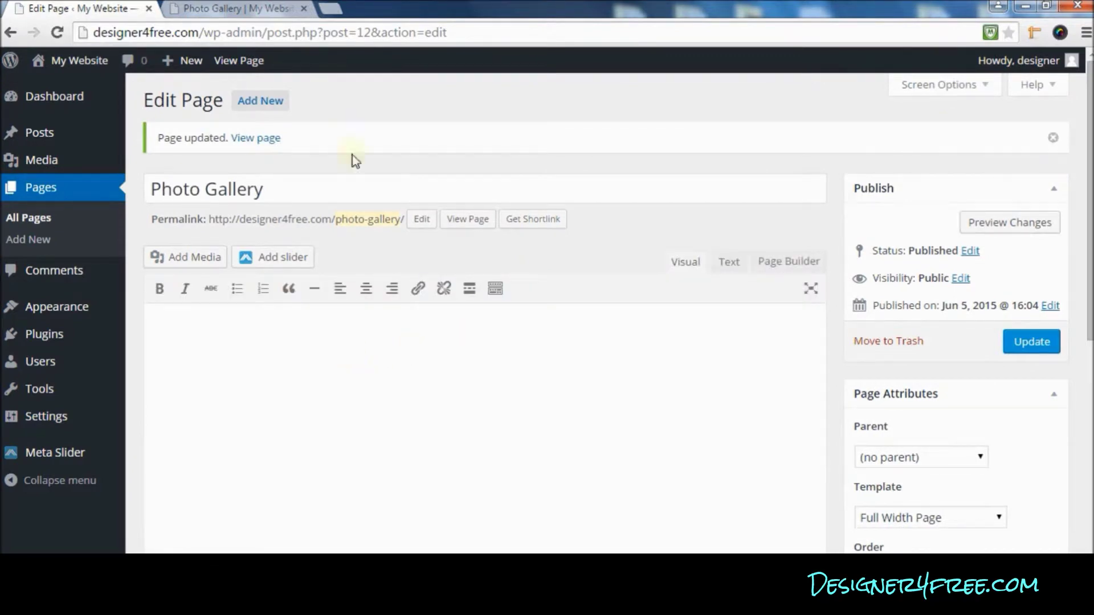
- Reload the live Photo Gallery page to confirm the sidebar is gone, then return to the editor
{"action": "left_click", "coordinate": [251, 8]}
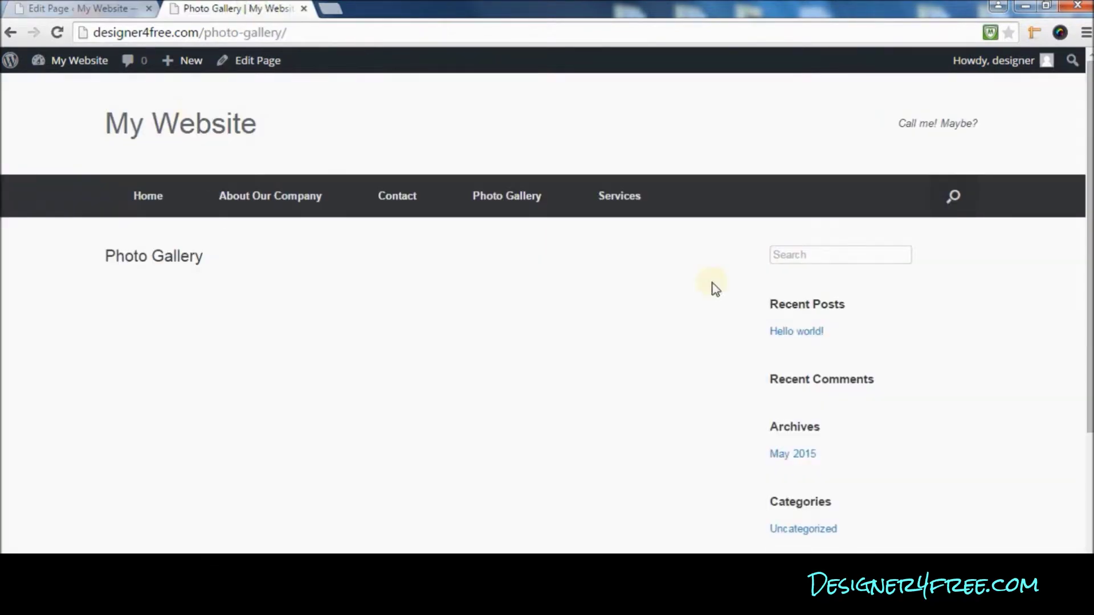
{"action": "key", "text": "F5"}
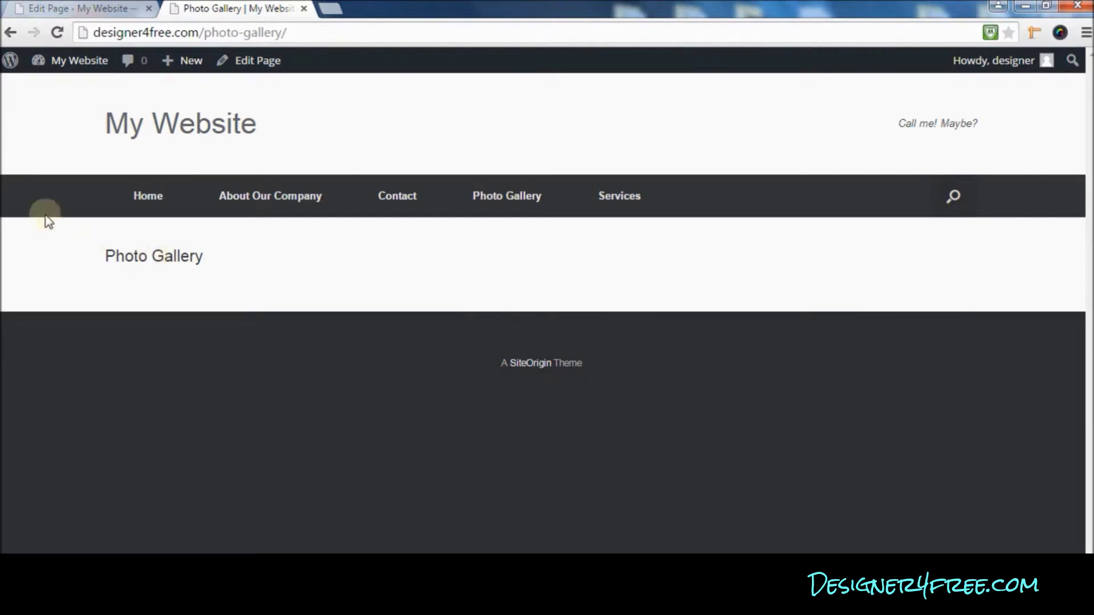
{"action": "left_click", "coordinate": [106, 7]}
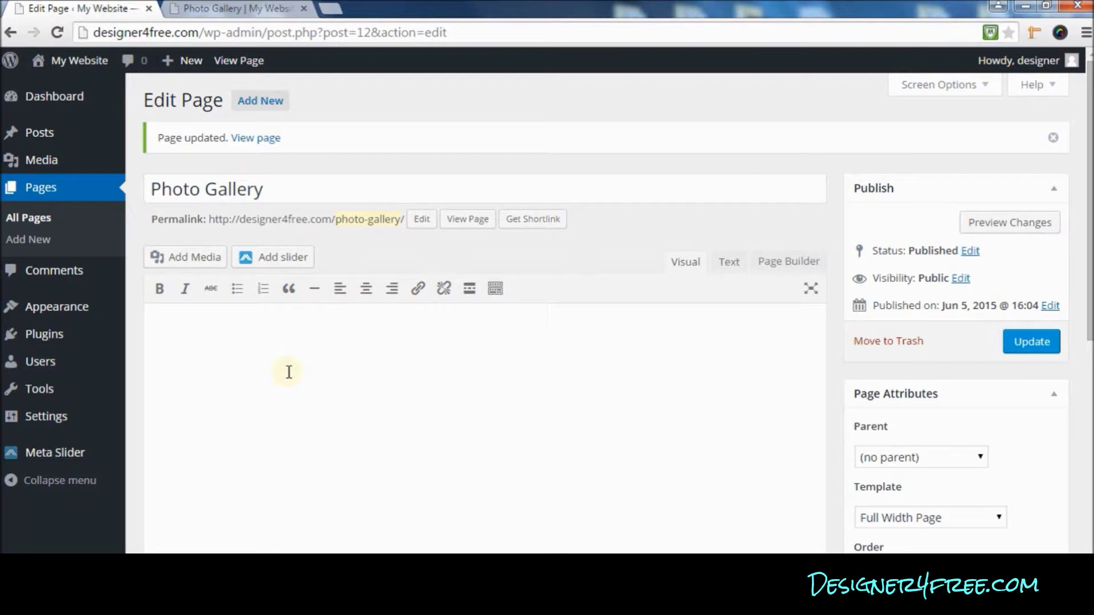
- Start a media file upload and browse to the z-images folder on the desktop
{"action": "left_click", "coordinate": [204, 260]}
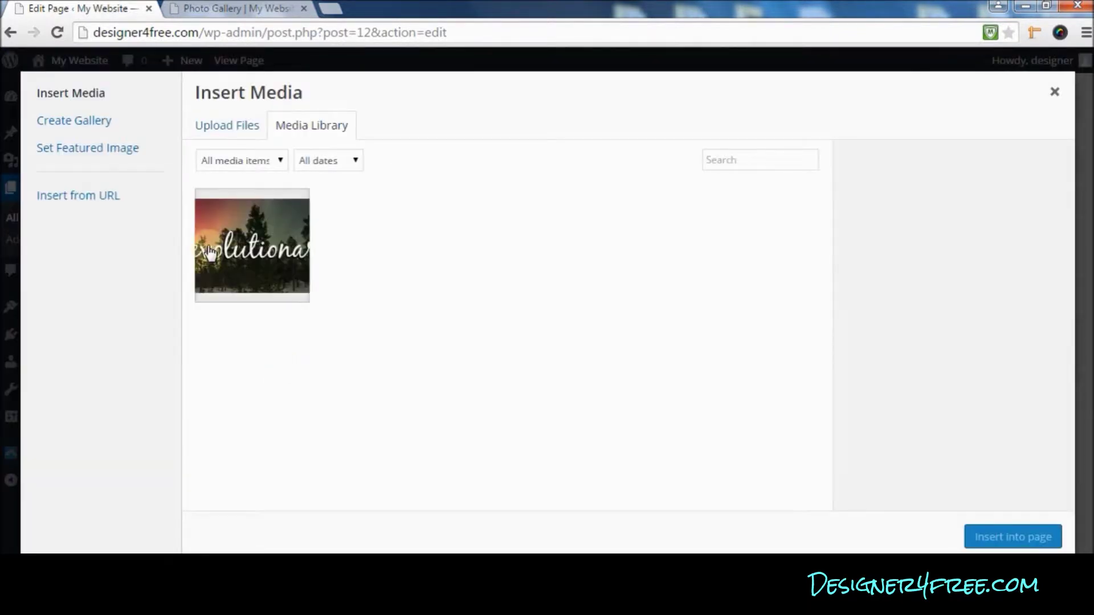
{"action": "left_click", "coordinate": [242, 129]}
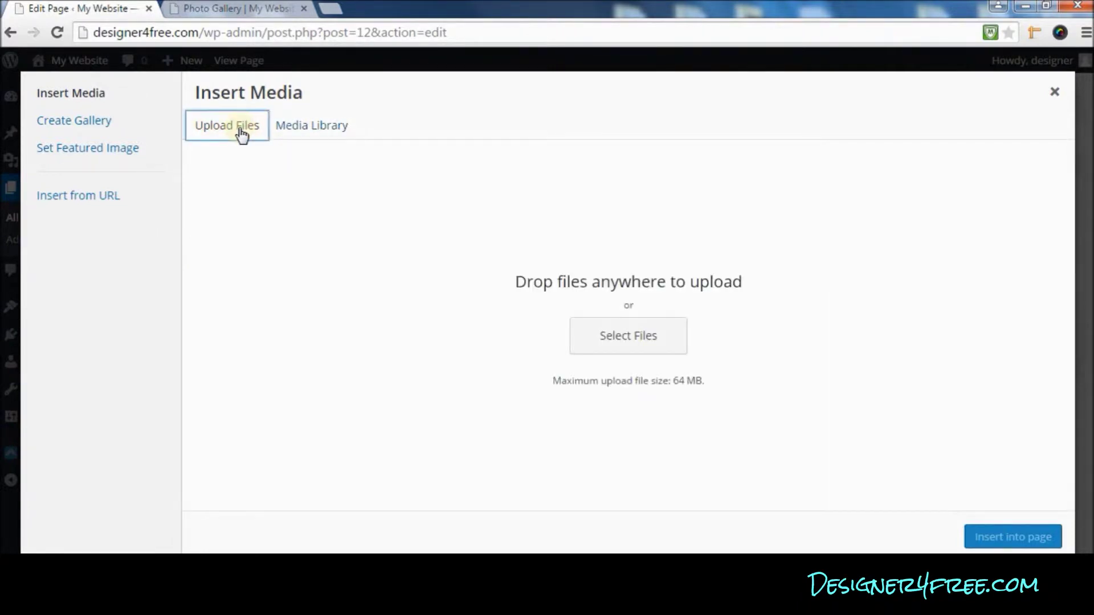
{"action": "left_click", "coordinate": [627, 341]}
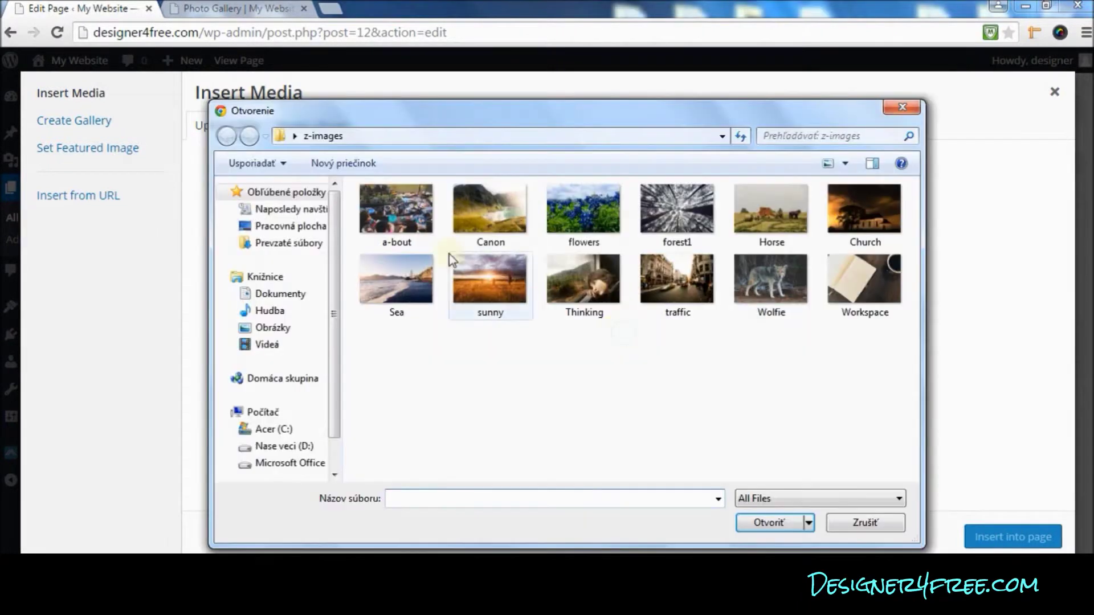
{"action": "left_click", "coordinate": [310, 229]}
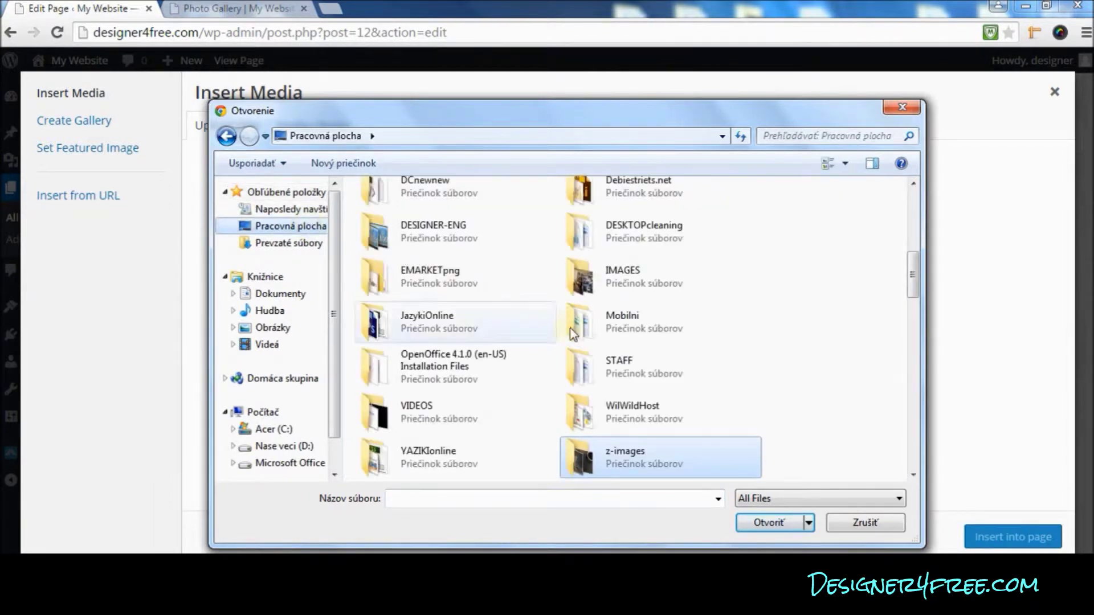
{"action": "key", "text": "End"}
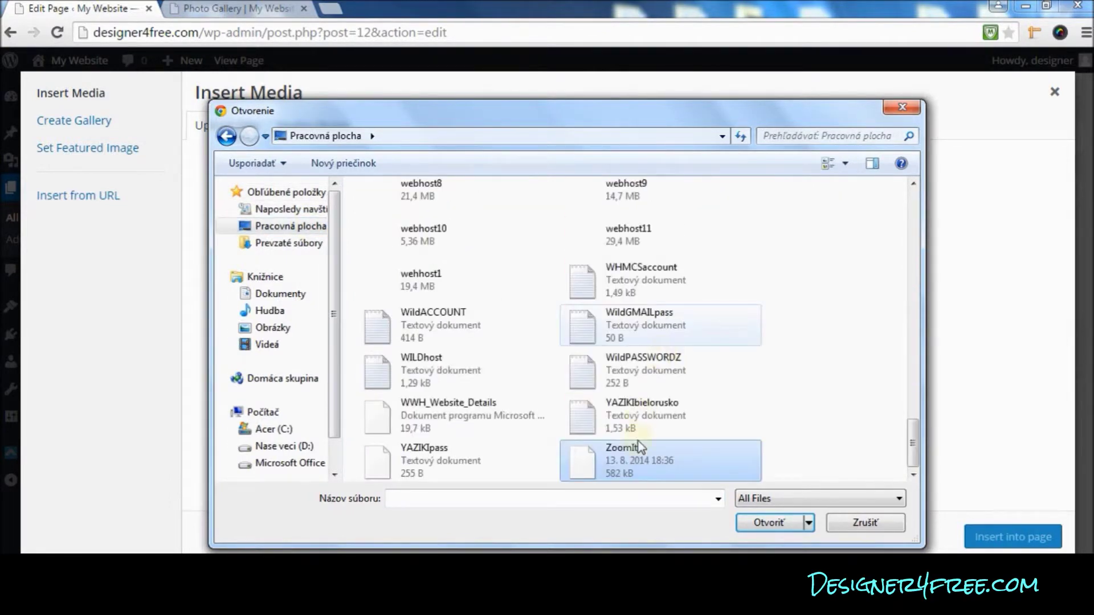
{"action": "scroll", "coordinate": [653, 365], "scroll_direction": "up", "scroll_amount": 3}
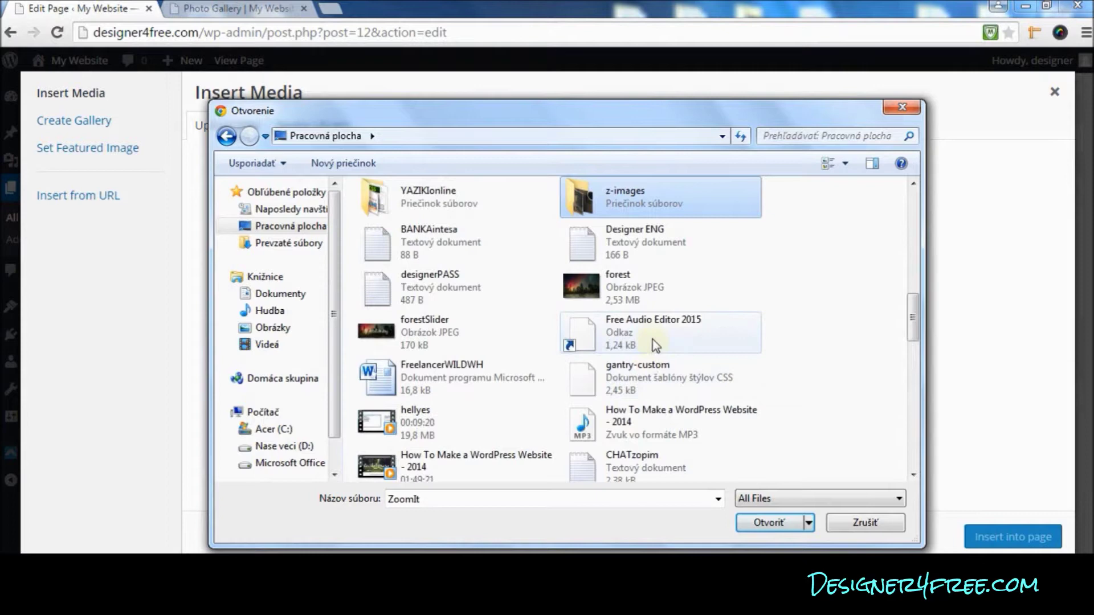
{"action": "scroll", "coordinate": [654, 344], "scroll_direction": "down", "scroll_amount": 3}
{"action": "scroll", "coordinate": [655, 317], "scroll_direction": "up", "scroll_amount": 3}
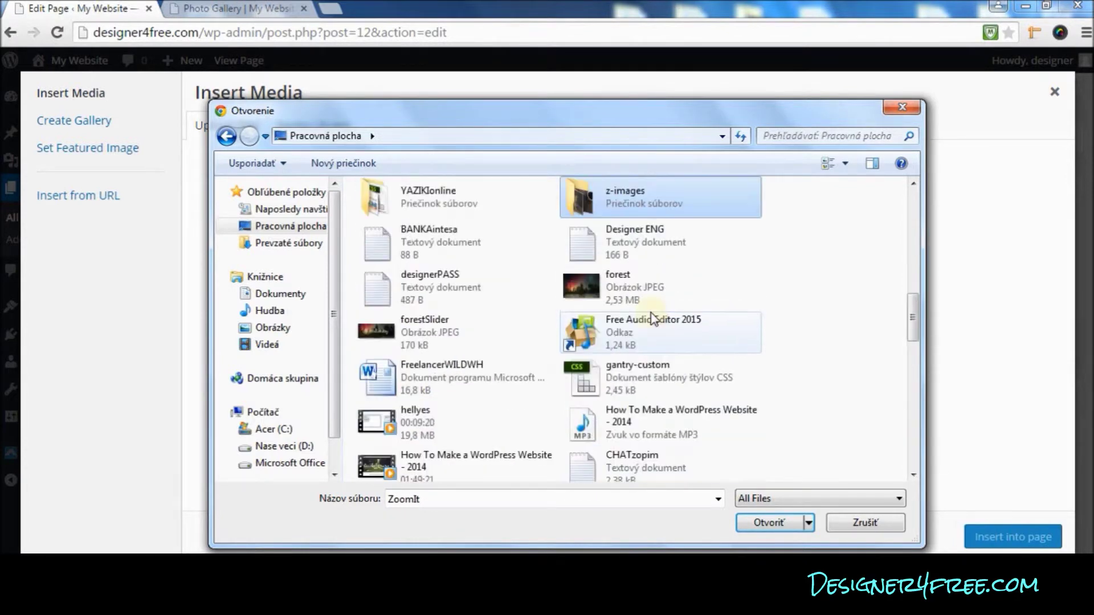
{"action": "double_click", "coordinate": [633, 199]}
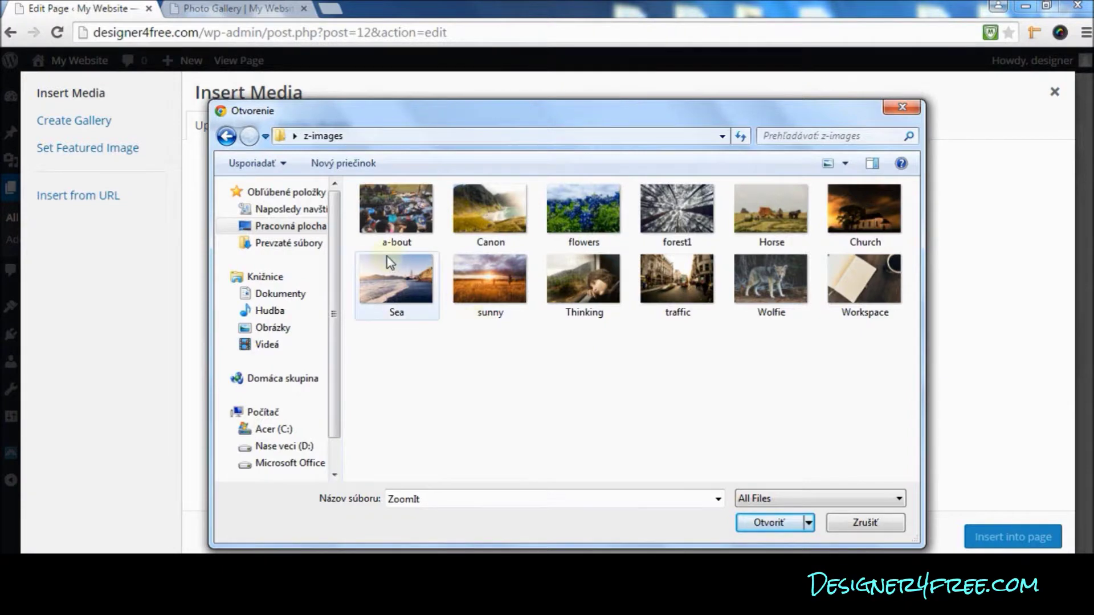
- Select all twelve images in z-images and upload them
{"action": "left_click", "coordinate": [845, 165]}
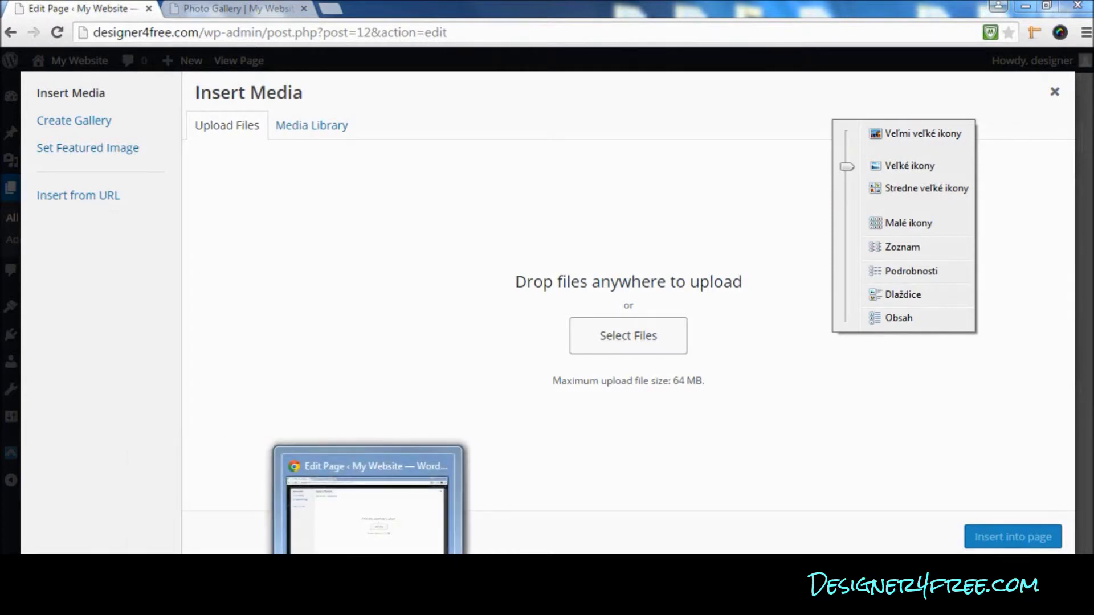
{"action": "left_click", "coordinate": [369, 599]}
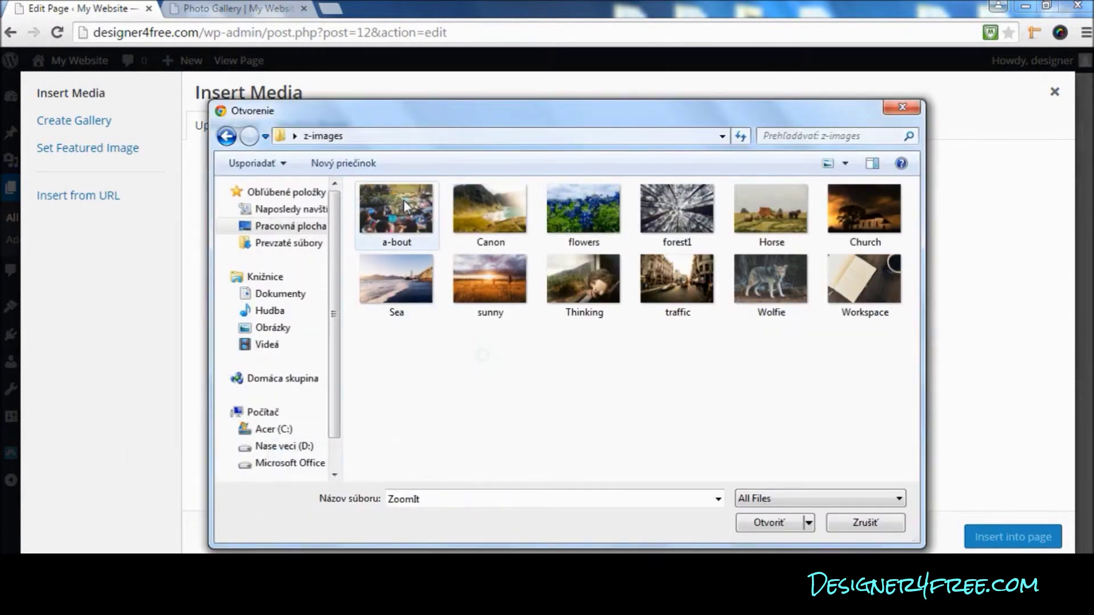
{"action": "left_click", "coordinate": [405, 214]}
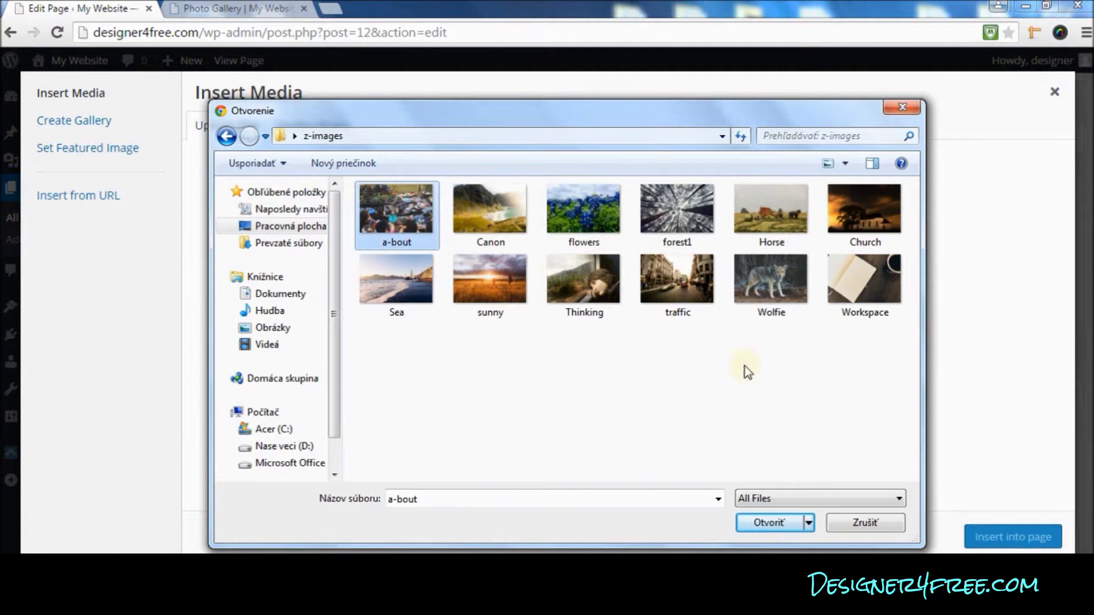
{"action": "left_click", "coordinate": [864, 297], "text": "shift"}
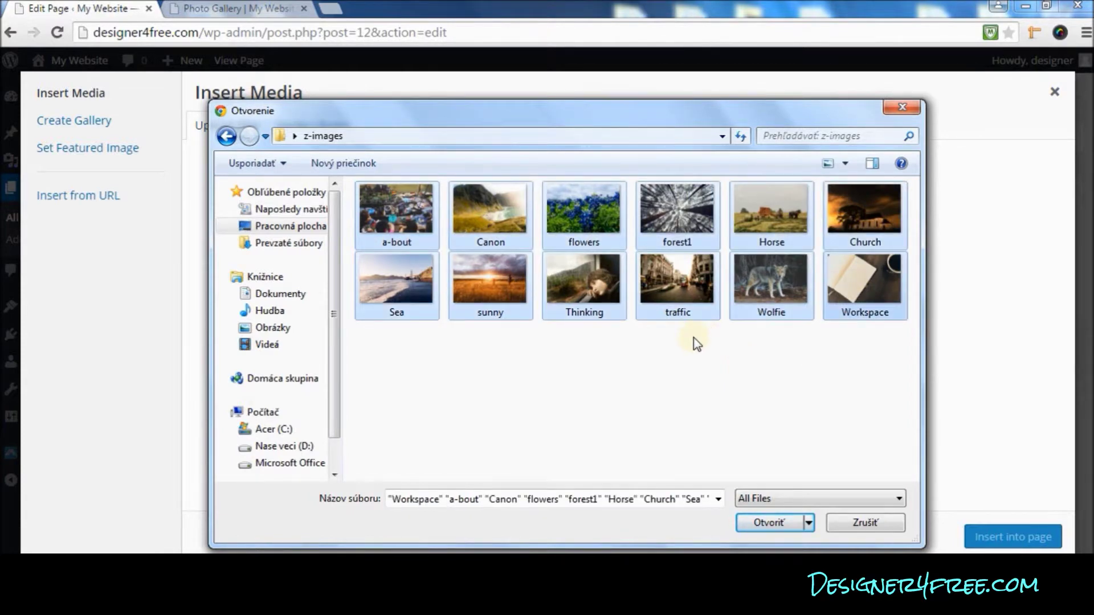
{"action": "left_click", "coordinate": [770, 523]}
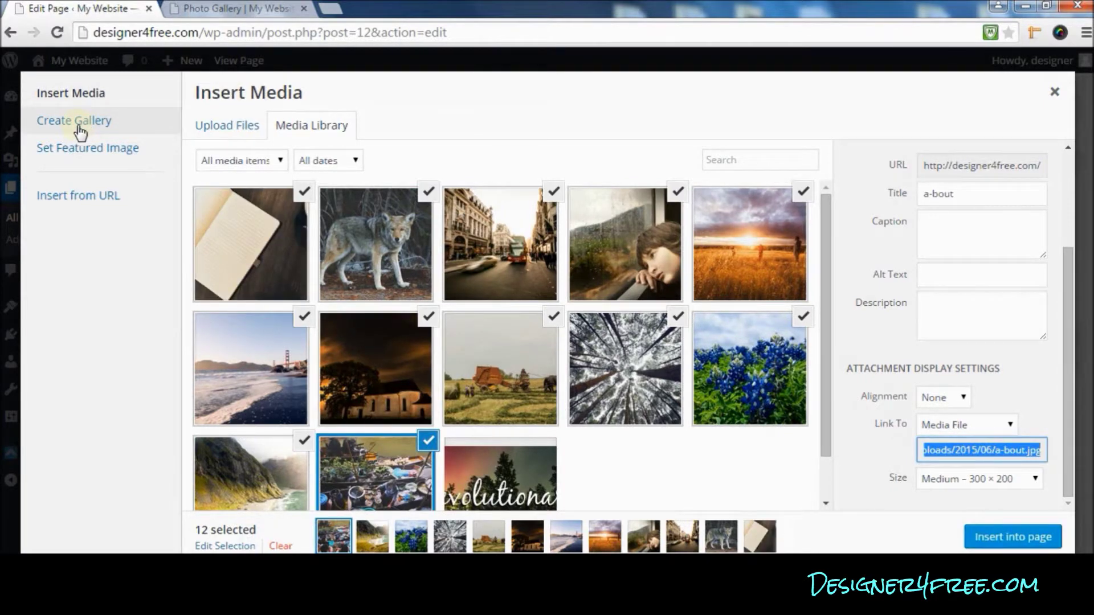
- Create a new gallery from the twelve uploaded images
{"action": "left_click", "coordinate": [80, 132]}
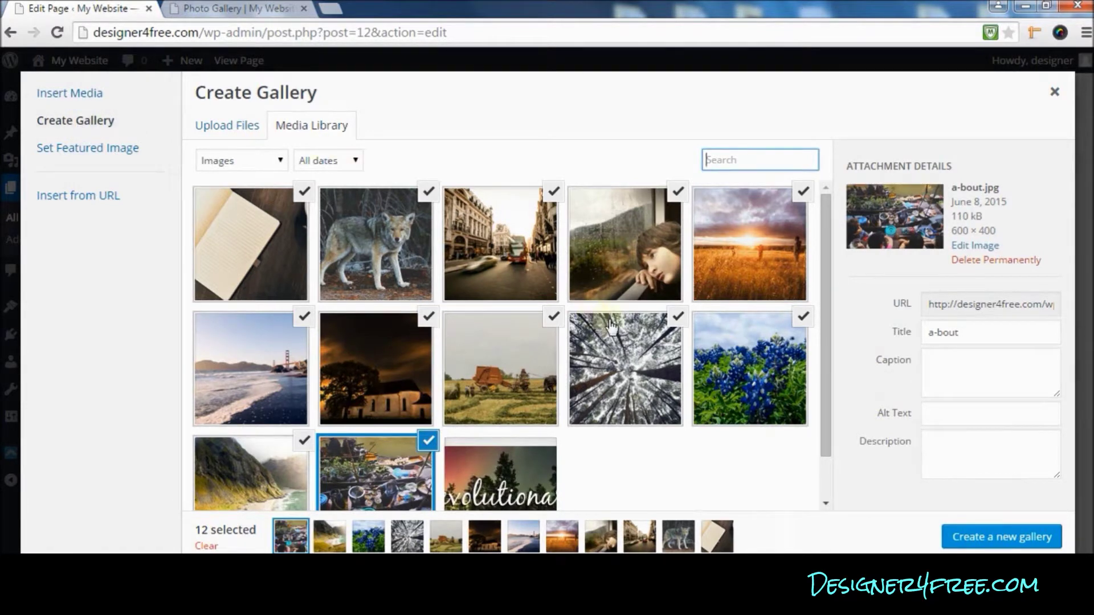
{"action": "left_click", "coordinate": [996, 546]}
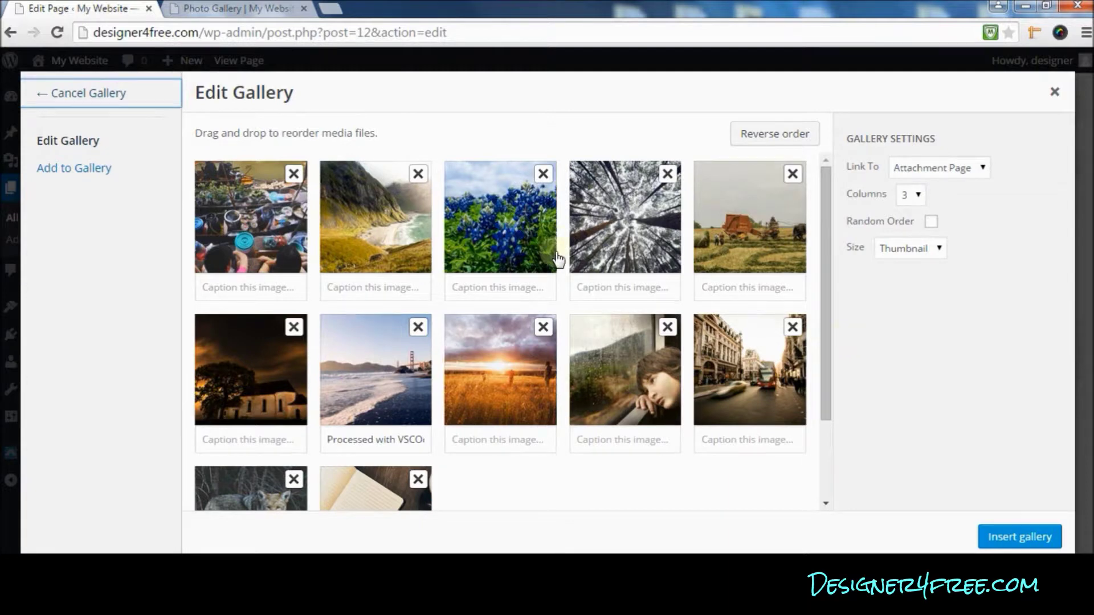
{"action": "scroll", "coordinate": [556, 251], "scroll_direction": "down", "scroll_amount": 3}
{"action": "scroll", "coordinate": [548, 360], "scroll_direction": "up", "scroll_amount": 3}
{"action": "scroll", "coordinate": [390, 346], "scroll_direction": "down", "scroll_amount": 2}
{"action": "scroll", "coordinate": [386, 333], "scroll_direction": "up", "scroll_amount": 2}
- Caption the photos 'A nice boat', 'Work space' and 'Thinking in a forest'
{"action": "left_click", "coordinate": [275, 284]}
{"action": "type", "text": "A"}
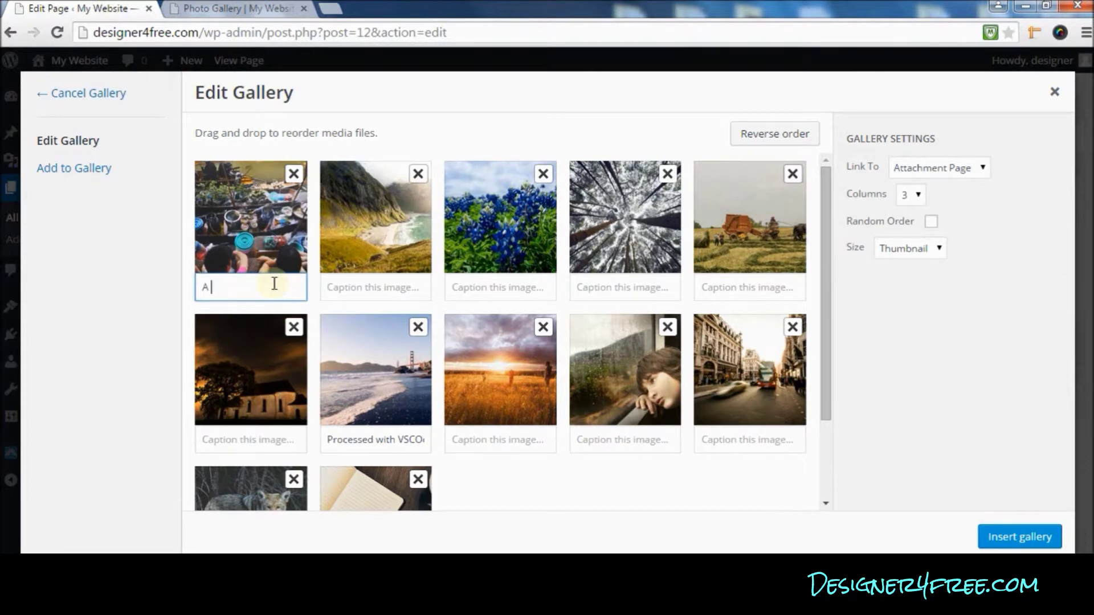
{"action": "type", "text": " nice boat"}
{"action": "left_click", "coordinate": [257, 311]}
{"action": "scroll", "coordinate": [285, 325], "scroll_direction": "down", "scroll_amount": 2}
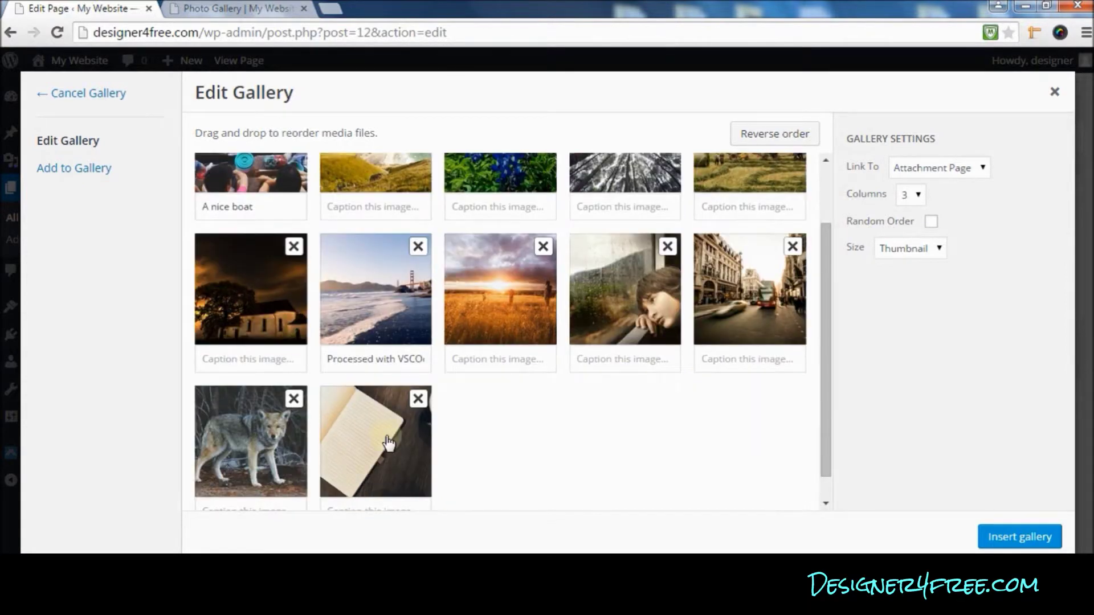
{"action": "scroll", "coordinate": [372, 517], "scroll_direction": "down", "scroll_amount": 1}
{"action": "left_click", "coordinate": [370, 483]}
{"action": "type", "text": "Work space"}
{"action": "left_click", "coordinate": [629, 429]}
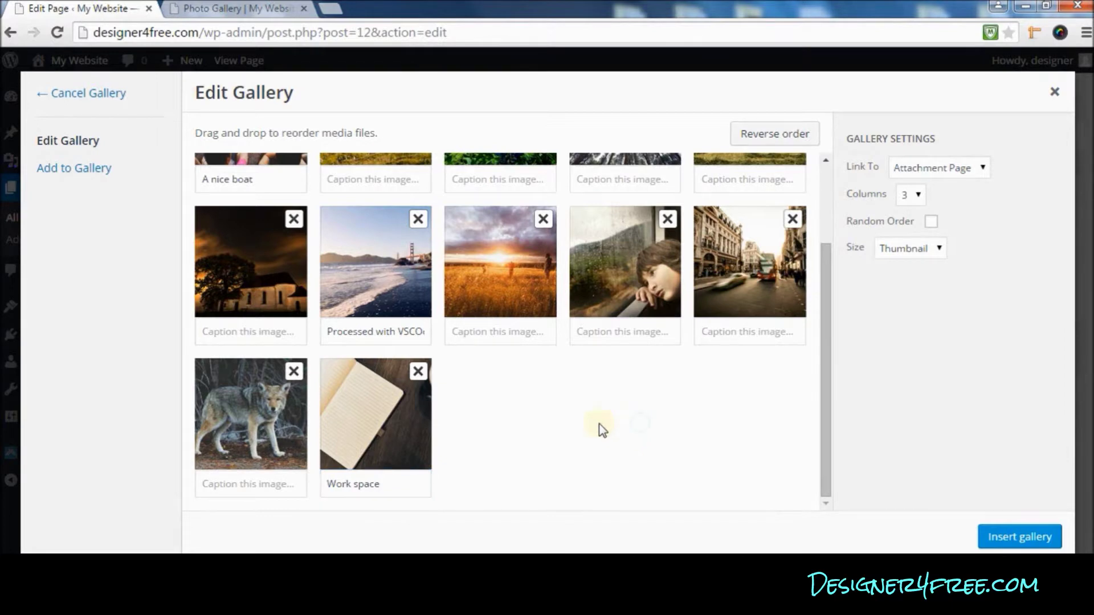
{"action": "scroll", "coordinate": [744, 393], "scroll_direction": "up", "scroll_amount": 2}
{"action": "left_click", "coordinate": [398, 290]}
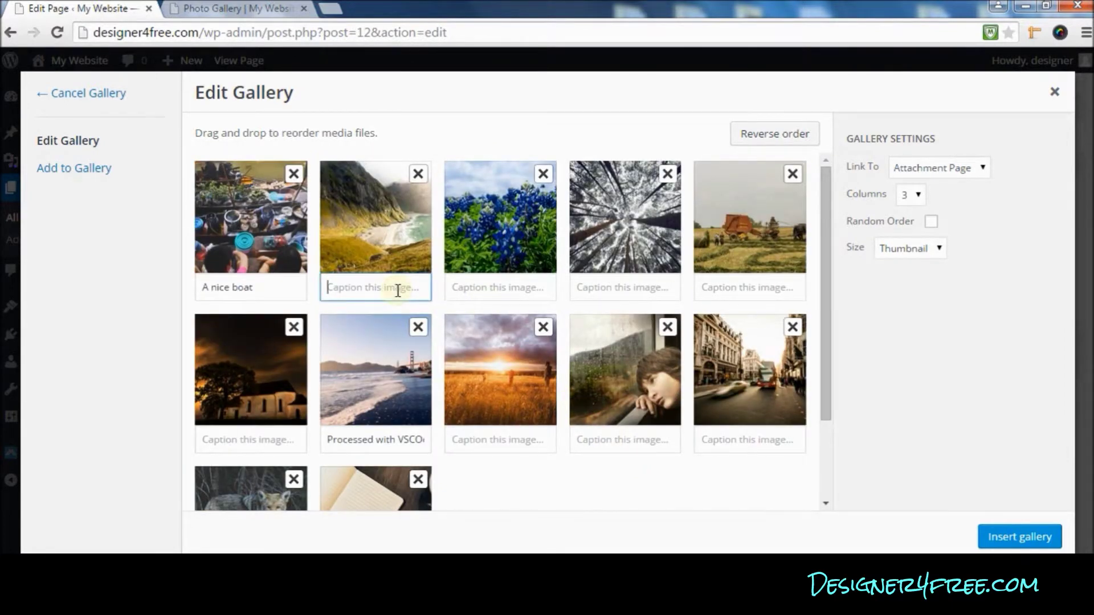
{"action": "type", "text": "Thinking in a forest"}
- Set the gallery to 4 columns linking to Media File and insert it into the page
{"action": "left_click", "coordinate": [911, 201]}
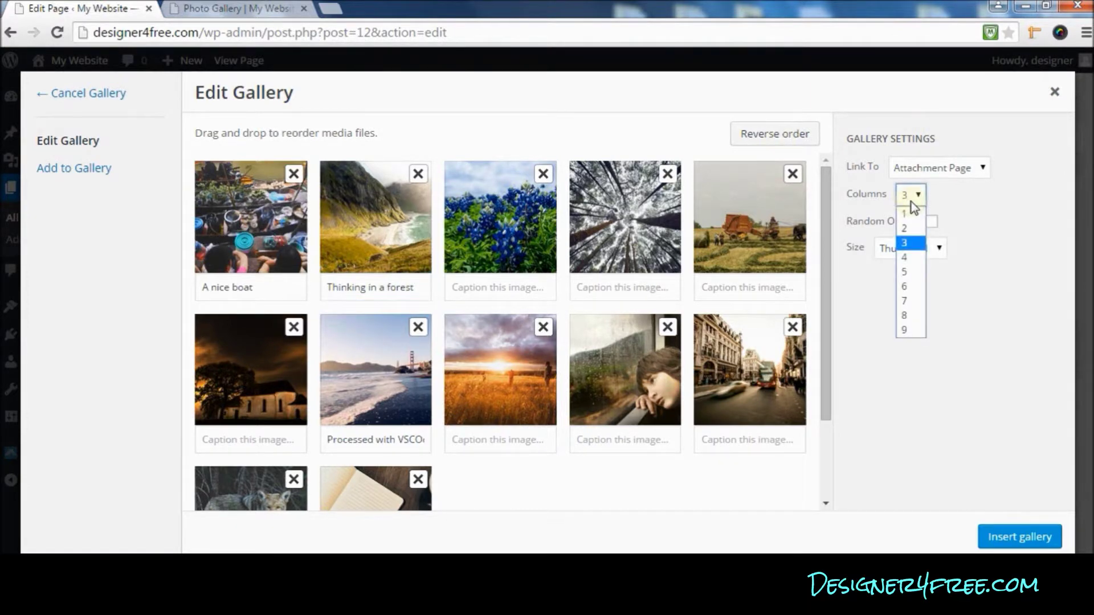
{"action": "left_click", "coordinate": [913, 264]}
{"action": "left_click", "coordinate": [981, 167]}
{"action": "left_click", "coordinate": [940, 201]}
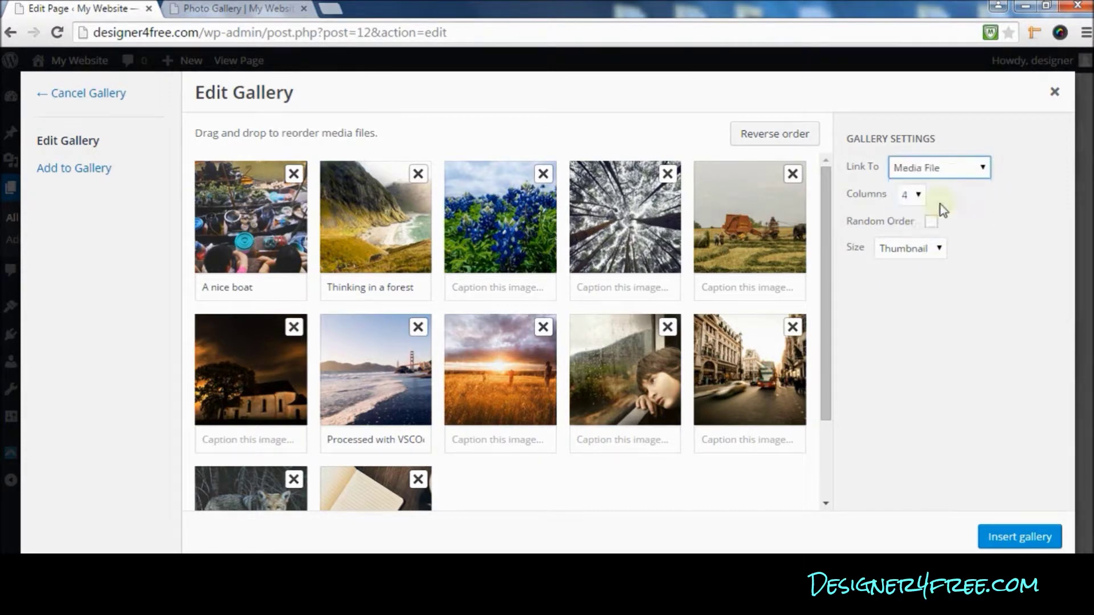
{"action": "left_click", "coordinate": [986, 169]}
{"action": "left_click", "coordinate": [957, 203]}
{"action": "left_click", "coordinate": [1019, 538]}
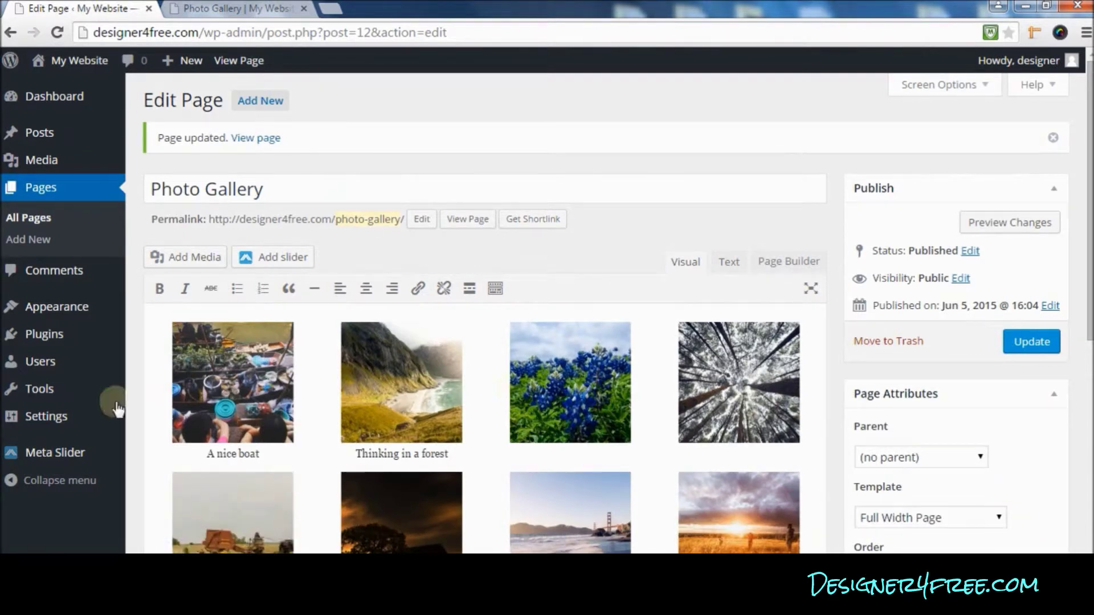
- Update the gallery-filled Photo Gallery page and switch to its live tab
{"action": "scroll", "coordinate": [321, 445], "scroll_direction": "down", "scroll_amount": 3}
{"action": "scroll", "coordinate": [510, 427], "scroll_direction": "down", "scroll_amount": 3}
{"action": "scroll", "coordinate": [479, 403], "scroll_direction": "up", "scroll_amount": 6}
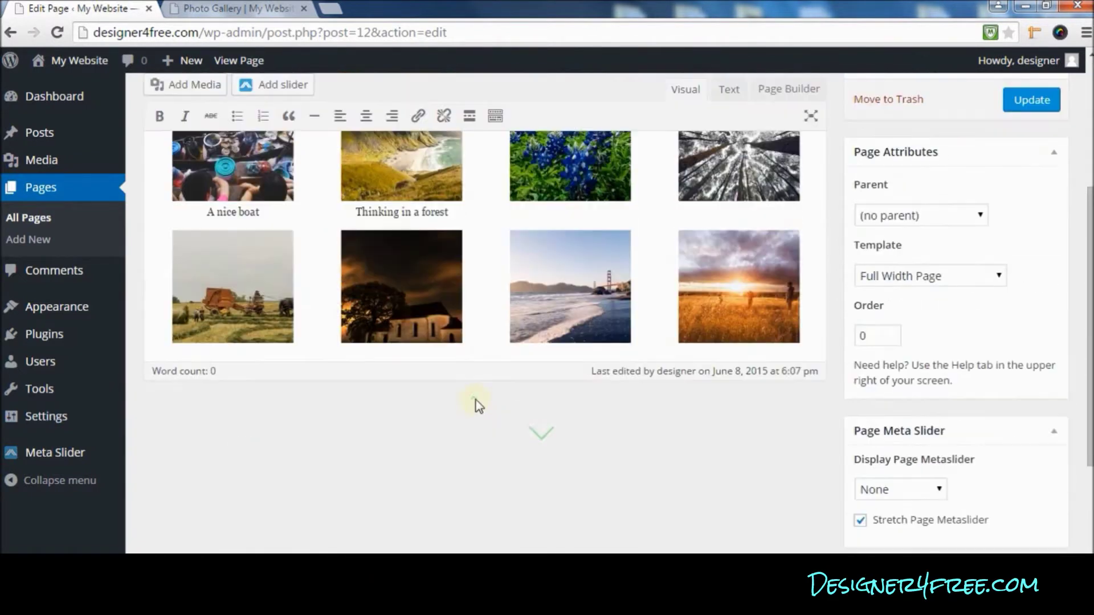
{"action": "left_click", "coordinate": [1030, 343]}
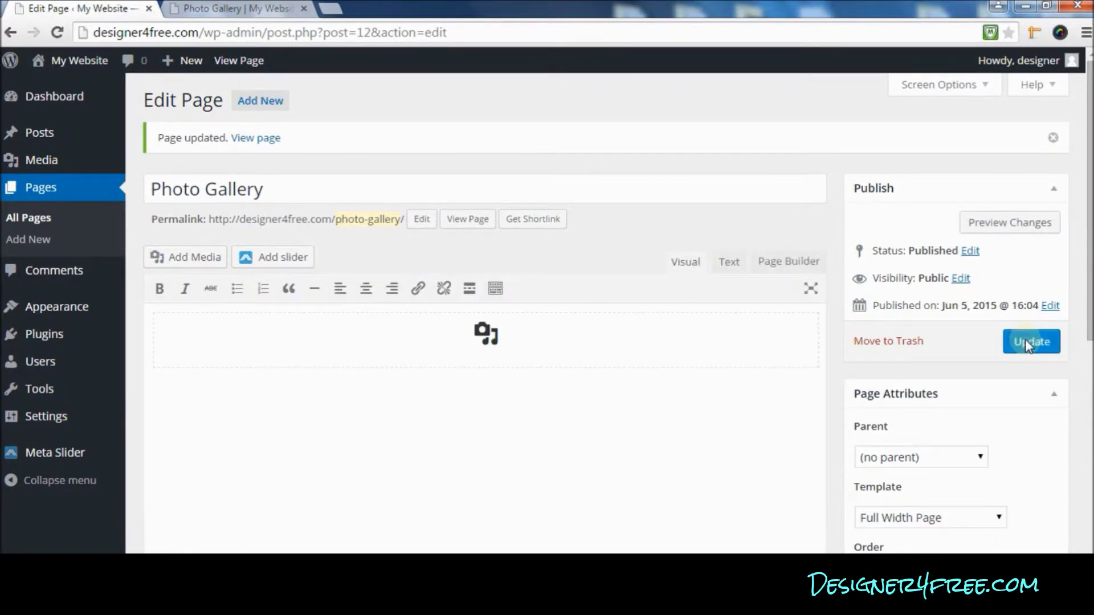
{"action": "left_click", "coordinate": [240, 9]}
- Refresh the live Photo Gallery page to view the new four-column gallery
{"action": "mouse_move", "coordinate": [32, 45]}
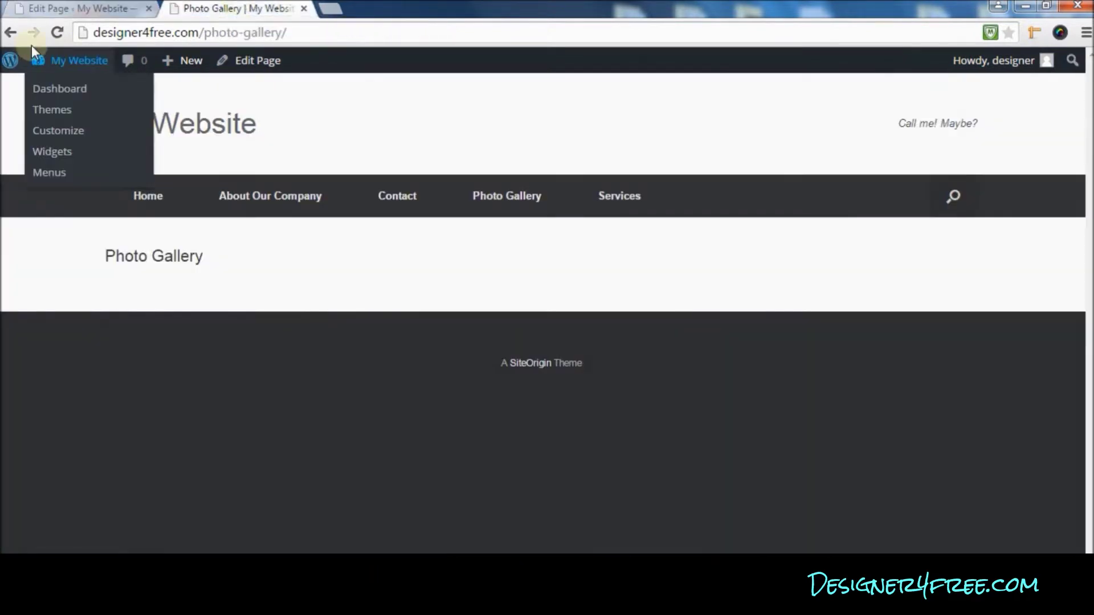
{"action": "left_click", "coordinate": [57, 32]}
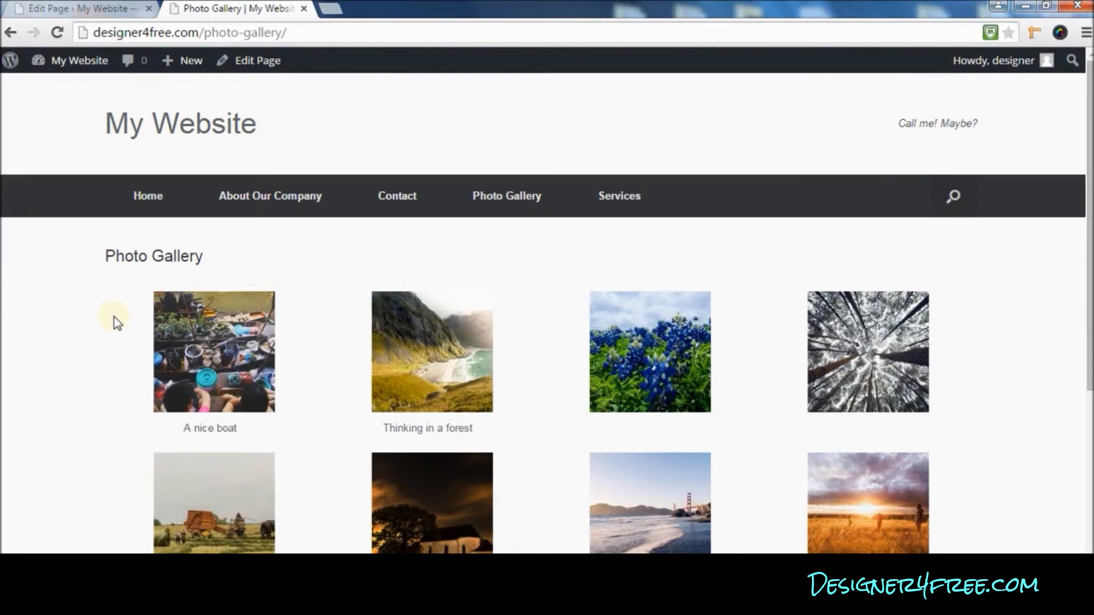
{"action": "scroll", "coordinate": [159, 364], "scroll_direction": "down", "scroll_amount": 4}
{"action": "scroll", "coordinate": [154, 373], "scroll_direction": "up", "scroll_amount": 4}
{"action": "scroll", "coordinate": [737, 410], "scroll_direction": "down", "scroll_amount": 5}
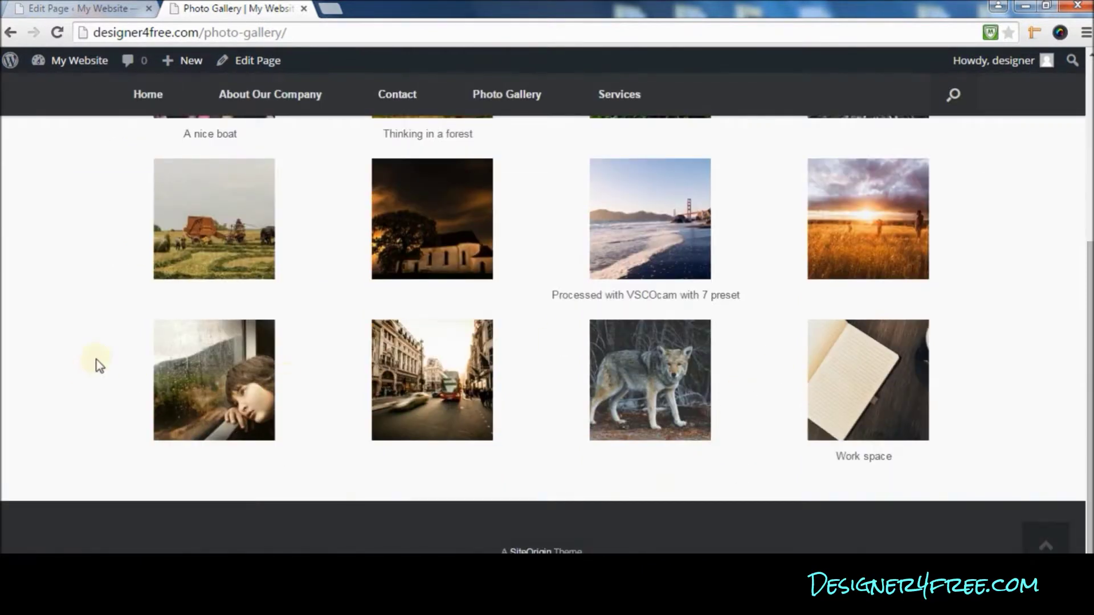
{"action": "scroll", "coordinate": [97, 361], "scroll_direction": "up", "scroll_amount": 5}
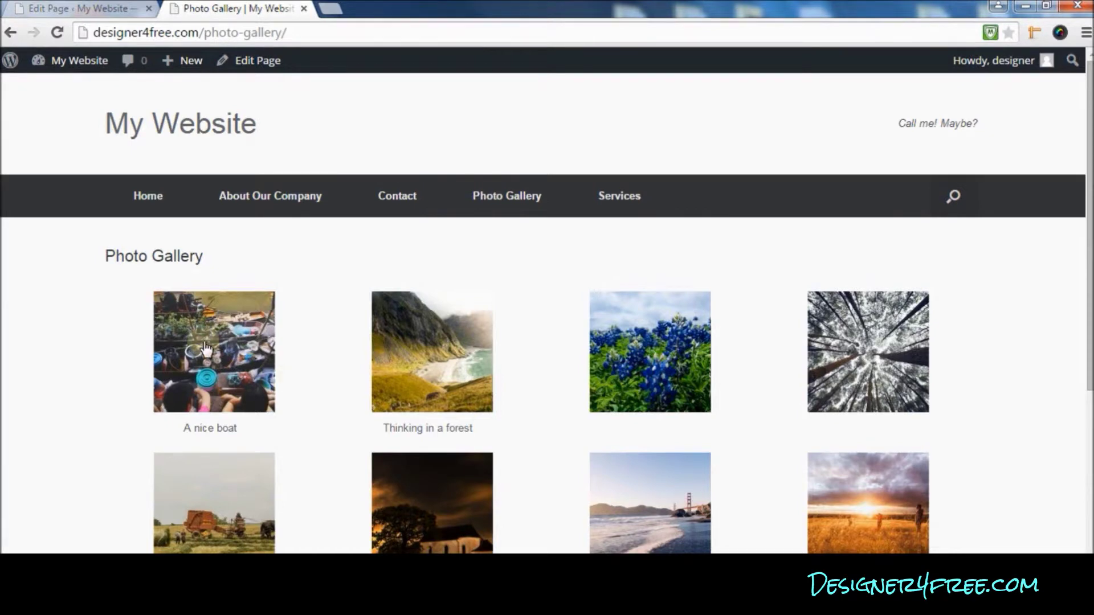
- Open the boat photo, which shows as a bare image, then go back and return to the editor
{"action": "left_click", "coordinate": [242, 355]}
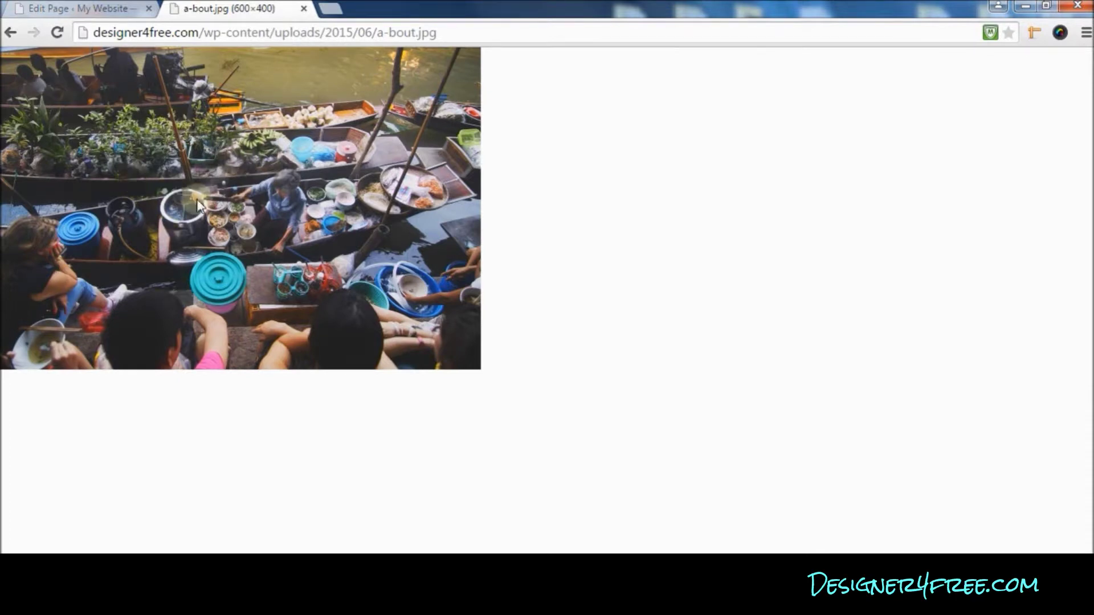
{"action": "left_click", "coordinate": [11, 39]}
{"action": "scroll", "coordinate": [345, 357], "scroll_direction": "down", "scroll_amount": 1}
{"action": "scroll", "coordinate": [348, 364], "scroll_direction": "up", "scroll_amount": 1}
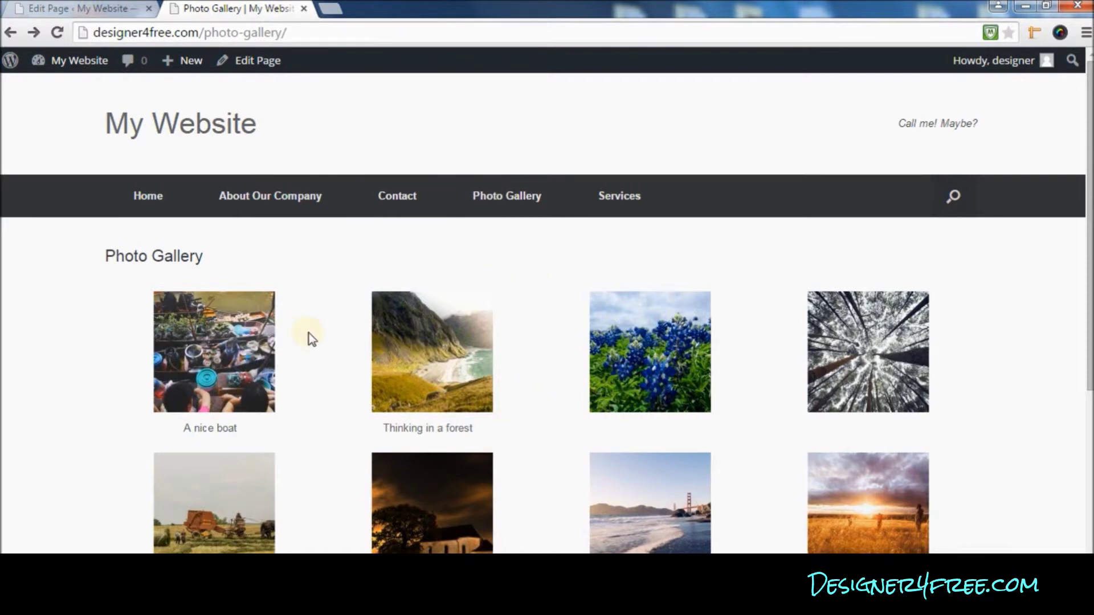
{"action": "scroll", "coordinate": [240, 360], "scroll_direction": "down", "scroll_amount": 1}
{"action": "scroll", "coordinate": [239, 357], "scroll_direction": "up", "scroll_amount": 1}
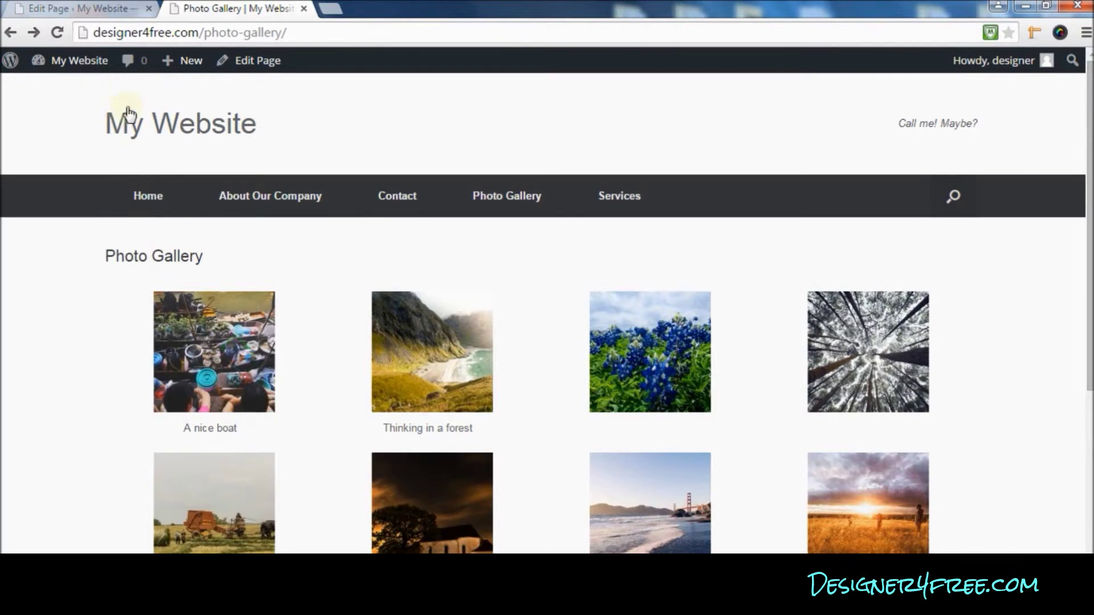
{"action": "left_click", "coordinate": [79, 6]}
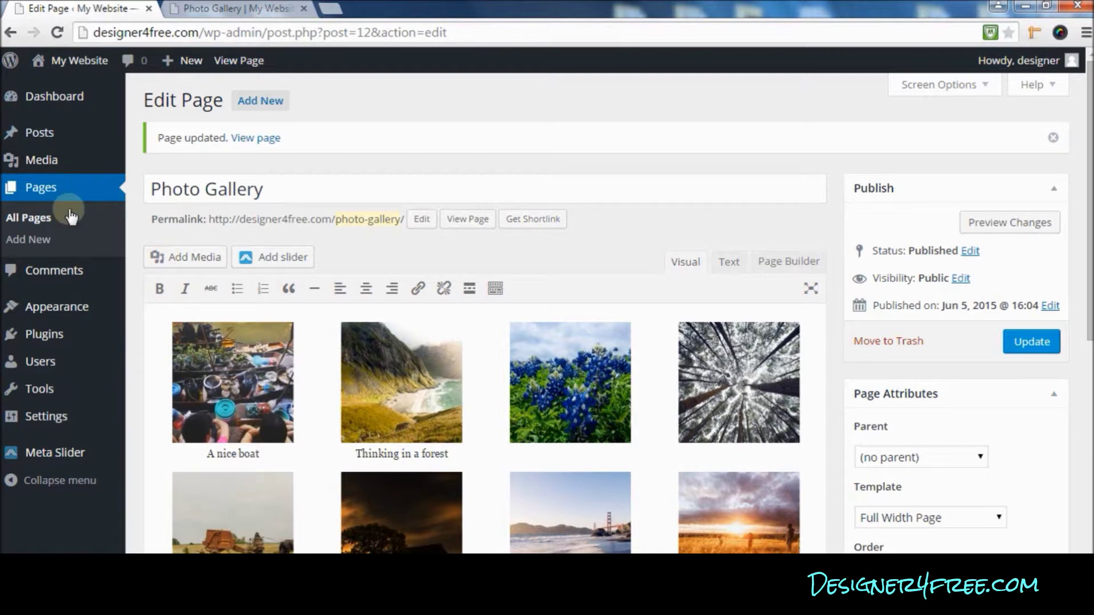
- Go to Plugins > Add New to reach the Add Plugins page
{"action": "left_click", "coordinate": [56, 341]}
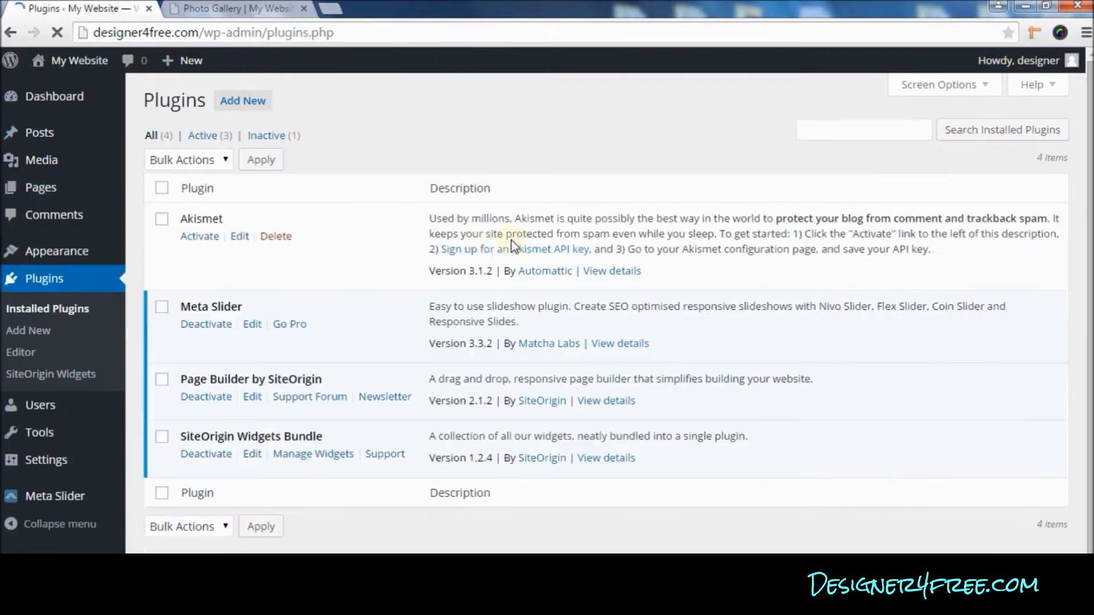
{"action": "left_click", "coordinate": [242, 101]}
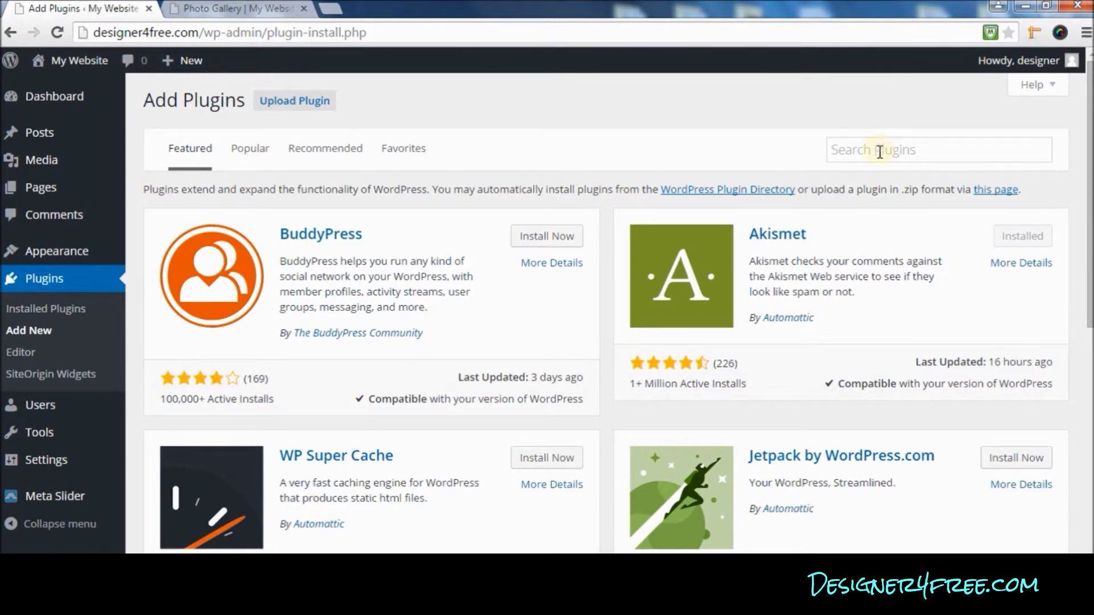
- Search plugins for 'lightbox' and install Lightbox Plus Colorbox 2.7.2 from its details view
{"action": "left_click", "coordinate": [870, 152]}
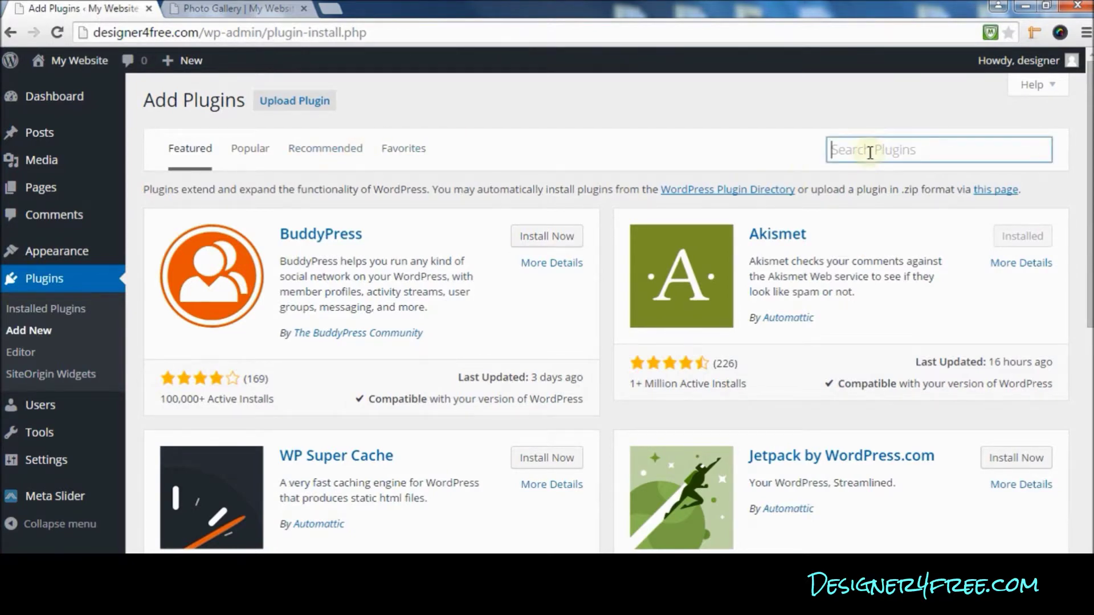
{"action": "type", "text": "lig"}
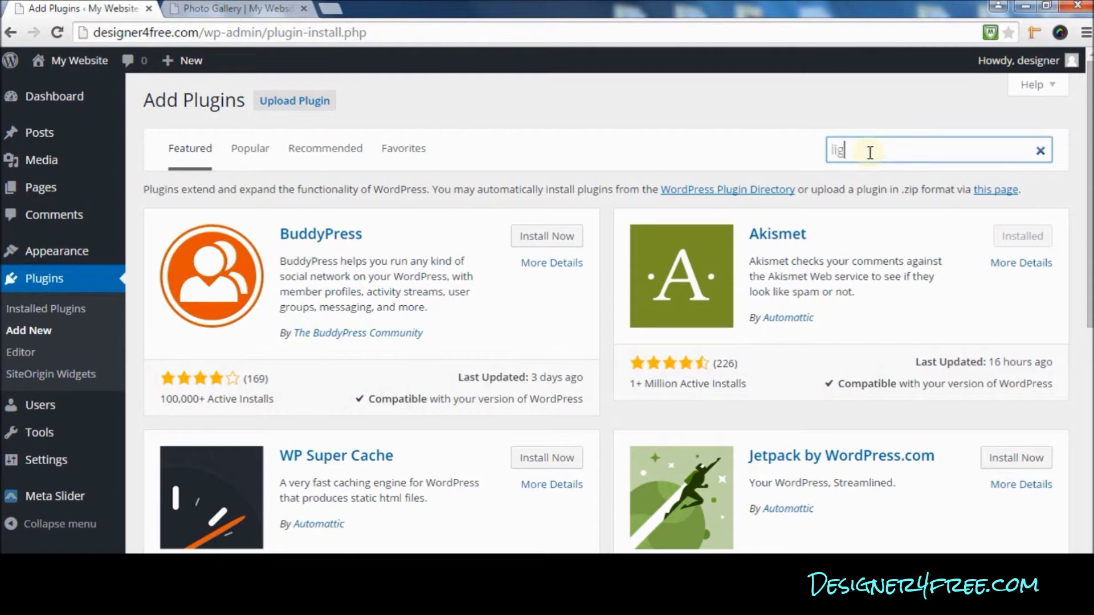
{"action": "type", "text": "htbox"}
{"action": "key", "text": "Return"}
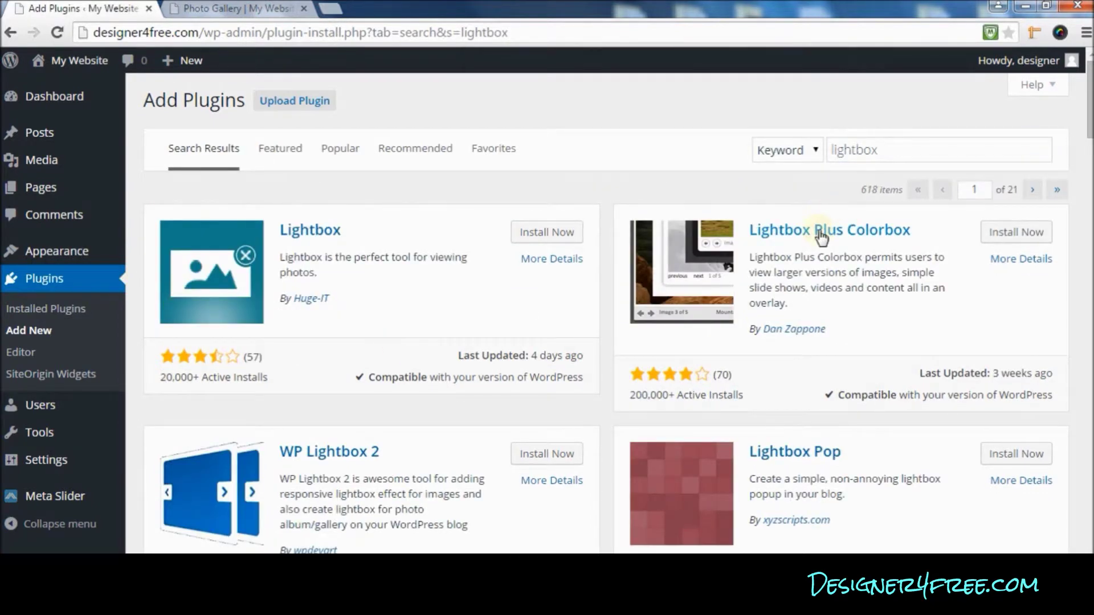
{"action": "left_click", "coordinate": [1021, 260]}
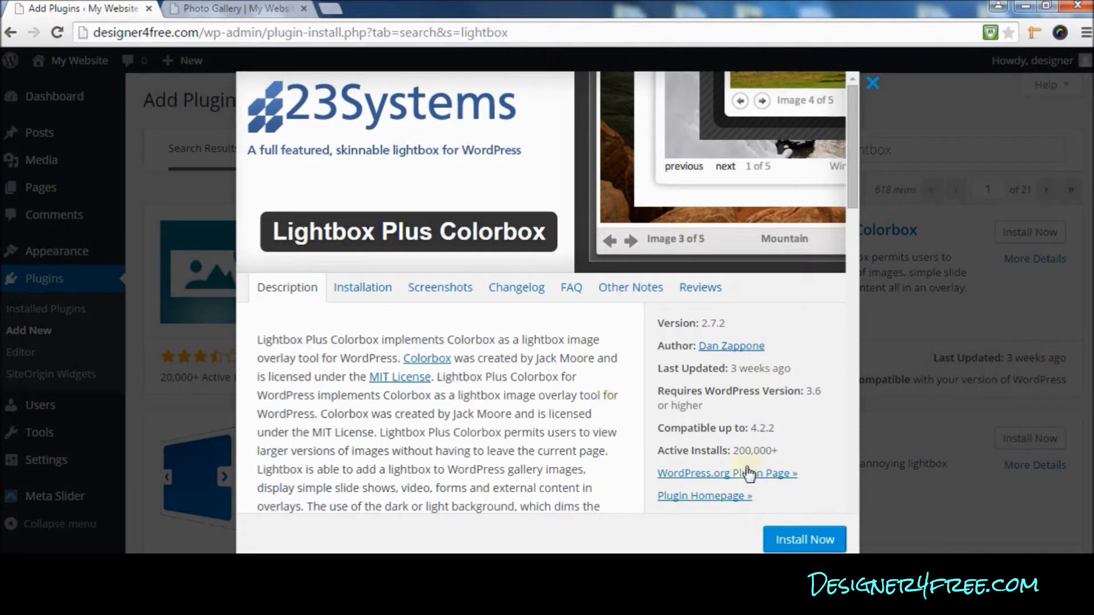
{"action": "scroll", "coordinate": [676, 421], "scroll_direction": "down", "scroll_amount": 3}
{"action": "scroll", "coordinate": [676, 420], "scroll_direction": "down", "scroll_amount": 5}
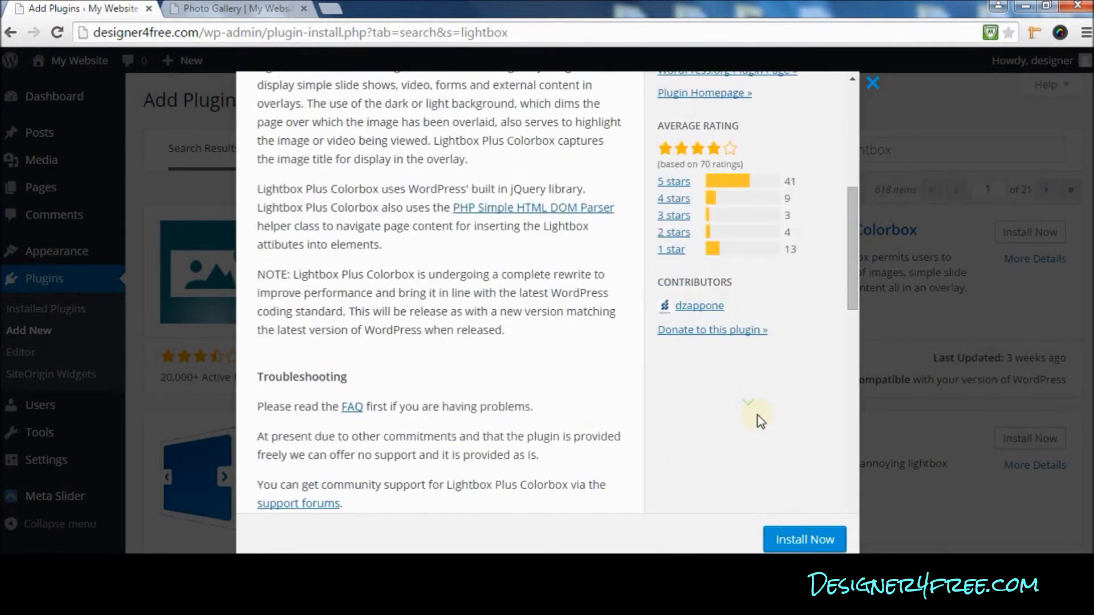
{"action": "scroll", "coordinate": [758, 415], "scroll_direction": "up", "scroll_amount": 8}
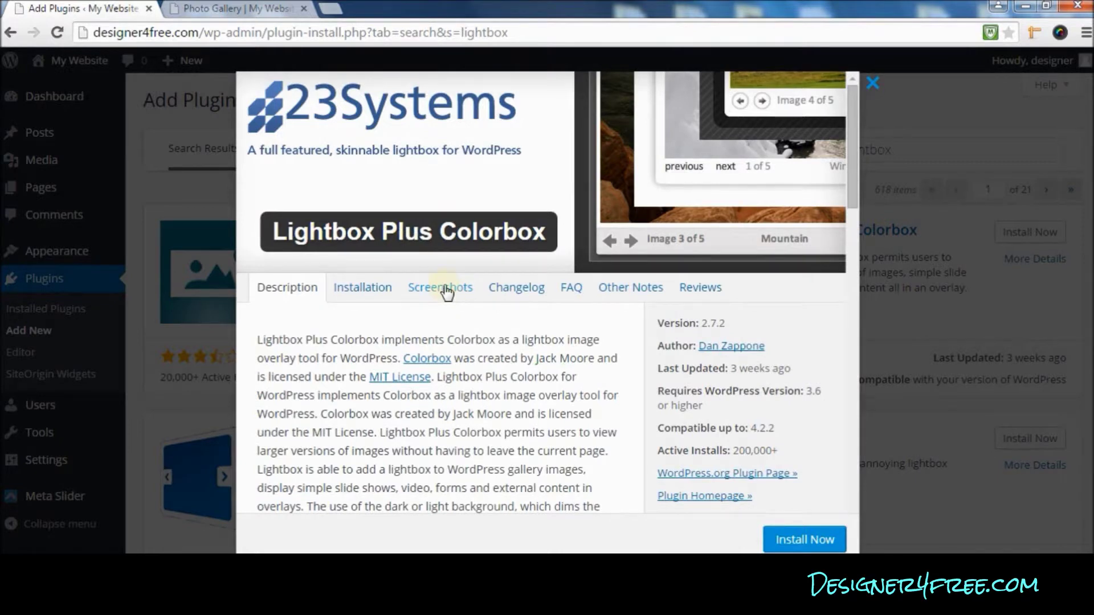
{"action": "scroll", "coordinate": [712, 484], "scroll_direction": "down", "scroll_amount": 4}
{"action": "left_click", "coordinate": [787, 536]}
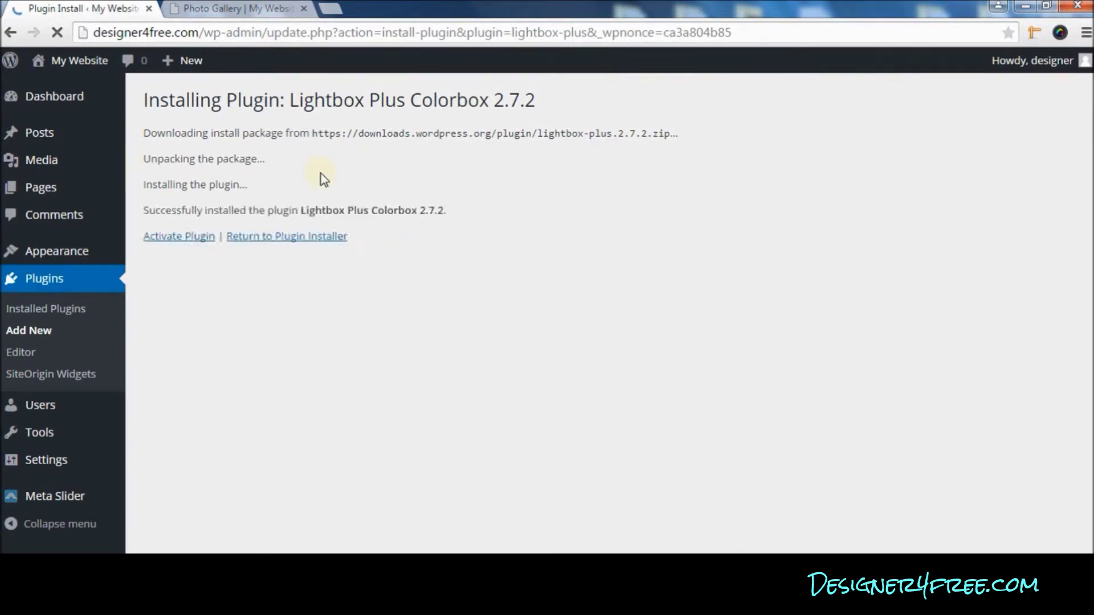
- Activate Lightbox Plus Colorbox and open its v2.7.2 Options page under Appearance
{"action": "left_click", "coordinate": [176, 238]}
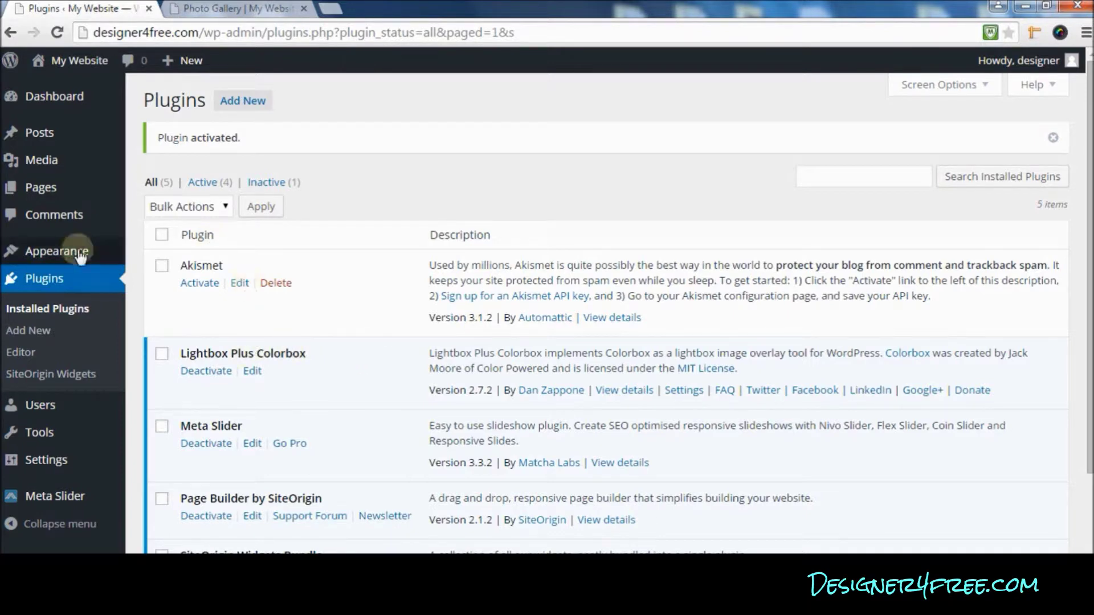
{"action": "mouse_move", "coordinate": [63, 259]}
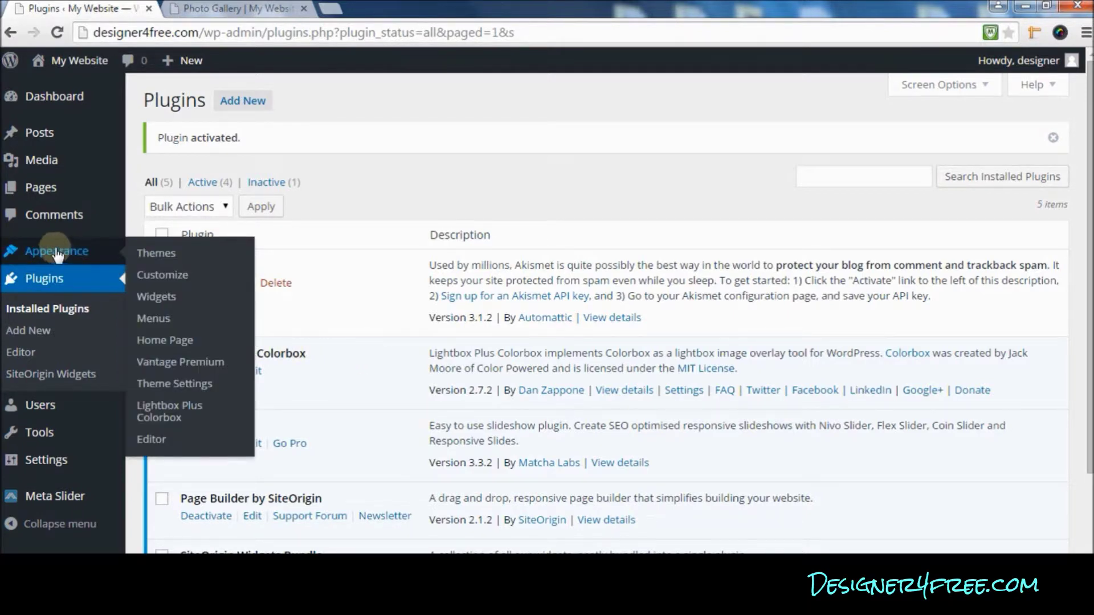
{"action": "left_click", "coordinate": [173, 415]}
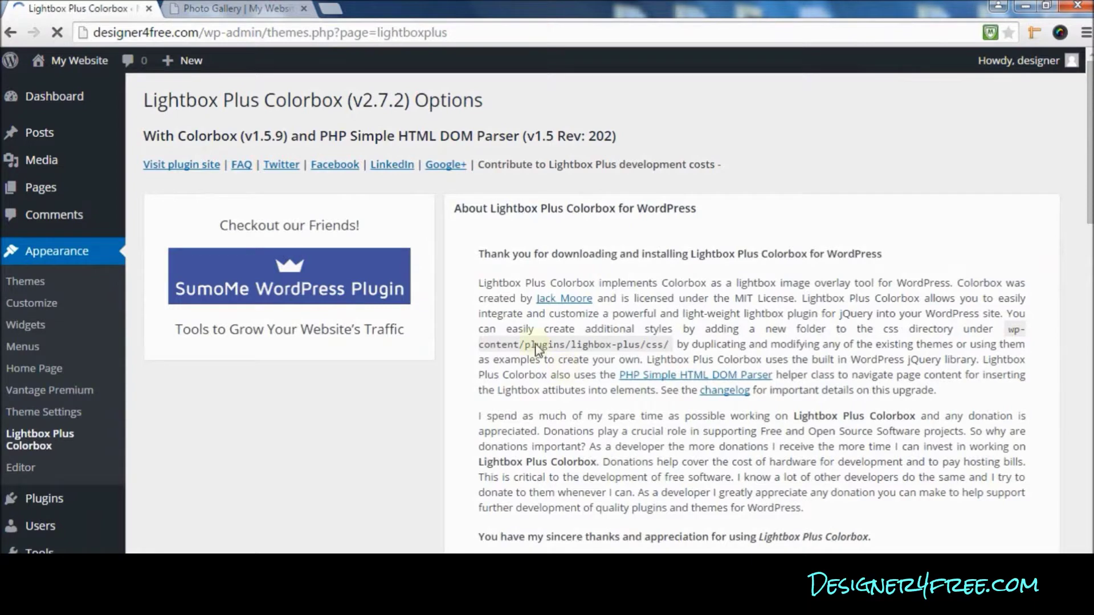
{"action": "scroll", "coordinate": [604, 285], "scroll_direction": "down", "scroll_amount": 1}
{"action": "scroll", "coordinate": [544, 297], "scroll_direction": "down", "scroll_amount": 15}
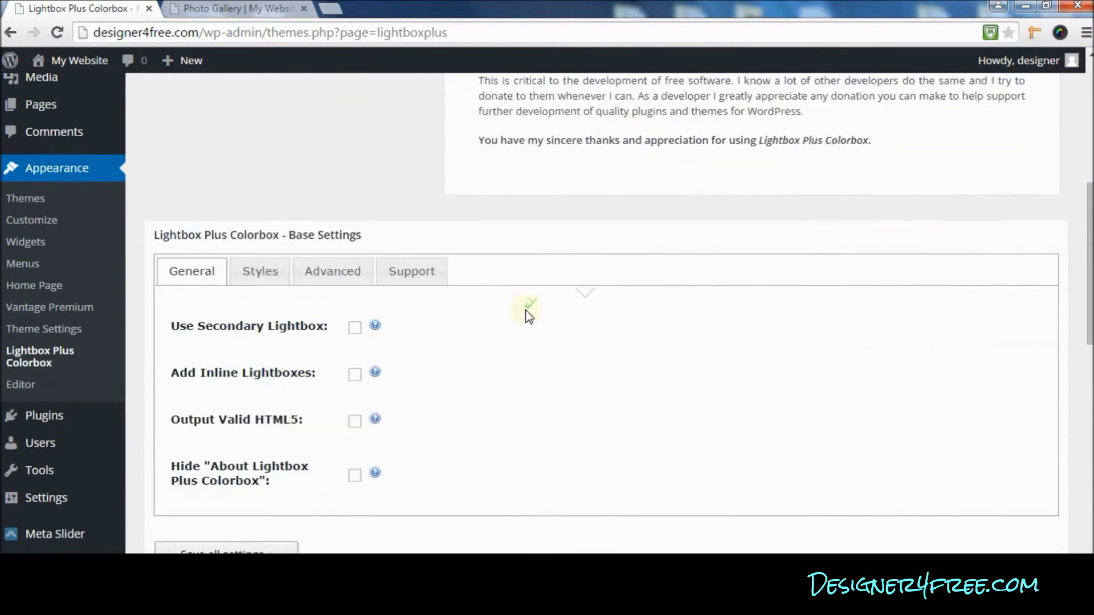
{"action": "scroll", "coordinate": [506, 332], "scroll_direction": "up", "scroll_amount": 1}
{"action": "scroll", "coordinate": [504, 322], "scroll_direction": "up", "scroll_amount": 15}
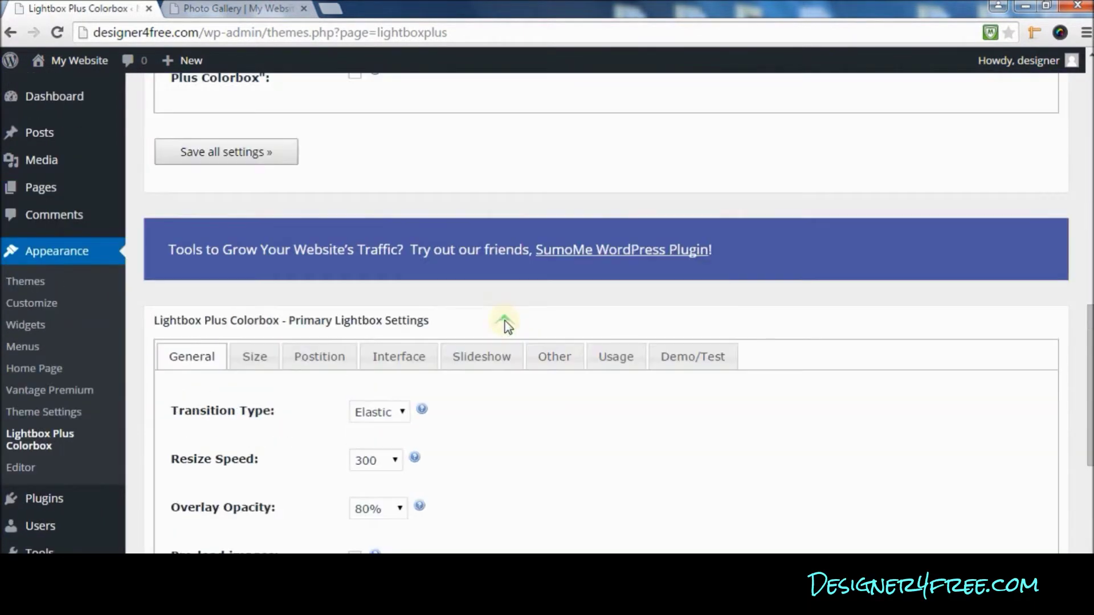
{"action": "scroll", "coordinate": [523, 326], "scroll_direction": "up", "scroll_amount": 5}
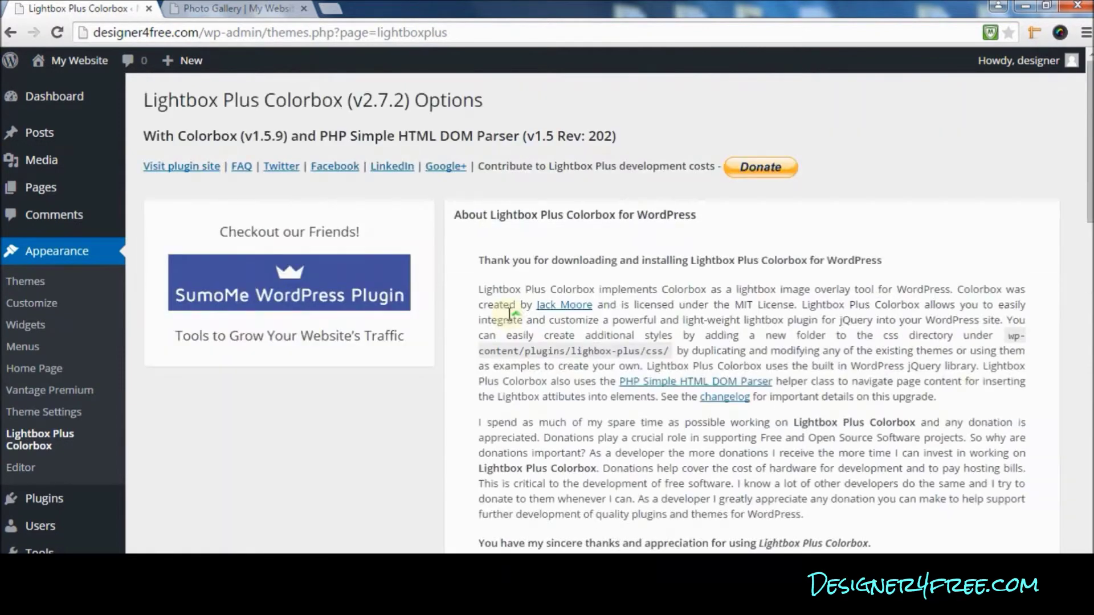
- Reload the live Photo Gallery page and open the boat photo in the Colorbox lightbox
{"action": "left_click", "coordinate": [239, 9]}
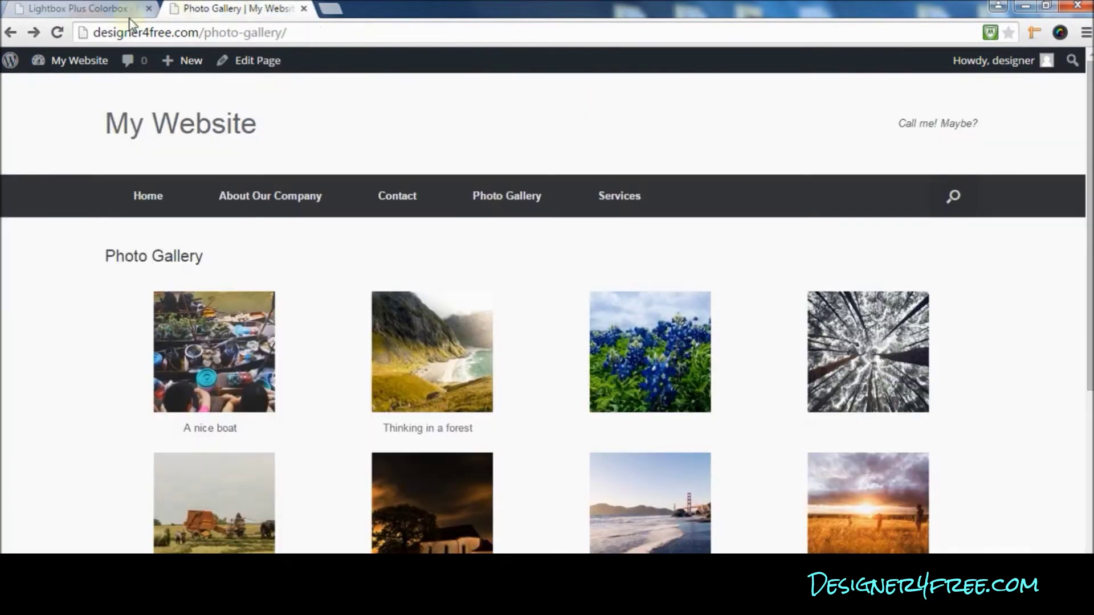
{"action": "left_click", "coordinate": [57, 35]}
{"action": "scroll", "coordinate": [78, 337], "scroll_direction": "down", "scroll_amount": 2}
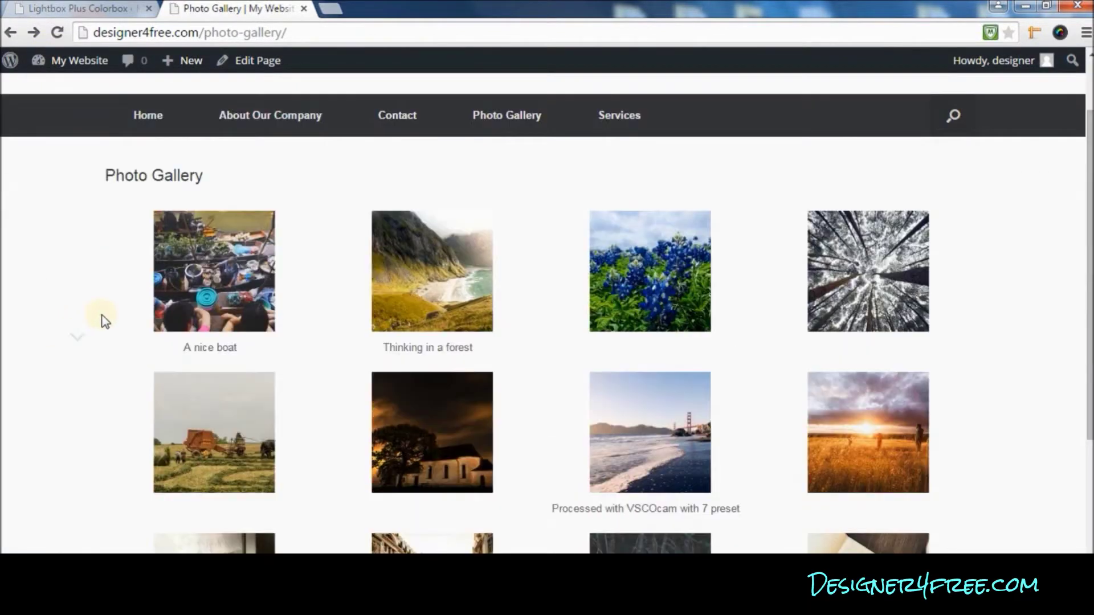
{"action": "scroll", "coordinate": [104, 321], "scroll_direction": "up", "scroll_amount": 2}
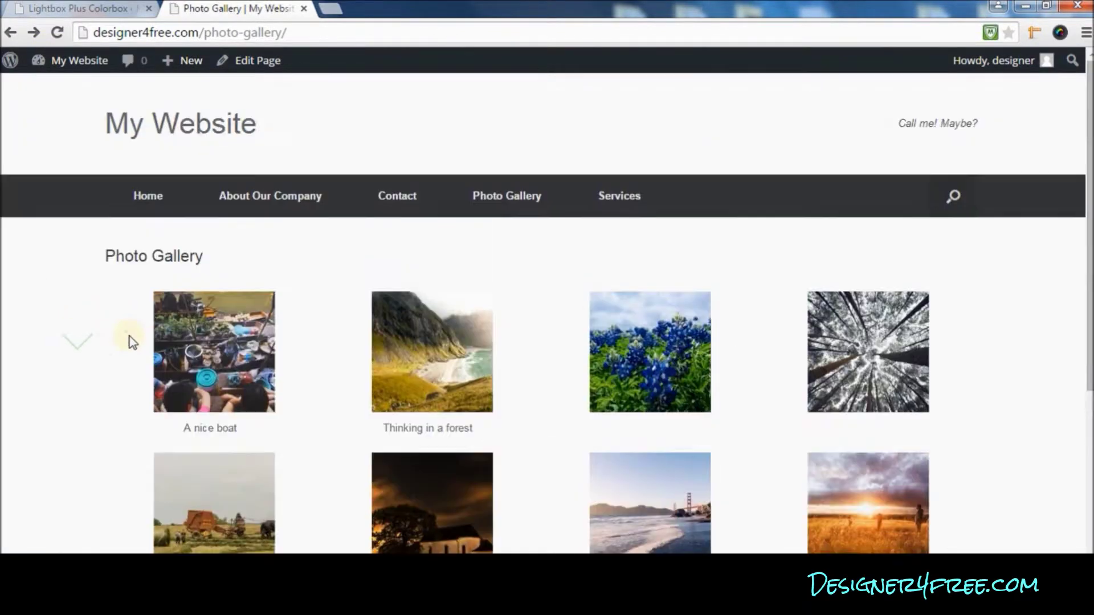
{"action": "left_click", "coordinate": [222, 357]}
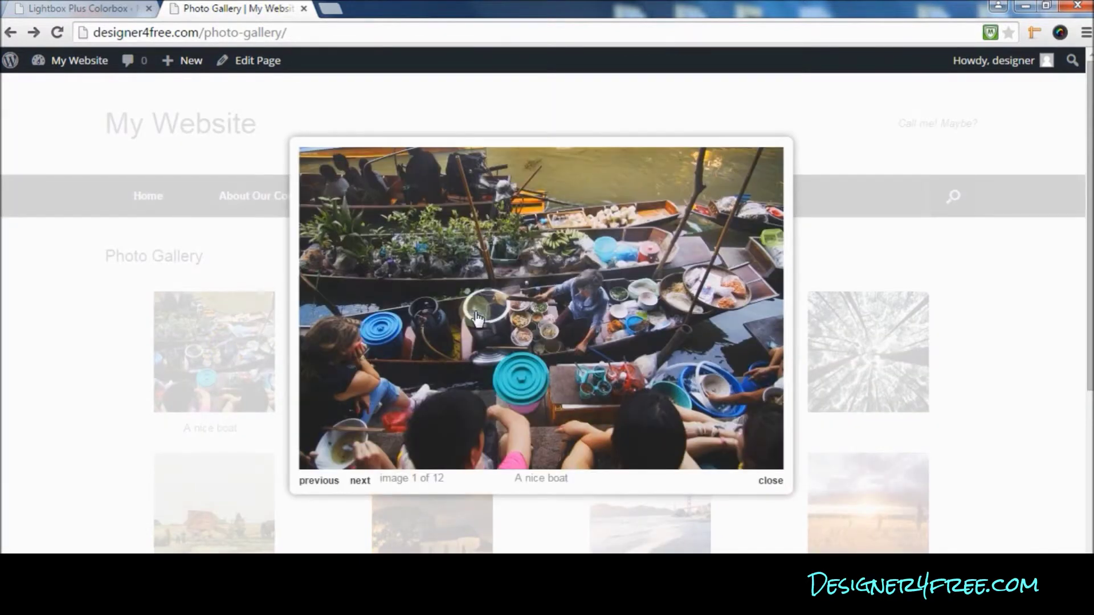
- Step through the lightbox photos, past Golden Gate beach and Thinking, to Wolfie
{"action": "left_click", "coordinate": [768, 315]}
{"action": "left_click", "coordinate": [765, 316]}
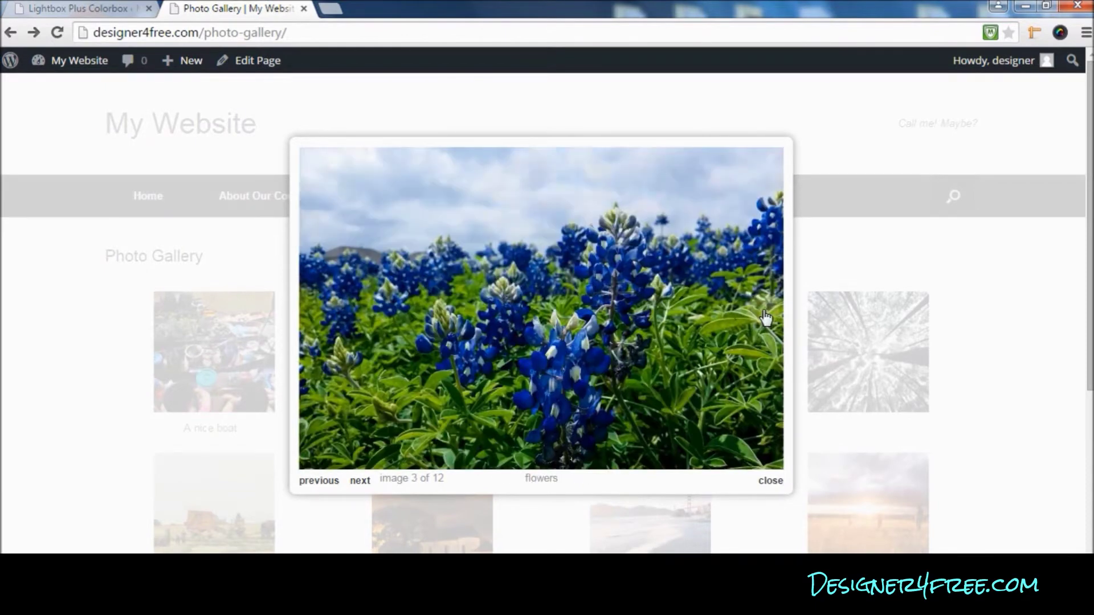
{"action": "left_click", "coordinate": [765, 317]}
{"action": "left_click", "coordinate": [765, 317]}
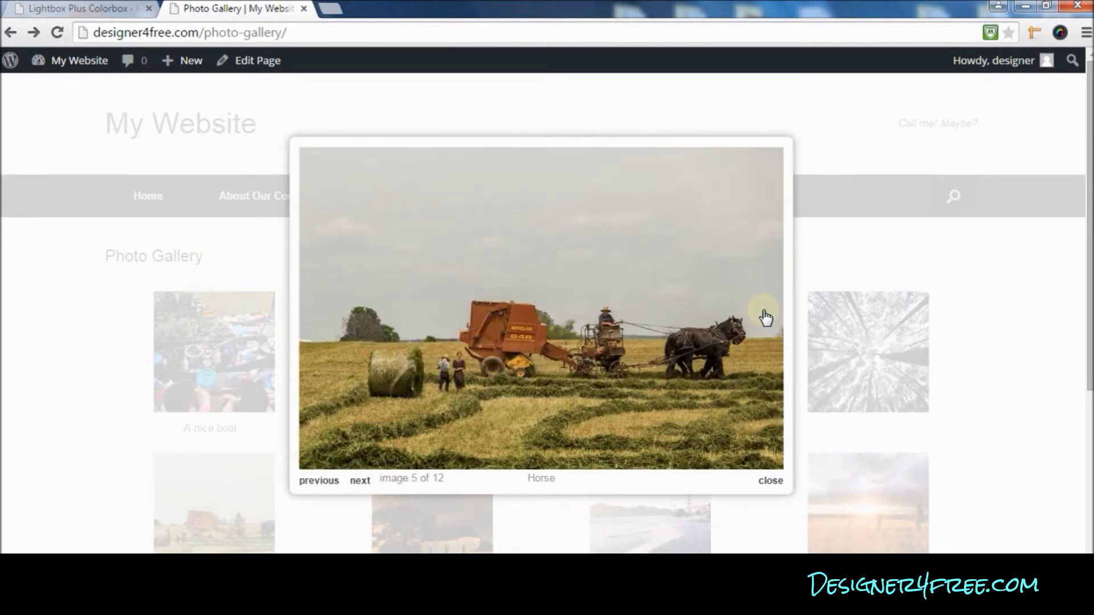
{"action": "left_click", "coordinate": [765, 317]}
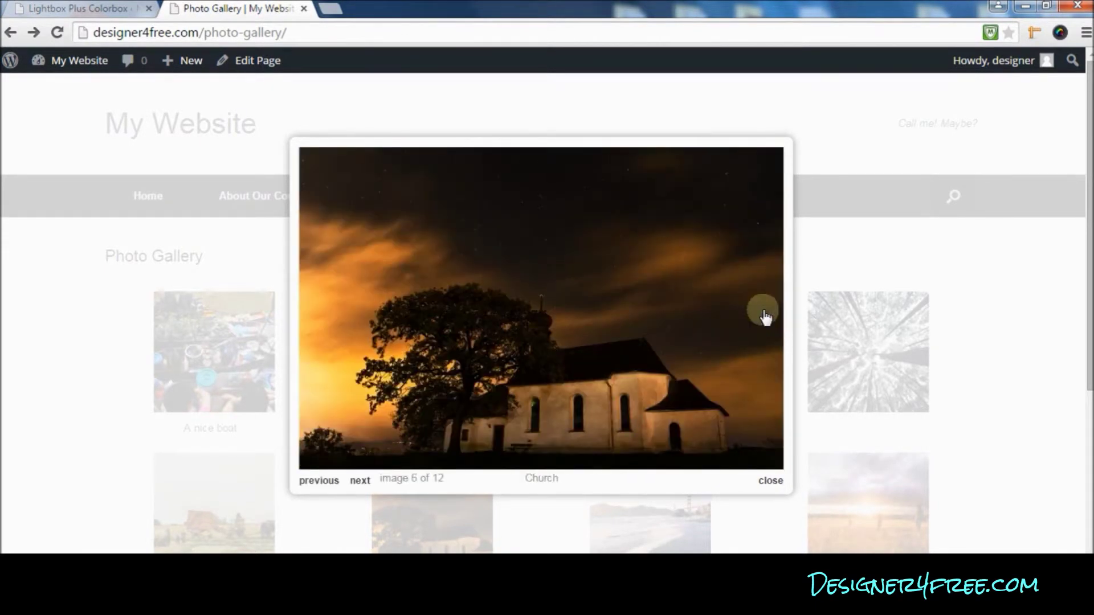
{"action": "left_click", "coordinate": [765, 316]}
{"action": "left_click", "coordinate": [764, 316]}
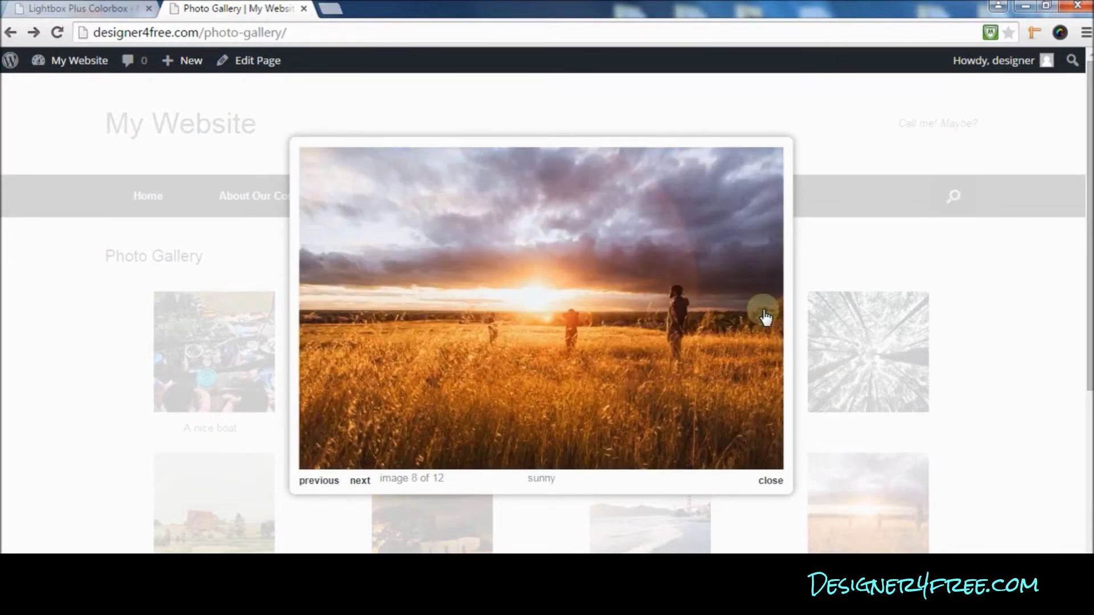
{"action": "left_click", "coordinate": [765, 316]}
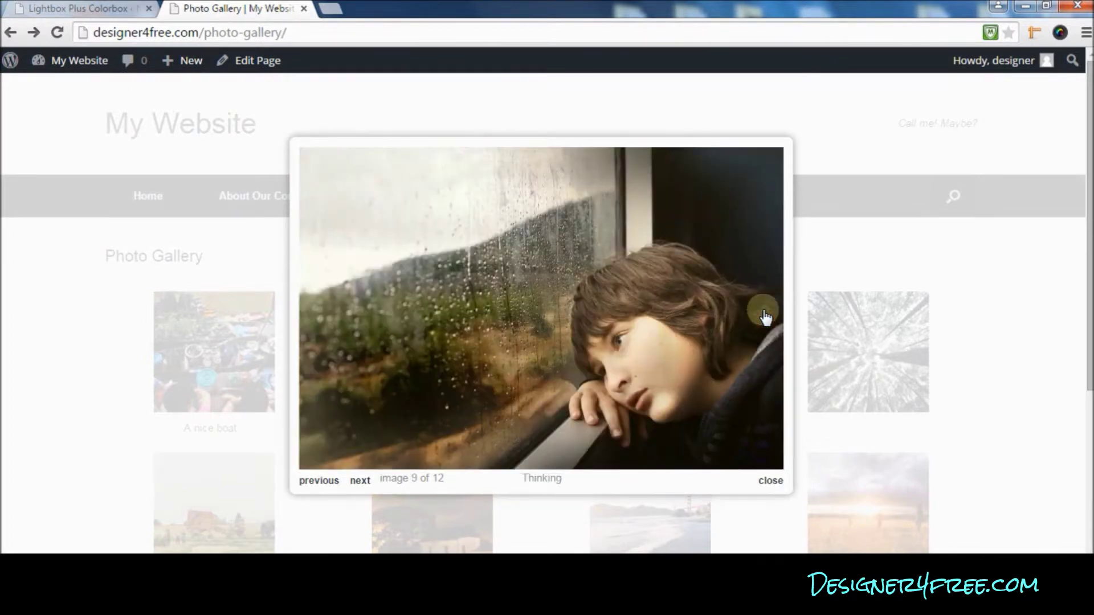
{"action": "left_click", "coordinate": [736, 304]}
{"action": "left_click", "coordinate": [684, 313]}
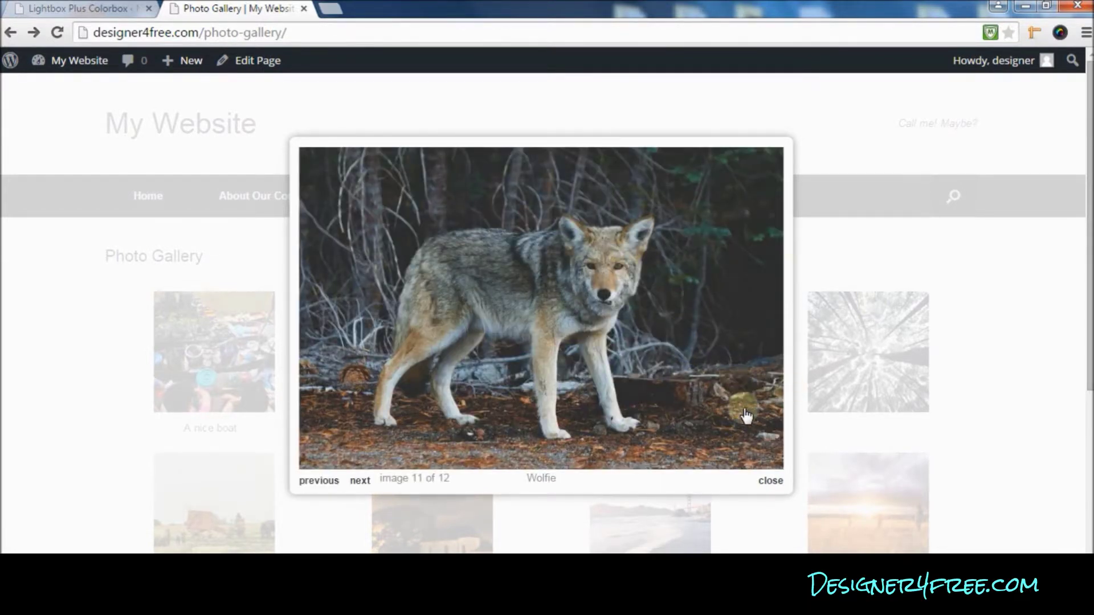
- Close the lightbox and return to the top of the gallery page
{"action": "left_click", "coordinate": [773, 481]}
{"action": "scroll", "coordinate": [97, 317], "scroll_direction": "up", "scroll_amount": 5}
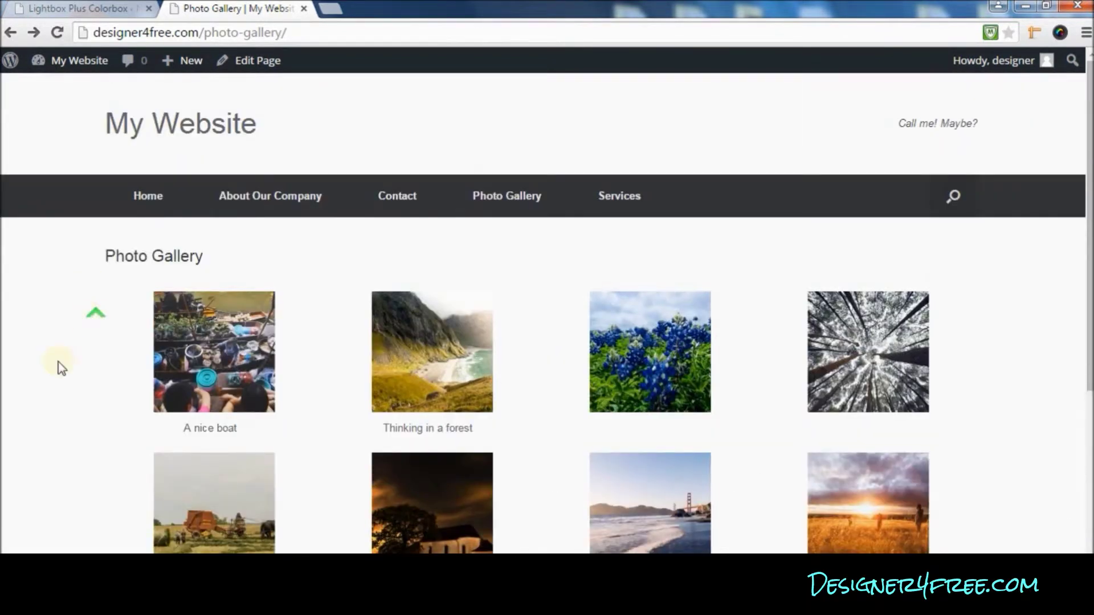
{"action": "scroll", "coordinate": [78, 339], "scroll_direction": "down", "scroll_amount": 5}
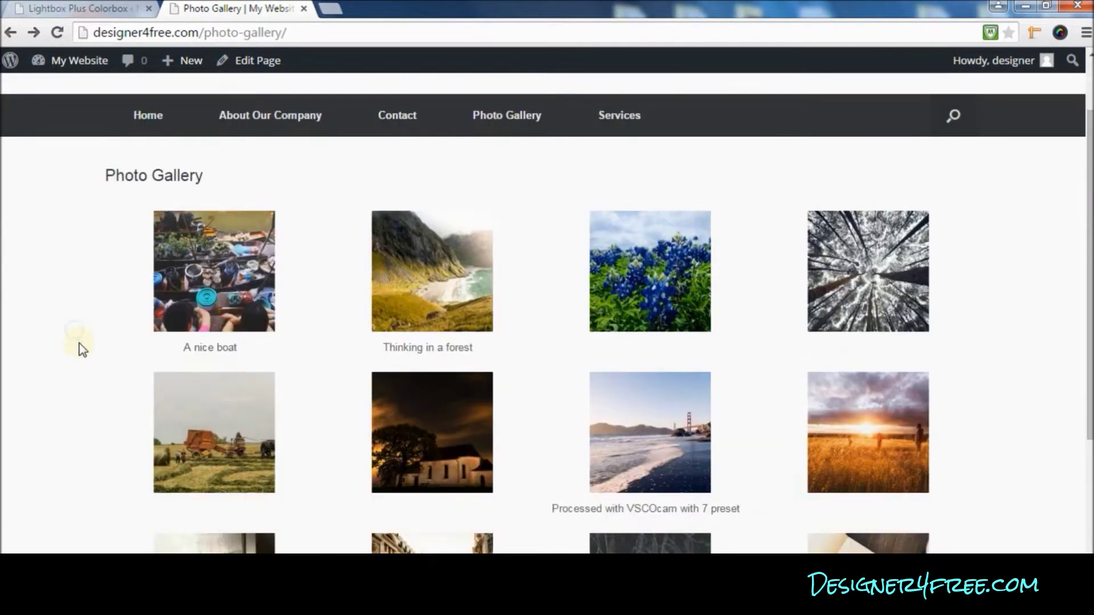
{"action": "left_click", "coordinate": [80, 344]}
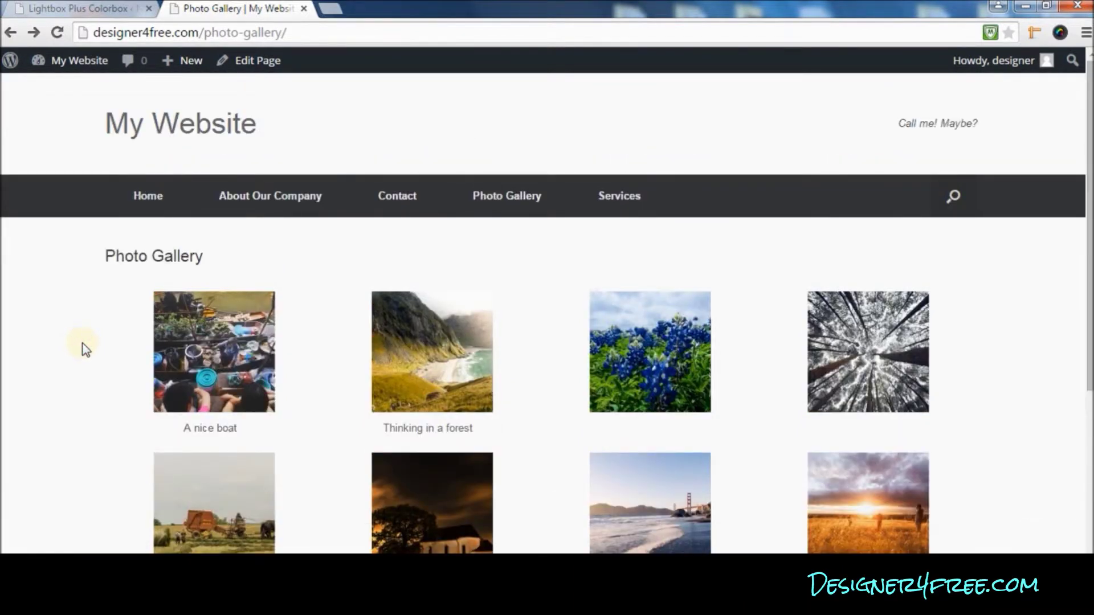
- View the empty live Services page, then open Pages > All Pages in the admin
{"action": "left_click", "coordinate": [625, 199]}
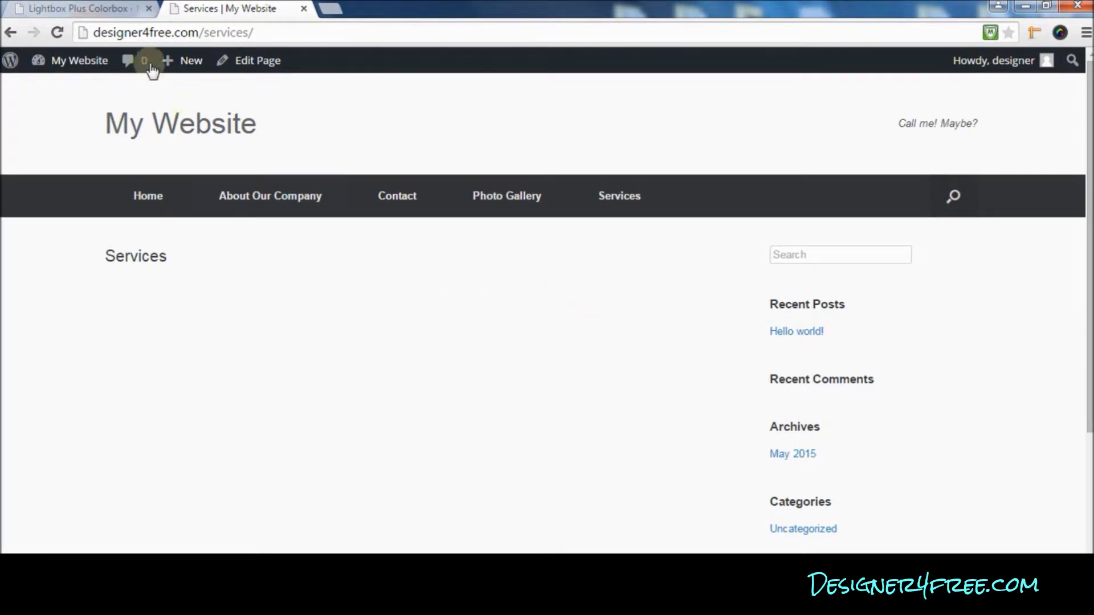
{"action": "left_click", "coordinate": [94, 8]}
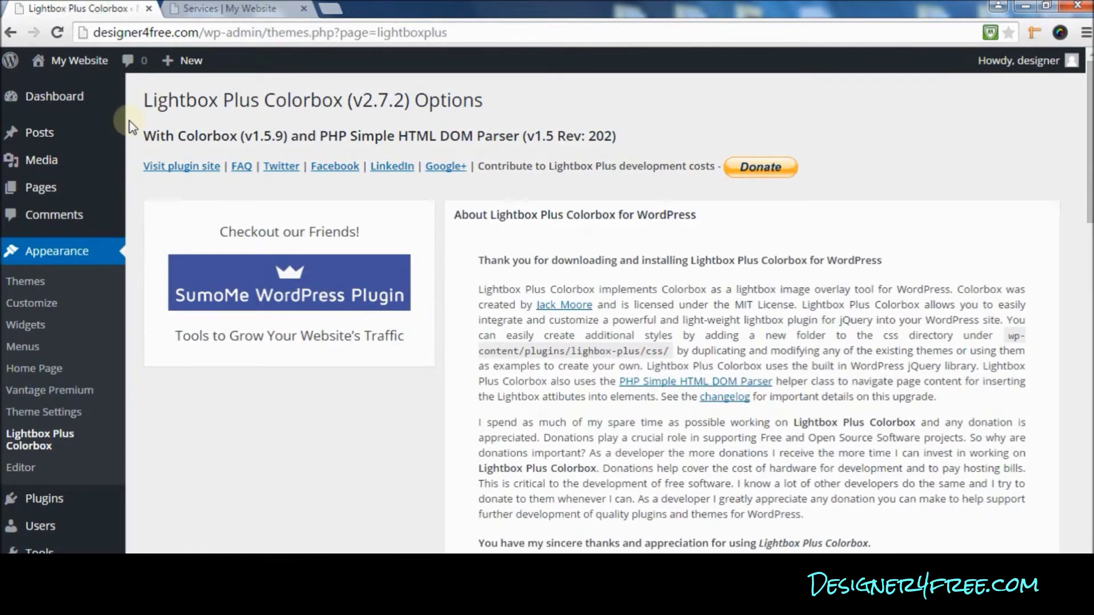
{"action": "left_click", "coordinate": [51, 96]}
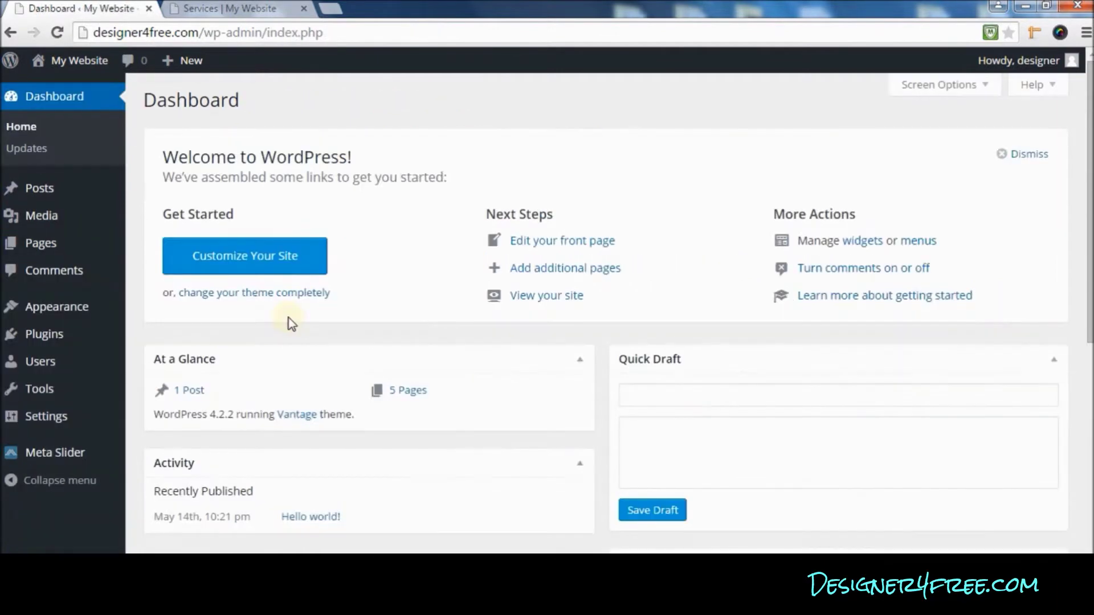
{"action": "left_click", "coordinate": [50, 242]}
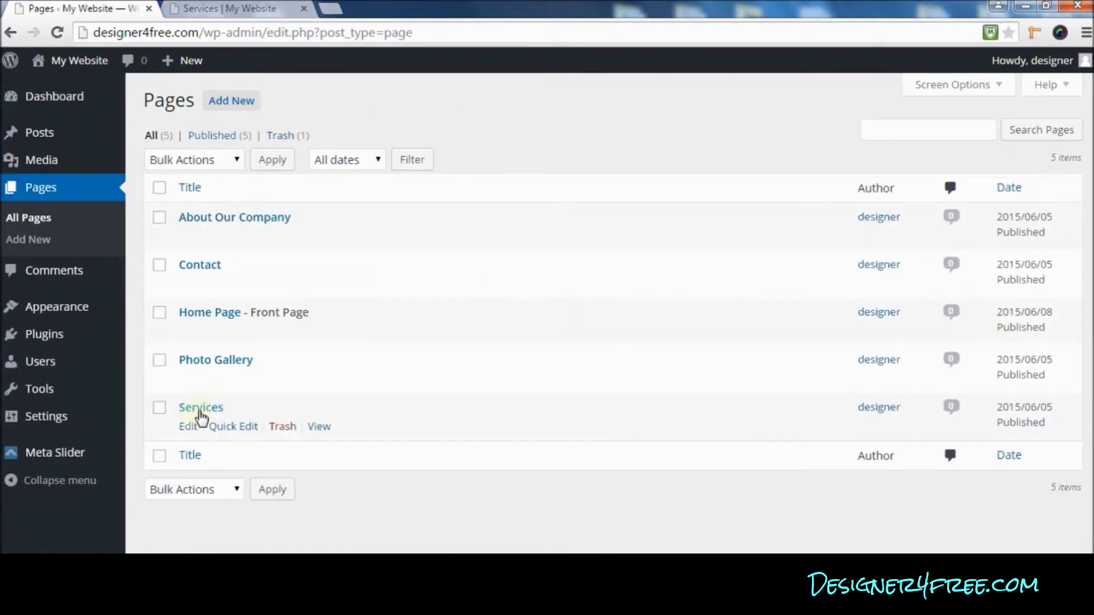
- Open the Services page in the editor, clear the test text, and switch to Page Builder
{"action": "left_click", "coordinate": [202, 408]}
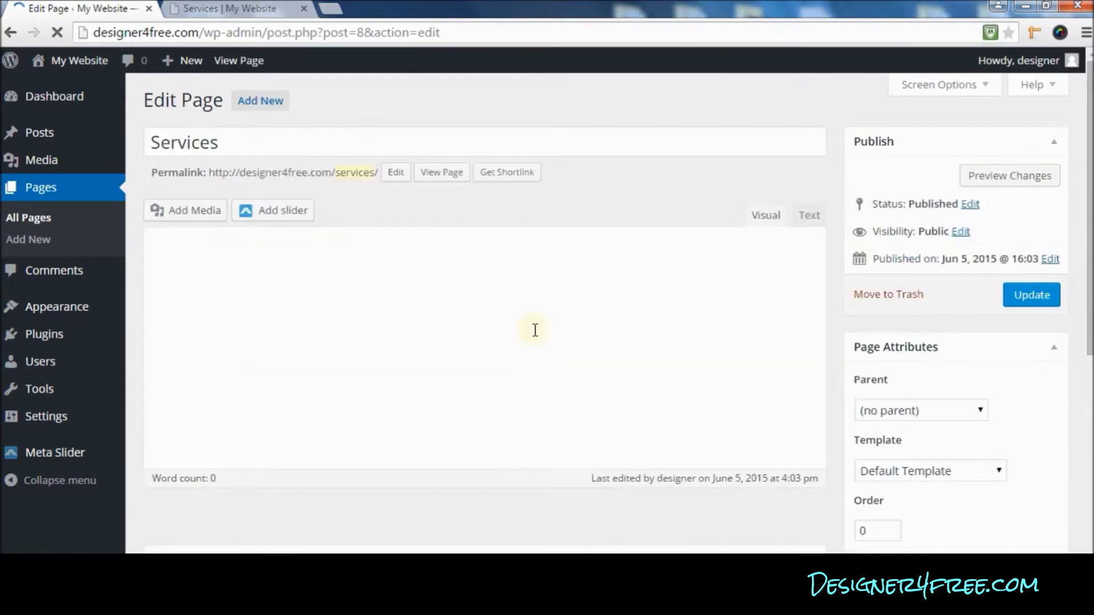
{"action": "left_click", "coordinate": [283, 296]}
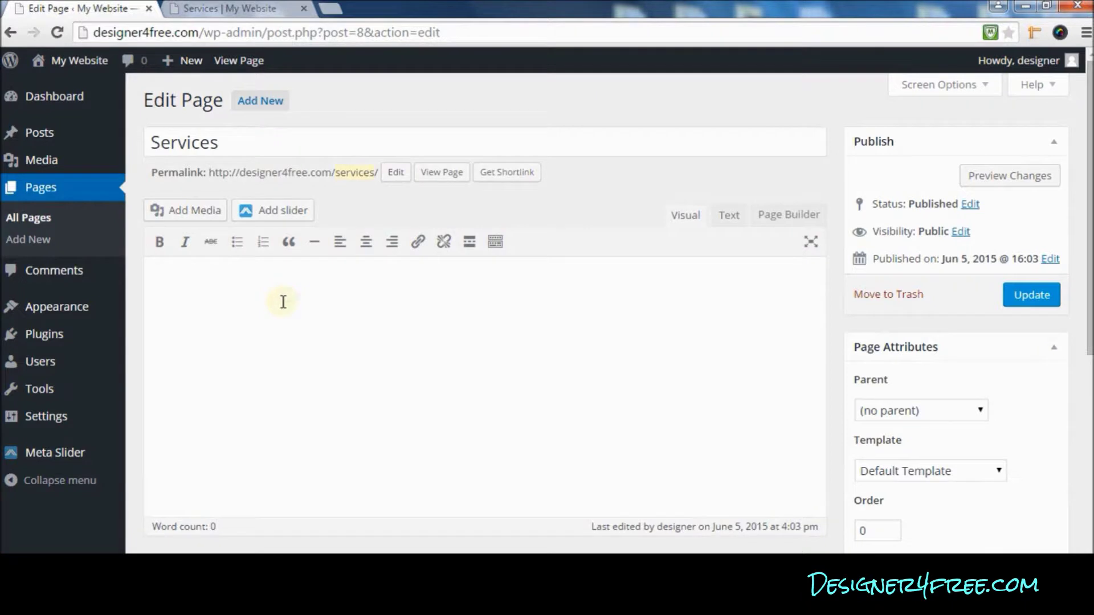
{"action": "type", "text": "ujefhouehdf fouwhef"}
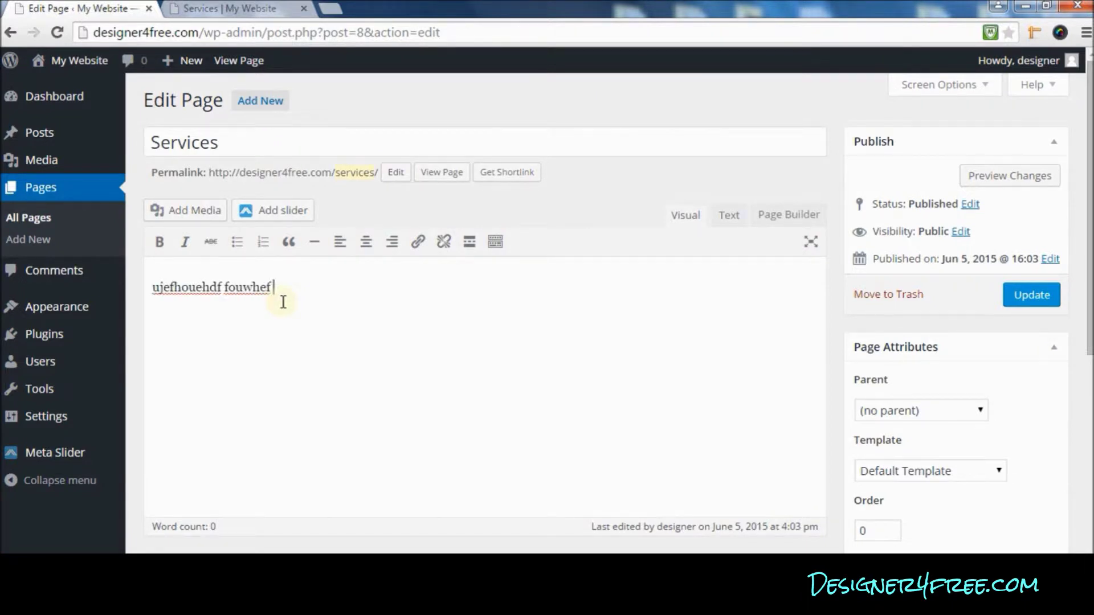
{"action": "key", "text": "BackSpace"}
{"action": "key", "text": "BackSpace"}
{"action": "key", "text": "BackSpace"}
{"action": "key", "text": "BackSpace"}
{"action": "key", "text": "BackSpace"}
{"action": "key", "text": "BackSpace"}
{"action": "key", "text": "BackSpace"}
{"action": "key", "text": "BackSpace"}
{"action": "key", "text": "BackSpace"}
{"action": "key", "text": "BackSpace"}
{"action": "key", "text": "BackSpace"}
{"action": "key", "text": "BackSpace"}
{"action": "key", "text": "BackSpace"}
{"action": "key", "text": "BackSpace"}
{"action": "key", "text": "BackSpace"}
{"action": "key", "text": "BackSpace"}
{"action": "key", "text": "BackSpace"}
{"action": "key", "text": "BackSpace"}
{"action": "key", "text": "BackSpace"}
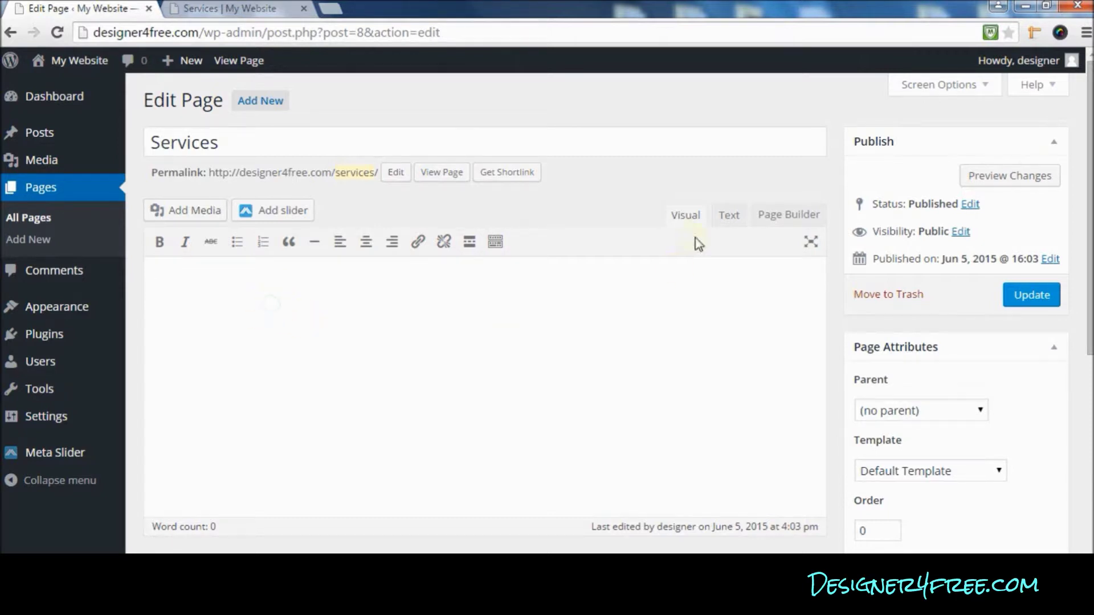
{"action": "left_click", "coordinate": [789, 216]}
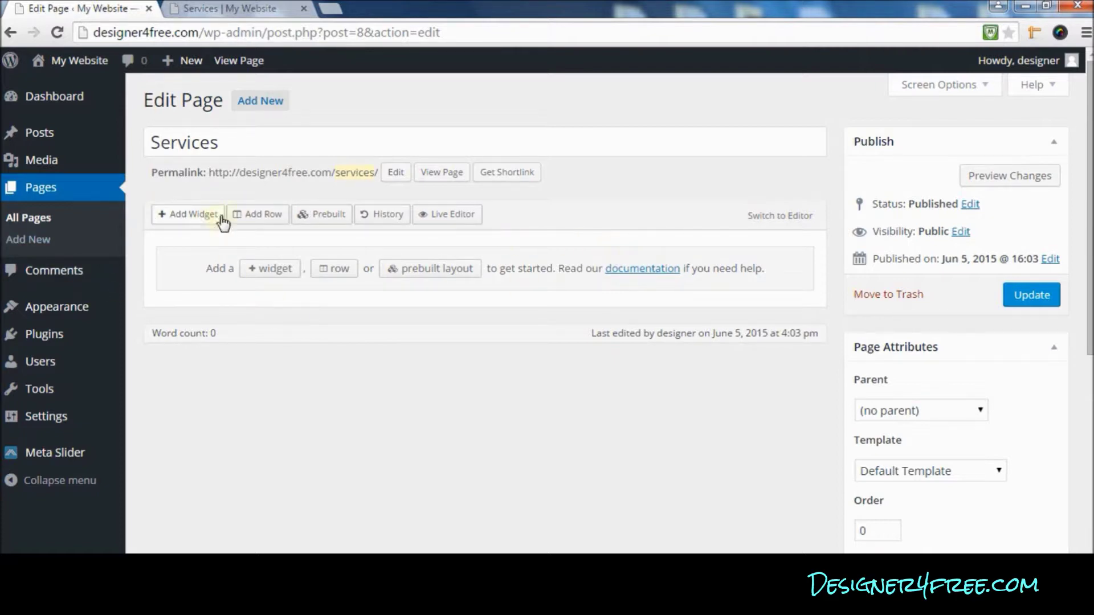
- Insert an even two-column row and add a Circle Icon widget to its left cell
{"action": "left_click", "coordinate": [255, 221]}
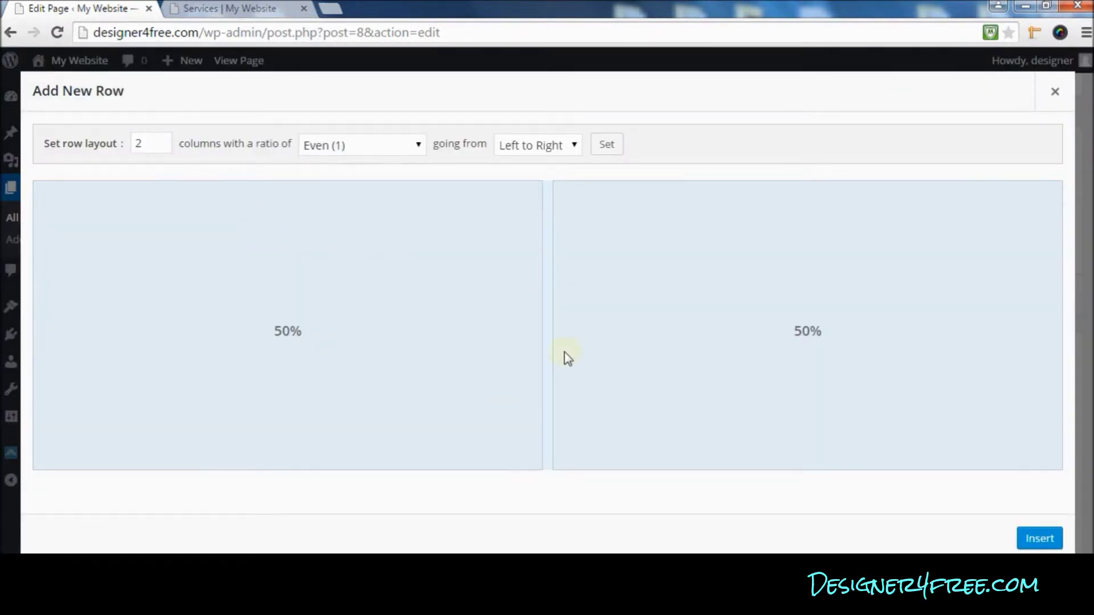
{"action": "left_click", "coordinate": [1037, 538]}
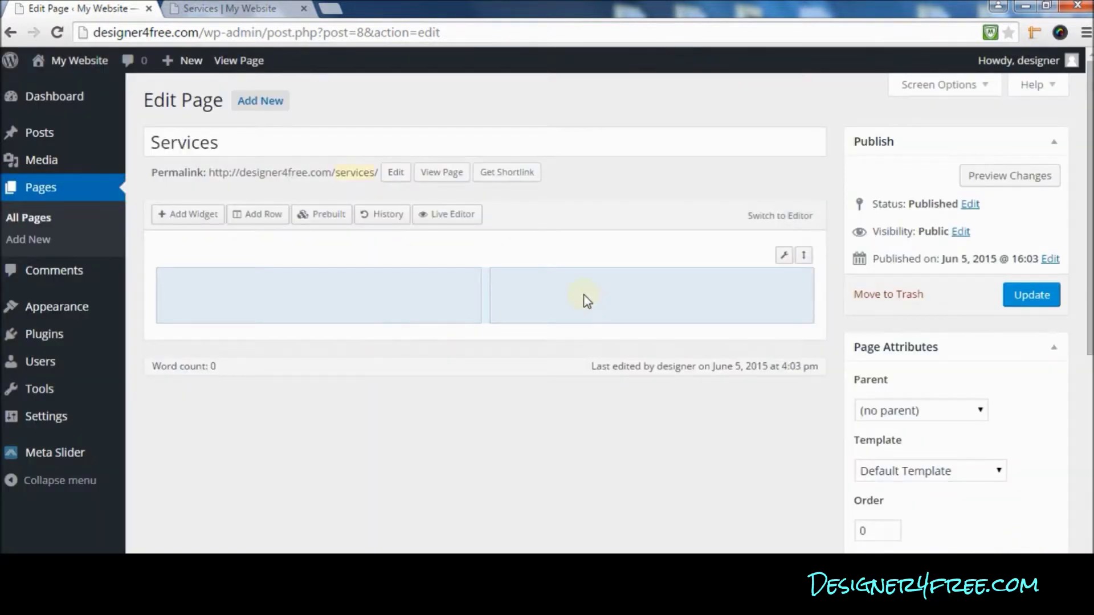
{"action": "left_click", "coordinate": [296, 290]}
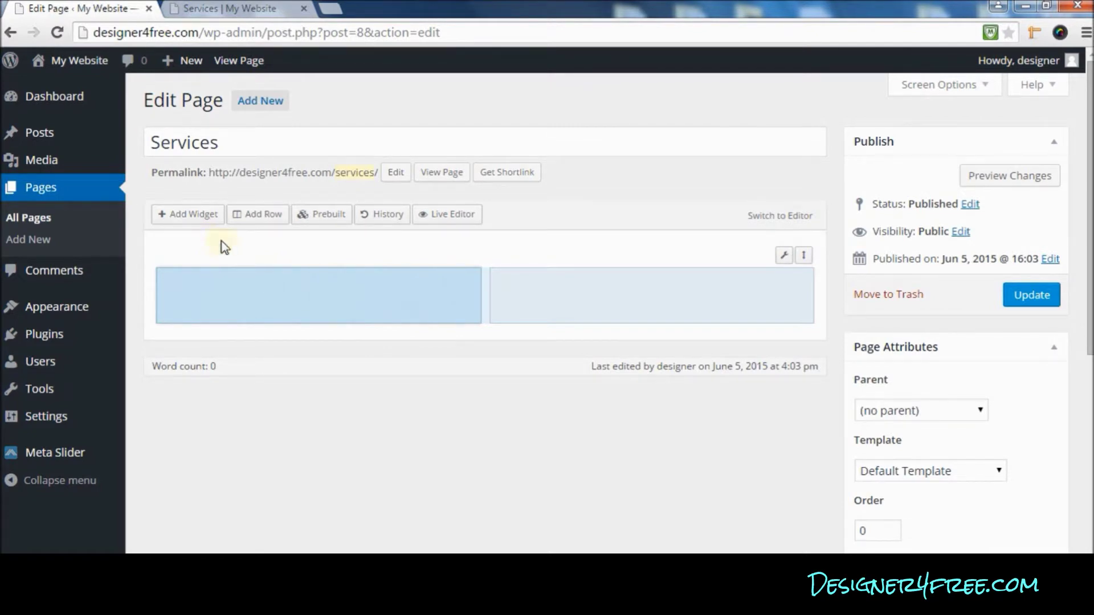
{"action": "left_click", "coordinate": [191, 219]}
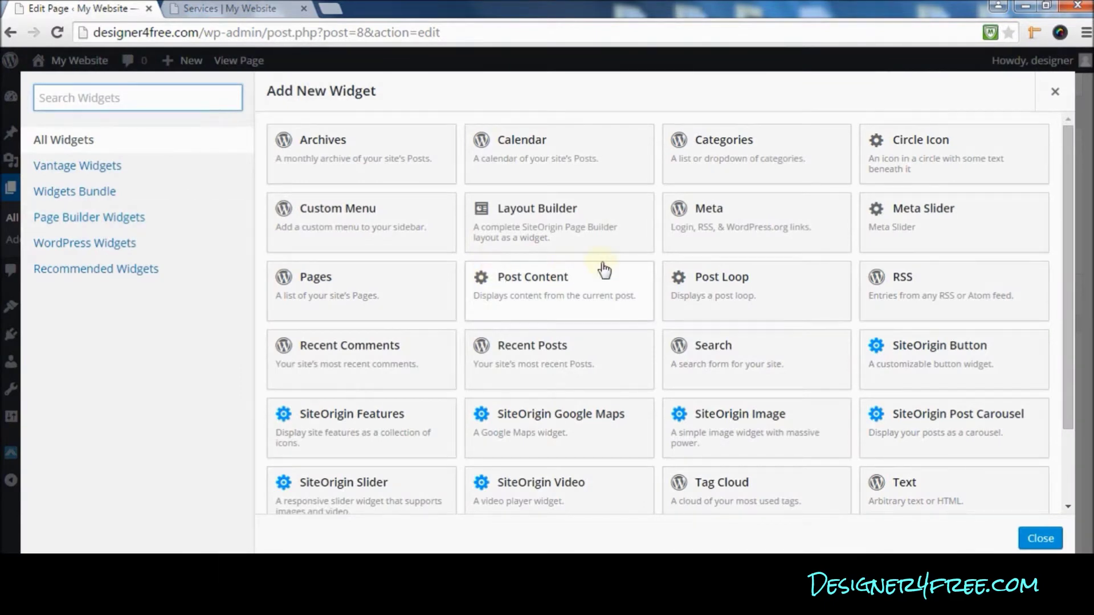
{"action": "scroll", "coordinate": [689, 299], "scroll_direction": "down", "scroll_amount": 2}
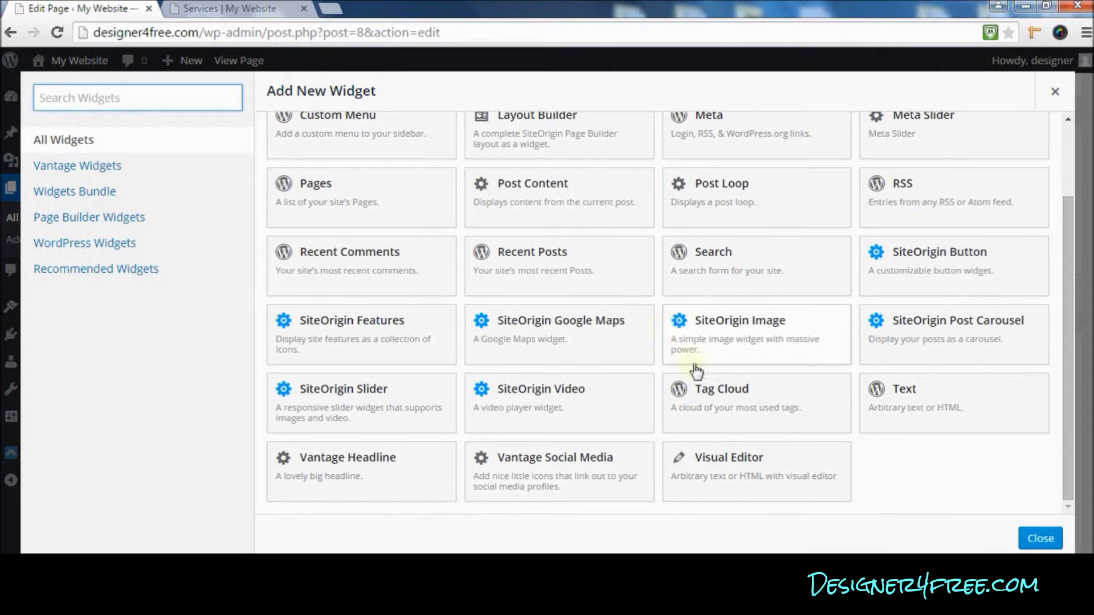
{"action": "scroll", "coordinate": [781, 378], "scroll_direction": "up", "scroll_amount": 2}
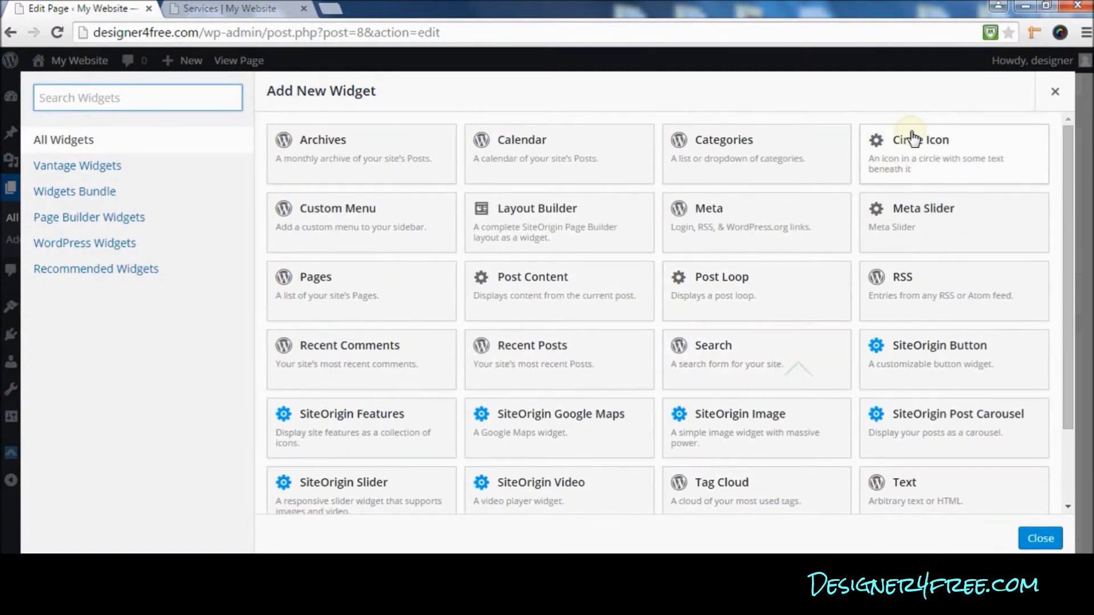
{"action": "left_click", "coordinate": [912, 139]}
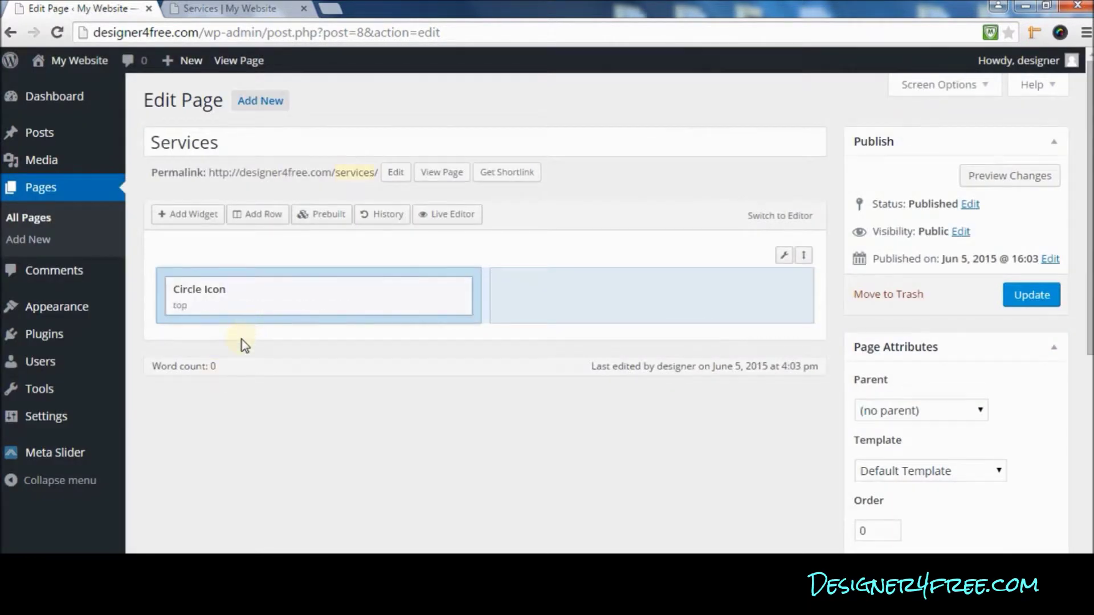
- Set the Circle Icon widget's Icon Position to Left and Icon Size to Medium
{"action": "left_click", "coordinate": [221, 291]}
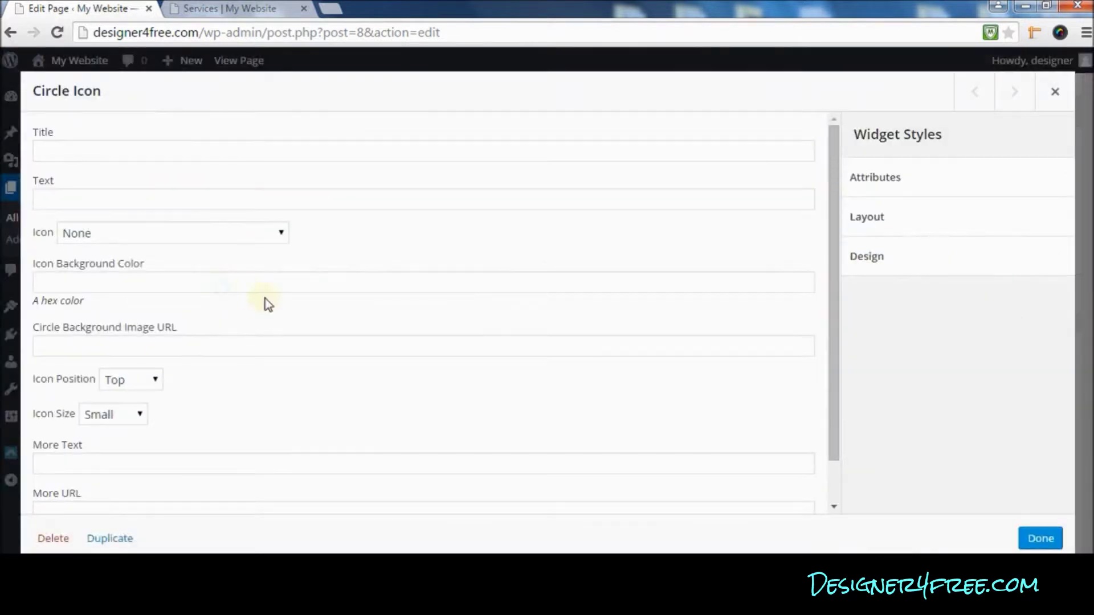
{"action": "left_click", "coordinate": [151, 379]}
{"action": "left_click", "coordinate": [131, 437]}
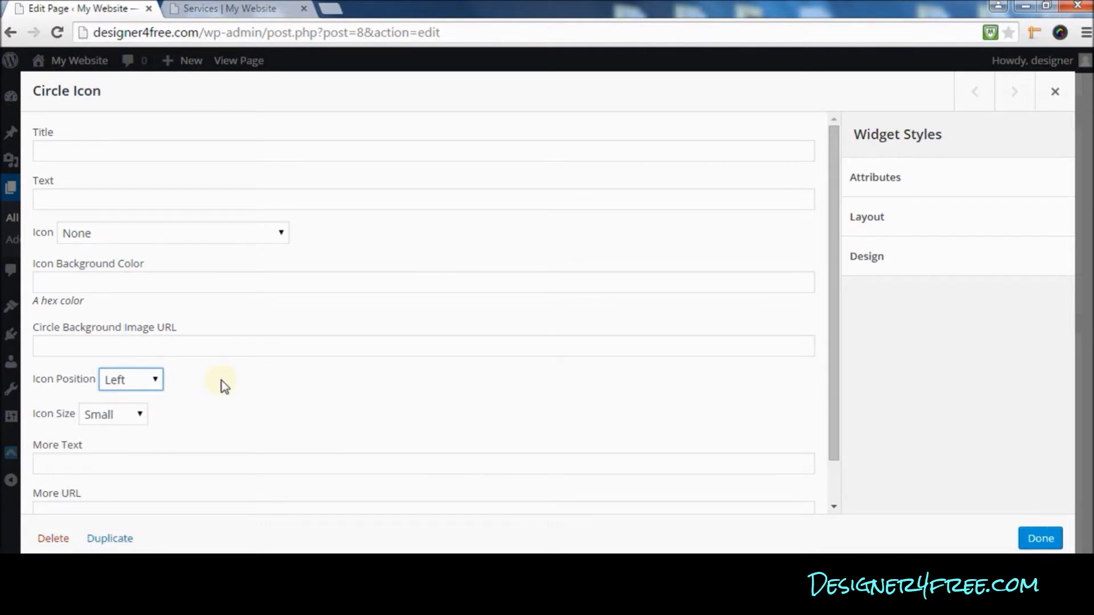
{"action": "left_click", "coordinate": [137, 416]}
{"action": "left_click", "coordinate": [114, 450]}
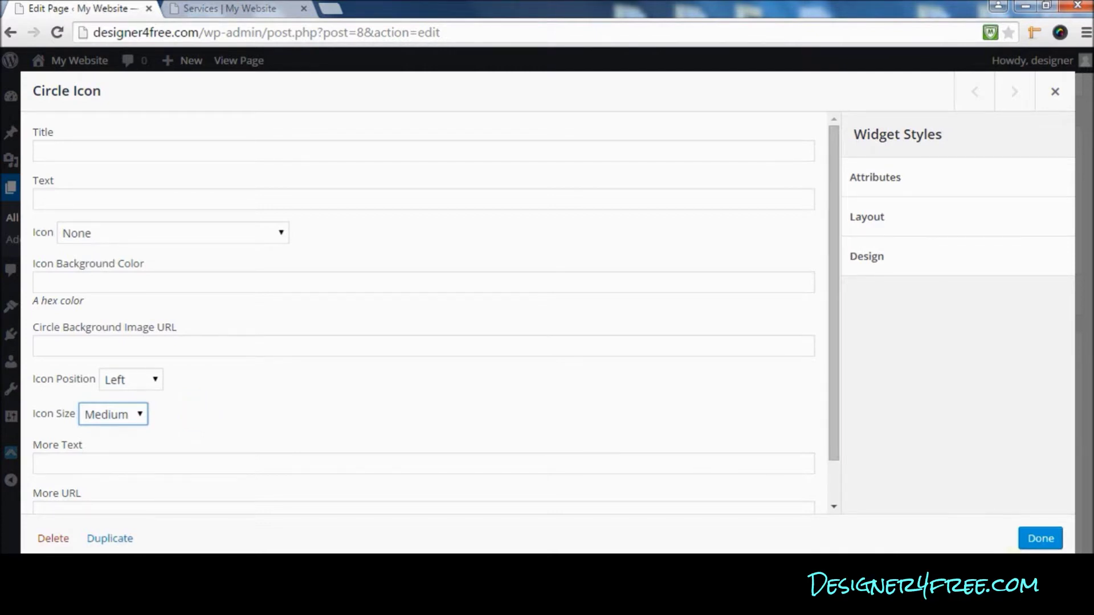
{"action": "left_click", "coordinate": [1040, 535]}
{"action": "mouse_move", "coordinate": [331, 299]}
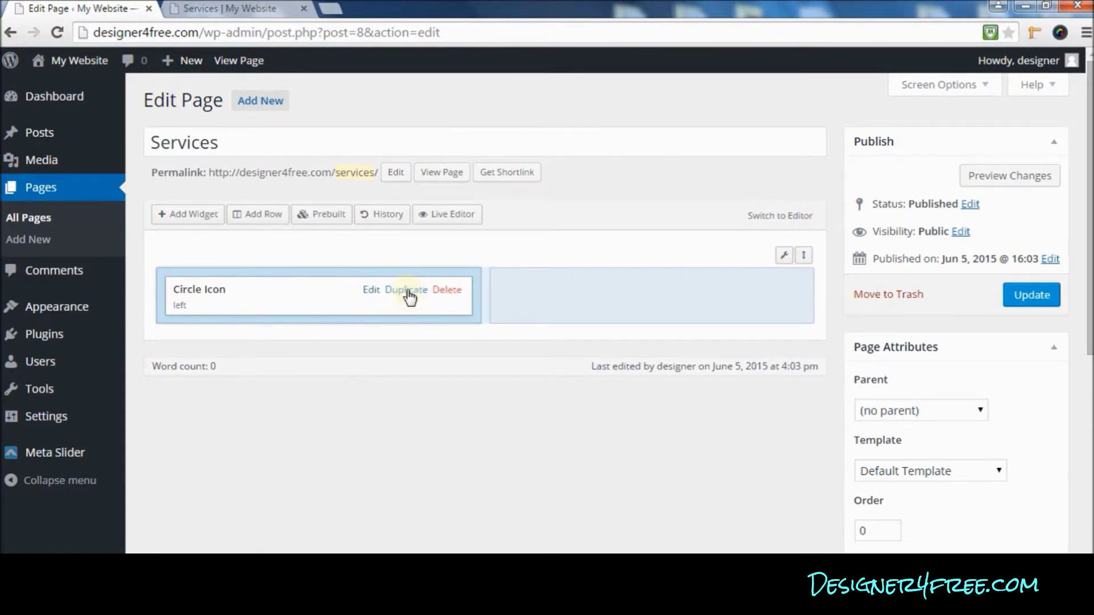
- Duplicate the Circle Icon widget until the left column holds seven copies
{"action": "left_click", "coordinate": [408, 290]}
{"action": "left_click", "coordinate": [407, 290]}
{"action": "left_click", "coordinate": [407, 291]}
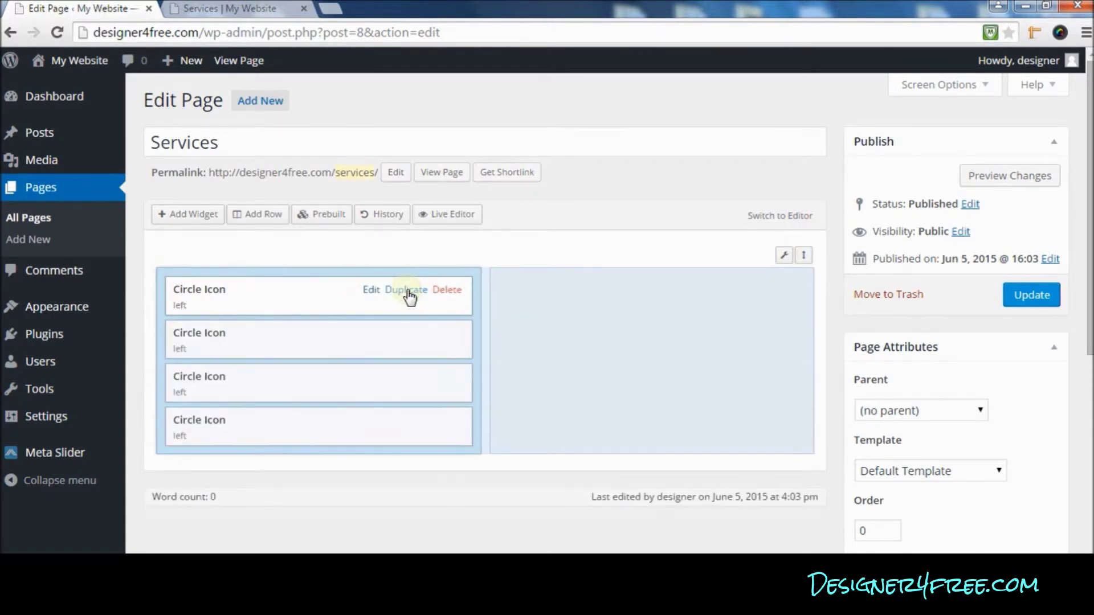
{"action": "left_click", "coordinate": [407, 290]}
{"action": "left_click", "coordinate": [407, 291]}
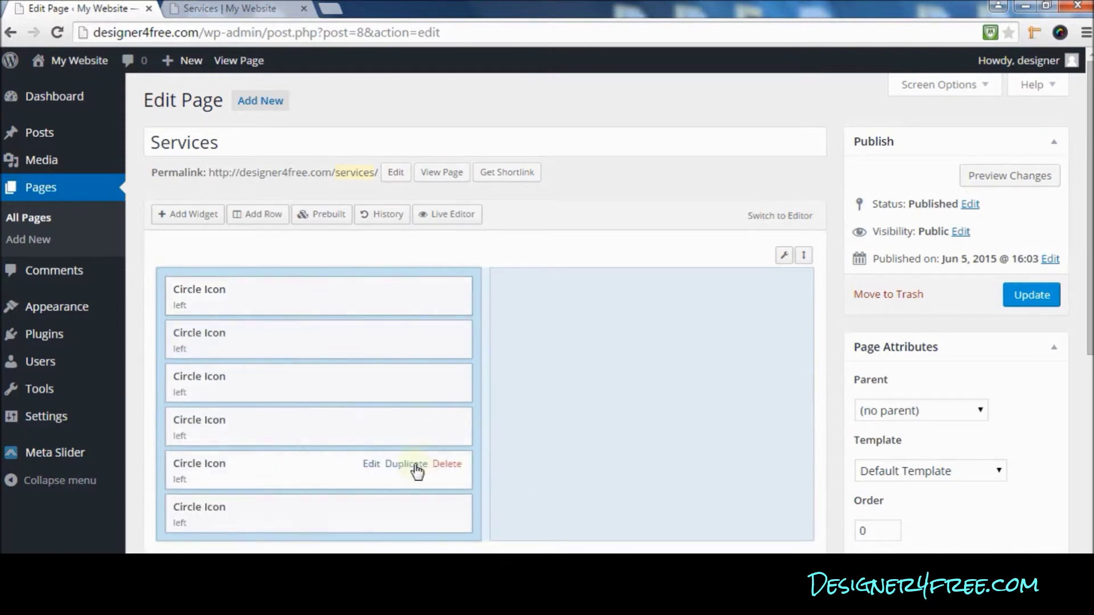
{"action": "left_click", "coordinate": [411, 467]}
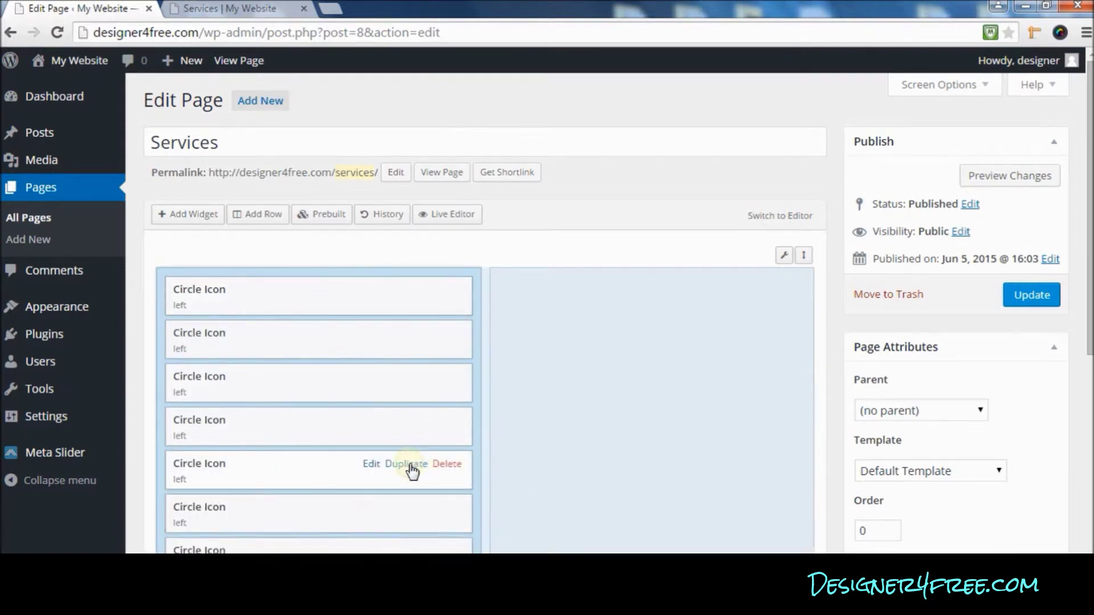
{"action": "scroll", "coordinate": [355, 459], "scroll_direction": "down", "scroll_amount": 1}
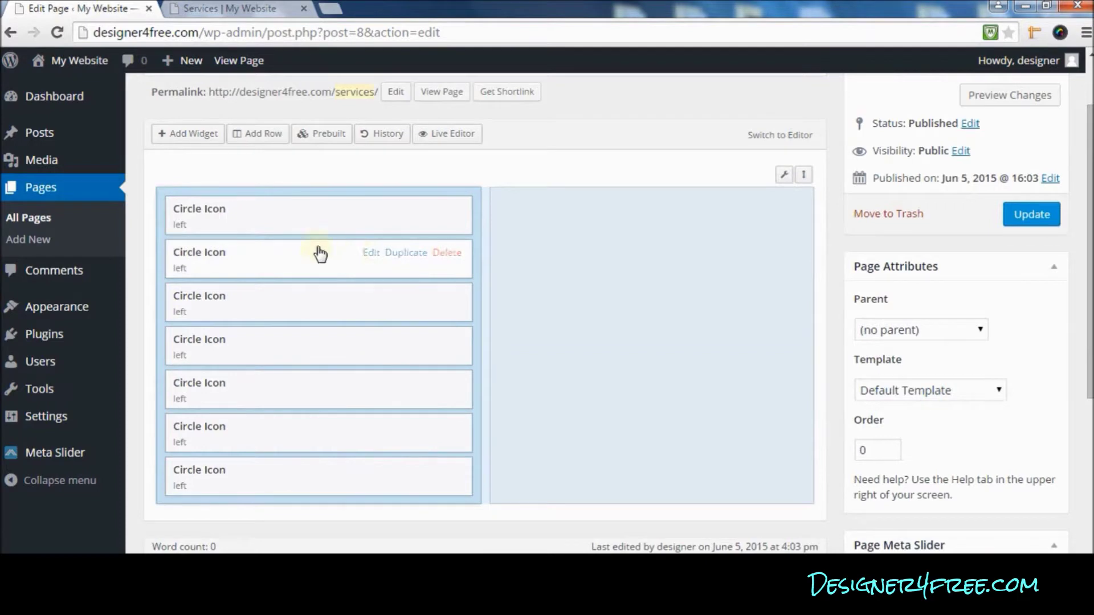
- Move two Circle Icons into the right column and delete the extra one, leaving three each
{"action": "left_click_drag", "start_coordinate": [304, 254], "coordinate": [590, 288]}
{"action": "left_click_drag", "start_coordinate": [273, 306], "coordinate": [593, 312]}
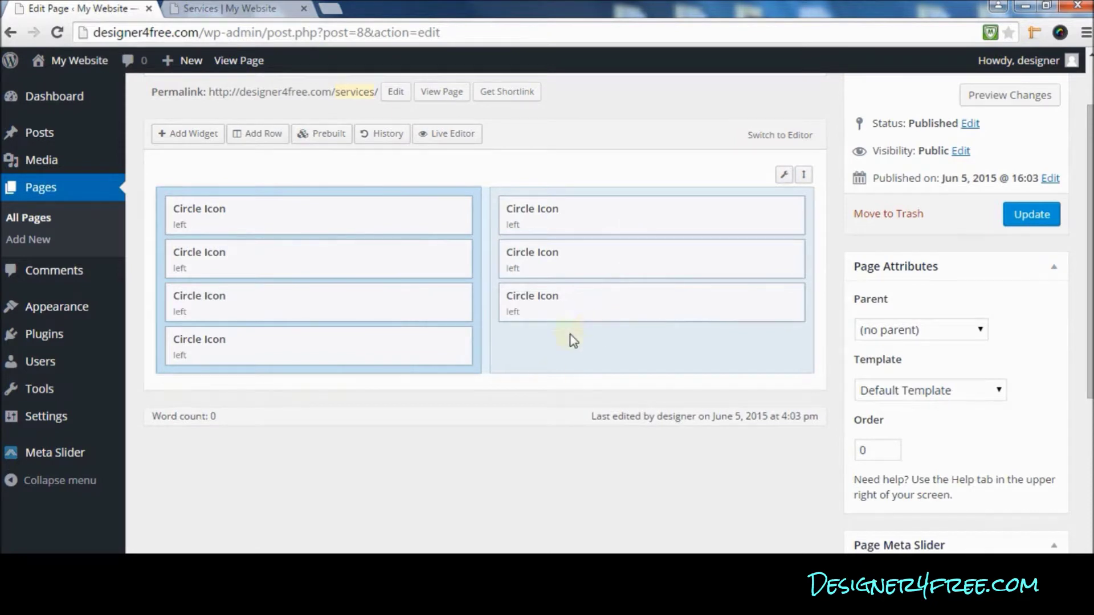
{"action": "left_click", "coordinate": [444, 340]}
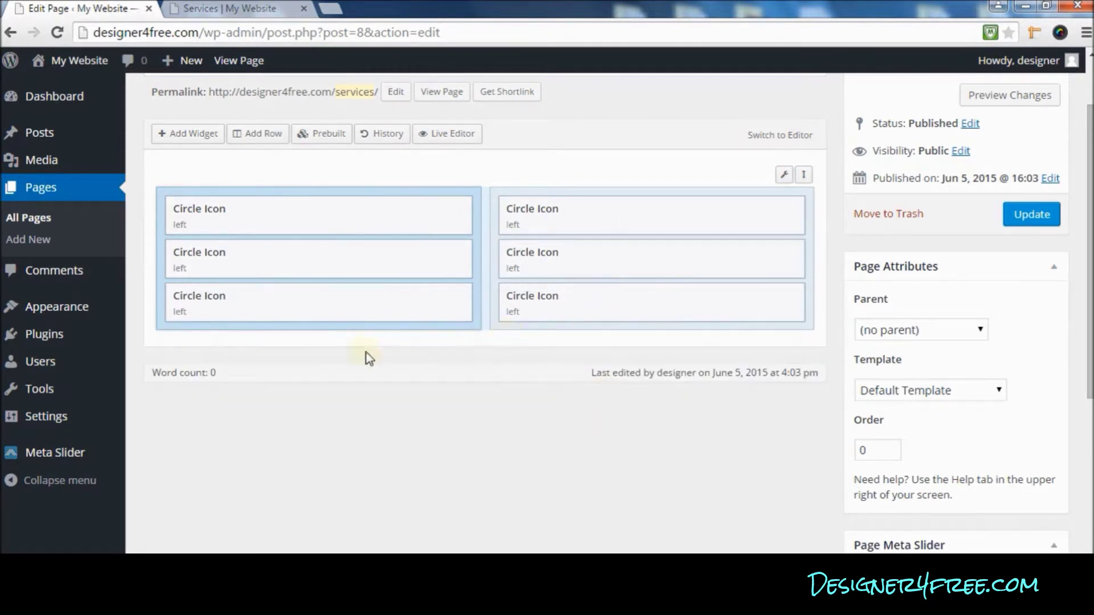
{"action": "scroll", "coordinate": [376, 300], "scroll_direction": "up", "scroll_amount": 2}
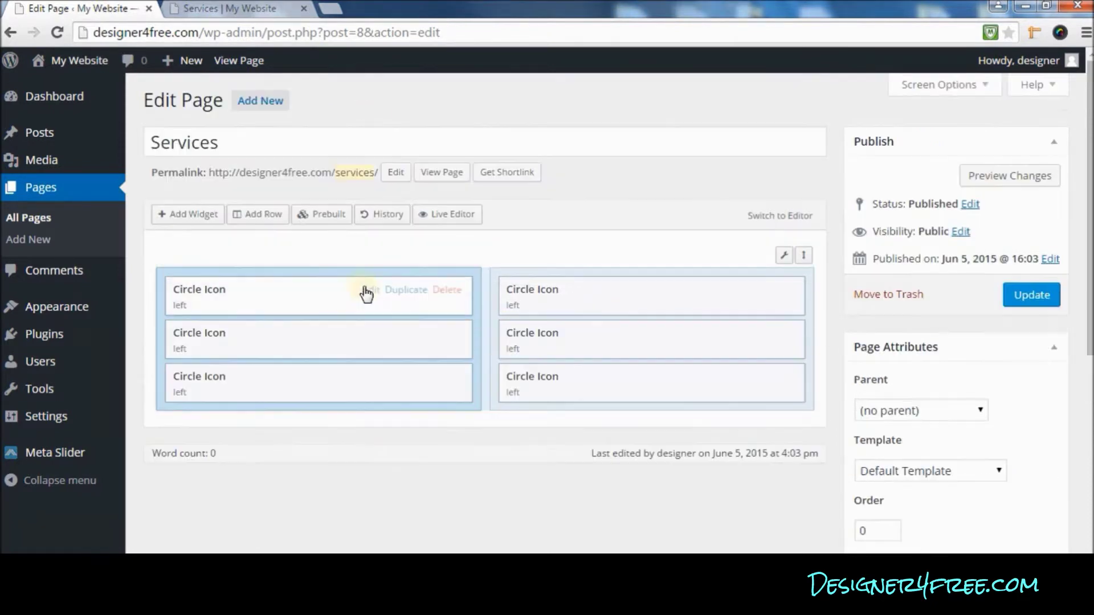
- Title the top-left Circle Icon 'Responsive Web Design' and paste lorem ipsum as its text
{"action": "left_click", "coordinate": [372, 295]}
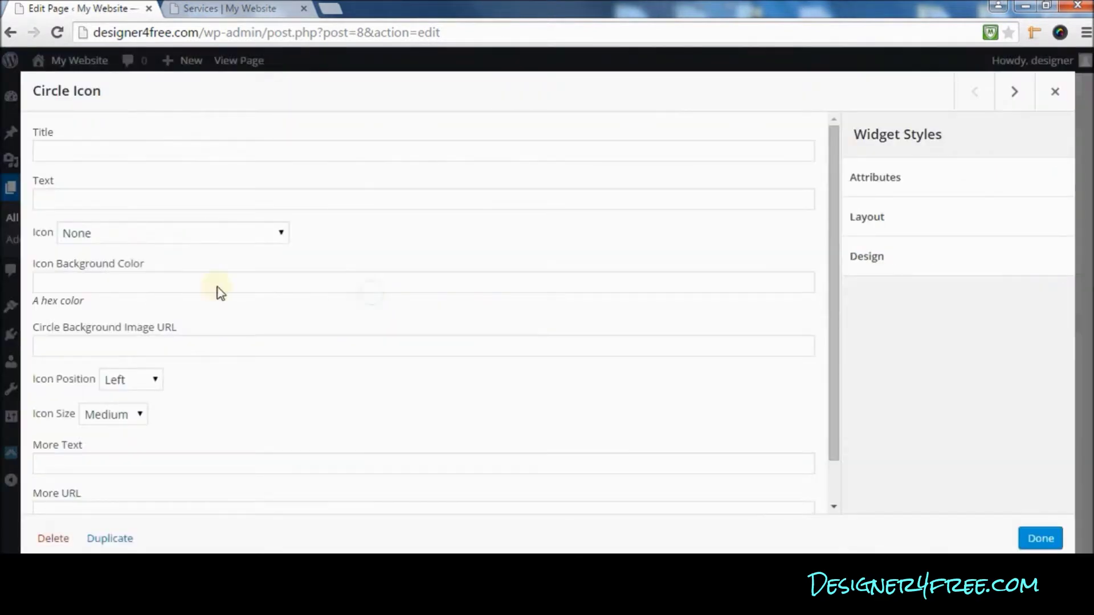
{"action": "left_click", "coordinate": [93, 149]}
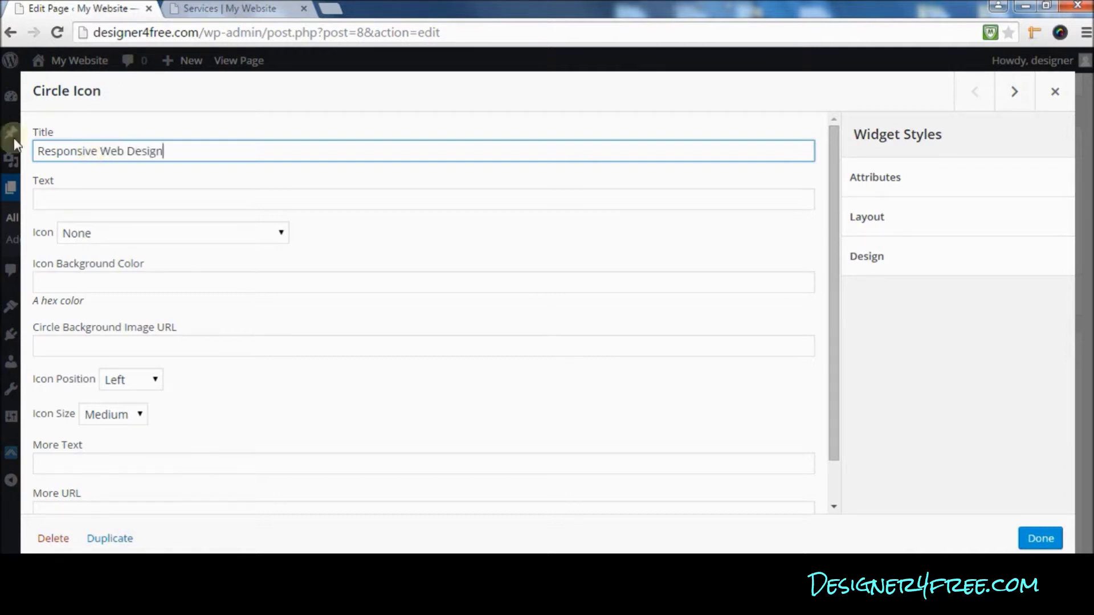
{"action": "left_click", "coordinate": [78, 197]}
{"action": "left_click", "coordinate": [319, 598]}
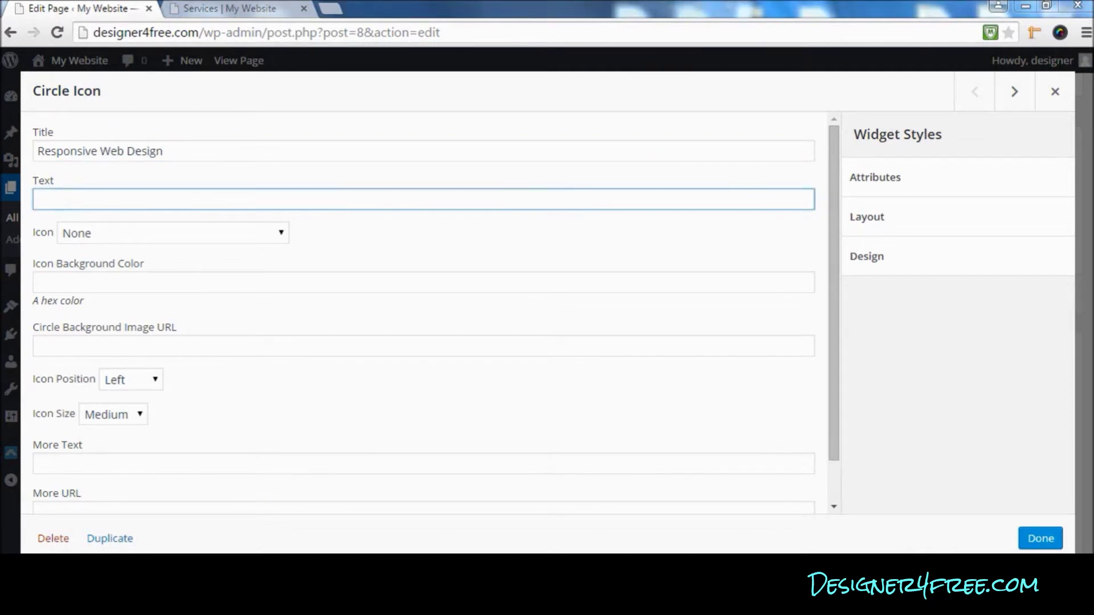
{"action": "left_click", "coordinate": [264, 539]}
{"action": "key", "text": "ctrl+c"}
{"action": "left_click", "coordinate": [724, 198]}
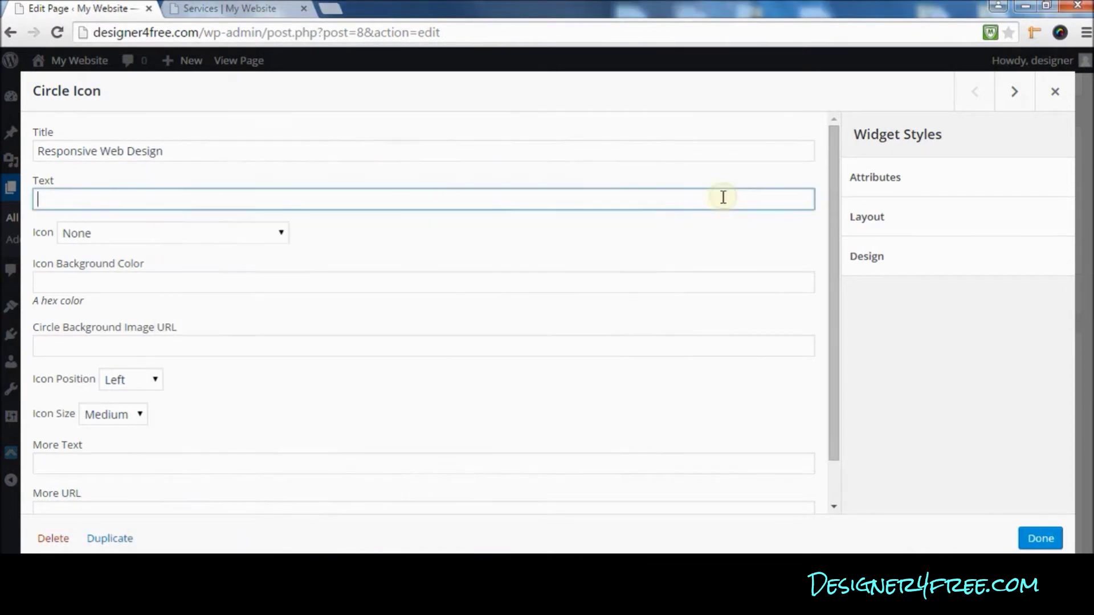
{"action": "key", "text": "ctrl+v"}
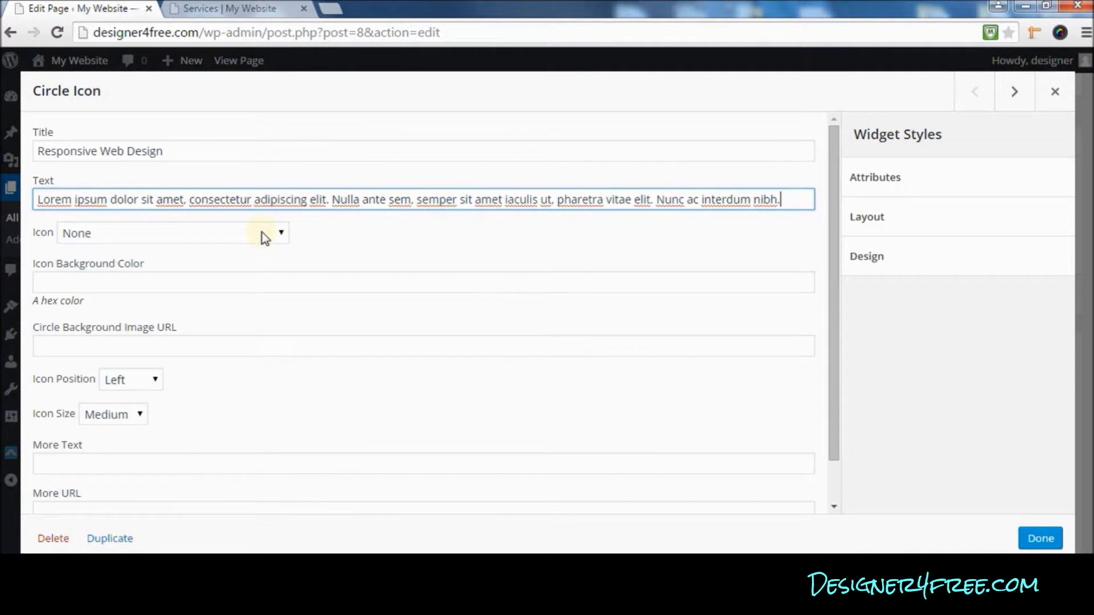
- Choose the Code icon for this Circle Icon widget and save its settings
{"action": "left_click", "coordinate": [262, 231]}
{"action": "scroll", "coordinate": [202, 341], "scroll_direction": "down", "scroll_amount": 6}
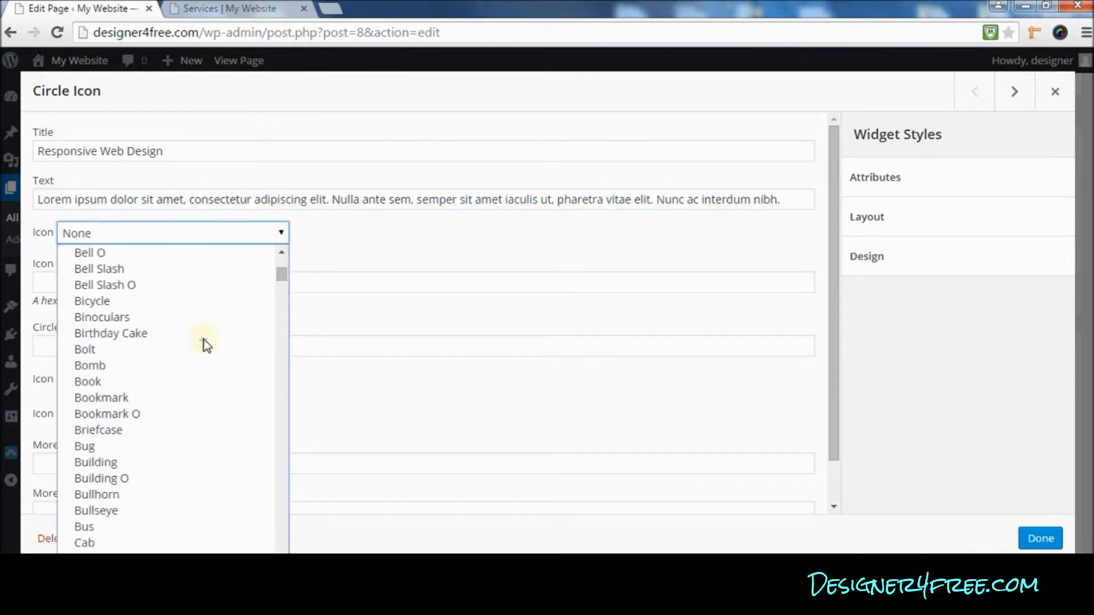
{"action": "key", "text": "c"}
{"action": "scroll", "coordinate": [170, 497], "scroll_direction": "down", "scroll_amount": 3}
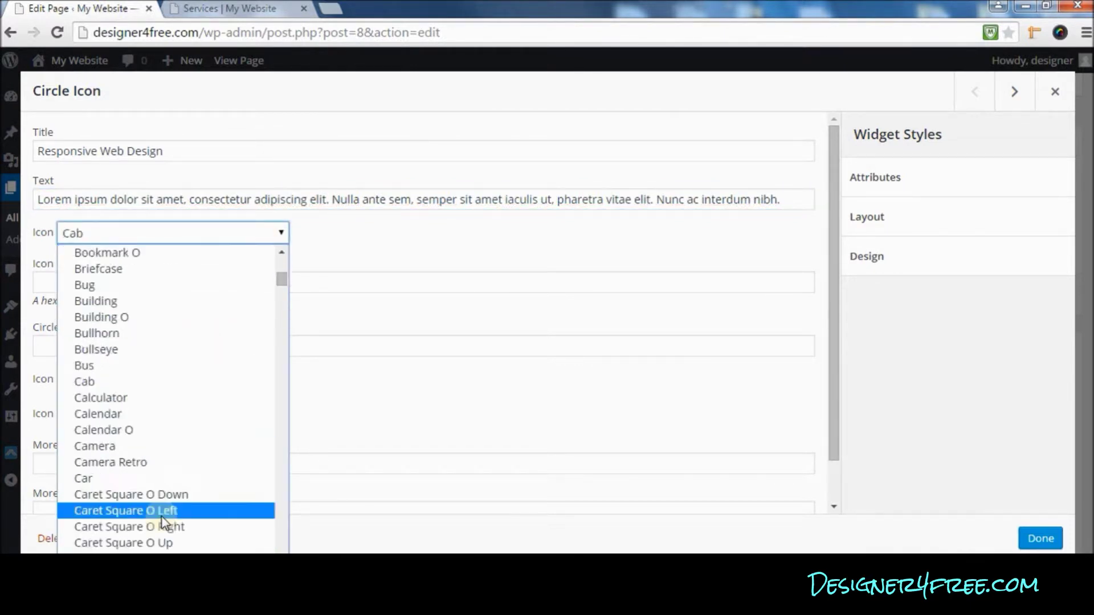
{"action": "scroll", "coordinate": [162, 500], "scroll_direction": "down", "scroll_amount": 3}
{"action": "scroll", "coordinate": [165, 458], "scroll_direction": "down", "scroll_amount": 3}
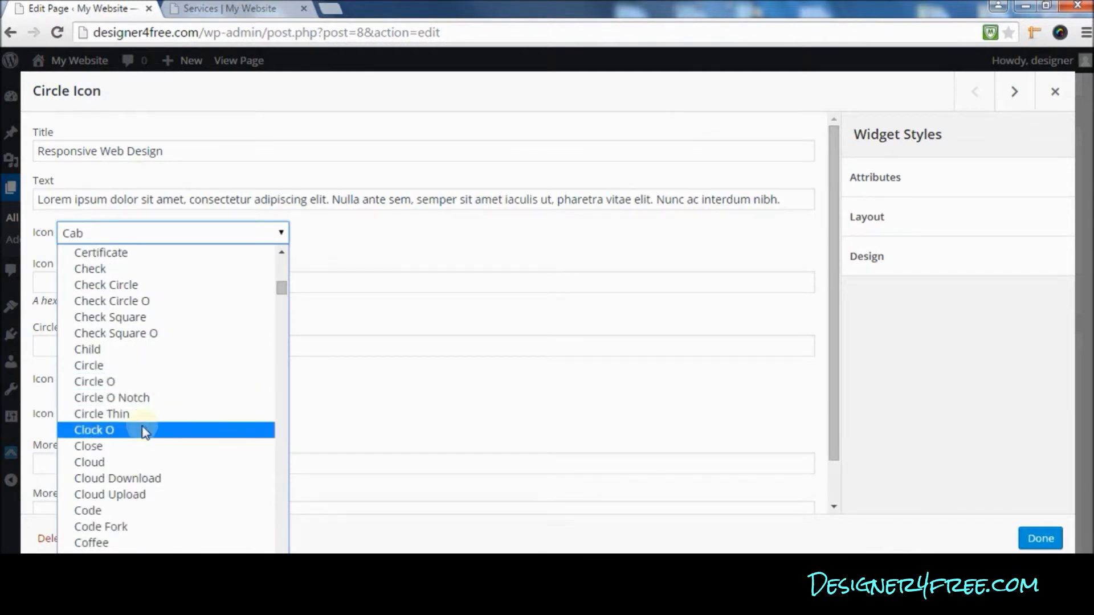
{"action": "left_click", "coordinate": [110, 519]}
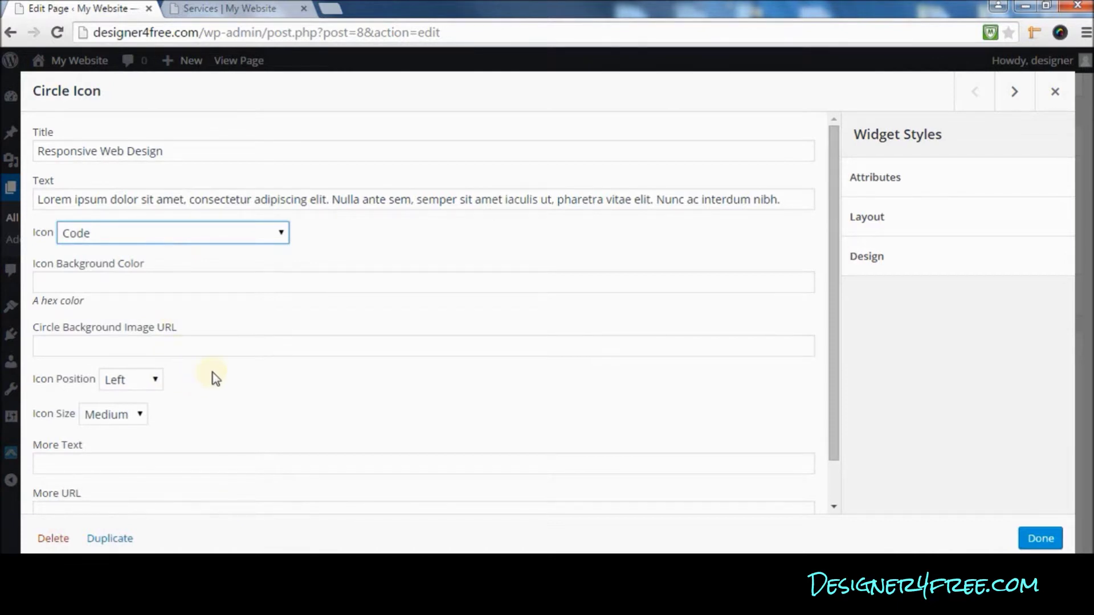
{"action": "scroll", "coordinate": [220, 328], "scroll_direction": "down", "scroll_amount": 1}
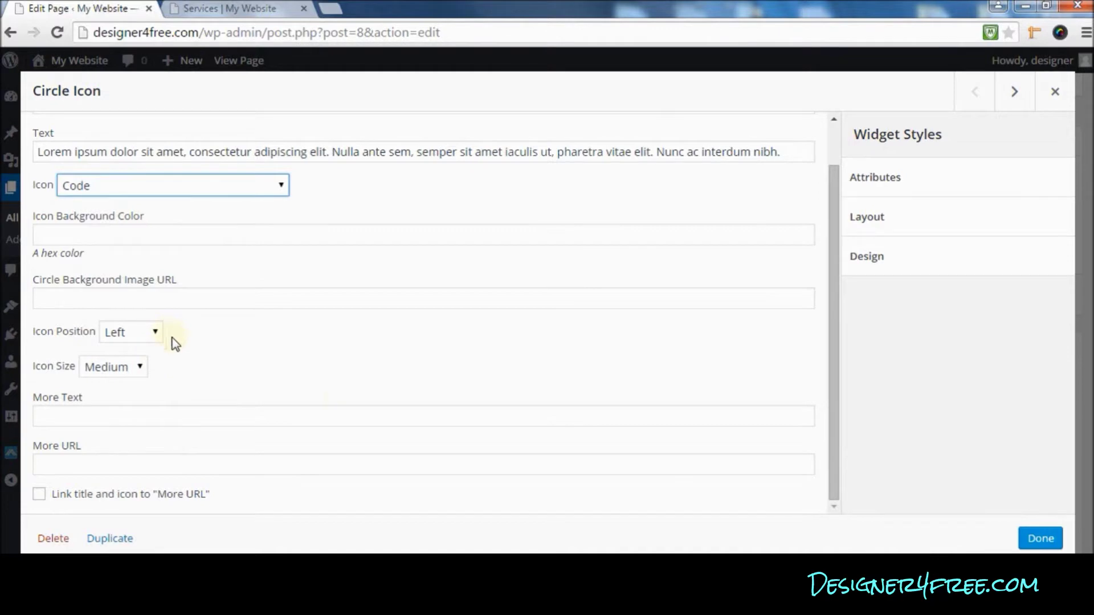
{"action": "left_click", "coordinate": [1050, 544]}
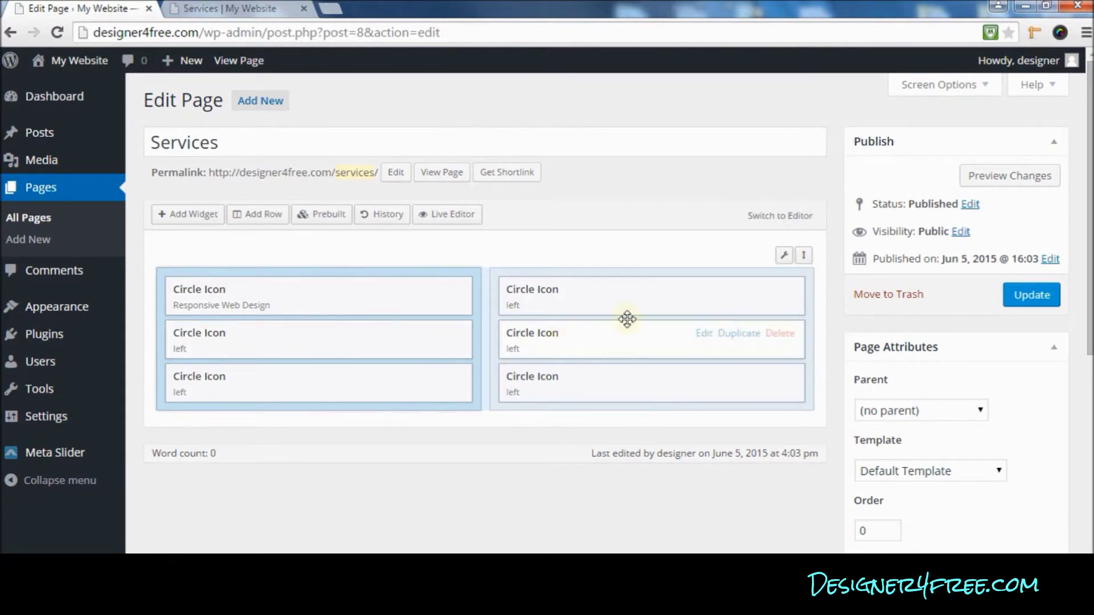
- Title the top-right Circle Icon 'Here to Help' and paste the lorem ipsum text
{"action": "left_click", "coordinate": [704, 291]}
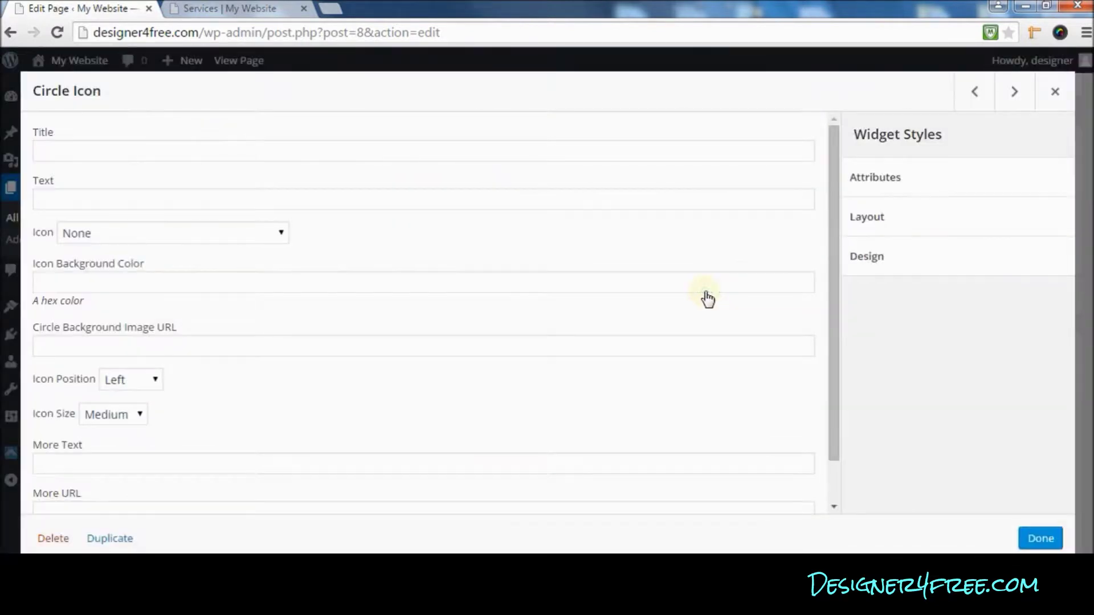
{"action": "left_click", "coordinate": [80, 147]}
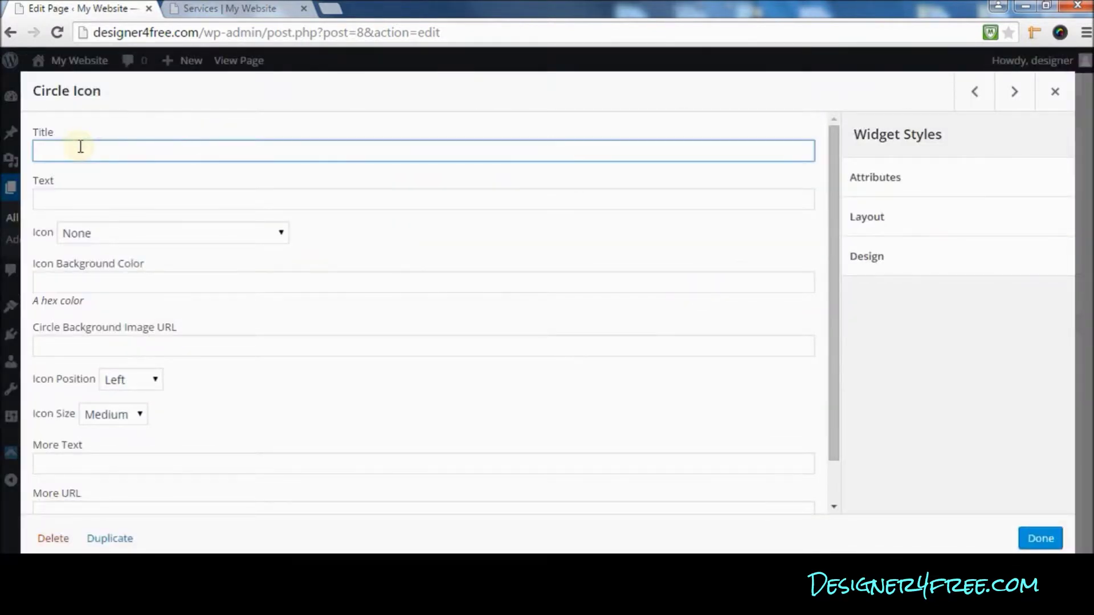
{"action": "type", "text": "Here to Help"}
{"action": "left_click", "coordinate": [126, 199]}
{"action": "key", "text": "ctrl+v"}
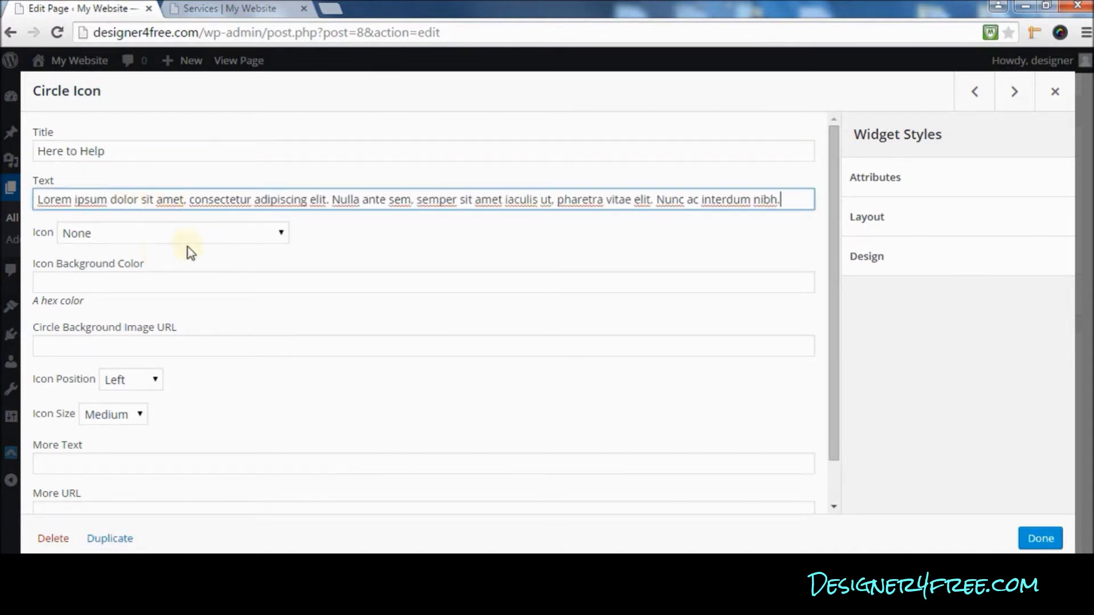
- Choose the Heart icon for that widget and close its settings
{"action": "left_click", "coordinate": [213, 234]}
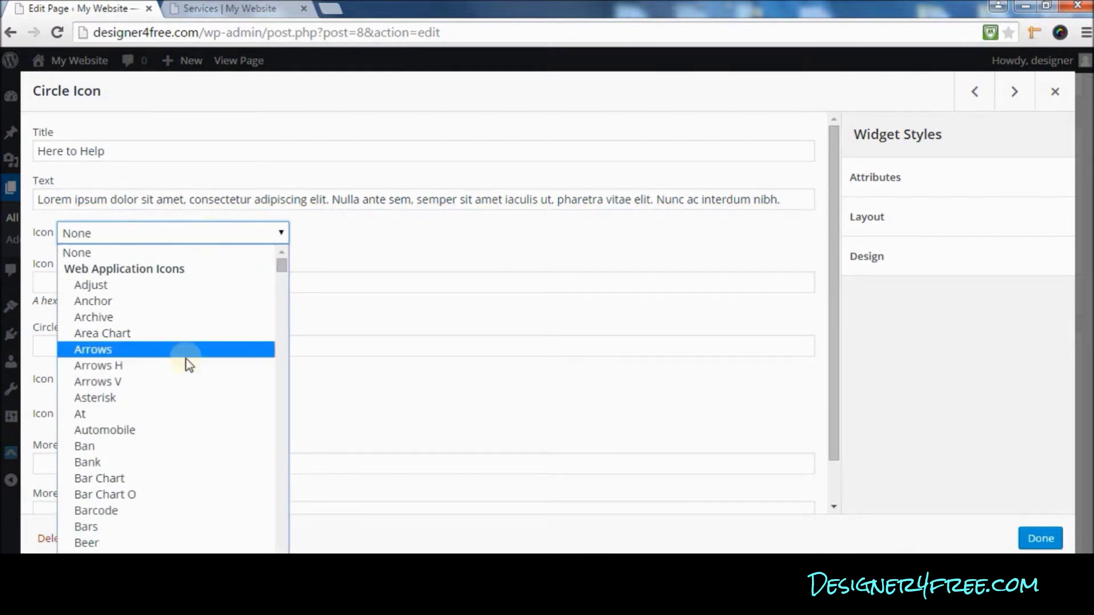
{"action": "key", "text": "h"}
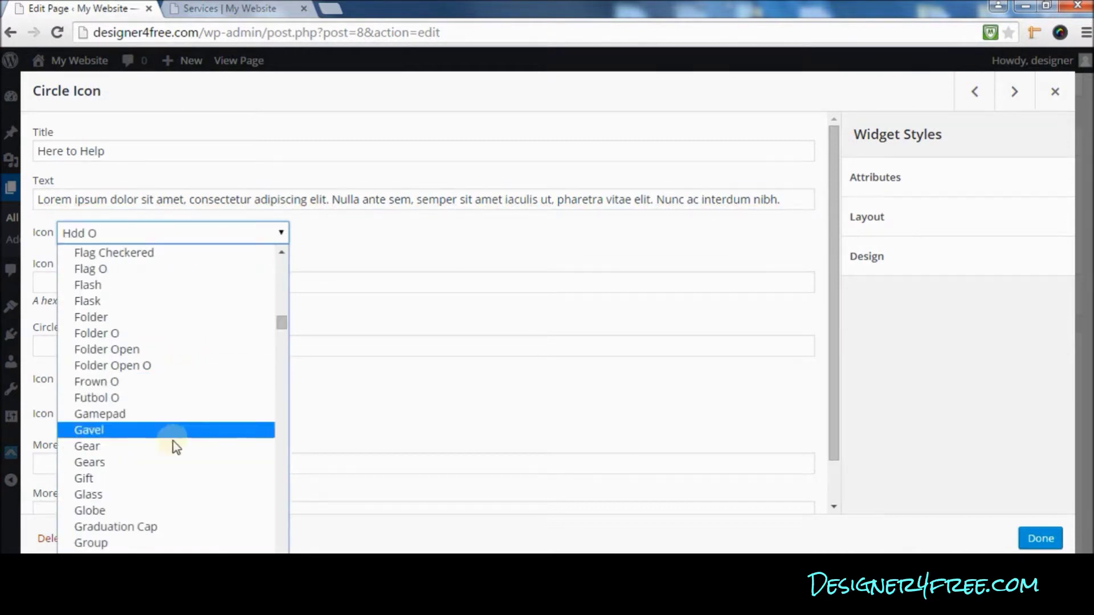
{"action": "scroll", "coordinate": [170, 469], "scroll_direction": "down", "scroll_amount": 3}
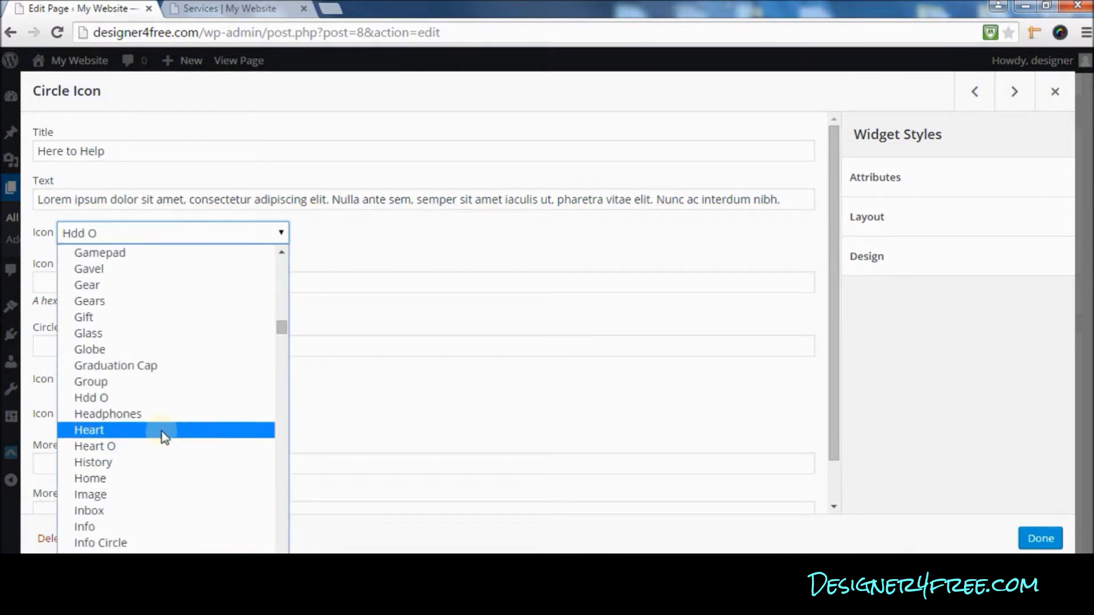
{"action": "left_click", "coordinate": [147, 430]}
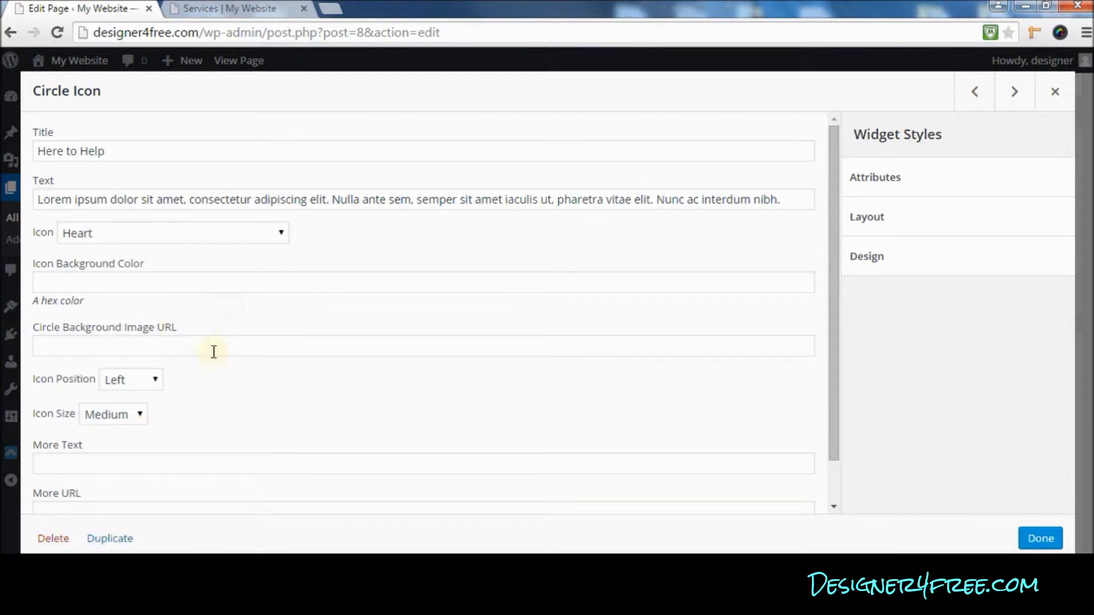
{"action": "scroll", "coordinate": [207, 403], "scroll_direction": "down", "scroll_amount": 1}
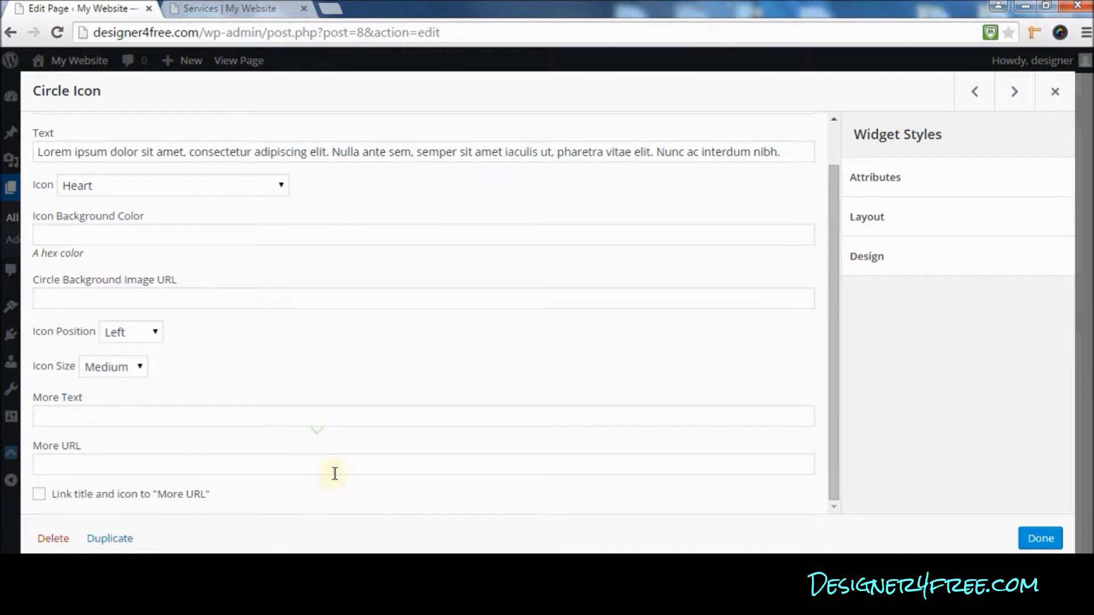
{"action": "left_click", "coordinate": [1032, 543]}
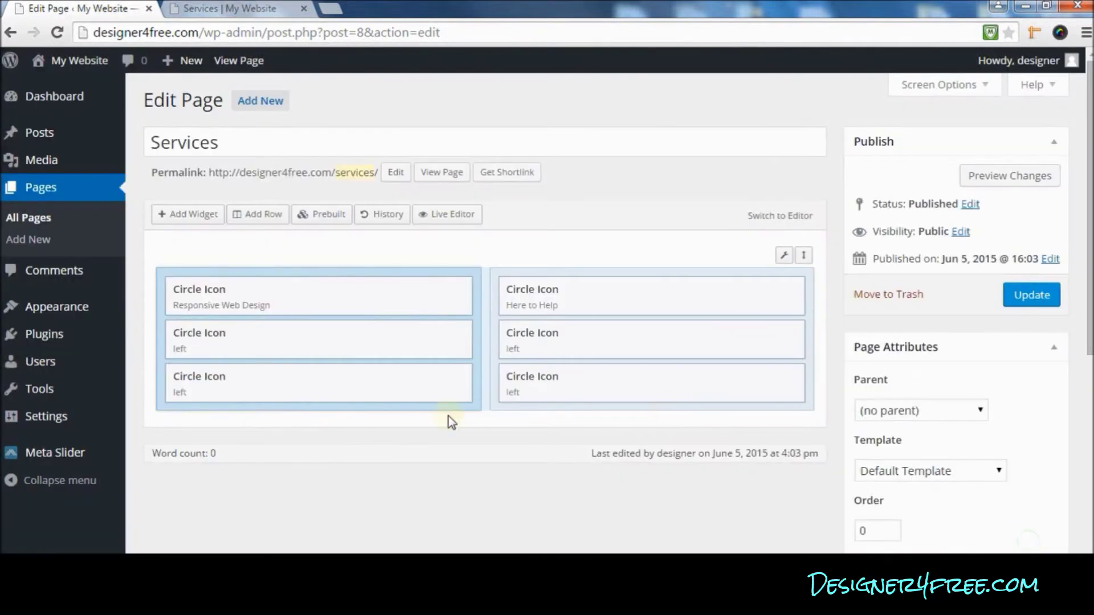
- Update the Services page and reload the live site to see the Responsive Web Design and Here to Help icons
{"action": "left_click", "coordinate": [1031, 298]}
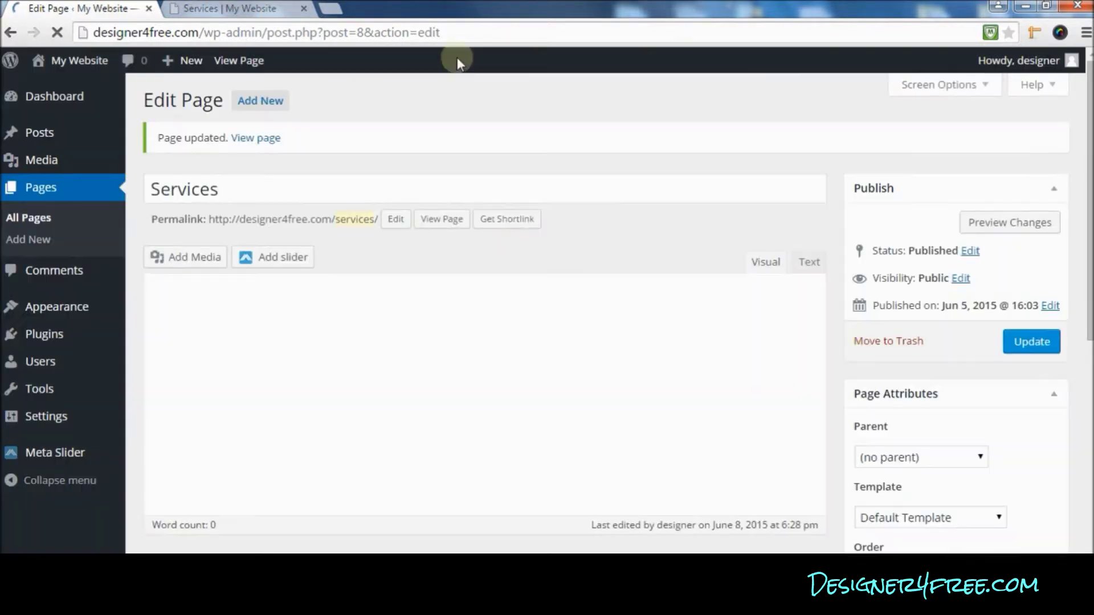
{"action": "left_click", "coordinate": [227, 8]}
{"action": "left_click", "coordinate": [57, 31]}
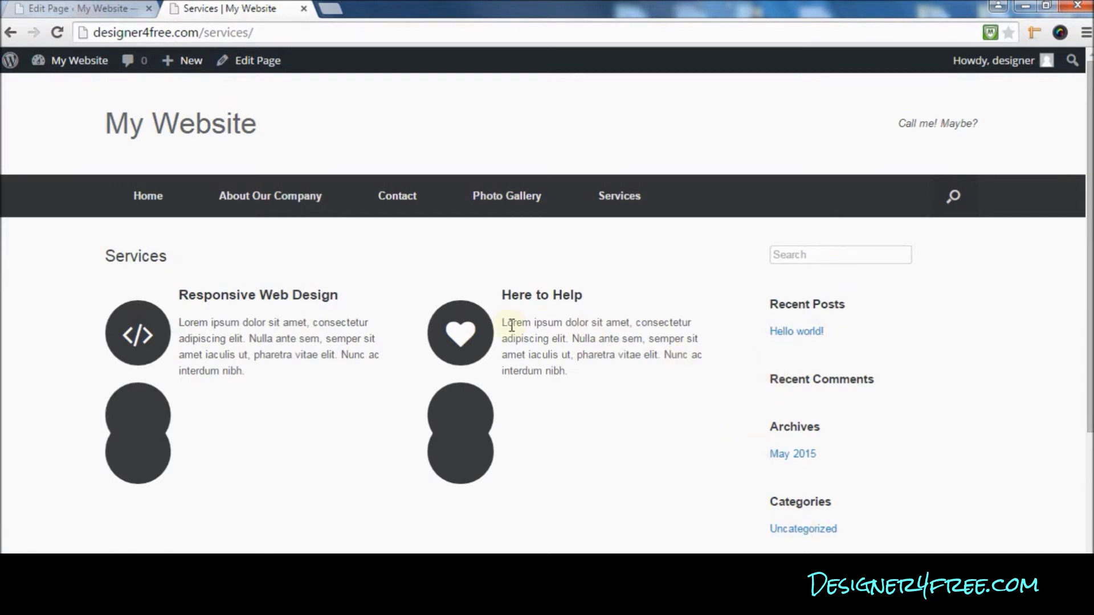
{"action": "left_click", "coordinate": [77, 9]}
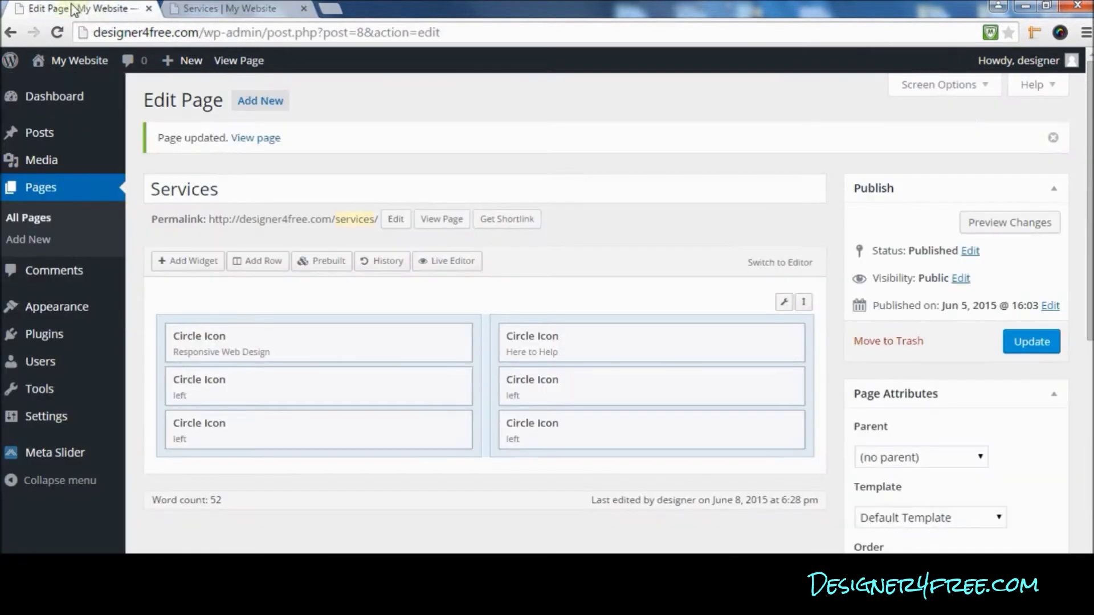
- Apply the Full Width Page template to Services, save, and reload the live page
{"action": "scroll", "coordinate": [1038, 463], "scroll_direction": "down", "scroll_amount": 1}
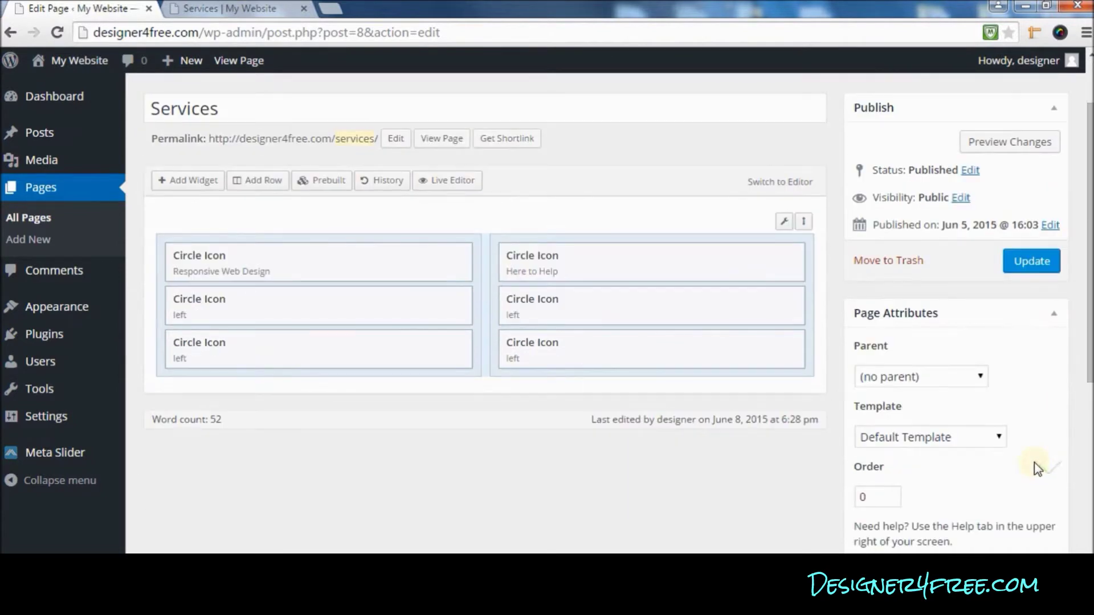
{"action": "scroll", "coordinate": [1034, 462], "scroll_direction": "down", "scroll_amount": 1}
{"action": "left_click", "coordinate": [996, 358]}
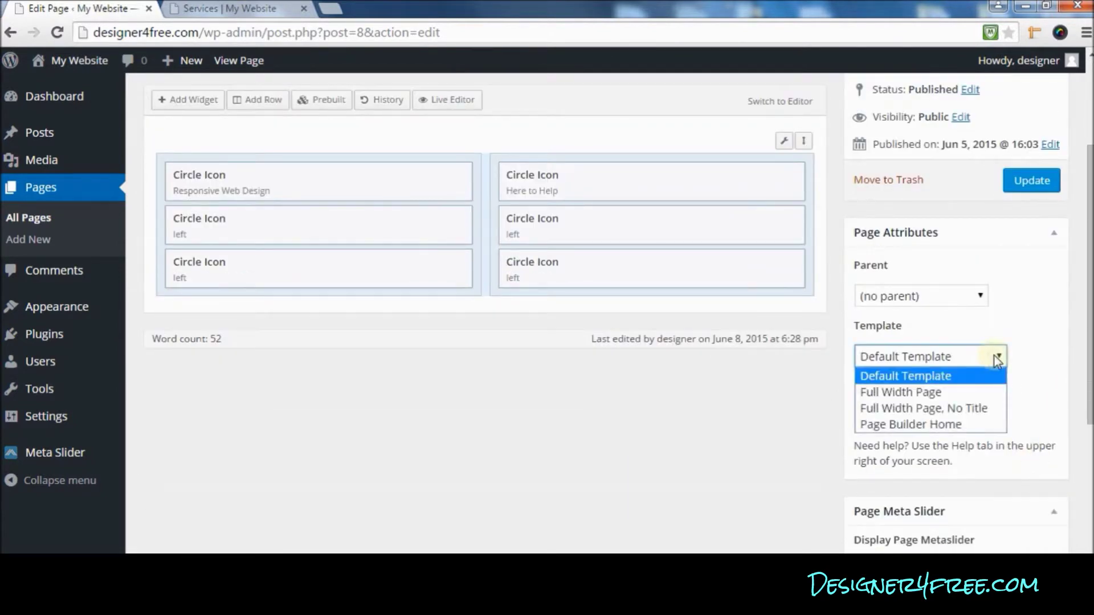
{"action": "left_click", "coordinate": [953, 393]}
{"action": "left_click", "coordinate": [1051, 180]}
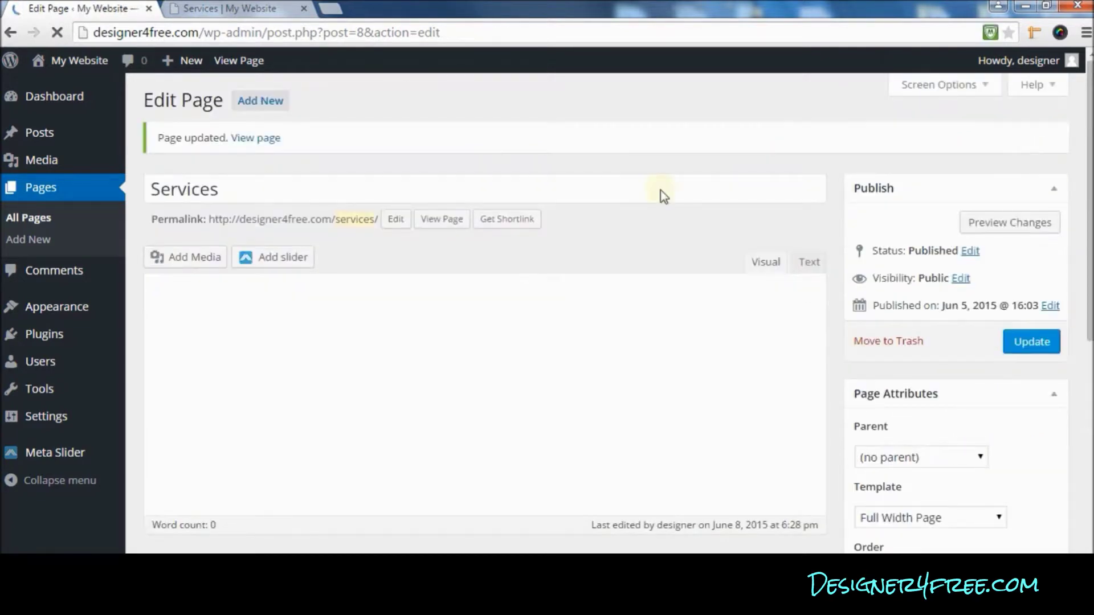
{"action": "left_click", "coordinate": [228, 9]}
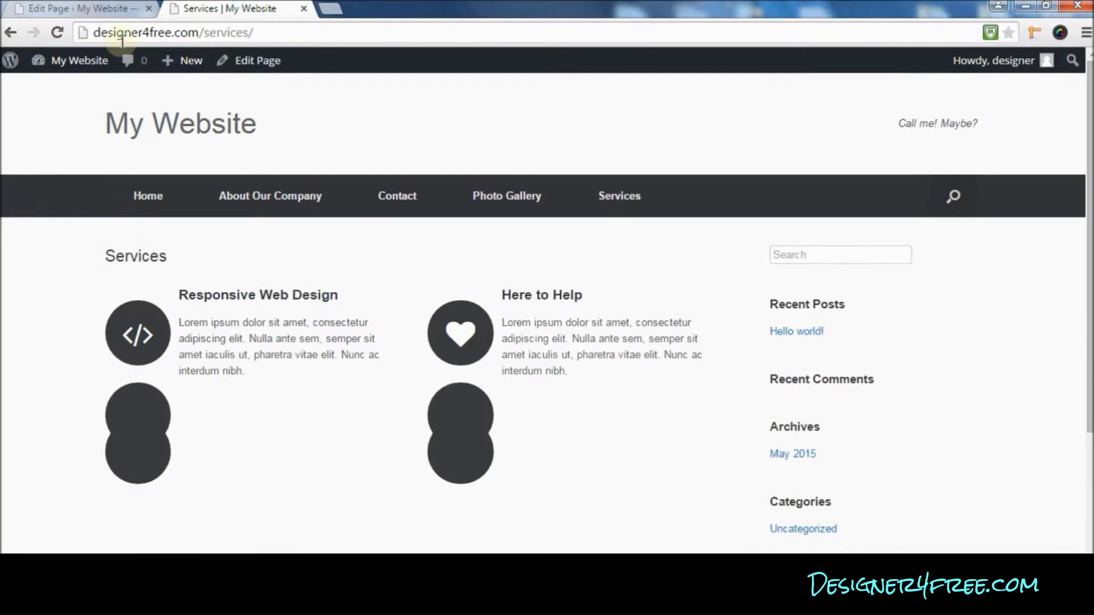
{"action": "left_click", "coordinate": [58, 33]}
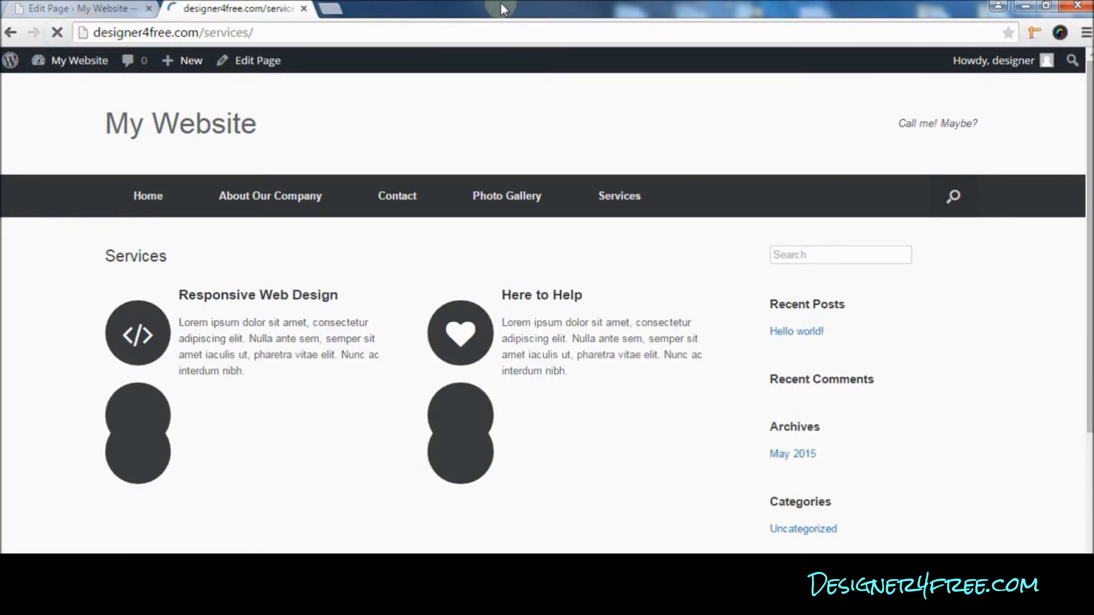
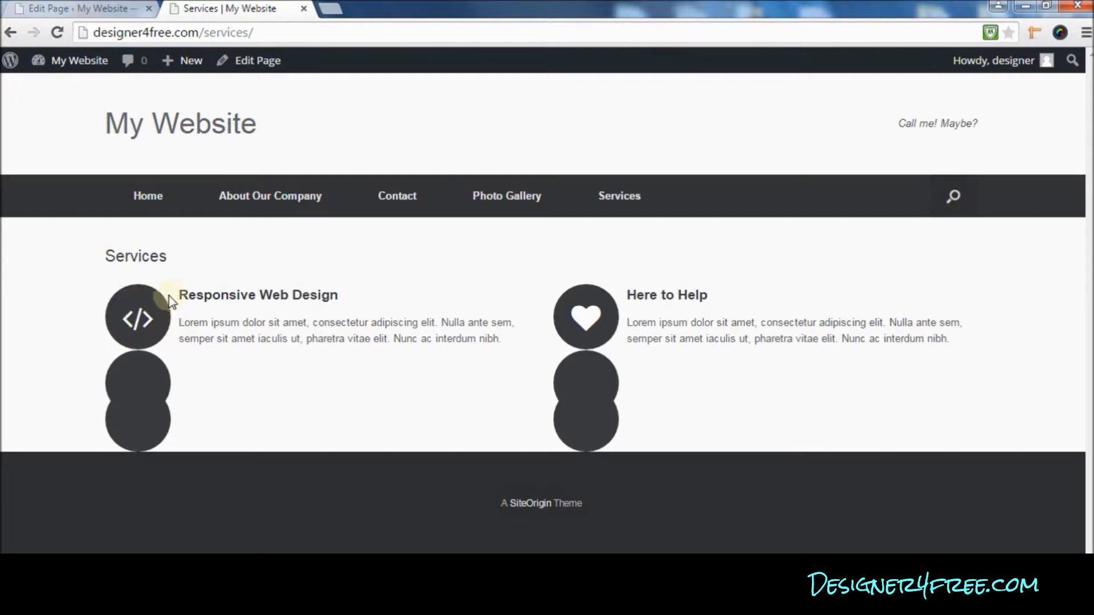
- Switch back to the Edit Page tab for the Services page builder
{"action": "left_click", "coordinate": [93, 10]}
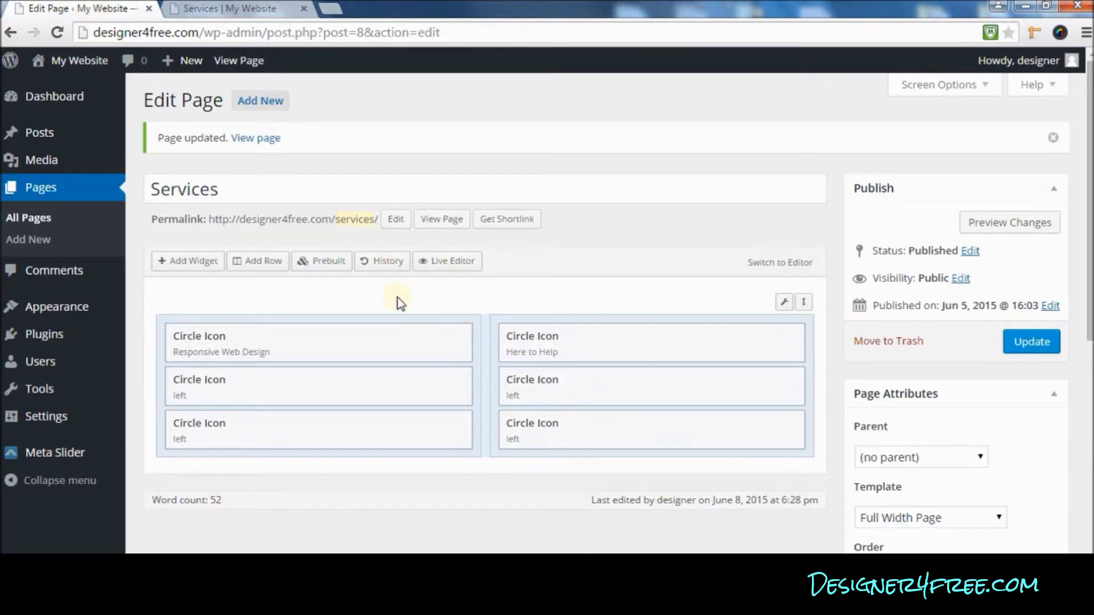
- Title the second Circle Icon widget 'WordPress is The Best' and paste a lorem ipsum description
{"action": "mouse_move", "coordinate": [315, 384]}
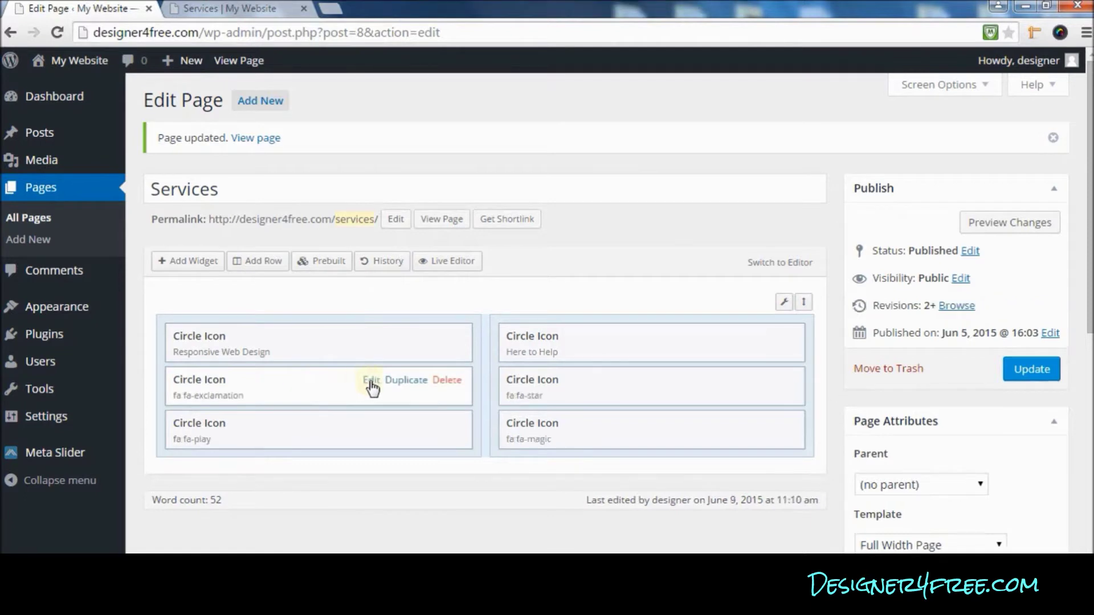
{"action": "left_click", "coordinate": [371, 381]}
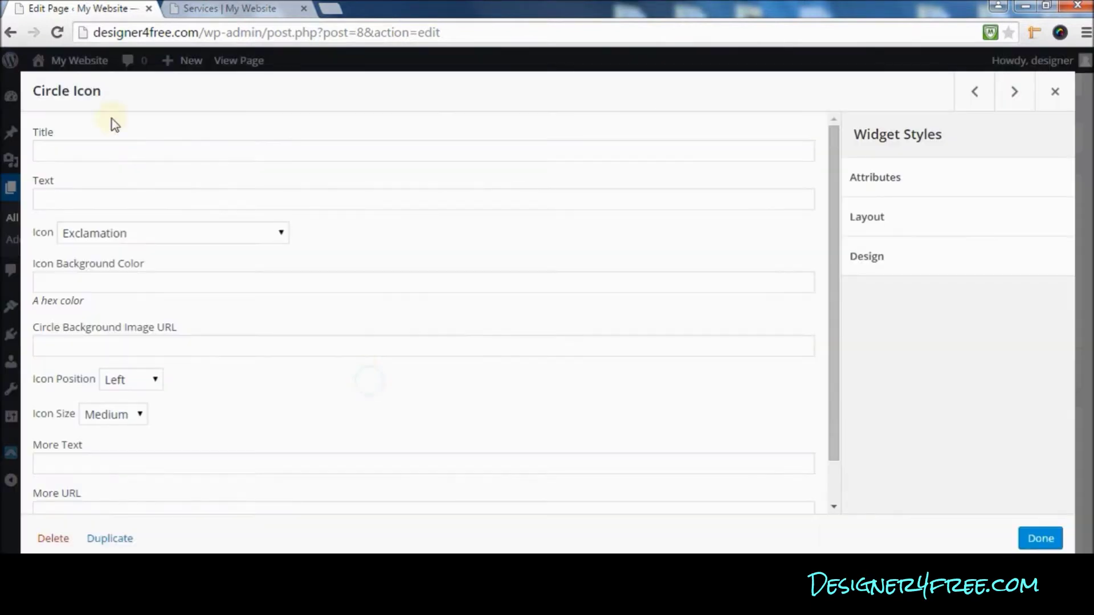
{"action": "left_click", "coordinate": [115, 146]}
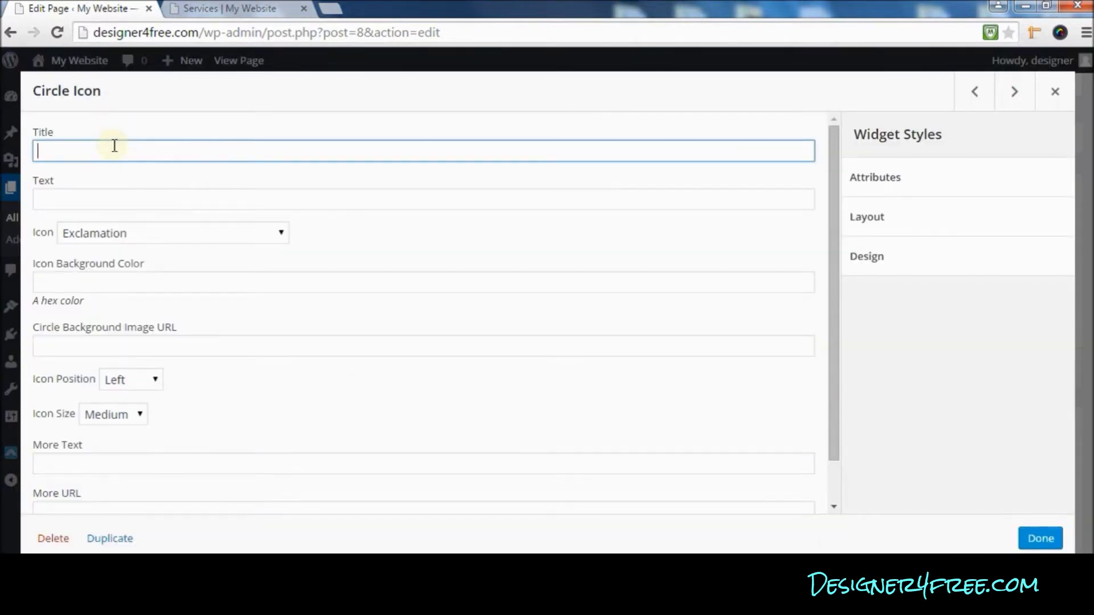
{"action": "type", "text": "WordPress is The Best"}
{"action": "left_click", "coordinate": [148, 198]}
{"action": "mouse_move", "coordinate": [310, 567]}
{"action": "left_click", "coordinate": [285, 546]}
{"action": "left_click", "coordinate": [748, 204]}
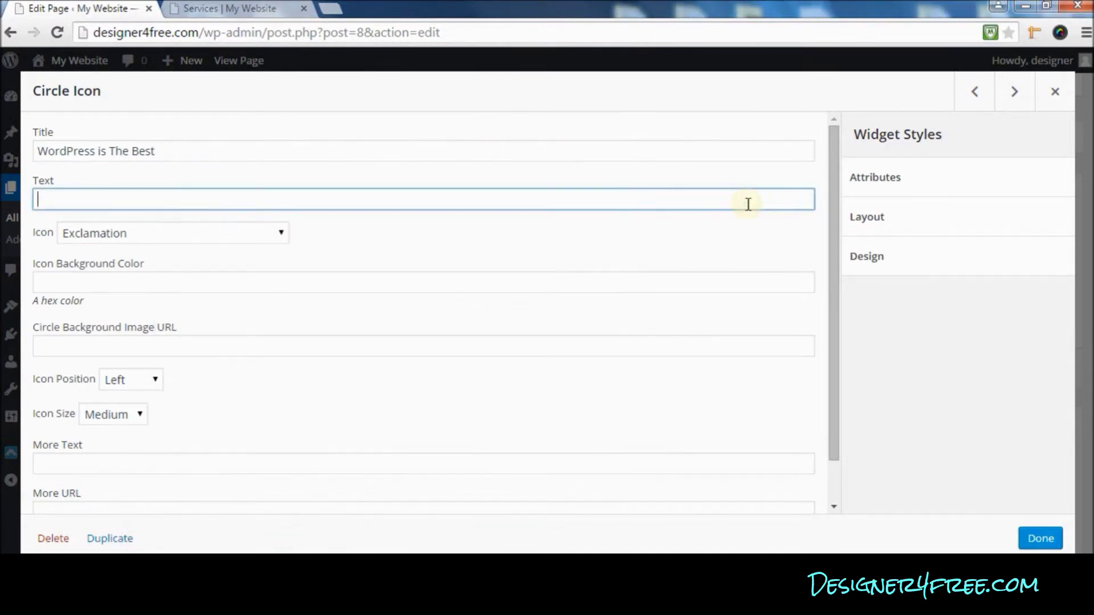
{"action": "type", "text": "Lorem ipsum dolor sit amet, consectetur adipiscing elit. Nulla ante sem, semper sit amet iaculis ut, pharetra vitae elit. Nunc ac interdum nibh."}
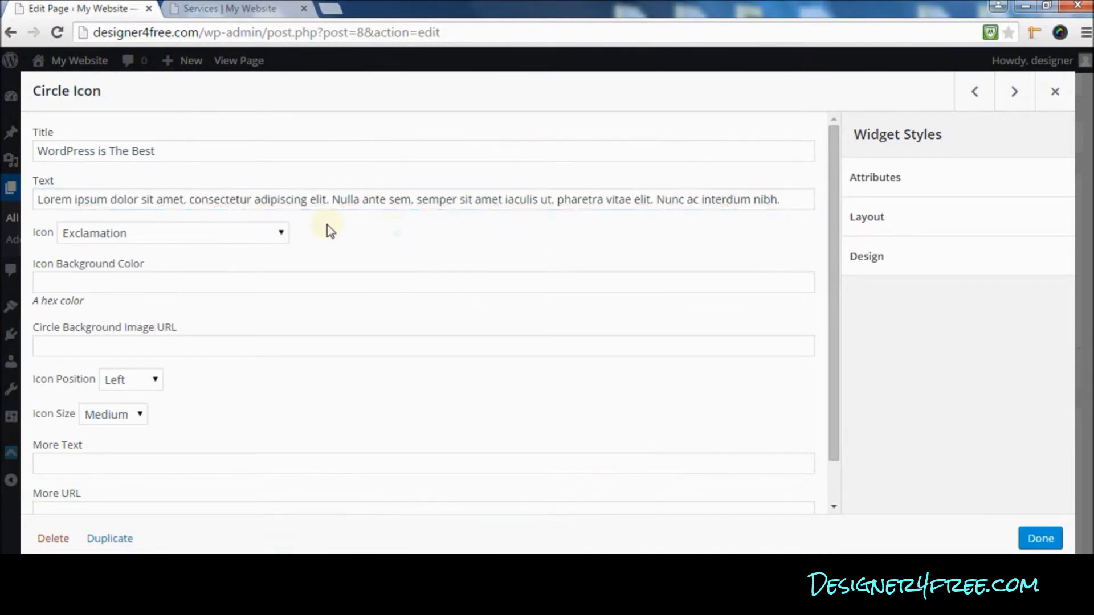
- Keep Exclamation as the widget's icon
{"action": "left_click", "coordinate": [285, 231]}
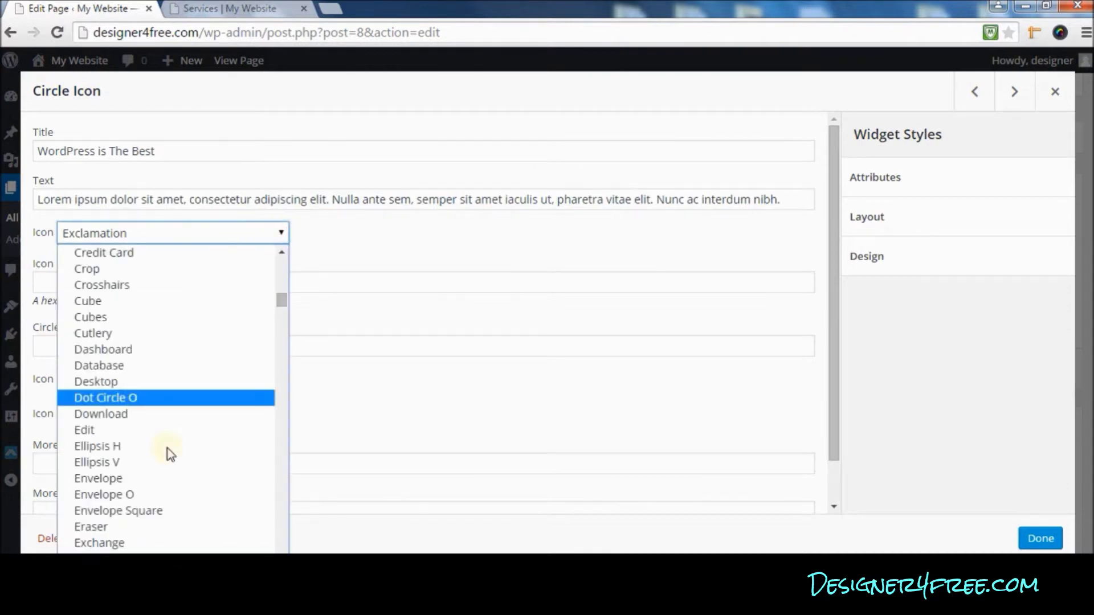
{"action": "scroll", "coordinate": [173, 450], "scroll_direction": "down", "scroll_amount": 3}
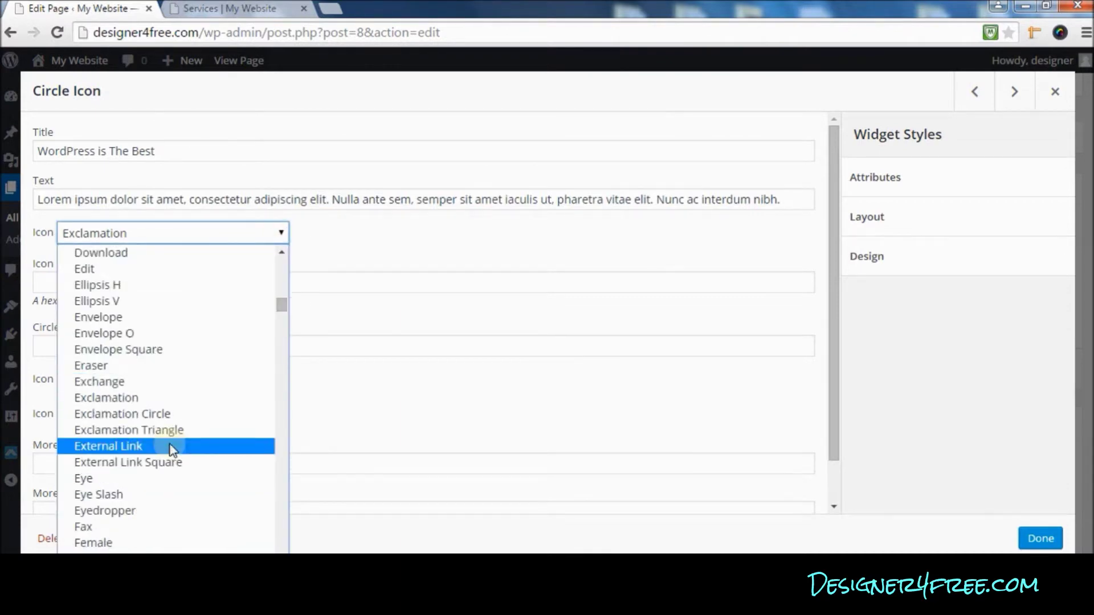
{"action": "left_click", "coordinate": [151, 401]}
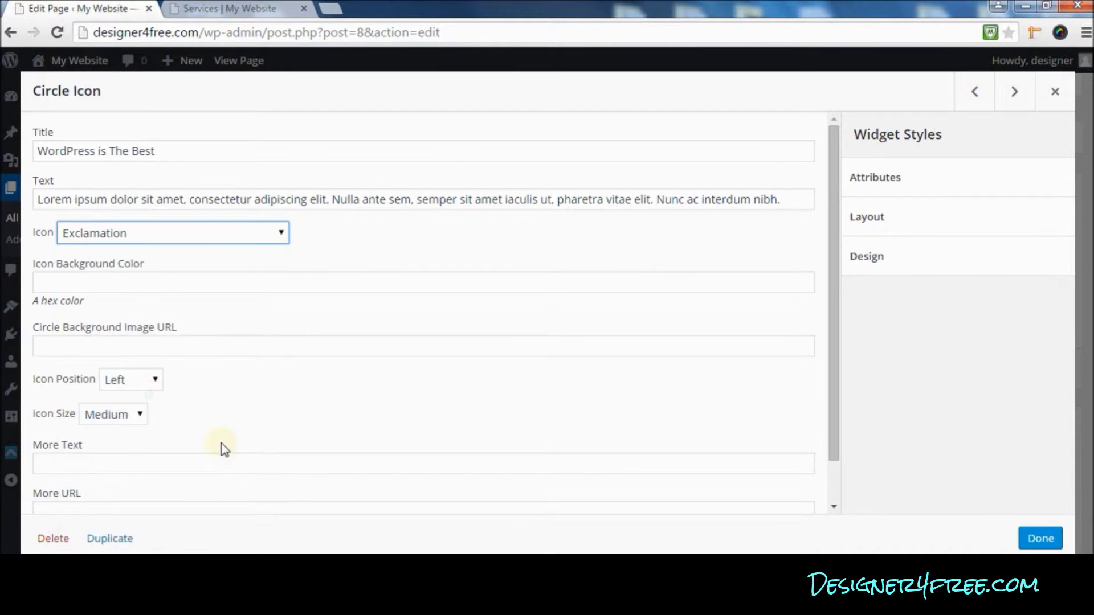
{"action": "left_click", "coordinate": [348, 240]}
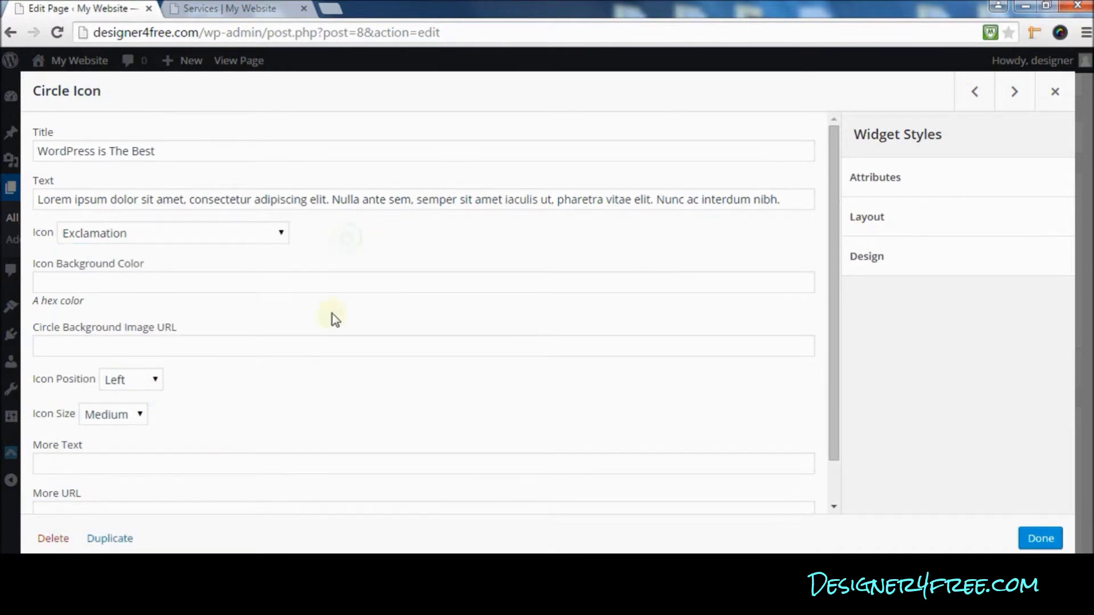
- Check the live page, then clear the hex-colour hint from the Icon Background Color field
{"action": "left_click", "coordinate": [77, 279]}
{"action": "scroll", "coordinate": [109, 285], "scroll_direction": "down", "scroll_amount": 2}
{"action": "scroll", "coordinate": [110, 289], "scroll_direction": "up", "scroll_amount": 2}
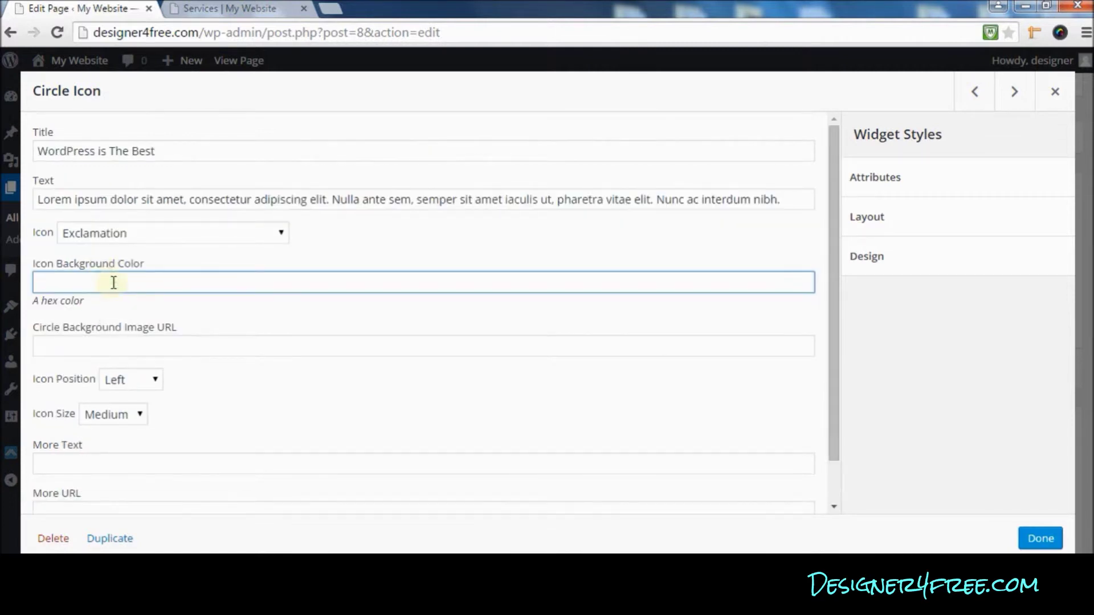
{"action": "left_click", "coordinate": [180, 9]}
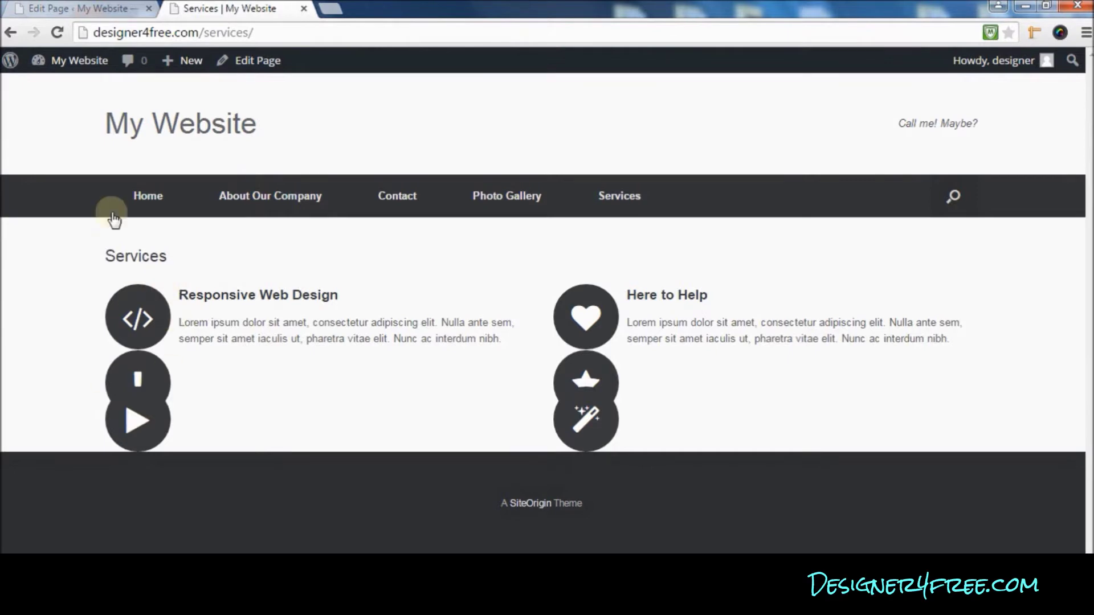
{"action": "left_click", "coordinate": [85, 8]}
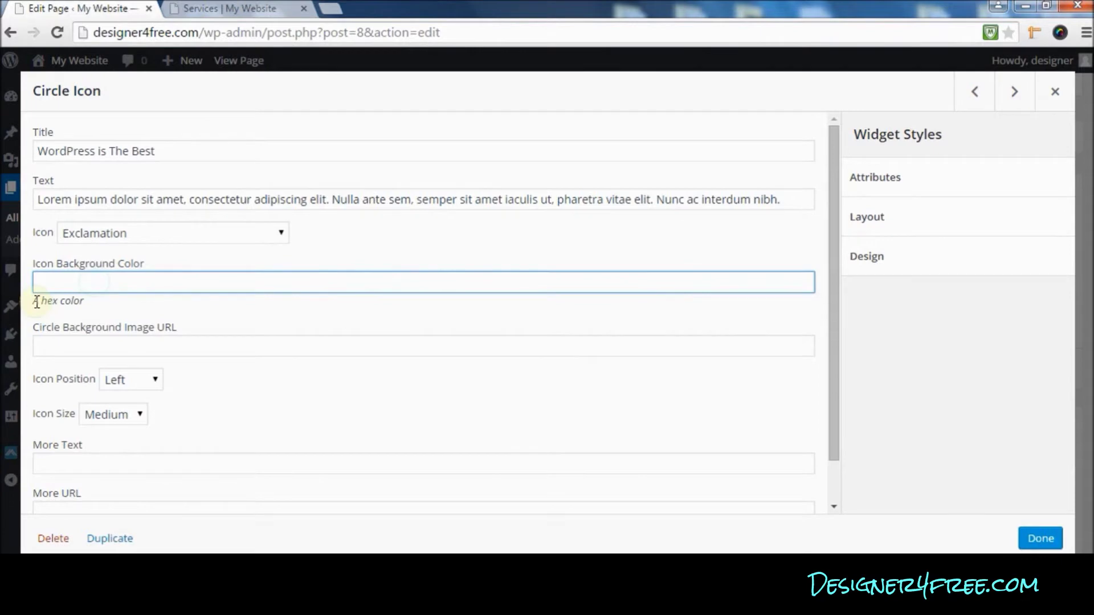
{"action": "left_click_drag", "start_coordinate": [35, 301], "coordinate": [100, 305]}
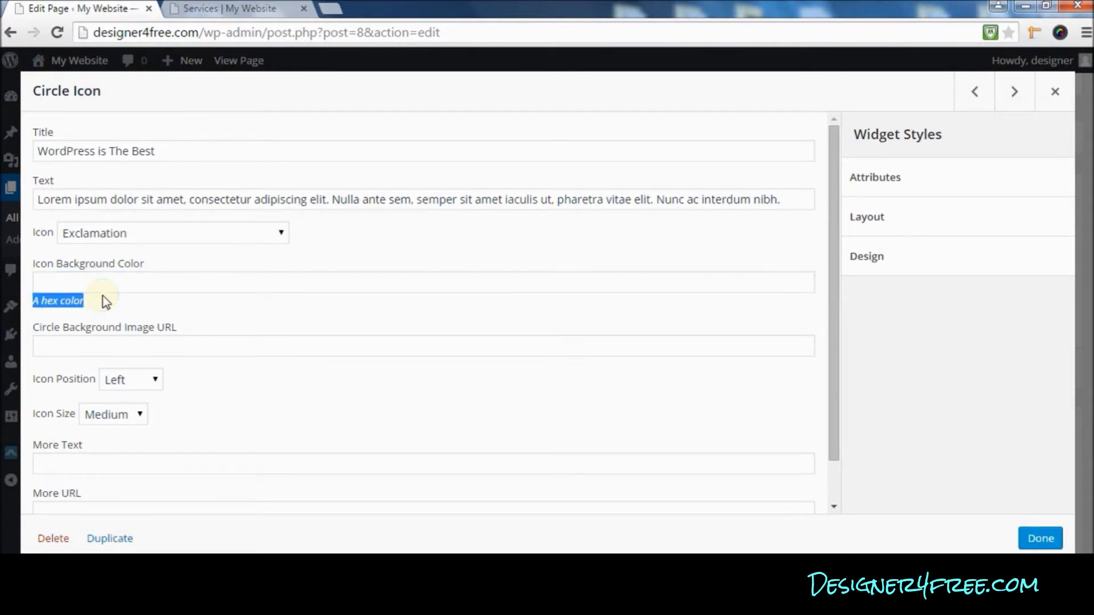
{"action": "left_click", "coordinate": [104, 302]}
{"action": "left_click", "coordinate": [114, 280]}
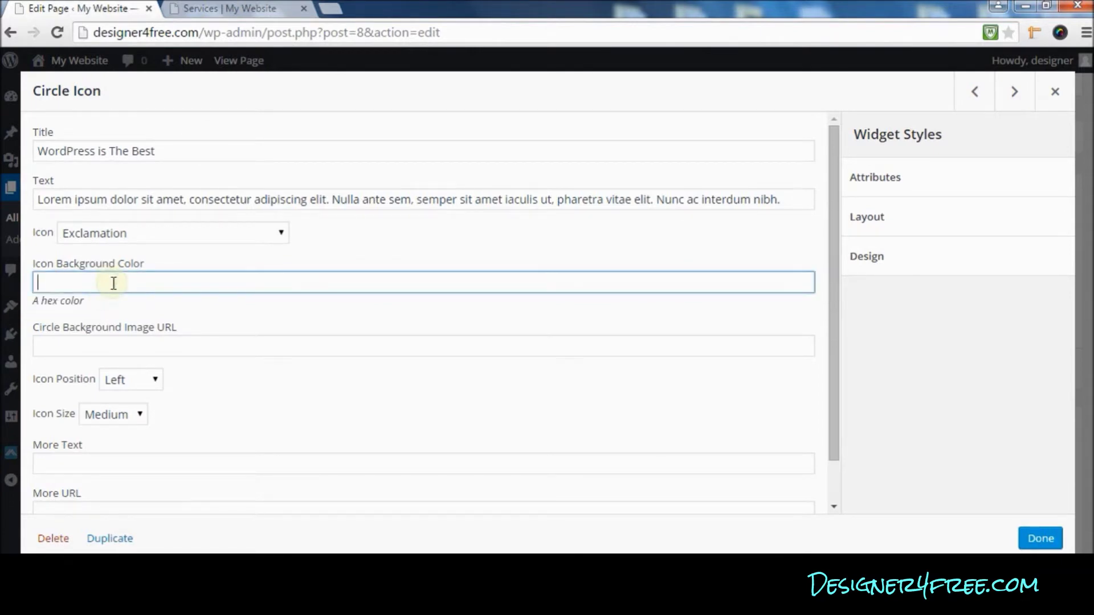
{"action": "left_click", "coordinate": [112, 309]}
{"action": "left_click", "coordinate": [118, 278]}
- Search Google for 'hex color' and open the W3Schools HTML Color Picker
{"action": "left_click", "coordinate": [331, 9]}
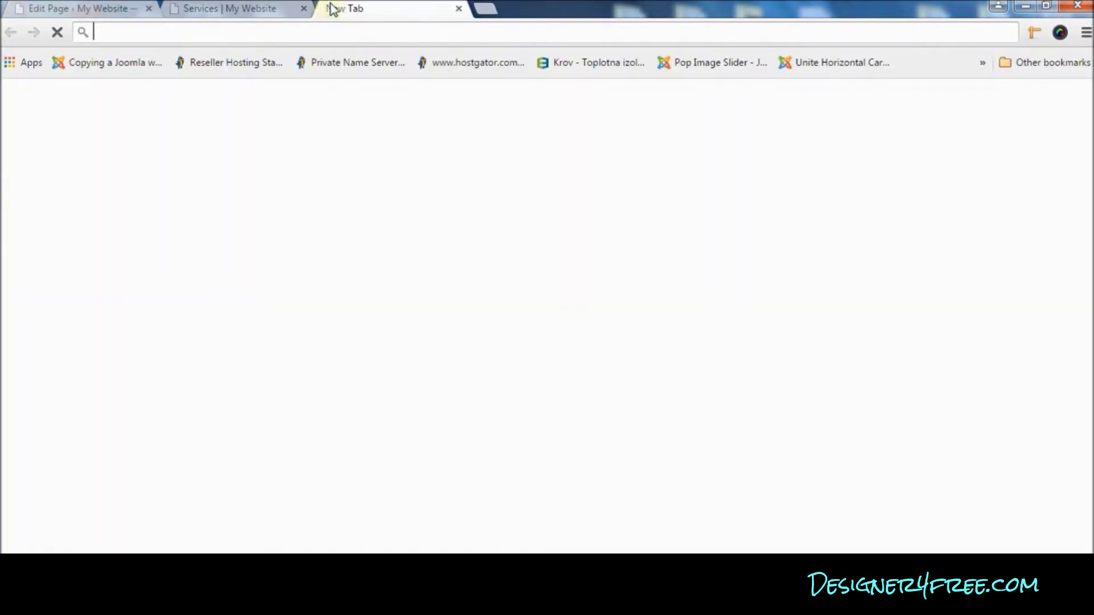
{"action": "type", "text": "hex color"}
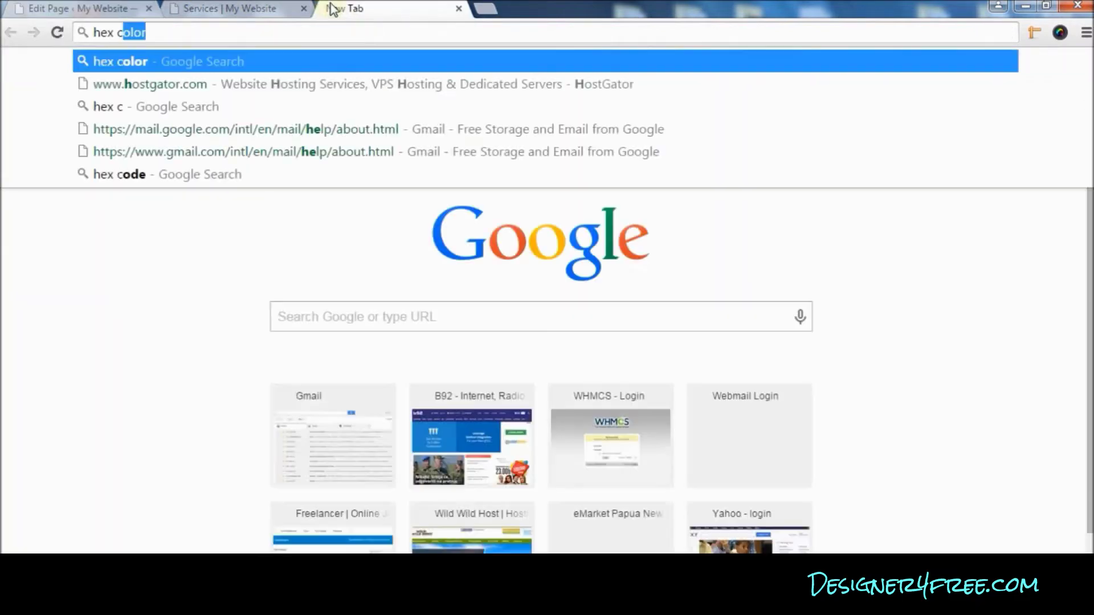
{"action": "key", "text": "Return"}
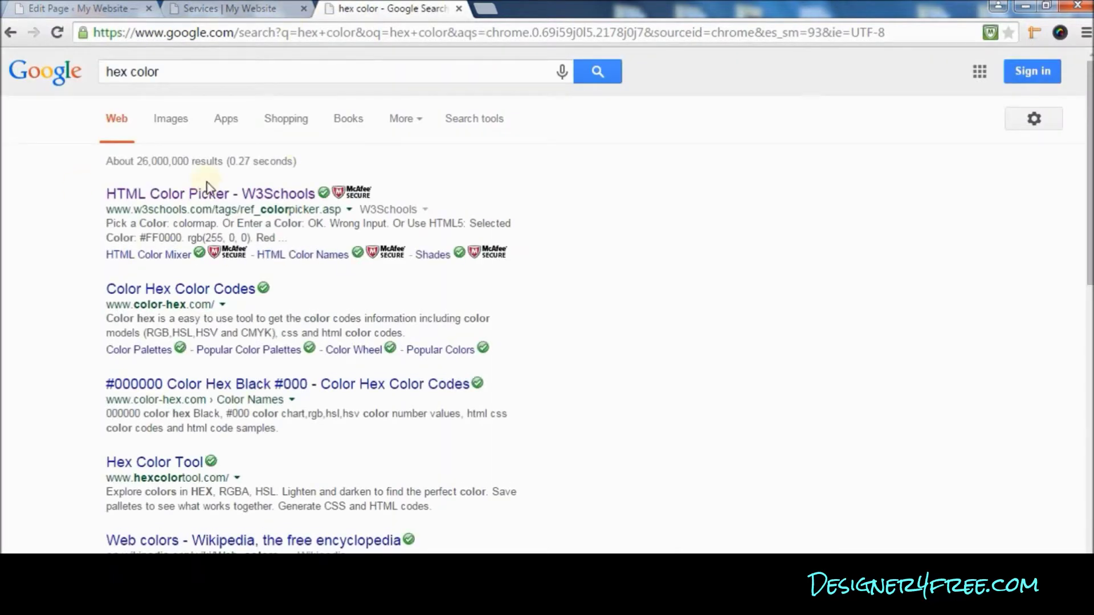
{"action": "left_click", "coordinate": [196, 196]}
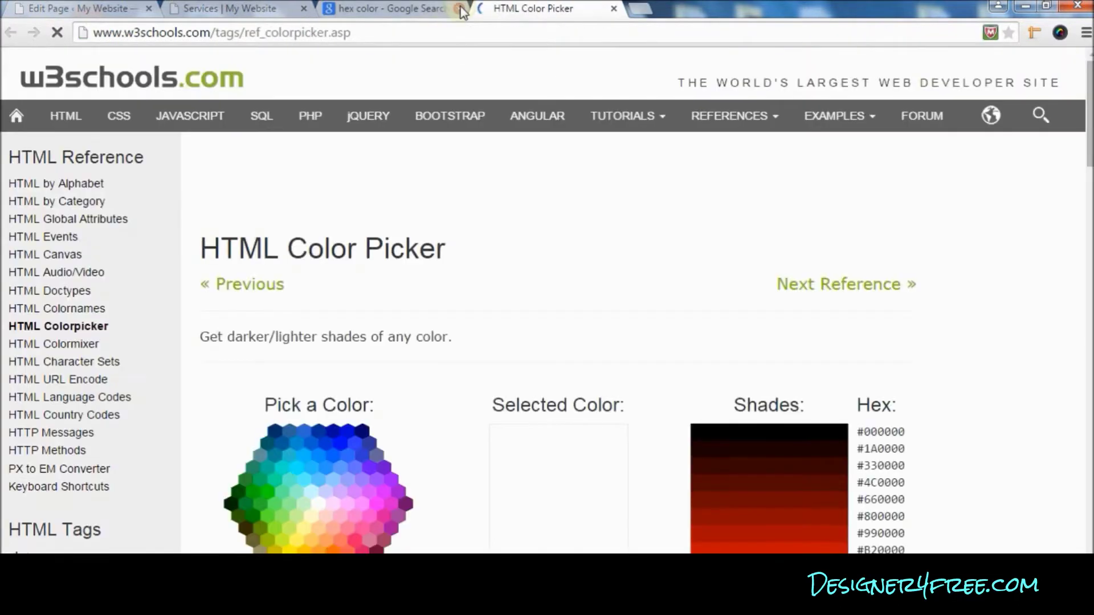
{"action": "left_click", "coordinate": [459, 8]}
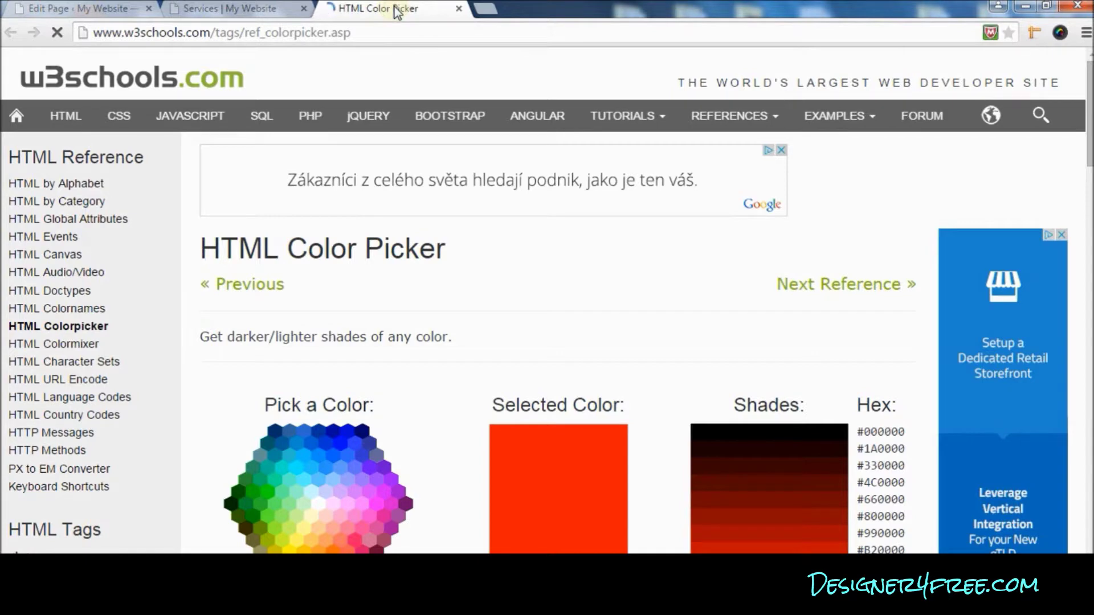
{"action": "scroll", "coordinate": [362, 420], "scroll_direction": "down", "scroll_amount": 3}
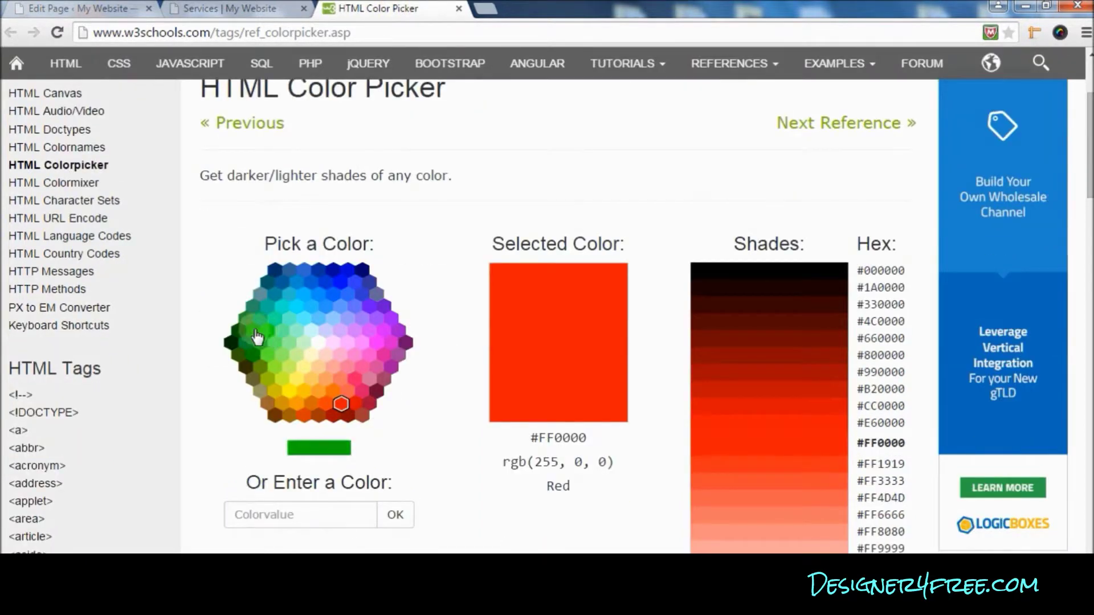
- Pick green in the colour hexagon and select its #00FF00 hex code
{"action": "left_click", "coordinate": [269, 334]}
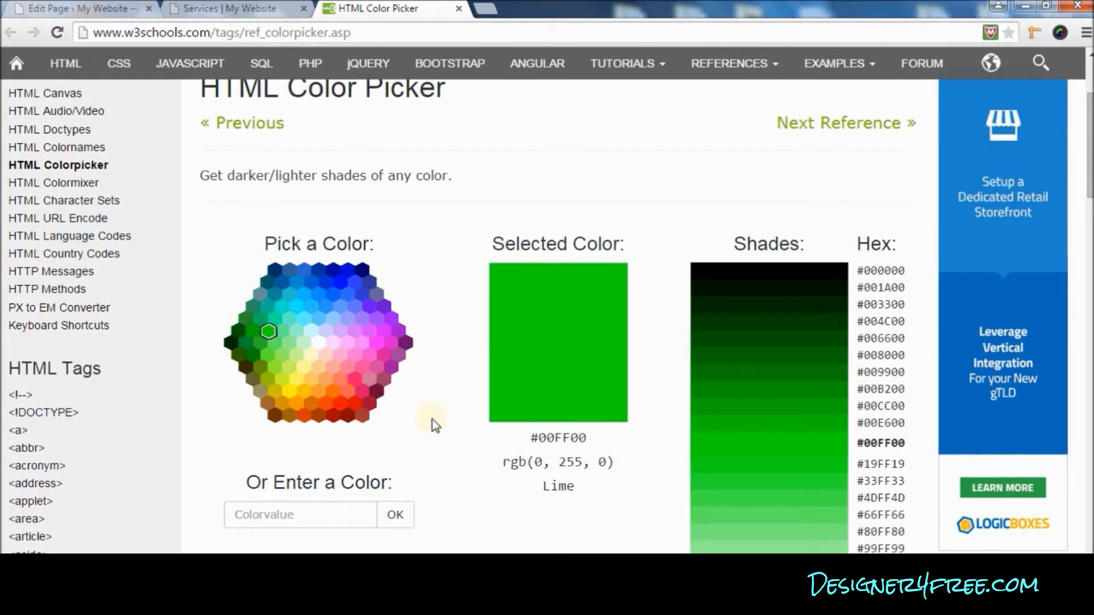
{"action": "scroll", "coordinate": [436, 419], "scroll_direction": "down", "scroll_amount": 2}
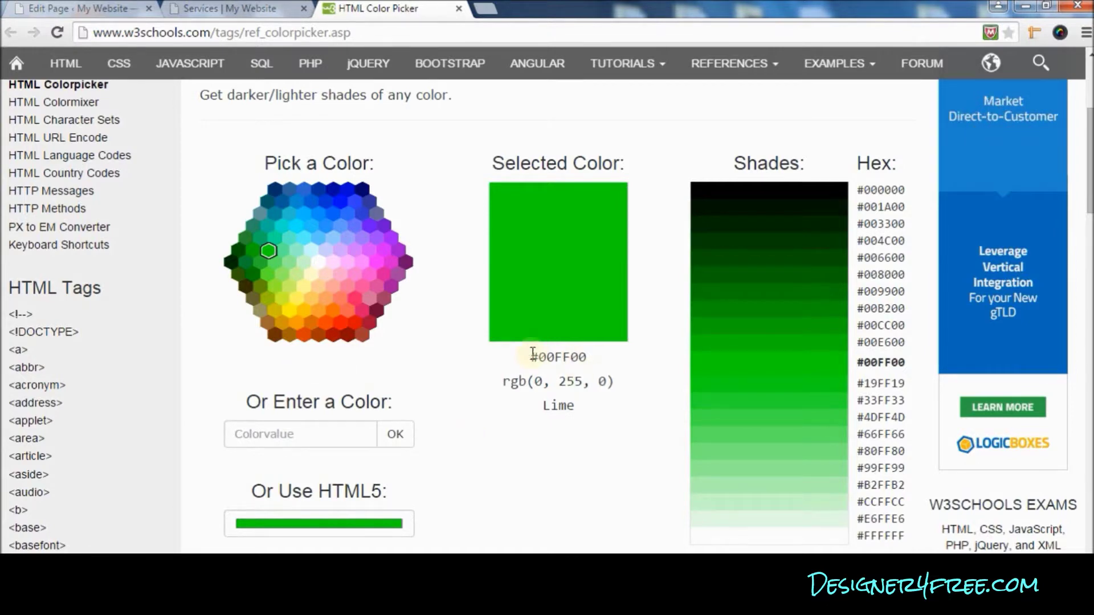
{"action": "left_click_drag", "start_coordinate": [531, 354], "coordinate": [591, 354]}
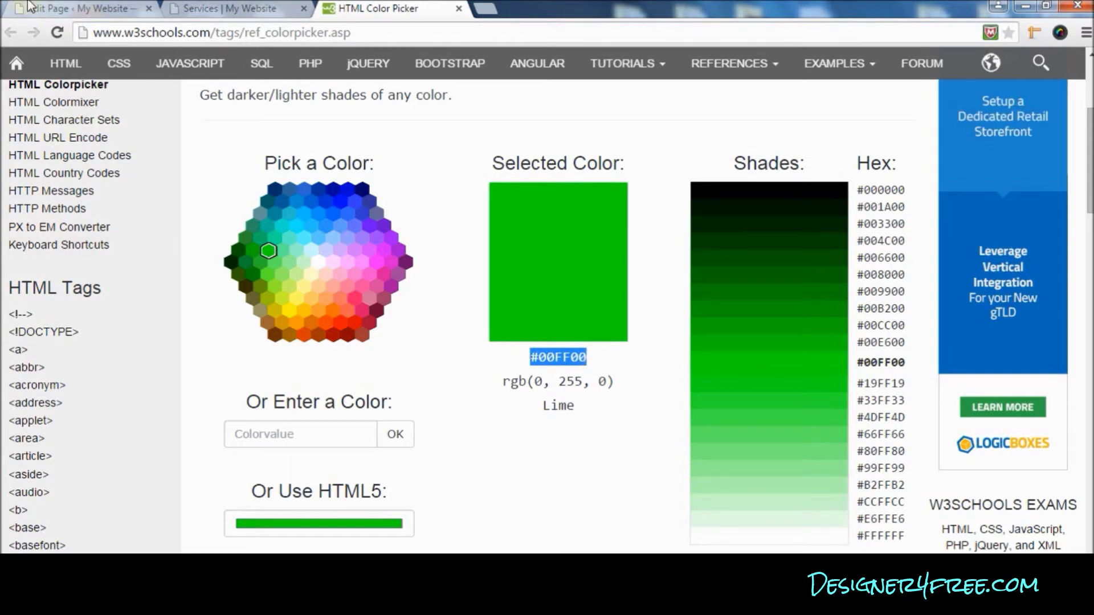
{"action": "left_click", "coordinate": [86, 9]}
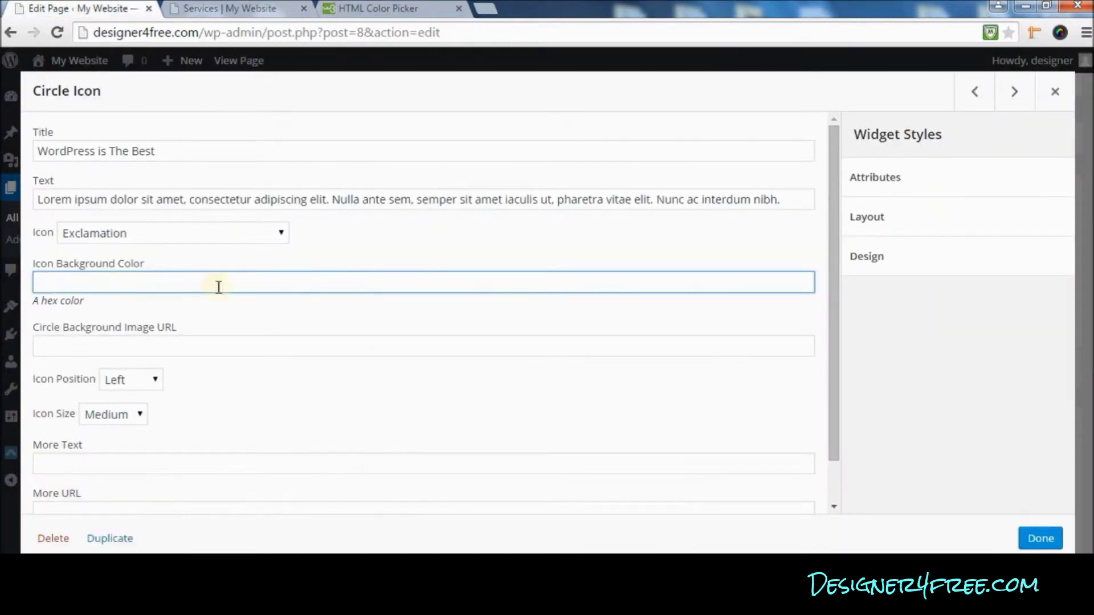
{"action": "left_click", "coordinate": [233, 9]}
{"action": "left_click", "coordinate": [53, 7]}
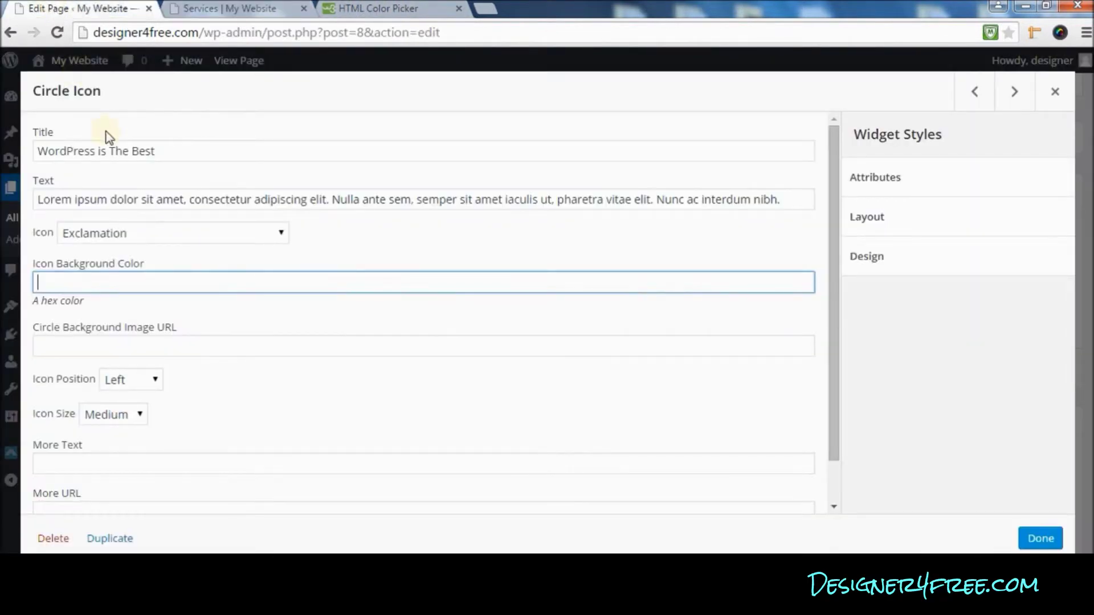
{"action": "left_click", "coordinate": [388, 7]}
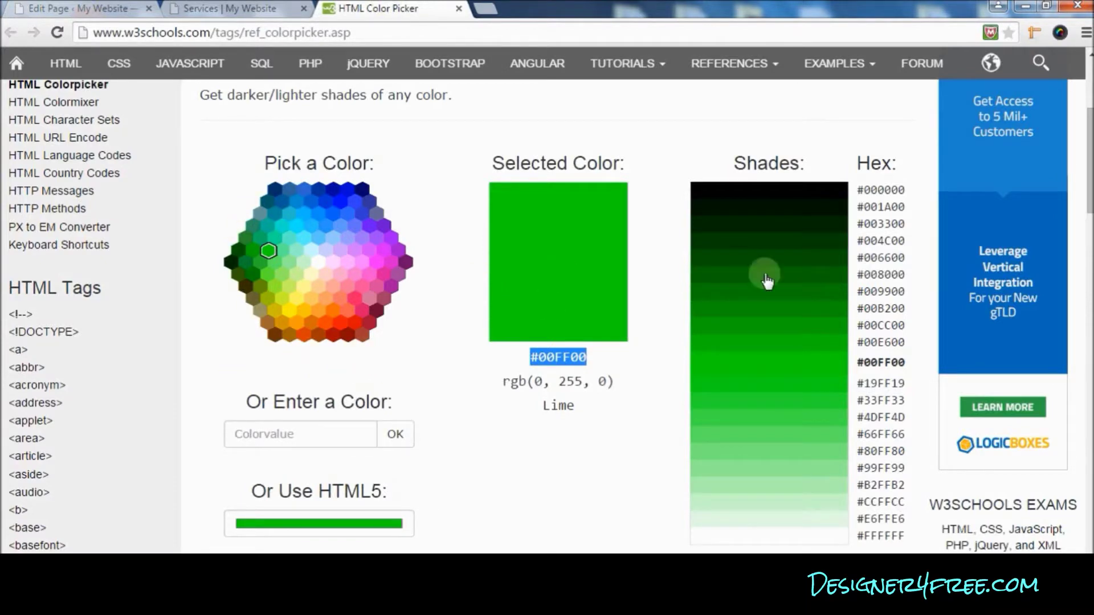
- Copy the darker green #00E600 and paste it into the Icon Background Color field
{"action": "left_click", "coordinate": [758, 350]}
{"action": "left_click_drag", "start_coordinate": [531, 359], "coordinate": [595, 358]}
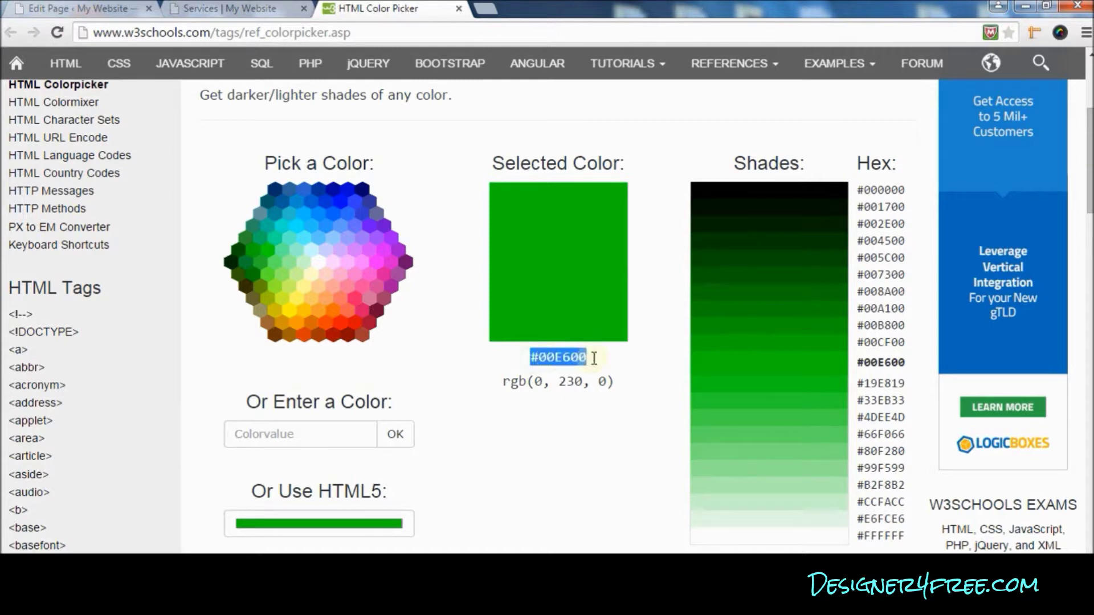
{"action": "key", "text": "ctrl+c"}
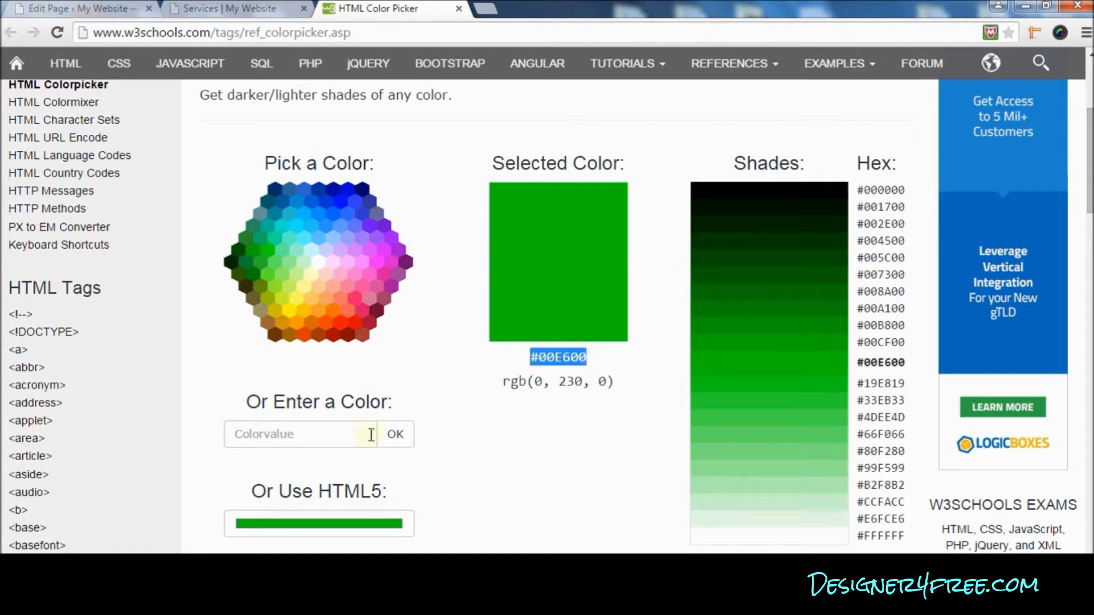
{"action": "left_click", "coordinate": [345, 435]}
{"action": "key", "text": "ctrl+v"}
{"action": "left_click", "coordinate": [395, 434]}
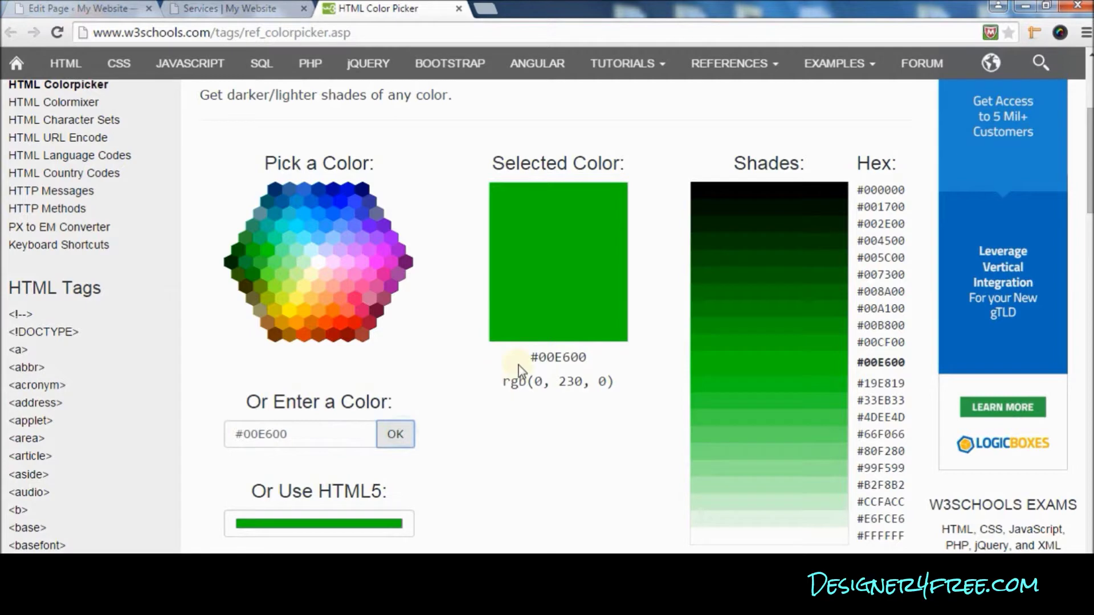
{"action": "left_click_drag", "start_coordinate": [527, 363], "coordinate": [592, 358]}
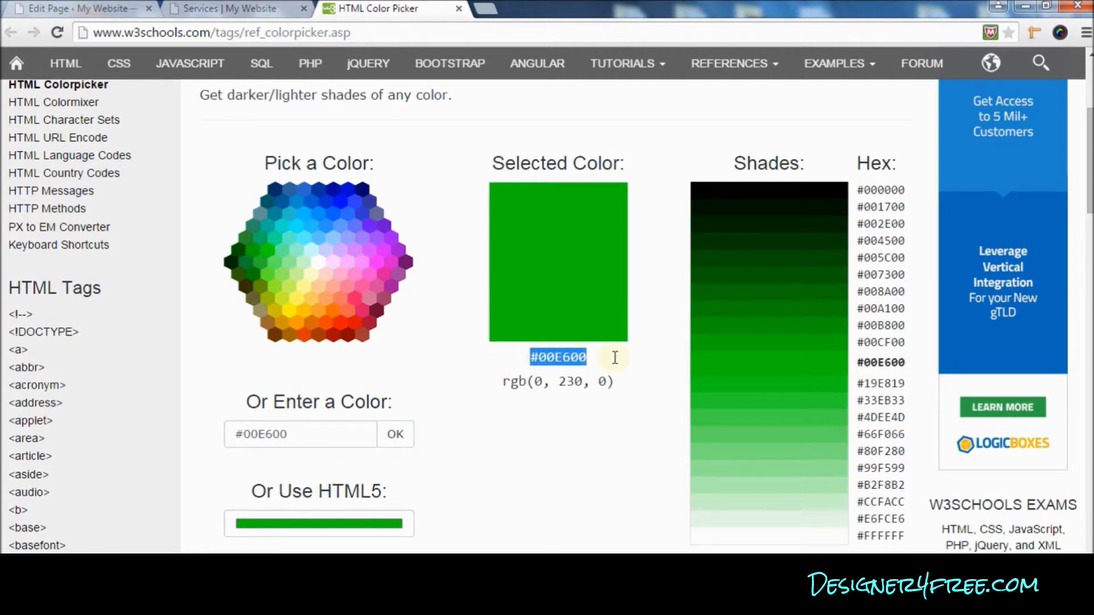
{"action": "left_click", "coordinate": [43, 9]}
{"action": "left_click", "coordinate": [122, 282]}
{"action": "key", "text": "ctrl+v"}
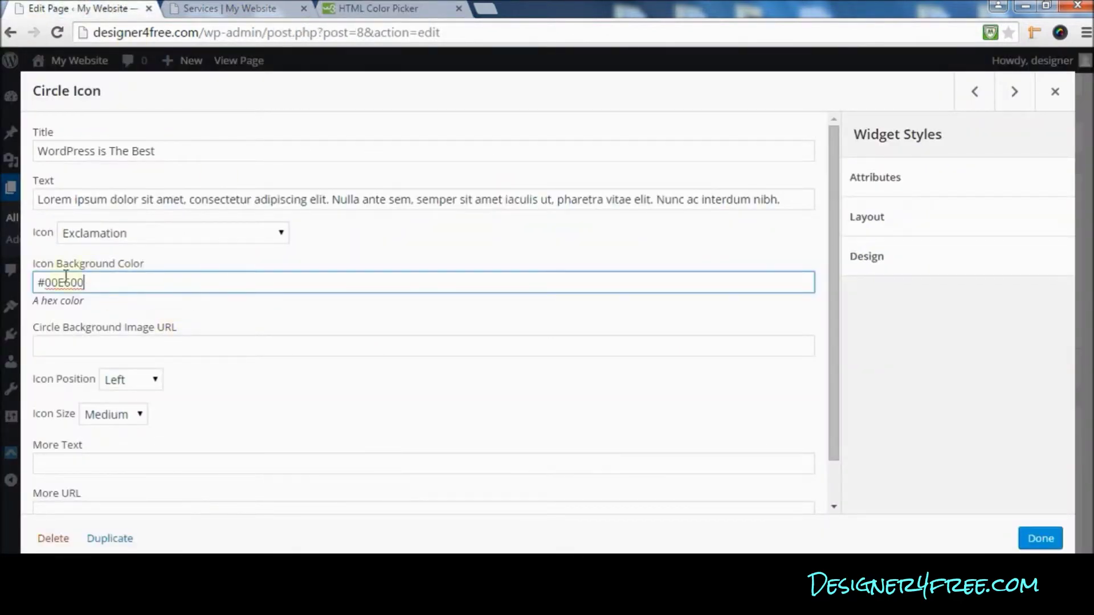
- Finish the Circle Icon widget and update the Services page
{"action": "left_click_drag", "start_coordinate": [47, 285], "coordinate": [20, 284]}
{"action": "left_click", "coordinate": [107, 286]}
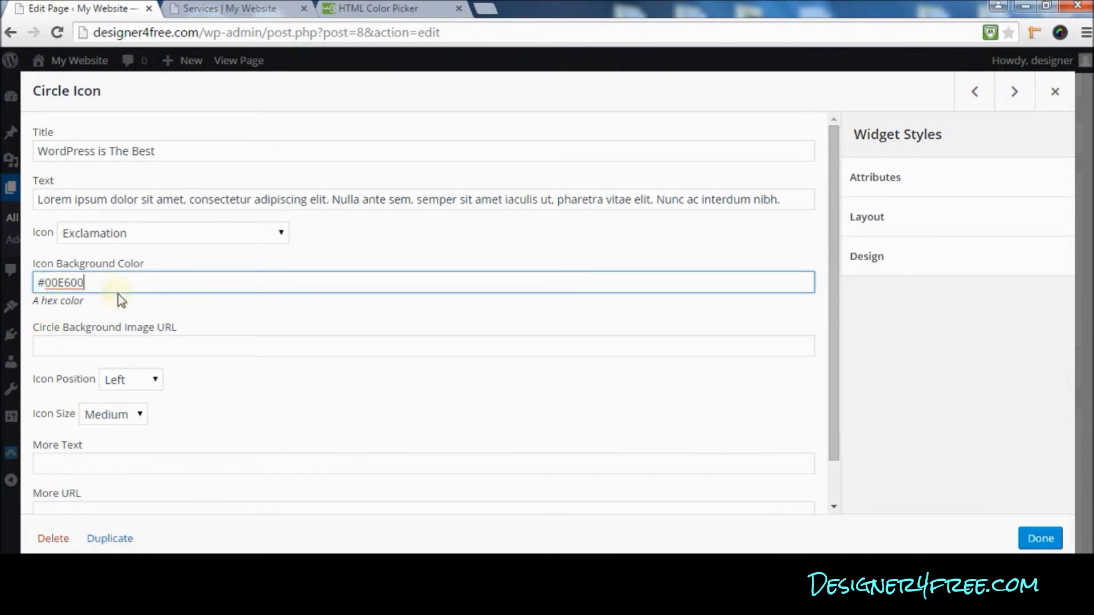
{"action": "left_click", "coordinate": [1038, 539]}
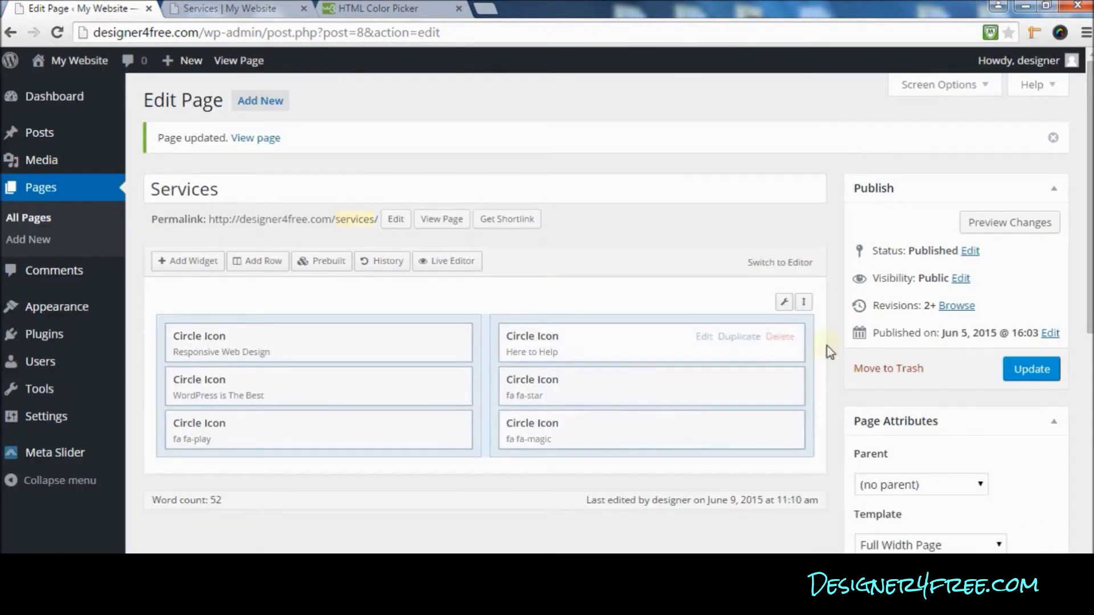
{"action": "left_click", "coordinate": [1028, 376]}
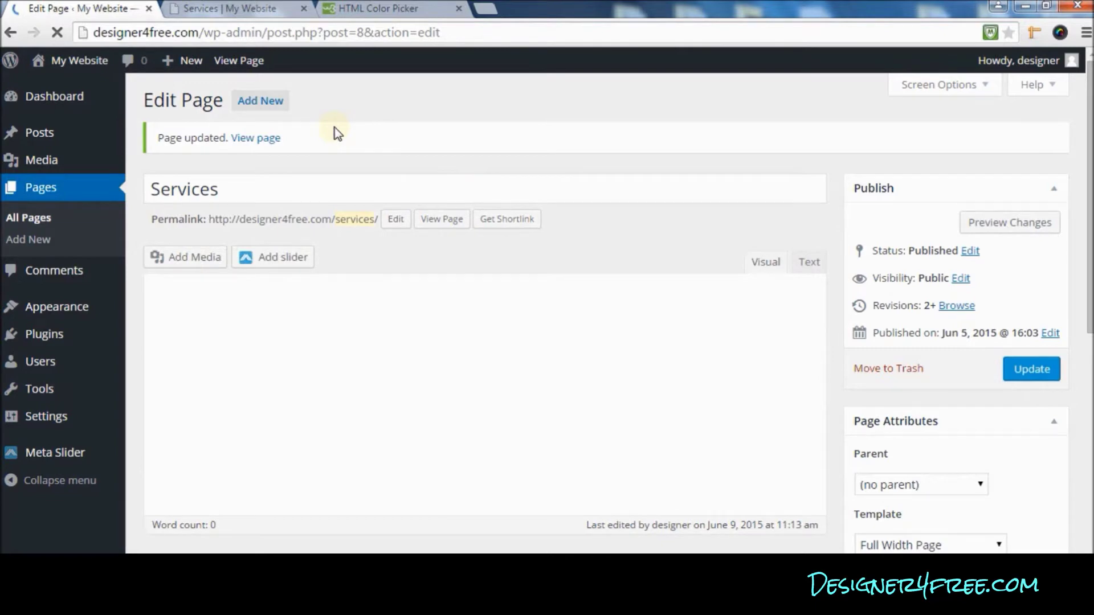
- Reload the live Services page and check the green 'WordPress is The Best' icon
{"action": "left_click", "coordinate": [226, 6]}
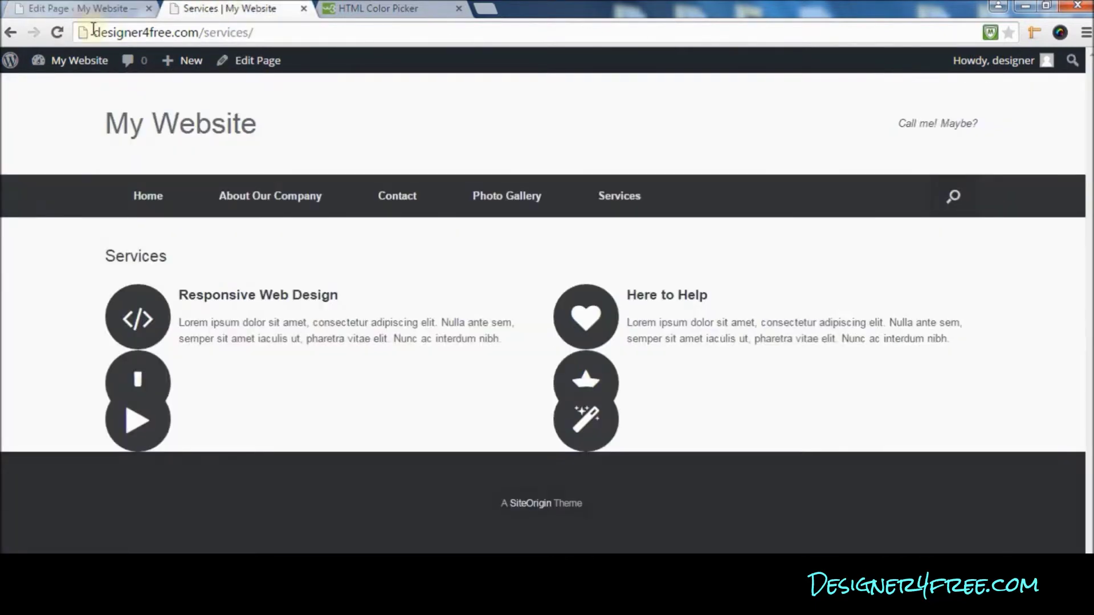
{"action": "left_click", "coordinate": [58, 32]}
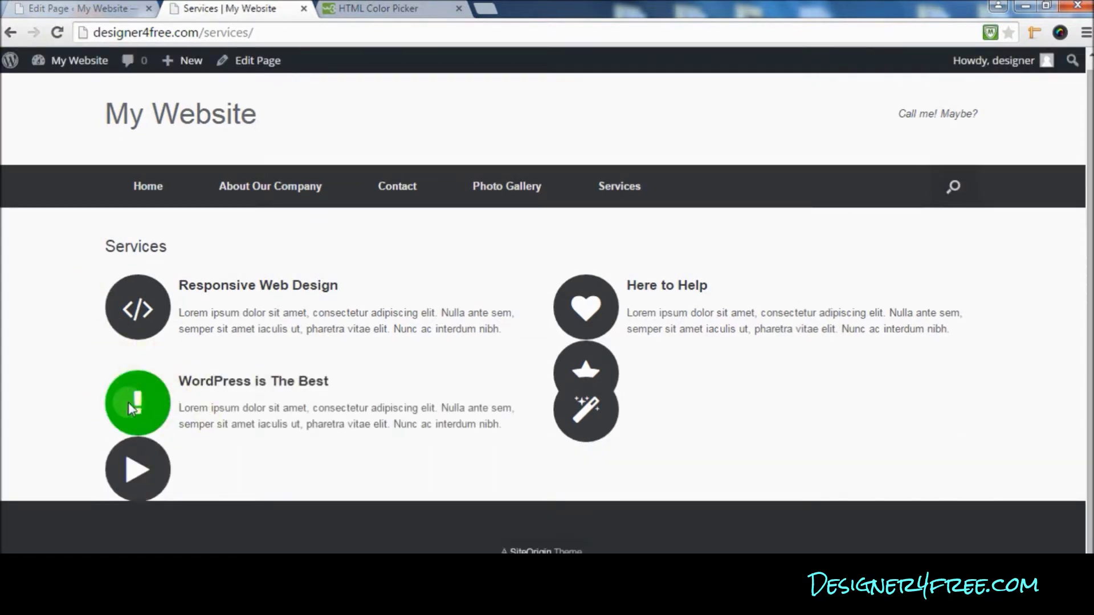
{"action": "left_click_drag", "start_coordinate": [174, 381], "coordinate": [378, 384]}
{"action": "left_click", "coordinate": [368, 387]}
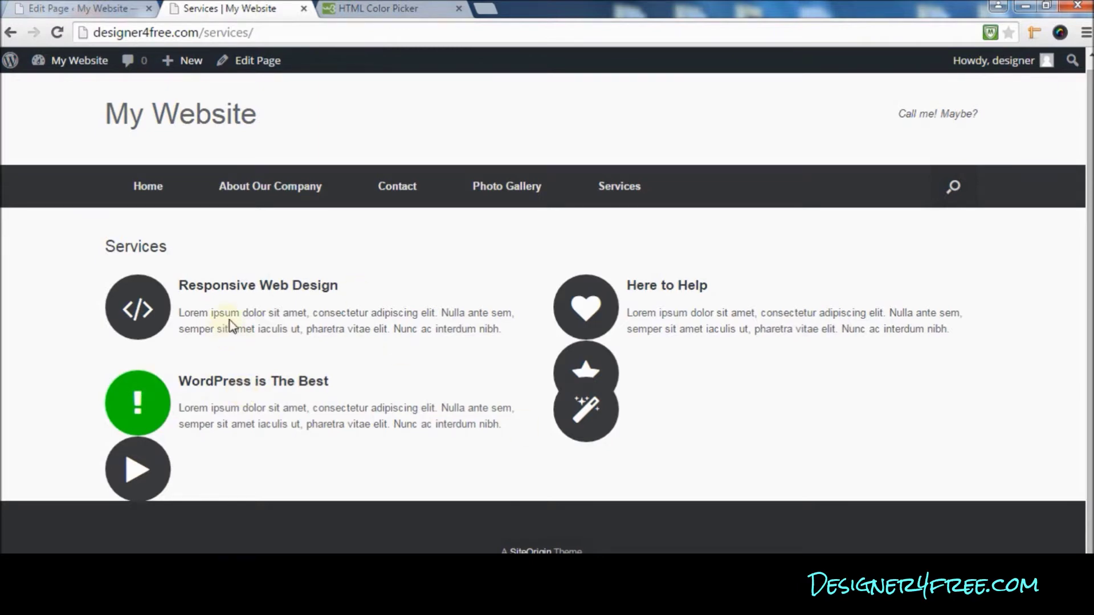
{"action": "left_click", "coordinate": [133, 7]}
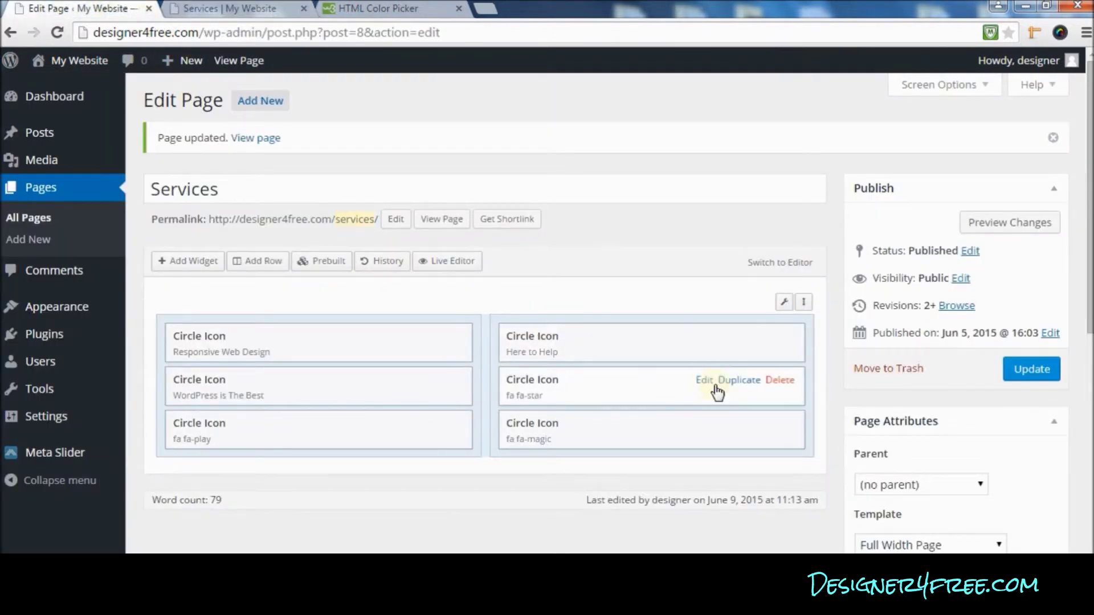
- Title the star circle icon 'HostGator is pretty sweet too' and paste the Lorem ipsum text
{"action": "left_click", "coordinate": [705, 379]}
{"action": "left_click", "coordinate": [174, 151]}
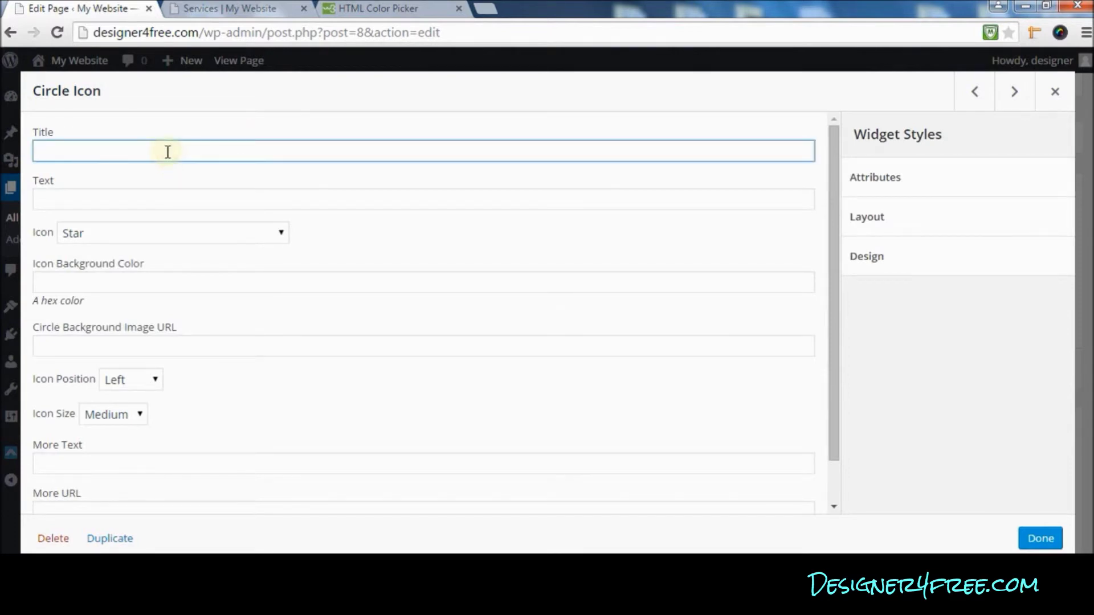
{"action": "type", "text": "HostGator is p"}
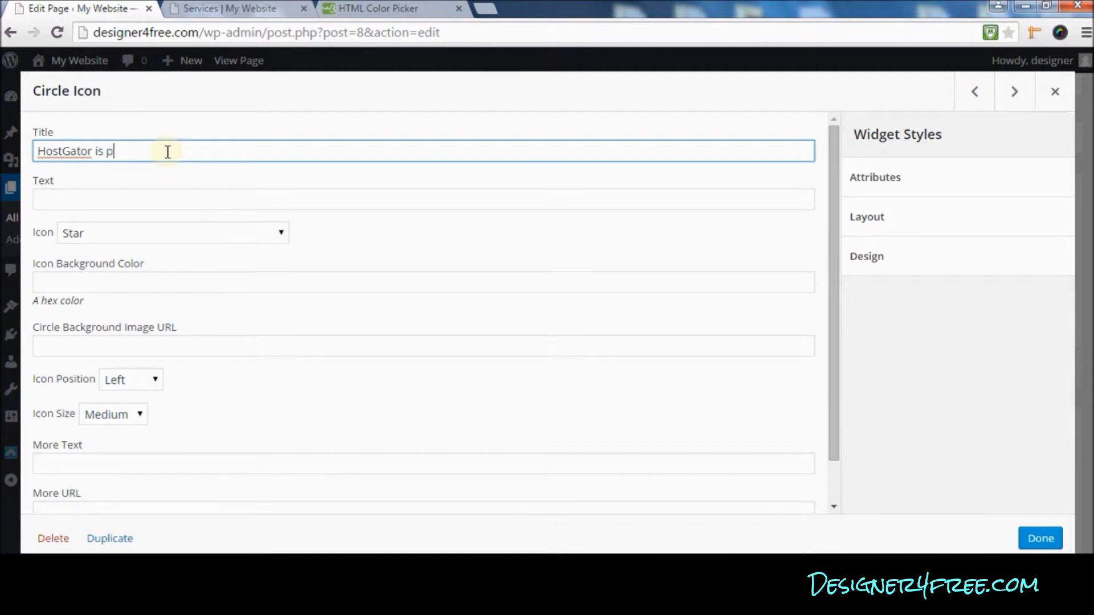
{"action": "type", "text": "retty sweet too"}
{"action": "left_click", "coordinate": [86, 201]}
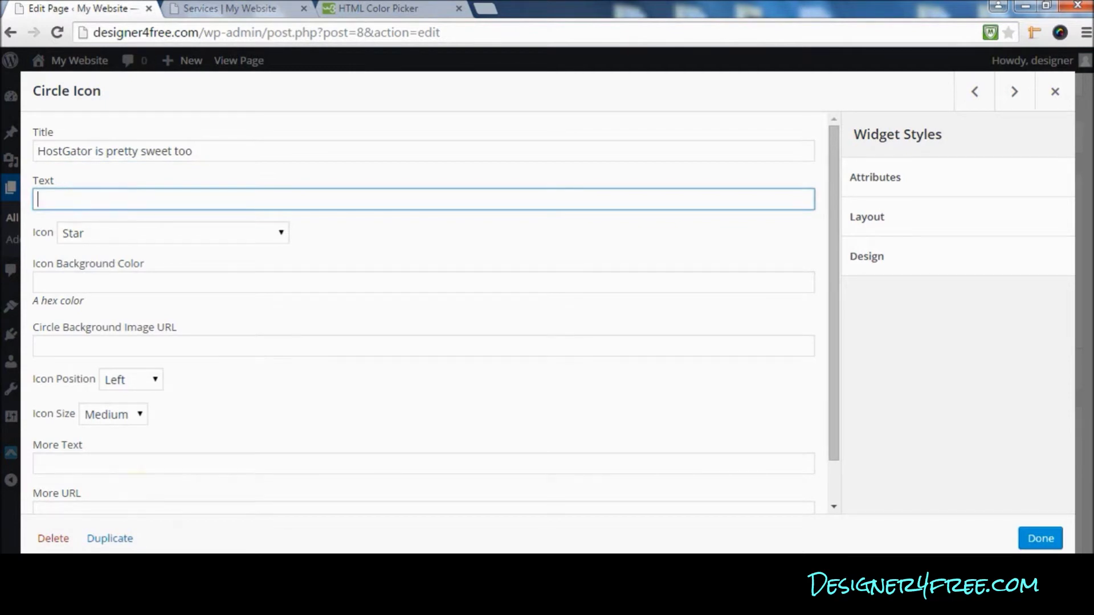
{"action": "left_click", "coordinate": [259, 539]}
{"action": "key", "text": "ctrl+c"}
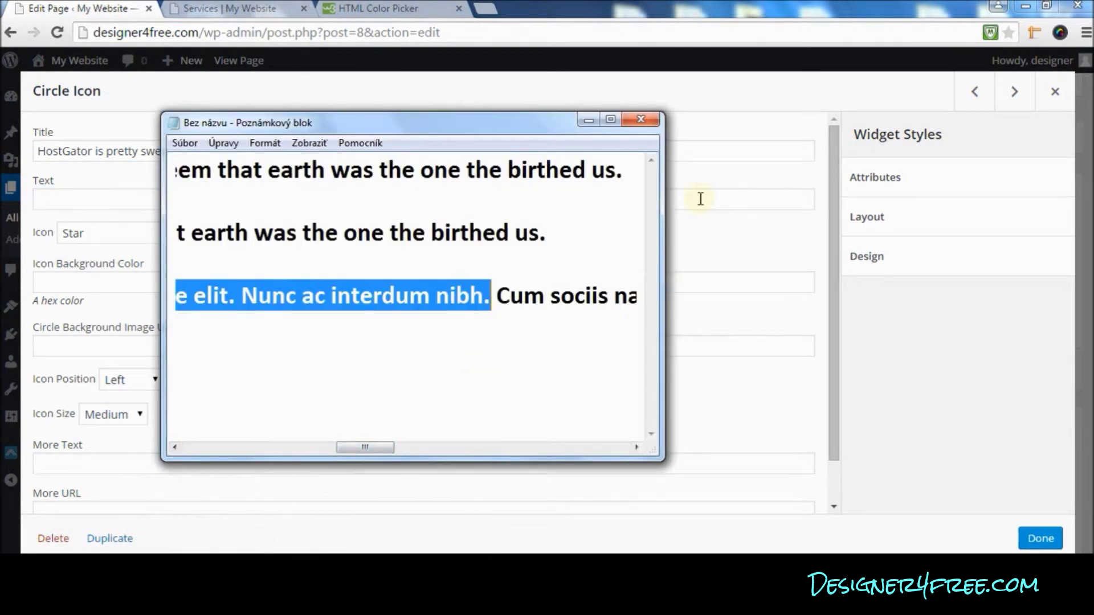
{"action": "left_click", "coordinate": [698, 198]}
{"action": "key", "text": "ctrl+v"}
- Keep the Star icon and set its background colour to #00E600
{"action": "left_click", "coordinate": [272, 234]}
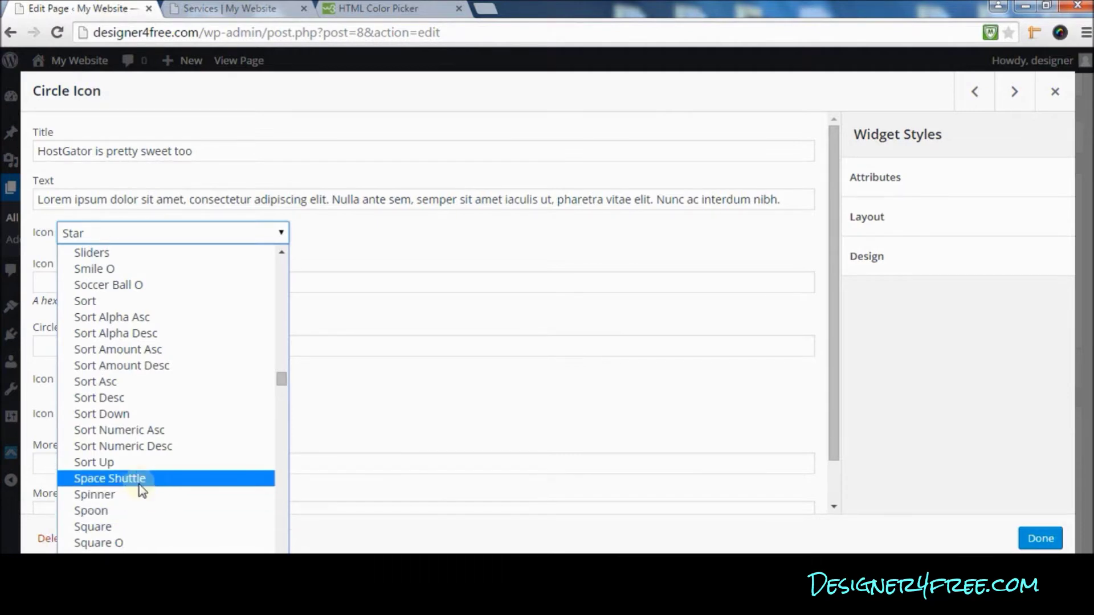
{"action": "scroll", "coordinate": [141, 489], "scroll_direction": "down", "scroll_amount": 3}
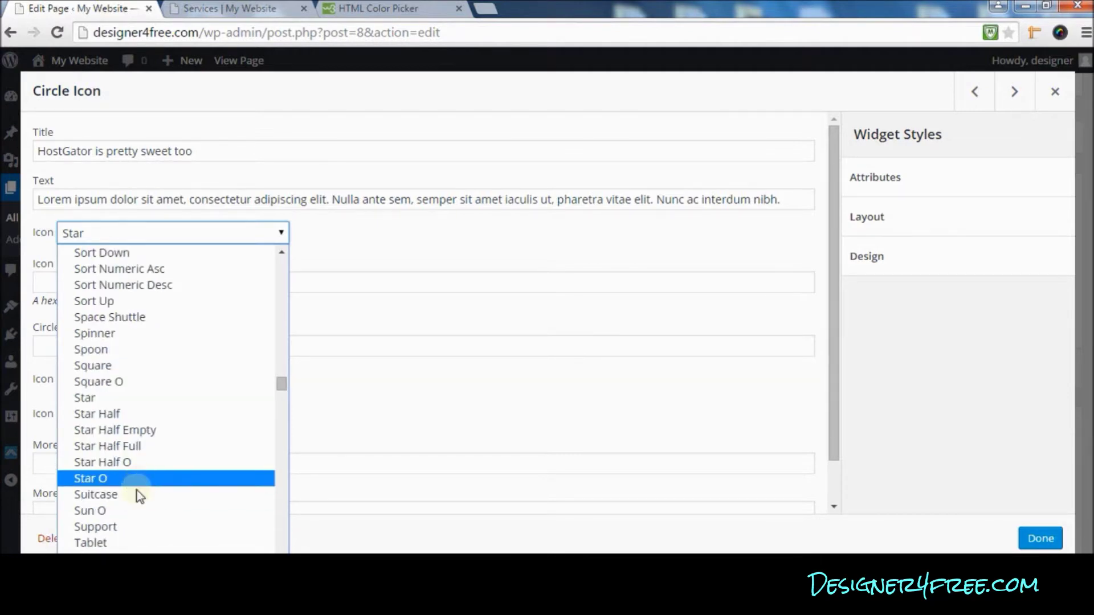
{"action": "left_click", "coordinate": [134, 397]}
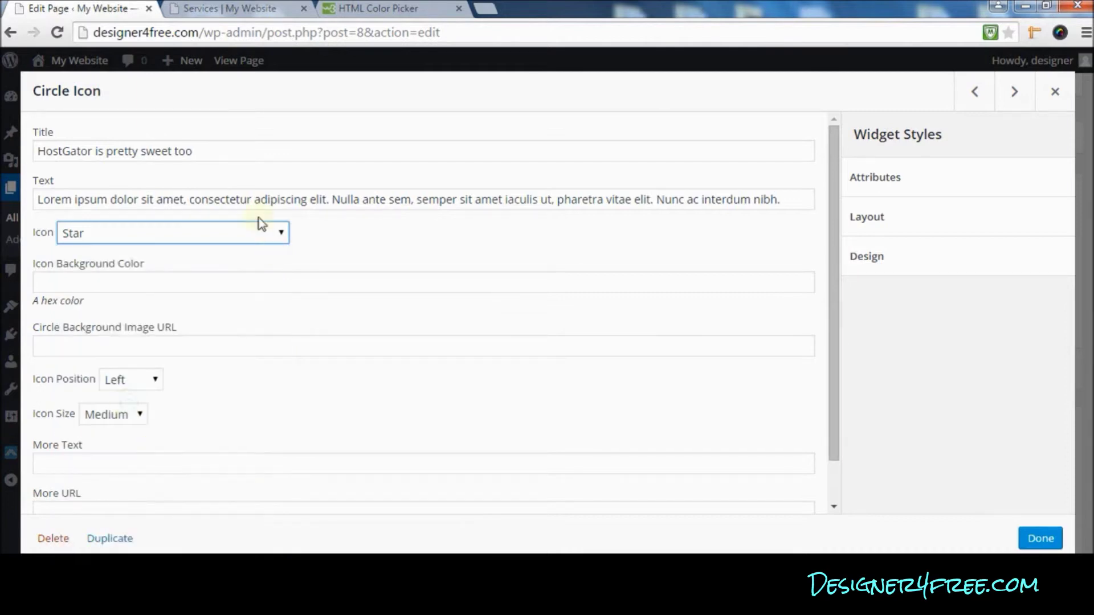
{"action": "left_click", "coordinate": [366, 240]}
{"action": "left_click", "coordinate": [123, 285]}
{"action": "left_click", "coordinate": [378, 8]}
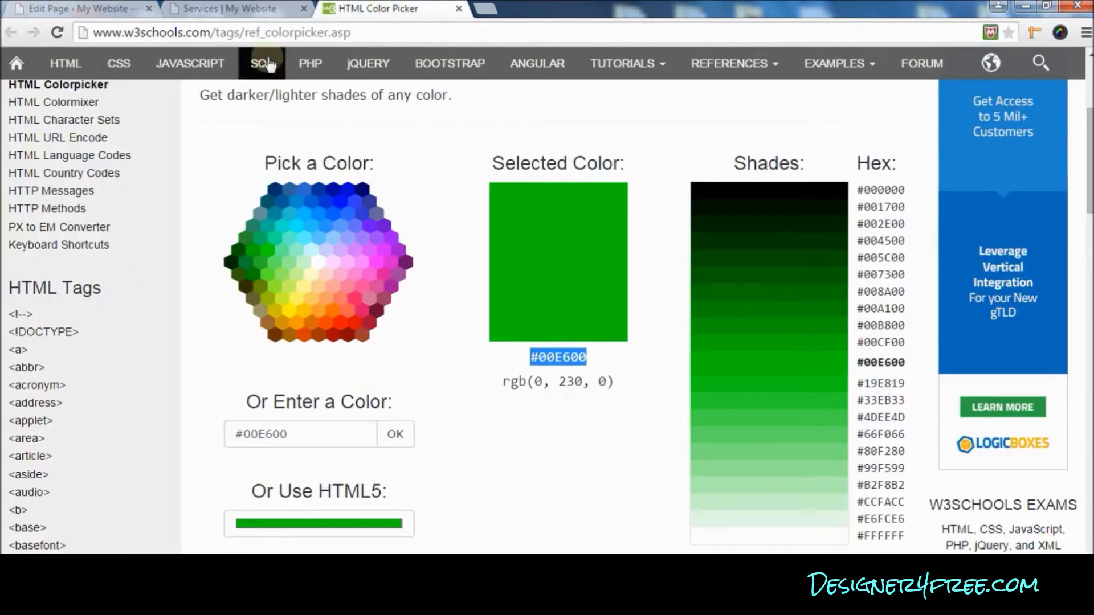
{"action": "left_click", "coordinate": [70, 5]}
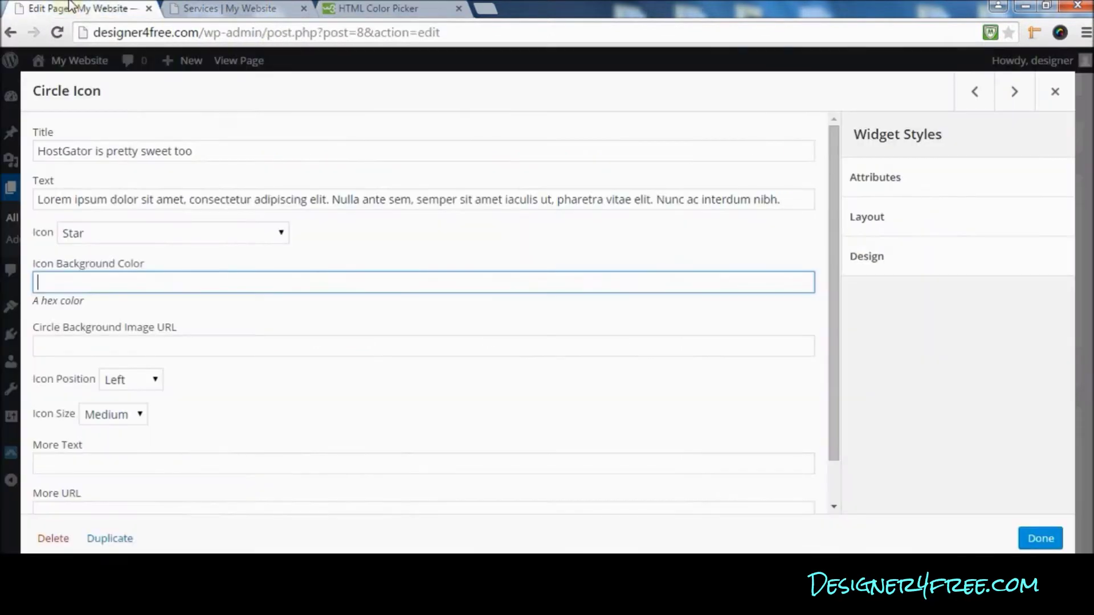
{"action": "key", "text": "ctrl+v"}
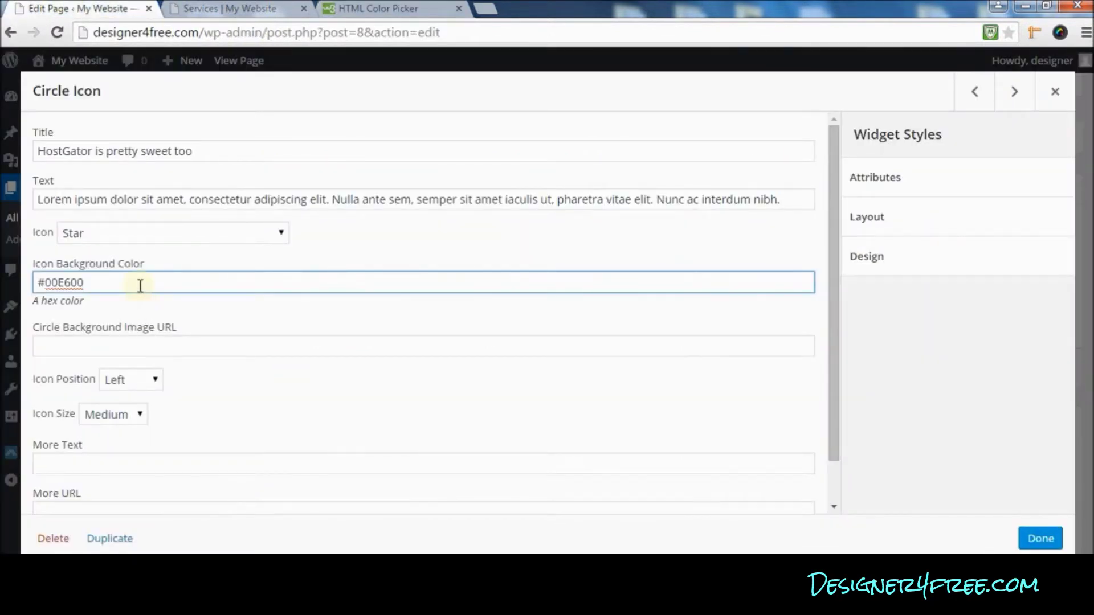
{"action": "left_click", "coordinate": [192, 317]}
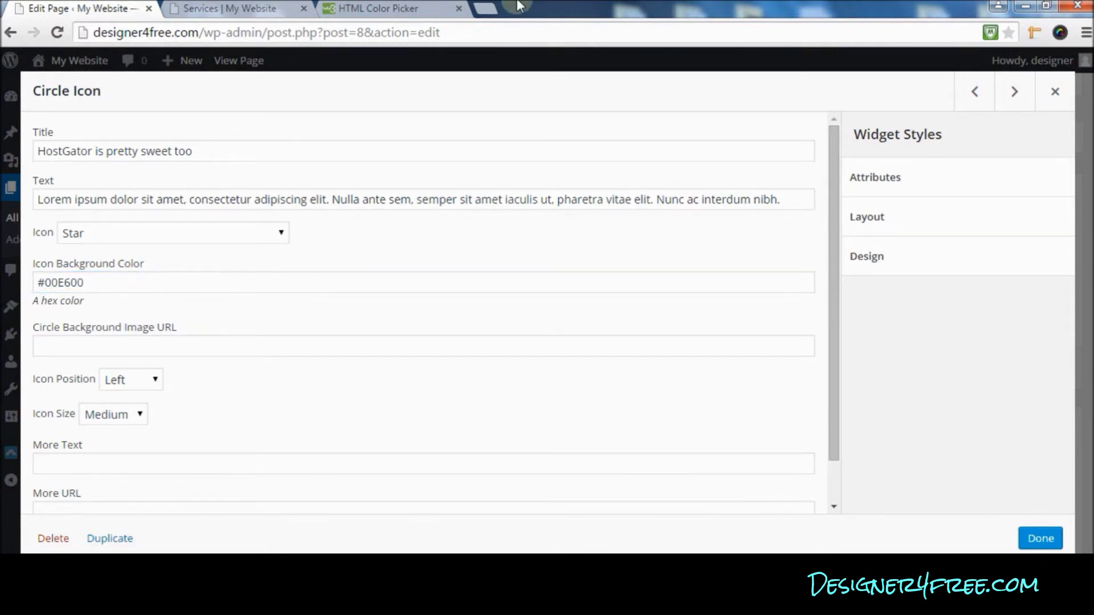
{"action": "left_click", "coordinate": [459, 9]}
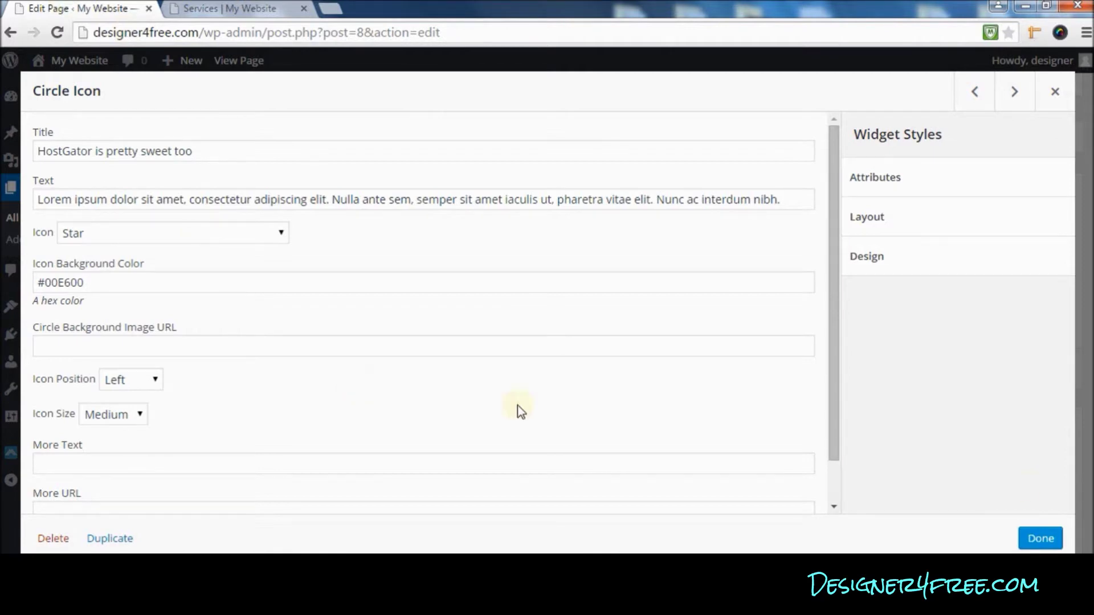
- Title the play circle icon 'Learn for Free' and paste the Lorem ipsum description
{"action": "left_click", "coordinate": [1041, 539]}
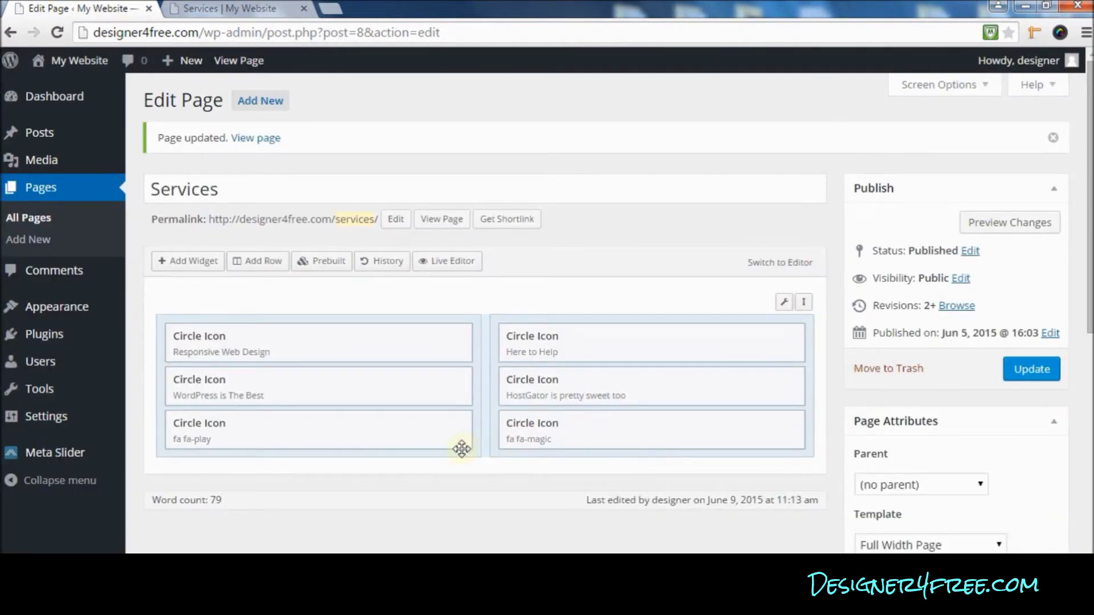
{"action": "left_click", "coordinate": [372, 426]}
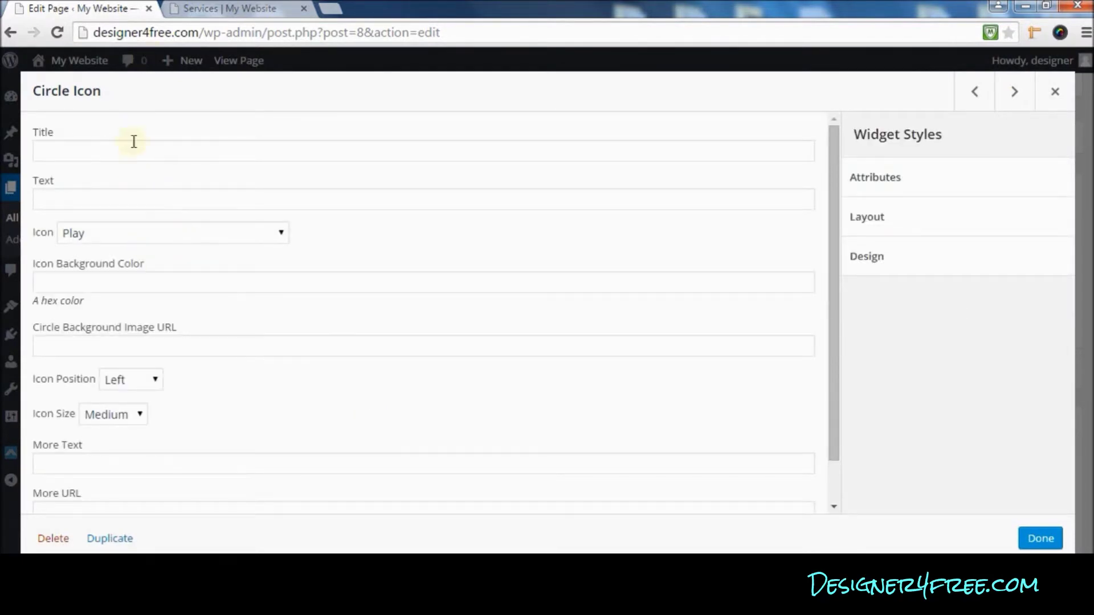
{"action": "left_click", "coordinate": [129, 153]}
{"action": "type", "text": "Learn"}
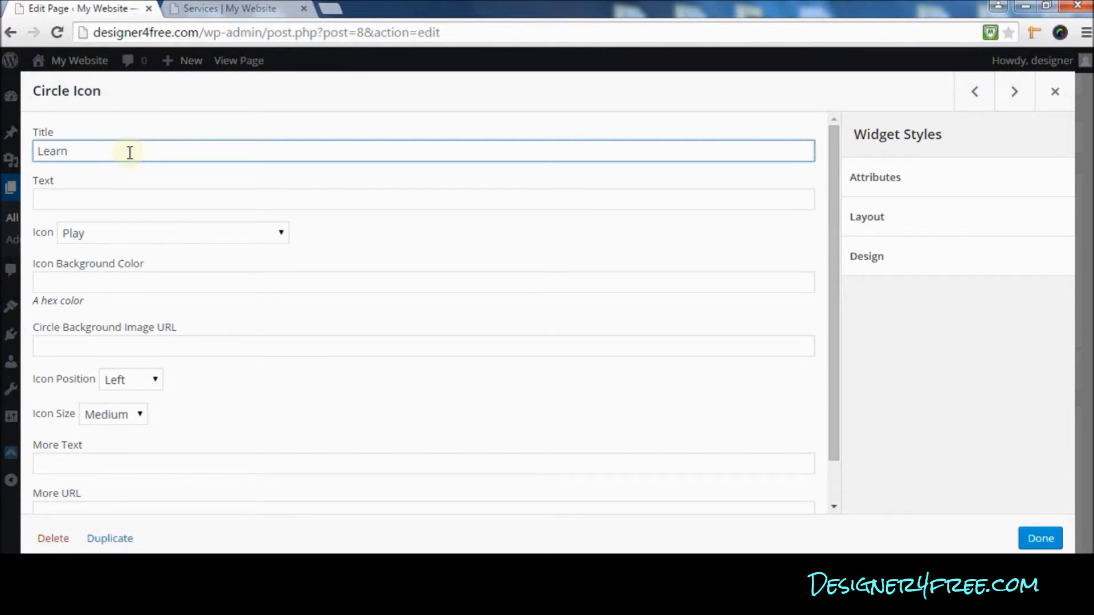
{"action": "type", "text": " for Free"}
{"action": "left_click", "coordinate": [149, 200]}
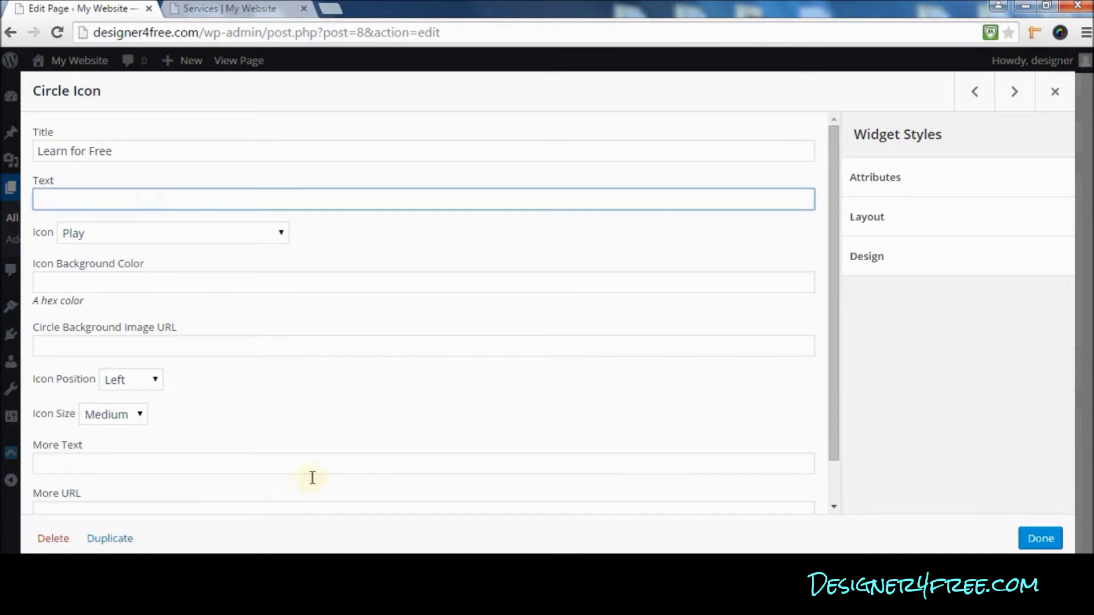
{"action": "left_click", "coordinate": [319, 569]}
{"action": "left_click", "coordinate": [264, 537]}
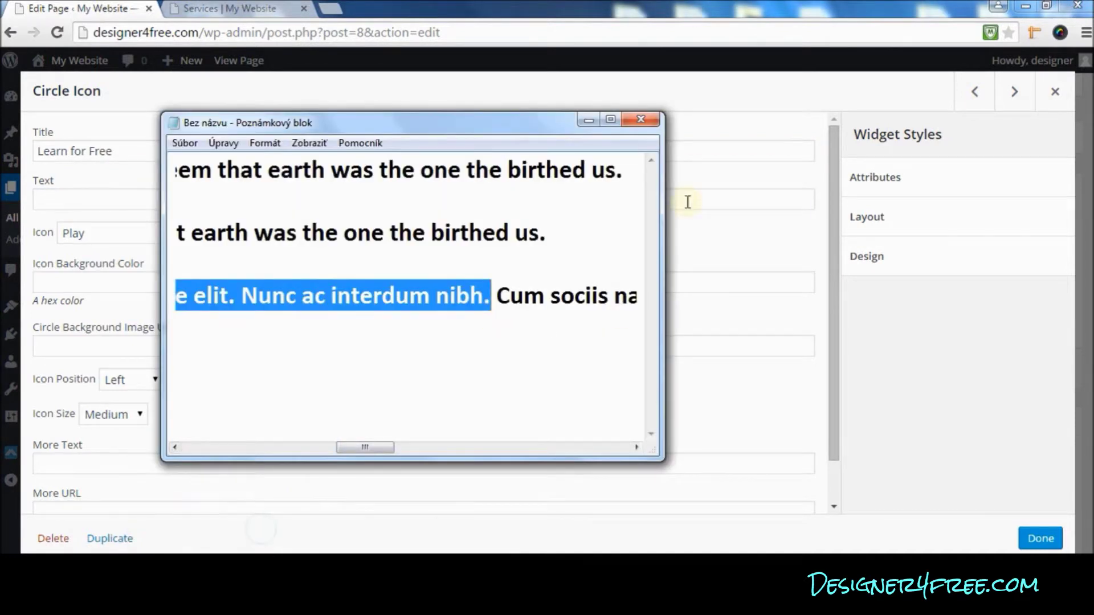
{"action": "left_click", "coordinate": [680, 197]}
{"action": "key", "text": "ctrl+v"}
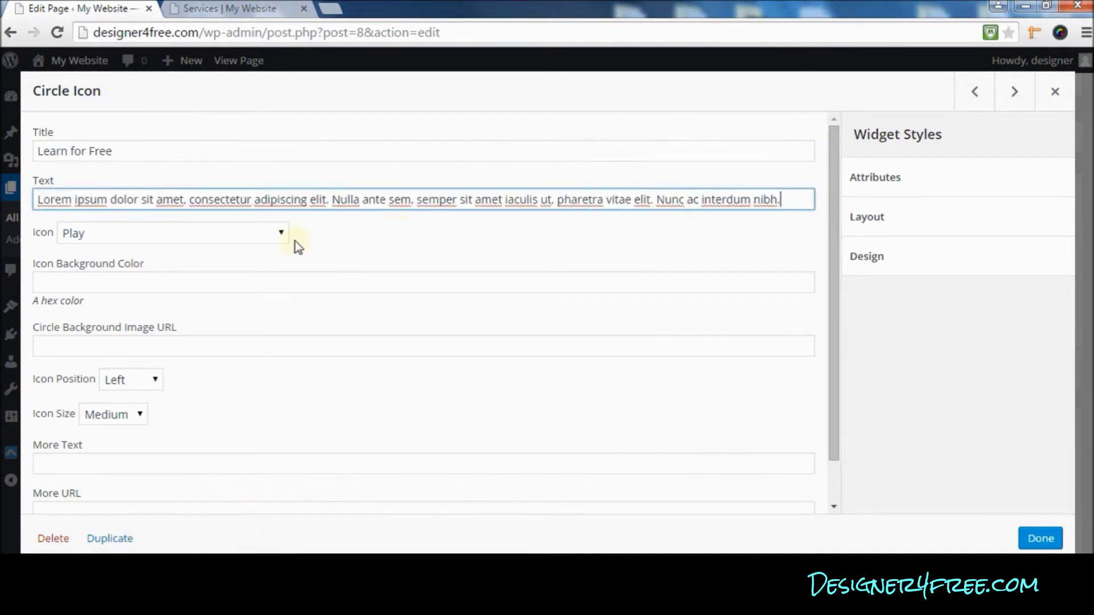
- Keep Play as its icon and apply the widget changes
{"action": "left_click", "coordinate": [280, 235]}
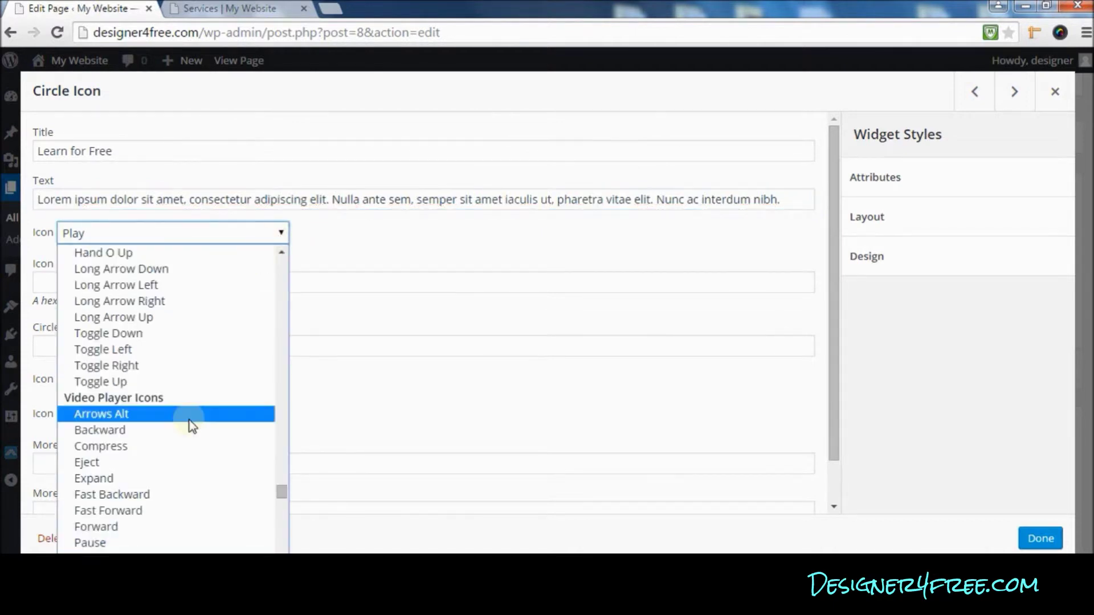
{"action": "scroll", "coordinate": [188, 443], "scroll_direction": "down", "scroll_amount": 3}
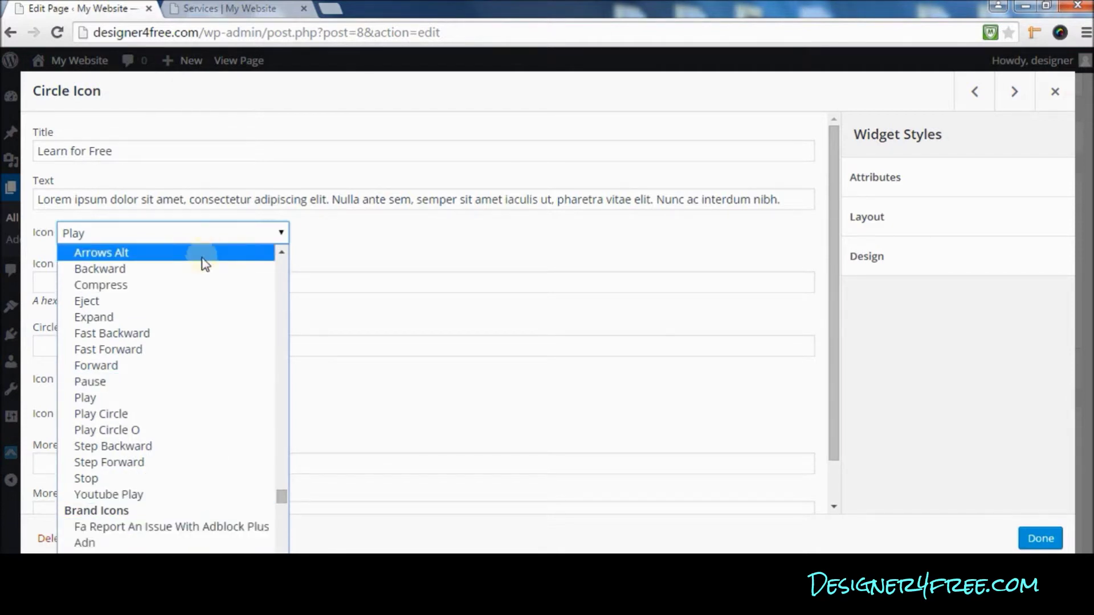
{"action": "left_click", "coordinate": [154, 398]}
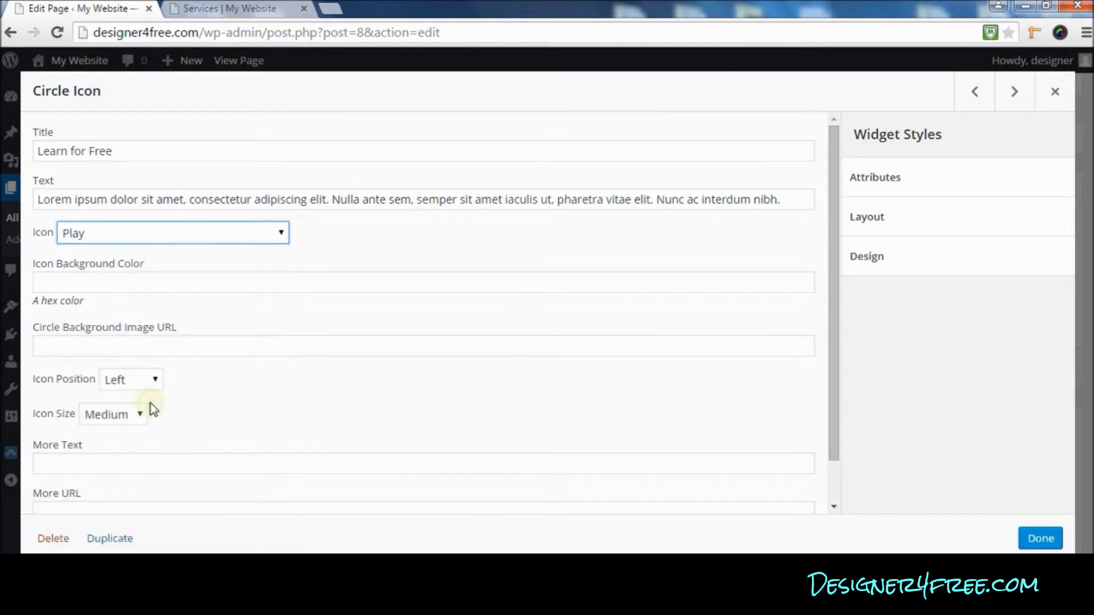
{"action": "left_click", "coordinate": [1033, 541]}
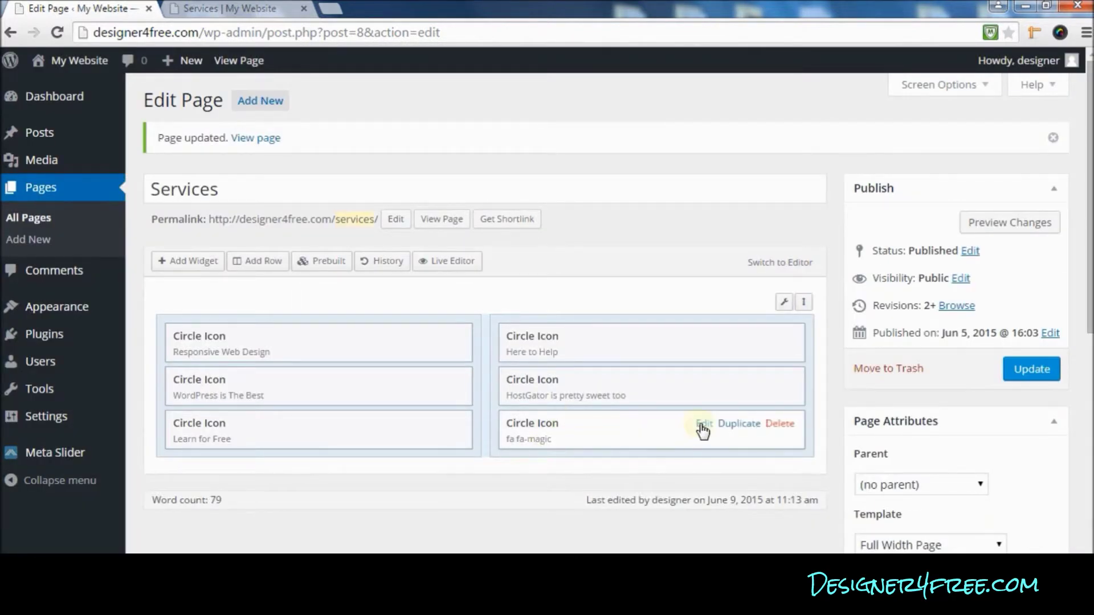
- Title the magic wand circle icon 'Simple and best', keeping the Magic icon
{"action": "left_click", "coordinate": [704, 423]}
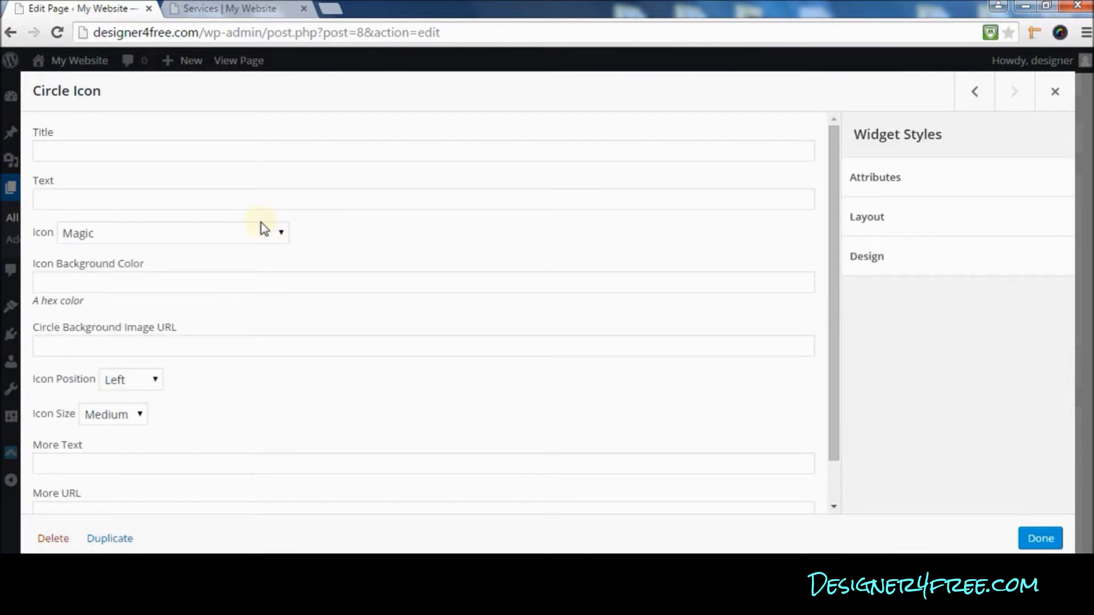
{"action": "left_click", "coordinate": [146, 151]}
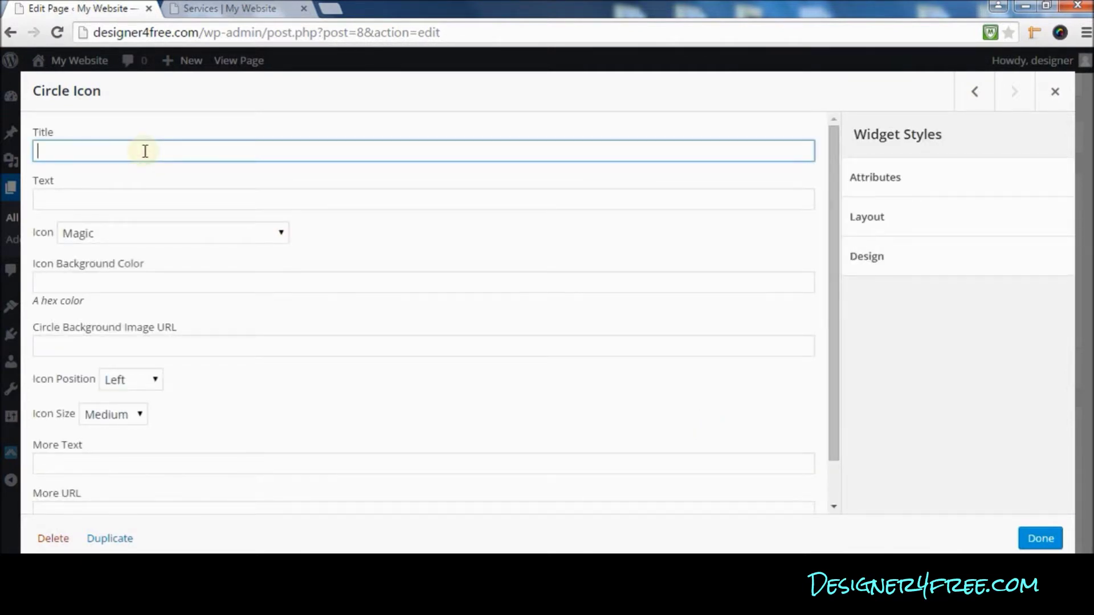
{"action": "type", "text": "Simple  and best"}
{"action": "left_click", "coordinate": [276, 233]}
{"action": "left_click", "coordinate": [276, 232]}
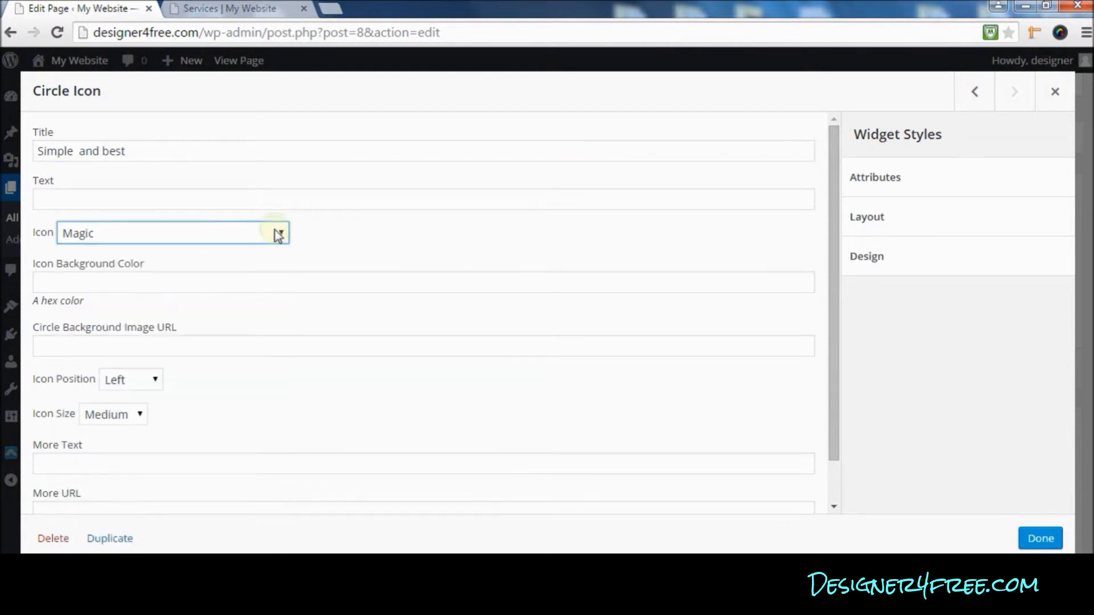
- Paste the Lorem ipsum description into its Text field and update the Services page
{"action": "left_click", "coordinate": [270, 523]}
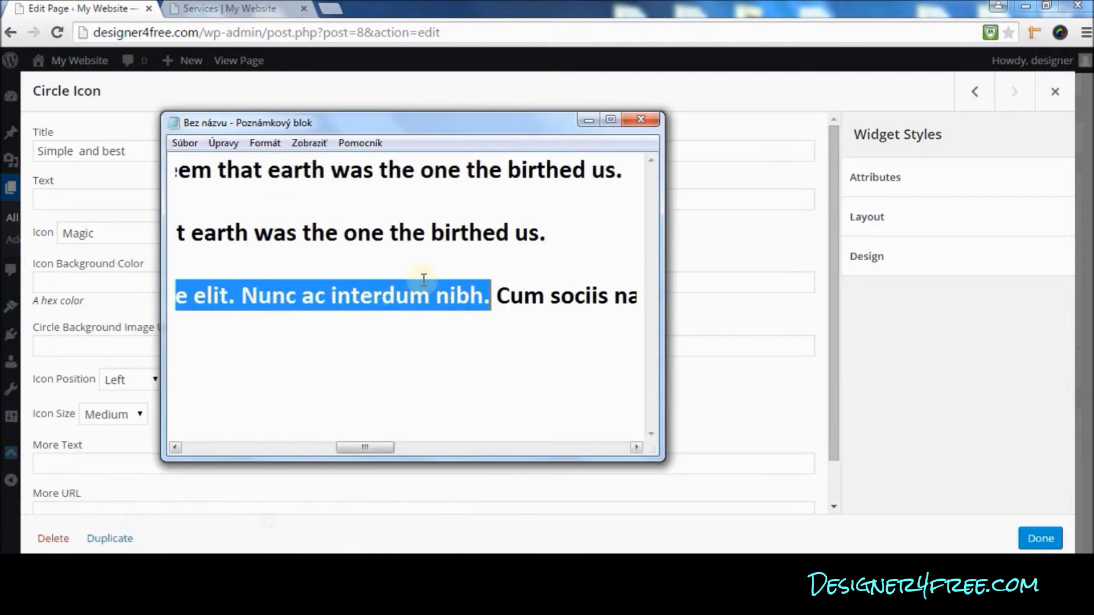
{"action": "left_click", "coordinate": [733, 194]}
{"action": "type", "text": "Lorem ipsum dolor sit amet, consectetur adipiscing elit. Nulla ante sem, semper sit amet iaculis ut, pharetra vitae elit. Nunc ac interdum nibh."}
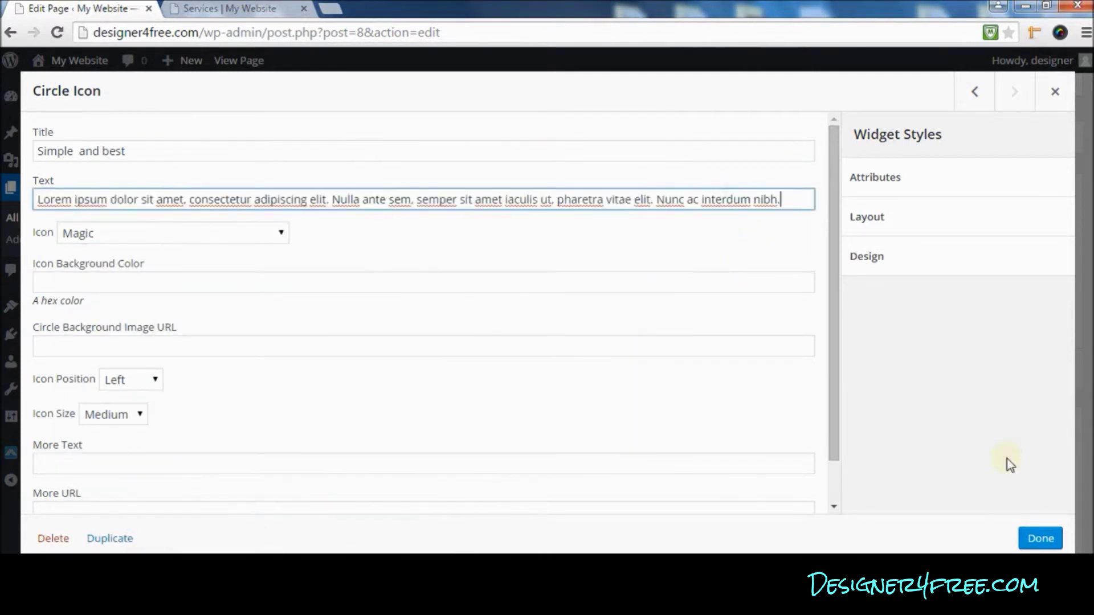
{"action": "left_click", "coordinate": [1038, 536]}
{"action": "left_click", "coordinate": [1029, 370]}
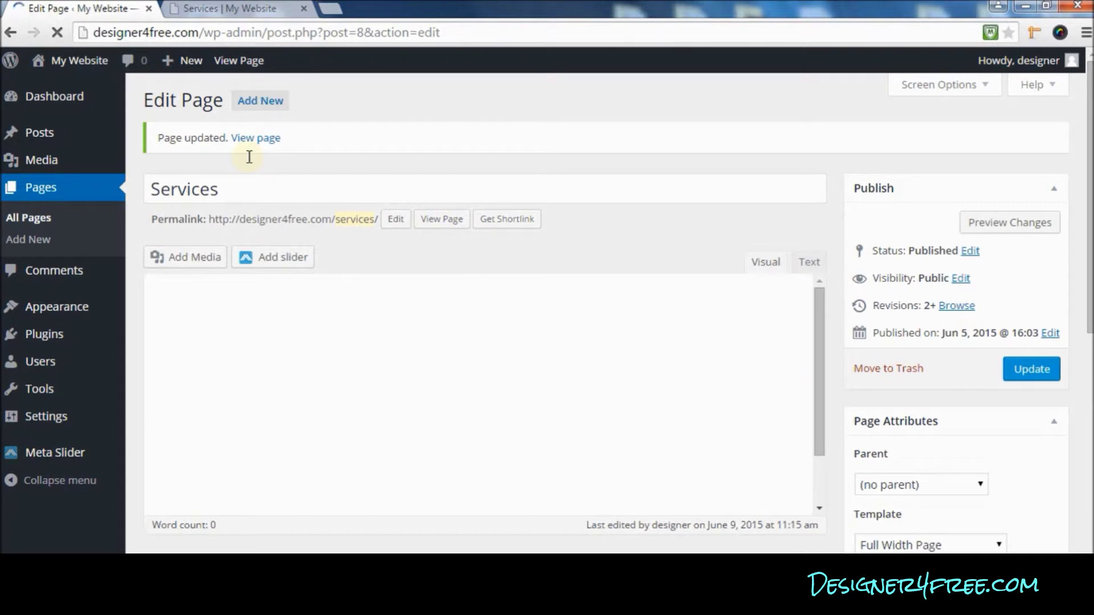
- Reload the live Services page and scroll through all six service boxes
{"action": "left_click", "coordinate": [231, 8]}
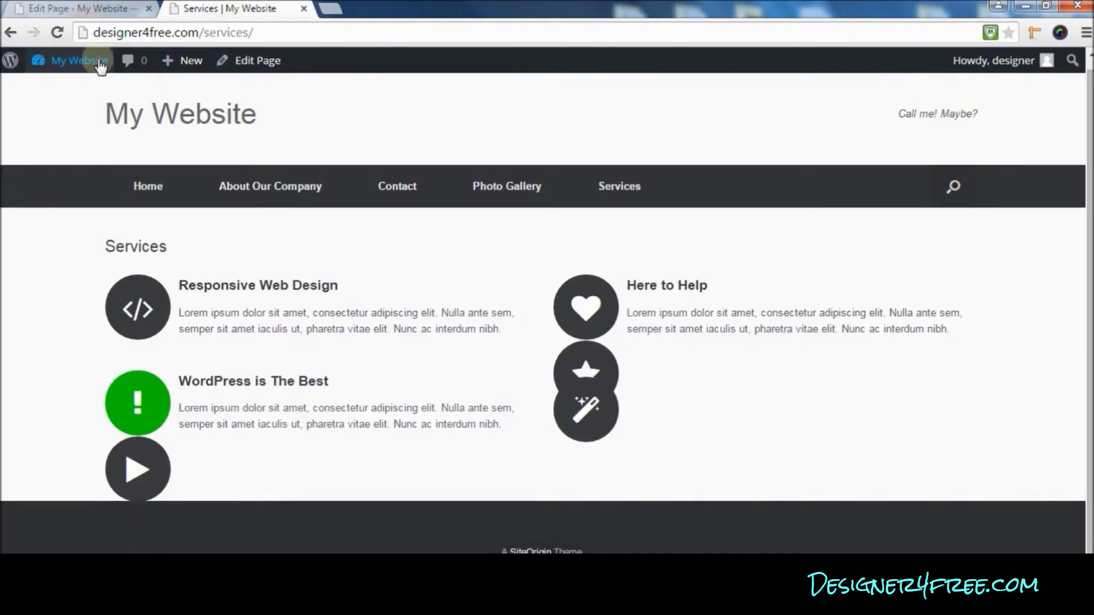
{"action": "left_click", "coordinate": [57, 32]}
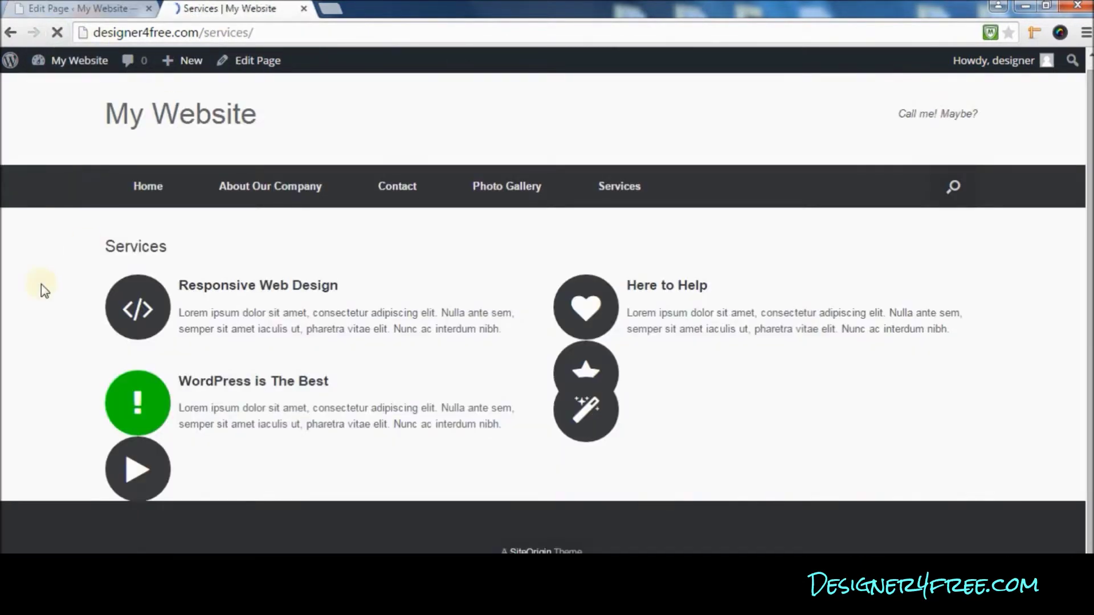
{"action": "scroll", "coordinate": [497, 360], "scroll_direction": "down", "scroll_amount": 1}
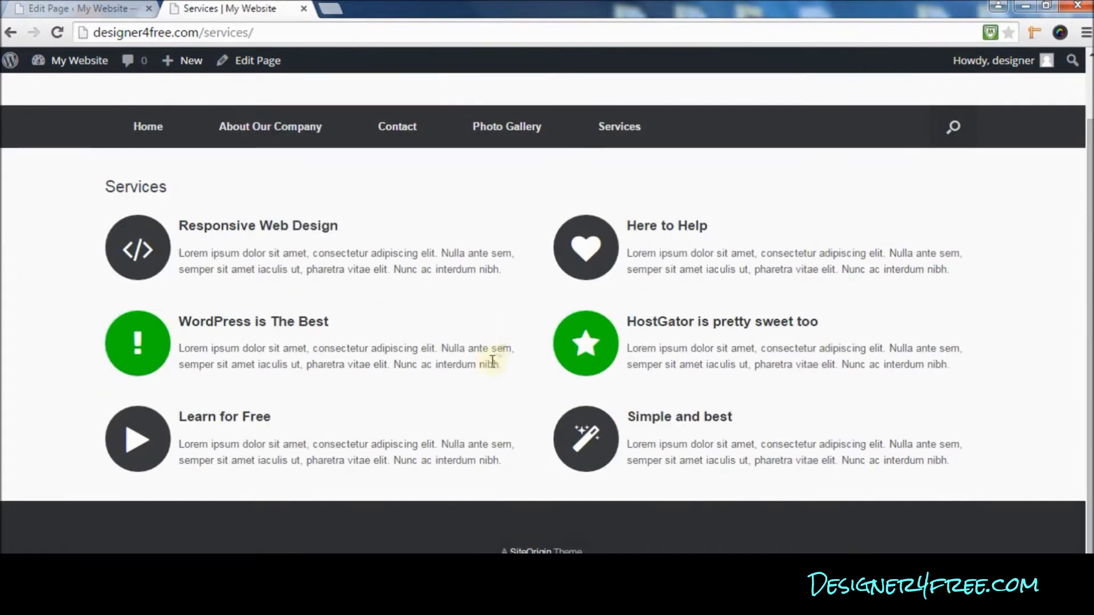
{"action": "scroll", "coordinate": [481, 356], "scroll_direction": "up", "scroll_amount": 1}
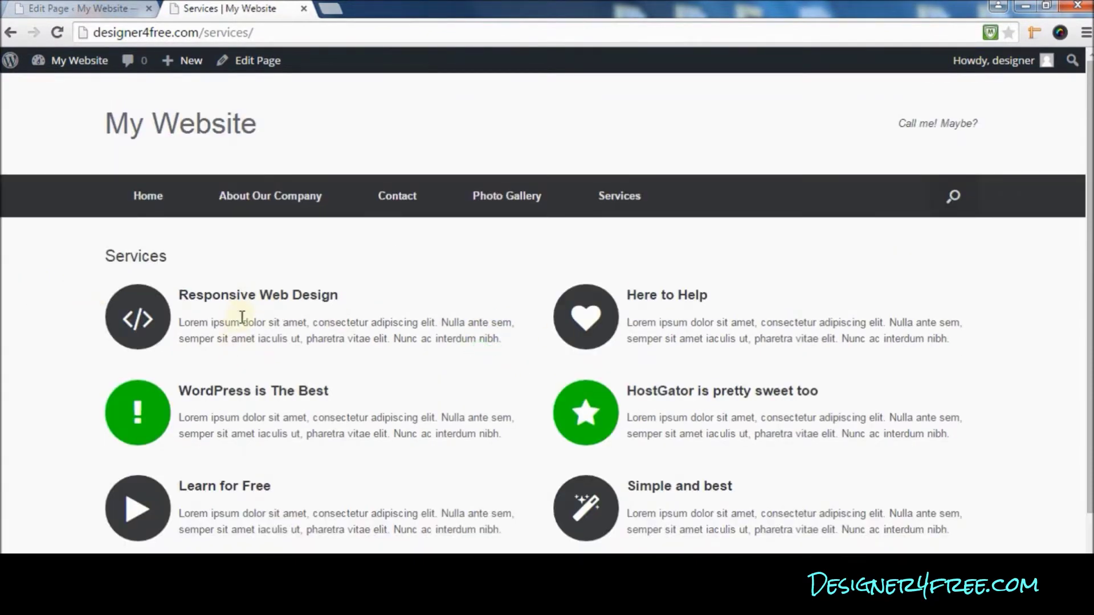
{"action": "scroll", "coordinate": [371, 434], "scroll_direction": "down", "scroll_amount": 1}
{"action": "scroll", "coordinate": [366, 416], "scroll_direction": "up", "scroll_amount": 1}
{"action": "left_click", "coordinate": [75, 8]}
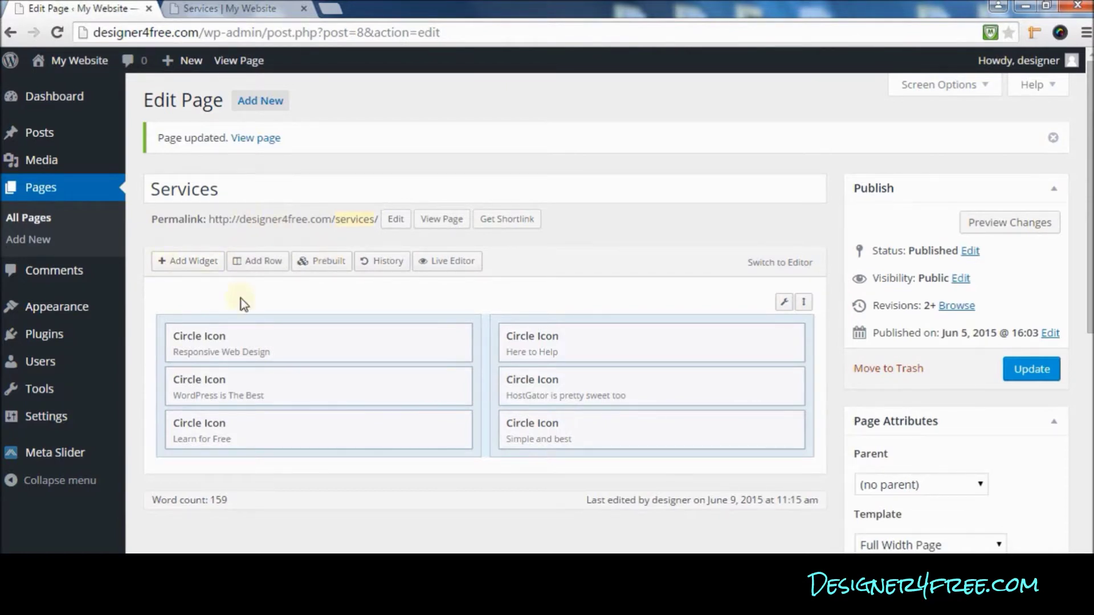
- Insert two empty single-column rows into the Services layout
{"action": "left_click", "coordinate": [258, 263]}
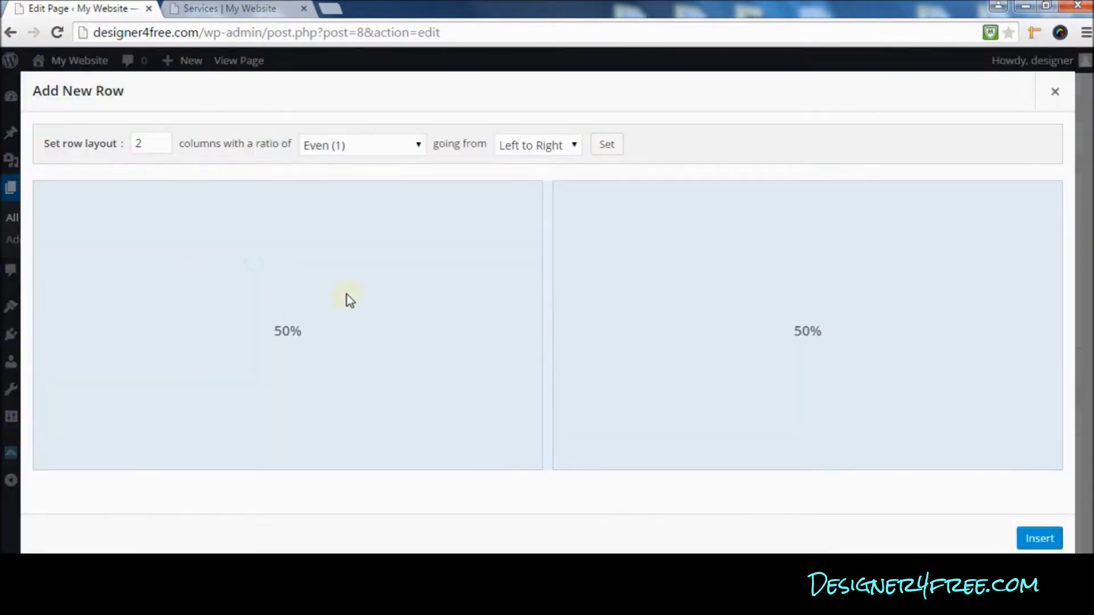
{"action": "left_click", "coordinate": [111, 143]}
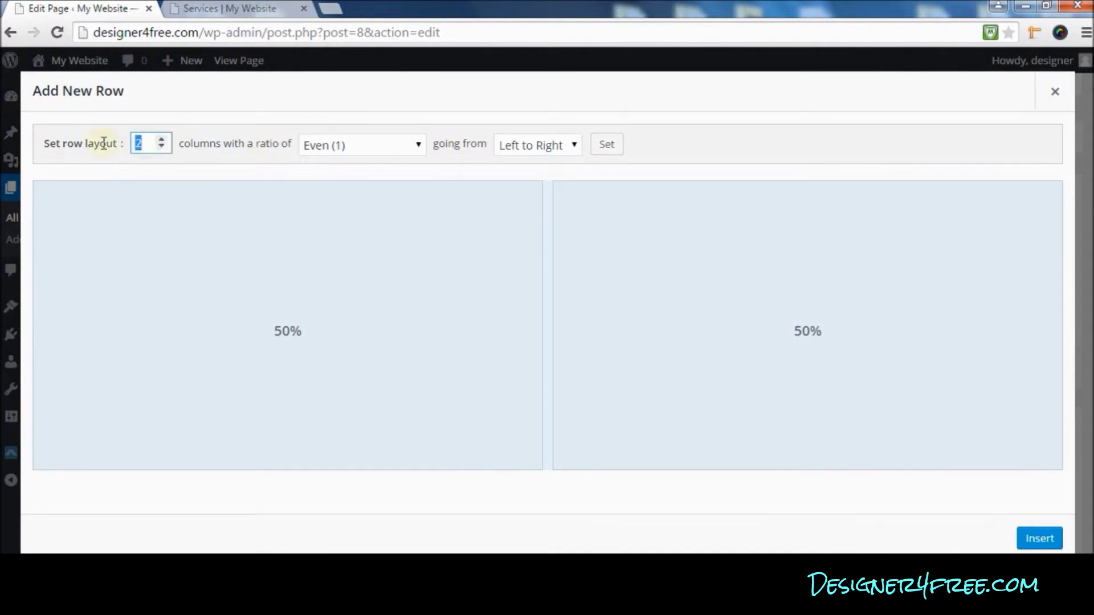
{"action": "type", "text": "1"}
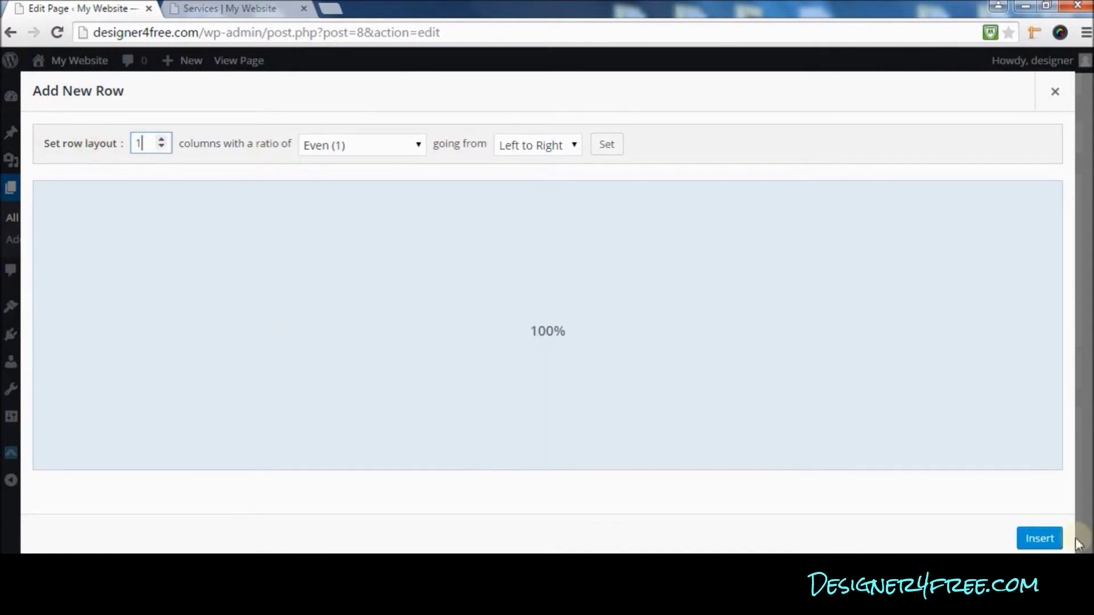
{"action": "left_click", "coordinate": [1043, 538]}
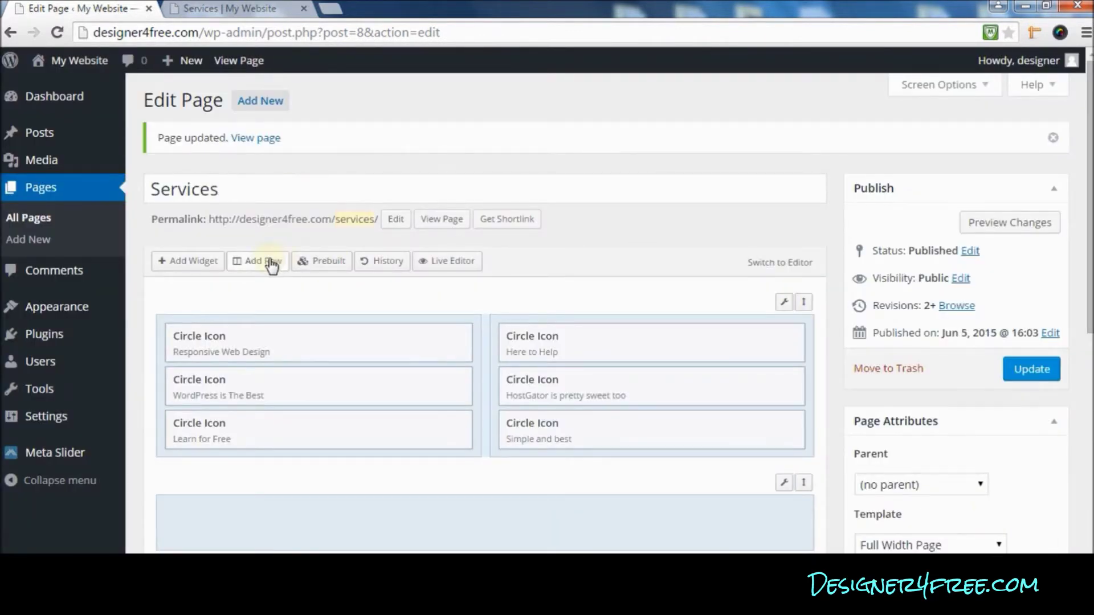
{"action": "left_click", "coordinate": [269, 262]}
{"action": "left_click", "coordinate": [1040, 538]}
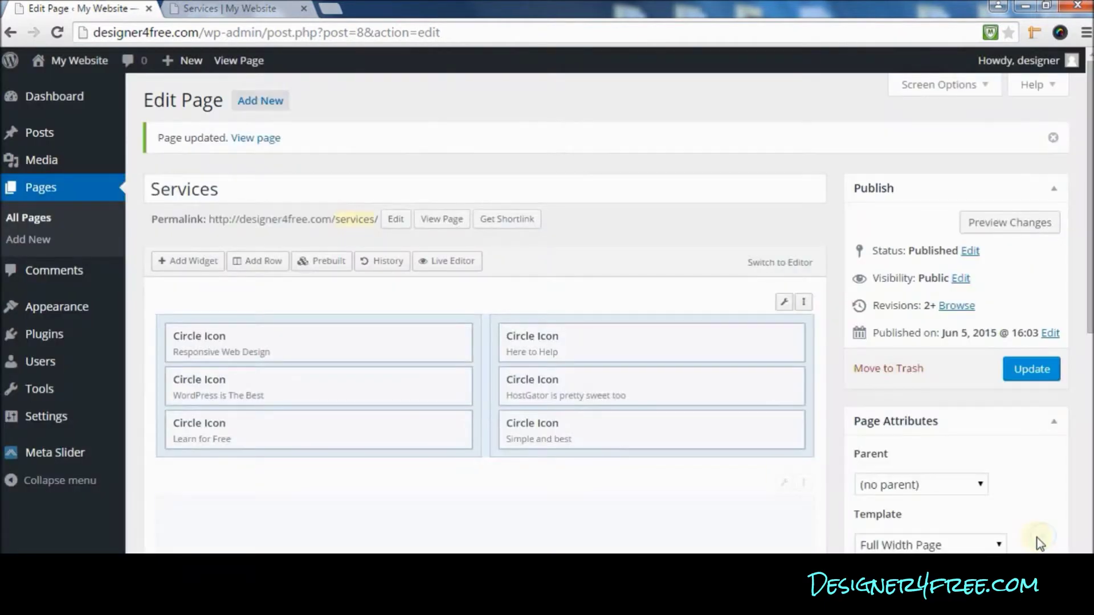
- Drag one empty row above the Circle Icon row and update the page
{"action": "scroll", "coordinate": [552, 427], "scroll_direction": "down", "scroll_amount": 5}
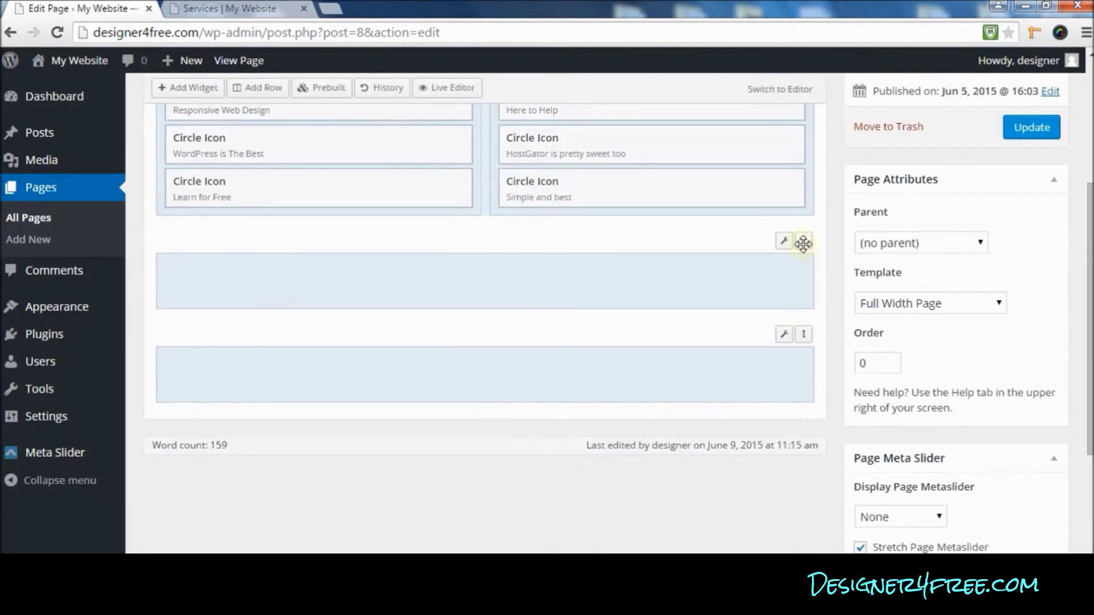
{"action": "left_click_drag", "start_coordinate": [803, 239], "coordinate": [785, 124]}
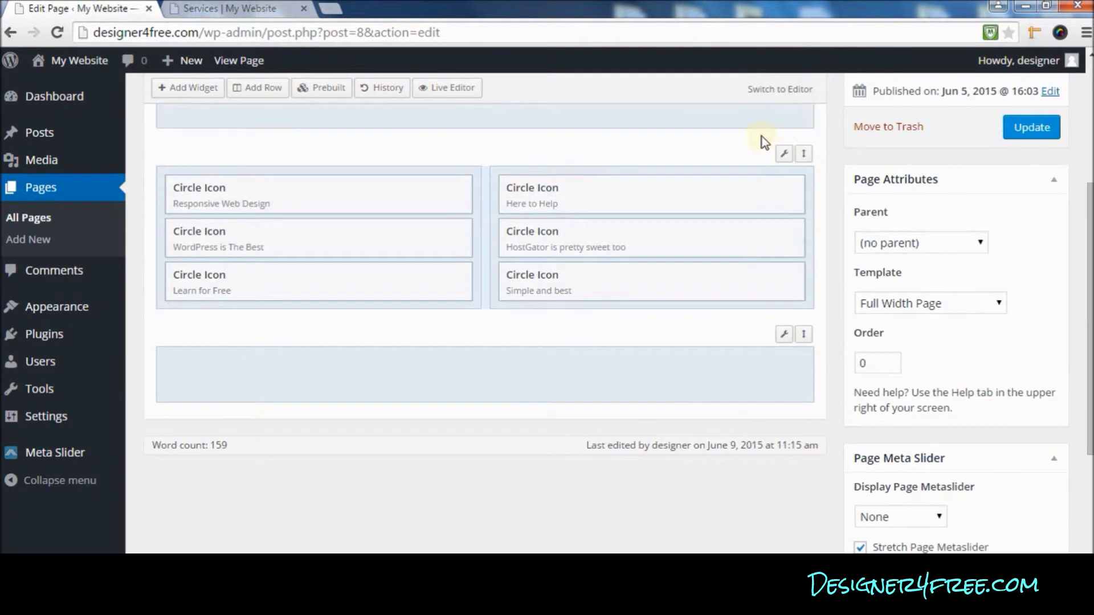
{"action": "scroll", "coordinate": [627, 327], "scroll_direction": "up", "scroll_amount": 3}
{"action": "scroll", "coordinate": [637, 340], "scroll_direction": "down", "scroll_amount": 4}
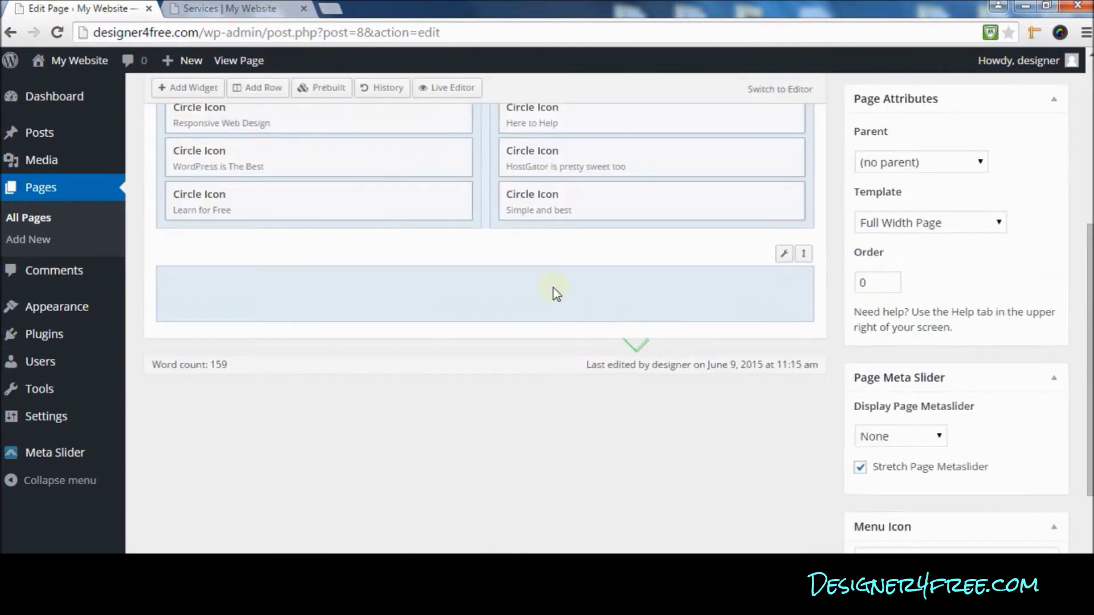
{"action": "scroll", "coordinate": [625, 403], "scroll_direction": "up", "scroll_amount": 4}
{"action": "left_click", "coordinate": [1013, 285]}
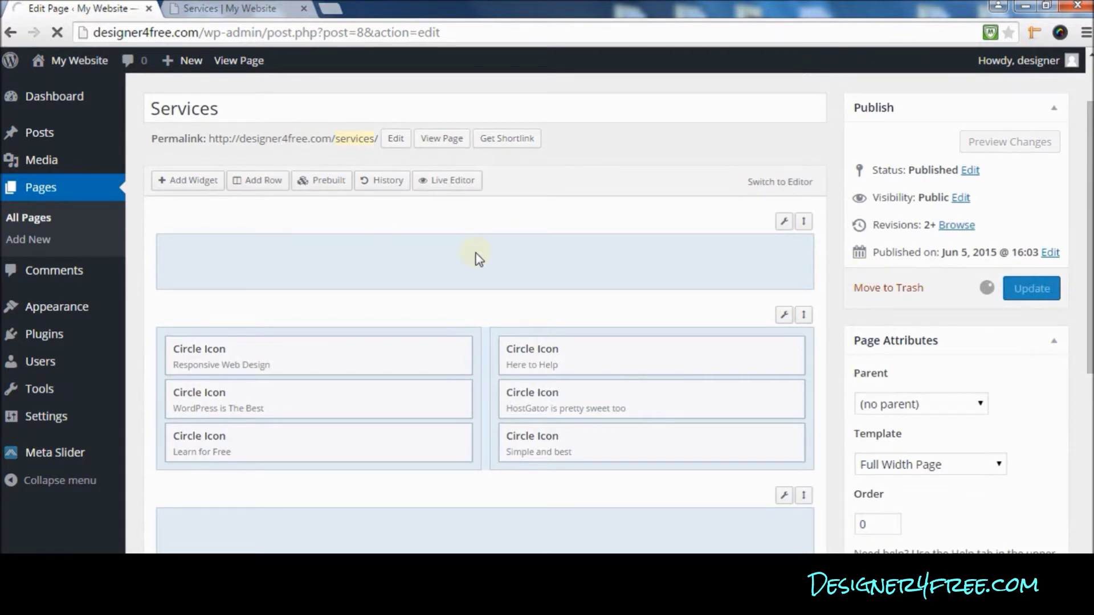
- Reload the live Services page and scroll to inspect the new blank space around the service boxes
{"action": "left_click", "coordinate": [231, 8]}
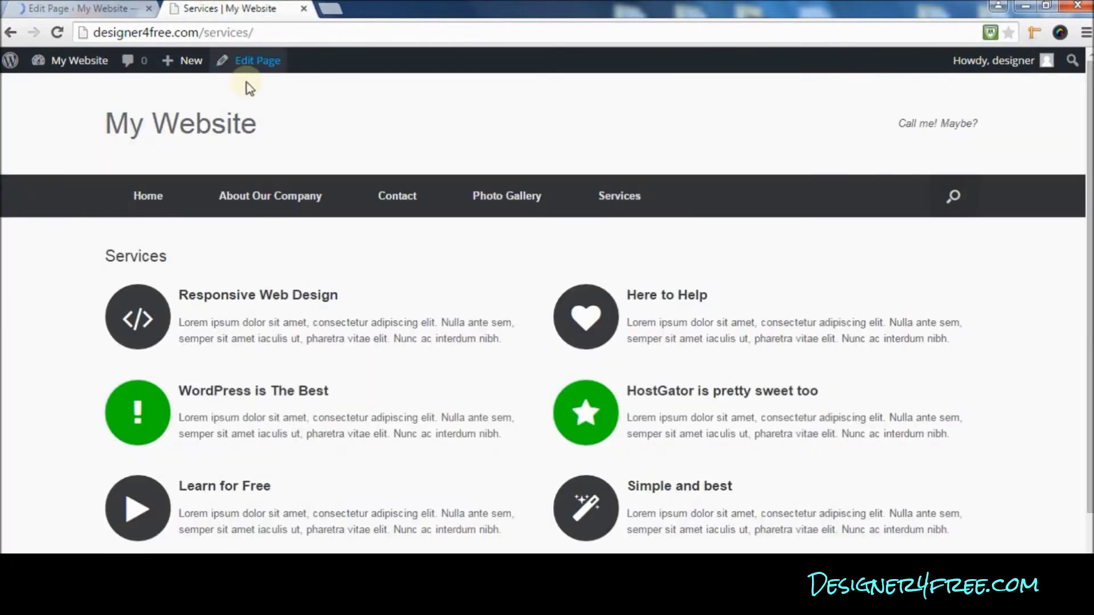
{"action": "left_click", "coordinate": [57, 32]}
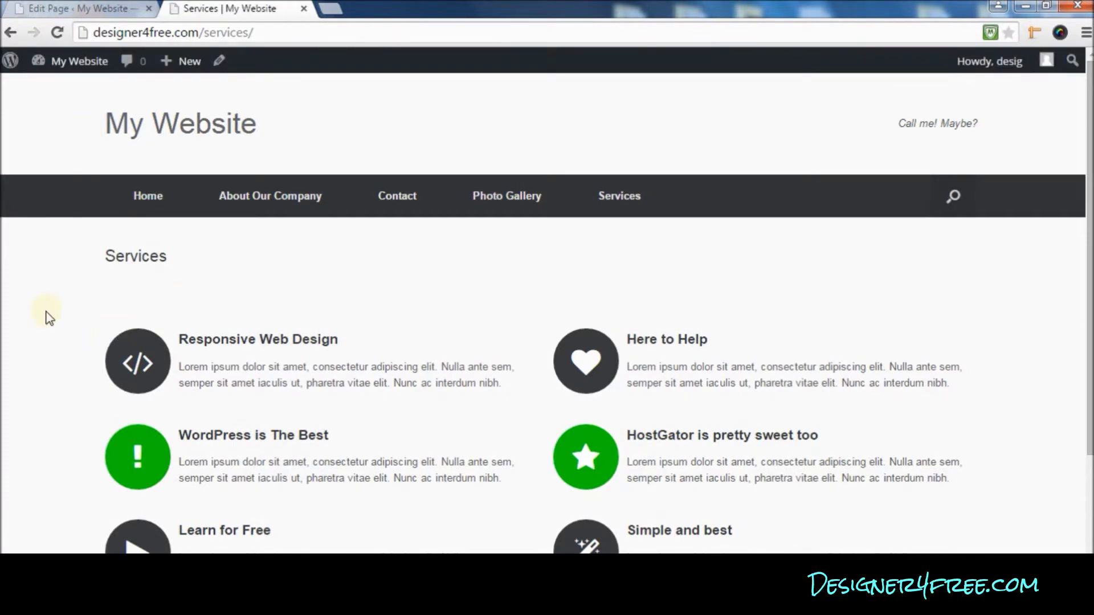
{"action": "scroll", "coordinate": [62, 330], "scroll_direction": "down", "scroll_amount": 3}
{"action": "scroll", "coordinate": [366, 438], "scroll_direction": "up", "scroll_amount": 3}
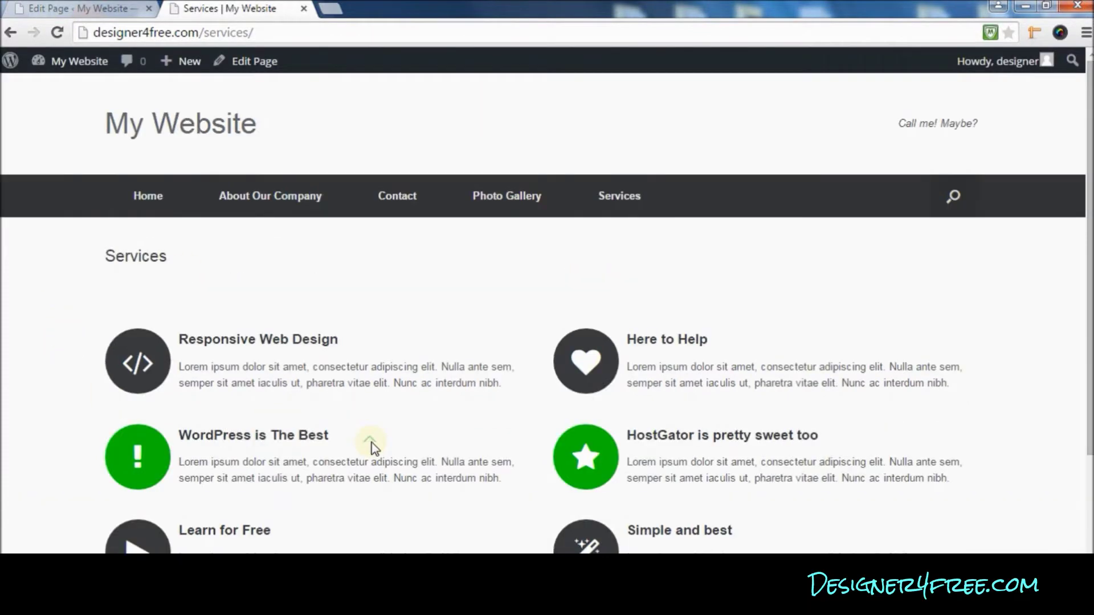
{"action": "scroll", "coordinate": [405, 371], "scroll_direction": "down", "scroll_amount": 3}
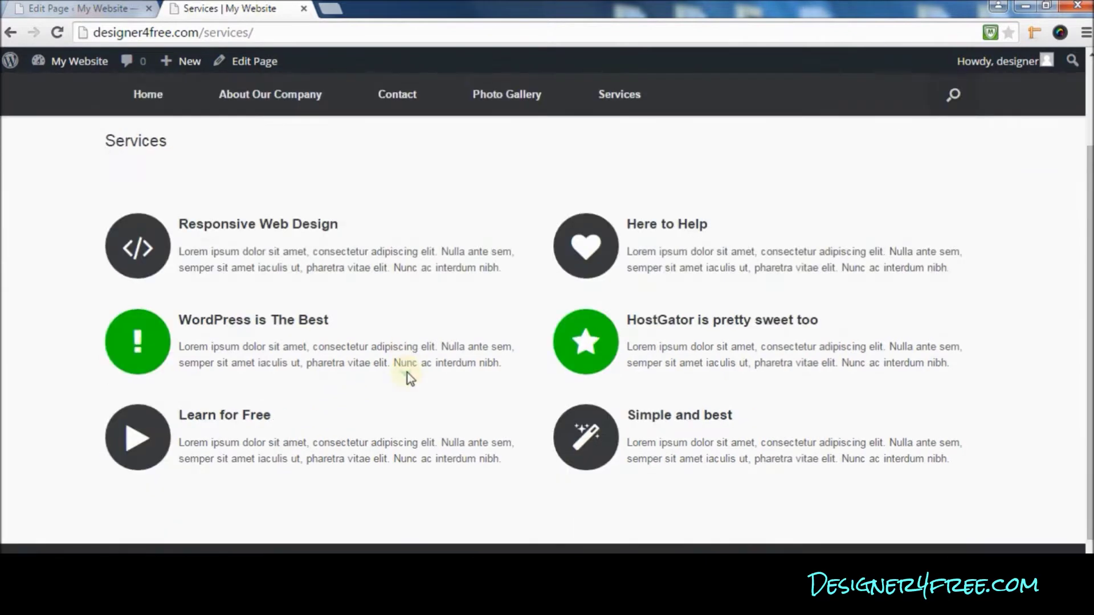
{"action": "scroll", "coordinate": [416, 371], "scroll_direction": "up", "scroll_amount": 3}
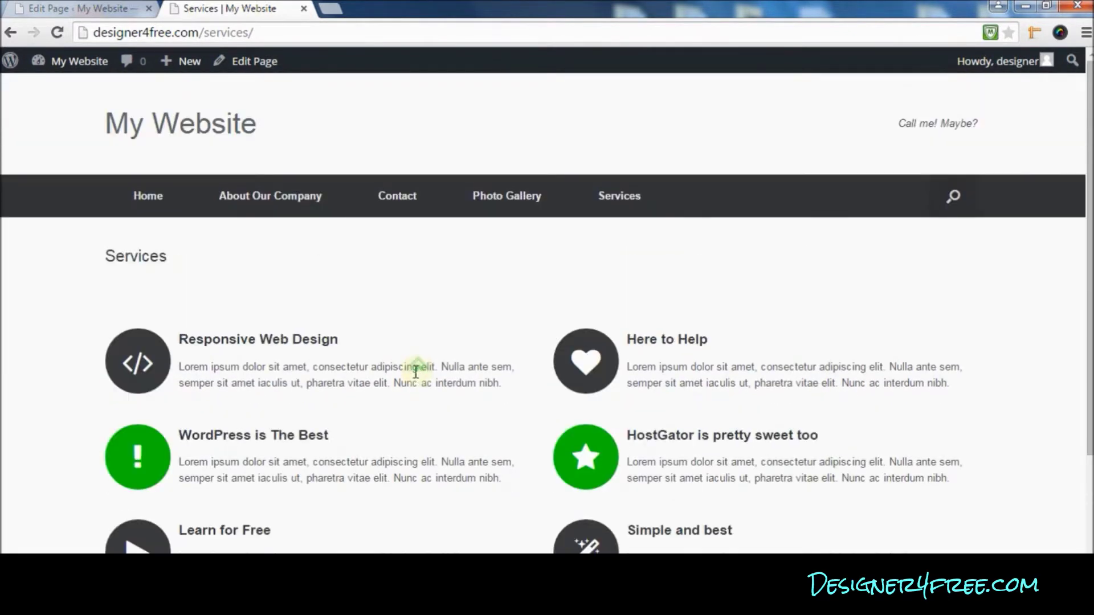
{"action": "scroll", "coordinate": [431, 315], "scroll_direction": "down", "scroll_amount": 2}
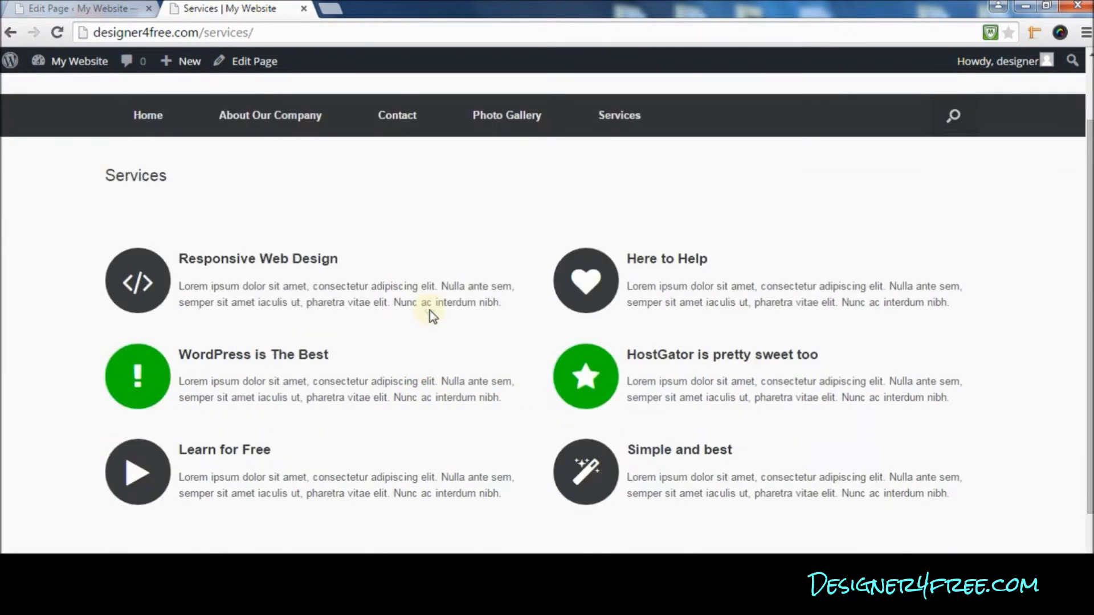
{"action": "scroll", "coordinate": [430, 312], "scroll_direction": "up", "scroll_amount": 2}
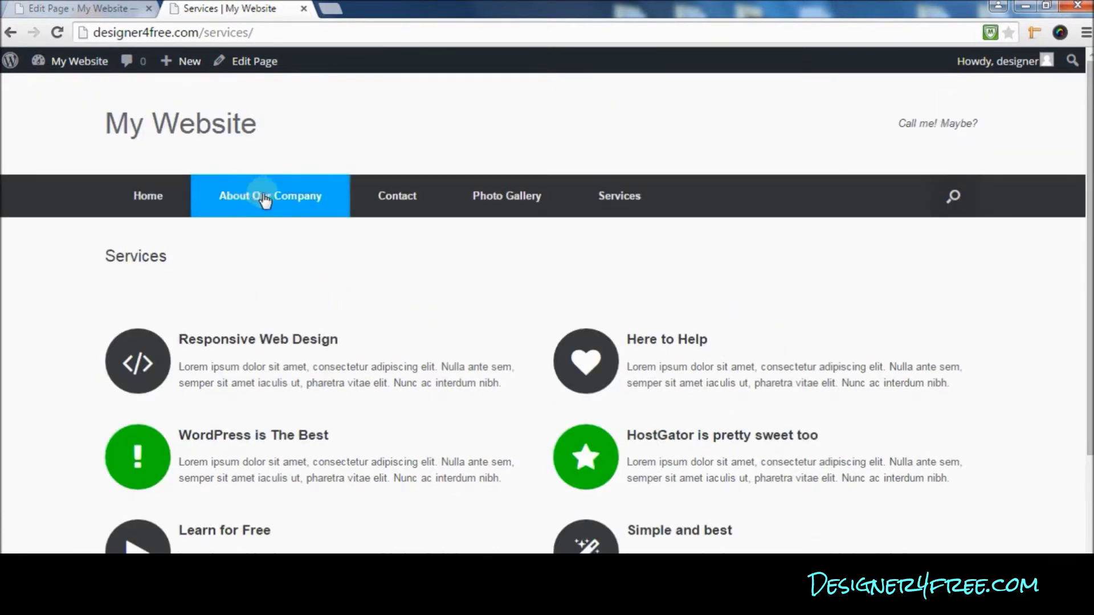
- Open About Our Company from the site menu, then open it for editing from the admin Pages list
{"action": "left_click", "coordinate": [292, 198]}
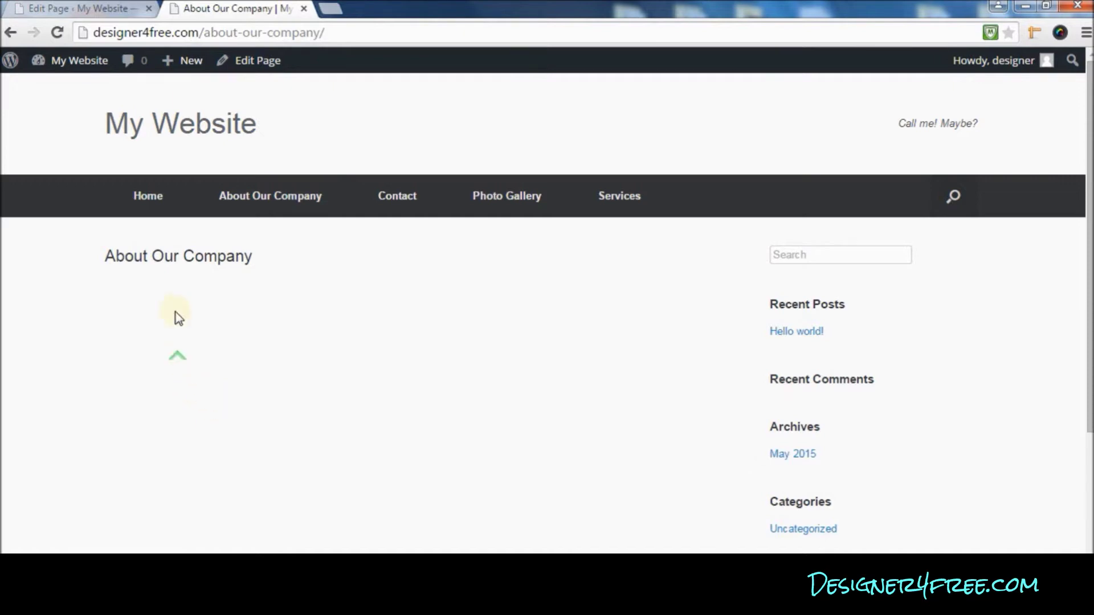
{"action": "left_click", "coordinate": [103, 12]}
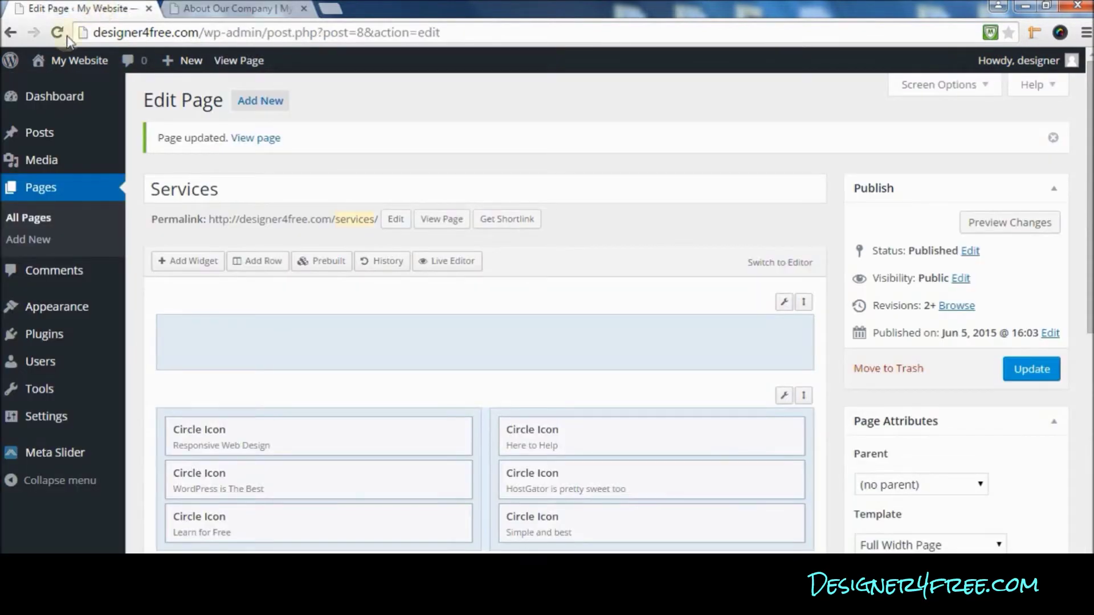
{"action": "left_click", "coordinate": [39, 188]}
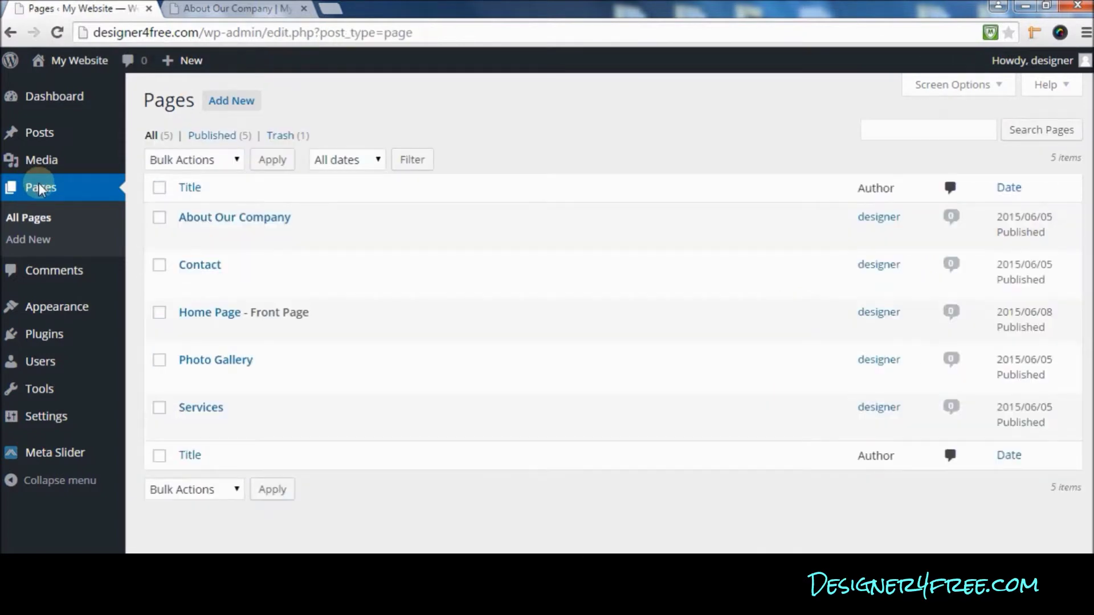
{"action": "left_click", "coordinate": [197, 223]}
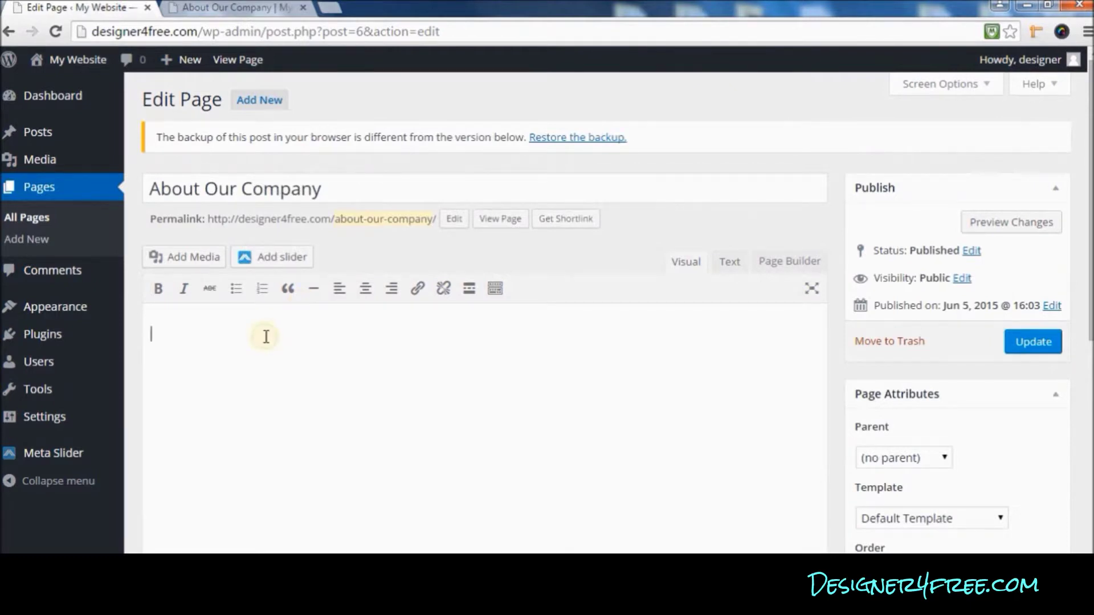
- Write a 'Hi,' greeting, paste the lorem ipsum and contact-form lines, then select 'contact form'
{"action": "type", "text": "lcishfoiho"}
{"action": "key", "text": "BackSpace"}
{"action": "key", "text": "BackSpace"}
{"action": "key", "text": "BackSpace"}
{"action": "key", "text": "BackSpace"}
{"action": "key", "text": "BackSpace"}
{"action": "key", "text": "BackSpace"}
{"action": "key", "text": "BackSpace"}
{"action": "key", "text": "BackSpace"}
{"action": "key", "text": "BackSpace"}
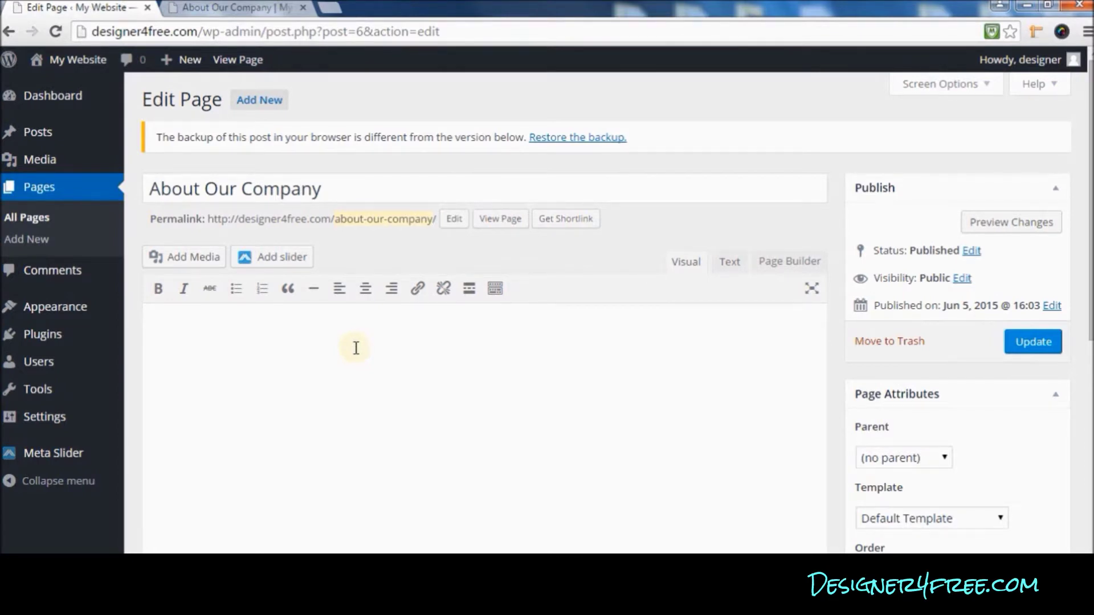
{"action": "type", "text": "H"}
{"action": "type", "text": "Cras semper, diam tincidunt tincidunt tristique, ipsum tellus hendrerit sapien, eu fringilla justo nulla quis justo. Mauris aliquam tristique tincidunt. Sed aliquet luctus nisi, non sagittis elit aliquam a. In pellentesque consectetur augue. Fusce aliquet dolor odio, porta imperdiet nunc ullamcorper id. Duis porttitor eu mauris vitae commodo. Integer quis arcu ut nulla consequat iaculis sed sit amet magna. Cras malesuada ut risus sit amet scelerisque. Donec pellentesque lobortis nisl sit amet mollis. Nam ut accumsan turpis. In hac habitasse platea dictumst. If you love our products please do not hesitate to contact us through our contact form."}
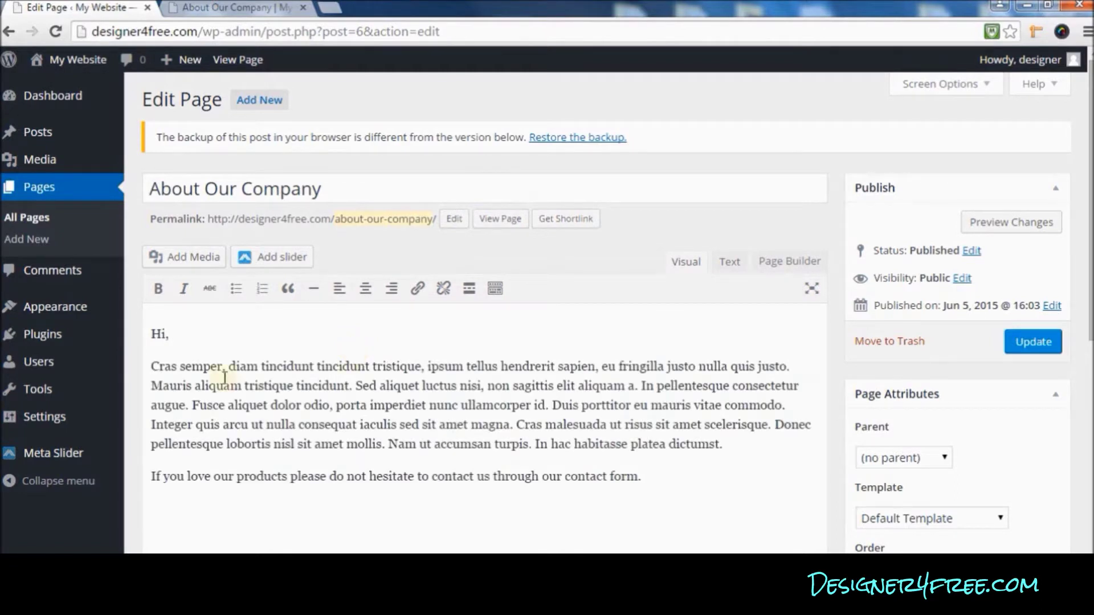
{"action": "left_click", "coordinate": [152, 365]}
{"action": "key", "text": "BackSpace"}
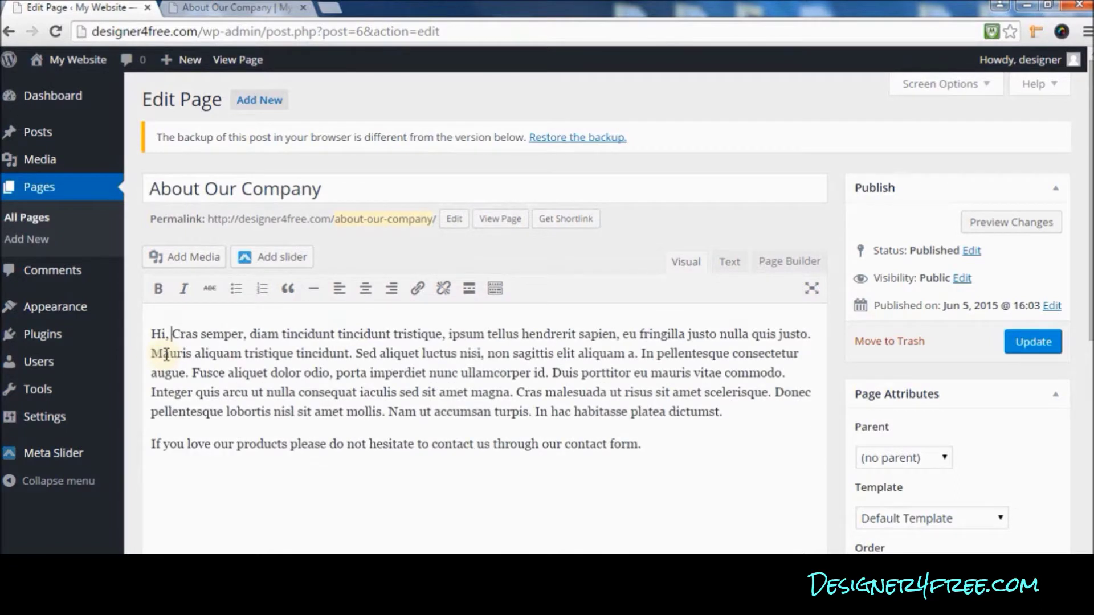
{"action": "left_click", "coordinate": [677, 459]}
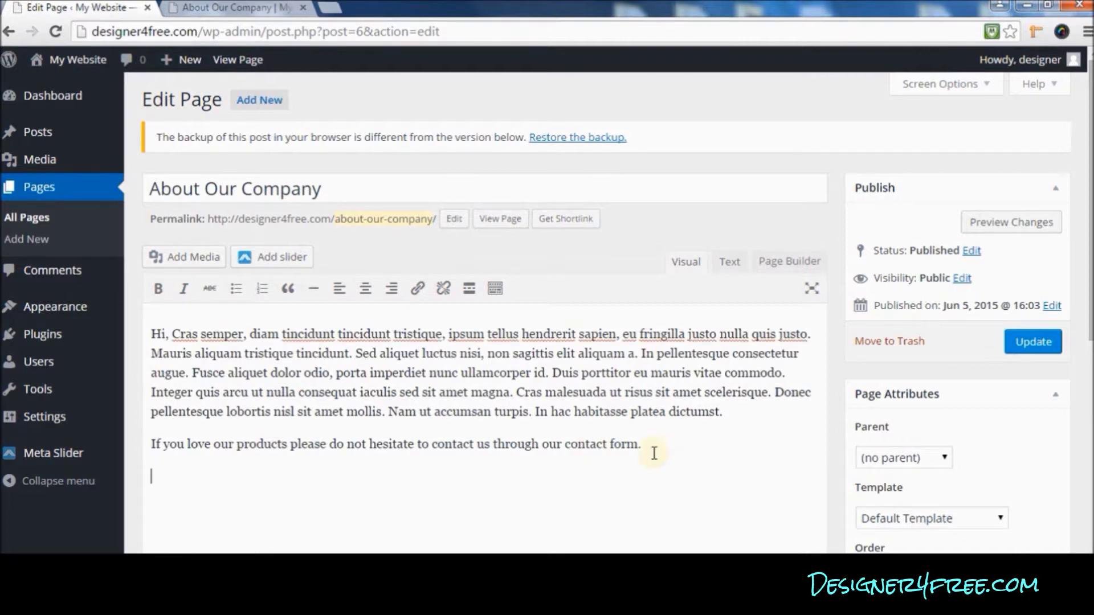
{"action": "left_click_drag", "start_coordinate": [566, 444], "coordinate": [637, 444]}
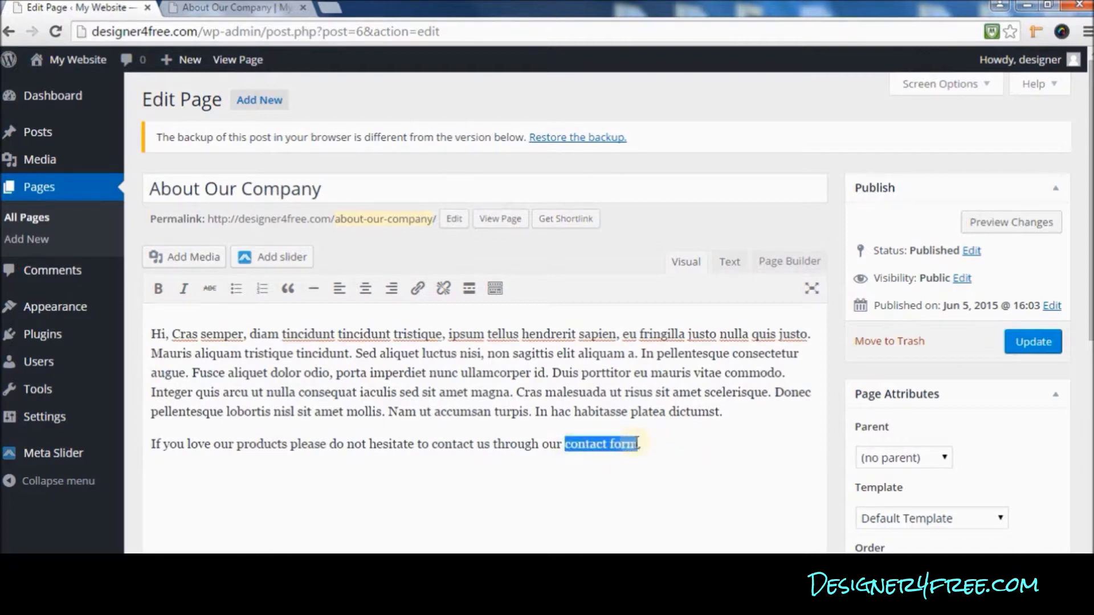
- Link the selected words 'contact form' to the Contact page and add an empty paragraph below
{"action": "left_click", "coordinate": [417, 288]}
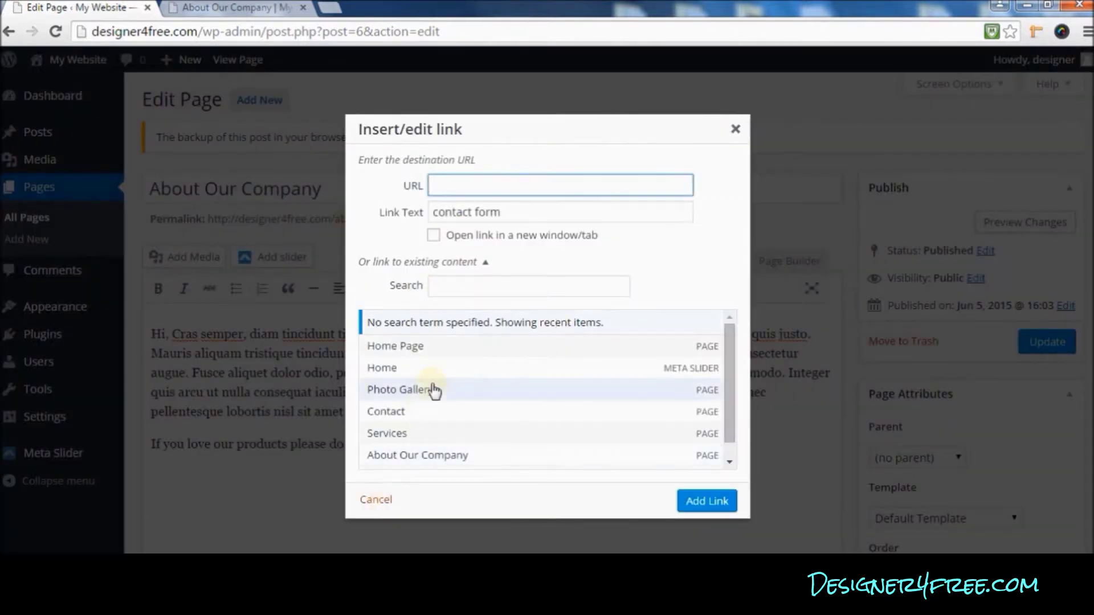
{"action": "left_click", "coordinate": [387, 416]}
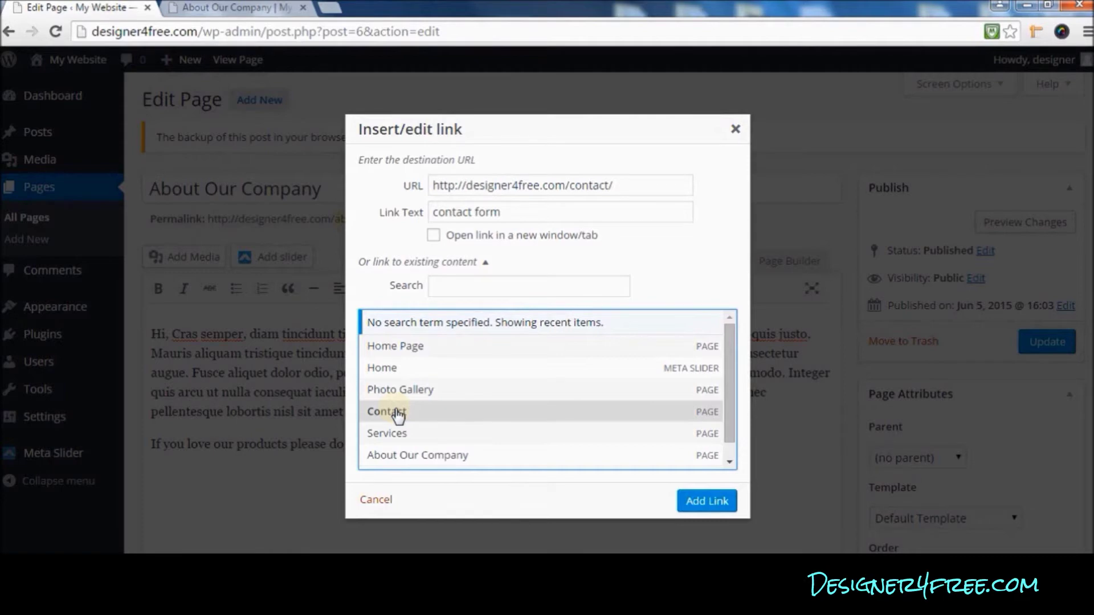
{"action": "left_click", "coordinate": [695, 503]}
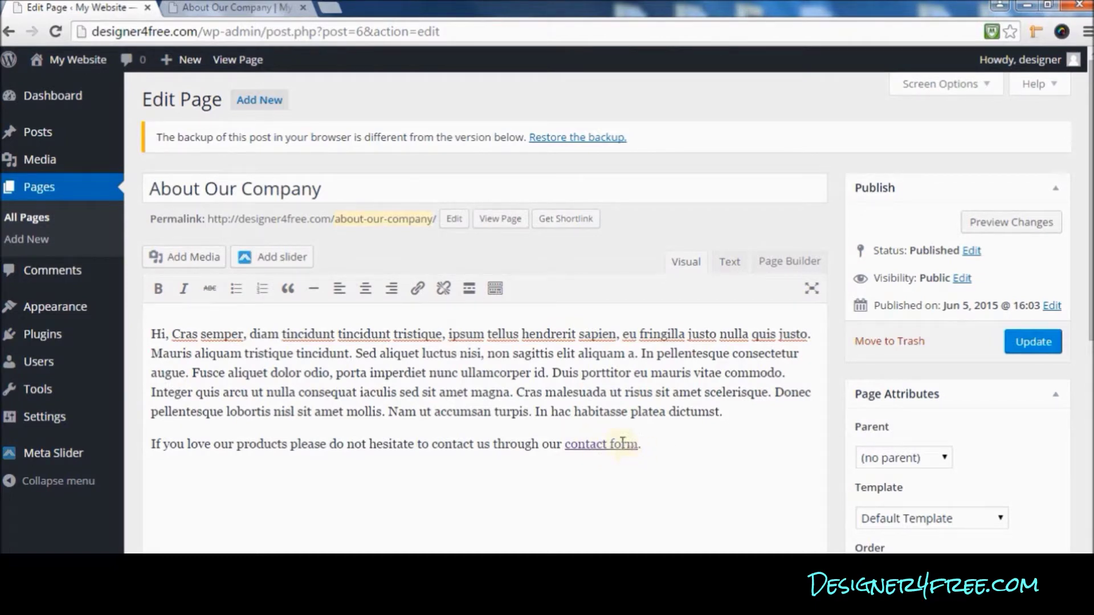
{"action": "key", "text": "Return"}
{"action": "scroll", "coordinate": [256, 461], "scroll_direction": "down", "scroll_amount": 2}
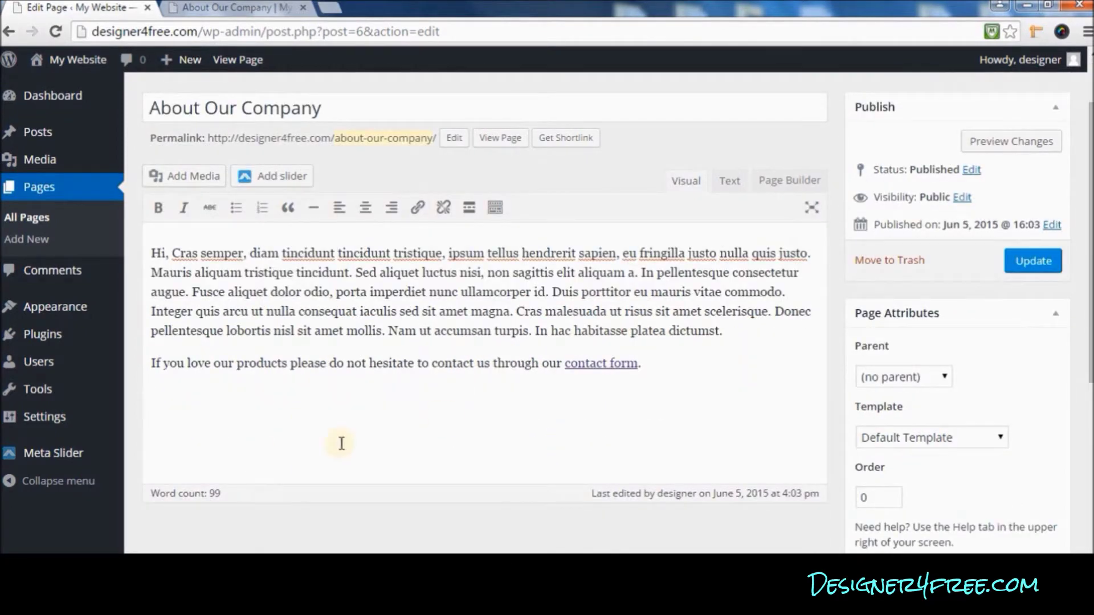
{"action": "scroll", "coordinate": [330, 442], "scroll_direction": "up", "scroll_amount": 2}
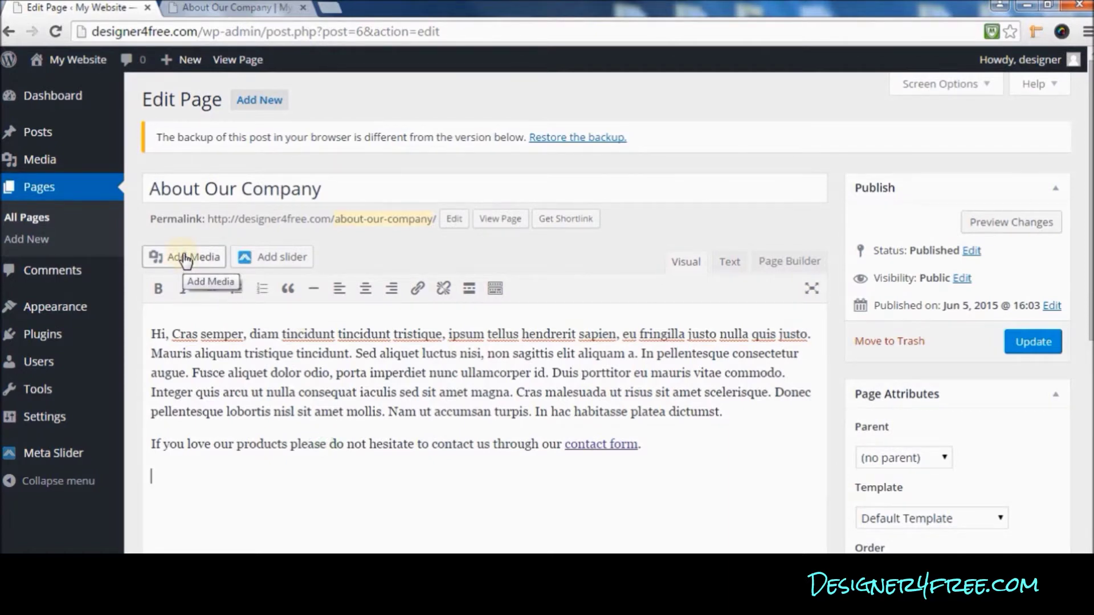
- Bring up the Insert Media window on Upload Files, then open a blank browser tab
{"action": "left_click", "coordinate": [185, 258]}
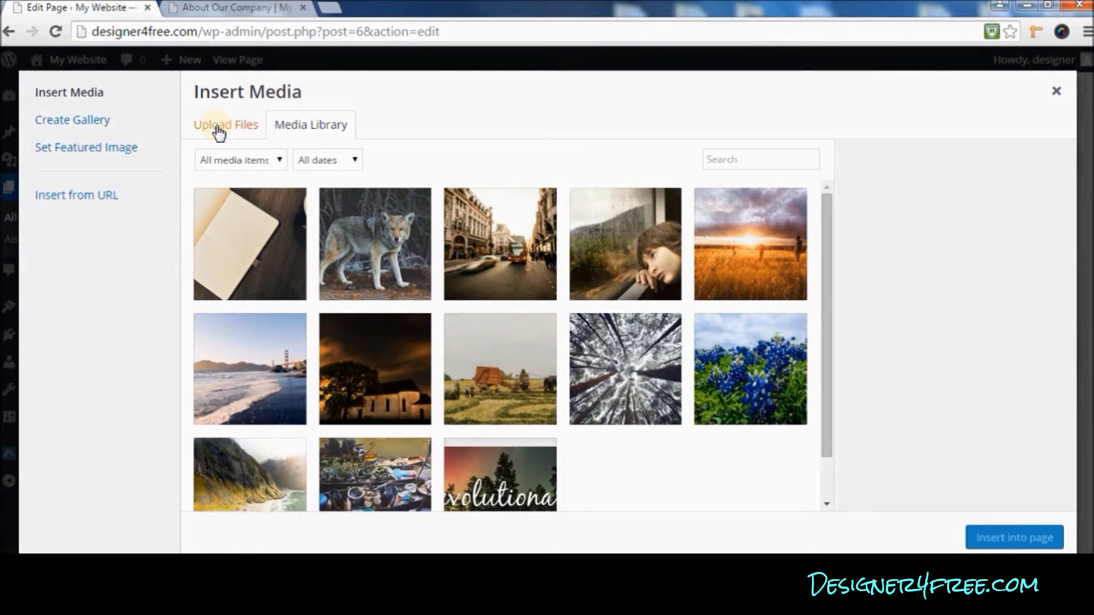
{"action": "left_click", "coordinate": [237, 136]}
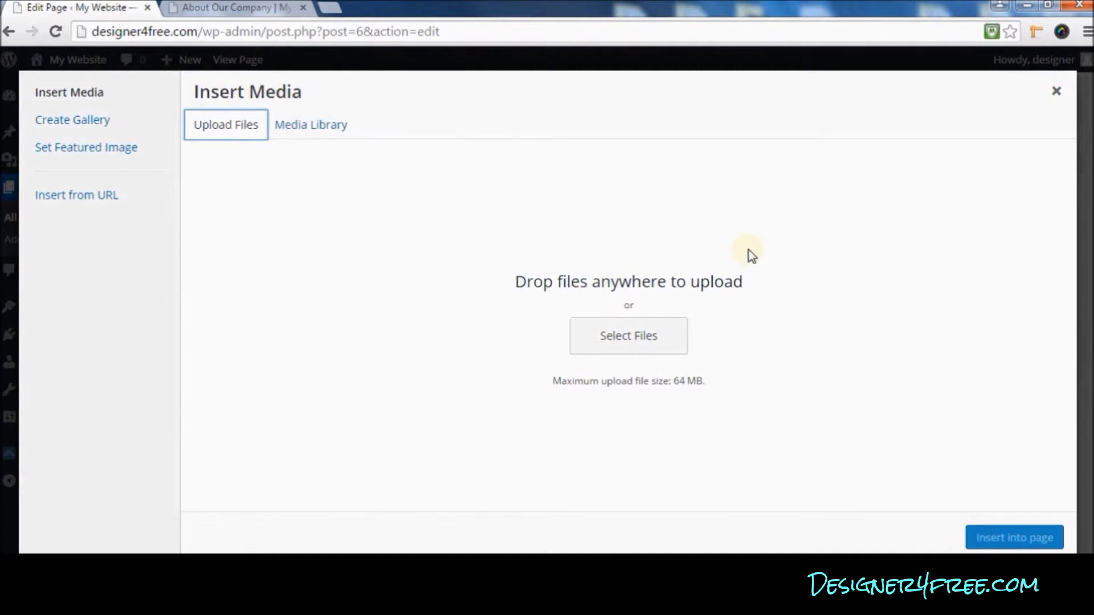
{"action": "left_click", "coordinate": [329, 7]}
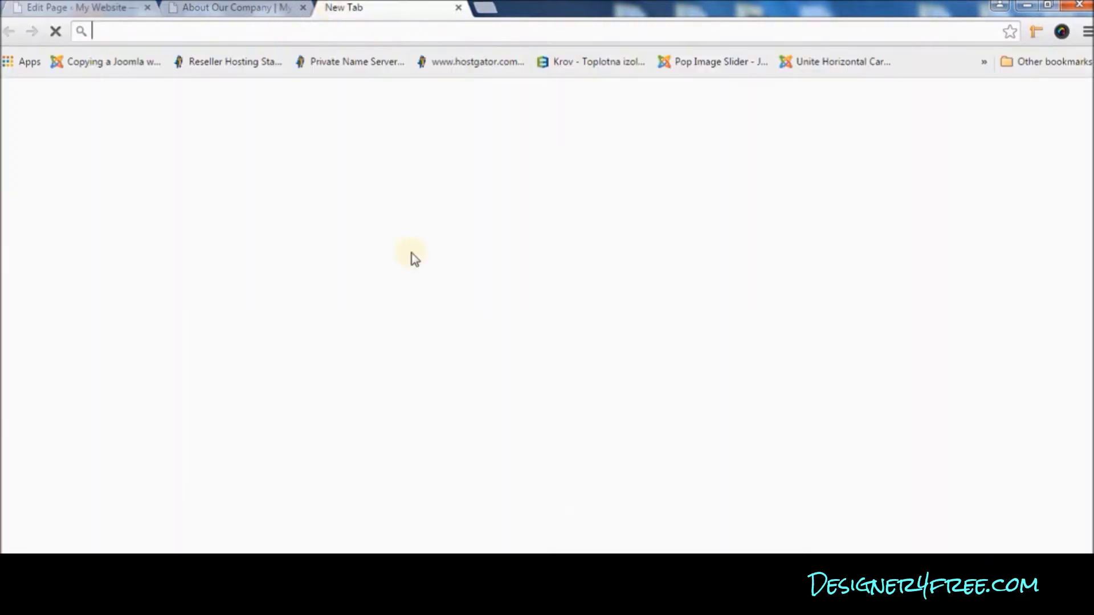
- Go to the PicMonkey website
{"action": "type", "text": "picmonkey.com"}
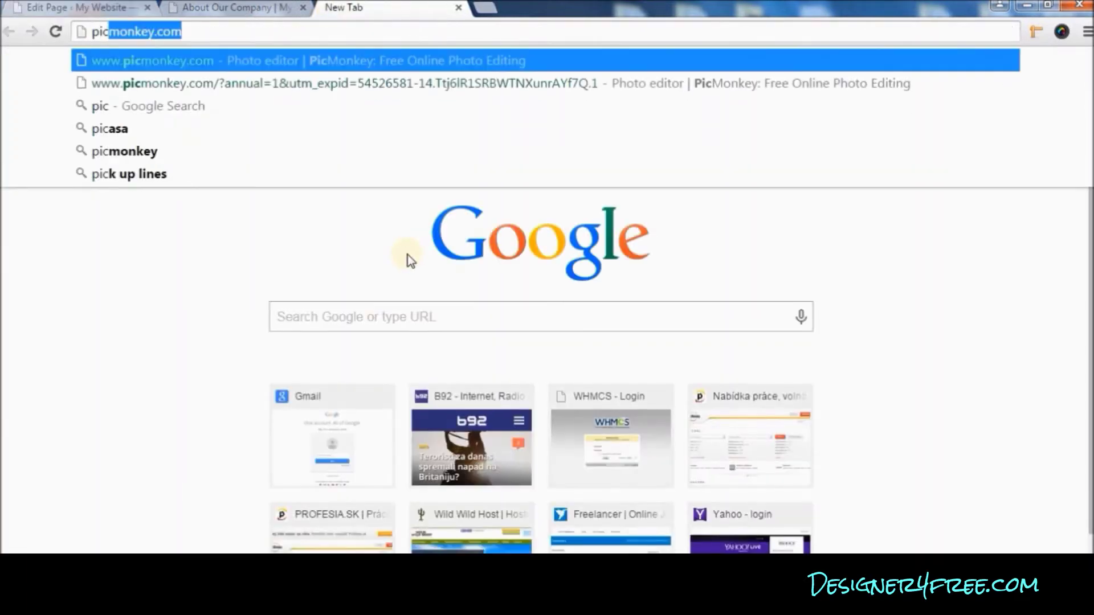
{"action": "key", "text": "Return"}
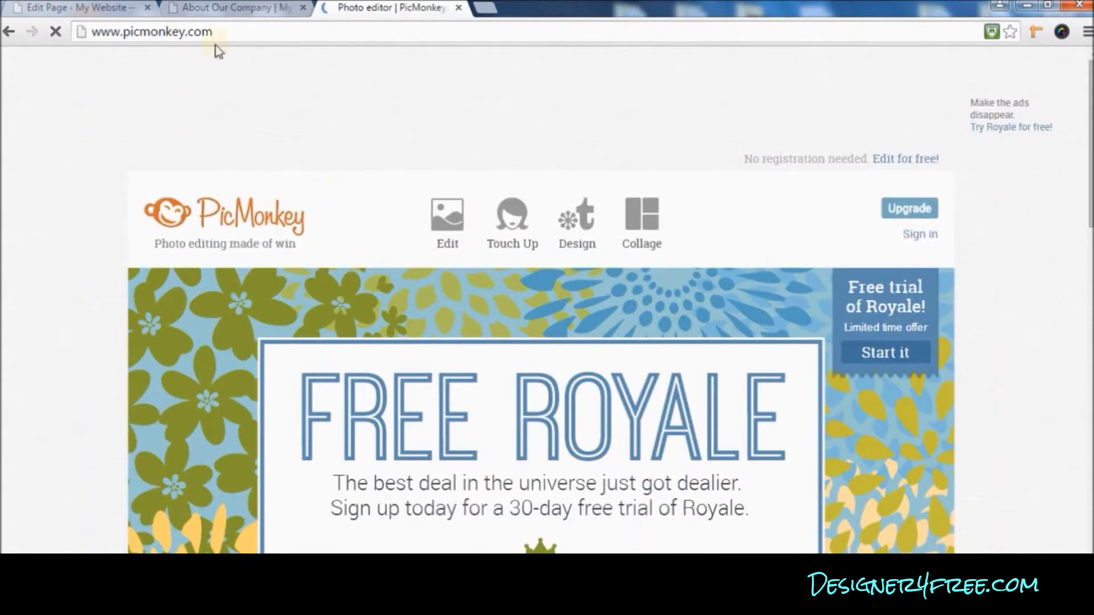
{"action": "left_click", "coordinate": [128, 31]}
{"action": "left_click", "coordinate": [499, 121]}
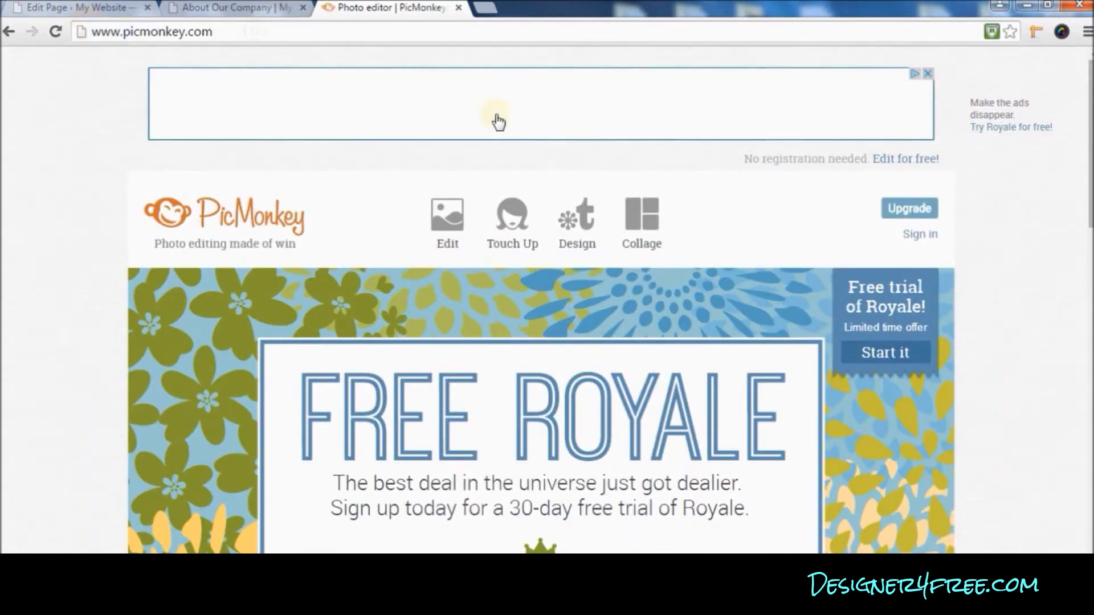
- Start a collage from the computer with all five photos from the AAAbout-us folder
{"action": "left_click", "coordinate": [646, 231]}
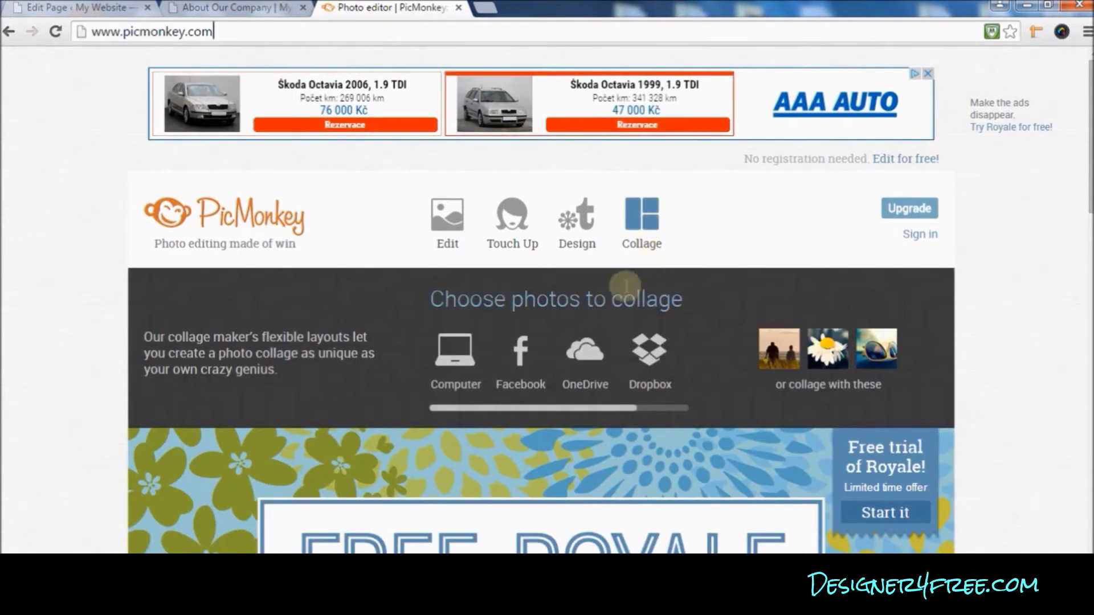
{"action": "left_click", "coordinate": [455, 352]}
{"action": "double_click", "coordinate": [587, 294]}
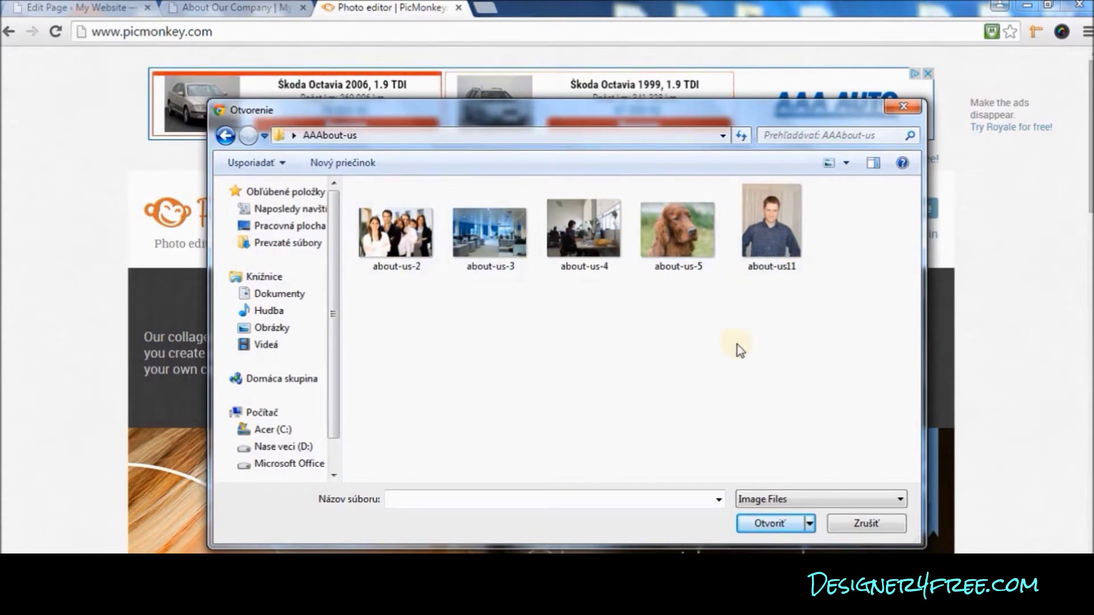
{"action": "left_click", "coordinate": [395, 242]}
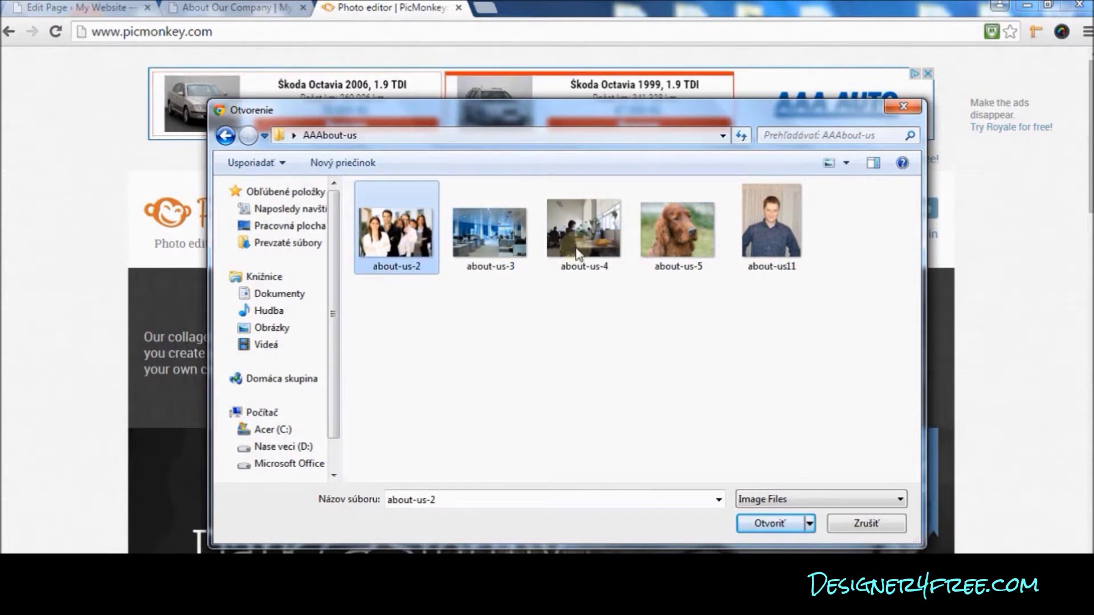
{"action": "left_click", "coordinate": [776, 240], "text": "shift"}
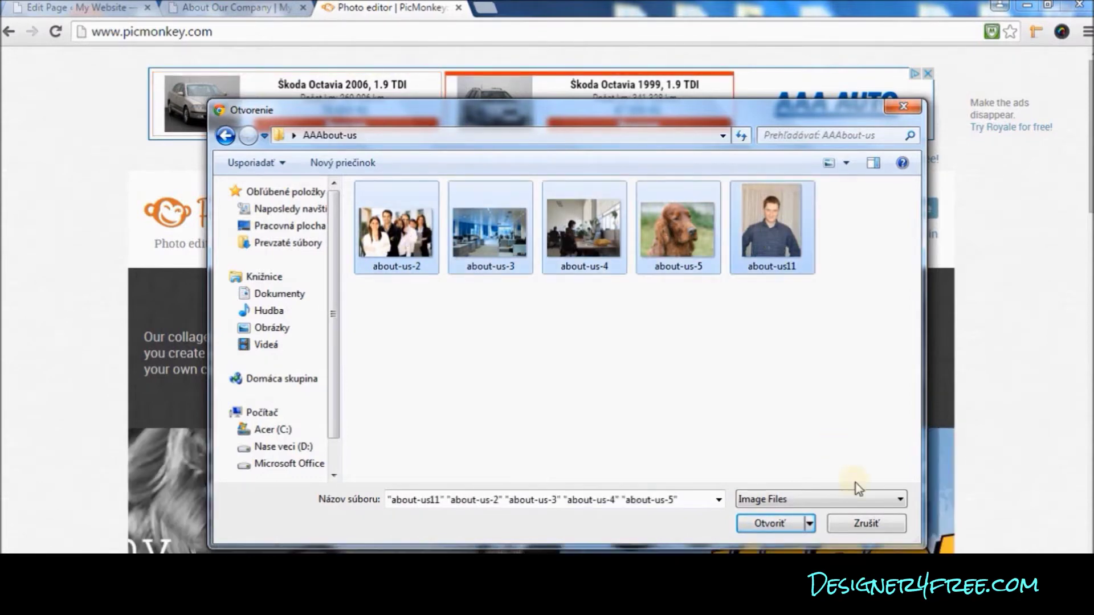
{"action": "left_click", "coordinate": [765, 526]}
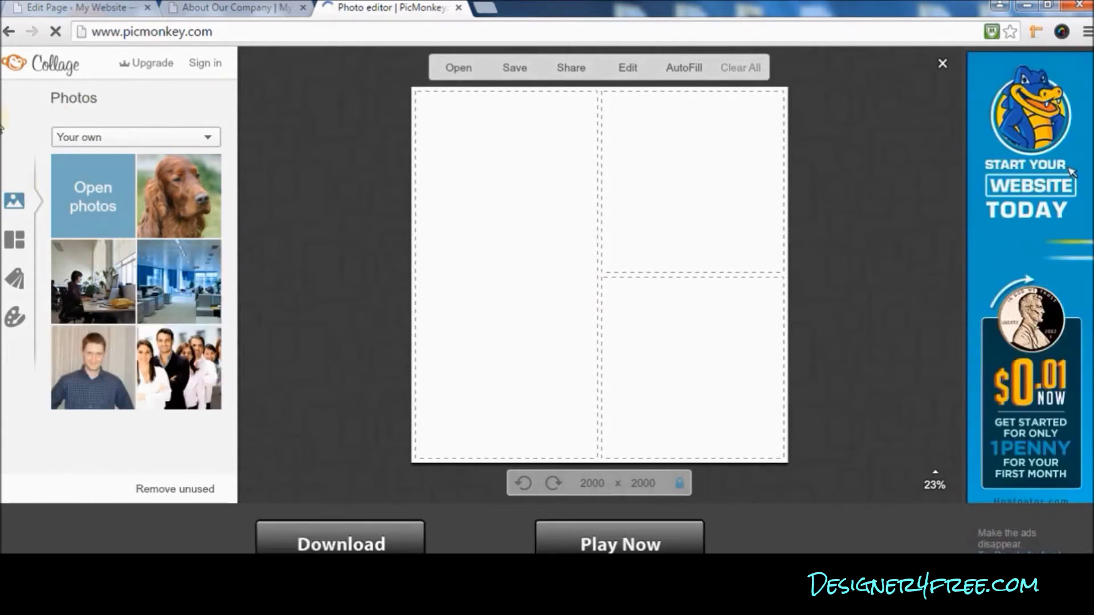
- Apply the five-panel Cards collage layout
{"action": "left_click", "coordinate": [16, 243]}
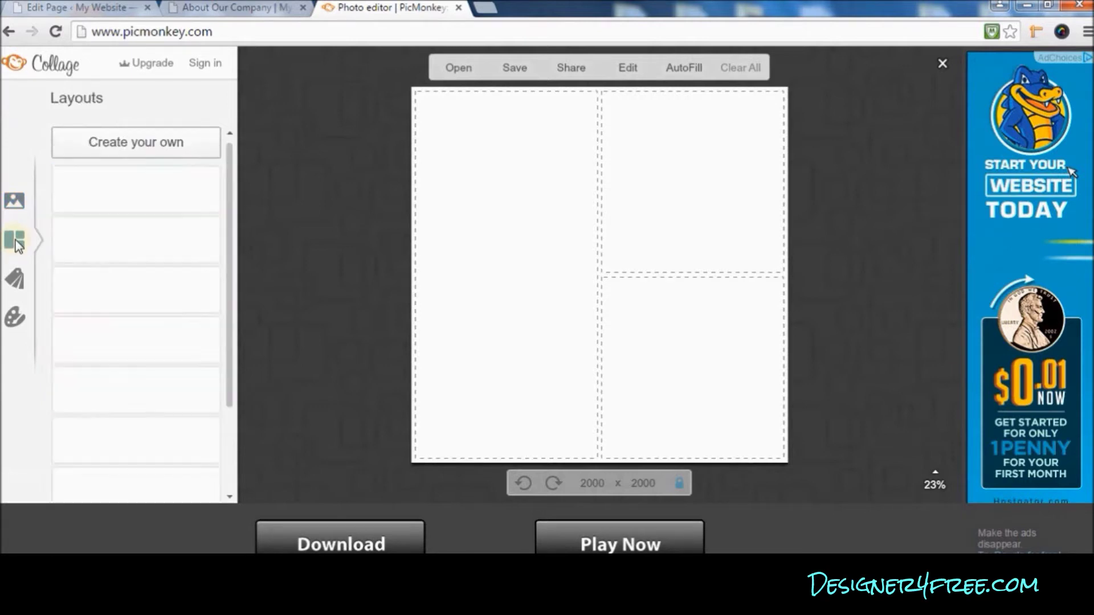
{"action": "left_click", "coordinate": [121, 242]}
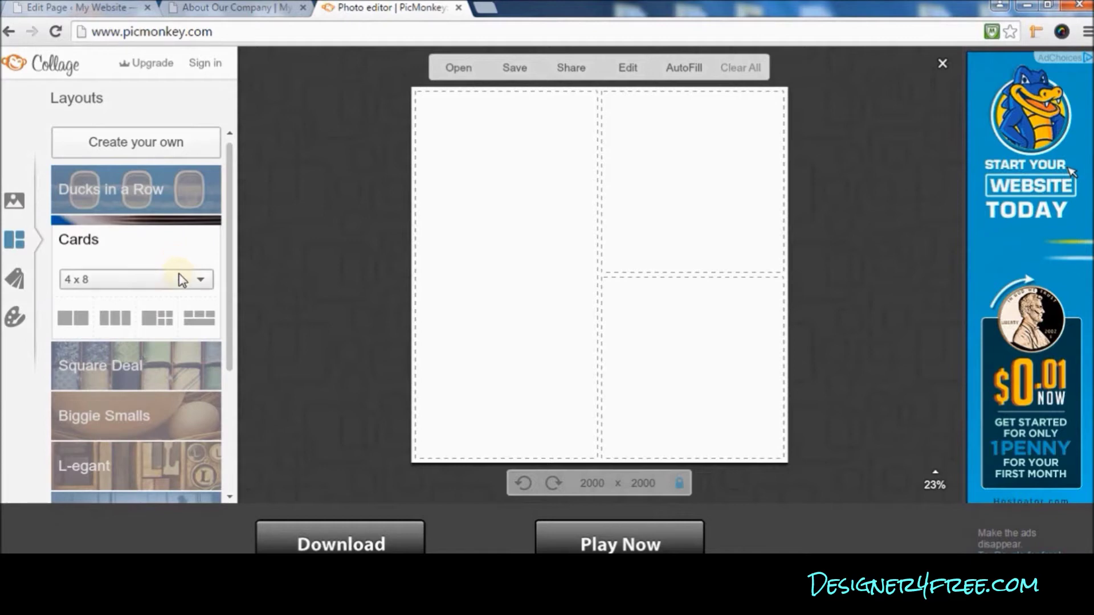
{"action": "left_click", "coordinate": [165, 319]}
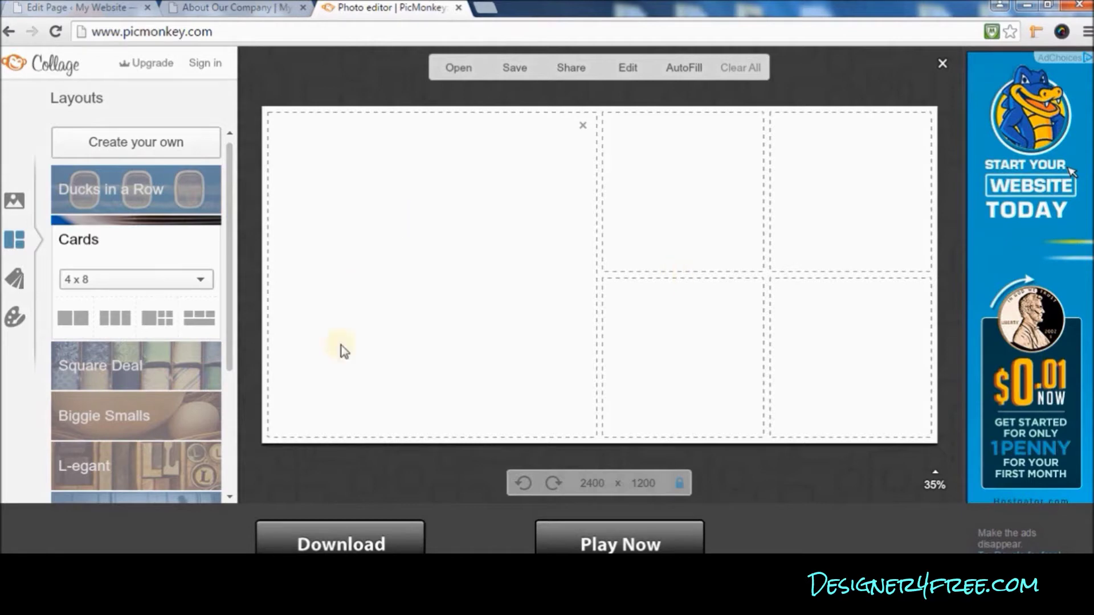
- Place the portrait, office, dog, office interior and team photos into the five cells
{"action": "left_click", "coordinate": [14, 200]}
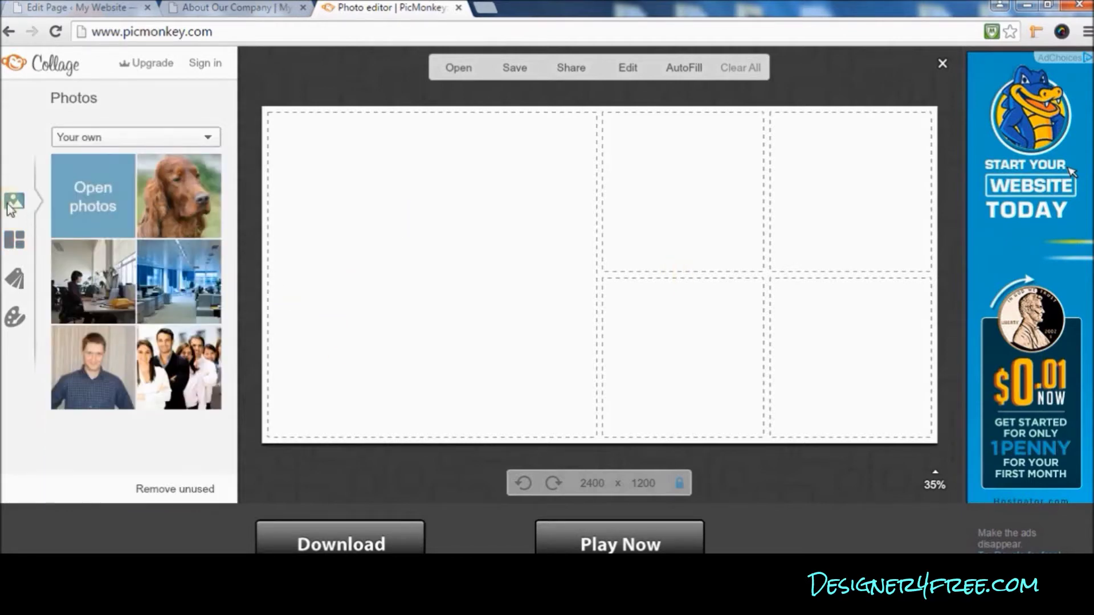
{"action": "left_click_drag", "start_coordinate": [84, 378], "coordinate": [424, 258]}
{"action": "left_click_drag", "start_coordinate": [99, 290], "coordinate": [651, 244]}
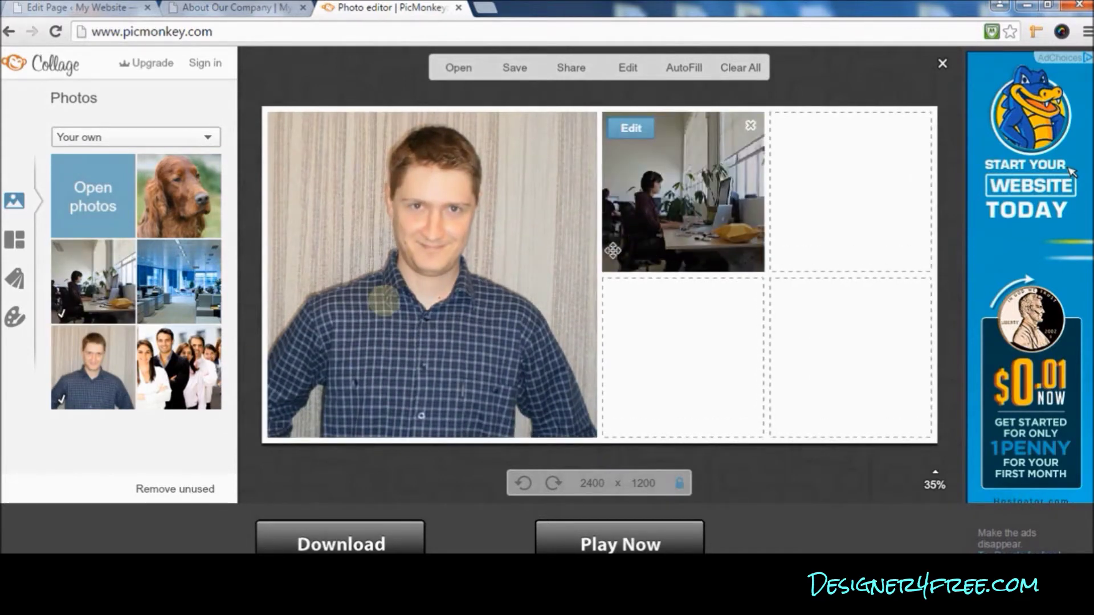
{"action": "left_click_drag", "start_coordinate": [172, 212], "coordinate": [827, 214]}
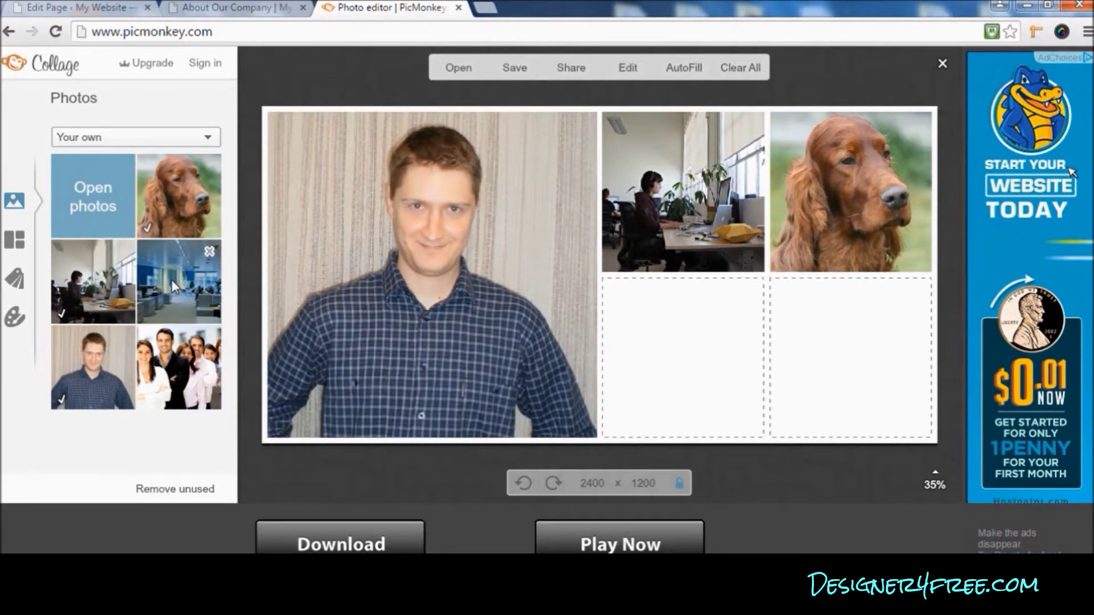
{"action": "left_click_drag", "start_coordinate": [177, 285], "coordinate": [724, 371]}
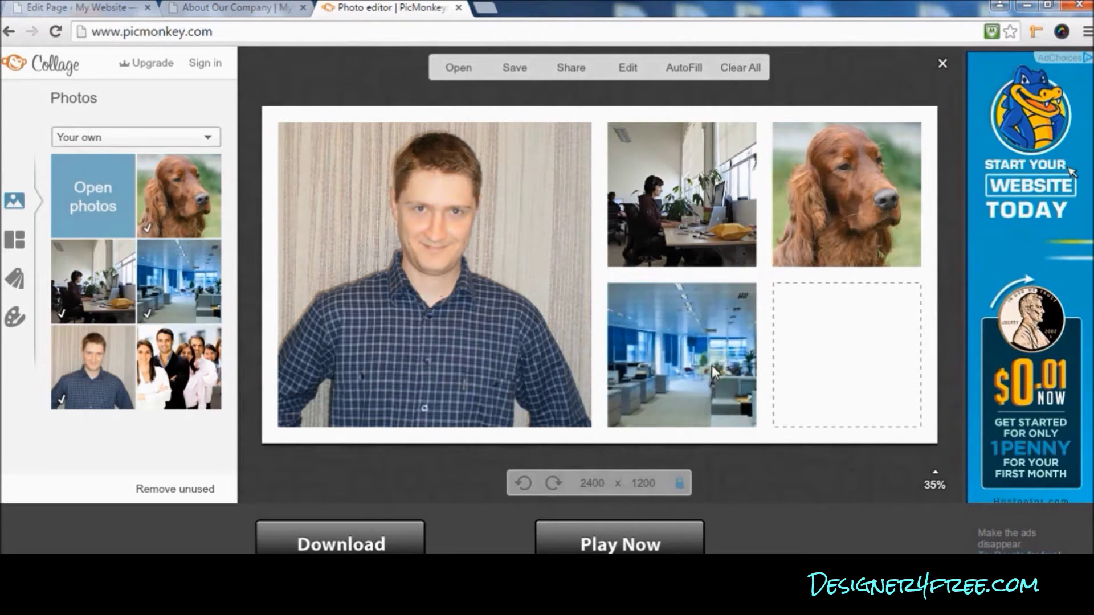
{"action": "left_click_drag", "start_coordinate": [178, 367], "coordinate": [827, 388]}
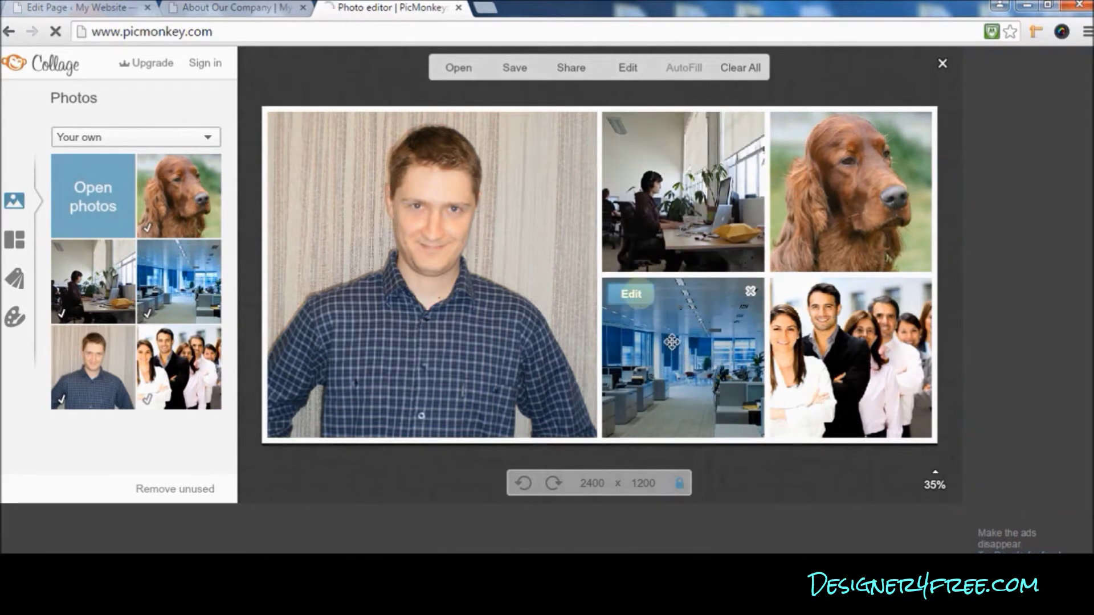
- Enlarge the lower office photo slightly within its cell
{"action": "left_click", "coordinate": [675, 297]}
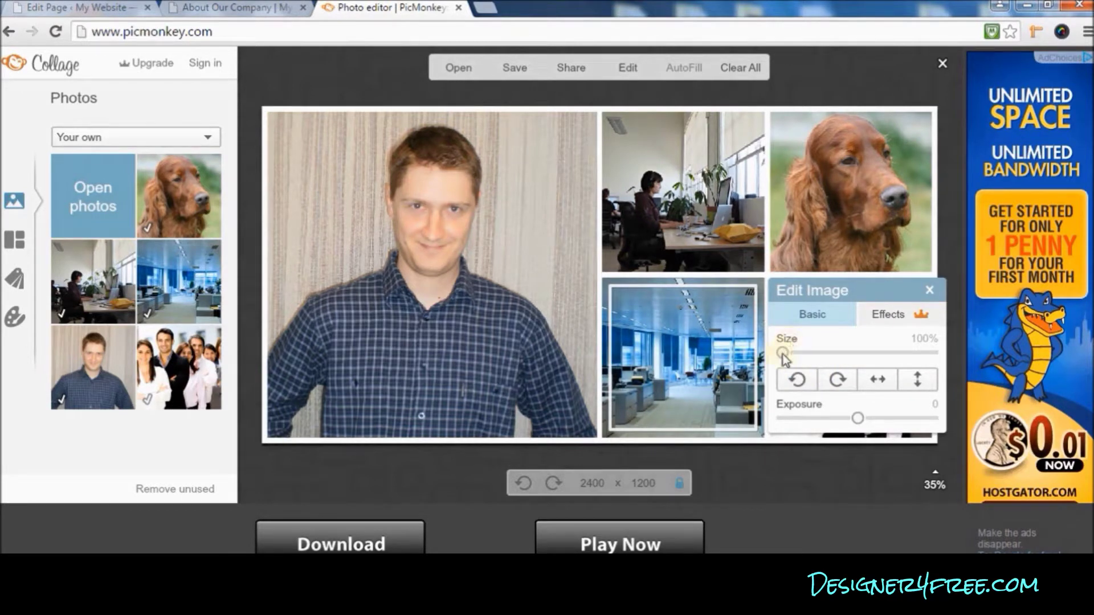
{"action": "left_click_drag", "start_coordinate": [784, 354], "coordinate": [792, 354]}
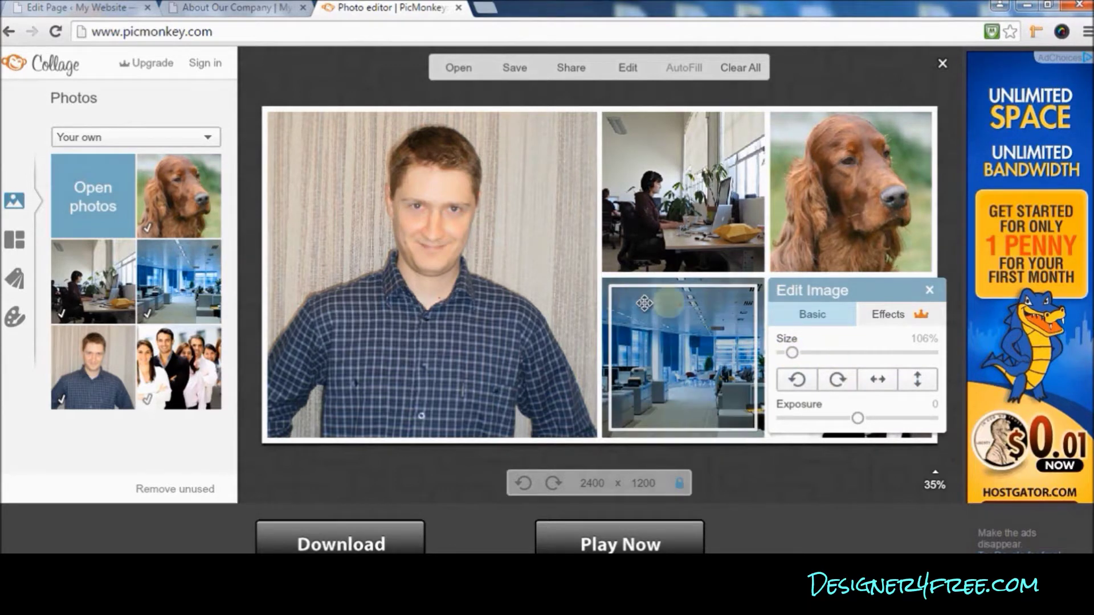
{"action": "left_click", "coordinate": [929, 290]}
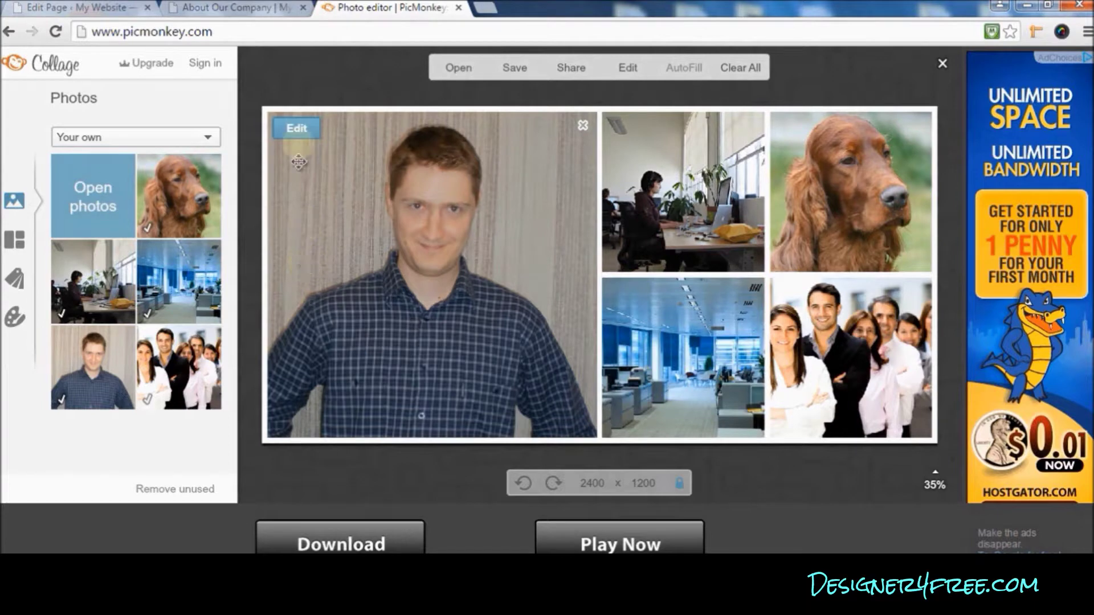
{"action": "left_click", "coordinate": [253, 10]}
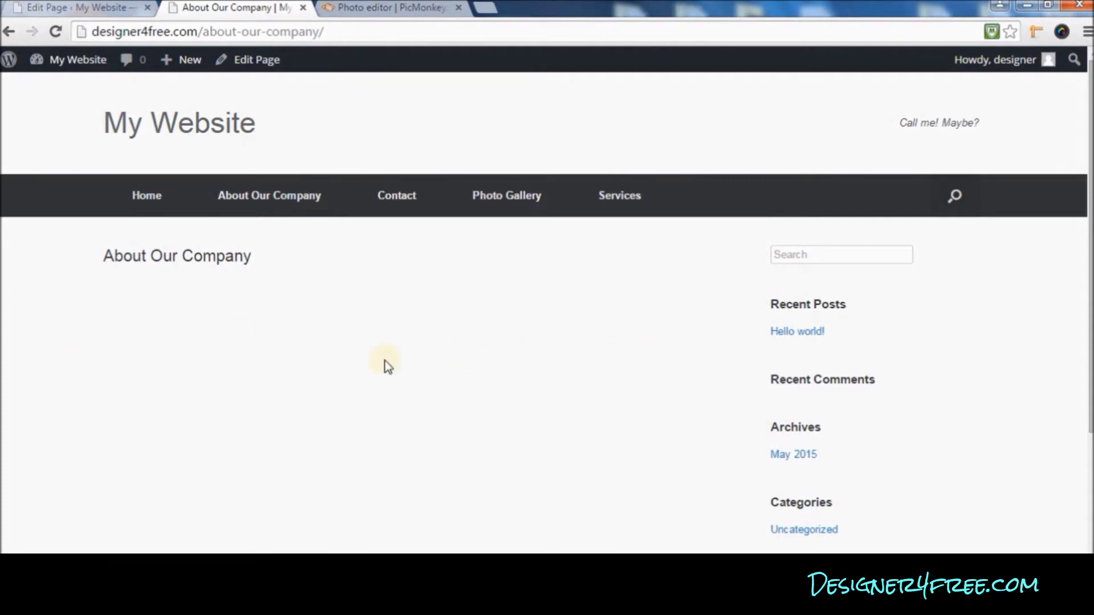
{"action": "left_click", "coordinate": [367, 8]}
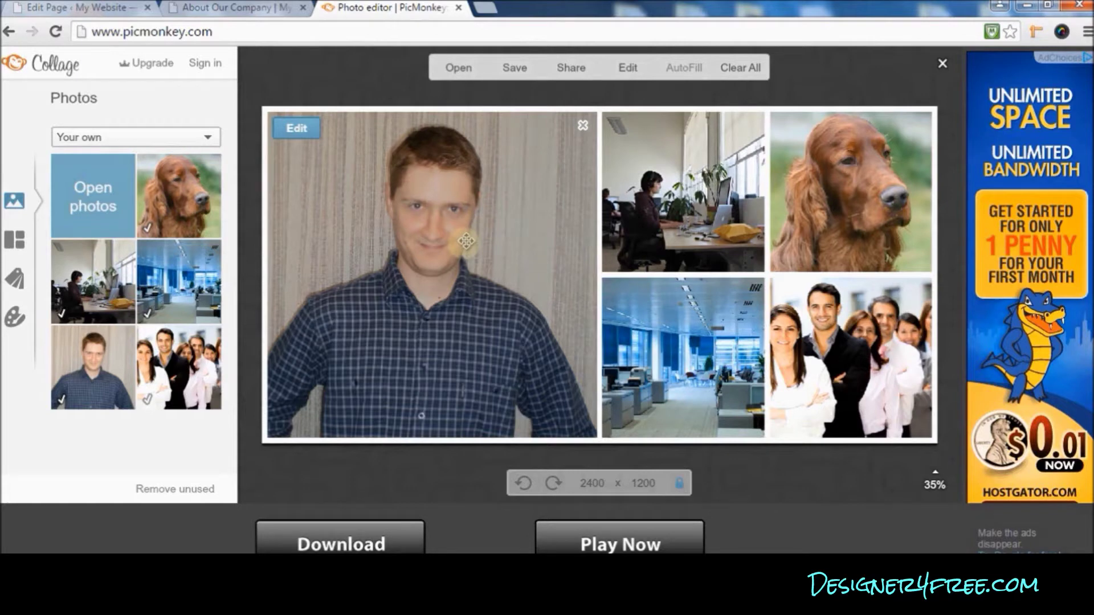
- Resize the collage to a width of 770 pixels (770 × 385)
{"action": "left_click", "coordinate": [600, 481]}
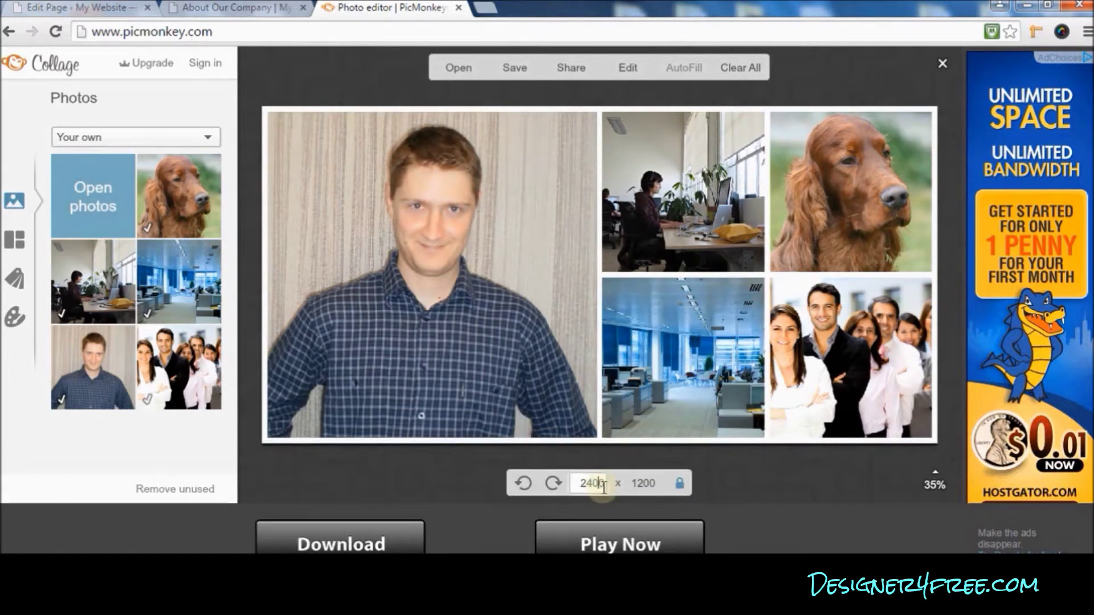
{"action": "type", "text": "770"}
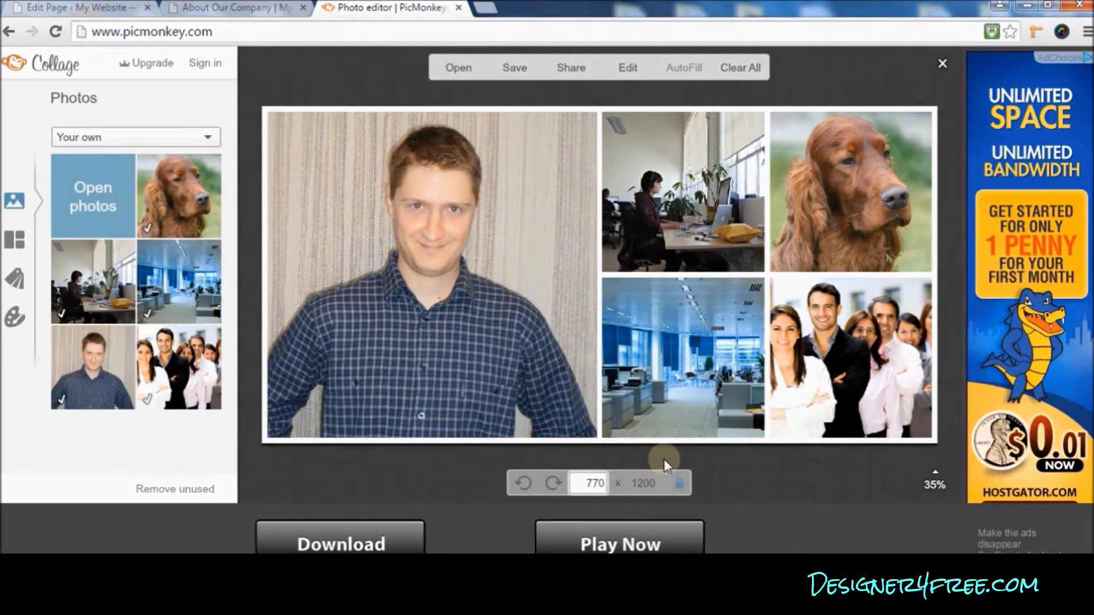
{"action": "key", "text": "Return"}
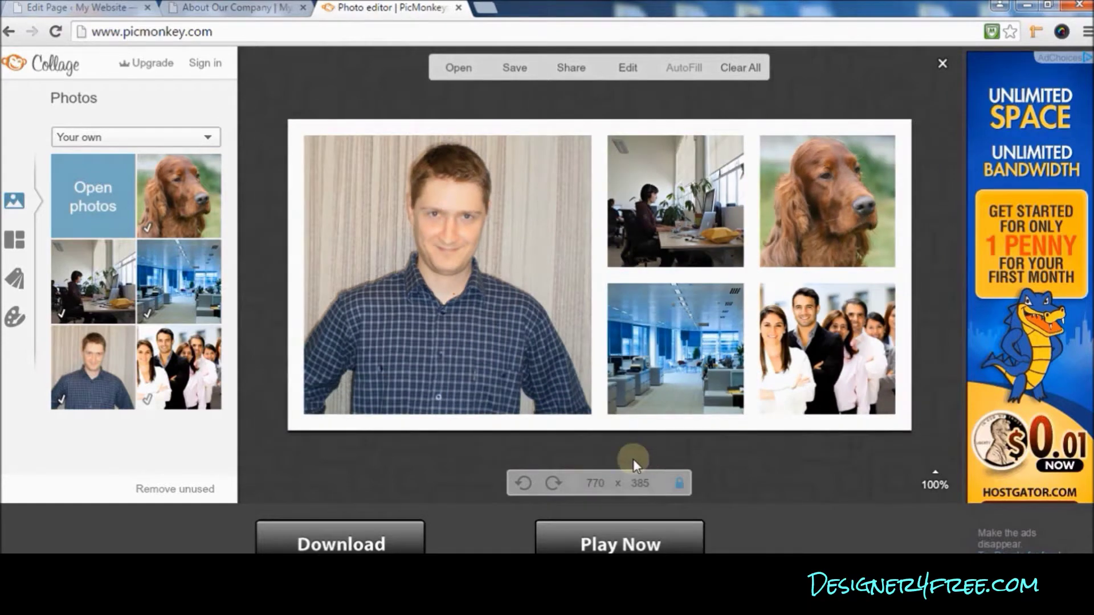
- Save the collage to the computer at highest quality as about-our-company222
{"action": "left_click", "coordinate": [523, 68]}
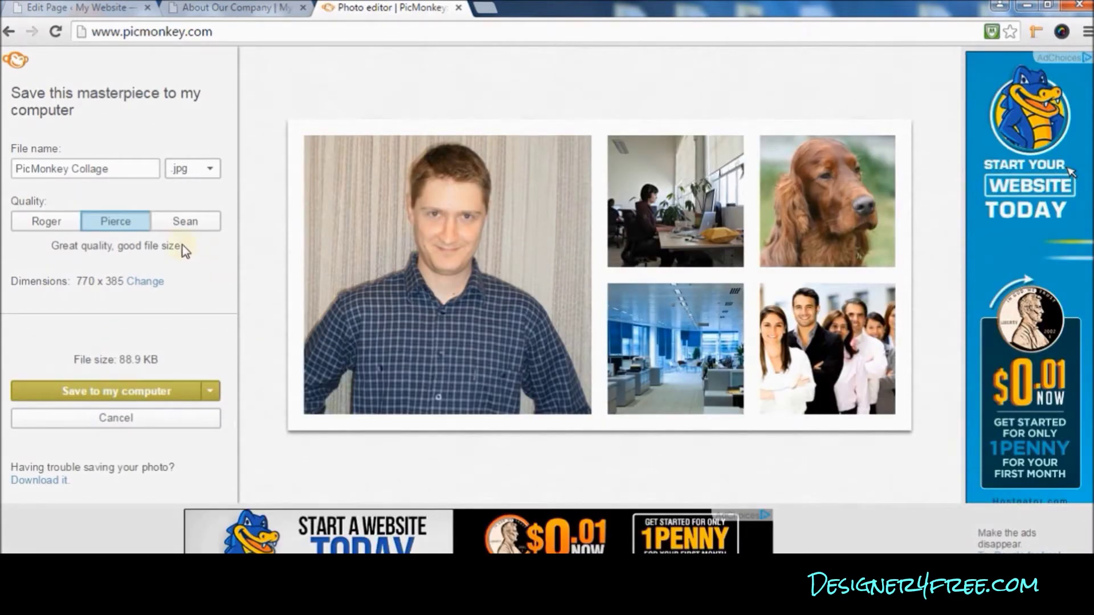
{"action": "left_click", "coordinate": [196, 231]}
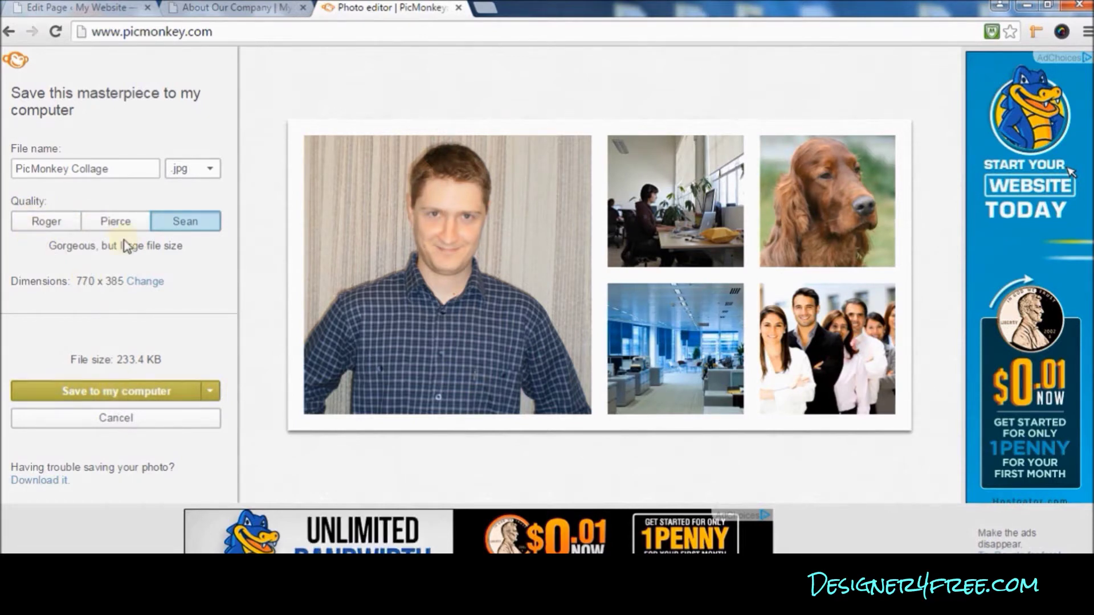
{"action": "left_click_drag", "start_coordinate": [118, 168], "coordinate": [1, 168]}
{"action": "type", "text": "a"}
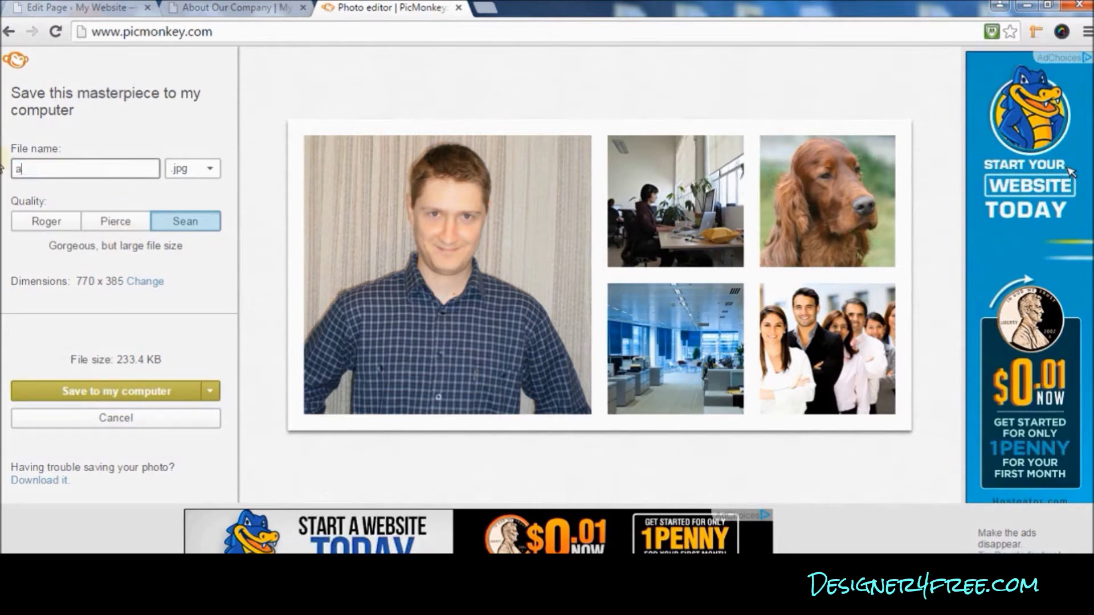
{"action": "type", "text": "bout-ou"}
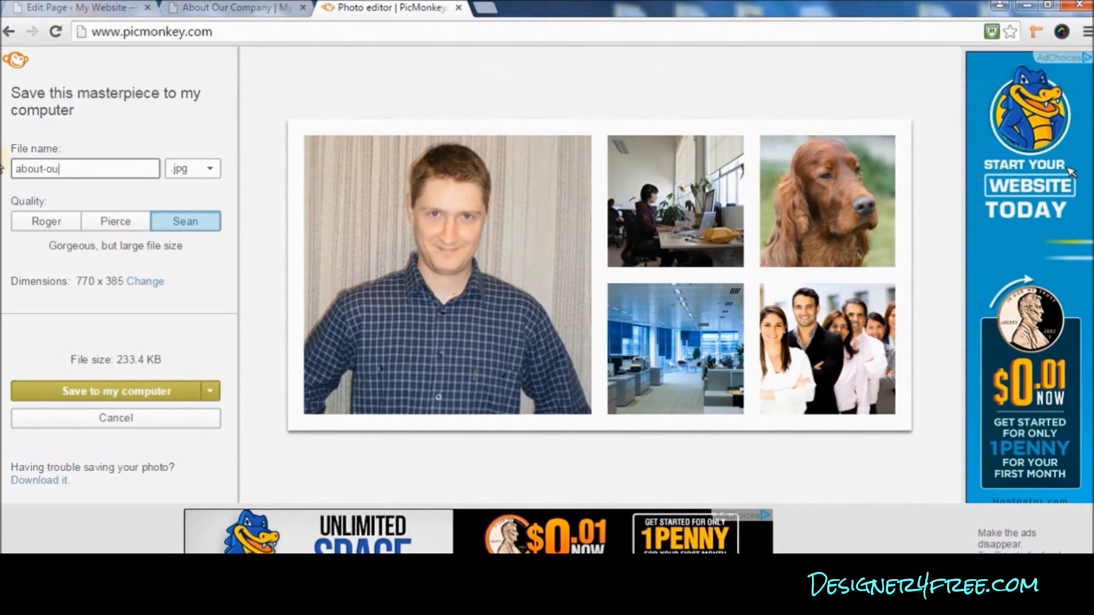
{"action": "type", "text": "r-company"}
{"action": "left_click", "coordinate": [103, 394]}
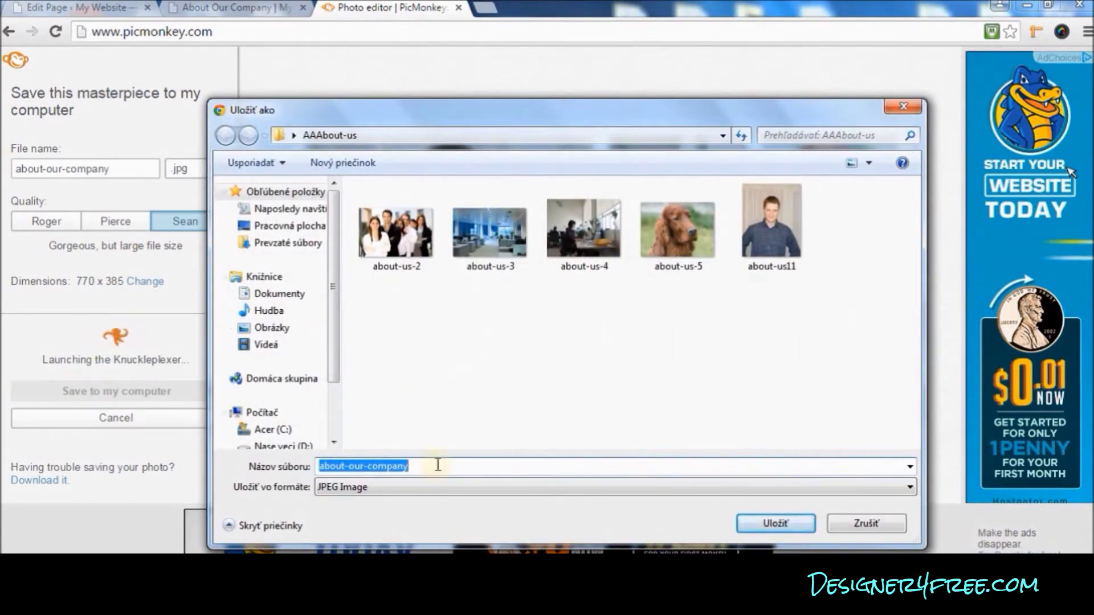
{"action": "left_click", "coordinate": [436, 467]}
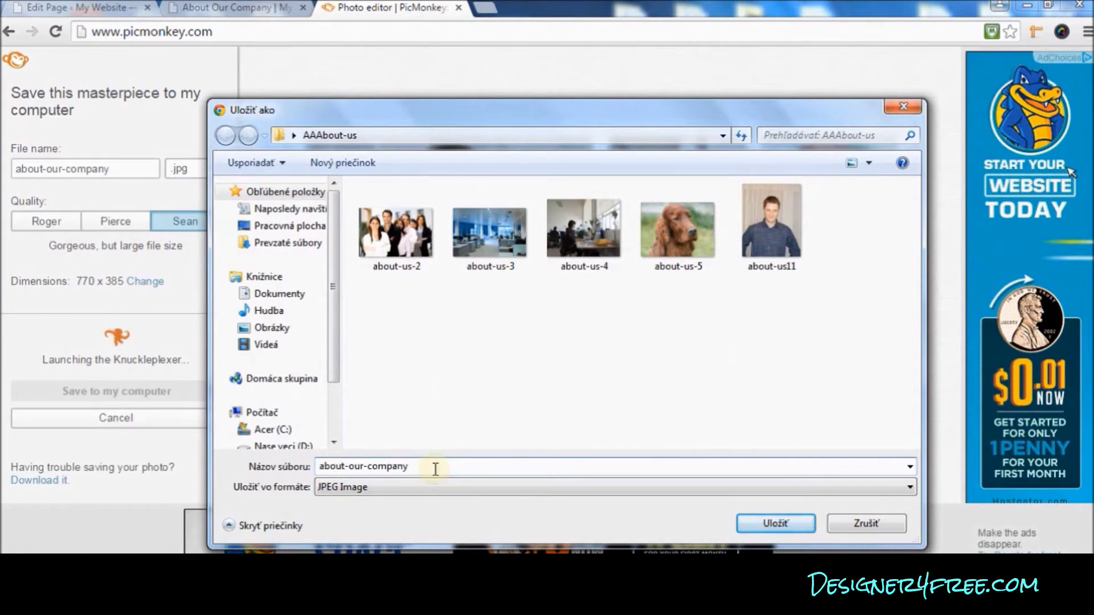
{"action": "type", "text": "222"}
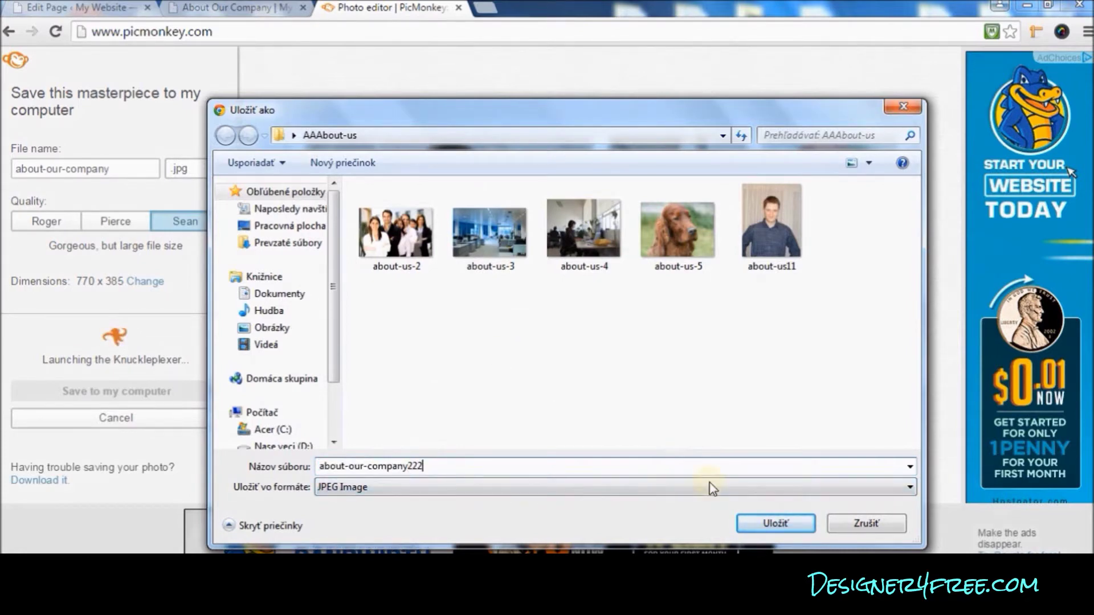
{"action": "left_click", "coordinate": [775, 524]}
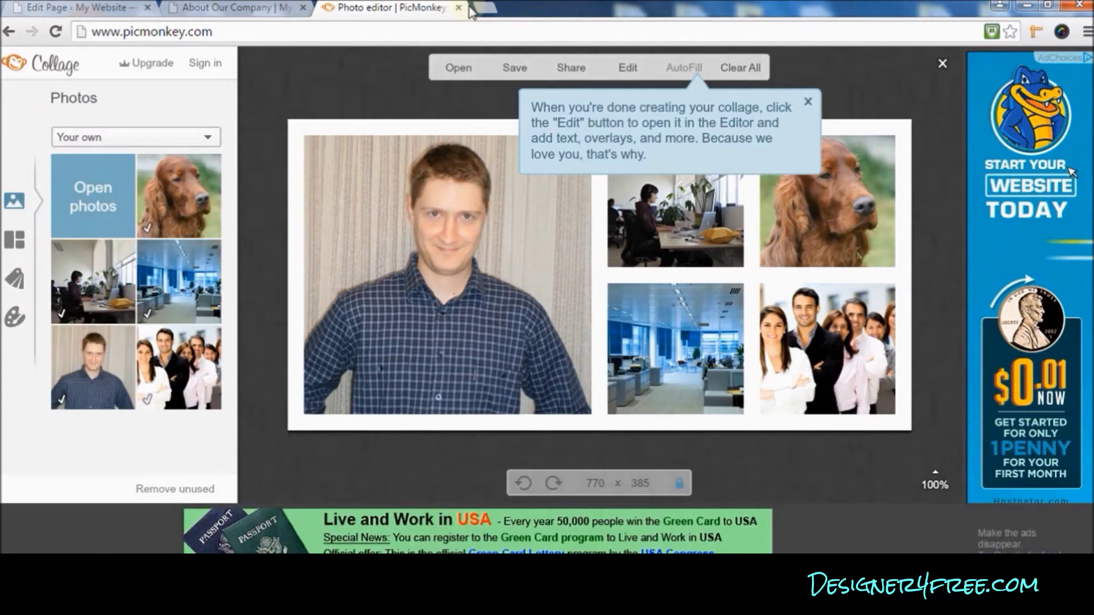
- Upload the about-our-company222 collage in WordPress's Insert Media window
{"action": "left_click", "coordinate": [460, 8]}
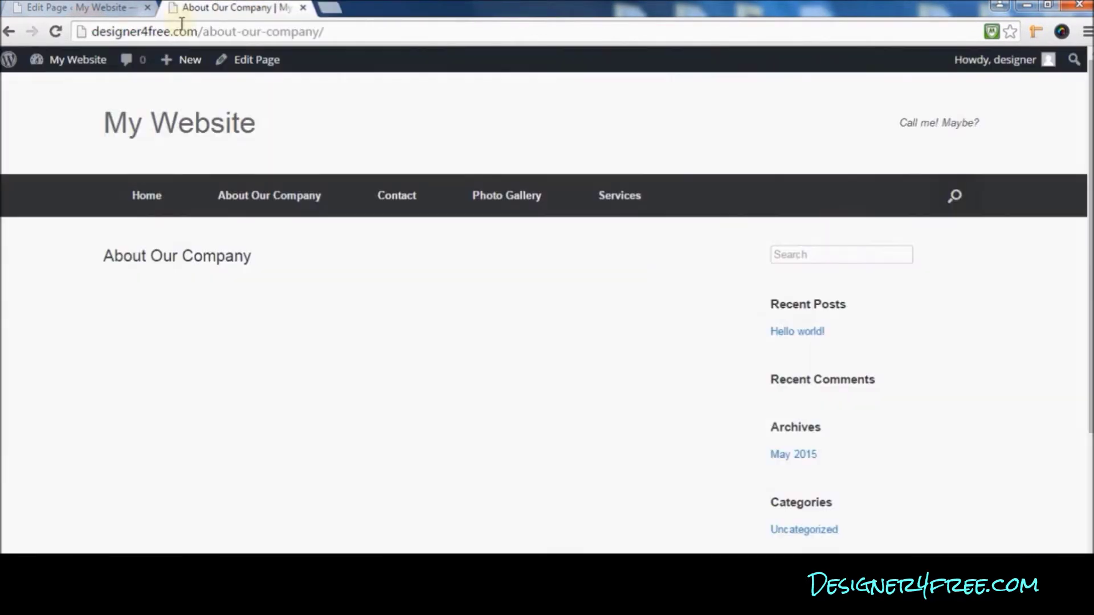
{"action": "left_click", "coordinate": [73, 6]}
{"action": "left_click", "coordinate": [619, 340]}
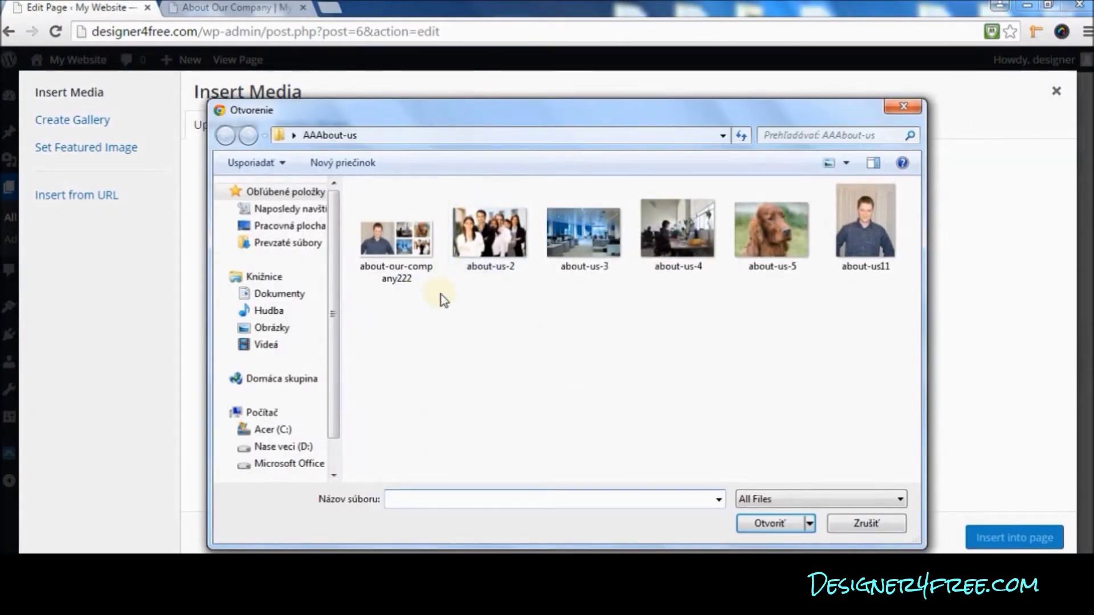
{"action": "double_click", "coordinate": [408, 246]}
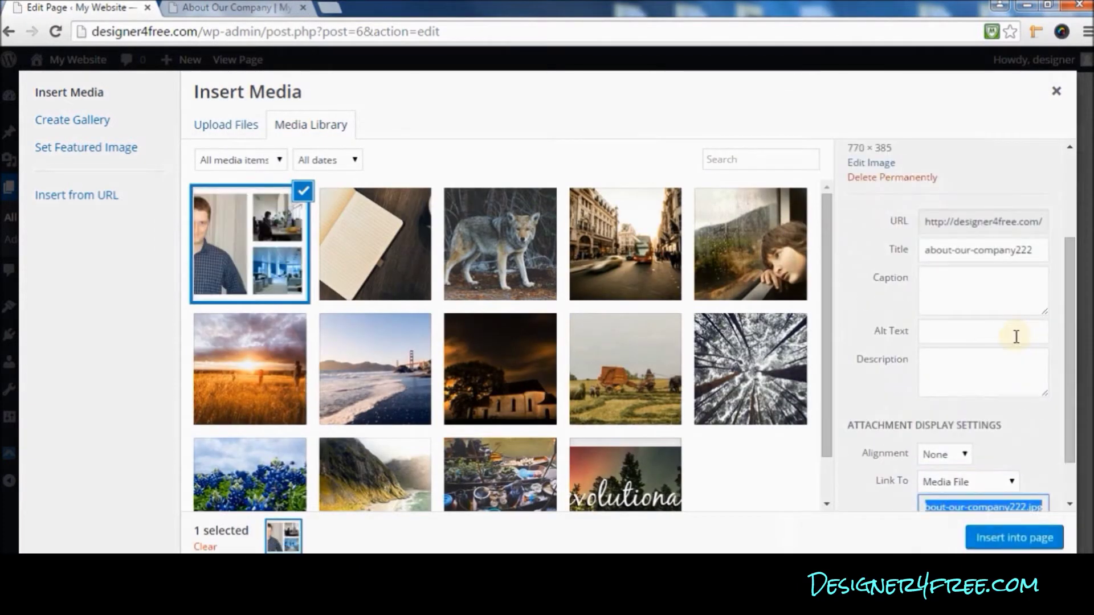
- Insert the collage into the page at Full Size with Link To set to None
{"action": "scroll", "coordinate": [869, 411], "scroll_direction": "down", "scroll_amount": 1}
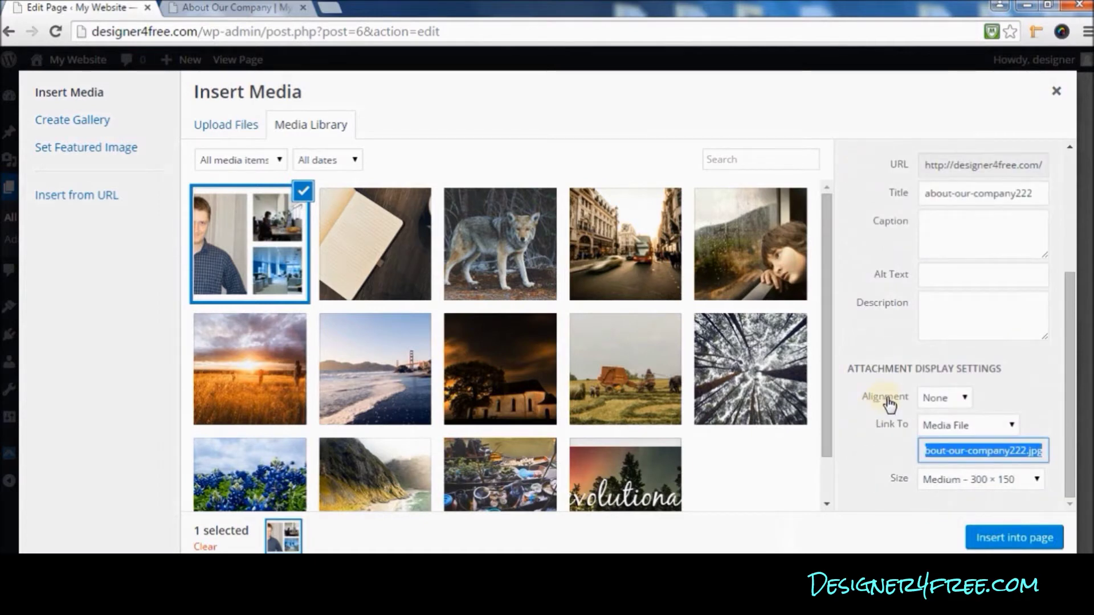
{"action": "left_click", "coordinate": [1034, 482]}
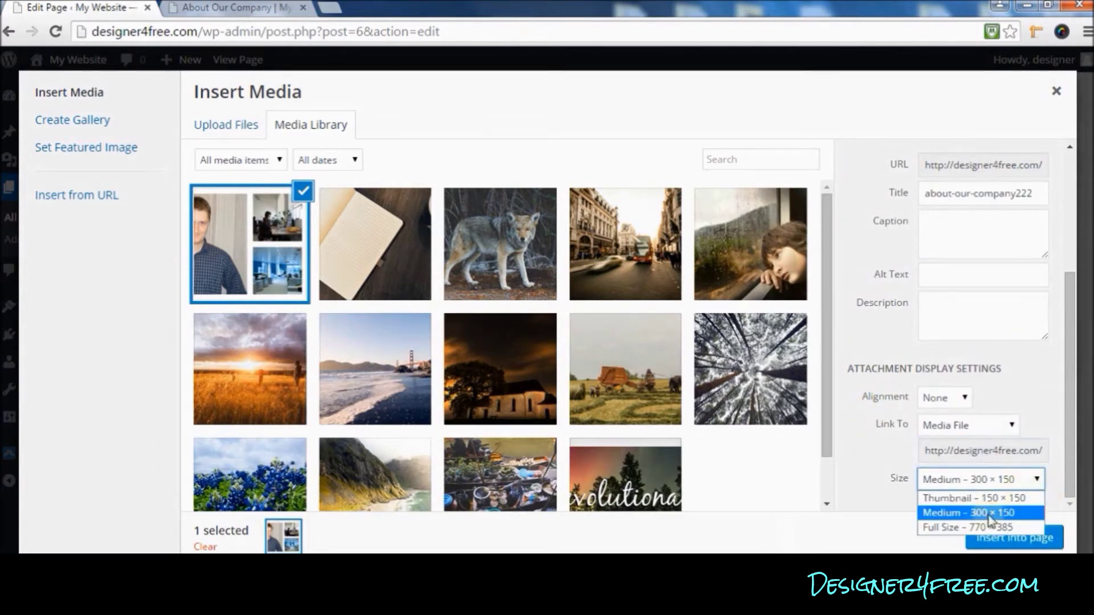
{"action": "left_click", "coordinate": [979, 529]}
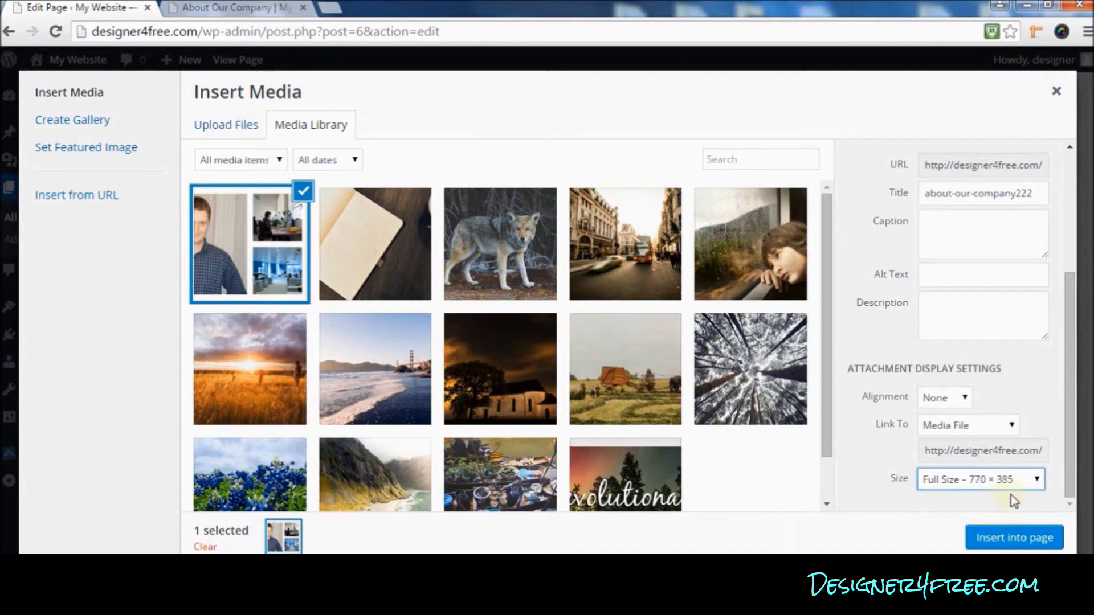
{"action": "left_click", "coordinate": [1004, 426]}
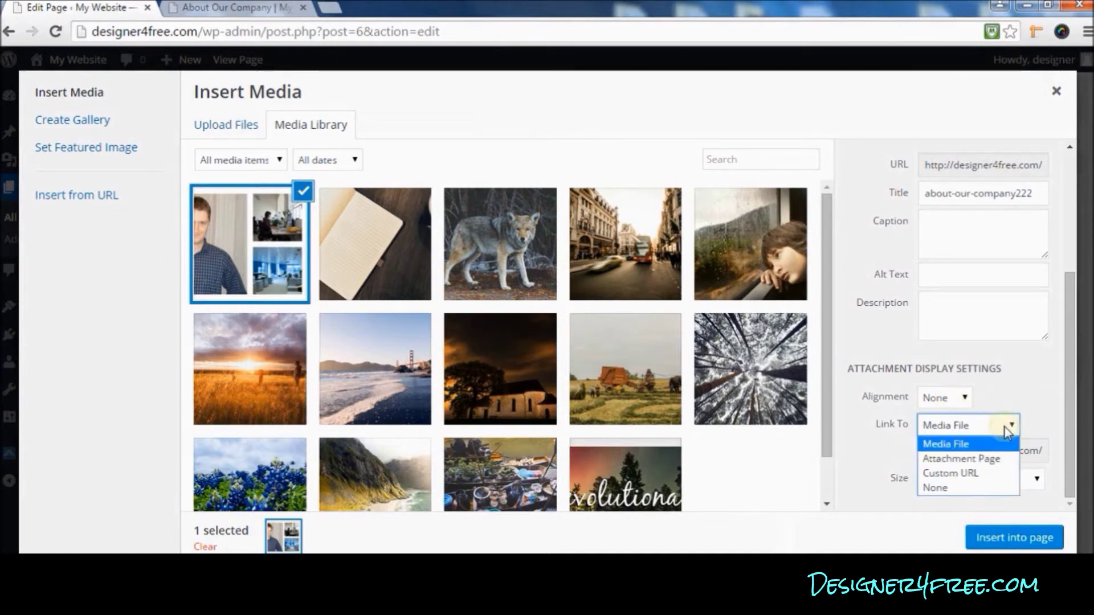
{"action": "left_click", "coordinate": [969, 488]}
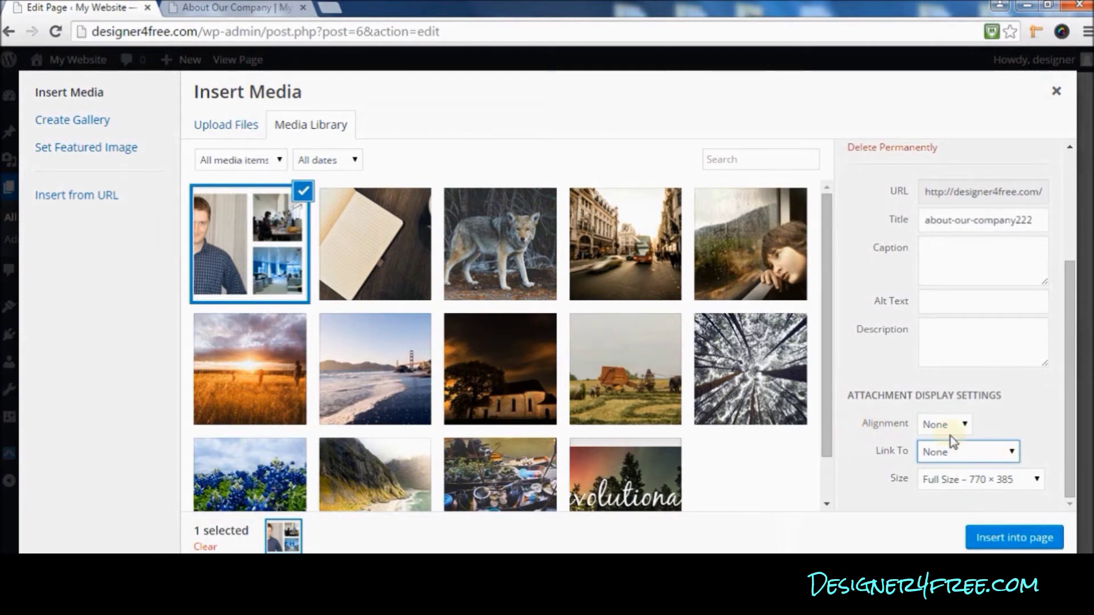
{"action": "left_click", "coordinate": [1012, 537]}
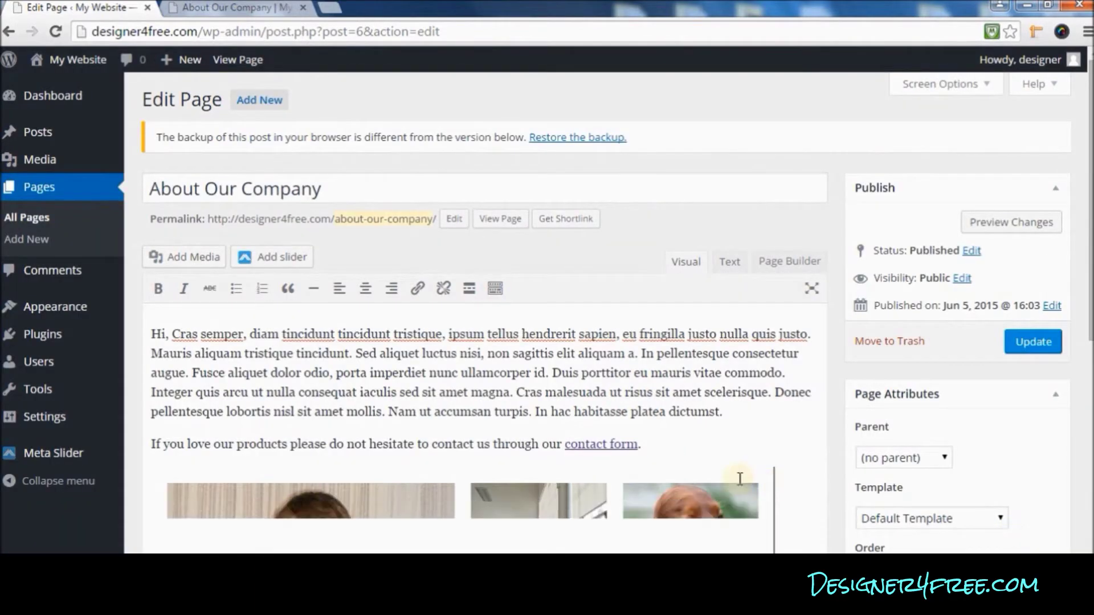
- Update the About Our Company page so the inserted collage is saved
{"action": "scroll", "coordinate": [313, 362], "scroll_direction": "down", "scroll_amount": 1}
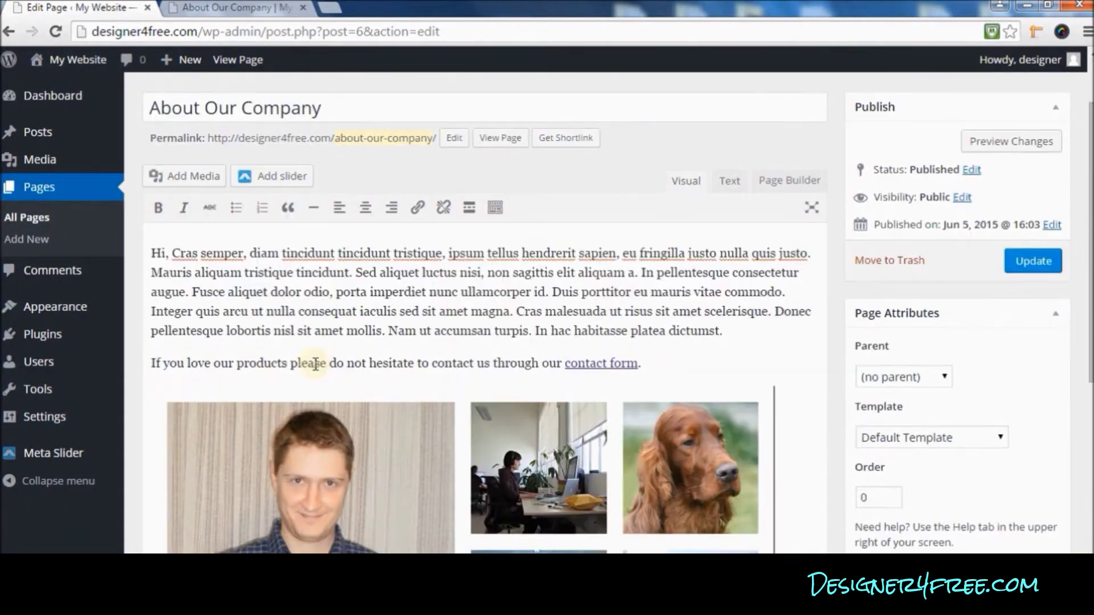
{"action": "scroll", "coordinate": [313, 370], "scroll_direction": "down", "scroll_amount": 1}
{"action": "left_click", "coordinate": [1042, 183]}
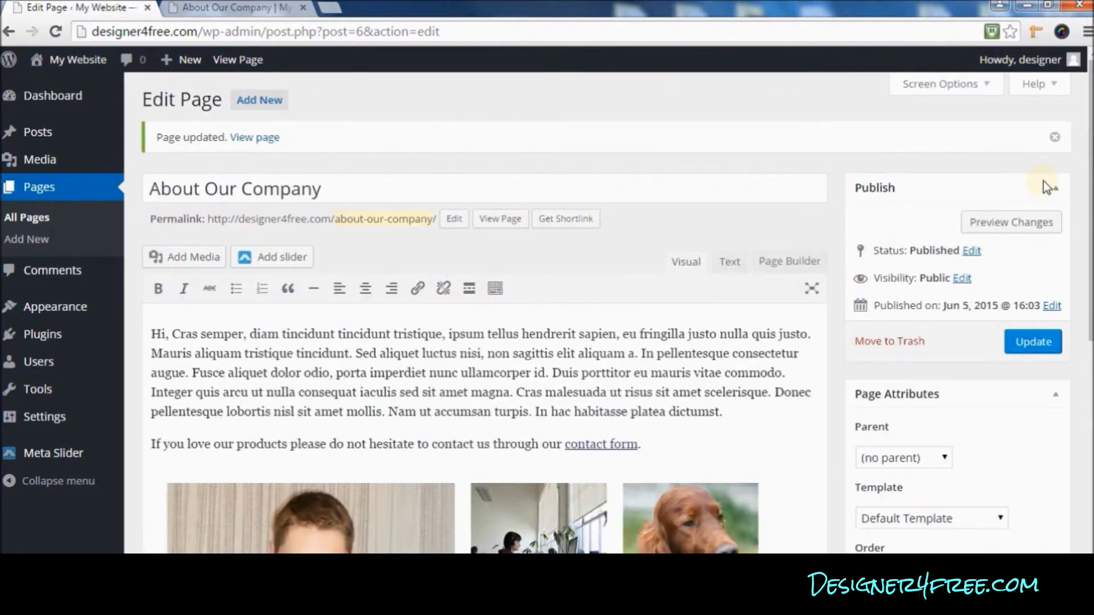
- Reload the live About Our Company page, review its collage and sidebar, then return to the editor
{"action": "left_click", "coordinate": [251, 5]}
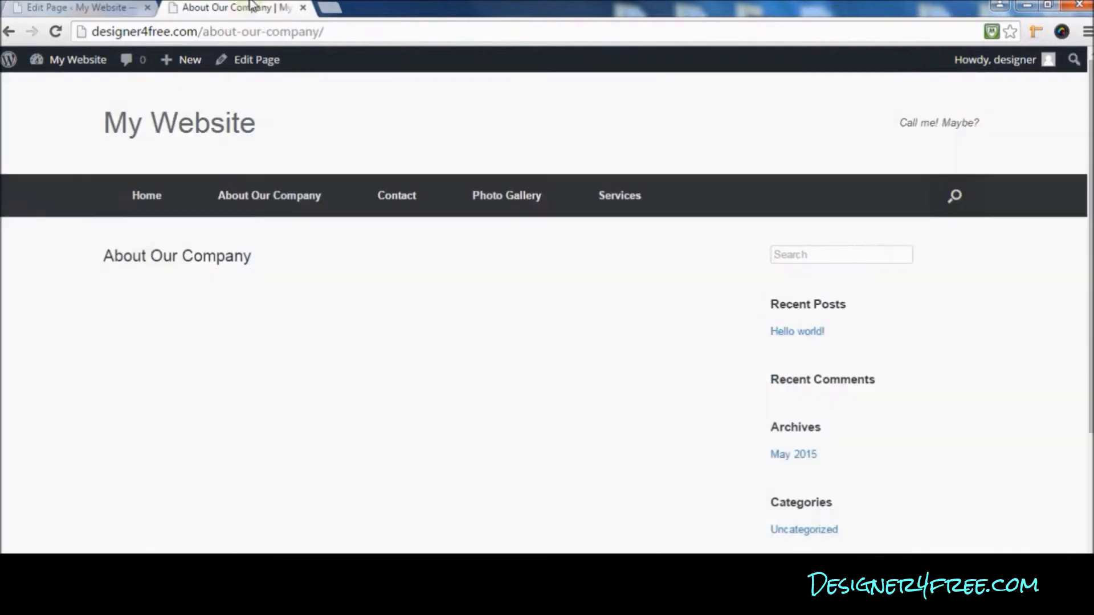
{"action": "left_click", "coordinate": [54, 33]}
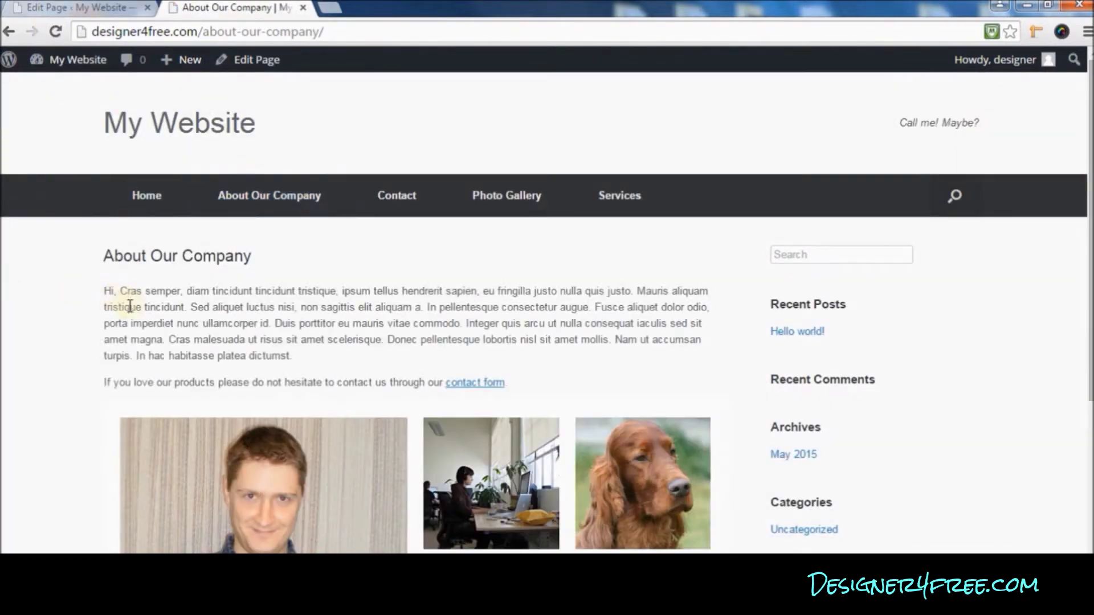
{"action": "scroll", "coordinate": [85, 359], "scroll_direction": "down", "scroll_amount": 5}
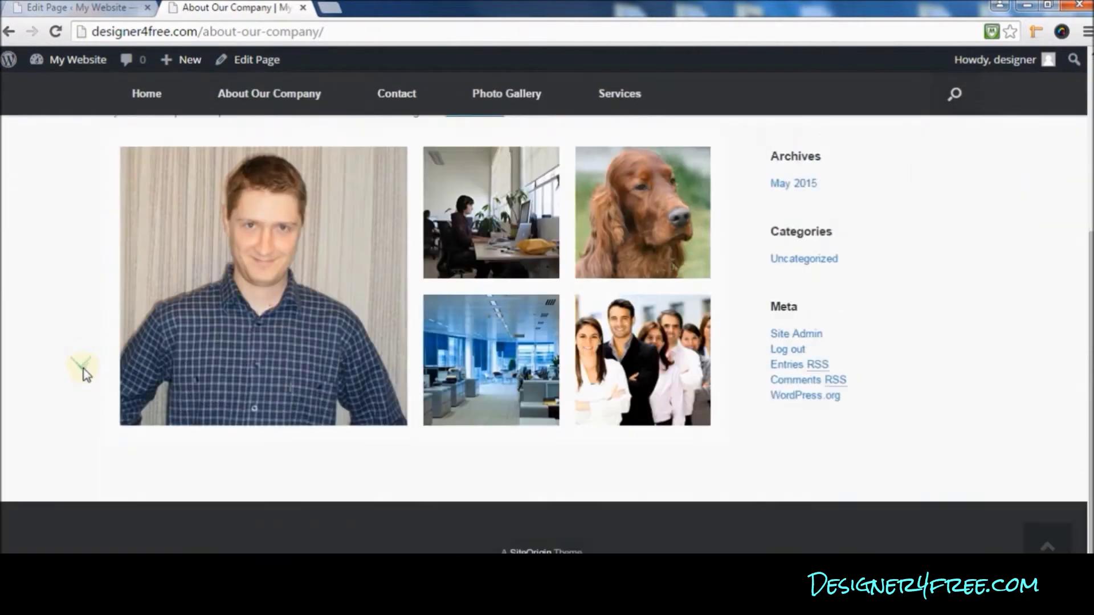
{"action": "scroll", "coordinate": [87, 367], "scroll_direction": "up", "scroll_amount": 3}
{"action": "scroll", "coordinate": [89, 370], "scroll_direction": "up", "scroll_amount": 2}
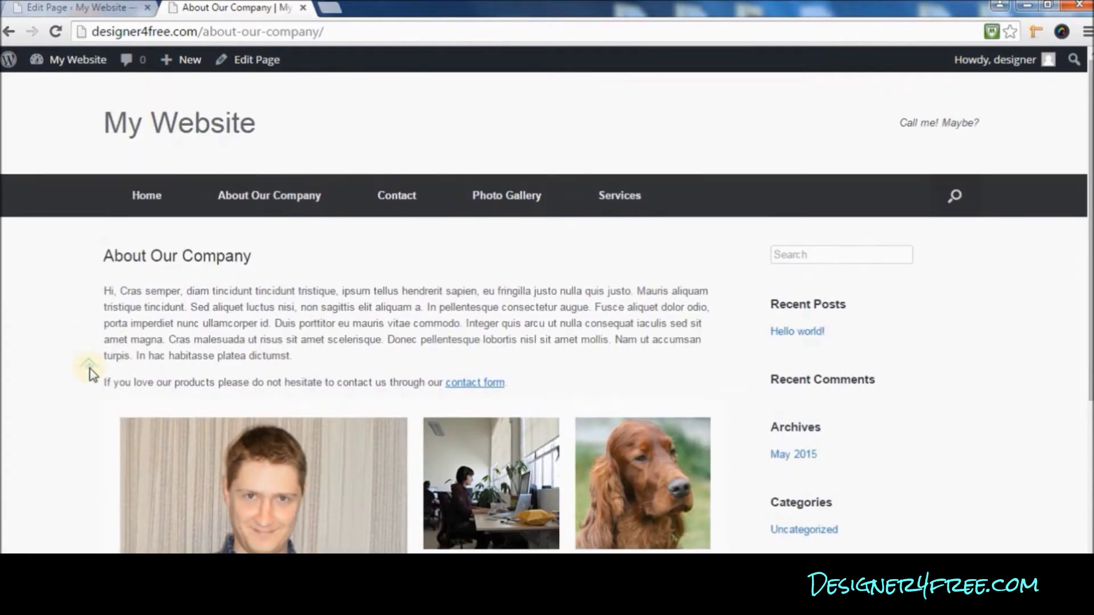
{"action": "scroll", "coordinate": [93, 376], "scroll_direction": "down", "scroll_amount": 3}
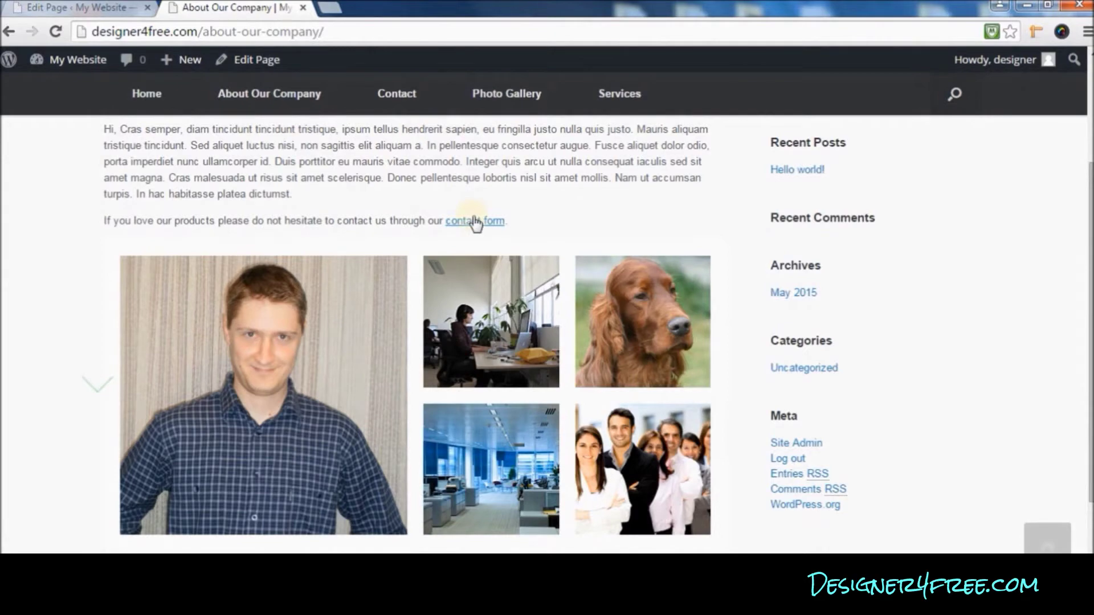
{"action": "scroll", "coordinate": [60, 368], "scroll_direction": "up", "scroll_amount": 2}
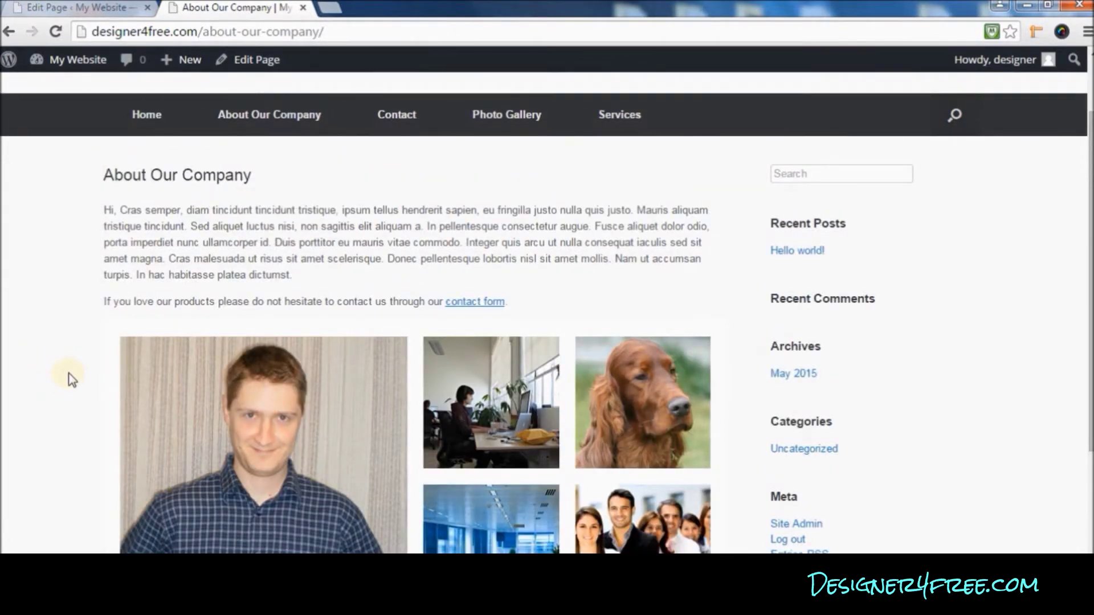
{"action": "scroll", "coordinate": [67, 378], "scroll_direction": "down", "scroll_amount": 3}
{"action": "scroll", "coordinate": [69, 378], "scroll_direction": "up", "scroll_amount": 4}
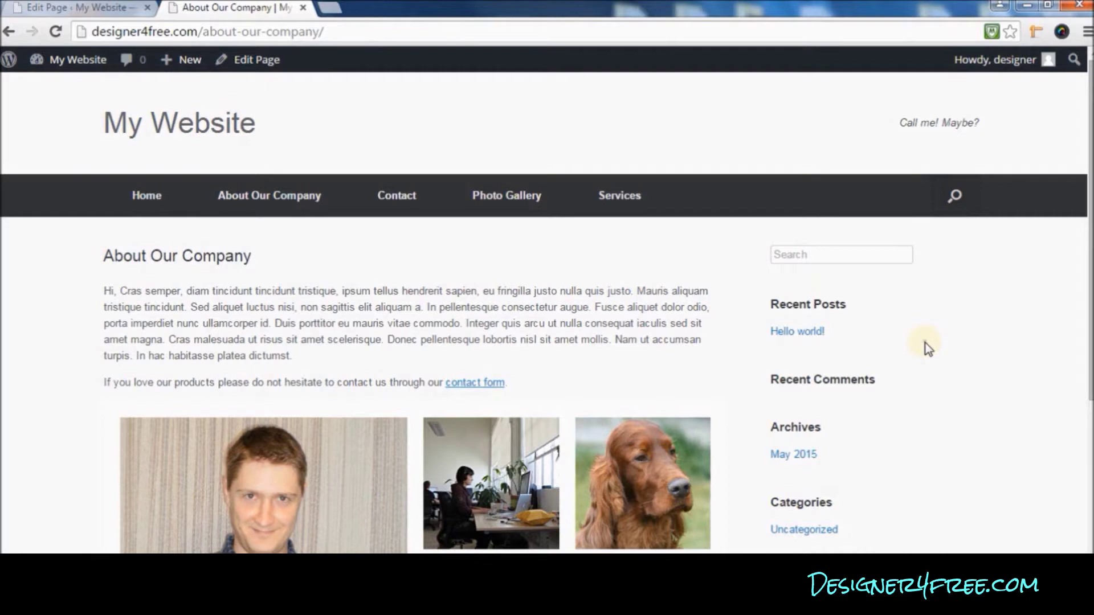
{"action": "scroll", "coordinate": [917, 357], "scroll_direction": "down", "scroll_amount": 5}
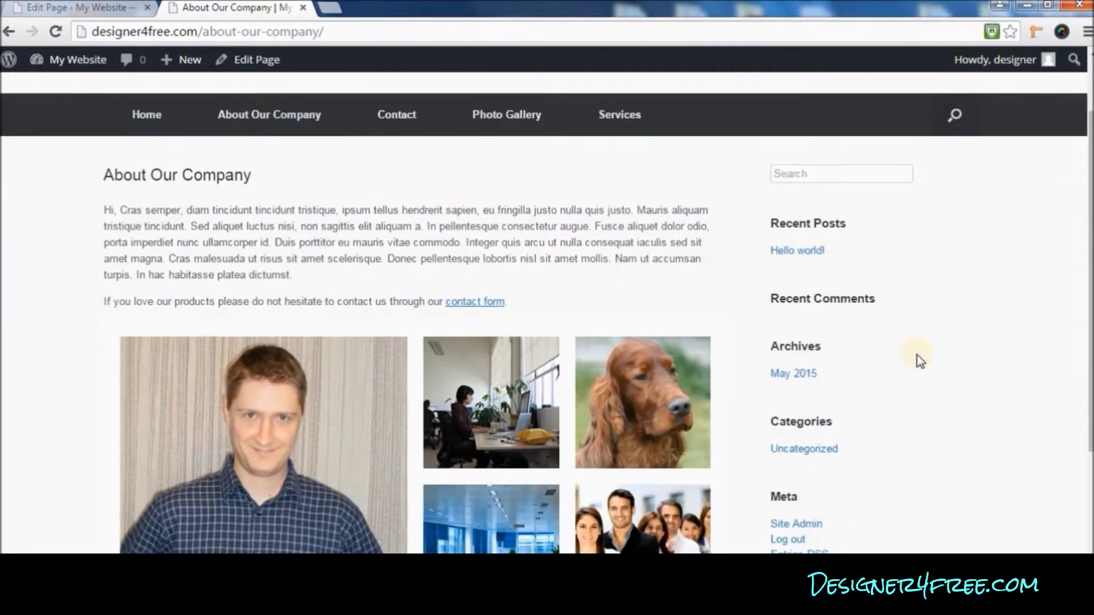
{"action": "scroll", "coordinate": [917, 359], "scroll_direction": "up", "scroll_amount": 3}
{"action": "scroll", "coordinate": [917, 356], "scroll_direction": "up", "scroll_amount": 2}
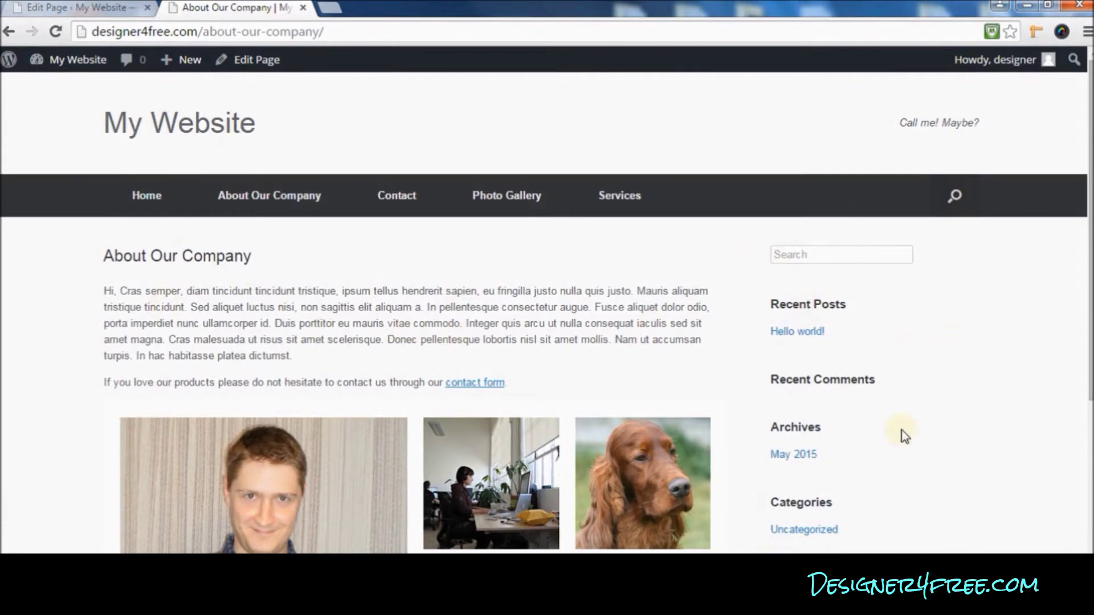
{"action": "left_click", "coordinate": [67, 7]}
- Check the live About Our Company page, which still shows the default Search sidebar widget
{"action": "mouse_move", "coordinate": [57, 306]}
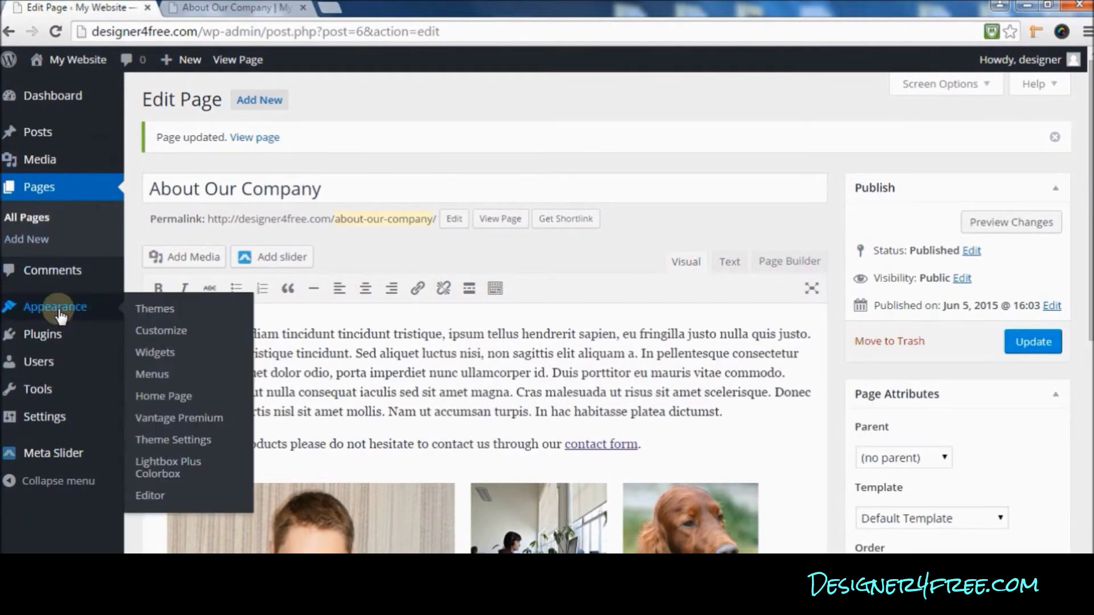
{"action": "left_click", "coordinate": [171, 363]}
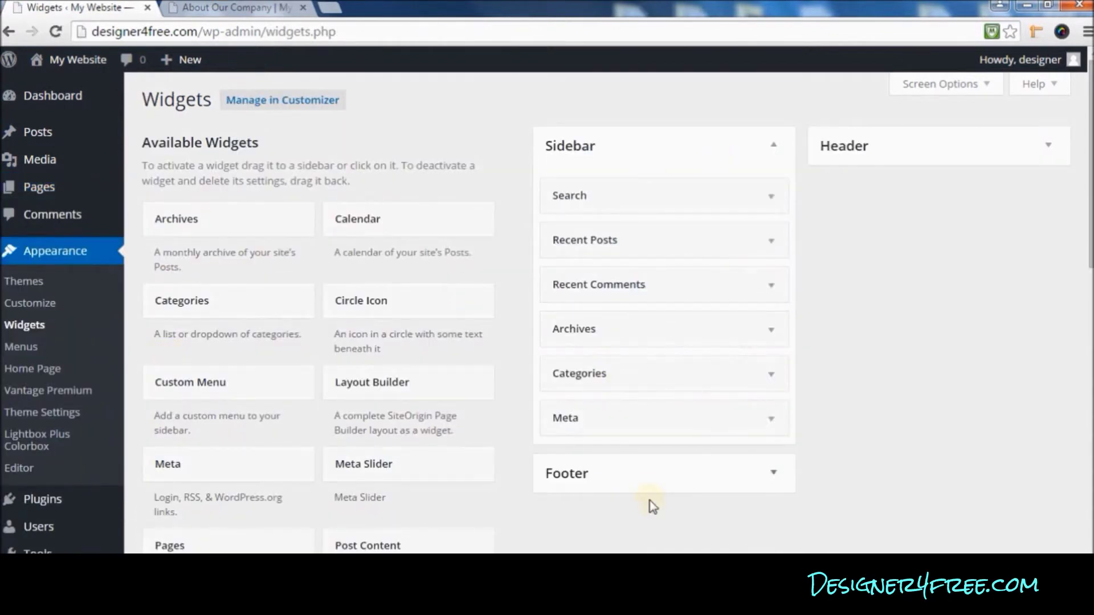
{"action": "left_click", "coordinate": [251, 8]}
{"action": "left_click", "coordinate": [873, 258]}
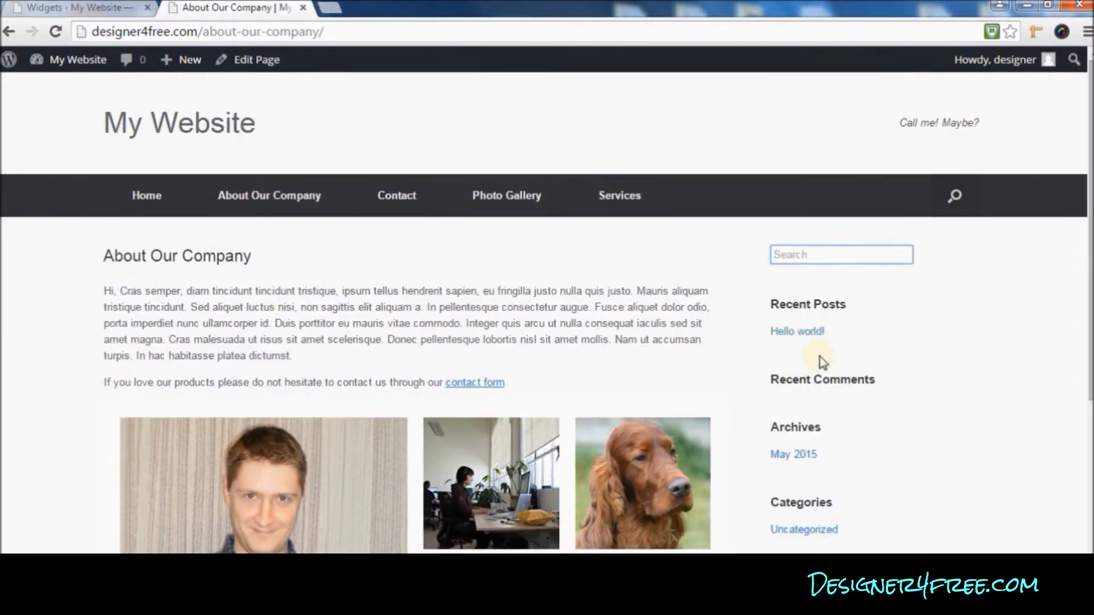
{"action": "scroll", "coordinate": [831, 374], "scroll_direction": "down", "scroll_amount": 2}
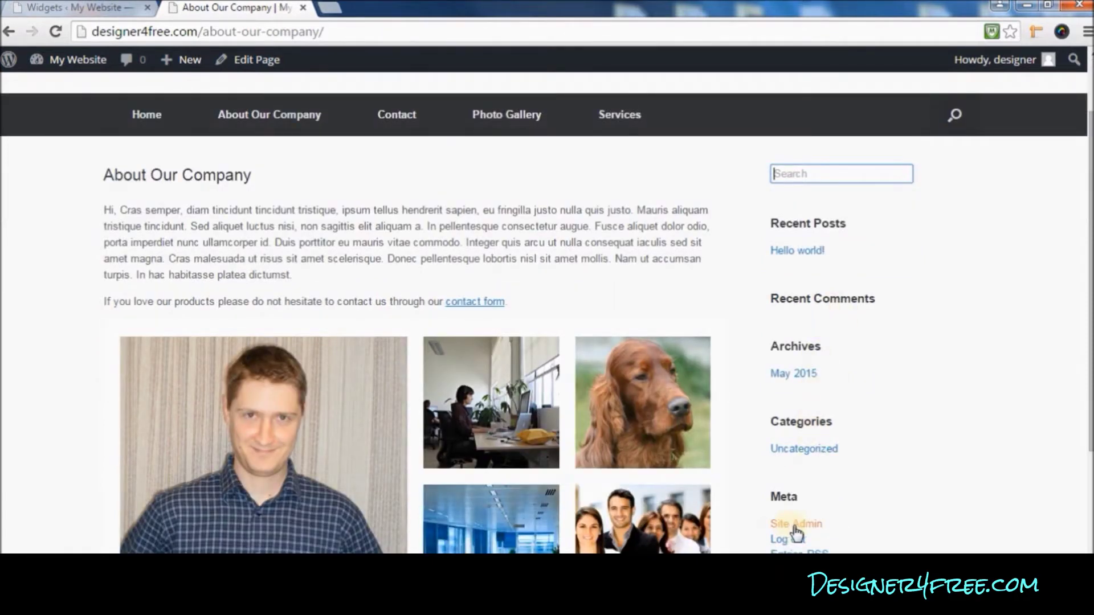
{"action": "left_click", "coordinate": [85, 8]}
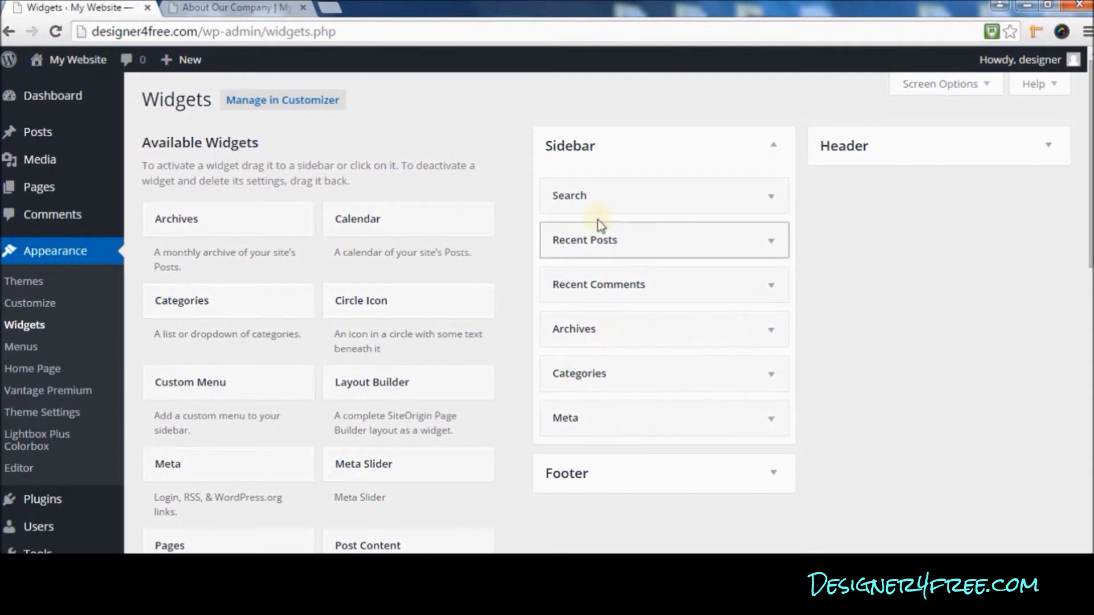
- Drag Search, Recent Posts, Recent Comments and Meta out of the sidebar, then reload the live page
{"action": "left_click_drag", "start_coordinate": [619, 191], "coordinate": [264, 171]}
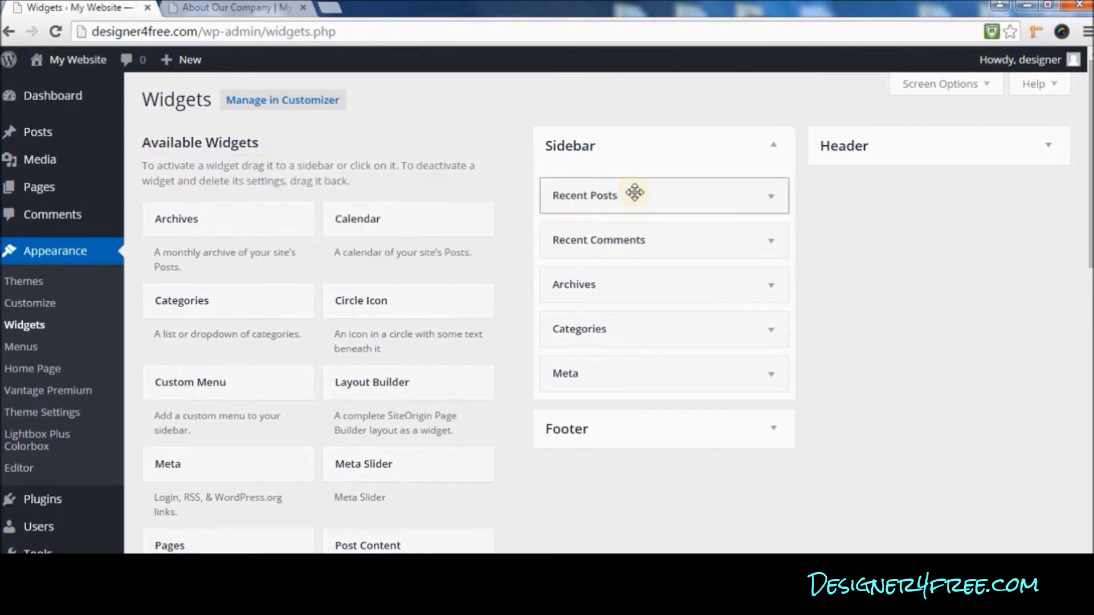
{"action": "left_click_drag", "start_coordinate": [637, 195], "coordinate": [395, 210]}
{"action": "left_click_drag", "start_coordinate": [570, 196], "coordinate": [445, 191]}
{"action": "left_click_drag", "start_coordinate": [623, 196], "coordinate": [433, 200]}
{"action": "left_click", "coordinate": [228, 7]}
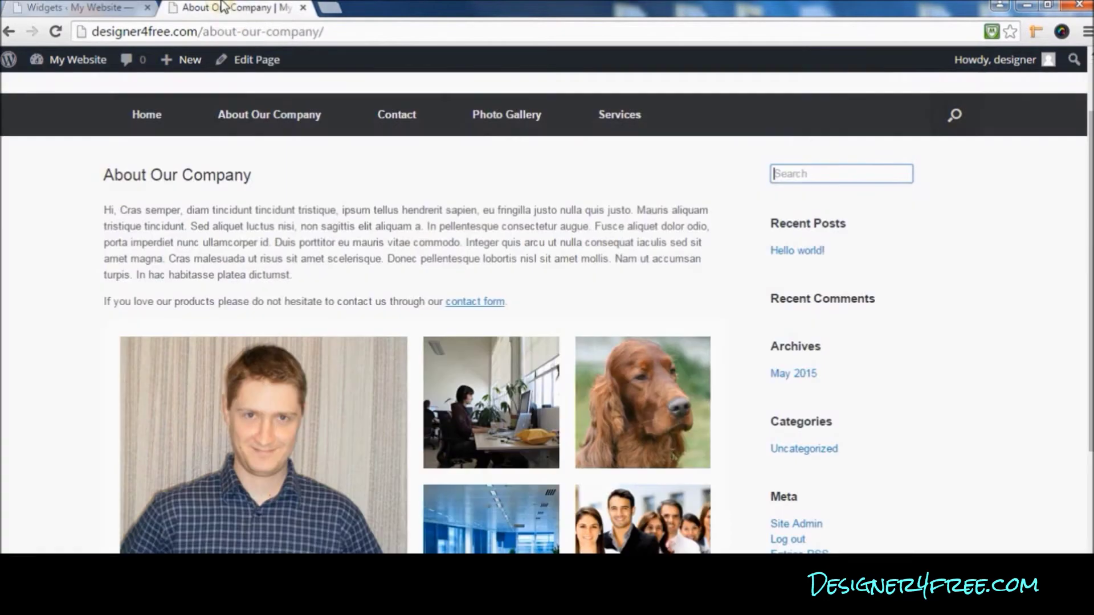
{"action": "left_click", "coordinate": [55, 32]}
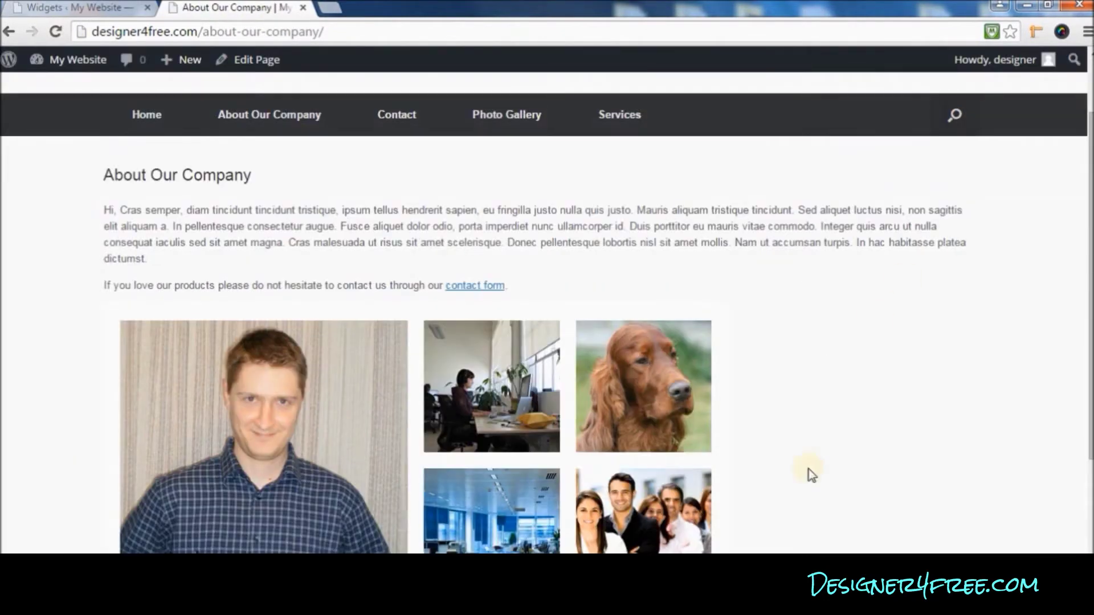
{"action": "scroll", "coordinate": [811, 475], "scroll_direction": "down", "scroll_amount": 1}
{"action": "scroll", "coordinate": [829, 381], "scroll_direction": "up", "scroll_amount": 3}
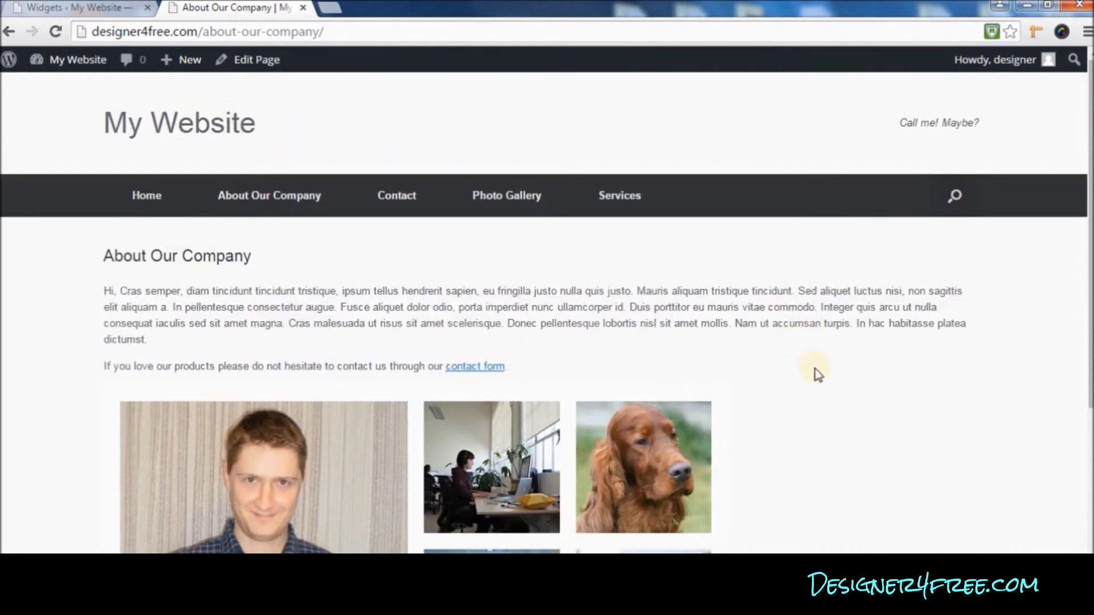
- Drag a Text widget into the sidebar and title it 'People Who Love Us'
{"action": "left_click", "coordinate": [84, 7]}
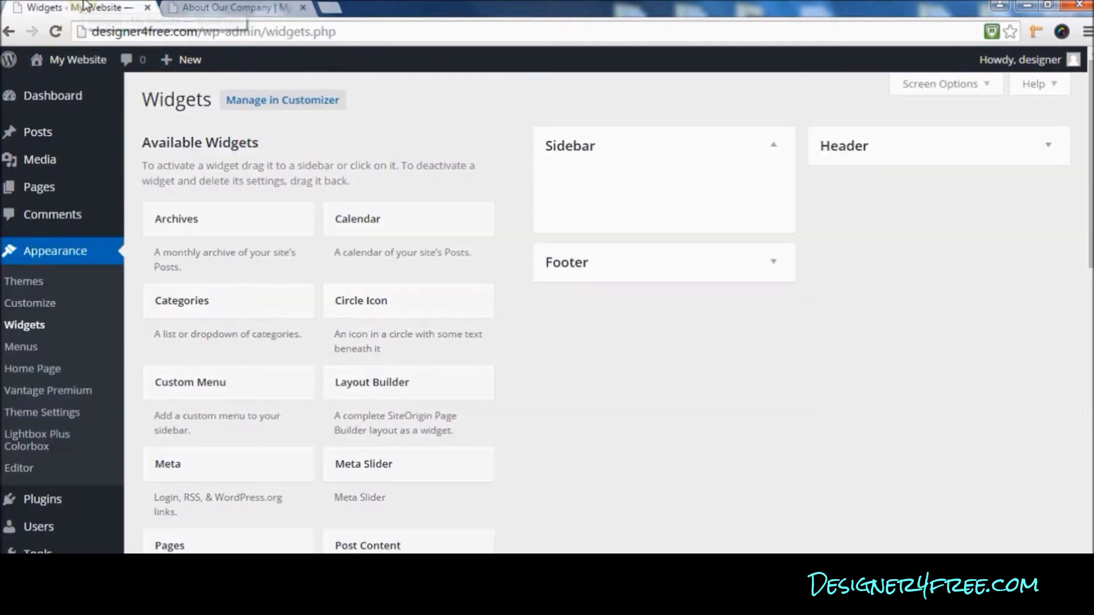
{"action": "scroll", "coordinate": [450, 393], "scroll_direction": "down", "scroll_amount": 7}
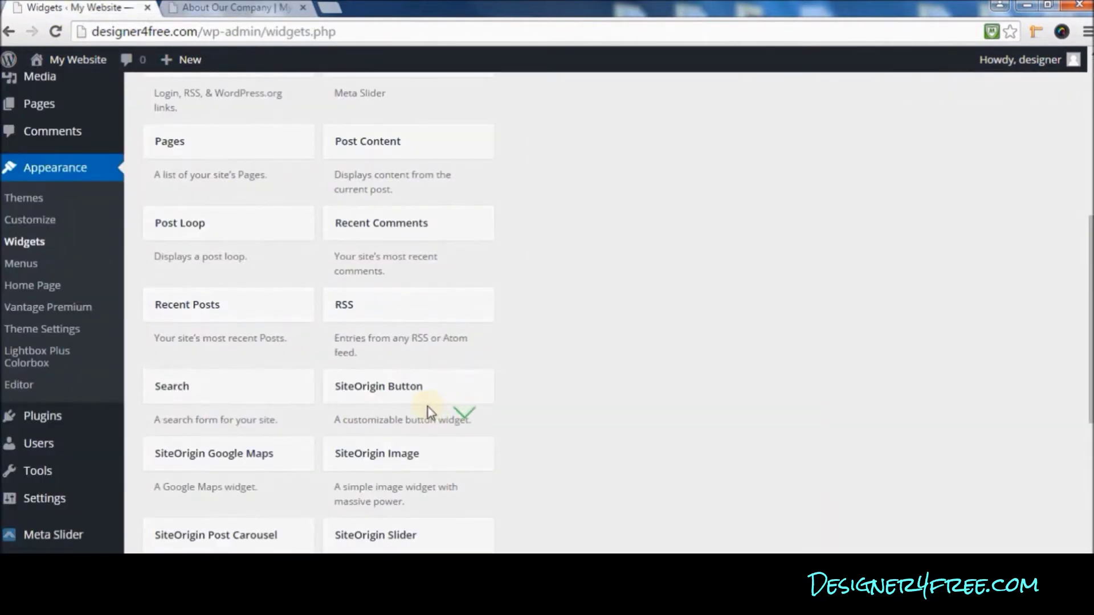
{"action": "scroll", "coordinate": [429, 411], "scroll_direction": "down", "scroll_amount": 6}
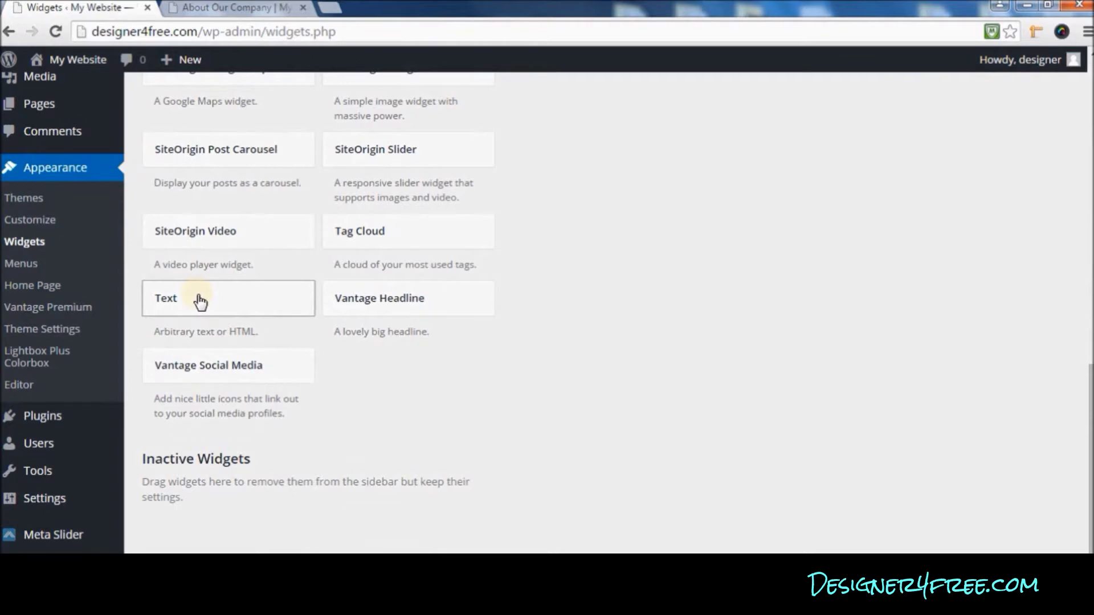
{"action": "left_click_drag", "start_coordinate": [217, 308], "coordinate": [615, 198]}
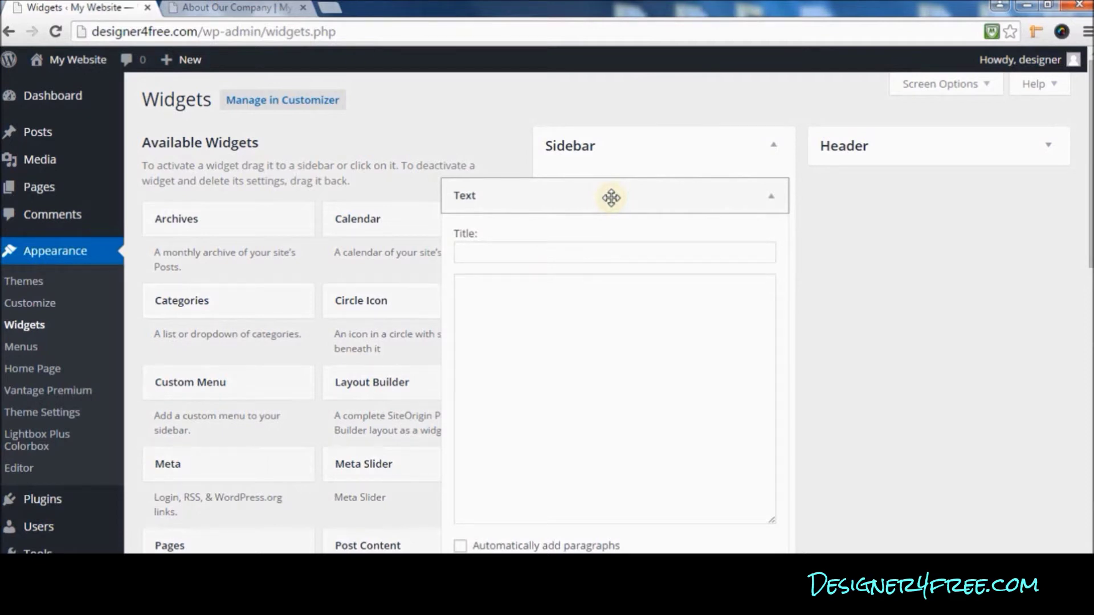
{"action": "left_click", "coordinate": [503, 257]}
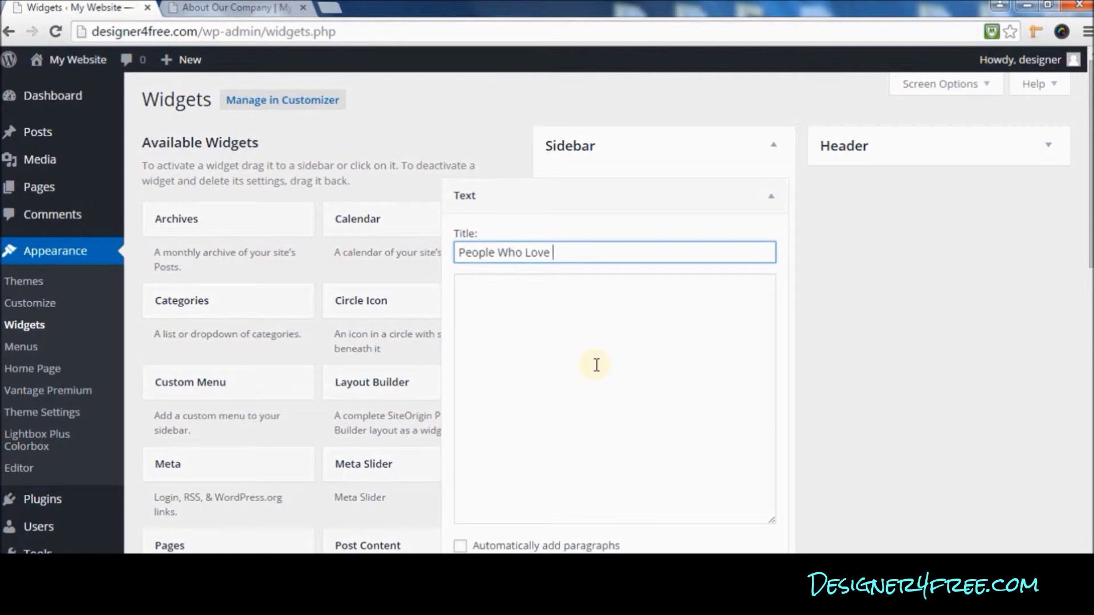
{"action": "left_click", "coordinate": [576, 349]}
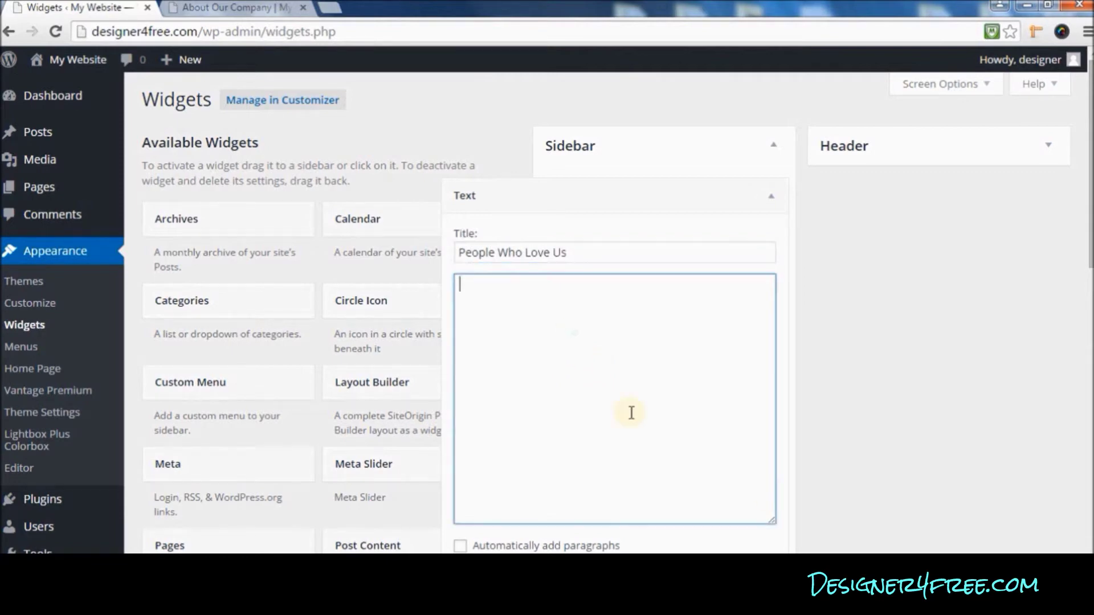
{"action": "left_click", "coordinate": [233, 8]}
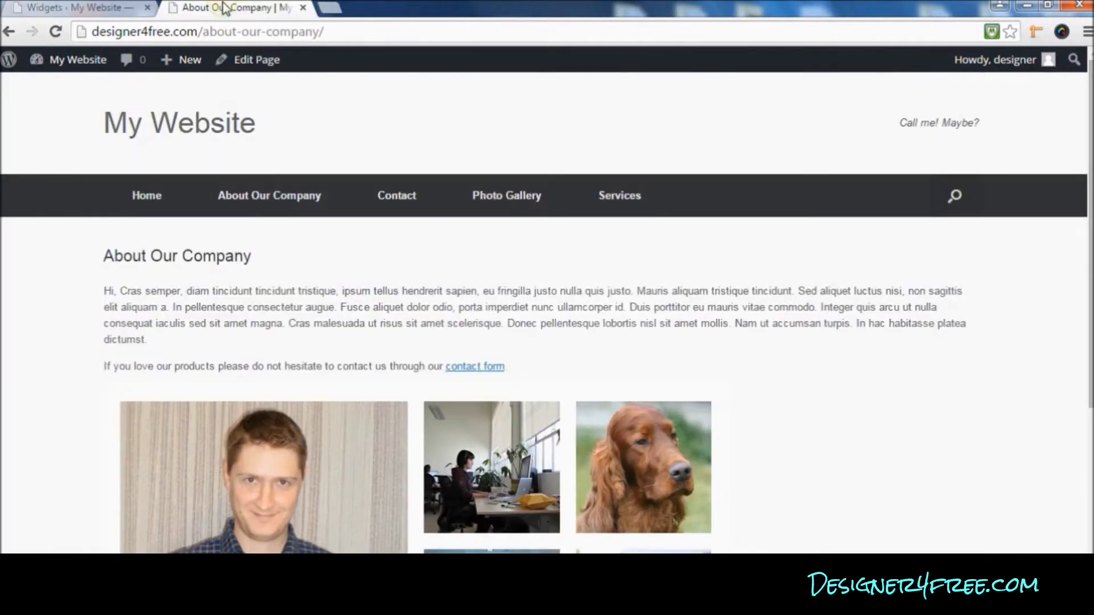
- Reload the live page and highlight the new People Who Love Us sidebar heading
{"action": "left_click", "coordinate": [56, 31]}
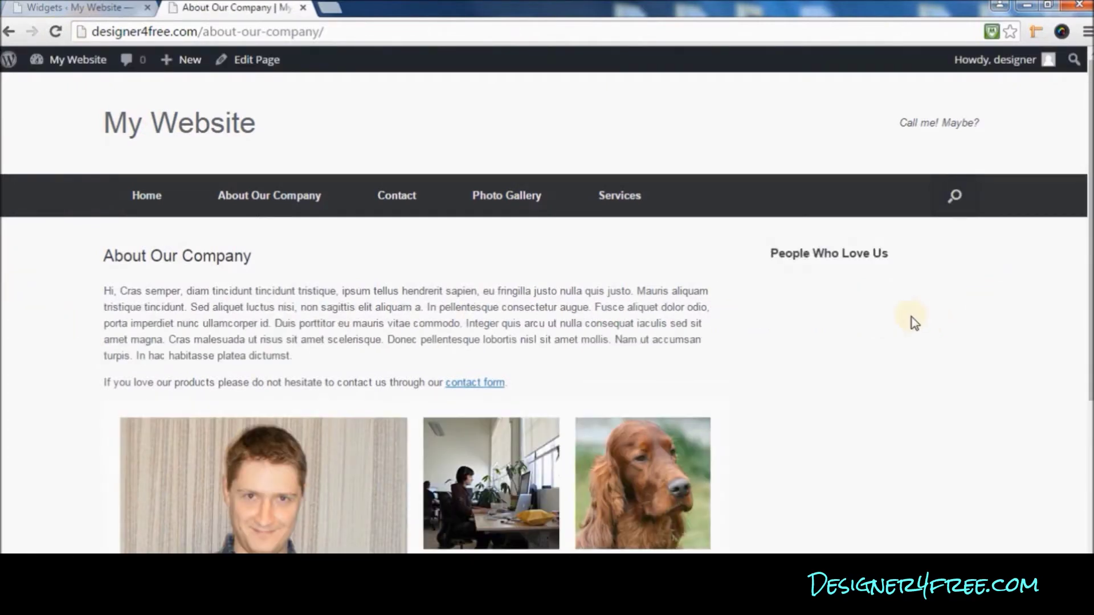
{"action": "left_click_drag", "start_coordinate": [765, 249], "coordinate": [958, 325]}
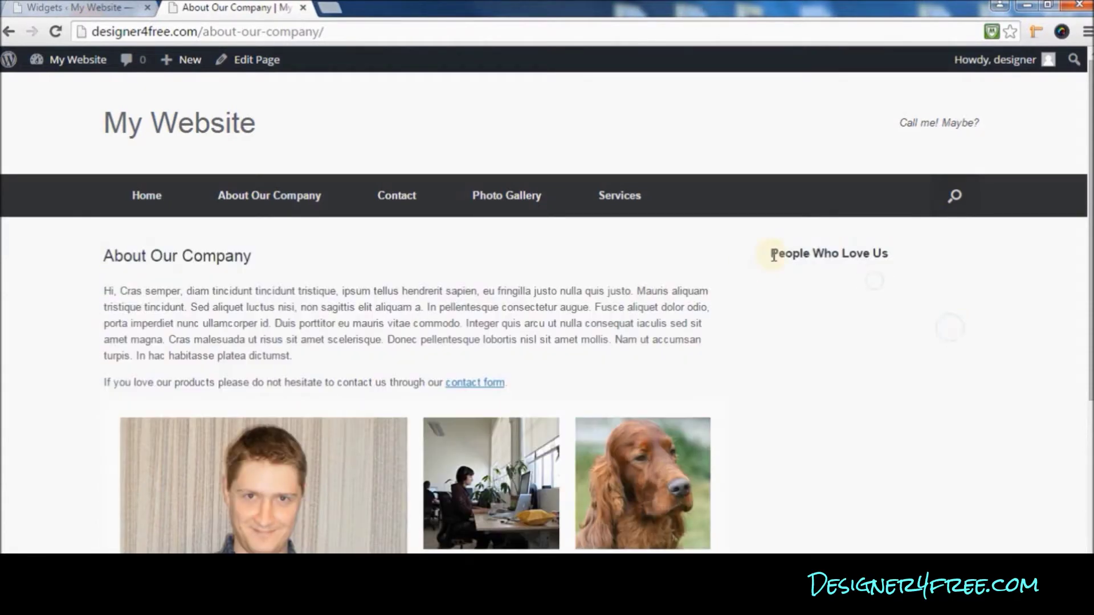
- Search Google for 'facebook like box' in a new browser tab
{"action": "left_click_drag", "start_coordinate": [756, 251], "coordinate": [906, 251]}
{"action": "left_click", "coordinate": [900, 268]}
{"action": "left_click", "coordinate": [43, 7]}
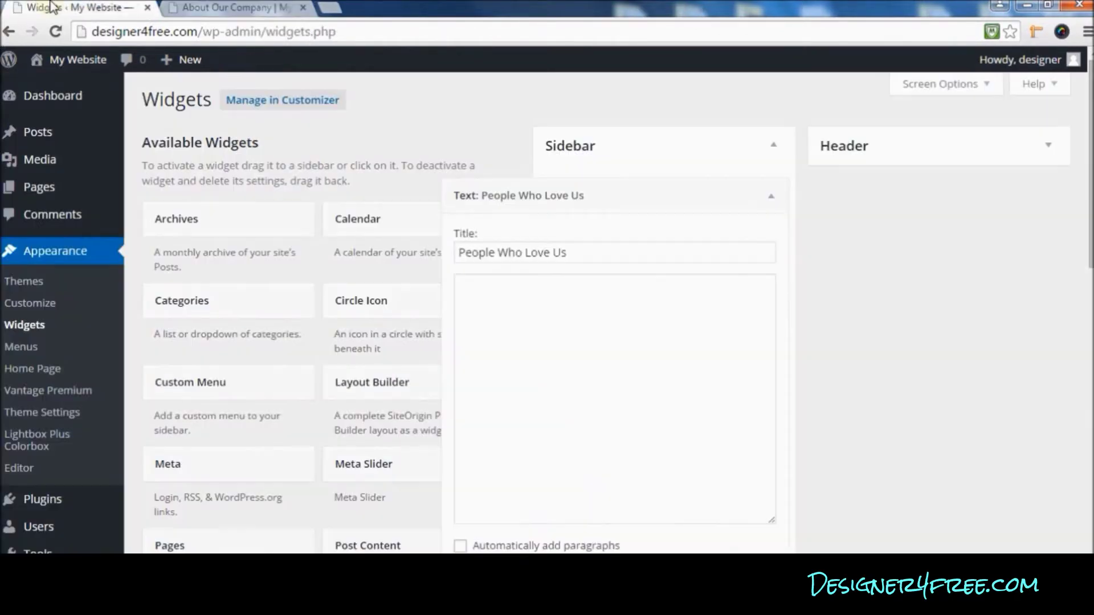
{"action": "left_click", "coordinate": [332, 7]}
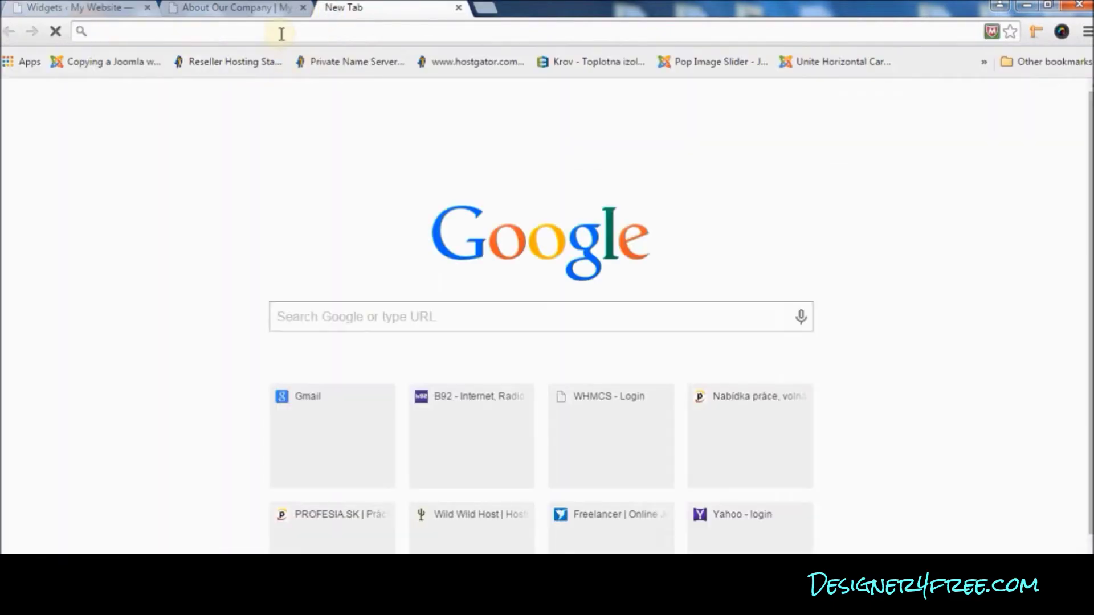
{"action": "type", "text": "facebo"}
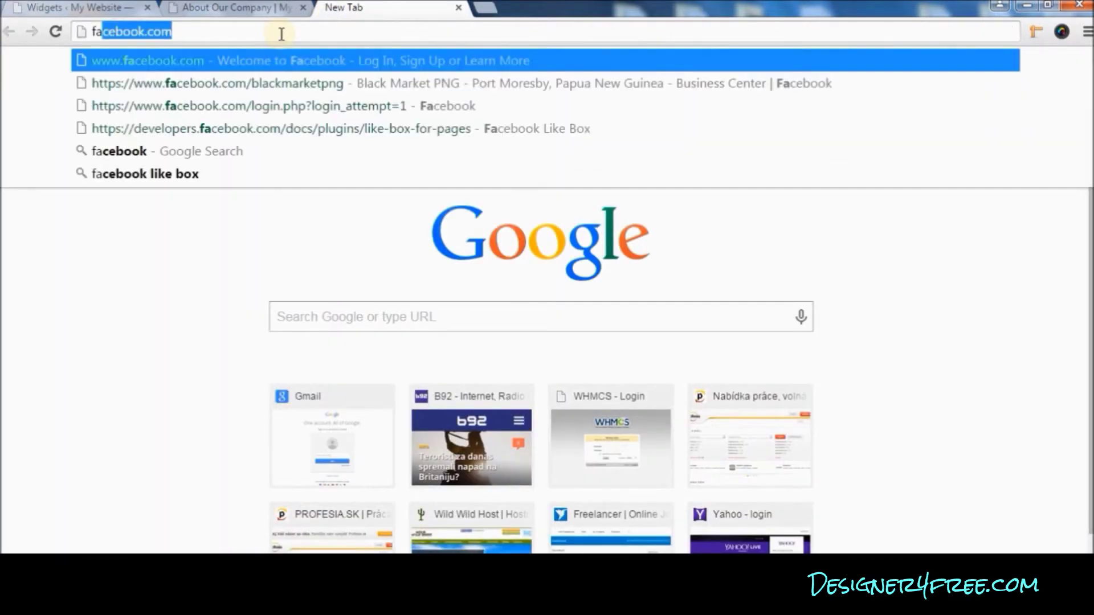
{"action": "type", "text": "ok "}
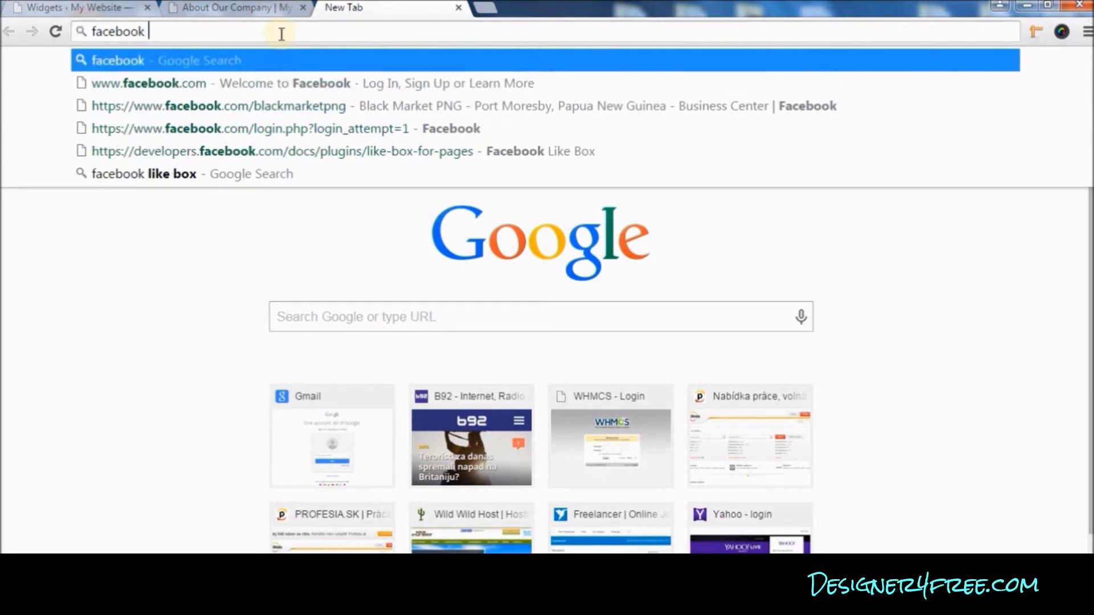
{"action": "type", "text": "li"}
{"action": "key", "text": "Right"}
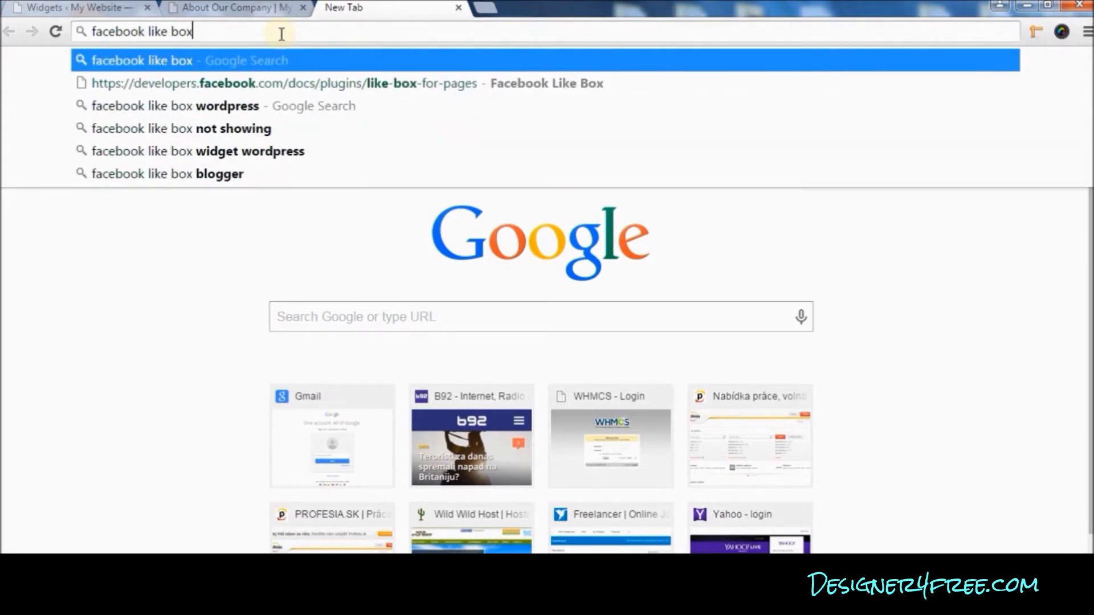
{"action": "key", "text": "Return"}
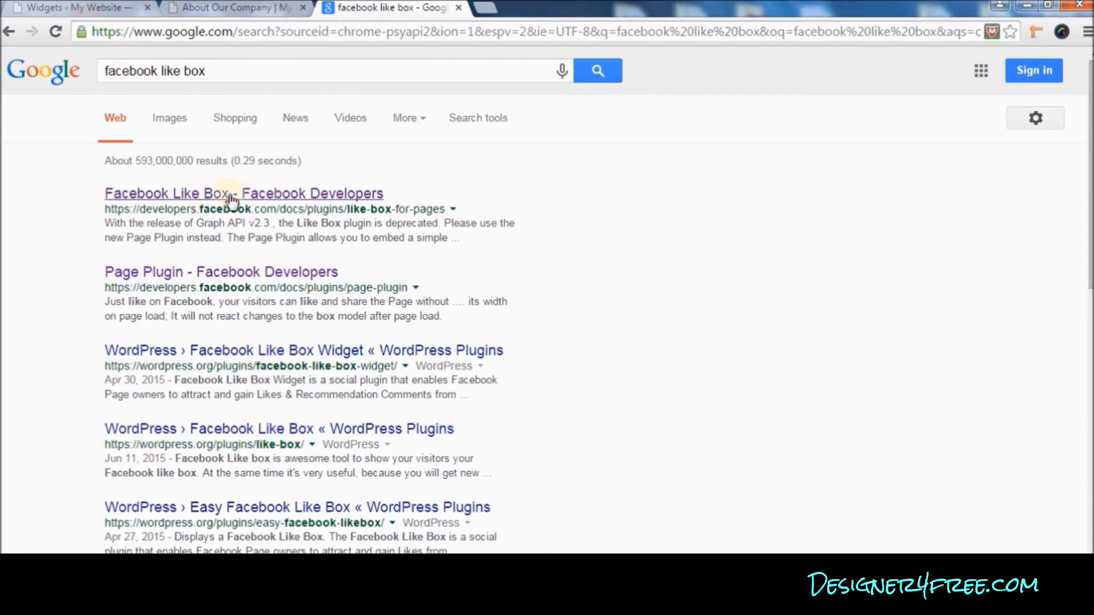
- Open the Facebook Like Box docs and change the Page Plugin's page URL to designer4free
{"action": "left_click", "coordinate": [231, 197]}
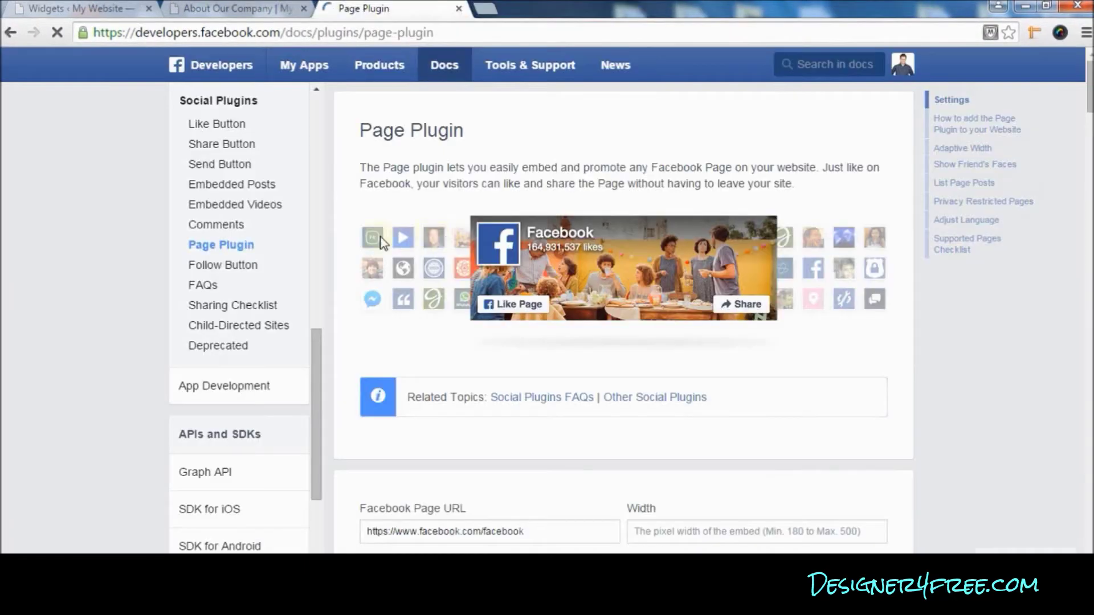
{"action": "scroll", "coordinate": [343, 316], "scroll_direction": "down", "scroll_amount": 5}
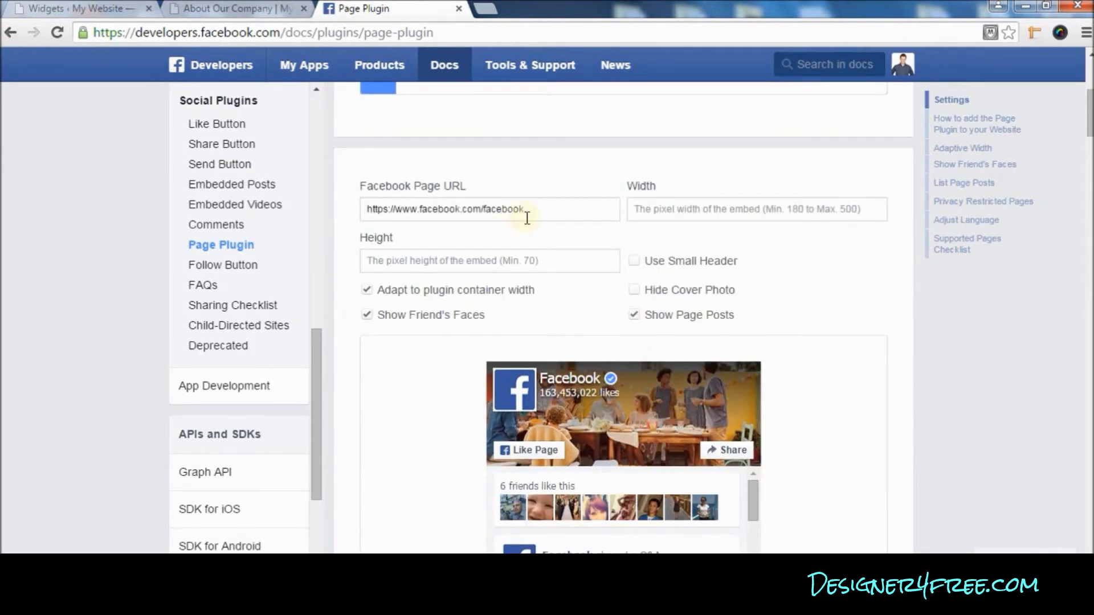
{"action": "left_click_drag", "start_coordinate": [486, 209], "coordinate": [552, 209]}
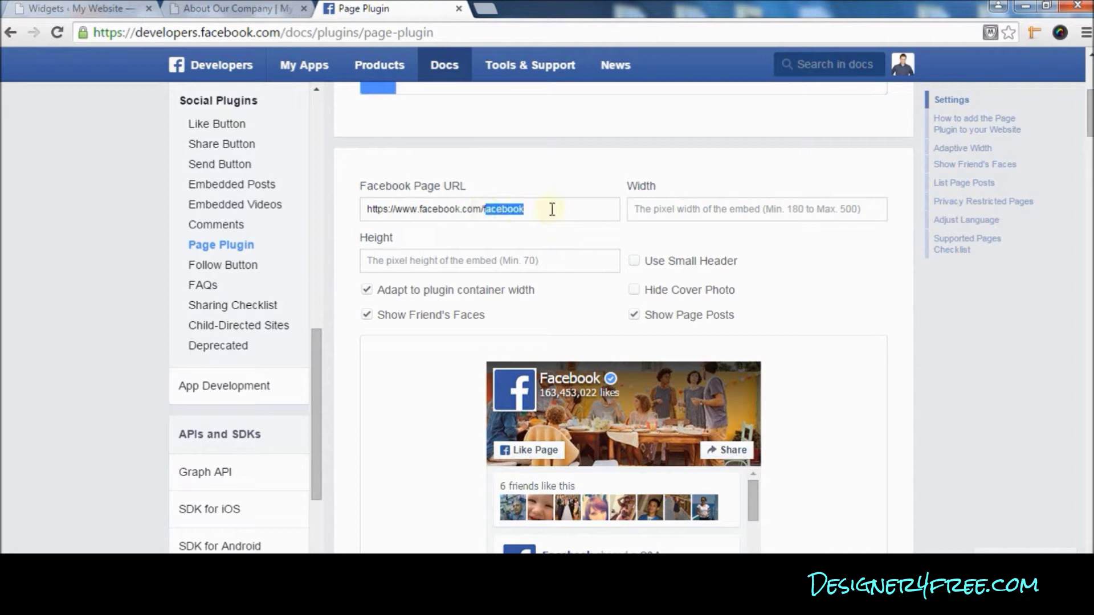
{"action": "left_click_drag", "start_coordinate": [428, 188], "coordinate": [485, 211]}
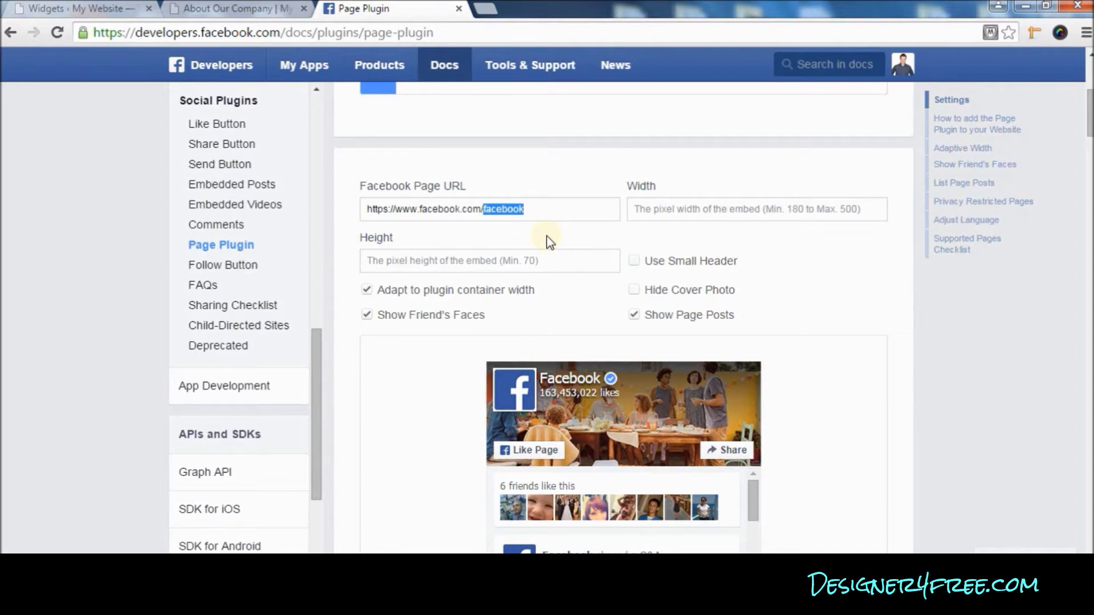
{"action": "type", "text": "designer4free"}
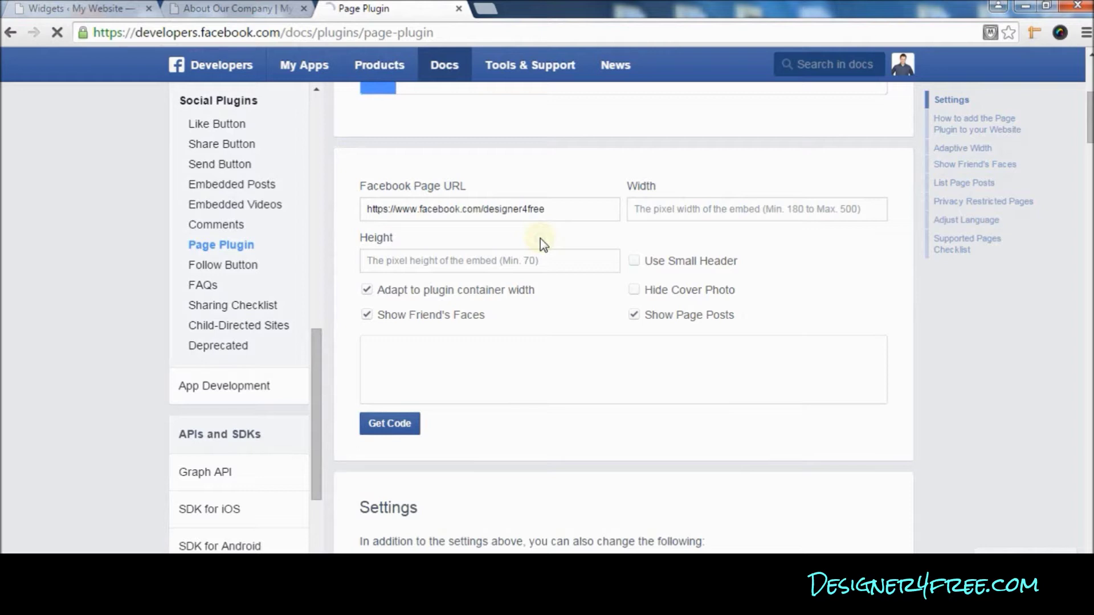
- Turn off Show Page Posts and set the plugin height to 500
{"action": "left_click", "coordinate": [637, 318]}
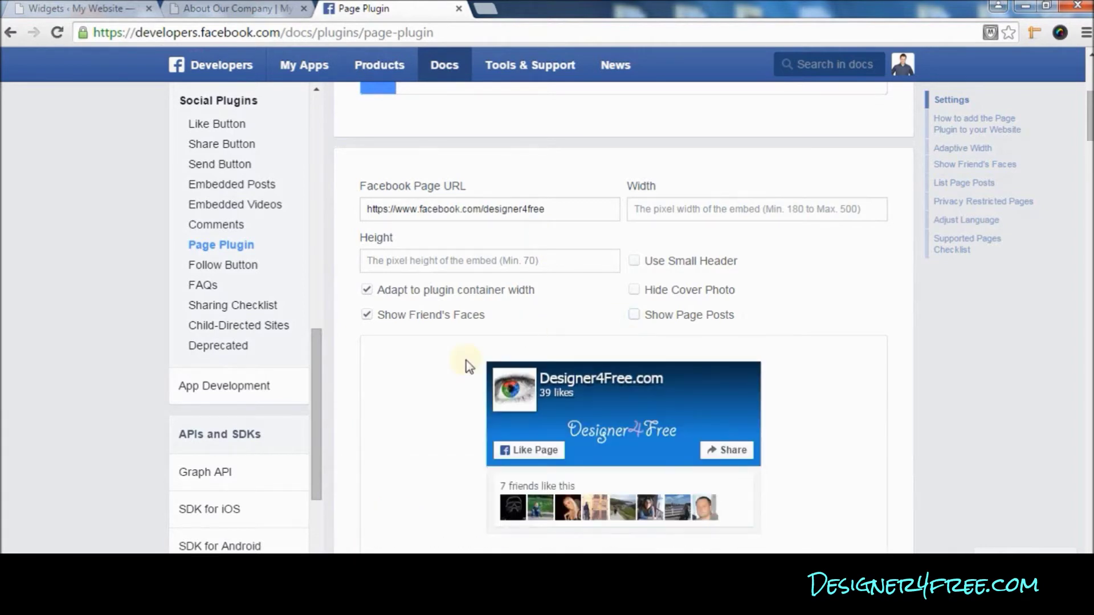
{"action": "scroll", "coordinate": [458, 387], "scroll_direction": "down", "scroll_amount": 3}
{"action": "scroll", "coordinate": [452, 395], "scroll_direction": "up", "scroll_amount": 1}
{"action": "left_click", "coordinate": [405, 182]}
{"action": "type", "text": "50"}
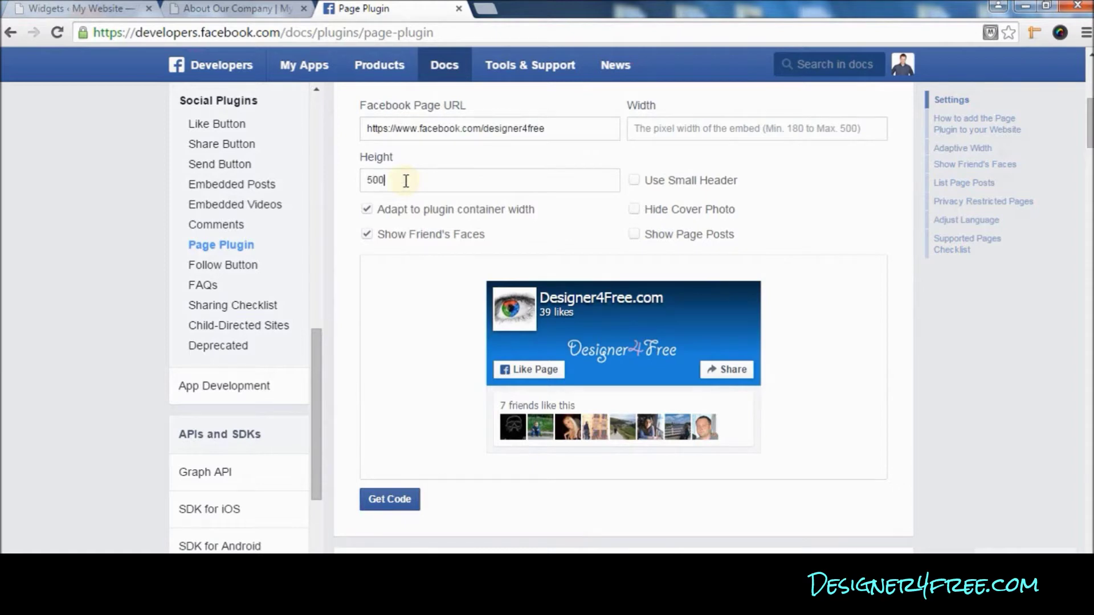
{"action": "type", "text": "0"}
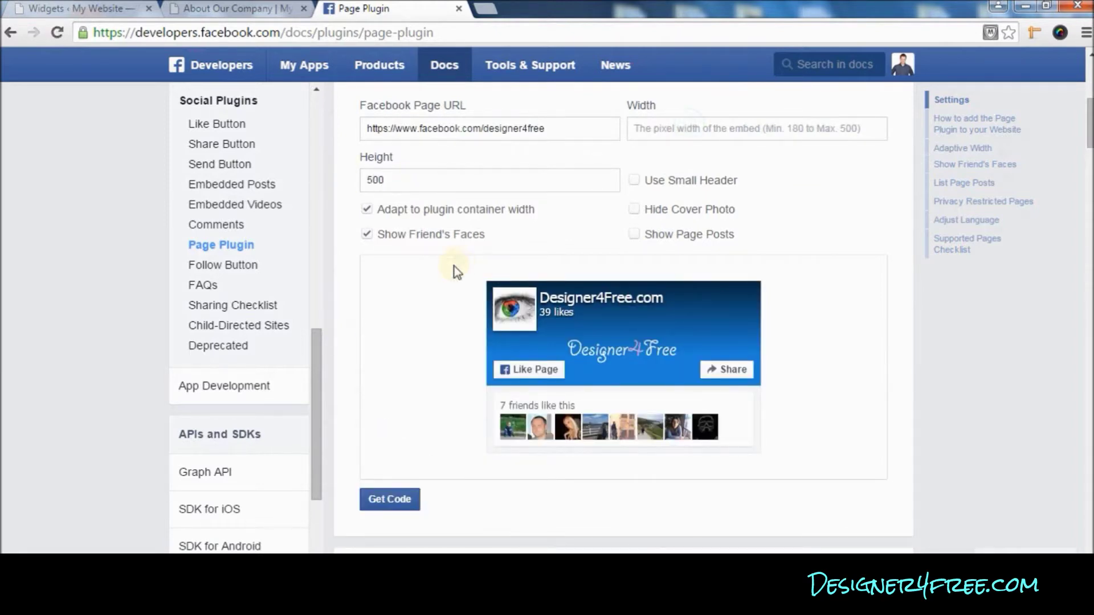
- Generate the Page Plugin code and copy its complete JavaScript SDK snippet
{"action": "left_click", "coordinate": [395, 499]}
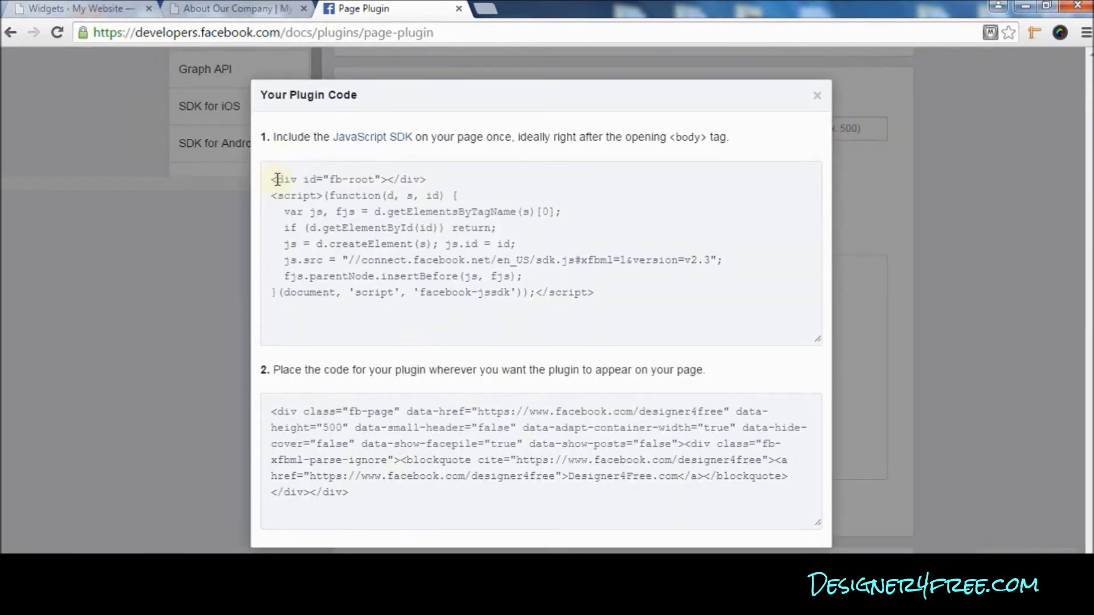
{"action": "left_click_drag", "start_coordinate": [297, 137], "coordinate": [730, 136]}
{"action": "left_click_drag", "start_coordinate": [272, 178], "coordinate": [645, 322]}
{"action": "right_click", "coordinate": [483, 228]}
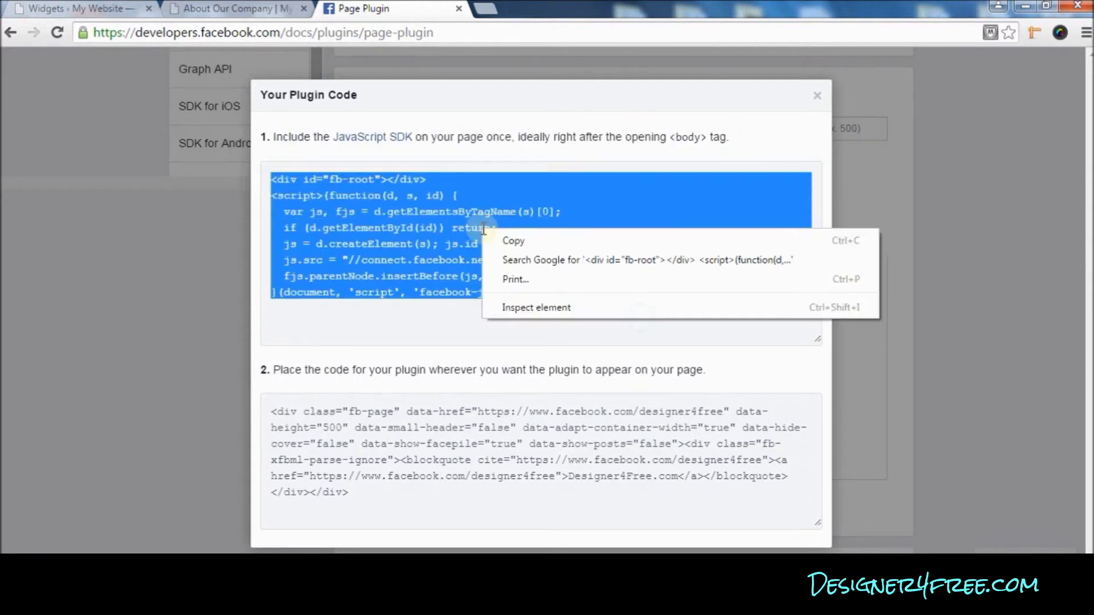
{"action": "left_click", "coordinate": [519, 238]}
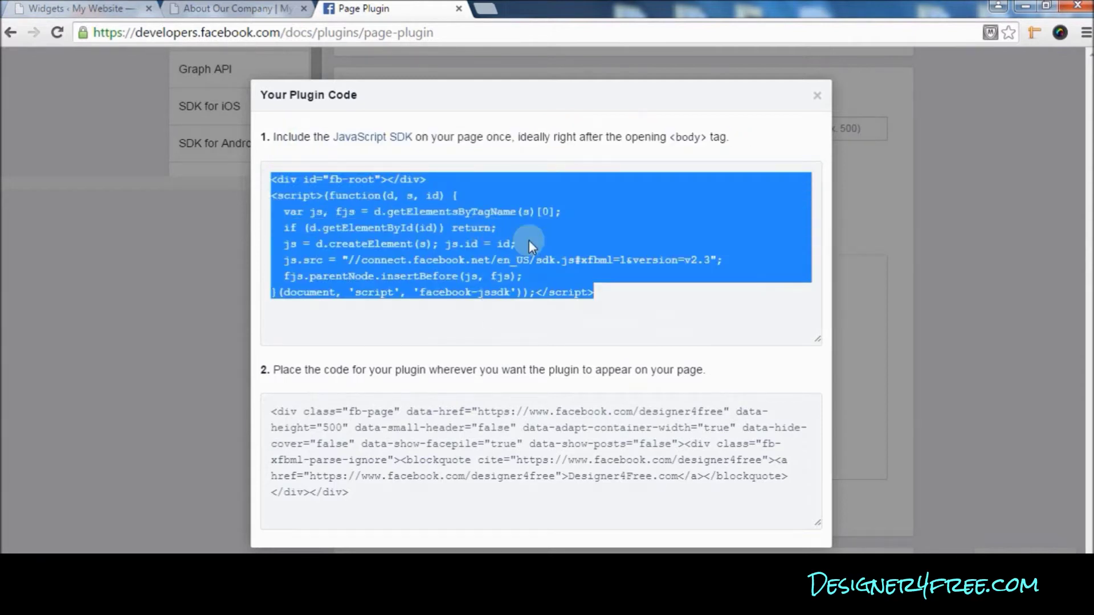
{"action": "left_click", "coordinate": [85, 9]}
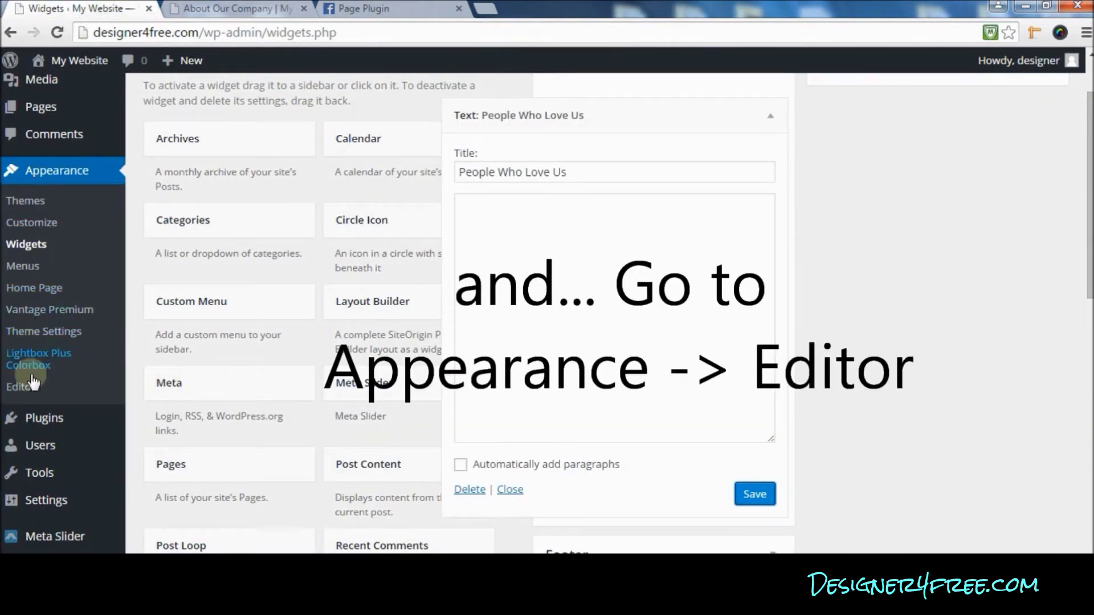
- Open the Vantage theme's header.php in the theme file editor
{"action": "left_click", "coordinate": [21, 388]}
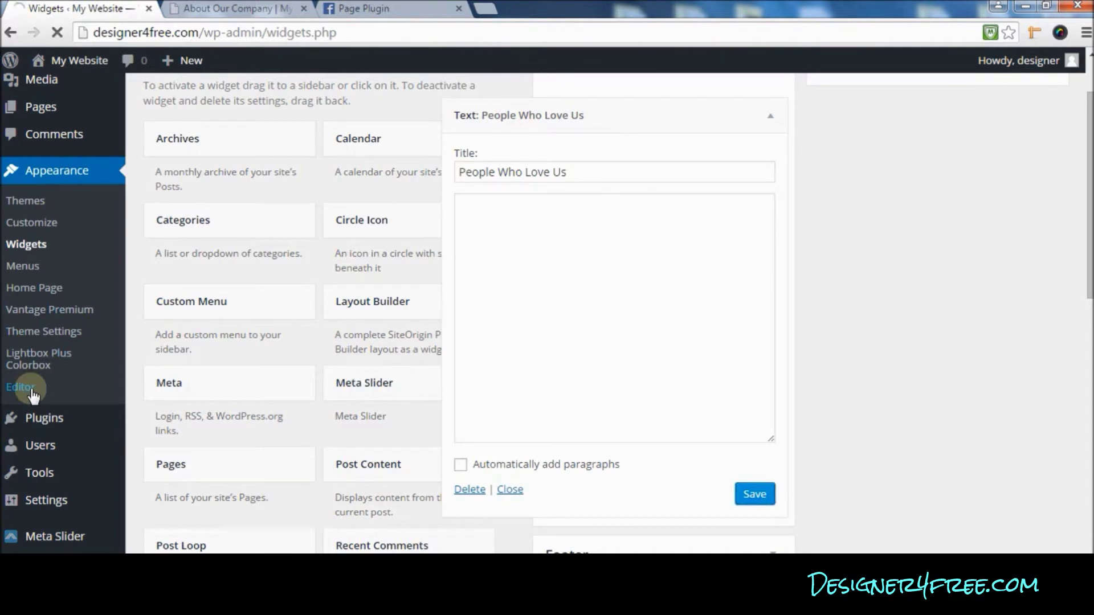
{"action": "scroll", "coordinate": [904, 333], "scroll_direction": "down", "scroll_amount": 2}
{"action": "left_click", "coordinate": [941, 352]}
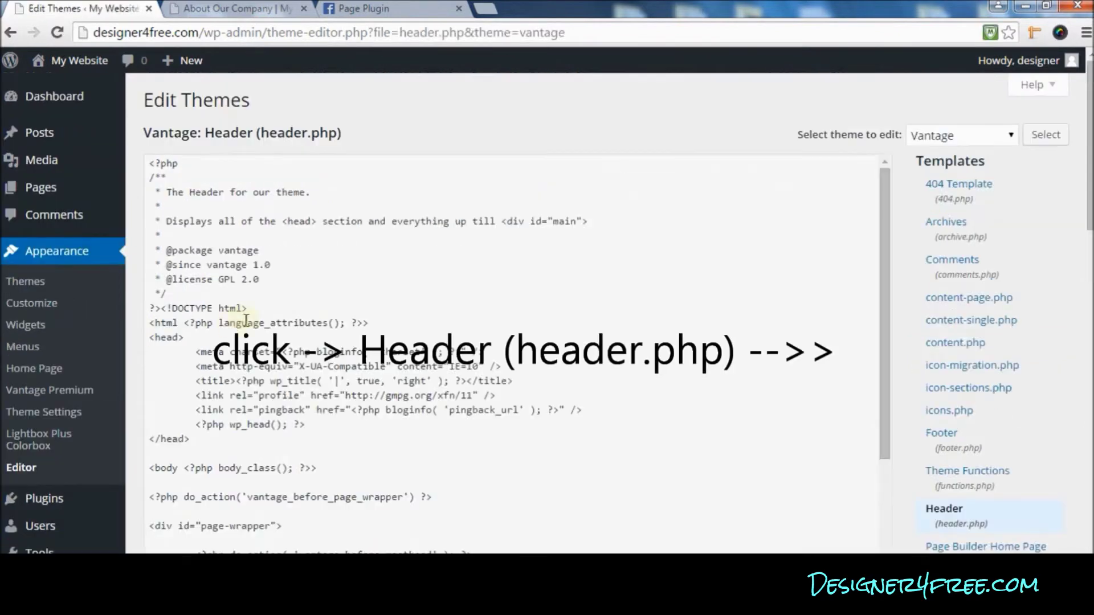
{"action": "scroll", "coordinate": [254, 349], "scroll_direction": "down", "scroll_amount": 1}
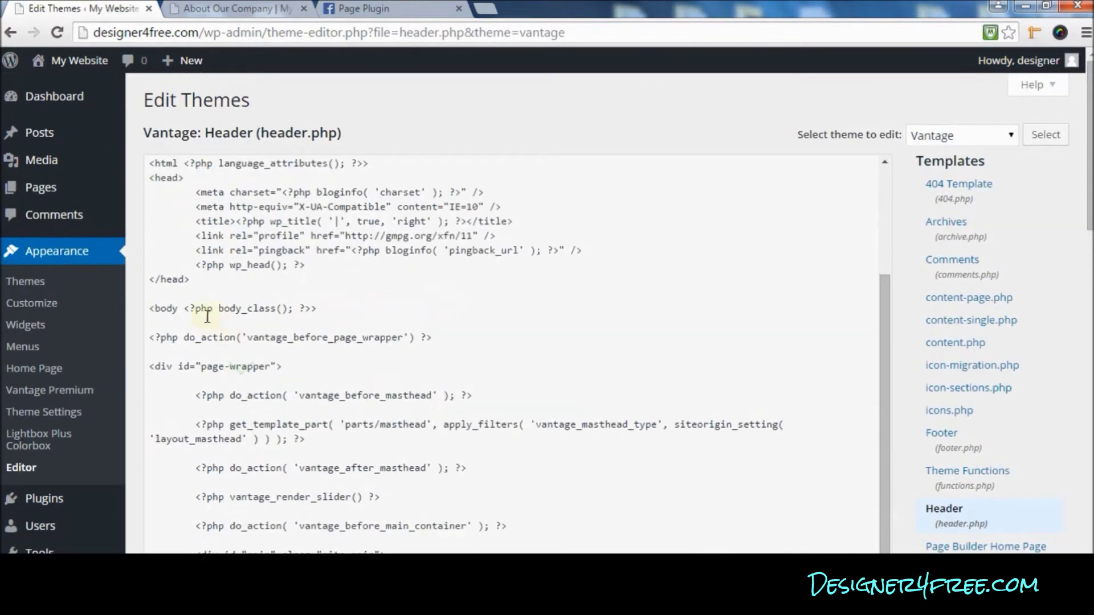
- Paste the Facebook SDK snippet below the opening body line and save header.php
{"action": "left_click_drag", "start_coordinate": [147, 309], "coordinate": [330, 309]}
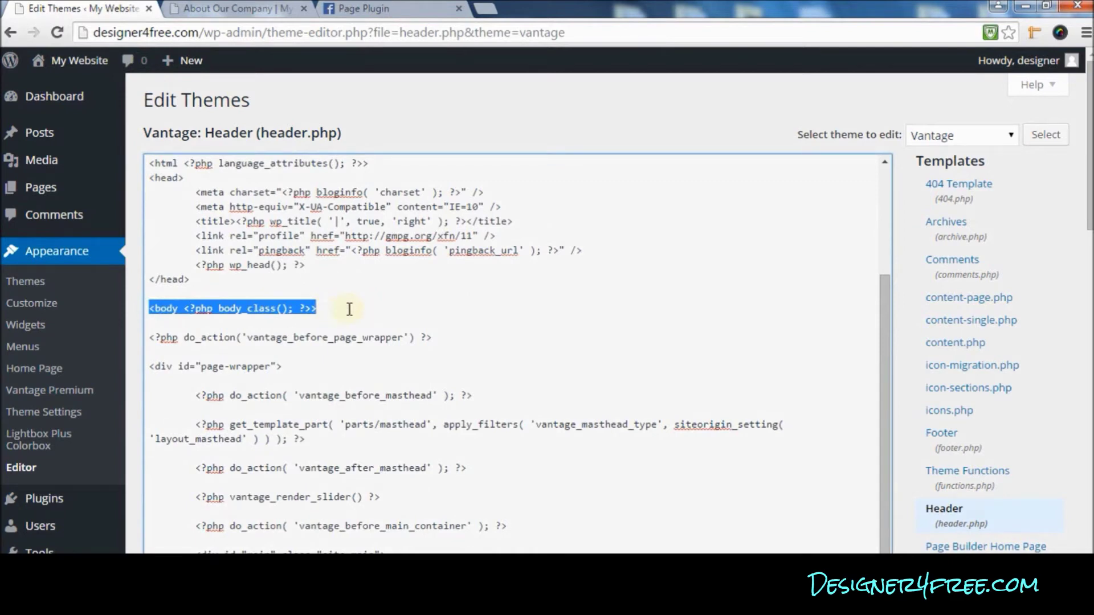
{"action": "left_click", "coordinate": [349, 309]}
{"action": "key", "text": "Return"}
{"action": "key", "text": "Return"}
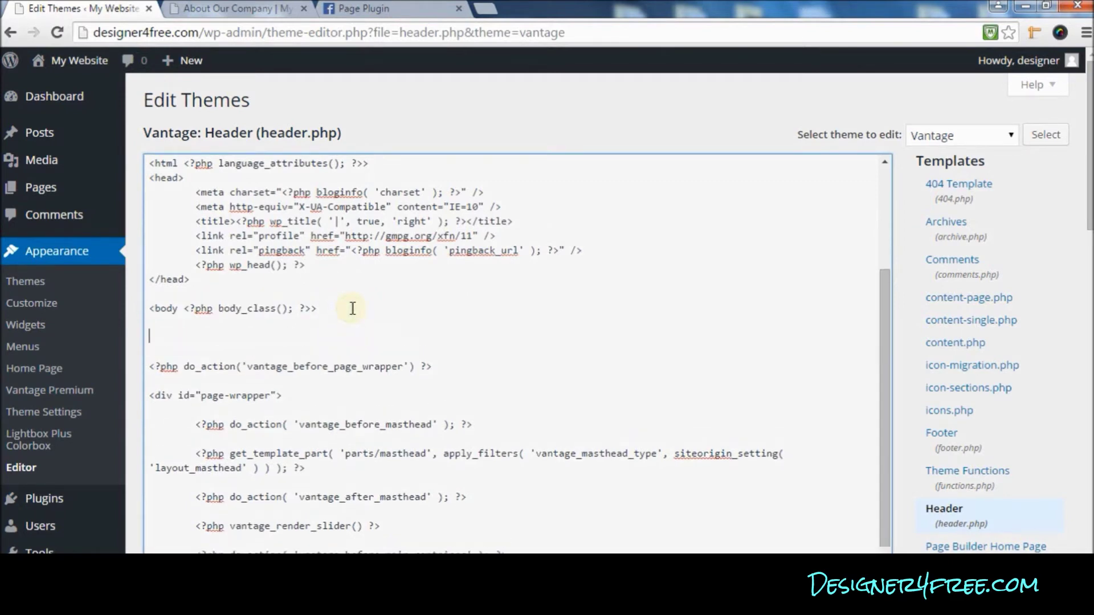
{"action": "key", "text": "ctrl+v"}
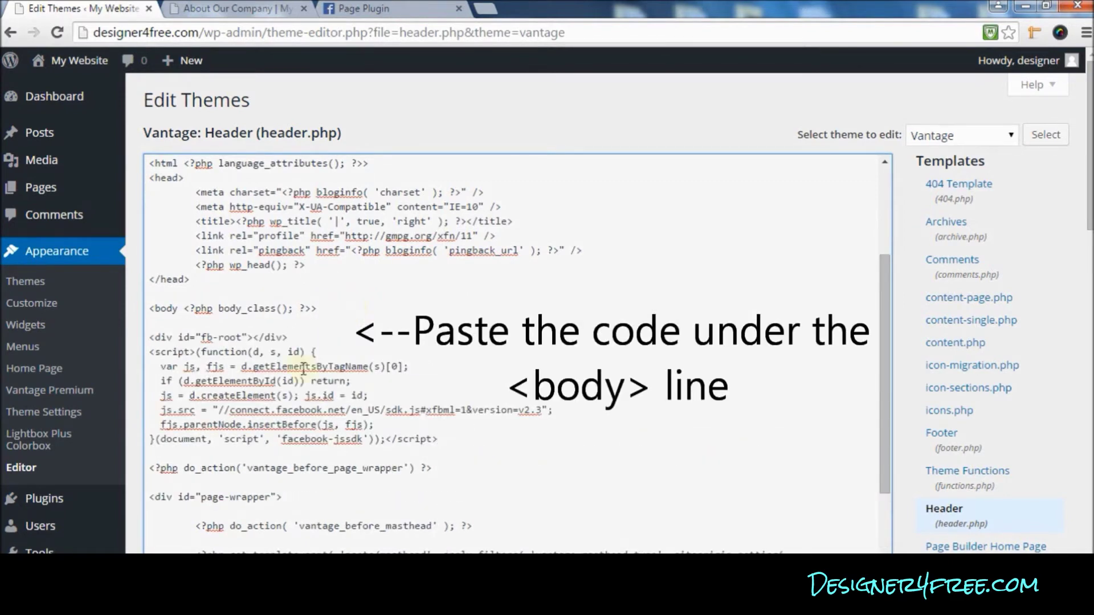
{"action": "left_click_drag", "start_coordinate": [458, 447], "coordinate": [145, 337]}
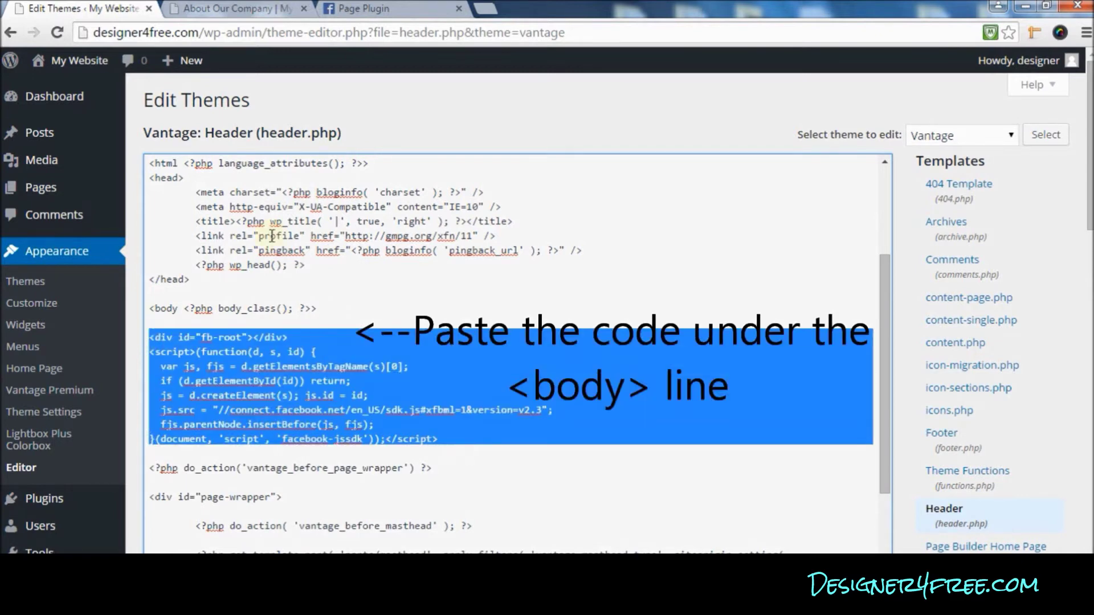
{"action": "left_click", "coordinate": [365, 8]}
{"action": "left_click", "coordinate": [57, 8]}
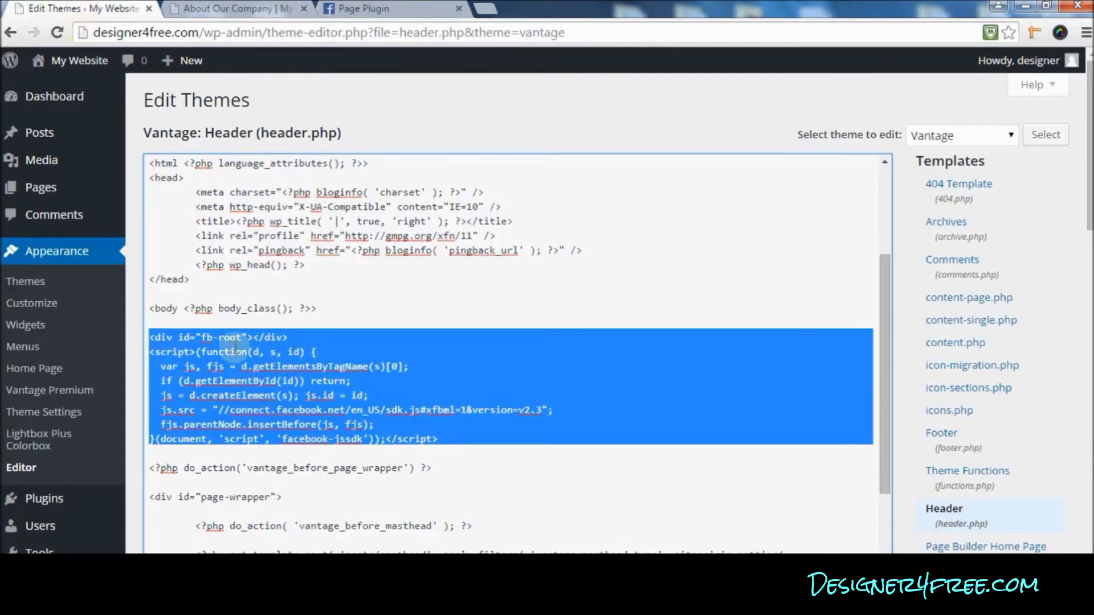
{"action": "left_click", "coordinate": [492, 388]}
{"action": "scroll", "coordinate": [493, 387], "scroll_direction": "down", "scroll_amount": 8}
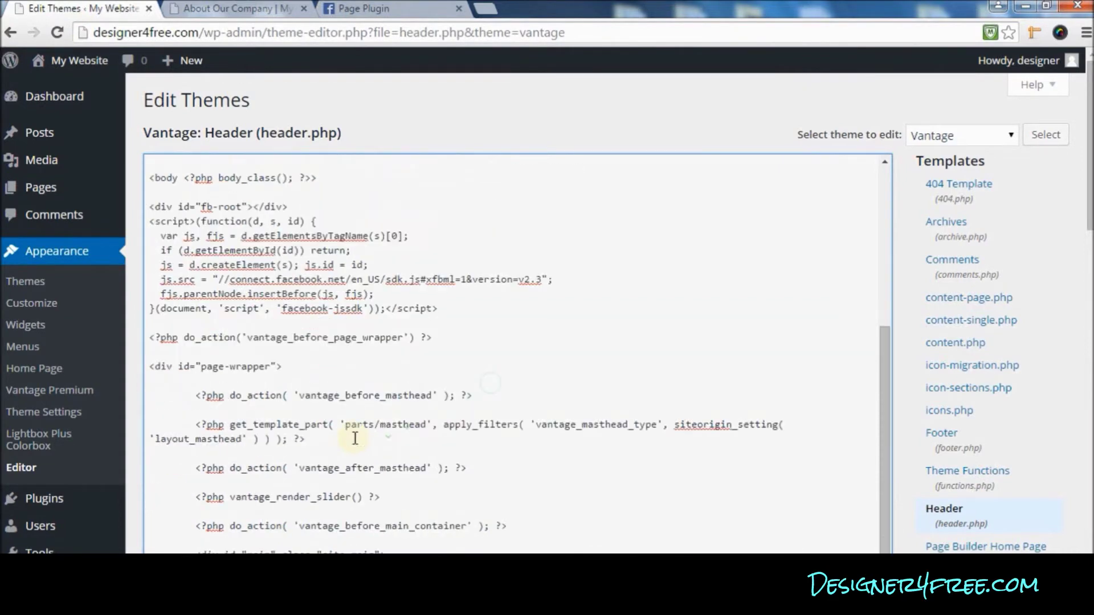
{"action": "left_click", "coordinate": [195, 351]}
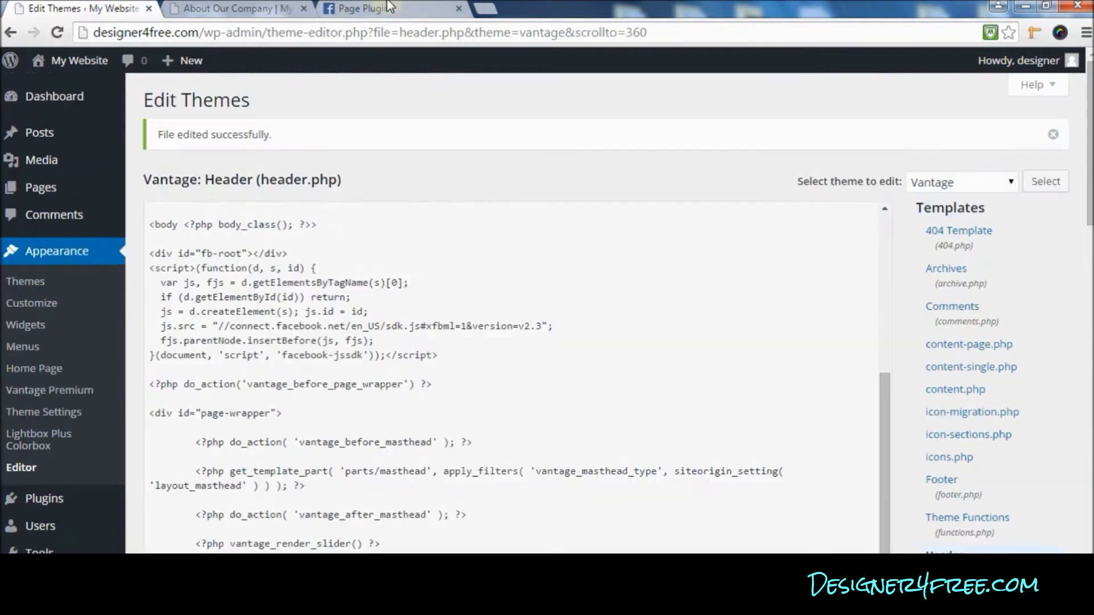
- Expand the People Who Love Us widget and copy the Page Plugin placement code from Facebook
{"action": "left_click", "coordinate": [32, 329]}
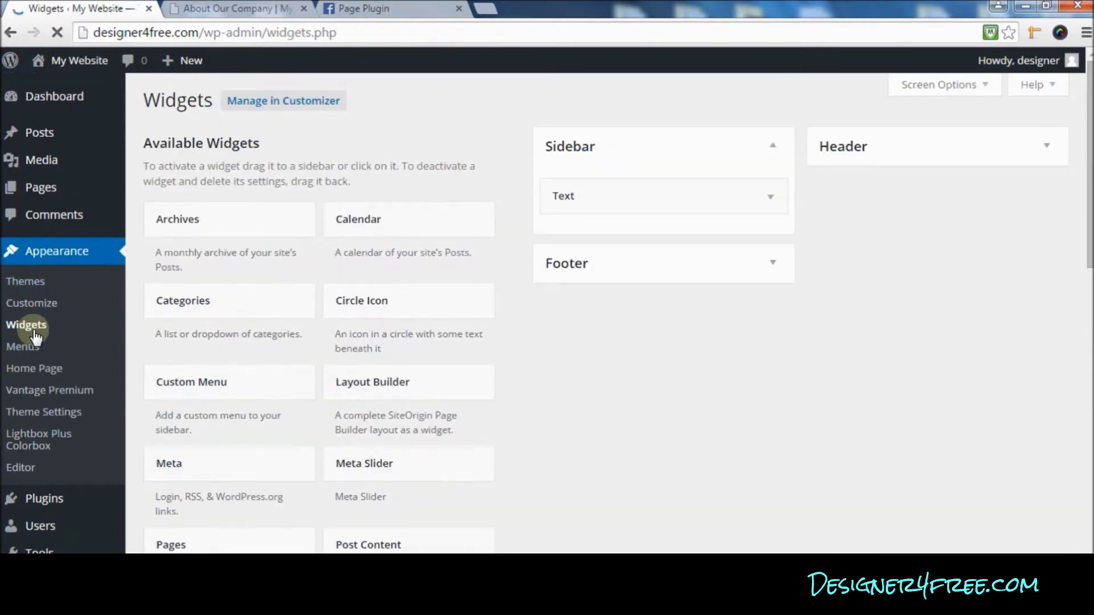
{"action": "left_click", "coordinate": [770, 199]}
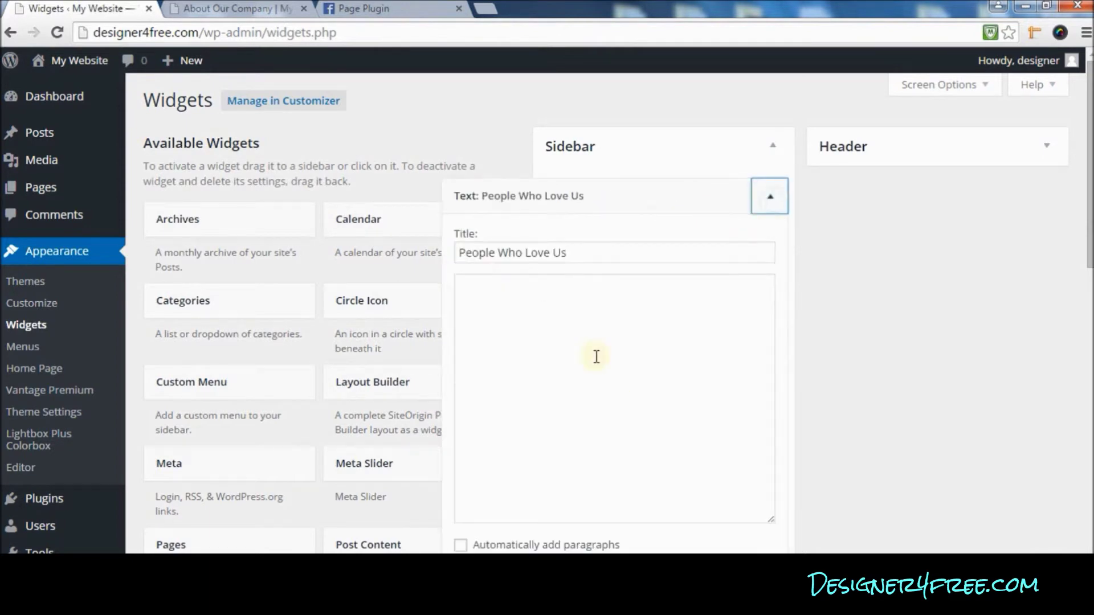
{"action": "left_click", "coordinate": [387, 7]}
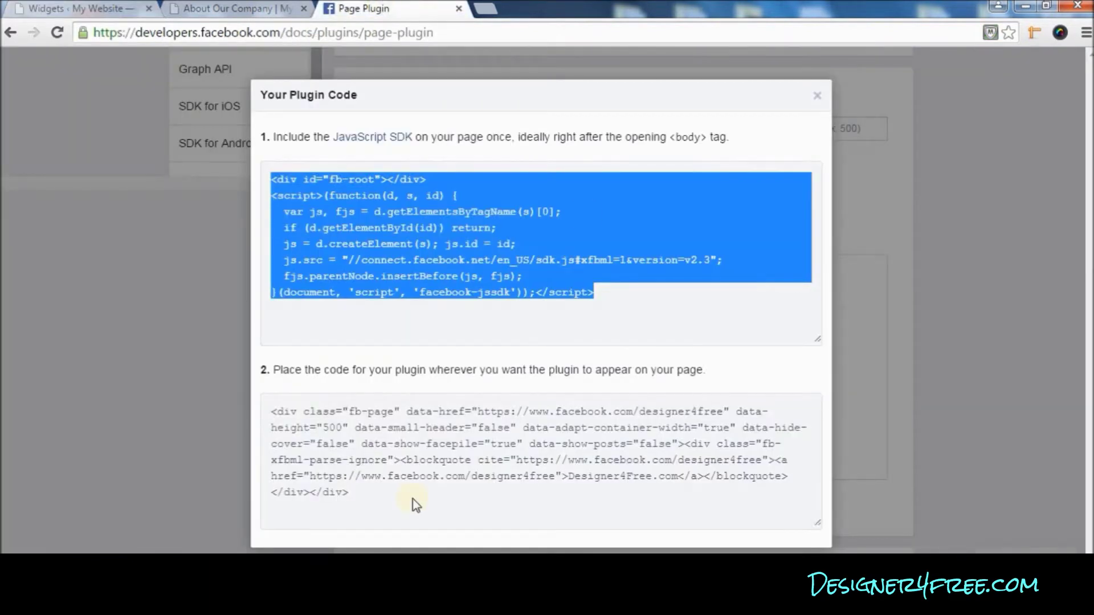
{"action": "left_click", "coordinate": [312, 410]}
{"action": "right_click", "coordinate": [365, 454]}
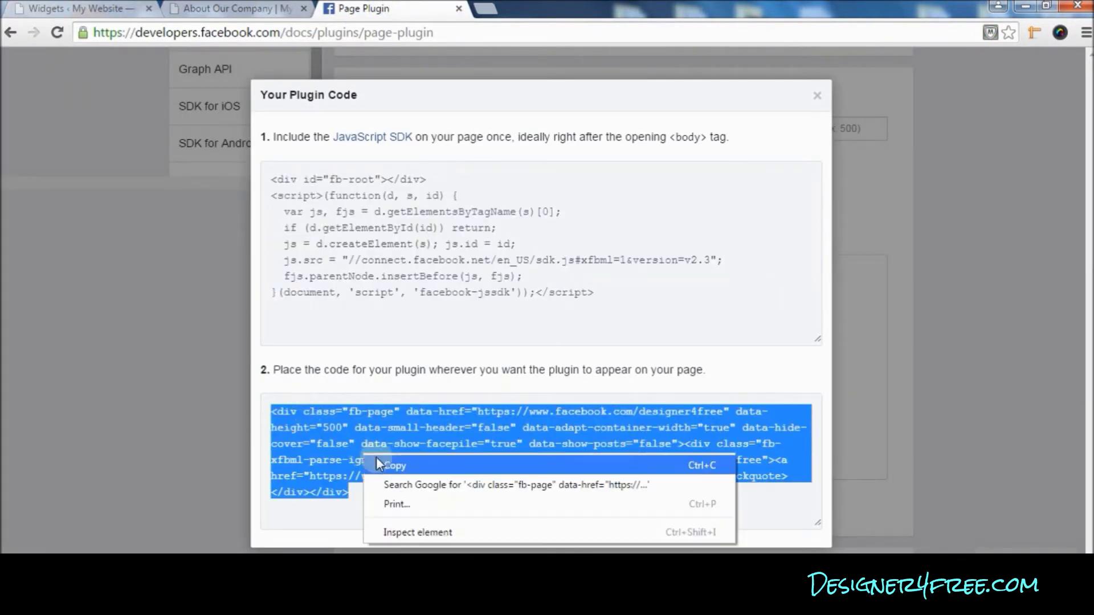
{"action": "left_click", "coordinate": [395, 465]}
{"action": "left_click", "coordinate": [77, 8]}
- Paste the plugin code into the widget, save it, and reload the About Our Company page
{"action": "left_click", "coordinate": [518, 312]}
{"action": "right_click", "coordinate": [520, 312]}
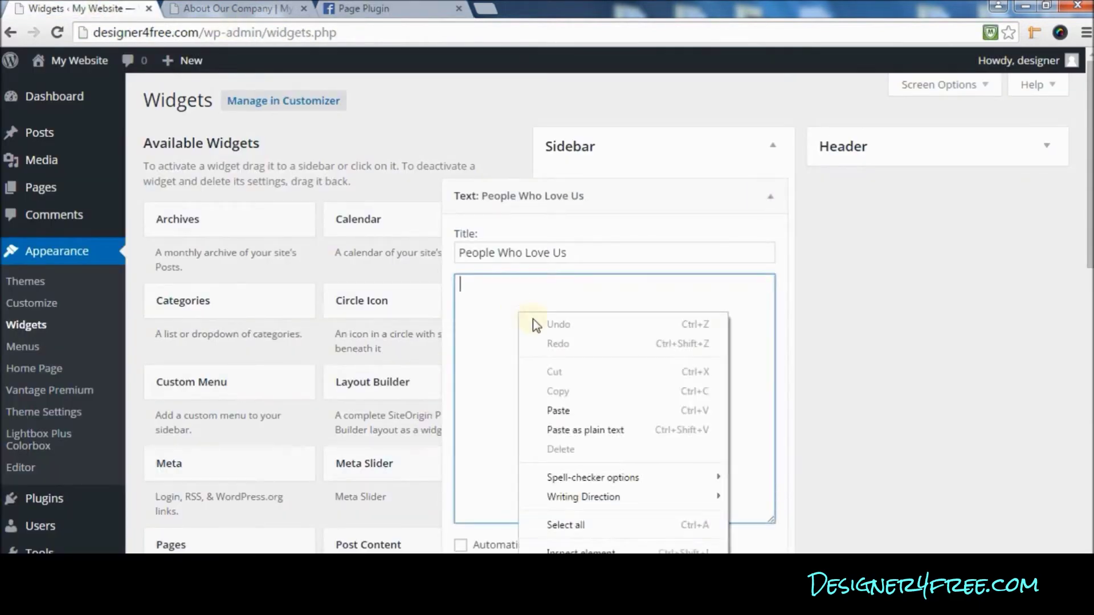
{"action": "left_click", "coordinate": [586, 414]}
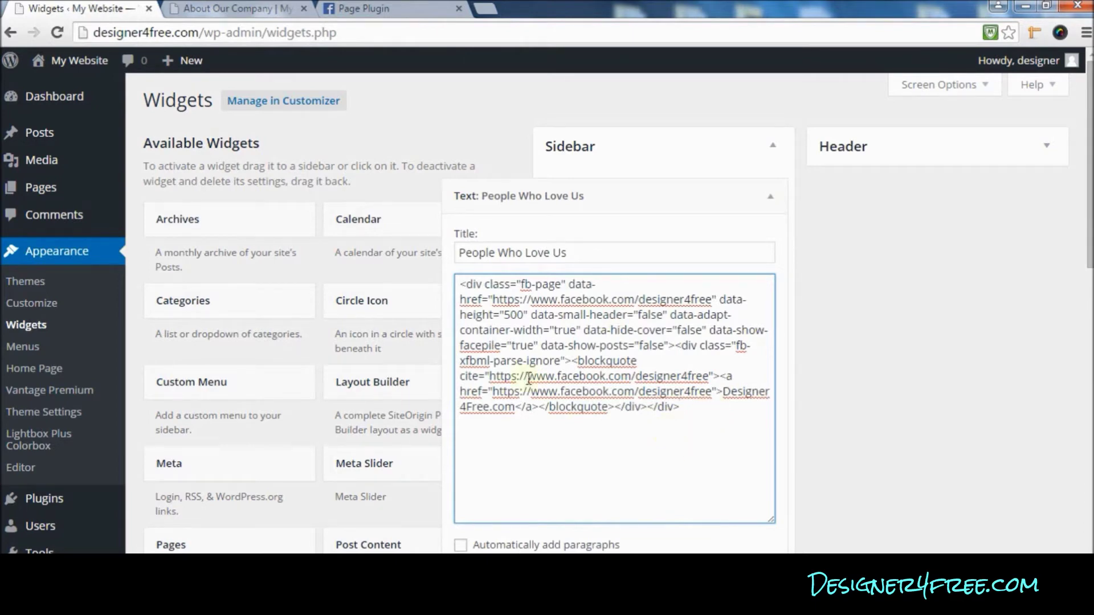
{"action": "scroll", "coordinate": [643, 392], "scroll_direction": "down", "scroll_amount": 1}
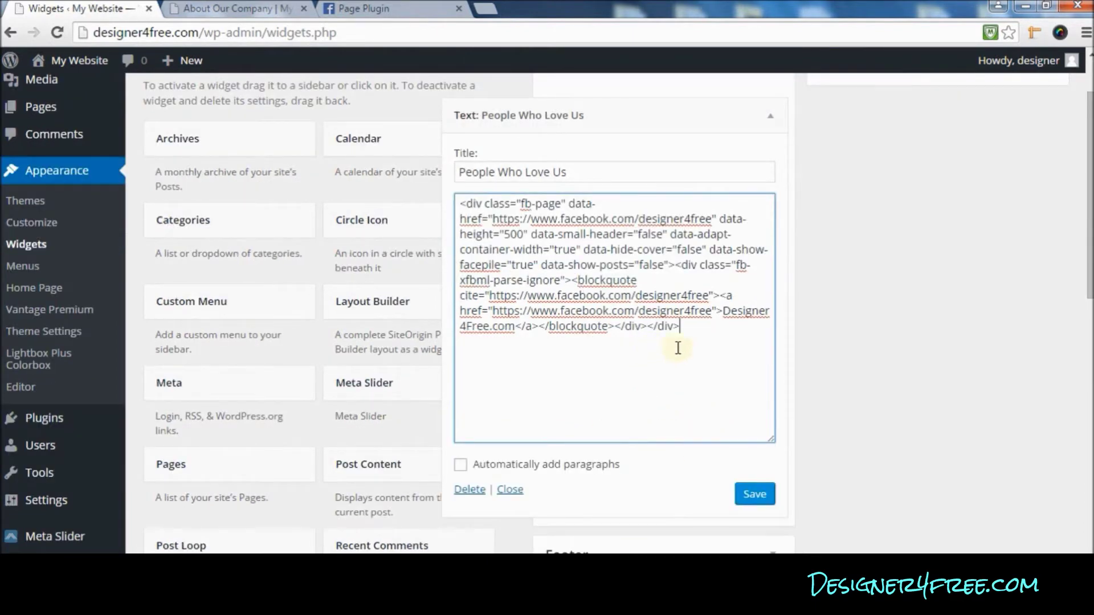
{"action": "left_click_drag", "start_coordinate": [642, 310], "coordinate": [711, 311]}
{"action": "left_click_drag", "start_coordinate": [643, 215], "coordinate": [711, 219]}
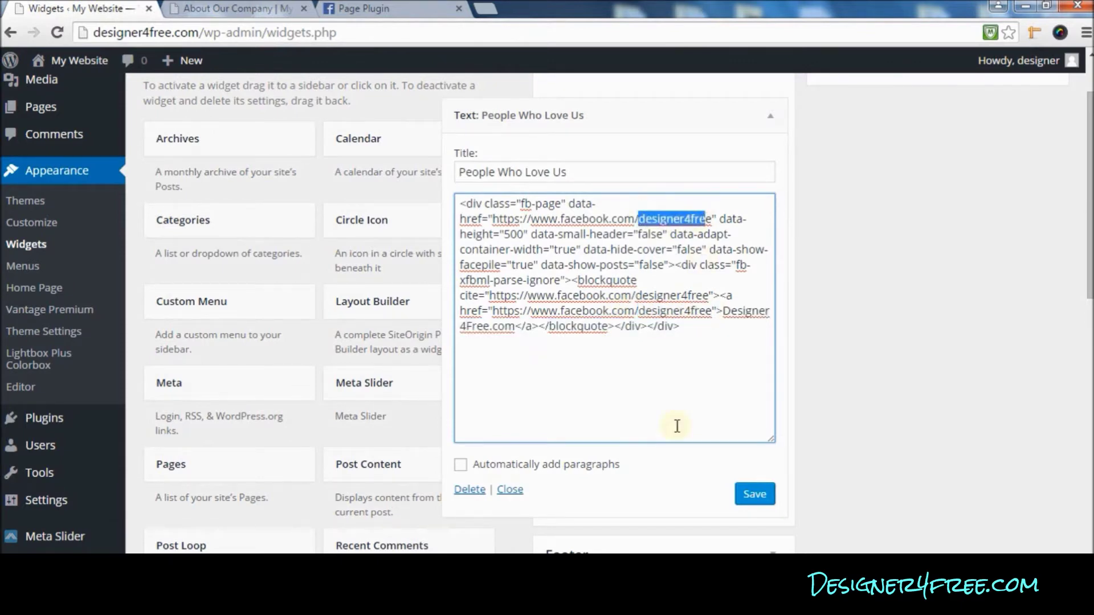
{"action": "left_click", "coordinate": [679, 425]}
{"action": "left_click", "coordinate": [745, 497]}
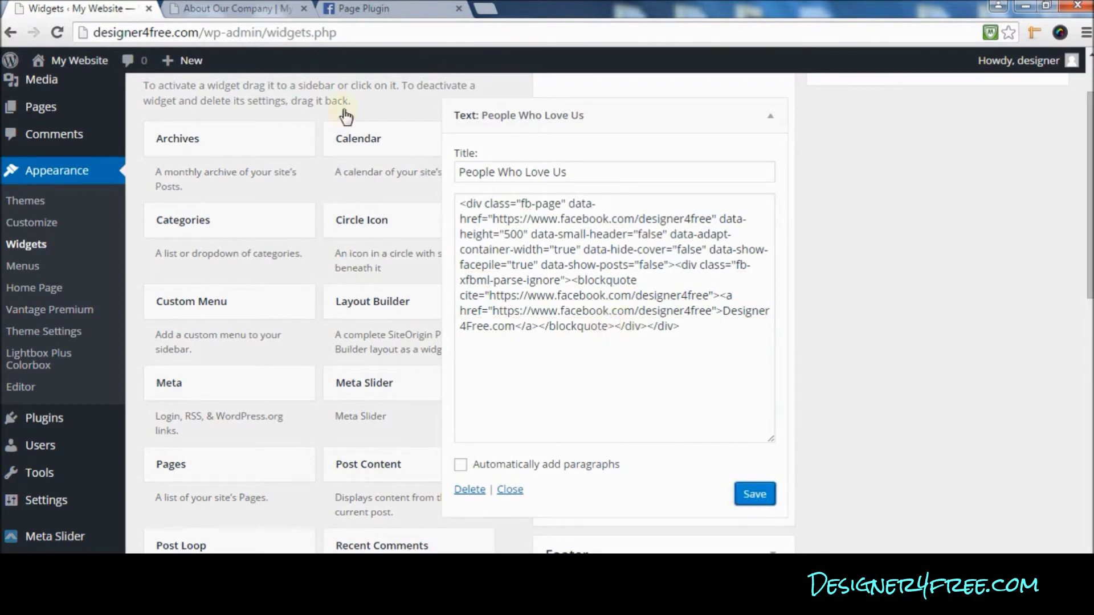
{"action": "left_click", "coordinate": [246, 10]}
{"action": "left_click", "coordinate": [57, 34]}
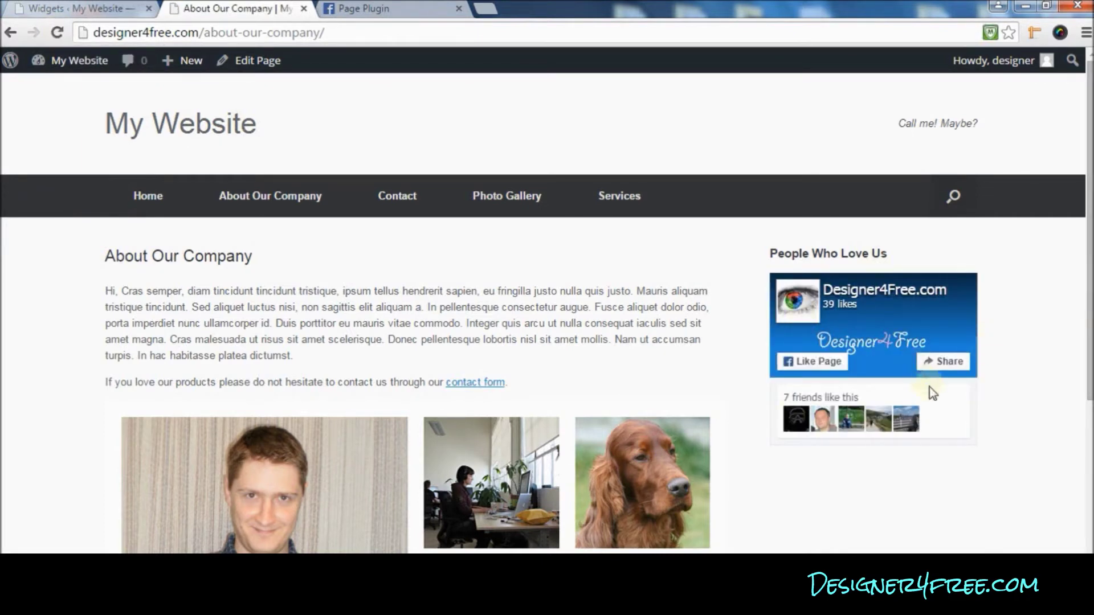
- Close the Facebook Page Plugin tab and follow the contact form link to the Contact page
{"action": "scroll", "coordinate": [922, 373], "scroll_direction": "down", "scroll_amount": 3}
{"action": "scroll", "coordinate": [909, 378], "scroll_direction": "up", "scroll_amount": 3}
{"action": "left_click", "coordinate": [78, 8]}
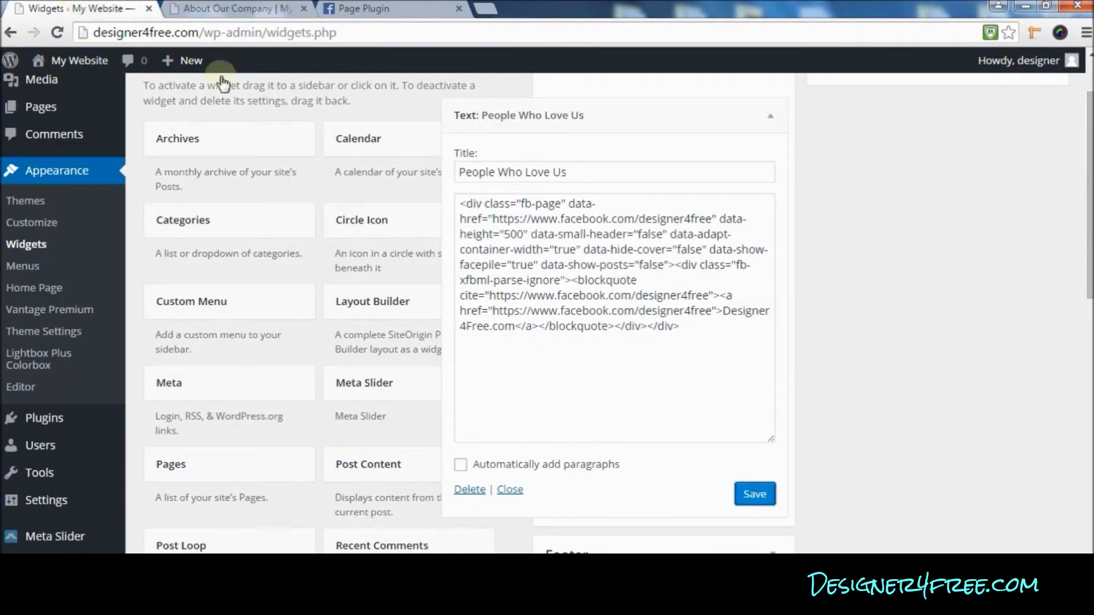
{"action": "left_click", "coordinate": [229, 7]}
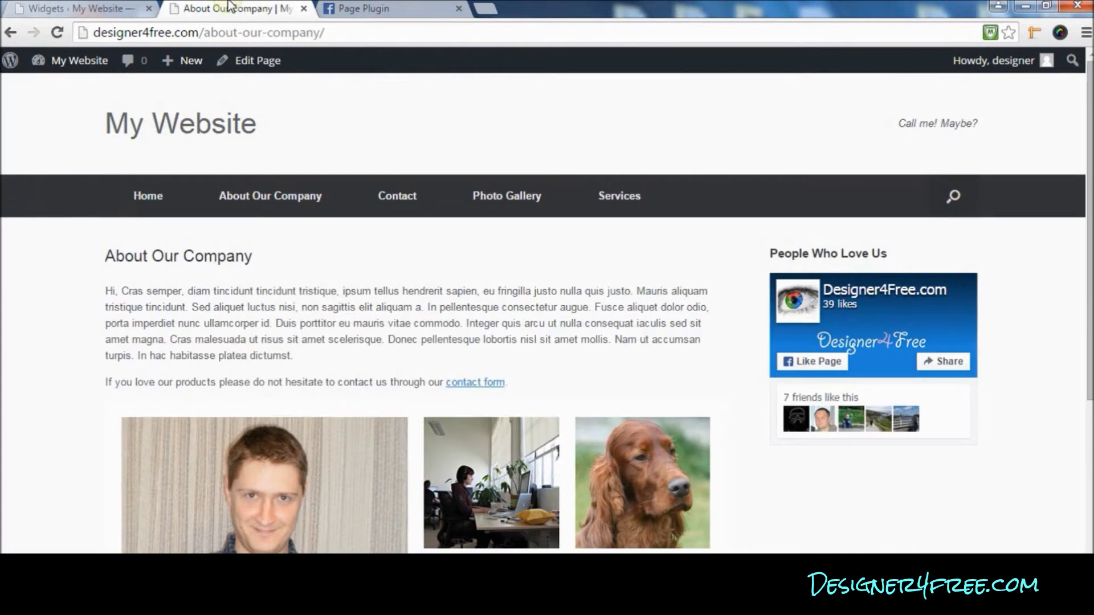
{"action": "left_click", "coordinate": [458, 9]}
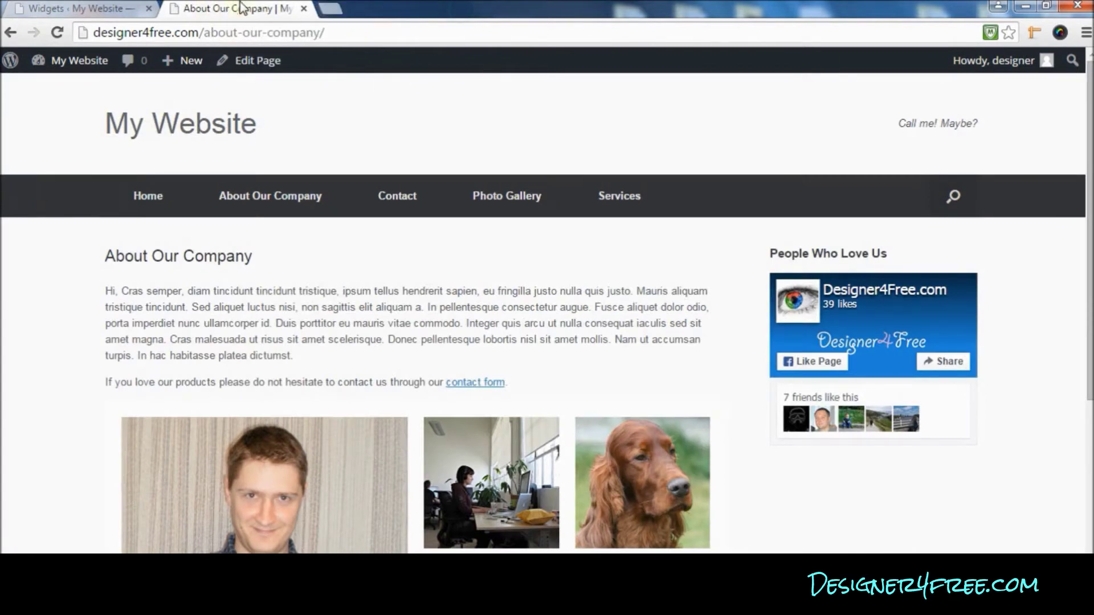
{"action": "left_click", "coordinate": [472, 383]}
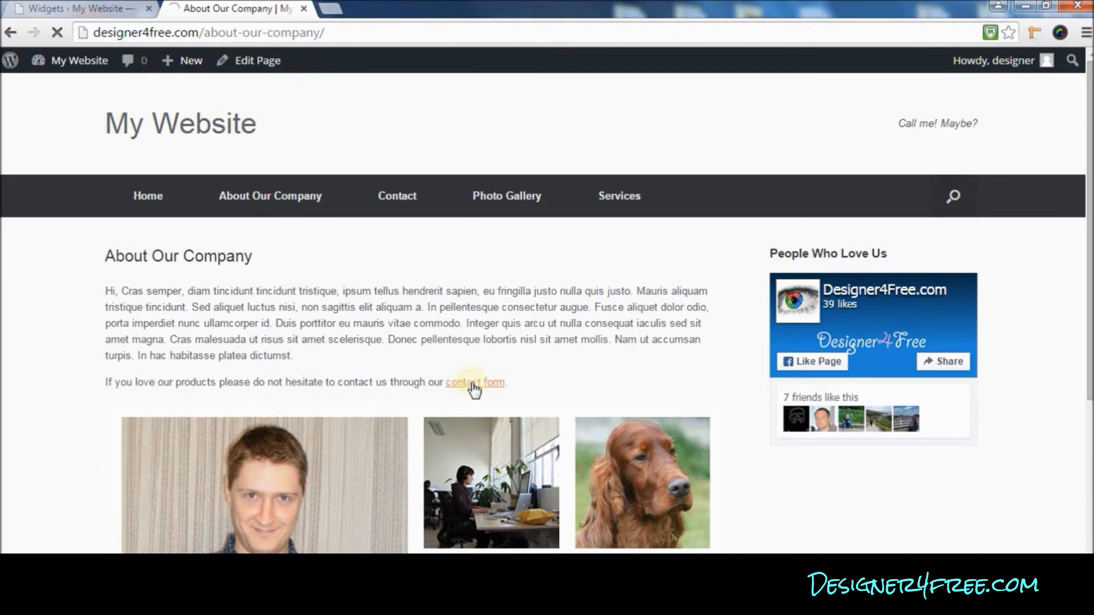
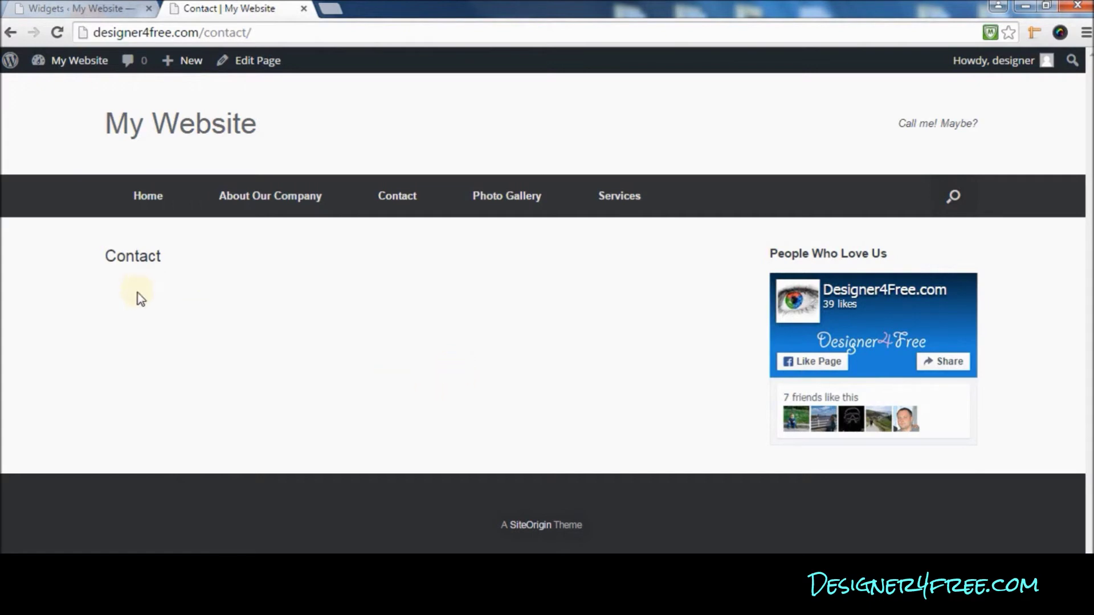
- Return to the Widgets admin screen and bring up the Pages submenu in the sidebar
{"action": "left_click", "coordinate": [84, 5]}
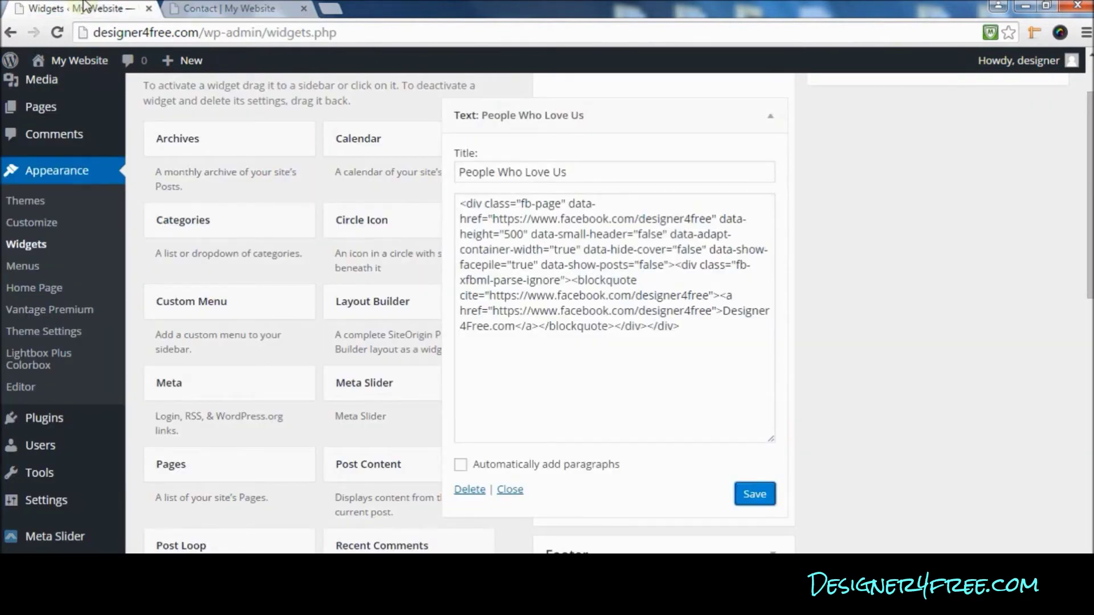
{"action": "left_click", "coordinate": [50, 111]}
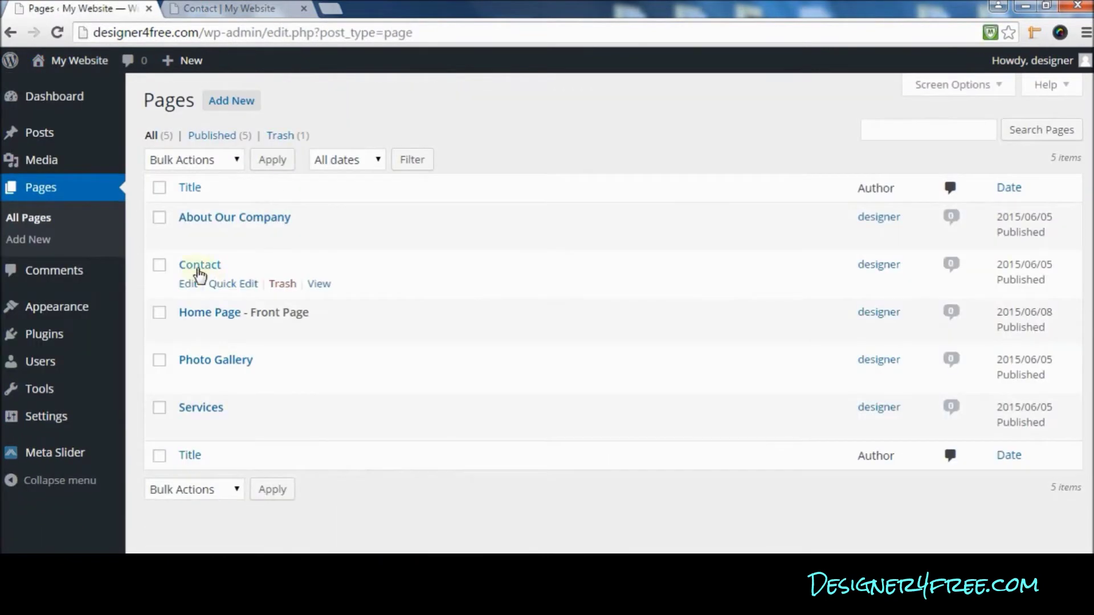
- Set the Contact page's template to Full Width Page and update the page
{"action": "left_click", "coordinate": [199, 265]}
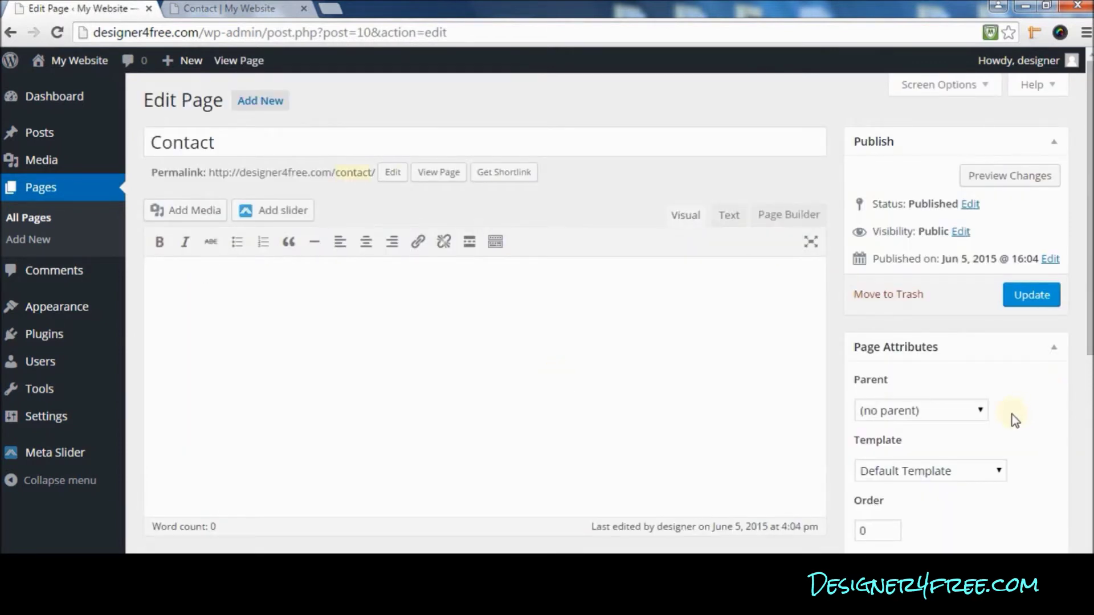
{"action": "scroll", "coordinate": [1011, 422], "scroll_direction": "down", "scroll_amount": 1}
{"action": "left_click", "coordinate": [996, 391]}
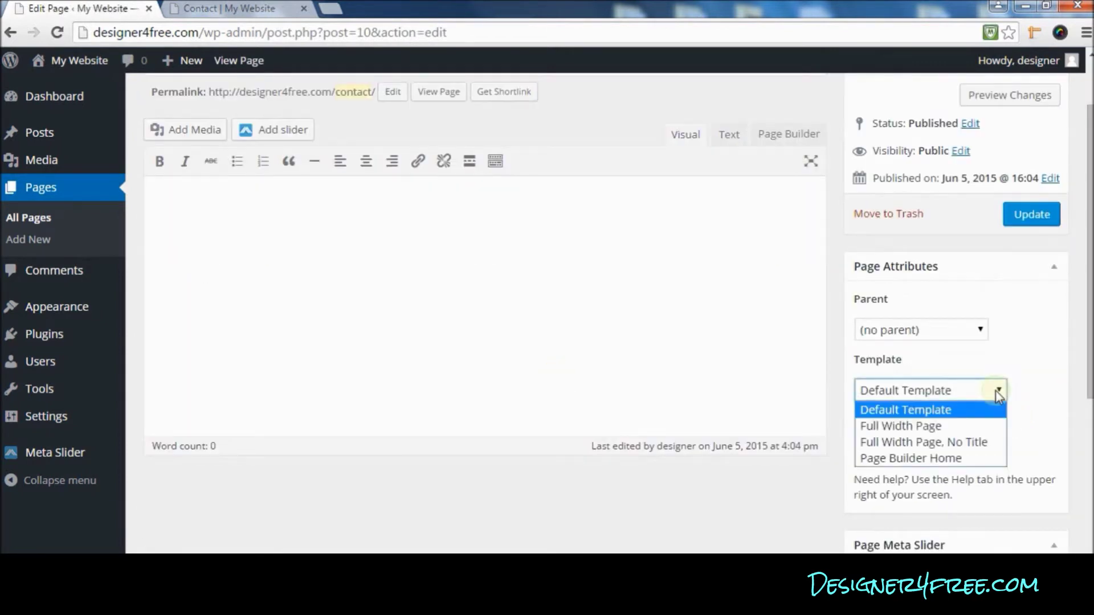
{"action": "left_click", "coordinate": [913, 428]}
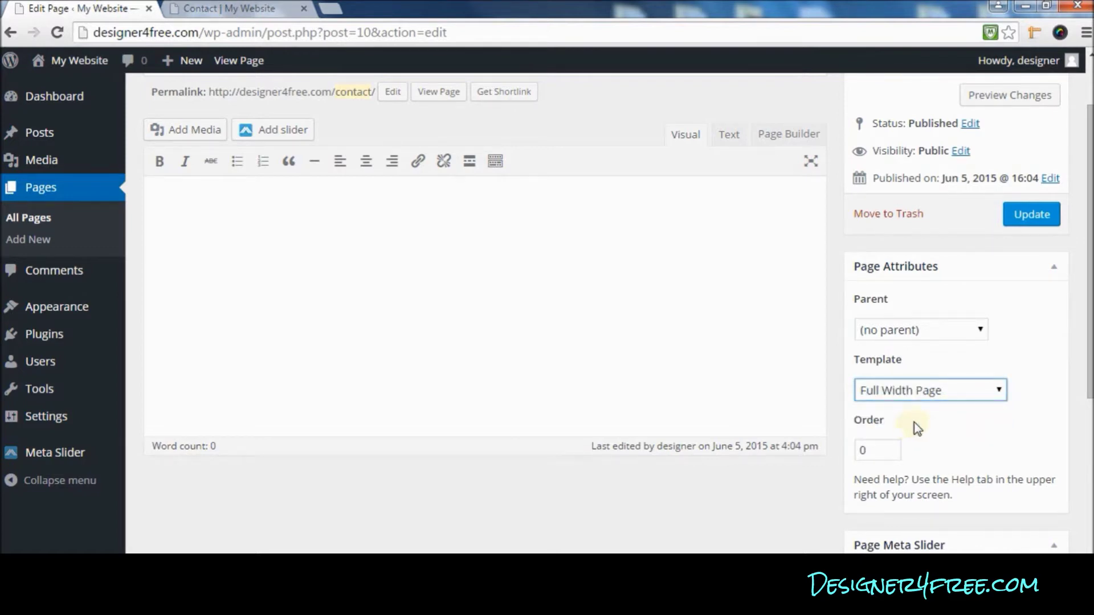
{"action": "left_click", "coordinate": [1042, 222]}
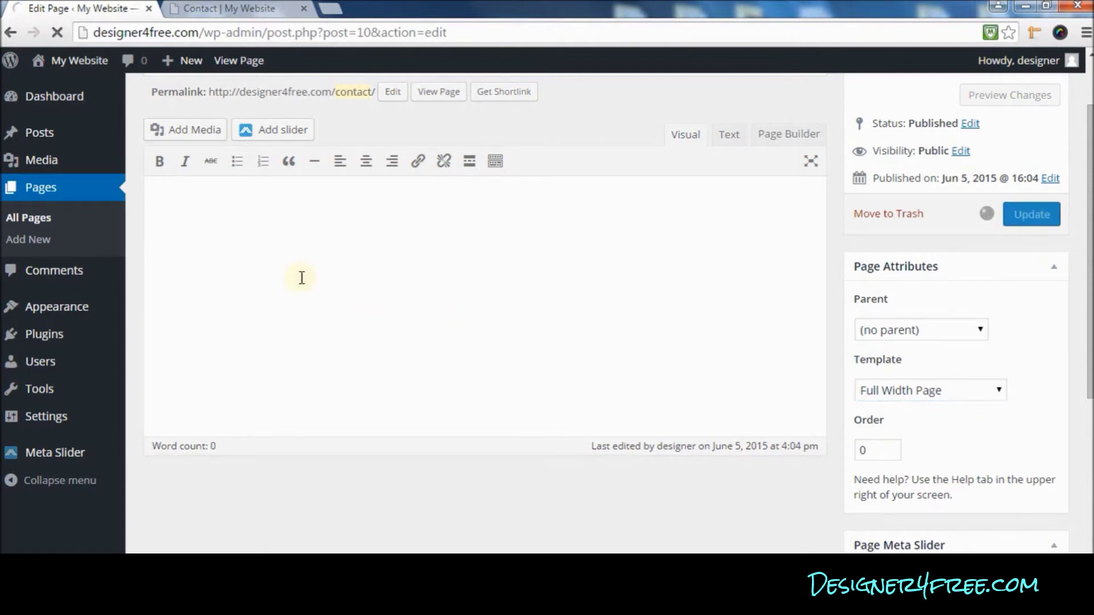
- Reload the live Contact page to confirm the sidebar is gone, highlighting its heading
{"action": "left_click", "coordinate": [228, 8]}
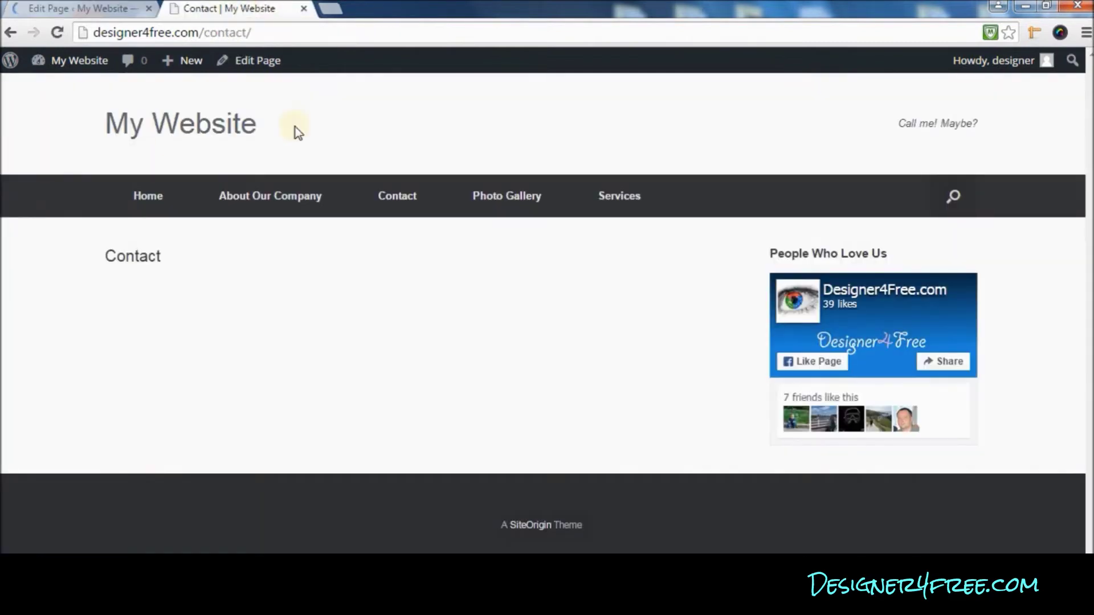
{"action": "left_click", "coordinate": [57, 32]}
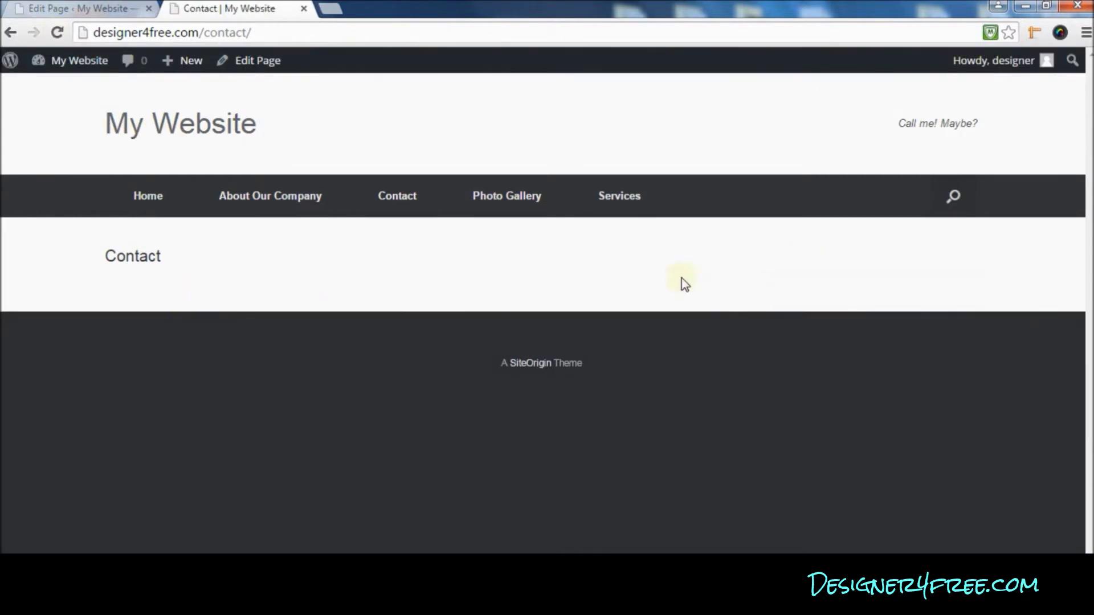
{"action": "left_click_drag", "start_coordinate": [110, 254], "coordinate": [254, 249]}
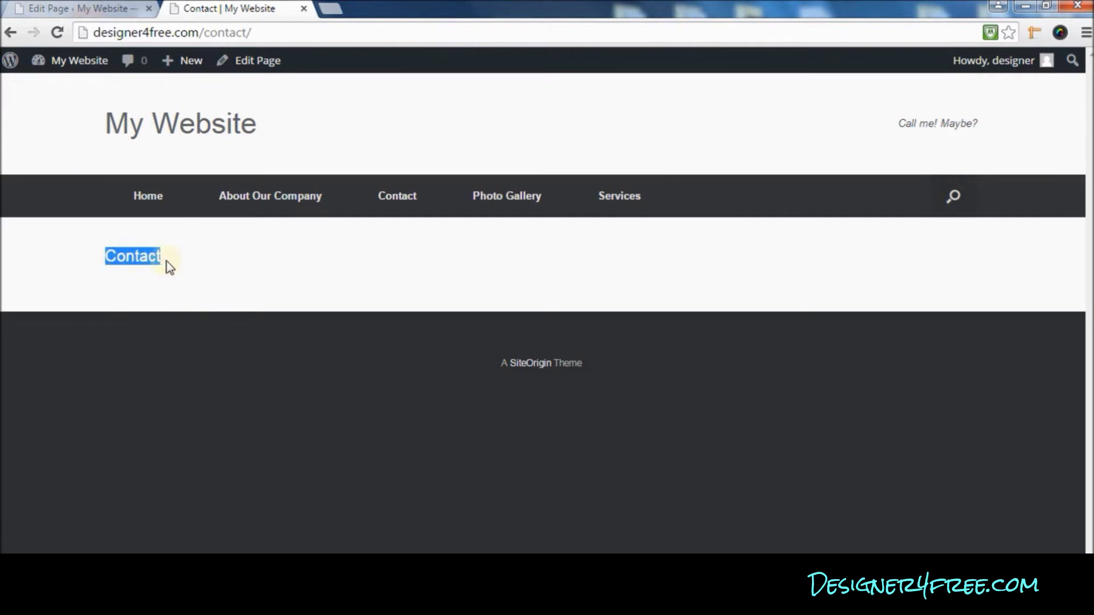
- Change the Contact page template to 'Full Width Page, No Title' and update it
{"action": "left_click", "coordinate": [98, 9]}
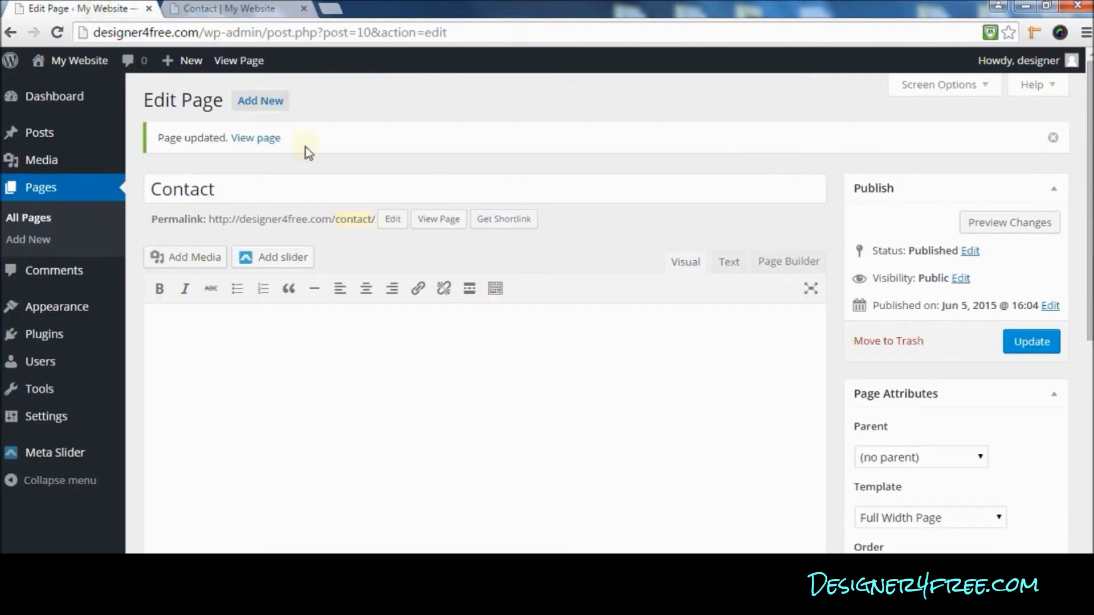
{"action": "scroll", "coordinate": [988, 438], "scroll_direction": "down", "scroll_amount": 2}
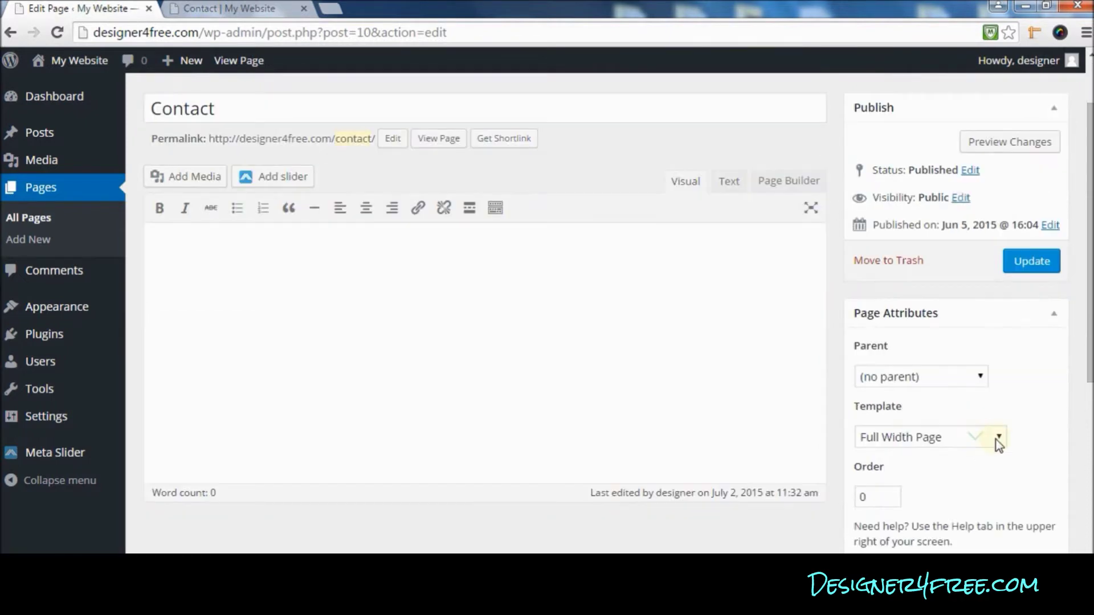
{"action": "left_click", "coordinate": [986, 438]}
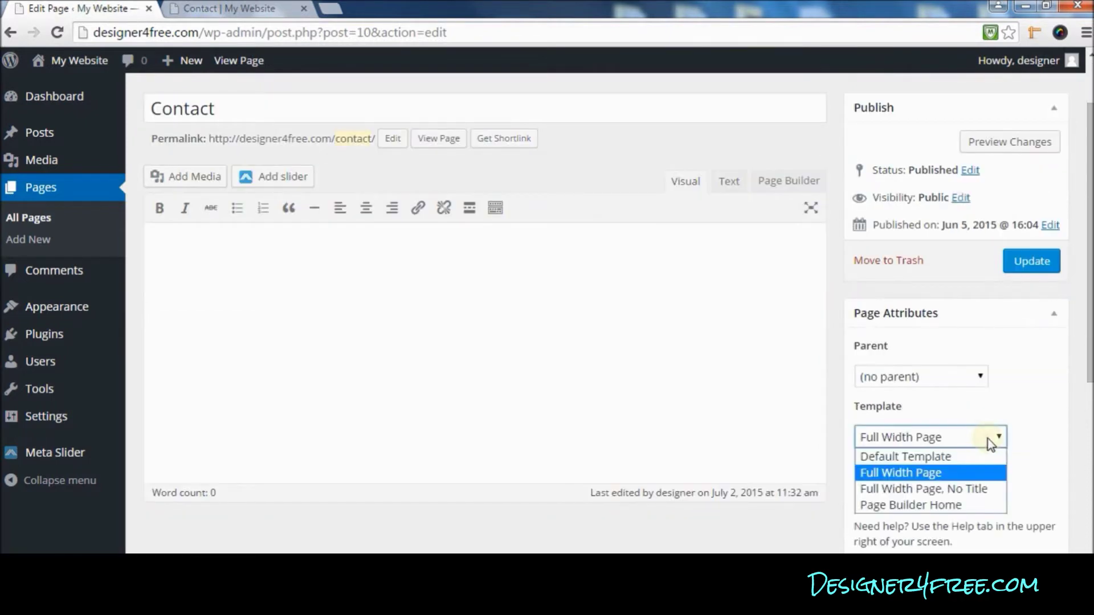
{"action": "left_click", "coordinate": [950, 490]}
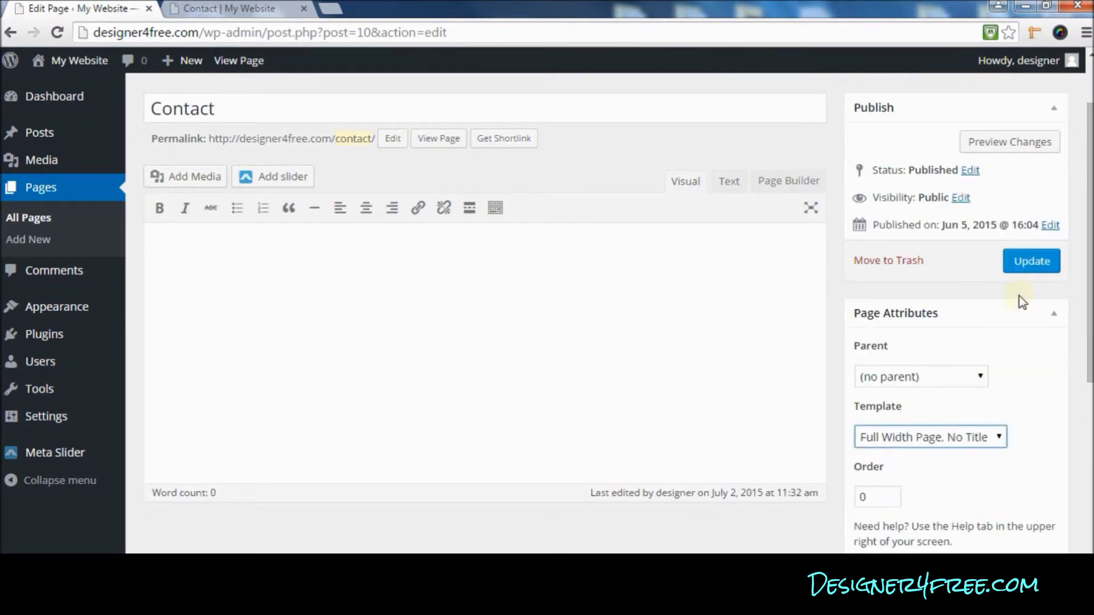
{"action": "left_click", "coordinate": [1027, 271]}
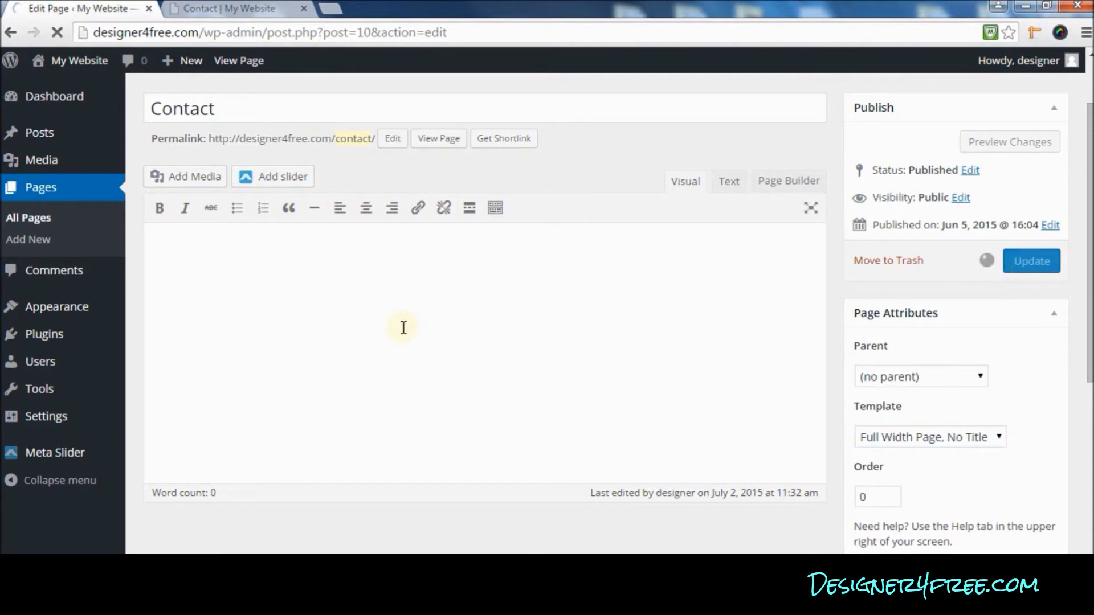
- Reload the live Contact page to confirm the heading is gone, then return to the editor
{"action": "left_click", "coordinate": [230, 8]}
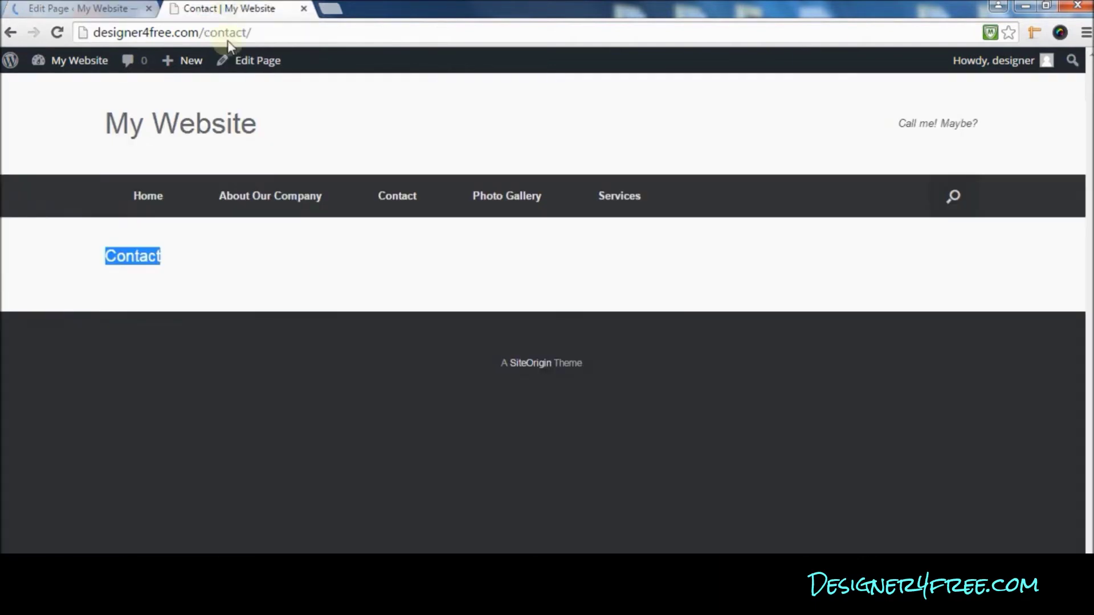
{"action": "left_click", "coordinate": [61, 33]}
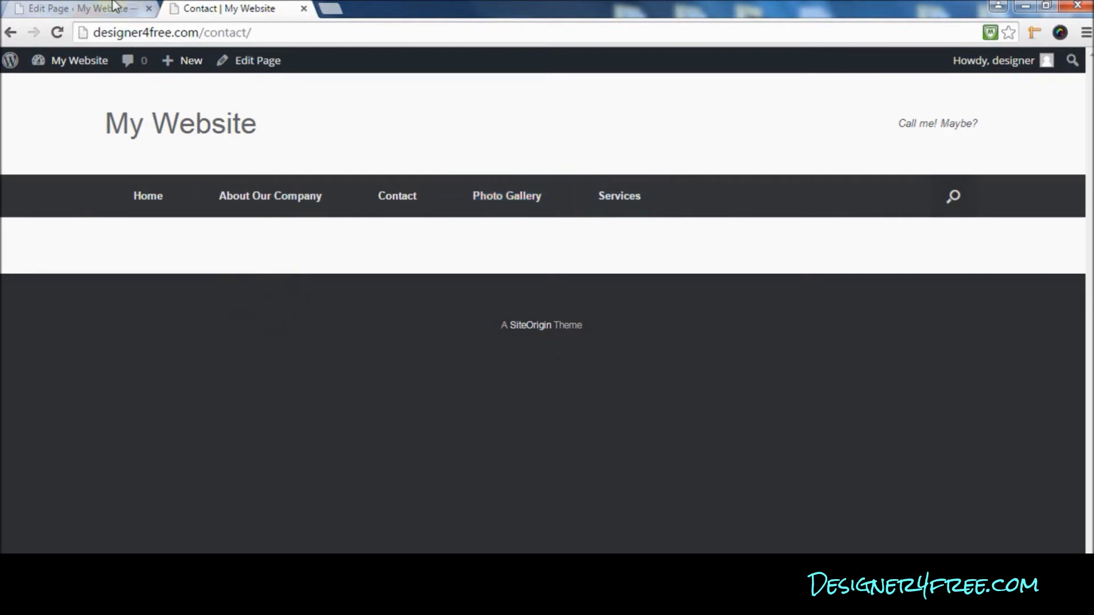
{"action": "left_click", "coordinate": [79, 8]}
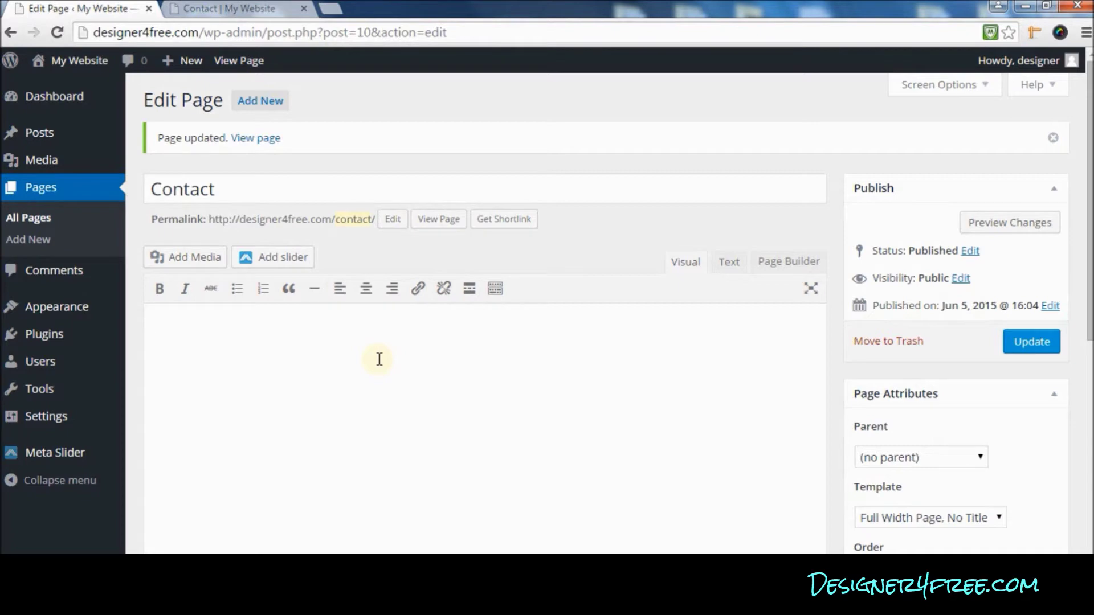
- Switch the Contact page to Page Builder and insert a new row with 3 columns
{"action": "left_click", "coordinate": [789, 262]}
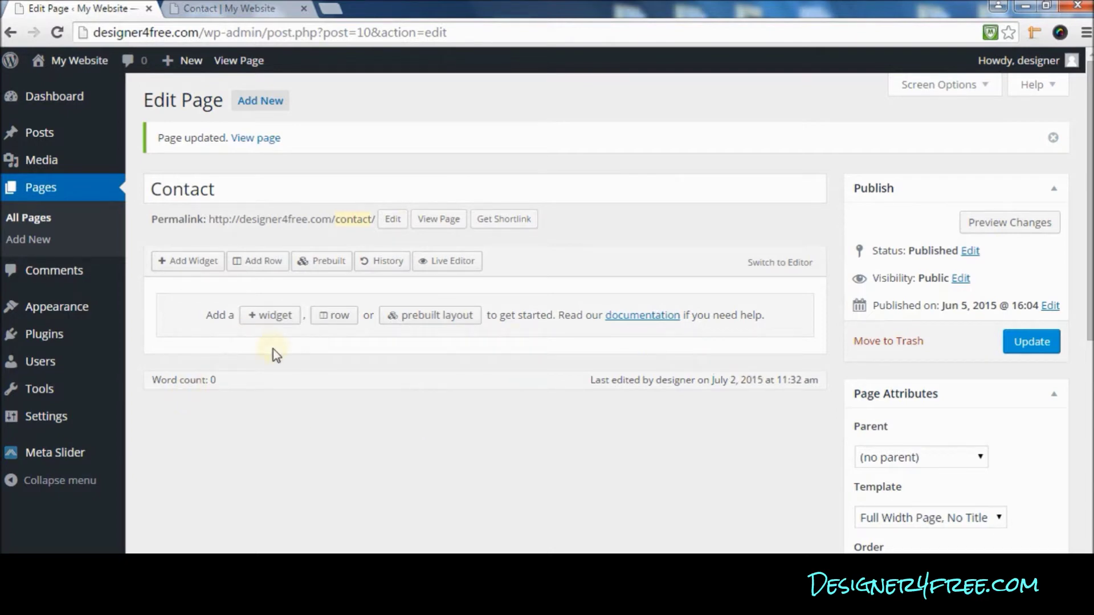
{"action": "left_click", "coordinate": [255, 262]}
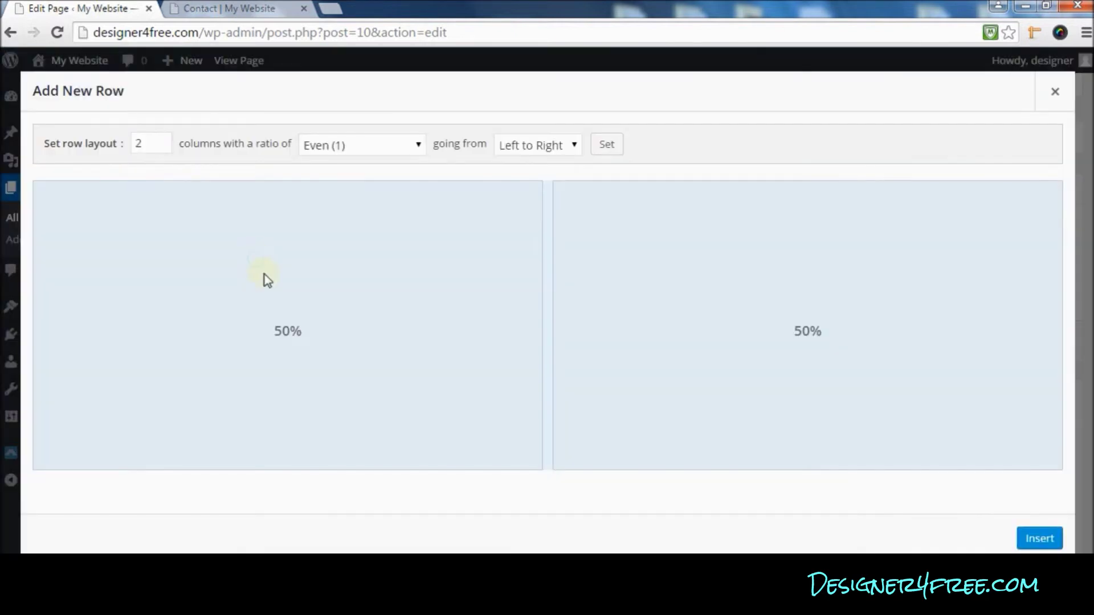
{"action": "left_click", "coordinate": [161, 139]}
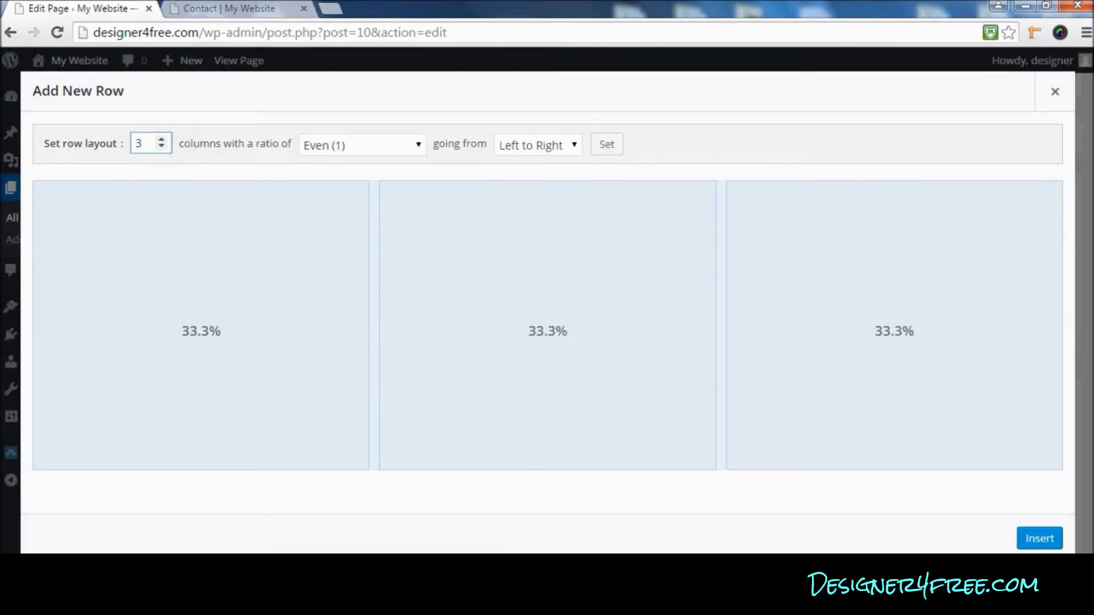
{"action": "left_click", "coordinate": [1038, 541]}
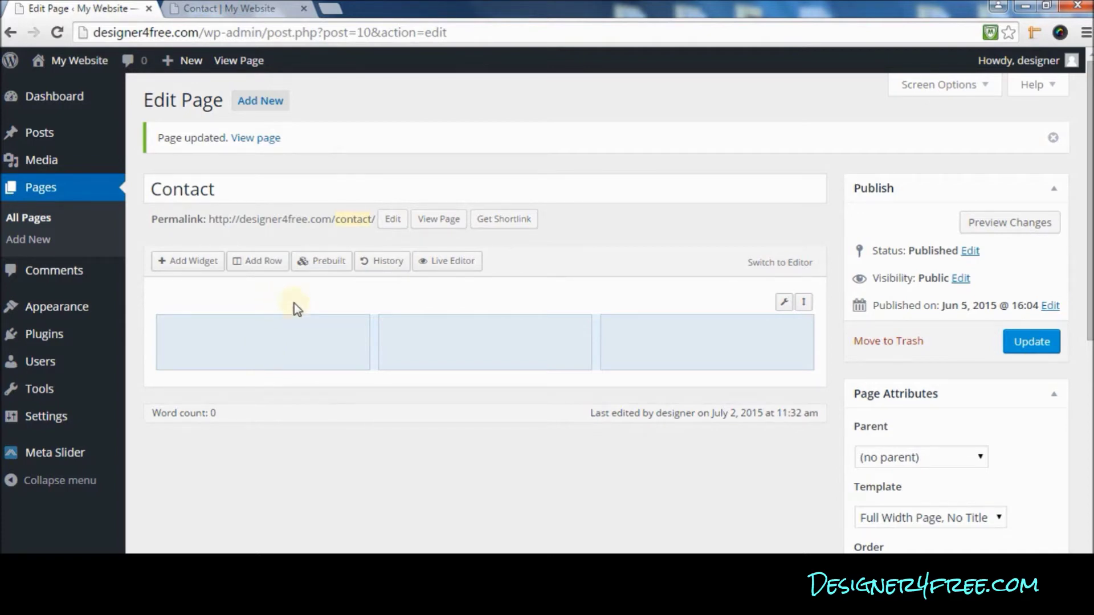
- Add a Text widget to the first column of the new row
{"action": "left_click", "coordinate": [292, 353]}
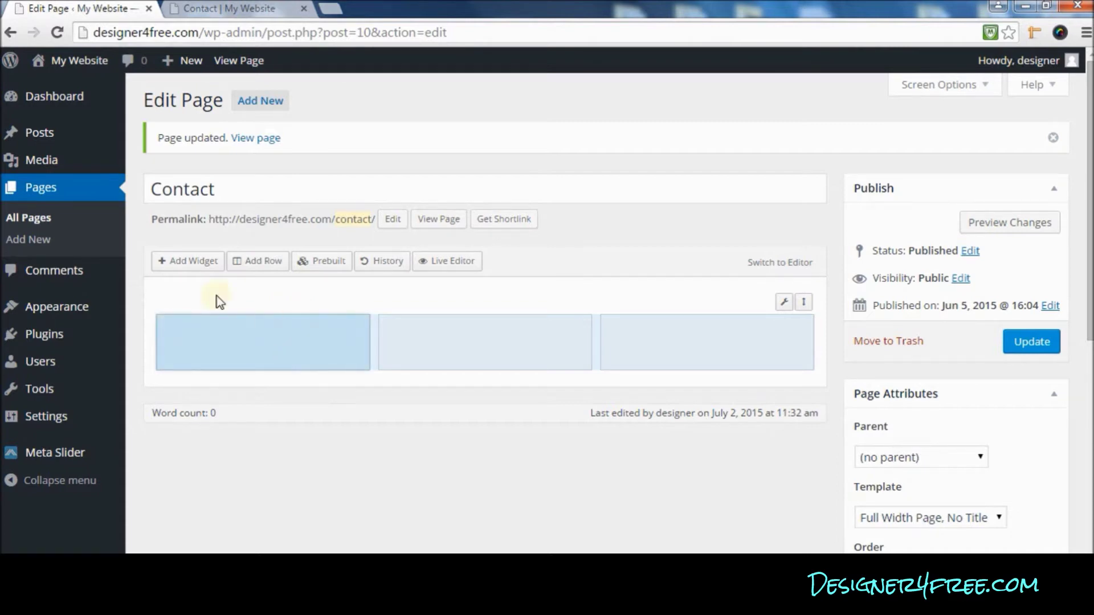
{"action": "left_click", "coordinate": [185, 264]}
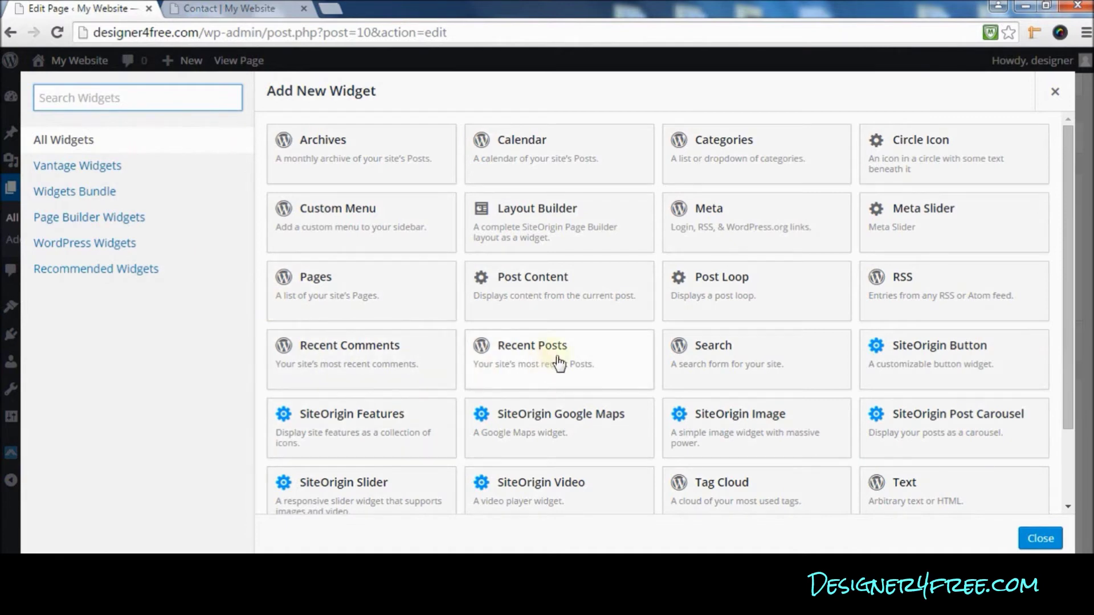
{"action": "scroll", "coordinate": [564, 364], "scroll_direction": "down", "scroll_amount": 2}
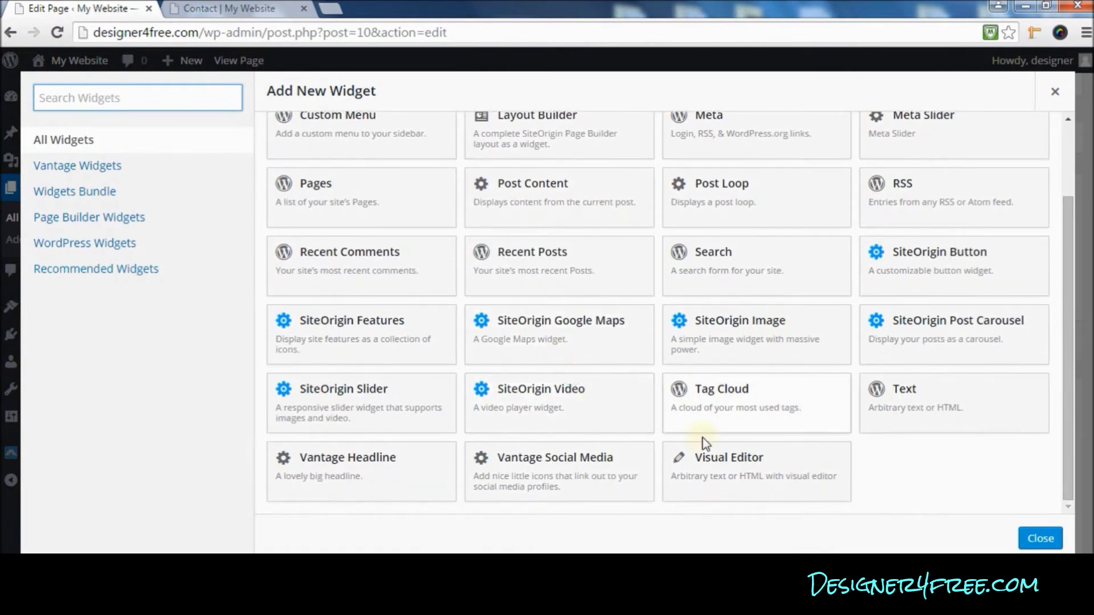
{"action": "scroll", "coordinate": [700, 431], "scroll_direction": "up", "scroll_amount": 2}
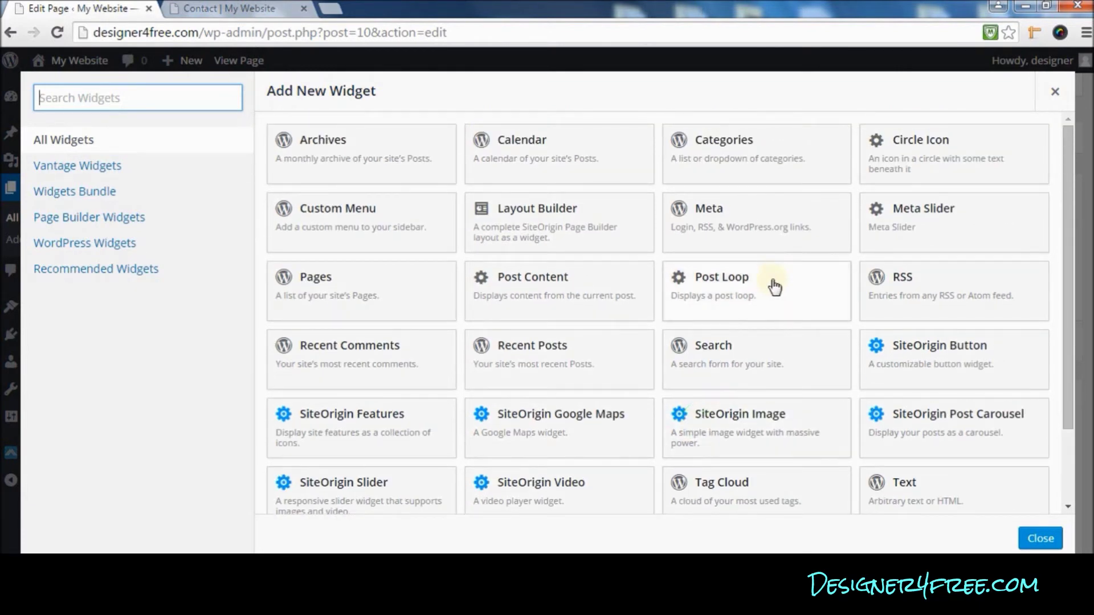
{"action": "scroll", "coordinate": [775, 288], "scroll_direction": "down", "scroll_amount": 2}
{"action": "left_click", "coordinate": [943, 402]}
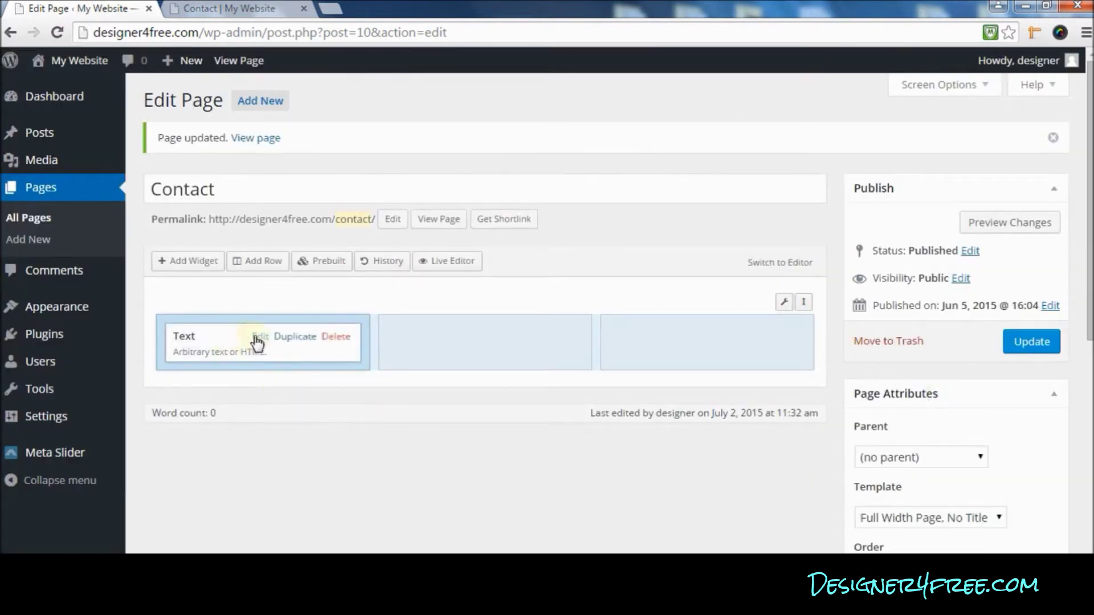
- Title the Text widget 'Contact' with two lines of placeholder body text, and update the page
{"action": "left_click", "coordinate": [251, 339]}
{"action": "left_click", "coordinate": [109, 151]}
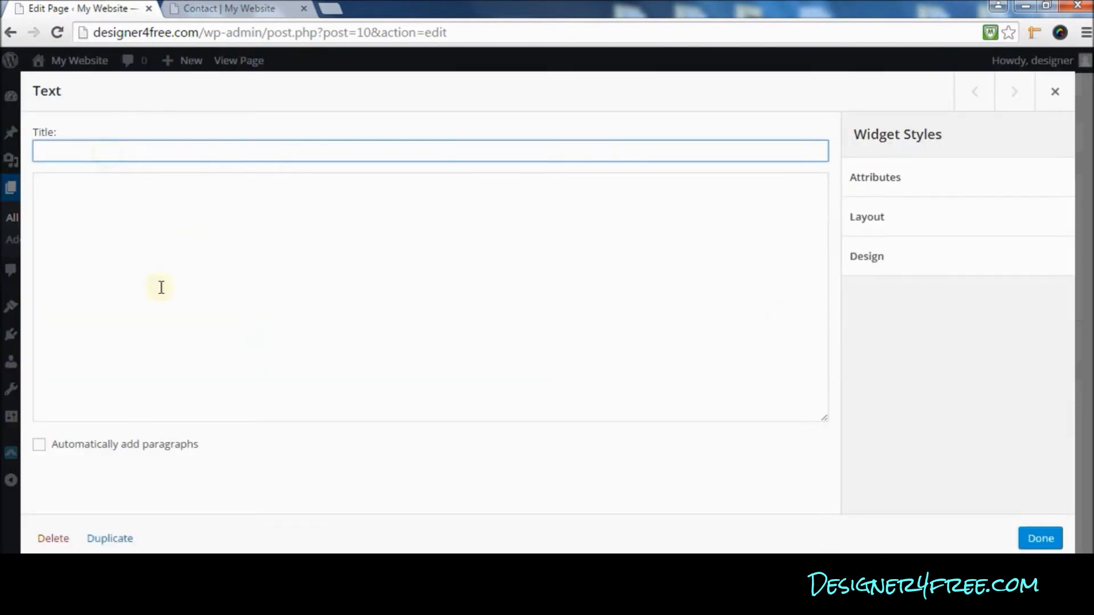
{"action": "type", "text": "Contact"}
{"action": "left_click", "coordinate": [181, 229]}
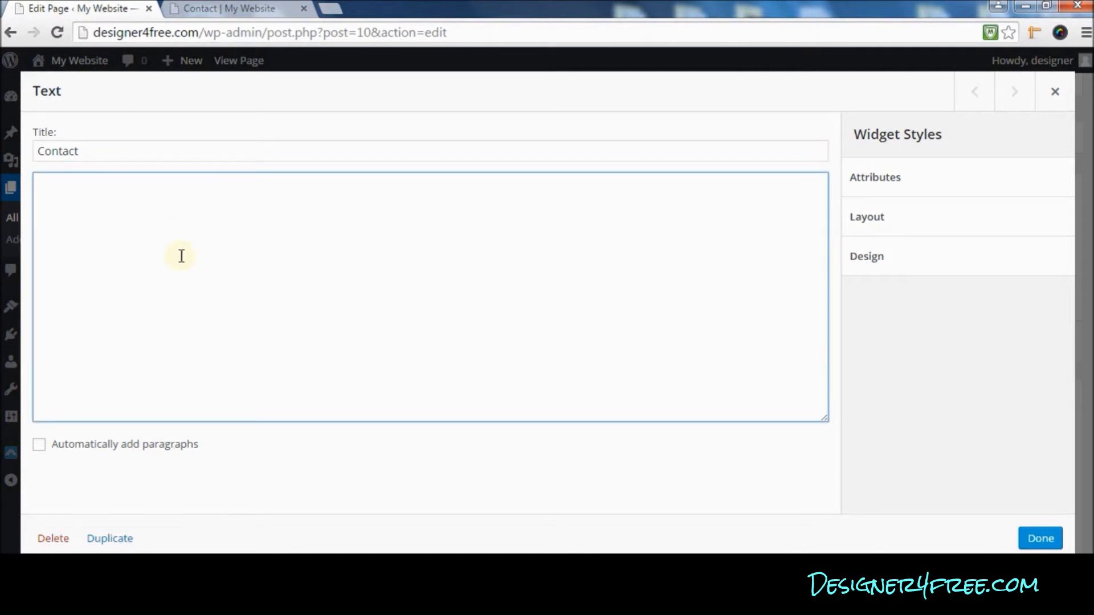
{"action": "type", "text": "oweuihfouhweo"}
{"action": "key", "text": "Return"}
{"action": "type", "text": "owuefhouwefhon"}
{"action": "left_click", "coordinate": [1043, 537]}
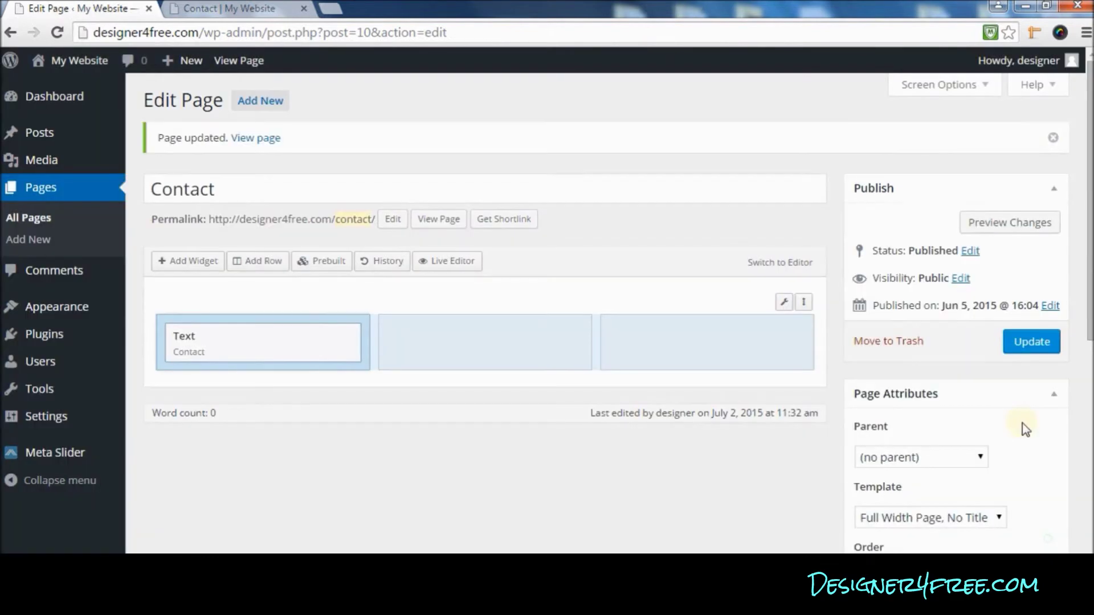
{"action": "left_click", "coordinate": [1031, 343]}
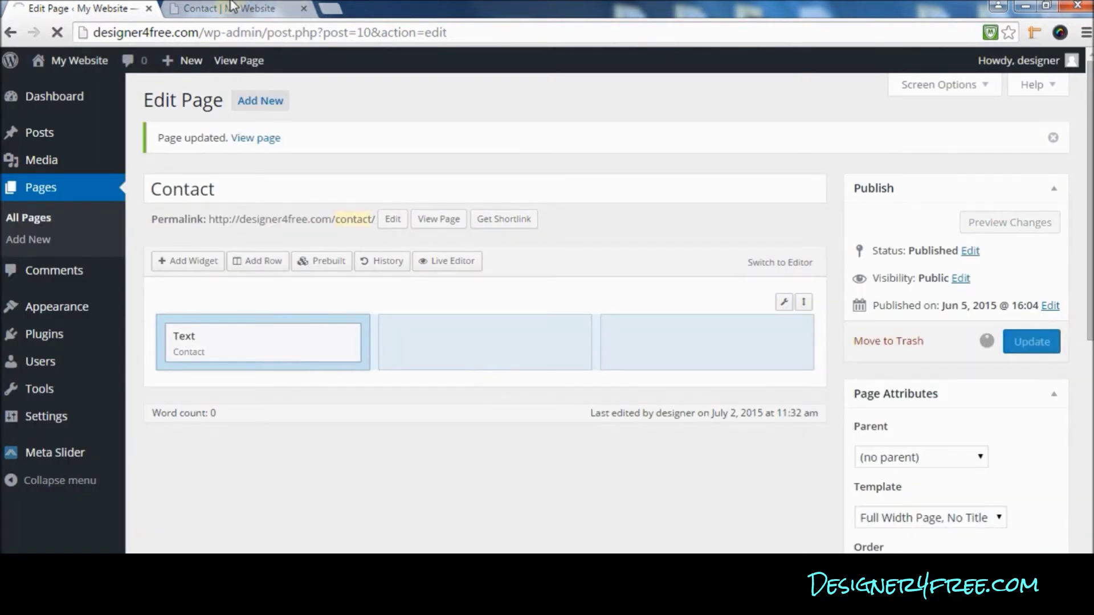
- Reload the live Contact page and inspect the placeholder paragraph and Contact heading
{"action": "left_click", "coordinate": [231, 3]}
{"action": "left_click", "coordinate": [58, 33]}
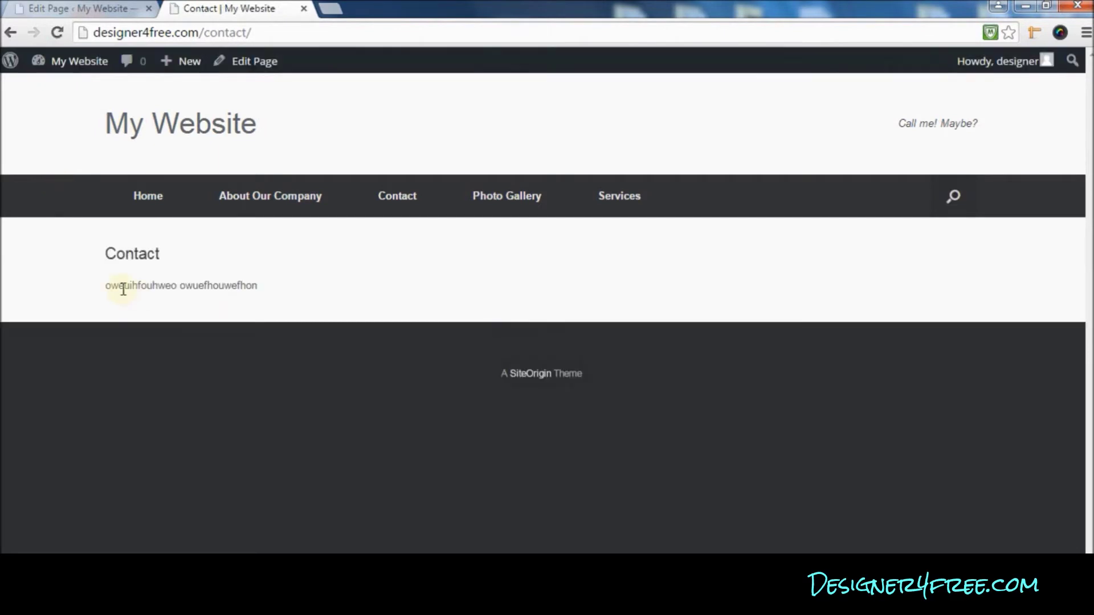
{"action": "left_click_drag", "start_coordinate": [114, 288], "coordinate": [283, 280]}
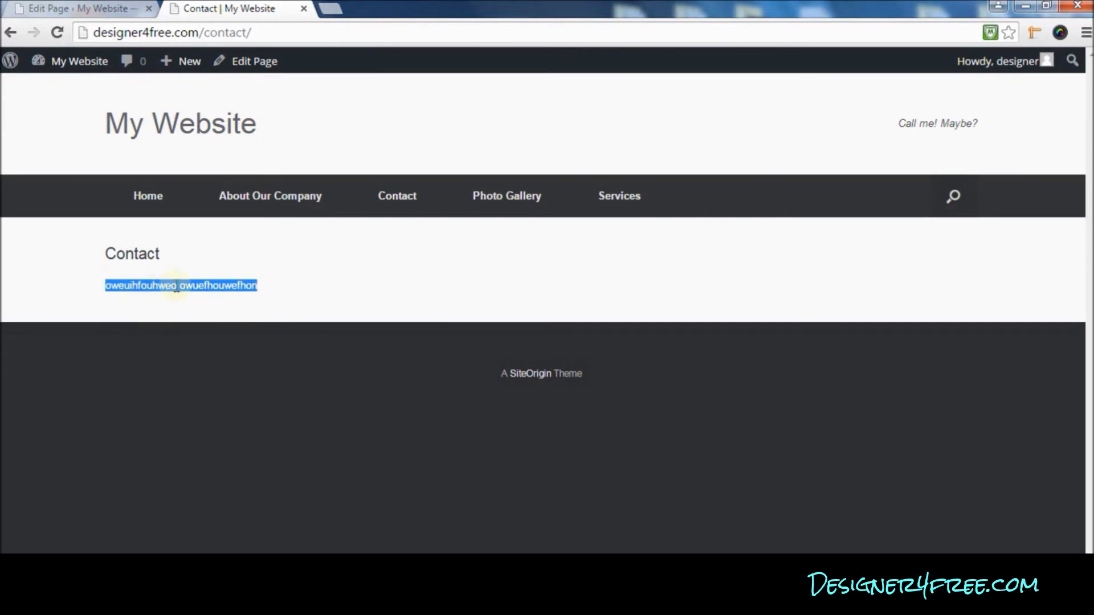
{"action": "left_click_drag", "start_coordinate": [111, 252], "coordinate": [183, 249]}
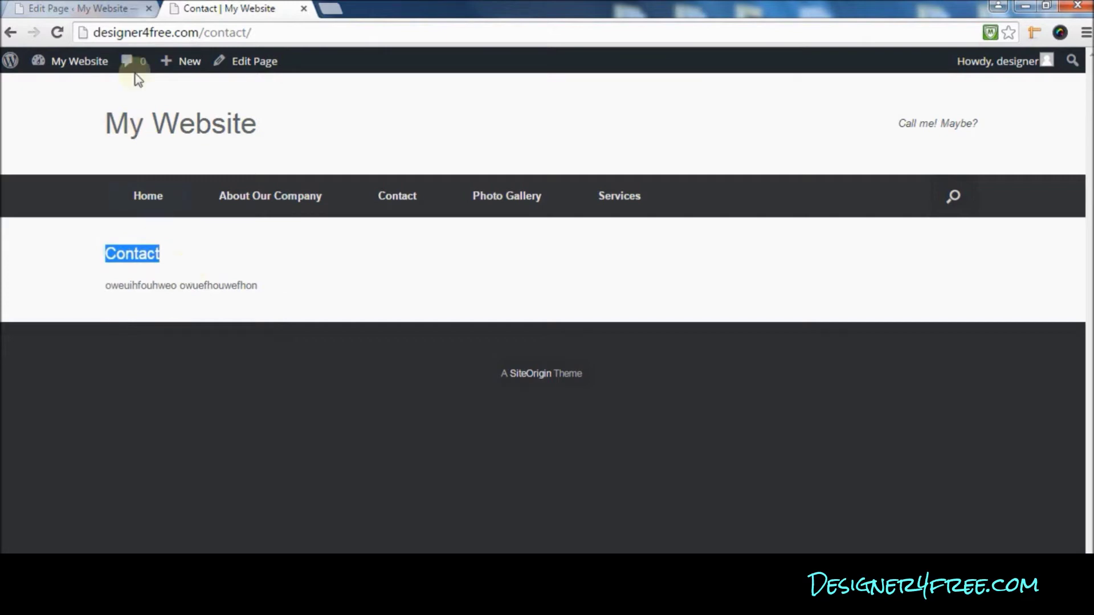
- Delete the Text widget from the first column and check the live page again
{"action": "left_click", "coordinate": [102, 8]}
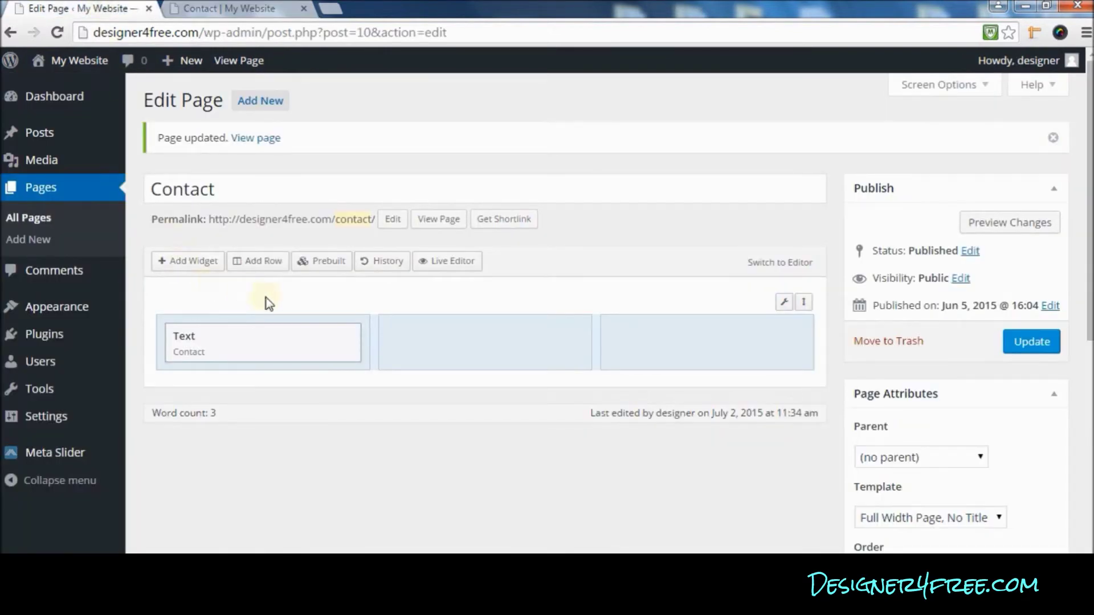
{"action": "mouse_move", "coordinate": [269, 341]}
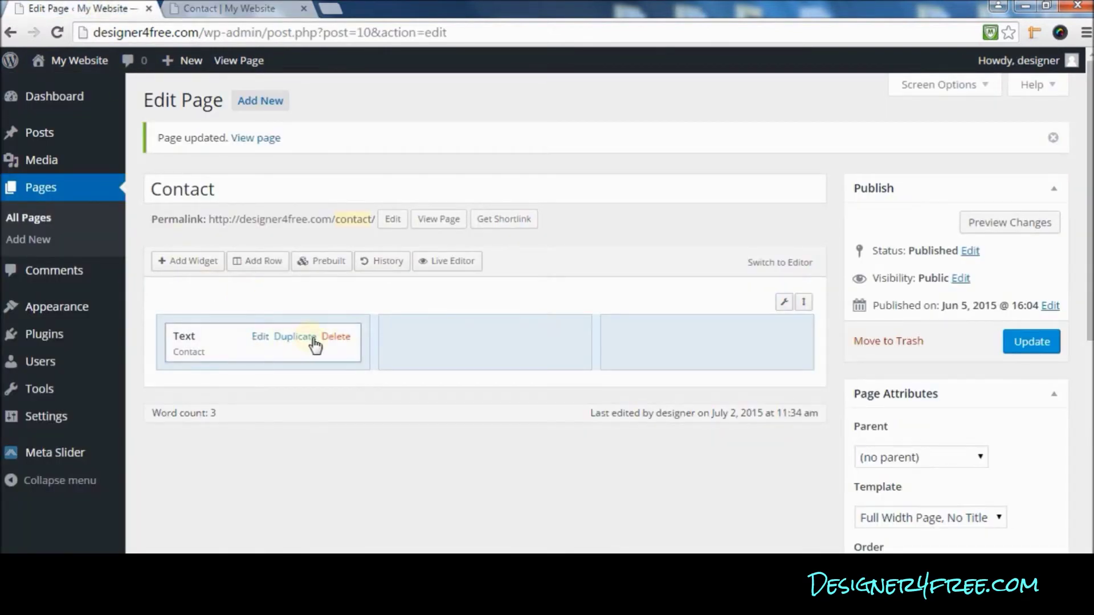
{"action": "left_click", "coordinate": [337, 338]}
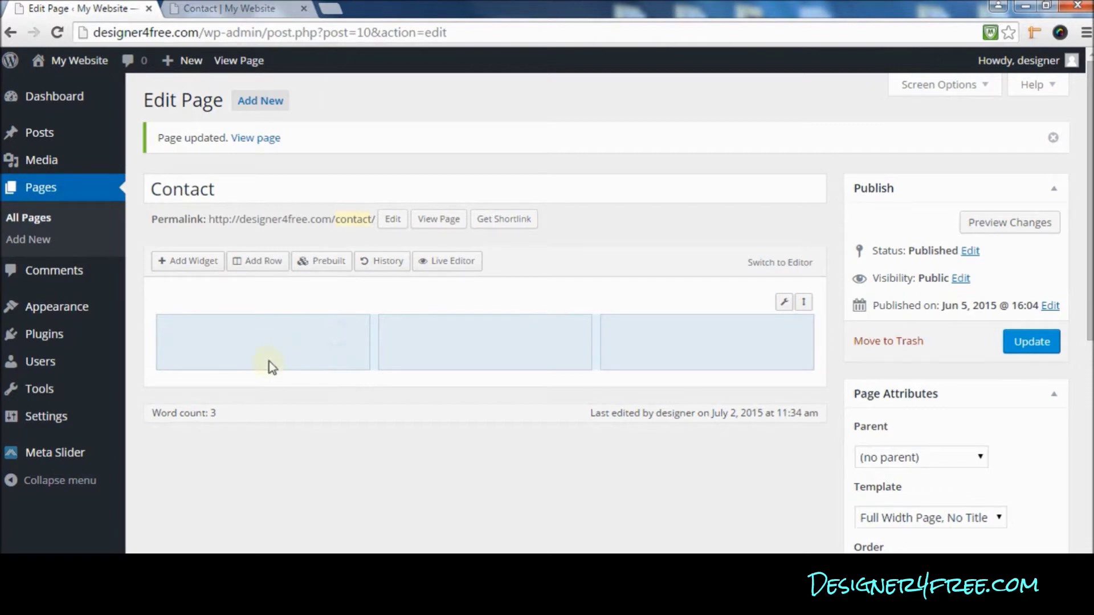
{"action": "left_click", "coordinate": [249, 6]}
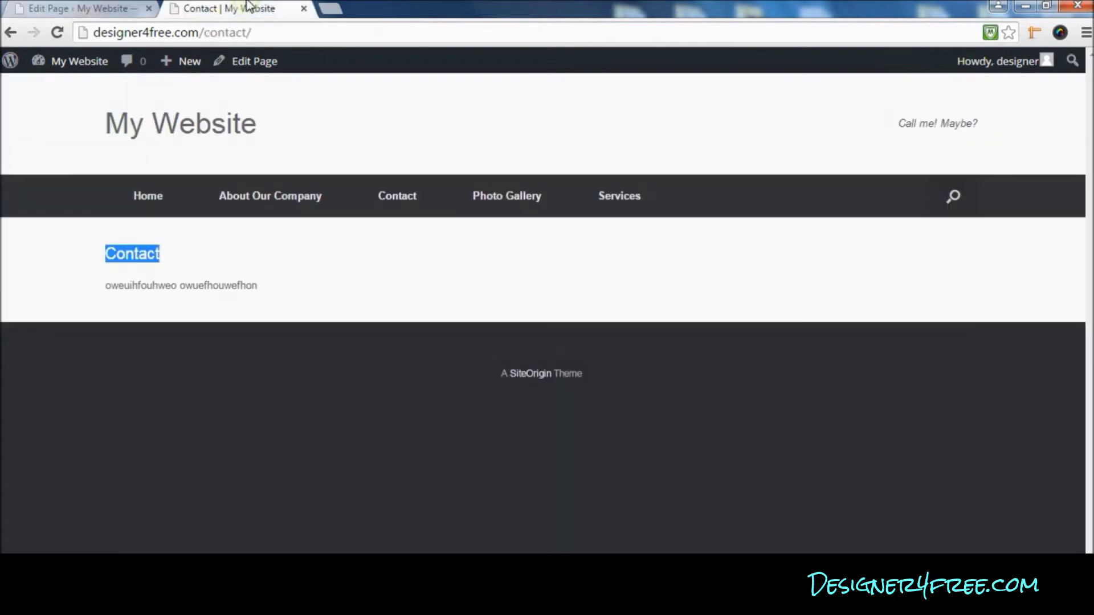
{"action": "left_click", "coordinate": [102, 8]}
{"action": "left_click", "coordinate": [250, 344]}
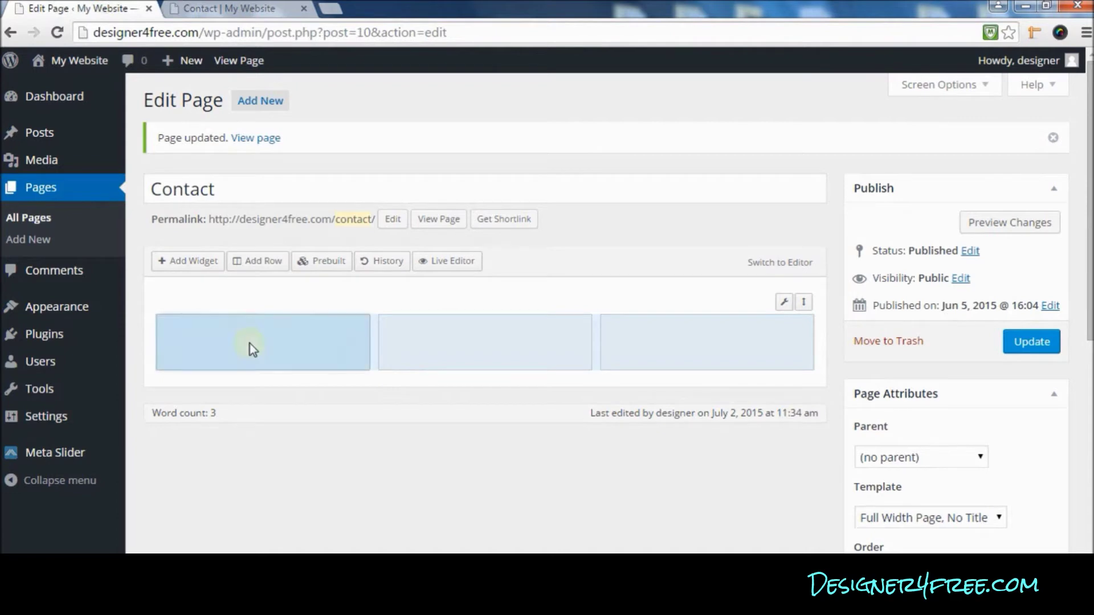
- Scroll through the Add New Widget list, close it unused, and go to the Plugins screen
{"action": "left_click", "coordinate": [203, 262]}
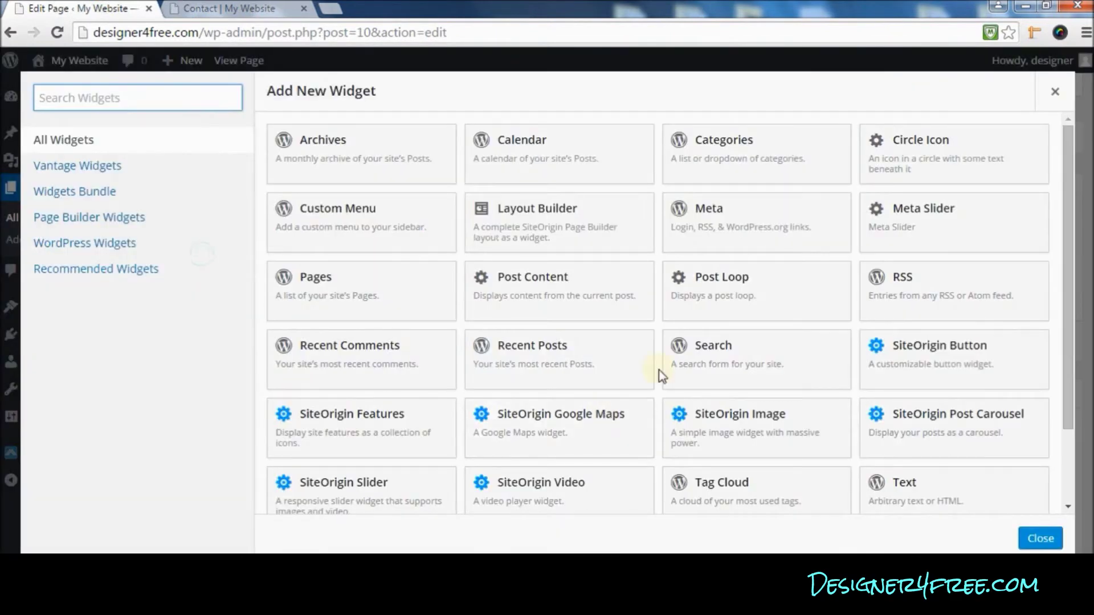
{"action": "scroll", "coordinate": [756, 361], "scroll_direction": "down", "scroll_amount": 2}
{"action": "scroll", "coordinate": [740, 369], "scroll_direction": "down", "scroll_amount": 1}
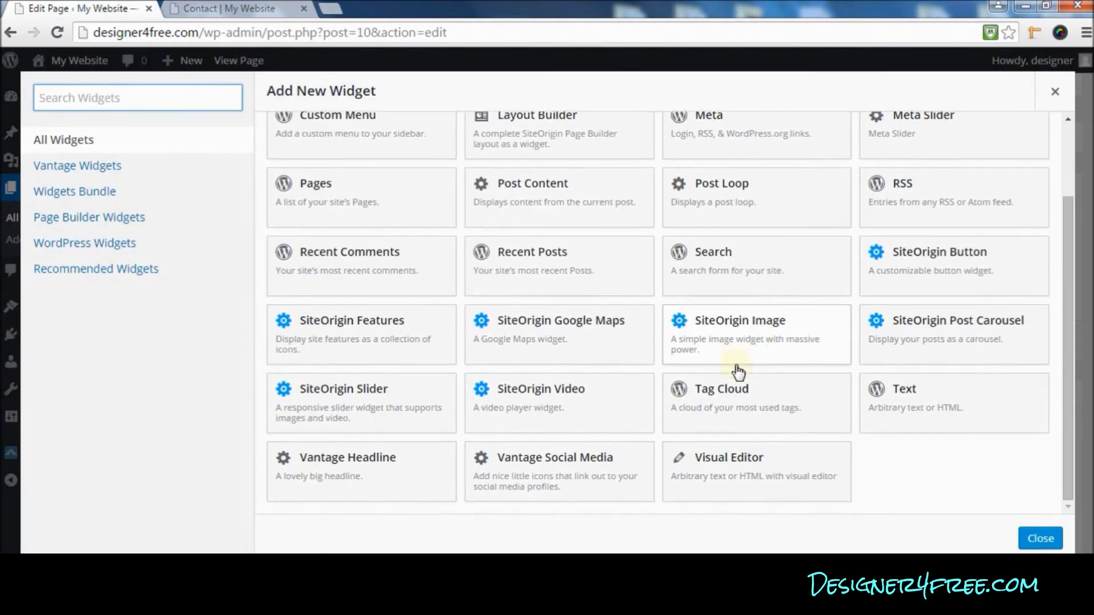
{"action": "scroll", "coordinate": [829, 383], "scroll_direction": "up", "scroll_amount": 4}
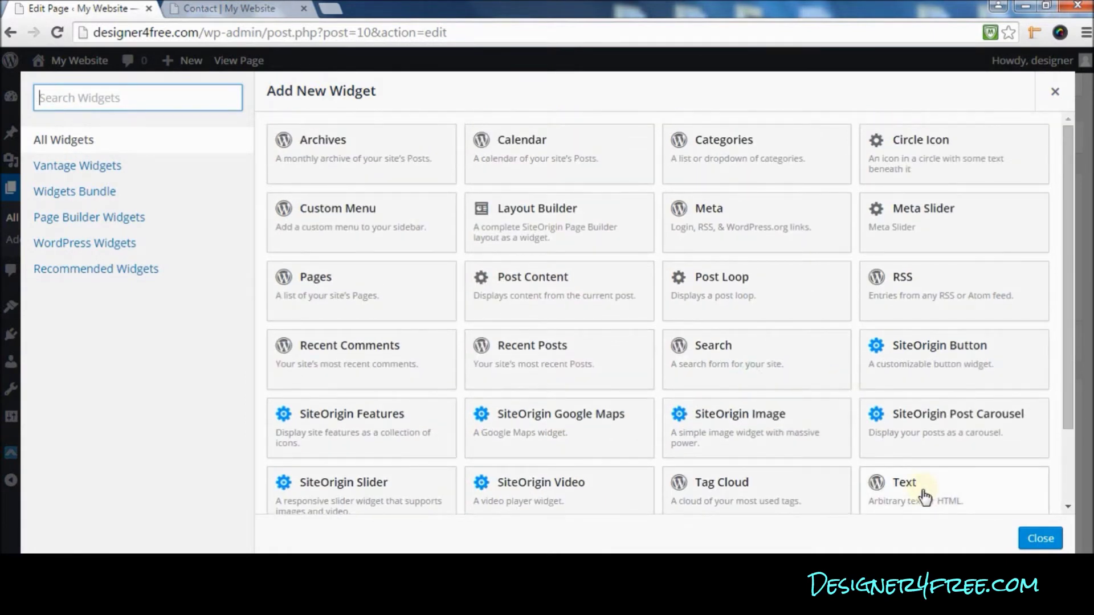
{"action": "scroll", "coordinate": [920, 476], "scroll_direction": "down", "scroll_amount": 2}
{"action": "left_click", "coordinate": [1054, 90]}
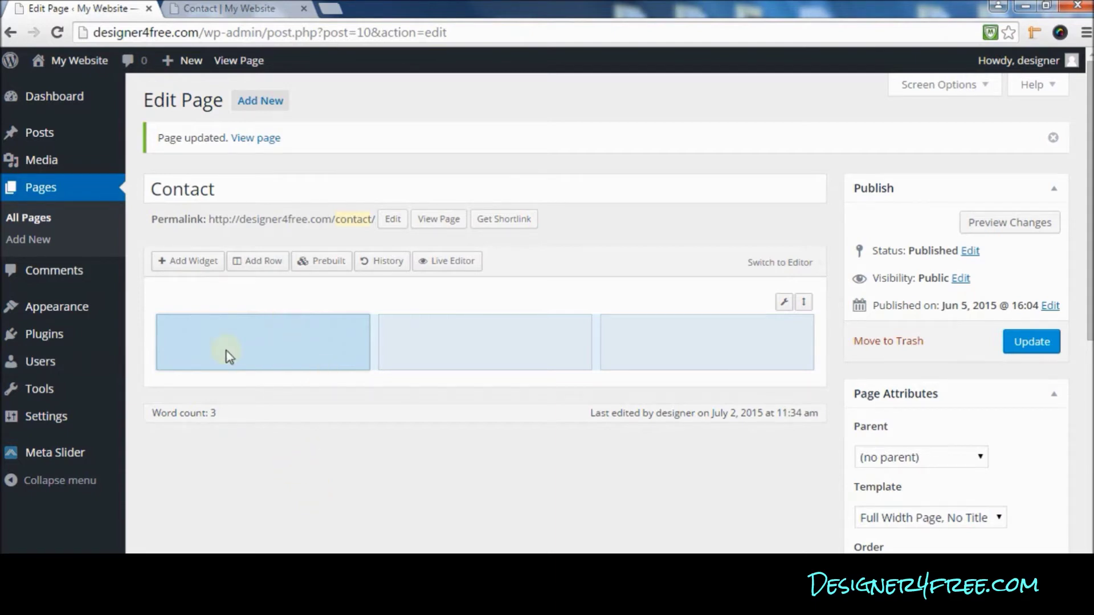
{"action": "left_click", "coordinate": [55, 341]}
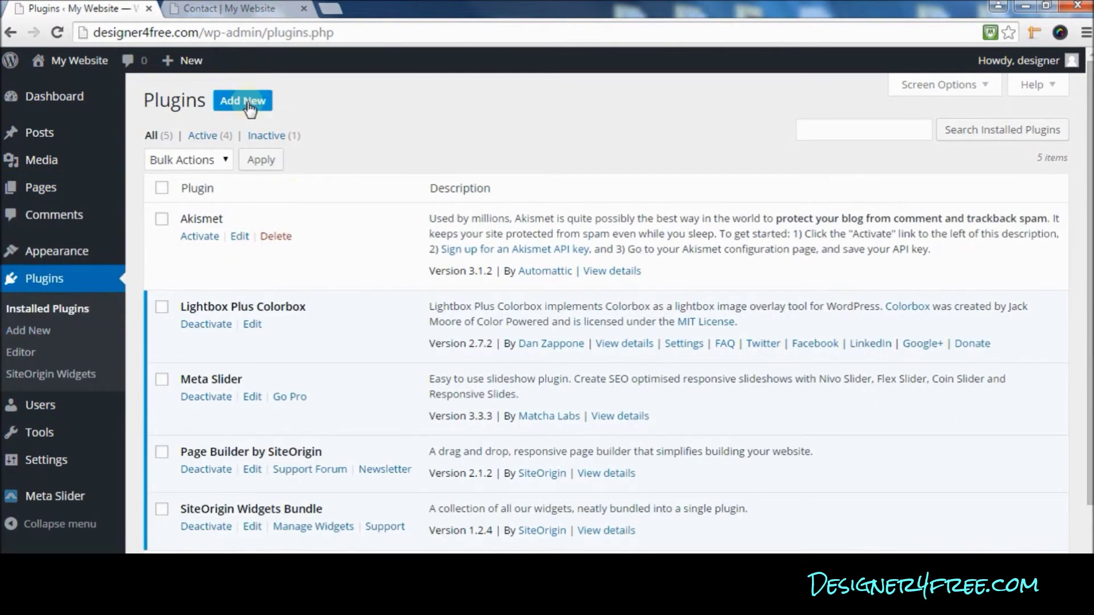
- Search plugins for 'black studio', then install and activate Black Studio TinyMCE Widget
{"action": "left_click", "coordinate": [248, 103]}
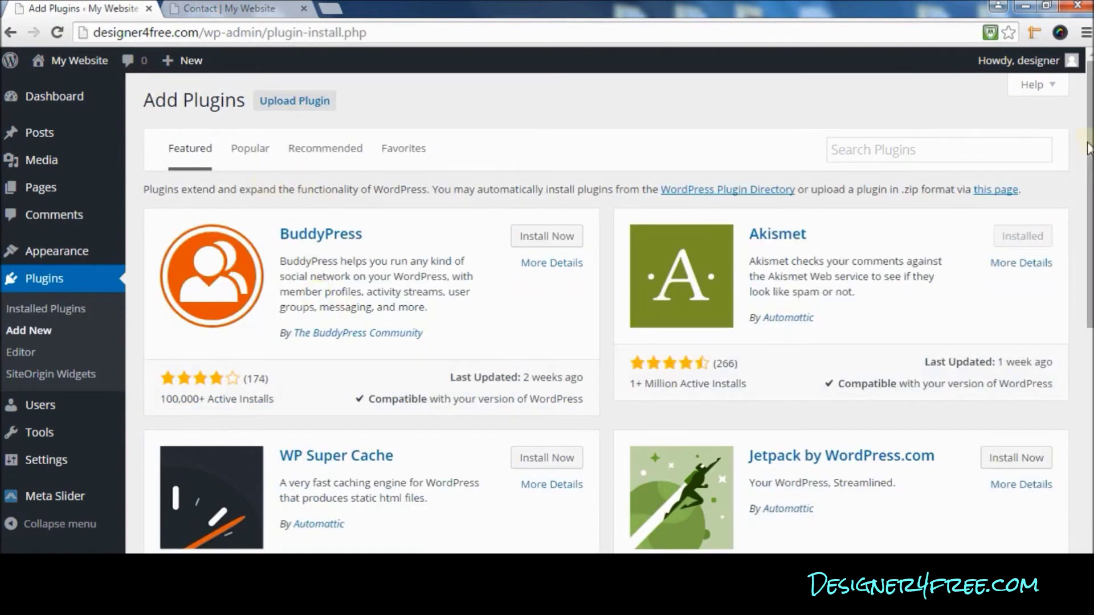
{"action": "left_click", "coordinate": [917, 152]}
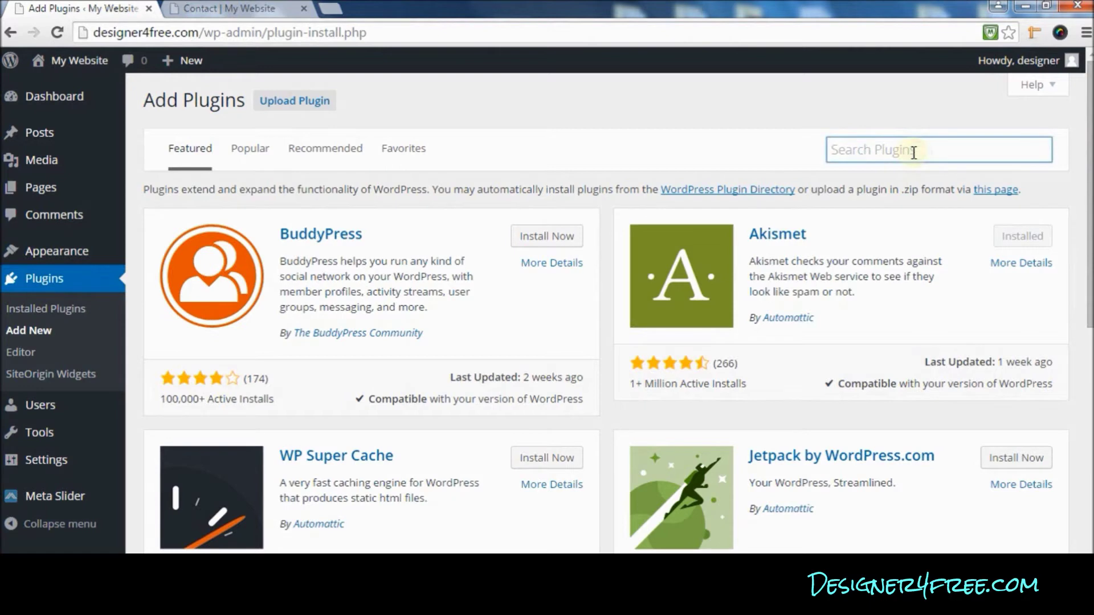
{"action": "type", "text": "black studio"}
{"action": "key", "text": "Return"}
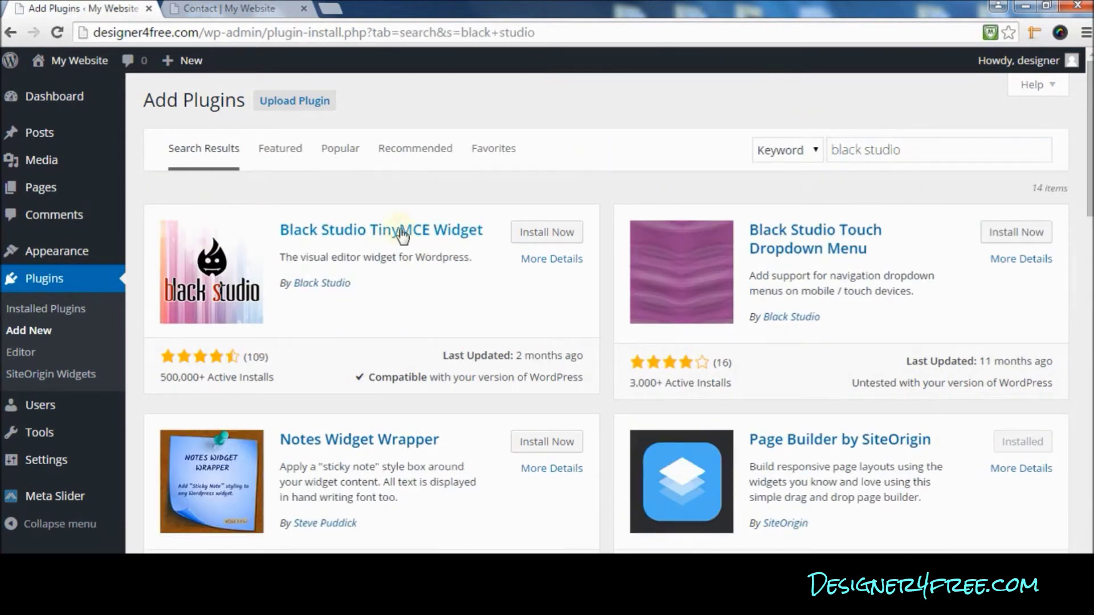
{"action": "left_click", "coordinate": [542, 235]}
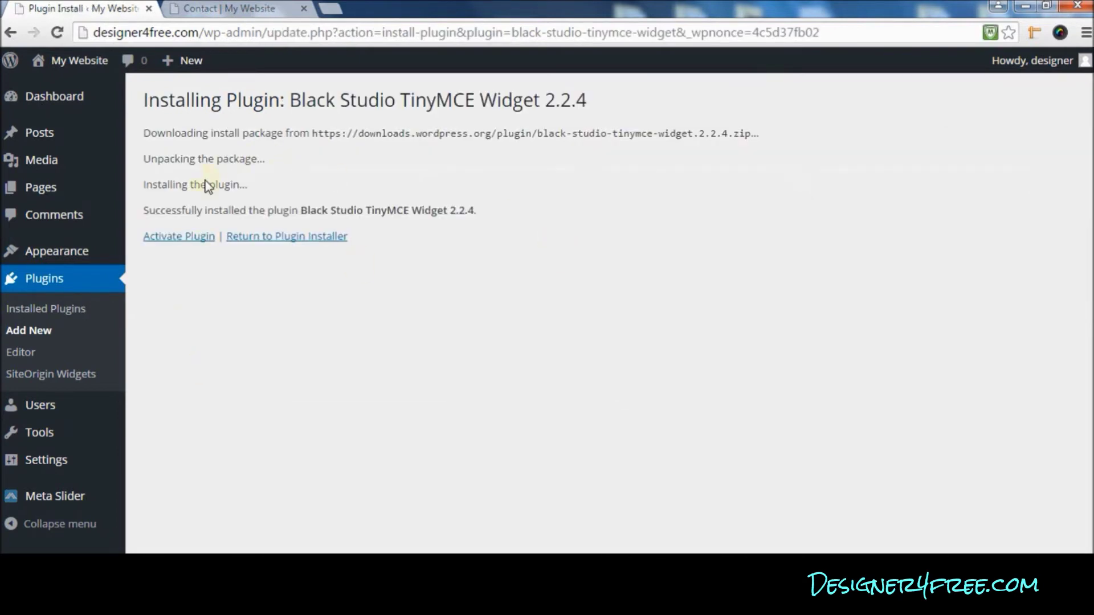
{"action": "left_click", "coordinate": [177, 239]}
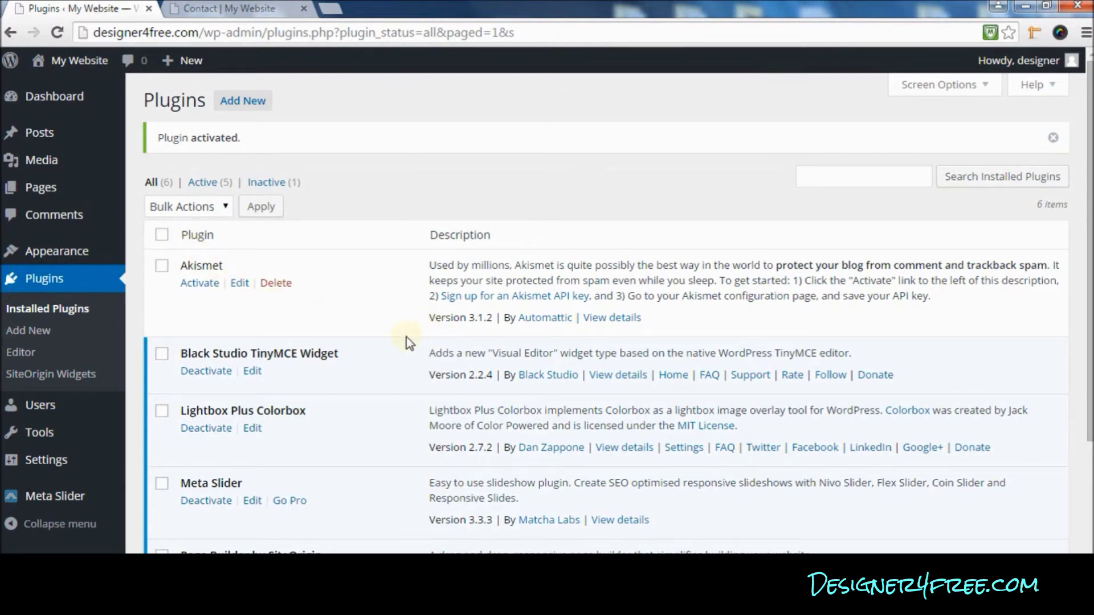
{"action": "left_click", "coordinate": [50, 192]}
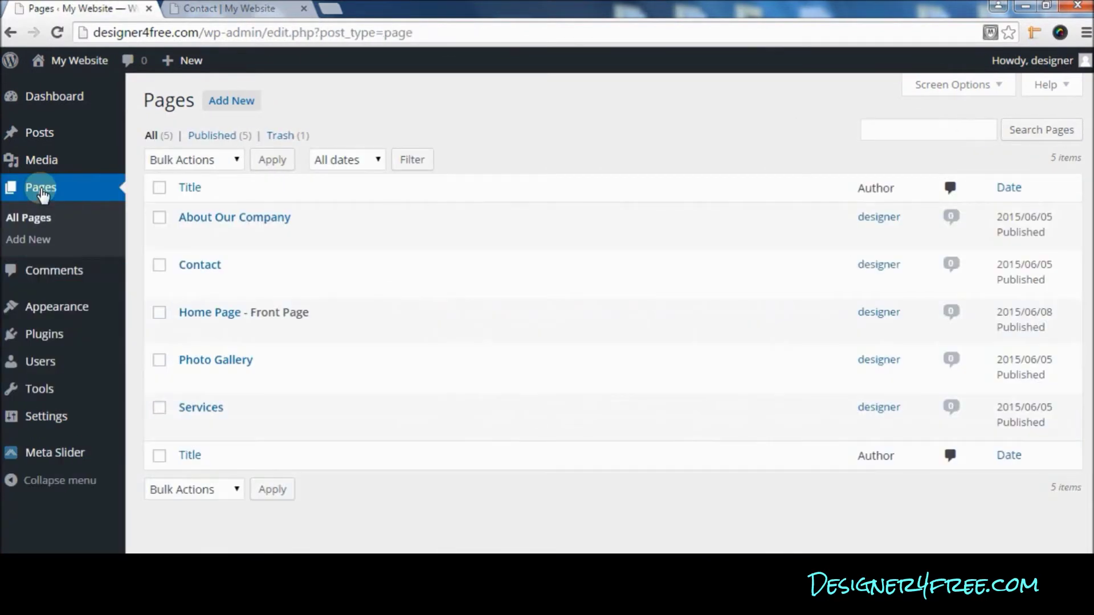
- Open the Contact page and delete the leftover Text widget
{"action": "left_click", "coordinate": [193, 267]}
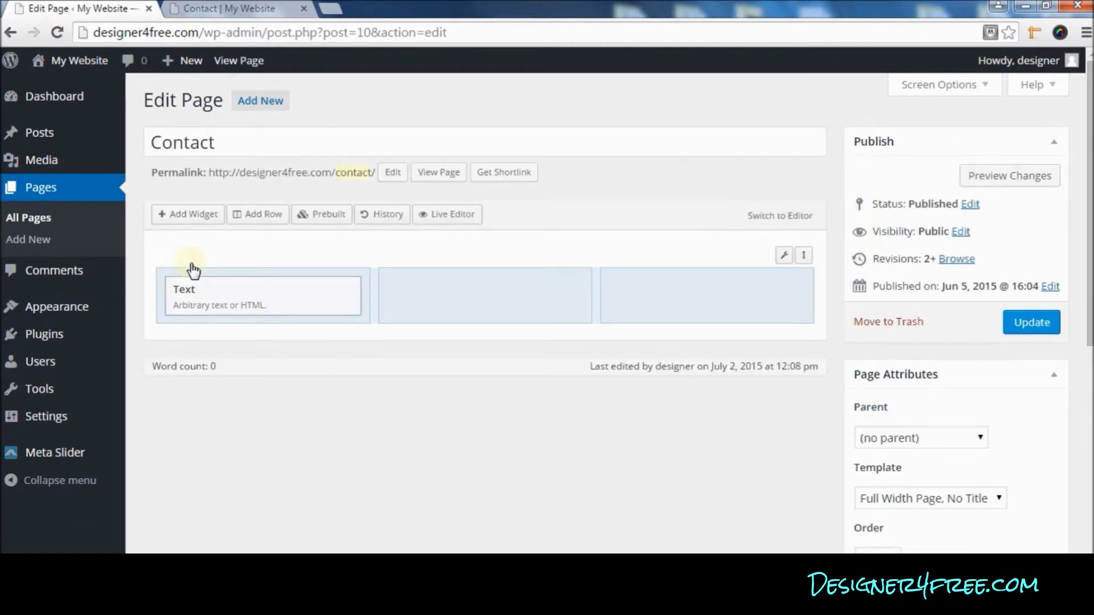
{"action": "mouse_move", "coordinate": [292, 300]}
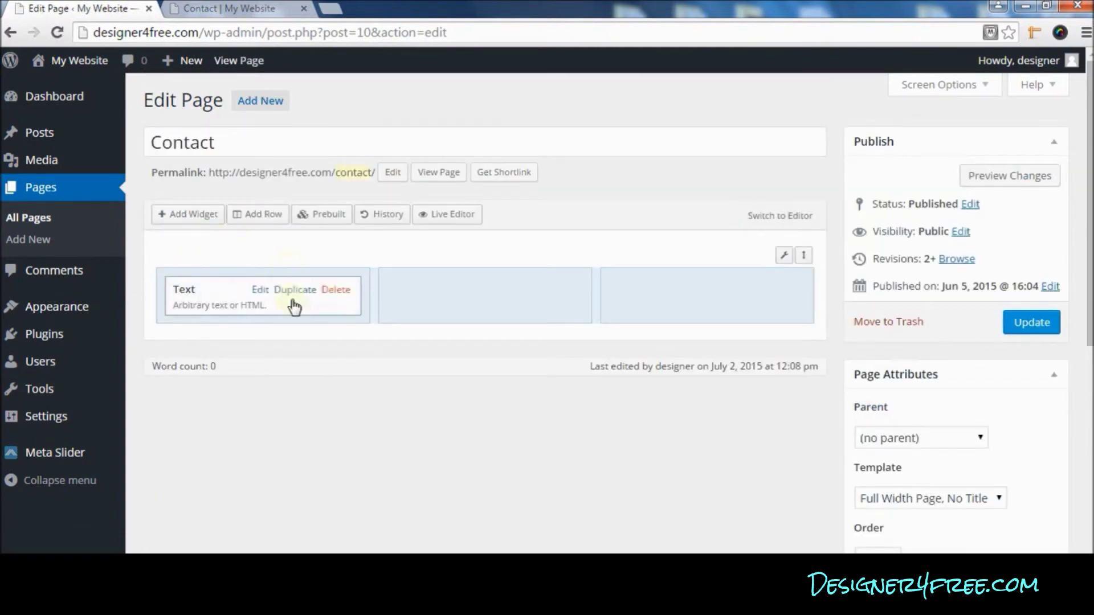
{"action": "left_click", "coordinate": [341, 292]}
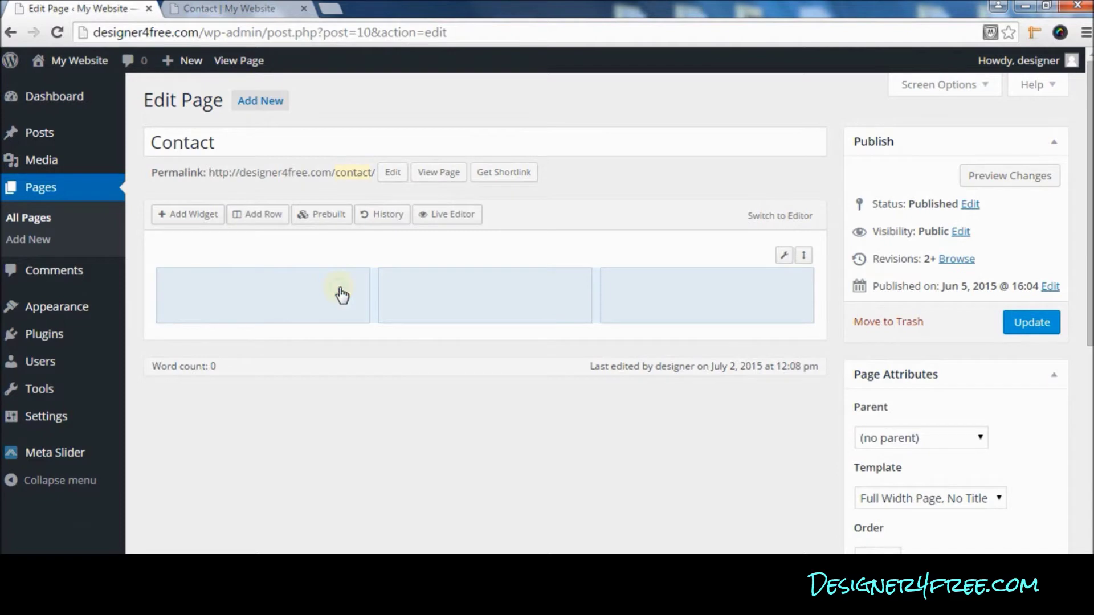
- Add a Visual Editor widget to the first column of the row
{"action": "left_click", "coordinate": [270, 296]}
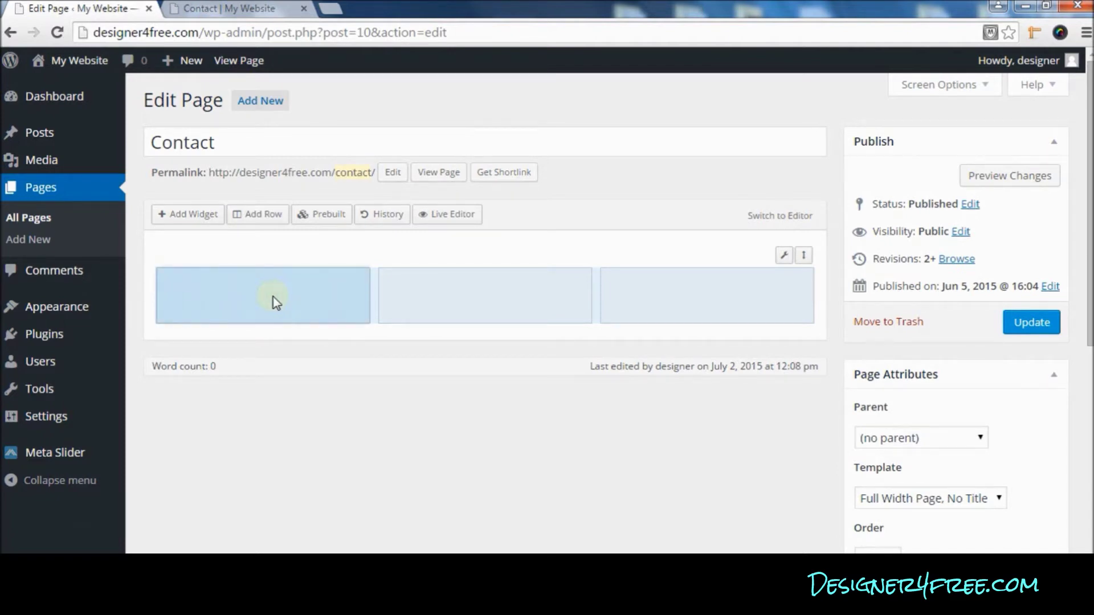
{"action": "left_click", "coordinate": [192, 217]}
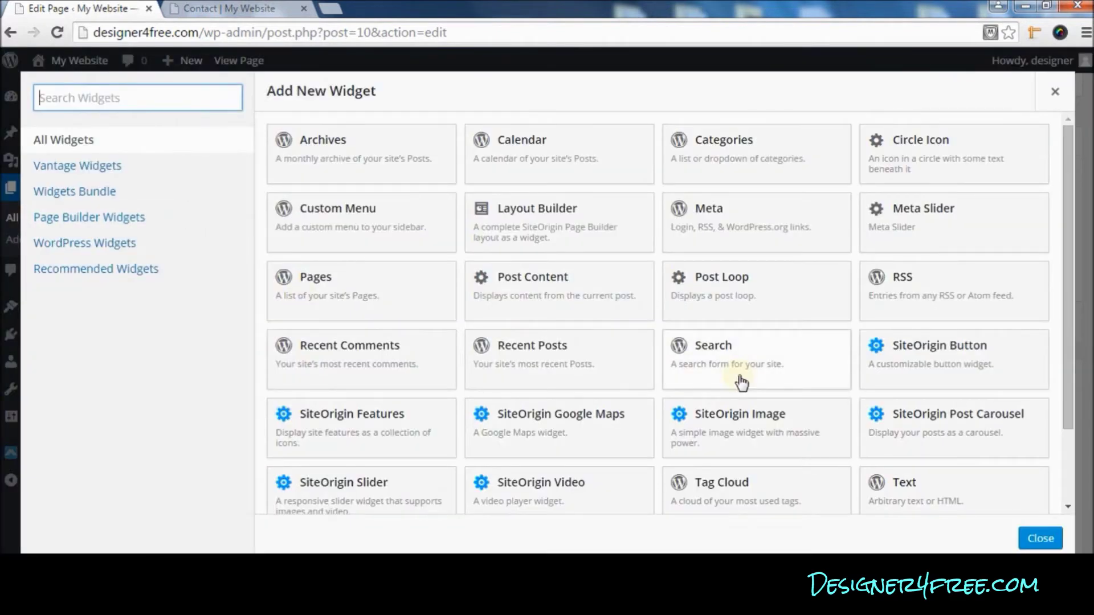
{"action": "scroll", "coordinate": [704, 424], "scroll_direction": "down", "scroll_amount": 2}
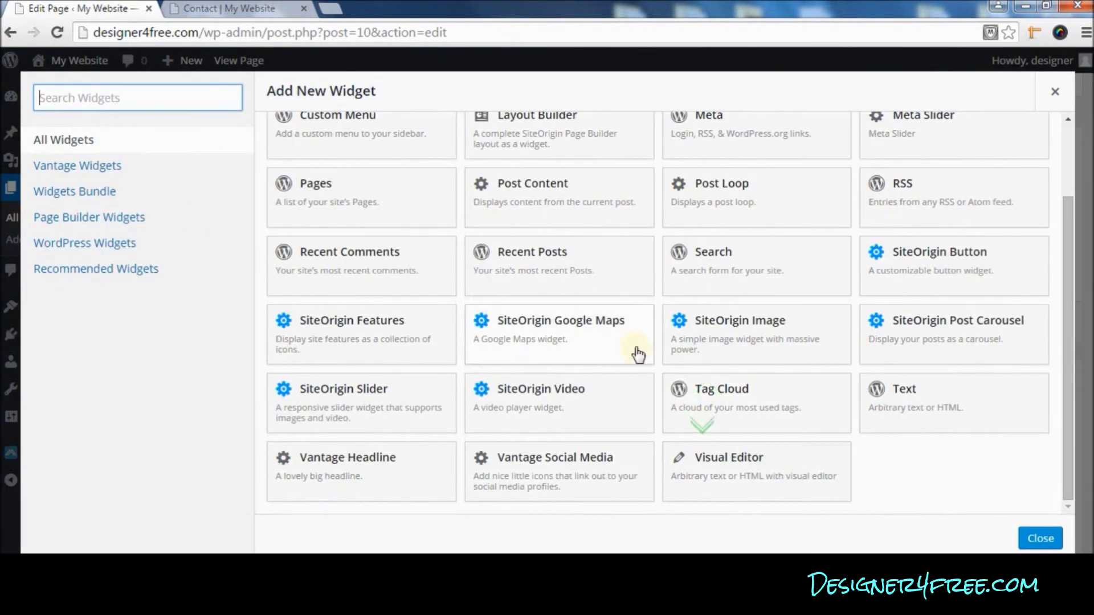
{"action": "scroll", "coordinate": [661, 368], "scroll_direction": "up", "scroll_amount": 2}
{"action": "scroll", "coordinate": [672, 393], "scroll_direction": "down", "scroll_amount": 2}
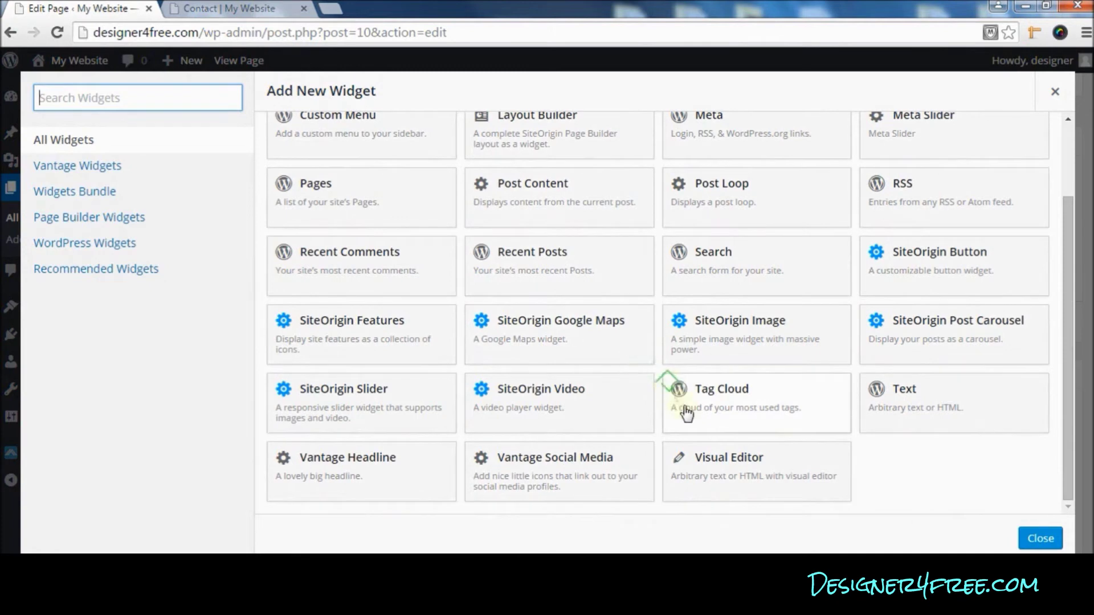
{"action": "left_click", "coordinate": [737, 466]}
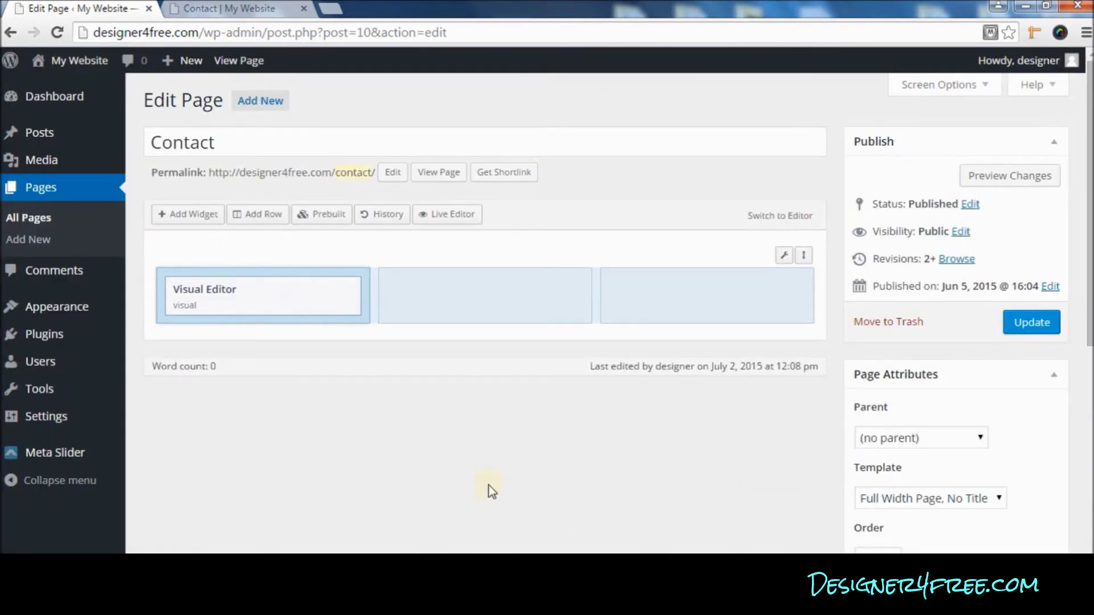
{"action": "mouse_move", "coordinate": [209, 300]}
- Type 'Contact' in the Visual Editor widget, followed by a Phone line with the phone number
{"action": "left_click", "coordinate": [260, 290]}
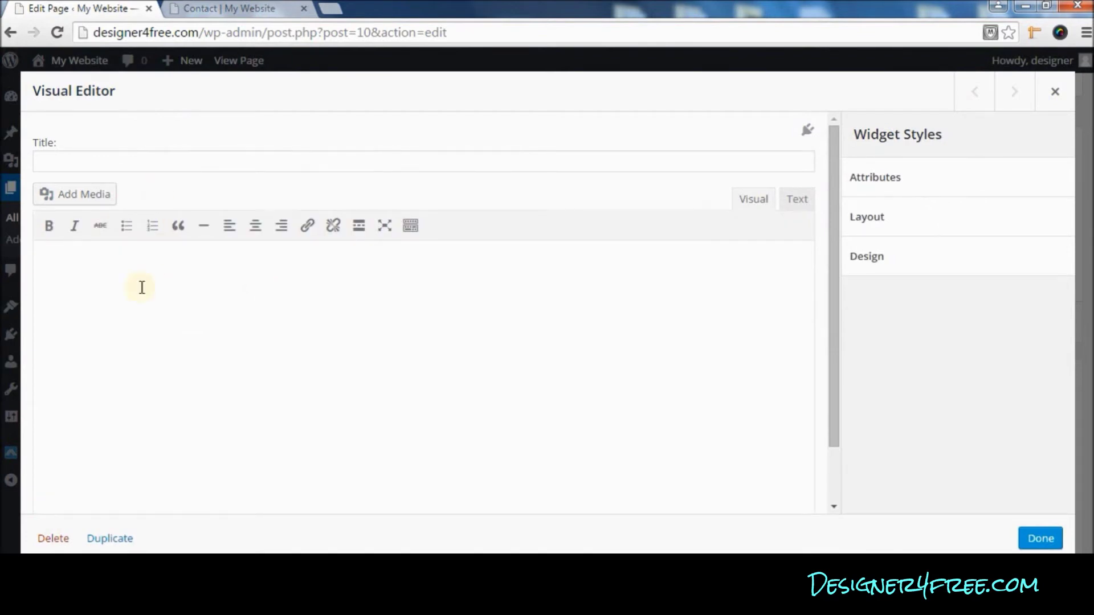
{"action": "left_click", "coordinate": [141, 288]}
{"action": "type", "text": "Contact"}
{"action": "key", "text": "Return"}
{"action": "type", "text": "Phene:"}
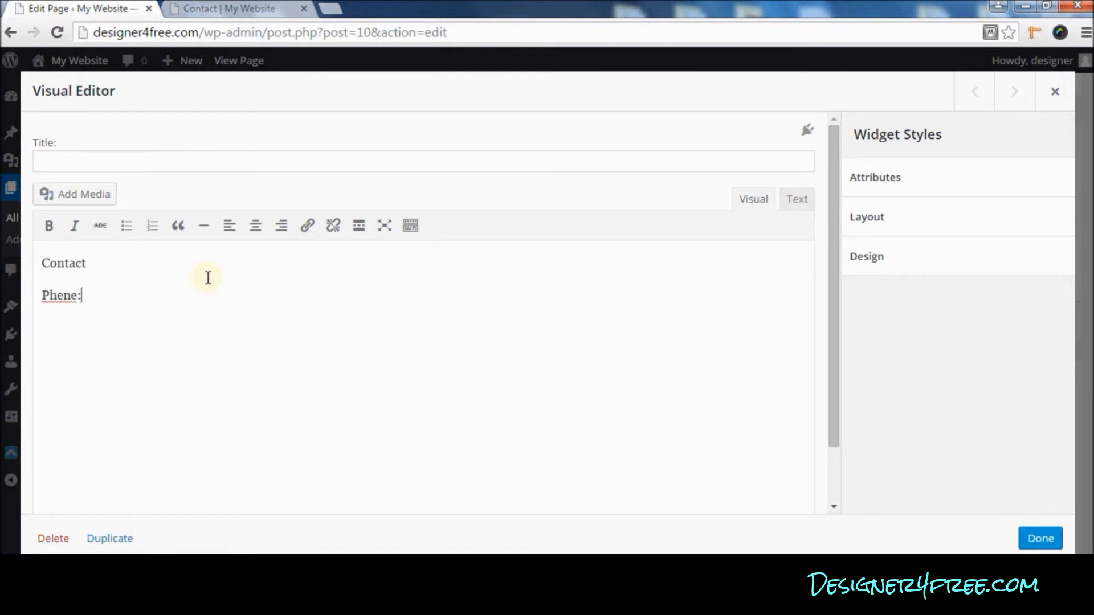
{"action": "type", "text": "()"}
{"action": "type", "text": "310"}
{"action": "key", "text": "Right"}
{"action": "type", "text": "555-41254"}
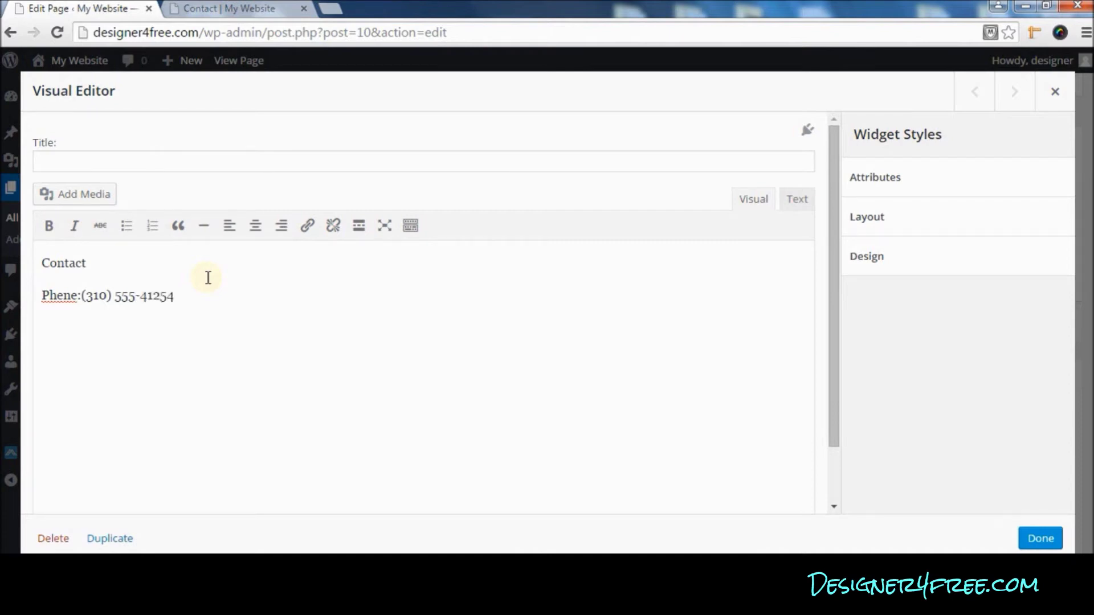
- Add an 'E-mail:' line with an e-mail address below the phone line, clearing stray test text
{"action": "key", "text": "shift+Return"}
{"action": "type", "text": "iueghiweug"}
{"action": "key", "text": "BackSpace"}
{"action": "key", "text": "BackSpace"}
{"action": "key", "text": "BackSpace"}
{"action": "key", "text": "BackSpace"}
{"action": "key", "text": "BackSpace"}
{"action": "key", "text": "BackSpace"}
{"action": "key", "text": "BackSpace"}
{"action": "key", "text": "BackSpace"}
{"action": "key", "text": "BackSpace"}
{"action": "key", "text": "BackSpace"}
{"action": "key", "text": "BackSpace"}
{"action": "type", "text": "4"}
{"action": "key", "text": "shift+Return"}
{"action": "type", "text": "E-mail: something"}
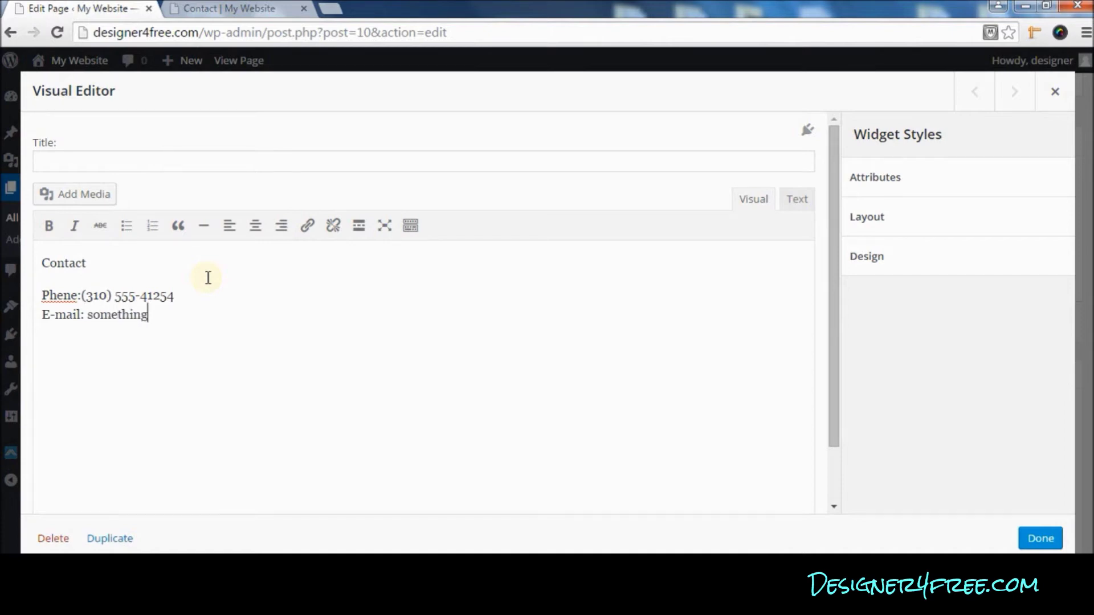
{"action": "type", "text": "@gmail.com"}
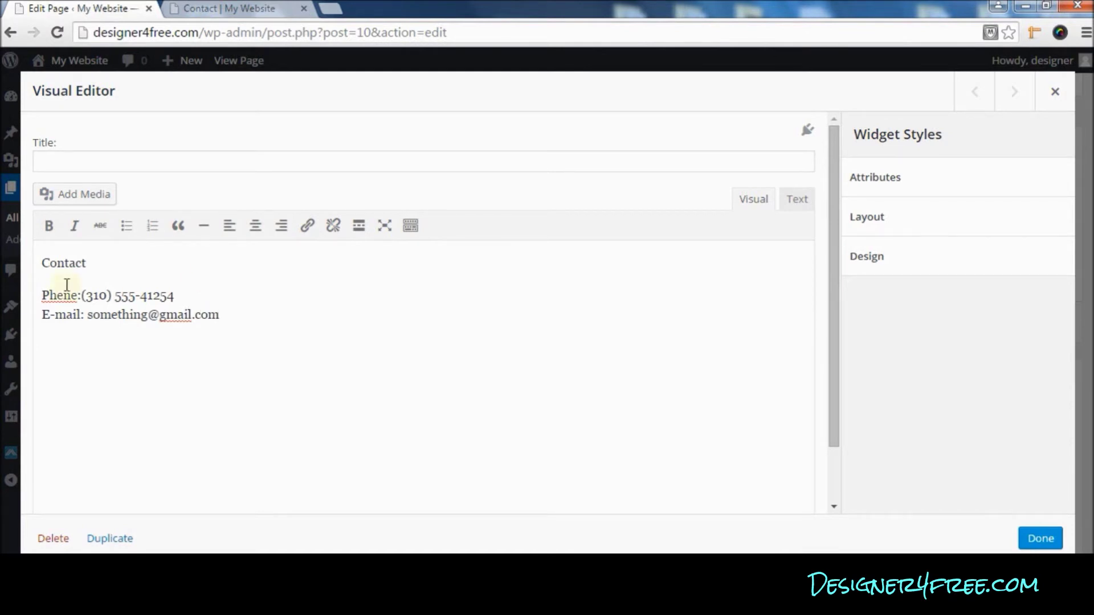
- Format 'Contact' as Heading 1 and centre it along with the phone and e-mail lines
{"action": "left_click_drag", "start_coordinate": [102, 263], "coordinate": [41, 263]}
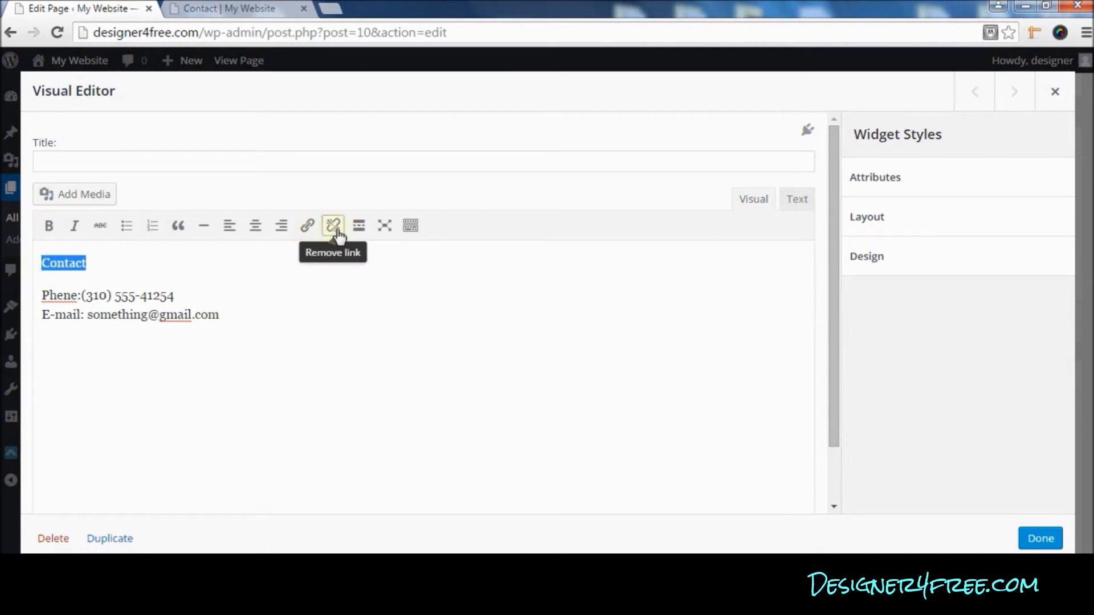
{"action": "left_click", "coordinate": [411, 226]}
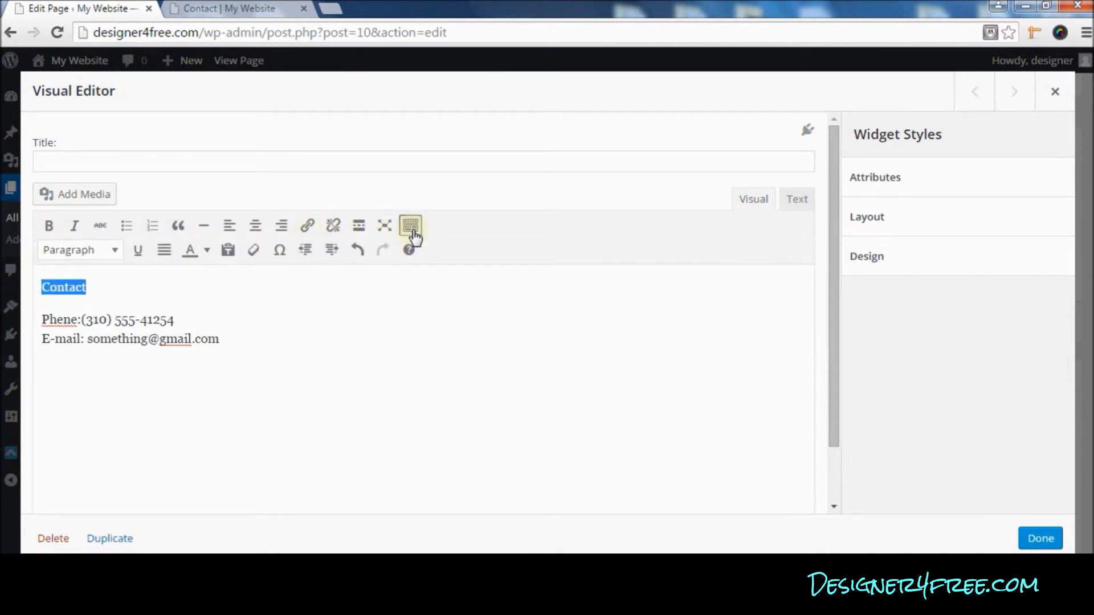
{"action": "left_click", "coordinate": [115, 251]}
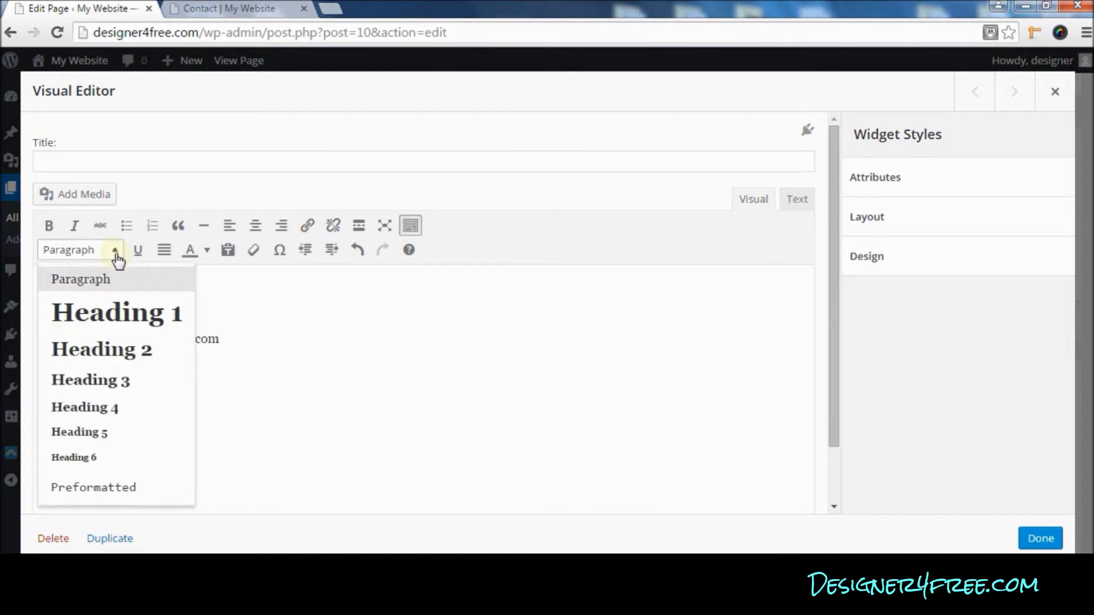
{"action": "left_click", "coordinate": [100, 319]}
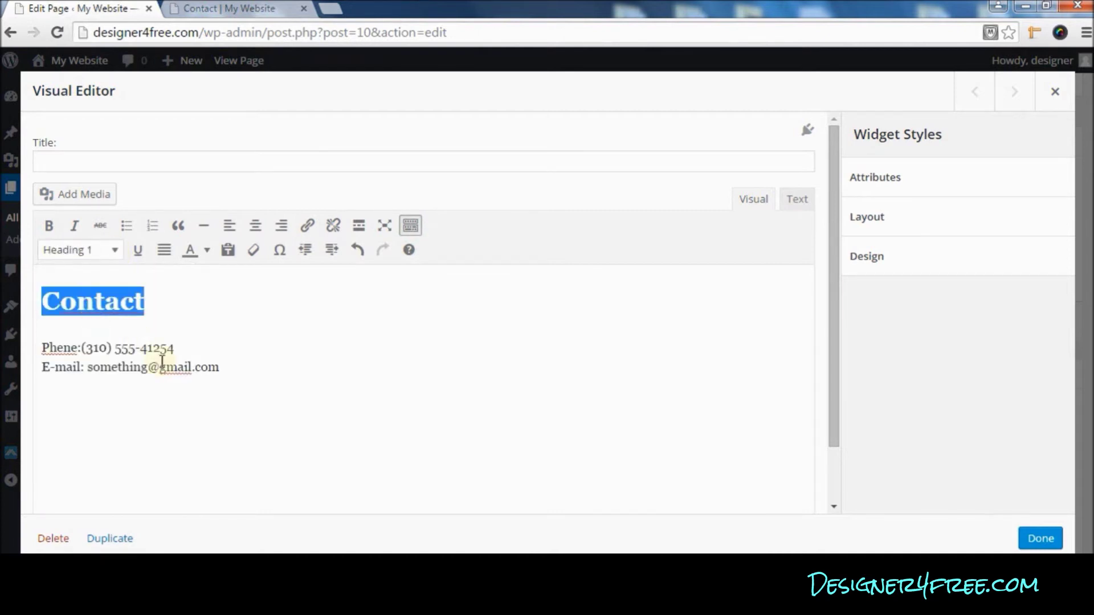
{"action": "left_click_drag", "start_coordinate": [228, 371], "coordinate": [42, 288]}
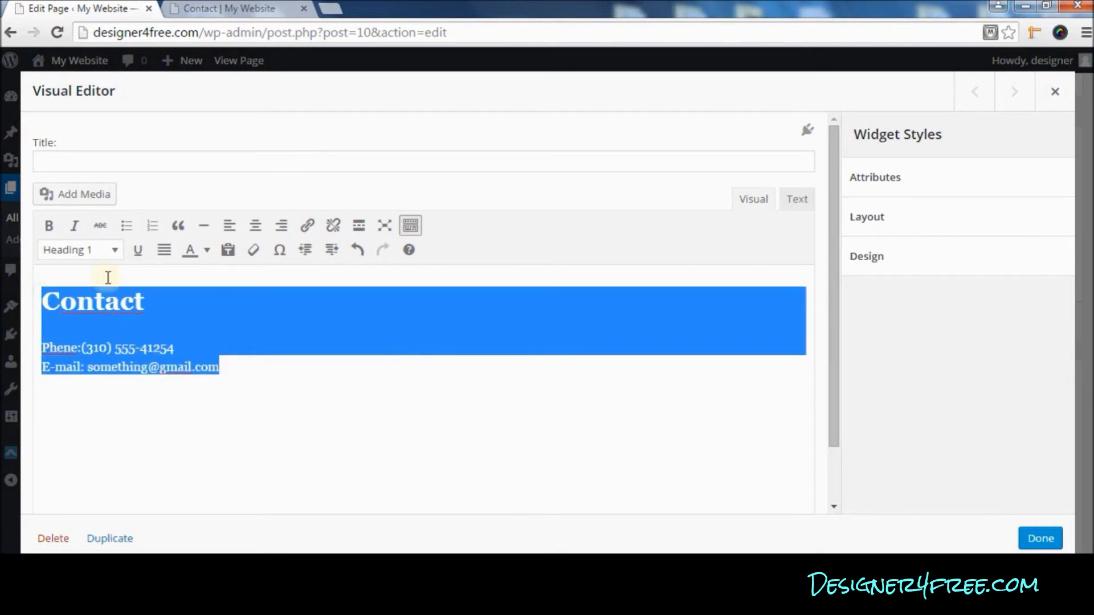
{"action": "left_click", "coordinate": [255, 227]}
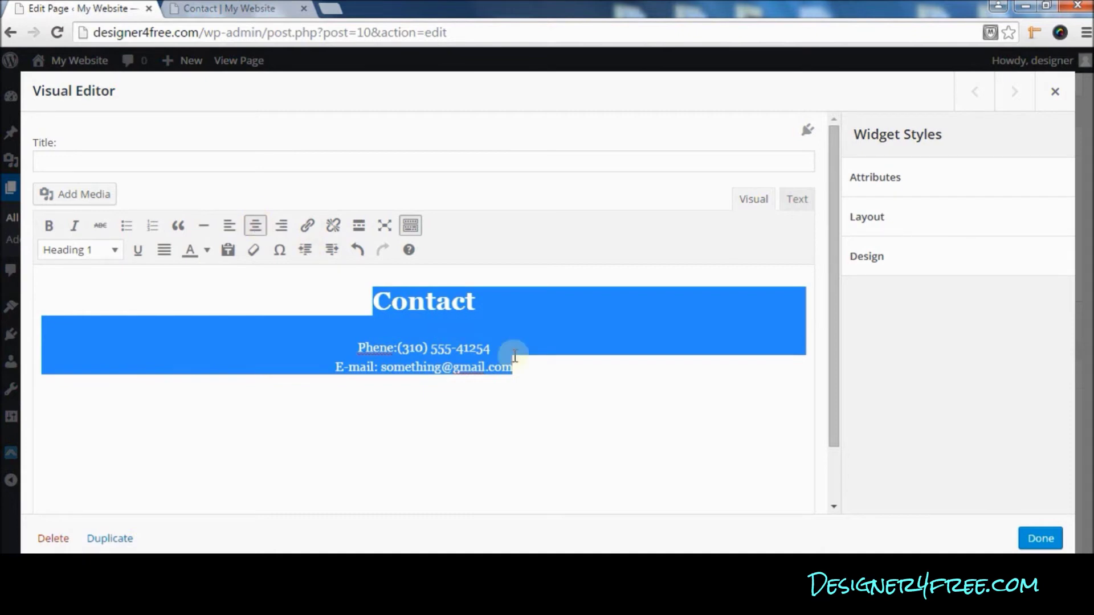
- Add an empty line after the e-mail line
{"action": "left_click", "coordinate": [607, 378]}
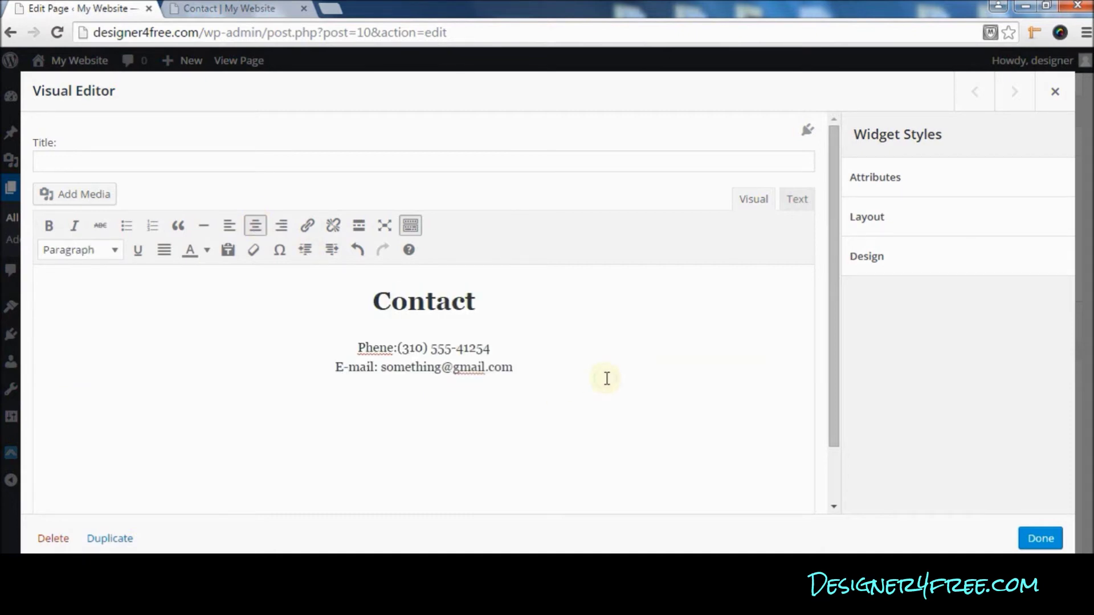
{"action": "left_click", "coordinate": [528, 306]}
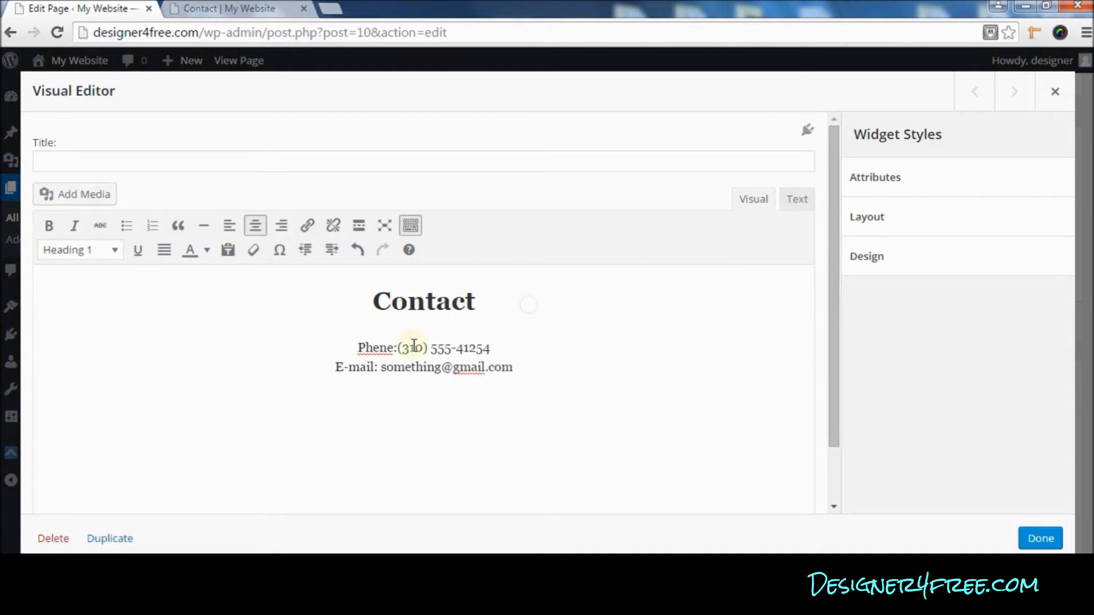
{"action": "left_click", "coordinate": [383, 366]}
{"action": "left_click", "coordinate": [541, 369]}
{"action": "key", "text": "Return"}
- Duplicate the contact block and move the copy into the middle column
{"action": "left_click", "coordinate": [1042, 539]}
{"action": "mouse_move", "coordinate": [277, 299]}
{"action": "left_click", "coordinate": [289, 291]}
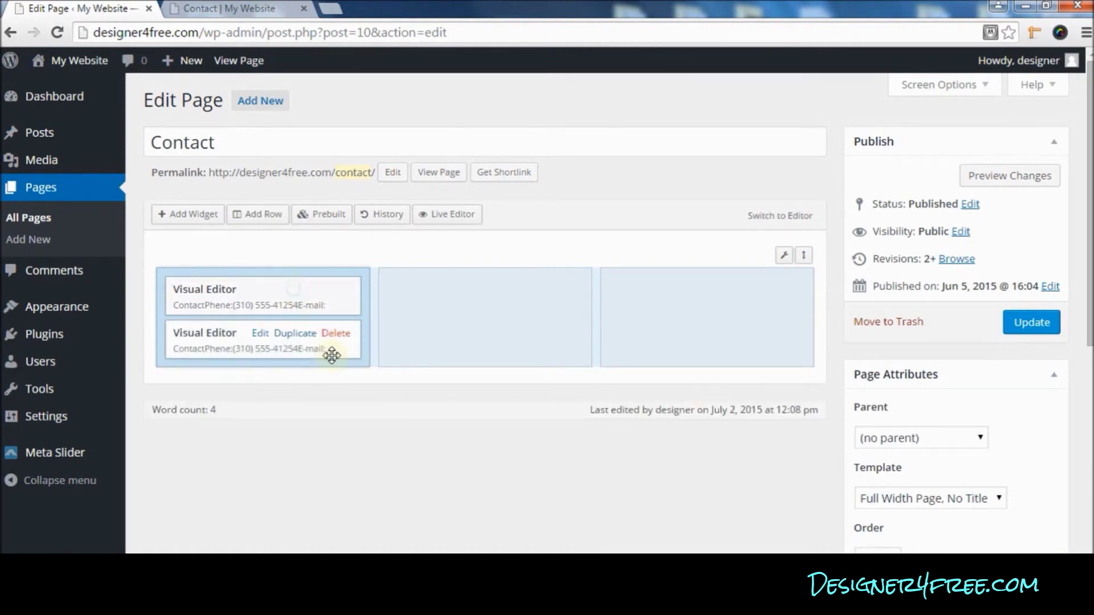
{"action": "left_click_drag", "start_coordinate": [219, 338], "coordinate": [706, 301]}
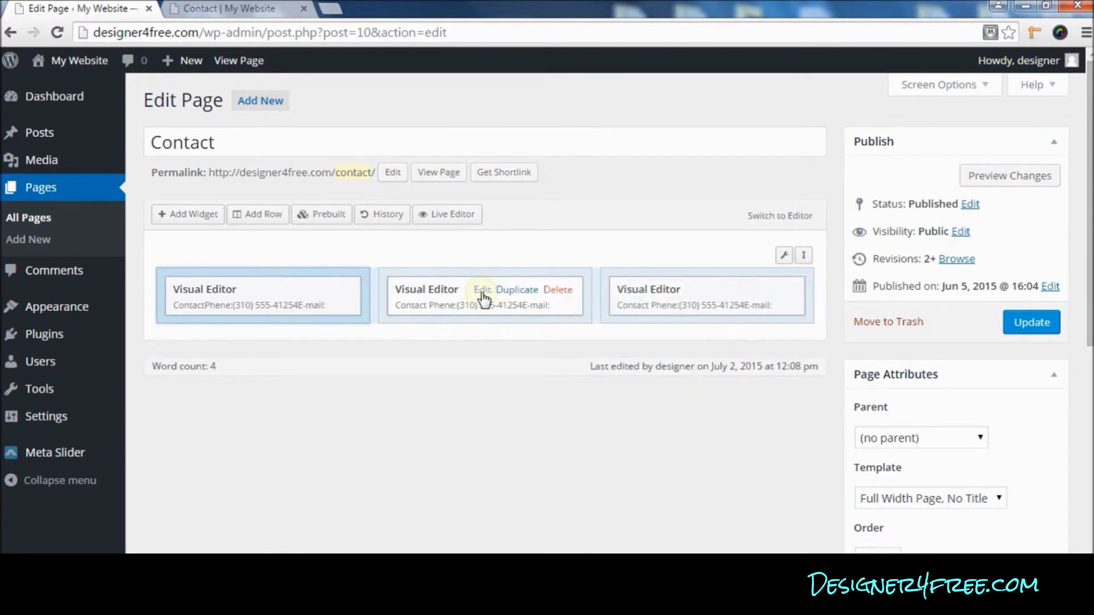
- Rewrite the middle block as 'Office Hours' with 'Weekdays: 8AM - 16PM' and 'Weekends: 9AM - 1PM'
{"action": "left_click", "coordinate": [482, 291]}
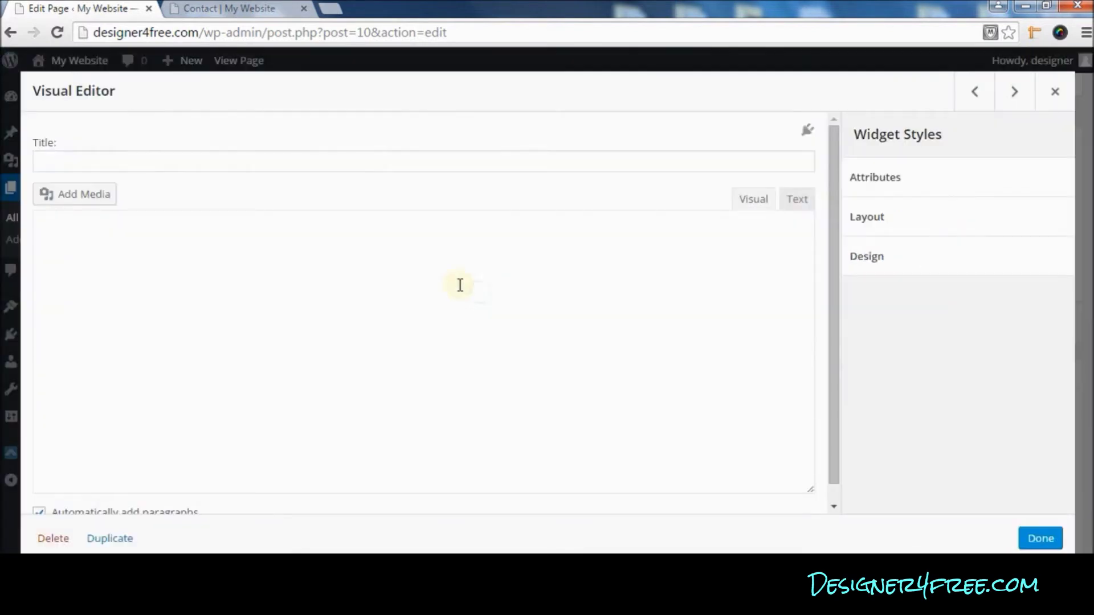
{"action": "left_click", "coordinate": [793, 204]}
{"action": "left_click", "coordinate": [268, 258]}
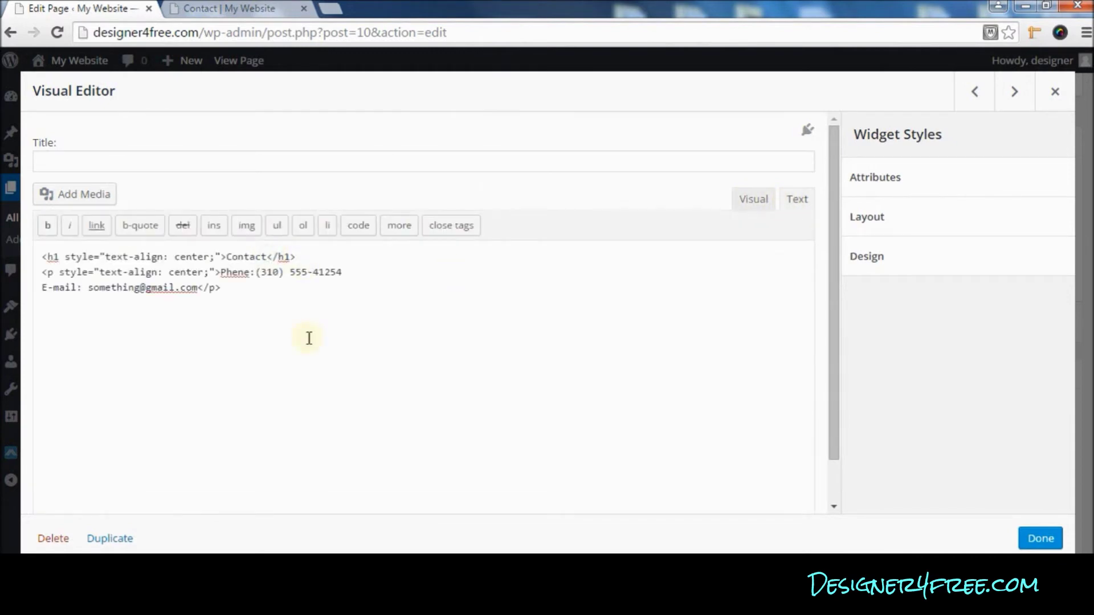
{"action": "key", "text": "BackSpace"}
{"action": "key", "text": "BackSpace"}
{"action": "key", "text": "BackSpace"}
{"action": "key", "text": "BackSpace"}
{"action": "key", "text": "BackSpace"}
{"action": "key", "text": "BackSpace"}
{"action": "key", "text": "BackSpace"}
{"action": "type", "text": "Office Hours"}
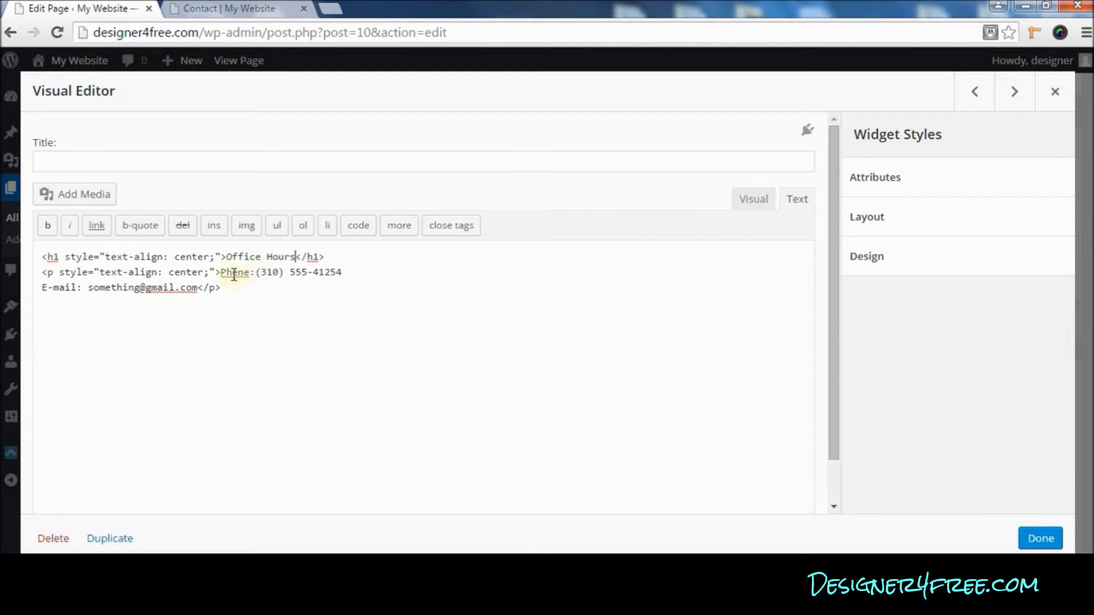
{"action": "left_click_drag", "start_coordinate": [220, 273], "coordinate": [362, 269]}
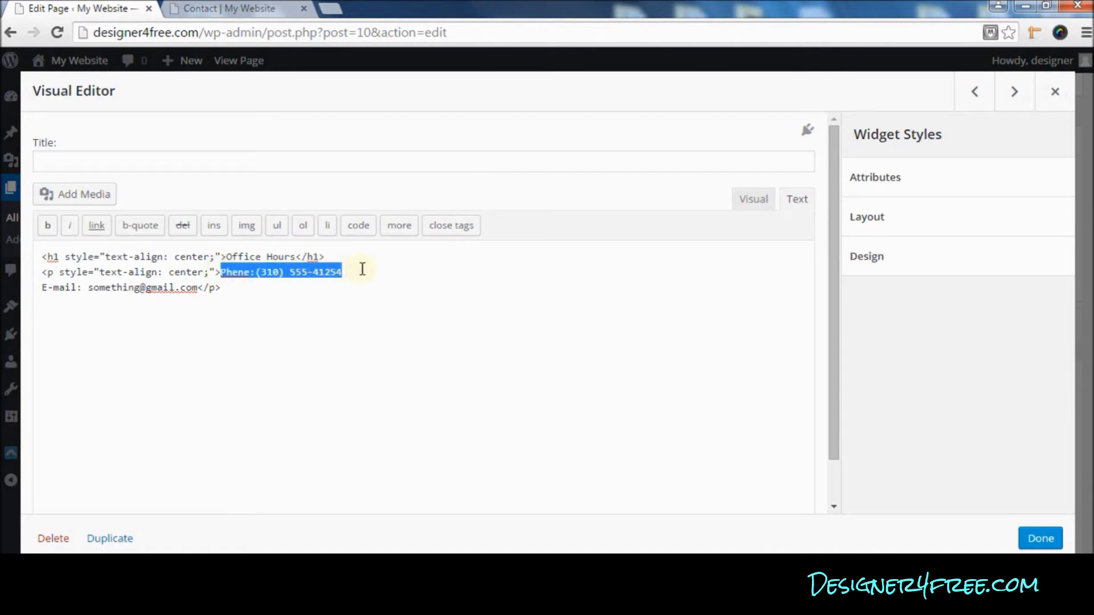
{"action": "type", "text": "Weekdays: 8AM - 16PM"}
{"action": "left_click_drag", "start_coordinate": [197, 287], "coordinate": [89, 287]}
{"action": "type", "text": "Weekends: 9AM - 1PM"}
{"action": "left_click", "coordinate": [1037, 536]}
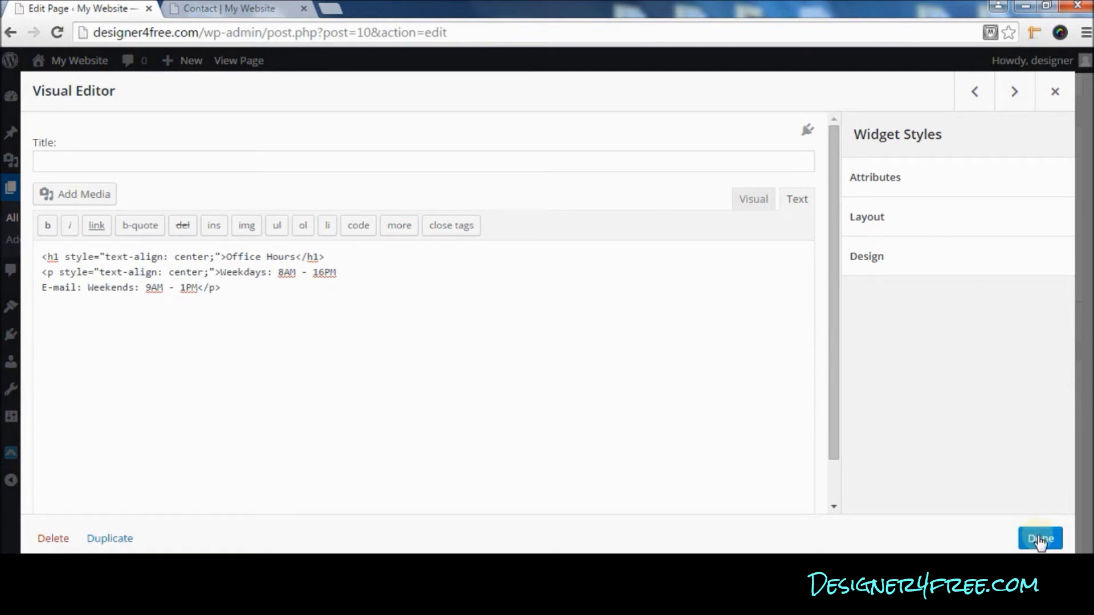
{"action": "left_click", "coordinate": [1039, 540]}
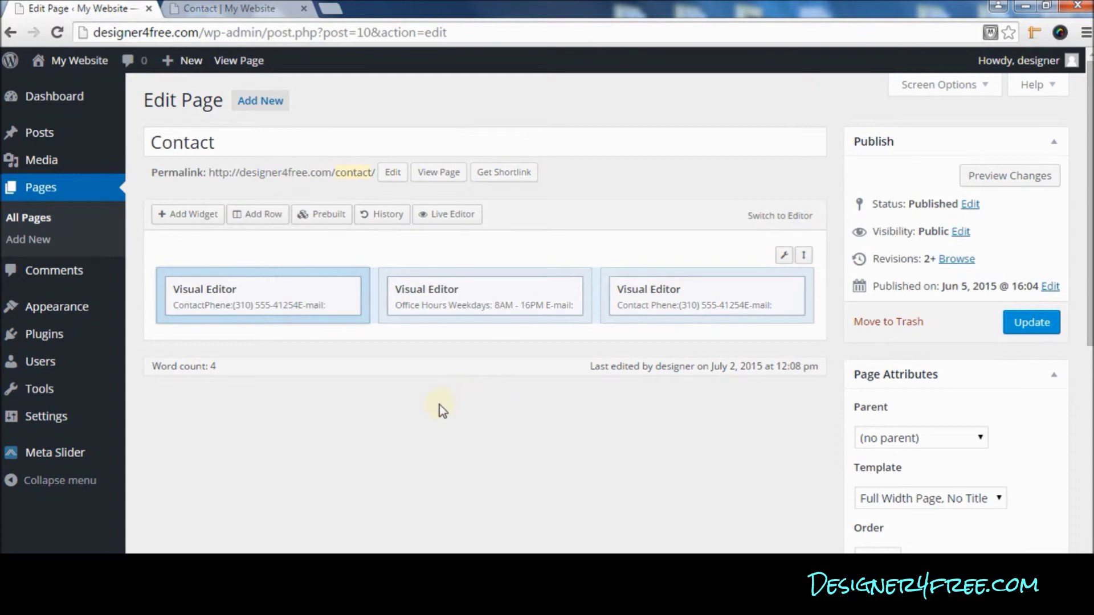
{"action": "left_click", "coordinate": [700, 290]}
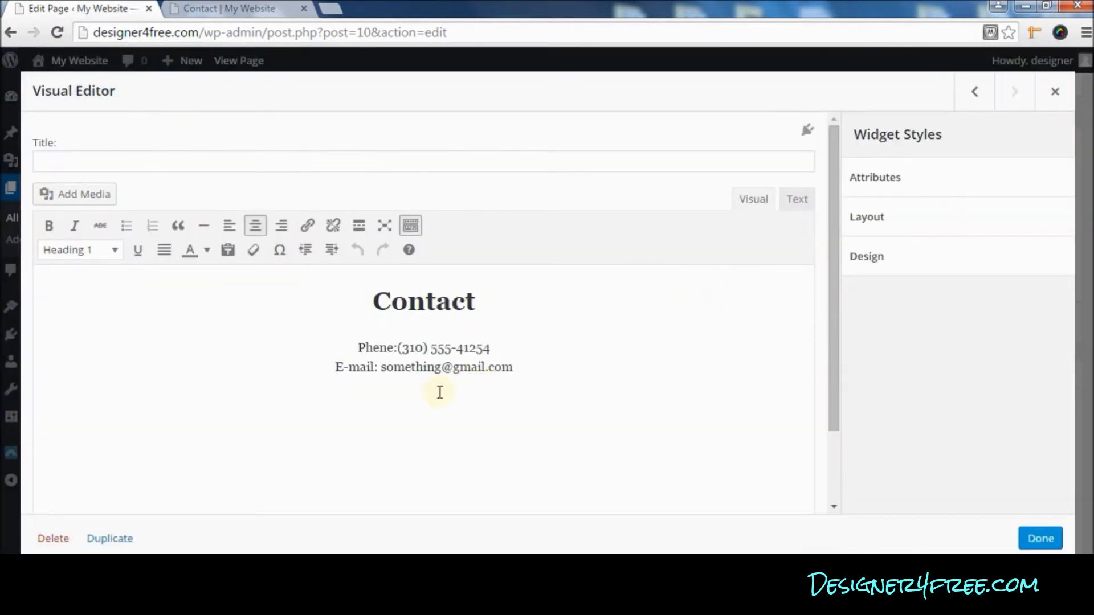
{"action": "left_click", "coordinate": [489, 348]}
{"action": "key", "text": "BackSpace"}
{"action": "key", "text": "BackSpace"}
{"action": "key", "text": "BackSpace"}
{"action": "key", "text": "BackSpace"}
{"action": "key", "text": "BackSpace"}
{"action": "key", "text": "BackSpace"}
{"action": "key", "text": "BackSpace"}
{"action": "key", "text": "BackSpace"}
{"action": "key", "text": "BackSpace"}
{"action": "key", "text": "BackSpace"}
{"action": "key", "text": "BackSpace"}
{"action": "key", "text": "BackSpace"}
{"action": "key", "text": "BackSpace"}
{"action": "key", "text": "BackSpace"}
{"action": "key", "text": "BackSpace"}
{"action": "key", "text": "BackSpace"}
{"action": "key", "text": "BackSpace"}
{"action": "key", "text": "BackSpace"}
{"action": "key", "text": "BackSpace"}
{"action": "key", "text": "BackSpace"}
{"action": "left_click", "coordinate": [512, 366]}
{"action": "key", "text": "BackSpace"}
{"action": "key", "text": "BackSpace"}
{"action": "key", "text": "BackSpace"}
{"action": "key", "text": "BackSpace"}
{"action": "key", "text": "BackSpace"}
{"action": "key", "text": "BackSpace"}
{"action": "key", "text": "BackSpace"}
{"action": "key", "text": "BackSpace"}
{"action": "key", "text": "BackSpace"}
{"action": "key", "text": "BackSpace"}
{"action": "key", "text": "BackSpace"}
{"action": "key", "text": "BackSpace"}
{"action": "key", "text": "BackSpace"}
{"action": "key", "text": "BackSpace"}
{"action": "key", "text": "BackSpace"}
{"action": "key", "text": "BackSpace"}
{"action": "key", "text": "BackSpace"}
{"action": "key", "text": "BackSpace"}
{"action": "key", "text": "BackSpace"}
{"action": "key", "text": "BackSpace"}
{"action": "type", "text": "Manhattan Beach, CA"}
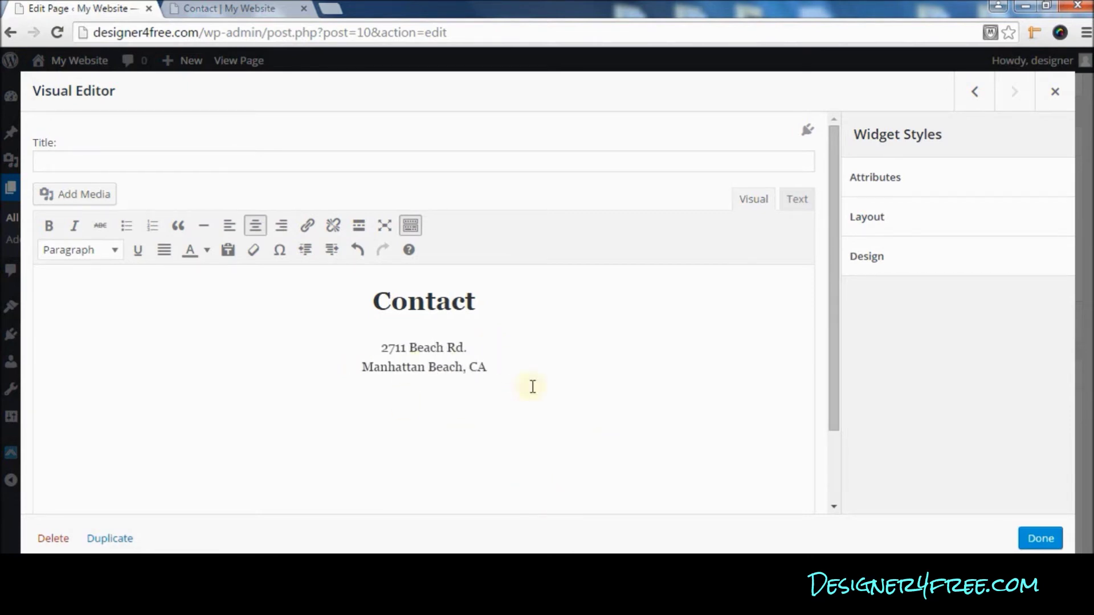
{"action": "key", "text": "Up"}
{"action": "key", "text": "Up"}
{"action": "key", "text": "BackSpace"}
{"action": "key", "text": "BackSpace"}
{"action": "key", "text": "BackSpace"}
{"action": "key", "text": "BackSpace"}
{"action": "key", "text": "BackSpace"}
{"action": "key", "text": "BackSpace"}
{"action": "key", "text": "BackSpace"}
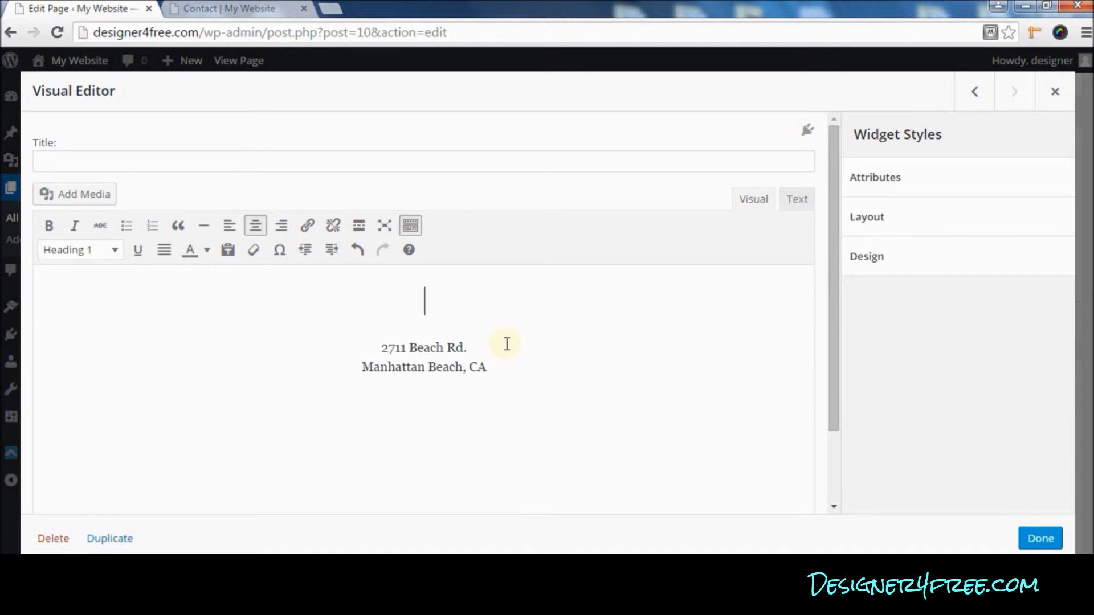
{"action": "type", "text": "Locat"}
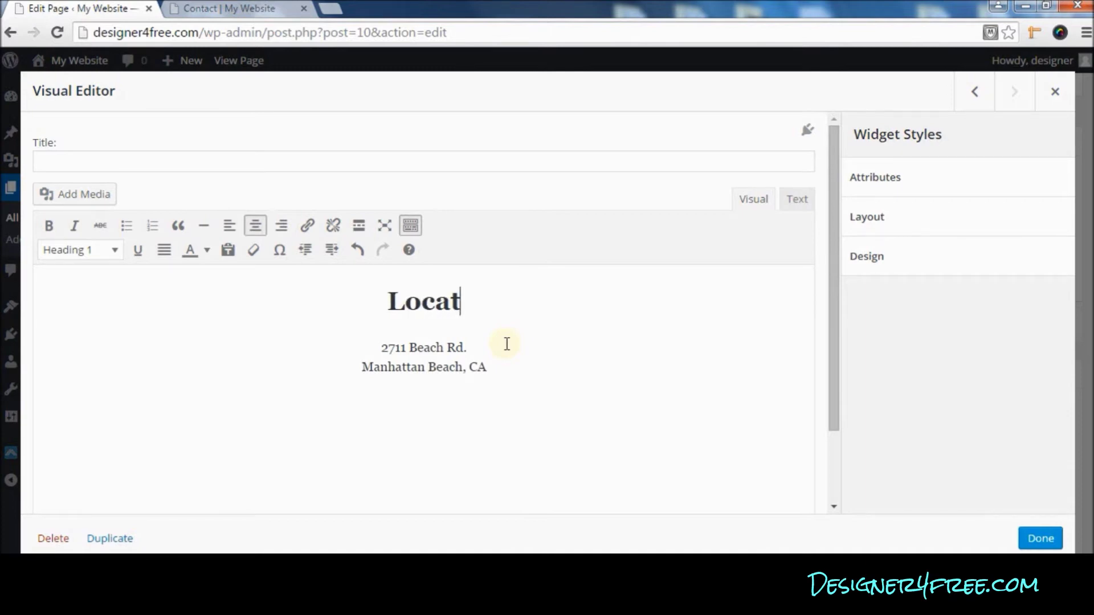
{"action": "type", "text": "ion"}
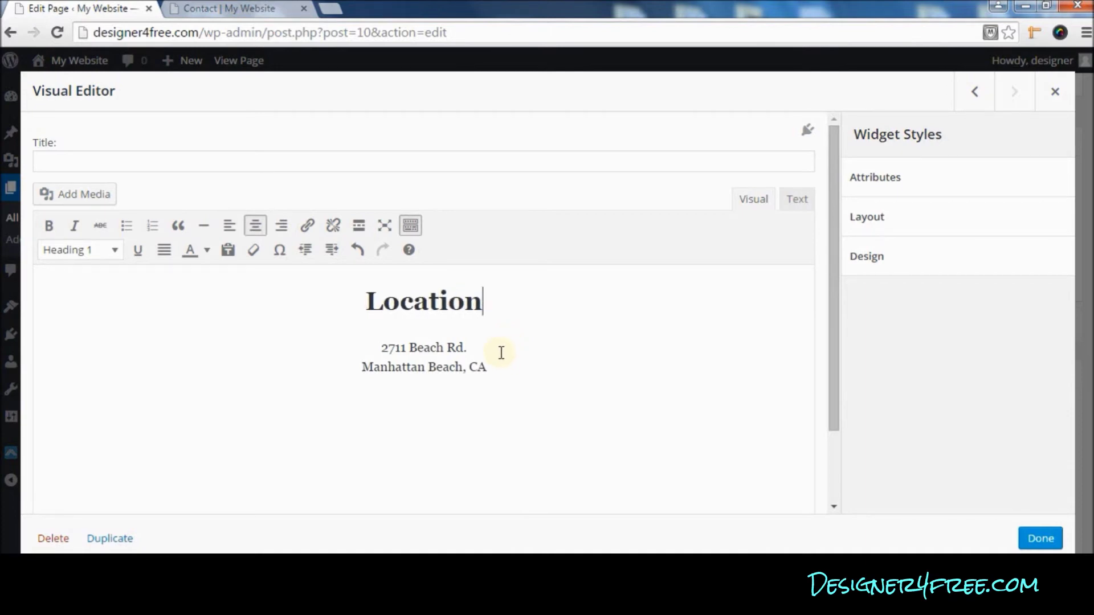
{"action": "left_click", "coordinate": [1036, 544]}
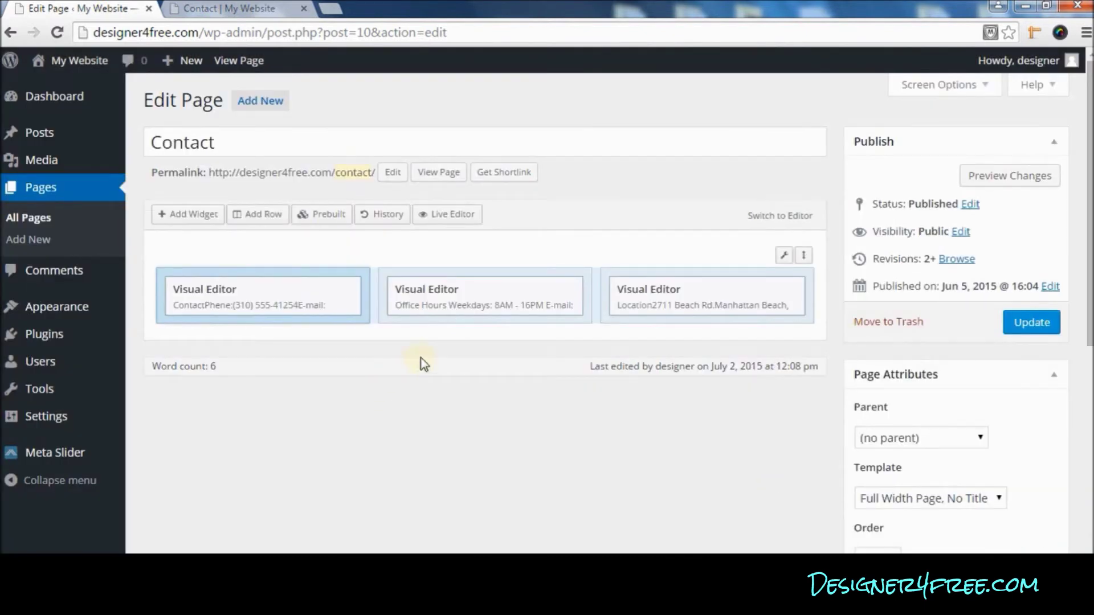
- Update the Contact page and reload the live page to check the three columns
{"action": "left_click", "coordinate": [1029, 331]}
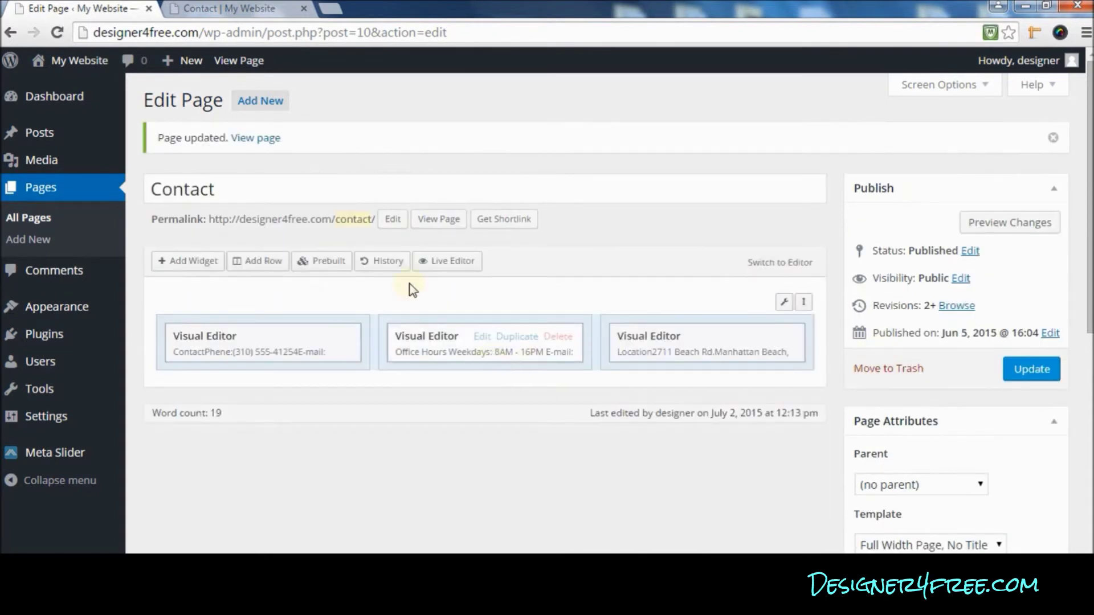
{"action": "left_click", "coordinate": [239, 8]}
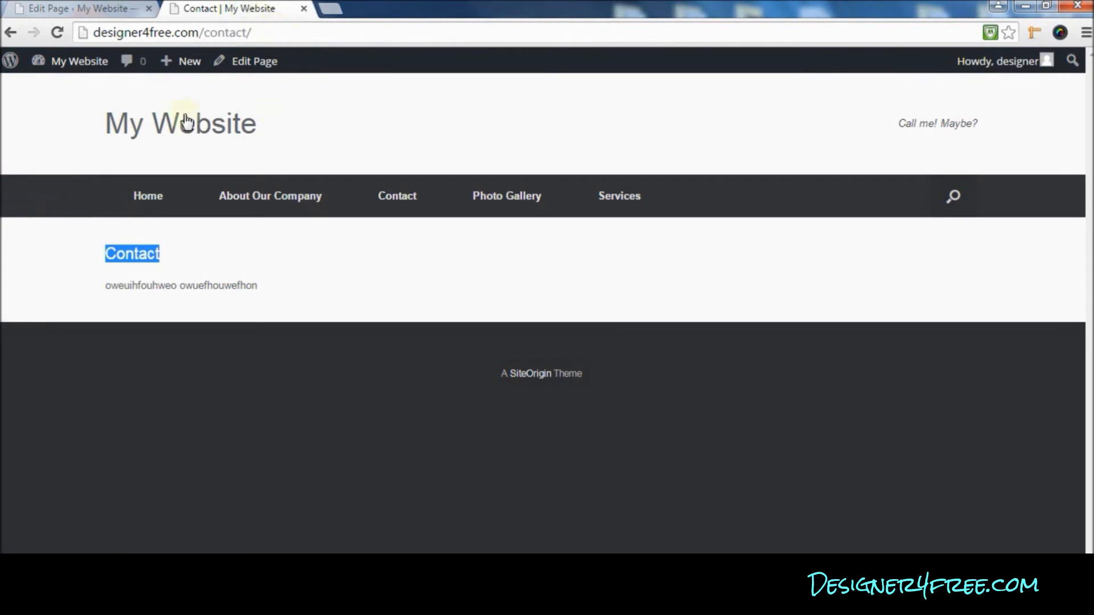
{"action": "left_click", "coordinate": [57, 32]}
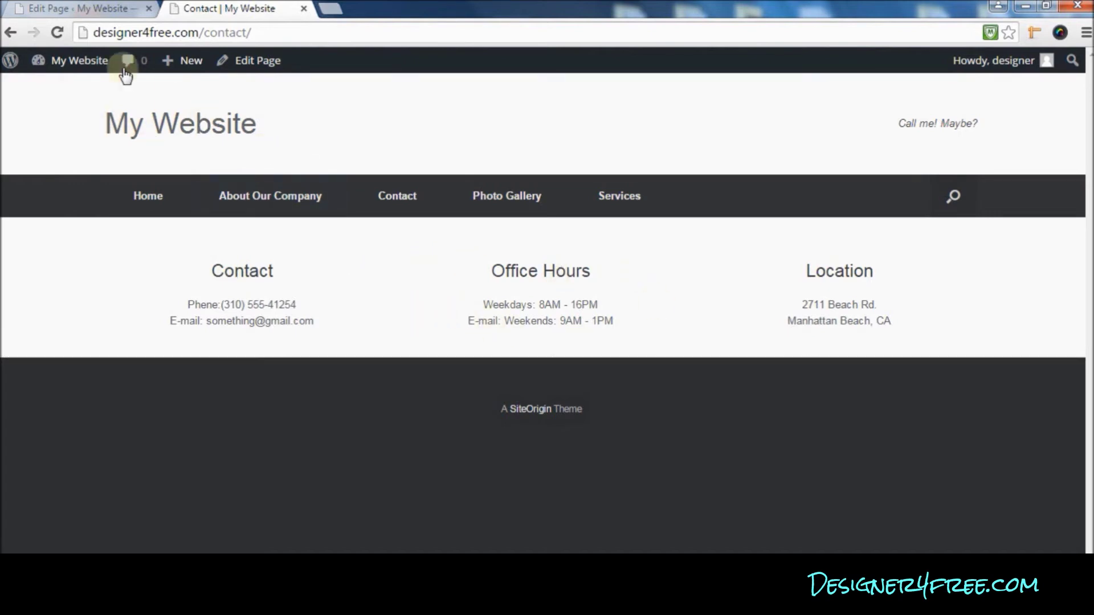
{"action": "left_click", "coordinate": [101, 7]}
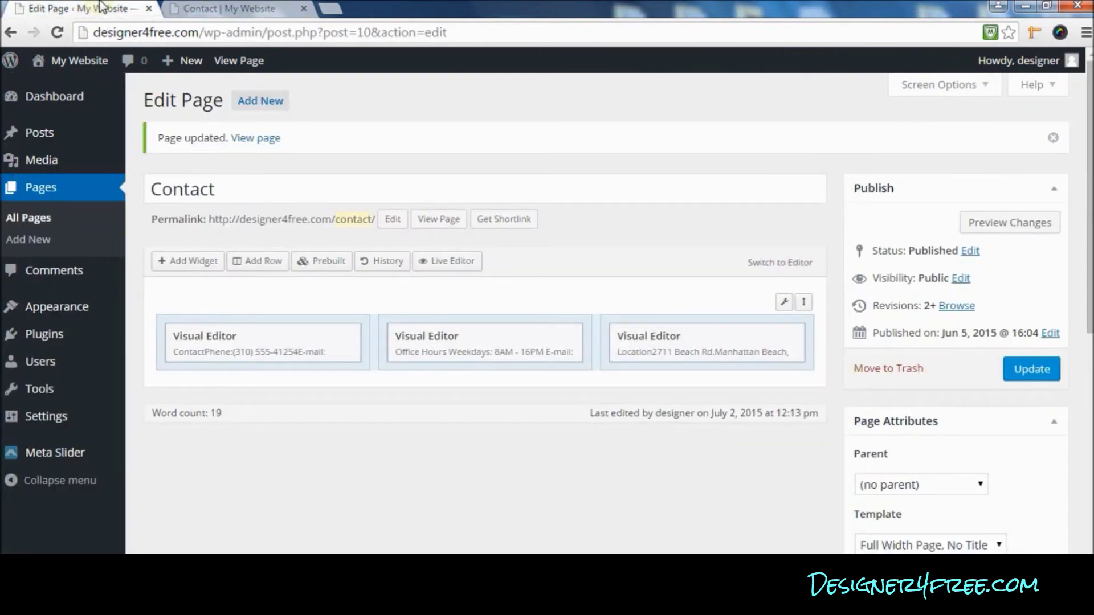
{"action": "left_click", "coordinate": [276, 12]}
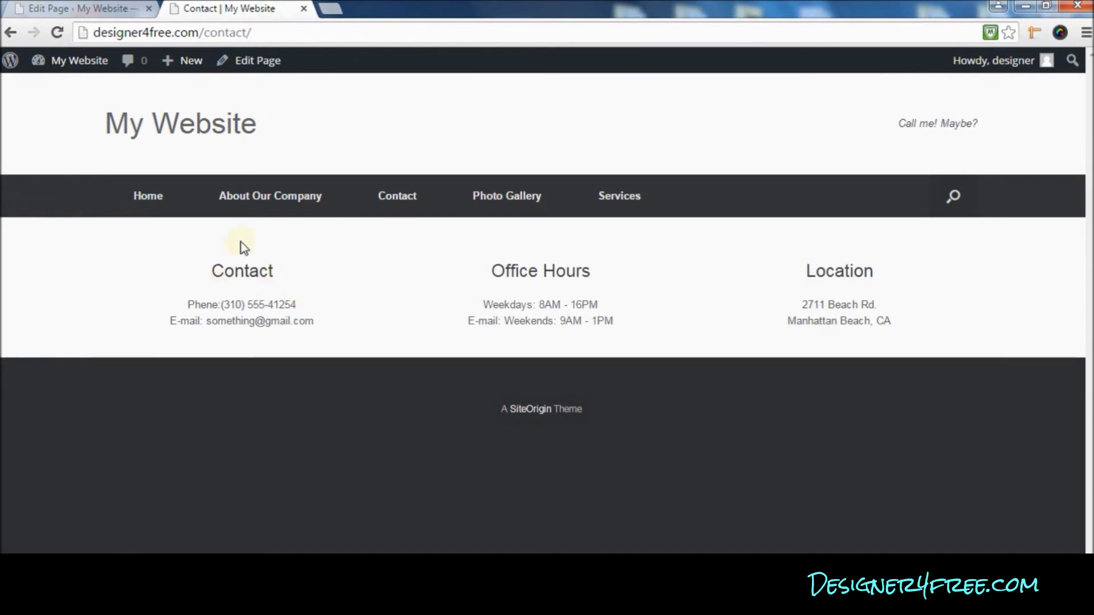
{"action": "left_click", "coordinate": [100, 8]}
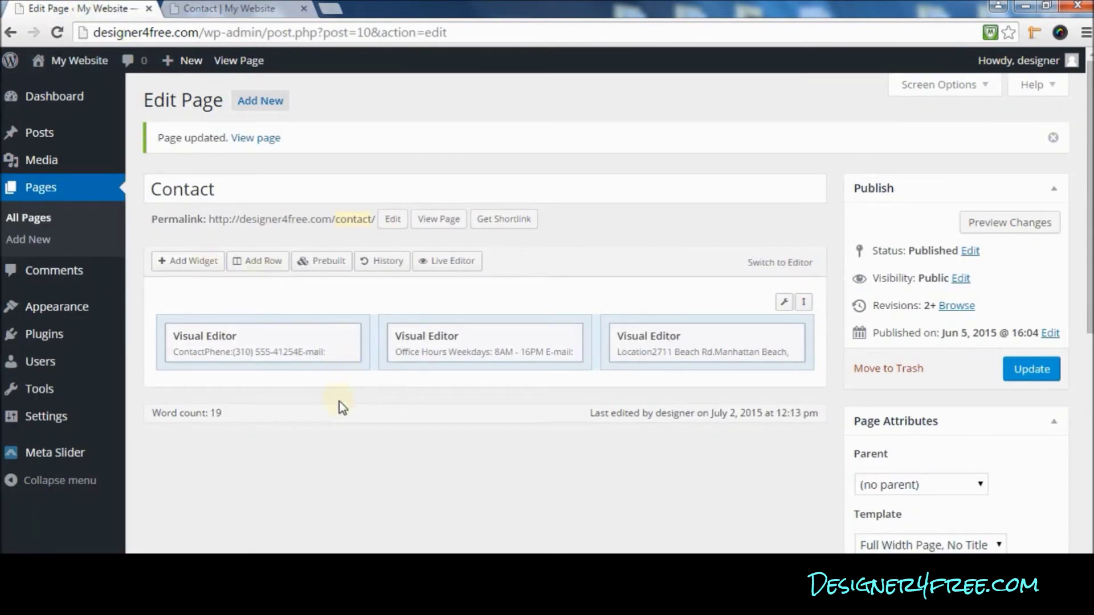
- Insert a two-column row below the first, narrow its left column, and update the page
{"action": "left_click", "coordinate": [261, 262]}
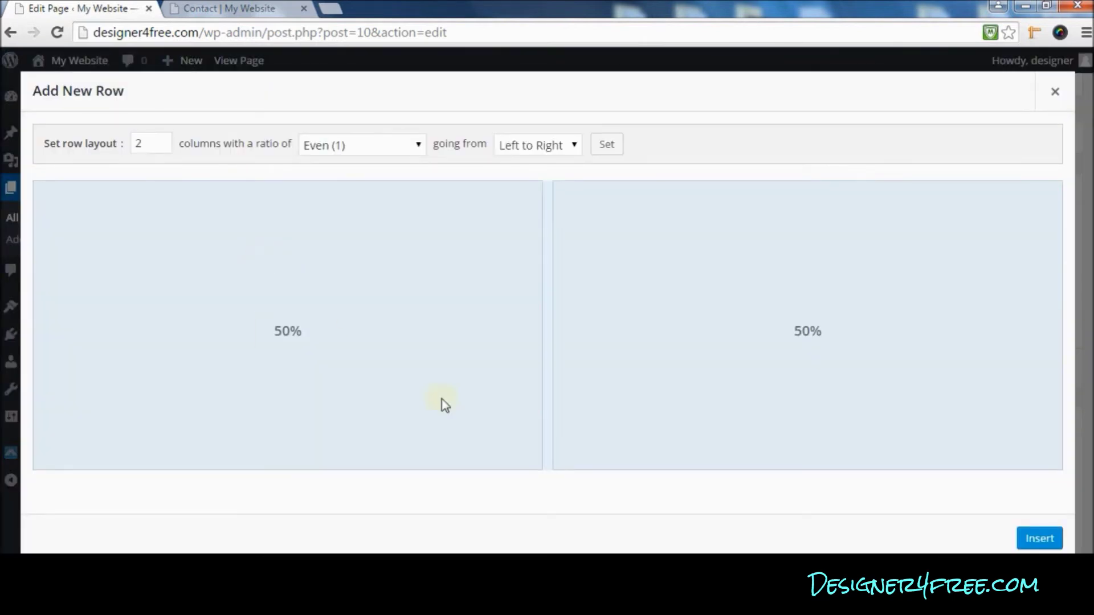
{"action": "left_click", "coordinate": [1018, 532]}
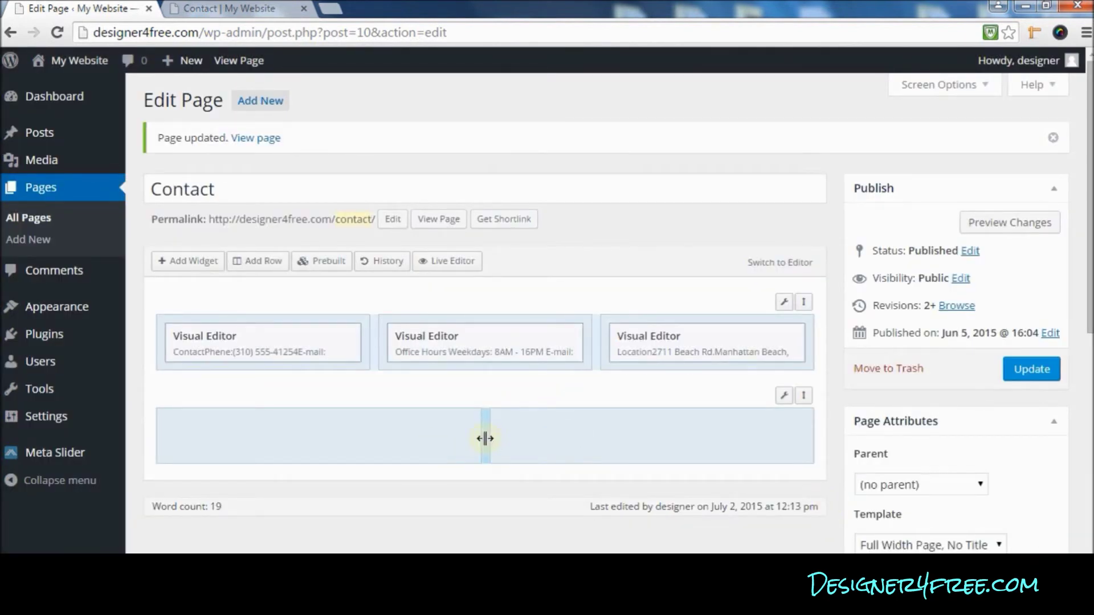
{"action": "left_click_drag", "start_coordinate": [485, 438], "coordinate": [406, 435]}
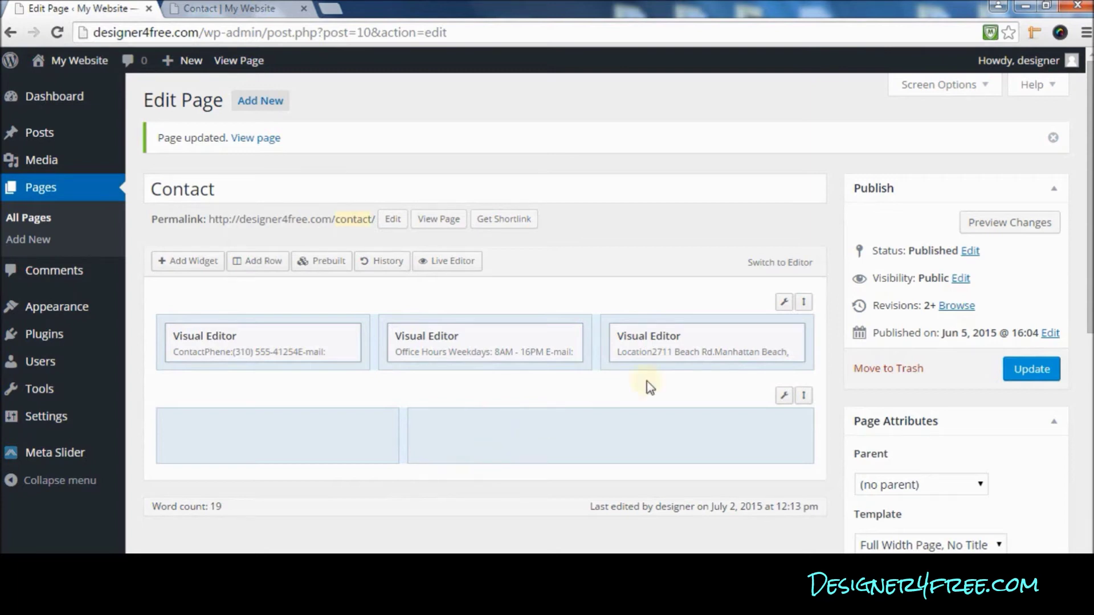
{"action": "left_click", "coordinate": [1024, 372]}
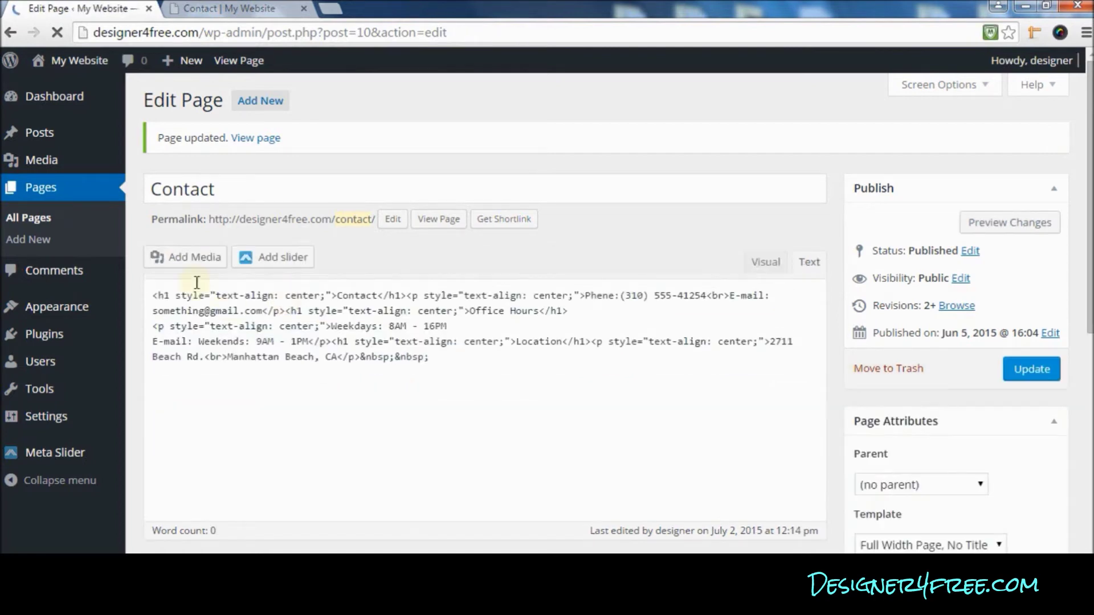
- Search the plugin directory for 'contact form 7' and install Contact Form 7
{"action": "left_click", "coordinate": [40, 340]}
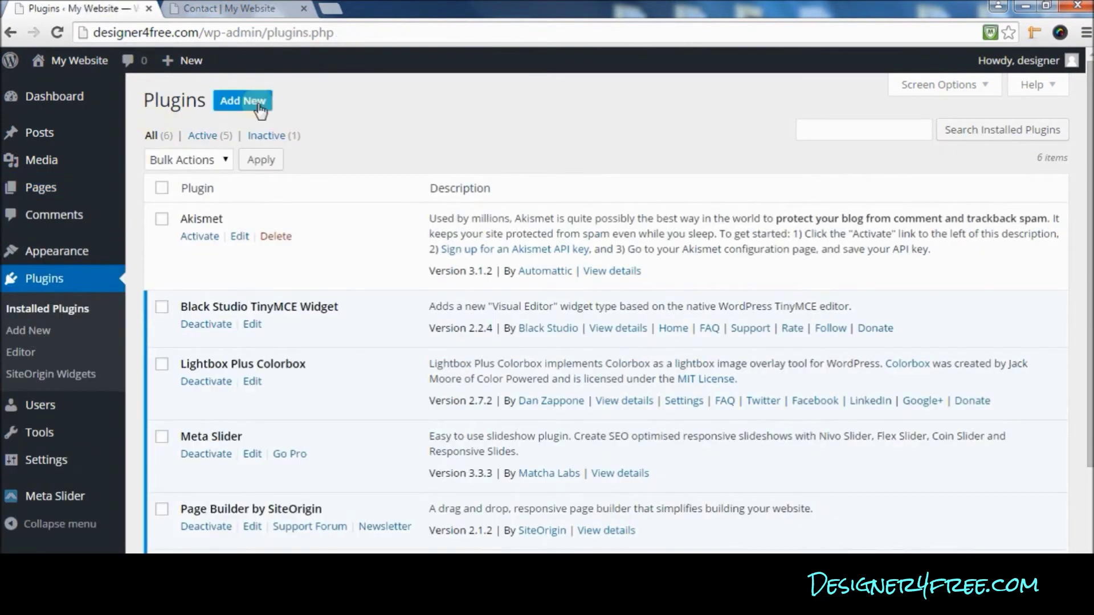
{"action": "left_click", "coordinate": [254, 104]}
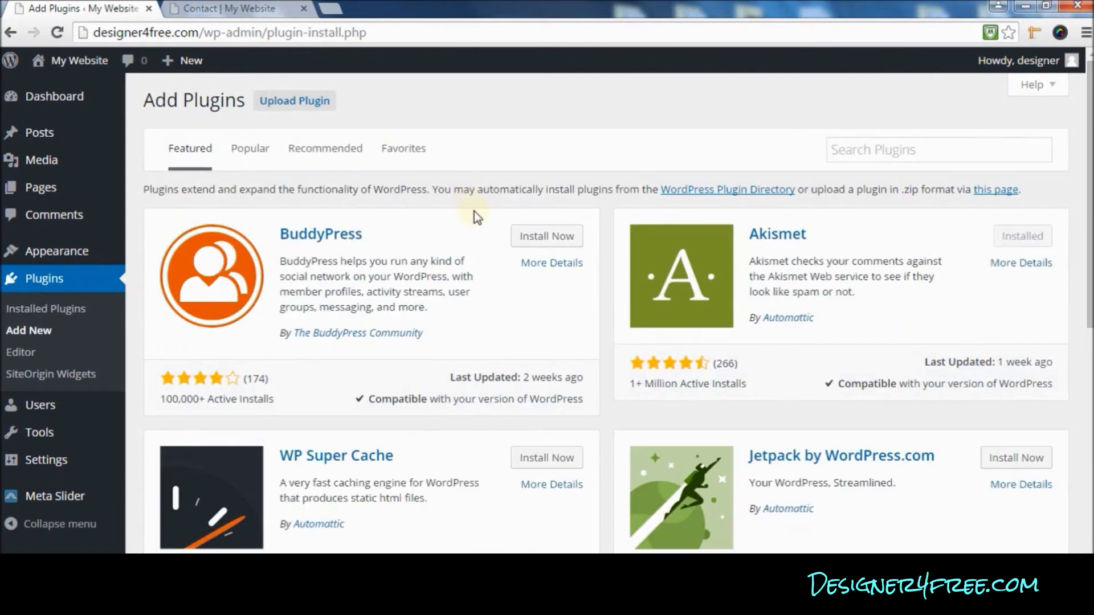
{"action": "left_click", "coordinate": [897, 149]}
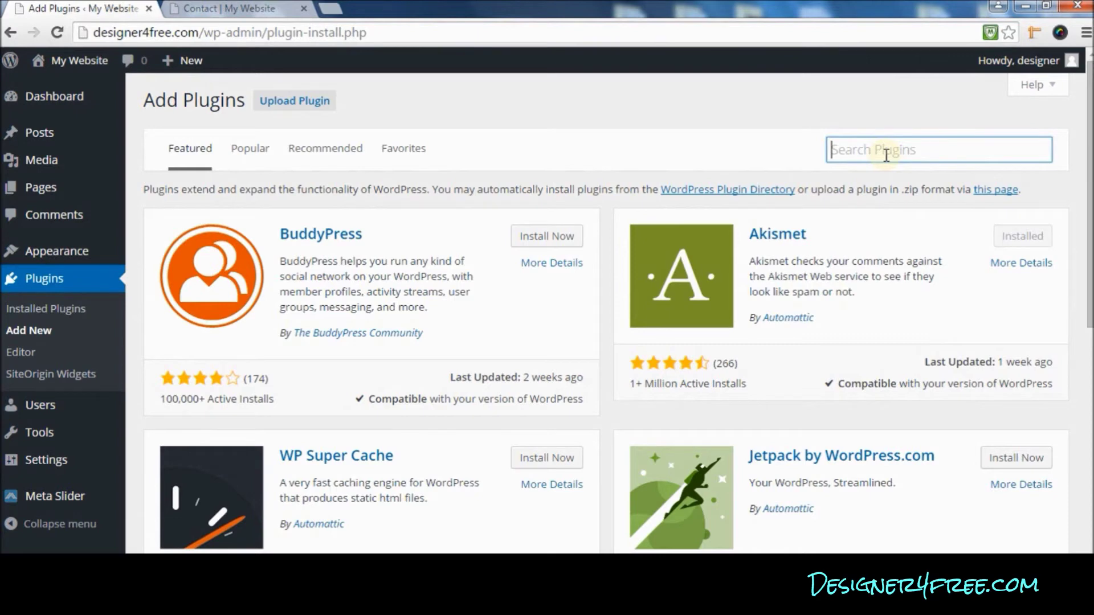
{"action": "type", "text": "contact form 7"}
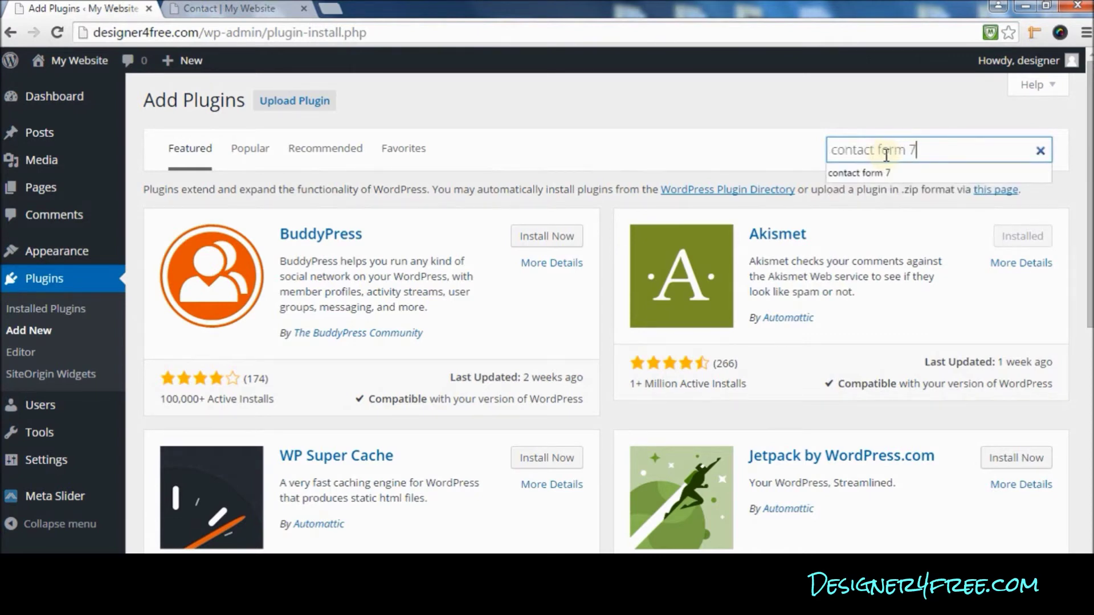
{"action": "key", "text": "Return"}
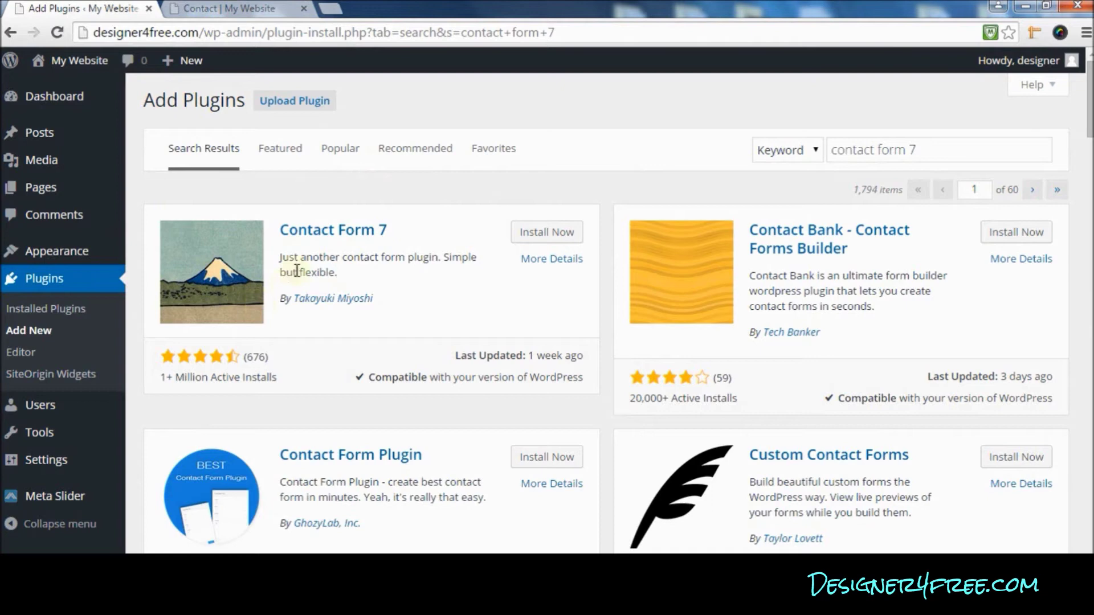
{"action": "left_click", "coordinate": [555, 233]}
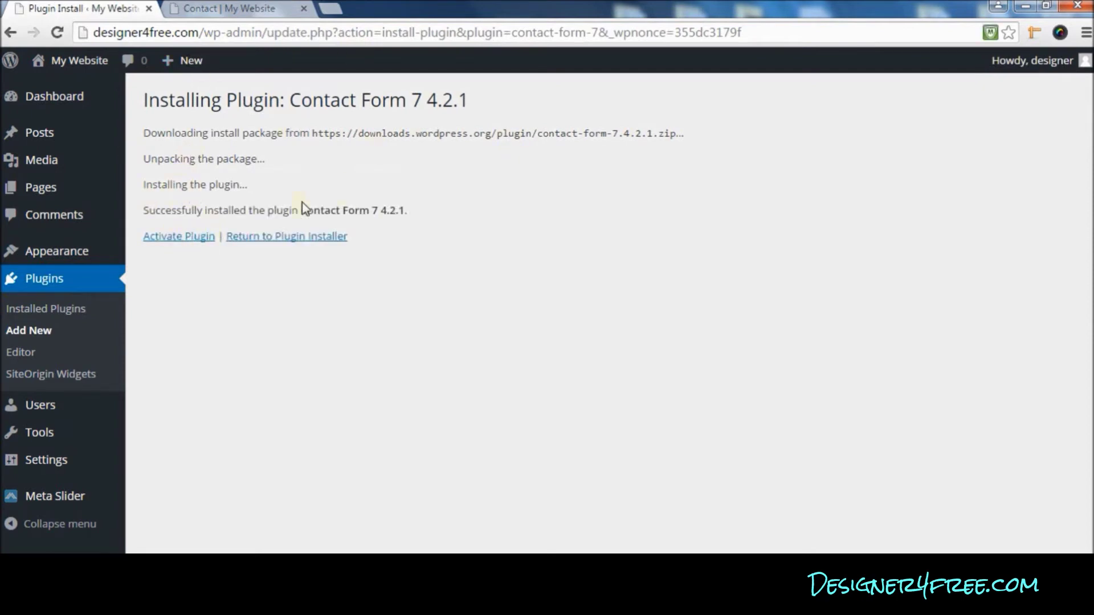
- Activate Contact Form 7 and open its Contact forms list
{"action": "left_click", "coordinate": [184, 239]}
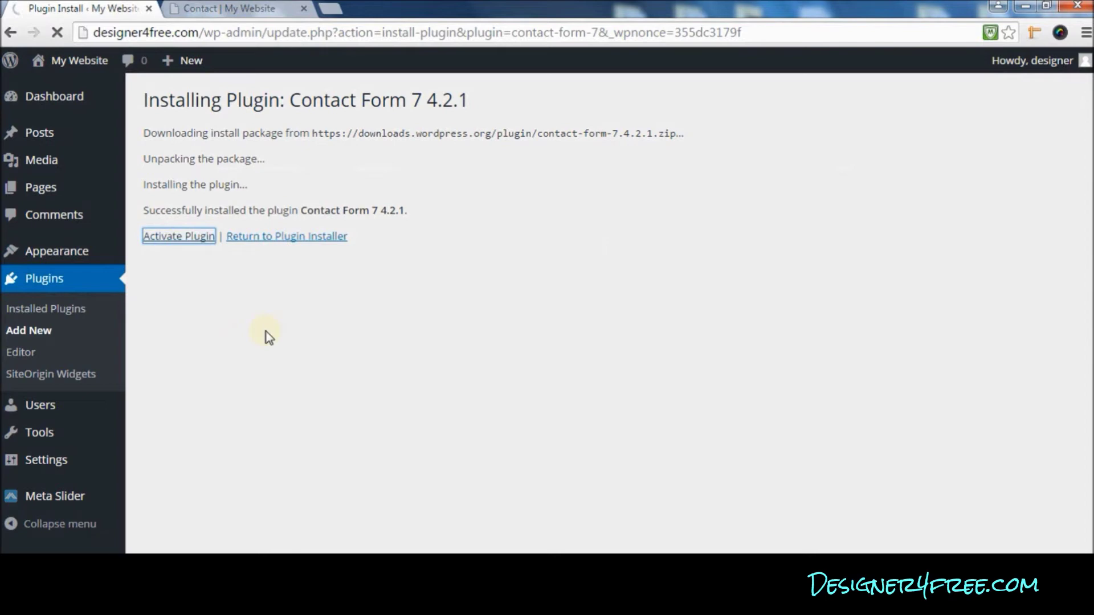
{"action": "scroll", "coordinate": [269, 333], "scroll_direction": "down", "scroll_amount": 5}
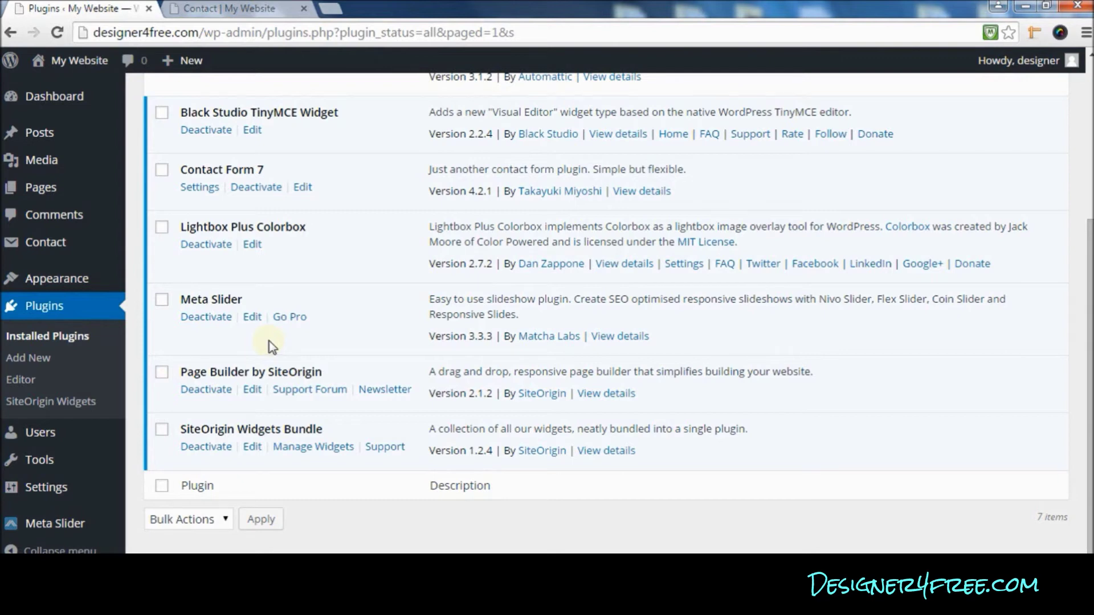
{"action": "scroll", "coordinate": [268, 342], "scroll_direction": "up", "scroll_amount": 2}
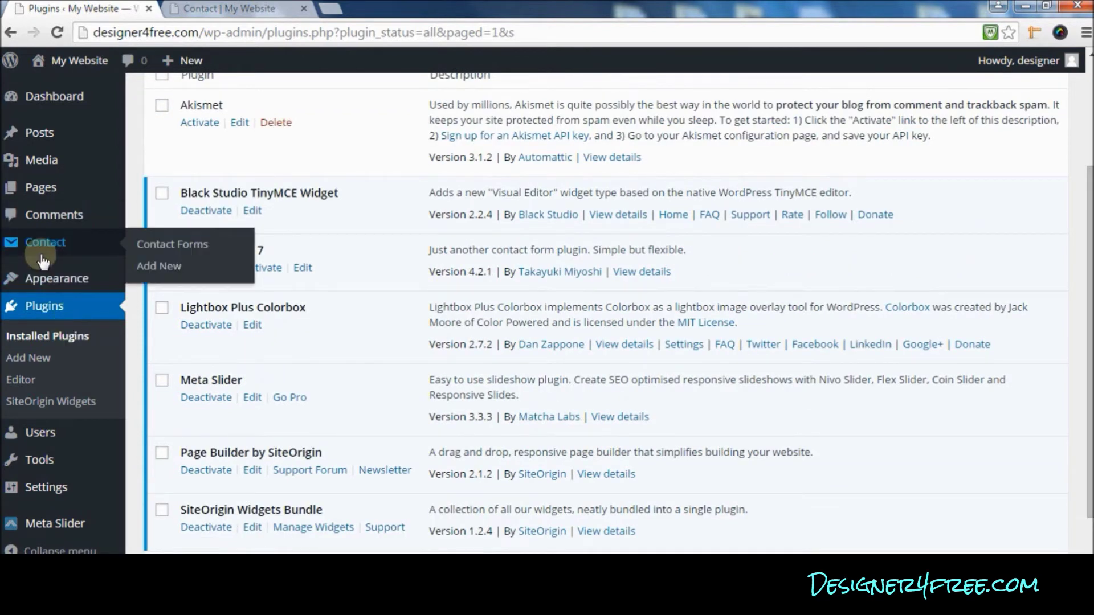
{"action": "scroll", "coordinate": [24, 424], "scroll_direction": "down", "scroll_amount": 2}
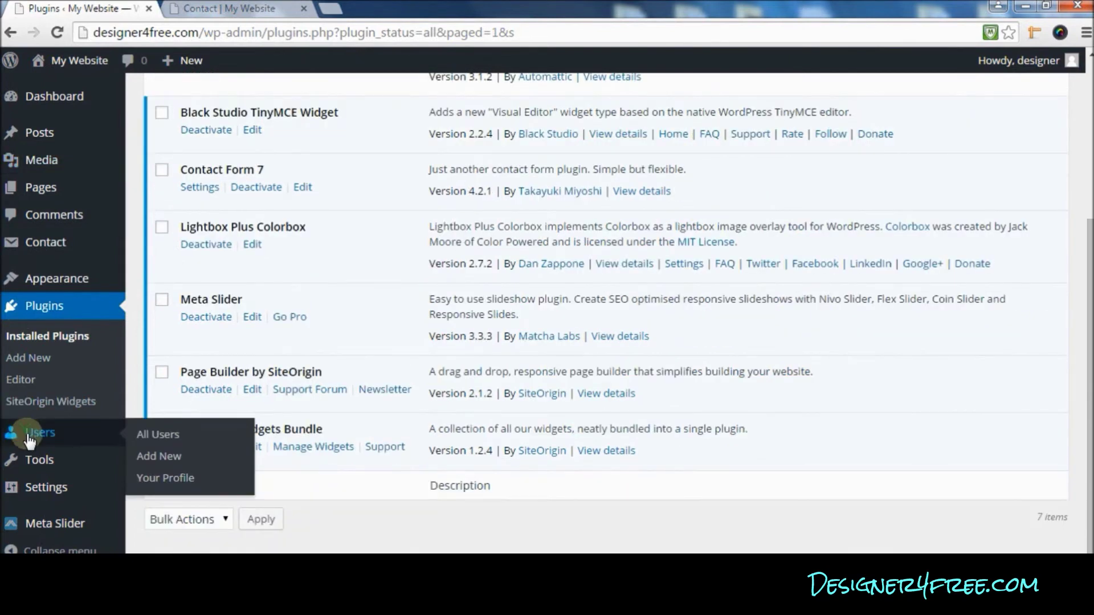
{"action": "scroll", "coordinate": [34, 410], "scroll_direction": "up", "scroll_amount": 6}
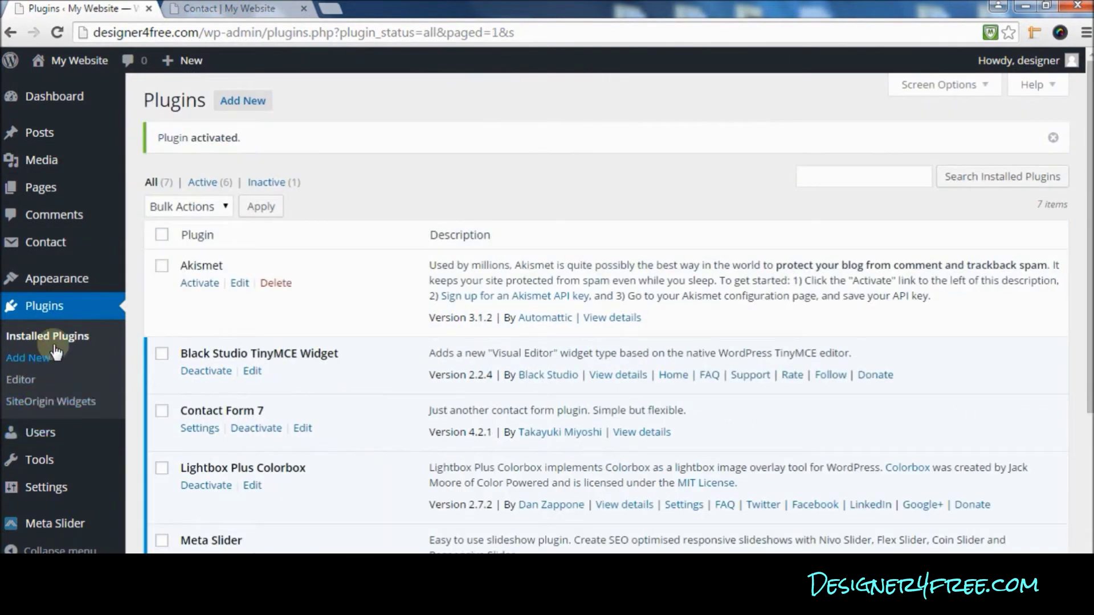
{"action": "mouse_move", "coordinate": [65, 246]}
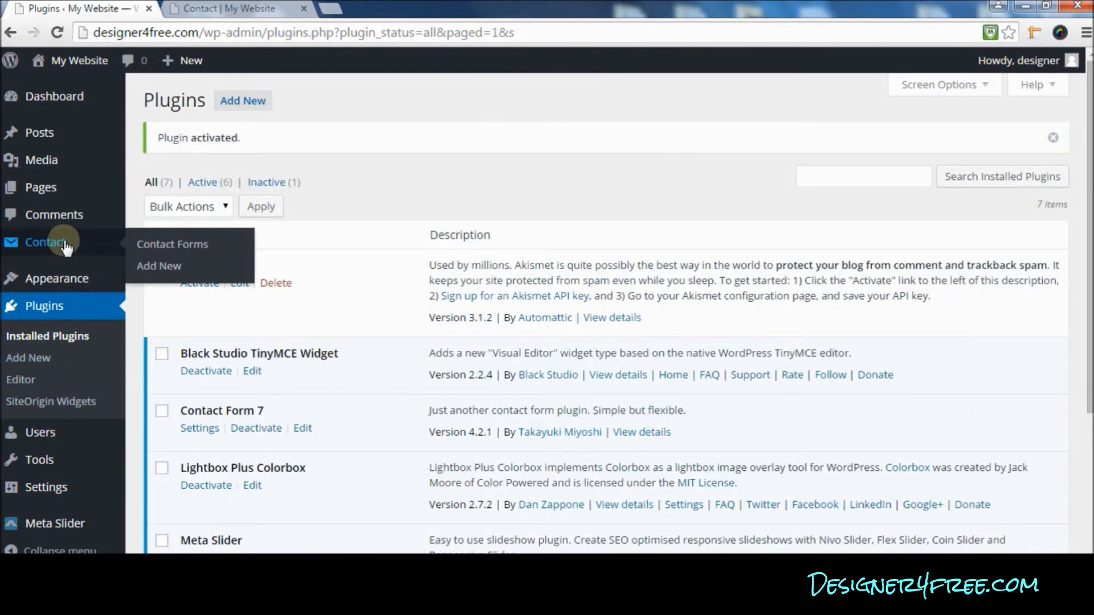
{"action": "left_click", "coordinate": [51, 245]}
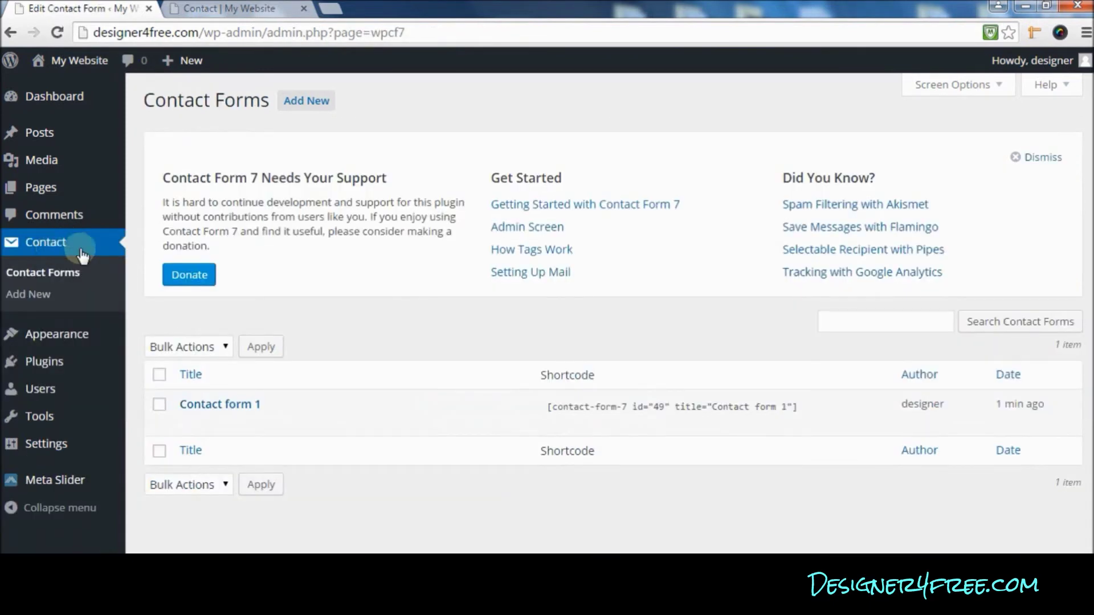
- Review Contact form 1's Form fields and Mail settings
{"action": "mouse_move", "coordinate": [191, 417]}
{"action": "left_click", "coordinate": [188, 423]}
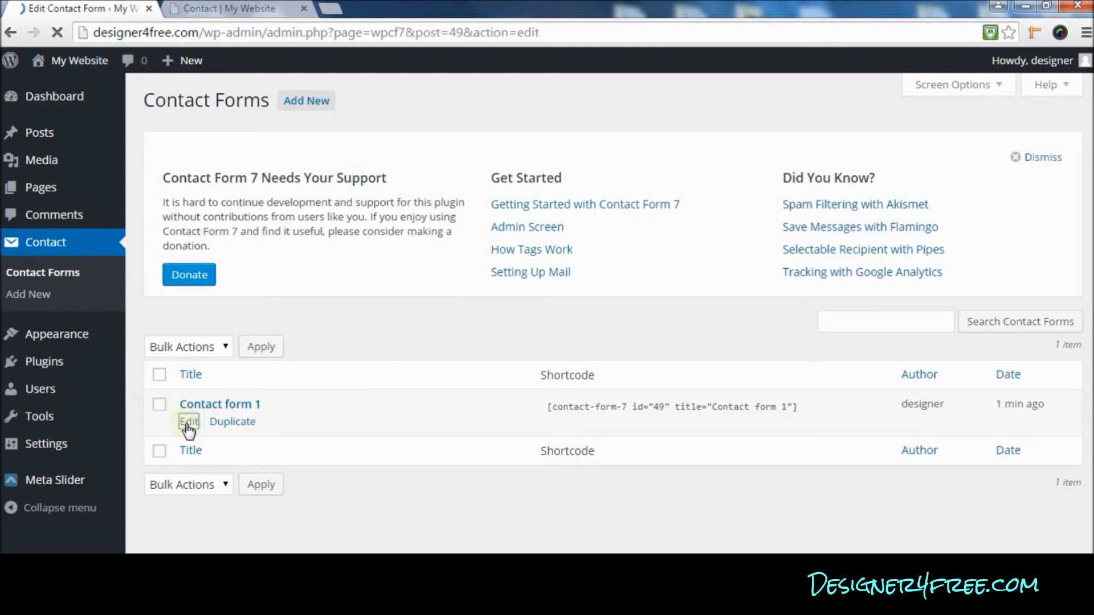
{"action": "scroll", "coordinate": [282, 406], "scroll_direction": "down", "scroll_amount": 3}
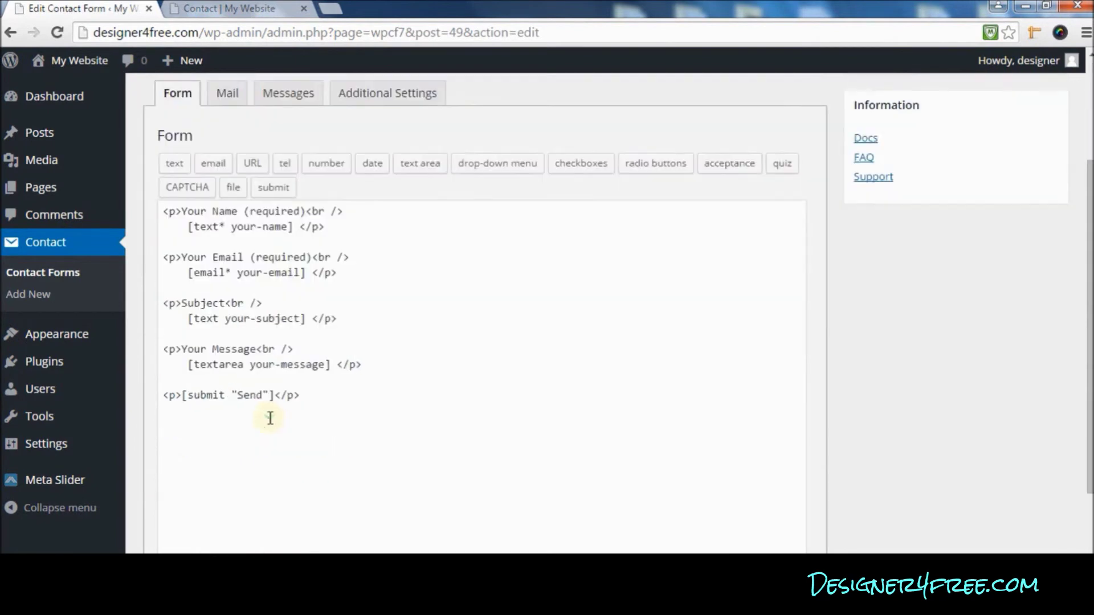
{"action": "scroll", "coordinate": [270, 413], "scroll_direction": "up", "scroll_amount": 2}
{"action": "scroll", "coordinate": [347, 470], "scroll_direction": "down", "scroll_amount": 4}
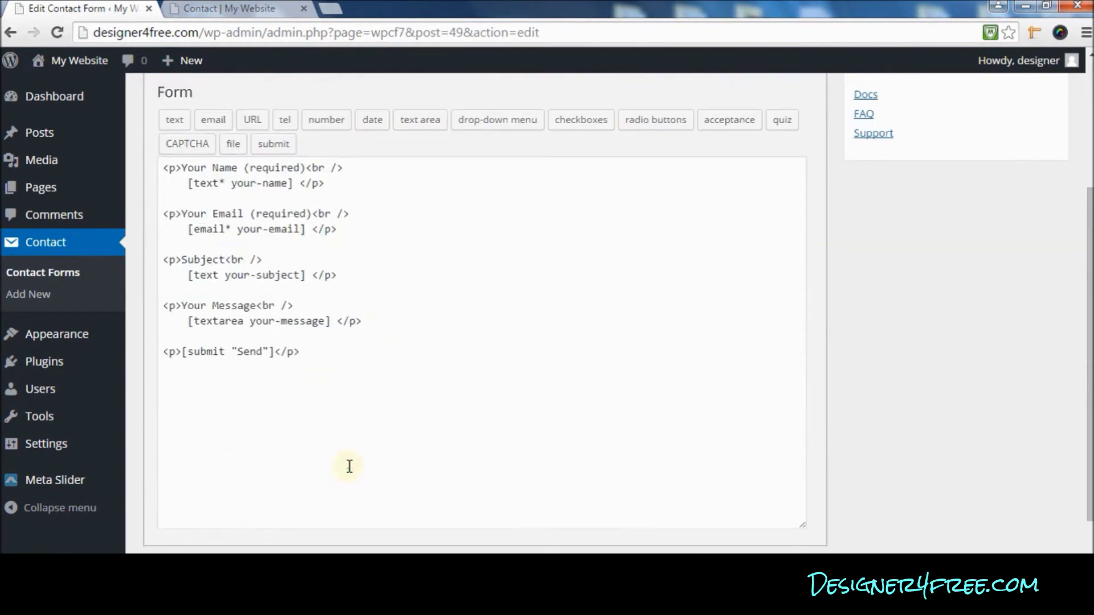
{"action": "scroll", "coordinate": [338, 461], "scroll_direction": "up", "scroll_amount": 4}
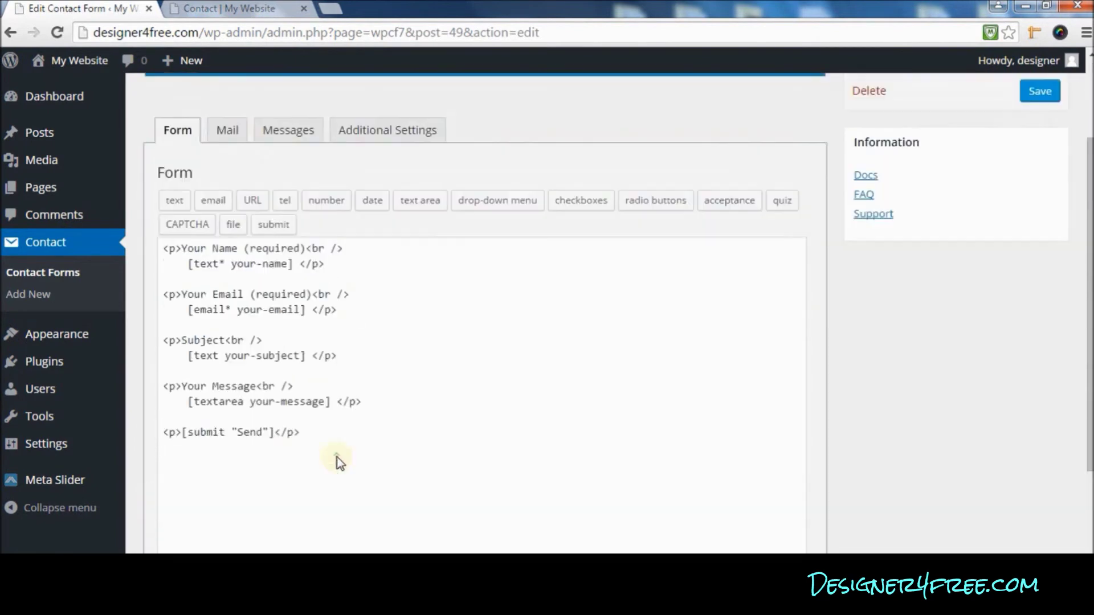
{"action": "scroll", "coordinate": [338, 456], "scroll_direction": "up", "scroll_amount": 1}
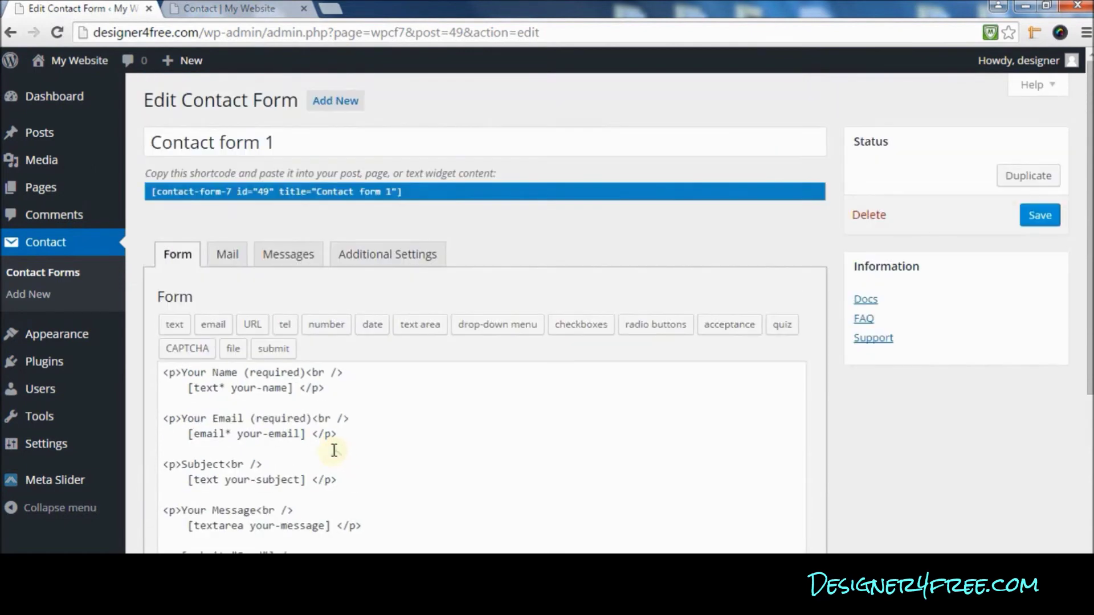
{"action": "left_click", "coordinate": [227, 259]}
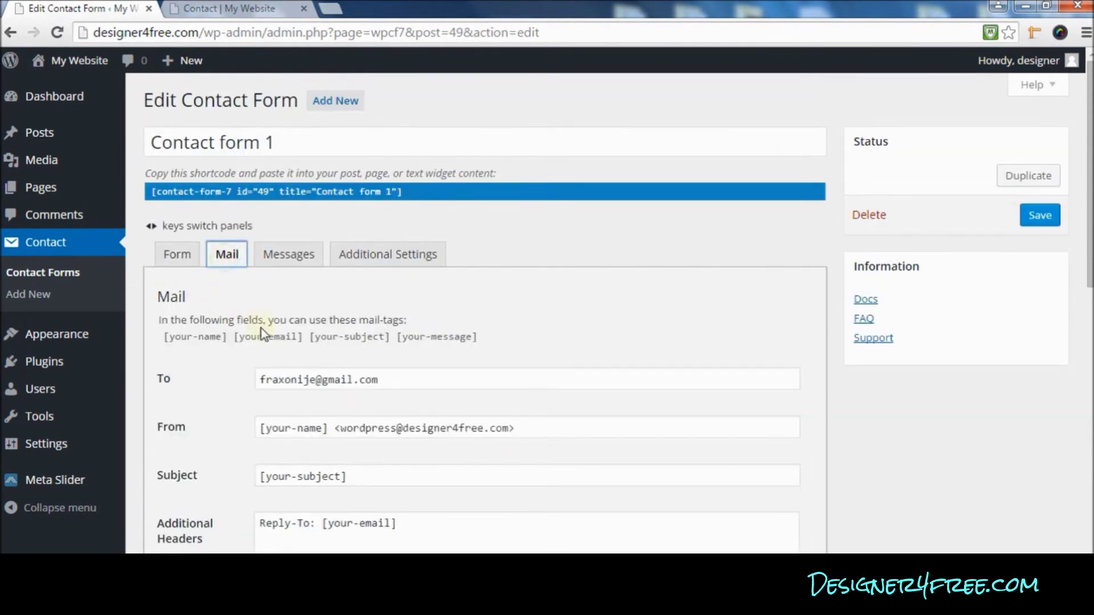
{"action": "left_click", "coordinate": [181, 256]}
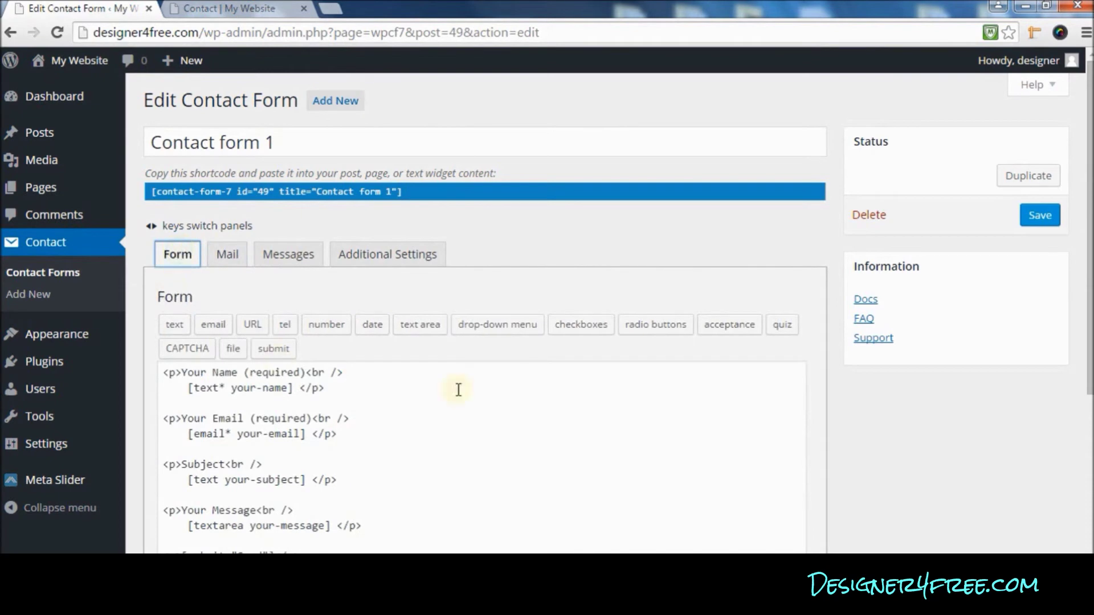
{"action": "left_click", "coordinate": [10, 32]}
- Select and copy Contact form 1's shortcode from the contact forms list
{"action": "left_click", "coordinate": [598, 411]}
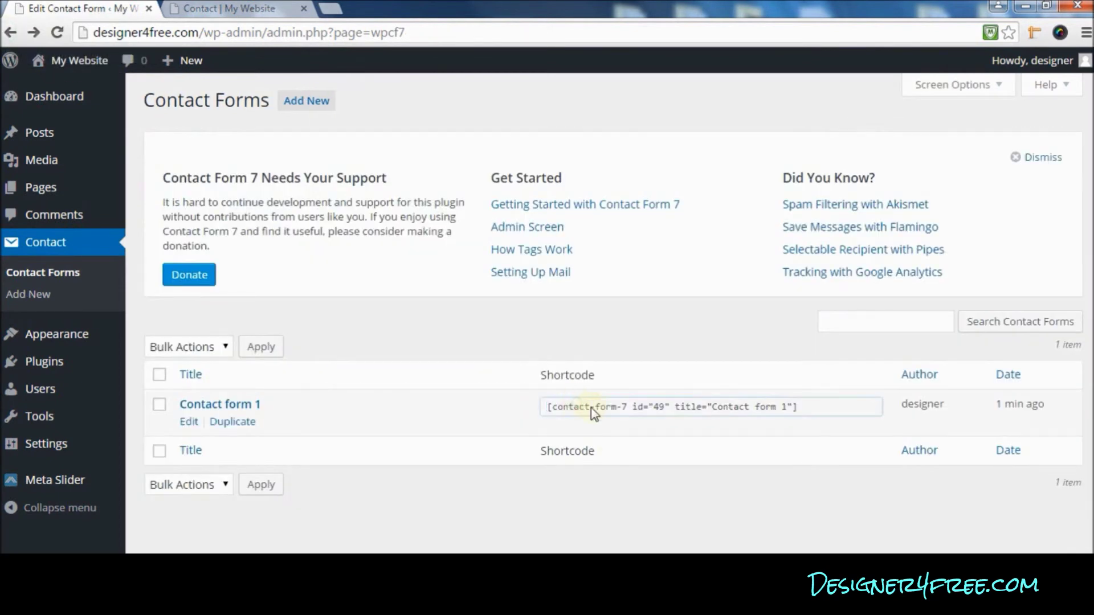
{"action": "double_click", "coordinate": [595, 408]}
{"action": "left_click", "coordinate": [556, 406]}
{"action": "left_click_drag", "start_coordinate": [545, 406], "coordinate": [821, 409]}
{"action": "key", "text": "ctrl+c"}
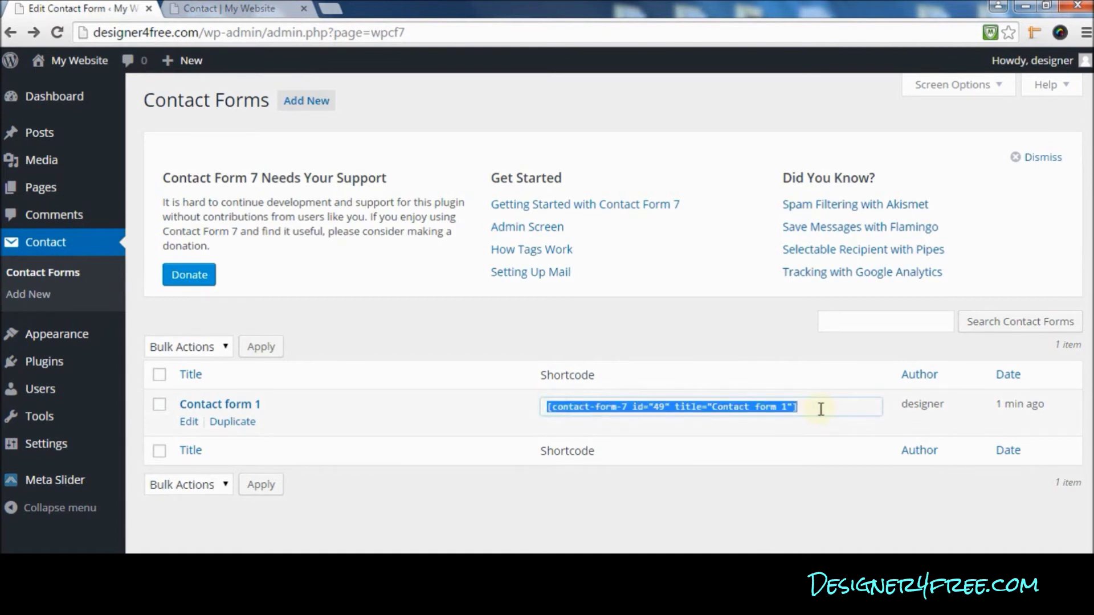
{"action": "mouse_move", "coordinate": [44, 195]}
{"action": "left_click", "coordinate": [45, 196]}
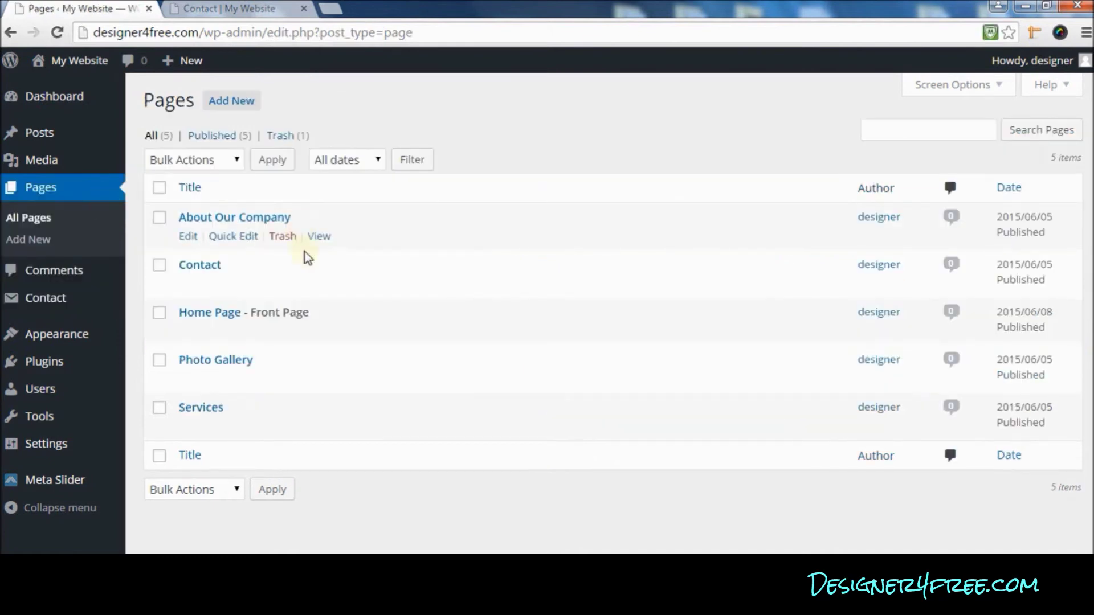
- Add a Visual Editor widget to the left cell of the Contact page's second row
{"action": "left_click", "coordinate": [193, 266]}
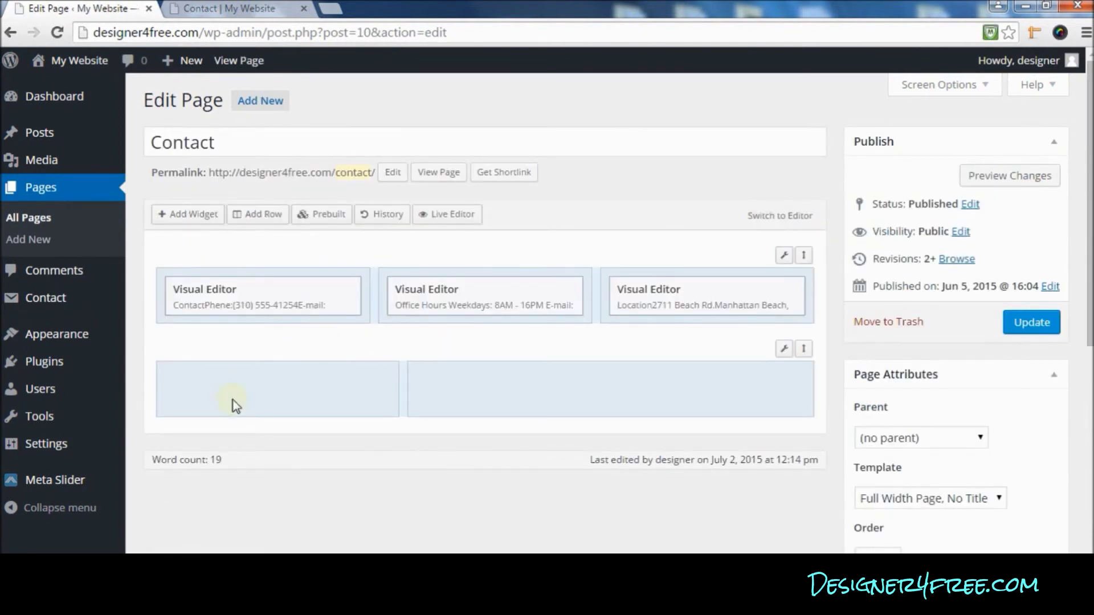
{"action": "left_click", "coordinate": [234, 400]}
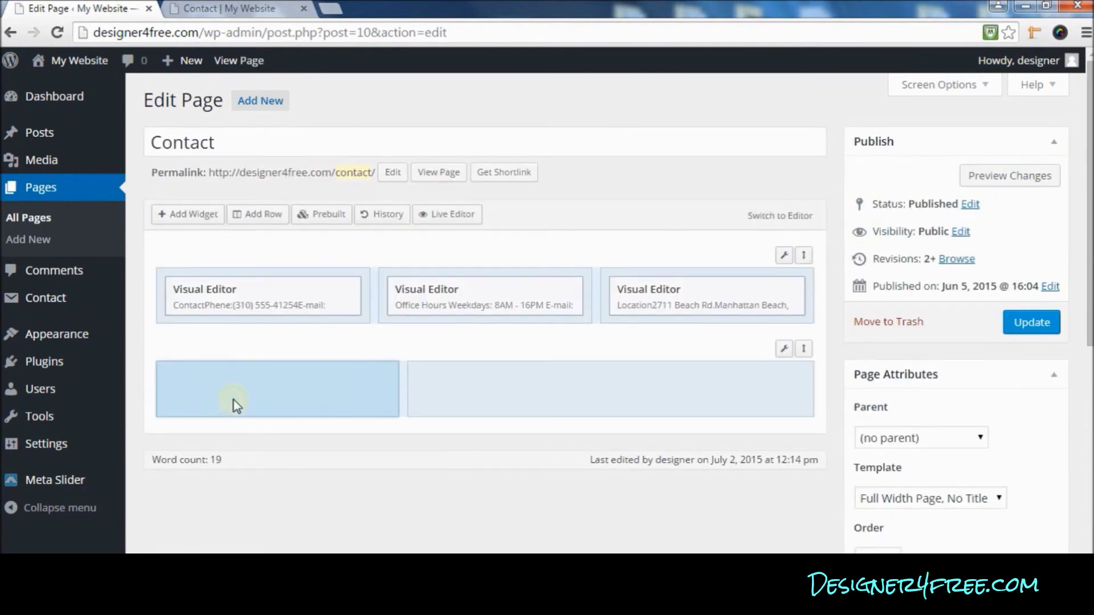
{"action": "left_click", "coordinate": [187, 221]}
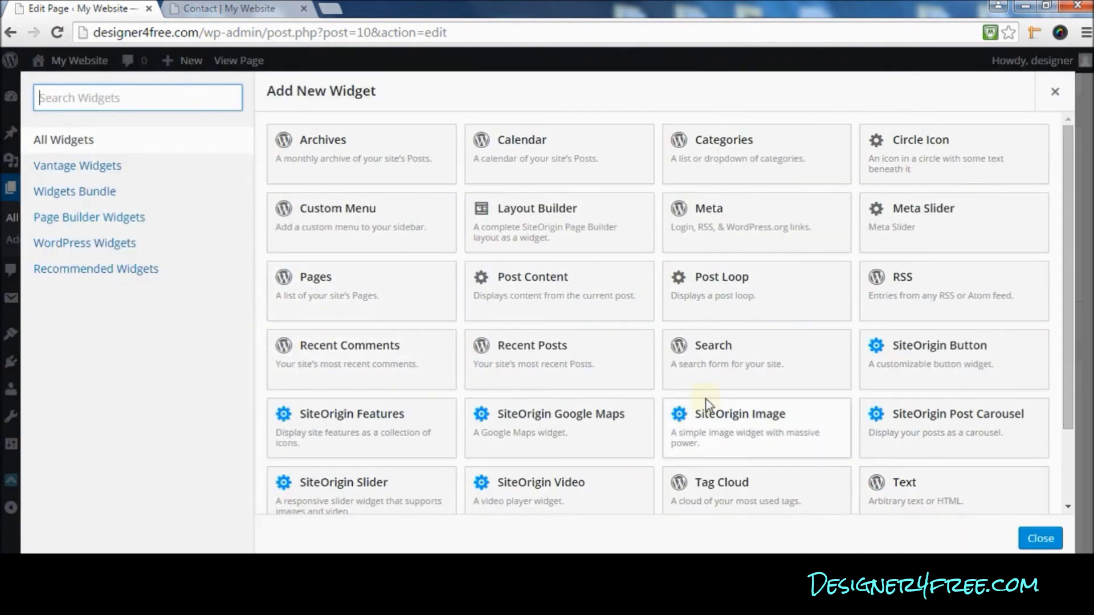
{"action": "scroll", "coordinate": [684, 399], "scroll_direction": "down", "scroll_amount": 2}
{"action": "left_click", "coordinate": [744, 464]}
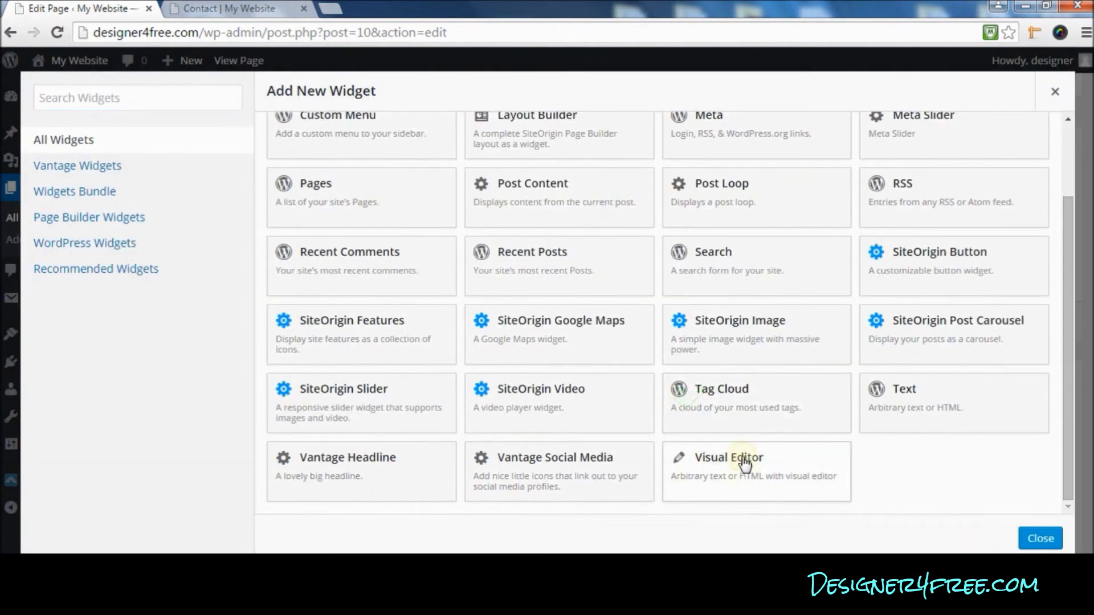
- Title the widget 'Contact Us', paste the form shortcode into it, and update the page
{"action": "mouse_move", "coordinate": [245, 398]}
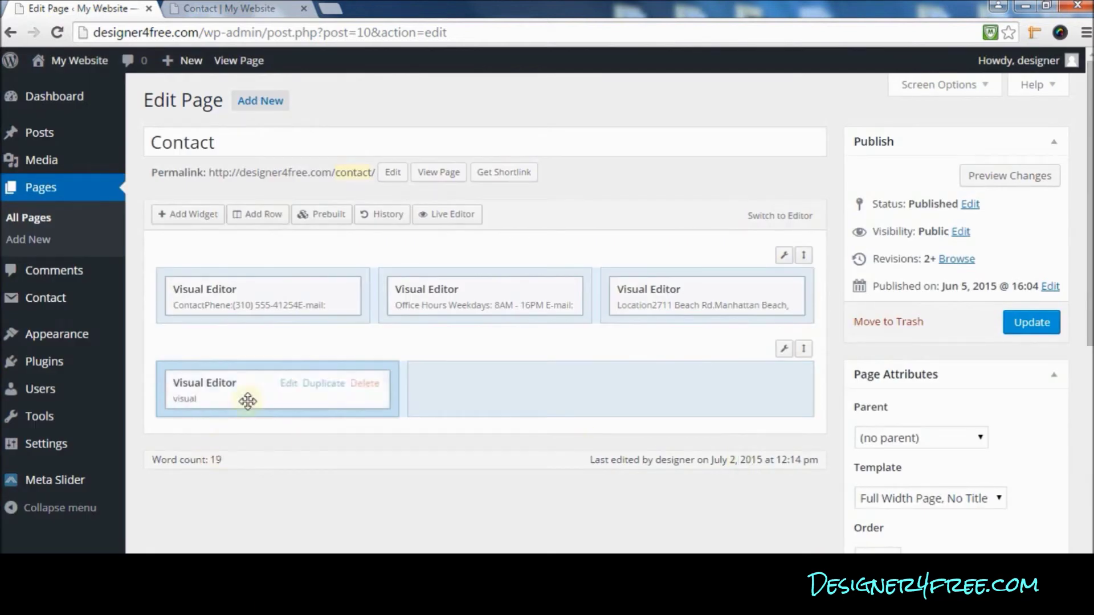
{"action": "left_click", "coordinate": [288, 383]}
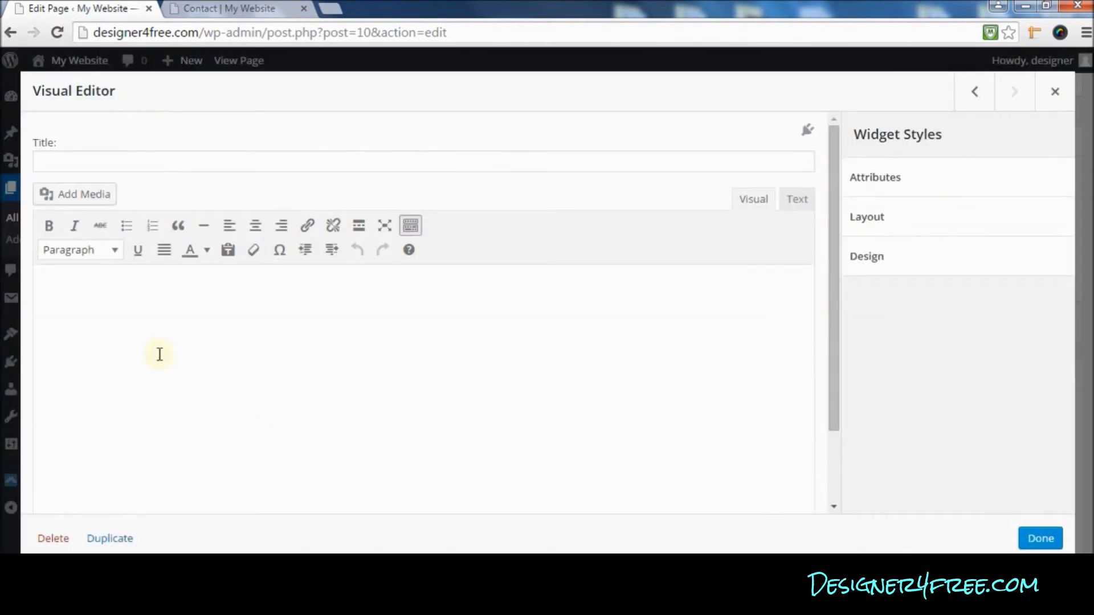
{"action": "left_click", "coordinate": [136, 165]}
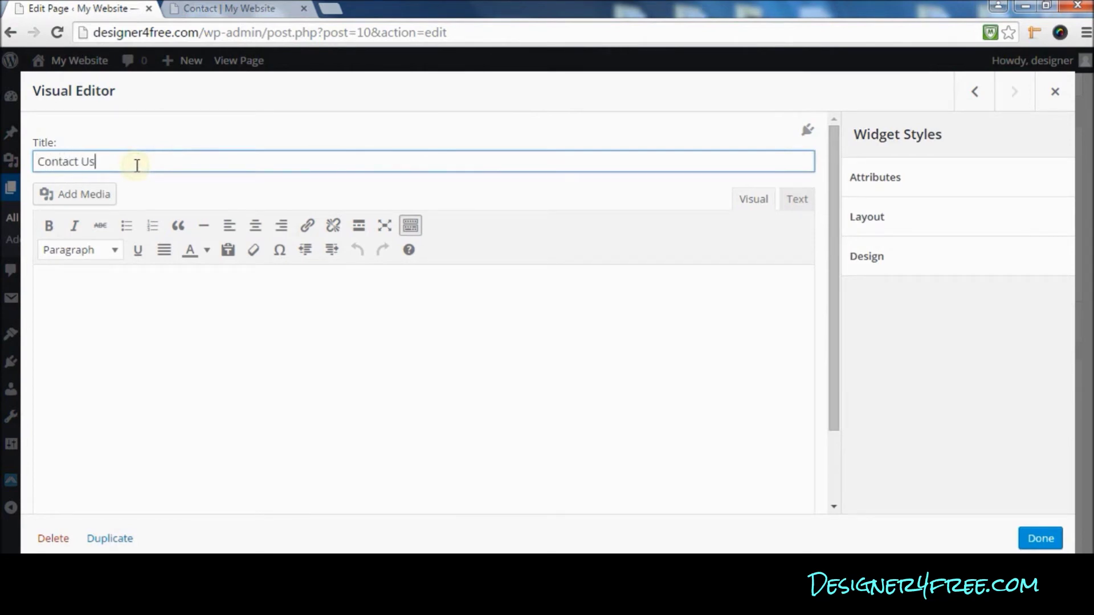
{"action": "left_click", "coordinate": [200, 323]}
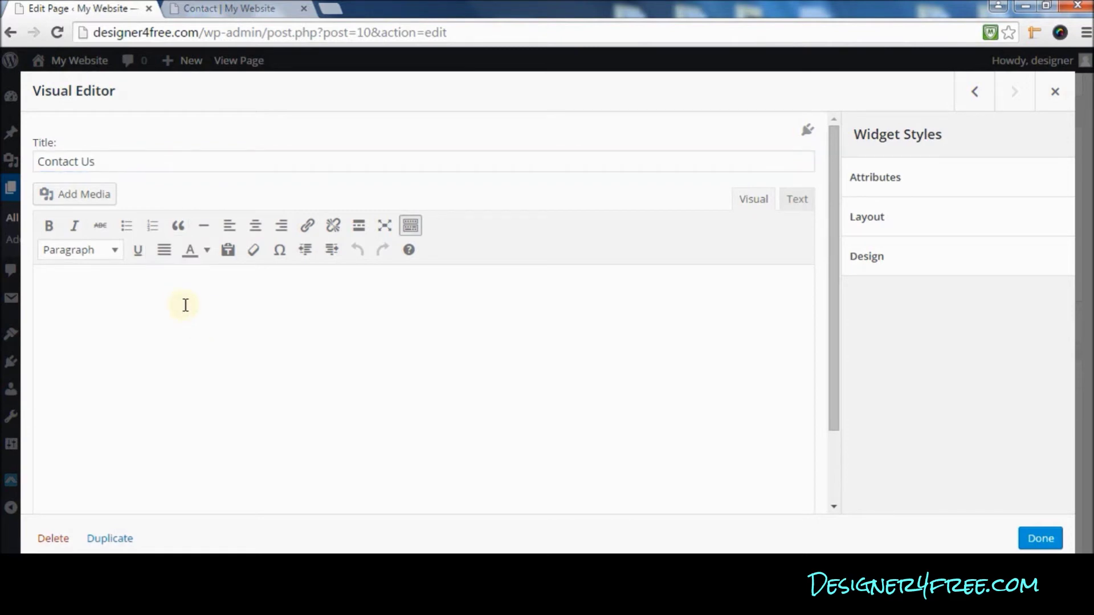
{"action": "key", "text": "ctrl+v"}
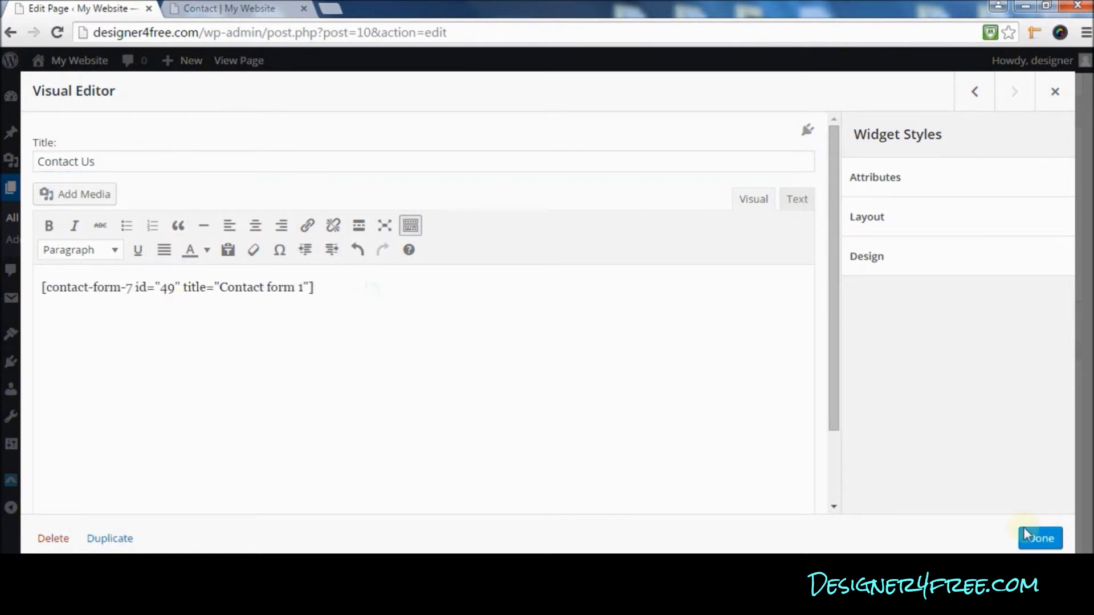
{"action": "left_click", "coordinate": [1028, 538]}
{"action": "left_click", "coordinate": [1042, 331]}
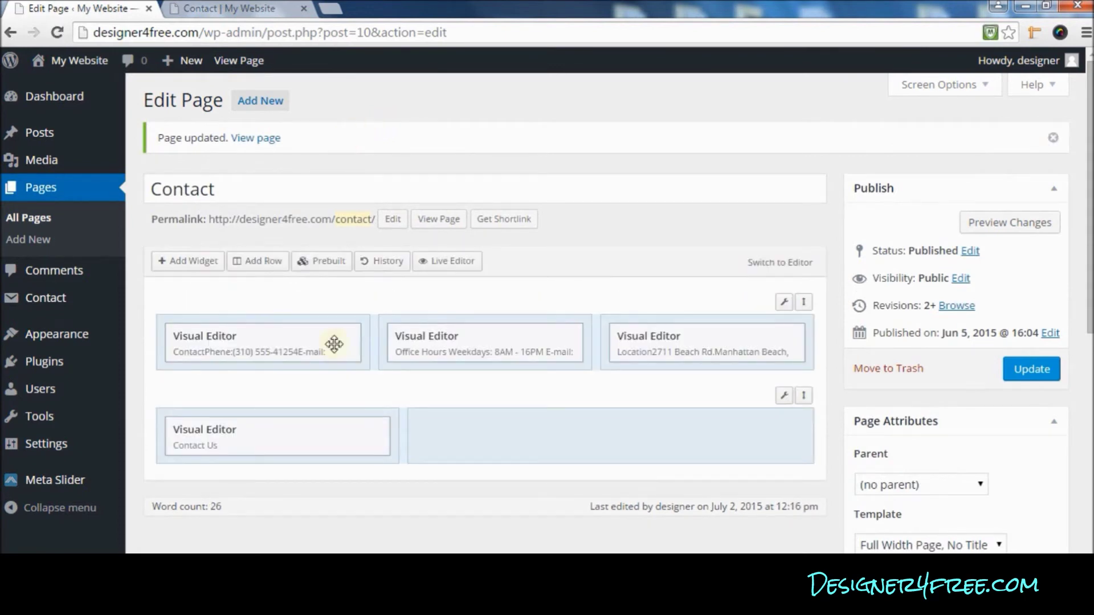
{"action": "left_click", "coordinate": [230, 7]}
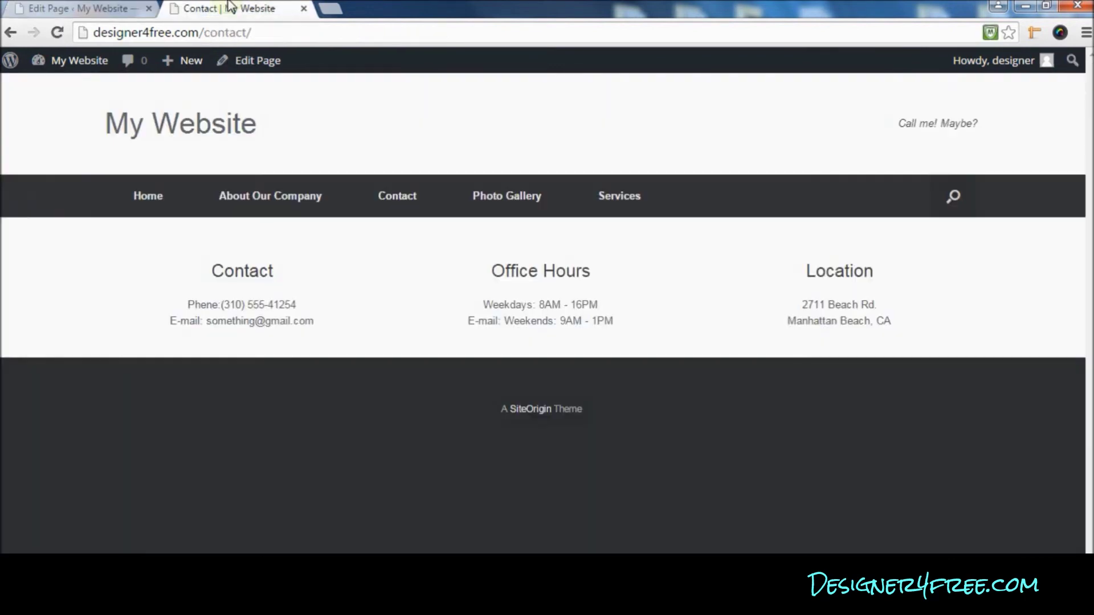
{"action": "left_click", "coordinate": [57, 32]}
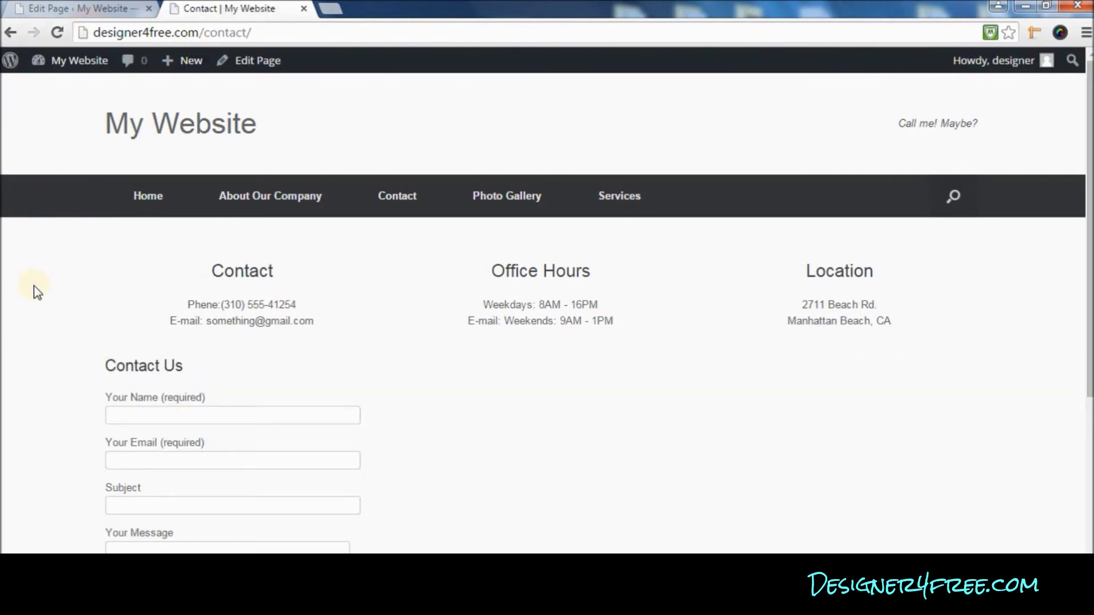
{"action": "scroll", "coordinate": [67, 399], "scroll_direction": "down", "scroll_amount": 5}
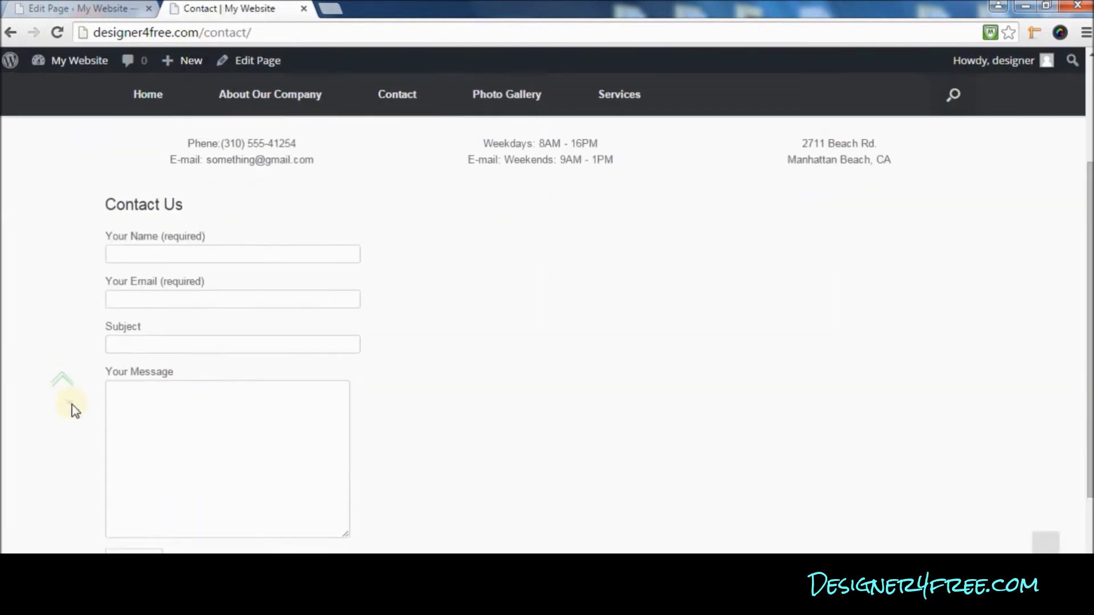
{"action": "scroll", "coordinate": [71, 410], "scroll_direction": "up", "scroll_amount": 5}
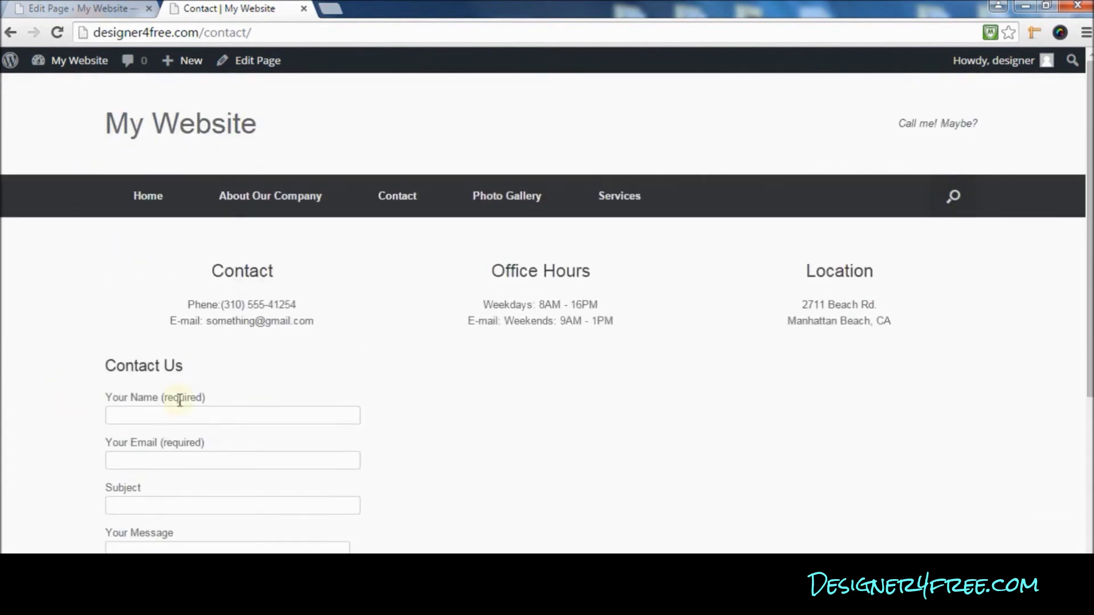
{"action": "scroll", "coordinate": [51, 423], "scroll_direction": "down", "scroll_amount": 5}
{"action": "scroll", "coordinate": [60, 423], "scroll_direction": "up", "scroll_amount": 4}
{"action": "scroll", "coordinate": [63, 424], "scroll_direction": "up", "scroll_amount": 1}
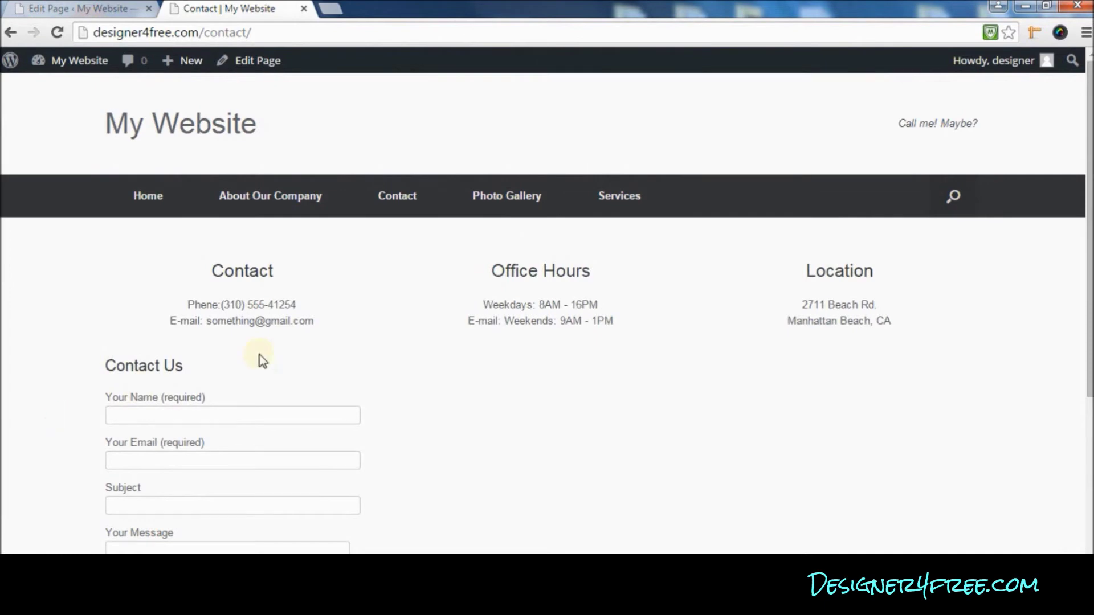
{"action": "left_click", "coordinate": [83, 6]}
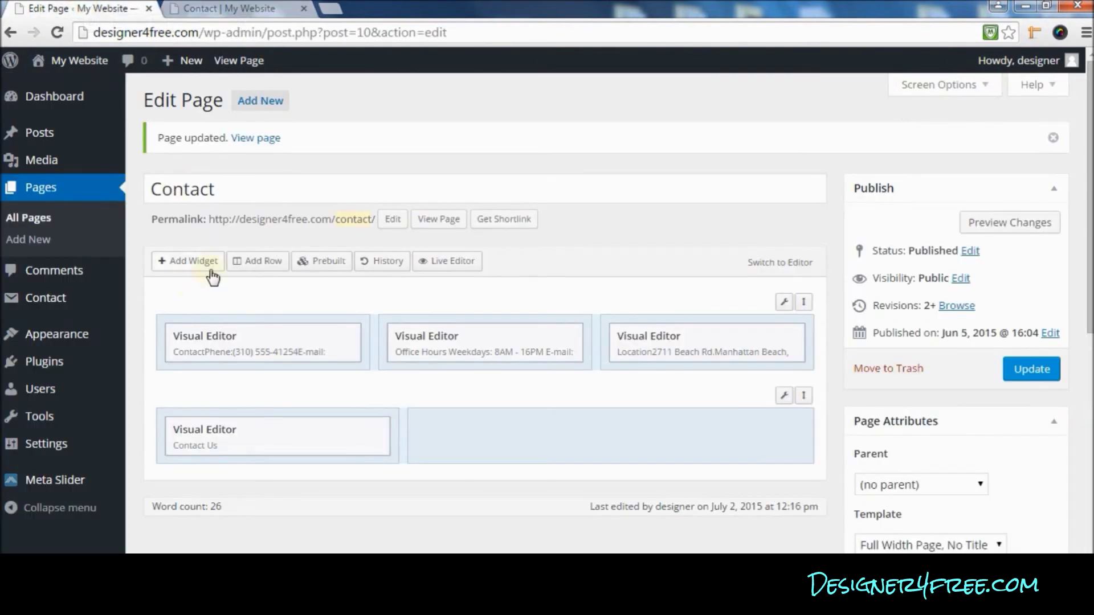
- Add an empty one-column row, update the page, and check the live Contact page
{"action": "left_click", "coordinate": [266, 264]}
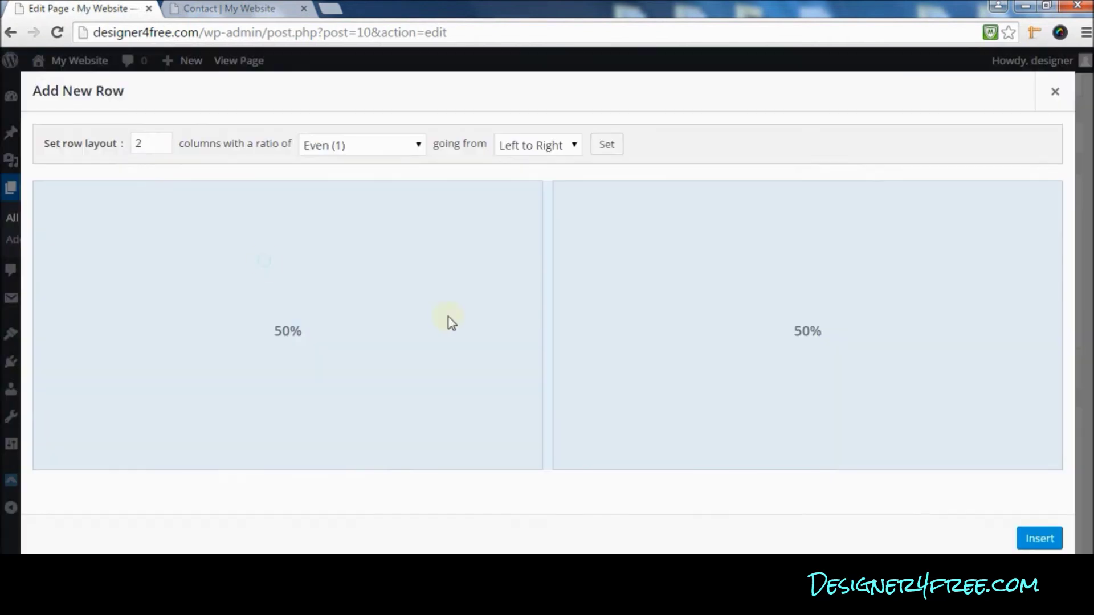
{"action": "left_click", "coordinate": [161, 139]}
{"action": "left_click", "coordinate": [161, 146]}
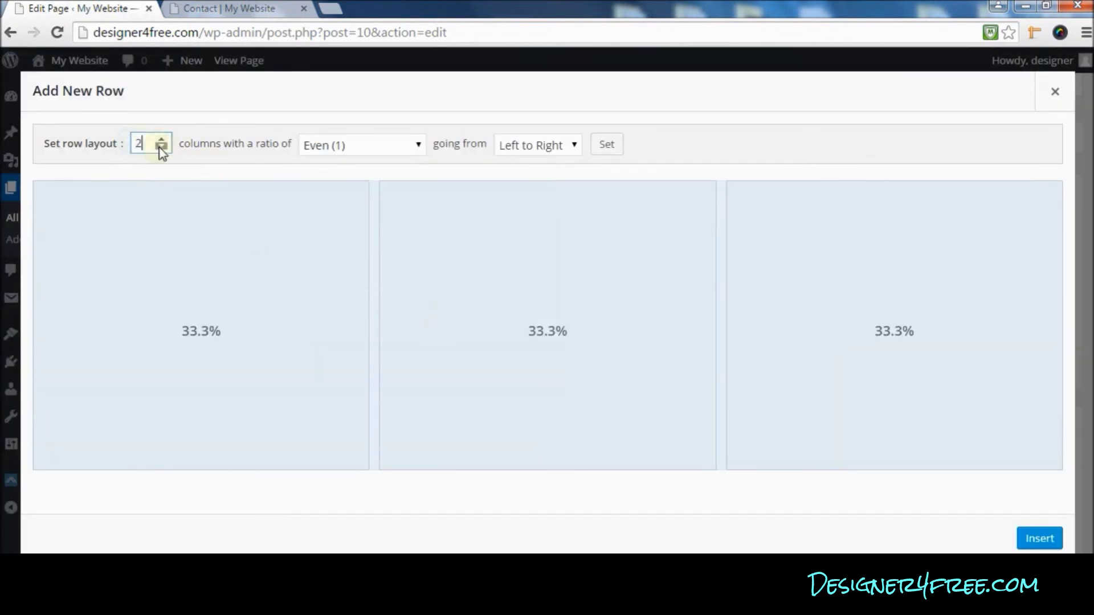
{"action": "left_click", "coordinate": [161, 146]}
{"action": "left_click", "coordinate": [1040, 536]}
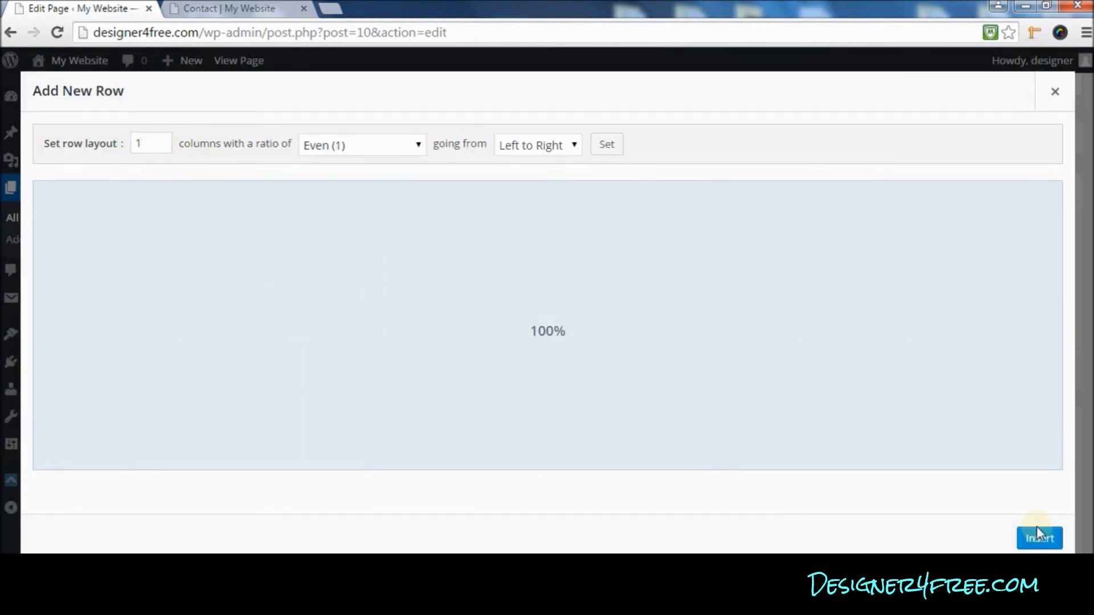
{"action": "left_click", "coordinate": [1040, 539]}
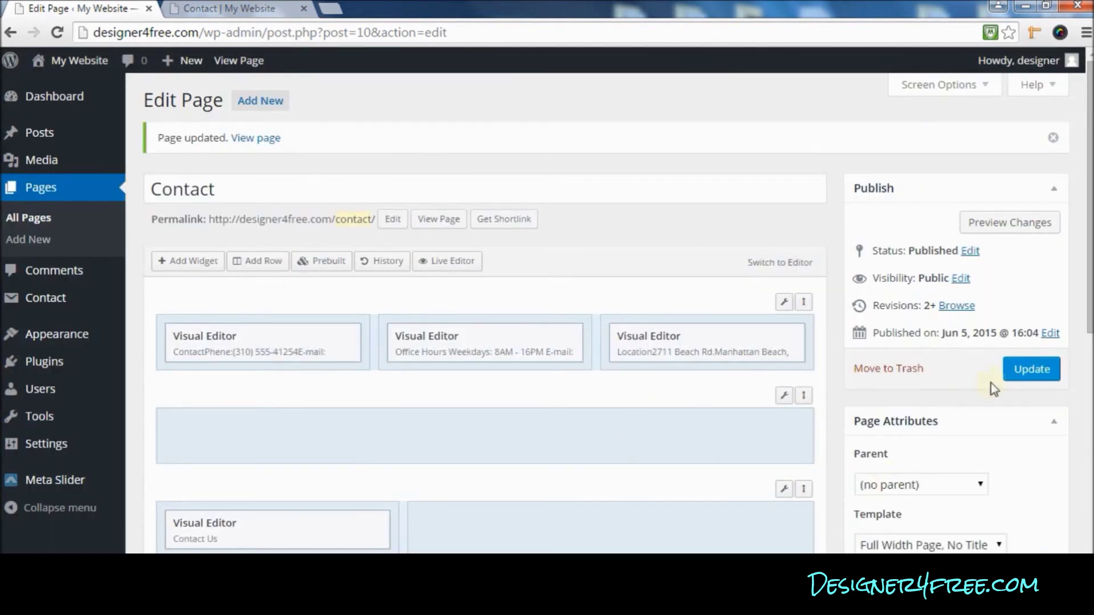
{"action": "left_click", "coordinate": [1023, 371]}
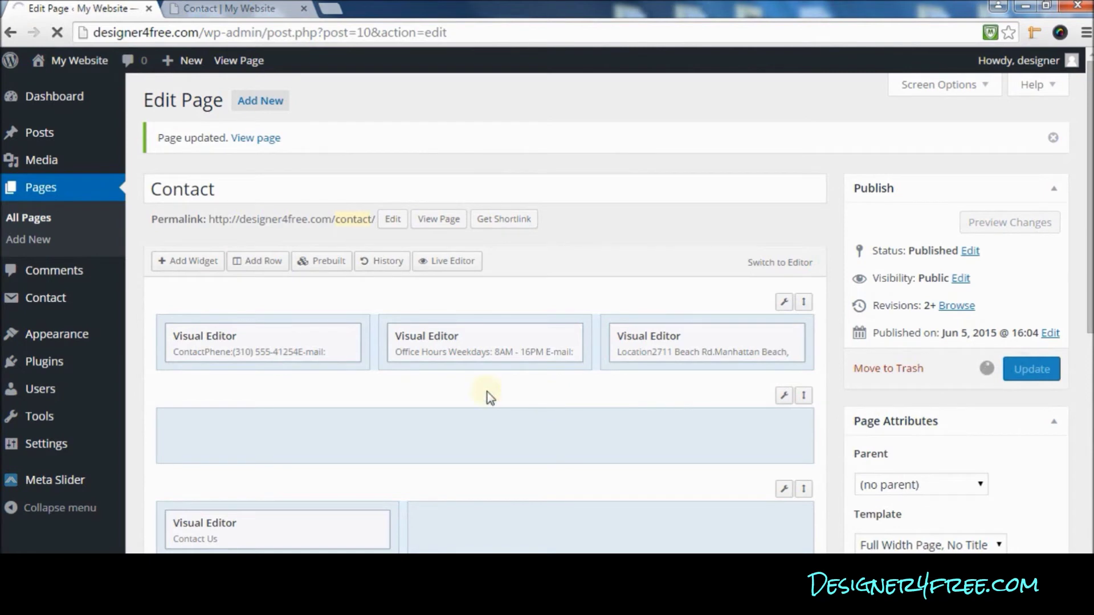
{"action": "left_click", "coordinate": [213, 7]}
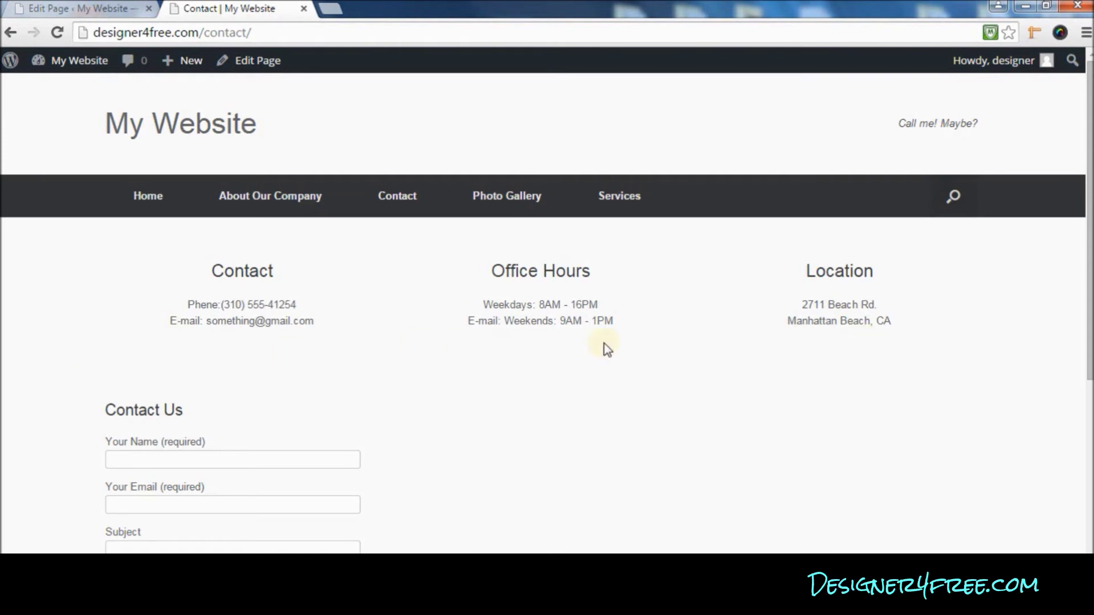
{"action": "left_click", "coordinate": [92, 6]}
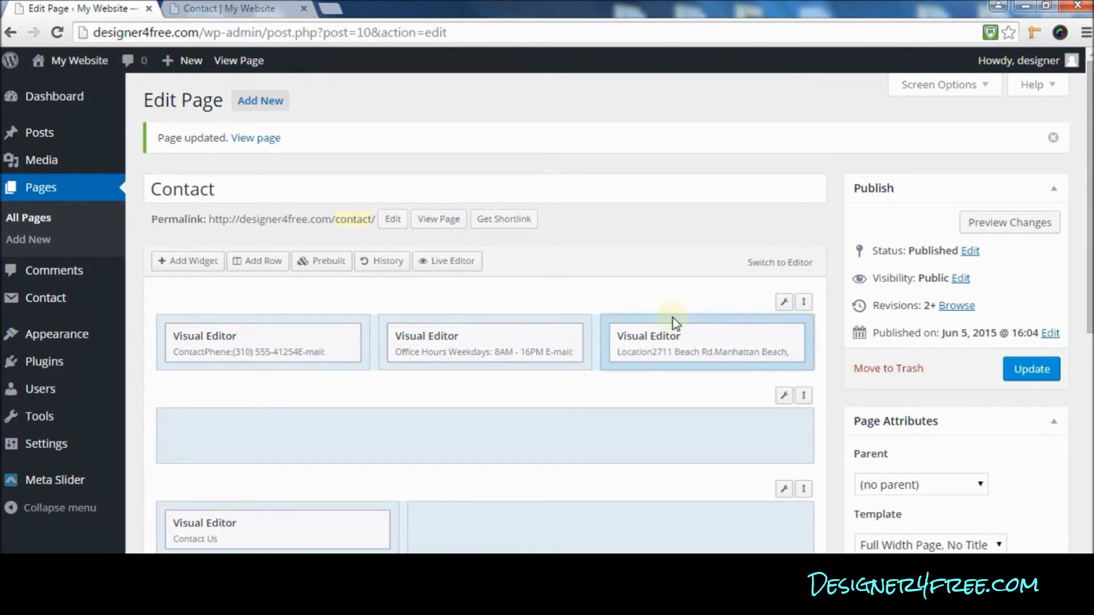
- Give the top contact-details row a #e5e5e5 bottom border in its Theme settings
{"action": "mouse_move", "coordinate": [786, 308]}
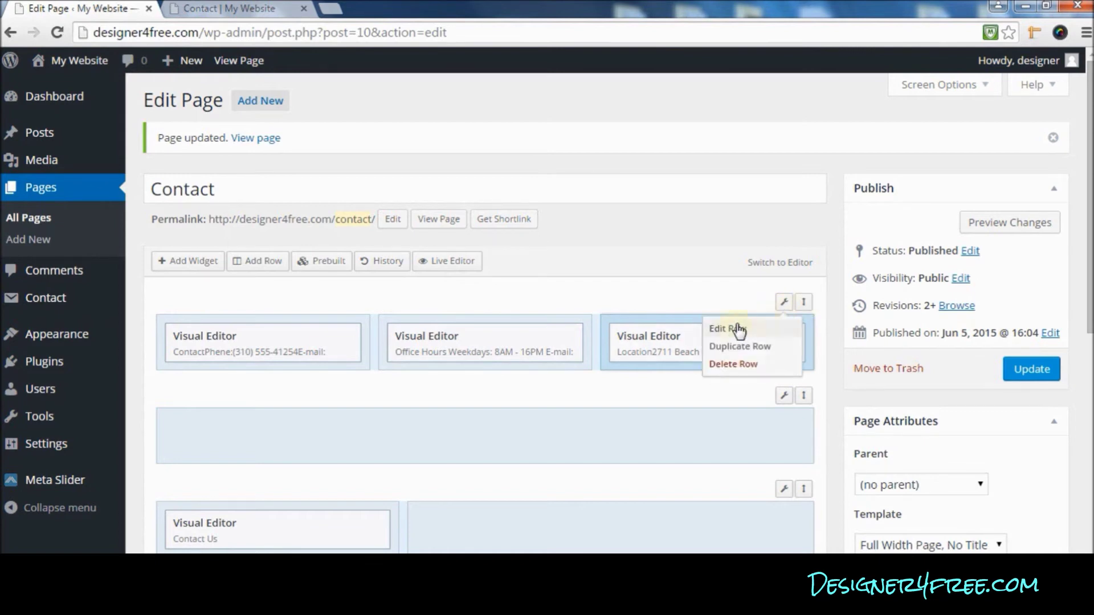
{"action": "left_click", "coordinate": [732, 327]}
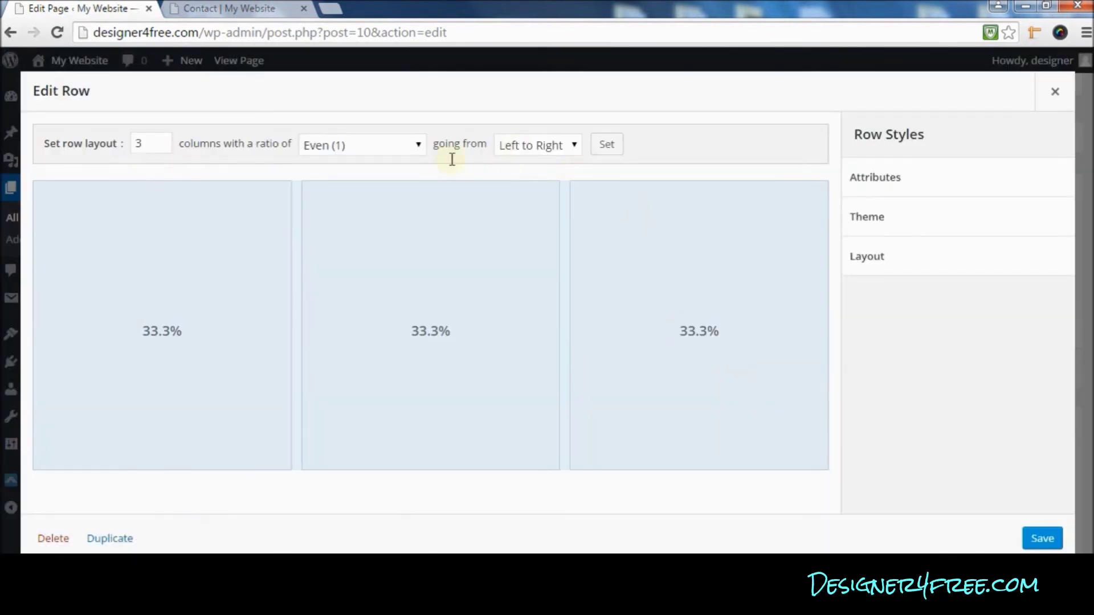
{"action": "left_click", "coordinate": [896, 216]}
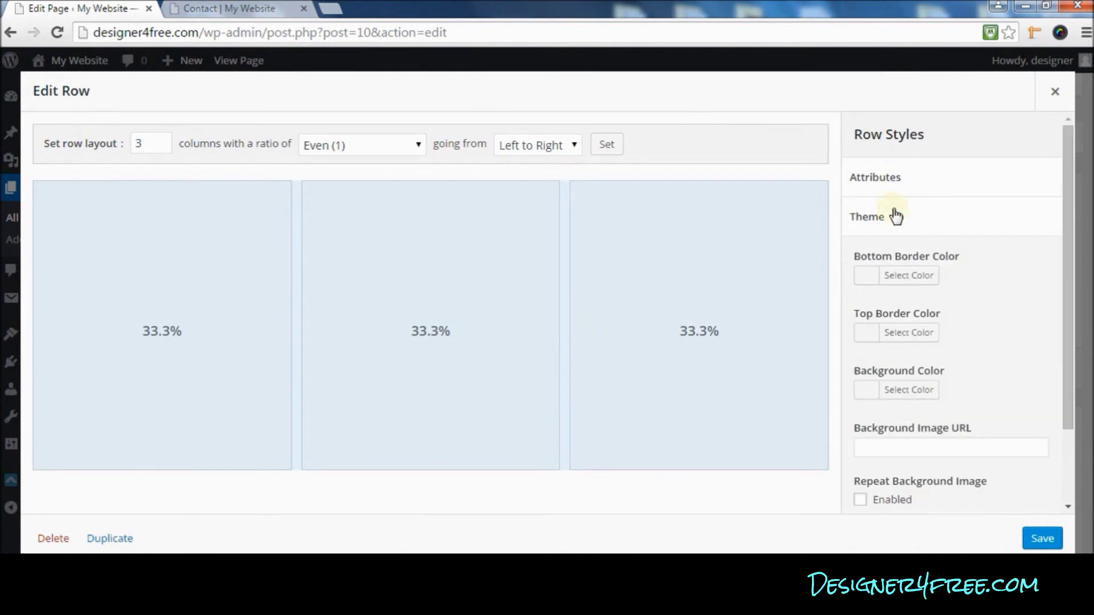
{"action": "left_click", "coordinate": [883, 279]}
{"action": "left_click", "coordinate": [868, 328]}
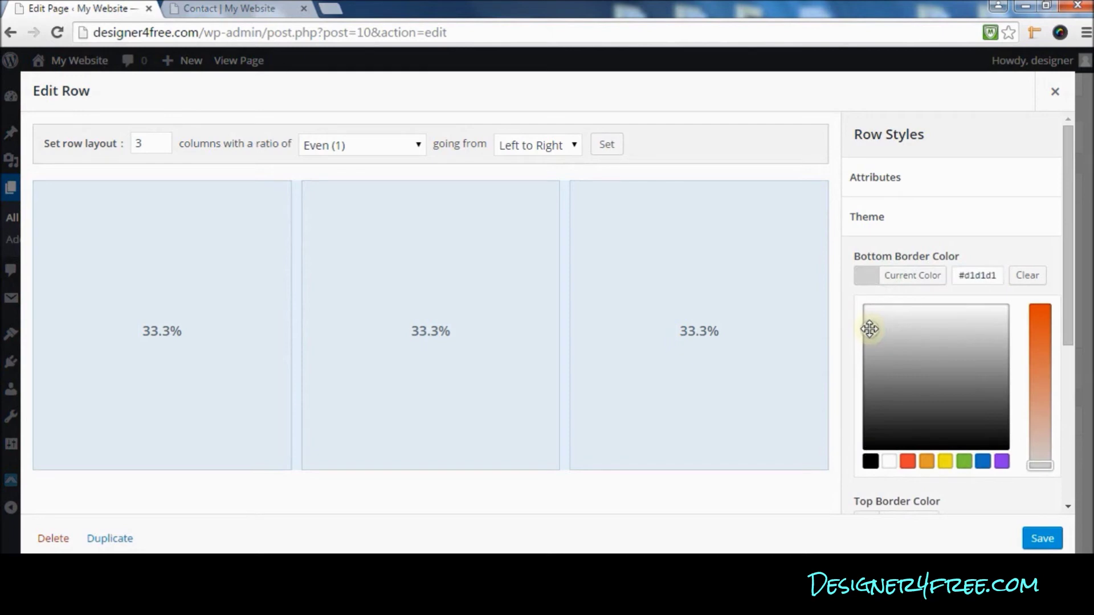
{"action": "left_click_drag", "start_coordinate": [869, 329], "coordinate": [862, 320]}
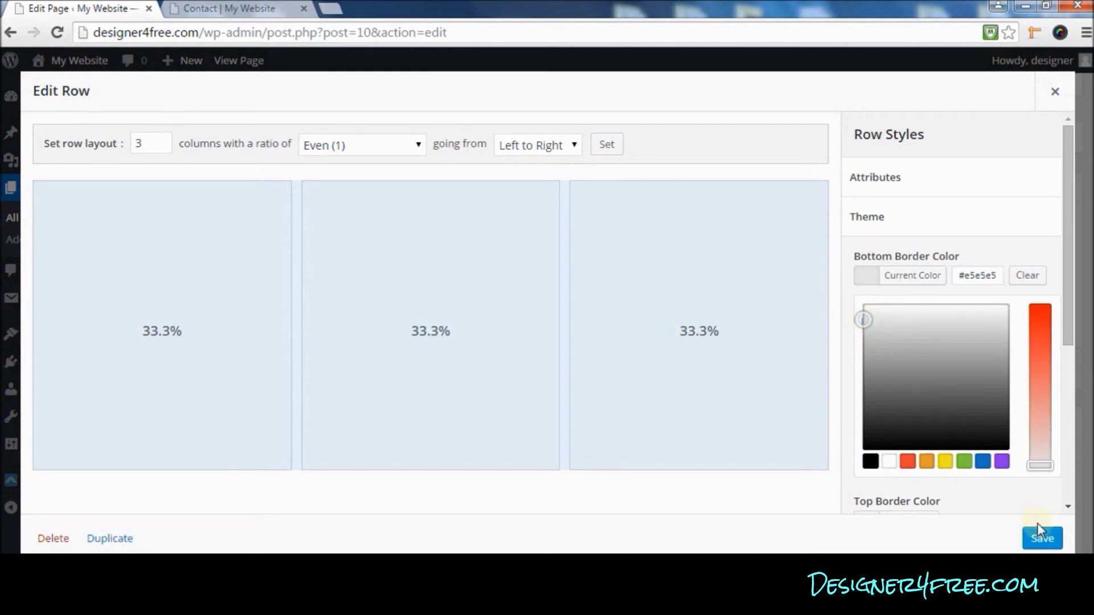
{"action": "left_click", "coordinate": [1040, 536]}
- Update the Contact page and switch to the live Contact page tab
{"action": "left_click", "coordinate": [1030, 369]}
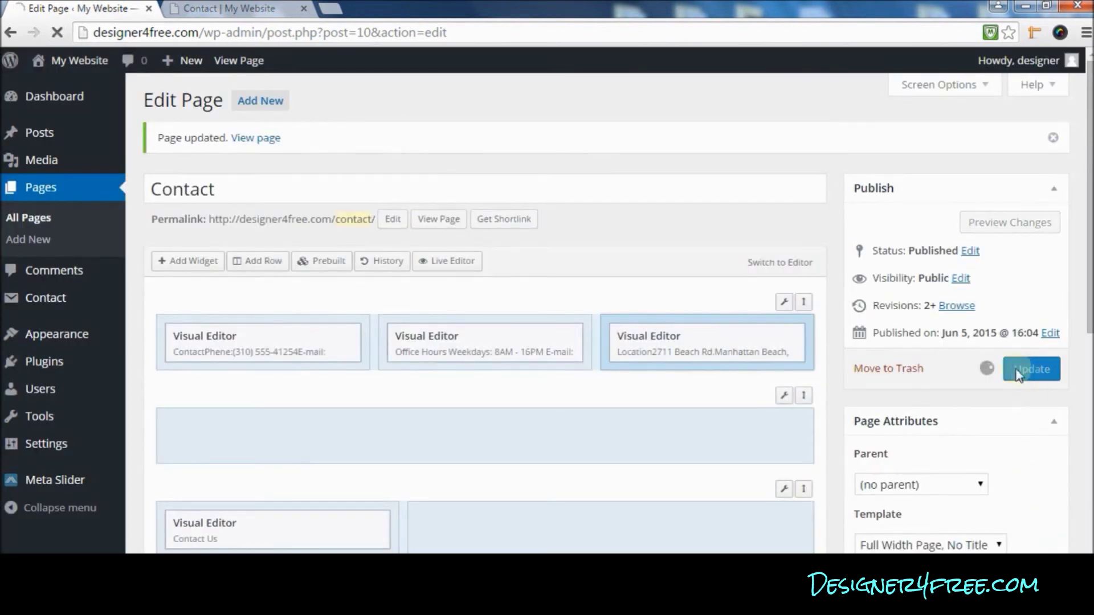
{"action": "left_click", "coordinate": [227, 8]}
{"action": "left_click", "coordinate": [45, 7]}
{"action": "left_click", "coordinate": [238, 8]}
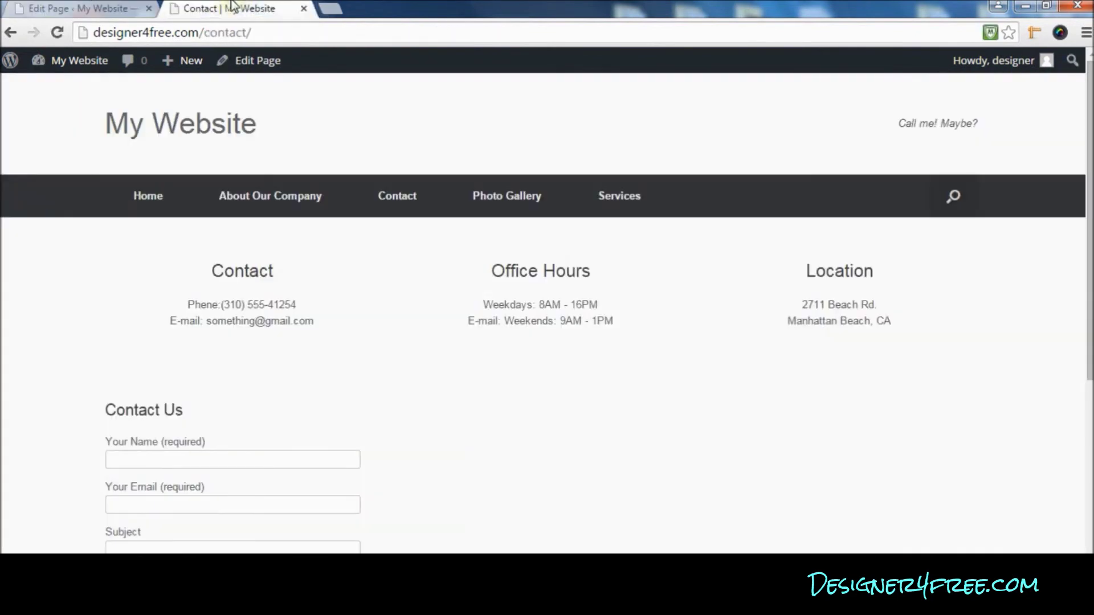
- Reload and scroll the live Contact page to check the grey divider, then return to the editor
{"action": "left_click", "coordinate": [57, 32]}
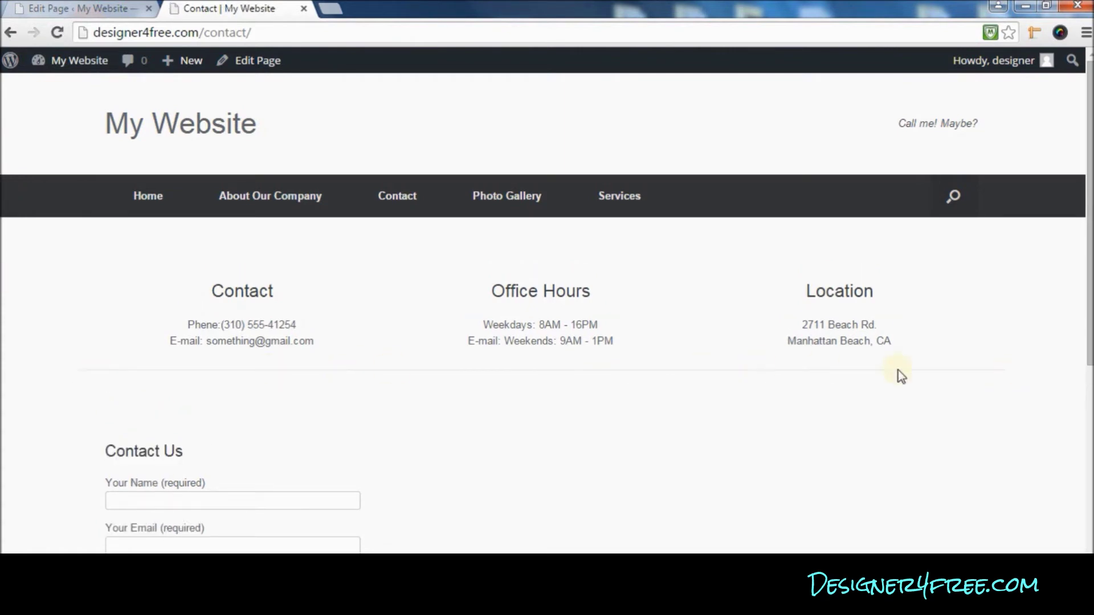
{"action": "scroll", "coordinate": [384, 406], "scroll_direction": "down", "scroll_amount": 6}
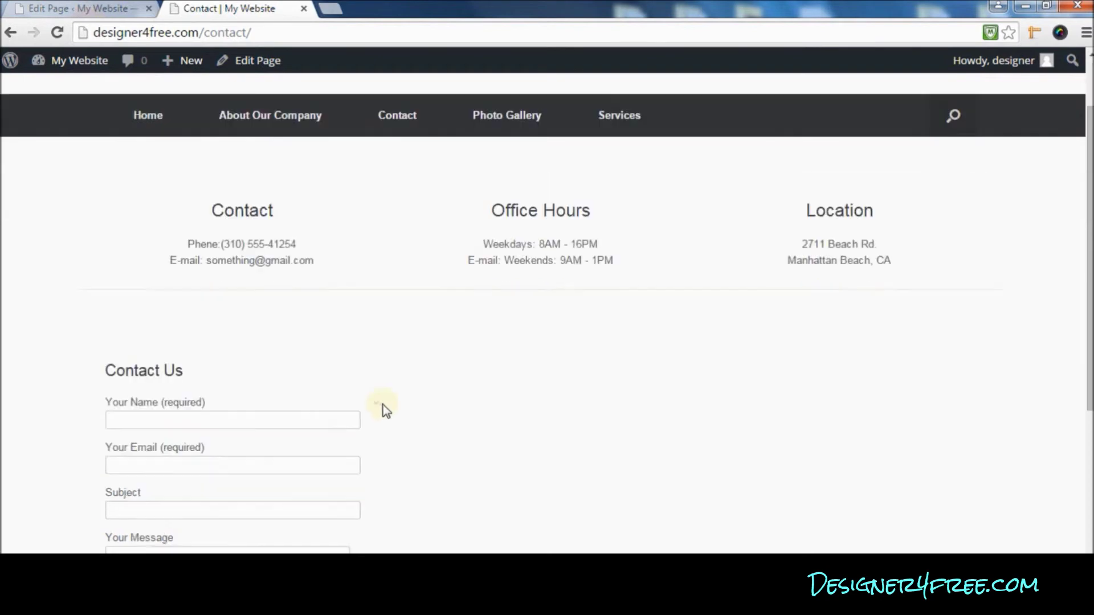
{"action": "scroll", "coordinate": [393, 399], "scroll_direction": "up", "scroll_amount": 6}
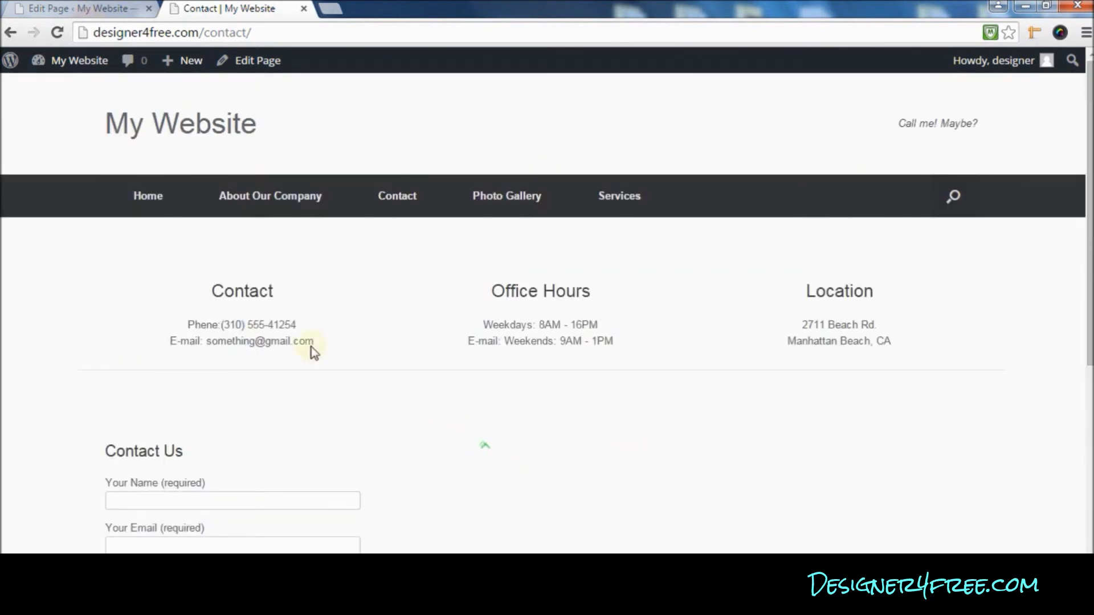
{"action": "left_click", "coordinate": [100, 10]}
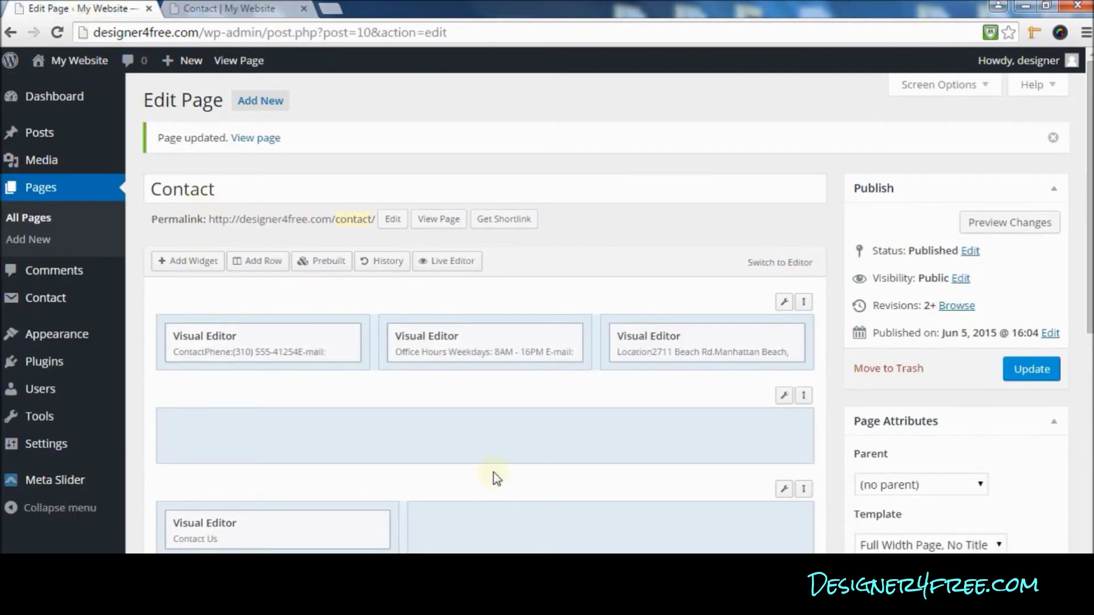
- Add a Text widget to the empty cell beside the Contact Us form
{"action": "left_click", "coordinate": [535, 540]}
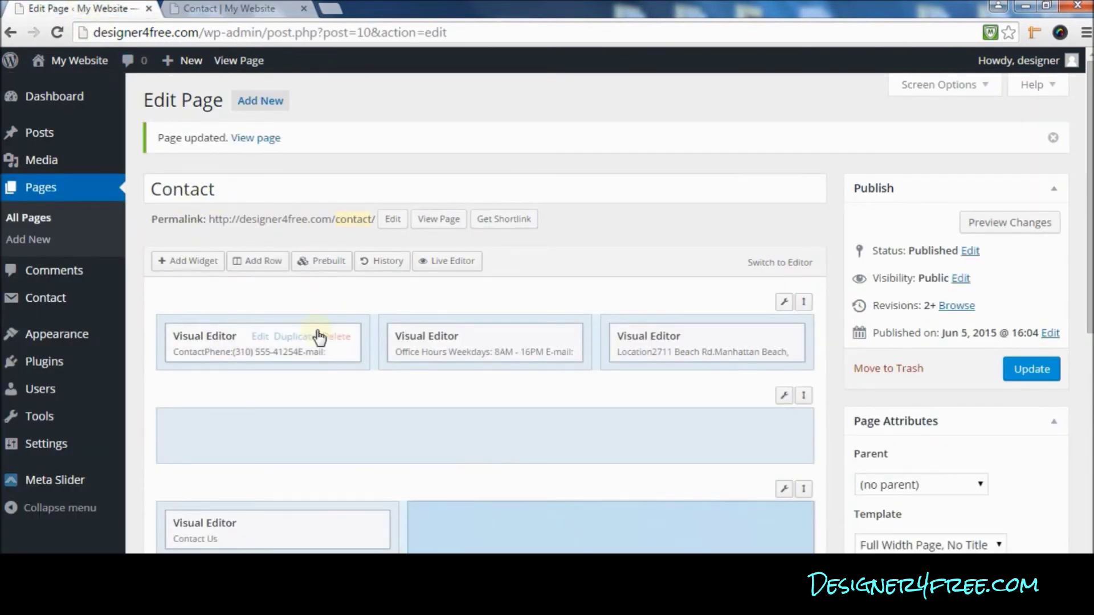
{"action": "left_click", "coordinate": [185, 262]}
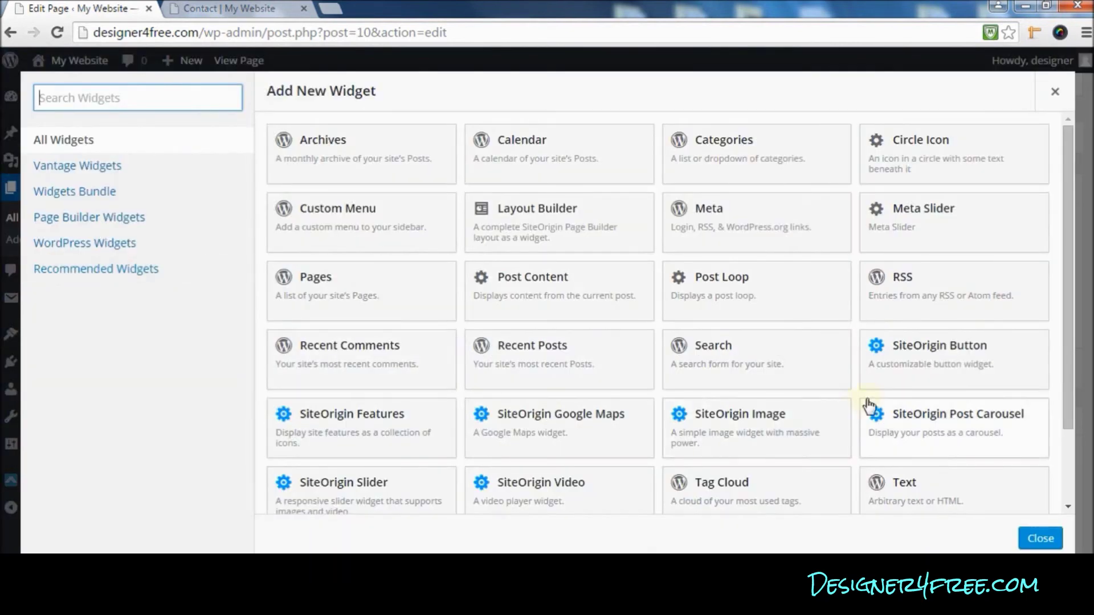
{"action": "scroll", "coordinate": [871, 371], "scroll_direction": "down", "scroll_amount": 2}
{"action": "left_click", "coordinate": [930, 401]}
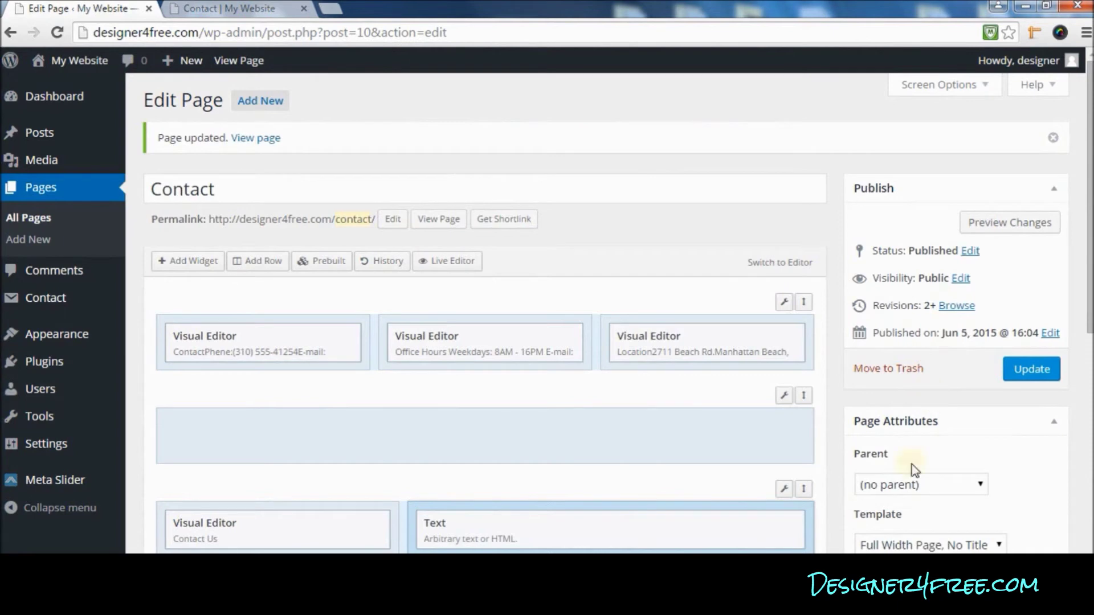
{"action": "scroll", "coordinate": [286, 435], "scroll_direction": "down", "scroll_amount": 3}
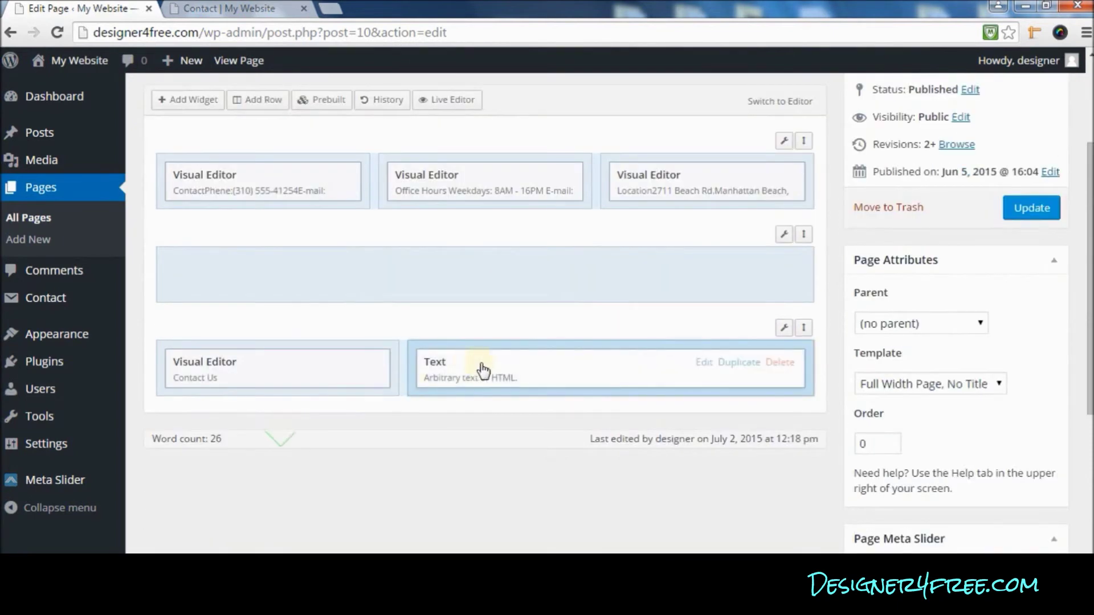
{"action": "left_click", "coordinate": [705, 365]}
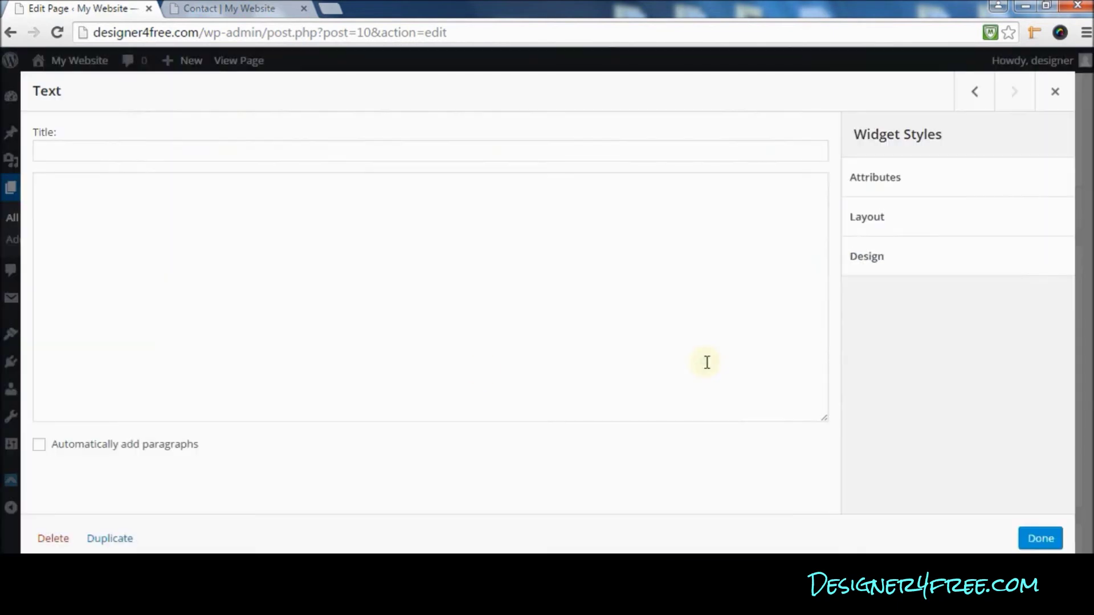
- Title the Text widget 'Visit Us' and open a new blank browser tab
{"action": "left_click", "coordinate": [120, 151]}
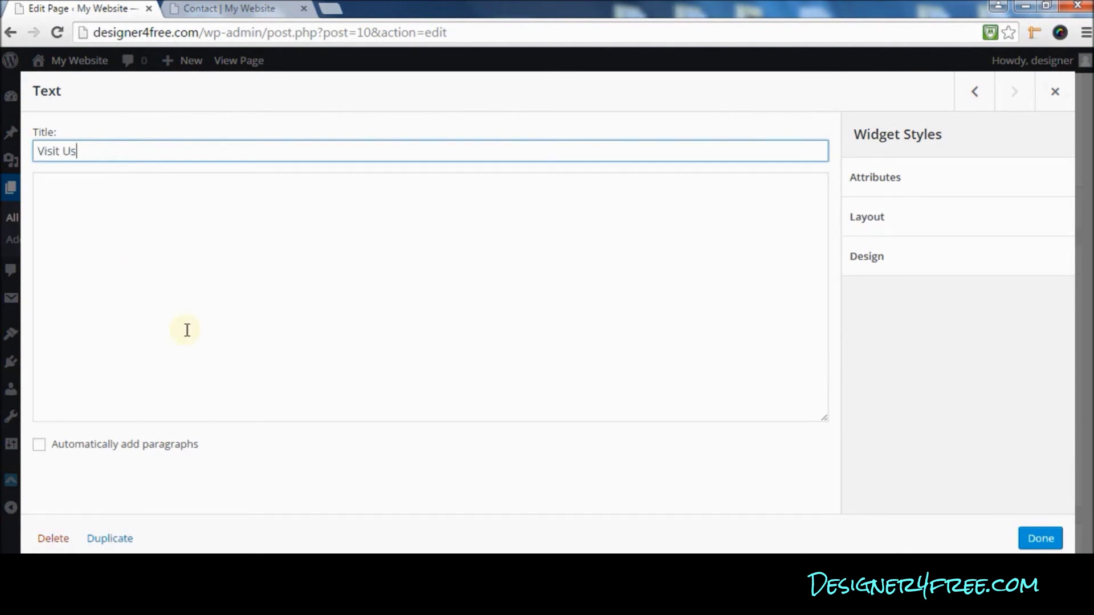
{"action": "left_click", "coordinate": [200, 230]}
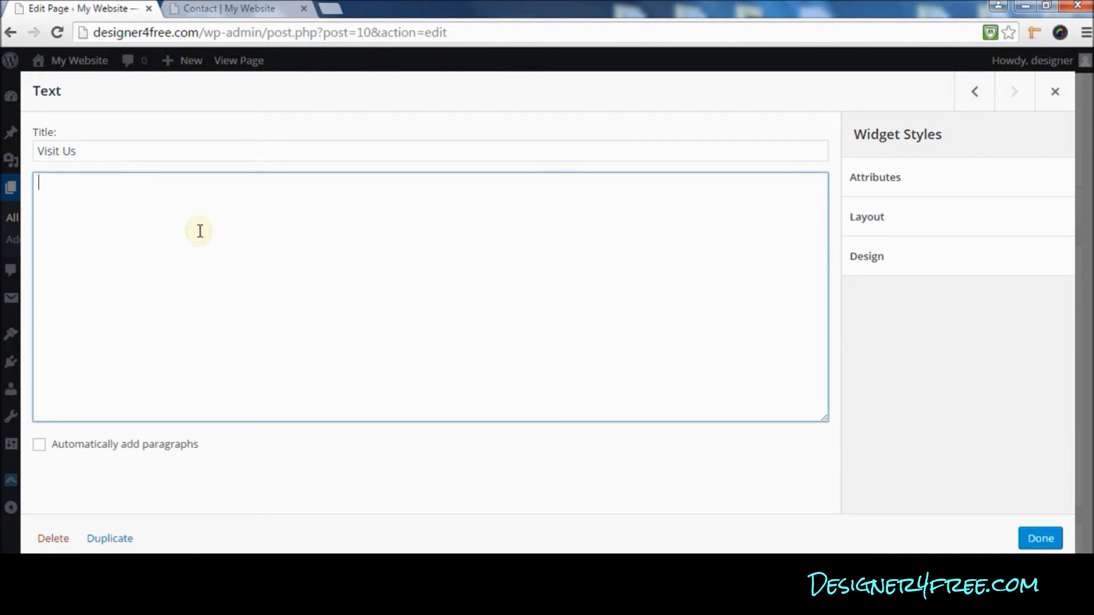
{"action": "left_click", "coordinate": [333, 8]}
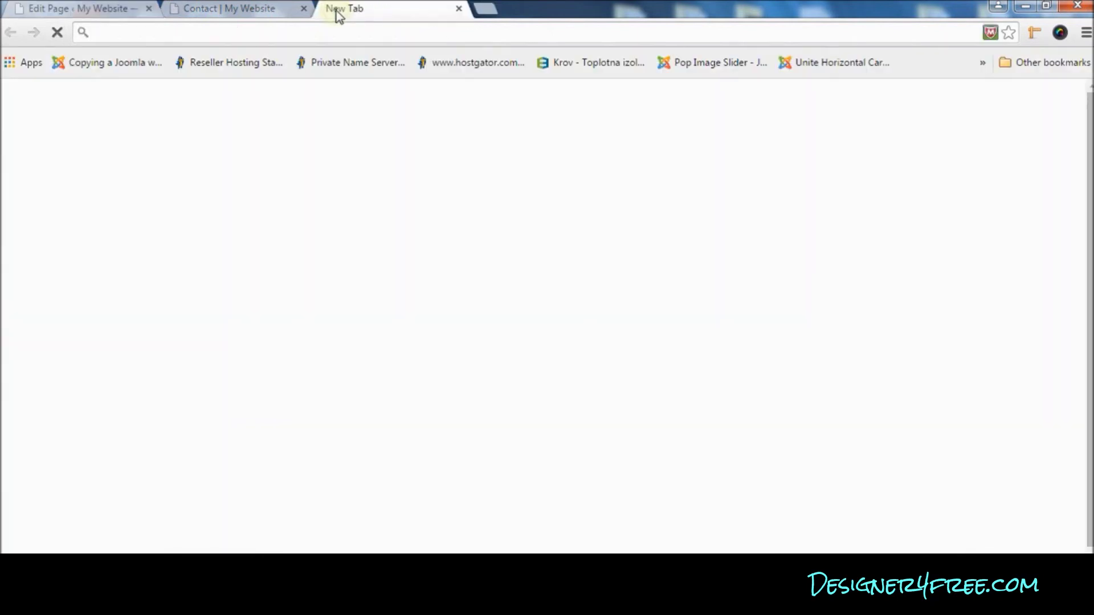
- Go to maps.google.com and search for Manhattan Beach, CA
{"action": "type", "text": "maps."}
{"action": "key", "text": "Right"}
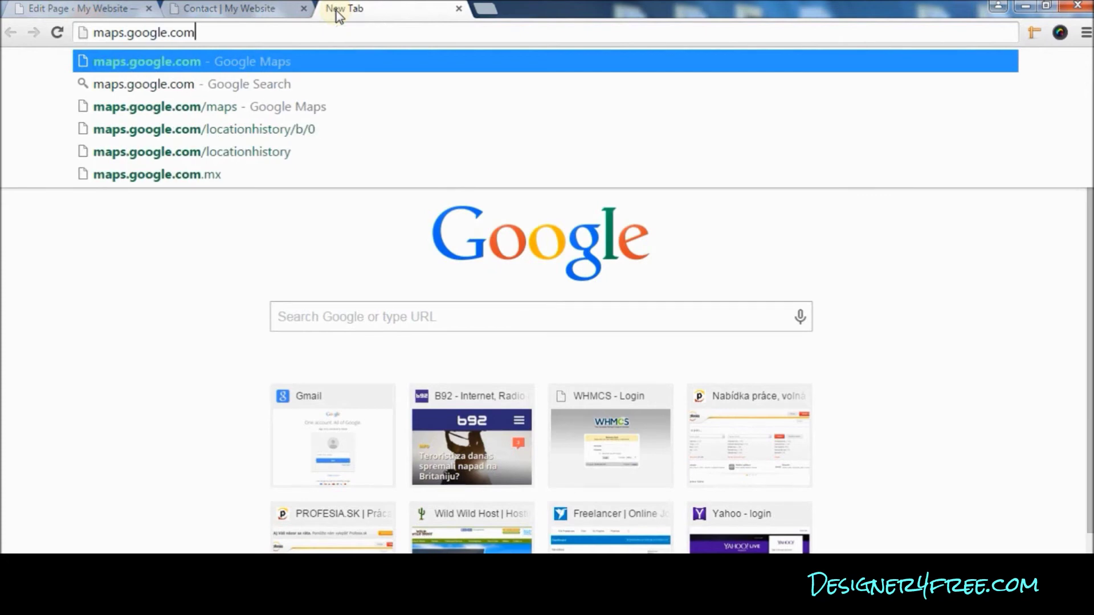
{"action": "key", "text": "Return"}
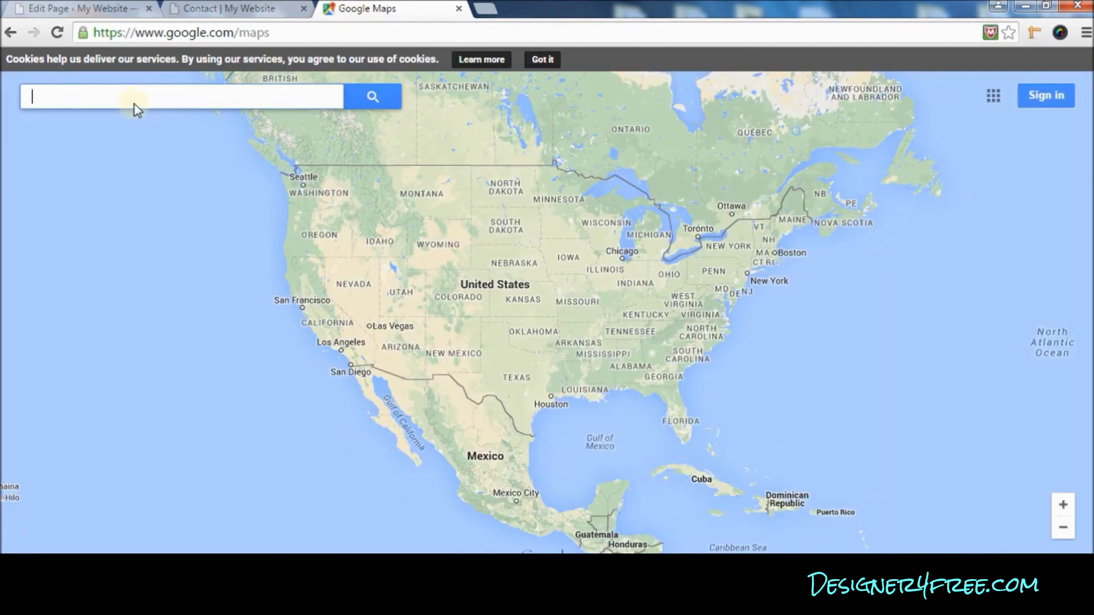
{"action": "type", "text": "Manha"}
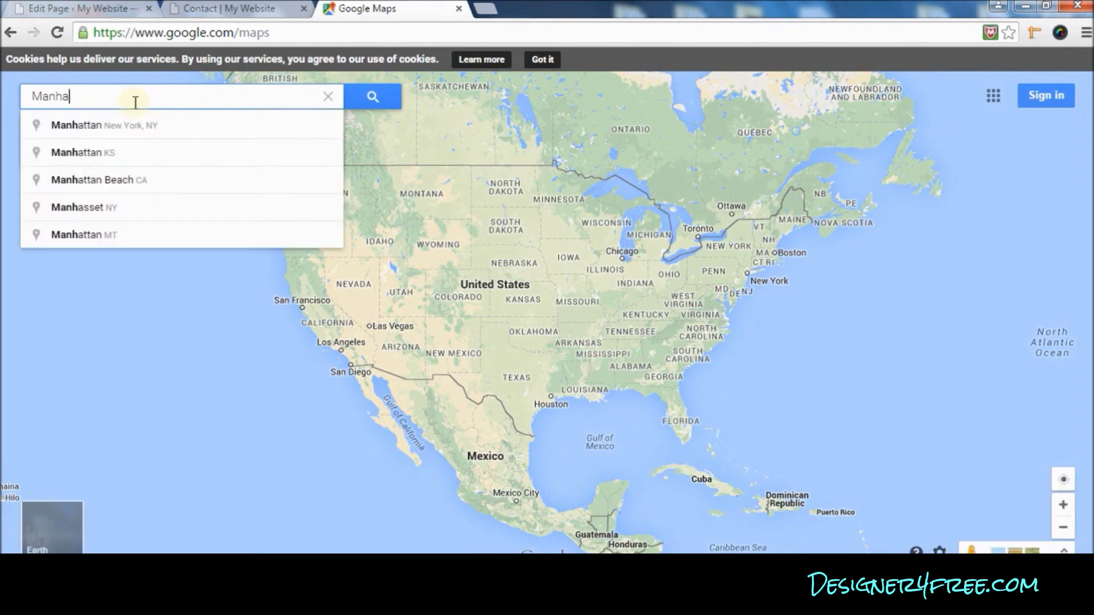
{"action": "type", "text": "ttan B"}
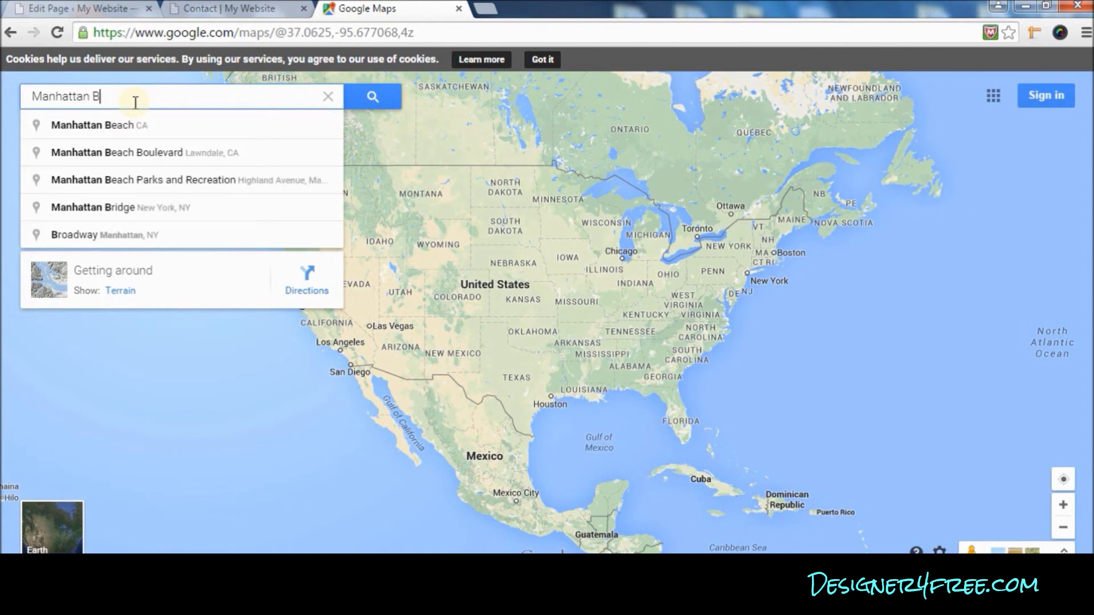
{"action": "left_click", "coordinate": [151, 126]}
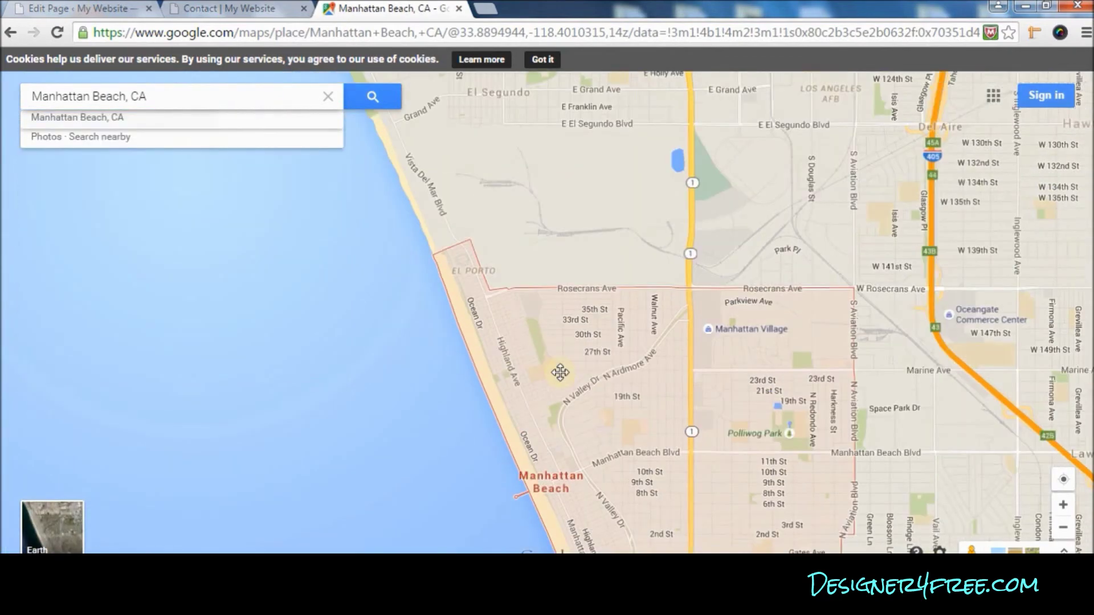
- Zoom and pan to Bruce's Beach and open its place details
{"action": "scroll", "coordinate": [560, 372], "scroll_direction": "up", "scroll_amount": 1}
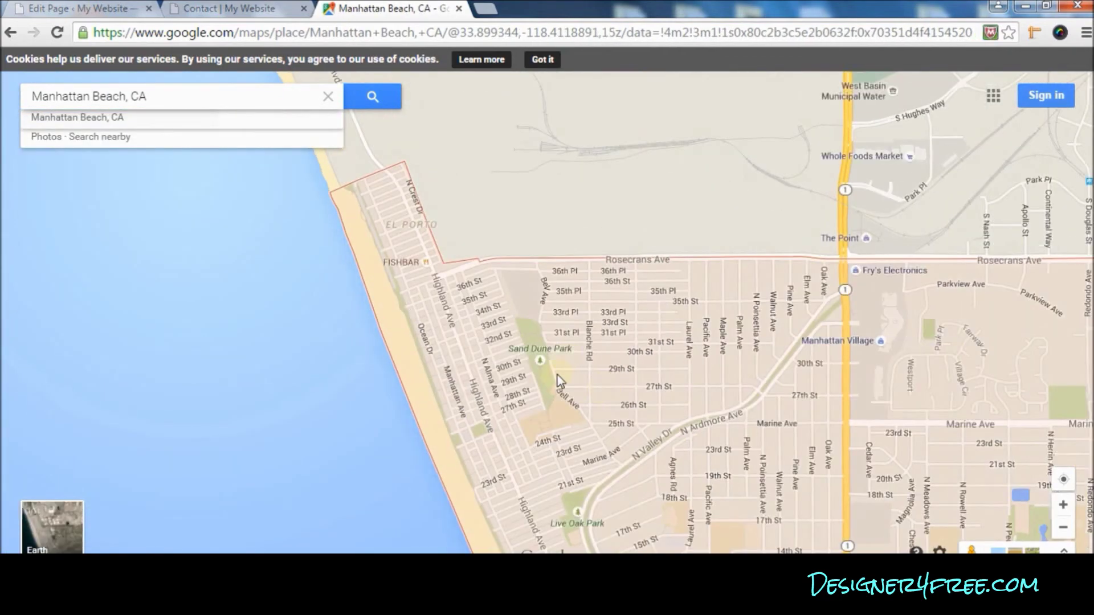
{"action": "scroll", "coordinate": [557, 376], "scroll_direction": "up", "scroll_amount": 1}
{"action": "scroll", "coordinate": [410, 480], "scroll_direction": "up", "scroll_amount": 1}
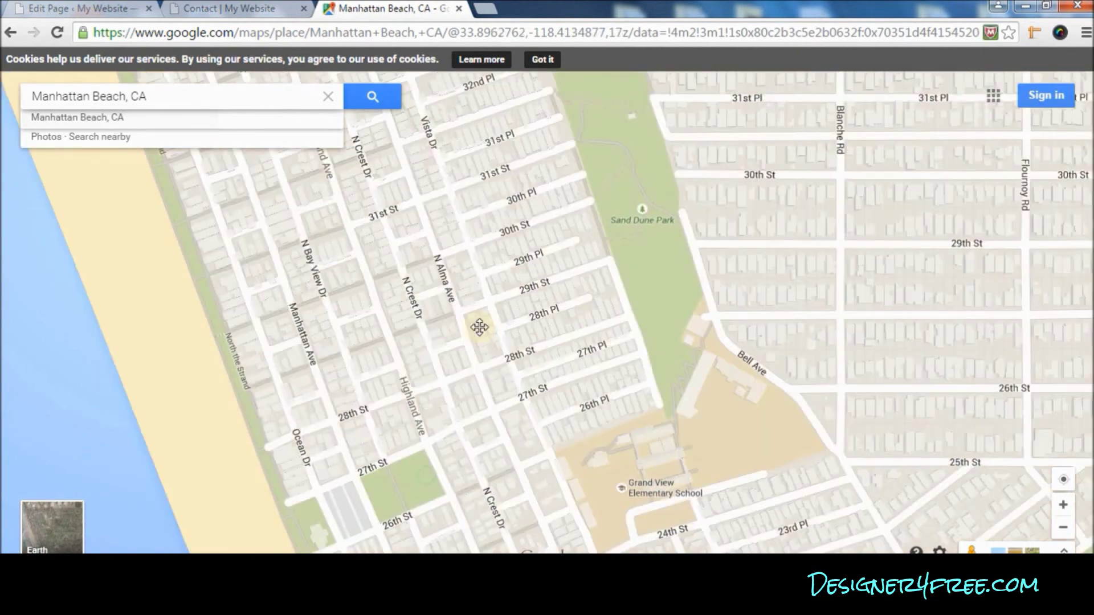
{"action": "left_click_drag", "start_coordinate": [435, 470], "coordinate": [479, 327]}
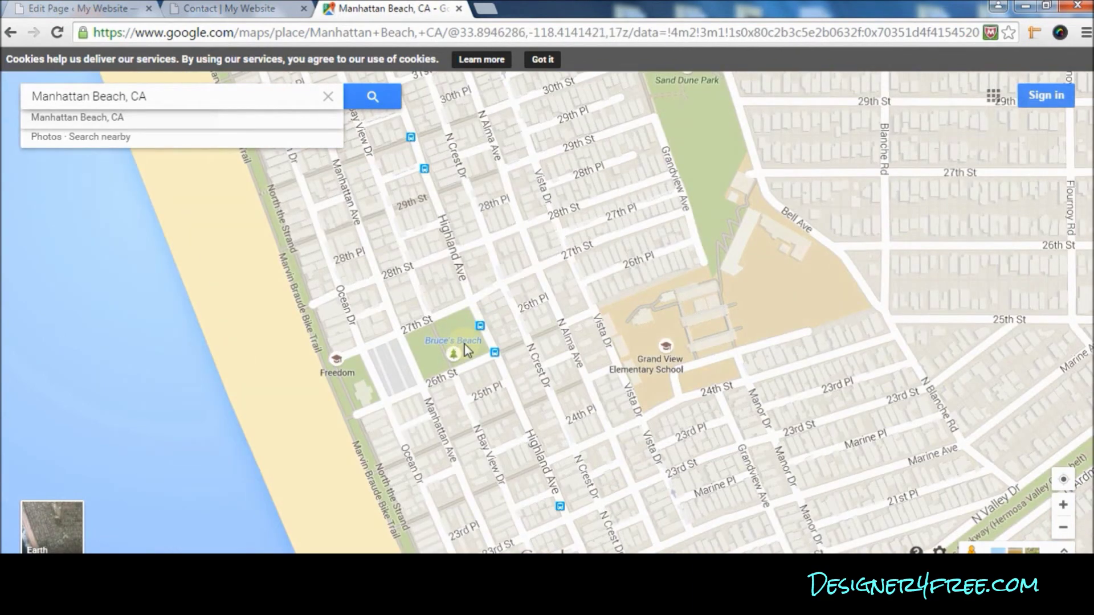
{"action": "left_click", "coordinate": [463, 344]}
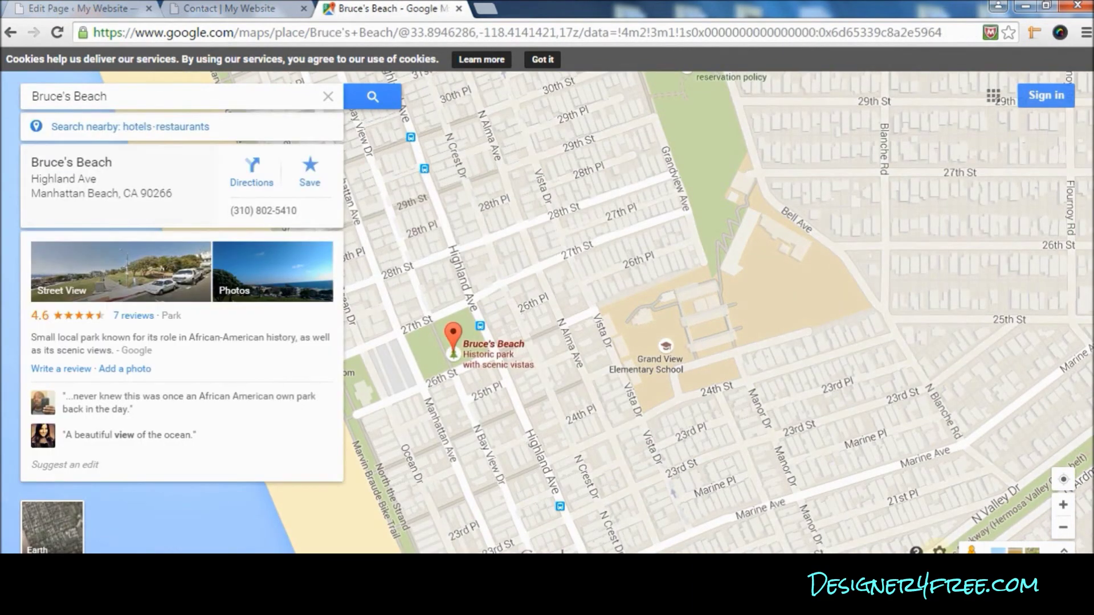
{"action": "left_click", "coordinate": [939, 551]}
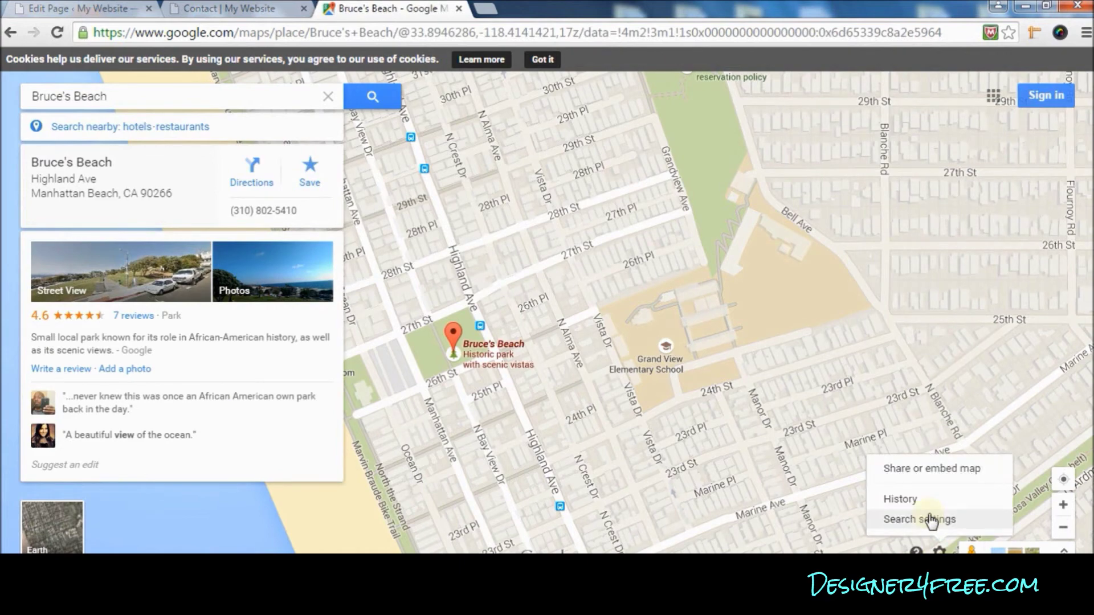
- Open the Embed map option in the sharing dialog and choose Custom size
{"action": "left_click", "coordinate": [929, 480]}
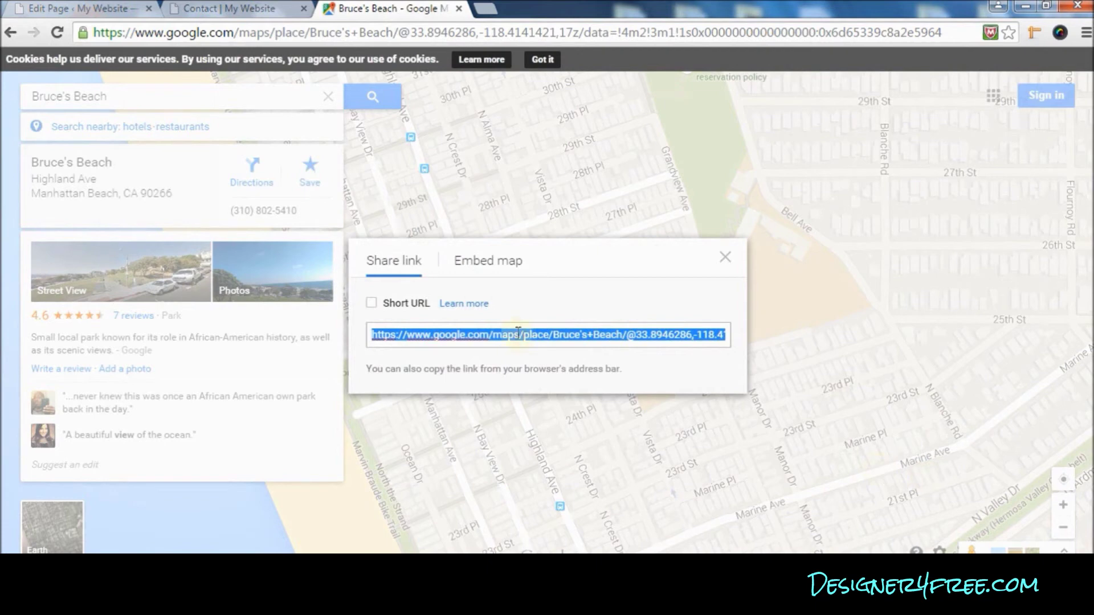
{"action": "left_click", "coordinate": [488, 263]}
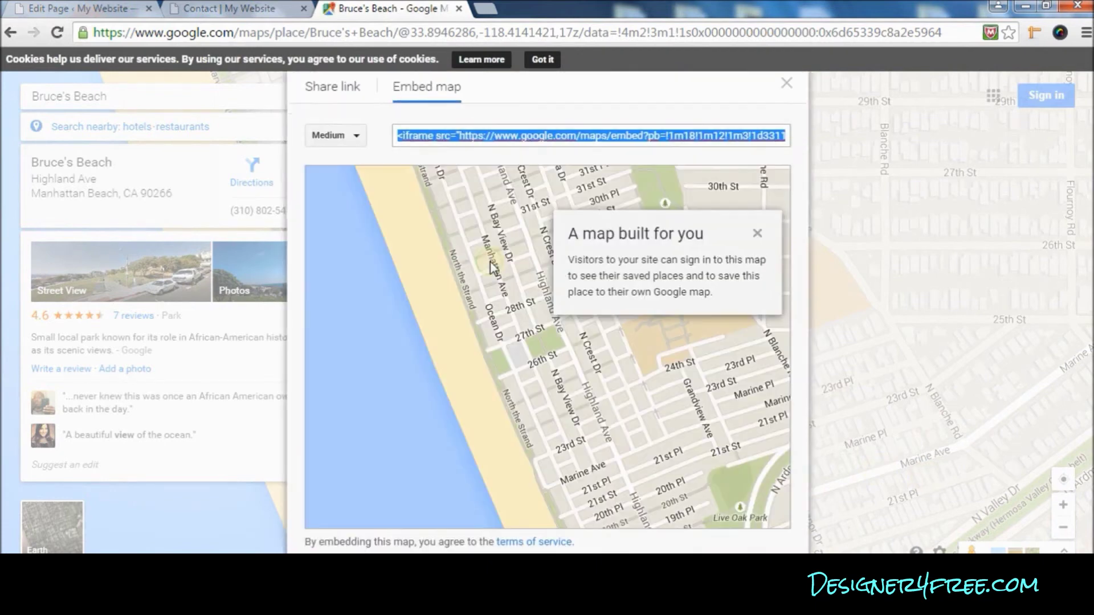
{"action": "left_click", "coordinate": [341, 143]}
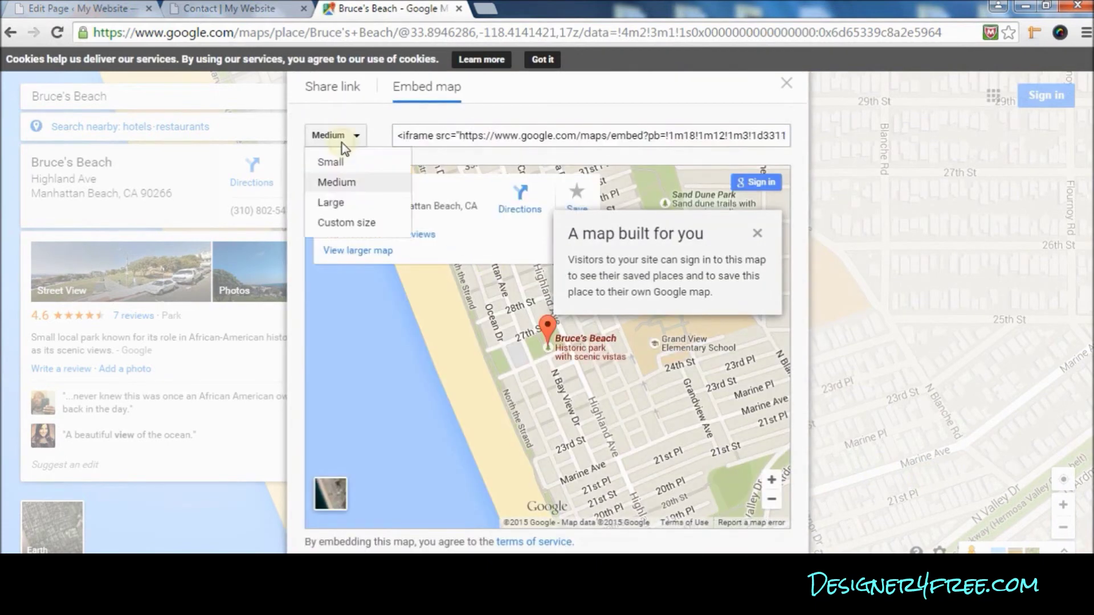
{"action": "left_click", "coordinate": [350, 227]}
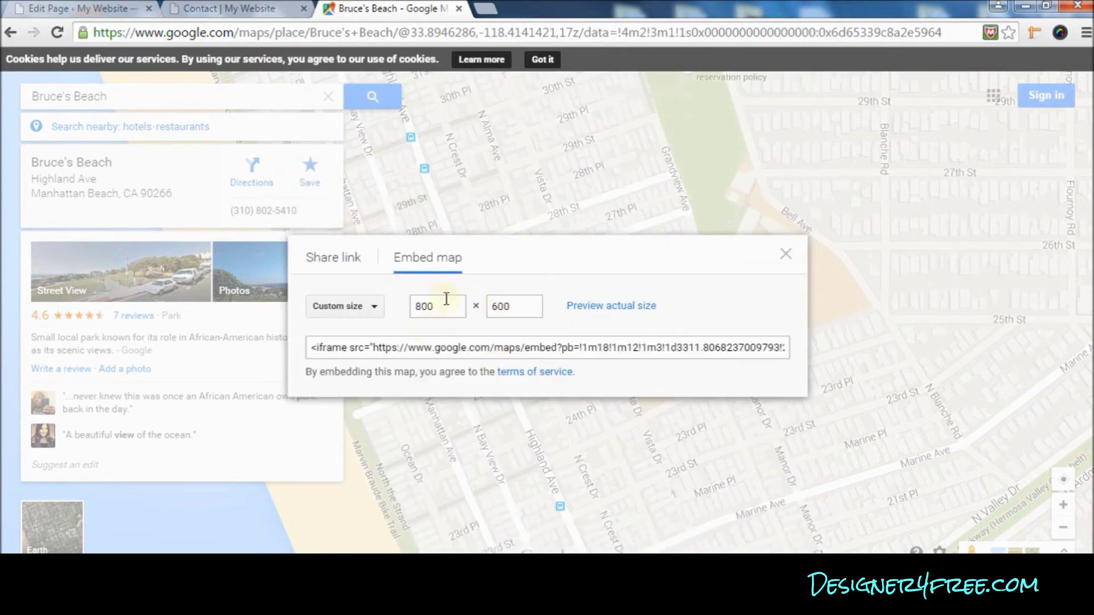
- Set the embed size to 700 × 430 and select the resulting iframe code
{"action": "left_click_drag", "start_coordinate": [444, 306], "coordinate": [335, 312]}
{"action": "type", "text": "600"}
{"action": "type", "text": "700"}
{"action": "left_click_drag", "start_coordinate": [527, 303], "coordinate": [443, 290]}
{"action": "type", "text": "430"}
{"action": "left_click", "coordinate": [484, 350]}
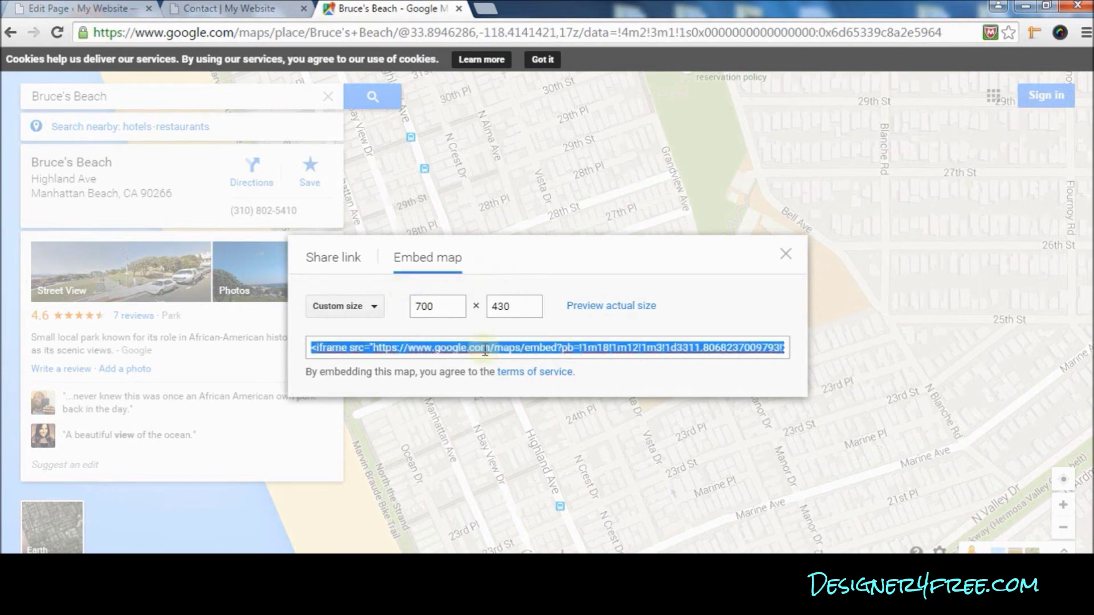
- Paste the Bruce's Beach iframe into the Visit Us widget and update the Contact page
{"action": "left_click", "coordinate": [61, 6]}
{"action": "left_click", "coordinate": [156, 231]}
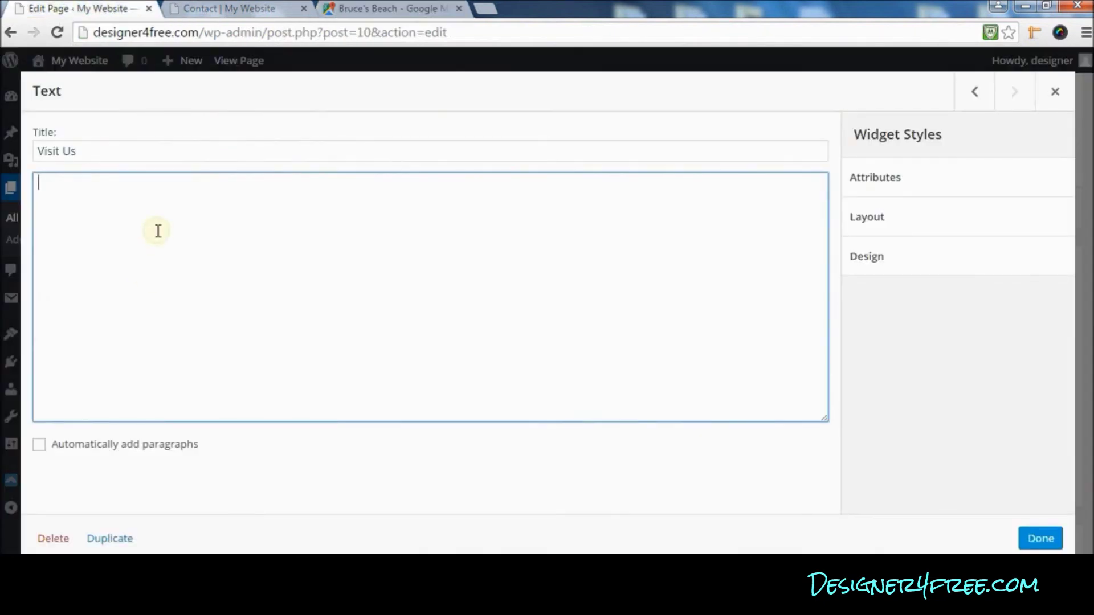
{"action": "key", "text": "ctrl+v"}
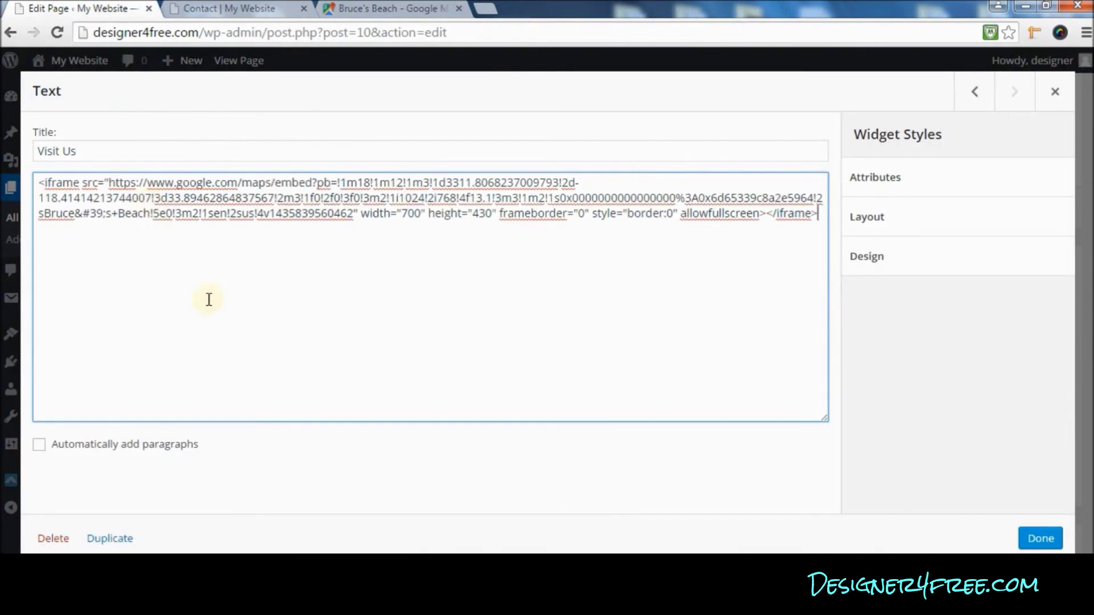
{"action": "left_click", "coordinate": [1046, 540]}
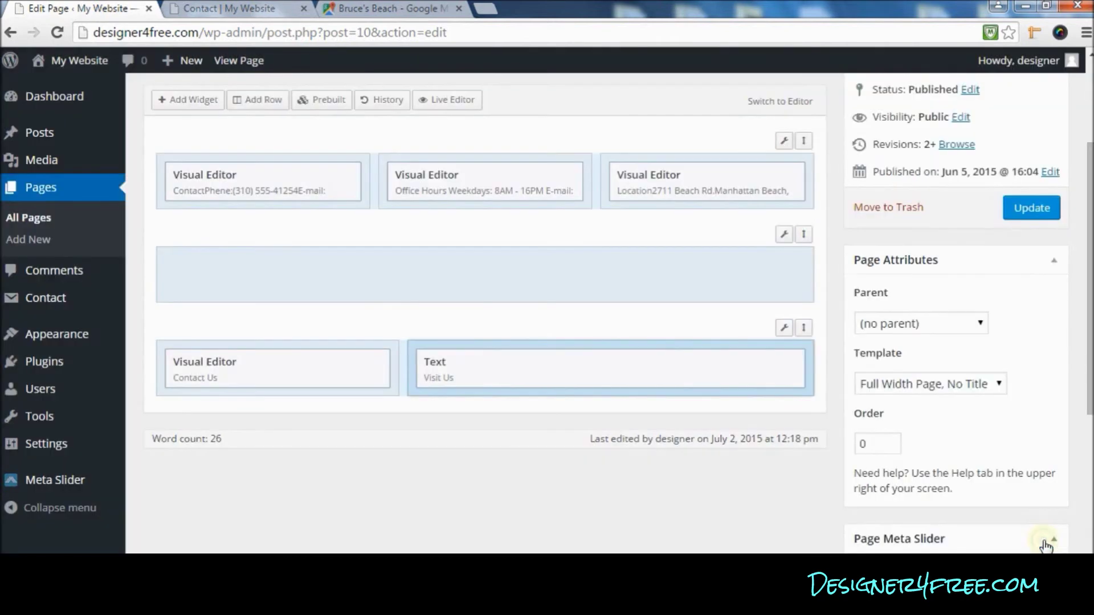
{"action": "left_click", "coordinate": [1016, 220]}
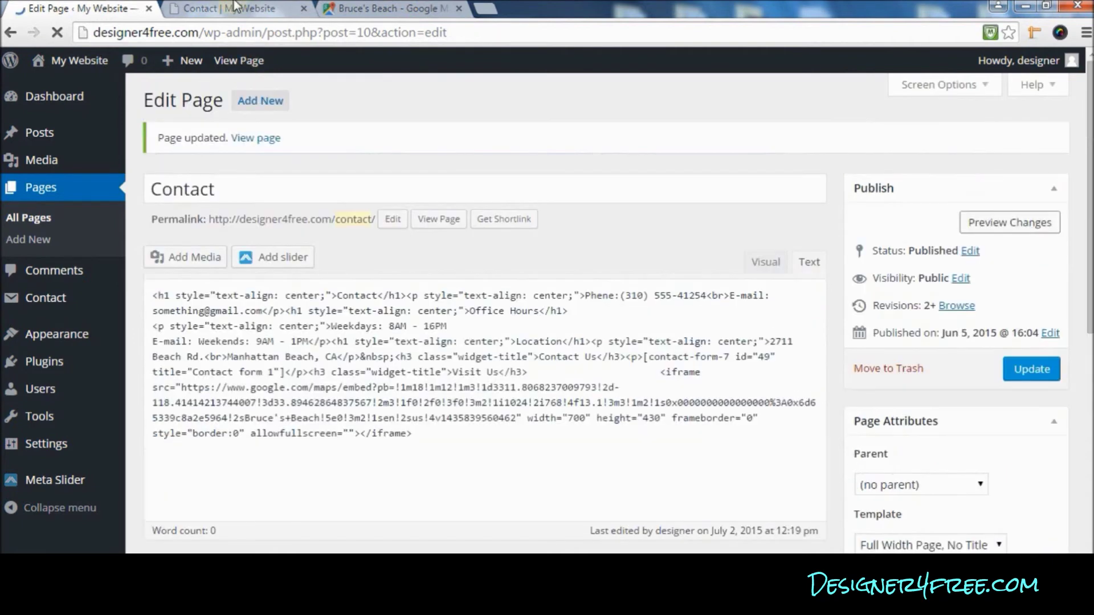
- Reload the live Contact page, check the map and Your Email field, then return to the editor
{"action": "left_click", "coordinate": [253, 6]}
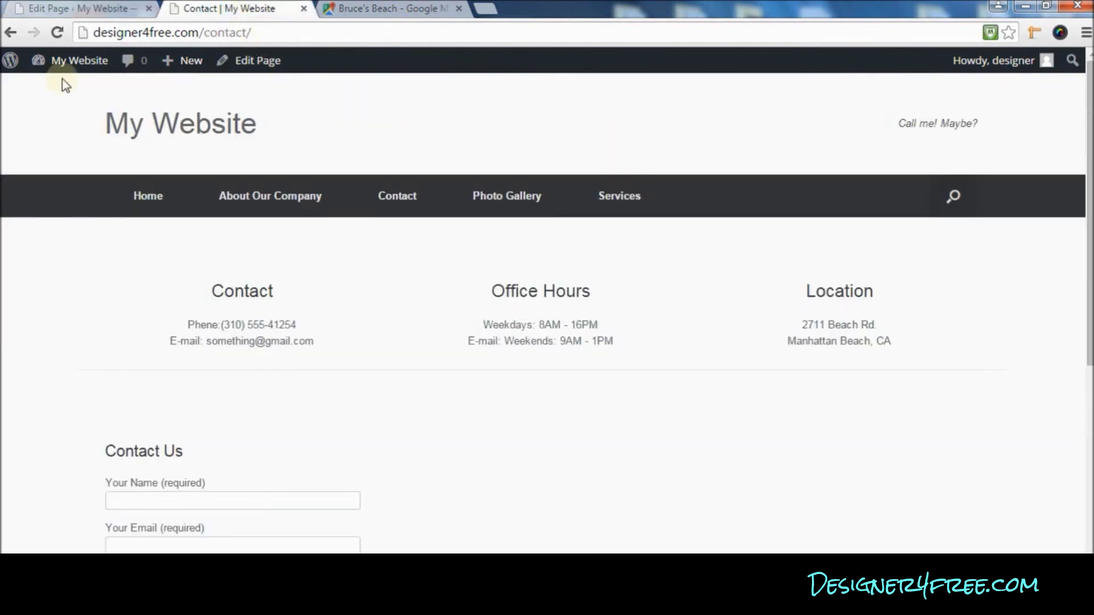
{"action": "left_click", "coordinate": [57, 33]}
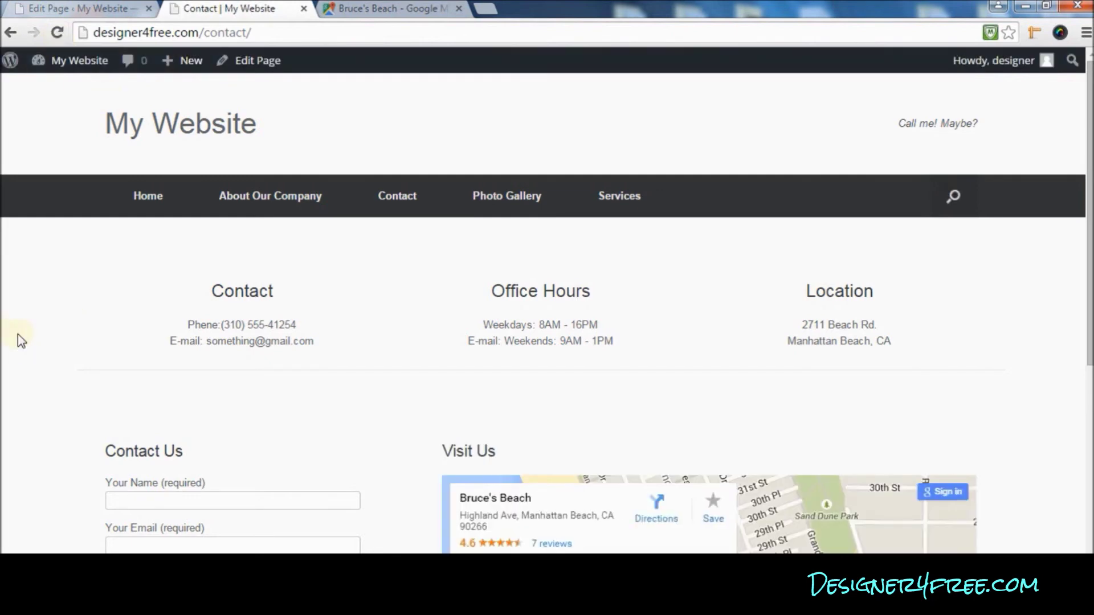
{"action": "scroll", "coordinate": [39, 361], "scroll_direction": "down", "scroll_amount": 6}
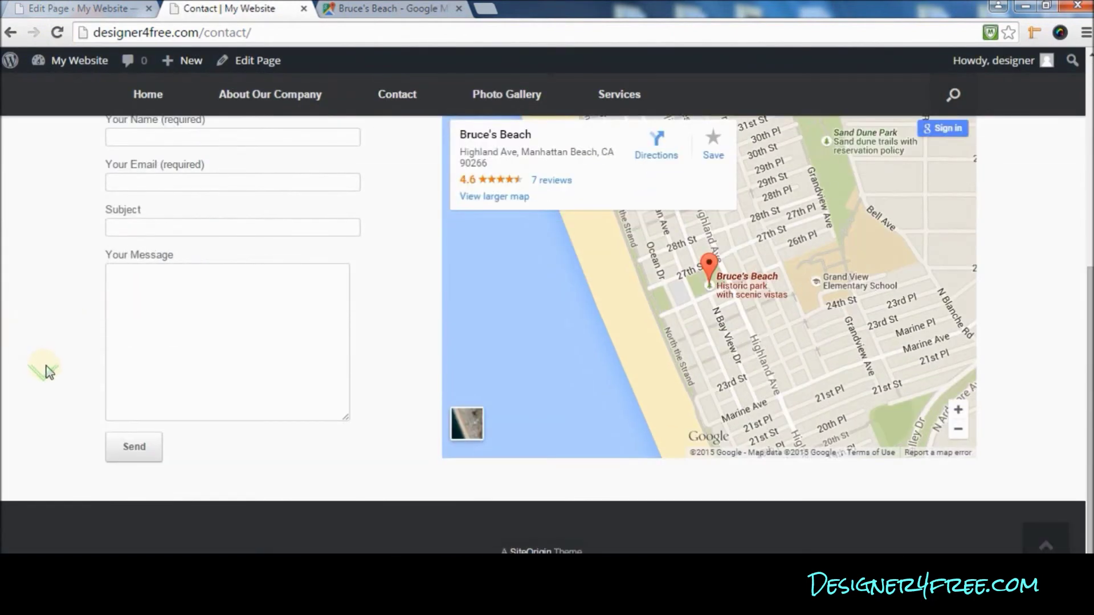
{"action": "scroll", "coordinate": [49, 373], "scroll_direction": "up", "scroll_amount": 3}
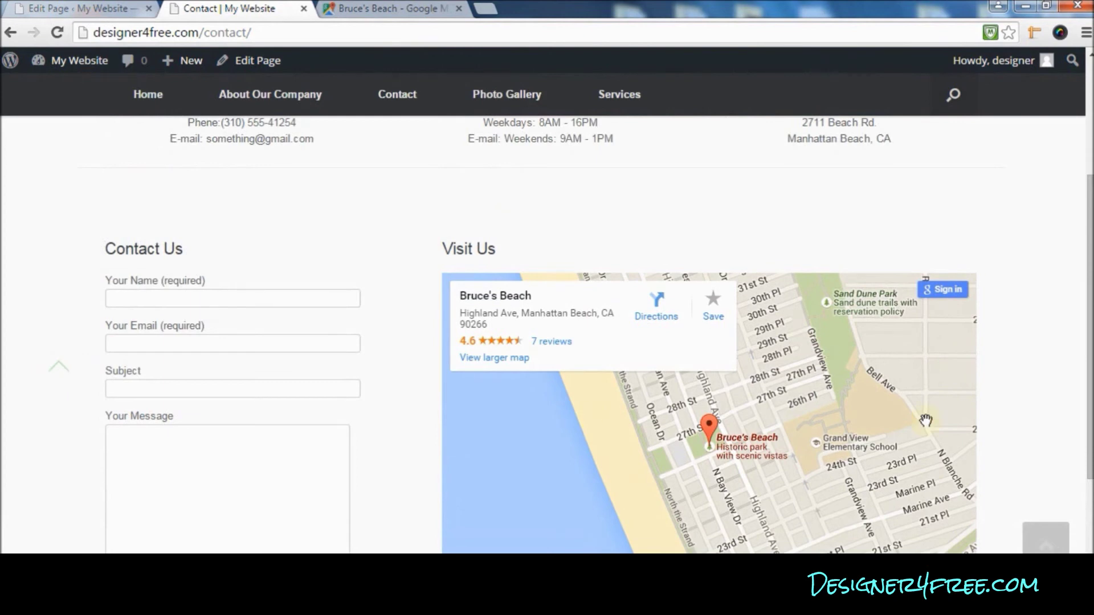
{"action": "scroll", "coordinate": [516, 424], "scroll_direction": "down", "scroll_amount": 2}
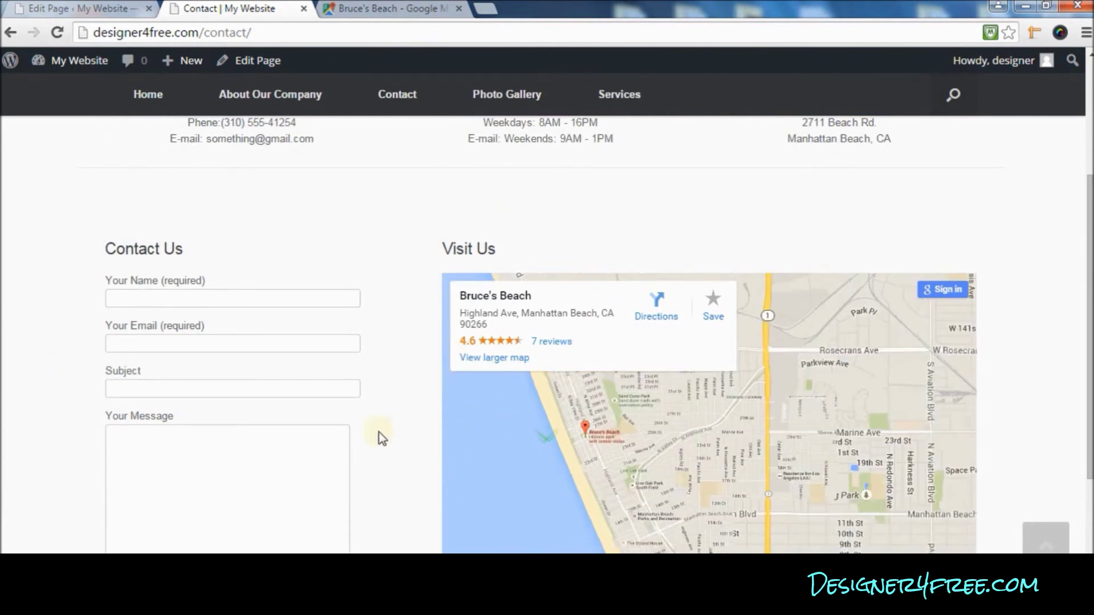
{"action": "scroll", "coordinate": [575, 431], "scroll_direction": "up", "scroll_amount": 1}
{"action": "scroll", "coordinate": [575, 431], "scroll_direction": "up", "scroll_amount": 1}
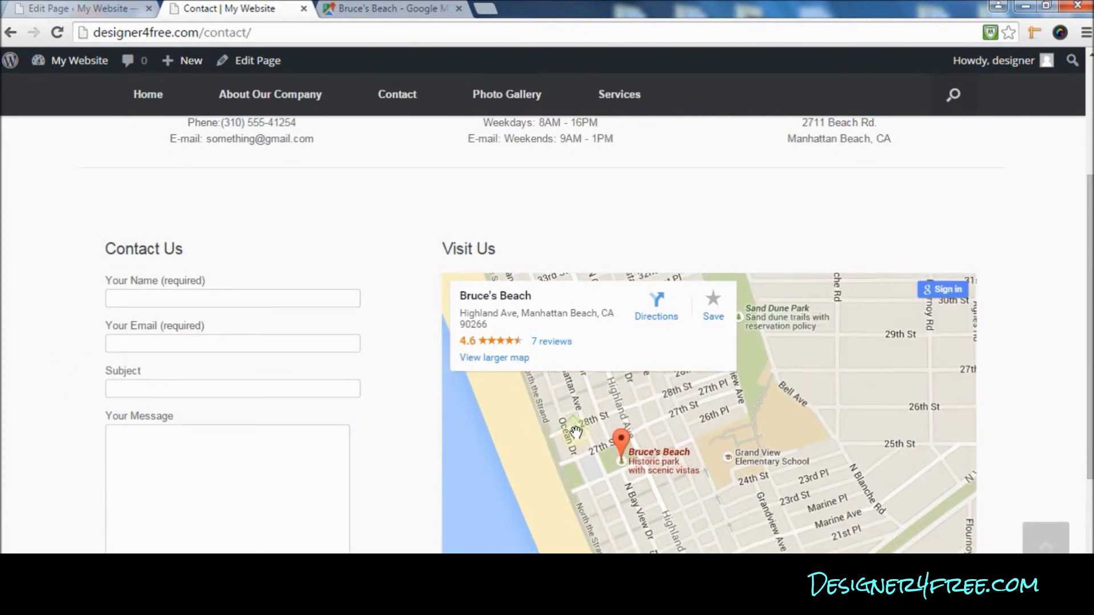
{"action": "scroll", "coordinate": [265, 374], "scroll_direction": "down", "scroll_amount": 3}
{"action": "scroll", "coordinate": [381, 402], "scroll_direction": "up", "scroll_amount": 7}
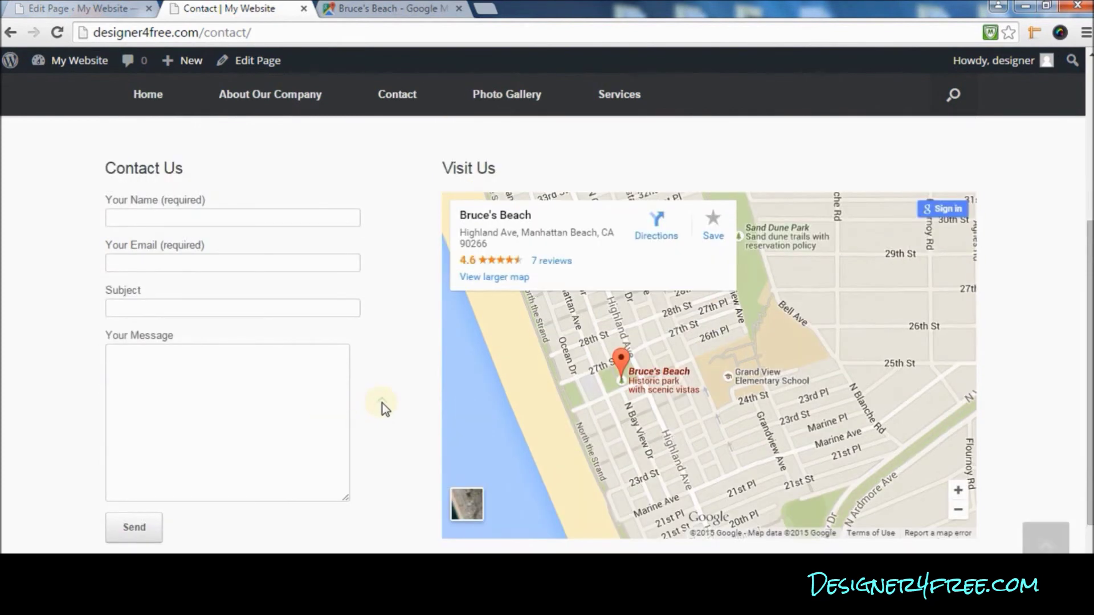
{"action": "scroll", "coordinate": [303, 420], "scroll_direction": "down", "scroll_amount": 2}
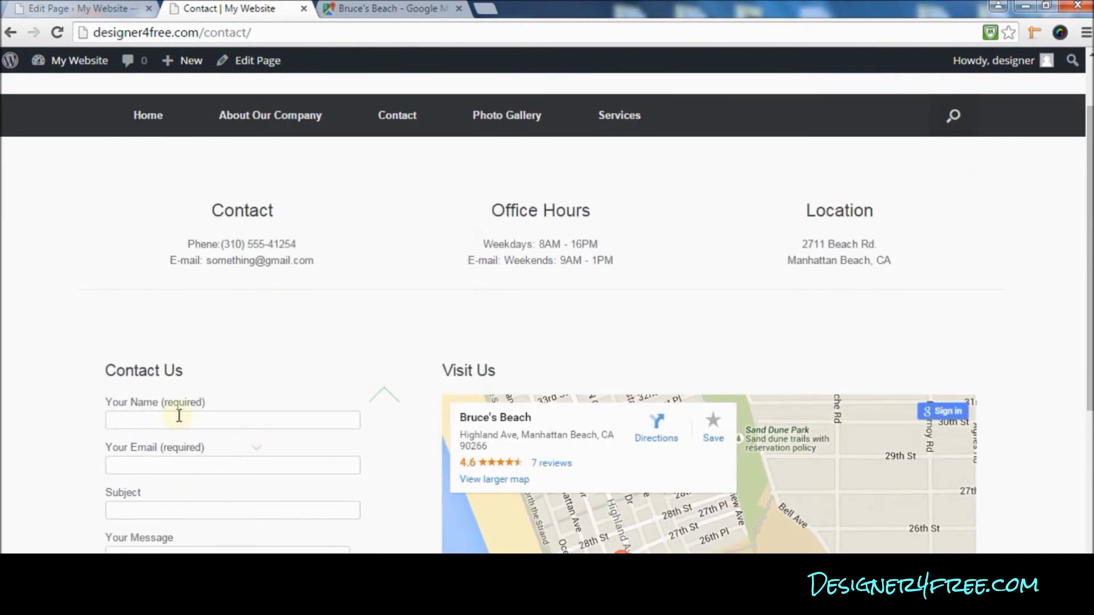
{"action": "left_click", "coordinate": [194, 465]}
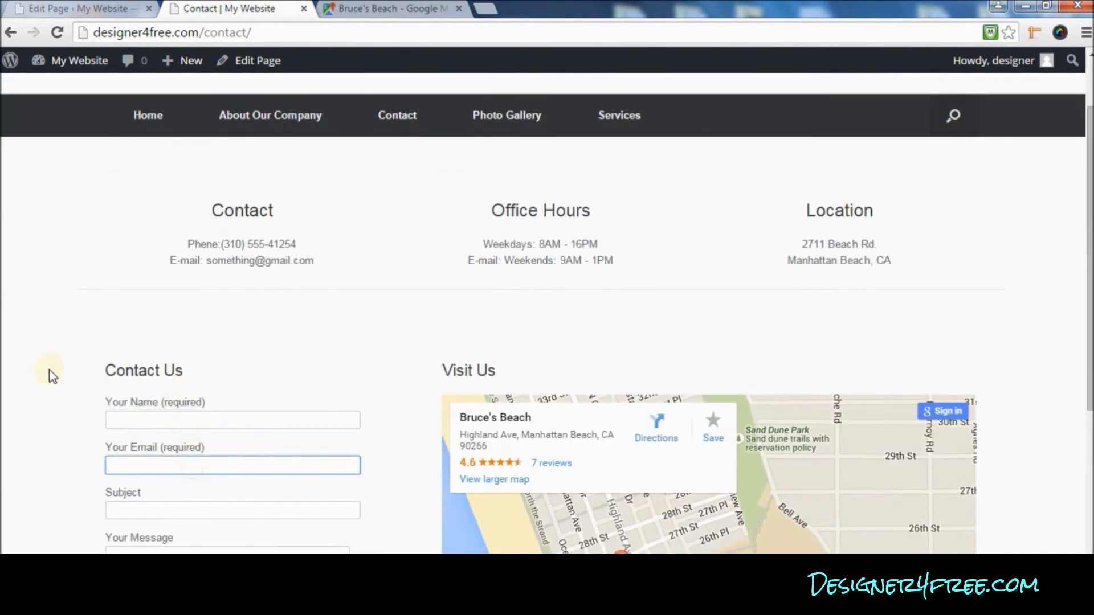
{"action": "scroll", "coordinate": [53, 365], "scroll_direction": "up", "scroll_amount": 2}
{"action": "left_click", "coordinate": [80, 8]}
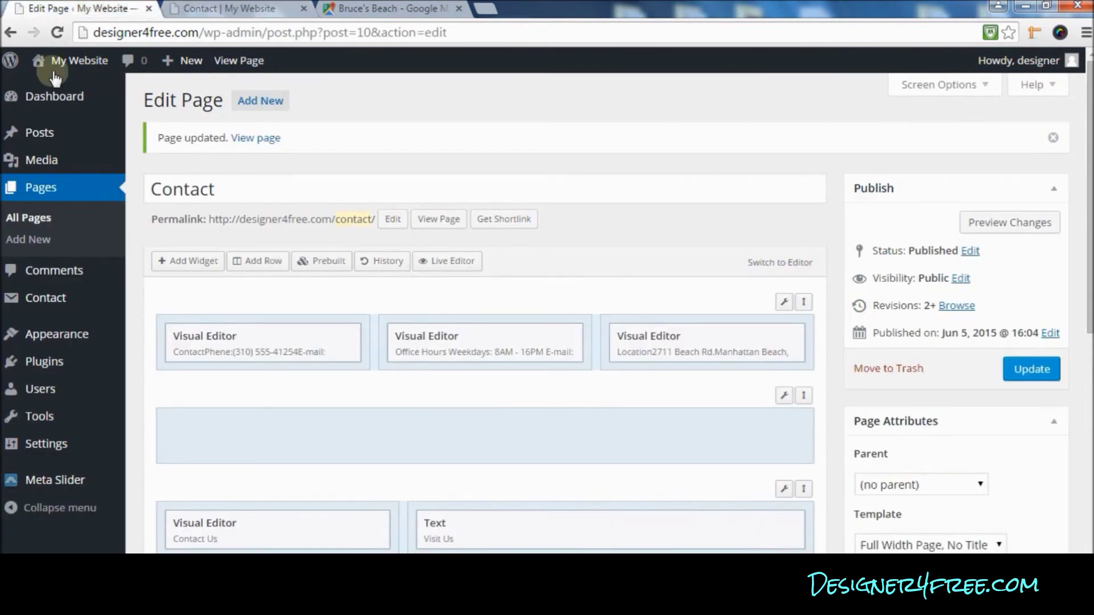
- Check the To address in Contact form 1's Mail tab, then go to the Dashboard
{"action": "left_click", "coordinate": [56, 301]}
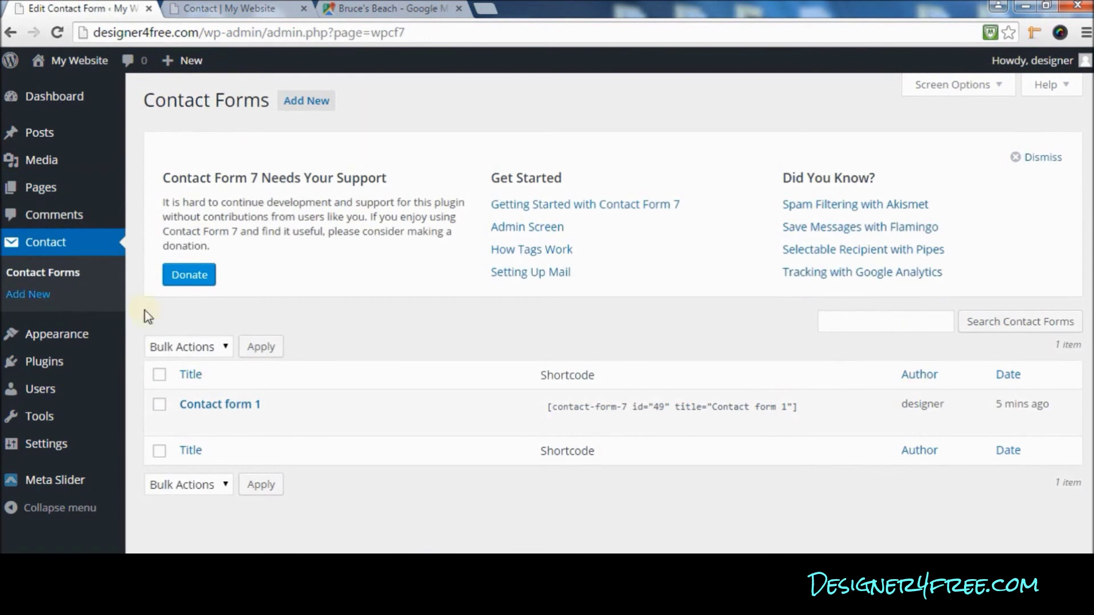
{"action": "left_click", "coordinate": [234, 408]}
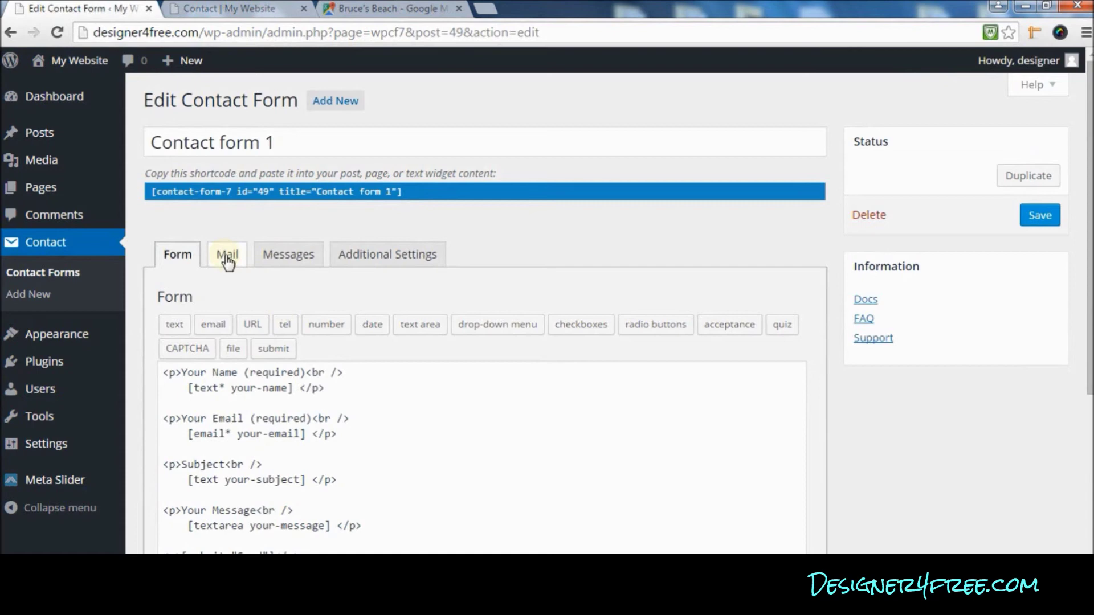
{"action": "left_click", "coordinate": [227, 257]}
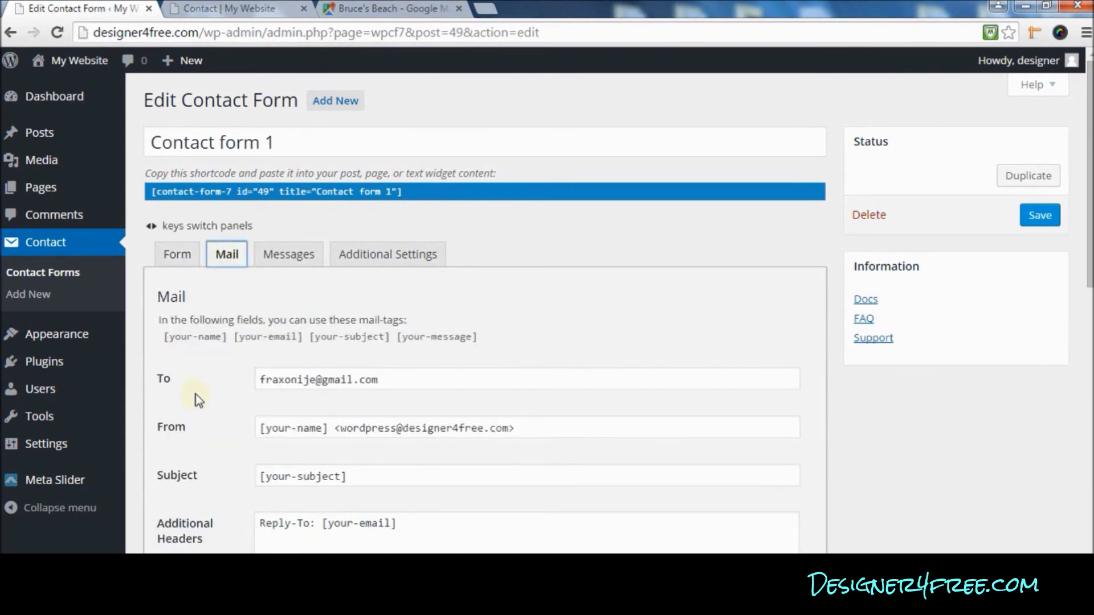
{"action": "scroll", "coordinate": [247, 377], "scroll_direction": "down", "scroll_amount": 3}
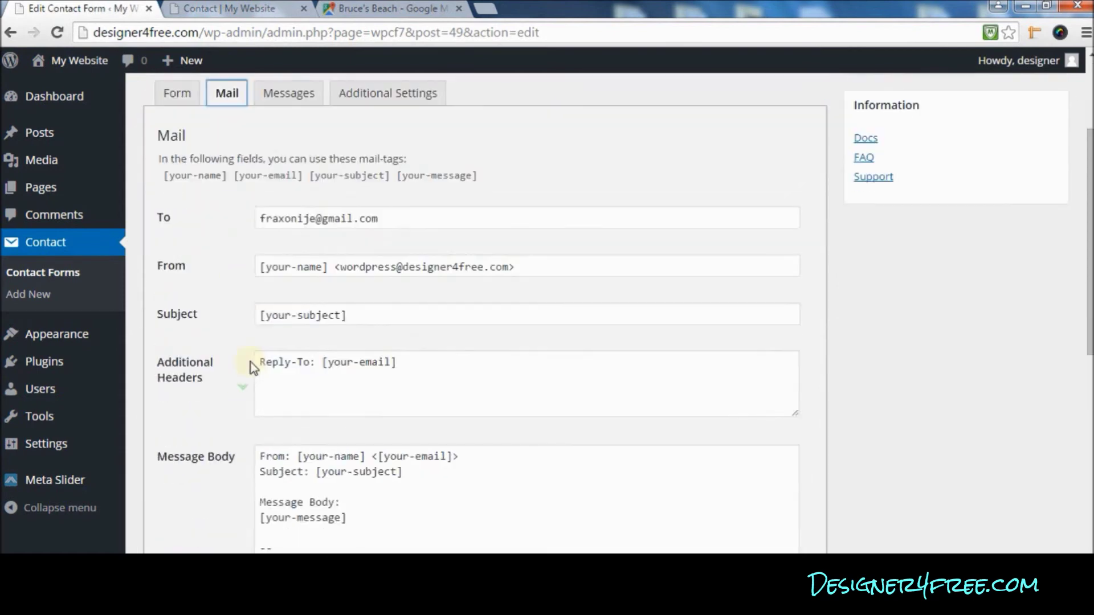
{"action": "left_click_drag", "start_coordinate": [427, 220], "coordinate": [156, 212]}
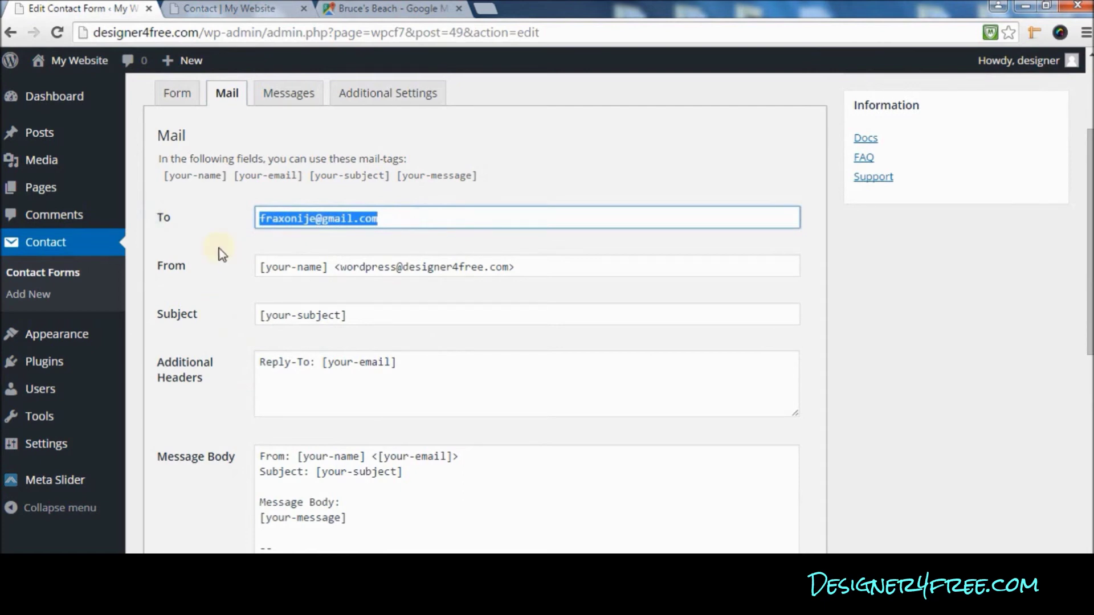
{"action": "scroll", "coordinate": [220, 284], "scroll_direction": "down", "scroll_amount": 2}
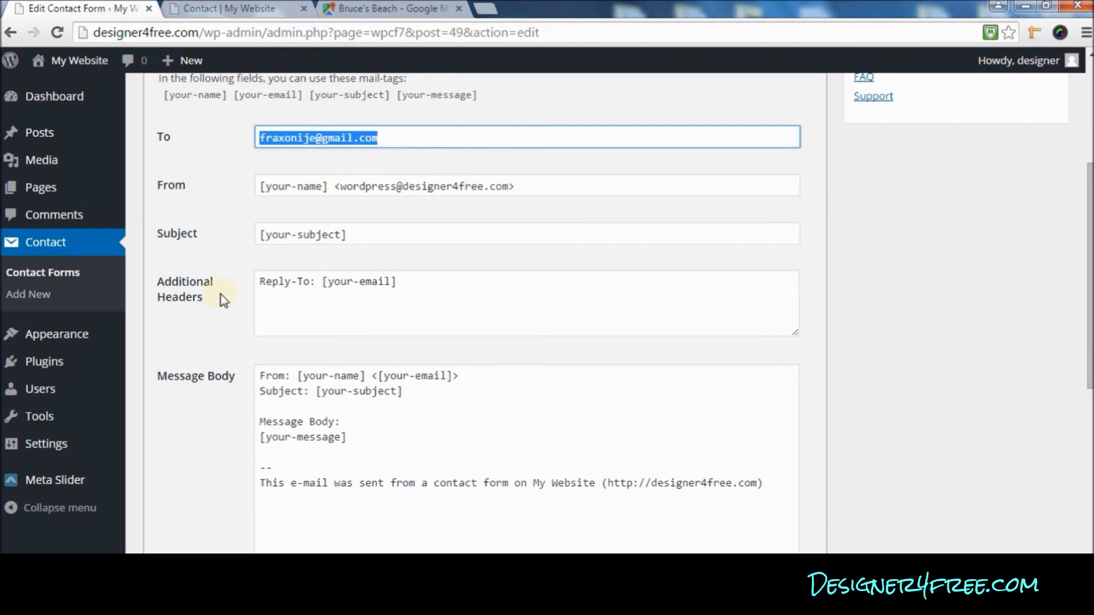
{"action": "left_click", "coordinate": [221, 255]}
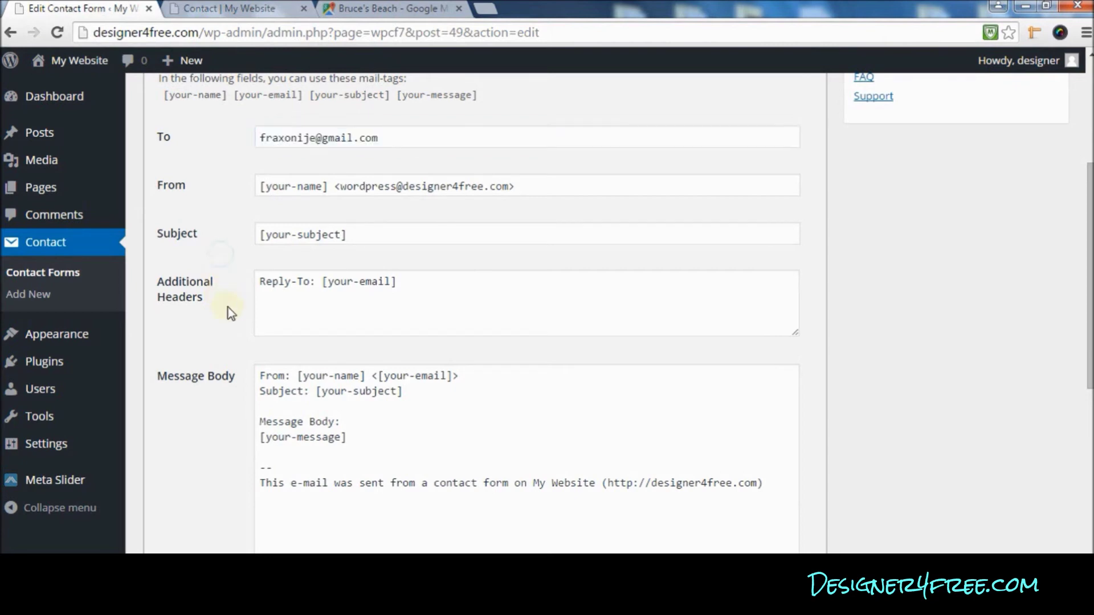
{"action": "scroll", "coordinate": [228, 307], "scroll_direction": "up", "scroll_amount": 4}
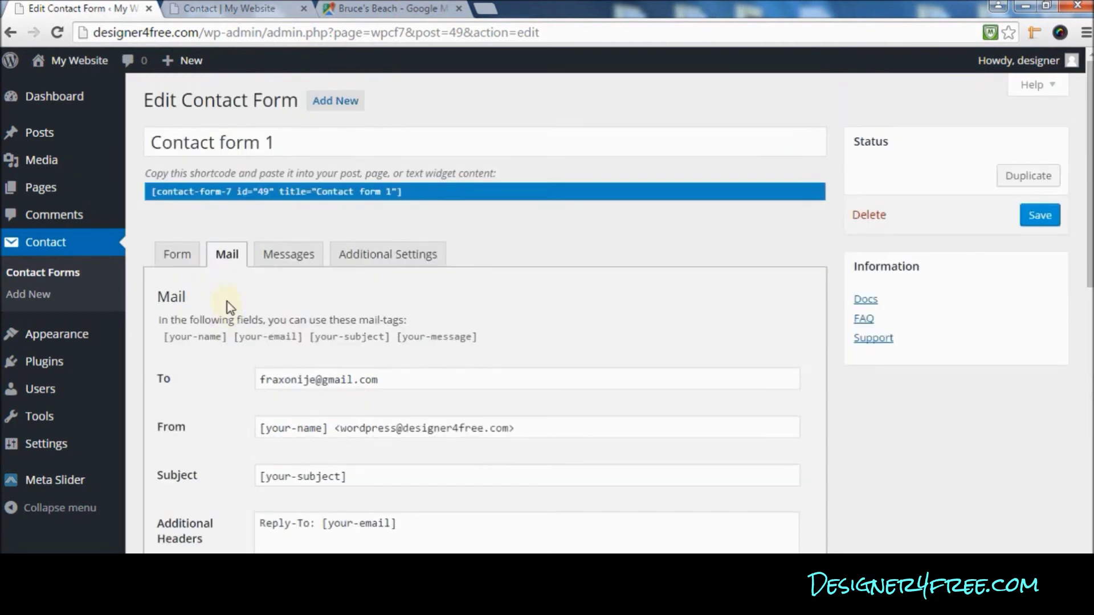
{"action": "left_click", "coordinate": [44, 92]}
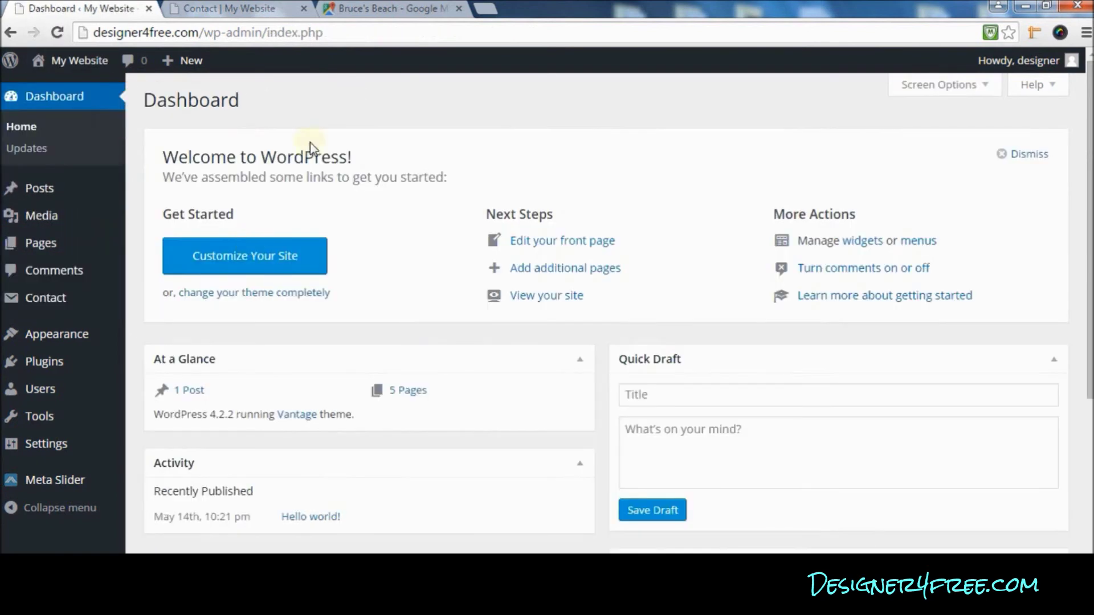
- Close the Google Maps tab, look over the live Contact and Home pages, then return to Dashboard
{"action": "left_click", "coordinate": [459, 9]}
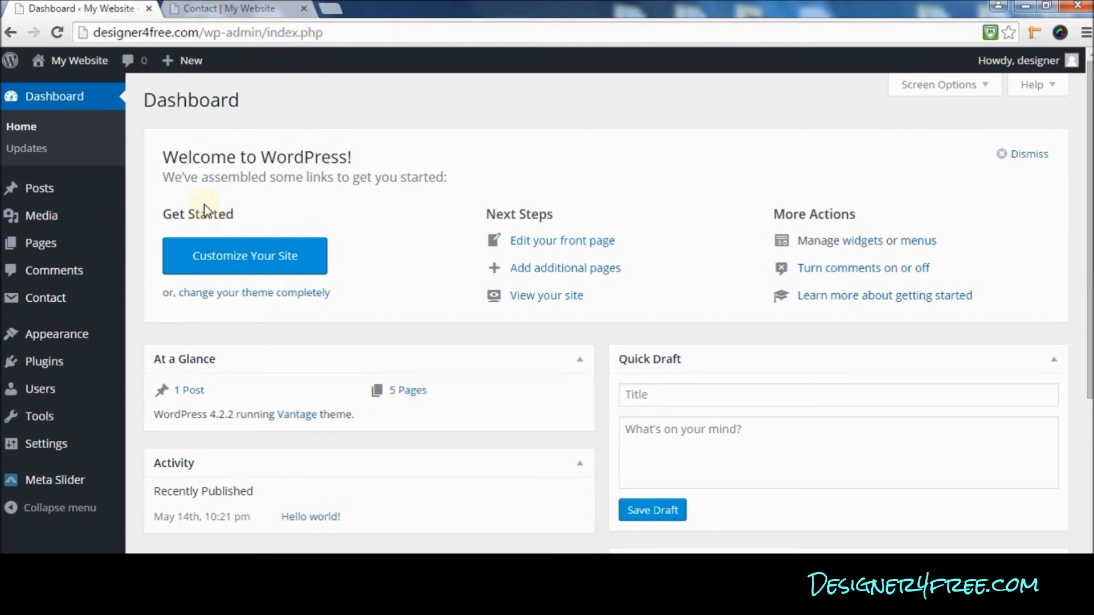
{"action": "left_click", "coordinate": [214, 13]}
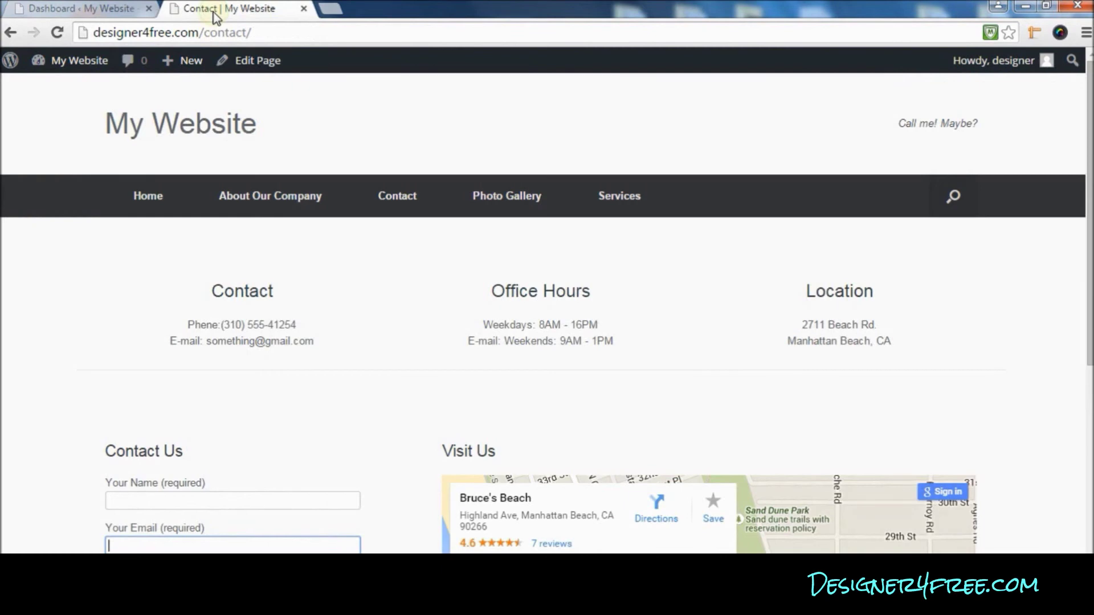
{"action": "scroll", "coordinate": [143, 420], "scroll_direction": "down", "scroll_amount": 5}
{"action": "scroll", "coordinate": [143, 421], "scroll_direction": "up", "scroll_amount": 5}
{"action": "left_click", "coordinate": [147, 197]}
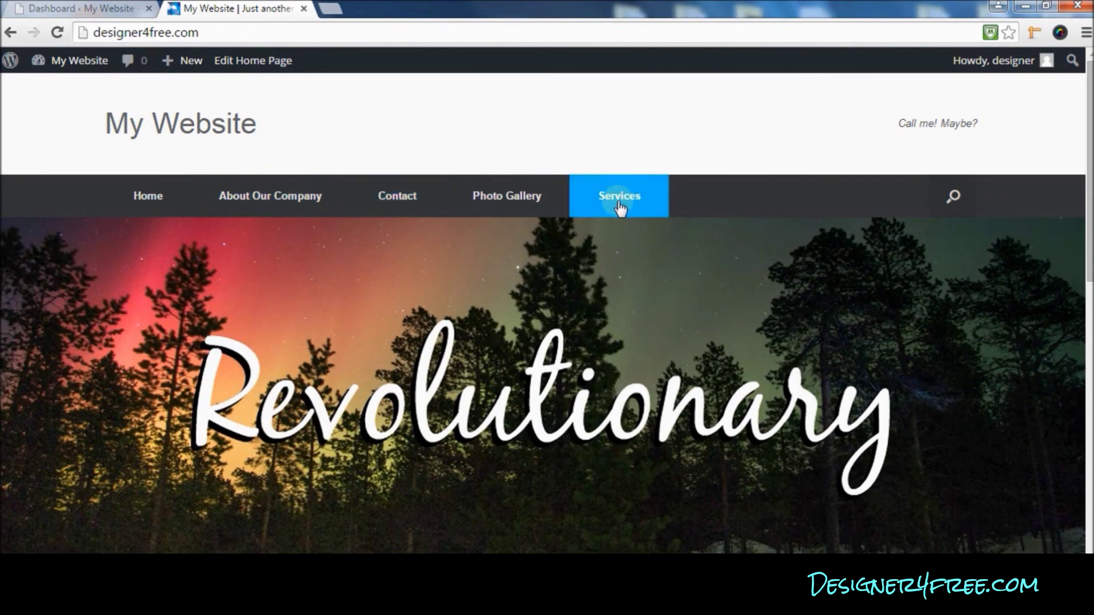
{"action": "scroll", "coordinate": [302, 292], "scroll_direction": "down", "scroll_amount": 2}
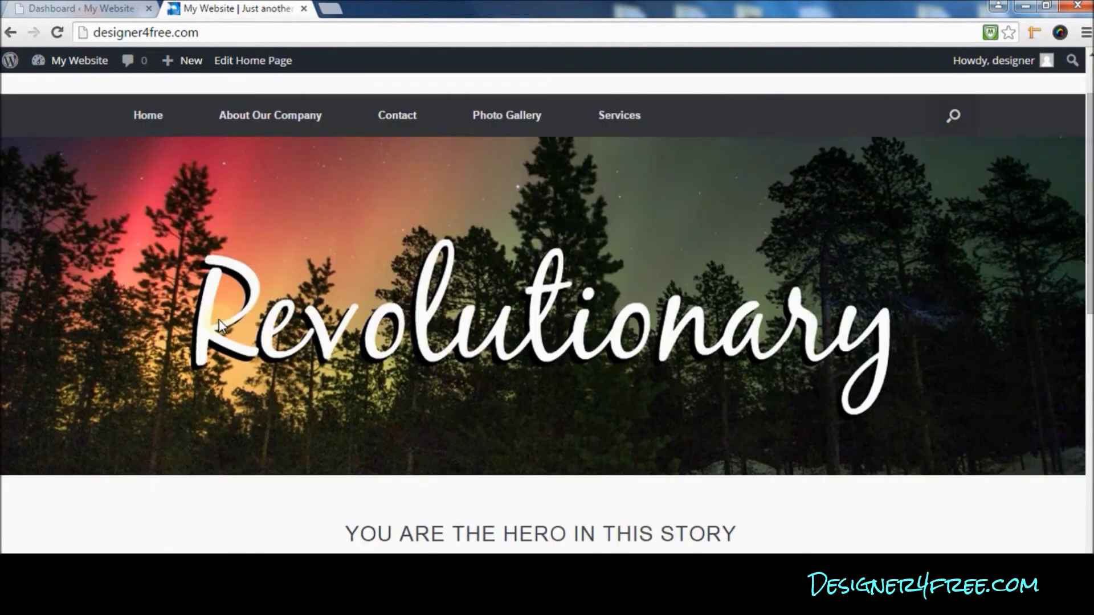
{"action": "scroll", "coordinate": [226, 313], "scroll_direction": "up", "scroll_amount": 2}
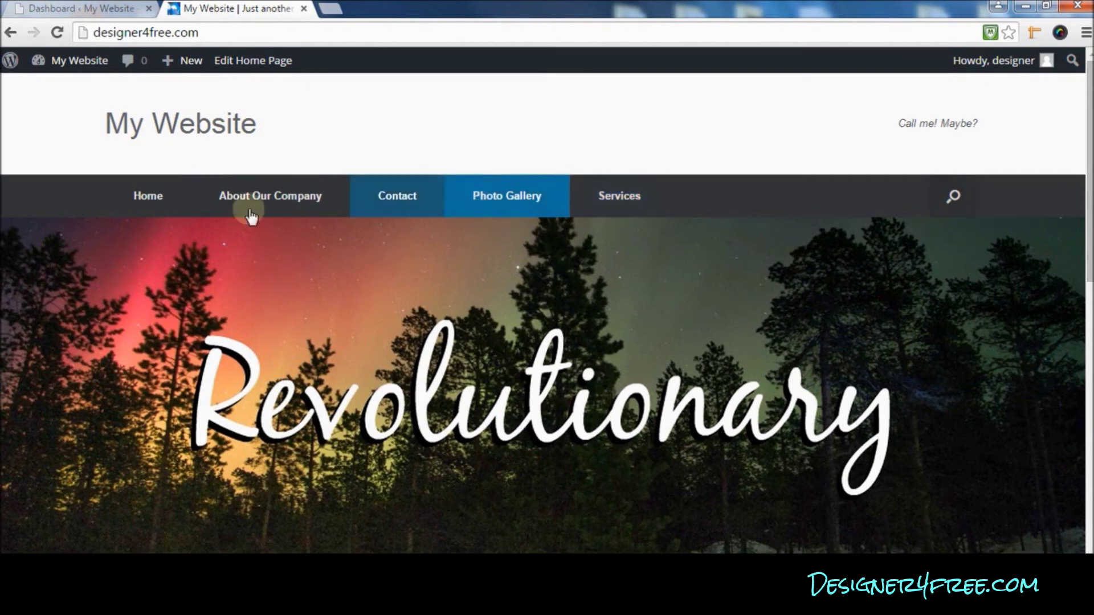
{"action": "left_click", "coordinate": [71, 7]}
{"action": "mouse_move", "coordinate": [60, 336]}
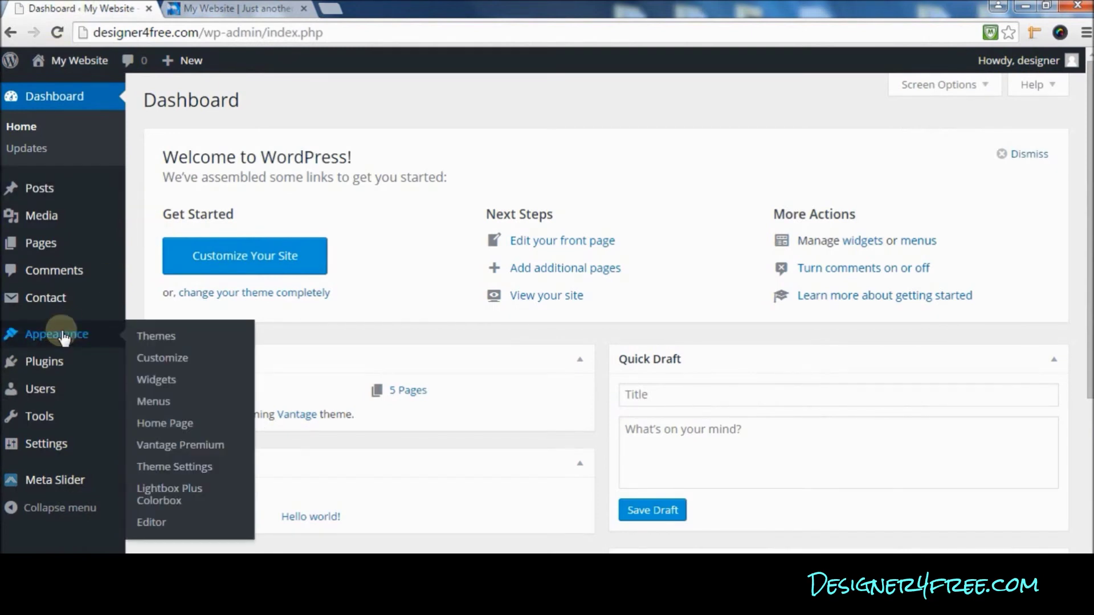
- Order the menu Home Page, About Our Company, Services, Photo Gallery, Contact, removing the duplicate Home Page
{"action": "left_click", "coordinate": [162, 405]}
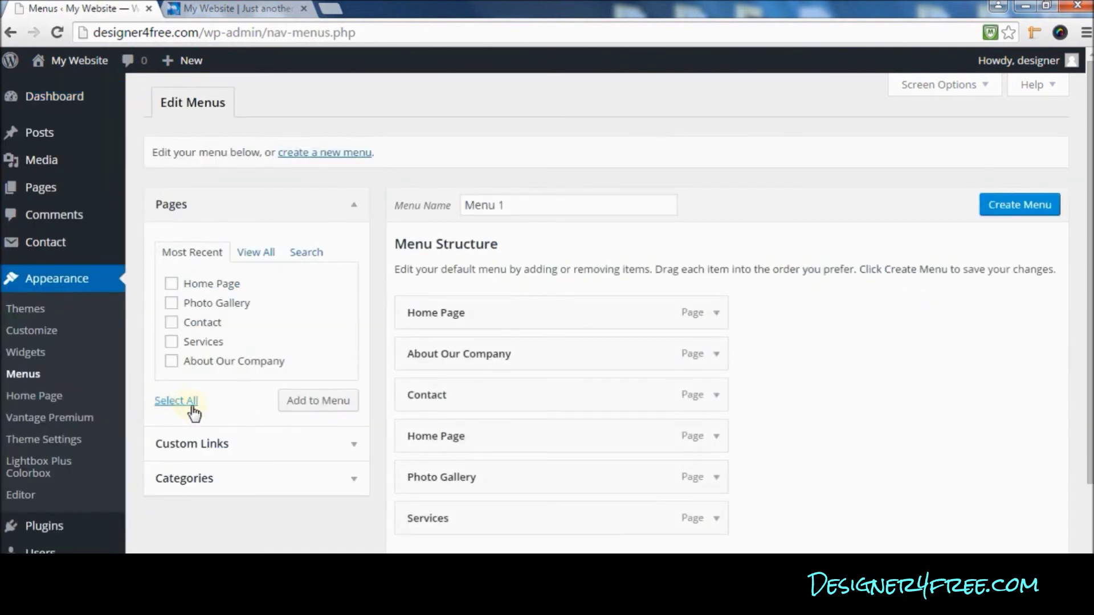
{"action": "scroll", "coordinate": [843, 445], "scroll_direction": "down", "scroll_amount": 2}
{"action": "scroll", "coordinate": [835, 447], "scroll_direction": "up", "scroll_amount": 2}
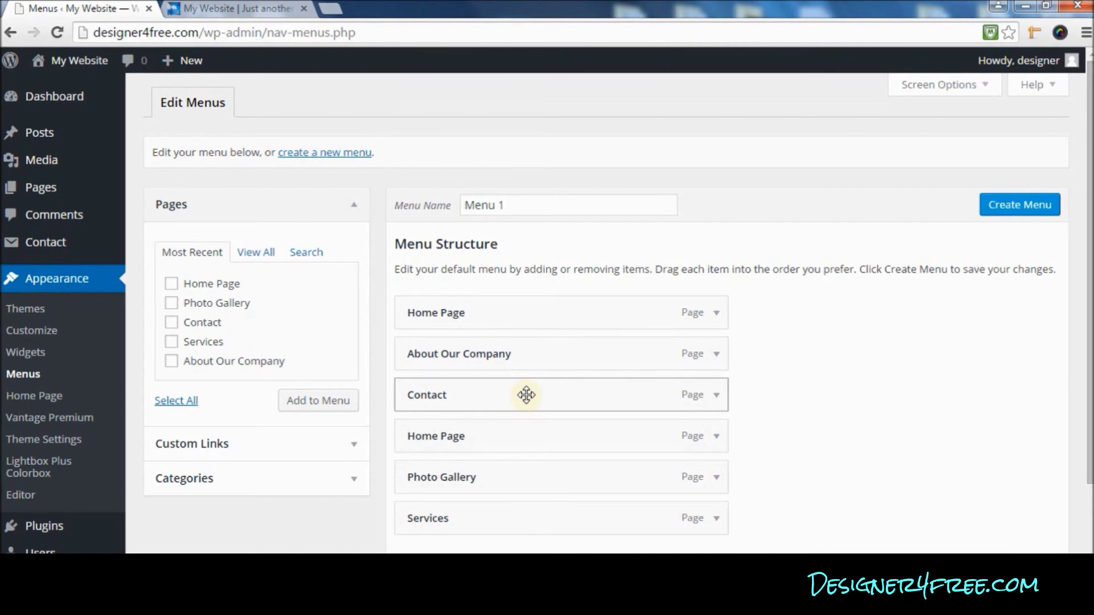
{"action": "left_click_drag", "start_coordinate": [526, 394], "coordinate": [524, 529]}
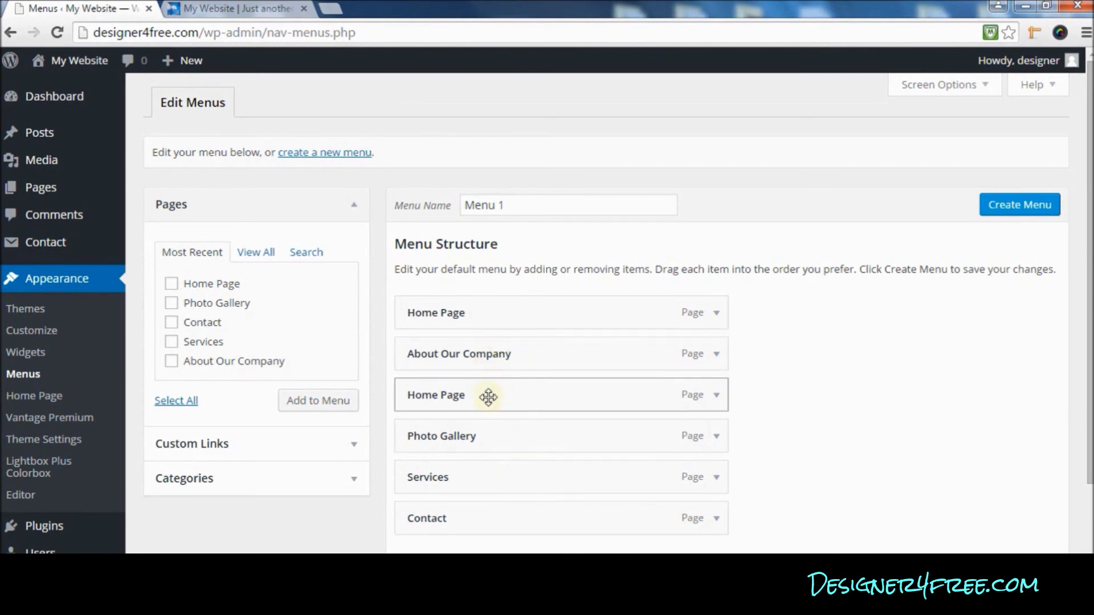
{"action": "left_click", "coordinate": [717, 395]}
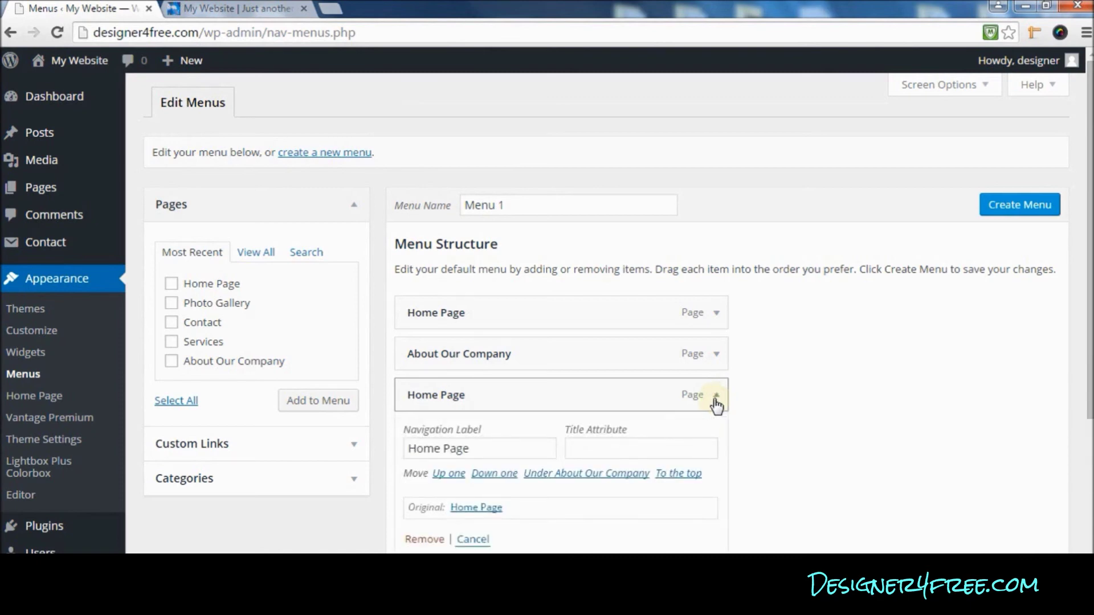
{"action": "left_click", "coordinate": [423, 541]}
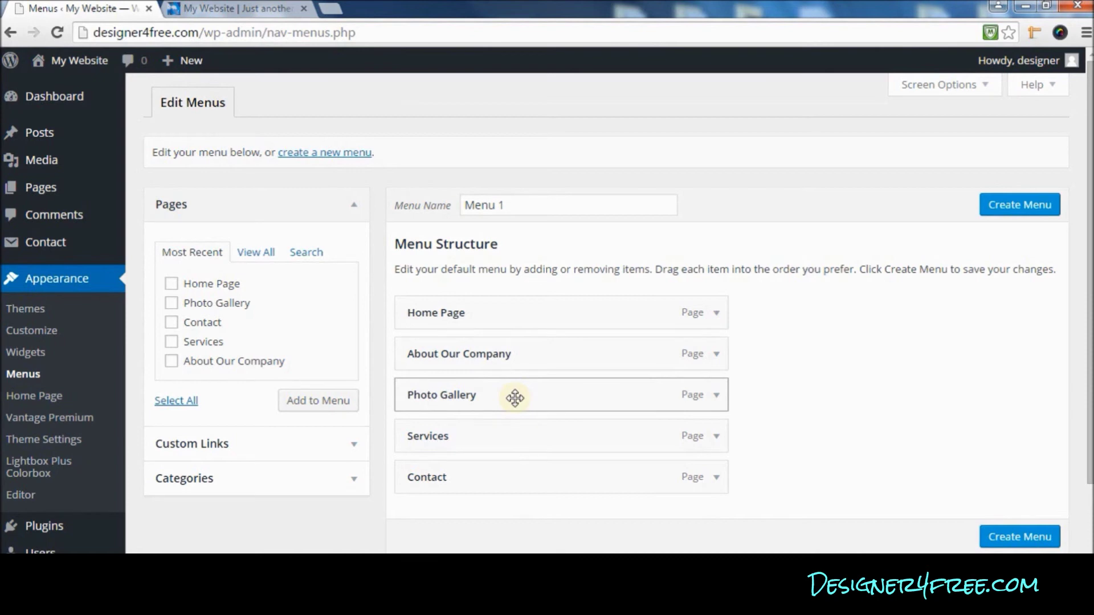
{"action": "left_click_drag", "start_coordinate": [523, 391], "coordinate": [516, 438]}
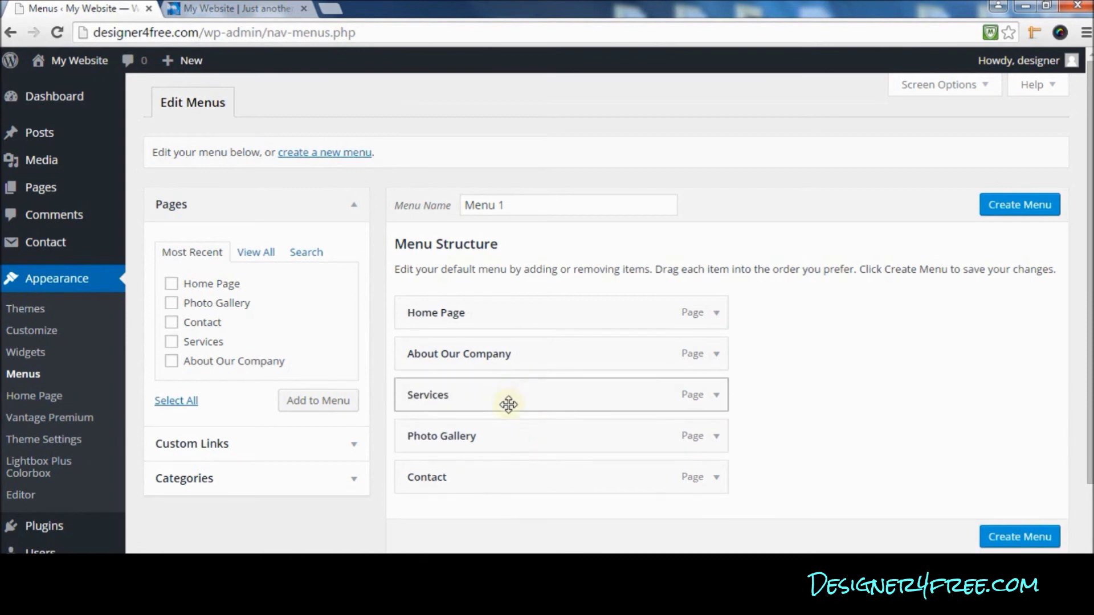
{"action": "left_click", "coordinate": [1027, 540]}
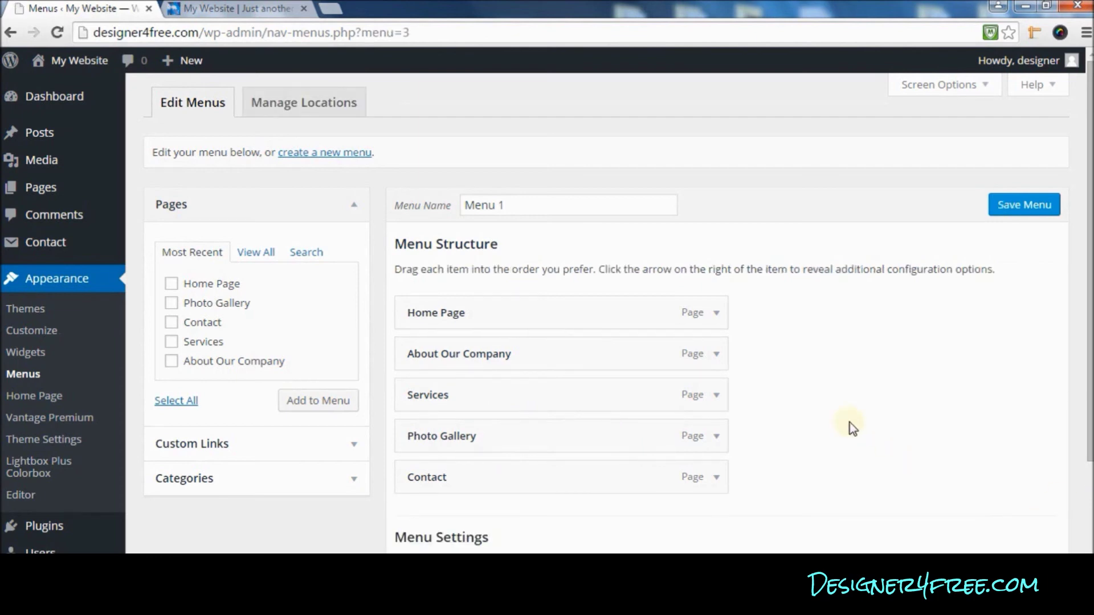
- Assign the menu as Primary Menu, save, and reload the live front page
{"action": "scroll", "coordinate": [843, 424], "scroll_direction": "down", "scroll_amount": 2}
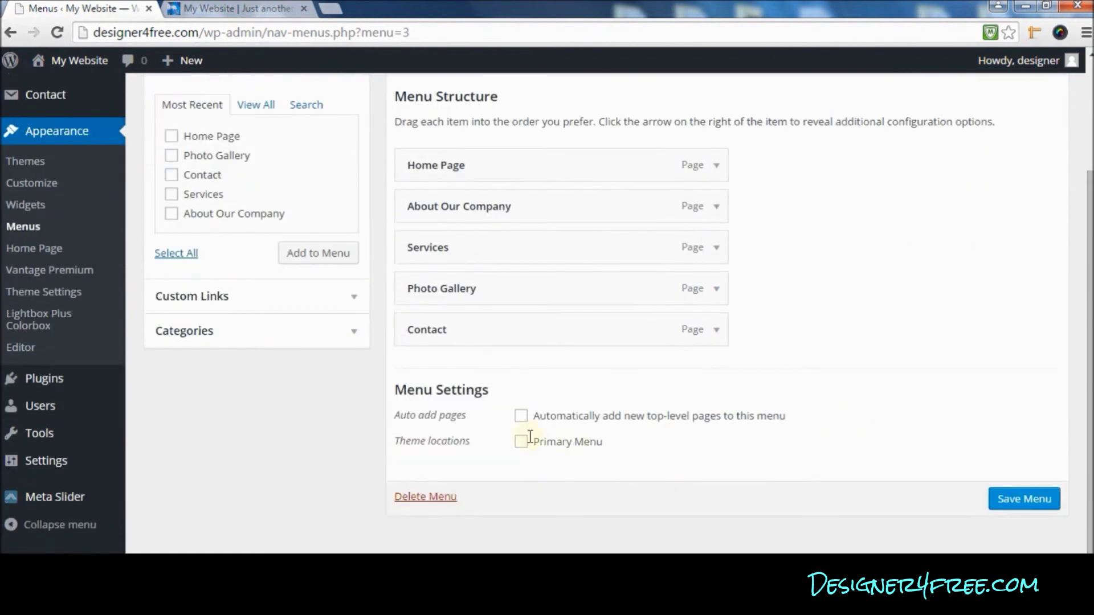
{"action": "left_click", "coordinate": [521, 442]}
{"action": "left_click", "coordinate": [1023, 504]}
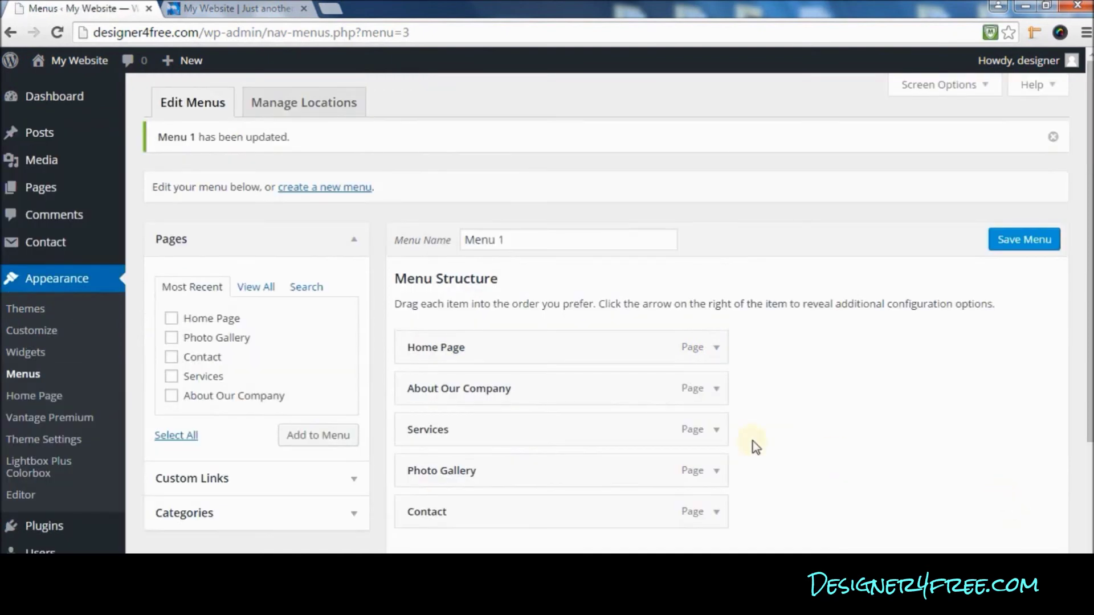
{"action": "left_click", "coordinate": [296, 10]}
{"action": "left_click", "coordinate": [57, 32]}
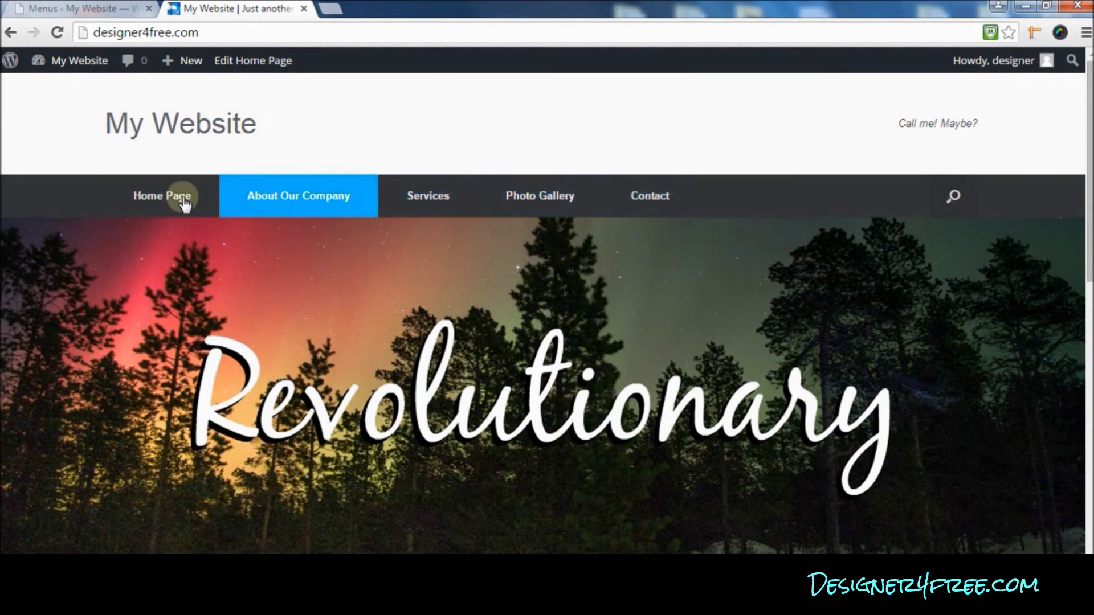
- Indent Services beneath About Our Company in the menu editor and save the menu
{"action": "left_click", "coordinate": [106, 12]}
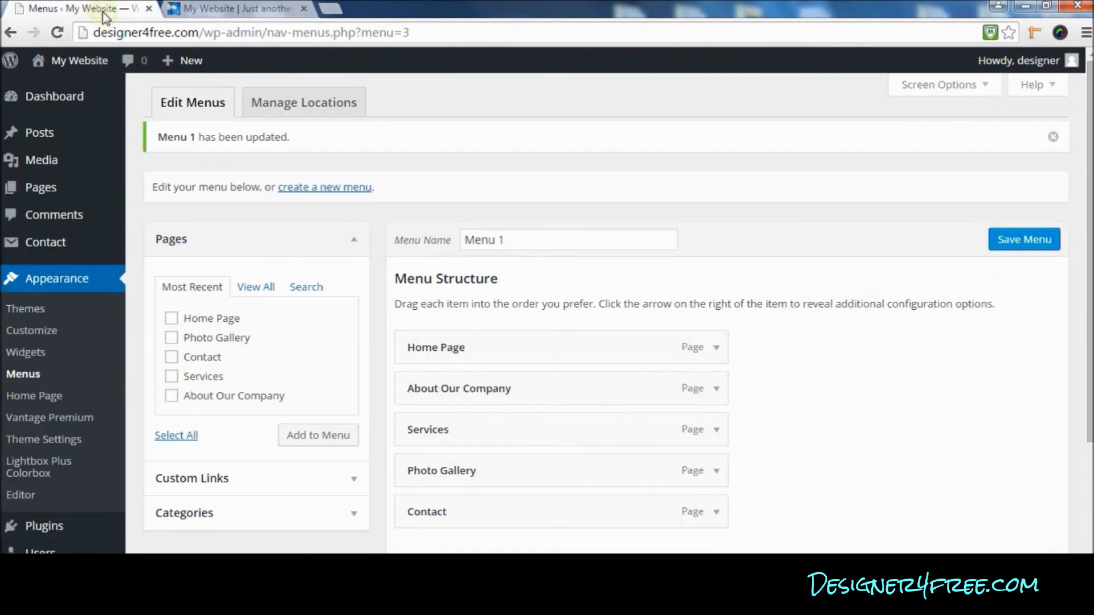
{"action": "scroll", "coordinate": [630, 417], "scroll_direction": "down", "scroll_amount": 1}
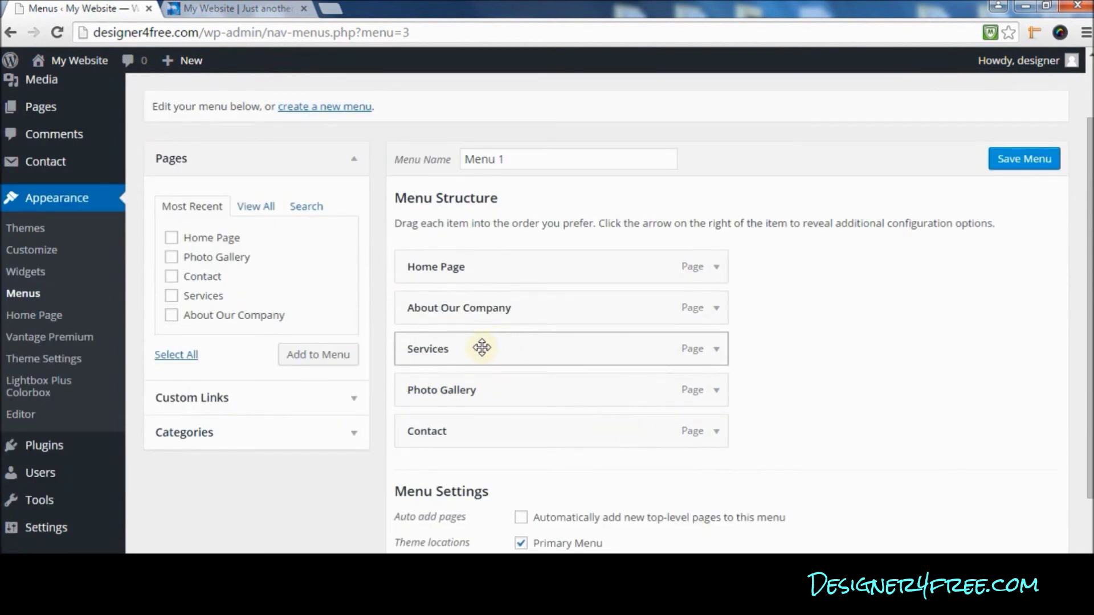
{"action": "left_click_drag", "start_coordinate": [486, 348], "coordinate": [539, 349]}
{"action": "left_click", "coordinate": [1025, 161]}
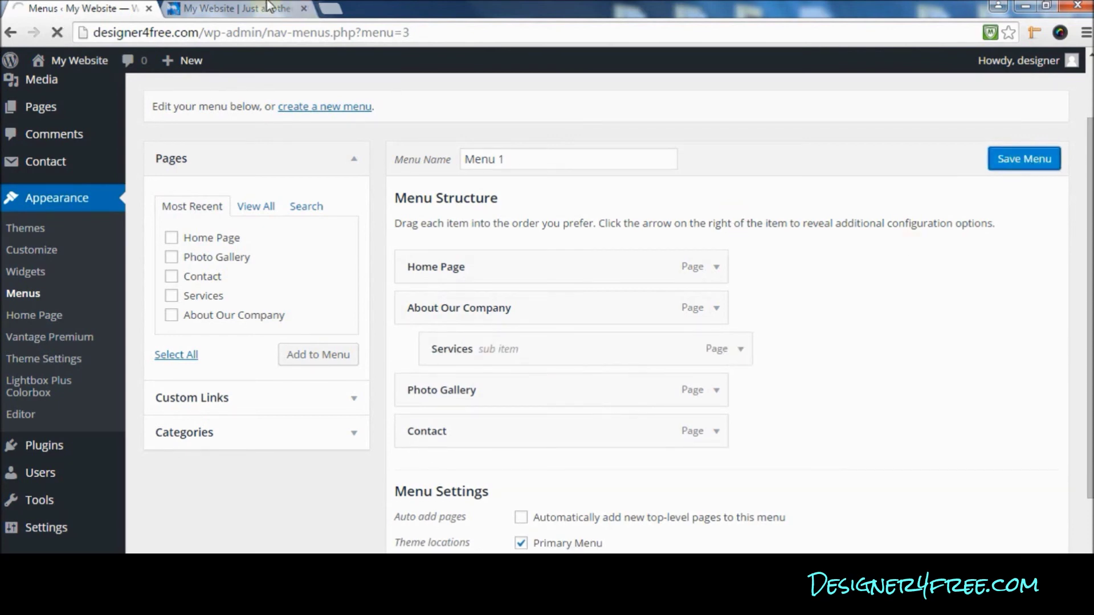
- Reload the live site and check that Services drops down under About Our Company
{"action": "left_click", "coordinate": [255, 9]}
{"action": "left_click", "coordinate": [57, 33]}
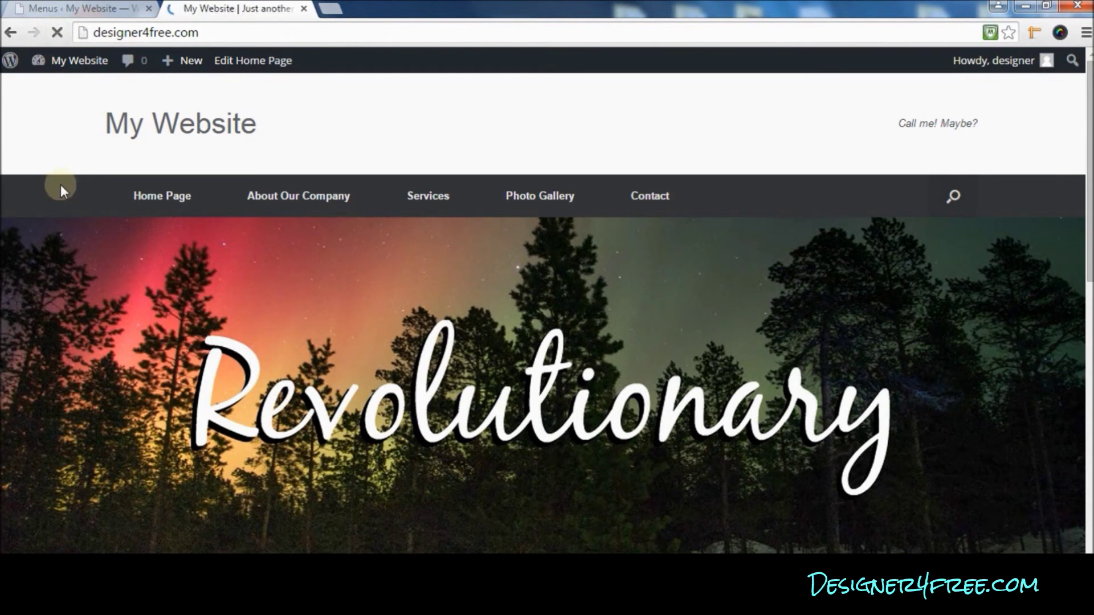
{"action": "mouse_move", "coordinate": [315, 204]}
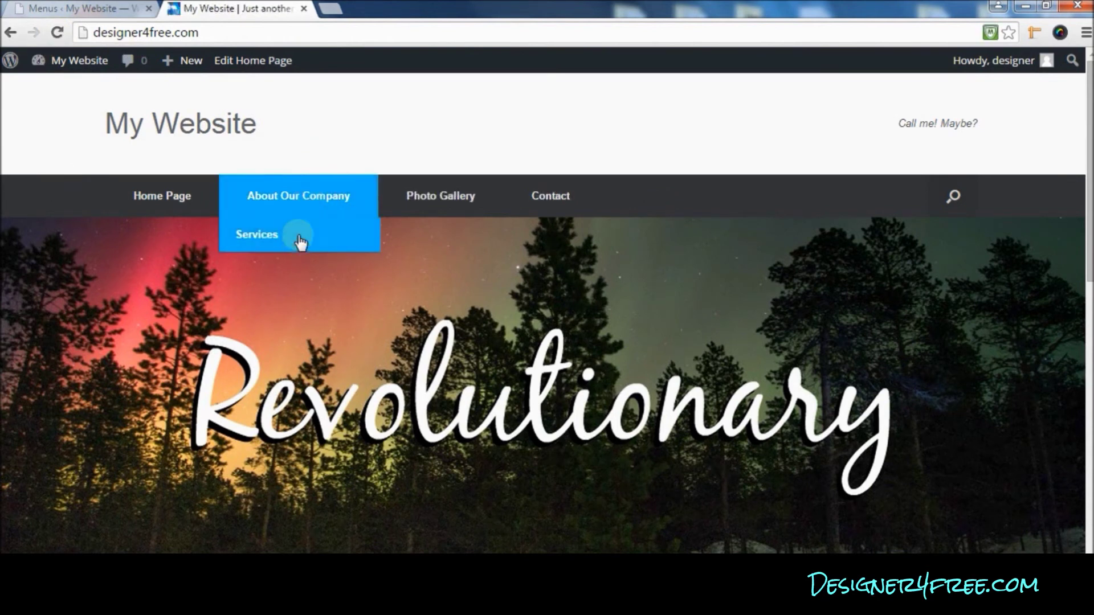
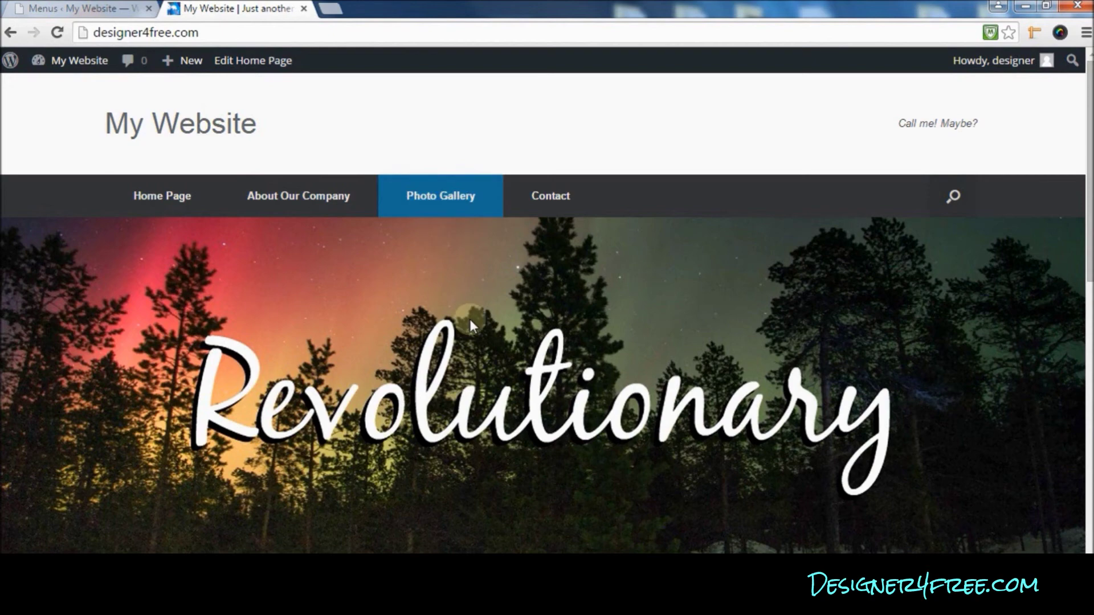
- Move Services back to a top-level item in Menu 1, save the menu, and view installed themes
{"action": "left_click", "coordinate": [80, 8]}
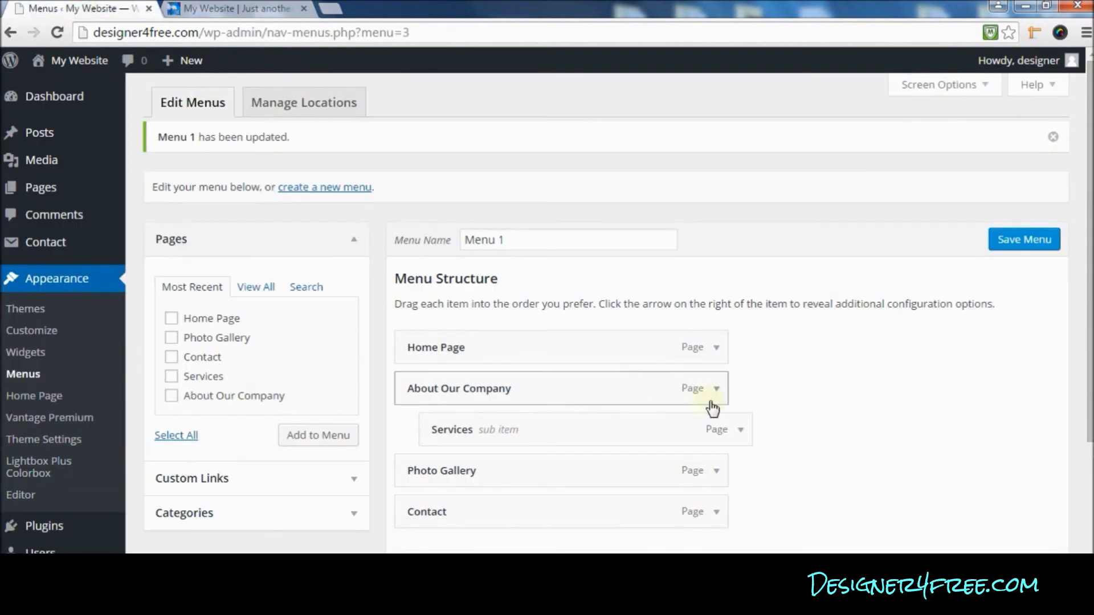
{"action": "scroll", "coordinate": [712, 408], "scroll_direction": "down", "scroll_amount": 1}
{"action": "left_click_drag", "start_coordinate": [500, 348], "coordinate": [481, 348]}
{"action": "left_click", "coordinate": [1004, 162]}
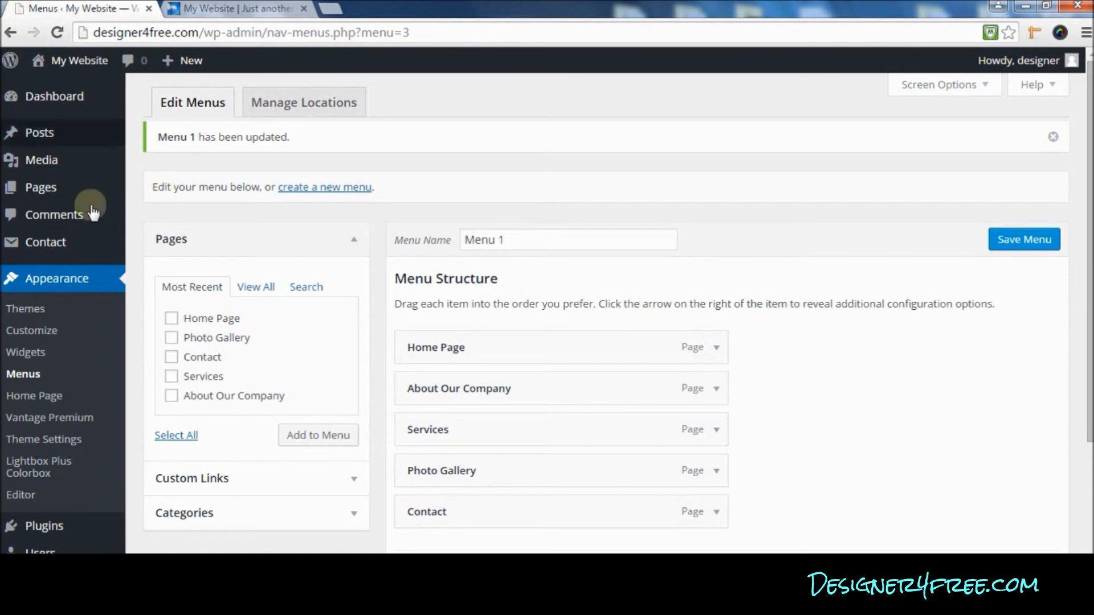
{"action": "left_click", "coordinate": [63, 289]}
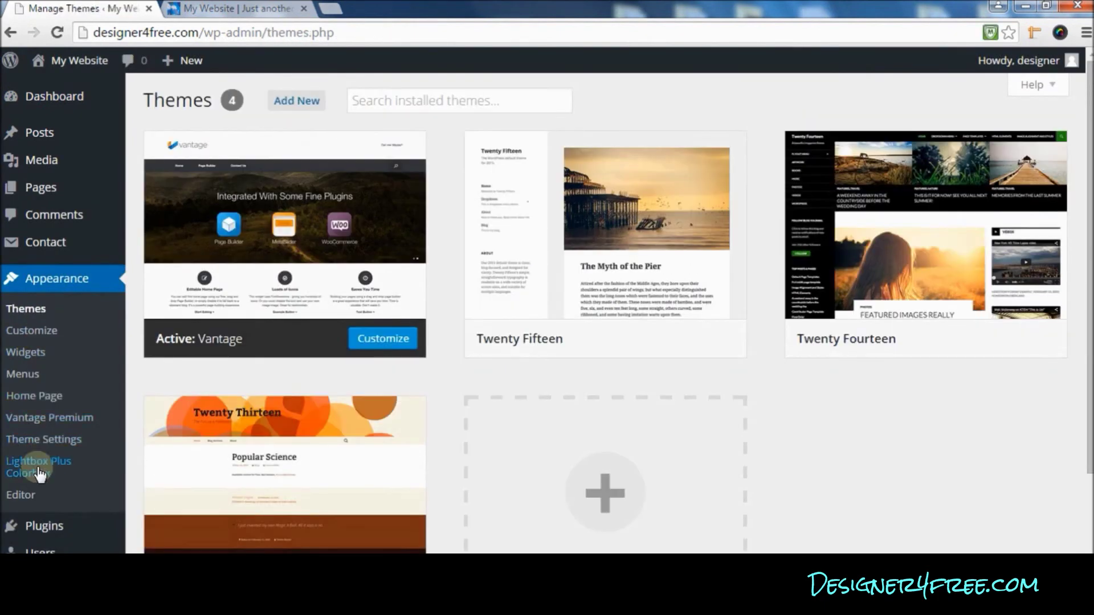
- Check the Logo tab of Vantage Theme Settings, then start a blank browser tab
{"action": "left_click", "coordinate": [42, 439]}
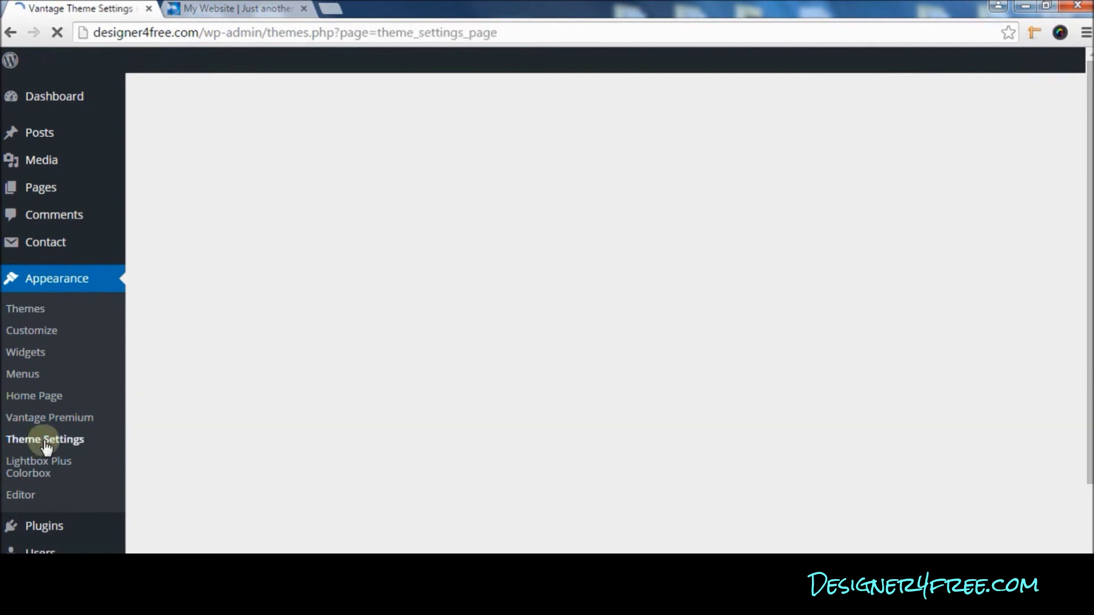
{"action": "left_click", "coordinate": [173, 142]}
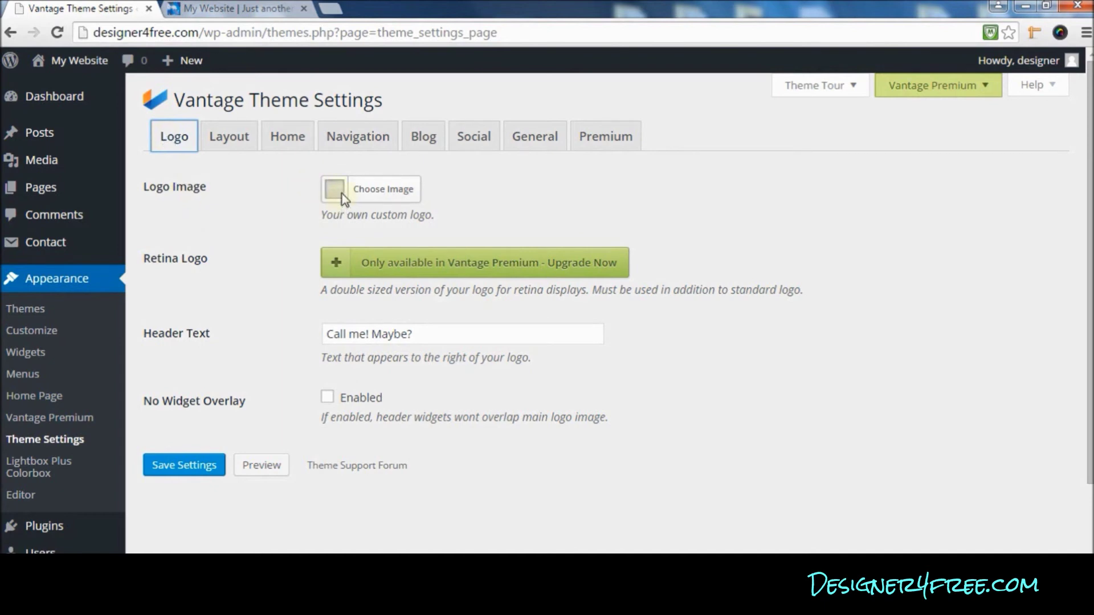
{"action": "left_click", "coordinate": [330, 9]}
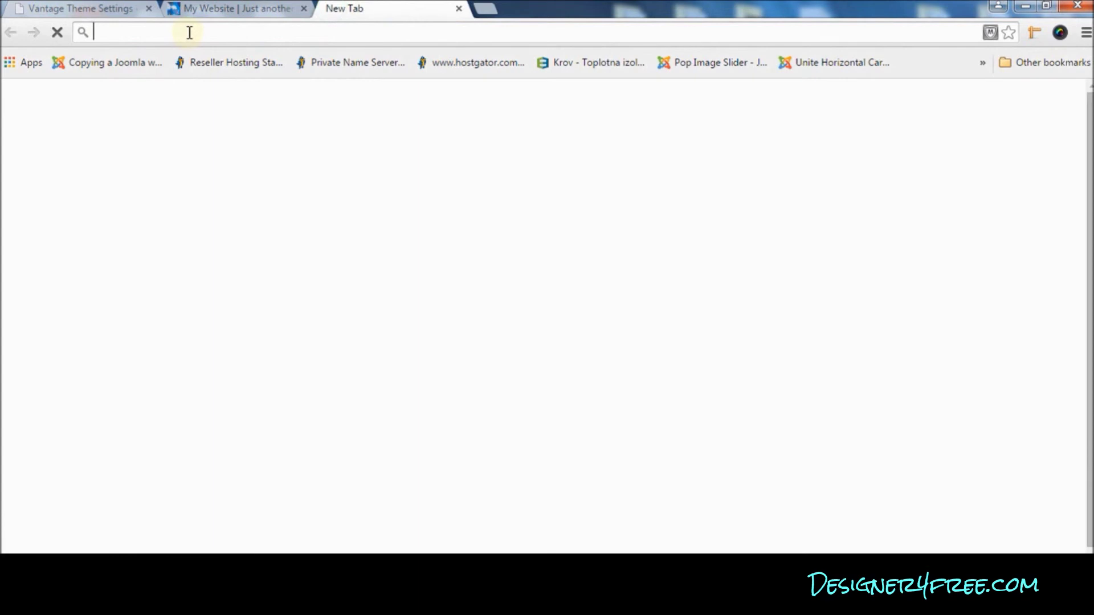
- Load logomakr.com and search its graphics for 'hummingbird'
{"action": "type", "text": "logomakr.com"}
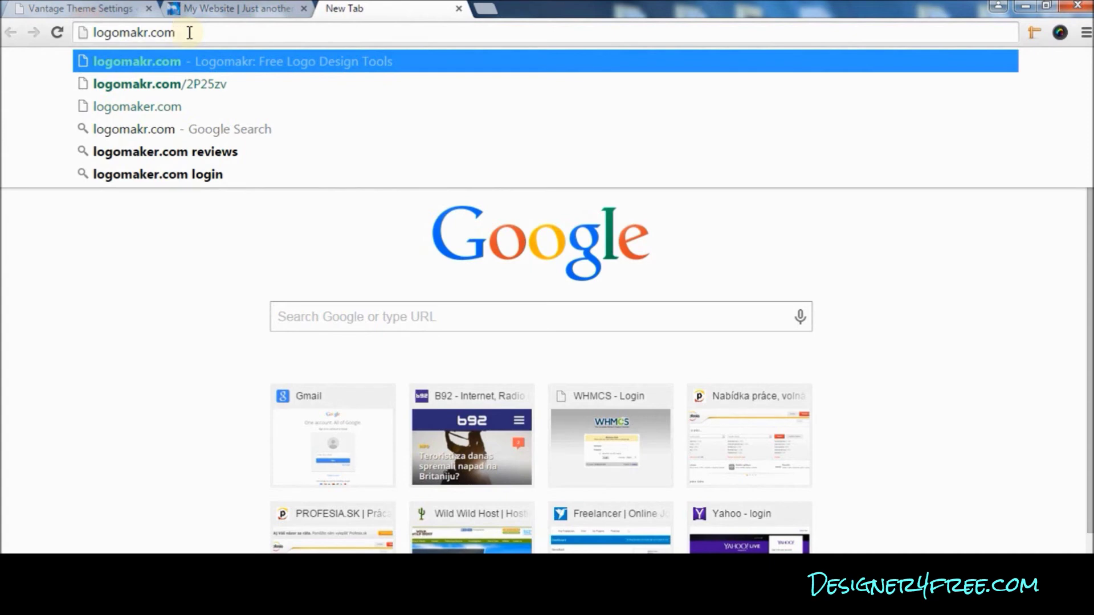
{"action": "key", "text": "Return"}
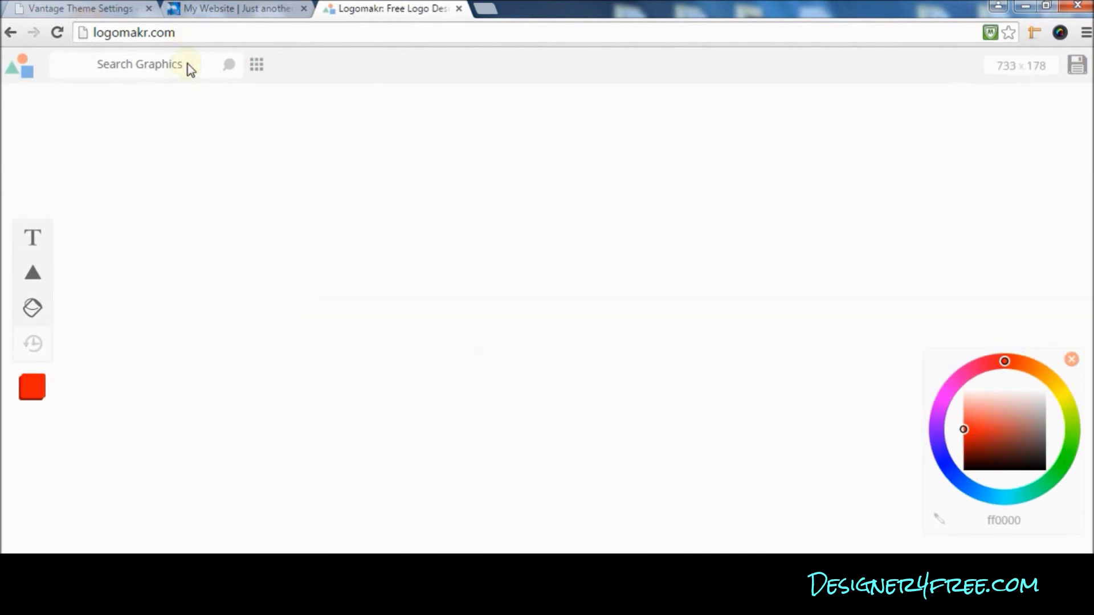
{"action": "left_click", "coordinate": [189, 66]}
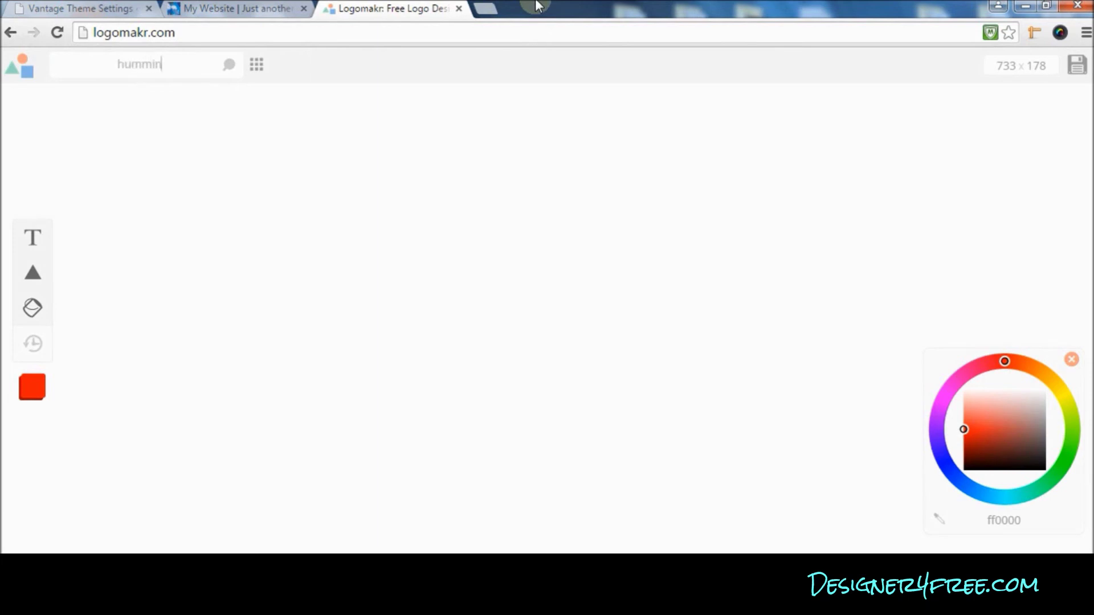
{"action": "type", "text": "hummingbird"}
{"action": "key", "text": "Return"}
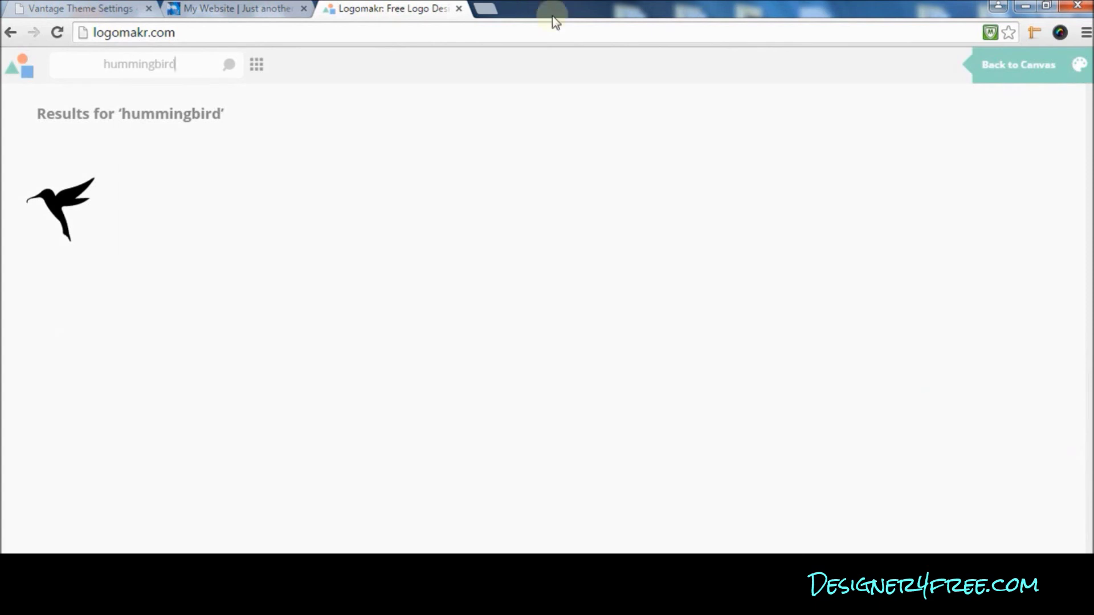
- Place the hummingbird graphic on the right and add enlarged 'Vantage' text beside it
{"action": "left_click", "coordinate": [62, 202]}
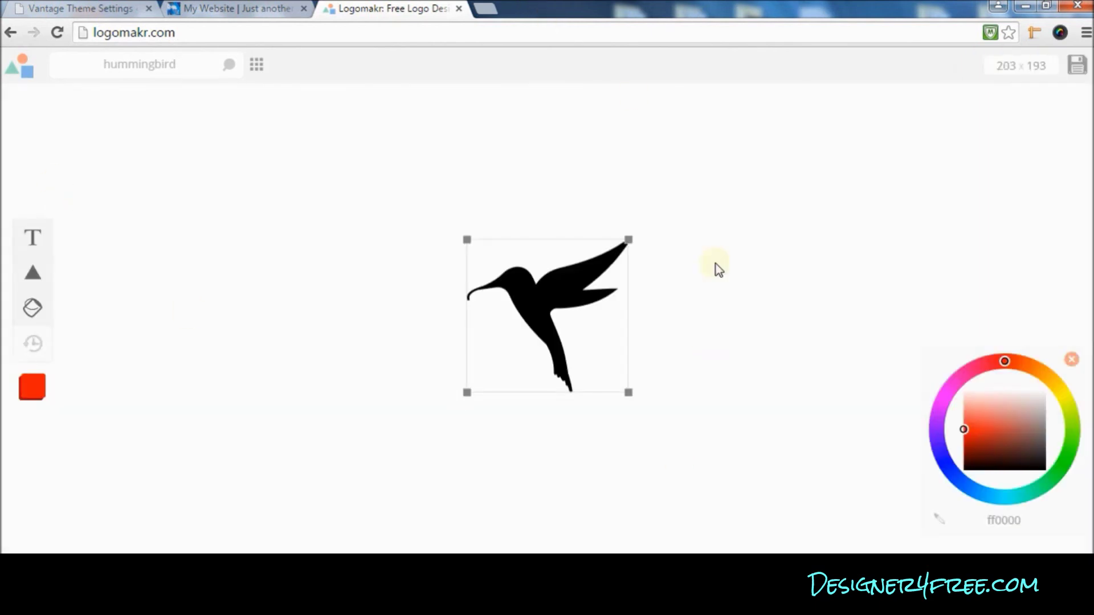
{"action": "left_click_drag", "start_coordinate": [549, 305], "coordinate": [818, 275]}
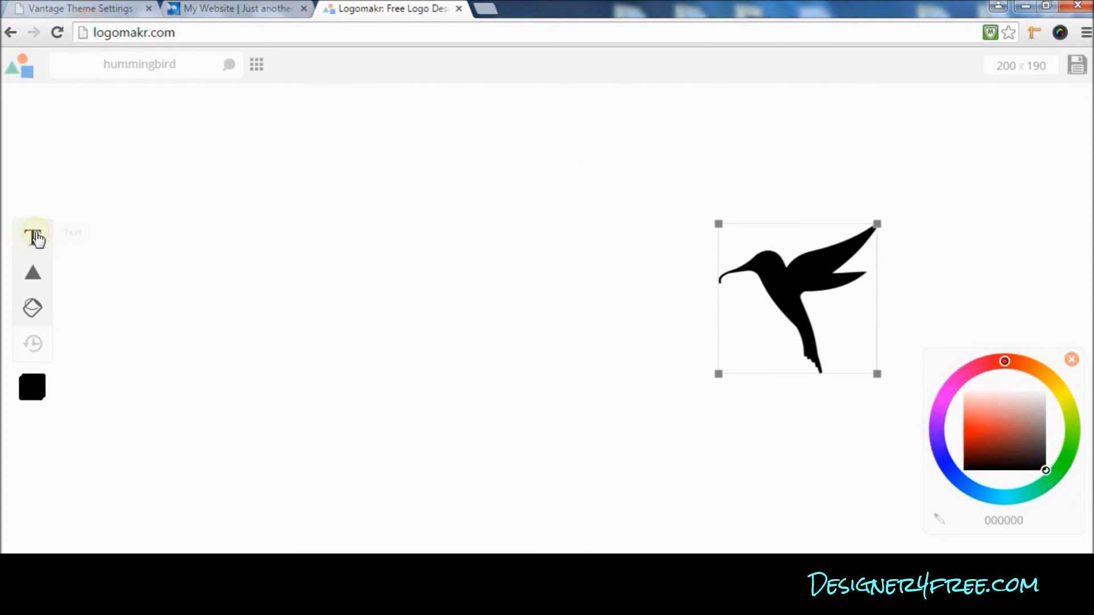
{"action": "left_click", "coordinate": [35, 240]}
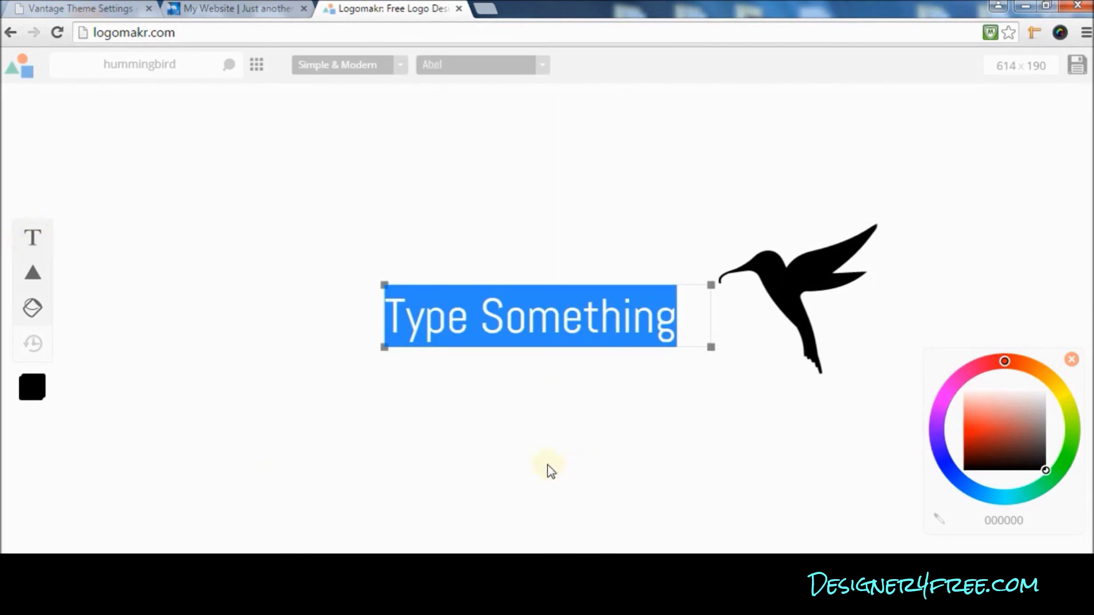
{"action": "type", "text": "V"}
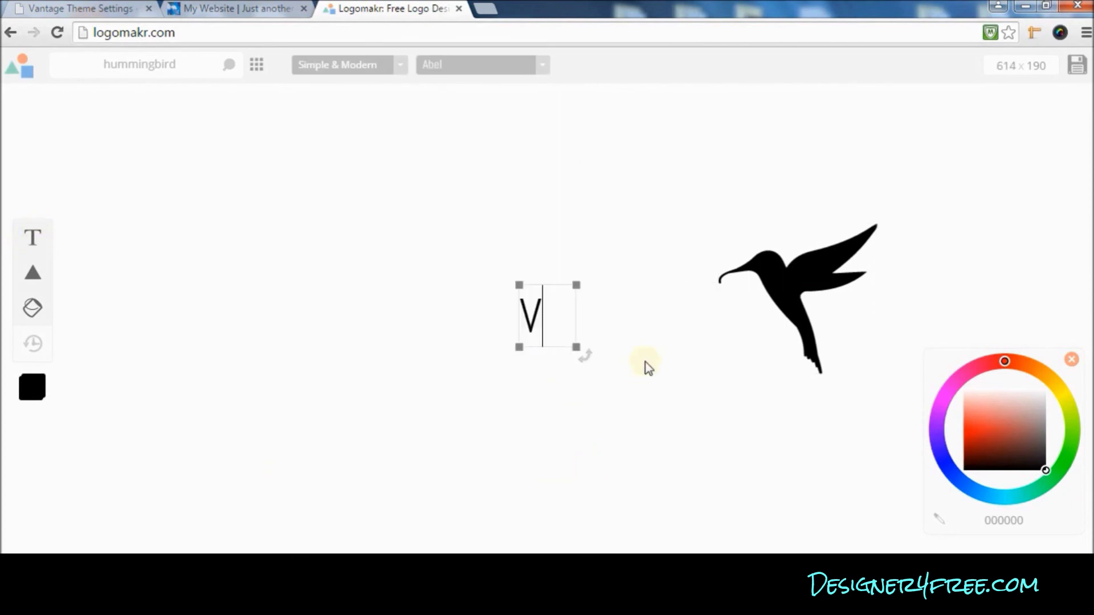
{"action": "type", "text": "antage"}
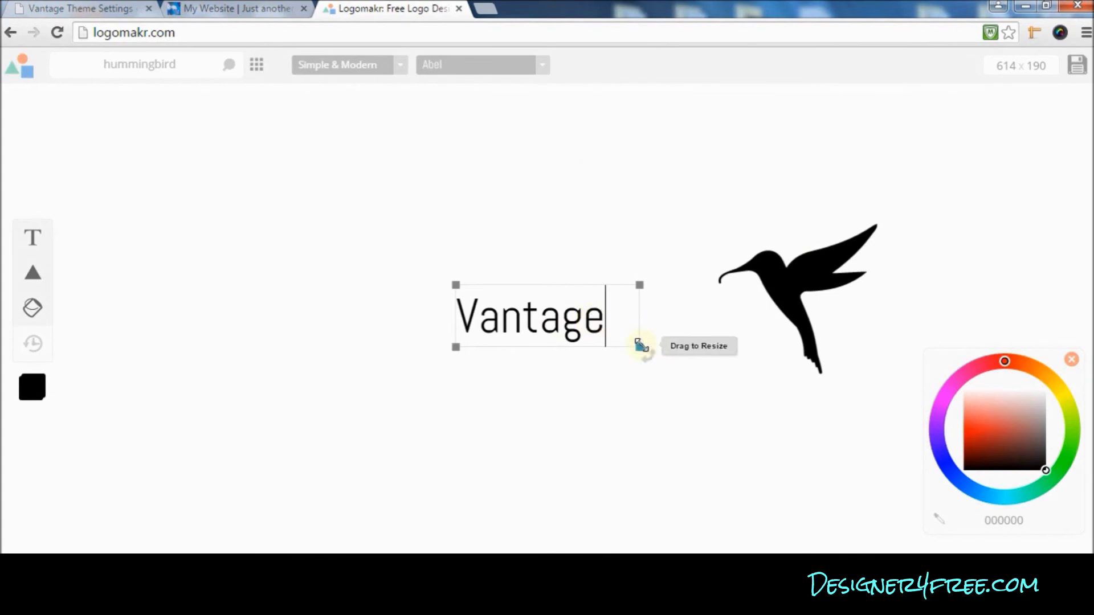
{"action": "left_click_drag", "start_coordinate": [640, 283], "coordinate": [749, 221]}
- Select the Vantage text and browse the font categories and font family list
{"action": "left_click", "coordinate": [589, 308]}
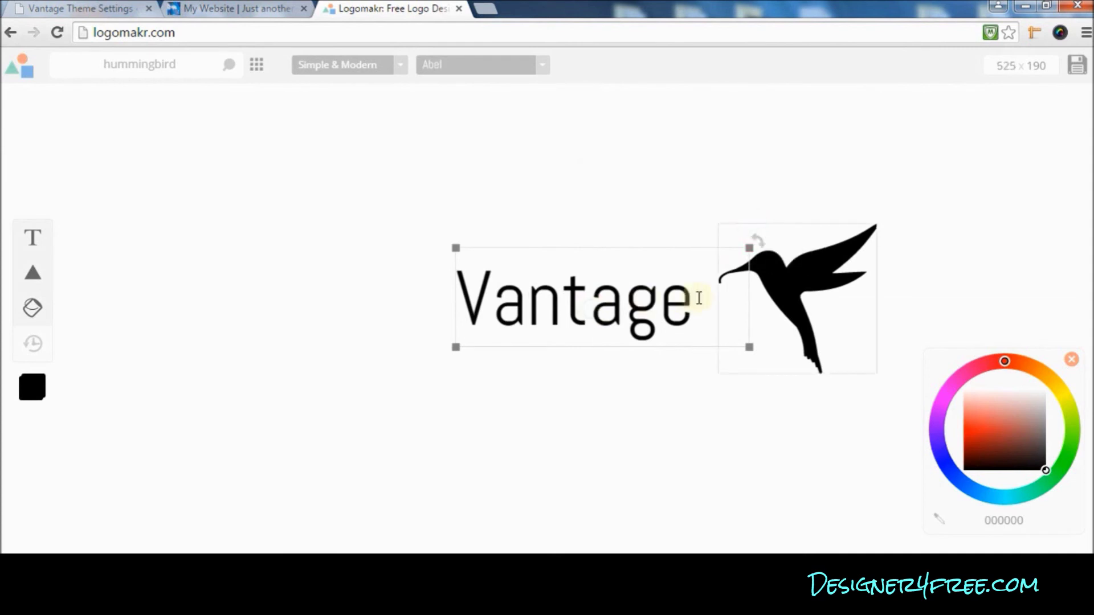
{"action": "left_click_drag", "start_coordinate": [700, 297], "coordinate": [396, 305]}
{"action": "left_click", "coordinate": [589, 292]}
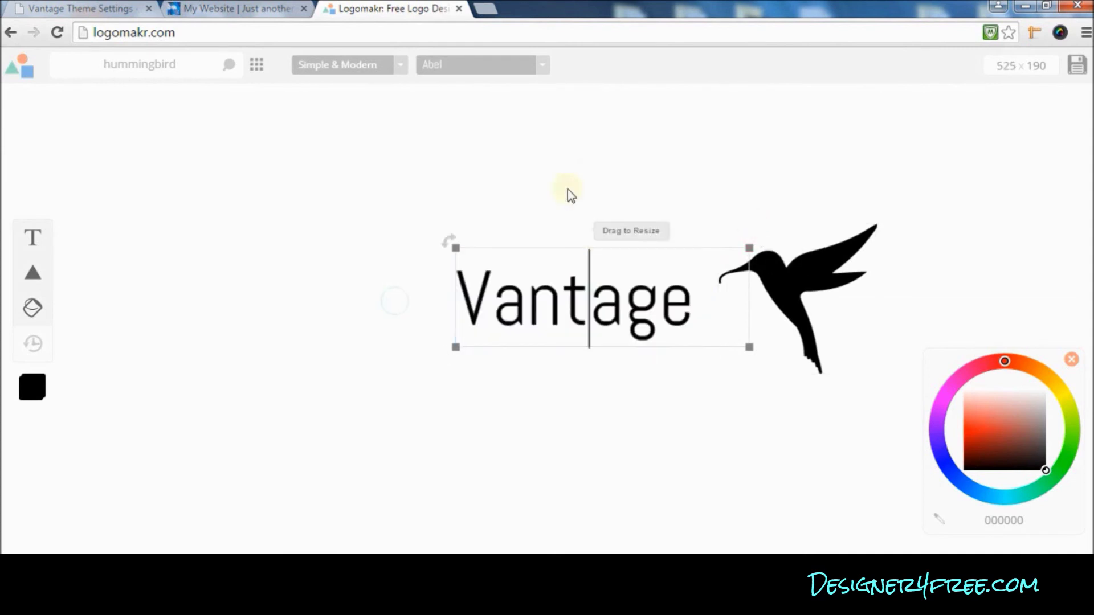
{"action": "left_click", "coordinate": [555, 292]}
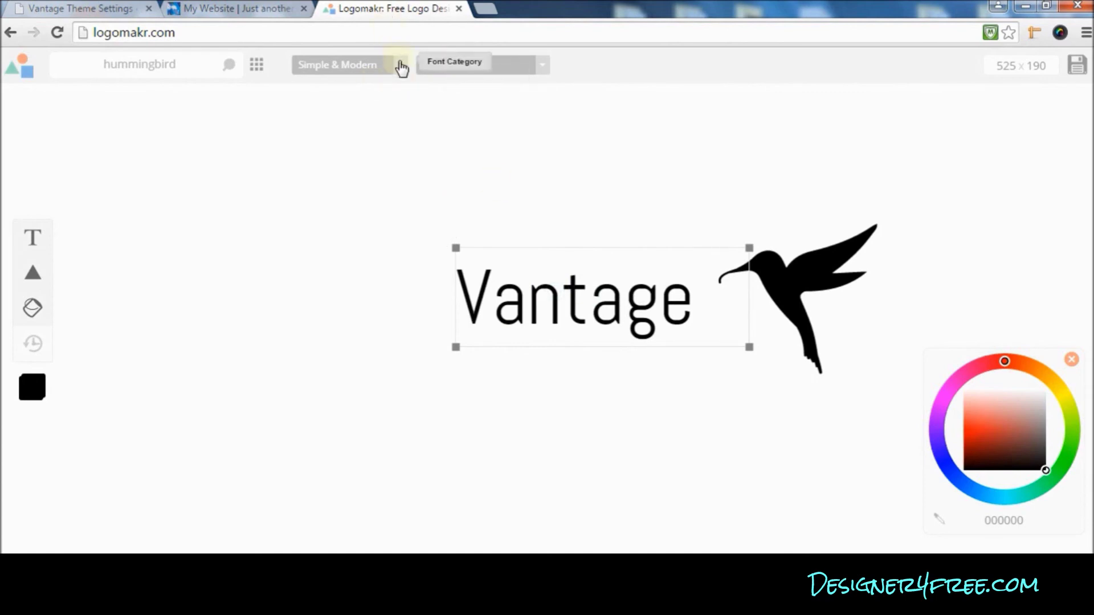
{"action": "left_click", "coordinate": [401, 66]}
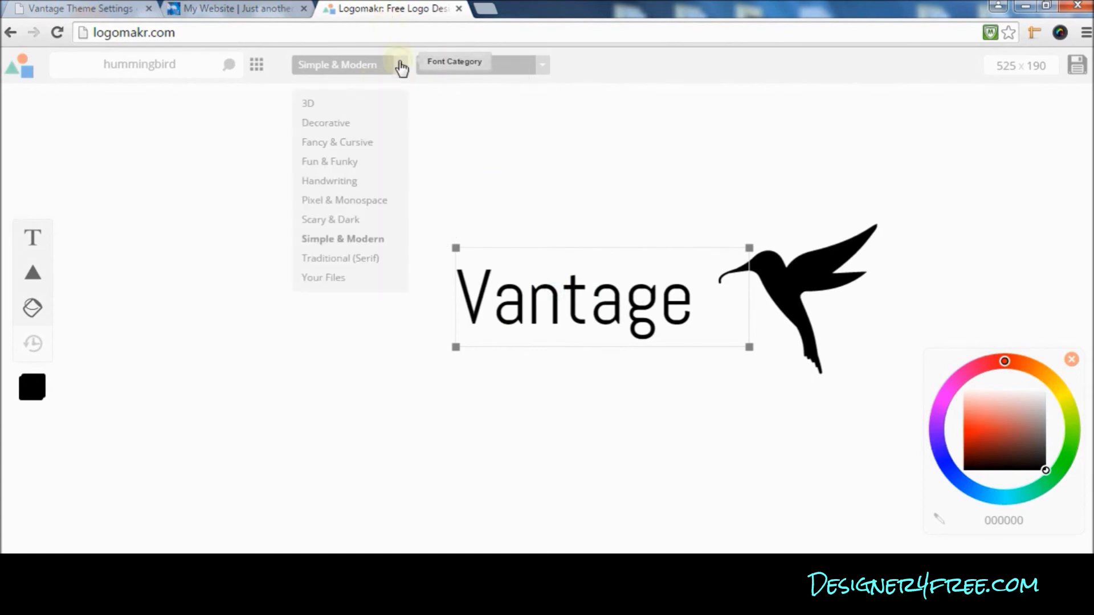
{"action": "left_click", "coordinate": [369, 70]}
{"action": "left_click", "coordinate": [399, 72]}
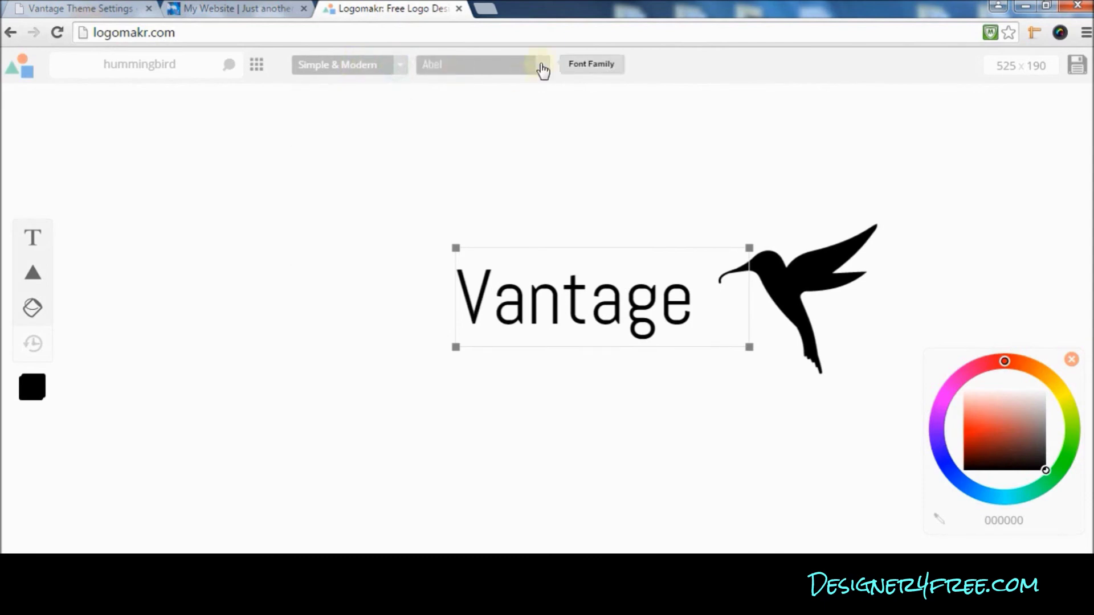
{"action": "left_click", "coordinate": [541, 67]}
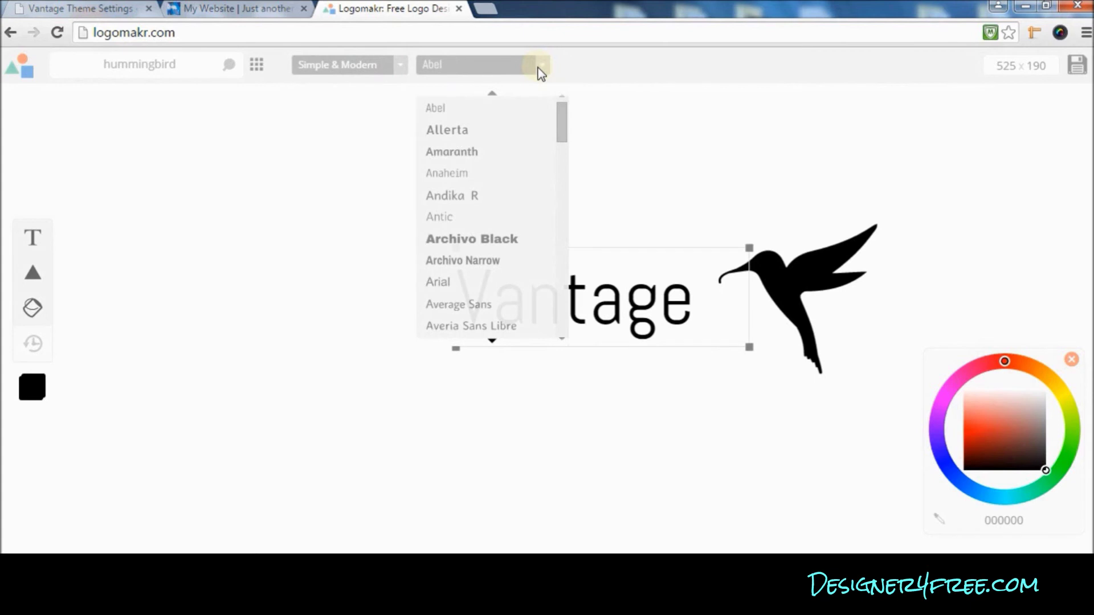
{"action": "scroll", "coordinate": [490, 225], "scroll_direction": "down", "scroll_amount": 3}
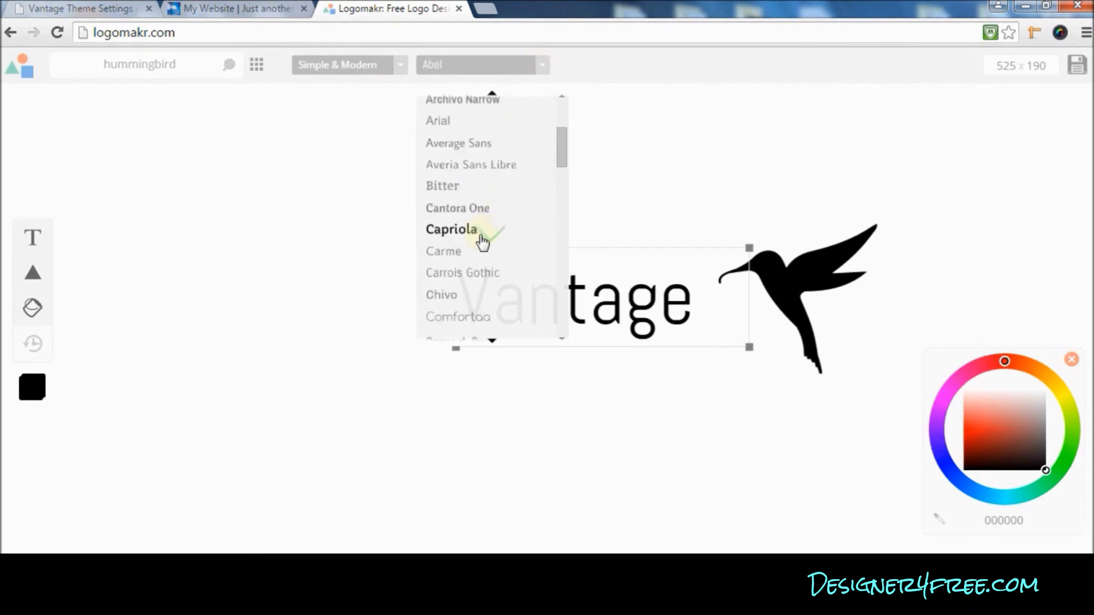
{"action": "scroll", "coordinate": [469, 263], "scroll_direction": "down", "scroll_amount": 2}
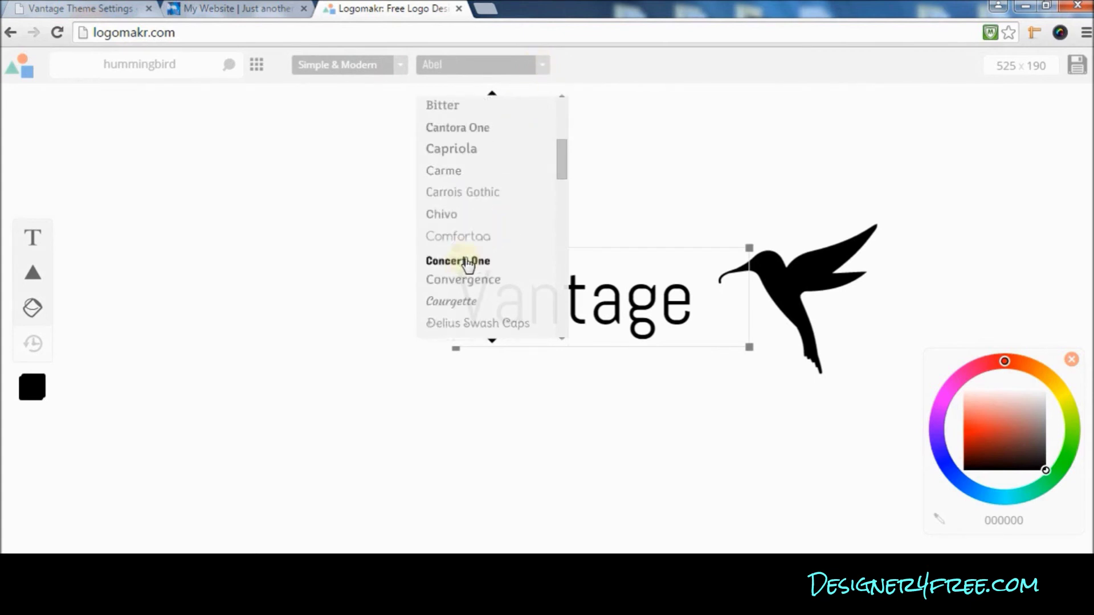
- Set the Vantage text to Comfortaa, enlarge it, and nudge it into position
{"action": "left_click", "coordinate": [470, 242]}
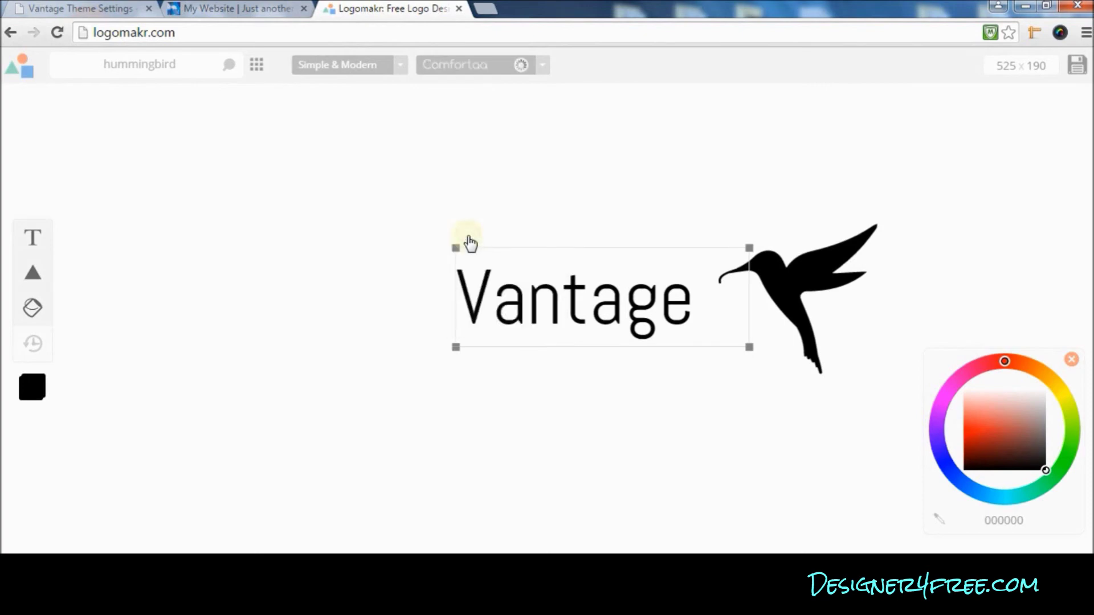
{"action": "mouse_move", "coordinate": [659, 296]}
{"action": "left_mouse_down"}
{"action": "mouse_move", "coordinate": [654, 318]}
{"action": "mouse_move", "coordinate": [691, 320]}
{"action": "mouse_move", "coordinate": [670, 314]}
{"action": "left_mouse_up"}
{"action": "double_click", "coordinate": [615, 312]}
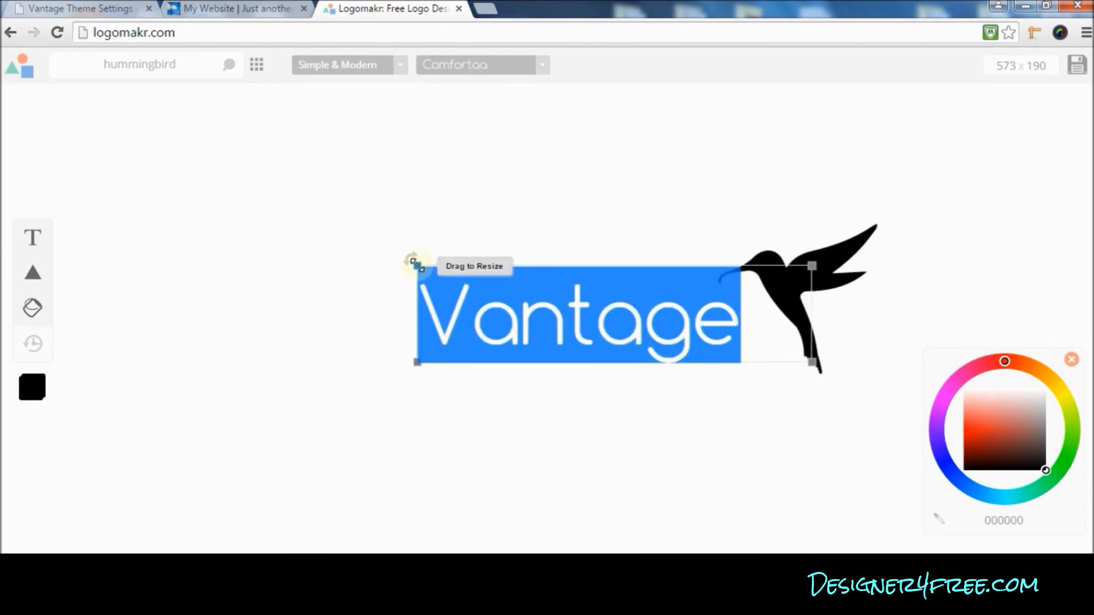
{"action": "left_click_drag", "start_coordinate": [416, 265], "coordinate": [344, 195]}
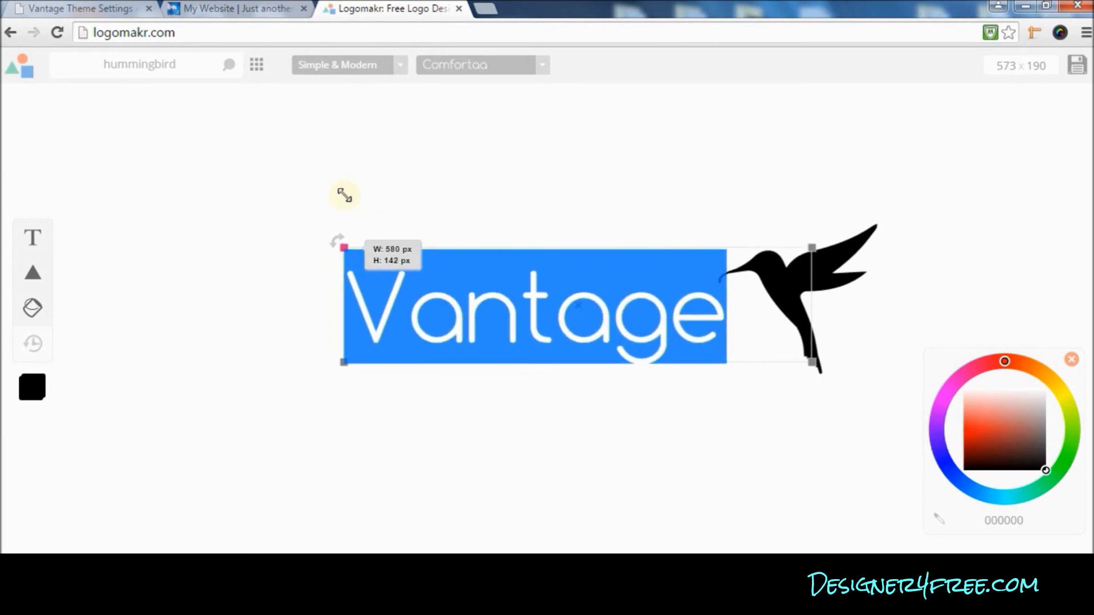
{"action": "left_click_drag", "start_coordinate": [344, 195], "coordinate": [344, 195]}
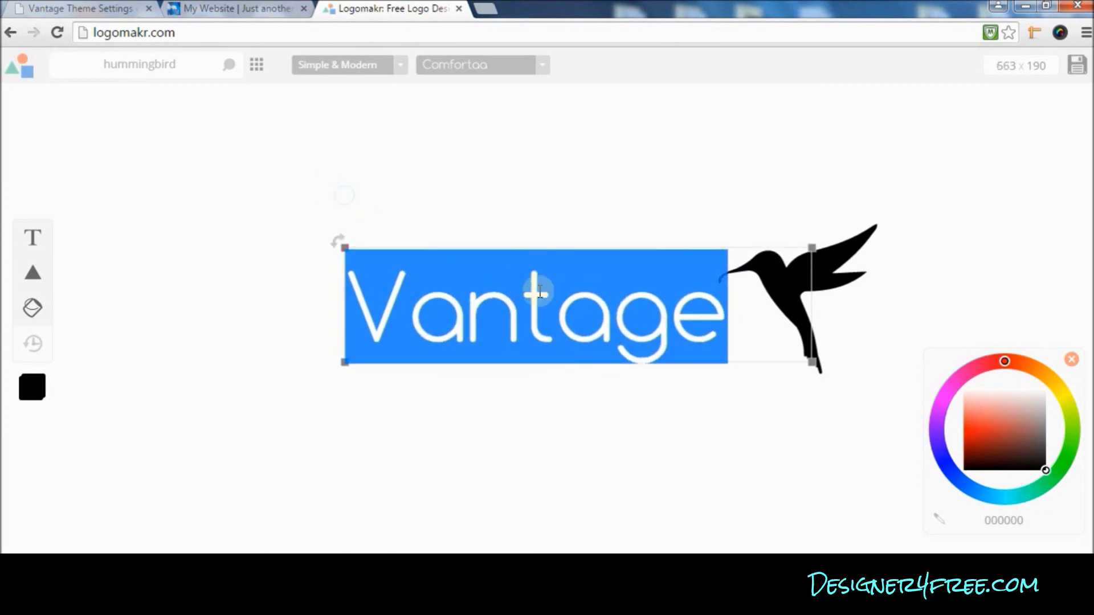
{"action": "left_click", "coordinate": [560, 121]}
{"action": "mouse_move", "coordinate": [567, 296]}
{"action": "left_mouse_down"}
{"action": "mouse_move", "coordinate": [586, 313]}
{"action": "mouse_move", "coordinate": [578, 309]}
{"action": "left_mouse_up"}
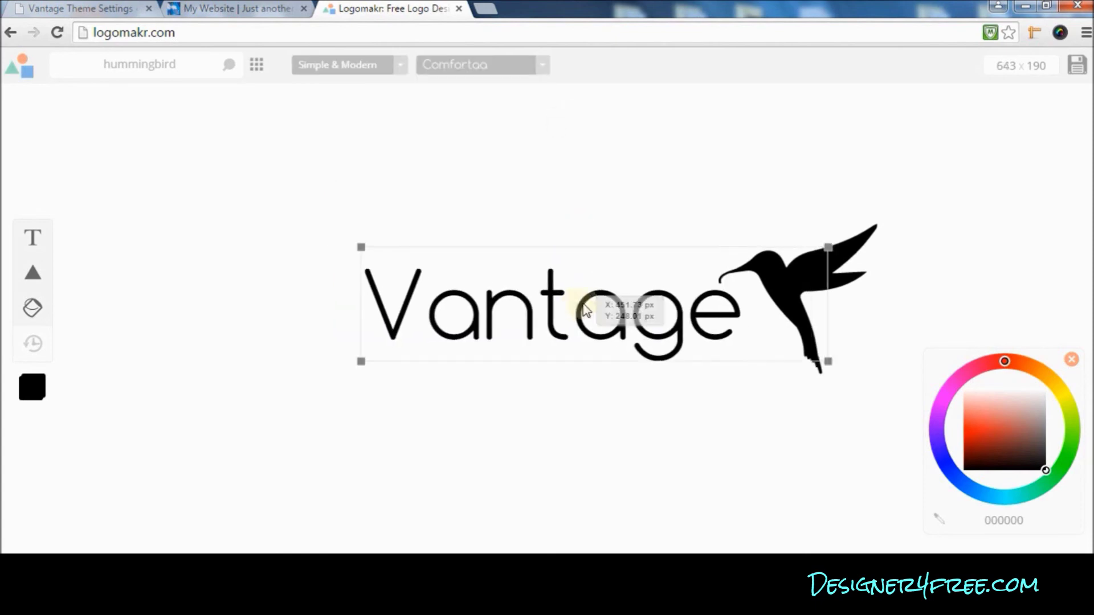
- Shrink the hummingbird to about 182 x 173 px and place it beside the end of Vantage
{"action": "left_click", "coordinate": [791, 292]}
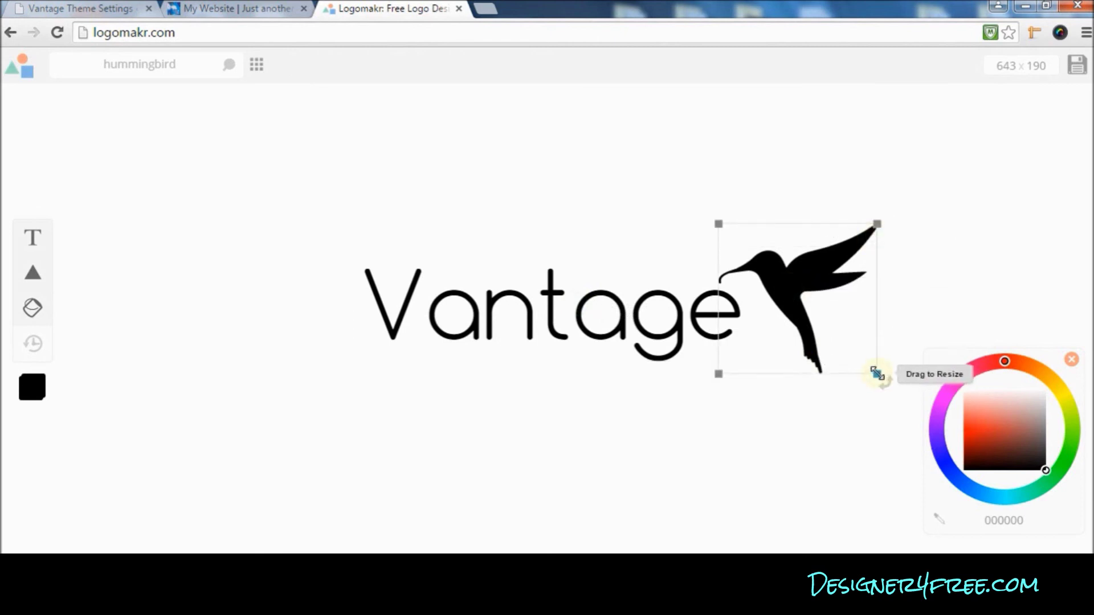
{"action": "left_click_drag", "start_coordinate": [877, 373], "coordinate": [865, 363]}
{"action": "left_click_drag", "start_coordinate": [820, 248], "coordinate": [814, 276]}
{"action": "left_click", "coordinate": [568, 294]}
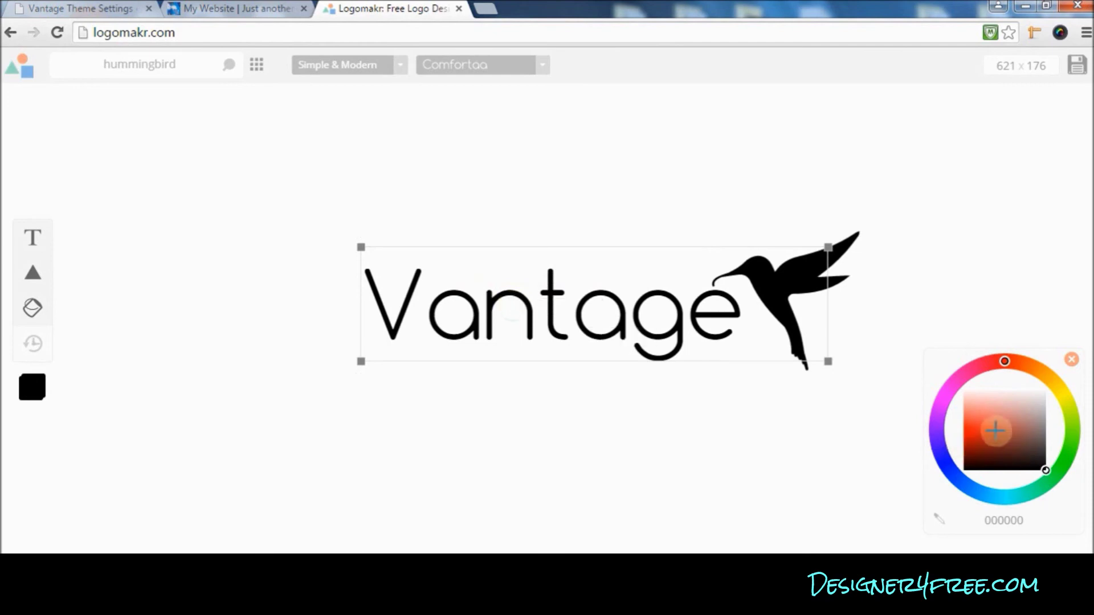
- Tint the Vantage text pale pink and the hummingbird green (07ff00), undoing a green trial on the text
{"action": "left_click_drag", "start_coordinate": [1026, 416], "coordinate": [1032, 397]}
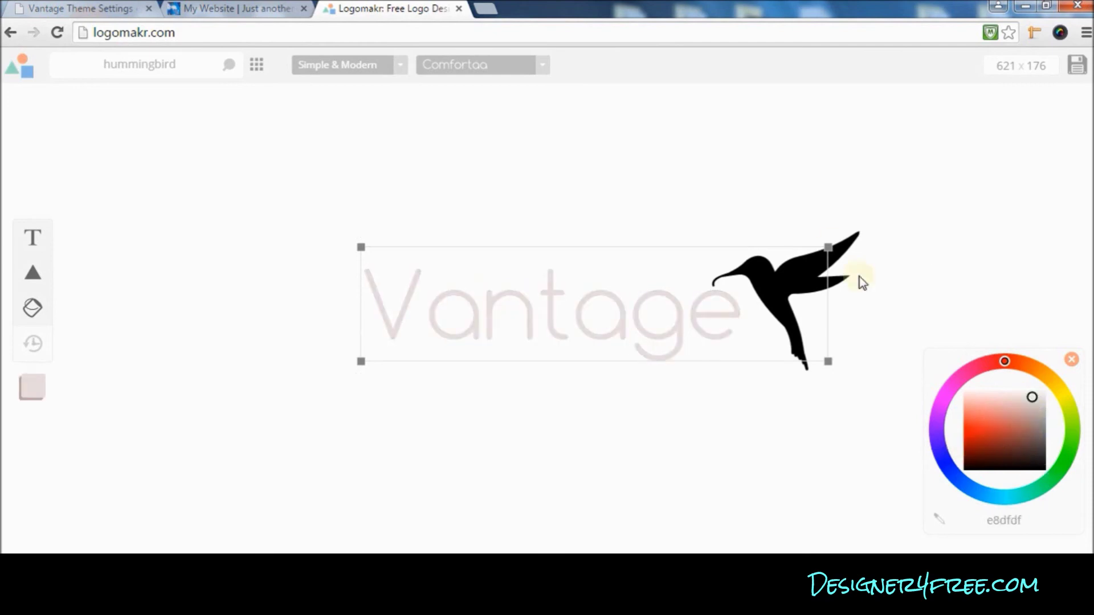
{"action": "left_click", "coordinate": [860, 185]}
{"action": "left_click", "coordinate": [857, 238]}
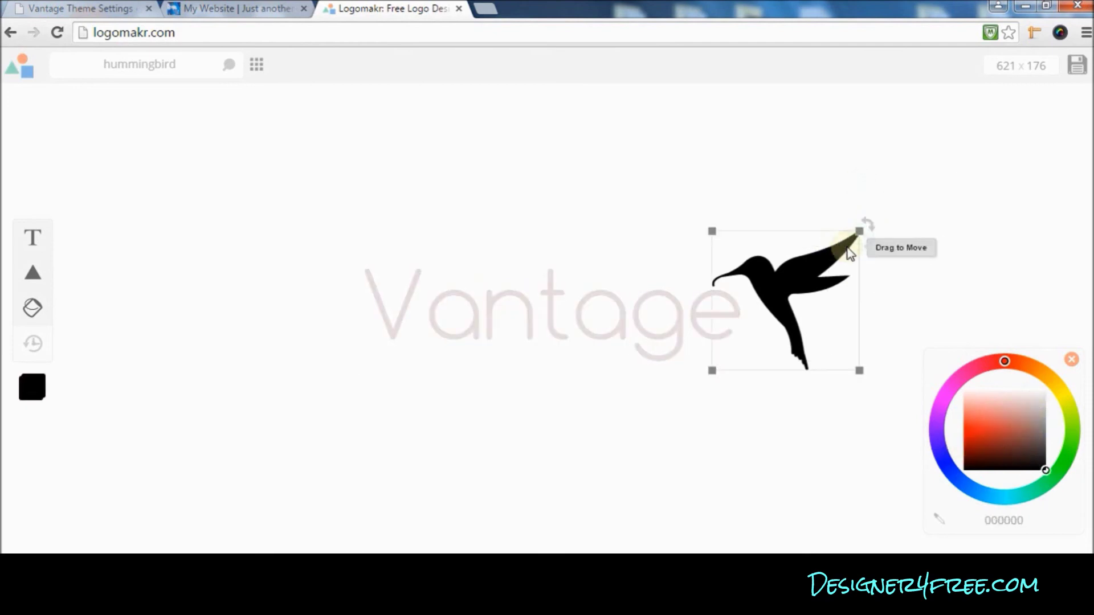
{"action": "left_click", "coordinate": [1065, 464]}
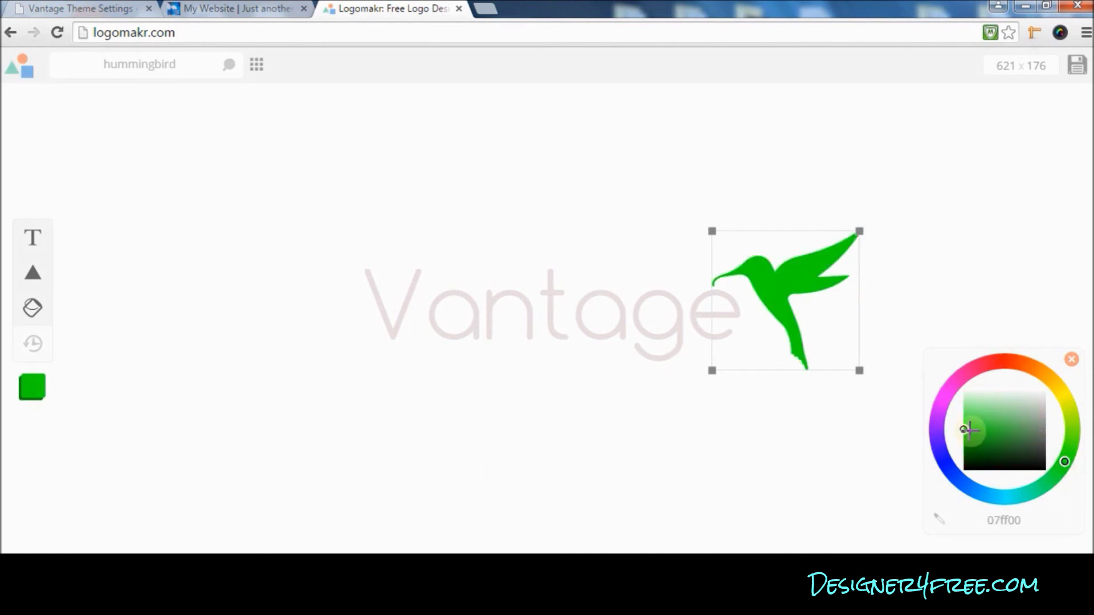
{"action": "left_click", "coordinate": [921, 166]}
{"action": "left_click", "coordinate": [973, 431]}
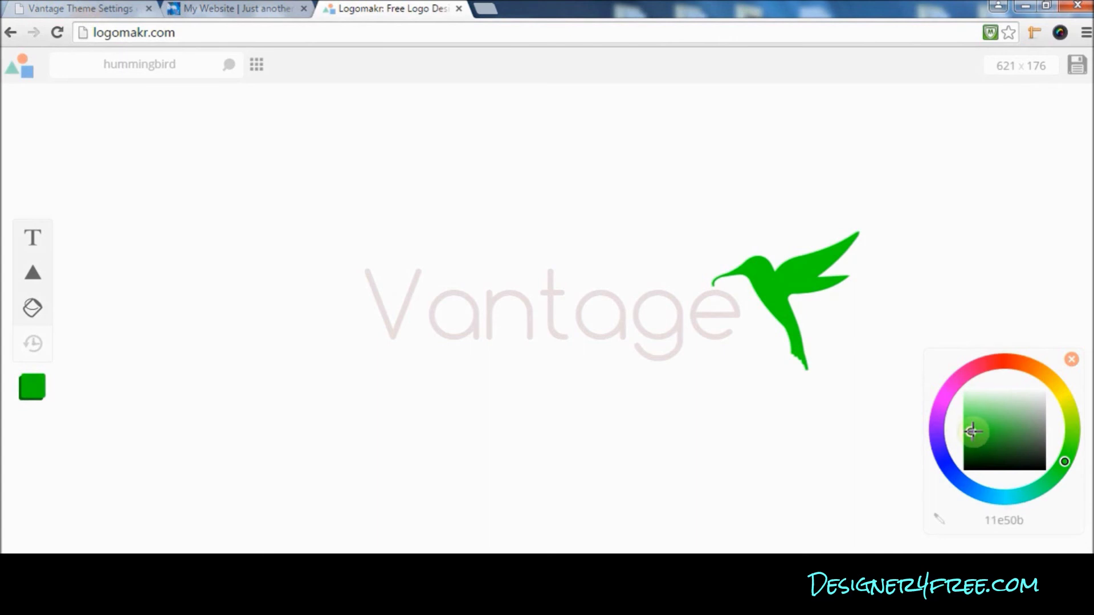
{"action": "left_click", "coordinate": [835, 269]}
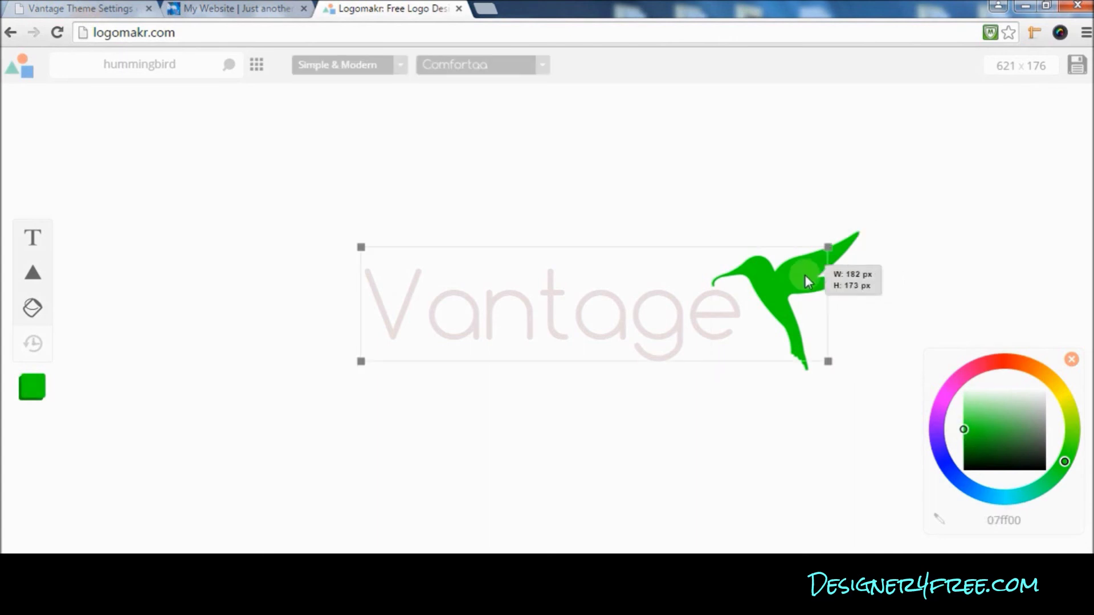
{"action": "left_click", "coordinate": [969, 432]}
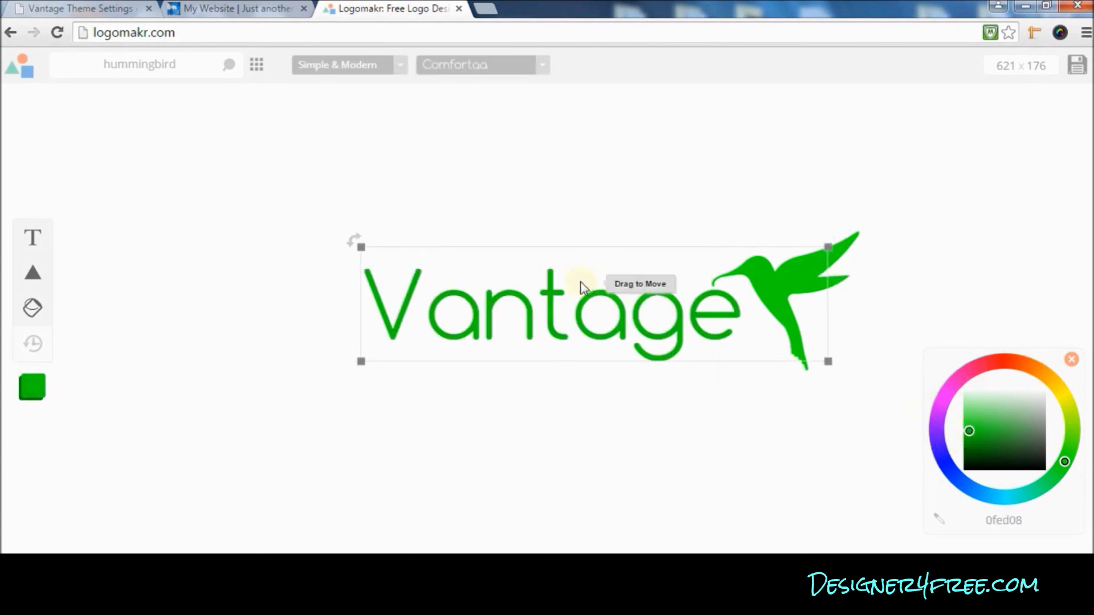
{"action": "left_click", "coordinate": [33, 344]}
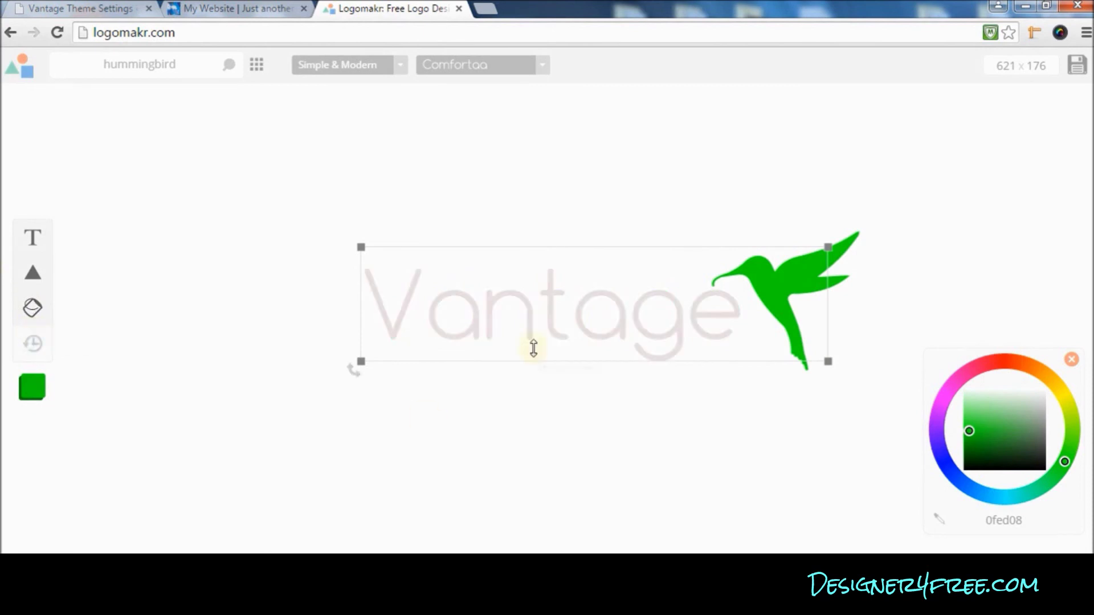
- Save the finished logo in Logomakr, dismiss the credits notice, and return to Vantage Theme Settings
{"action": "left_click", "coordinate": [853, 244]}
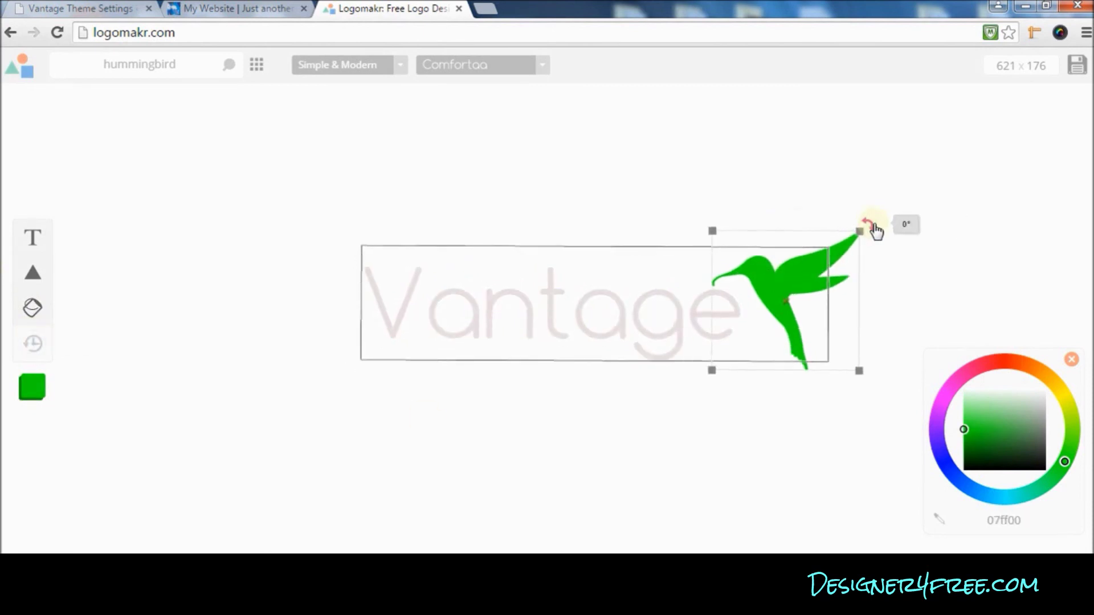
{"action": "left_click", "coordinate": [916, 227]}
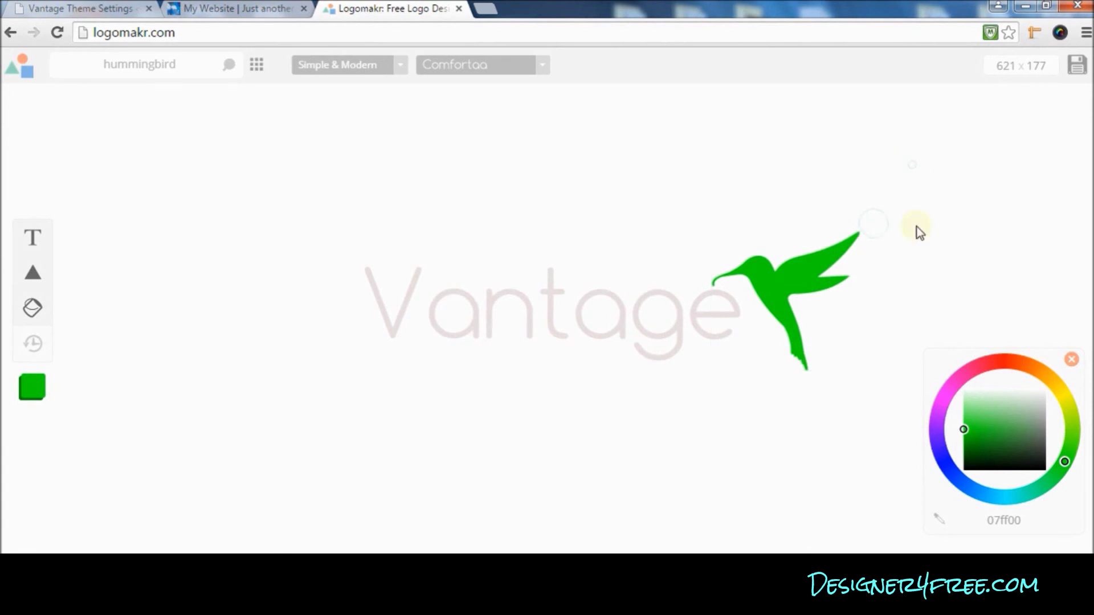
{"action": "left_click", "coordinate": [693, 303]}
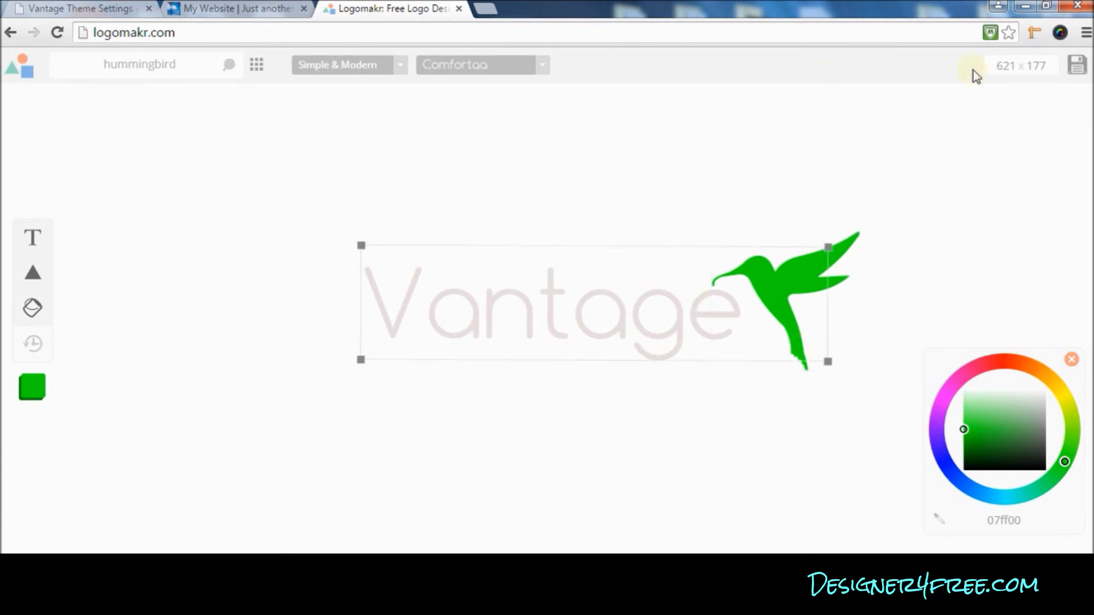
{"action": "left_click", "coordinate": [1081, 67]}
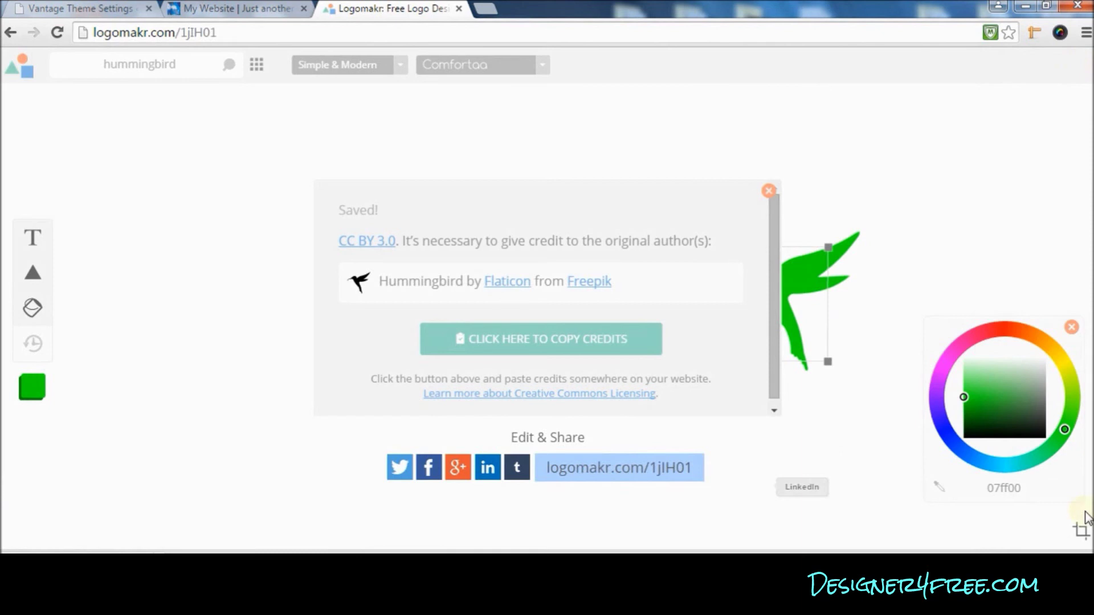
{"action": "left_click", "coordinate": [768, 192]}
{"action": "left_click", "coordinate": [671, 177]}
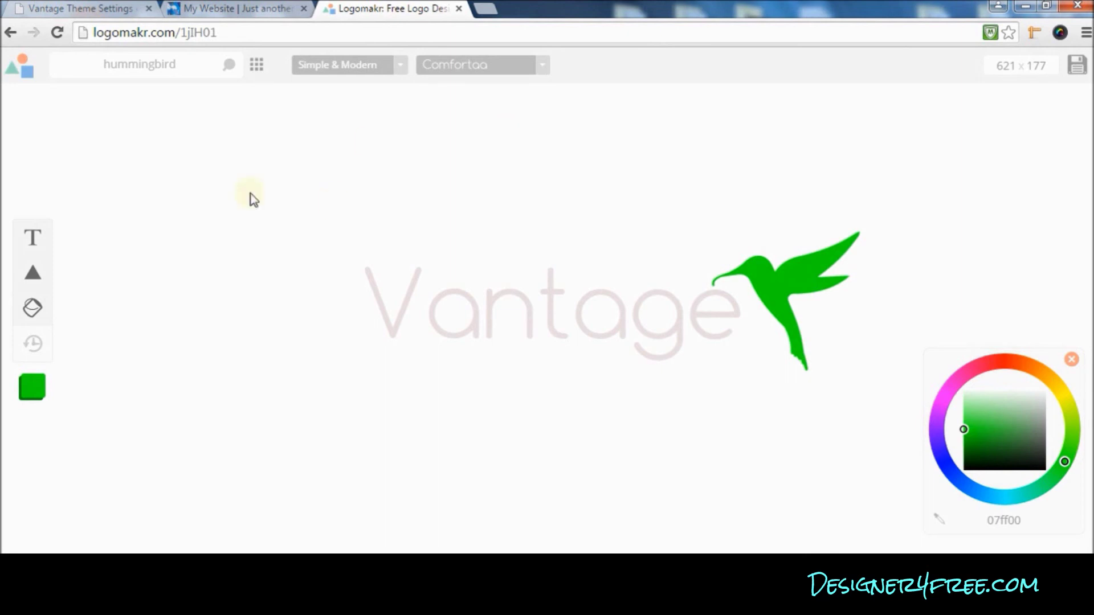
{"action": "left_click", "coordinate": [79, 7]}
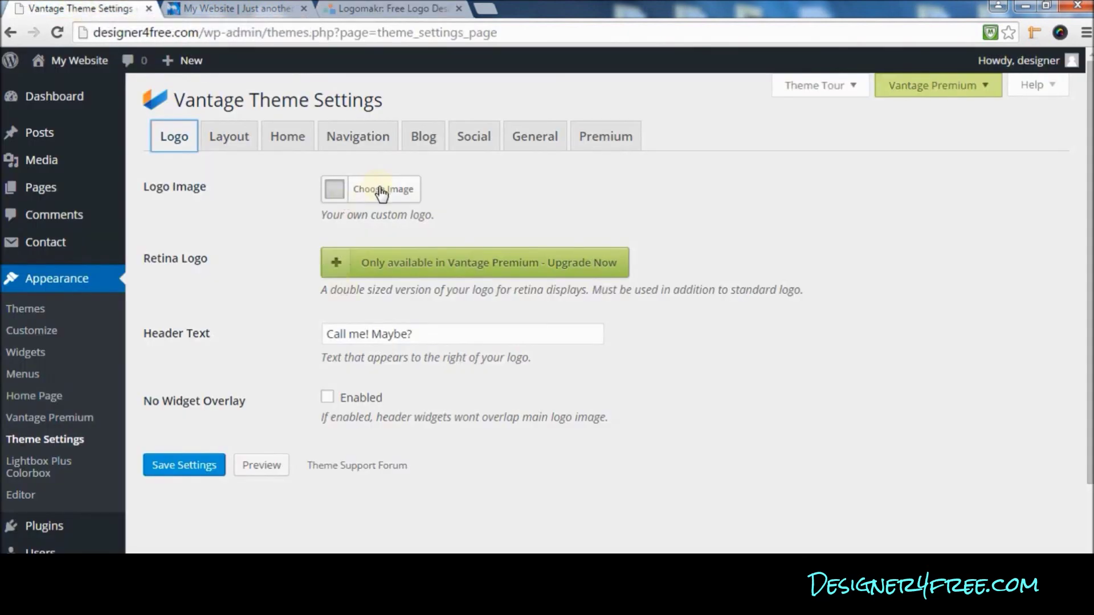
- Start a logo image upload and browse the desktop files for the logo
{"action": "left_click", "coordinate": [380, 193]}
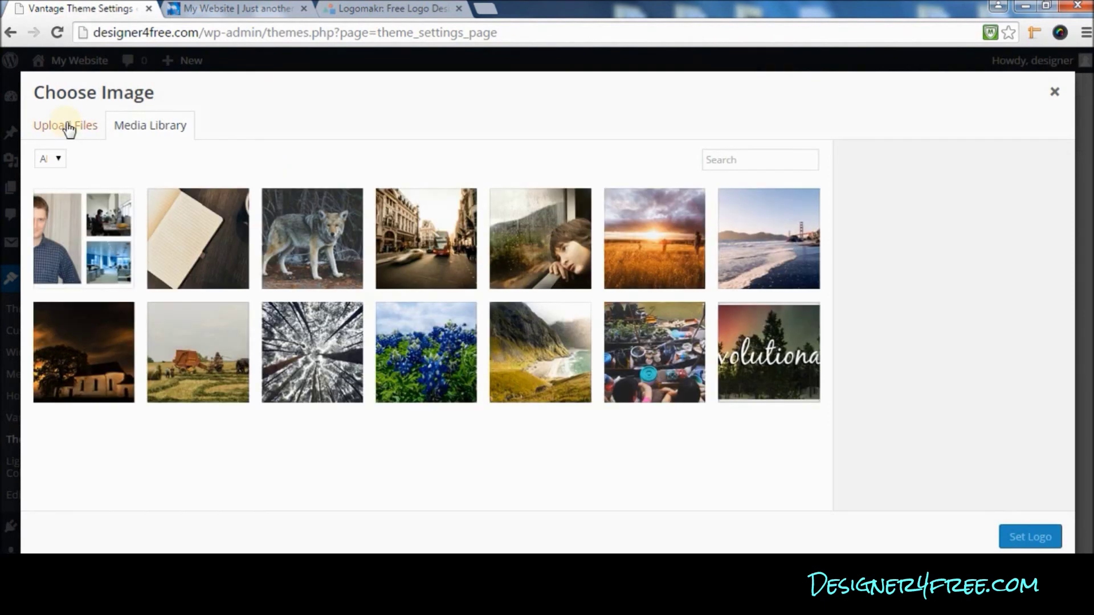
{"action": "left_click", "coordinate": [66, 127]}
{"action": "left_click", "coordinate": [573, 338]}
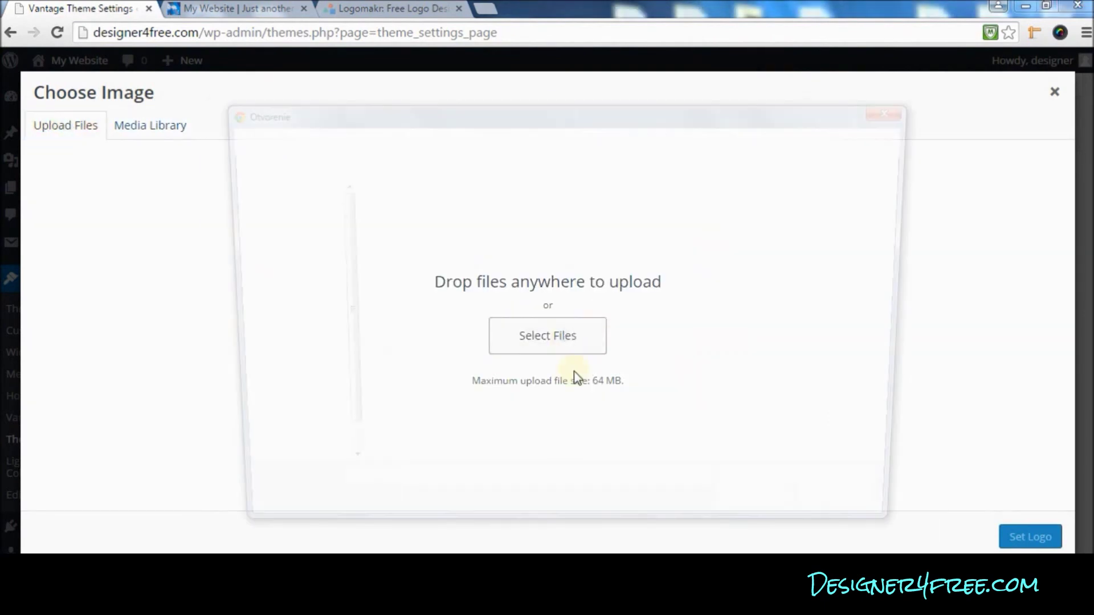
{"action": "left_click", "coordinate": [290, 225]}
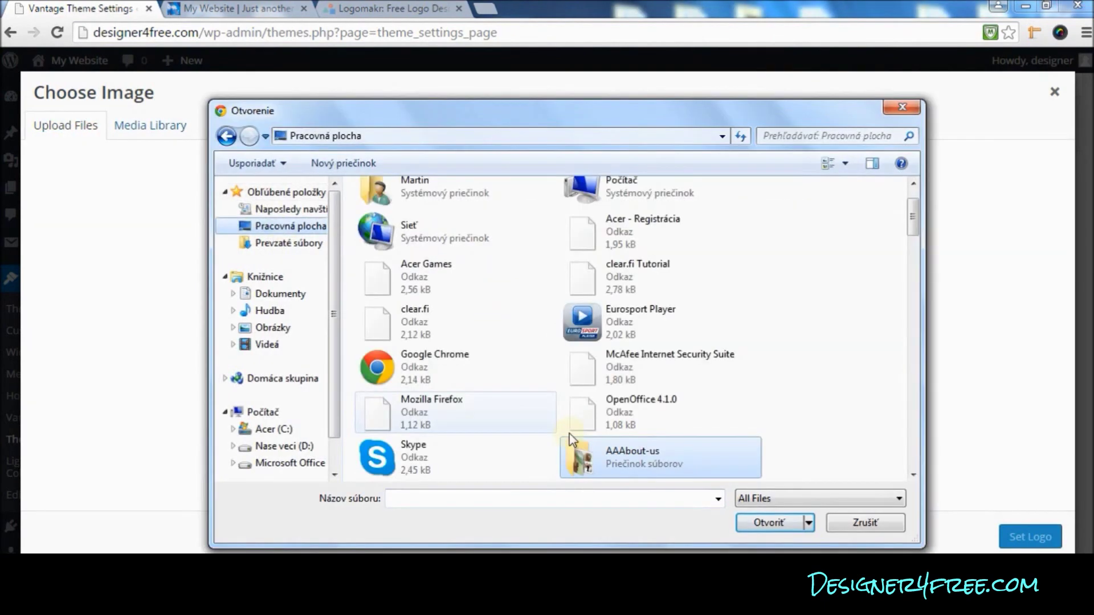
{"action": "left_click", "coordinate": [648, 293]}
{"action": "scroll", "coordinate": [648, 294], "scroll_direction": "down", "scroll_amount": 5}
- Upload Drawing (63), set it as the Vantage logo, and save the theme settings
{"action": "key", "text": "d"}
{"action": "key", "text": "d"}
{"action": "key", "text": "d"}
{"action": "key", "text": "d"}
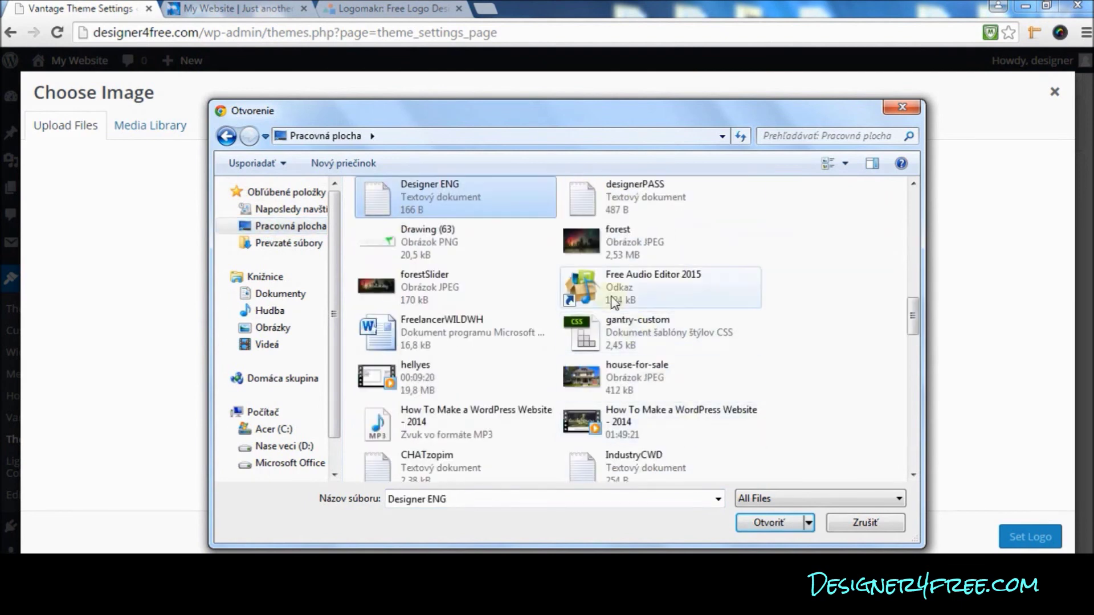
{"action": "key", "text": "d"}
{"action": "key", "text": "d"}
{"action": "key", "text": "d"}
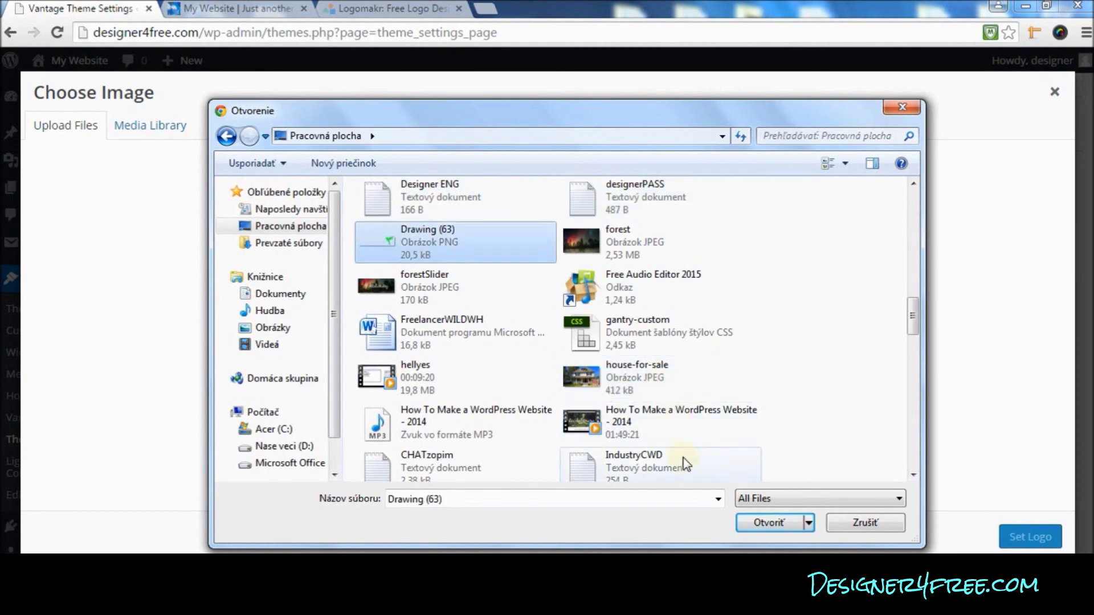
{"action": "key", "text": "d"}
{"action": "key", "text": "d"}
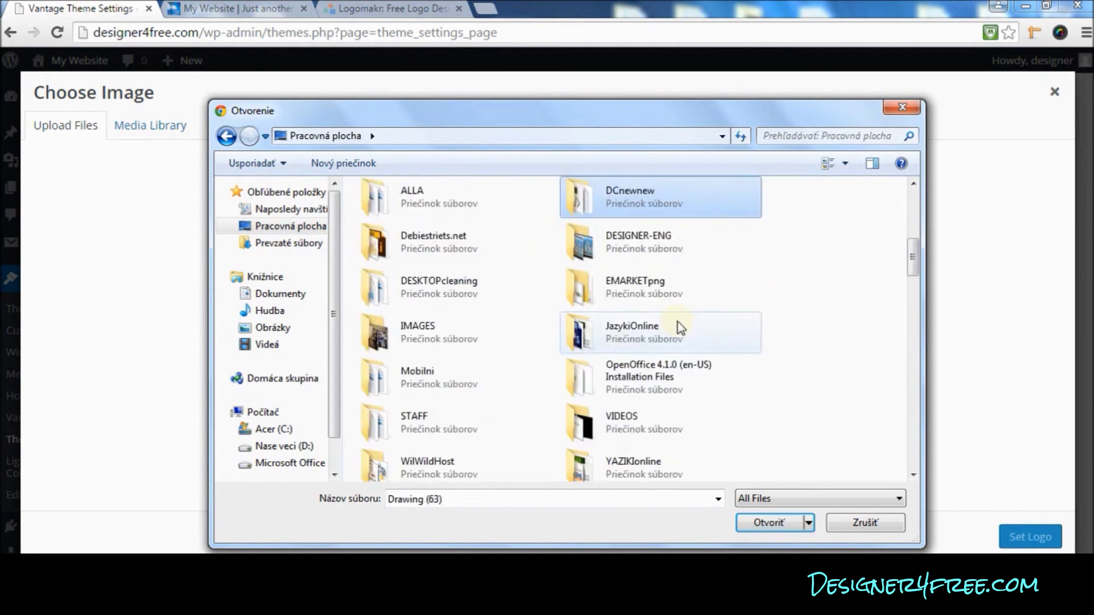
{"action": "key", "text": "d"}
{"action": "key", "text": "d"}
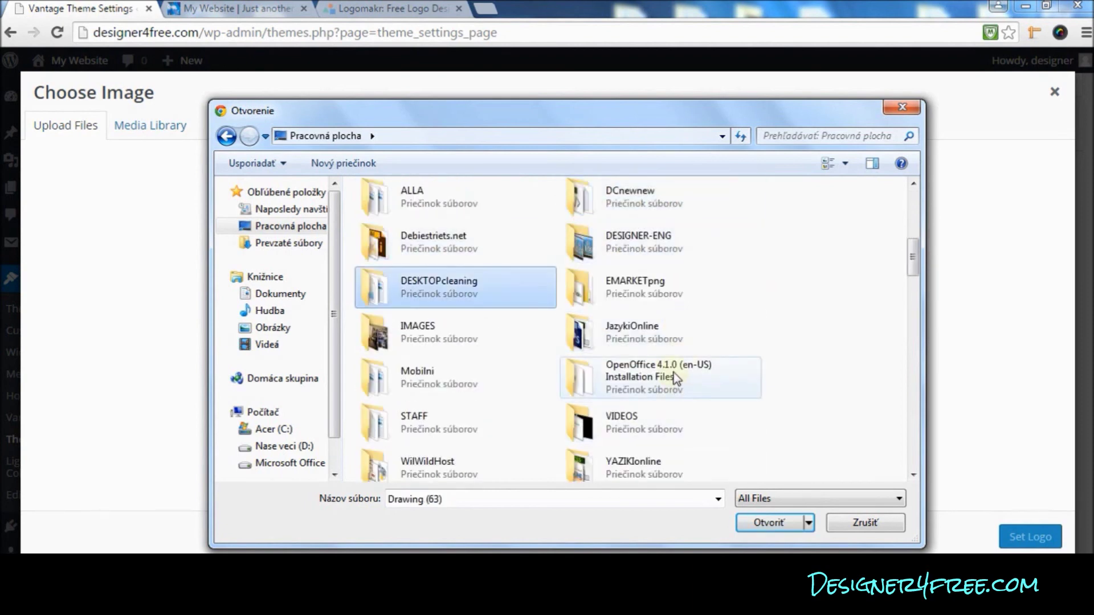
{"action": "key", "text": "d"}
{"action": "left_click", "coordinate": [430, 245]}
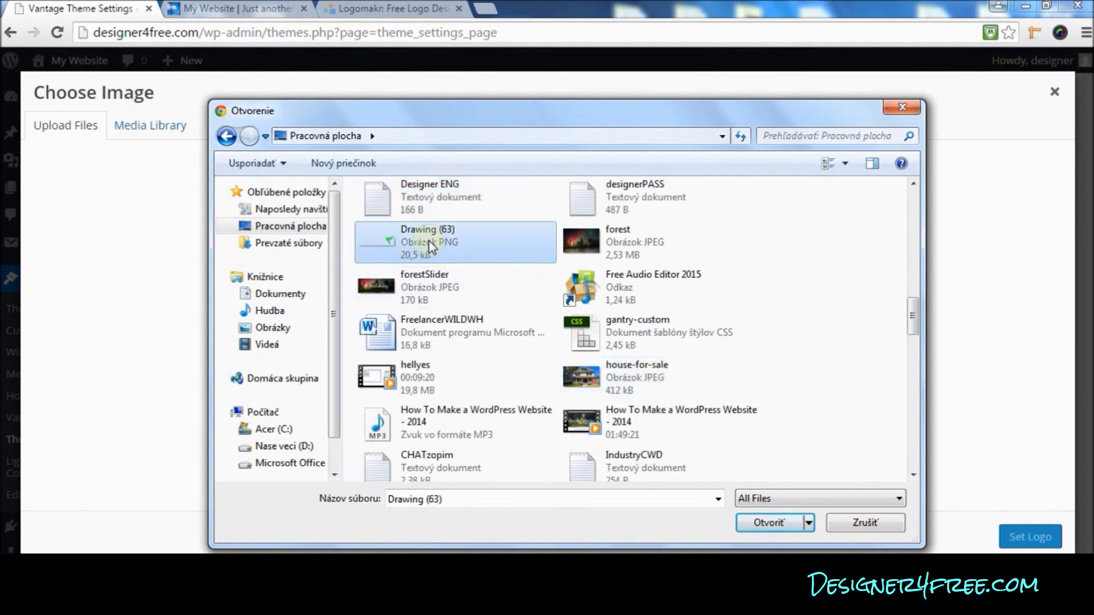
{"action": "double_click", "coordinate": [430, 245]}
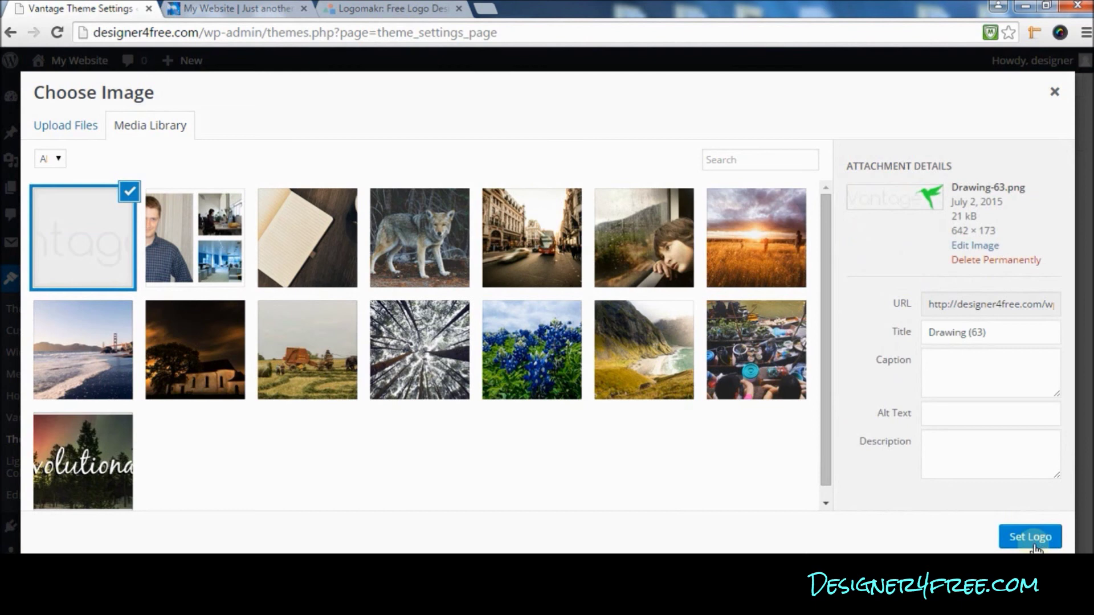
{"action": "left_click", "coordinate": [1034, 546]}
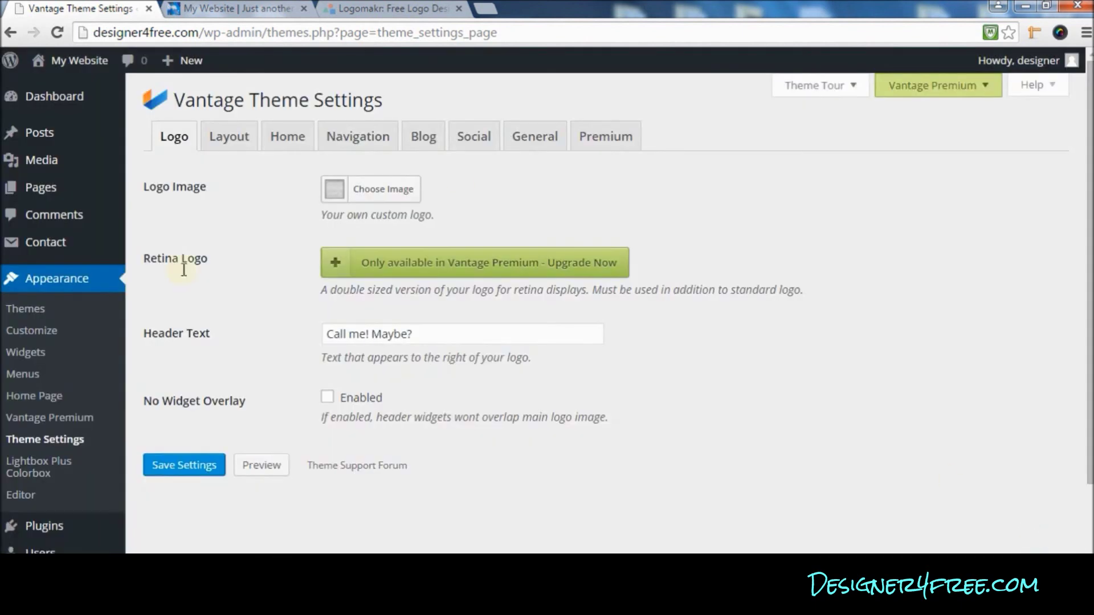
{"action": "left_click", "coordinate": [197, 476]}
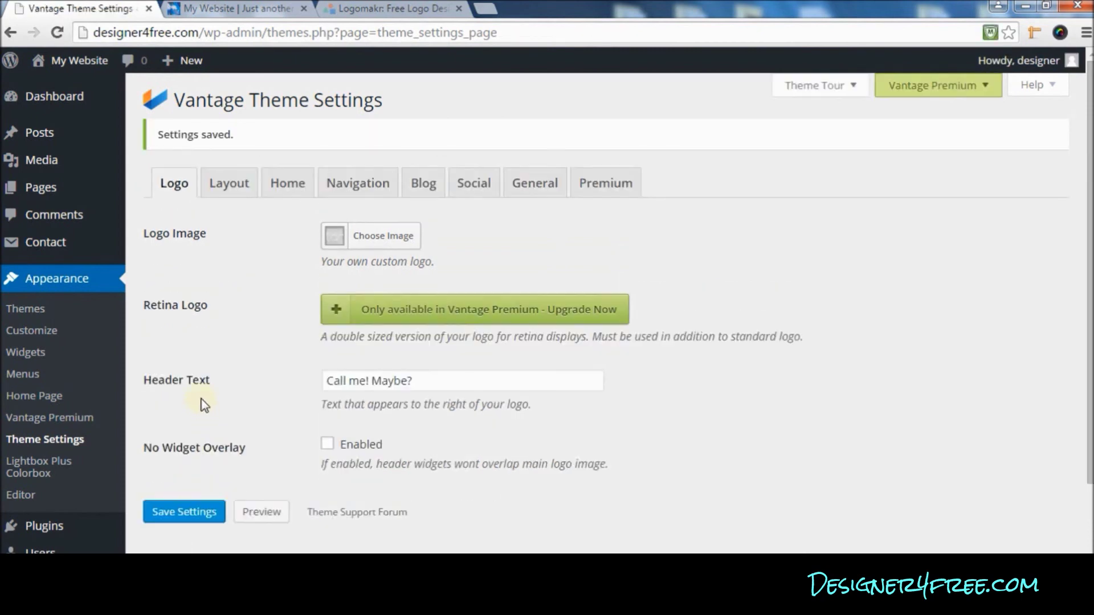
{"action": "left_click", "coordinate": [194, 8]}
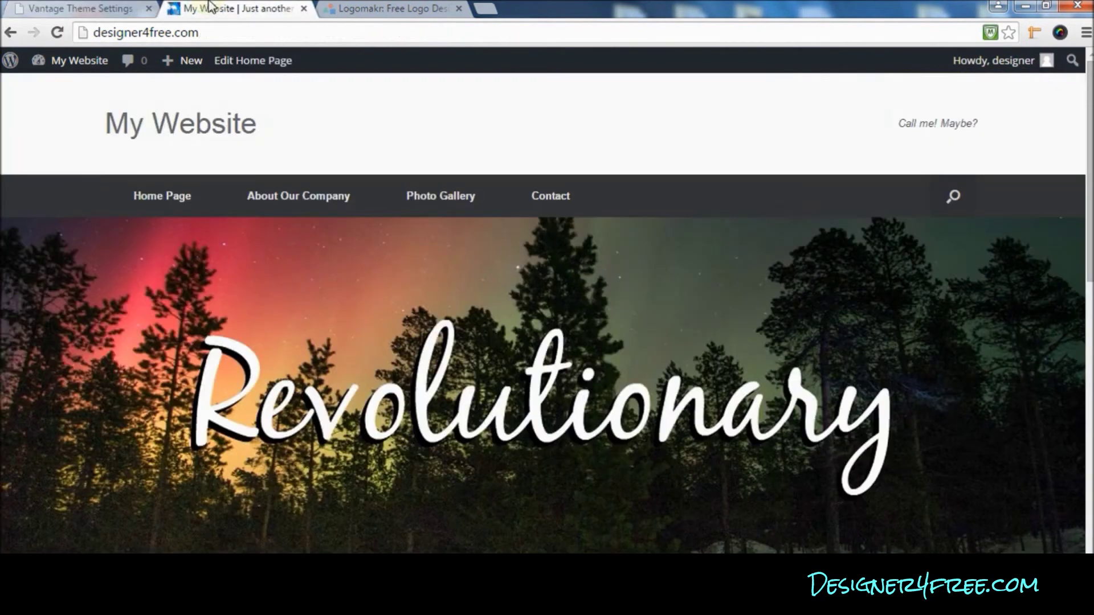
{"action": "key", "text": "F5"}
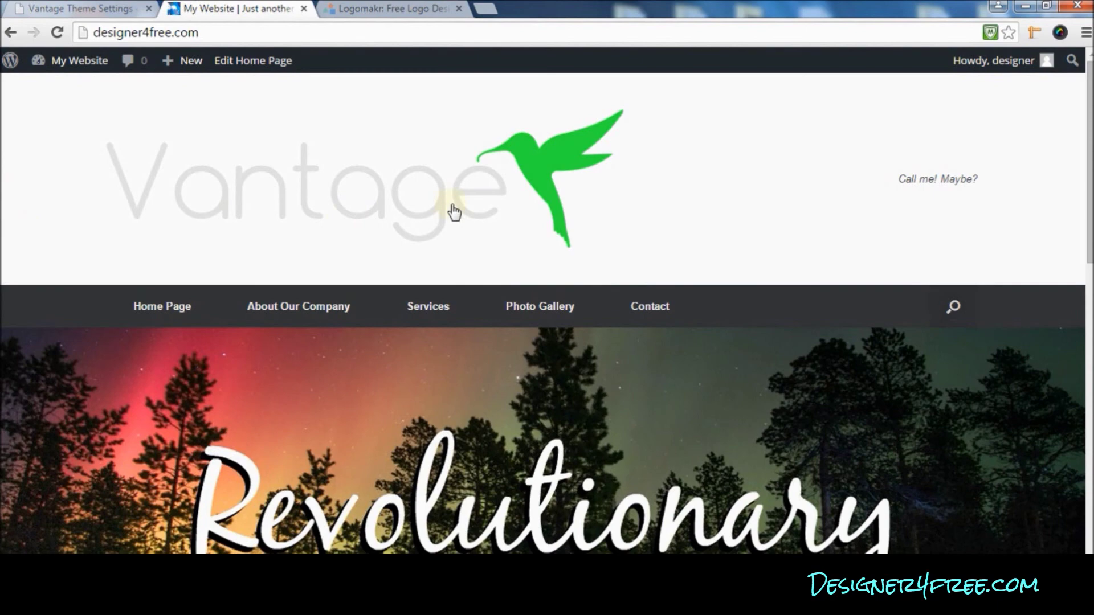
{"action": "scroll", "coordinate": [139, 336], "scroll_direction": "down", "scroll_amount": 3}
{"action": "scroll", "coordinate": [121, 361], "scroll_direction": "up", "scroll_amount": 3}
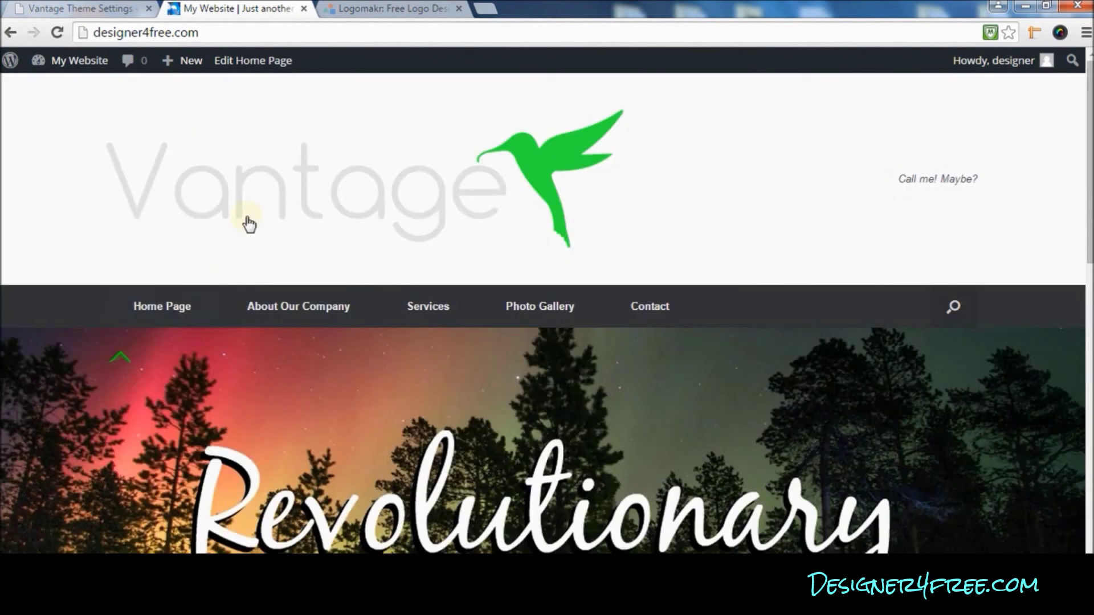
{"action": "left_click", "coordinate": [85, 7]}
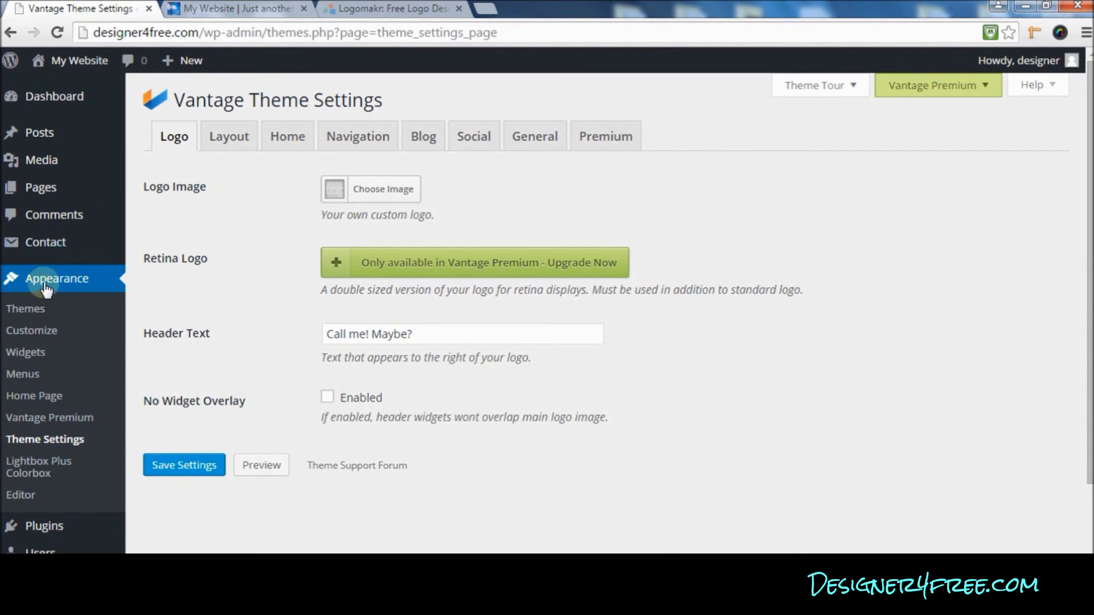
- Set Vantage's Masthead Layout to Logo In Menu on the Layout tab and save the settings
{"action": "left_click", "coordinate": [58, 446]}
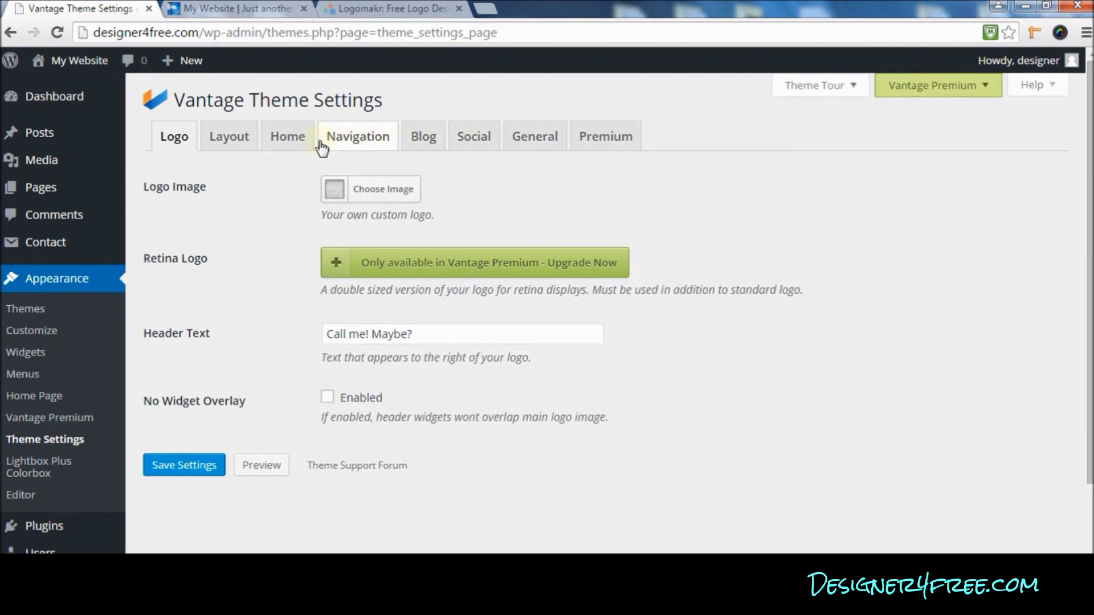
{"action": "left_click", "coordinate": [226, 139]}
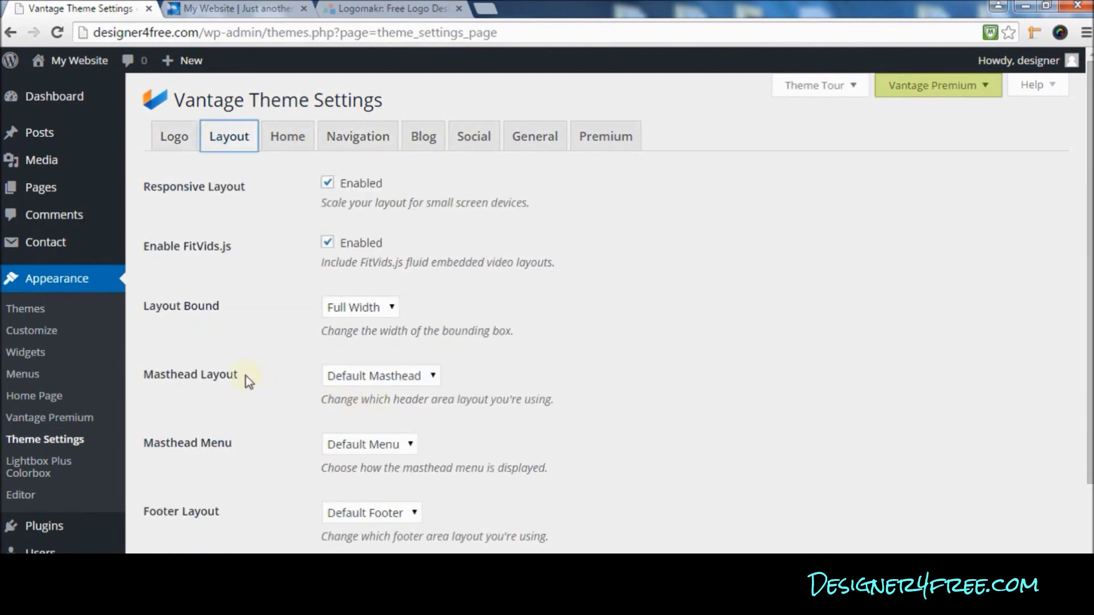
{"action": "left_click", "coordinate": [434, 377]}
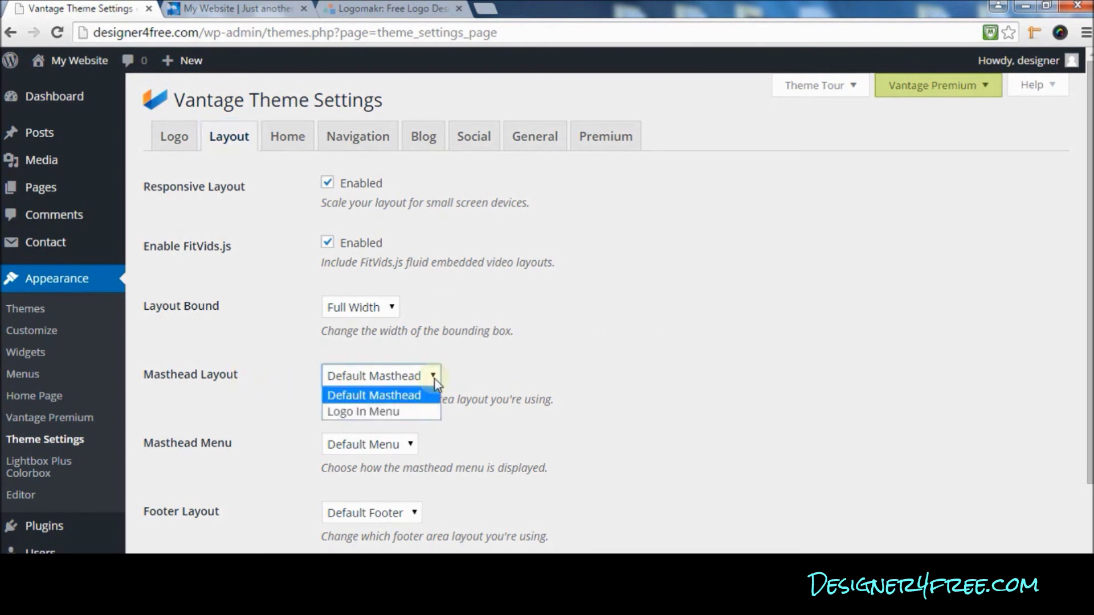
{"action": "left_click", "coordinate": [385, 416]}
{"action": "scroll", "coordinate": [215, 433], "scroll_direction": "down", "scroll_amount": 3}
{"action": "left_click", "coordinate": [197, 478]}
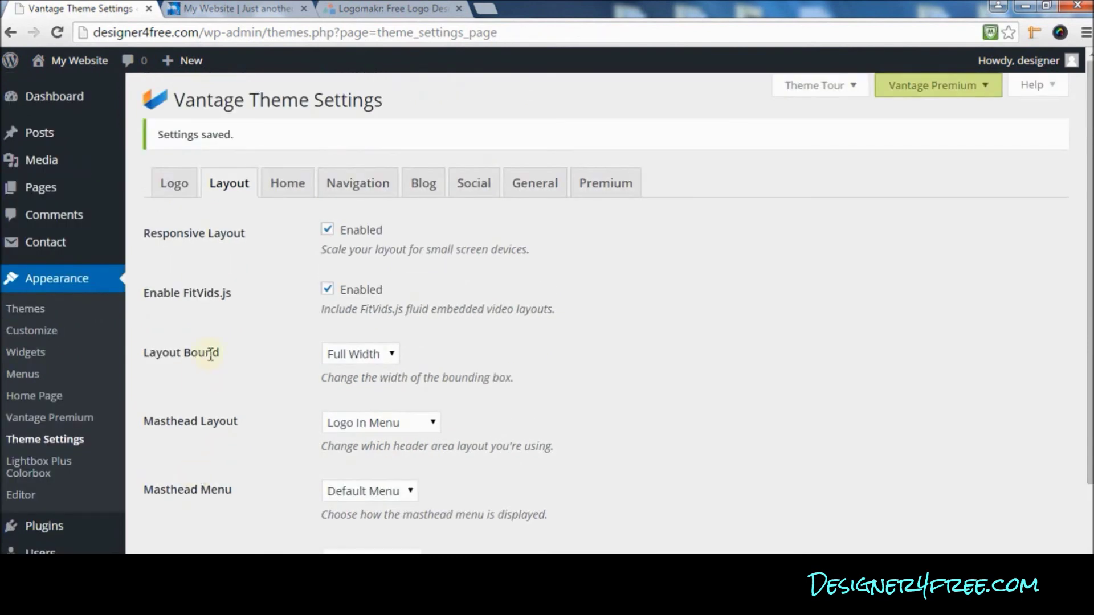
{"action": "left_click", "coordinate": [233, 8]}
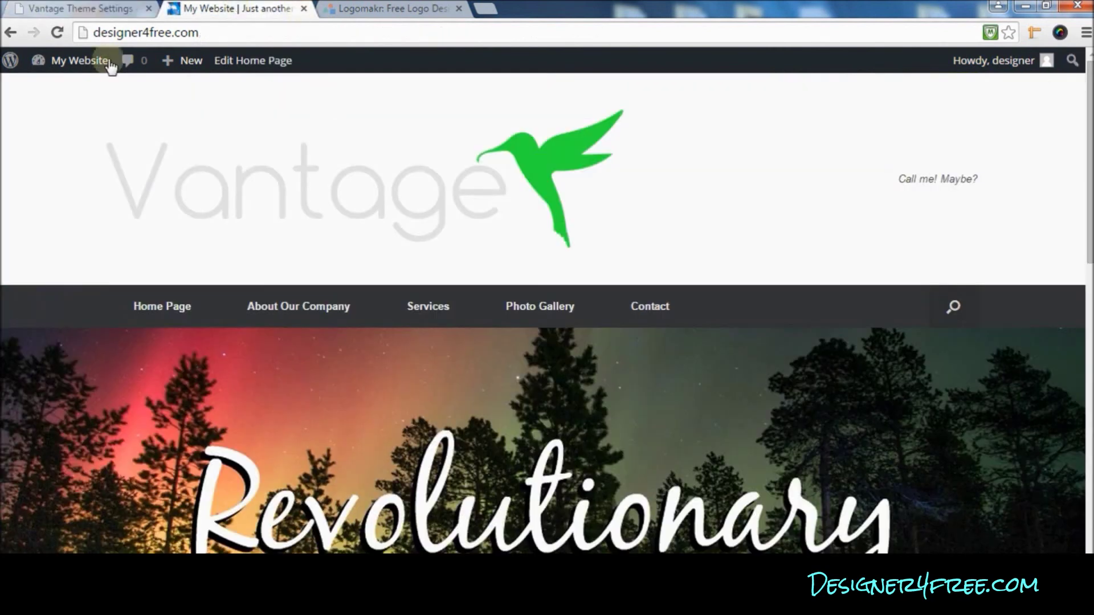
- Reload the live site and scroll through it to check the hummingbird logo in the menu bar
{"action": "left_click", "coordinate": [57, 32]}
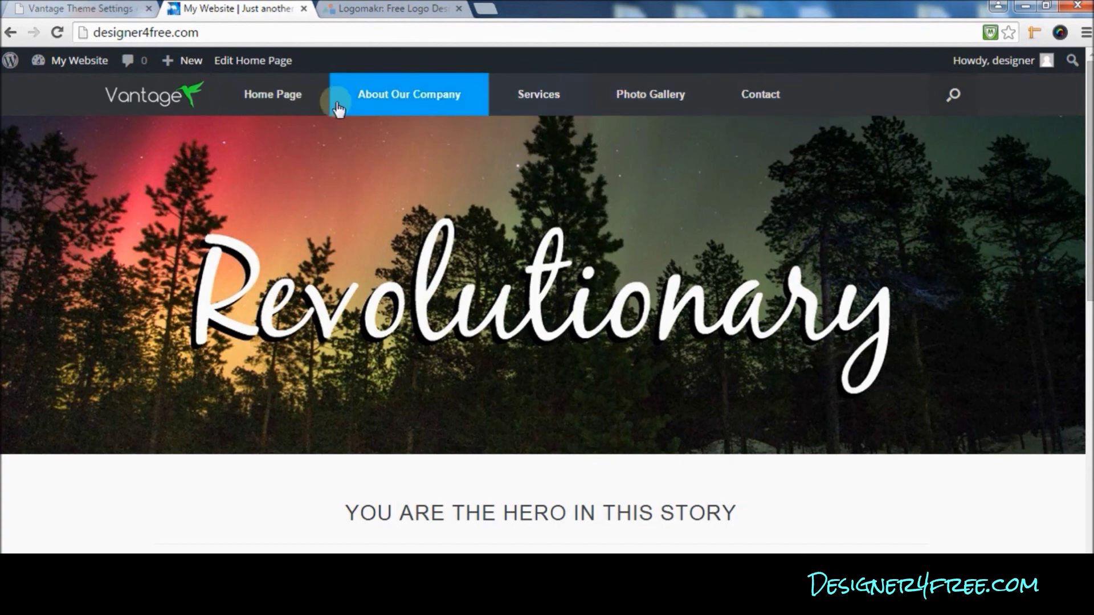
{"action": "scroll", "coordinate": [176, 367], "scroll_direction": "down", "scroll_amount": 8}
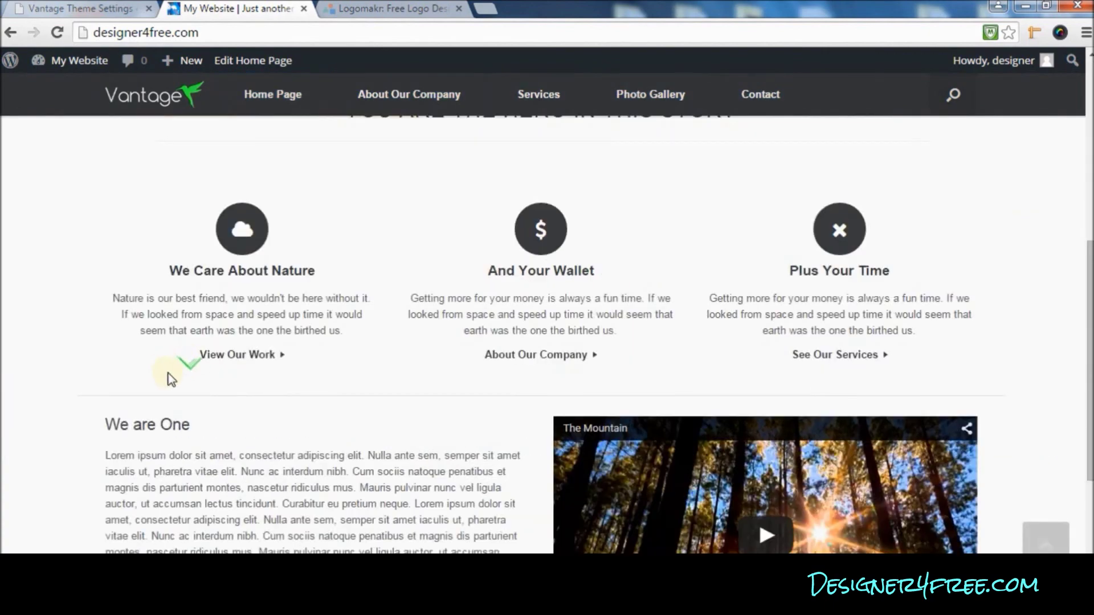
{"action": "scroll", "coordinate": [177, 366], "scroll_direction": "down", "scroll_amount": 3}
{"action": "scroll", "coordinate": [179, 367], "scroll_direction": "up", "scroll_amount": 1}
{"action": "scroll", "coordinate": [178, 373], "scroll_direction": "up", "scroll_amount": 10}
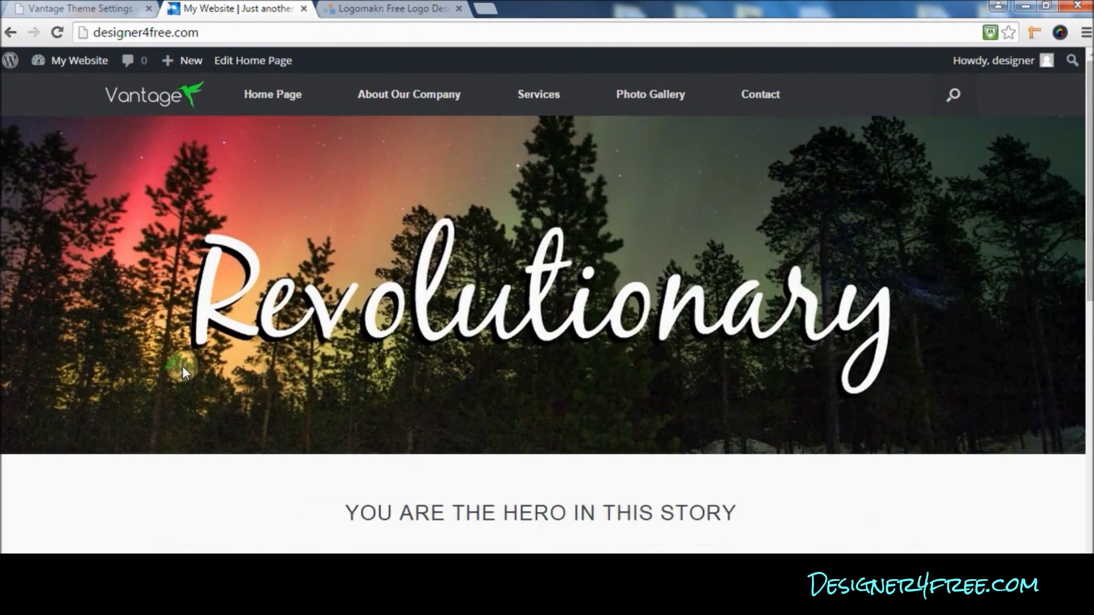
{"action": "scroll", "coordinate": [199, 351], "scroll_direction": "down", "scroll_amount": 10}
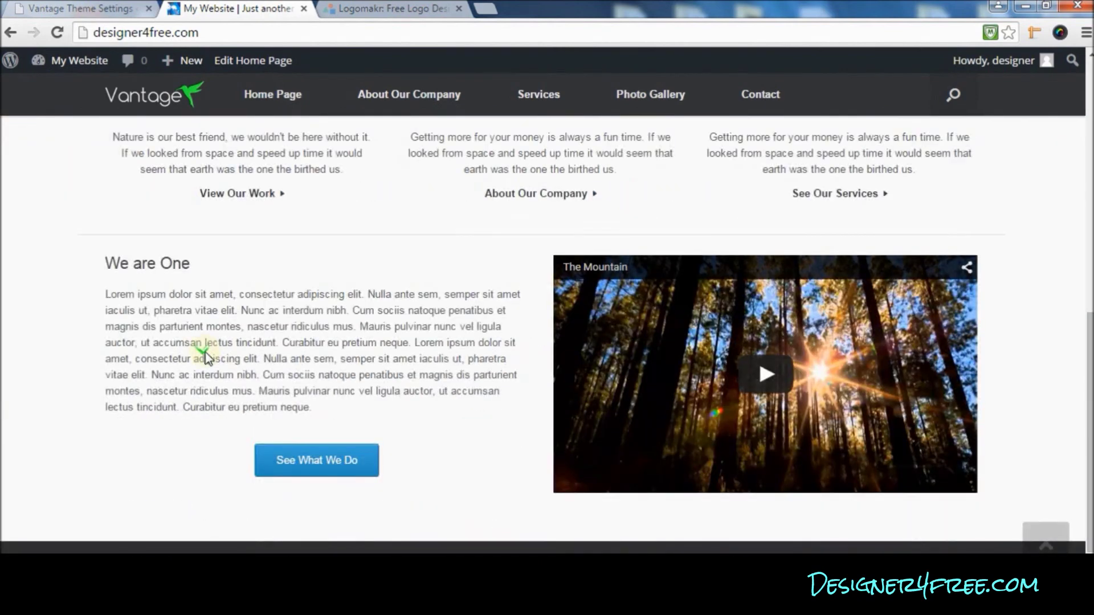
{"action": "scroll", "coordinate": [210, 347], "scroll_direction": "up", "scroll_amount": 10}
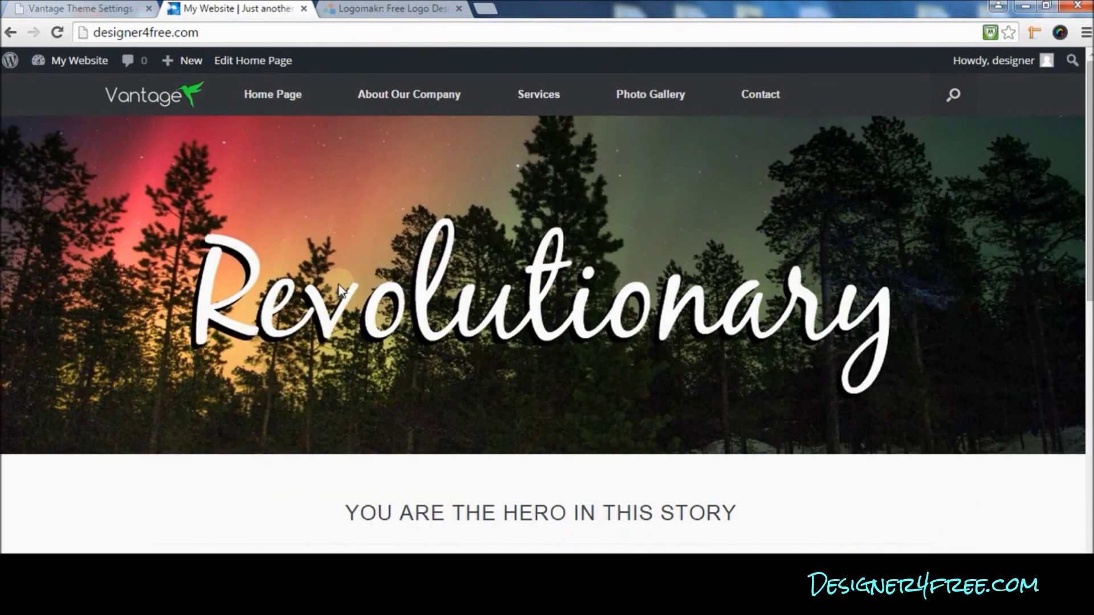
- Close the Logomakr tab and return to Vantage Theme Settings
{"action": "left_click", "coordinate": [459, 9]}
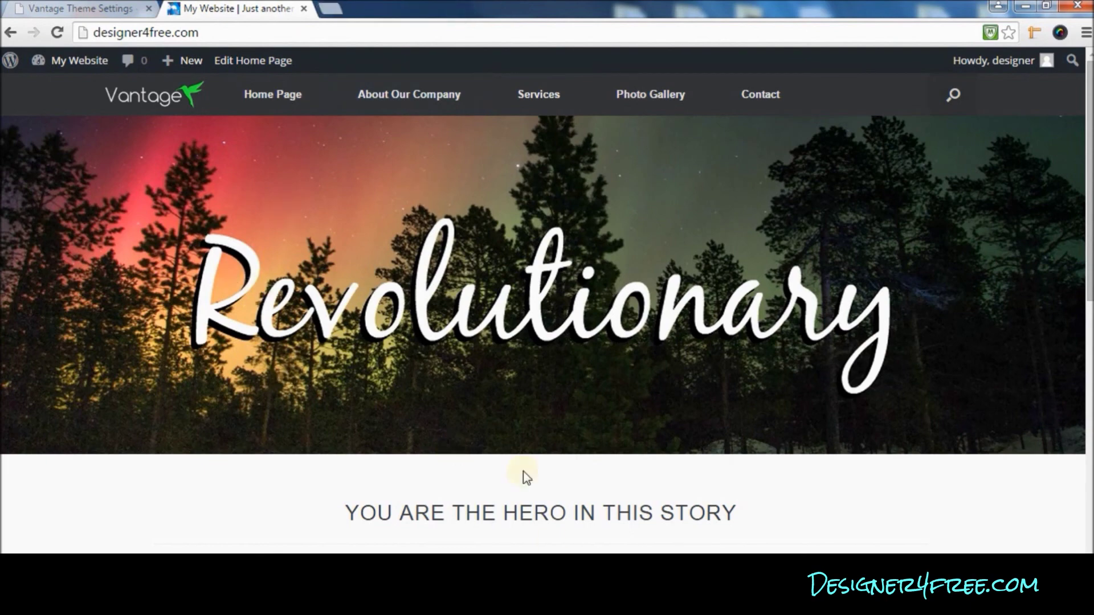
{"action": "scroll", "coordinate": [525, 478], "scroll_direction": "down", "scroll_amount": 10}
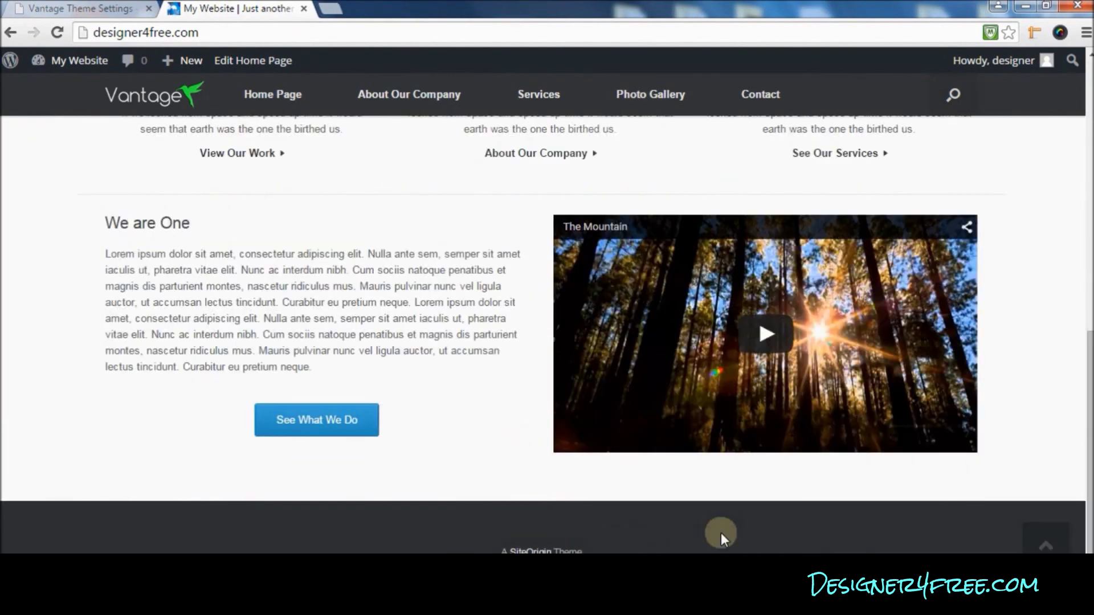
{"action": "scroll", "coordinate": [312, 364], "scroll_direction": "up", "scroll_amount": 10}
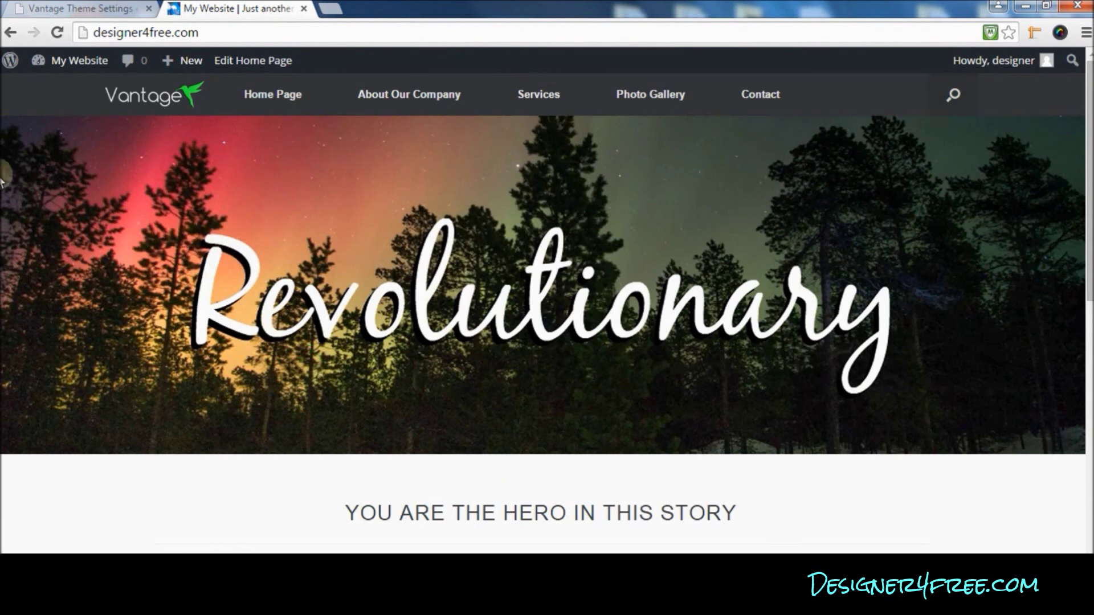
{"action": "left_click", "coordinate": [96, 11]}
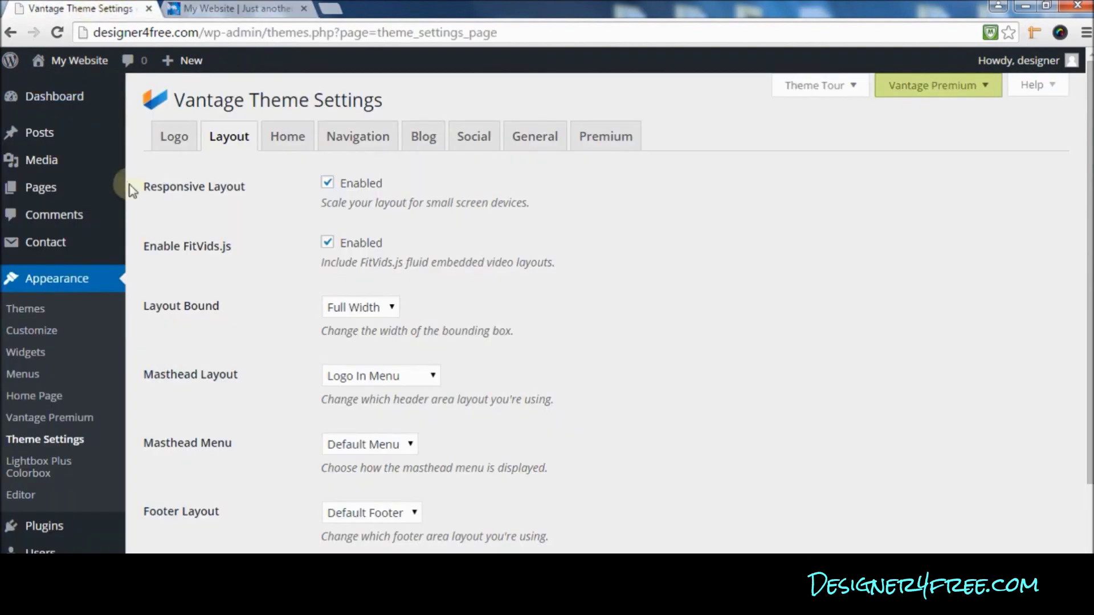
- Search new plugins for 'social media widget', then install and activate Social Media Widget
{"action": "scroll", "coordinate": [35, 454], "scroll_direction": "down", "scroll_amount": 1}
{"action": "left_click", "coordinate": [43, 450]}
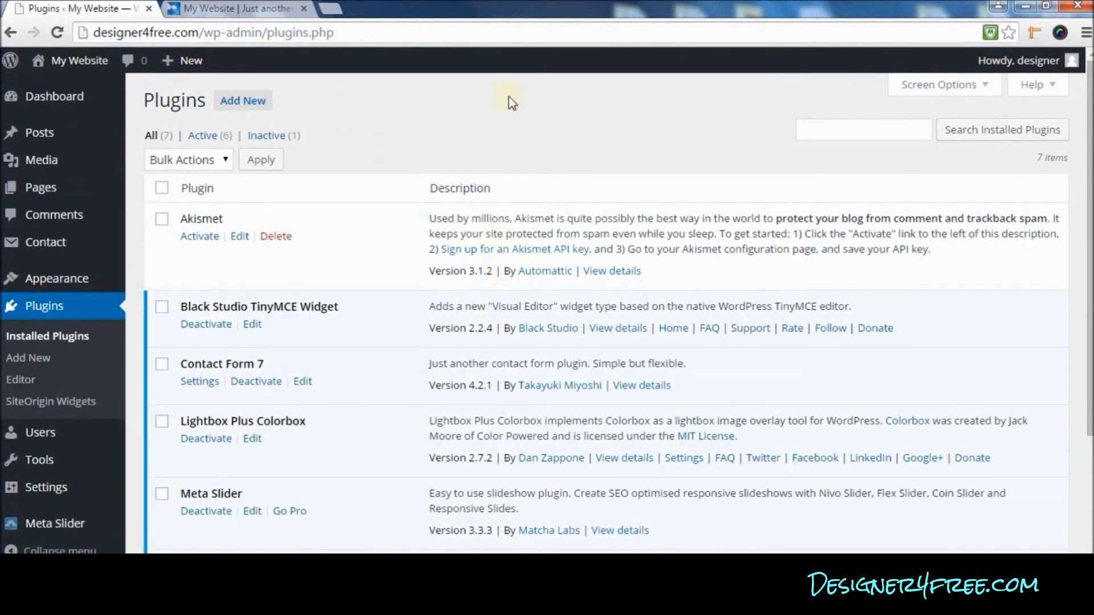
{"action": "left_click", "coordinate": [253, 102]}
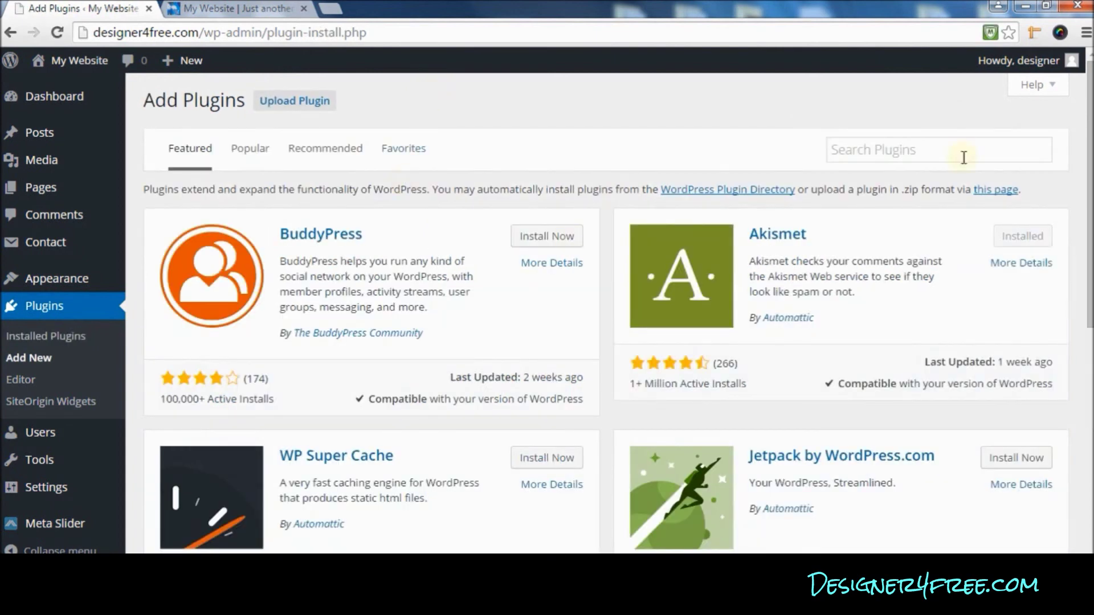
{"action": "left_click", "coordinate": [912, 150]}
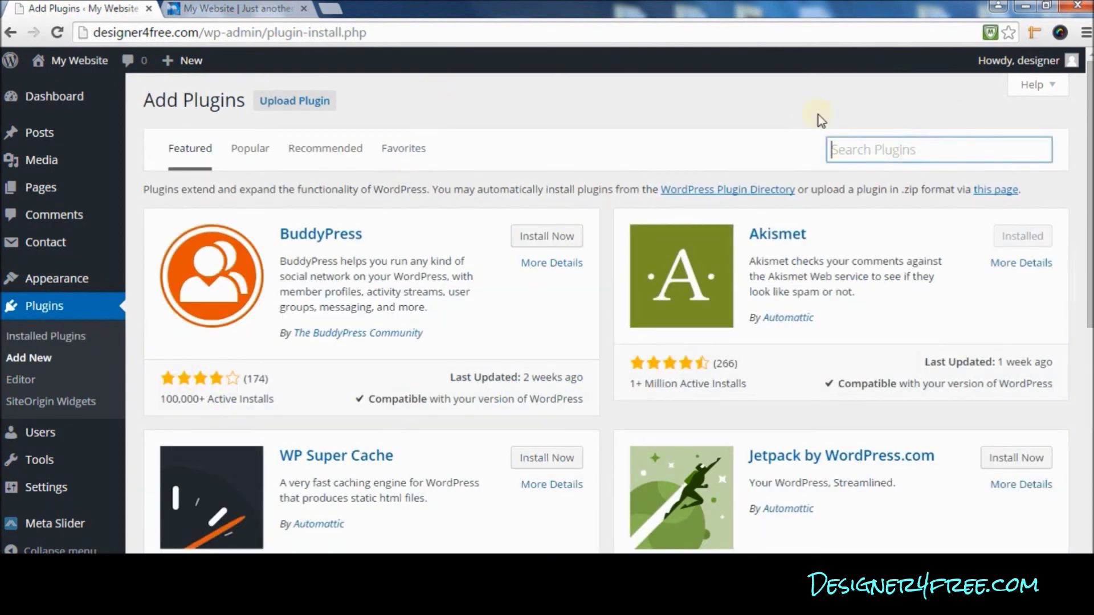
{"action": "type", "text": "social"}
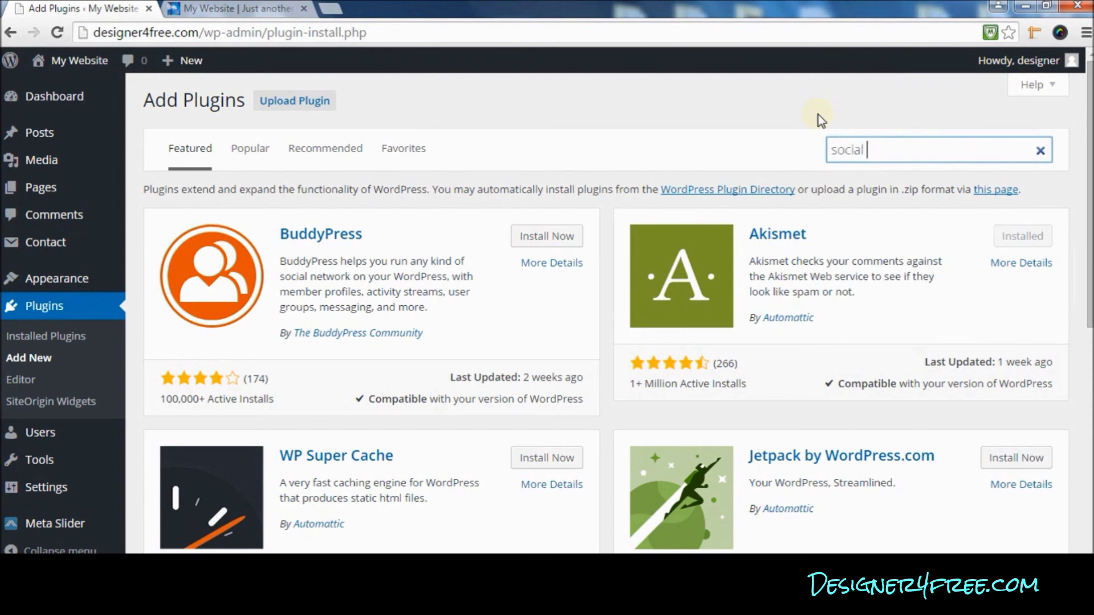
{"action": "type", "text": " media widget"}
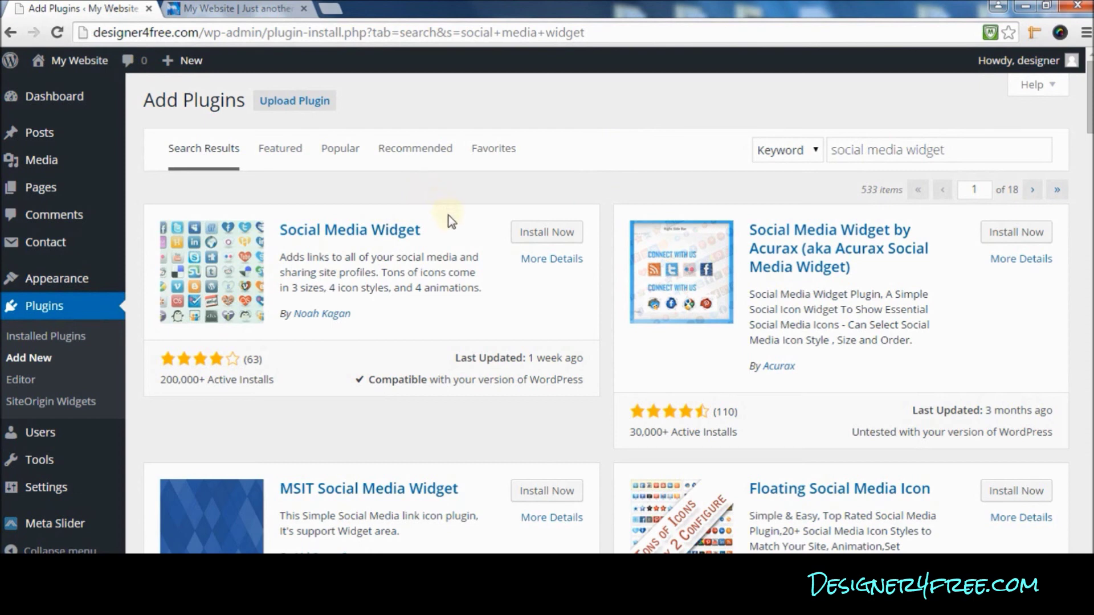
{"action": "left_click", "coordinate": [539, 238]}
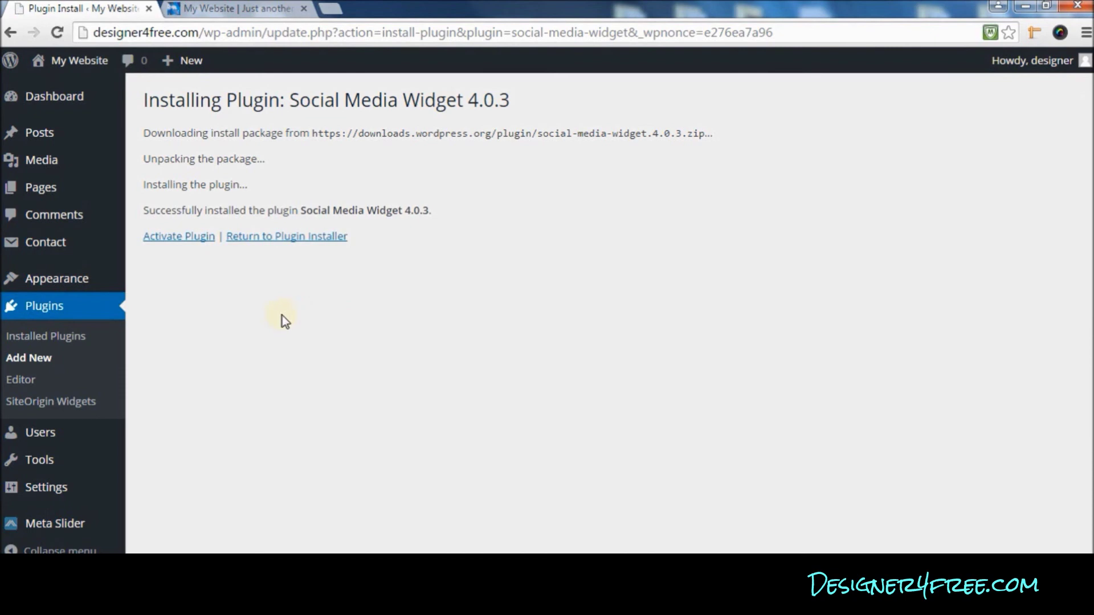
{"action": "left_click", "coordinate": [177, 237]}
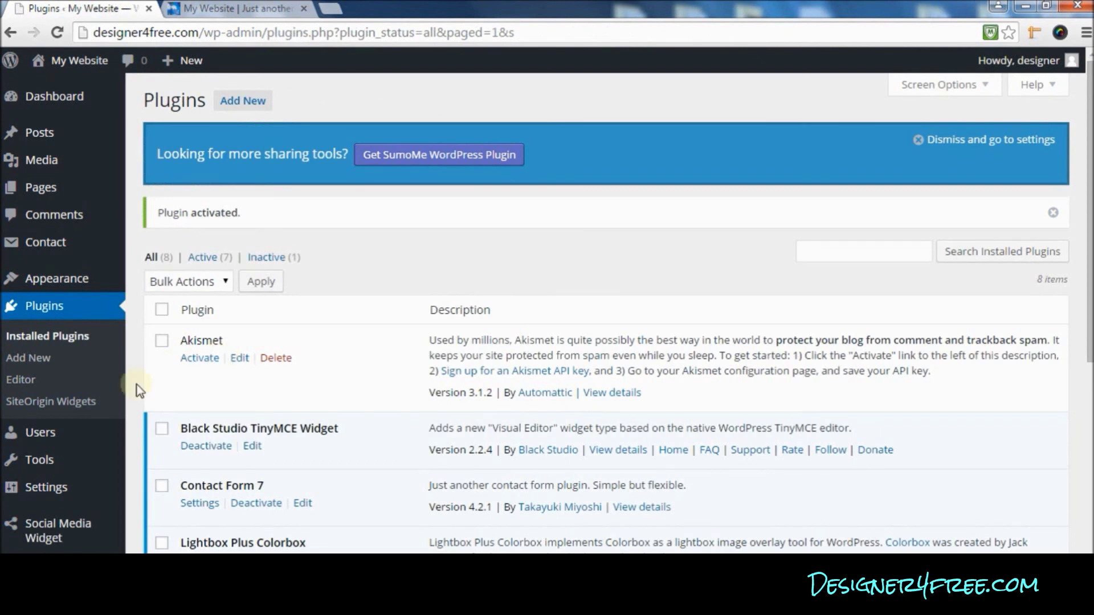
{"action": "mouse_move", "coordinate": [46, 283]}
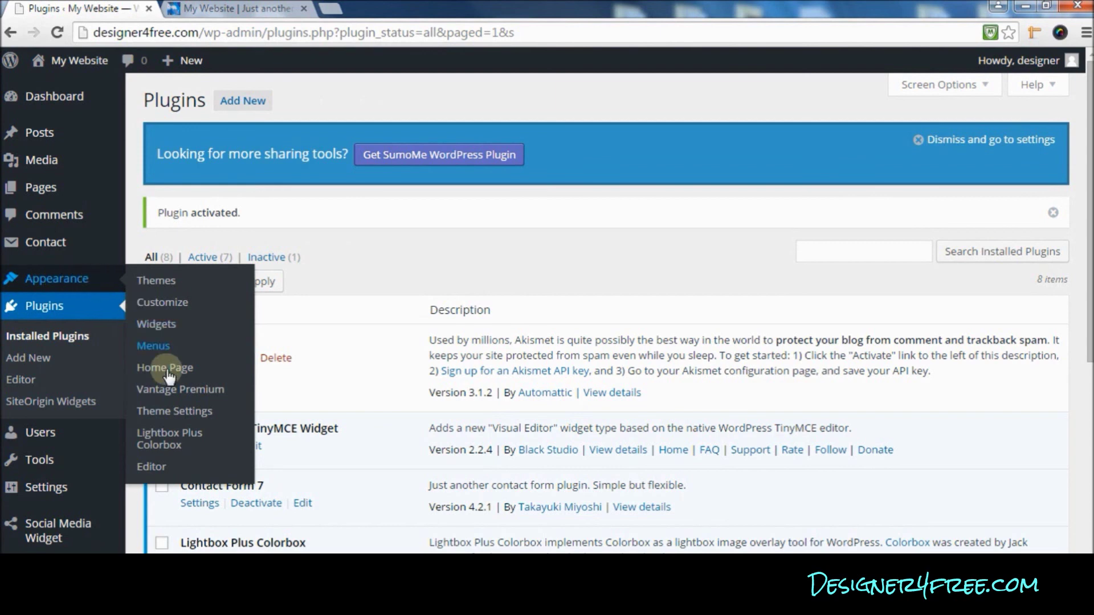
- Place the Social Media Widget in the Footer widget area, showing its 'Follow Us!' settings
{"action": "left_click", "coordinate": [160, 328]}
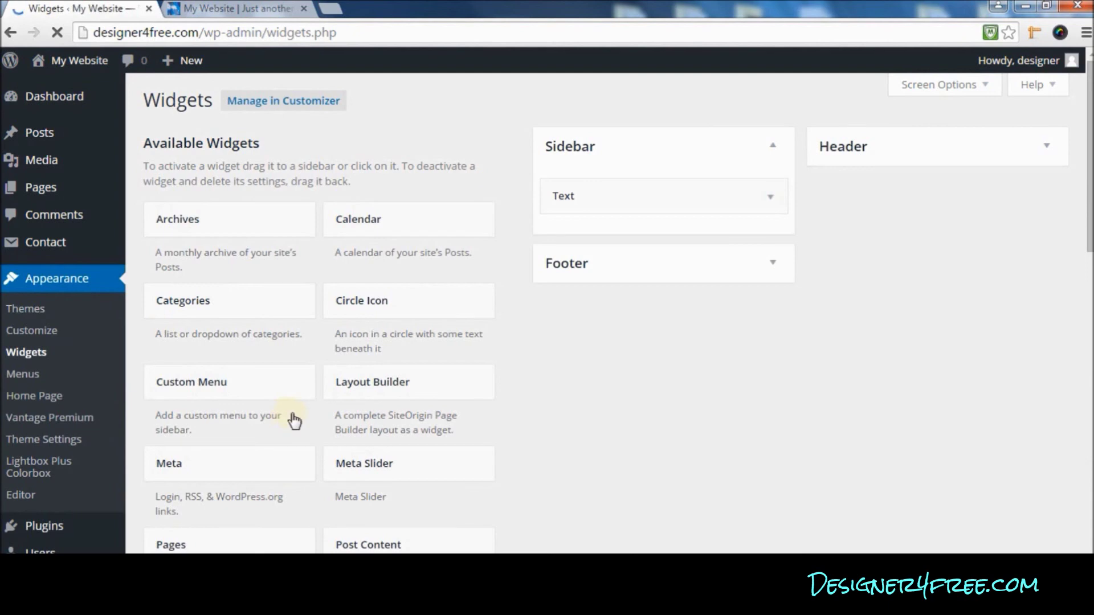
{"action": "left_click", "coordinate": [773, 265]}
{"action": "scroll", "coordinate": [541, 439], "scroll_direction": "down", "scroll_amount": 15}
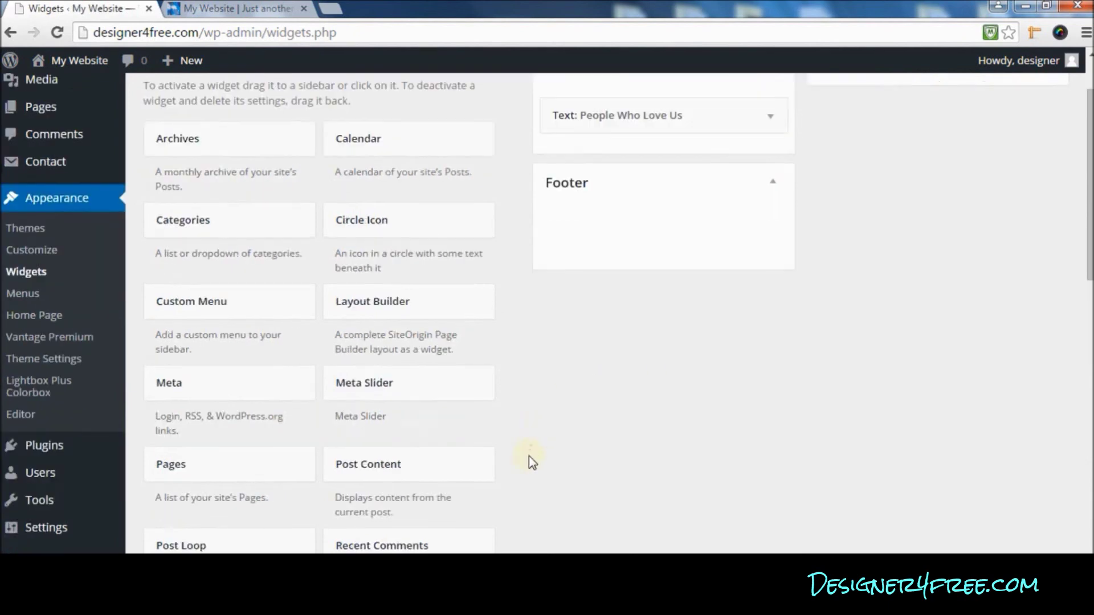
{"action": "scroll", "coordinate": [521, 449], "scroll_direction": "up", "scroll_amount": 3}
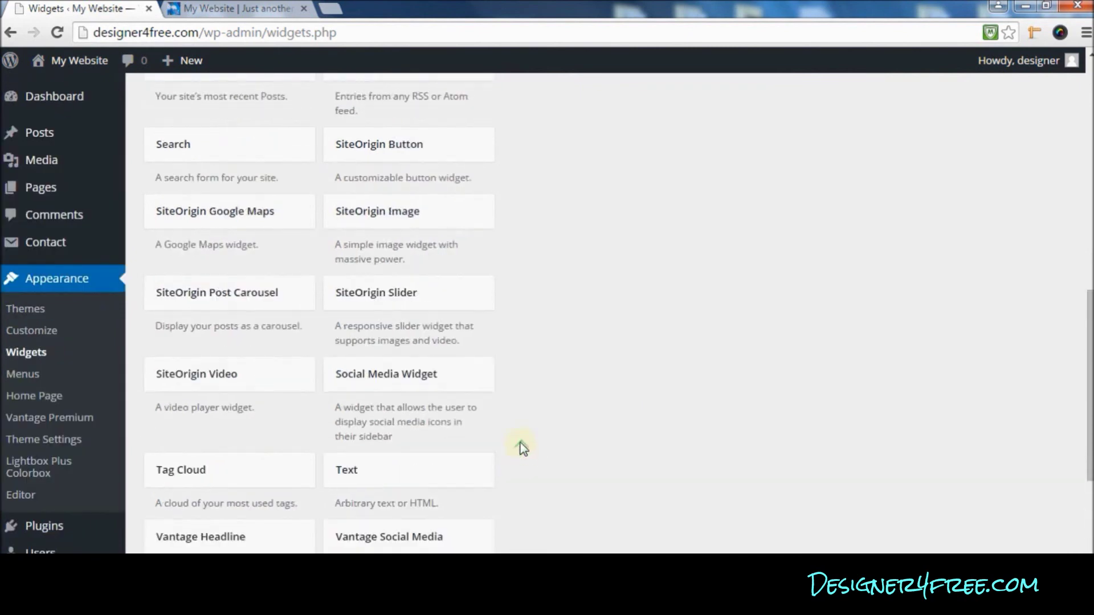
{"action": "left_click_drag", "start_coordinate": [397, 383], "coordinate": [648, 328]}
{"action": "scroll", "coordinate": [710, 345], "scroll_direction": "down", "scroll_amount": 2}
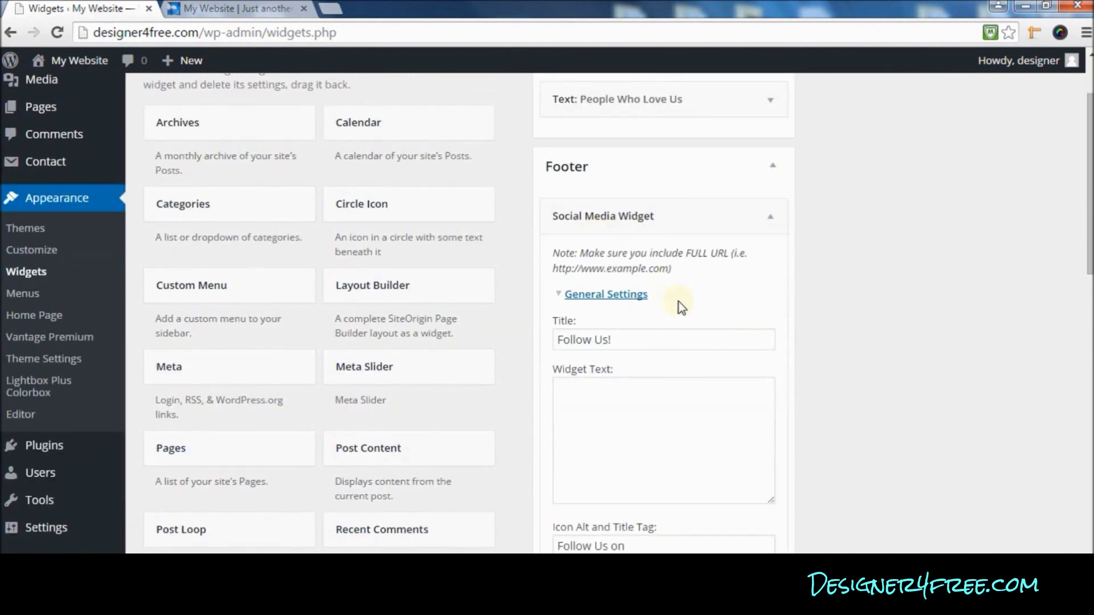
{"action": "scroll", "coordinate": [678, 300], "scroll_direction": "down", "scroll_amount": 2}
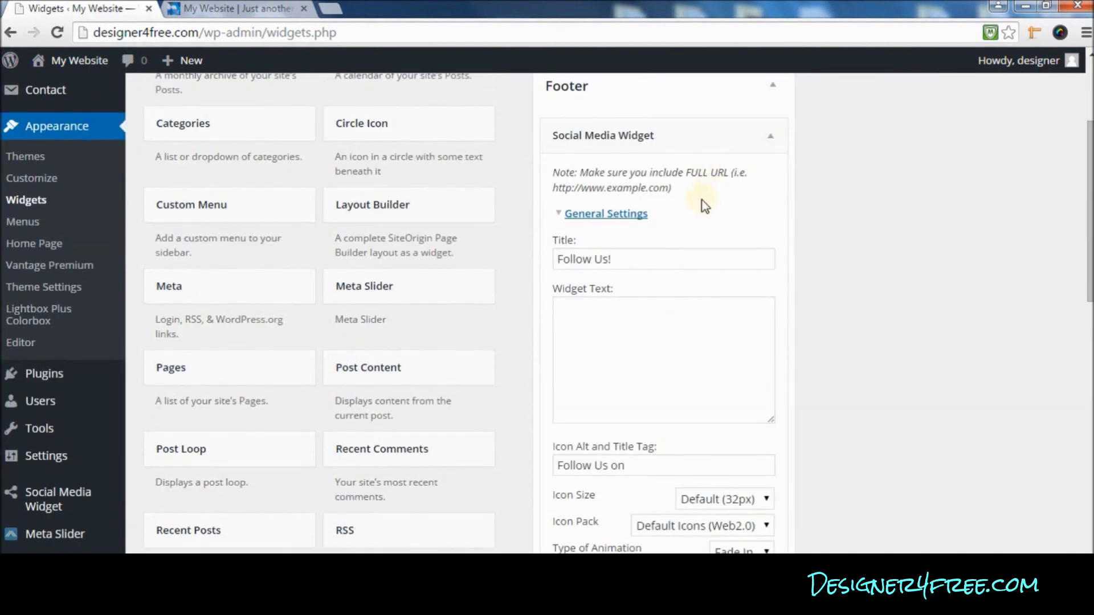
- Clear the widget's 'Follow Us!' title and set Icon Alignment to Centered
{"action": "left_click_drag", "start_coordinate": [650, 259], "coordinate": [466, 258]}
{"action": "key", "text": "BackSpace"}
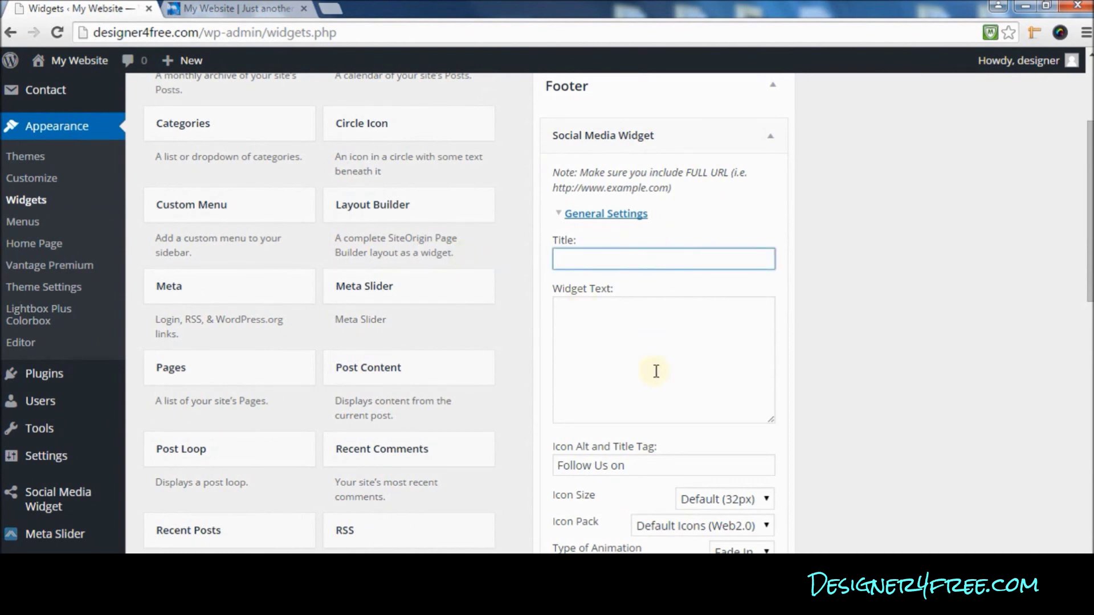
{"action": "left_click", "coordinate": [740, 445]}
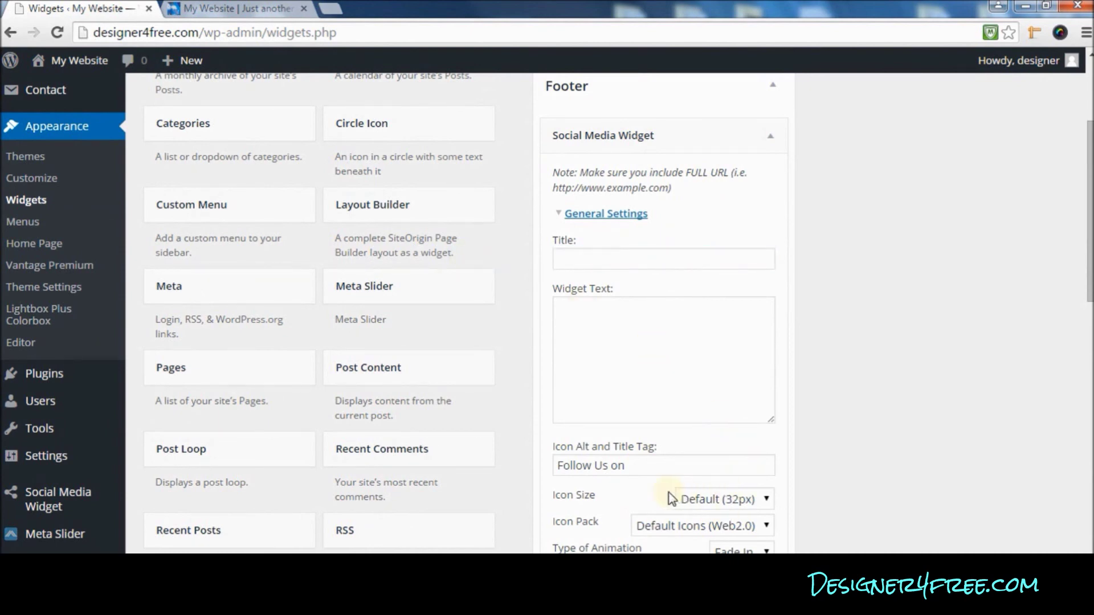
{"action": "scroll", "coordinate": [677, 481], "scroll_direction": "down", "scroll_amount": 1}
{"action": "scroll", "coordinate": [678, 482], "scroll_direction": "down", "scroll_amount": 3}
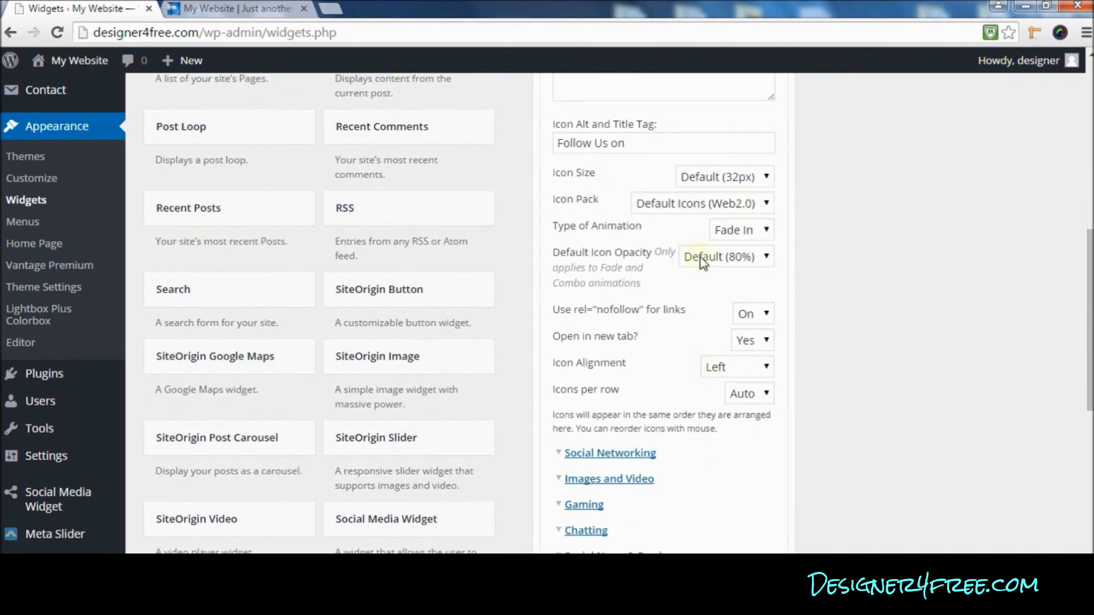
{"action": "left_click", "coordinate": [763, 370]}
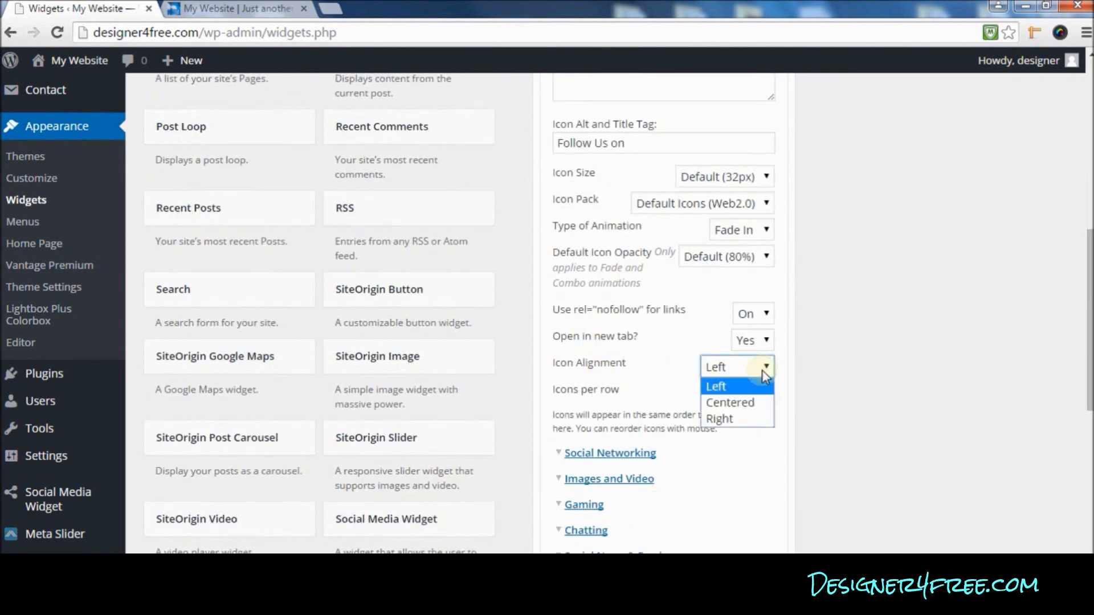
{"action": "left_click", "coordinate": [744, 404]}
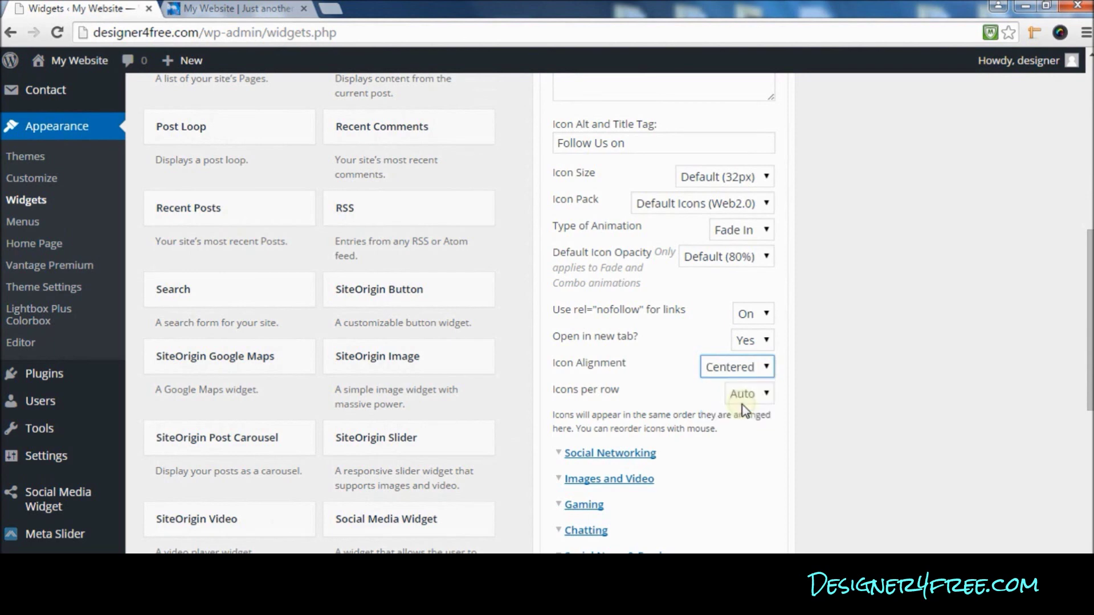
{"action": "left_click", "coordinate": [762, 342]}
{"action": "left_click", "coordinate": [764, 344]}
{"action": "left_click", "coordinate": [694, 344]}
{"action": "scroll", "coordinate": [637, 373], "scroll_direction": "down", "scroll_amount": 3}
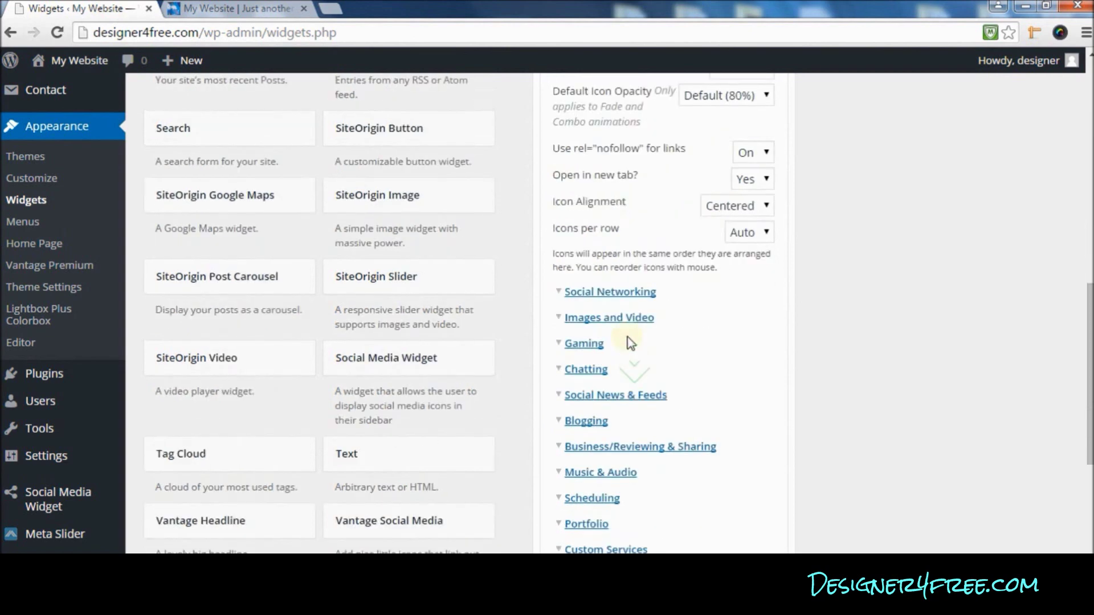
- Copy the Facebook profile link from Notepad into the widget's Facebook field
{"action": "left_click", "coordinate": [601, 293]}
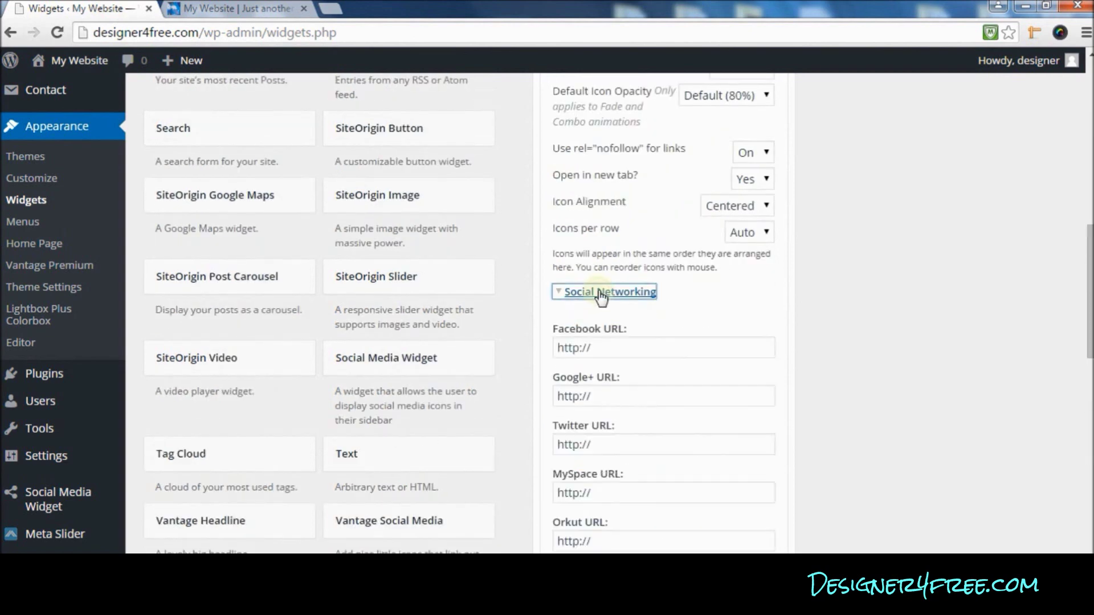
{"action": "scroll", "coordinate": [578, 313], "scroll_direction": "down", "scroll_amount": 3}
{"action": "left_click", "coordinate": [265, 518]}
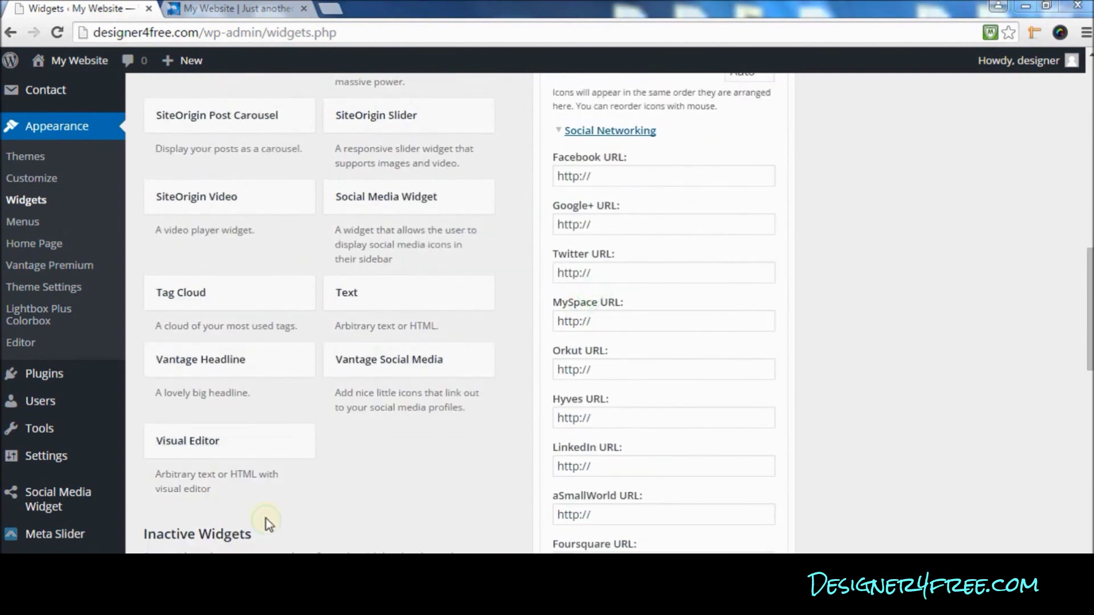
{"action": "left_click", "coordinate": [477, 175]}
{"action": "left_click_drag", "start_coordinate": [478, 174], "coordinate": [132, 164]}
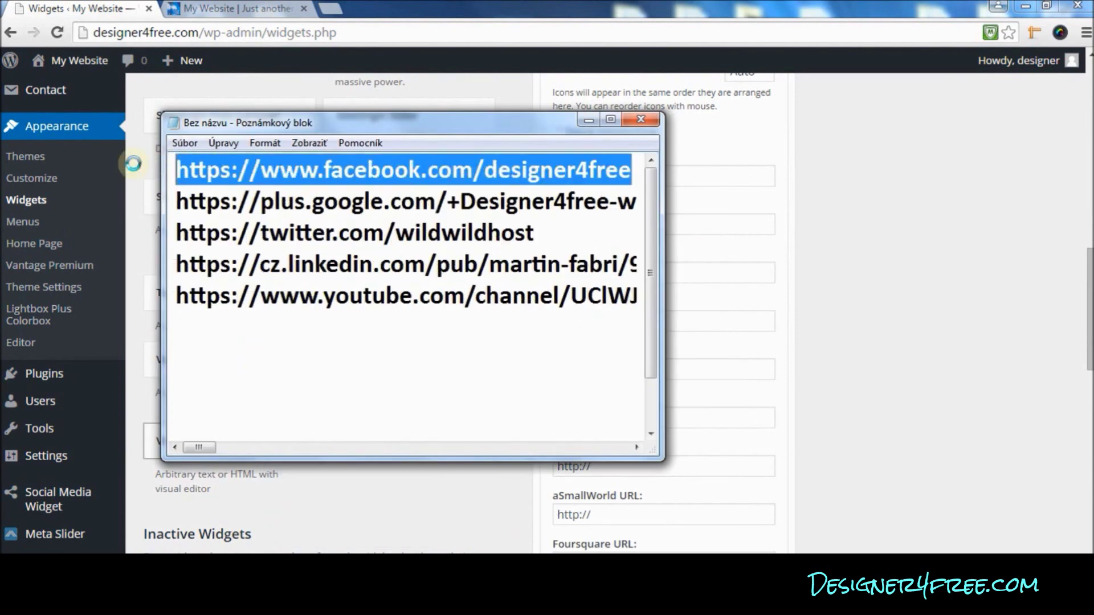
{"action": "key", "text": "ctrl+c"}
{"action": "left_click", "coordinate": [716, 170]}
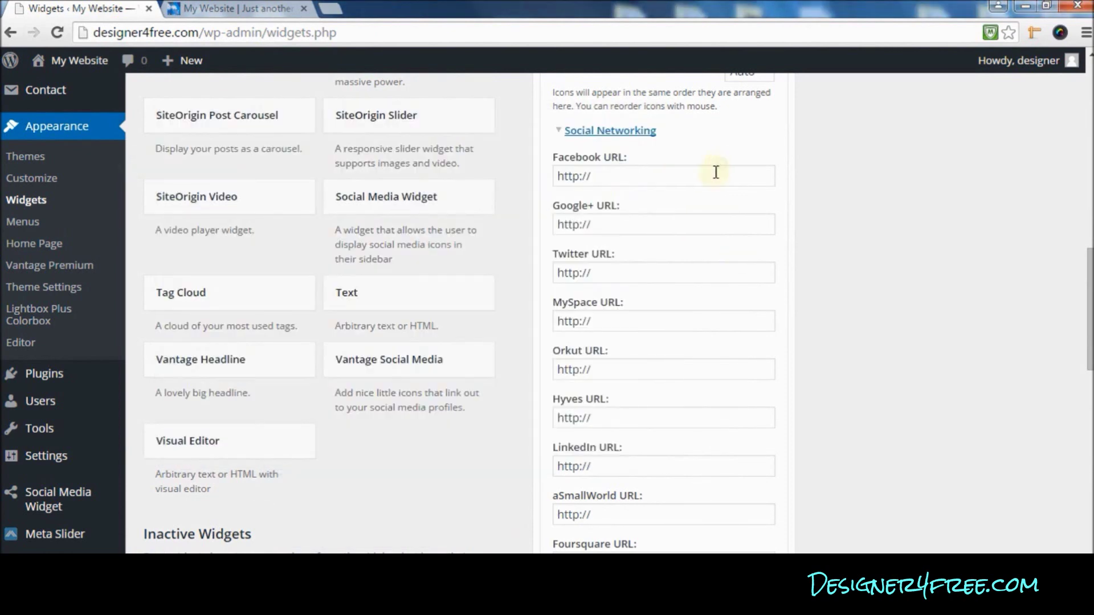
{"action": "left_click_drag", "start_coordinate": [622, 177], "coordinate": [439, 167]}
{"action": "key", "text": "ctrl+v"}
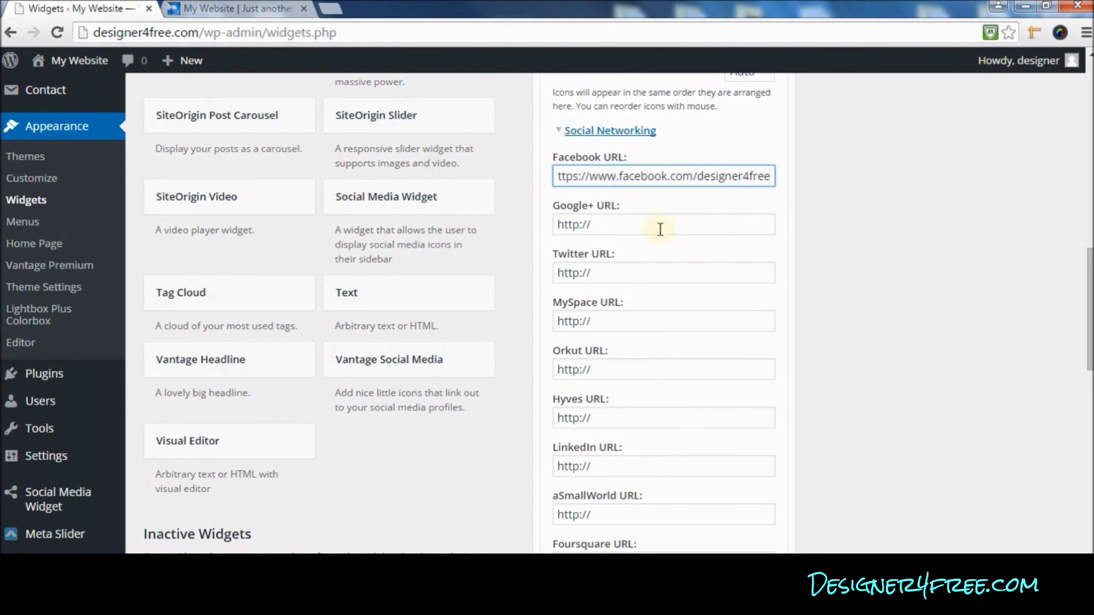
- Fill in the Google+ and Twitter profile links from the Notepad list
{"action": "left_click", "coordinate": [653, 224]}
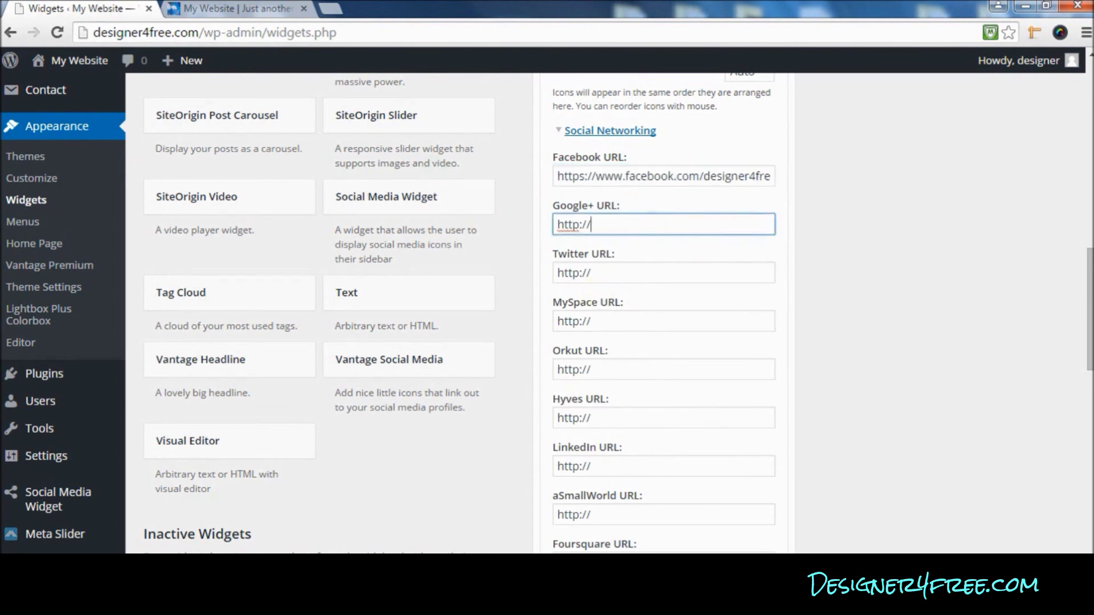
{"action": "left_click", "coordinate": [319, 597]}
{"action": "left_click", "coordinate": [273, 534]}
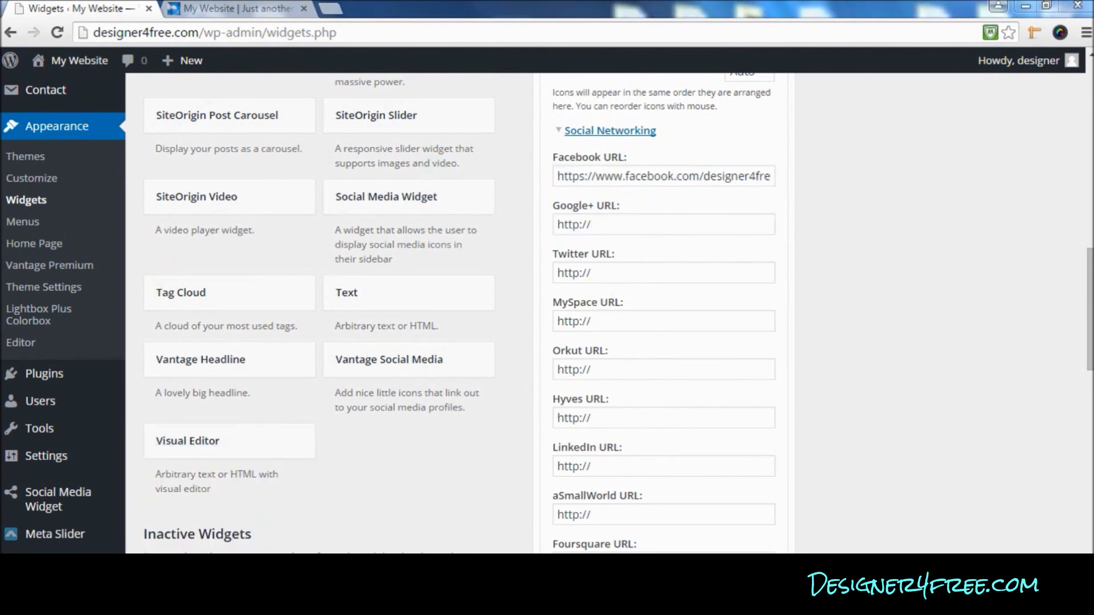
{"action": "left_click", "coordinate": [266, 524]}
{"action": "left_click_drag", "start_coordinate": [176, 201], "coordinate": [467, 207]}
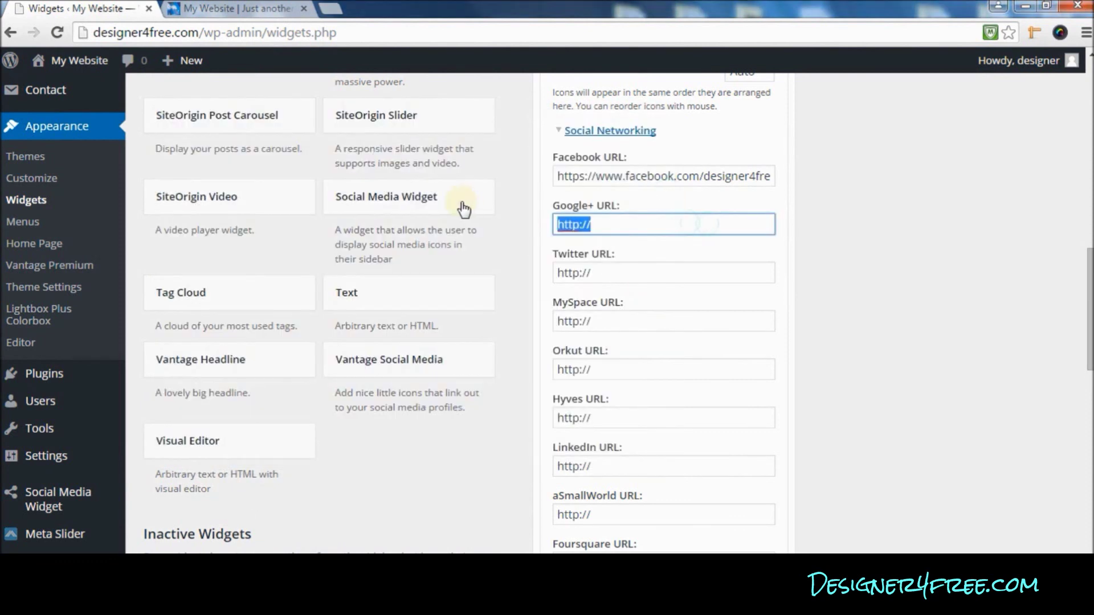
{"action": "key", "text": "ctrl+v"}
{"action": "left_click", "coordinate": [244, 518]}
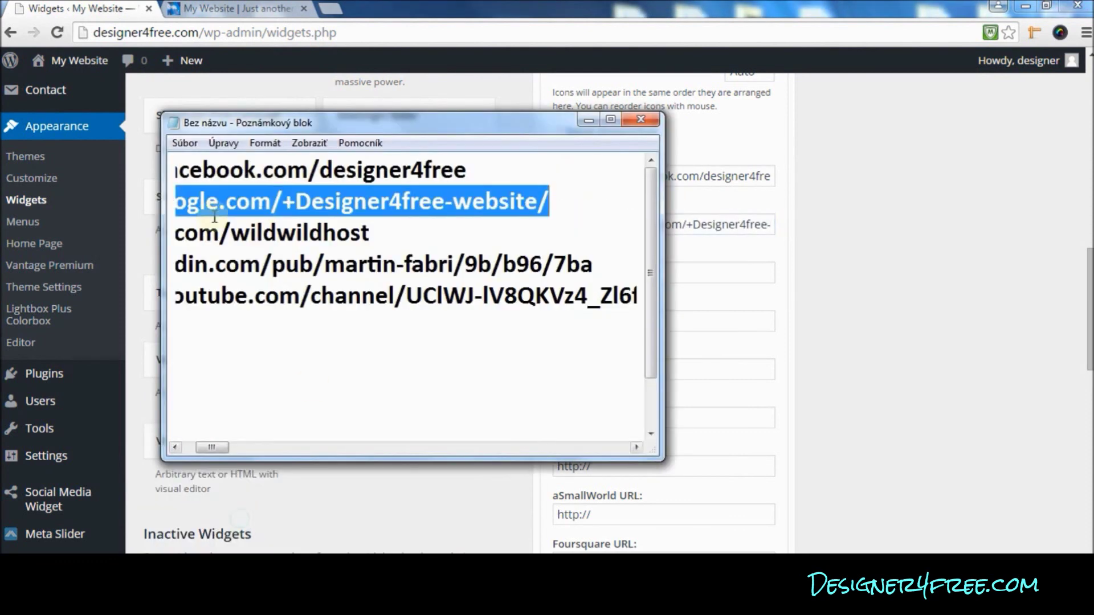
{"action": "left_click_drag", "start_coordinate": [362, 237], "coordinate": [145, 229]}
{"action": "key", "text": "ctrl+c"}
{"action": "triple_click", "coordinate": [664, 274]}
{"action": "key", "text": "ctrl+v"}
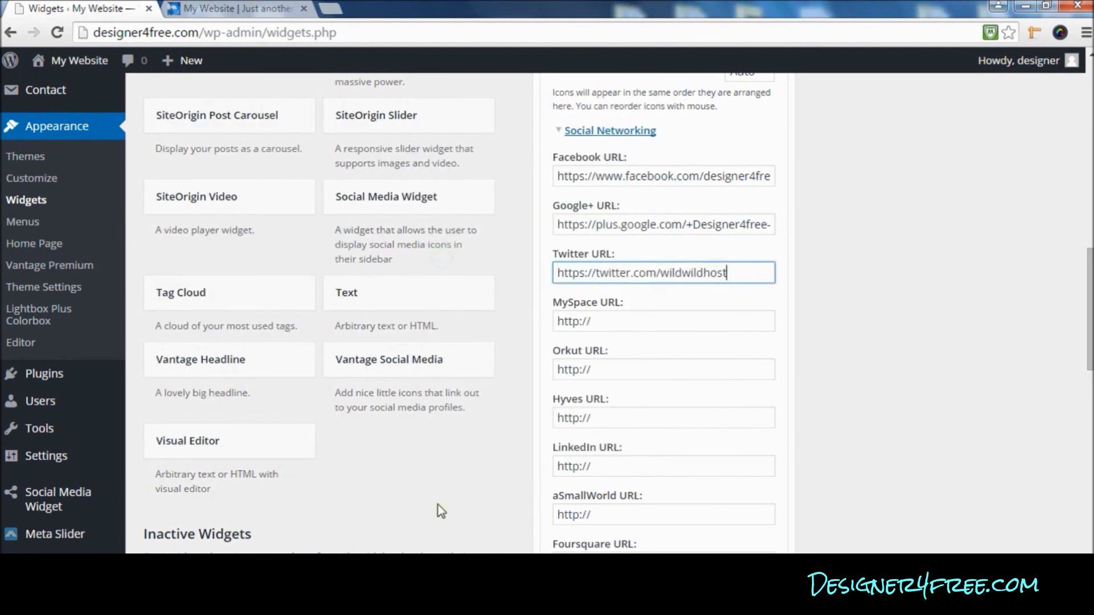
- Paste the LinkedIn profile link into the LinkedIn field
{"action": "left_click", "coordinate": [251, 464]}
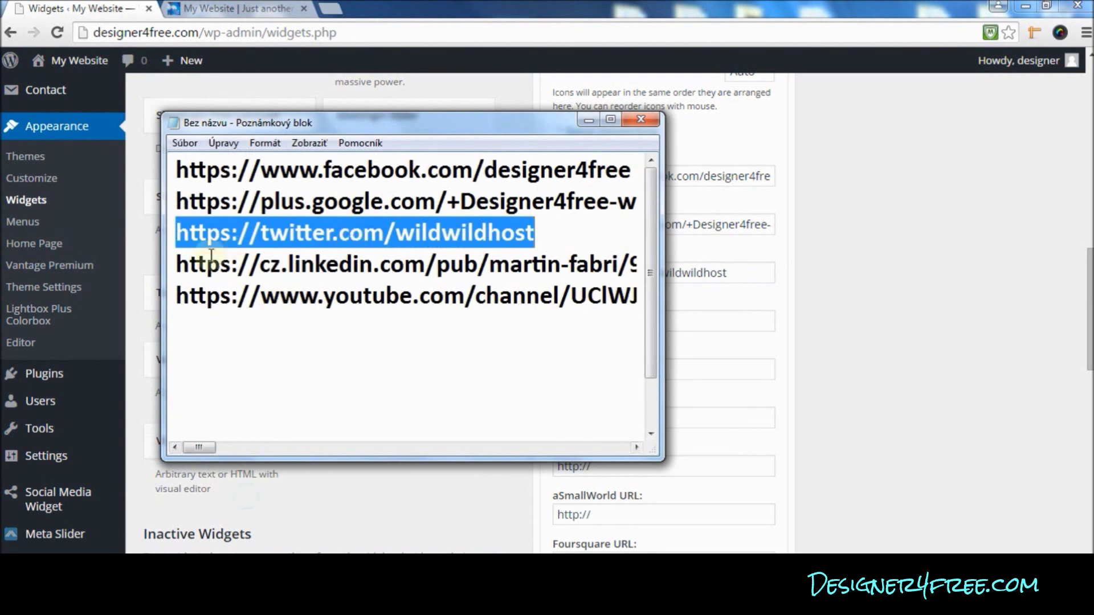
{"action": "left_click_drag", "start_coordinate": [185, 266], "coordinate": [666, 271]}
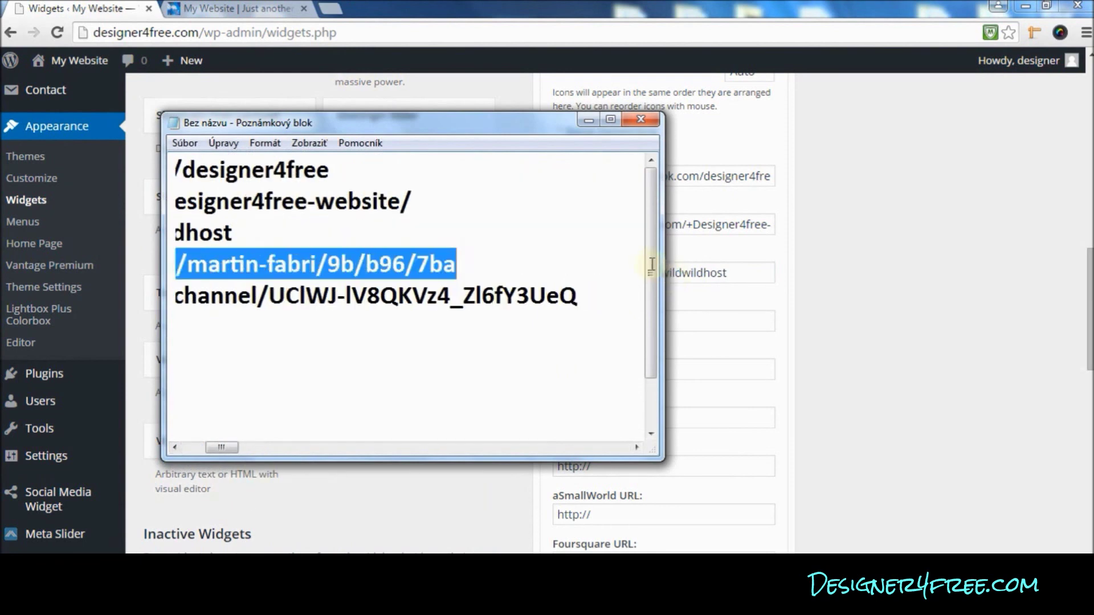
{"action": "left_click", "coordinate": [757, 320]}
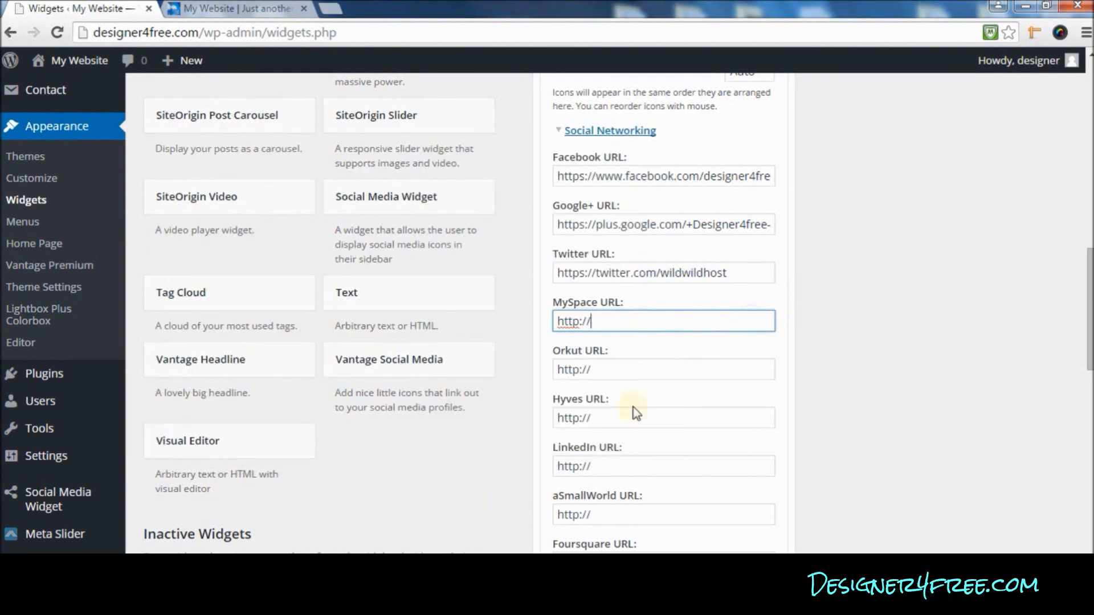
{"action": "left_click_drag", "start_coordinate": [623, 466], "coordinate": [481, 469]}
{"action": "key", "text": "ctrl+v"}
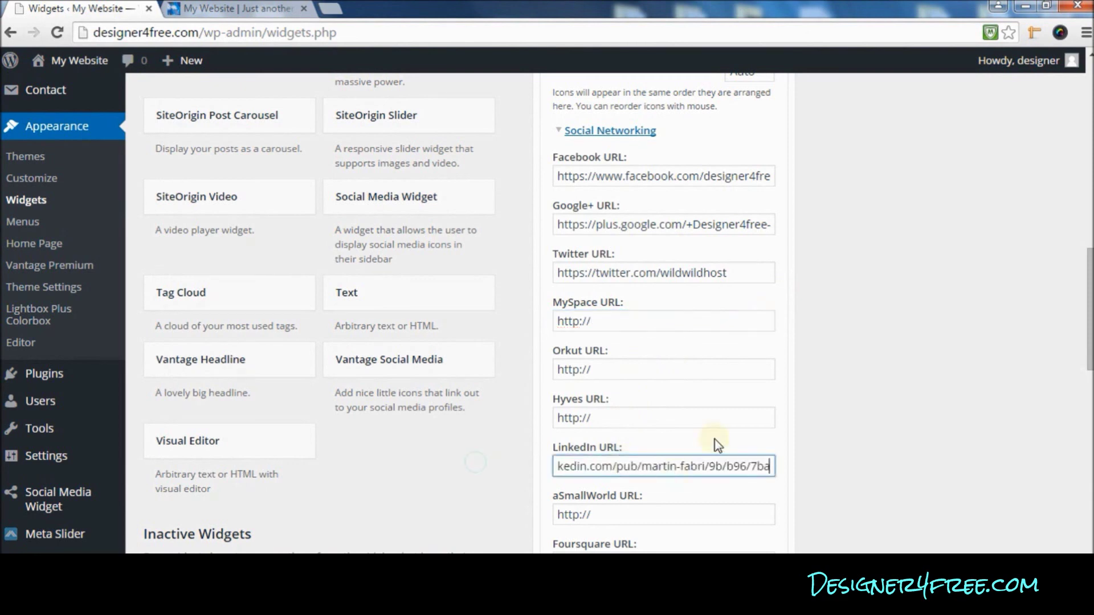
- Paste the YouTube channel URL into the YouTube field under Images and Video
{"action": "scroll", "coordinate": [715, 440], "scroll_direction": "down", "scroll_amount": 6}
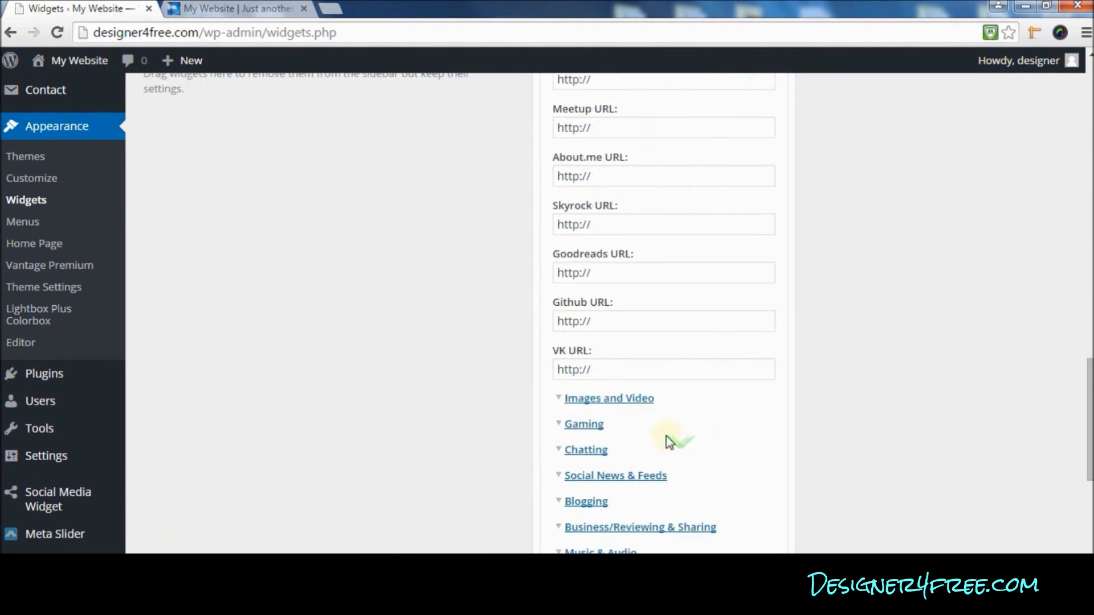
{"action": "scroll", "coordinate": [679, 442], "scroll_direction": "down", "scroll_amount": 1}
{"action": "left_click", "coordinate": [614, 318]}
{"action": "scroll", "coordinate": [661, 408], "scroll_direction": "down", "scroll_amount": 4}
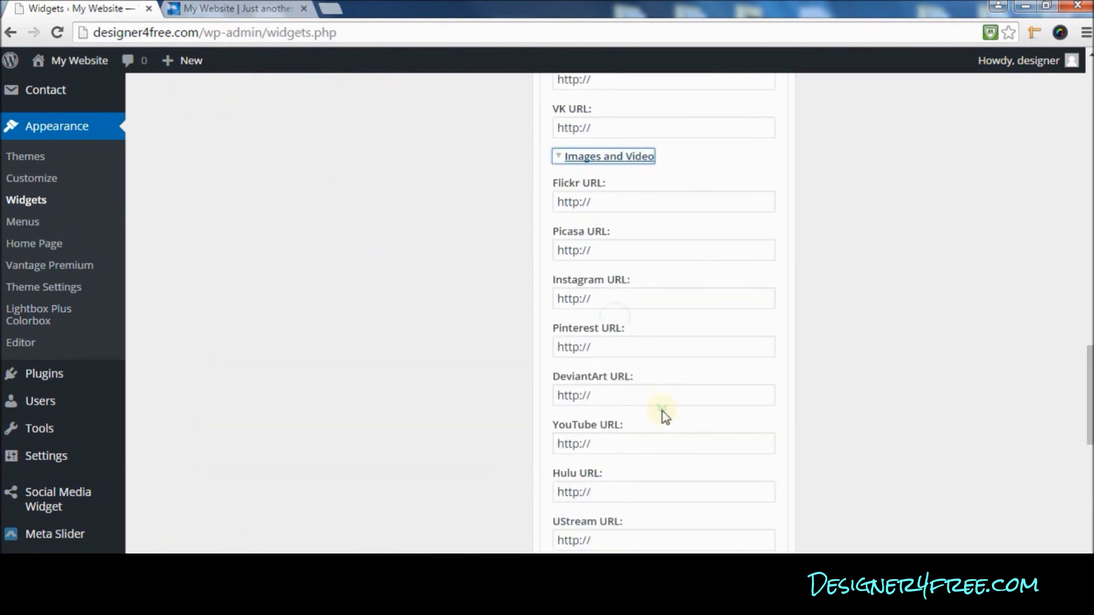
{"action": "left_click_drag", "start_coordinate": [593, 363], "coordinate": [443, 377]}
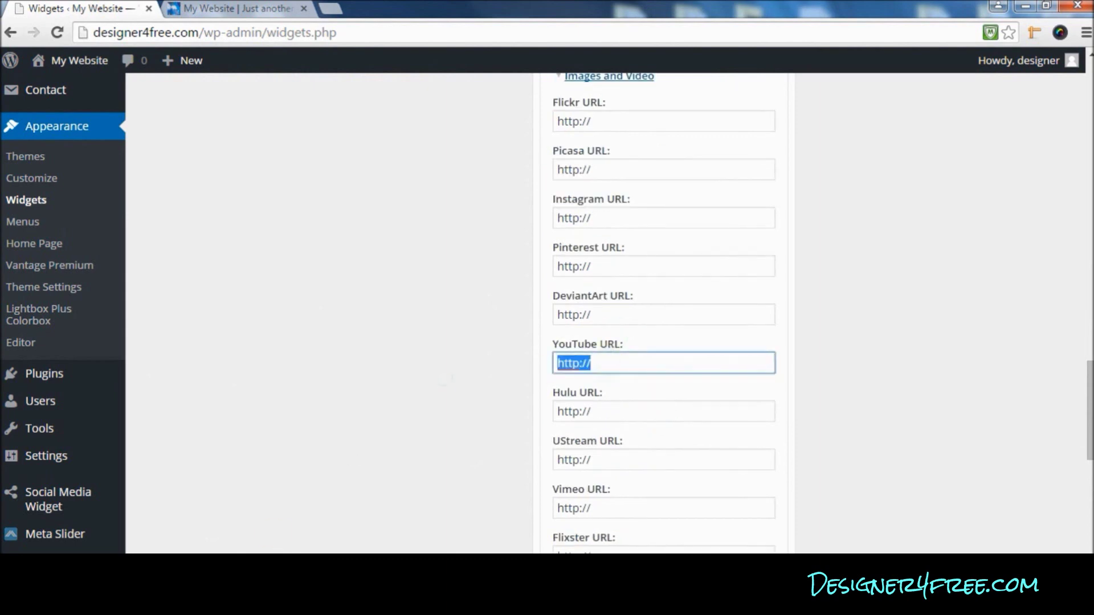
{"action": "left_click", "coordinate": [250, 524]}
{"action": "left_click_drag", "start_coordinate": [578, 295], "coordinate": [143, 299]}
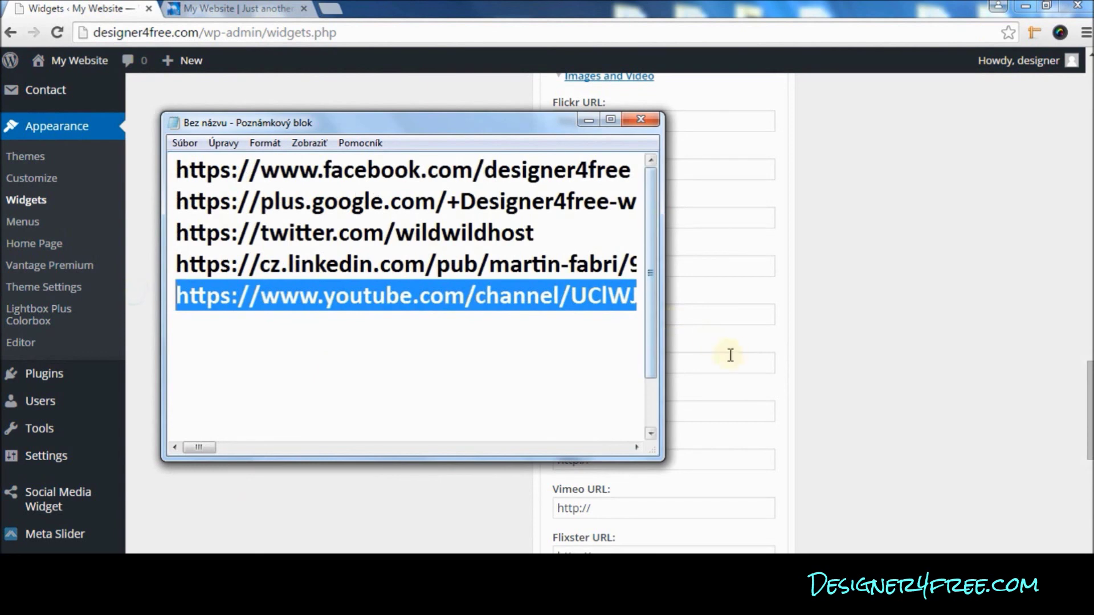
{"action": "left_click", "coordinate": [741, 332]}
{"action": "left_click_drag", "start_coordinate": [593, 364], "coordinate": [469, 364]}
{"action": "key", "text": "ctrl+v"}
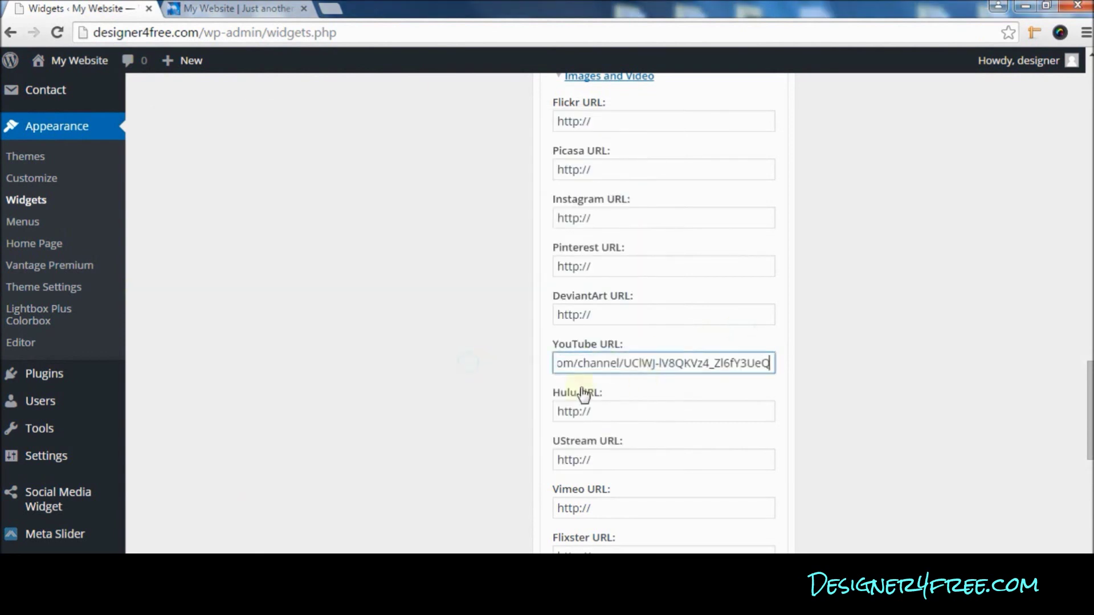
{"action": "left_click", "coordinate": [547, 382]}
- Save the Social Media Widget settings
{"action": "scroll", "coordinate": [551, 382], "scroll_direction": "down", "scroll_amount": 5}
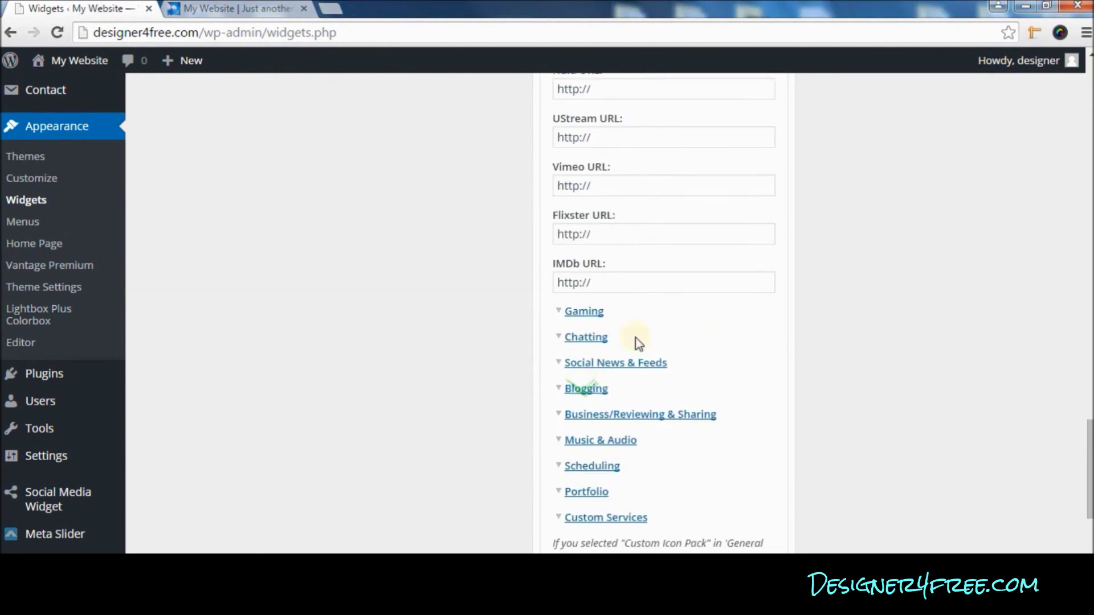
{"action": "scroll", "coordinate": [639, 342], "scroll_direction": "down", "scroll_amount": 5}
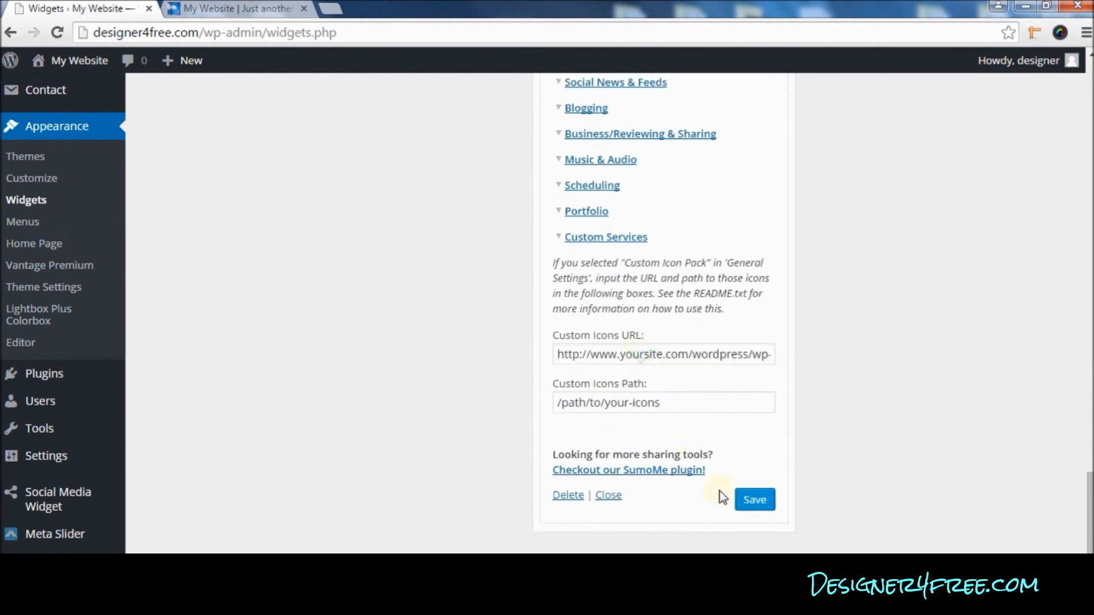
{"action": "left_click", "coordinate": [758, 501]}
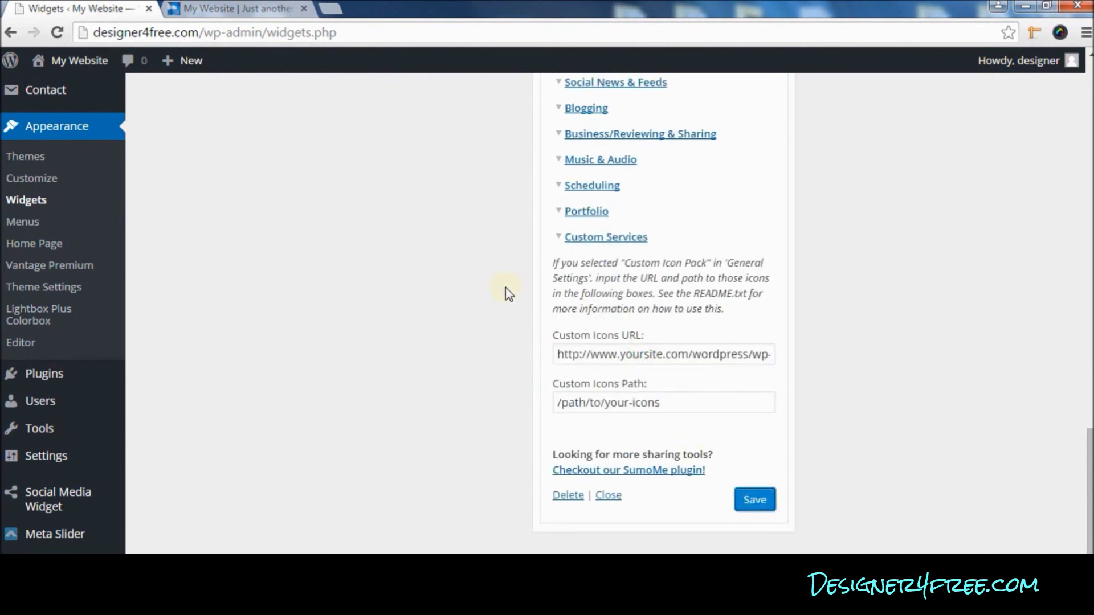
- Reload the live Vantage site and test the footer Facebook icon link
{"action": "scroll", "coordinate": [505, 290], "scroll_direction": "up", "scroll_amount": 15}
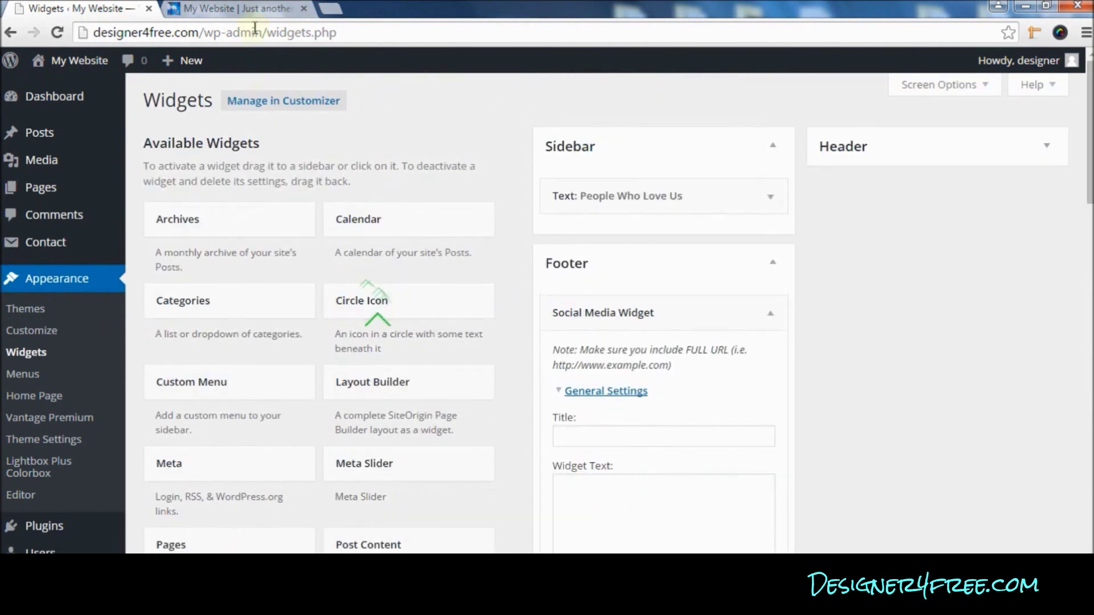
{"action": "left_click", "coordinate": [239, 8]}
{"action": "key", "text": "F5"}
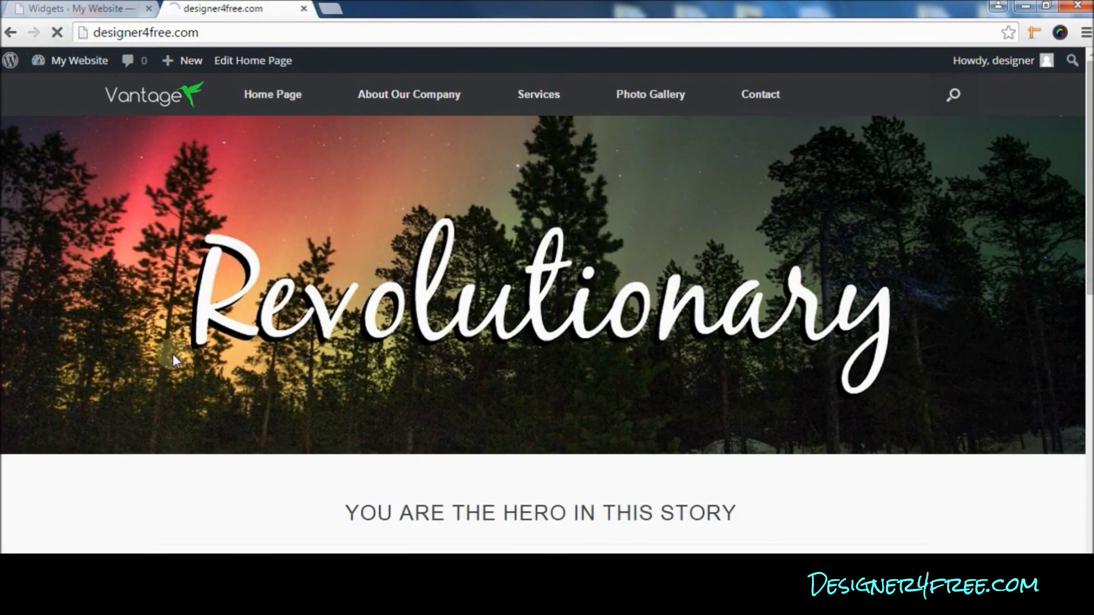
{"action": "scroll", "coordinate": [205, 399], "scroll_direction": "down", "scroll_amount": 10}
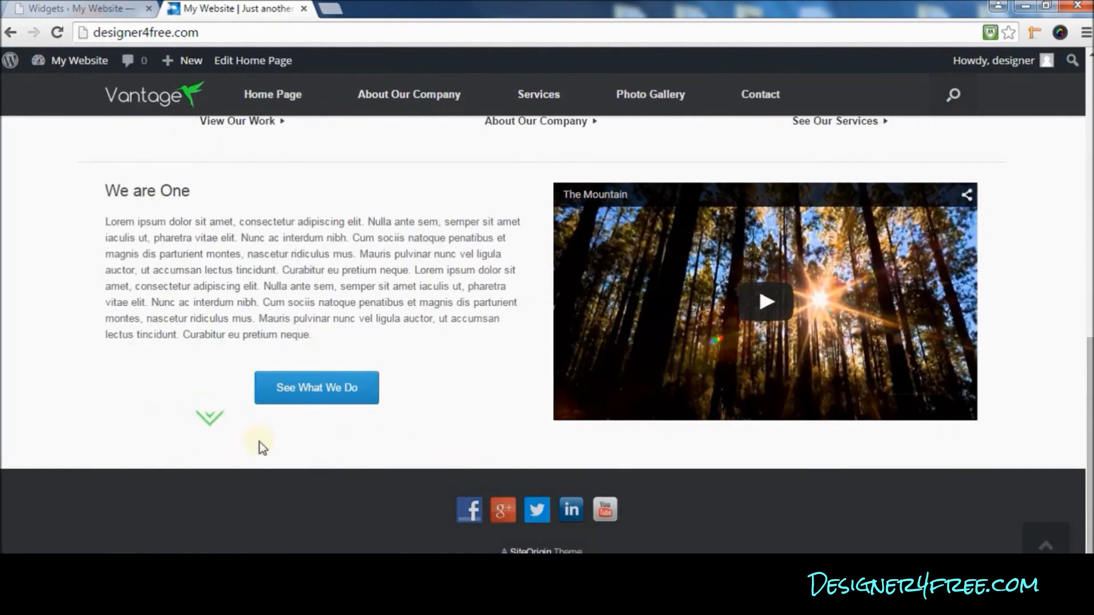
{"action": "left_click", "coordinate": [469, 510]}
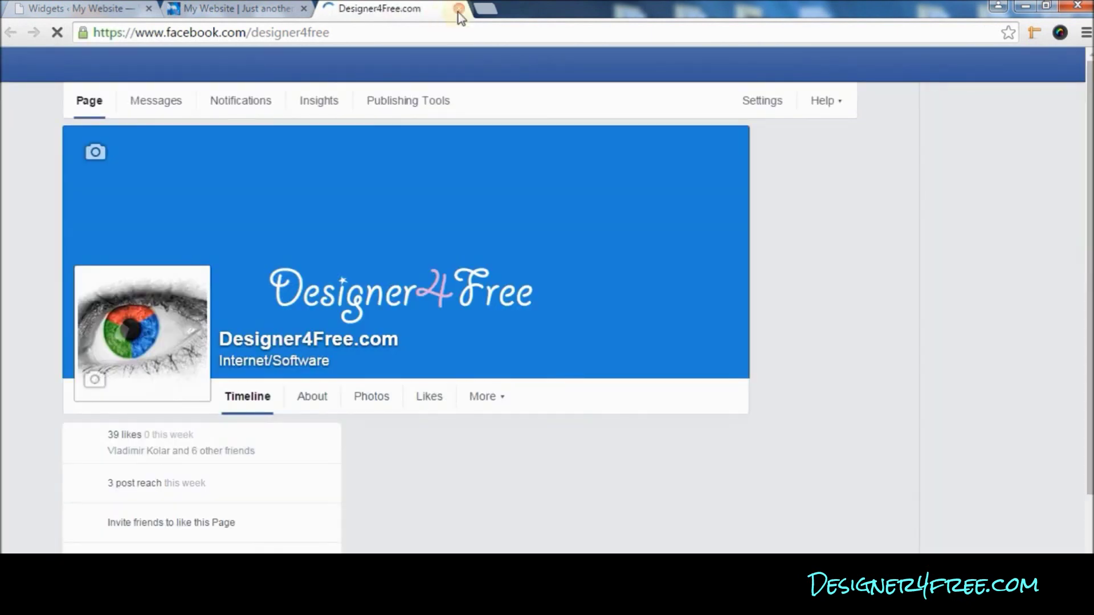
- Close the Facebook page and go back to the Widgets admin page
{"action": "left_click", "coordinate": [459, 8]}
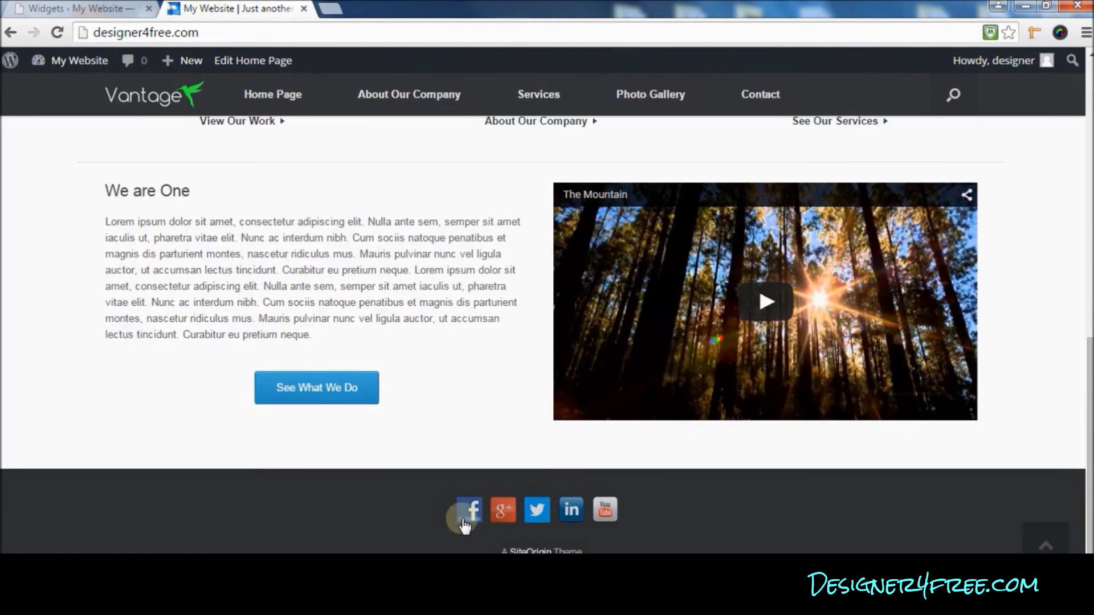
{"action": "scroll", "coordinate": [169, 356], "scroll_direction": "up", "scroll_amount": 8}
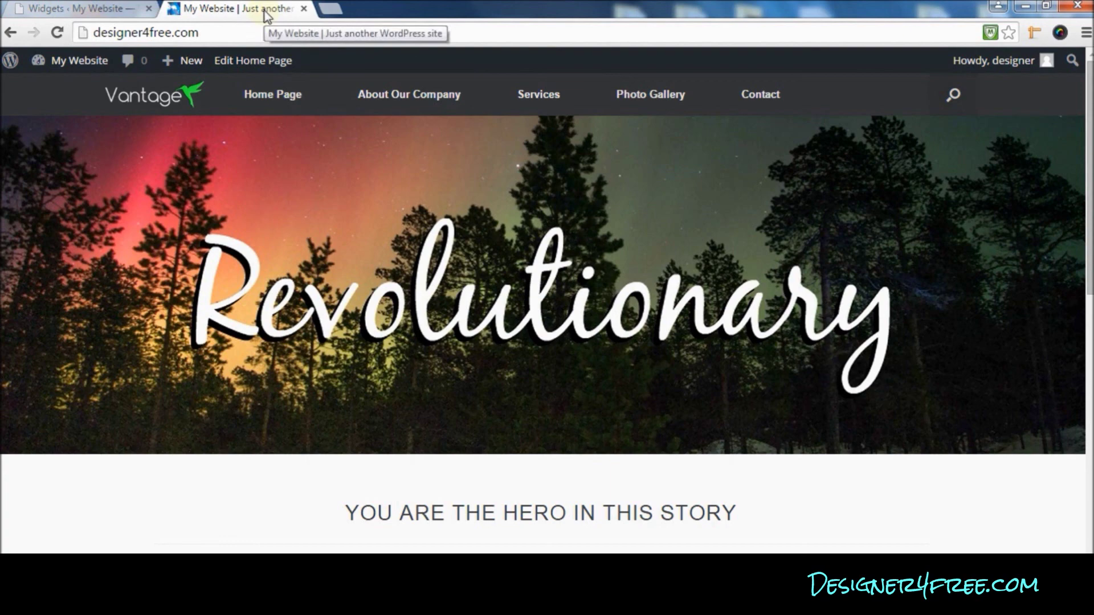
{"action": "left_click", "coordinate": [62, 8]}
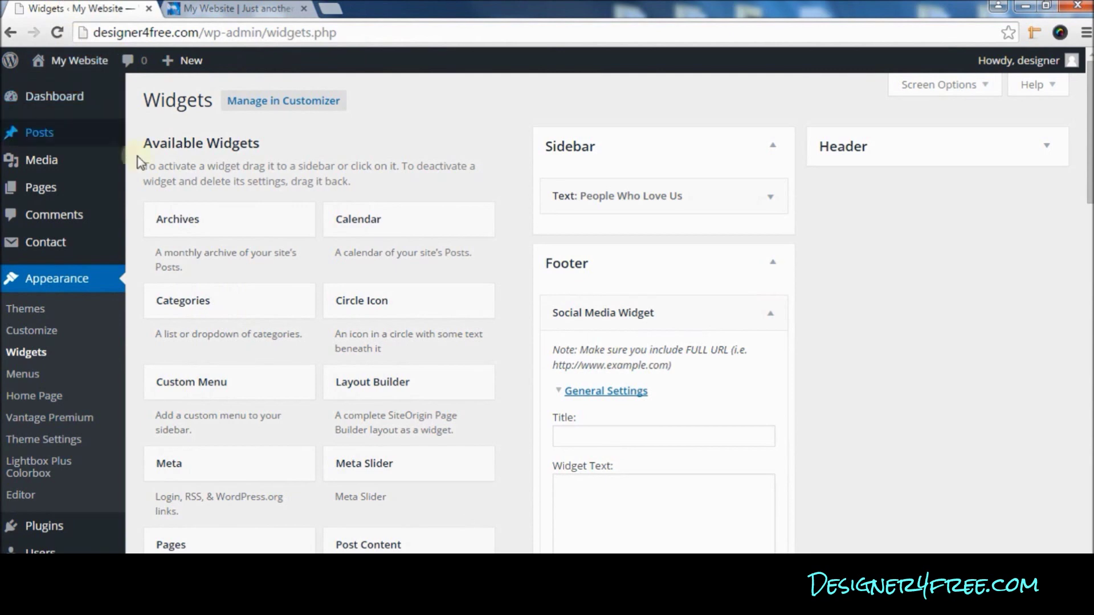
- In General Settings, change the site title from 'My Website' to 'Vantage'
{"action": "left_click", "coordinate": [50, 115]}
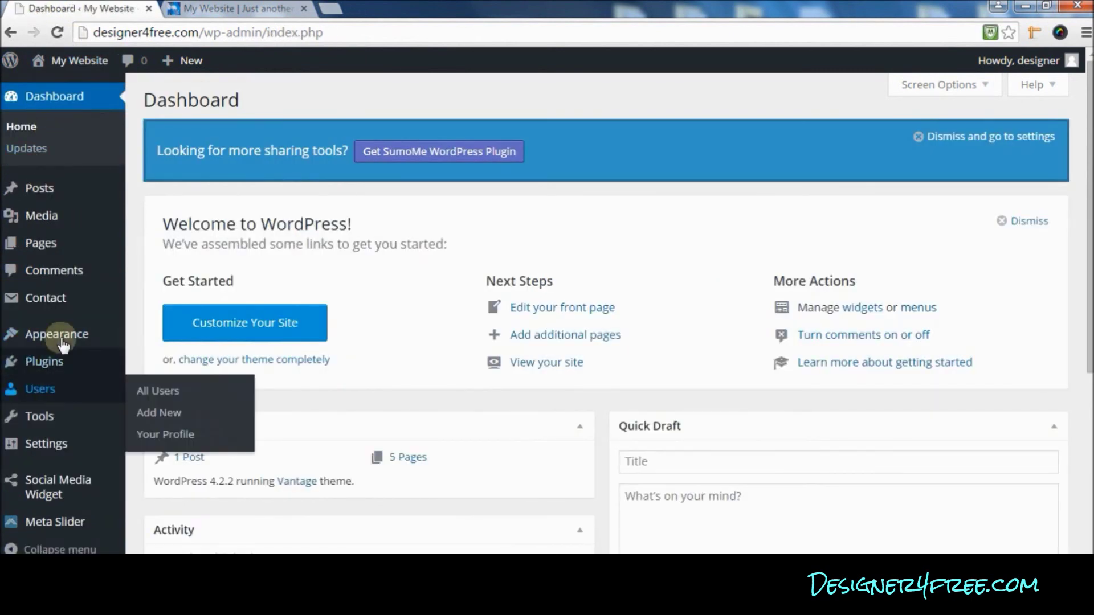
{"action": "scroll", "coordinate": [51, 480], "scroll_direction": "down", "scroll_amount": 2}
{"action": "scroll", "coordinate": [49, 415], "scroll_direction": "down", "scroll_amount": 4}
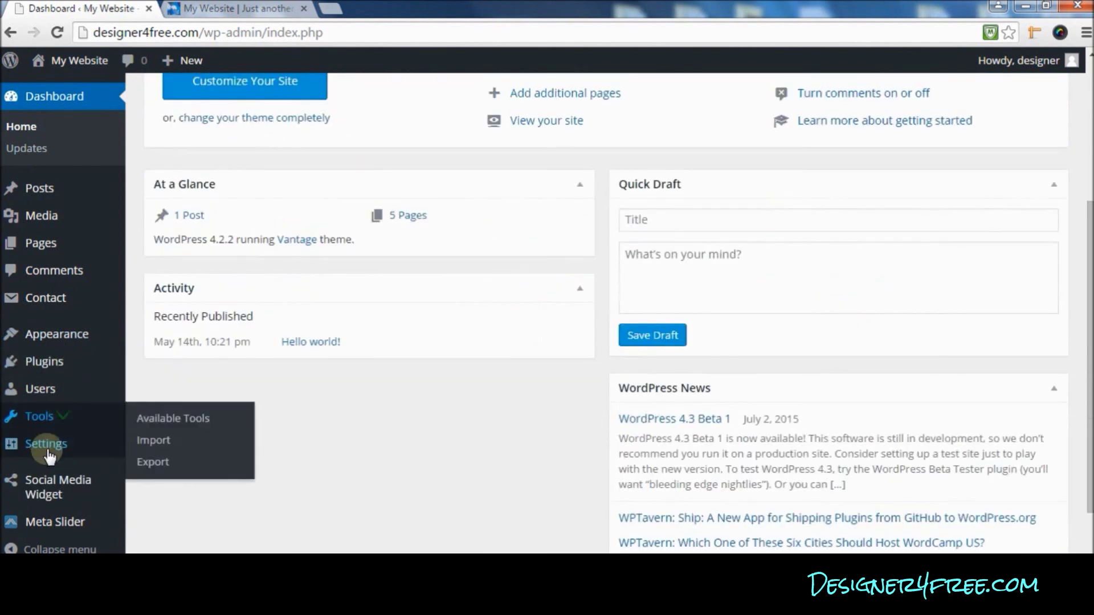
{"action": "mouse_move", "coordinate": [73, 444]}
{"action": "left_click", "coordinate": [160, 413]}
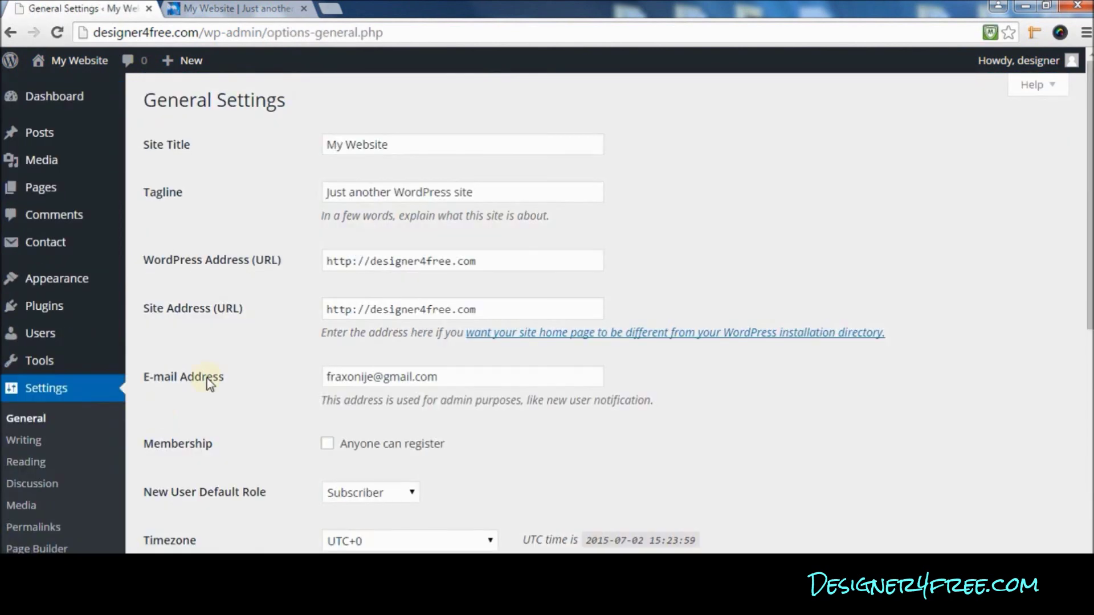
{"action": "left_click_drag", "start_coordinate": [414, 145], "coordinate": [269, 157]}
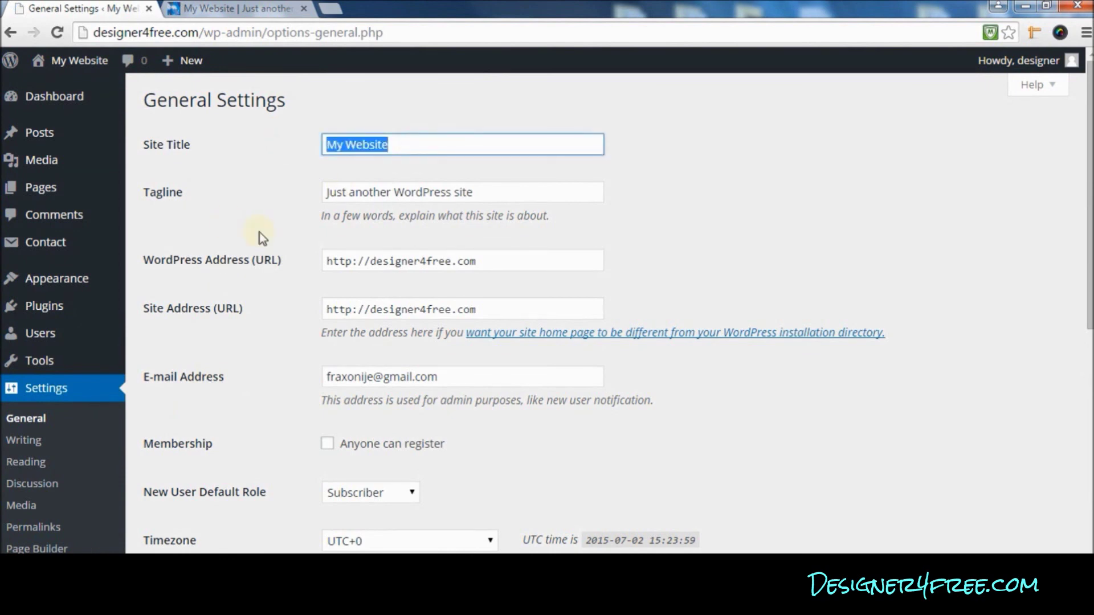
{"action": "type", "text": "vA"}
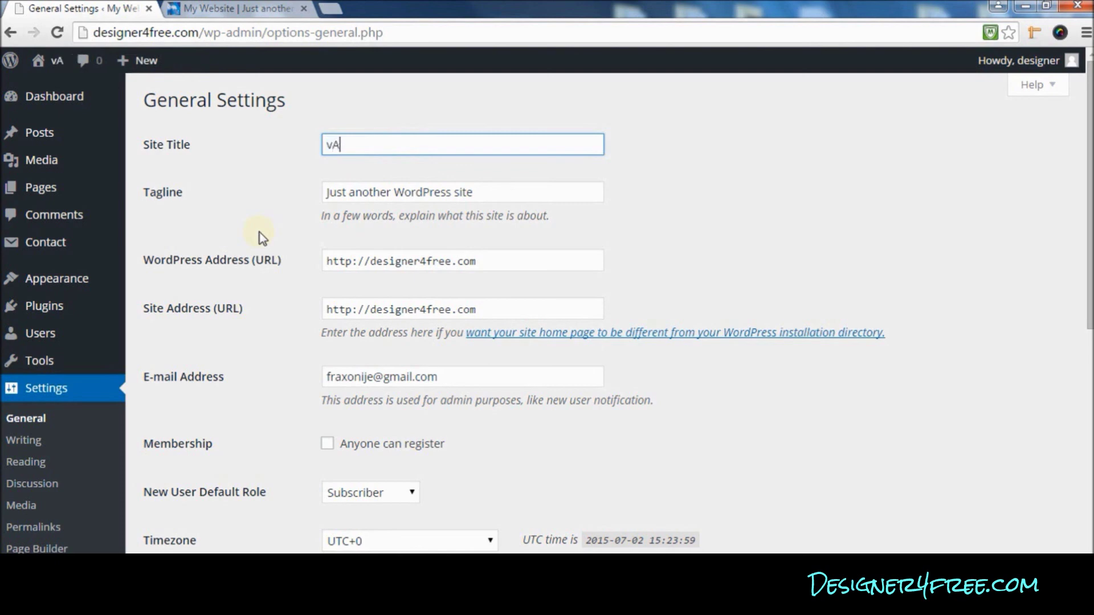
{"action": "type", "text": "NTAGE"}
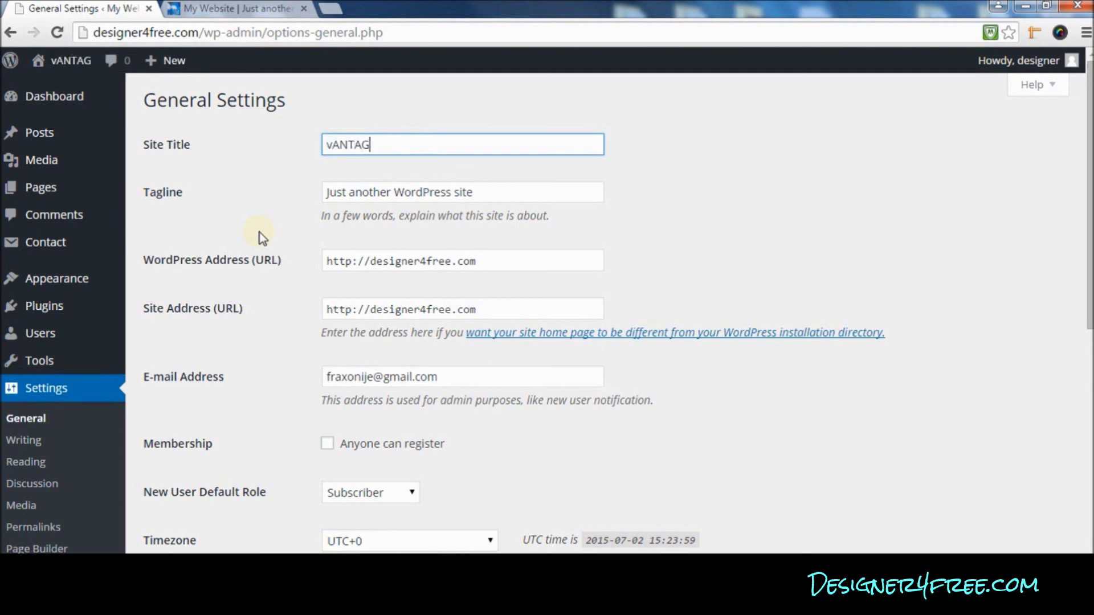
{"action": "key", "text": "BackSpace"}
{"action": "key", "text": "BackSpace"}
{"action": "key", "text": "BackSpace"}
{"action": "key", "text": "BackSpace"}
{"action": "key", "text": "BackSpace"}
{"action": "key", "text": "BackSpace"}
{"action": "key", "text": "BackSpace"}
{"action": "type", "text": "v"}
{"action": "key", "text": "BackSpace"}
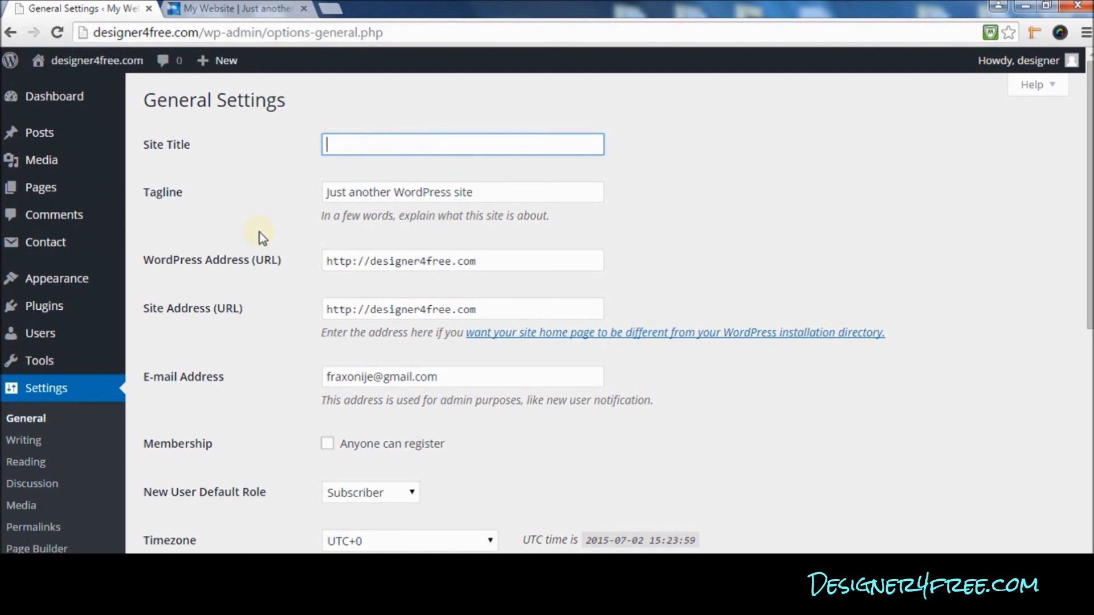
{"action": "key", "text": "Caps_Lock"}
{"action": "type", "text": "Van"}
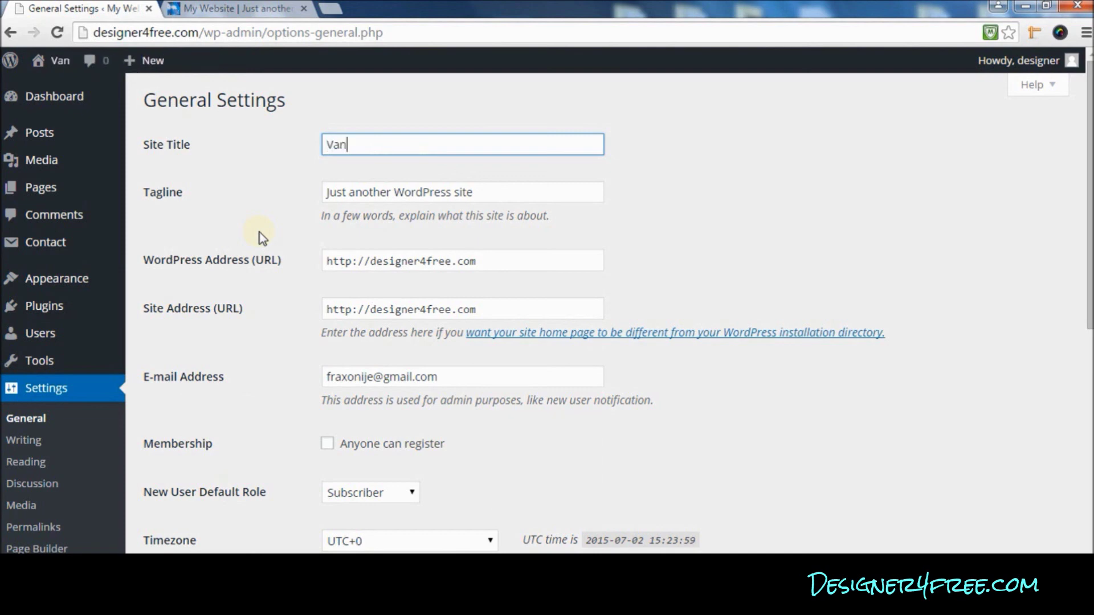
{"action": "type", "text": "tage"}
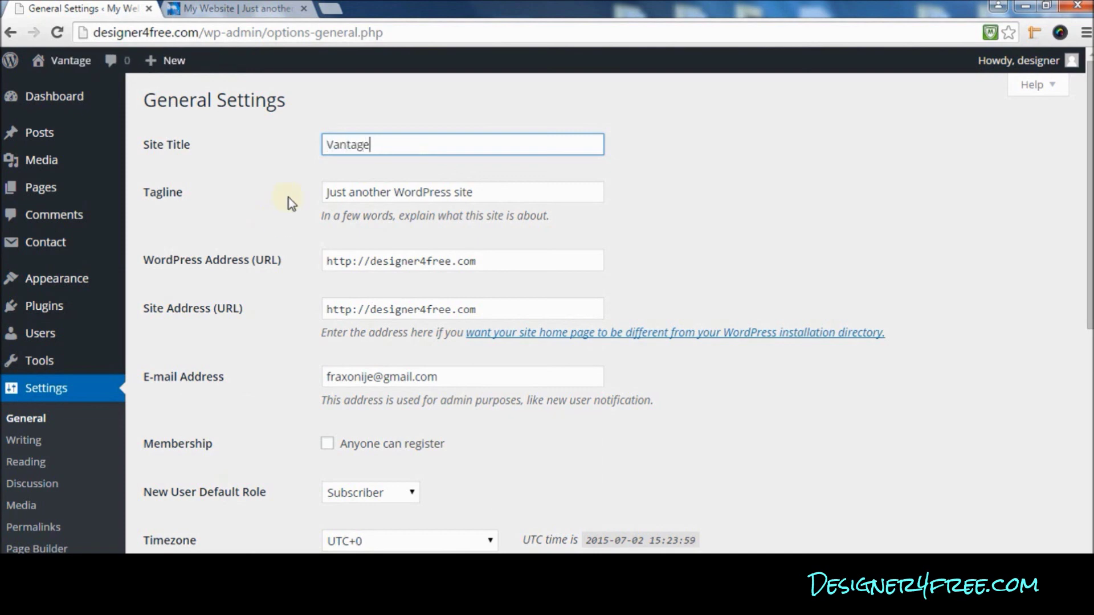
- Replace the default tagline with 'A Business Website' and save the changes
{"action": "left_click", "coordinate": [498, 191]}
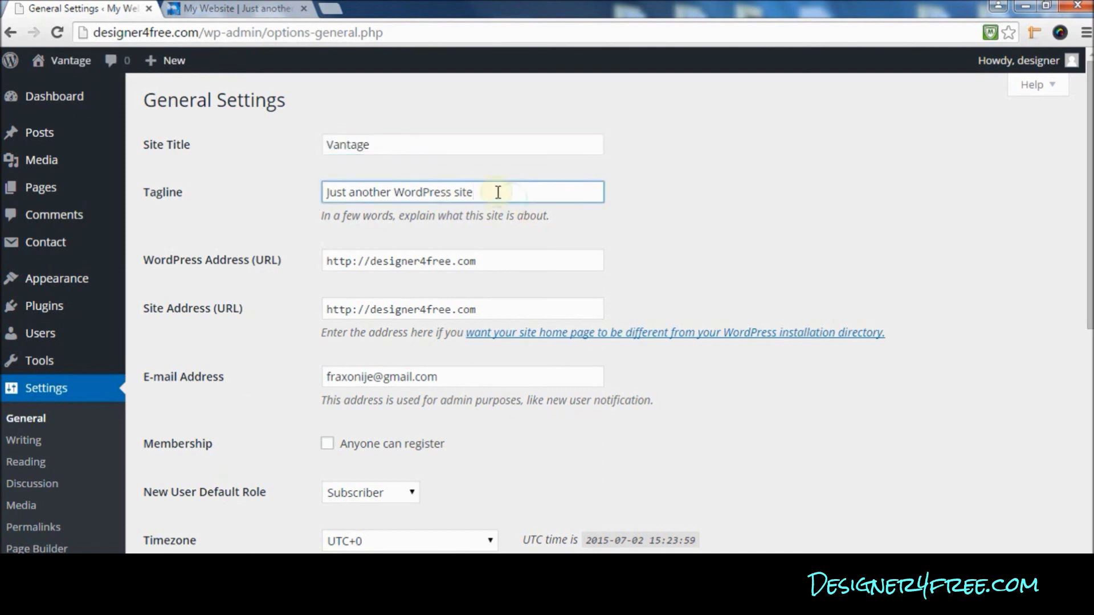
{"action": "left_click_drag", "start_coordinate": [498, 192], "coordinate": [235, 197]}
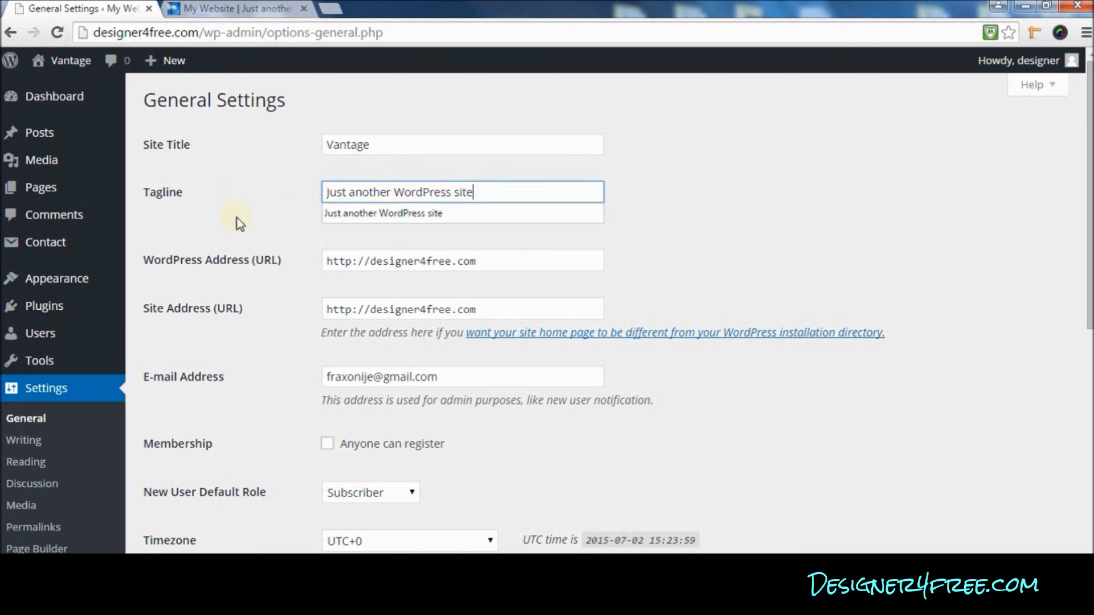
{"action": "key", "text": "BackSpace"}
{"action": "key", "text": "BackSpace"}
{"action": "key", "text": "BackSpace"}
{"action": "key", "text": "BackSpace"}
{"action": "key", "text": "BackSpace"}
{"action": "key", "text": "BackSpace"}
{"action": "key", "text": "BackSpace"}
{"action": "key", "text": "BackSpace"}
{"action": "key", "text": "BackSpace"}
{"action": "key", "text": "BackSpace"}
{"action": "key", "text": "BackSpace"}
{"action": "key", "text": "BackSpace"}
{"action": "key", "text": "BackSpace"}
{"action": "key", "text": "BackSpace"}
{"action": "key", "text": "BackSpace"}
{"action": "key", "text": "BackSpace"}
{"action": "key", "text": "BackSpace"}
{"action": "key", "text": "BackSpace"}
{"action": "key", "text": "BackSpace"}
{"action": "key", "text": "BackSpace"}
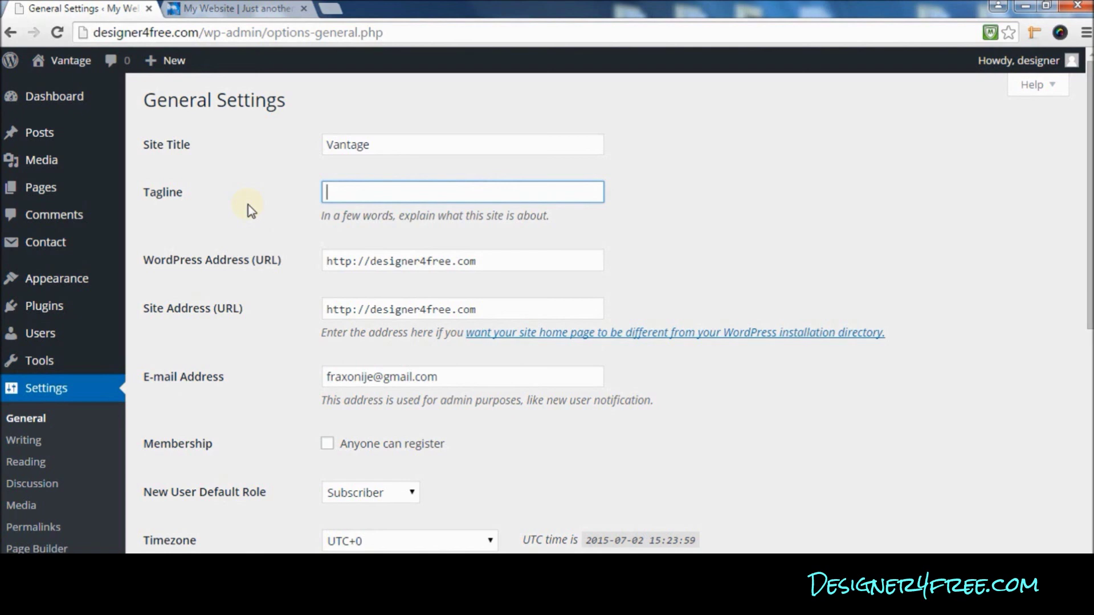
{"action": "type", "text": "A Business Websita"}
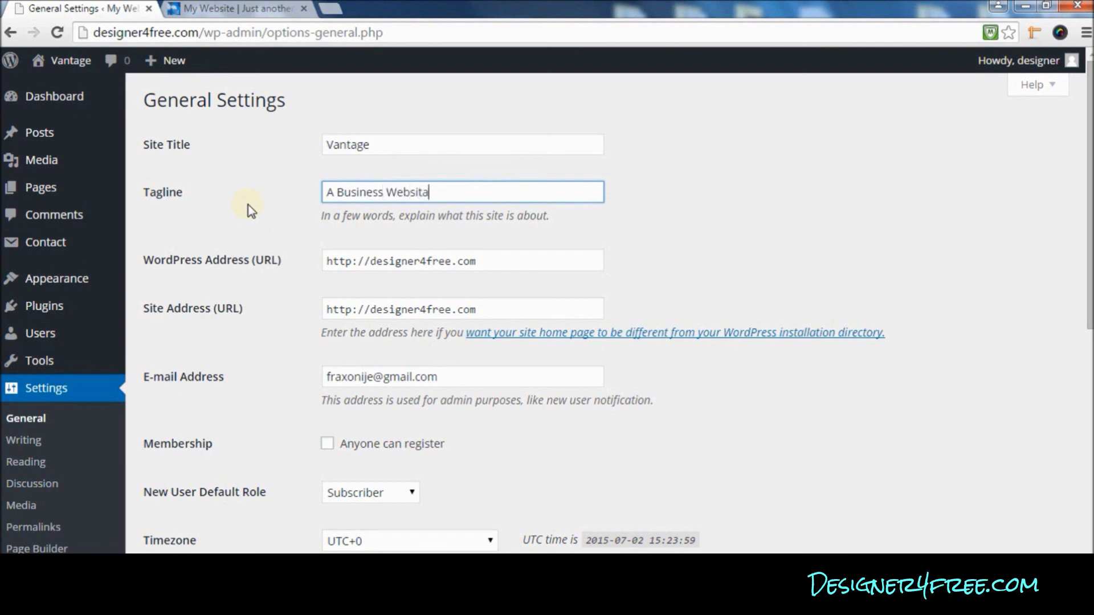
{"action": "type", "text": "e"}
{"action": "scroll", "coordinate": [284, 227], "scroll_direction": "down", "scroll_amount": 9}
{"action": "left_click", "coordinate": [197, 504]}
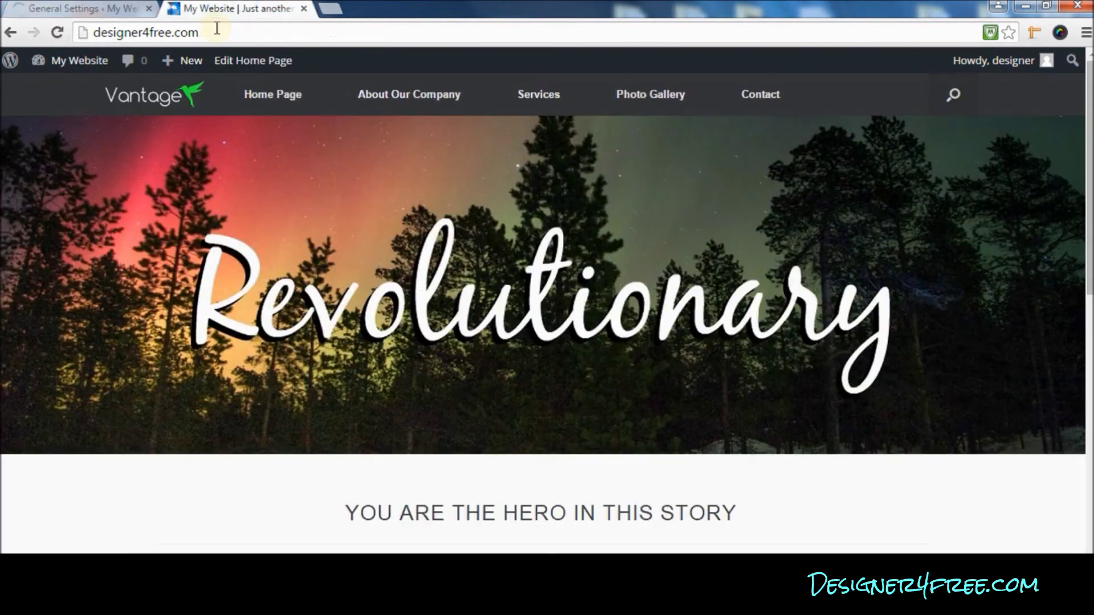
- Reload the live site to show the new title and close the General Settings tab
{"action": "left_click", "coordinate": [239, 8]}
{"action": "left_click", "coordinate": [11, 32]}
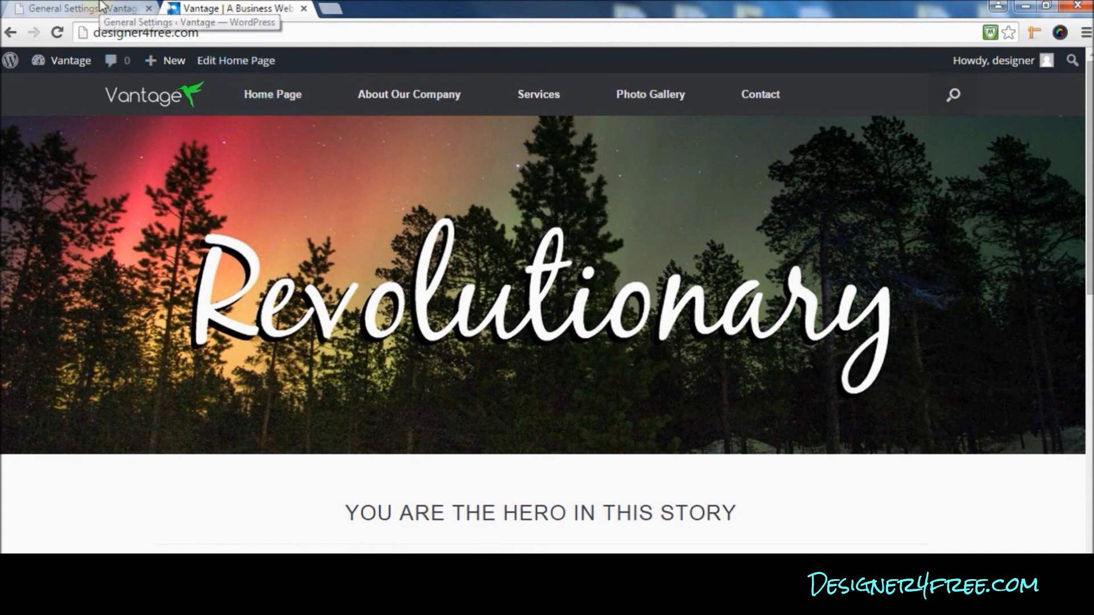
{"action": "left_click", "coordinate": [149, 8]}
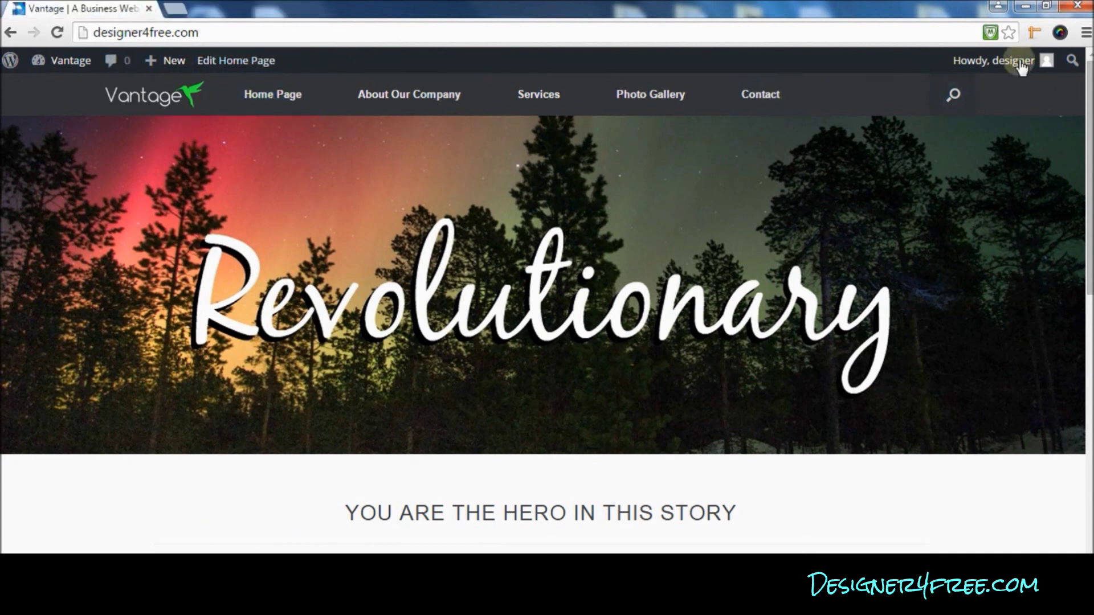
- Log out of WordPress and load the public designer4free.com homepage
{"action": "mouse_move", "coordinate": [1020, 61]}
{"action": "left_click", "coordinate": [948, 141]}
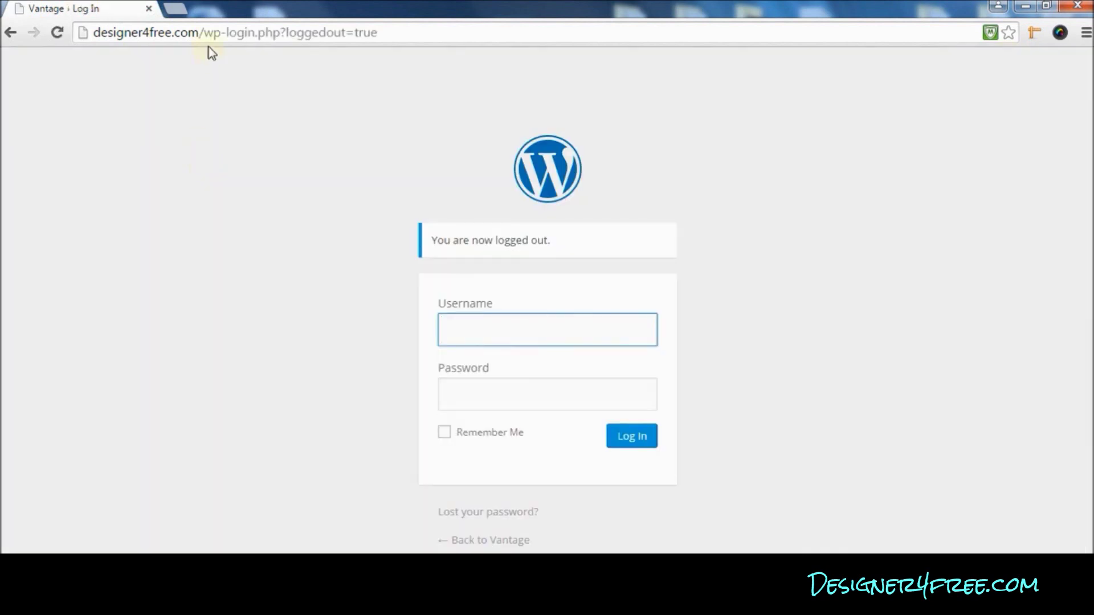
{"action": "left_click_drag", "start_coordinate": [202, 33], "coordinate": [423, 32]}
{"action": "key", "text": "BackSpace"}
{"action": "key", "text": "Return"}
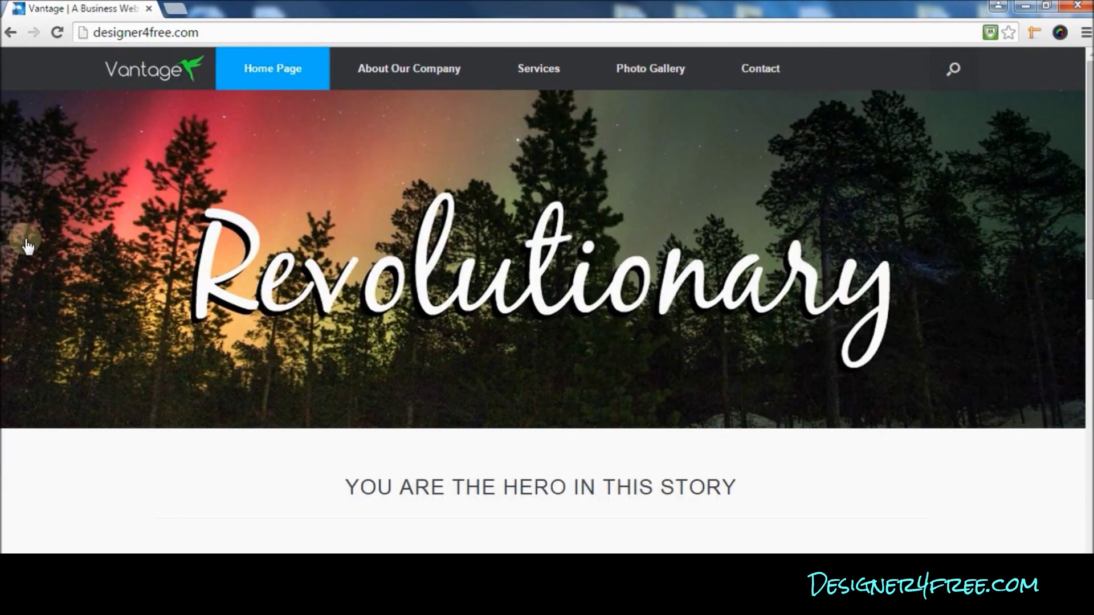
{"action": "scroll", "coordinate": [114, 268], "scroll_direction": "down", "scroll_amount": 10}
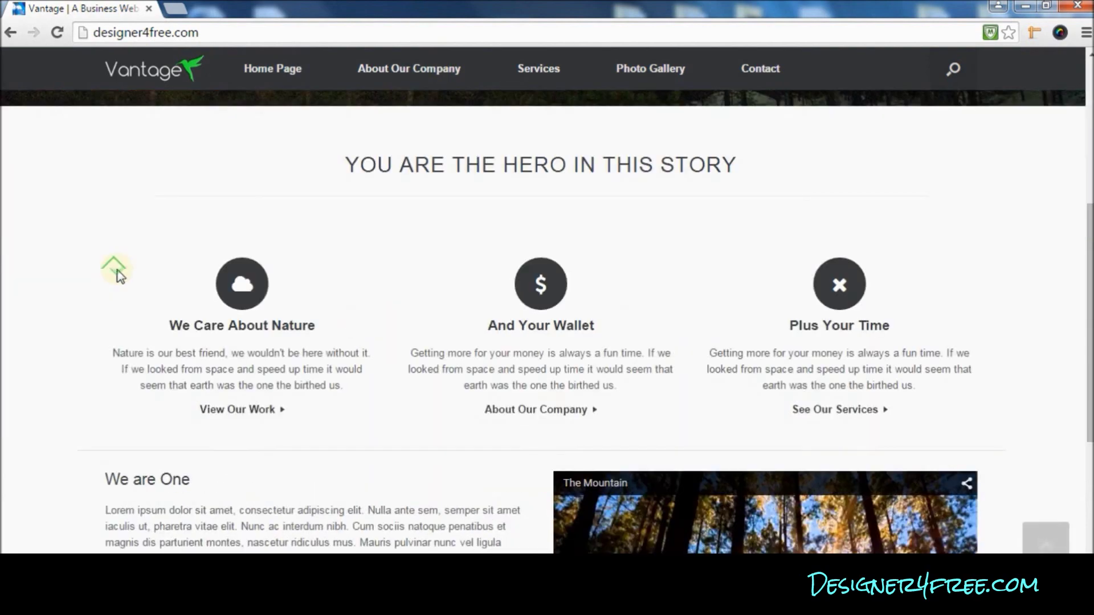
{"action": "scroll", "coordinate": [120, 276], "scroll_direction": "up", "scroll_amount": 10}
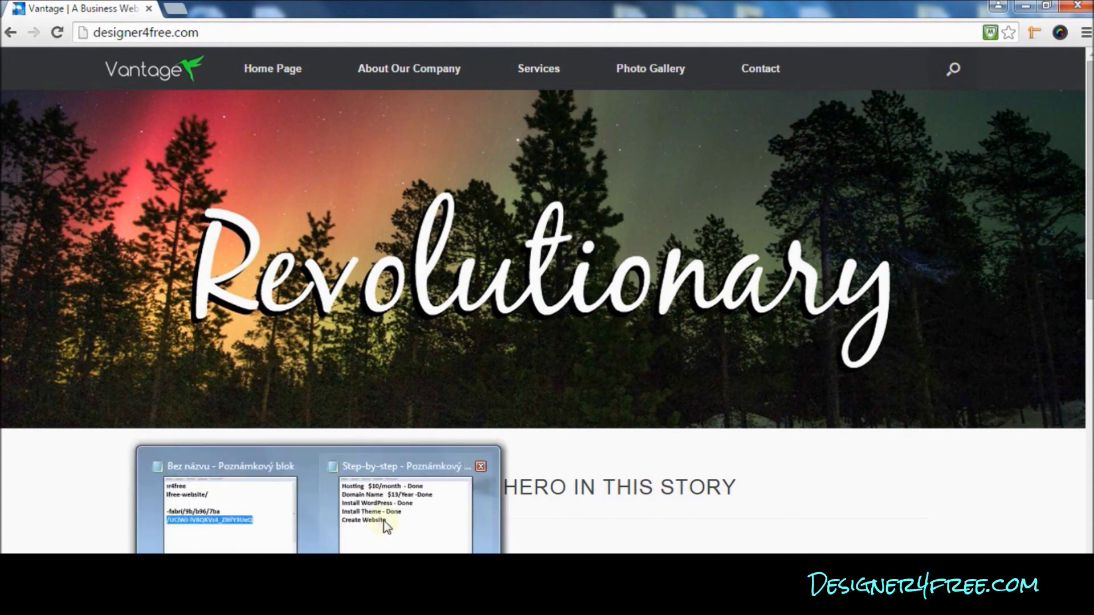
- Append '- Done!!' to the Create Website line in the Notepad checklist, then minimize it
{"action": "left_click", "coordinate": [384, 520]}
{"action": "left_click_drag", "start_coordinate": [287, 169], "coordinate": [373, 170]}
{"action": "left_click_drag", "start_coordinate": [294, 203], "coordinate": [344, 202]}
{"action": "left_click_drag", "start_coordinate": [305, 234], "coordinate": [384, 233]}
{"action": "left_click_drag", "start_coordinate": [309, 265], "coordinate": [385, 264]}
{"action": "left_click", "coordinate": [361, 299]}
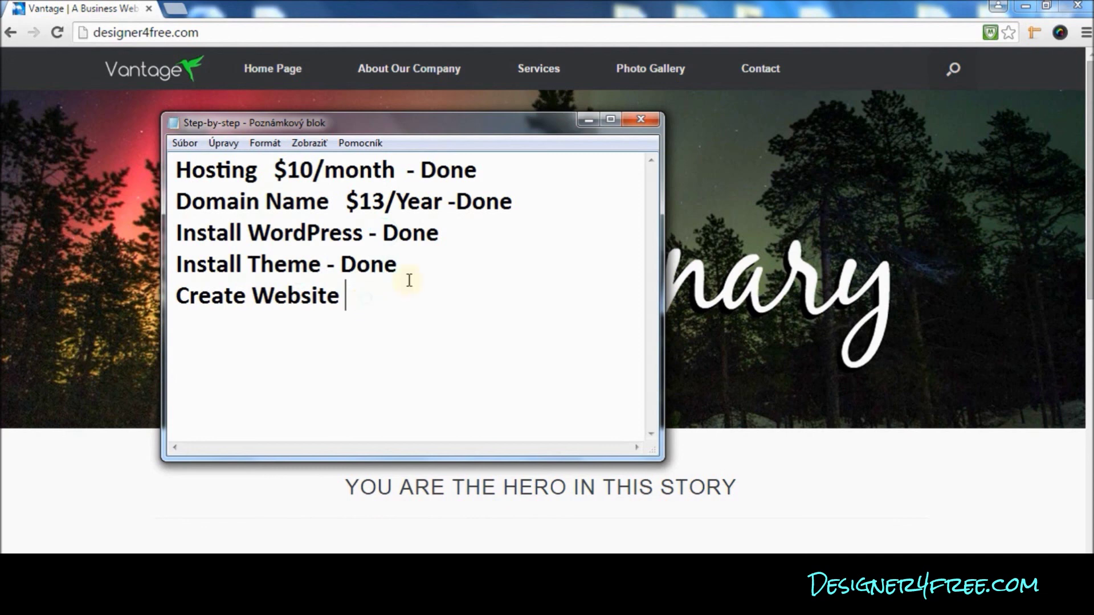
{"action": "type", "text": "- Done!!"}
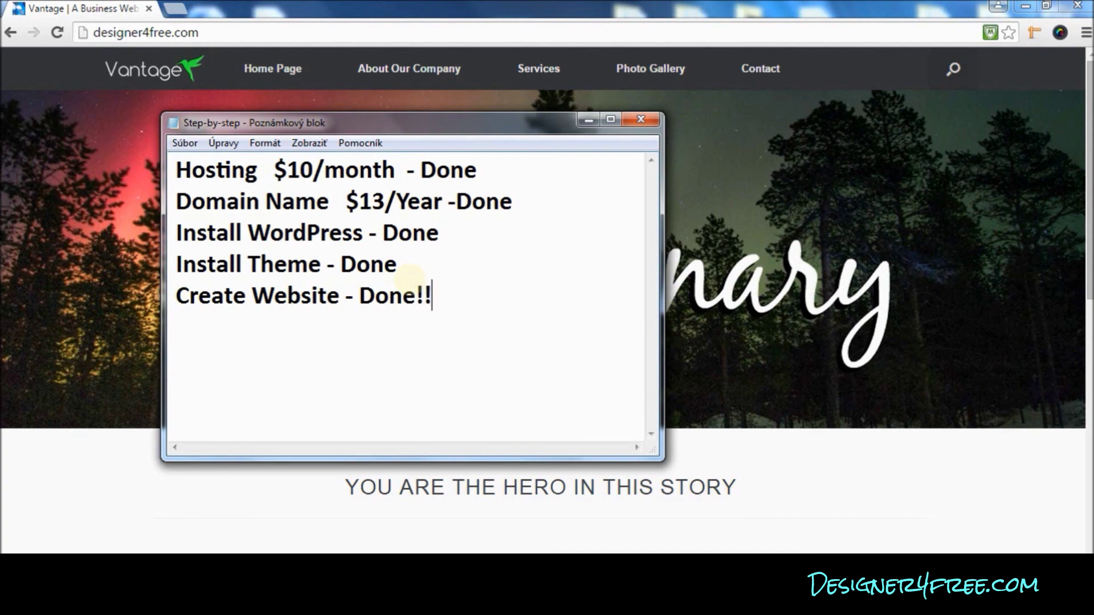
{"action": "left_click", "coordinate": [588, 119]}
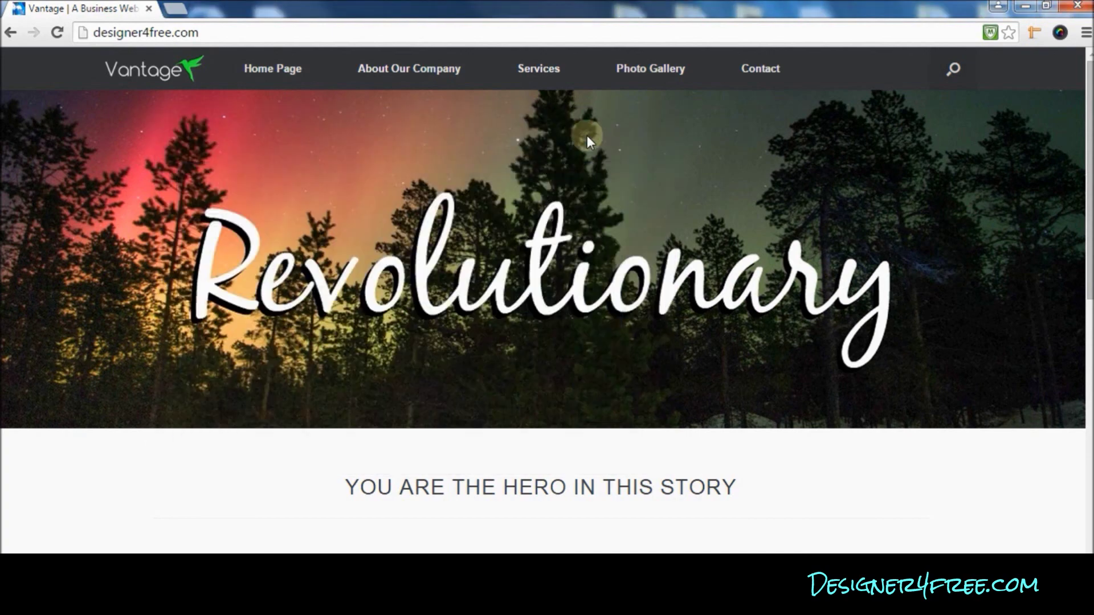
{"action": "scroll", "coordinate": [165, 272], "scroll_direction": "down", "scroll_amount": 4}
{"action": "scroll", "coordinate": [165, 271], "scroll_direction": "up", "scroll_amount": 4}
{"action": "left_click", "coordinate": [60, 255]}
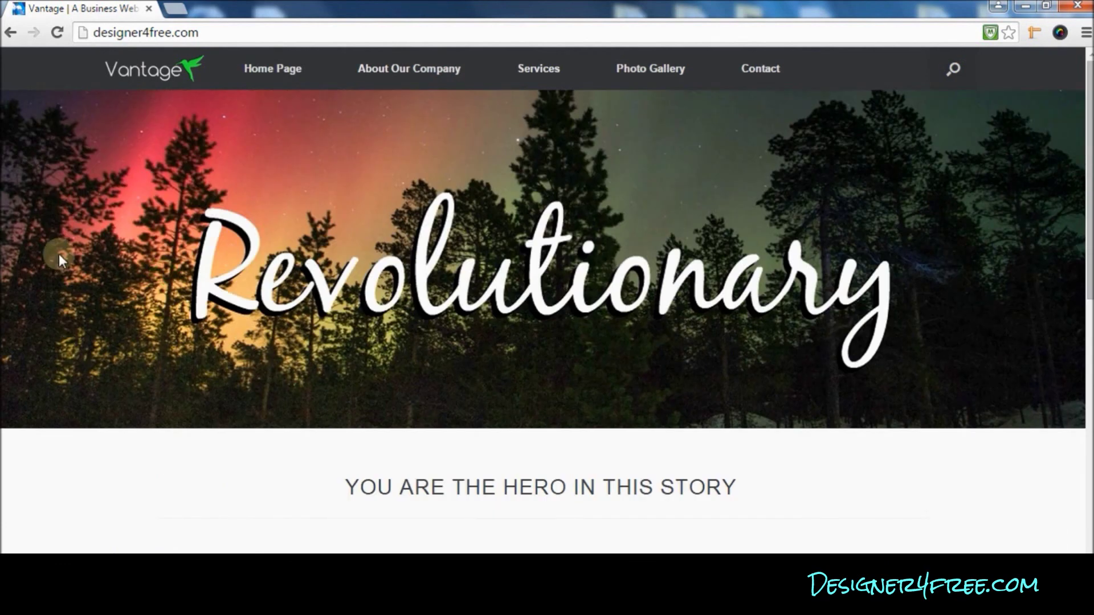